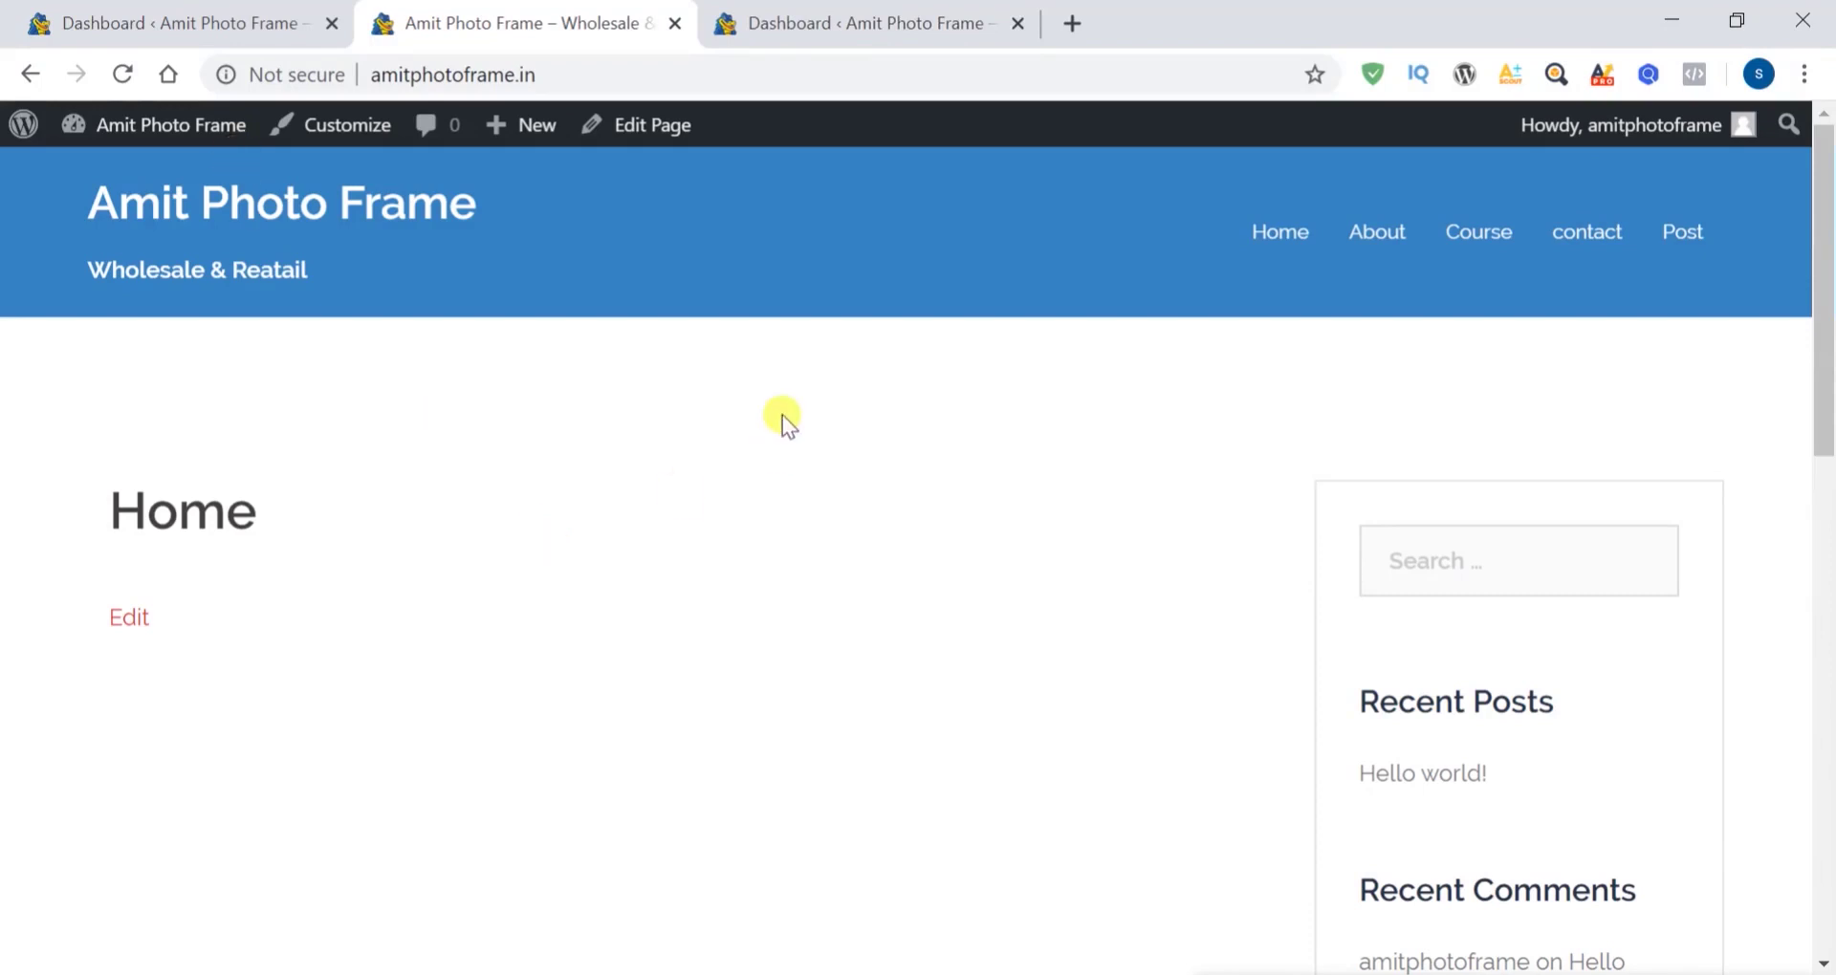
Look over the live homepage and open the theme customizer from the site's dashboard
scroll(782, 415, "down", 8)
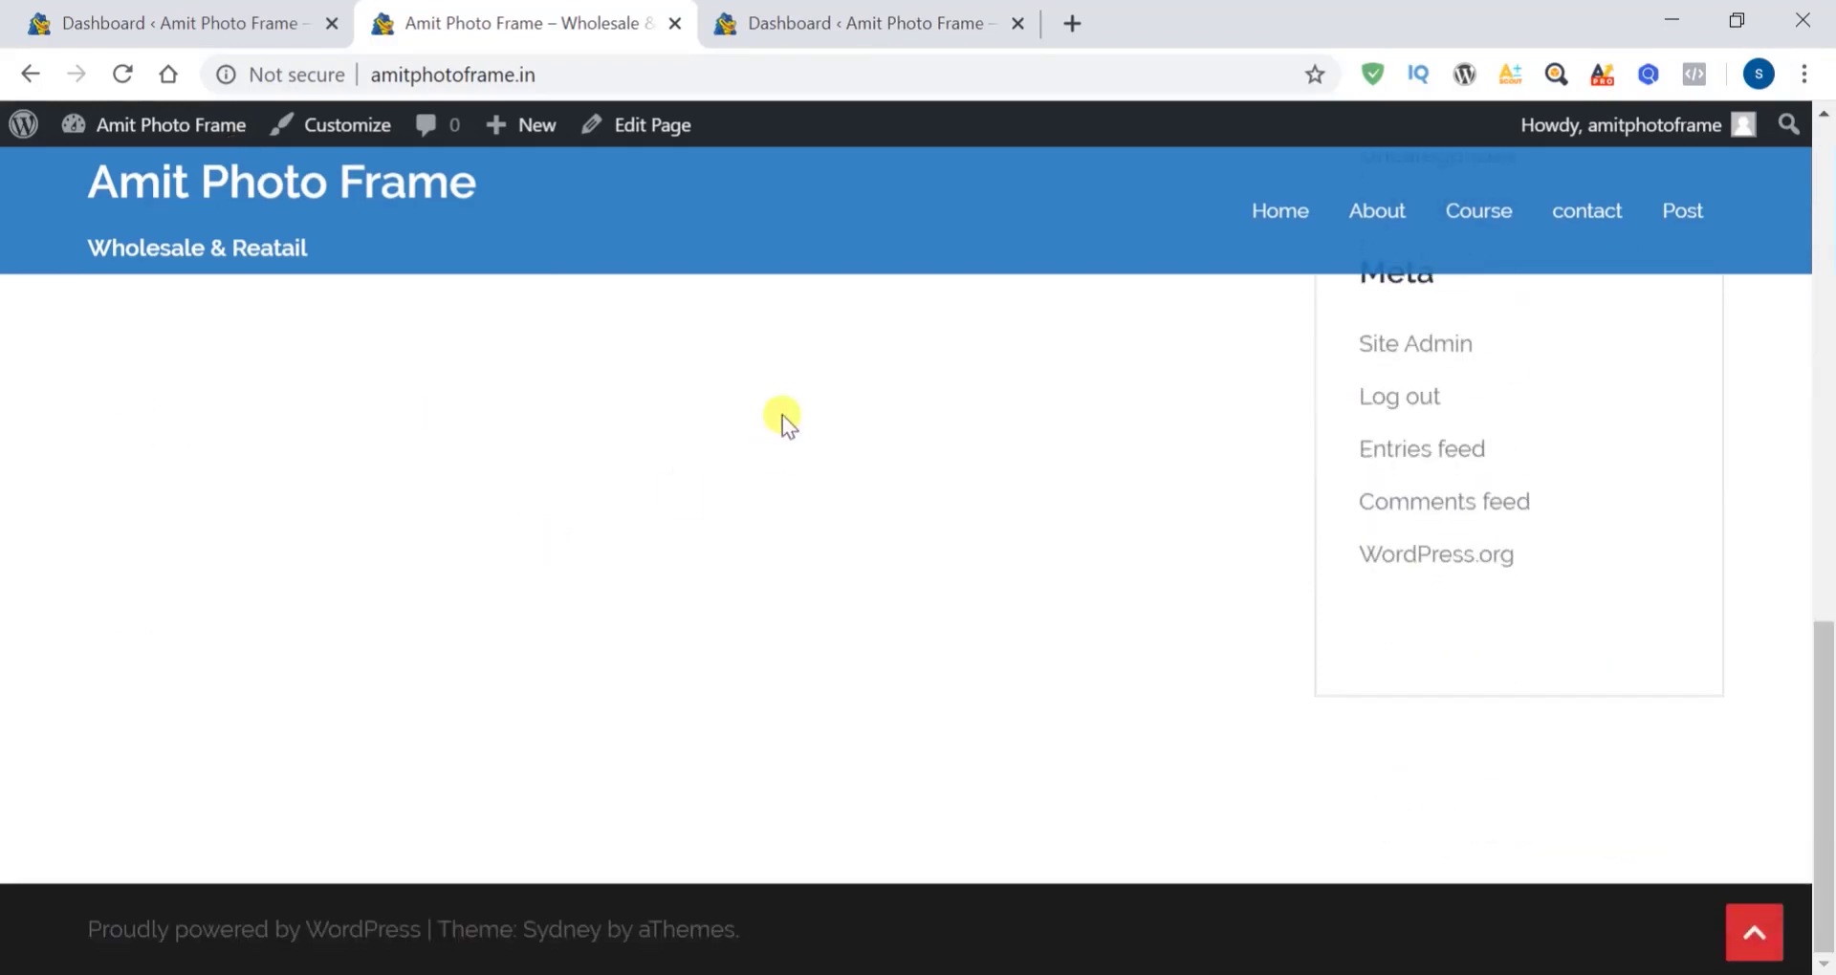
scroll(782, 415, "up", 10)
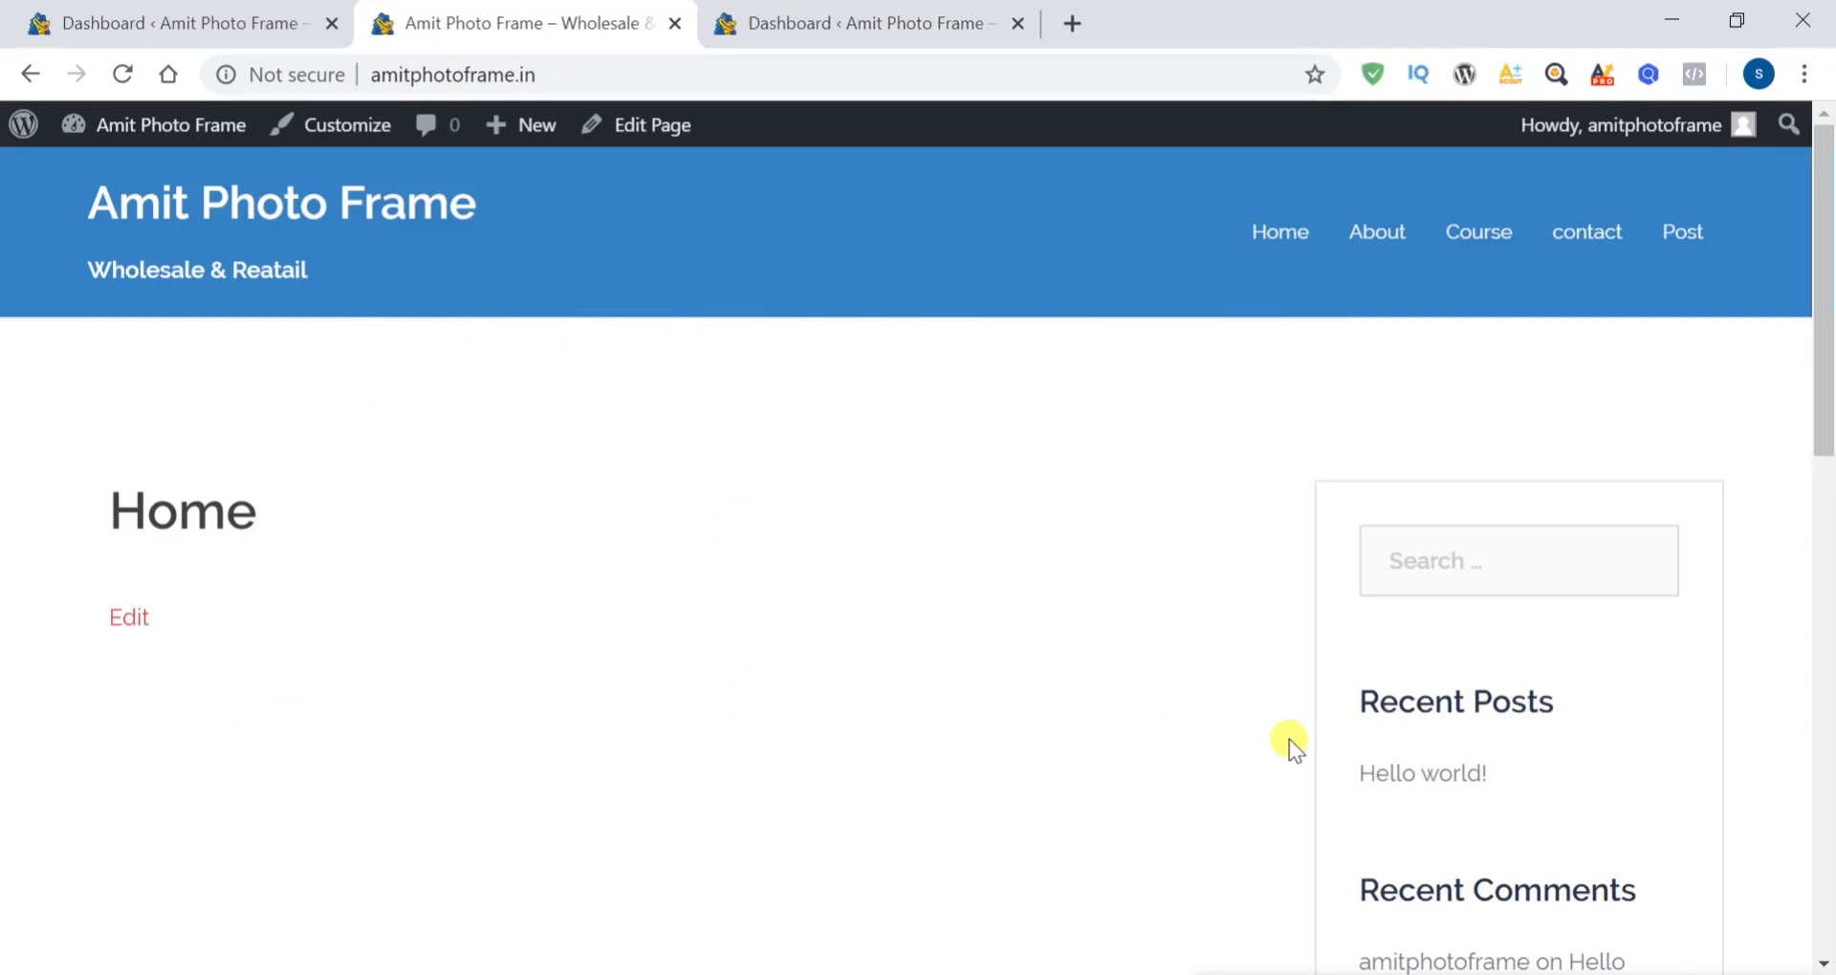
left_click(220, 16)
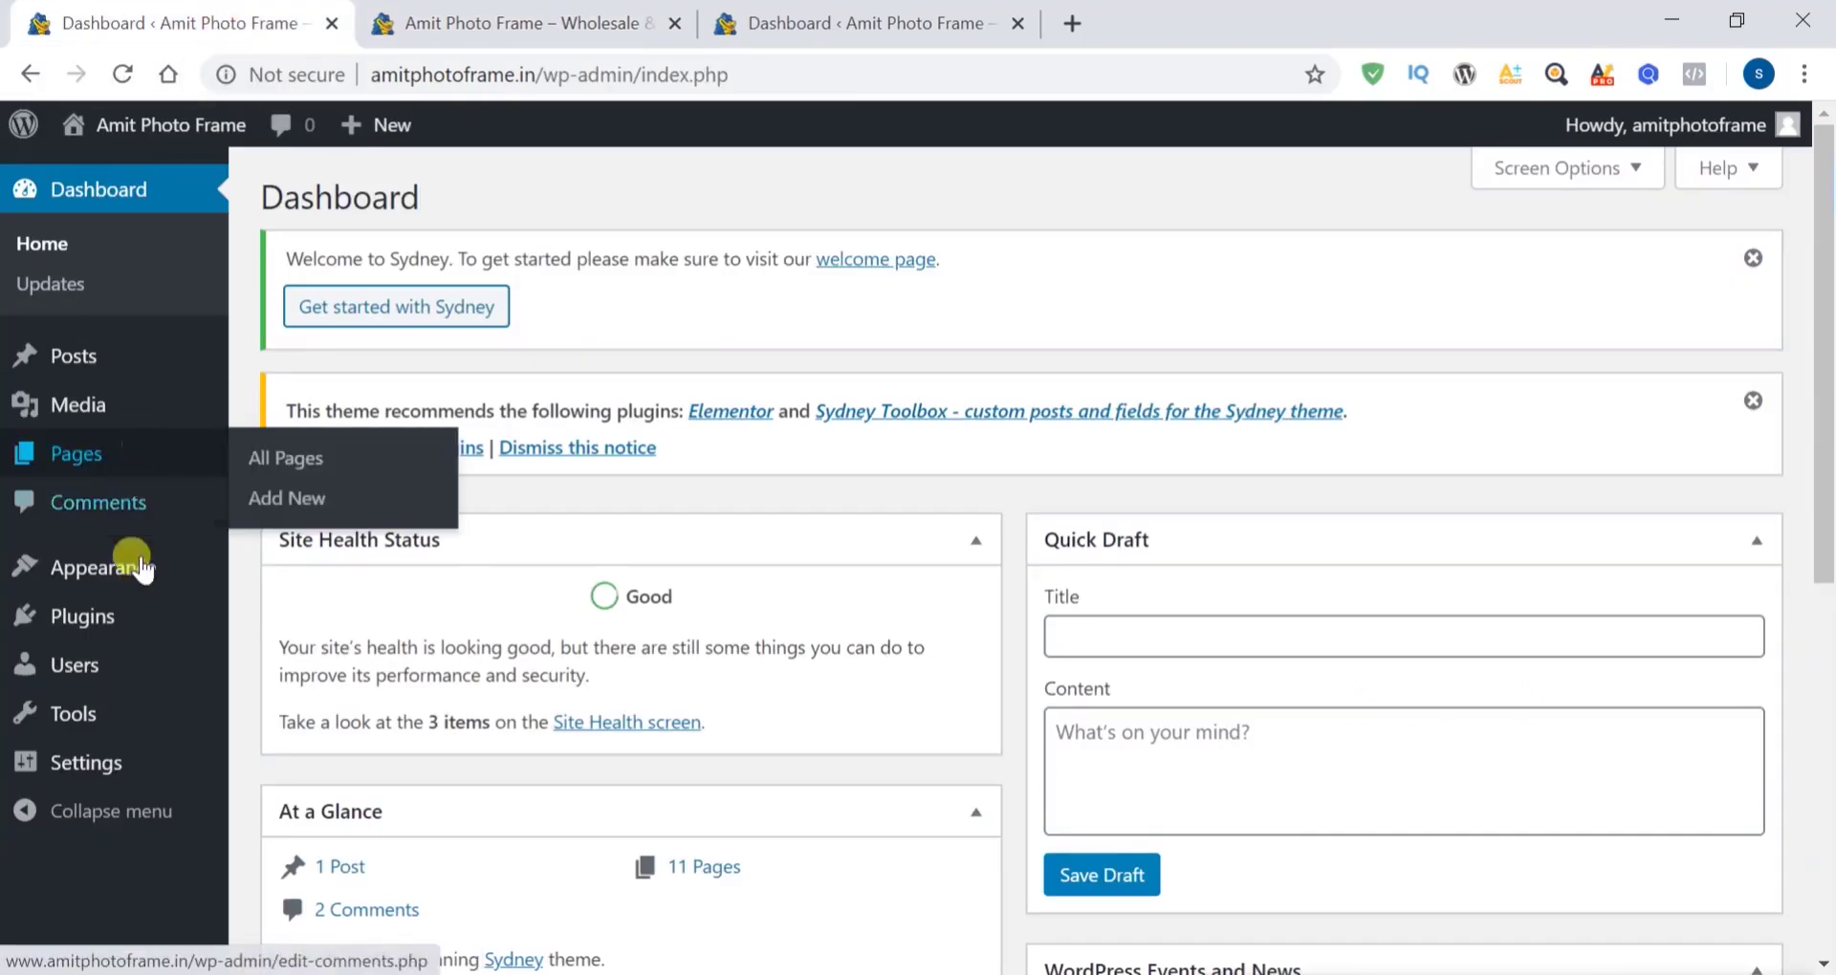
mouse_move(135, 574)
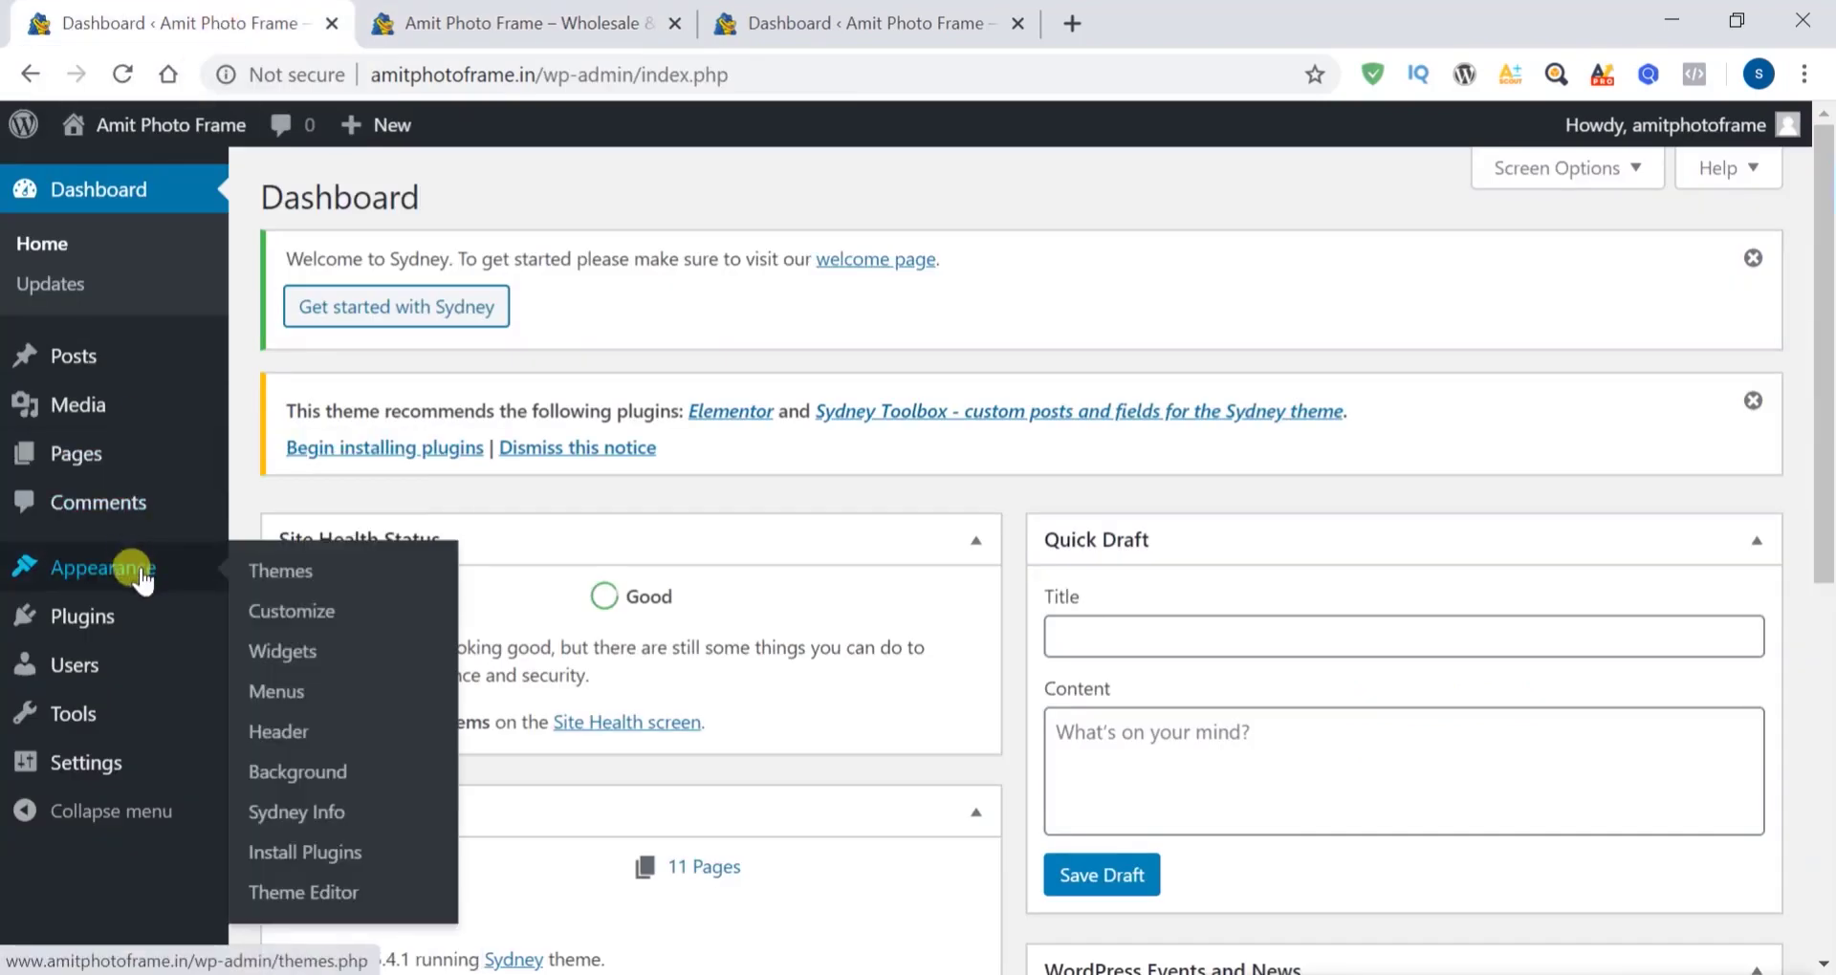
left_click(284, 617)
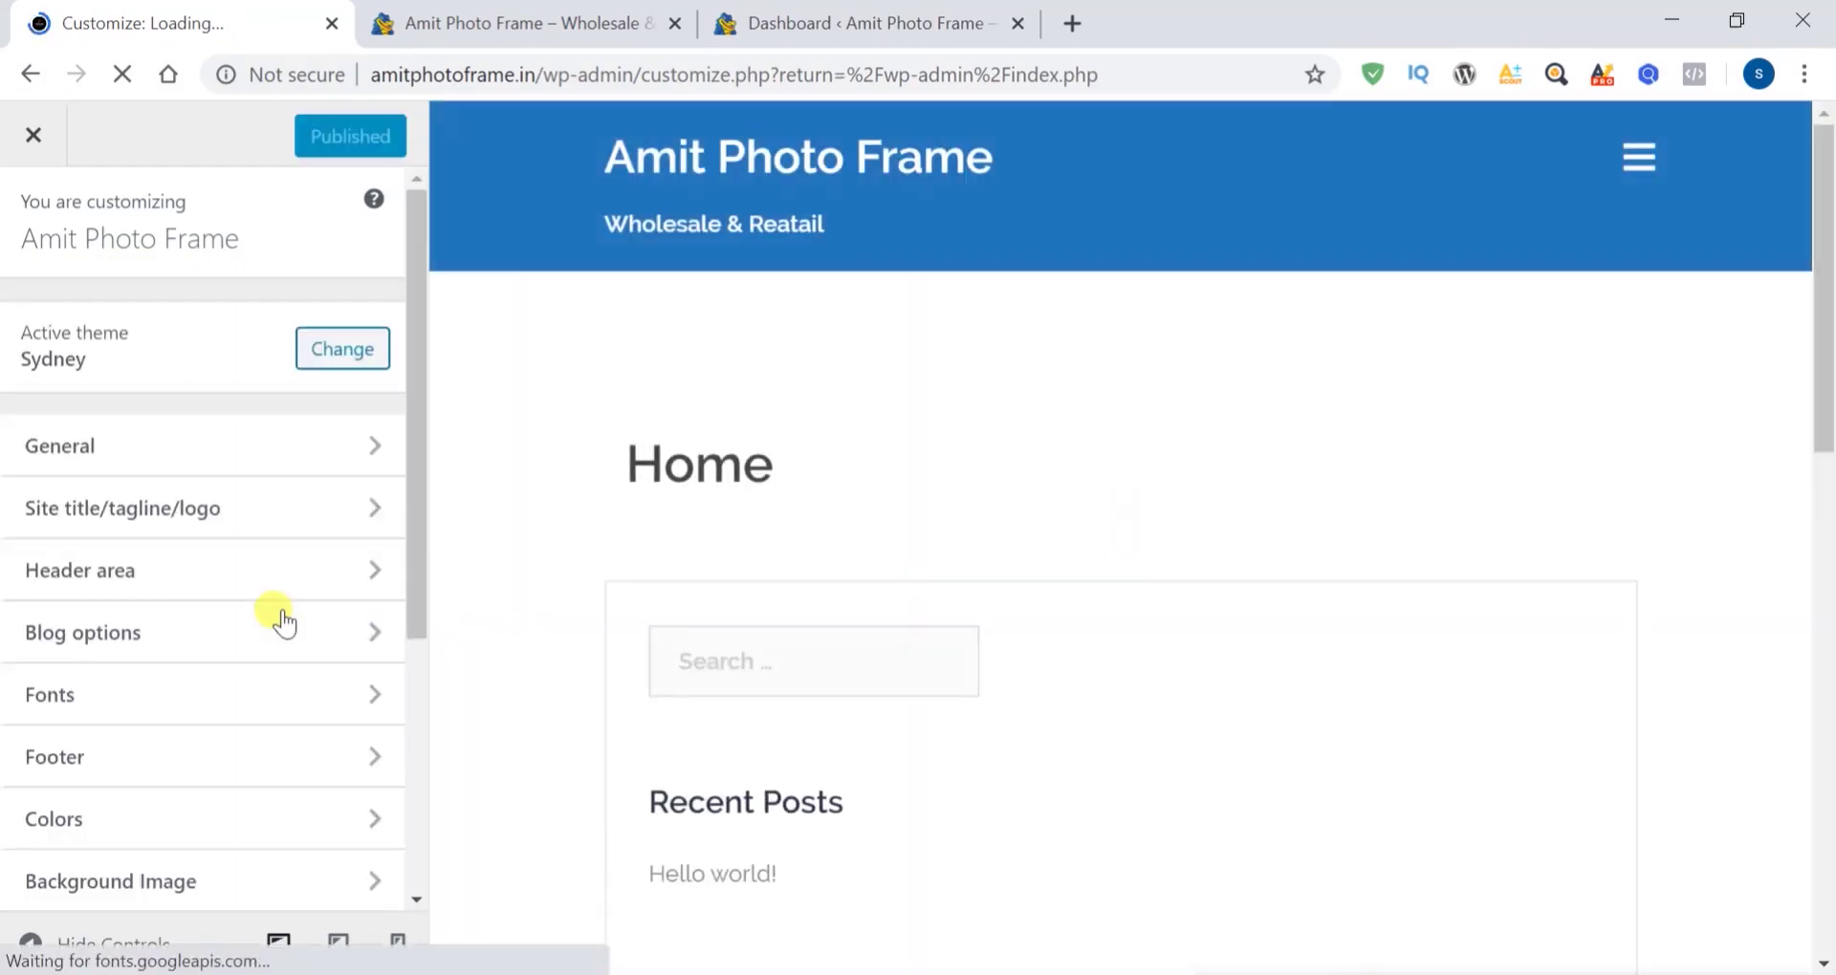
Try opening the customizer from the live homepage, and return to the customizer opened from the dashboard
left_click(493, 16)
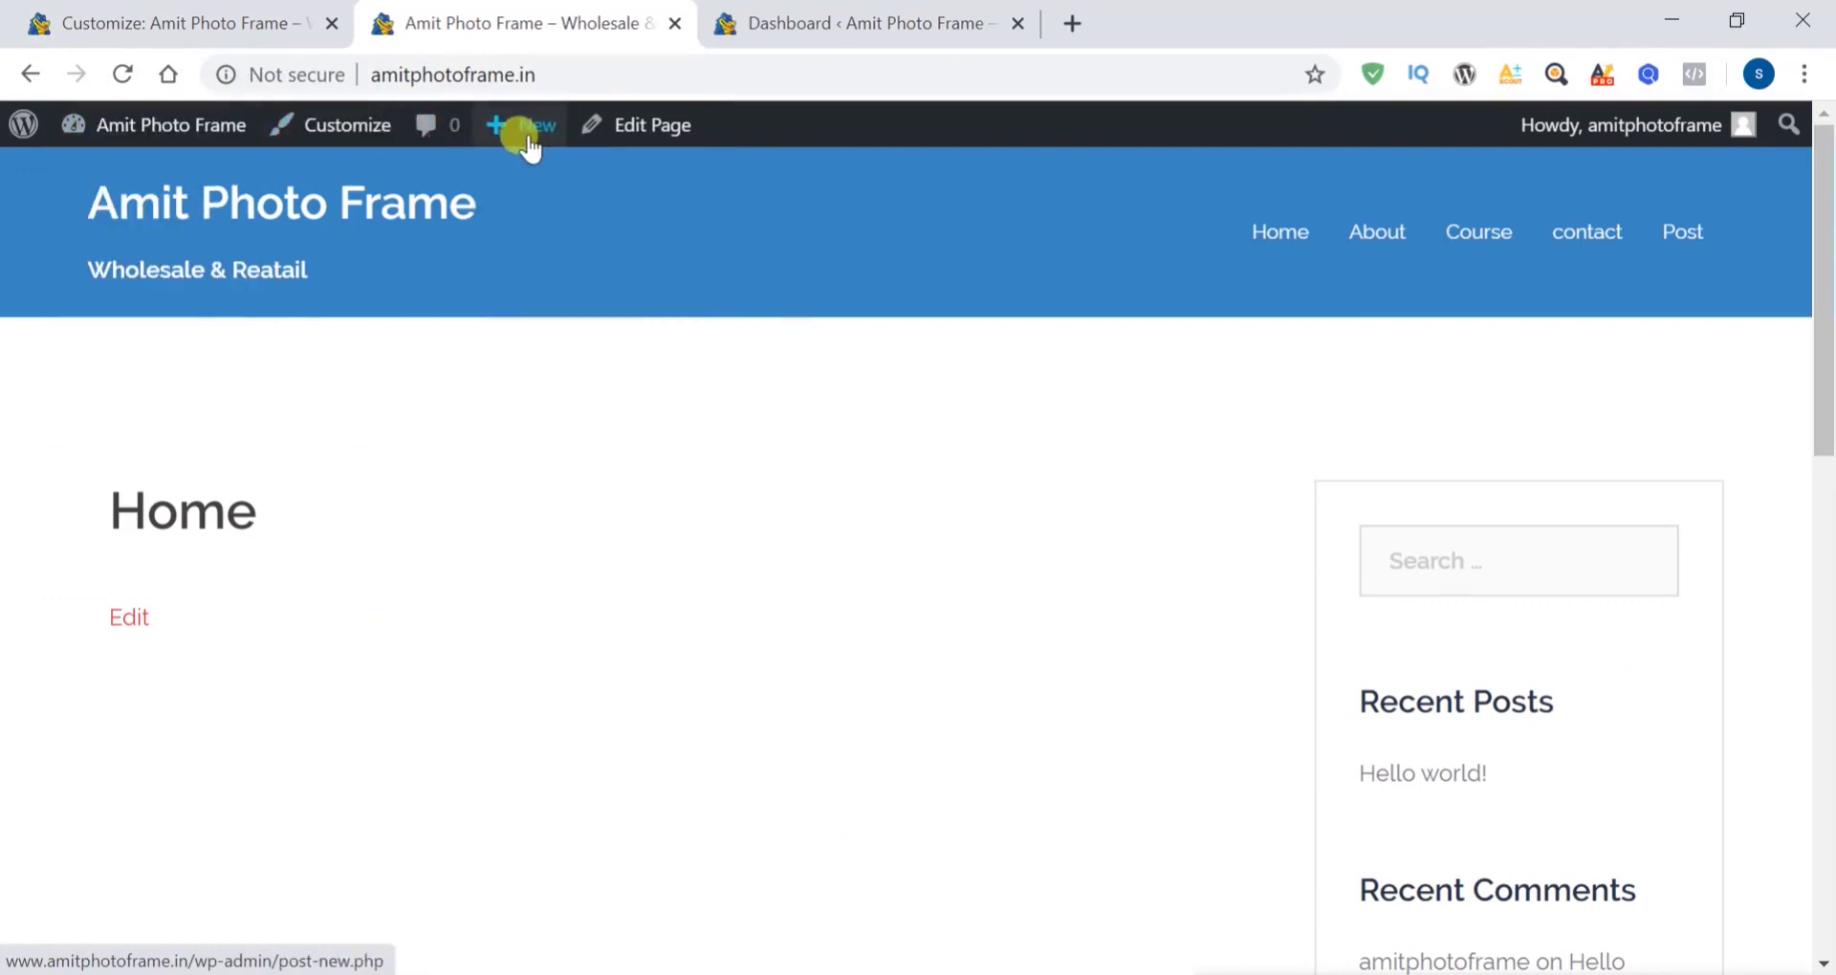
left_click(325, 129)
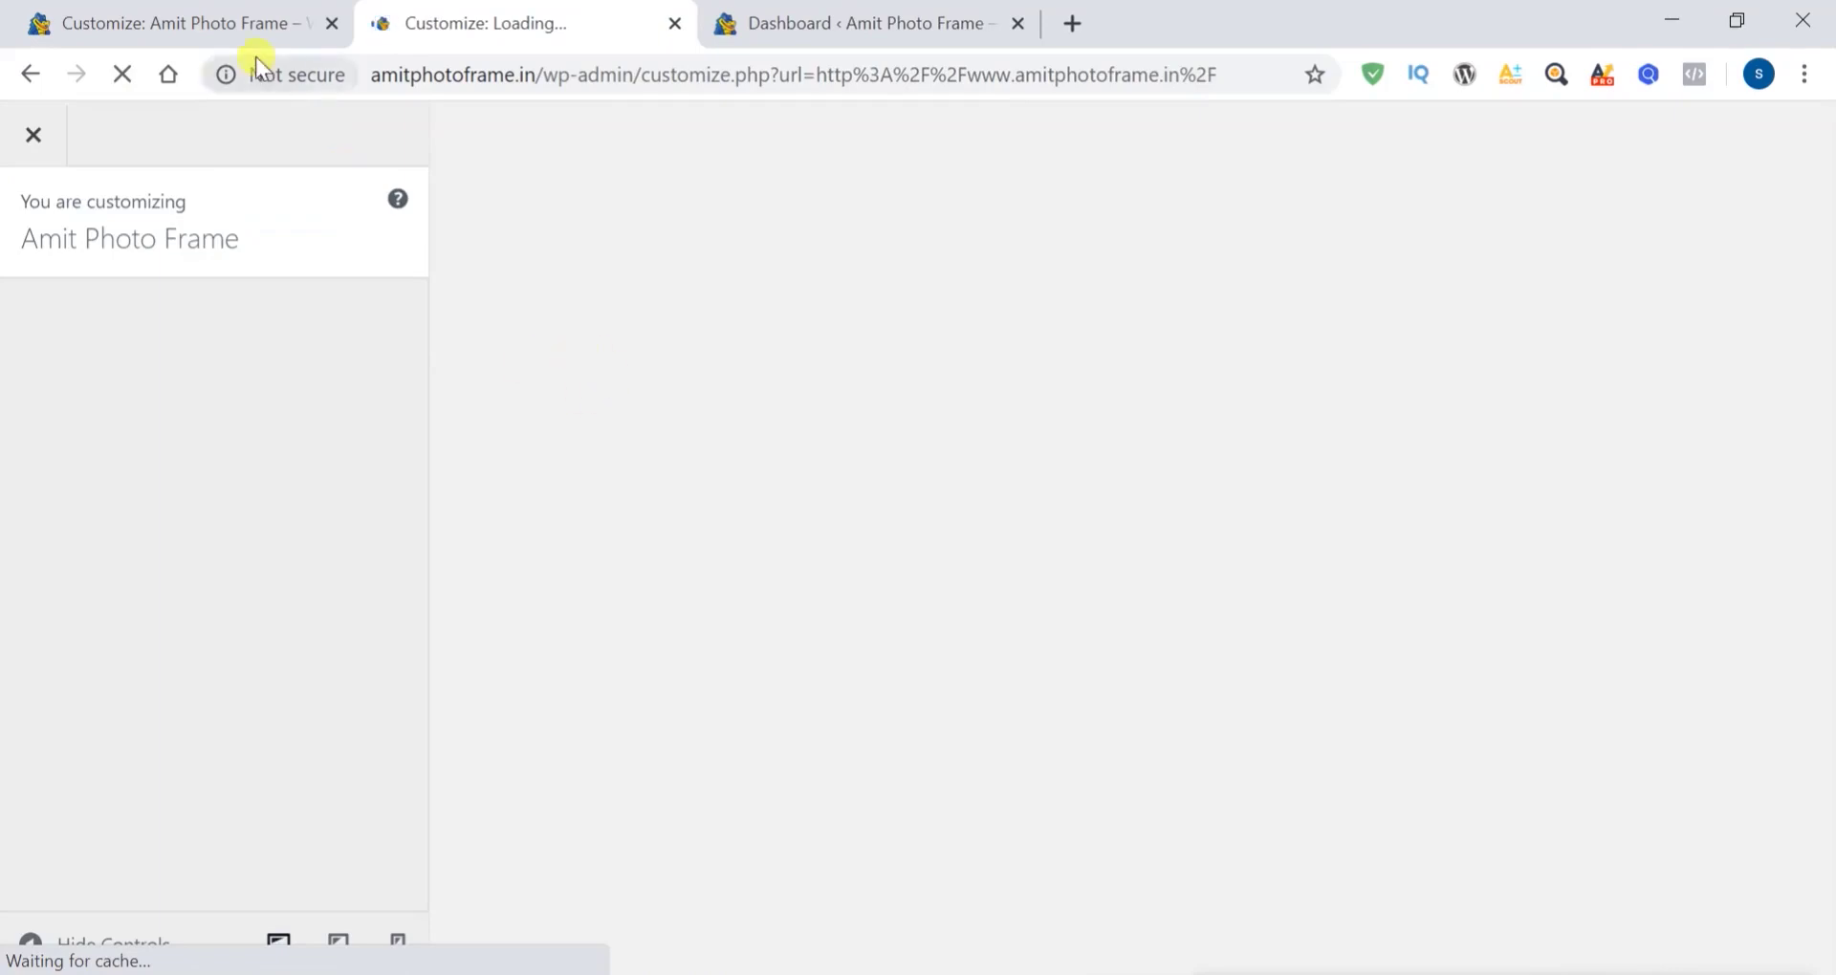
left_click(214, 21)
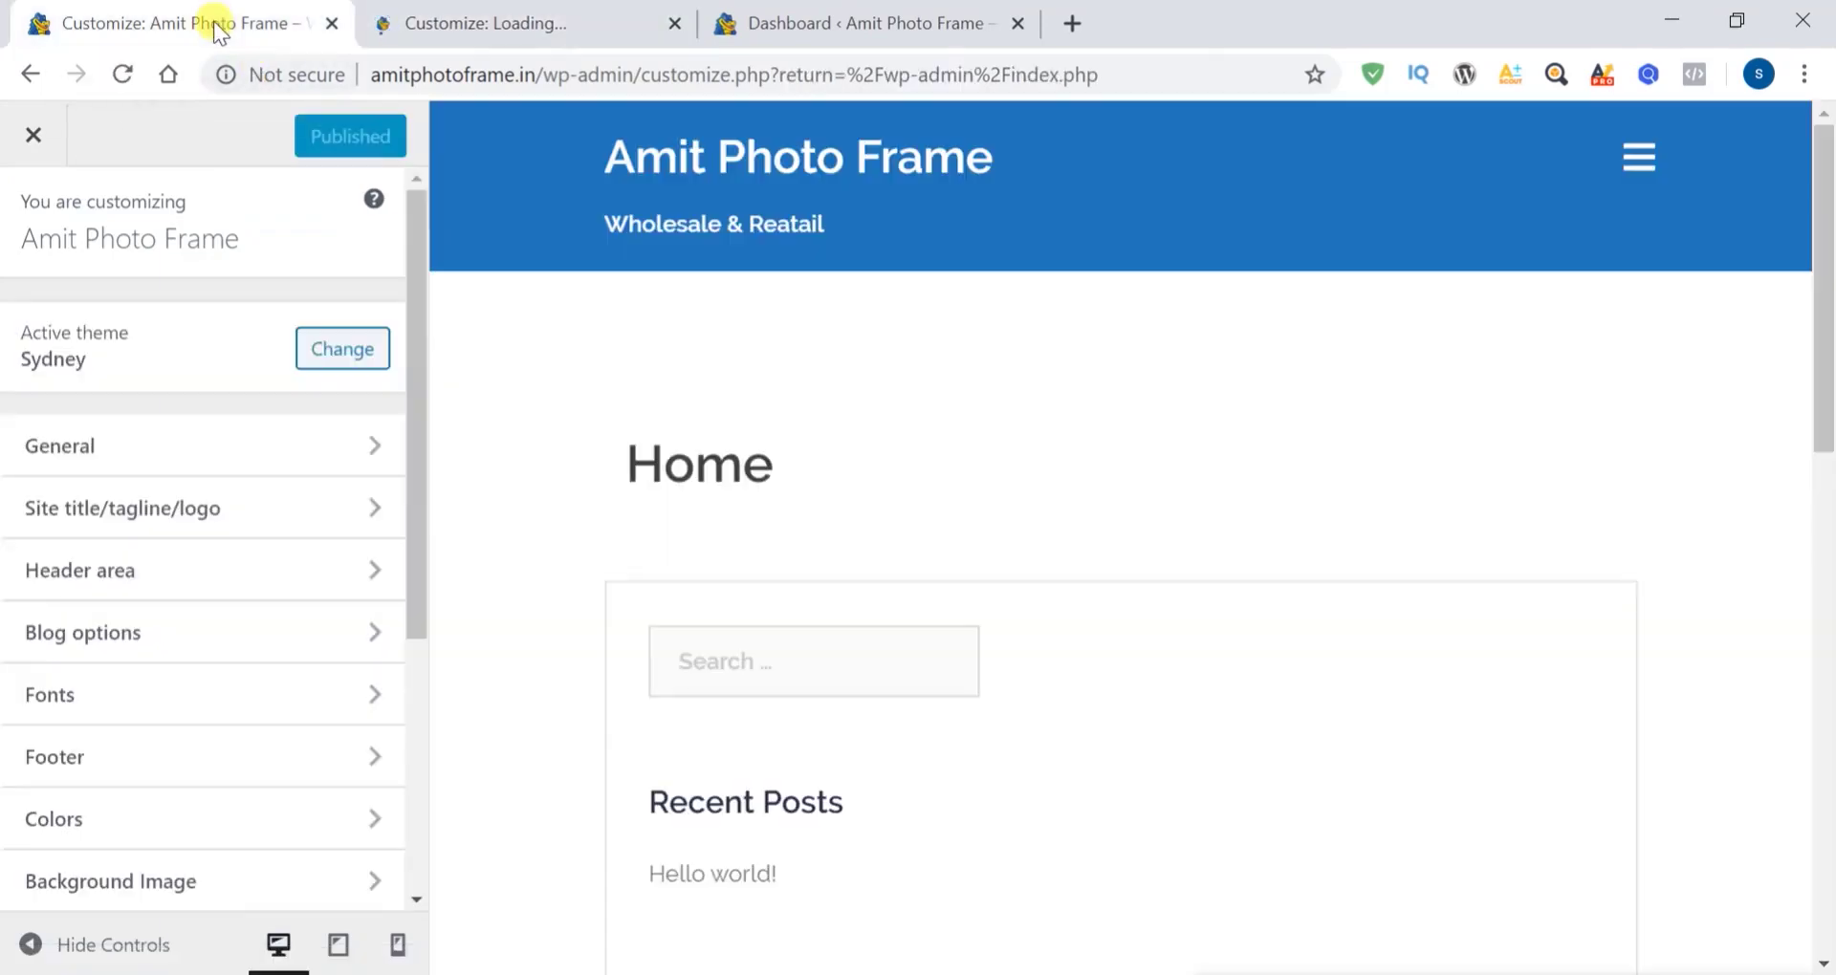
left_click(507, 26)
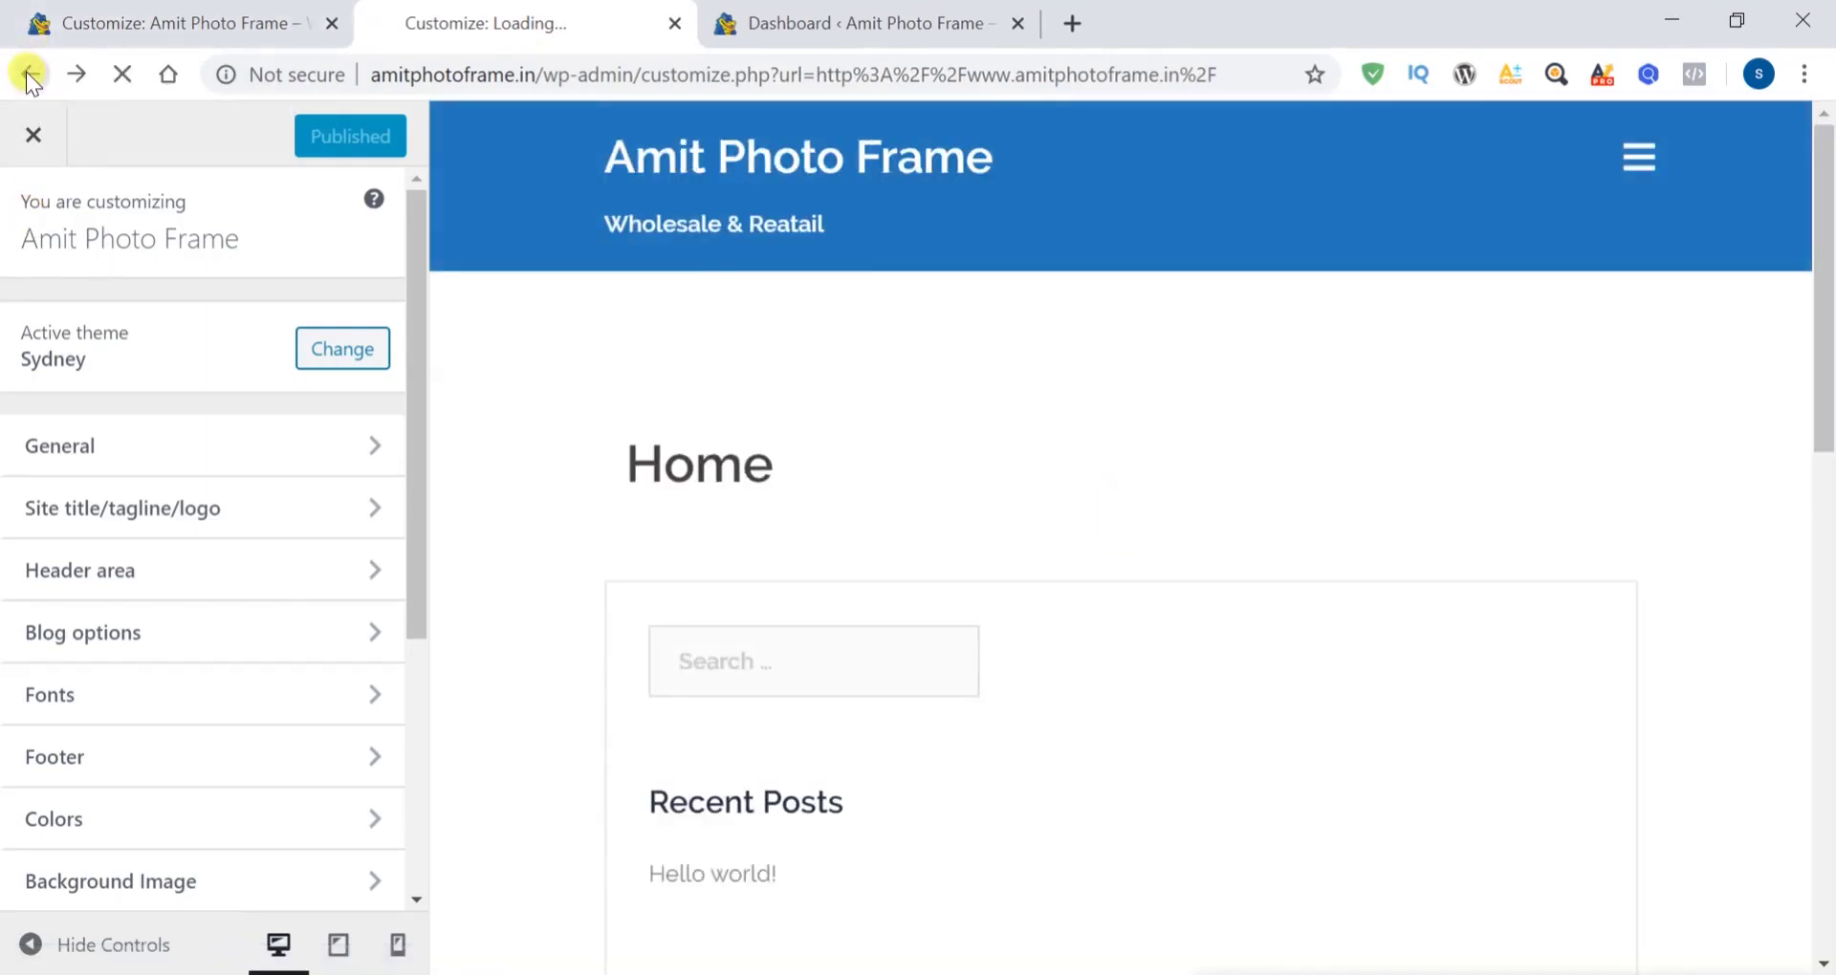
left_click(28, 73)
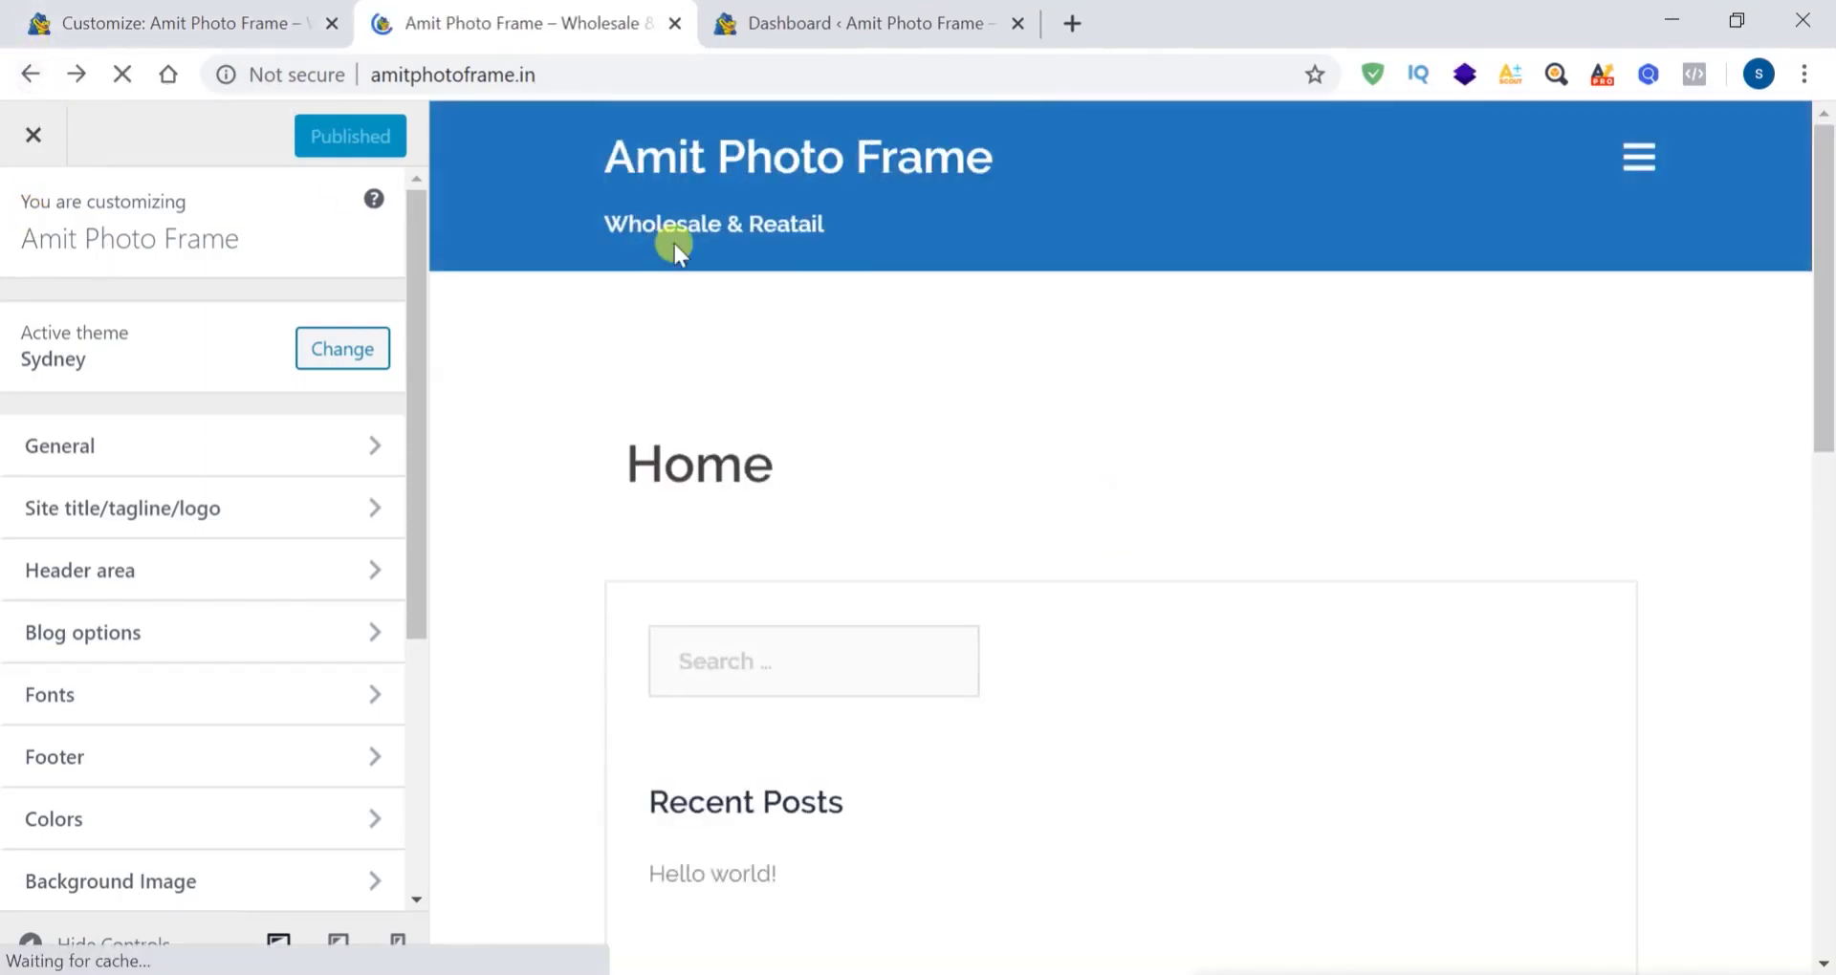
left_click(203, 25)
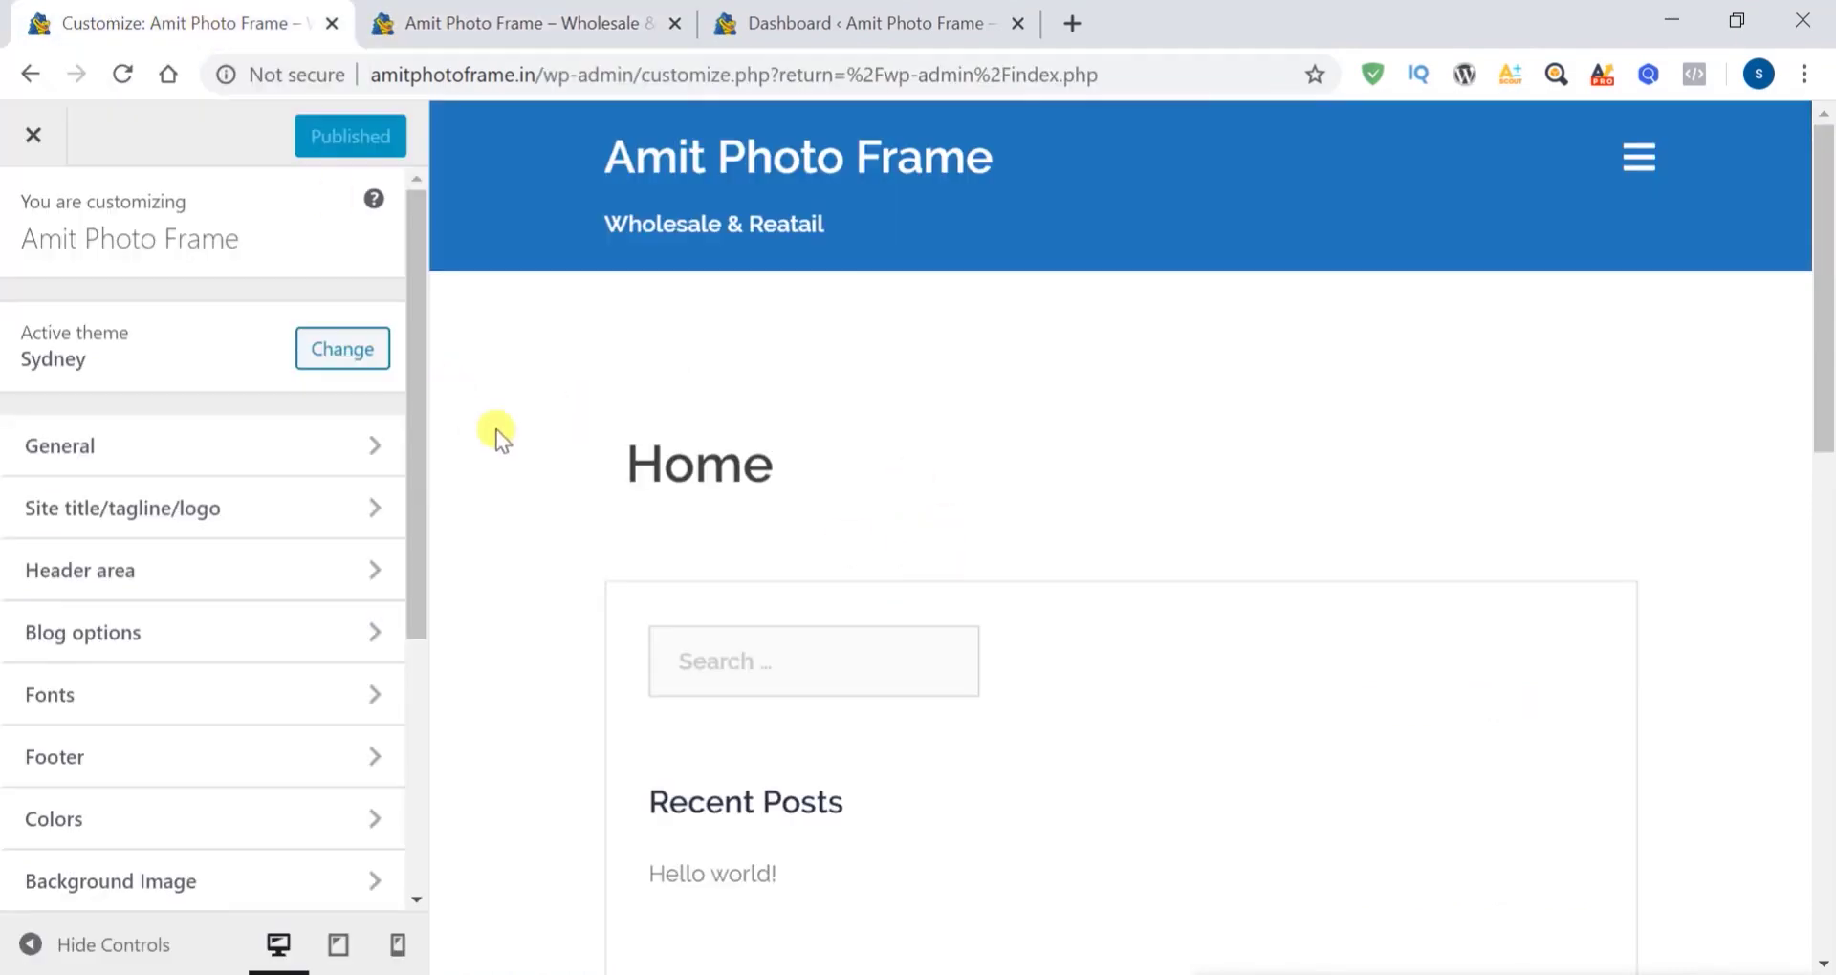
Review the General padding settings and the Site title/tagline/logo settings in the customizer
left_click(372, 447)
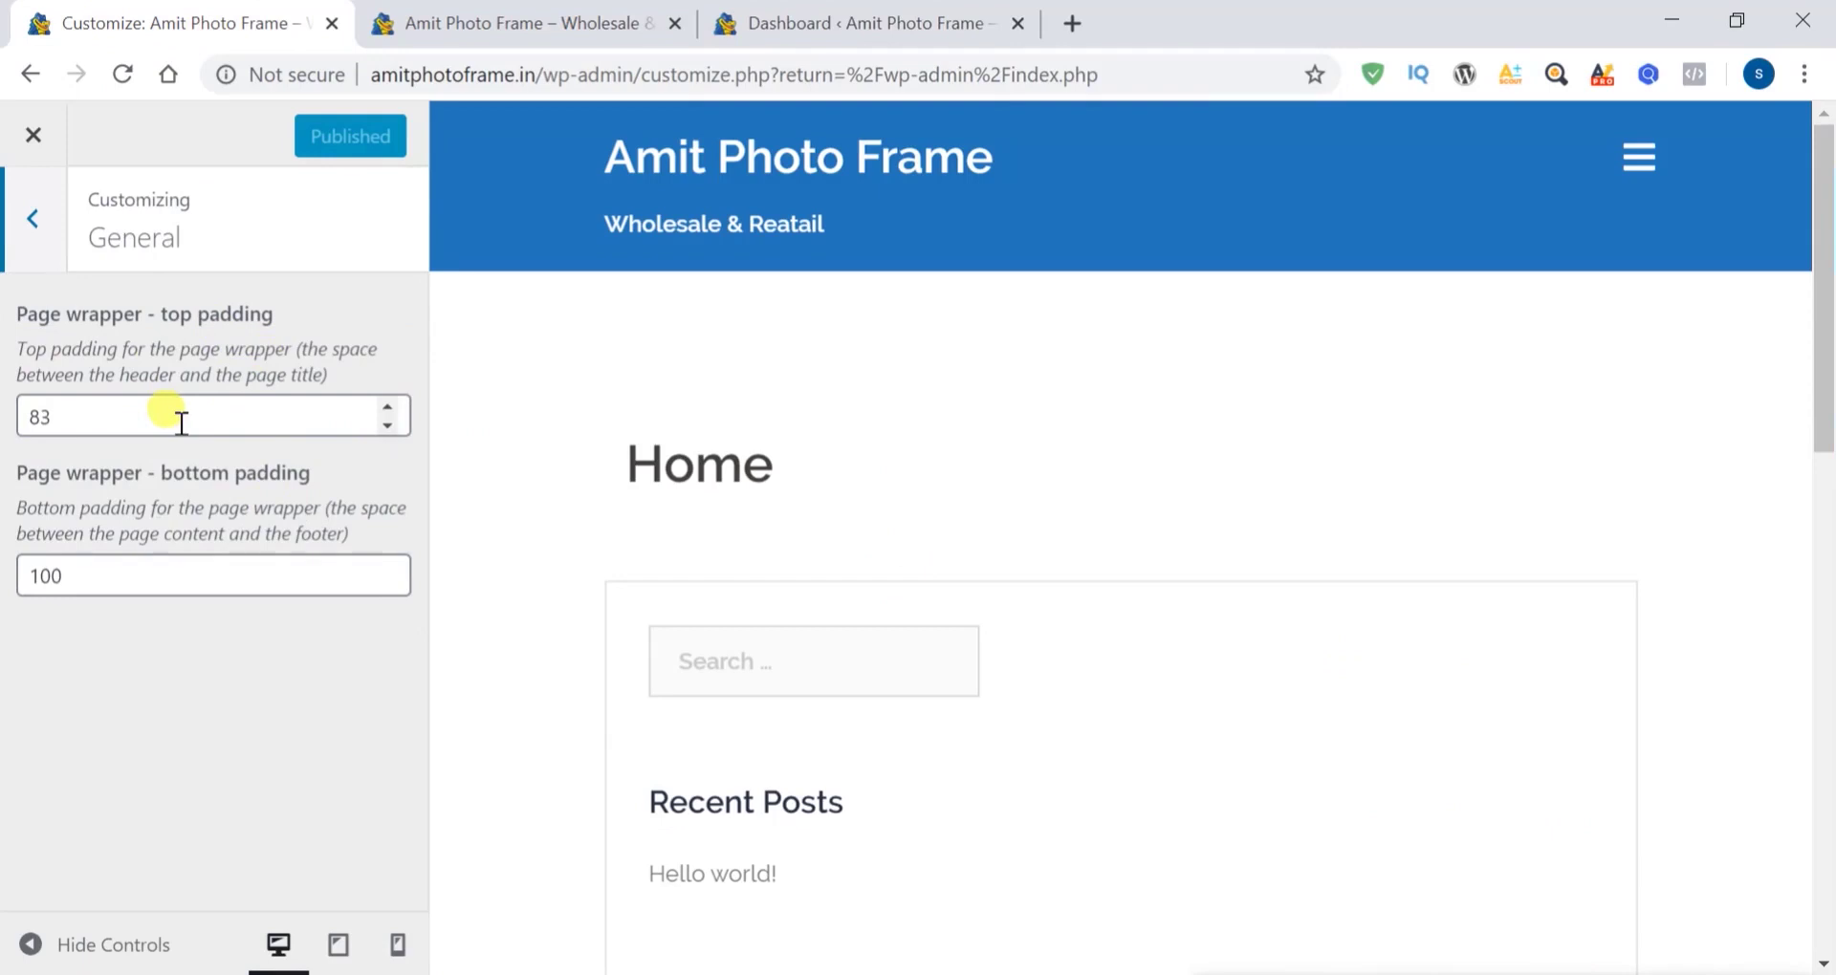
left_click(32, 220)
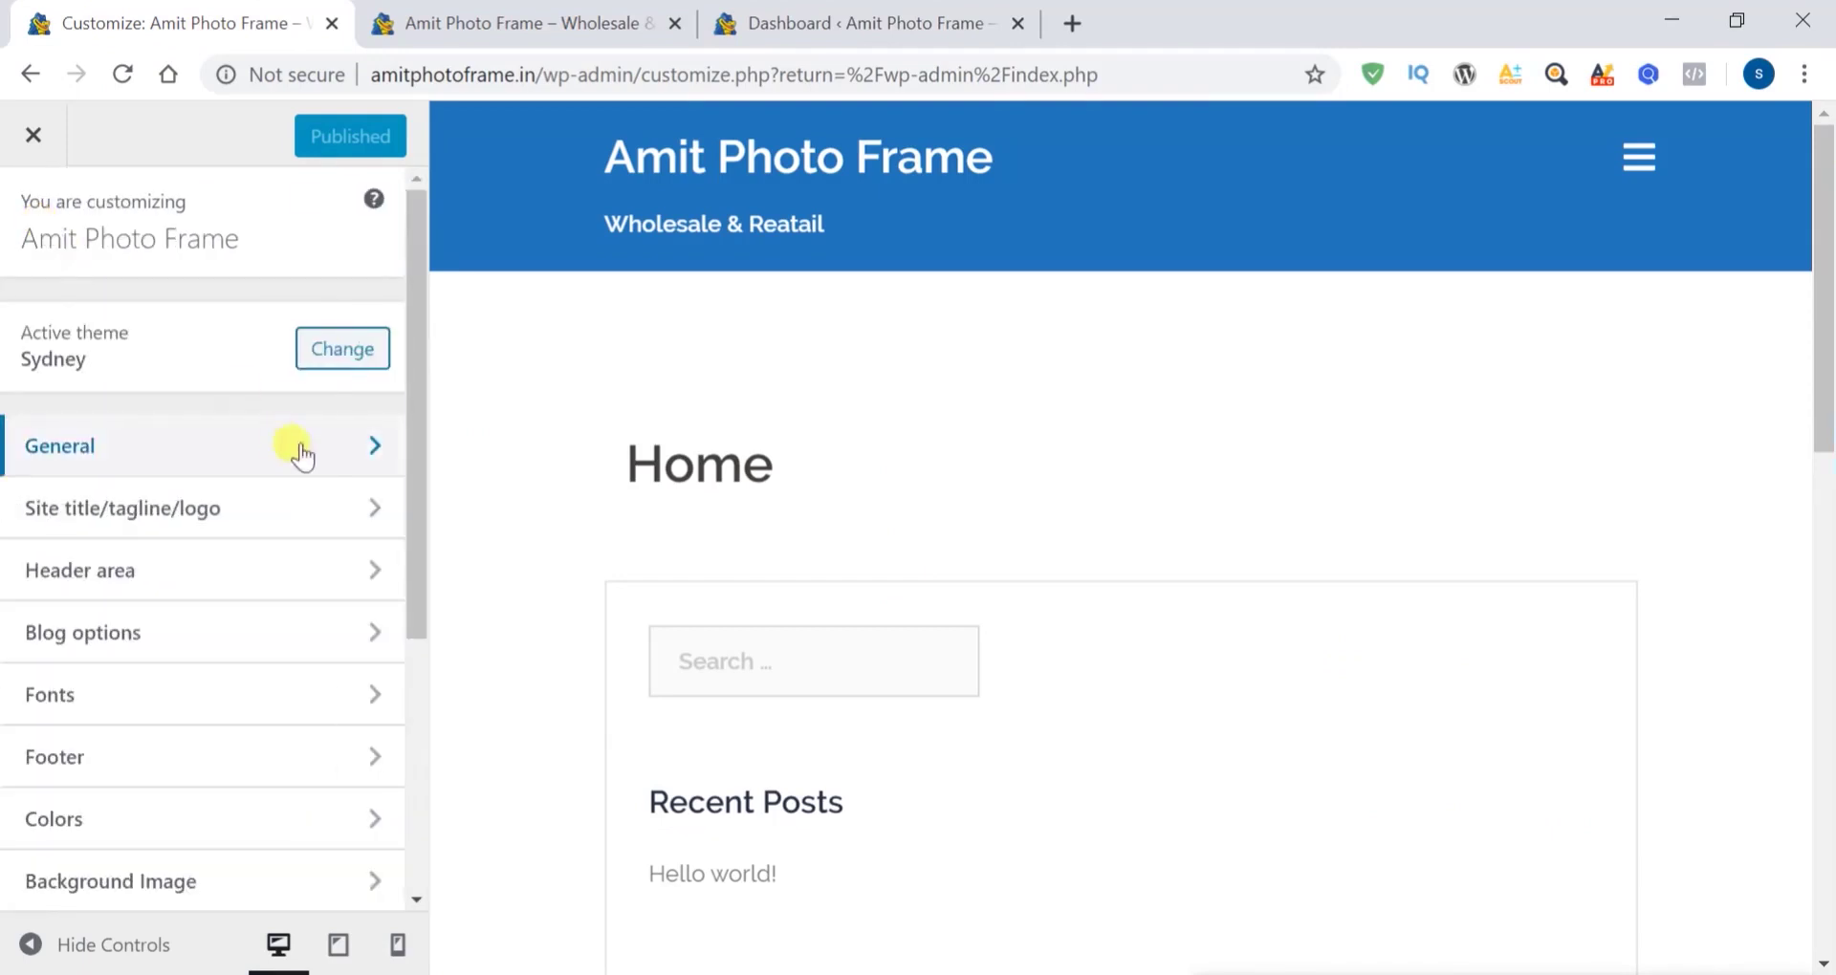
left_click(378, 504)
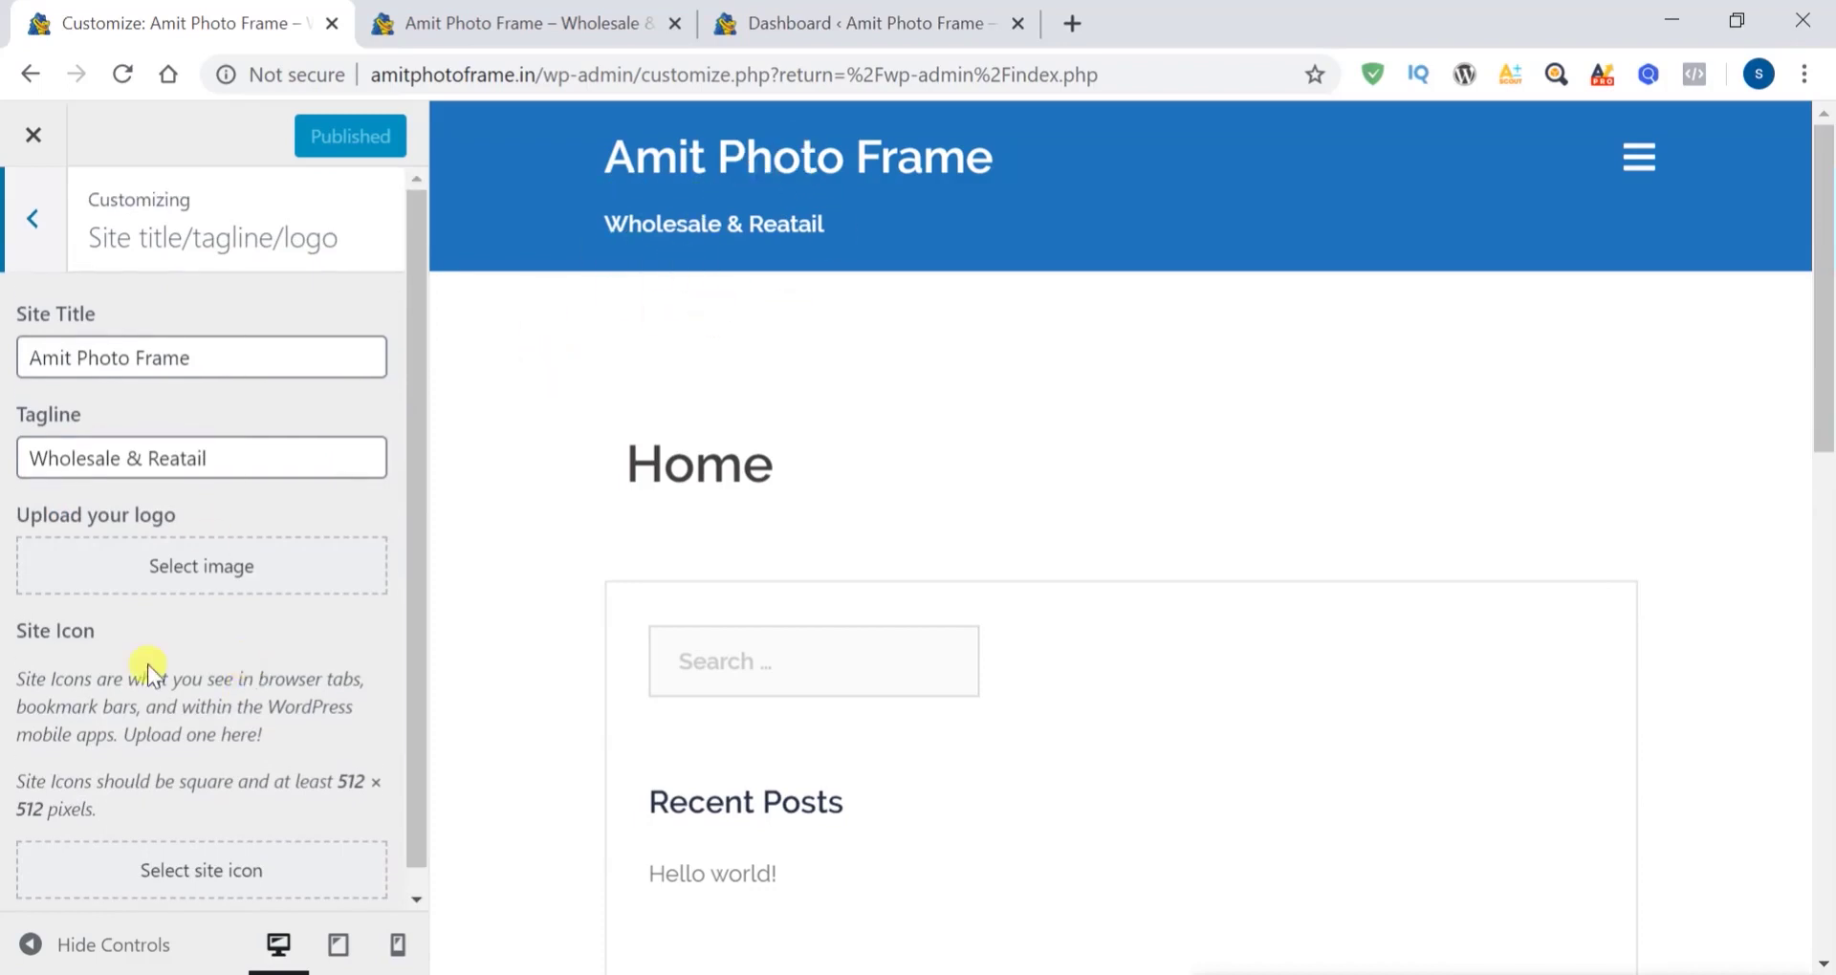
scroll(147, 664, "down", 1)
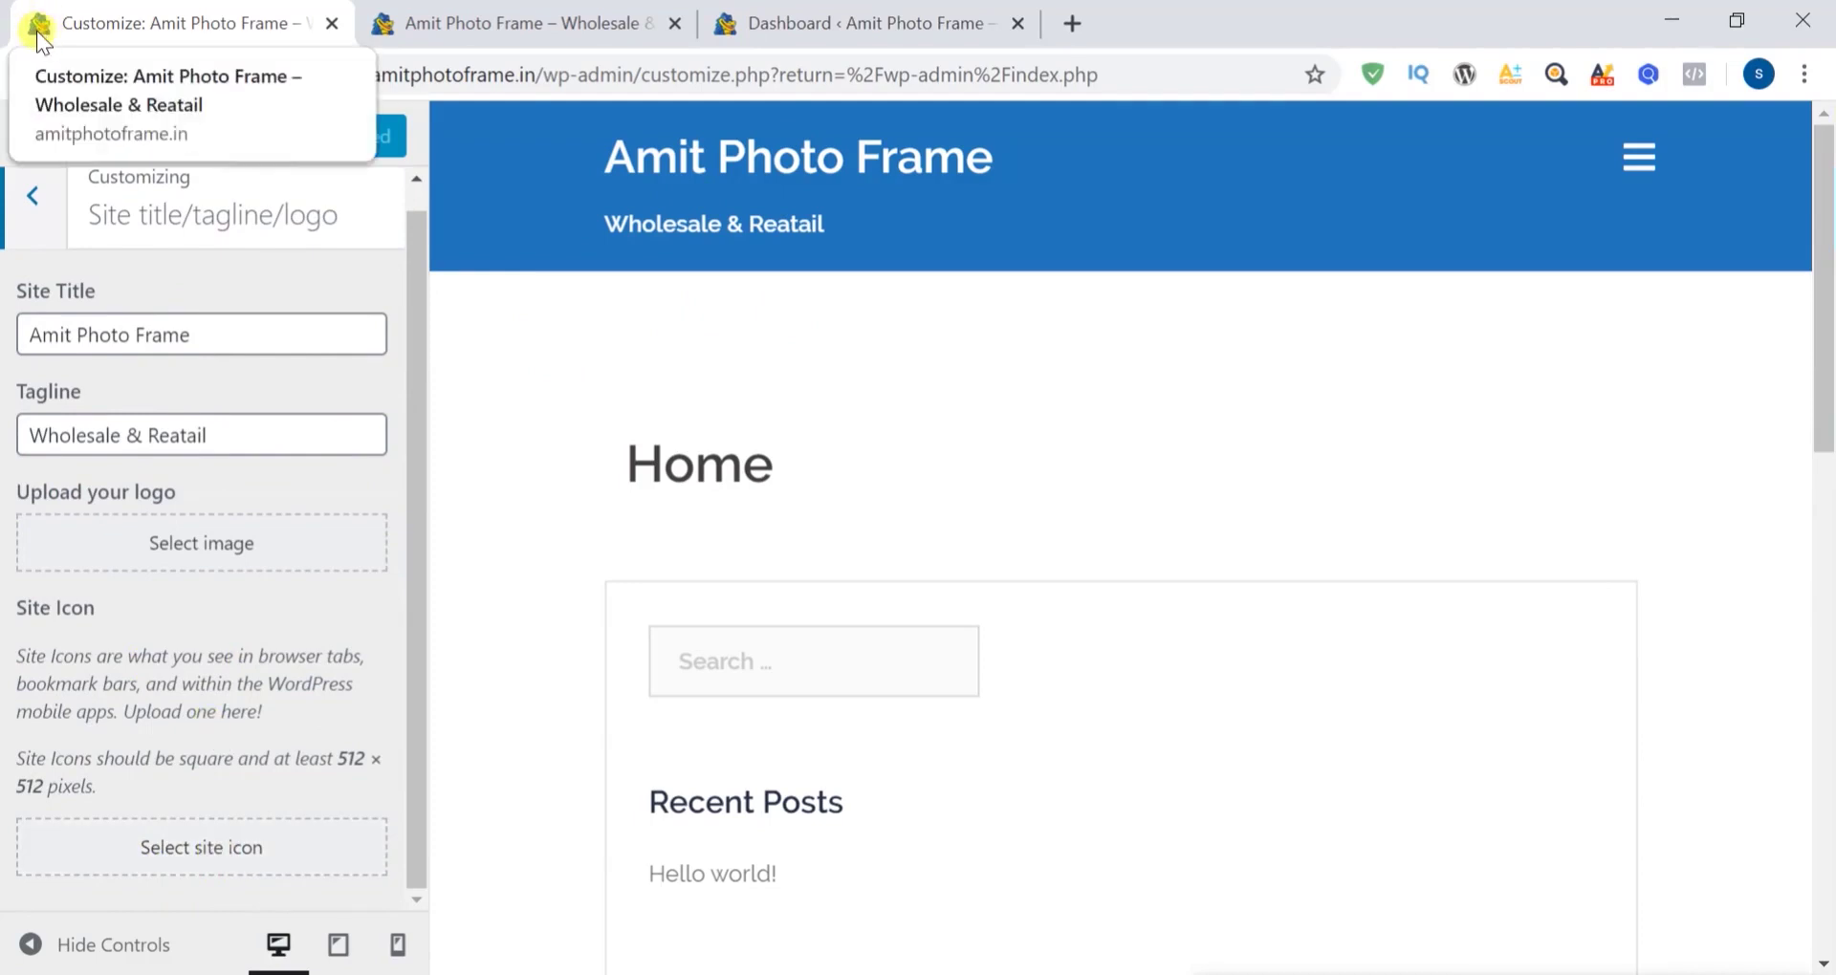
left_click(33, 201)
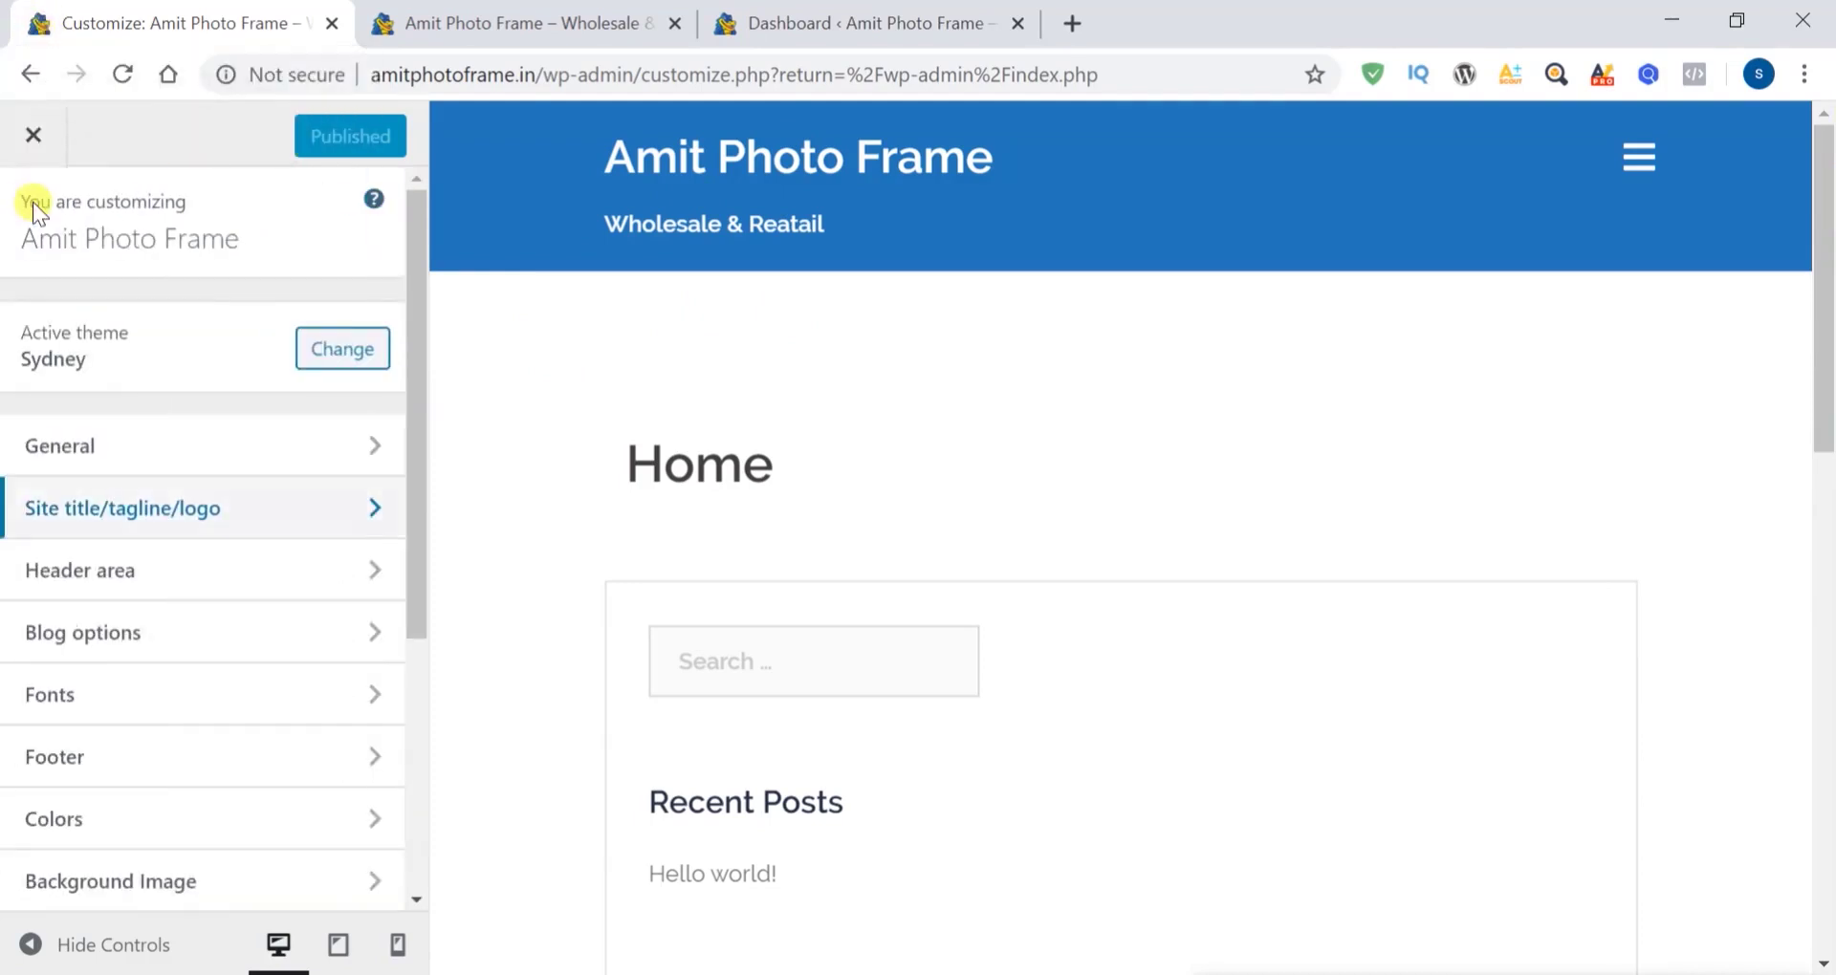
Examine the Header type options for the front page and the other site pages in the Header area
left_click(367, 576)
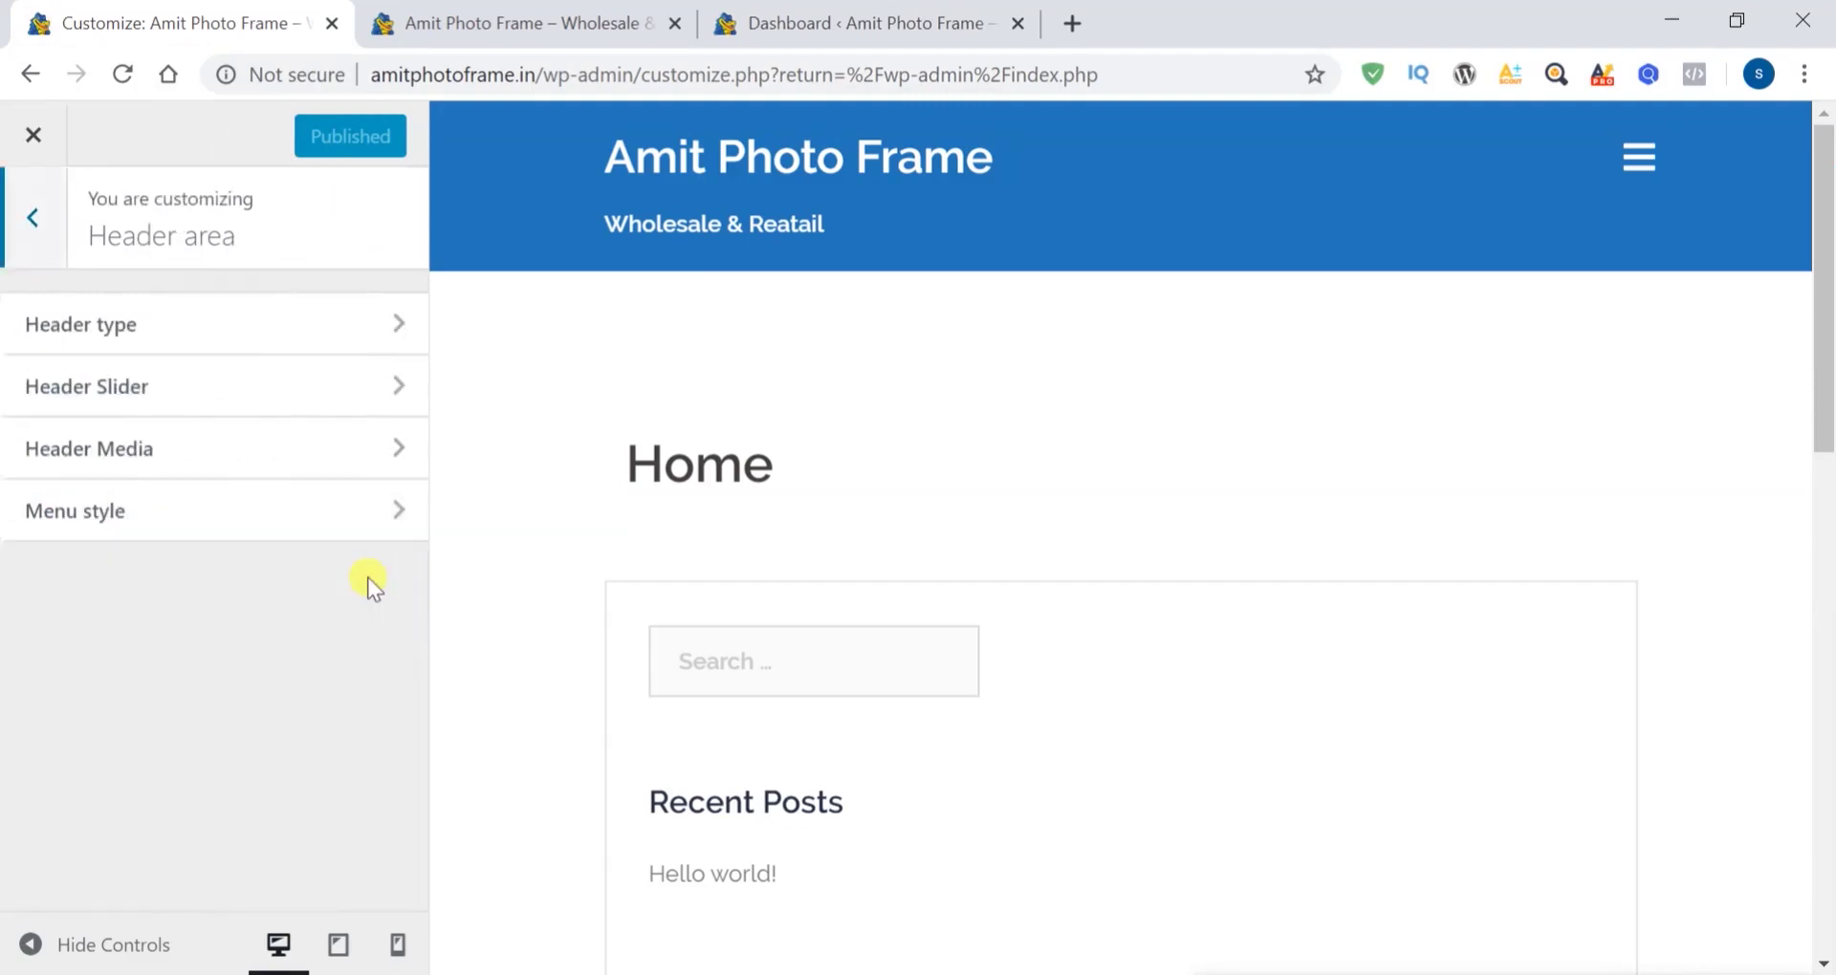
left_click(306, 346)
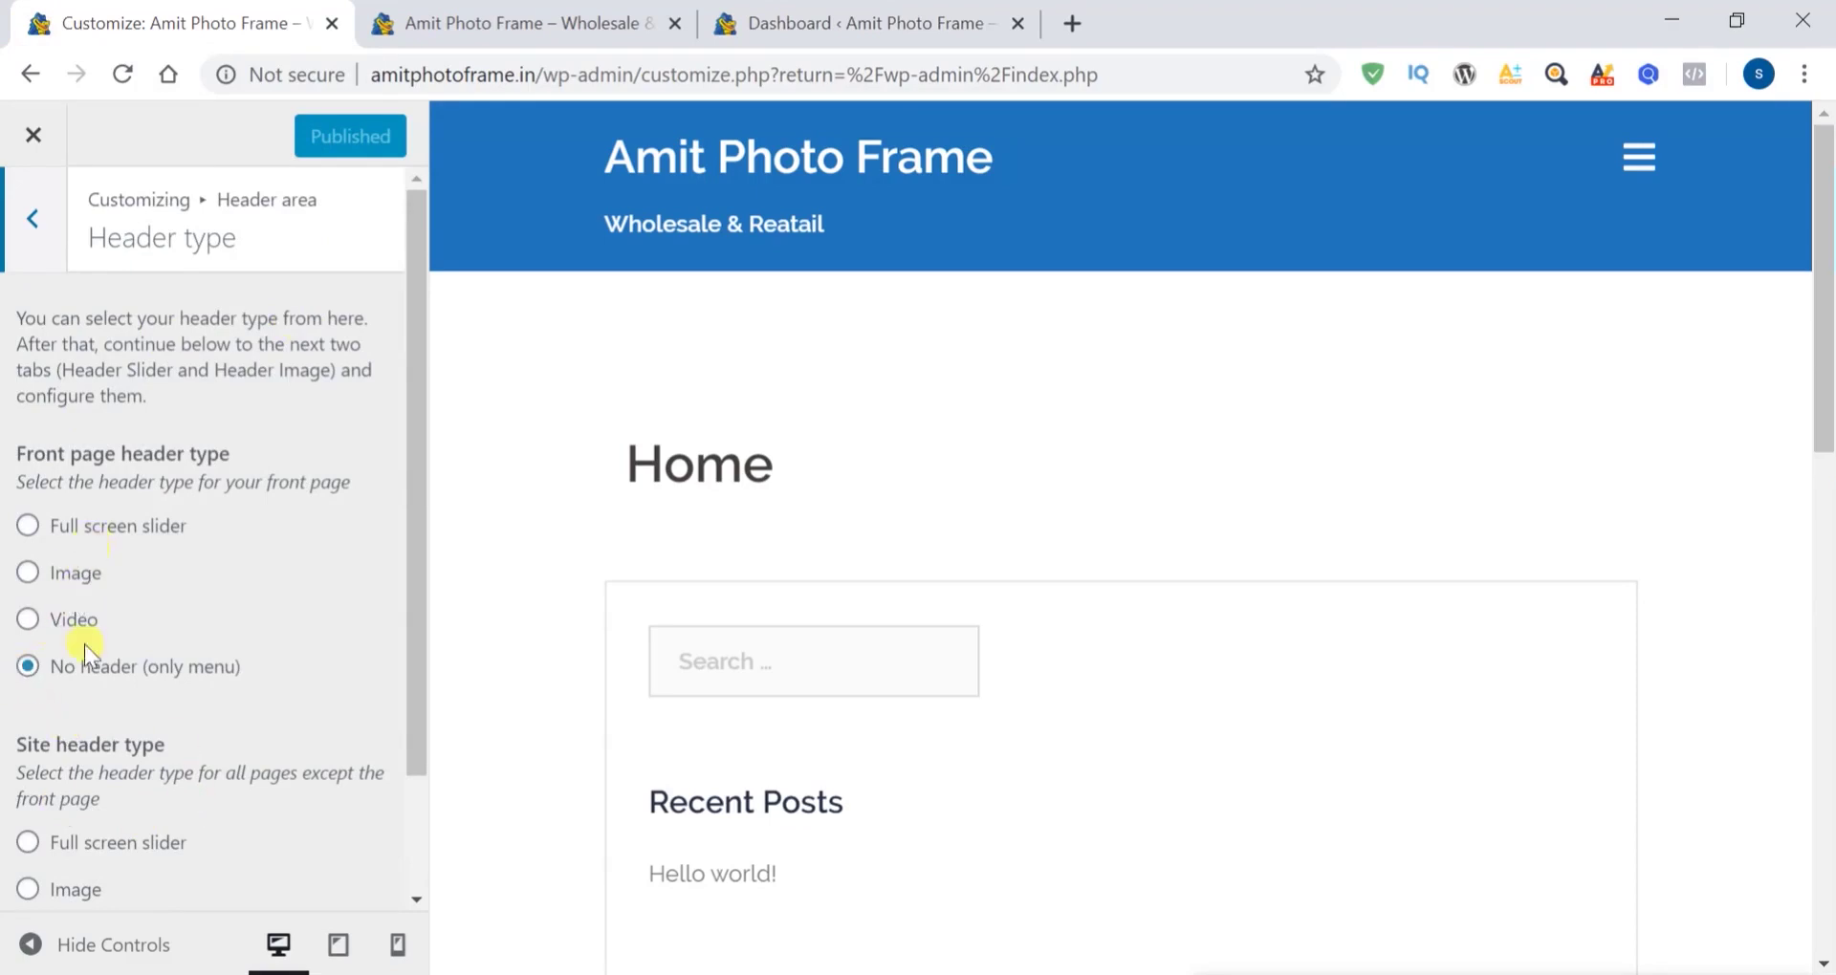
scroll(266, 692, "down", 2)
scroll(266, 691, "up", 2)
left_click(36, 243)
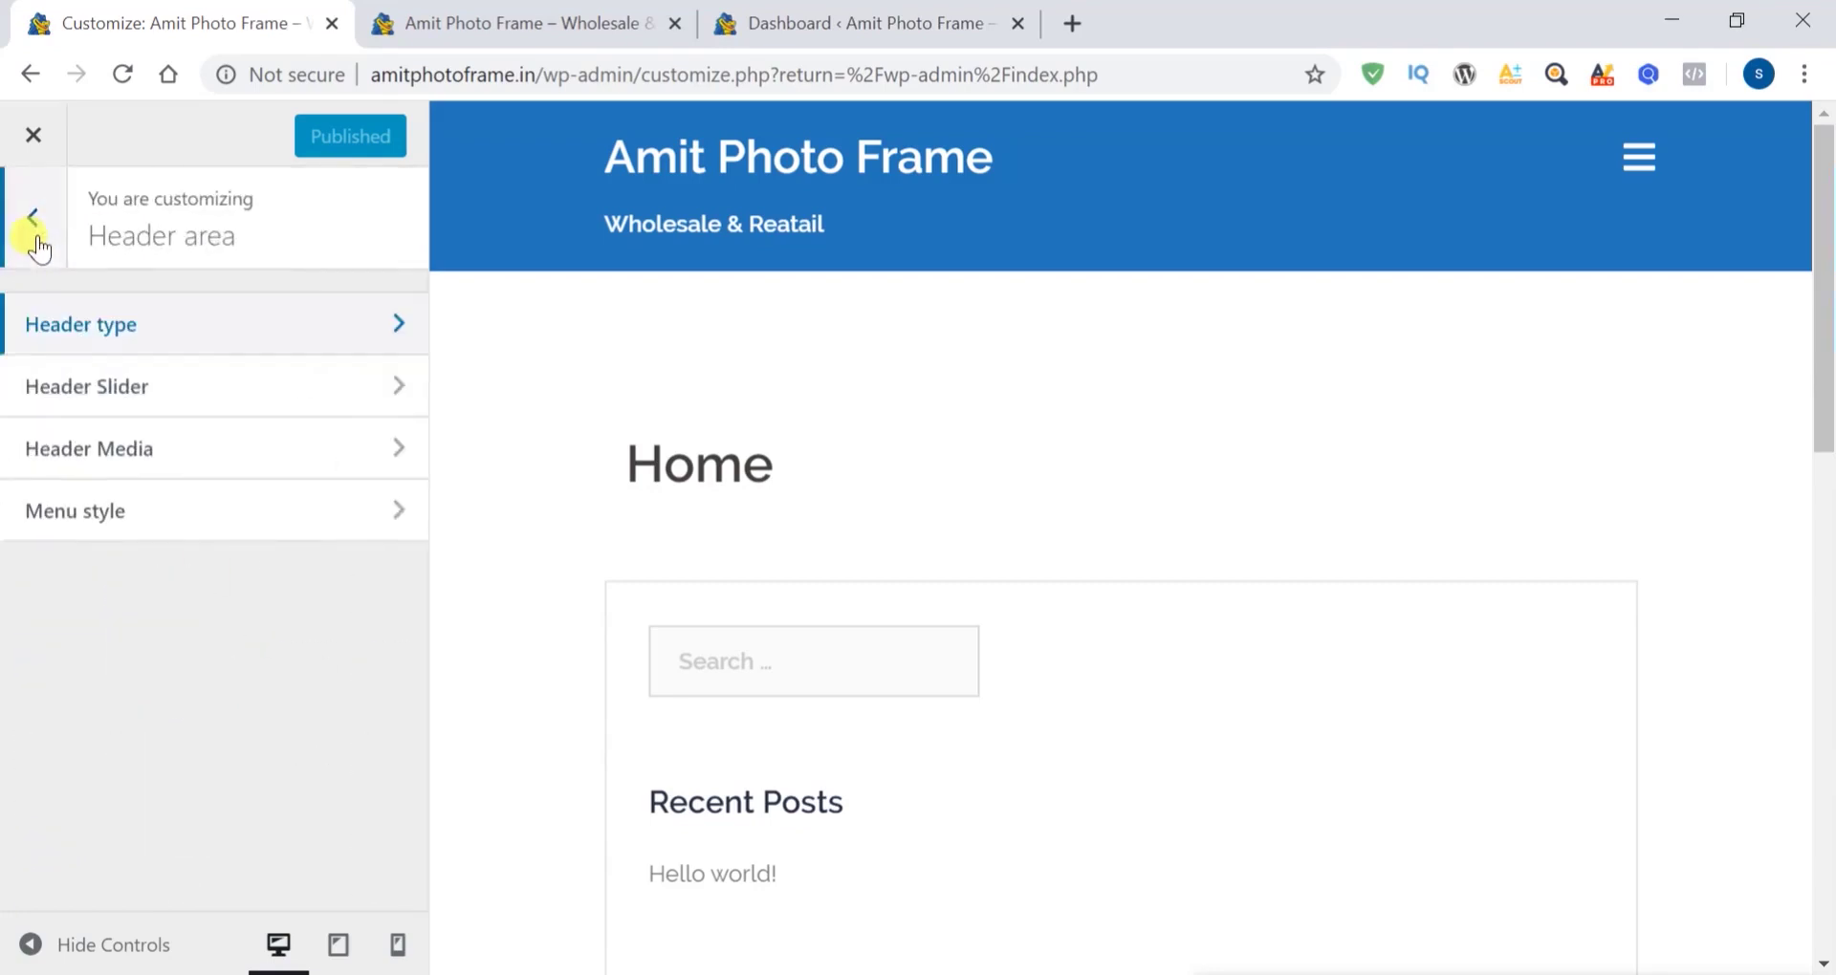
Examine the Header Slider settings, including slider speed and each slide's image, title and subtitle fields
left_click(285, 390)
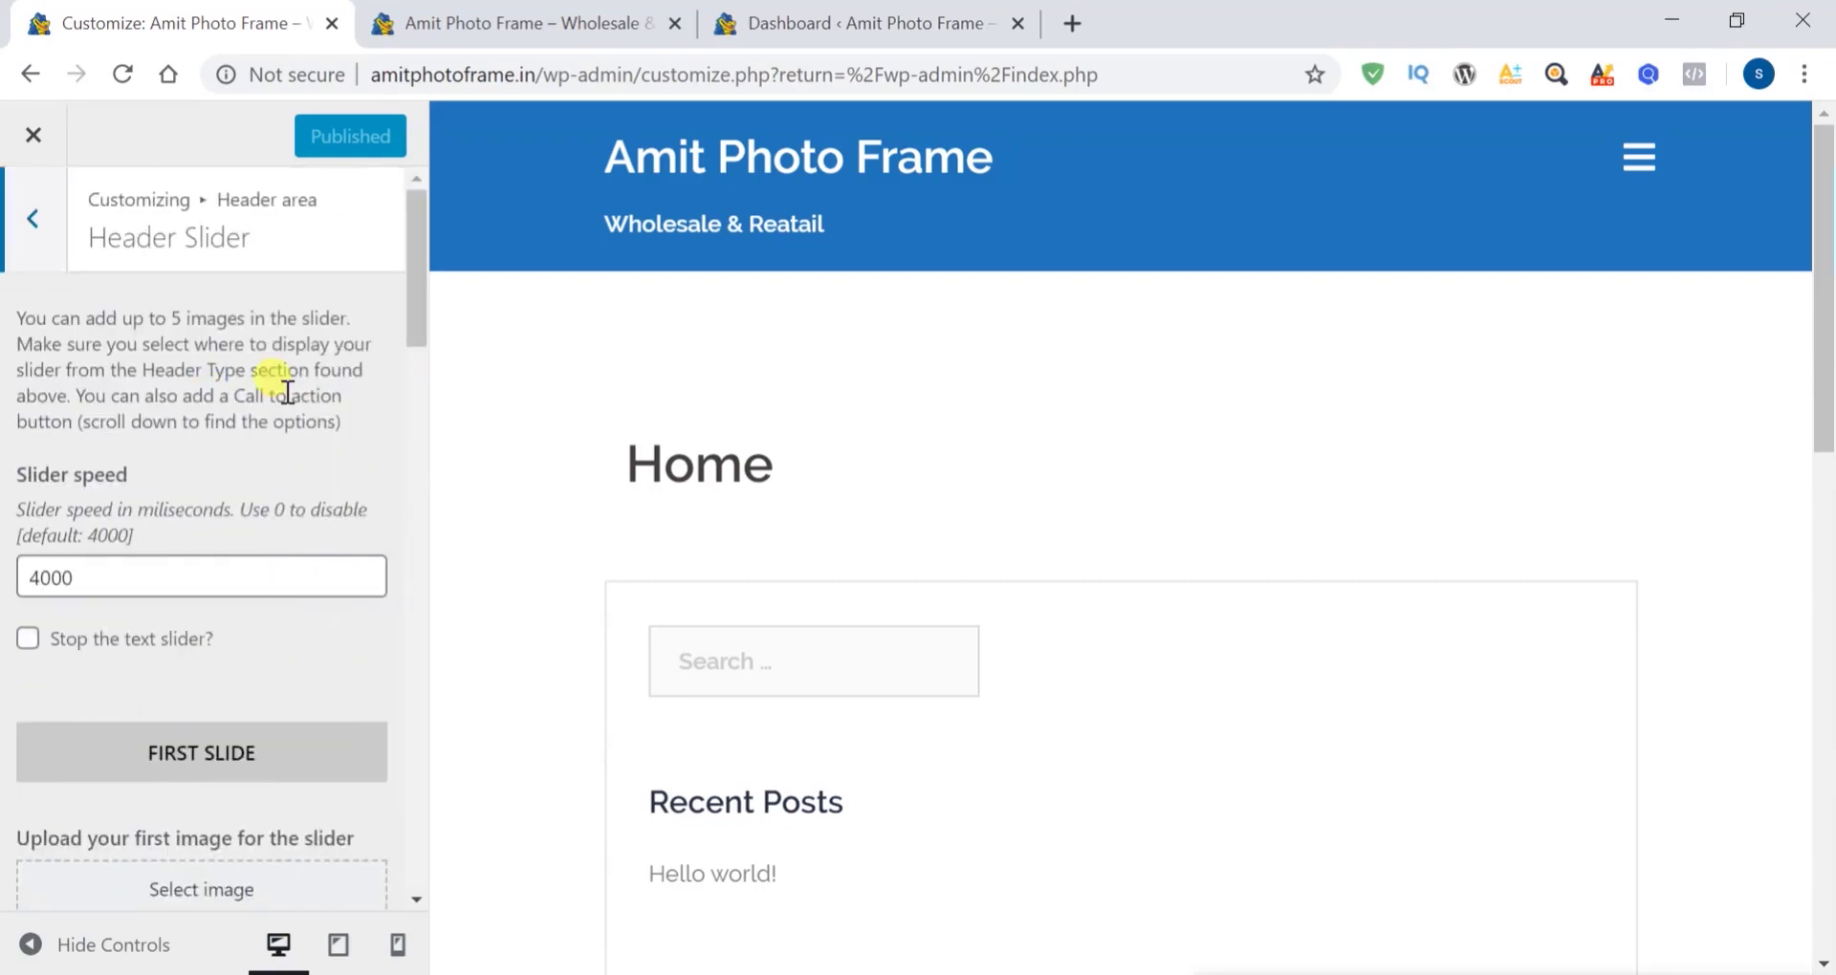
scroll(287, 392, "down", 5)
scroll(285, 731, "down", 7)
scroll(226, 553, "up", 9)
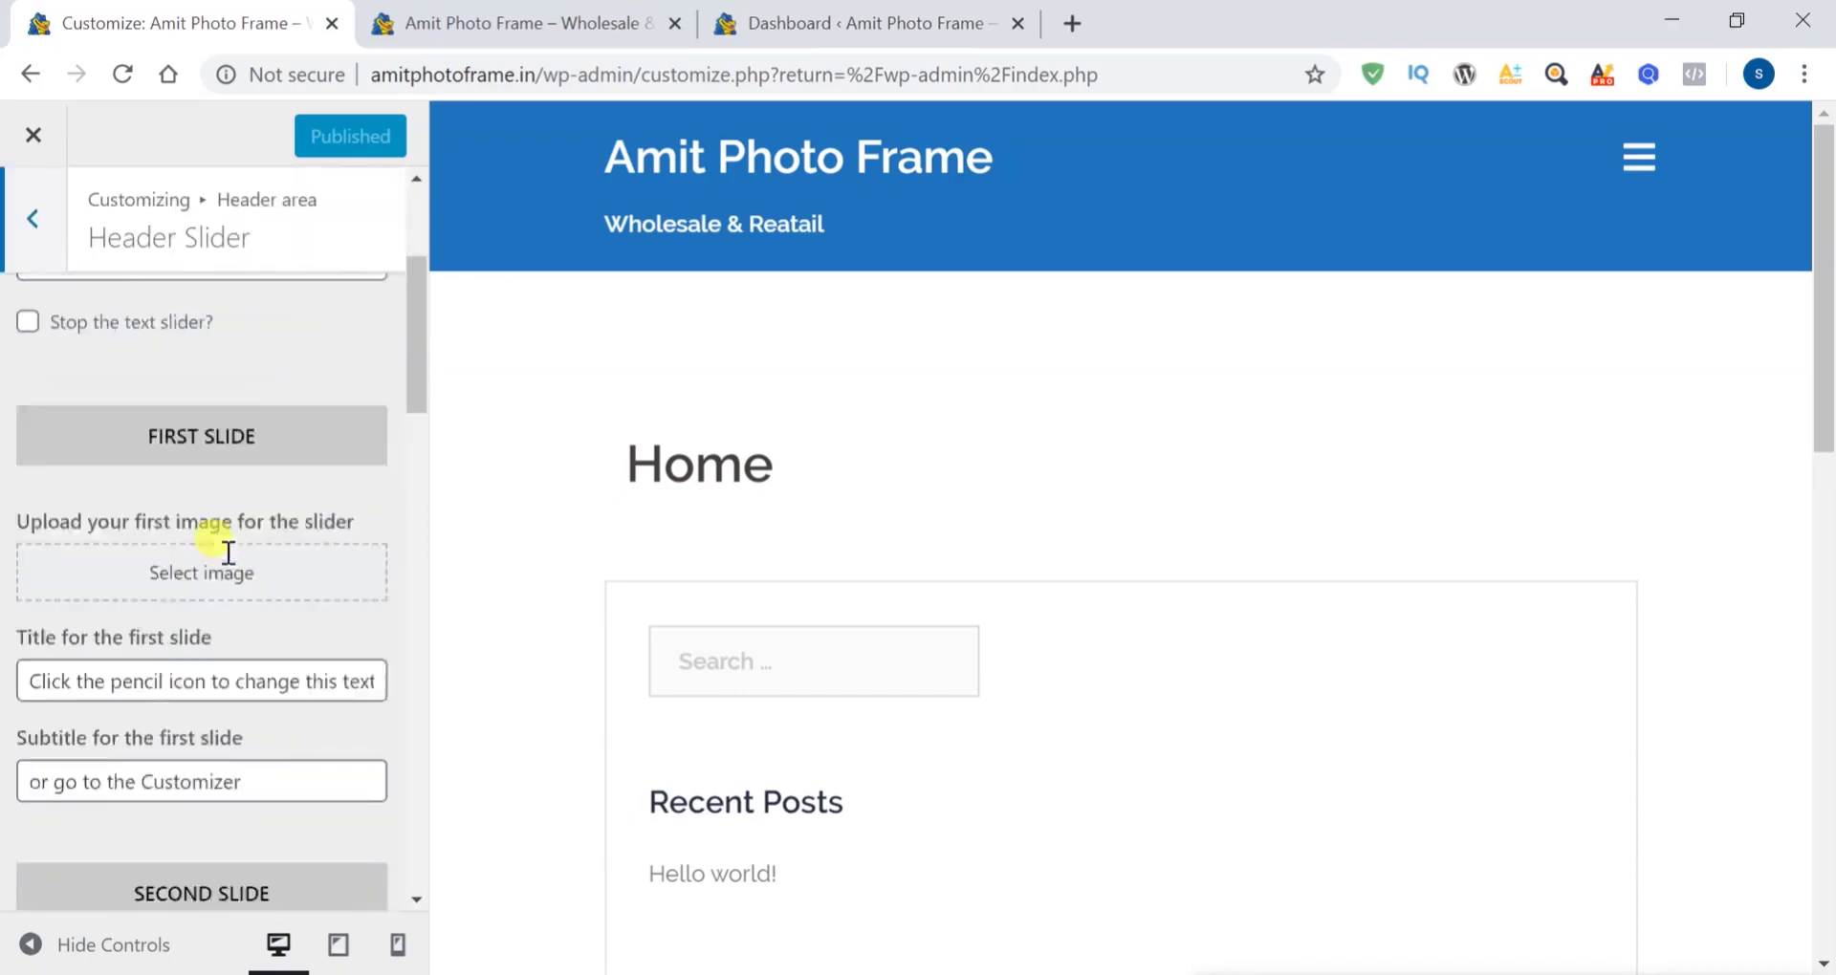
scroll(226, 553, "up", 3)
left_click(33, 237)
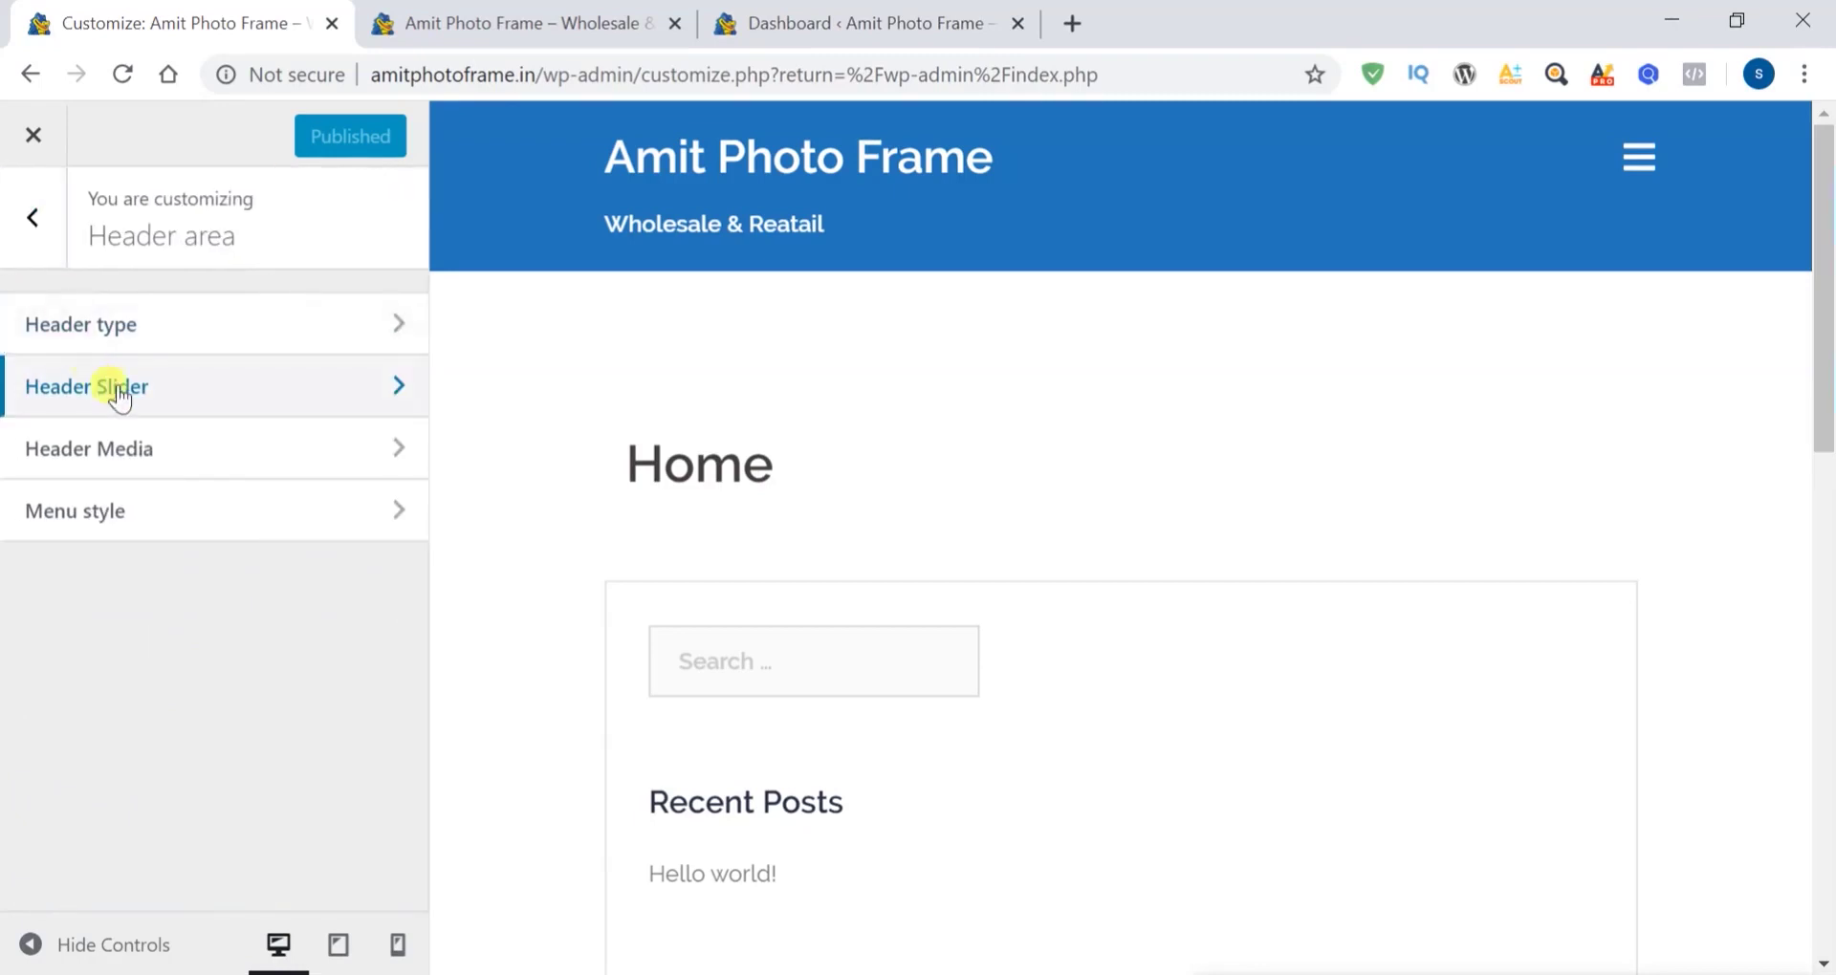
Examine the Header Media settings for header video, header image, background size and header height
left_click(217, 462)
scroll(225, 460, "down", 2)
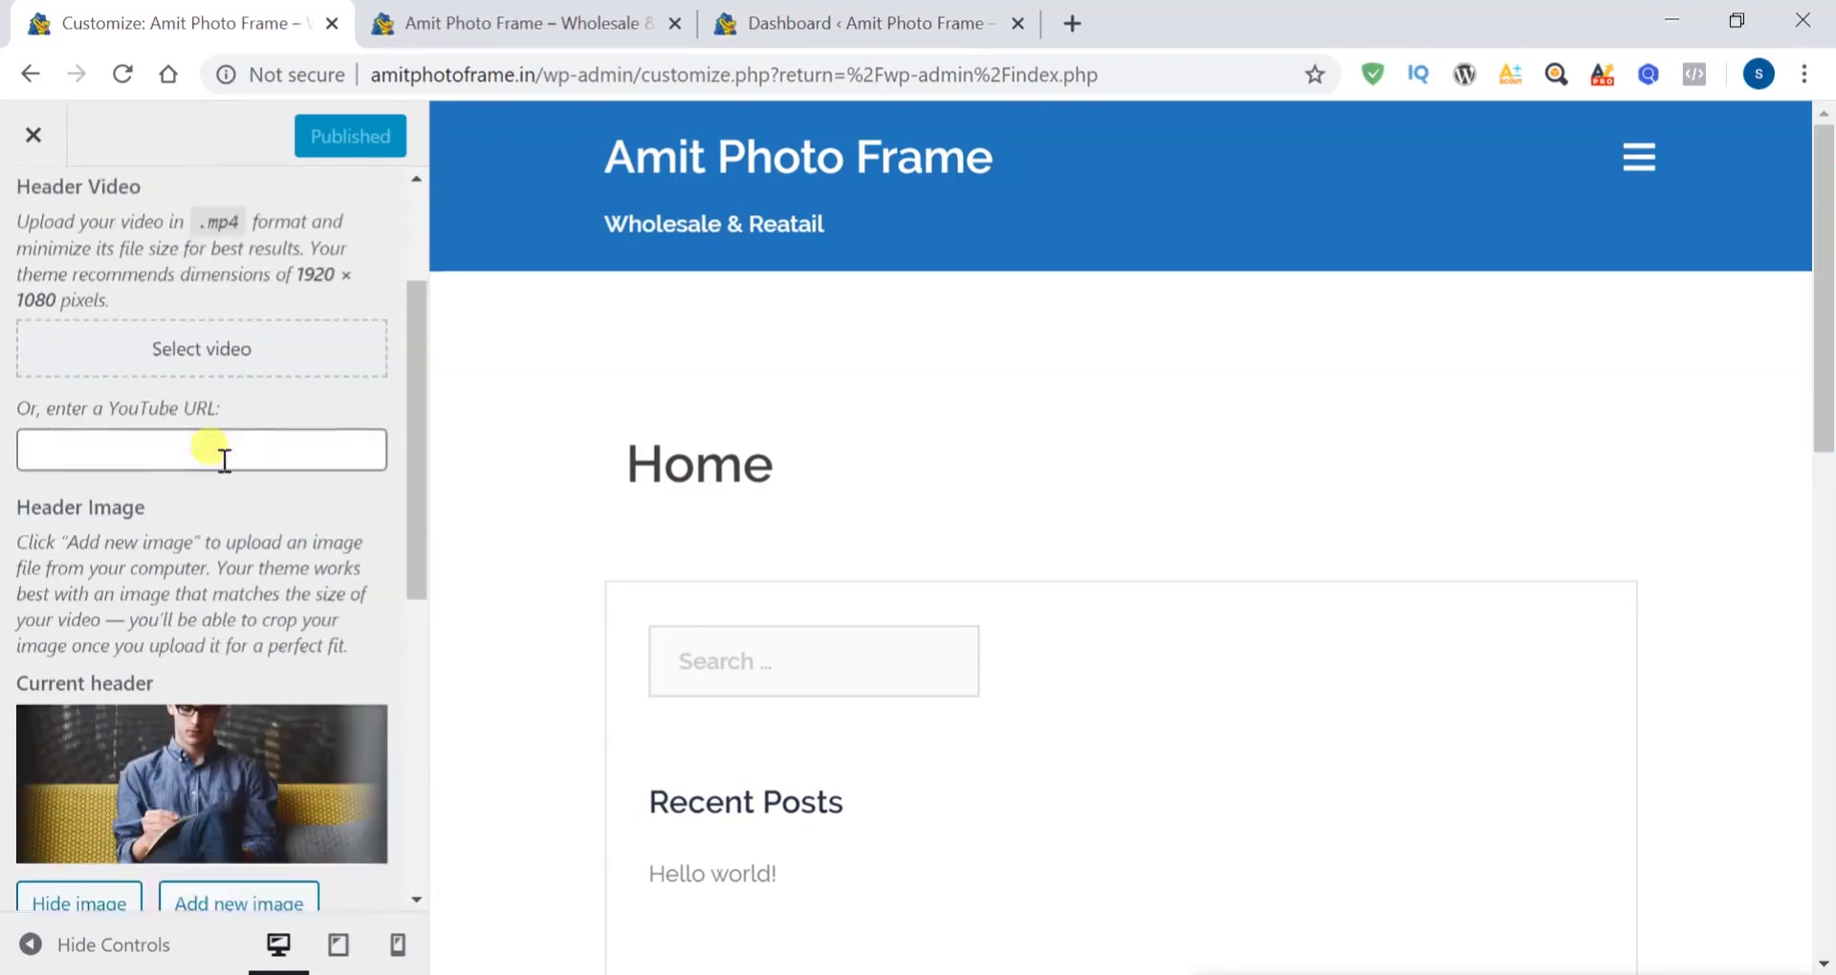
scroll(172, 421, "down", 1)
scroll(234, 626, "down", 5)
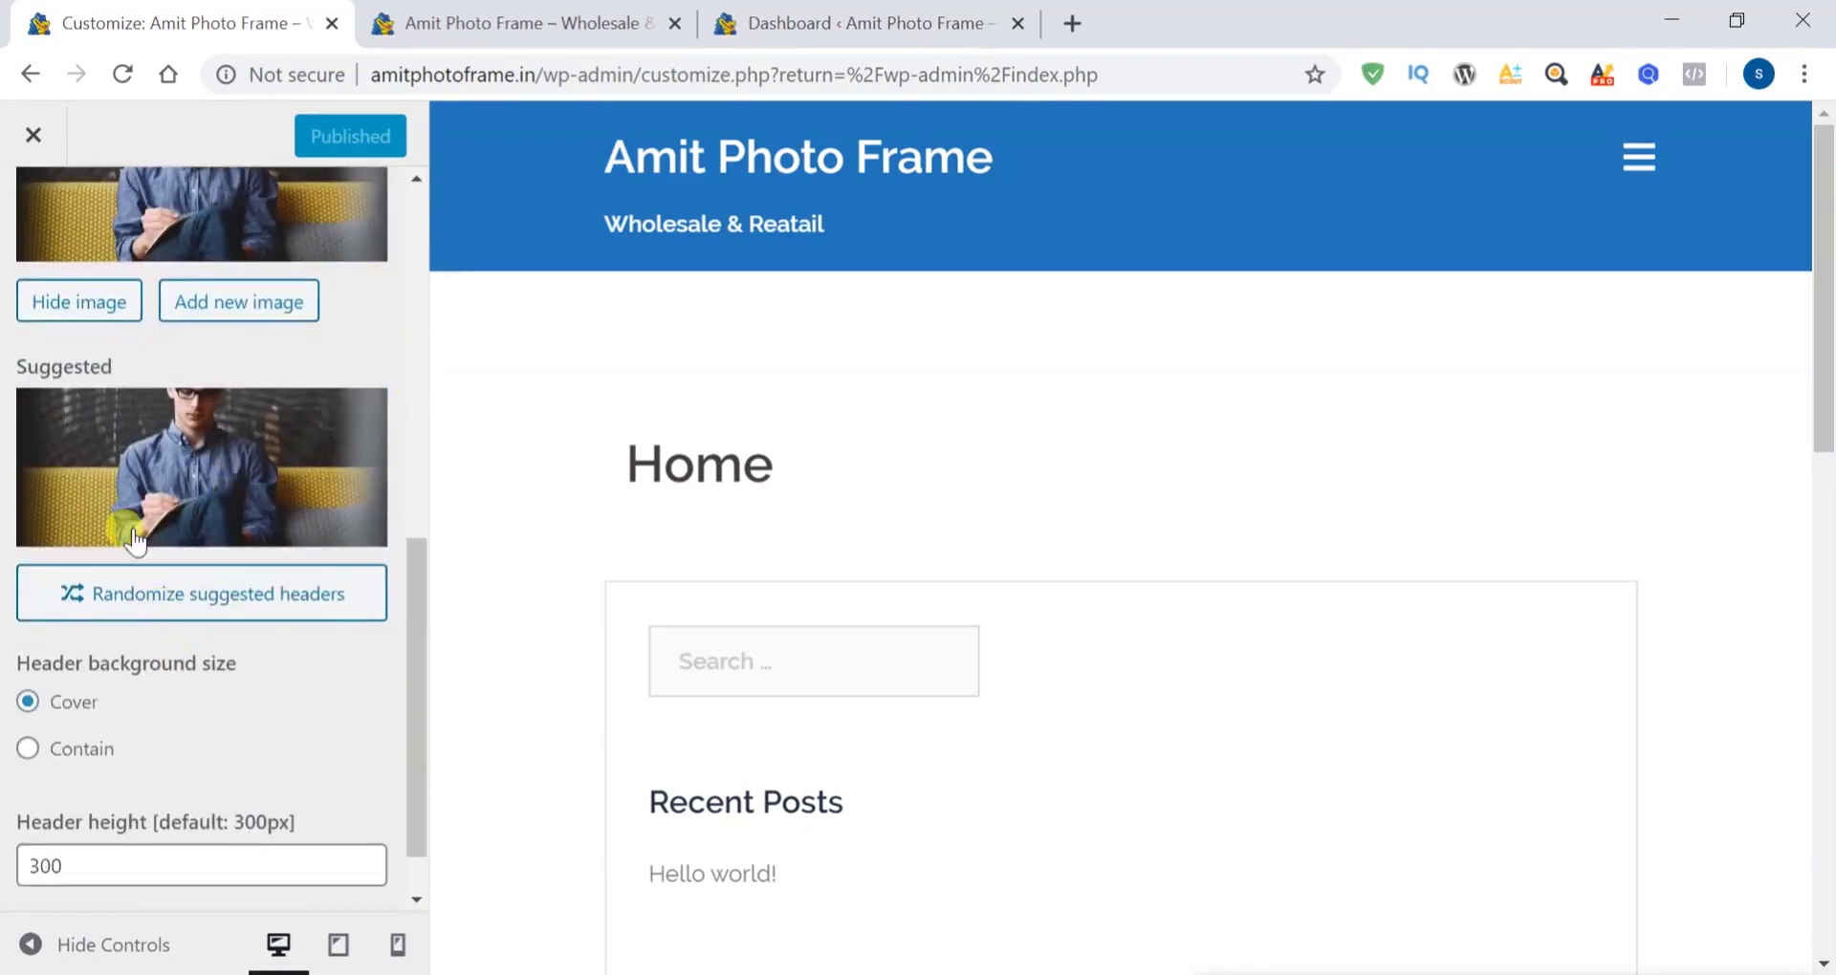
scroll(135, 531, "down", 1)
scroll(135, 525, "up", 8)
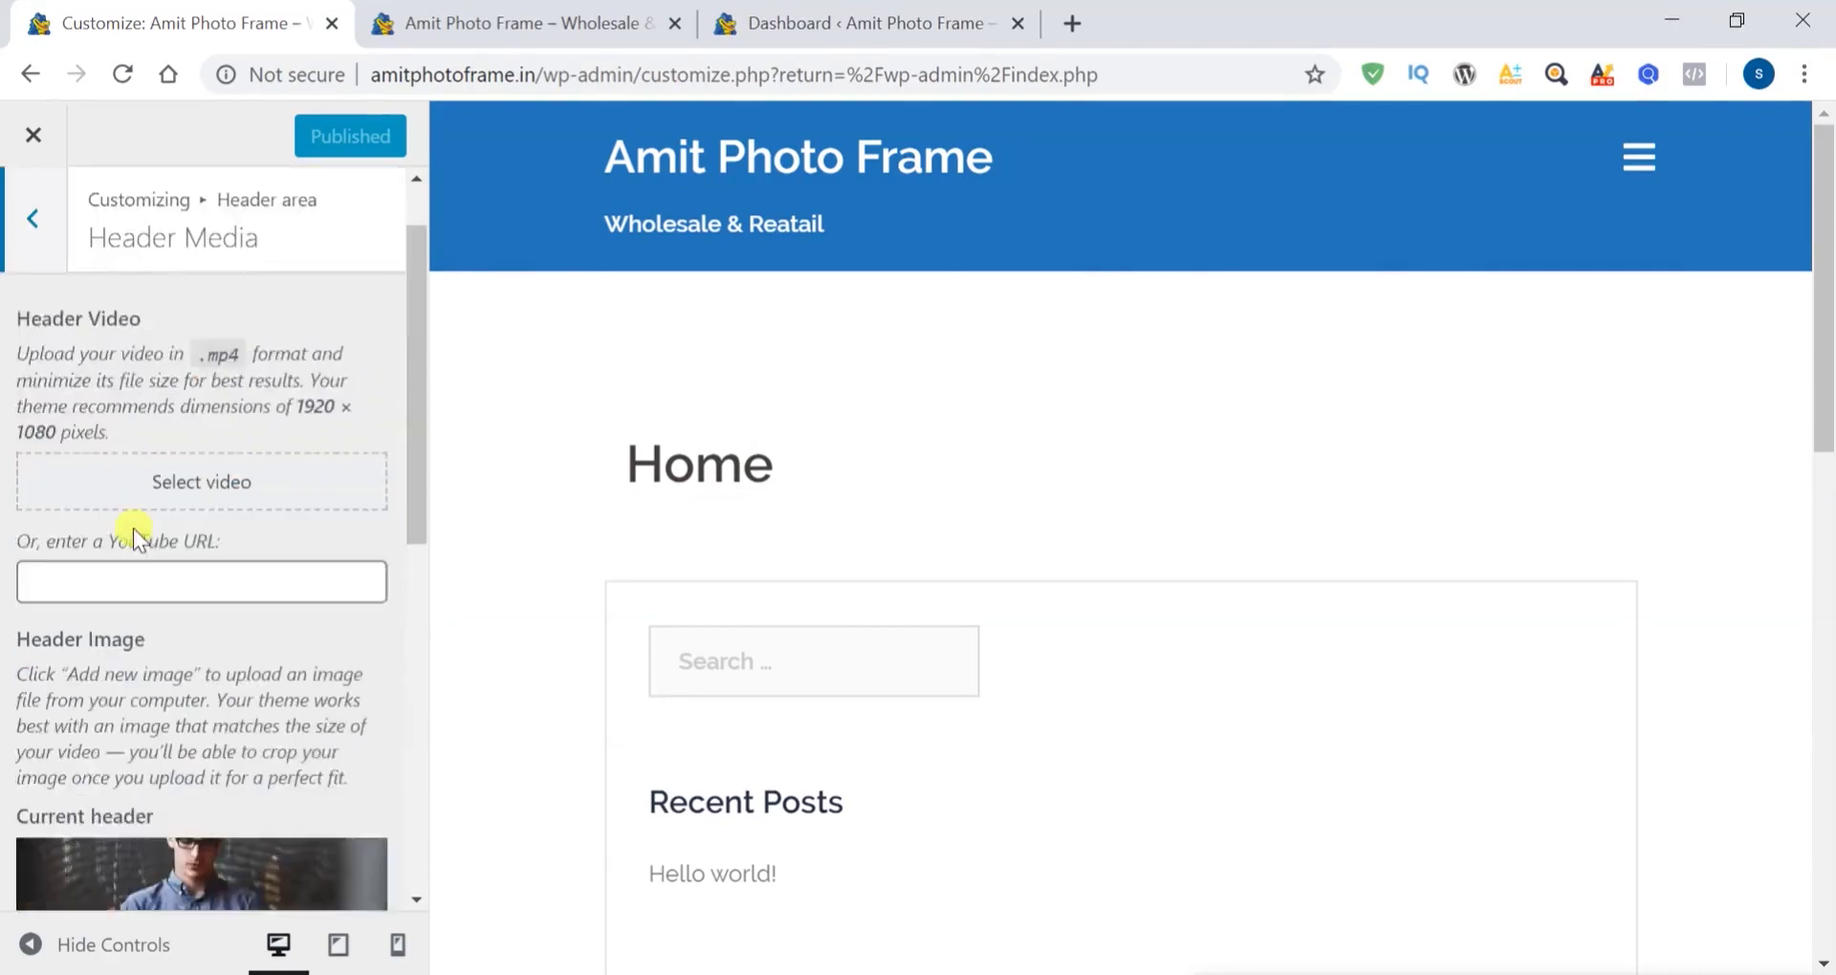
left_click(30, 225)
Check the Menu style options for sticky menu and menu layout, and return to the main customizer sections
left_click(216, 507)
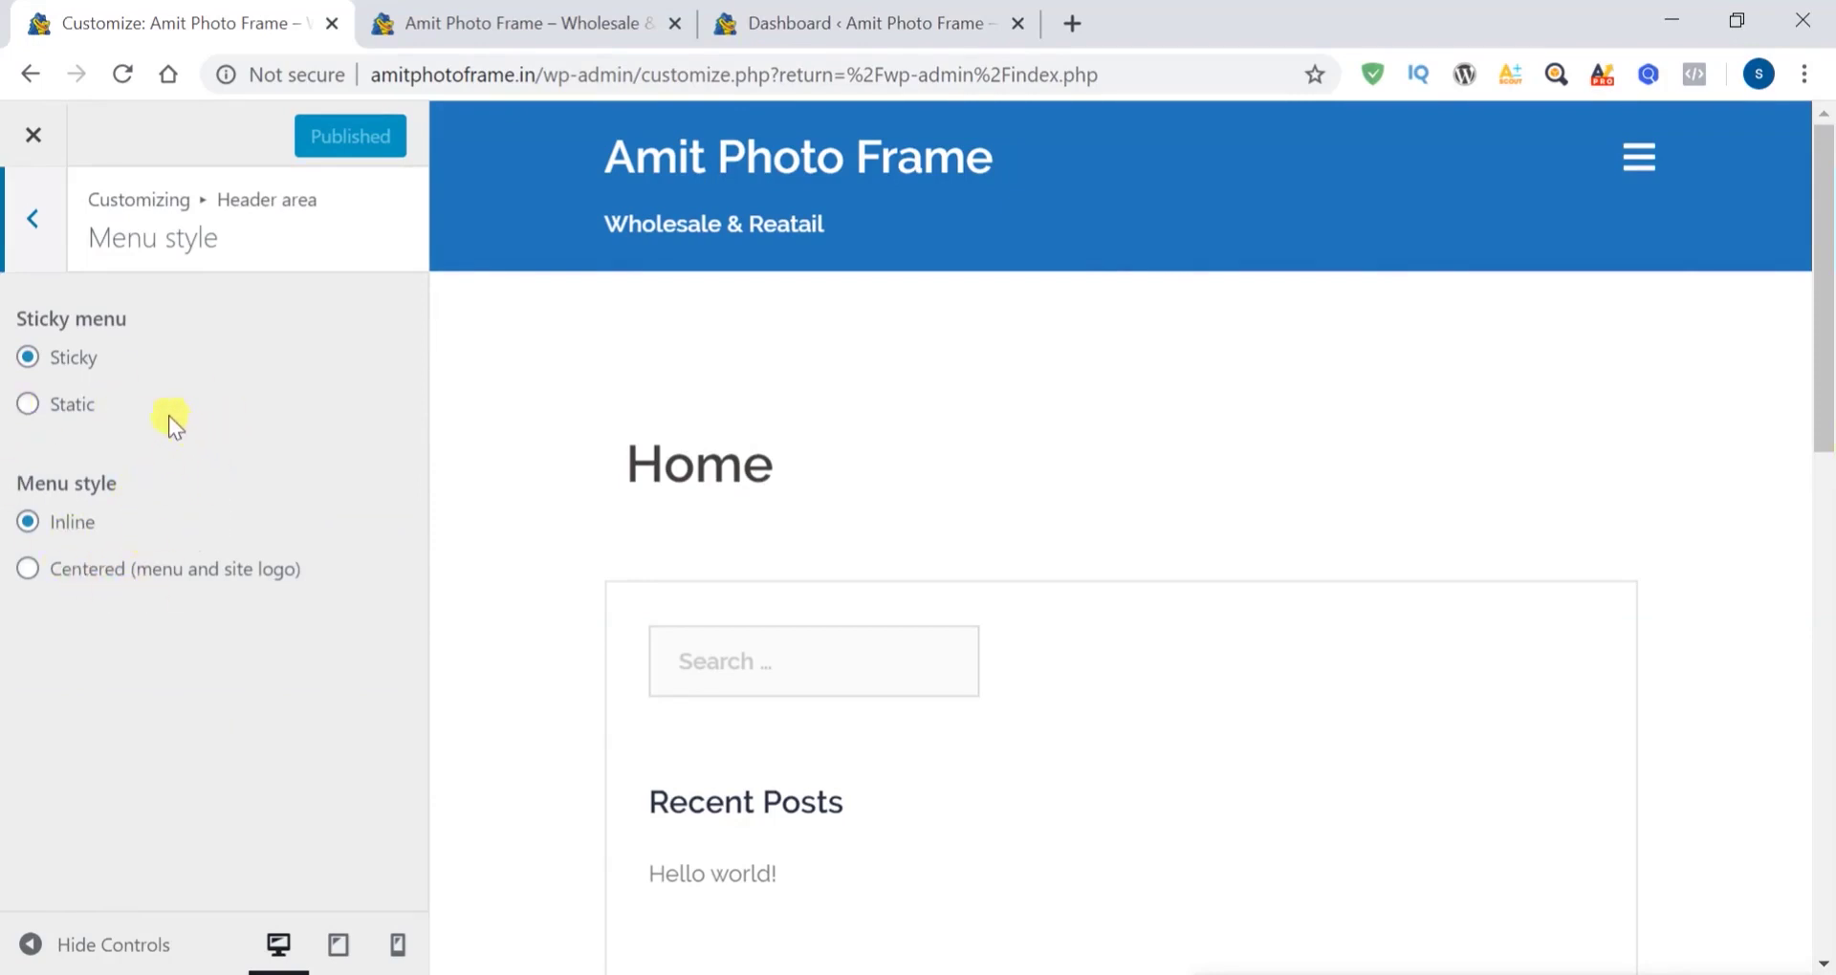
left_click(31, 218)
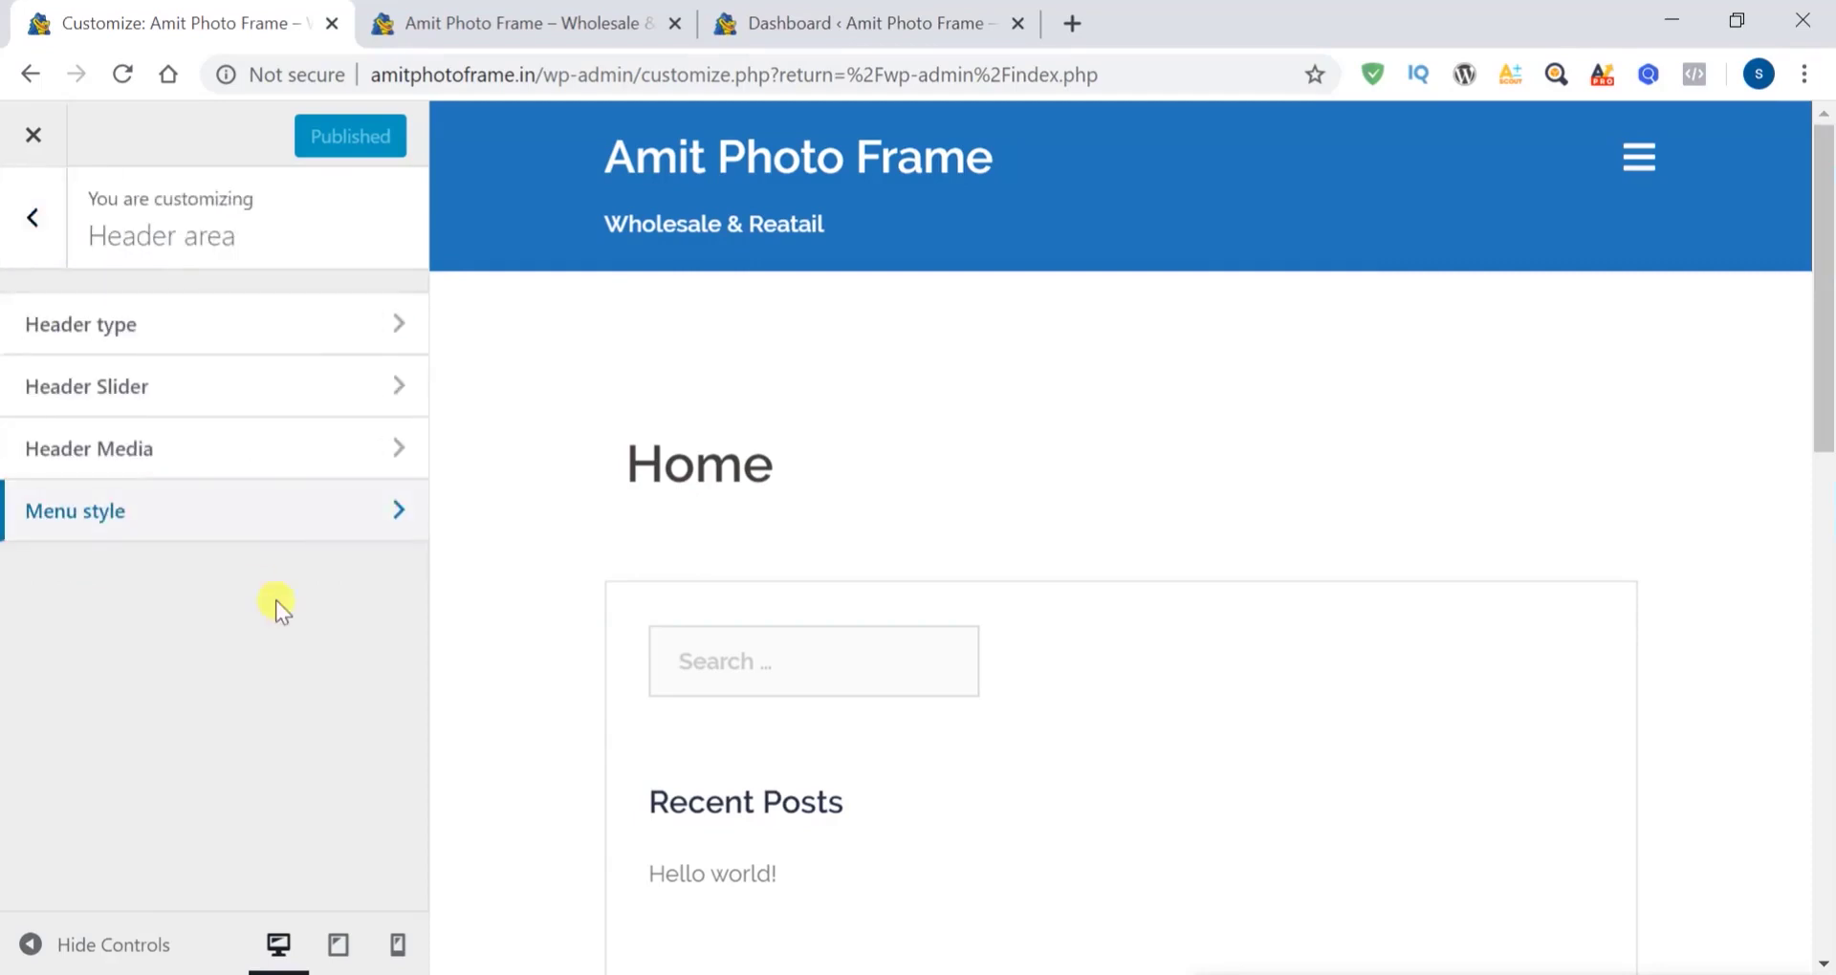
left_click(33, 222)
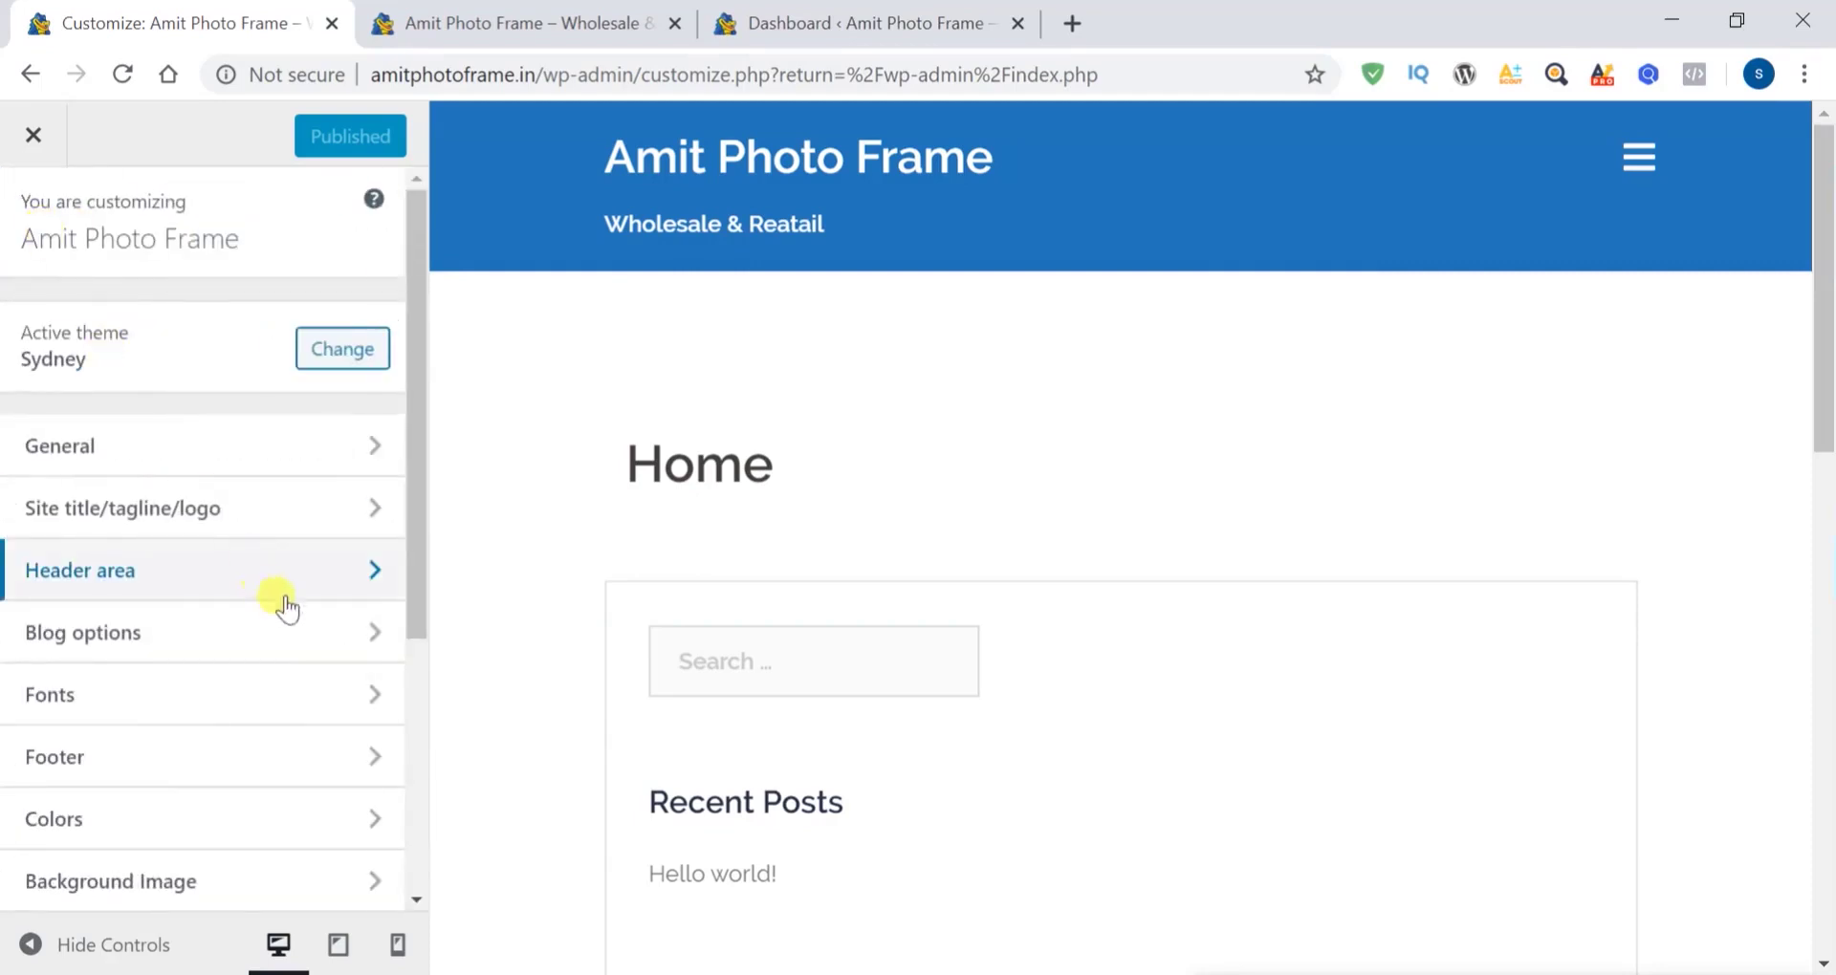
Examine the Blog options for blog layout, content/excerpt and post meta, and return to the main customizer sections
left_click(320, 629)
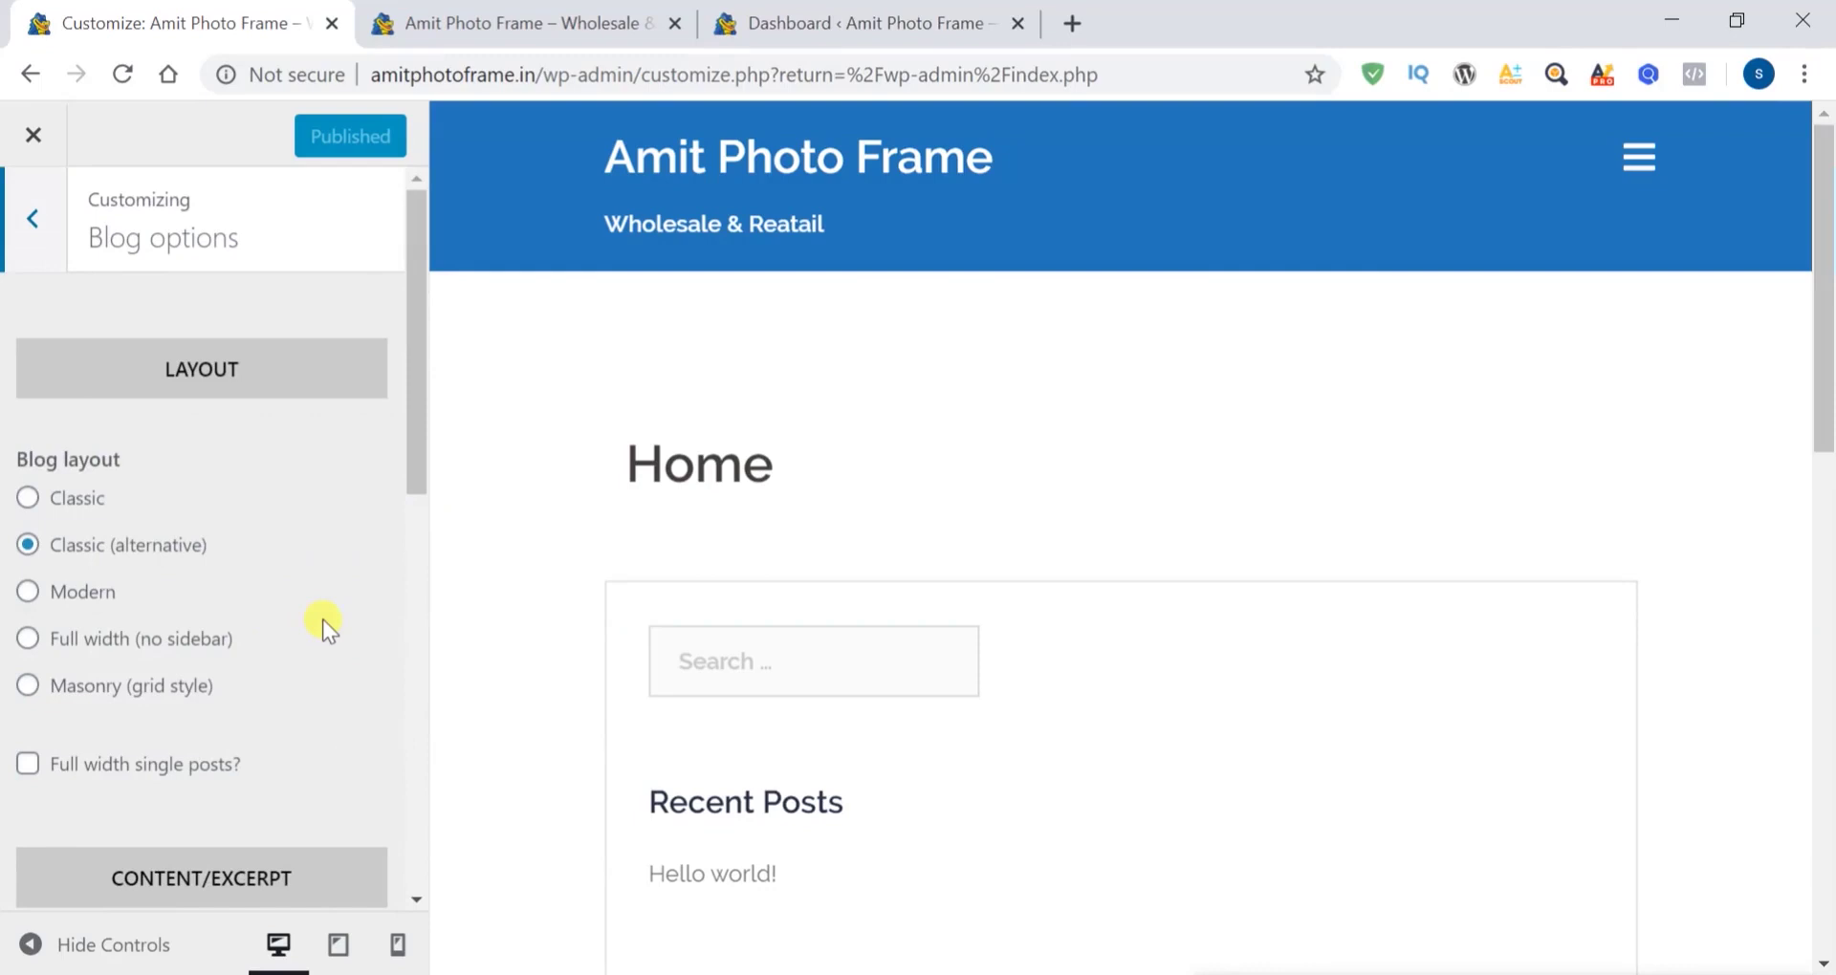
scroll(323, 618, "down", 5)
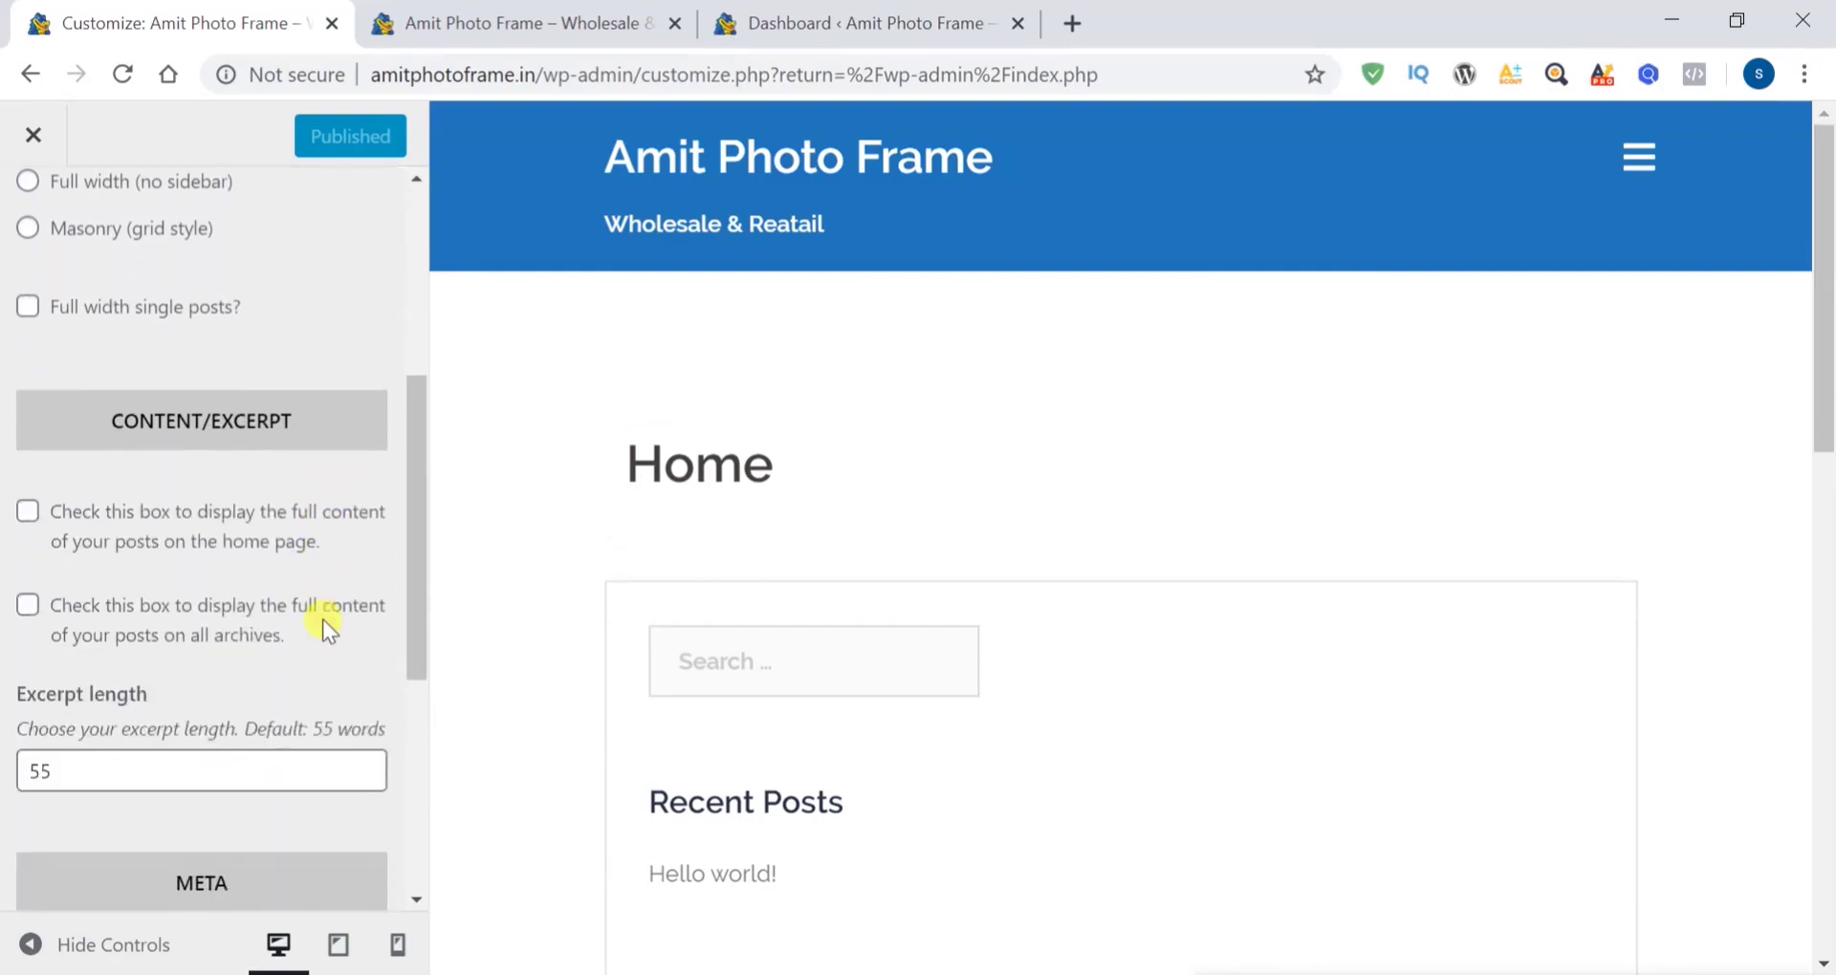
scroll(323, 618, "up", 5)
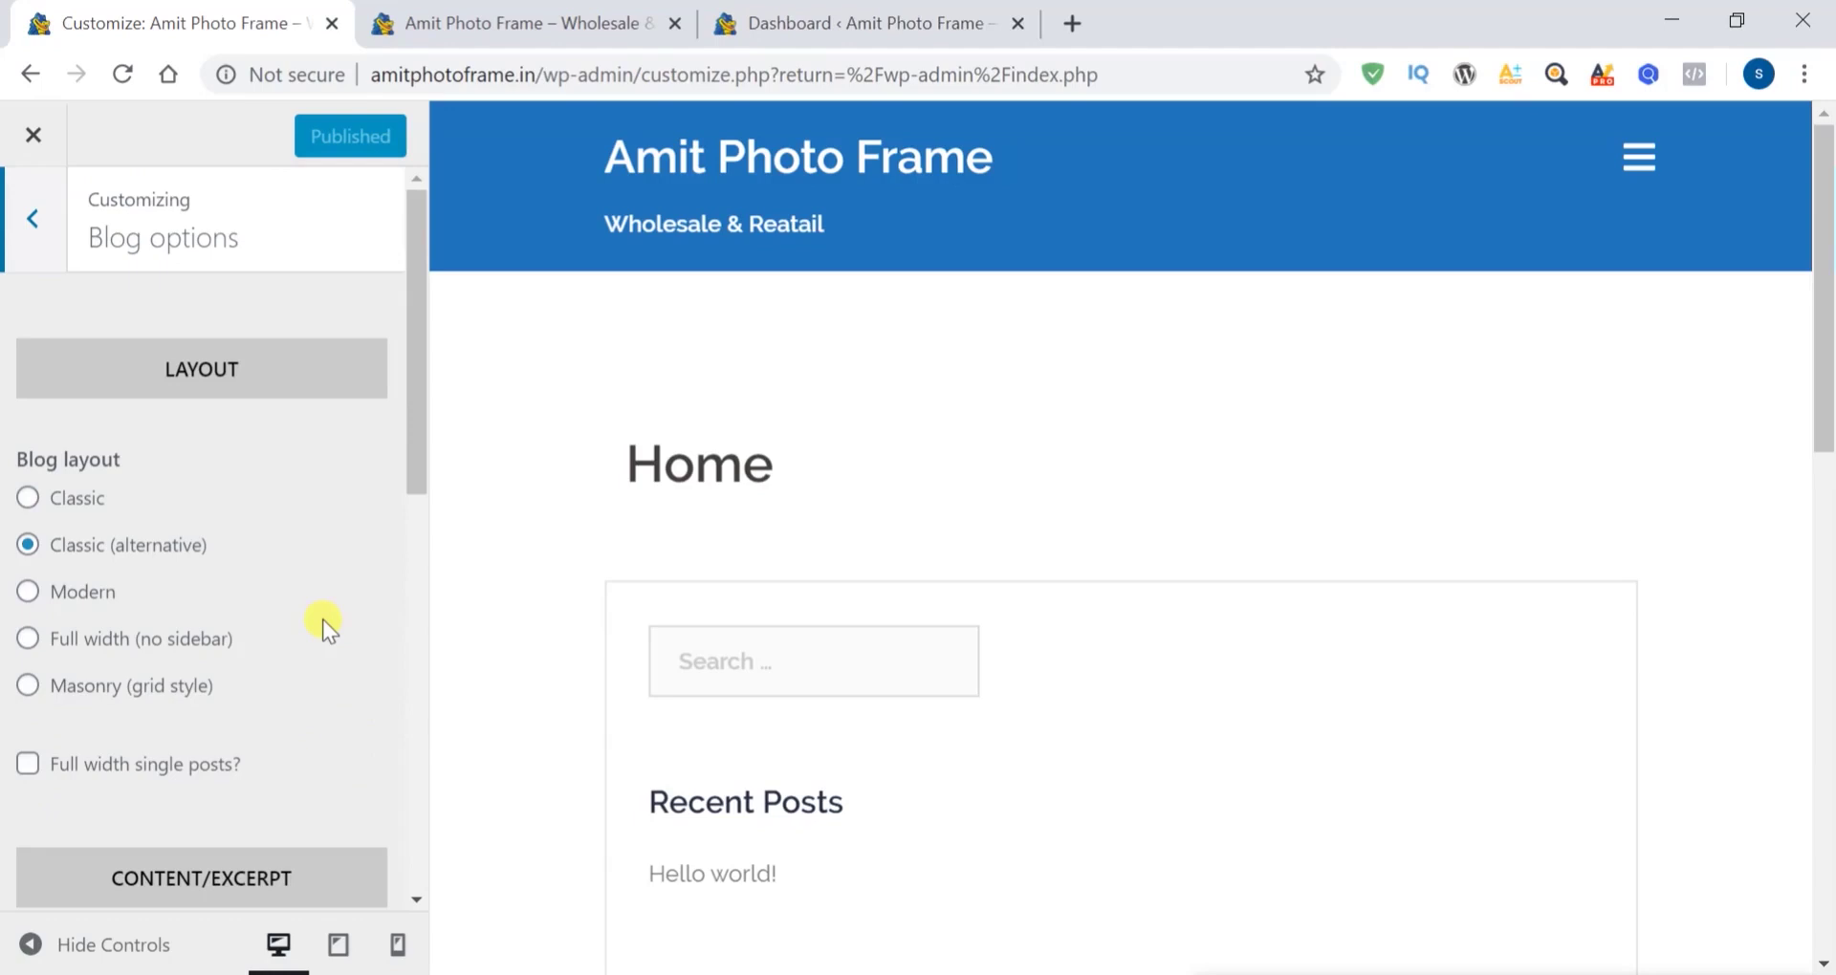
scroll(283, 507, "down", 6)
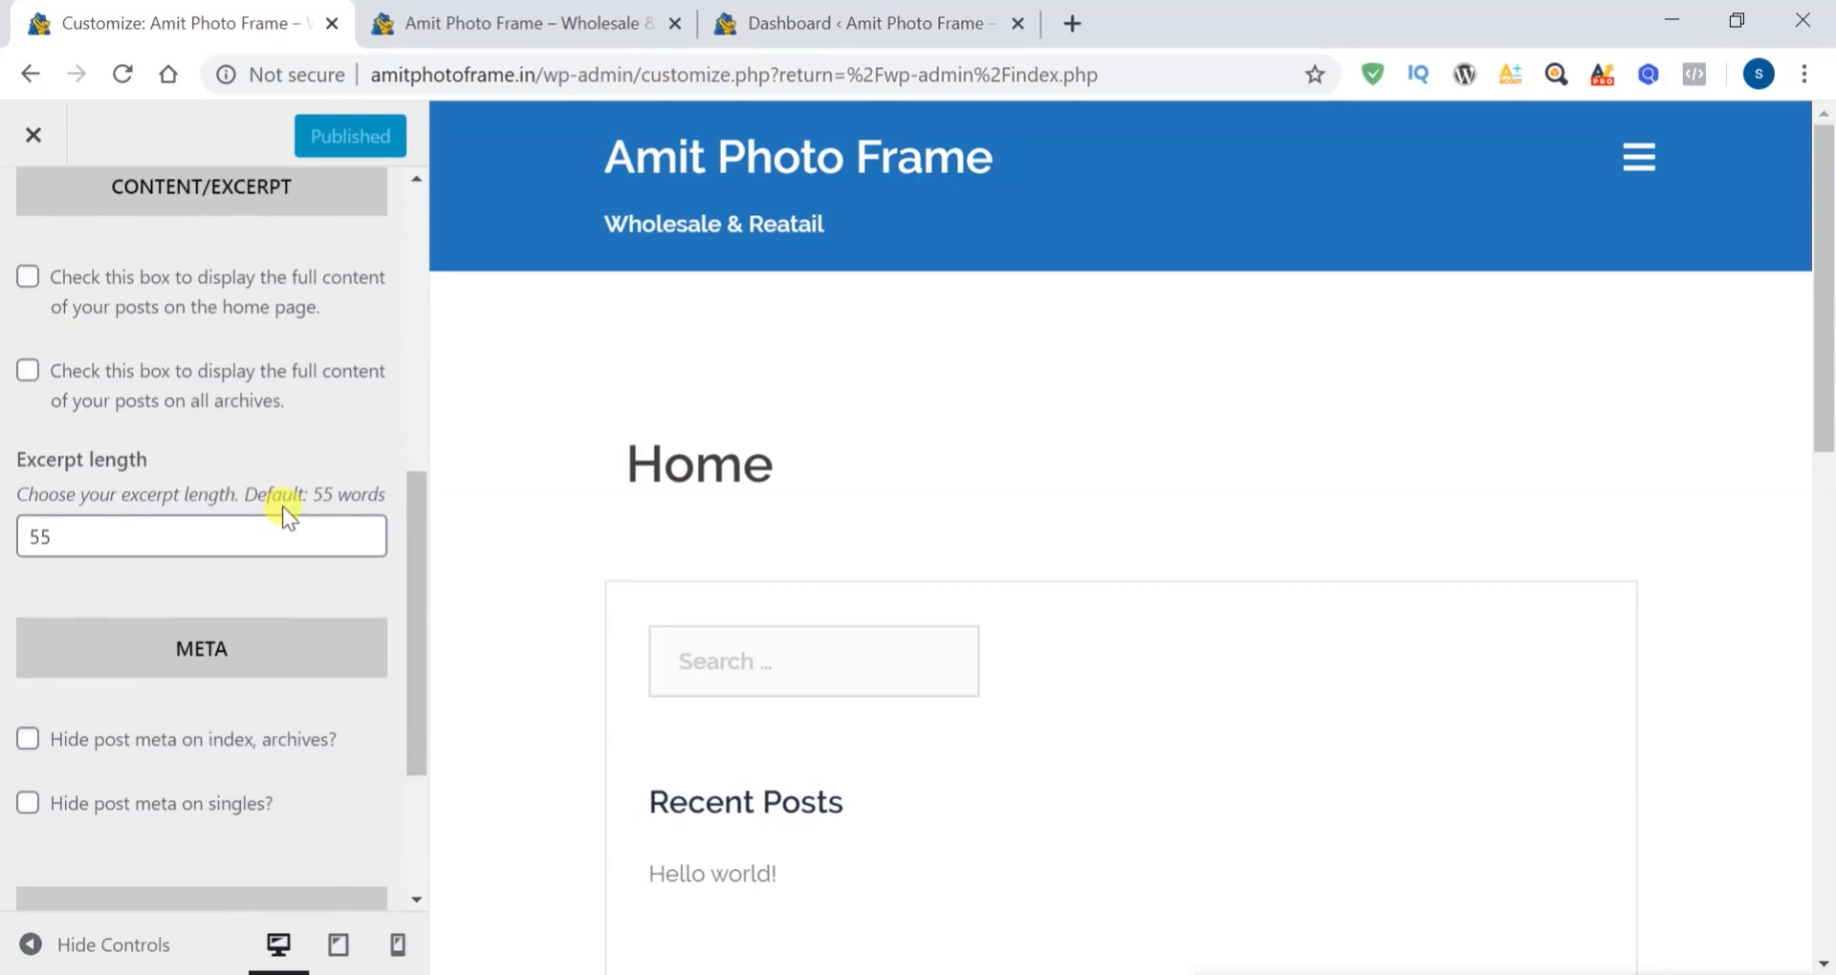
scroll(283, 507, "up", 6)
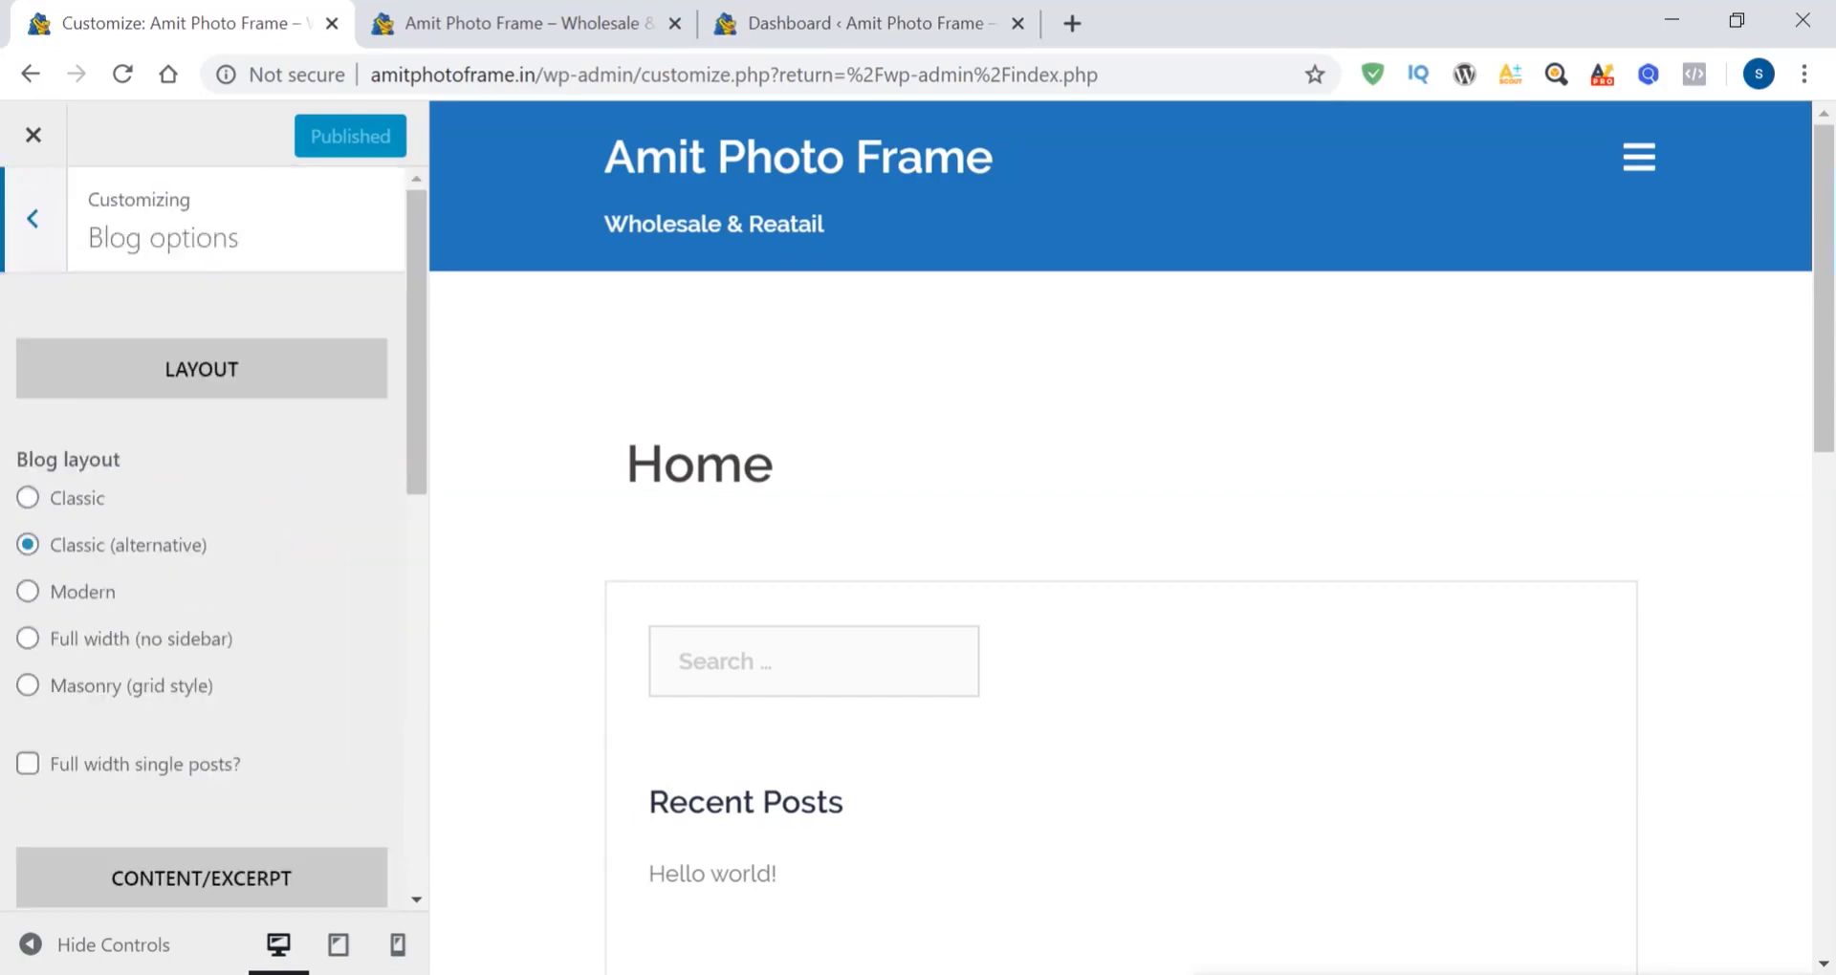
left_click(29, 220)
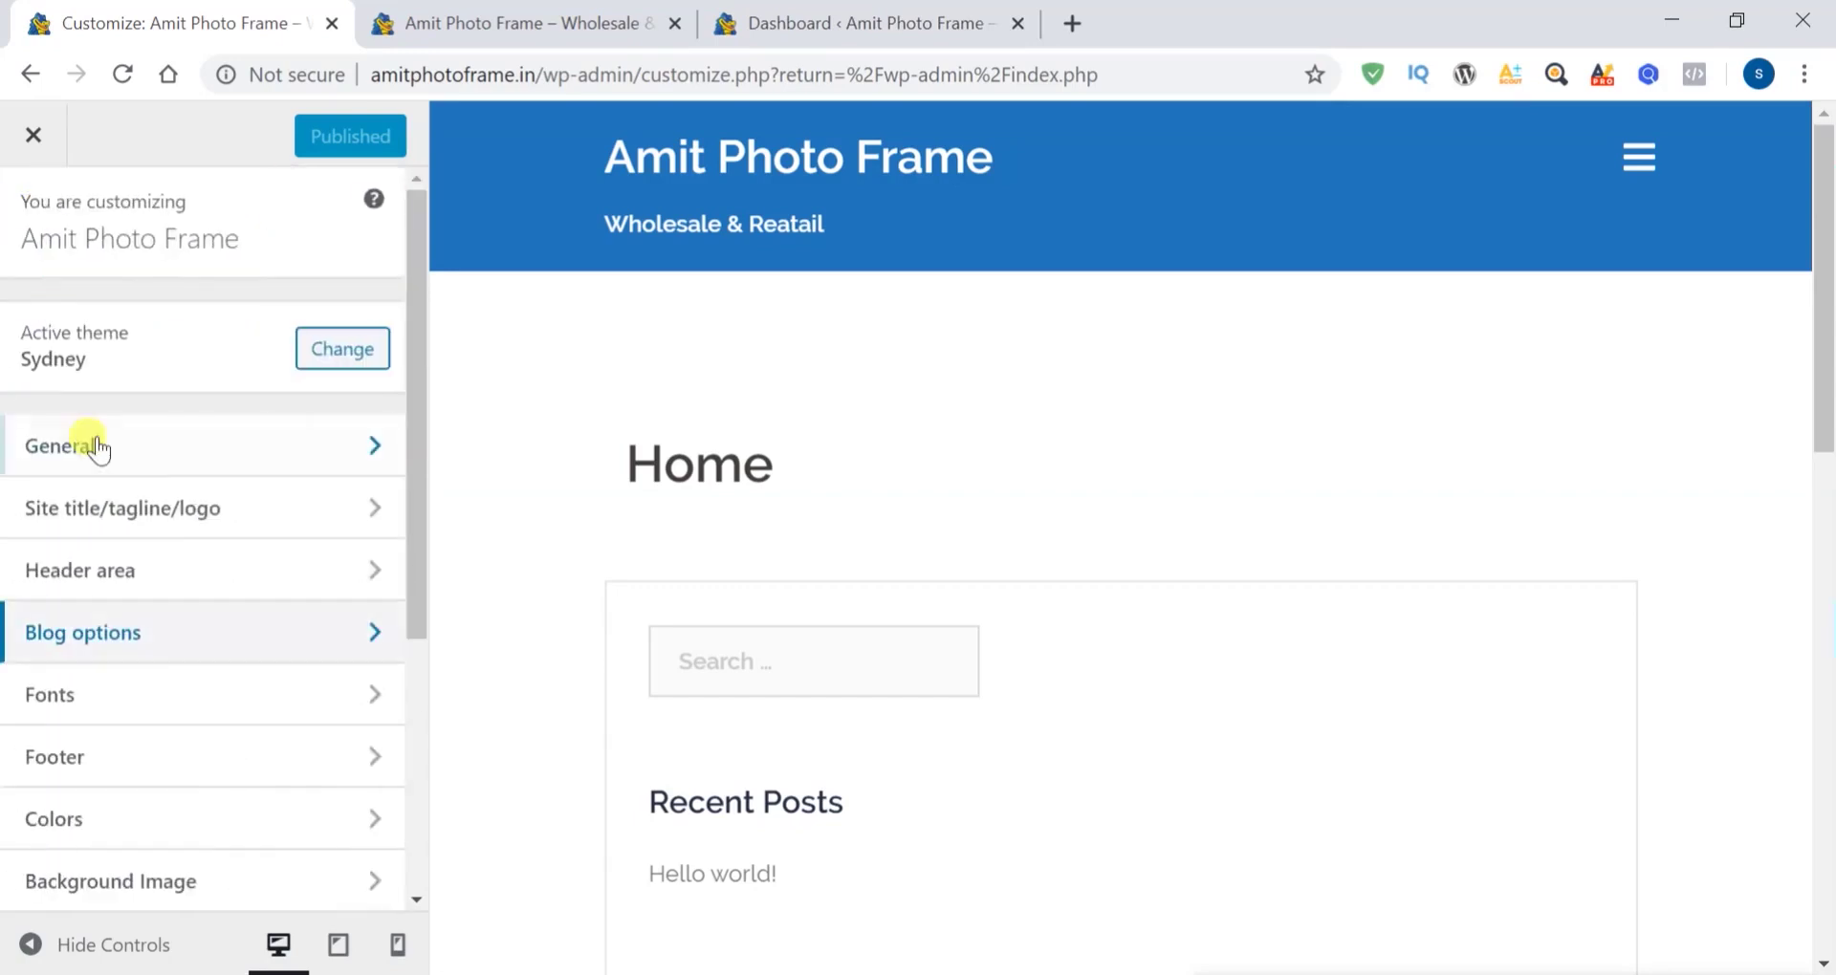
Examine the Fonts options for font subsets, body fonts and headings fonts, and return to the main customizer sections
left_click(265, 707)
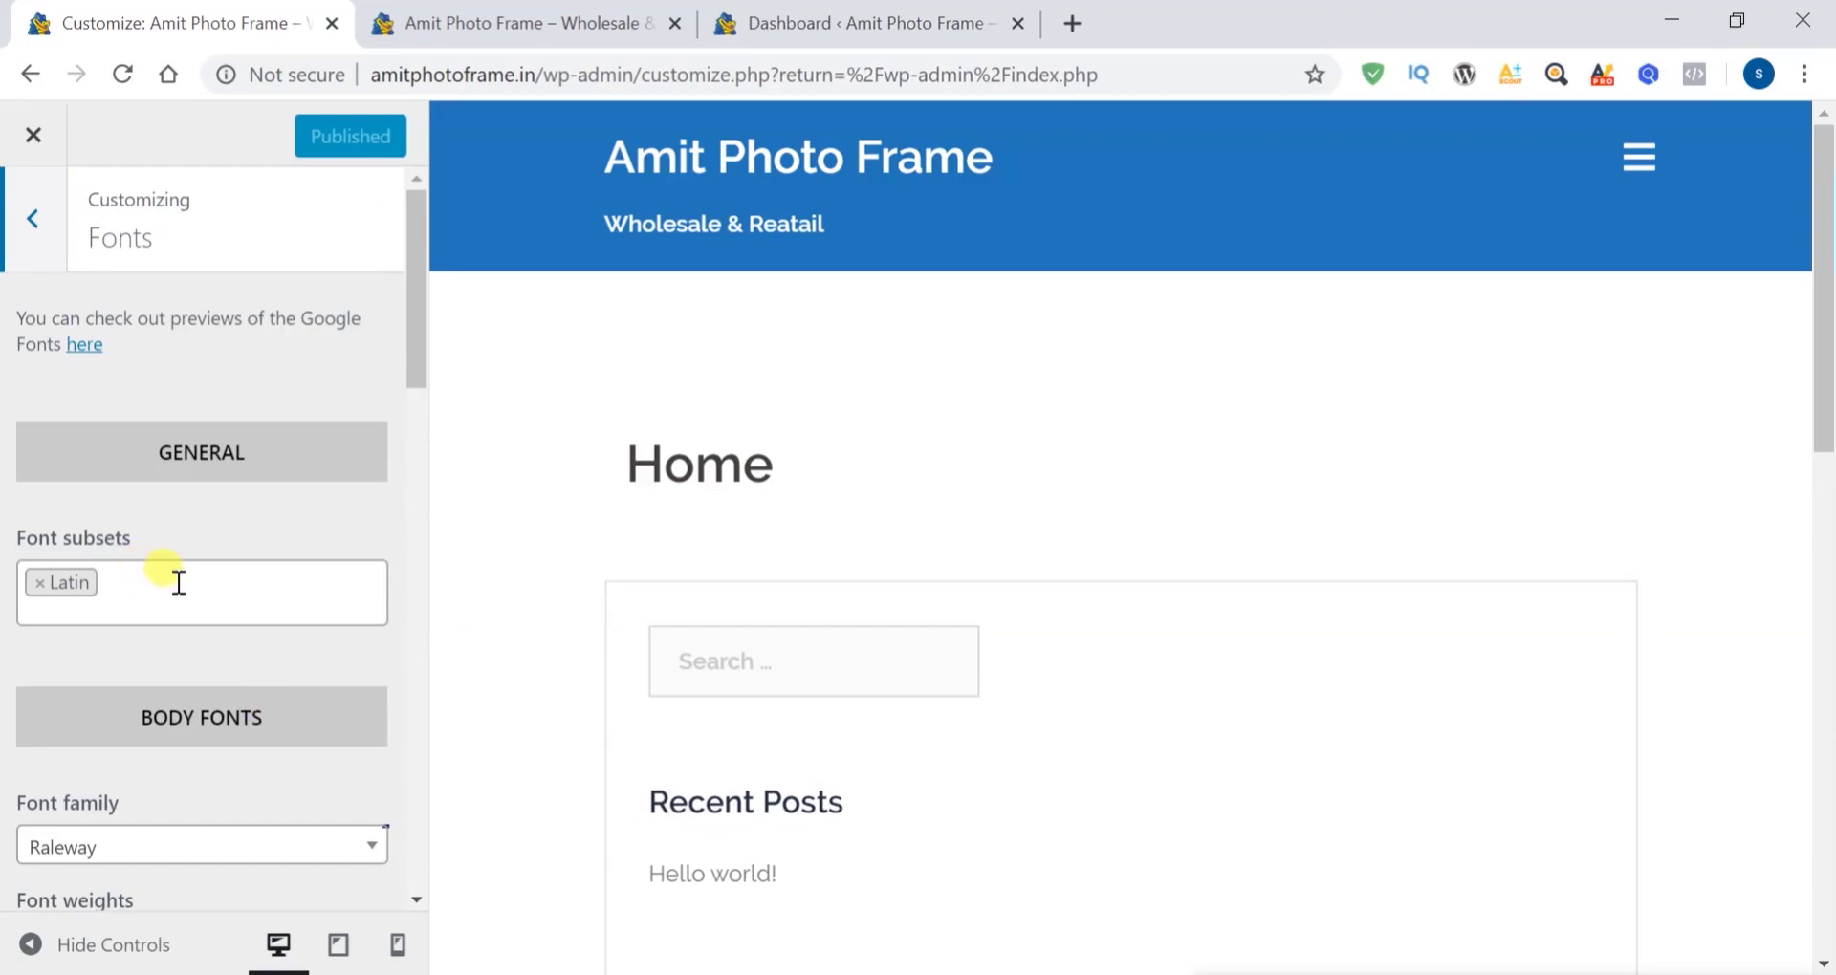
scroll(179, 582, "down", 3)
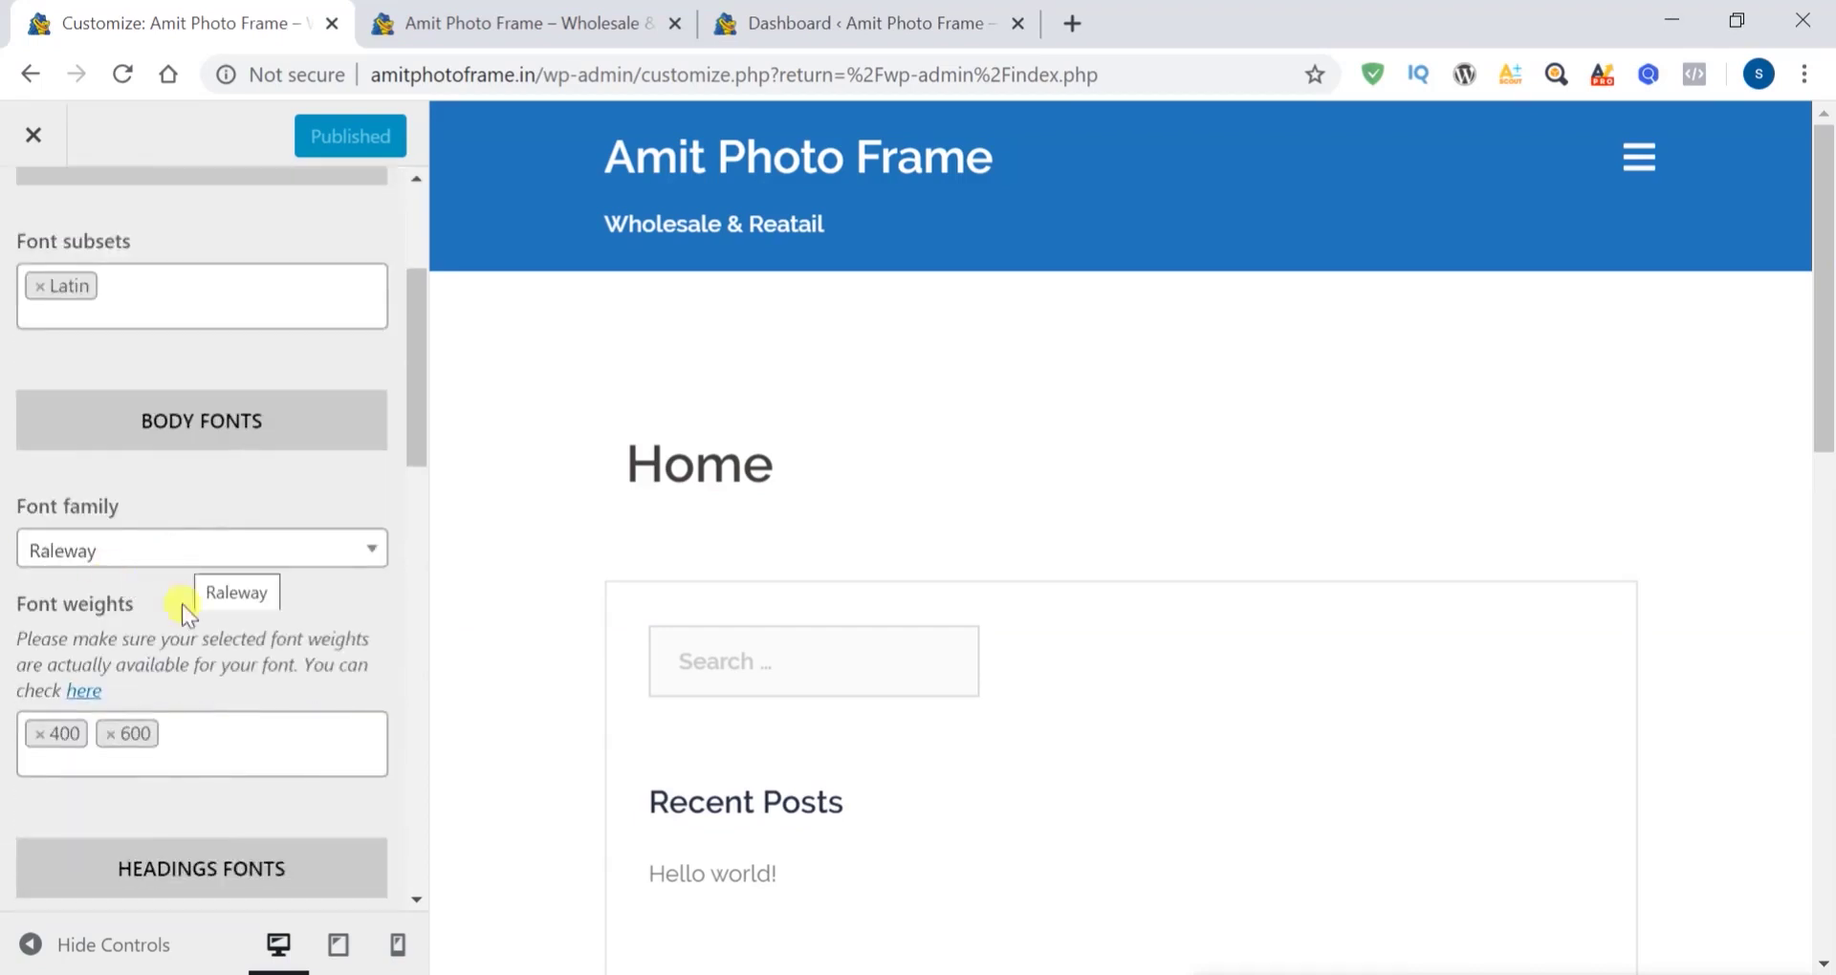
scroll(225, 591, "down", 3)
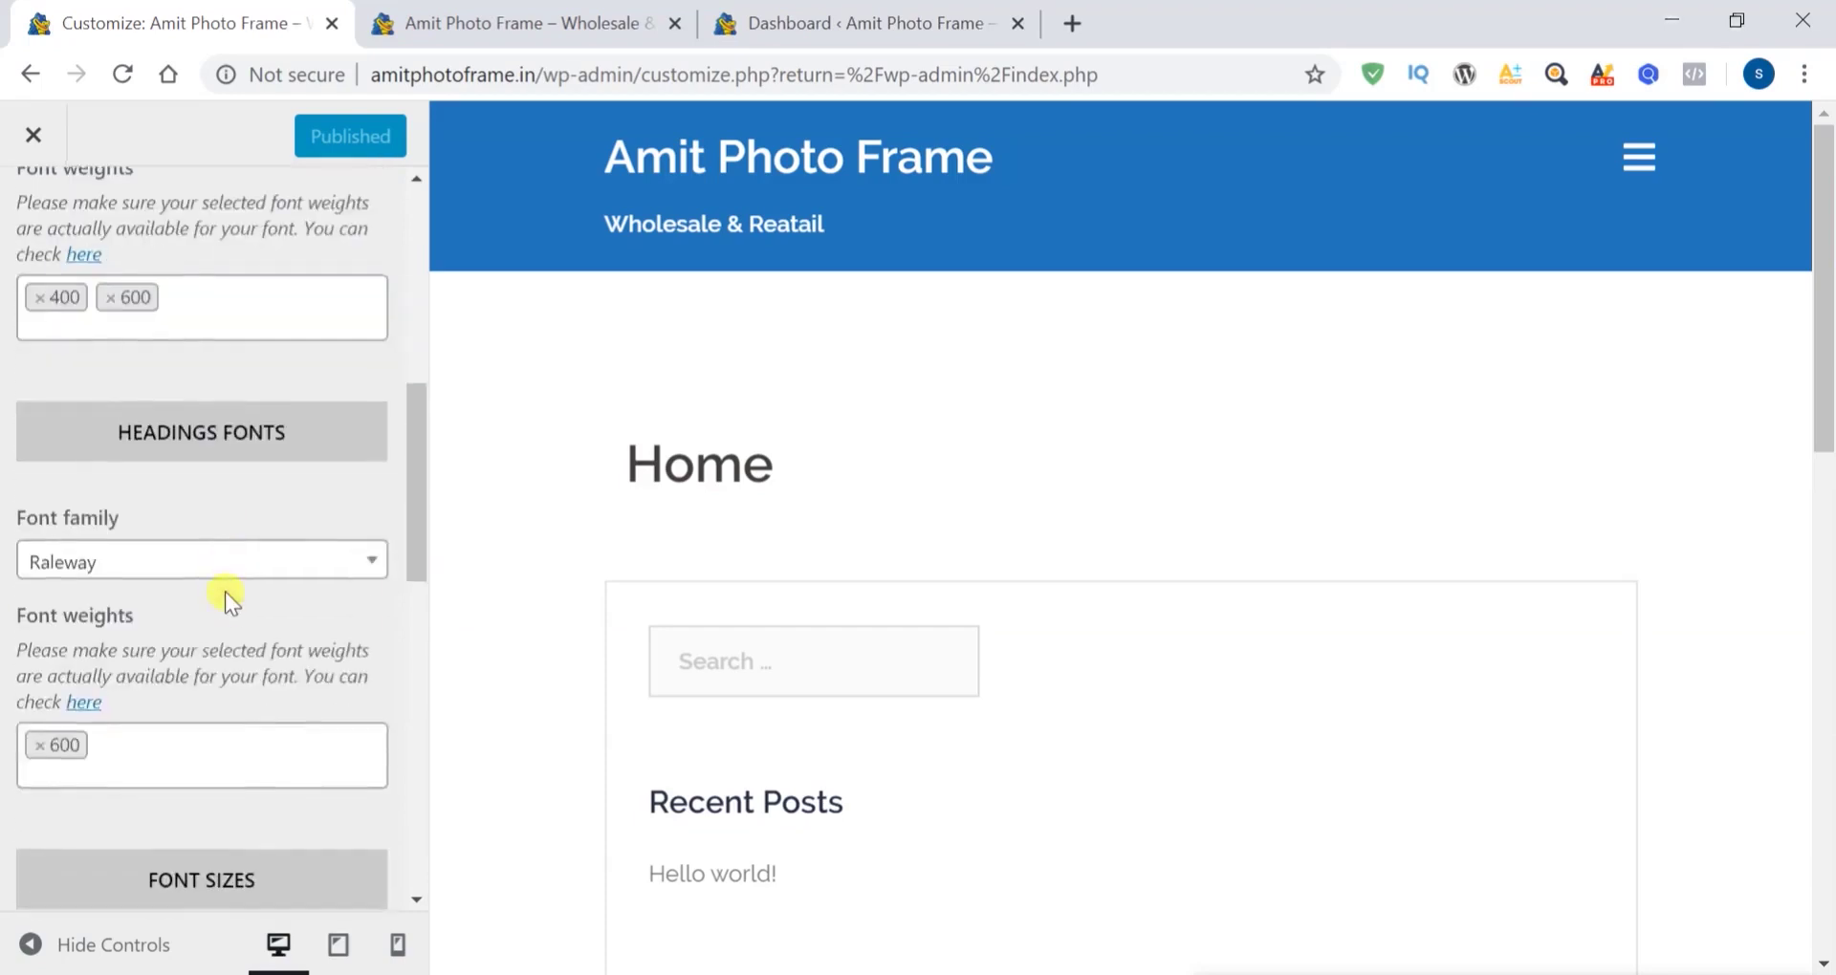
scroll(226, 591, "up", 6)
left_click(220, 586)
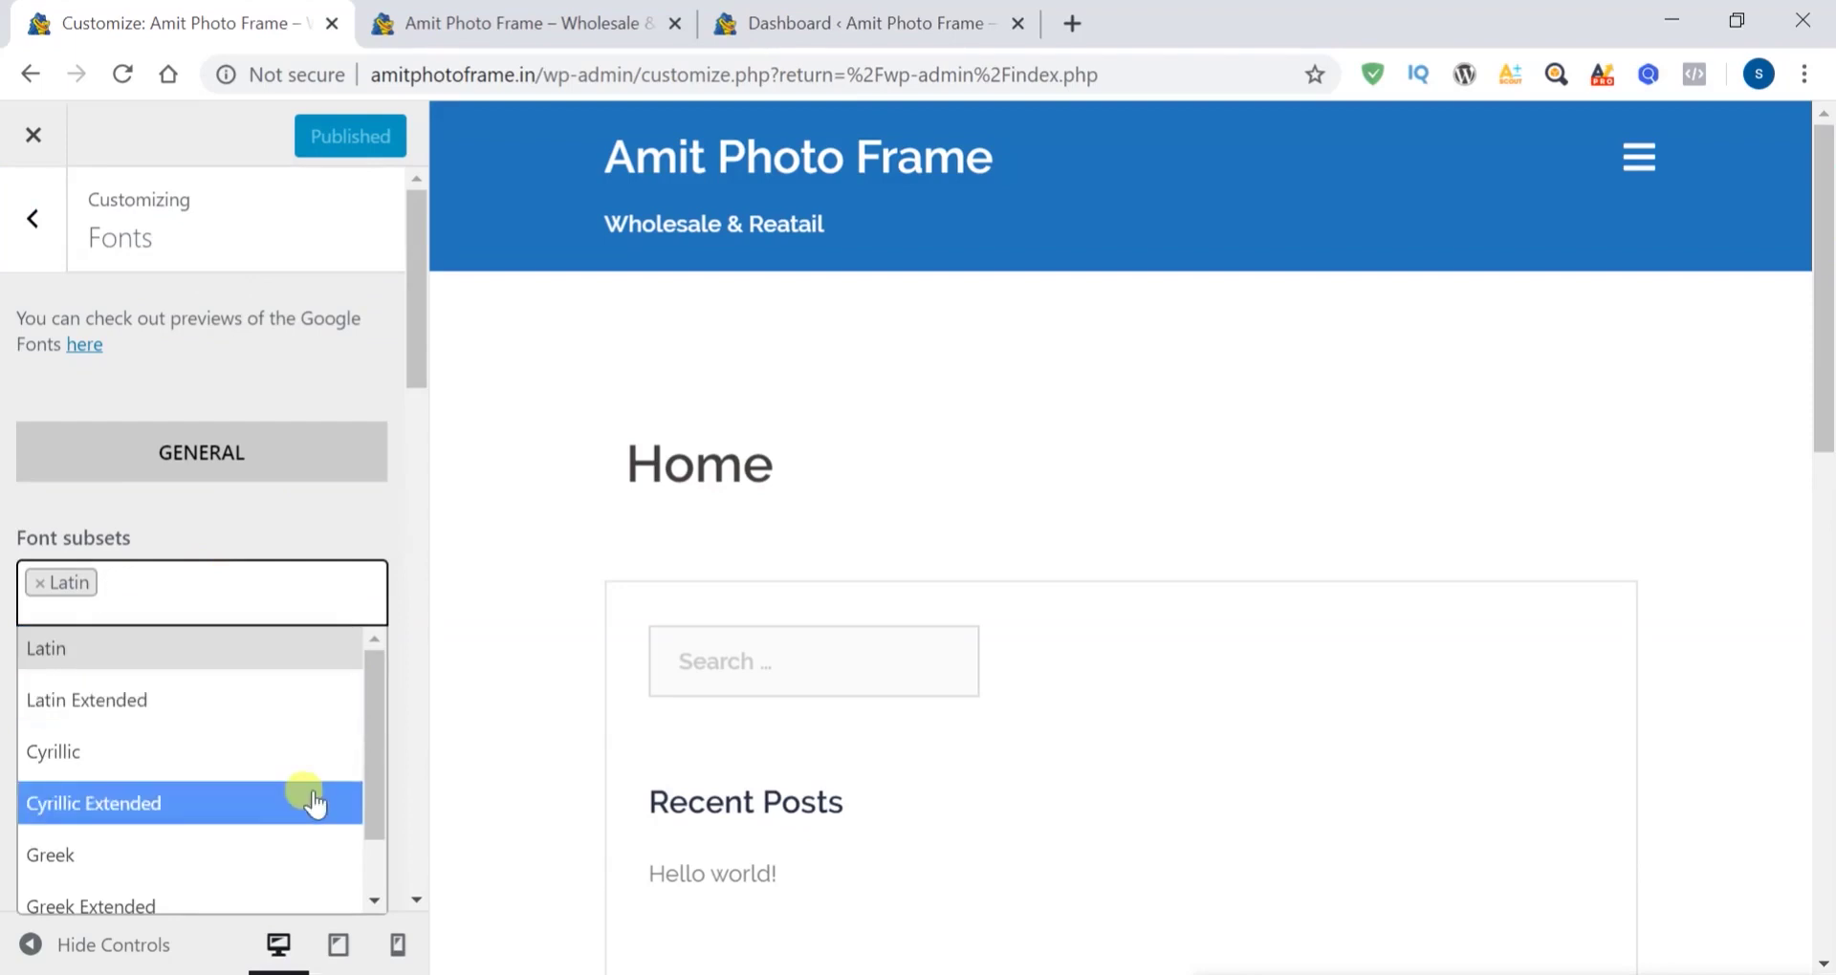
scroll(311, 798, "down", 1)
scroll(315, 802, "up", 1)
left_click(119, 379)
left_click(33, 218)
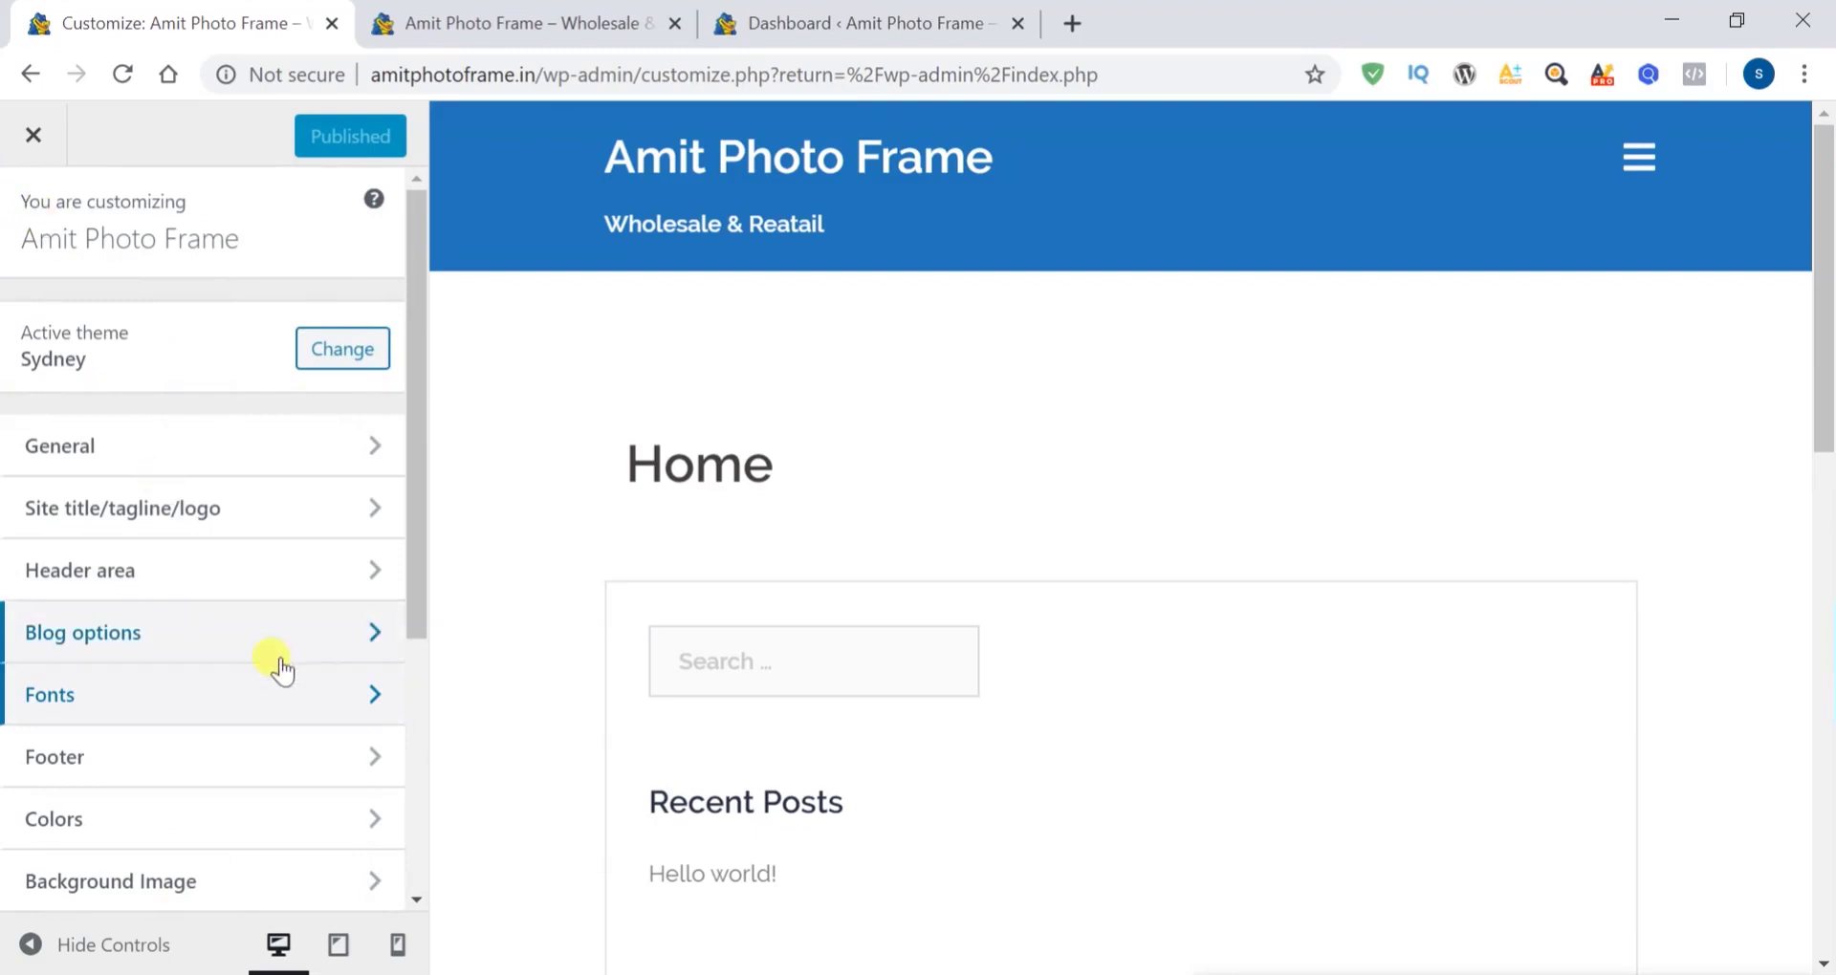
Check the Footer widget area options against the footer in the site preview, and return to the main customizer sections
left_click(376, 760)
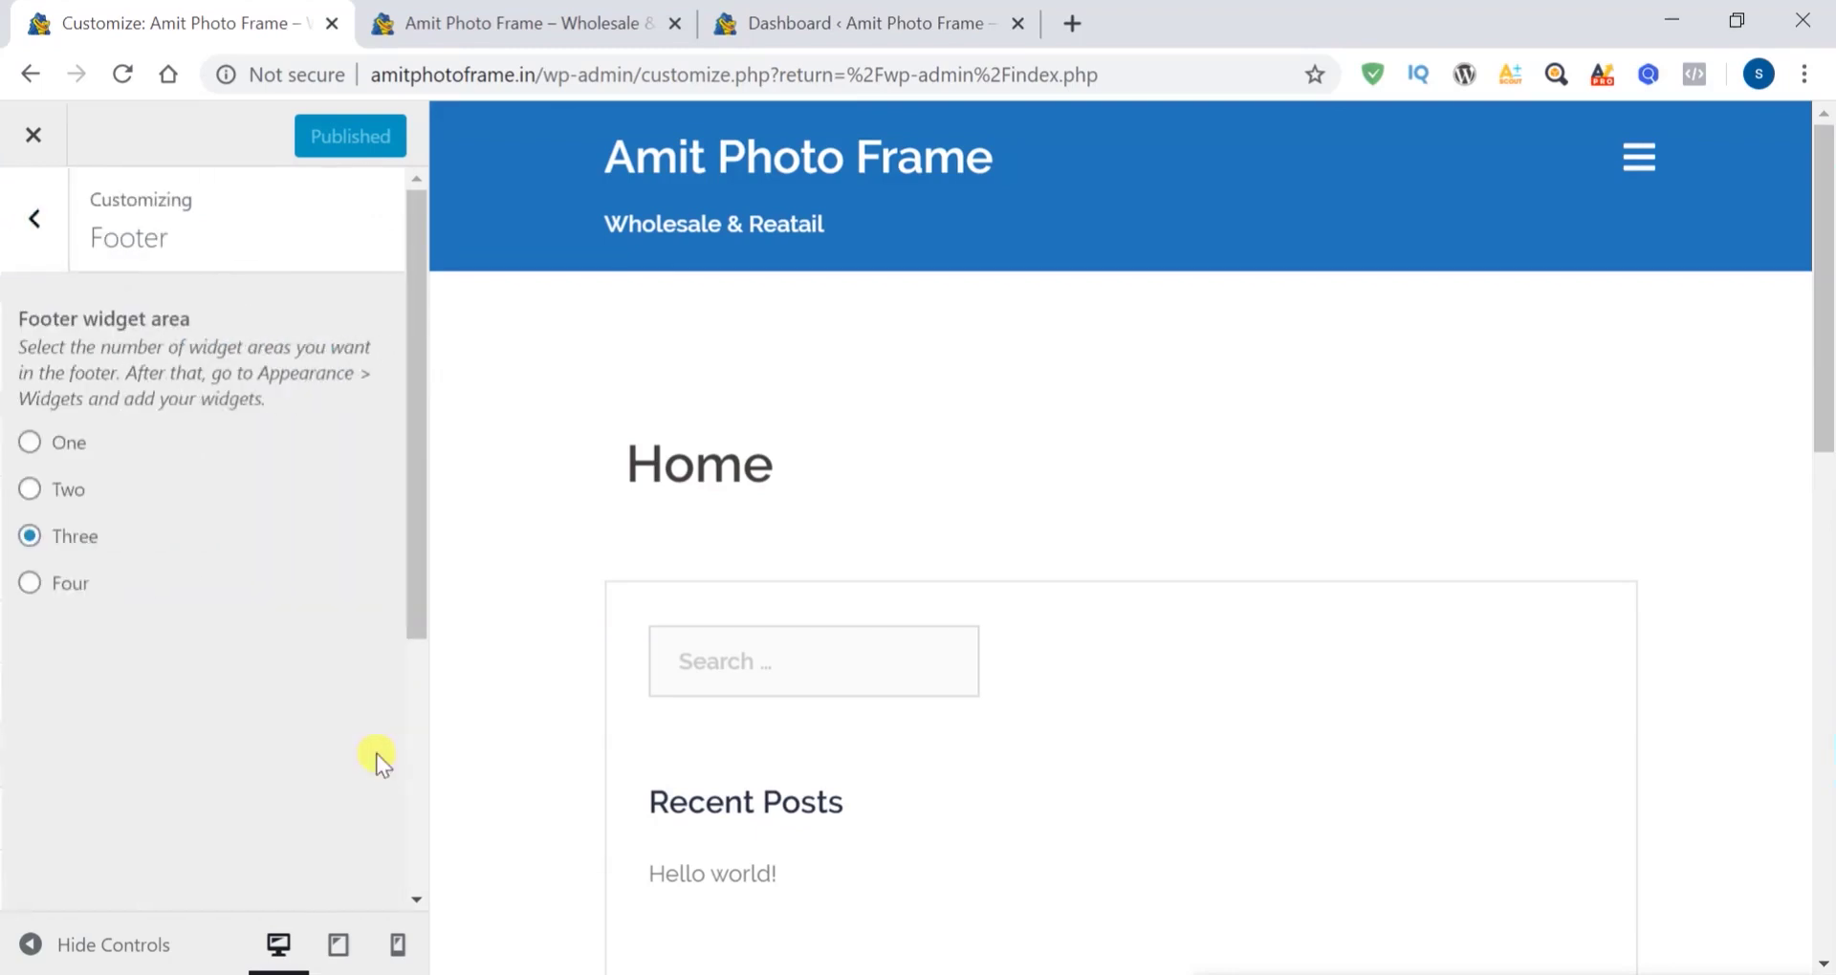
scroll(974, 722, "down", 10)
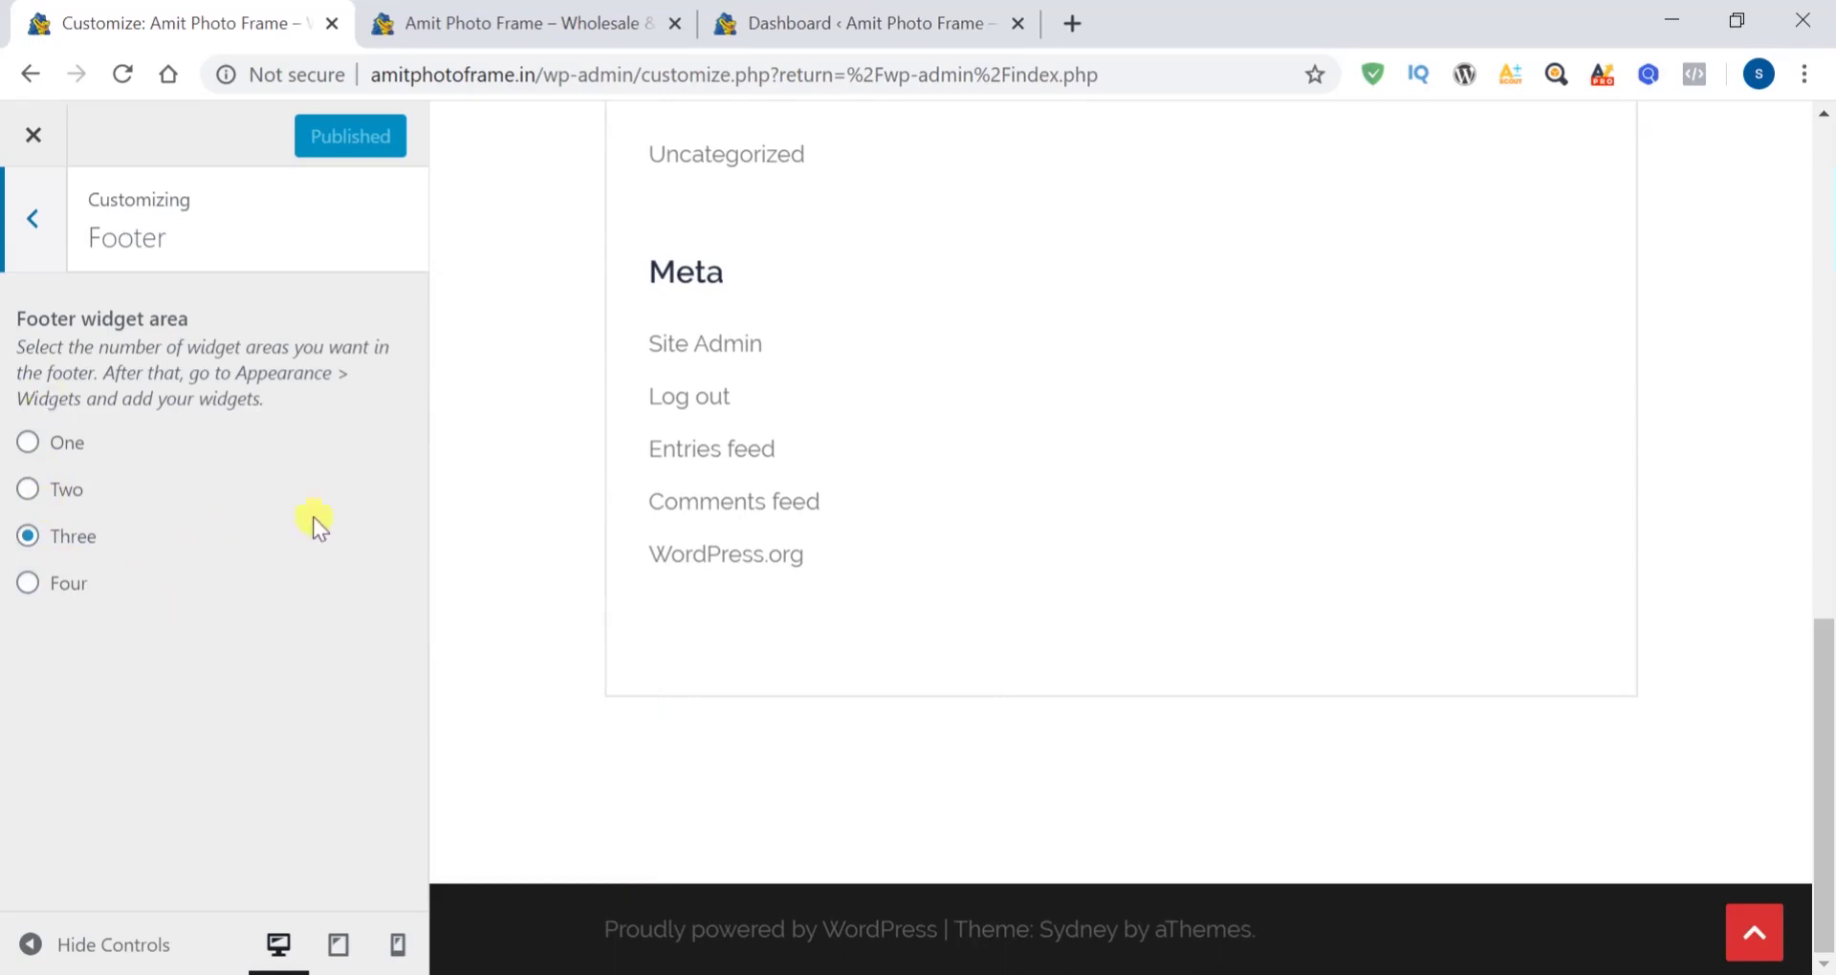
left_click(28, 220)
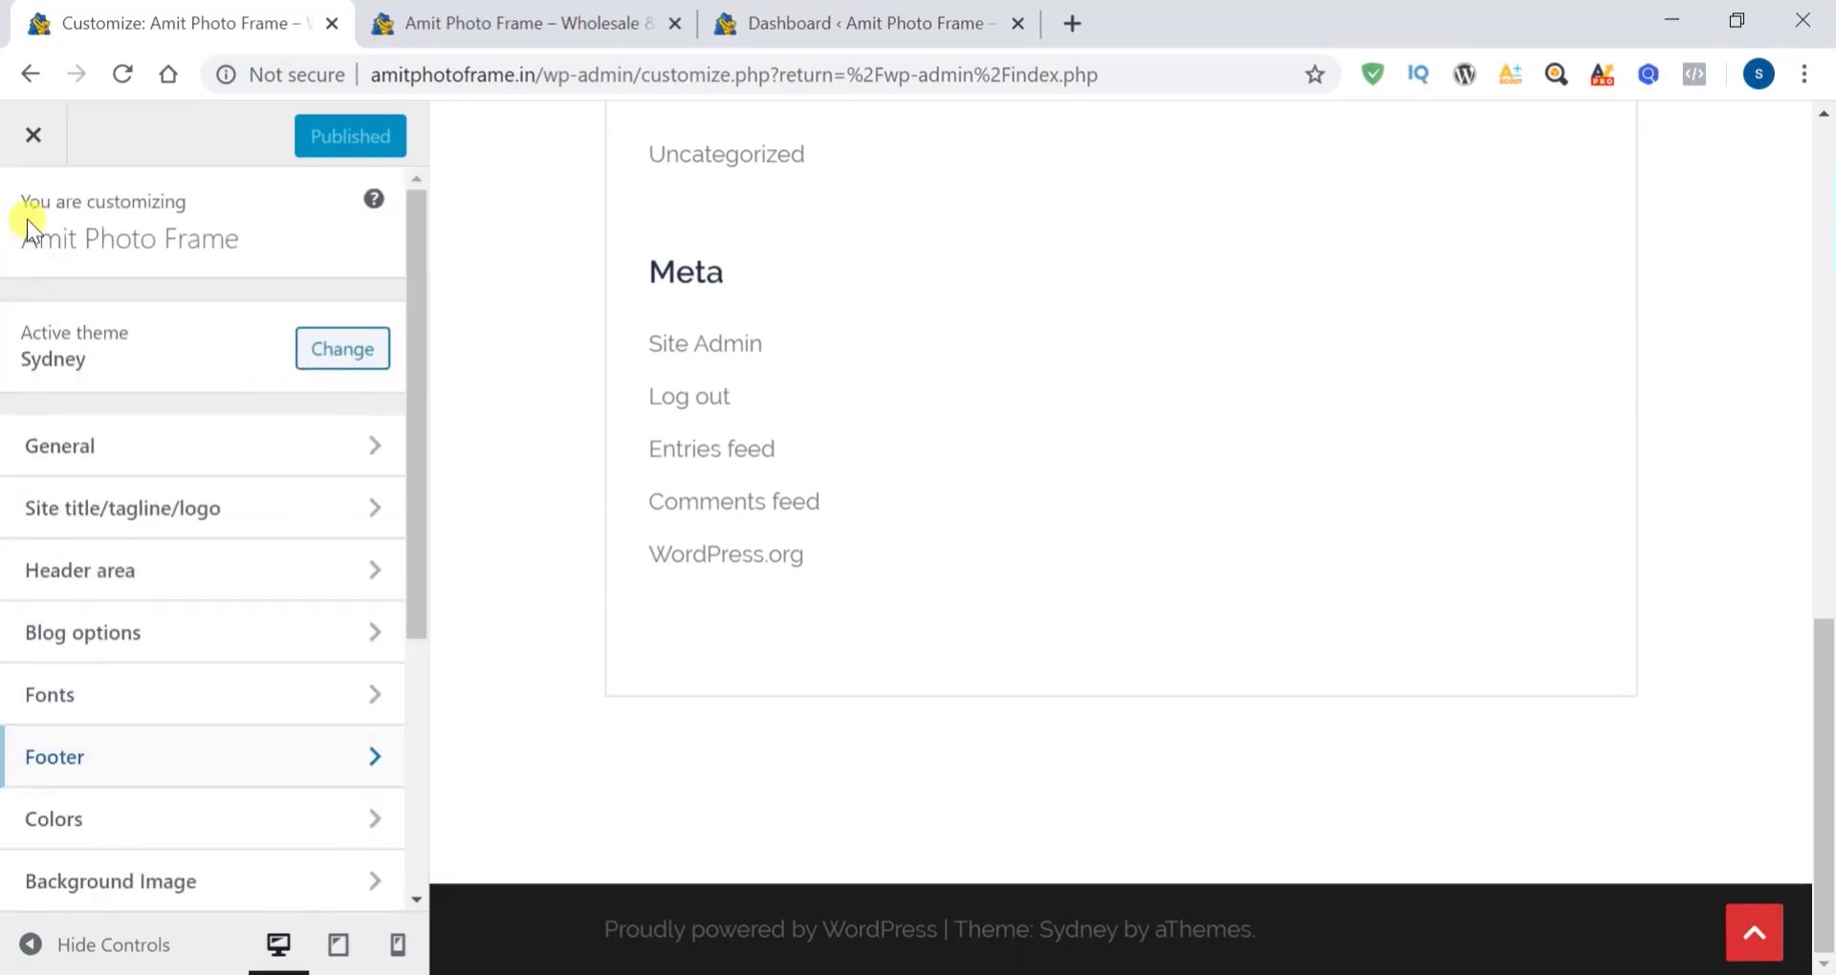
Look through the Colors section's Sidebar and Header color settings, and return to the main customizer sections
scroll(308, 631, "down", 2)
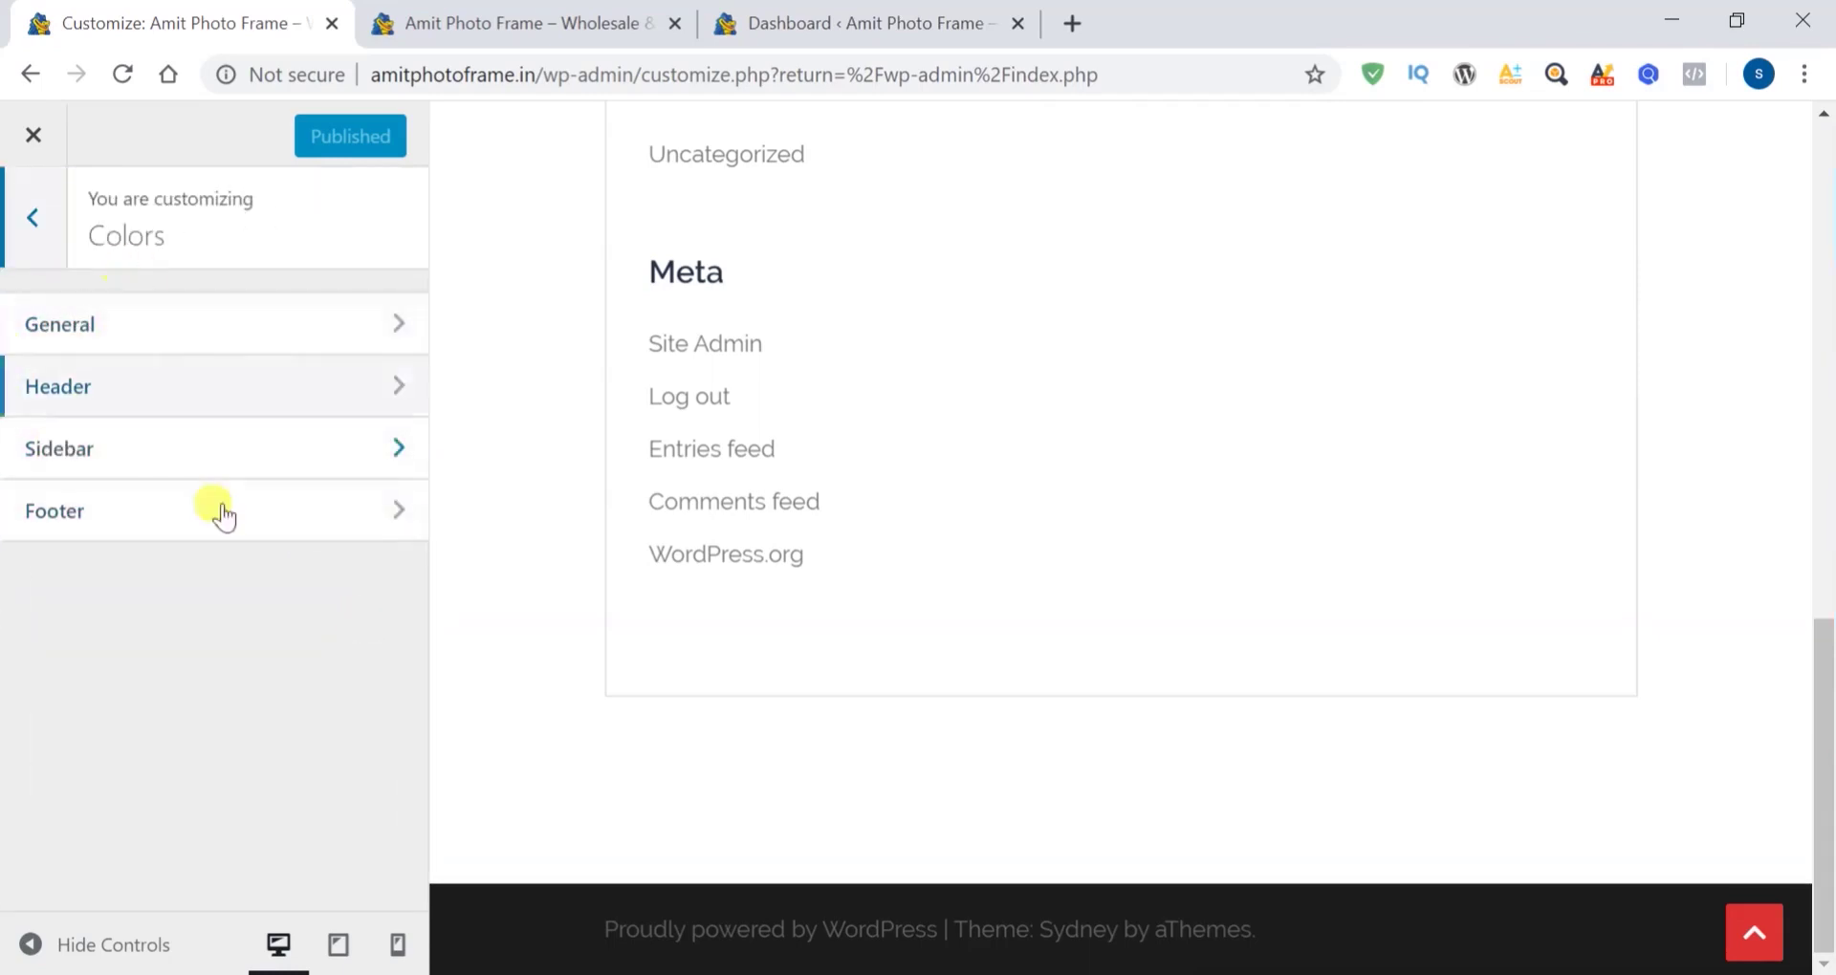
left_click(403, 451)
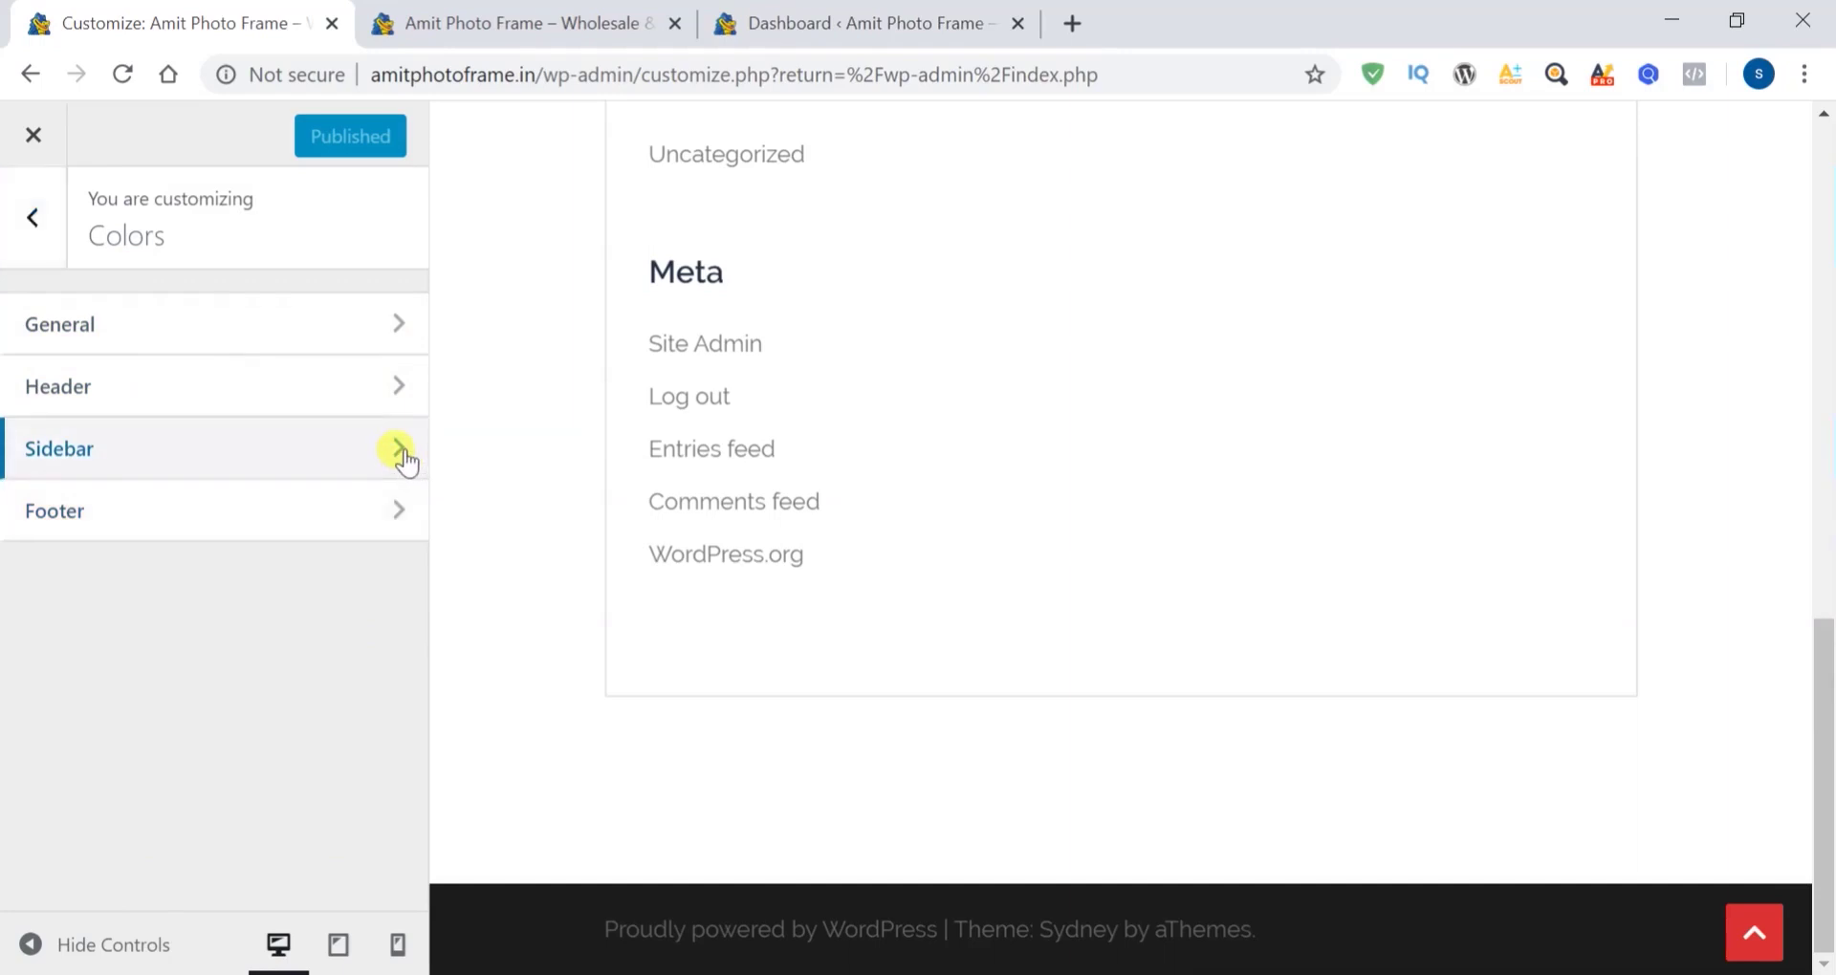
left_click(33, 222)
left_click(389, 406)
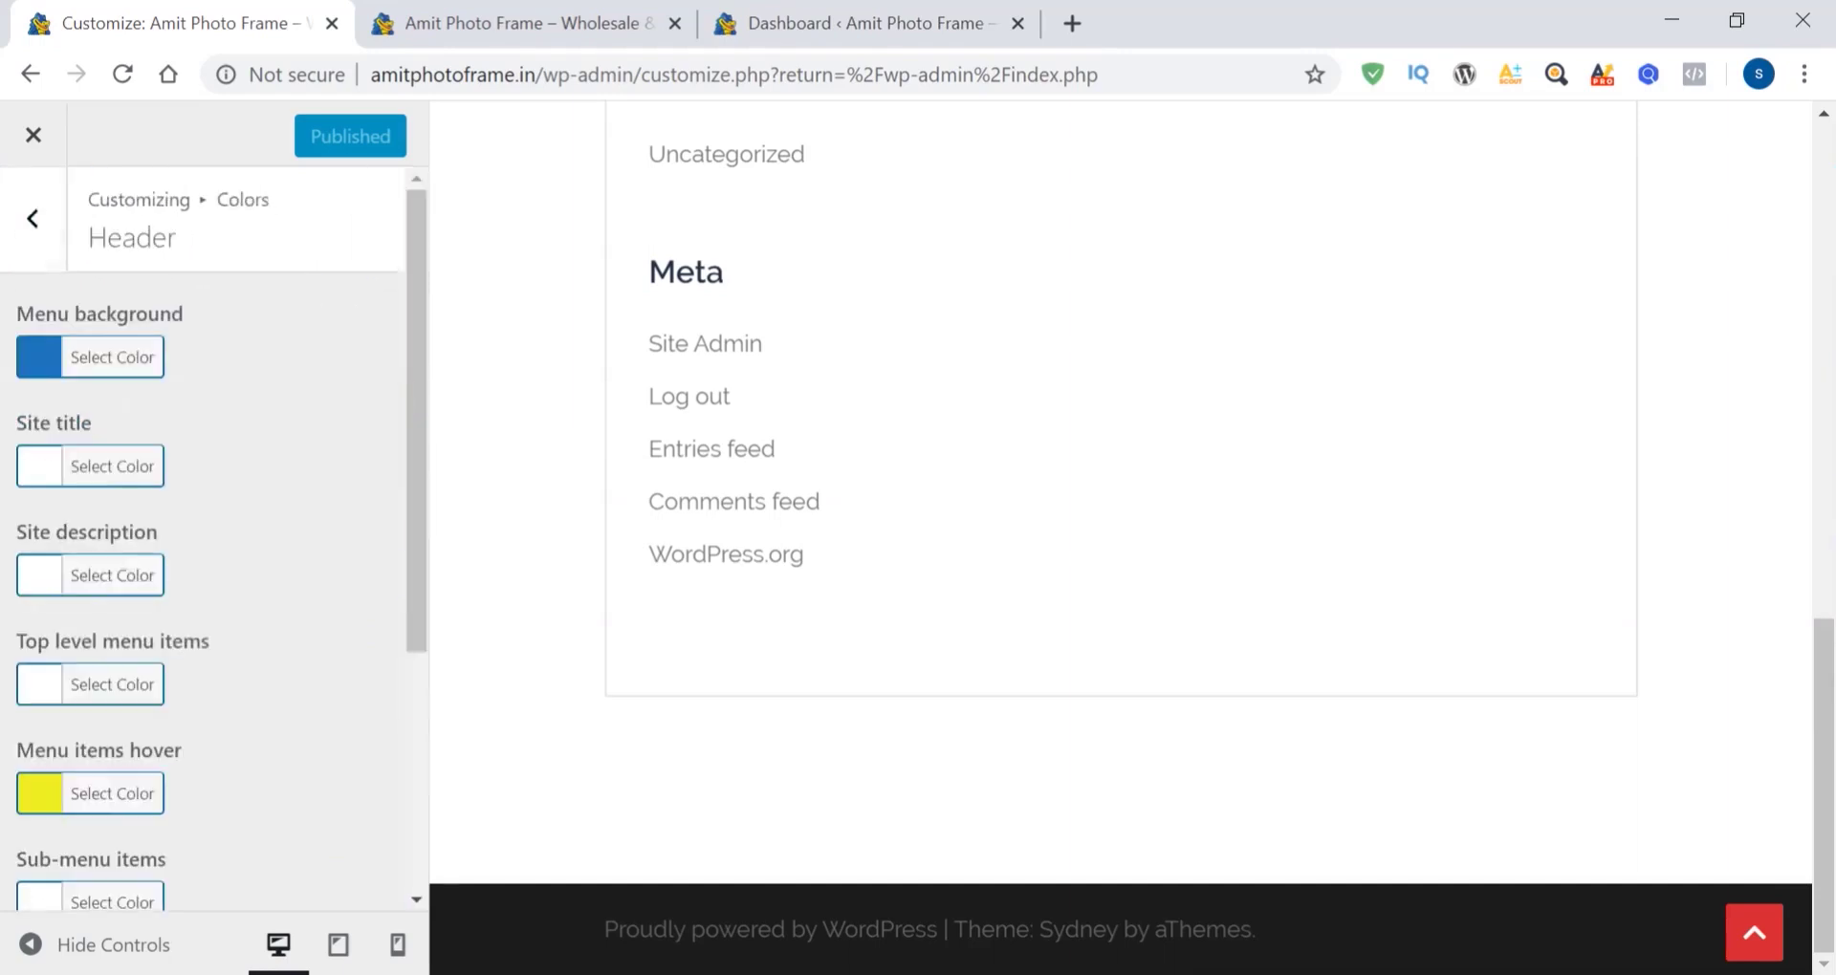
left_click(31, 218)
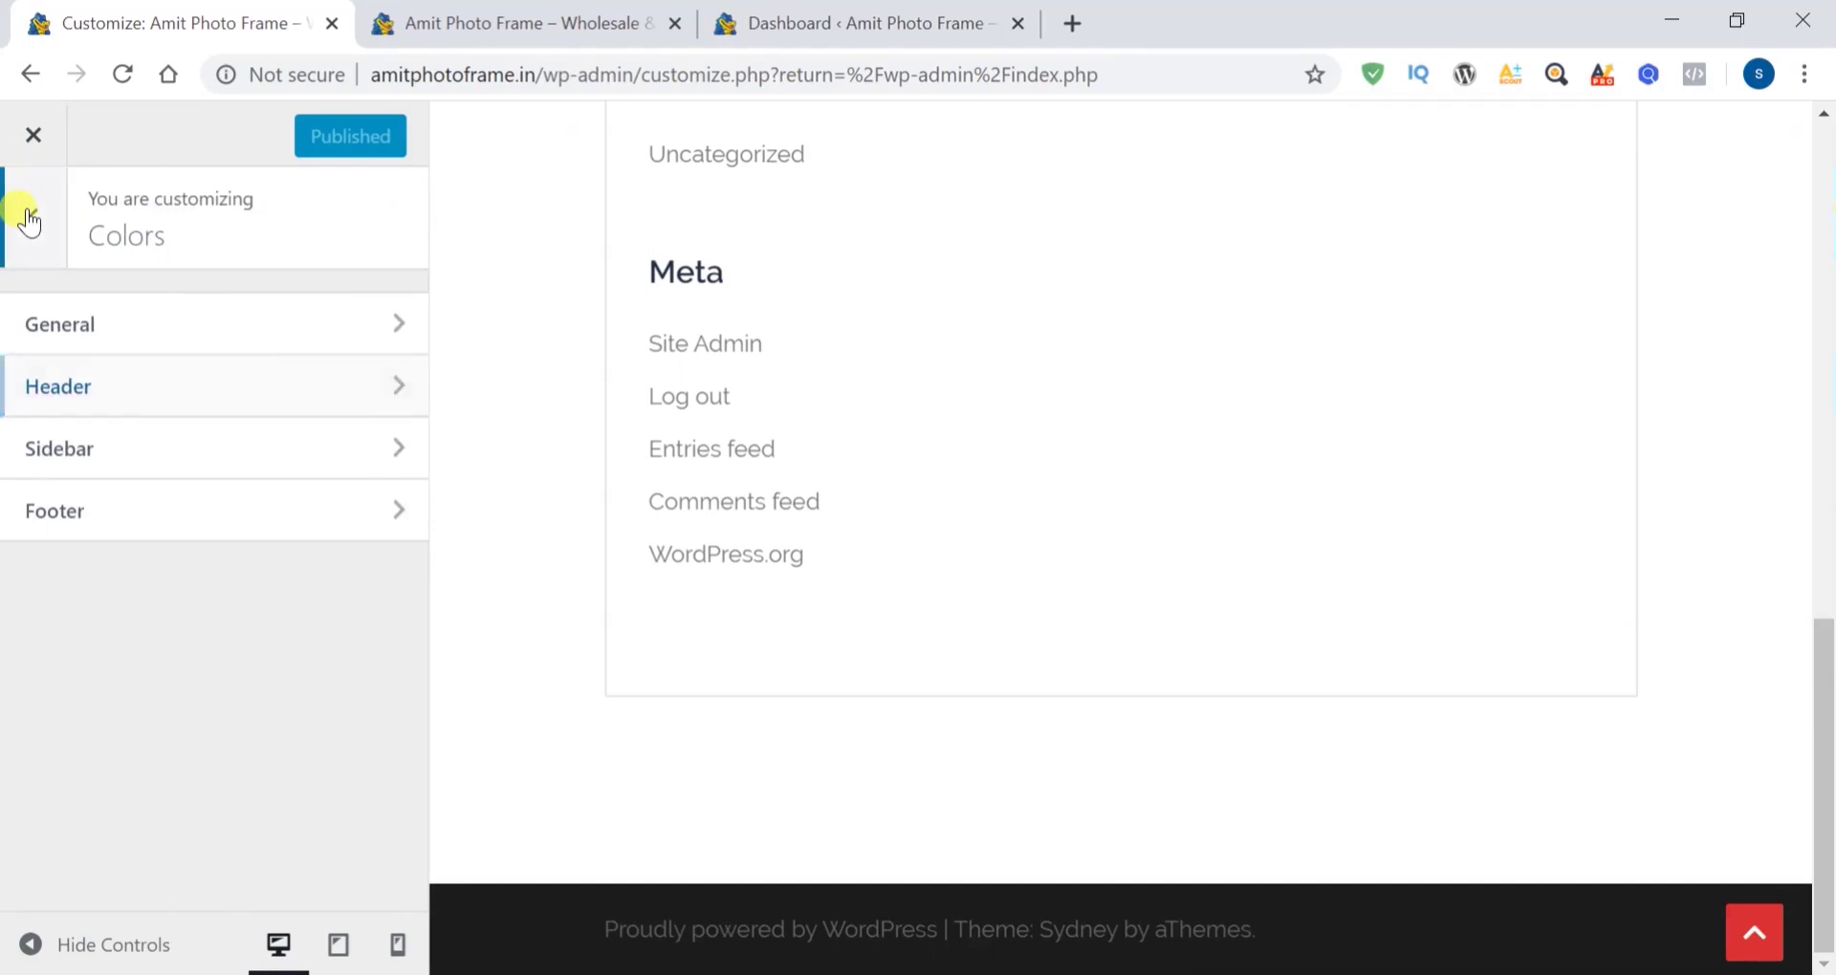
left_click(30, 218)
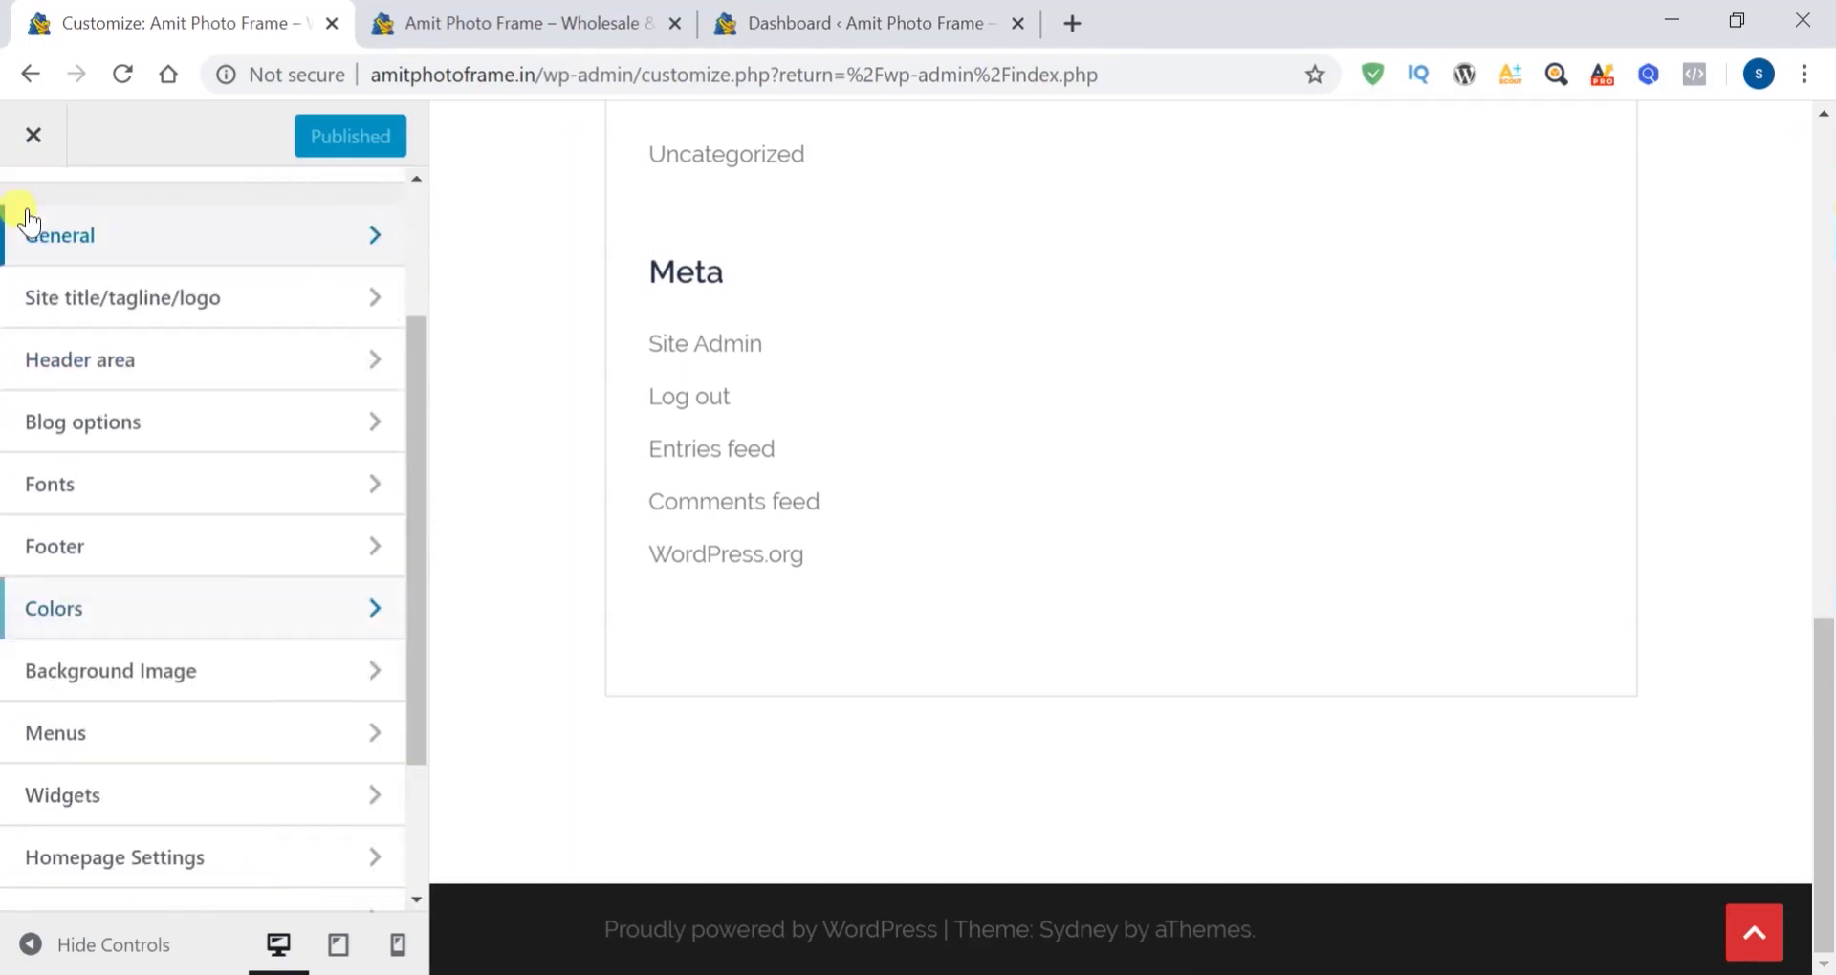
Check the Background Image setting and the Menus section's menu creation and location options
left_click(371, 685)
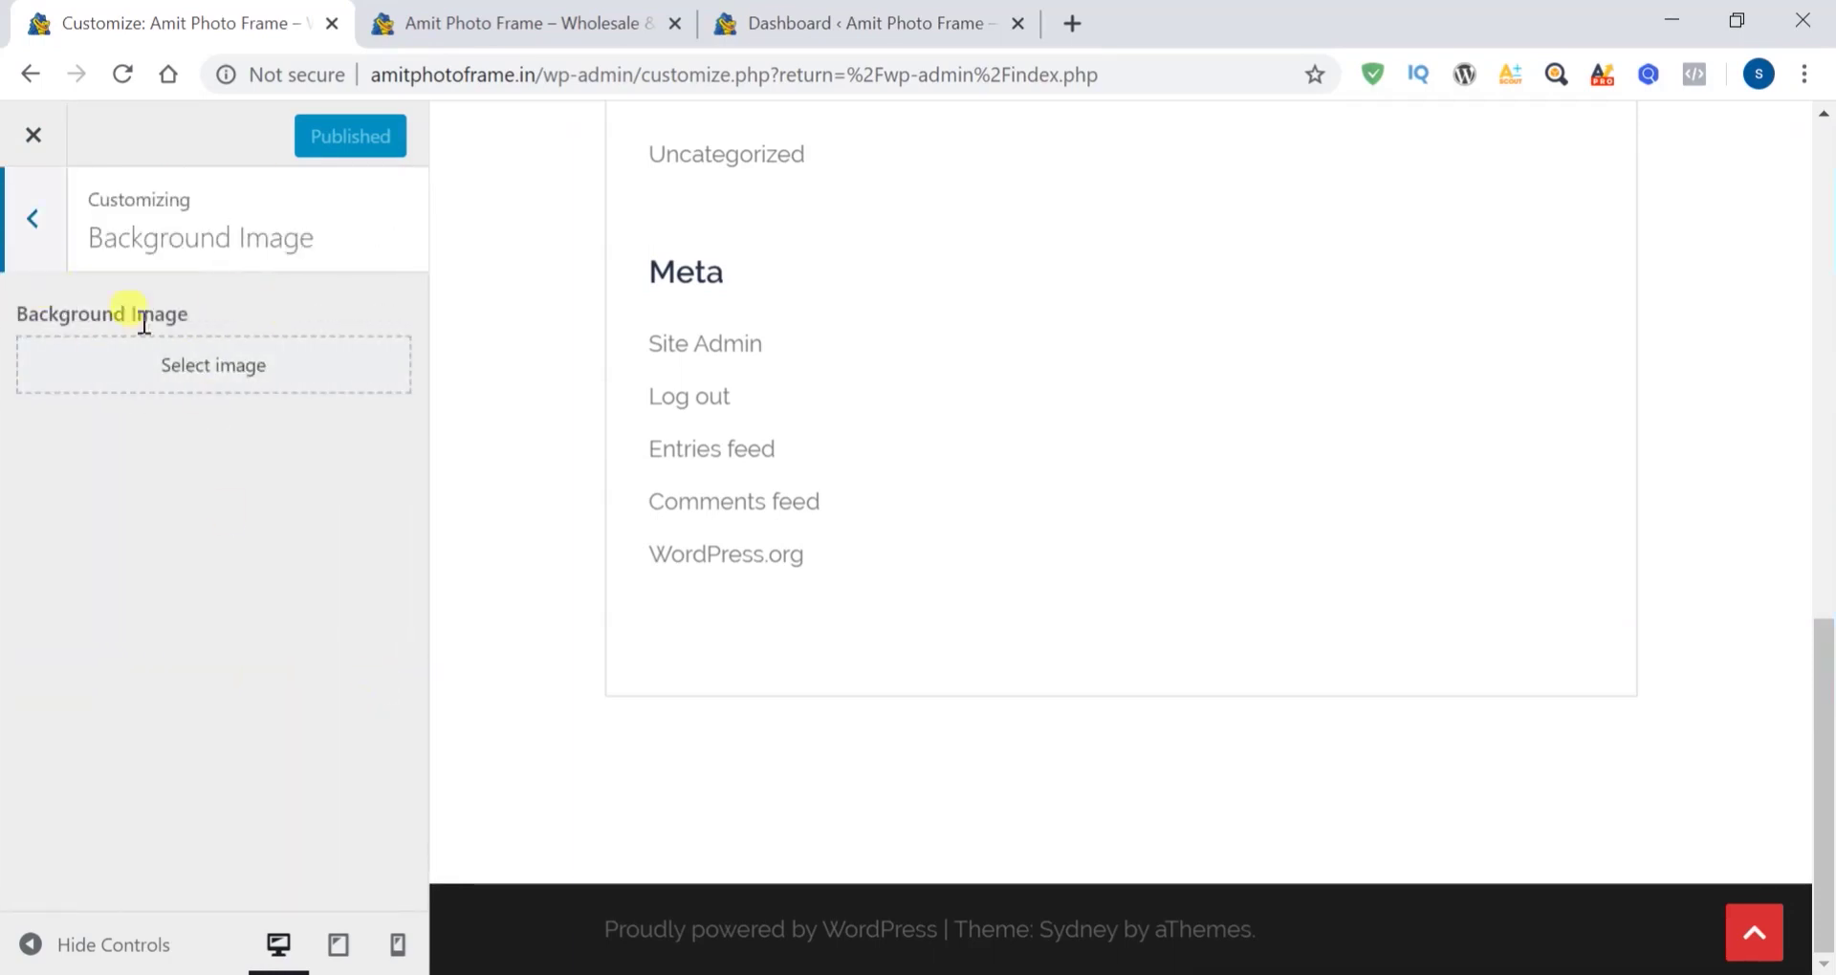
left_click(32, 218)
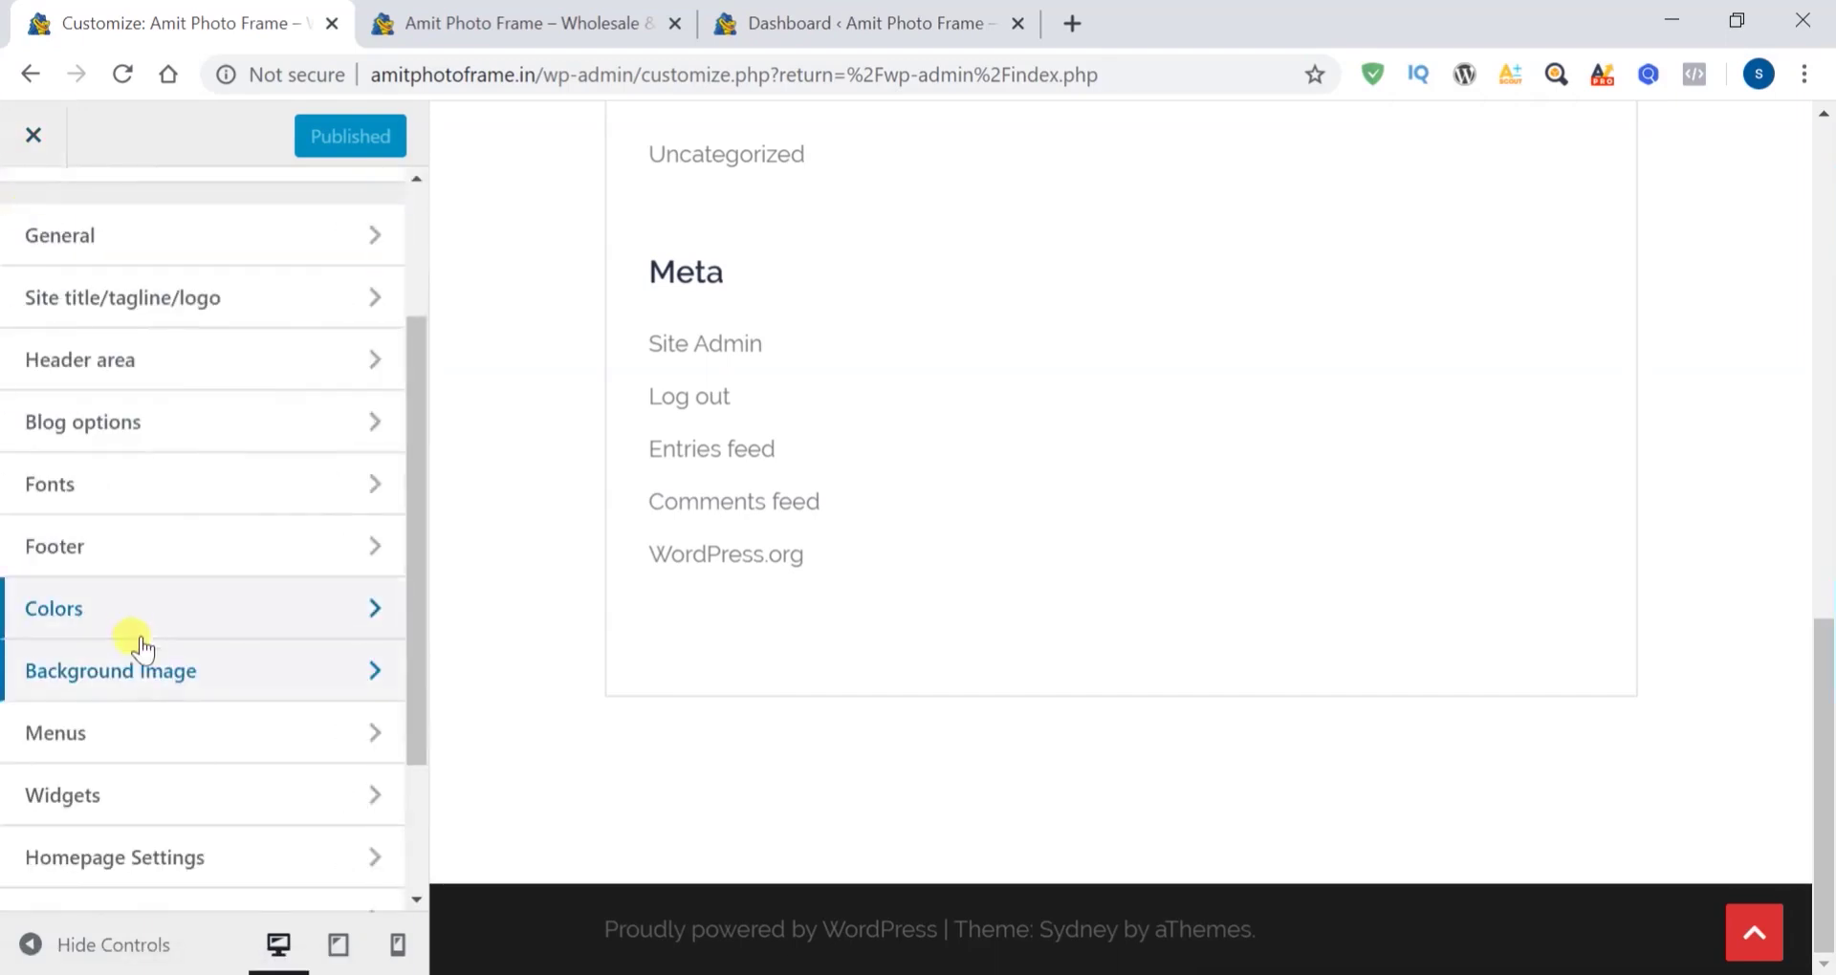
left_click(360, 728)
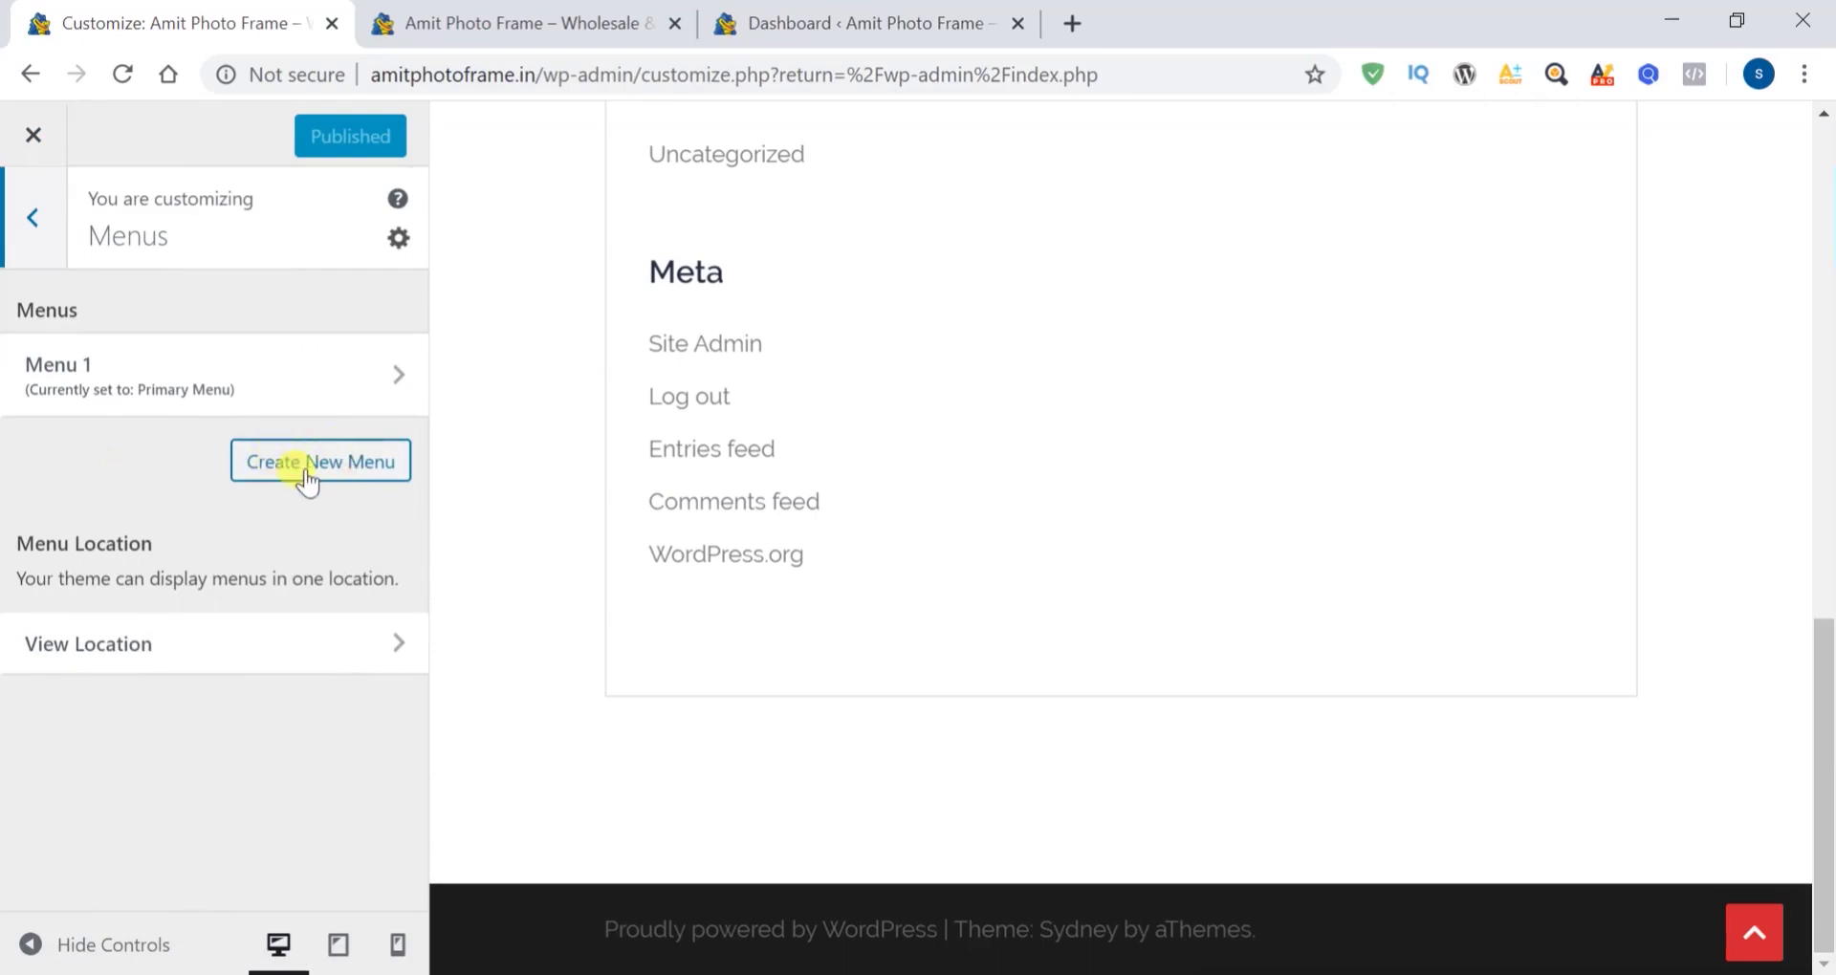
left_click(32, 217)
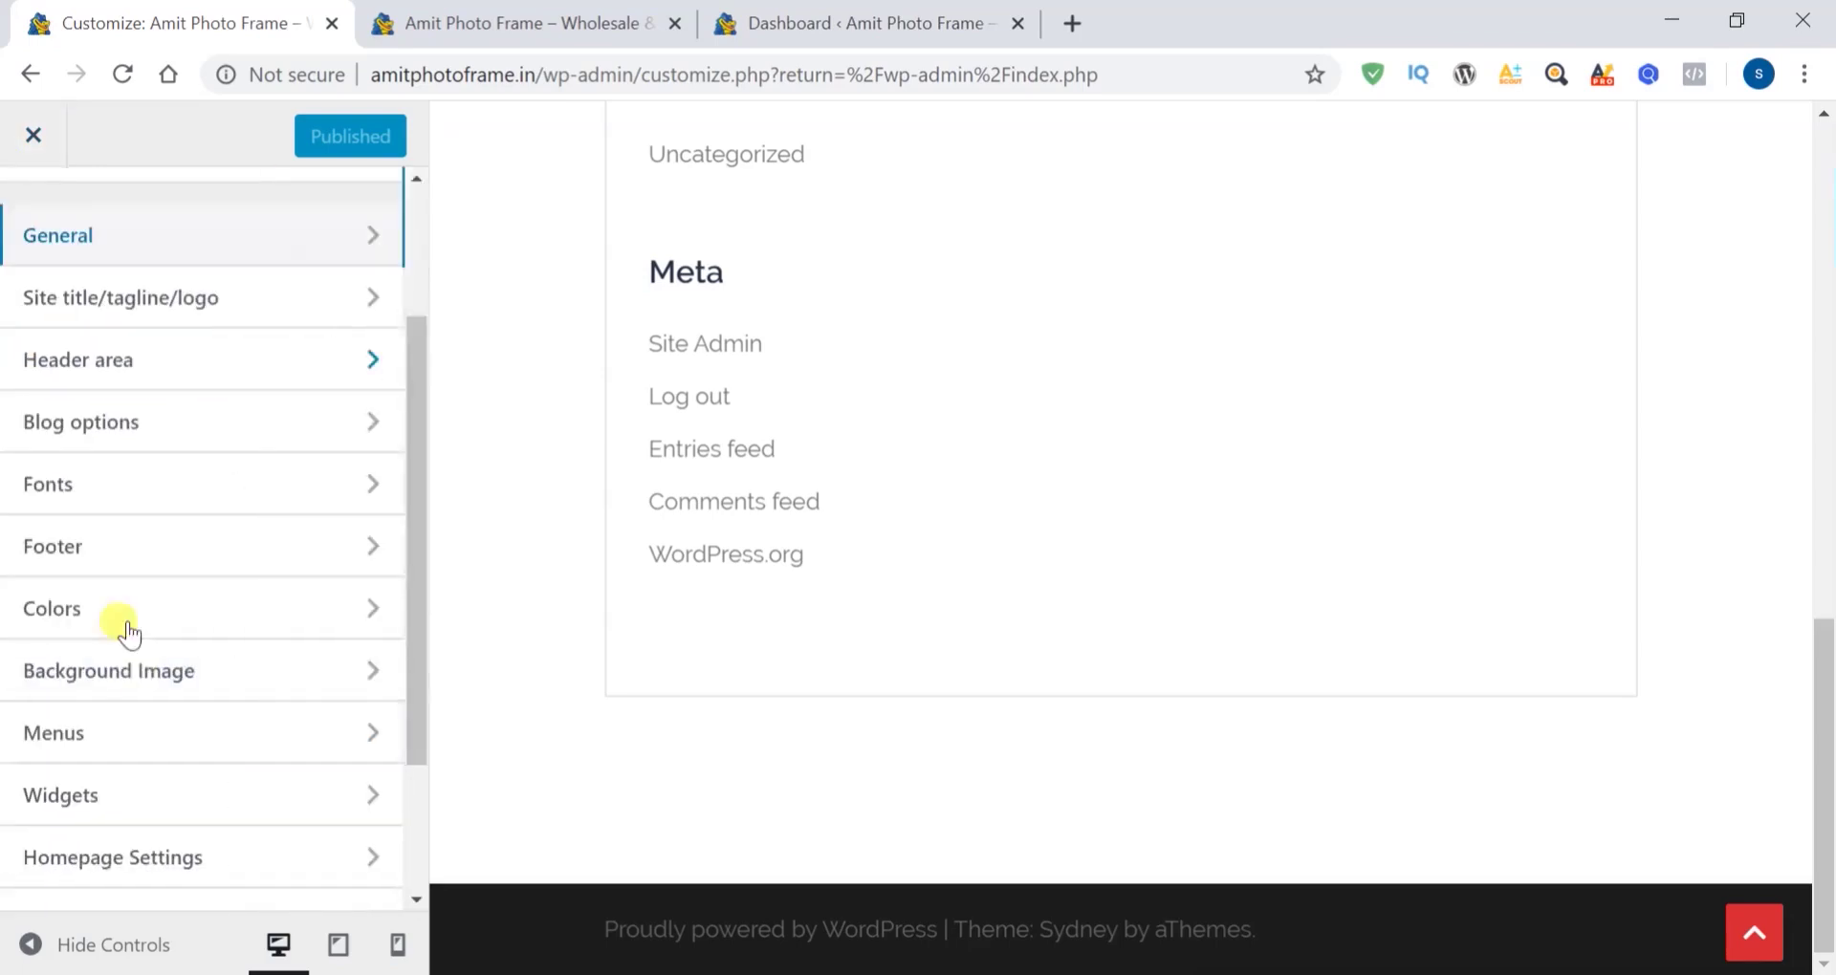
Check the Widgets areas and the Homepage Settings for the homepage display, homepage and posts page
left_click(336, 791)
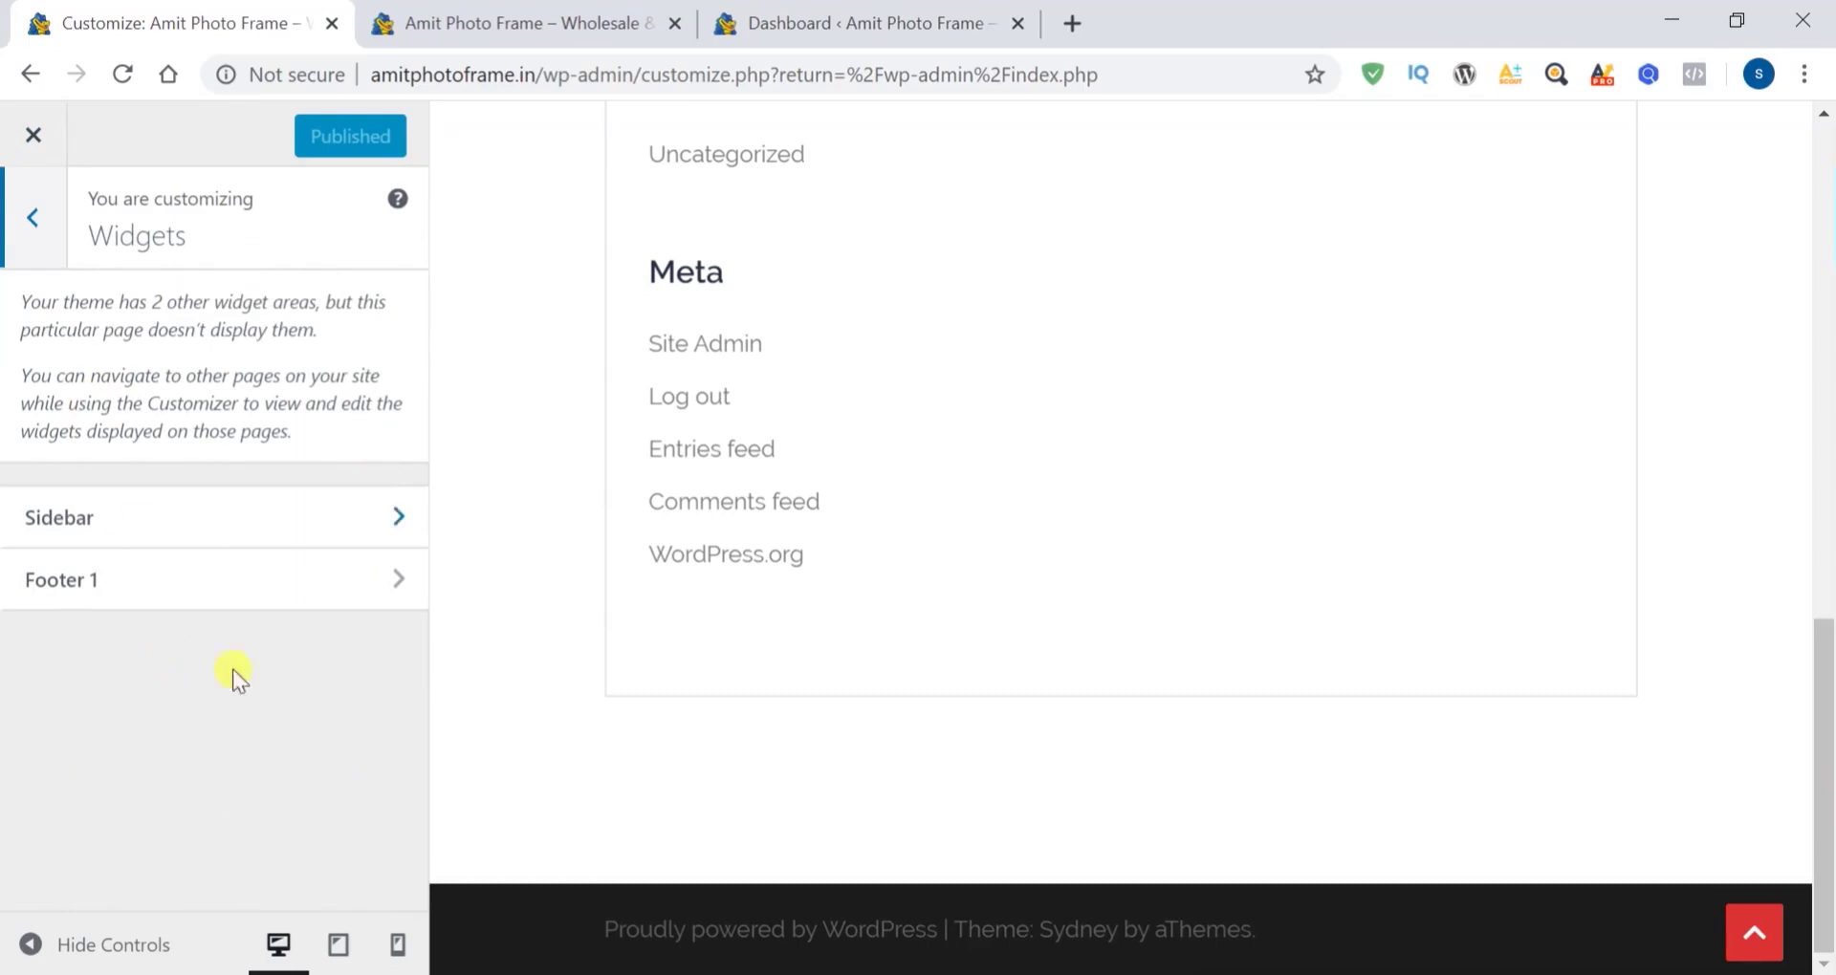
left_click(32, 223)
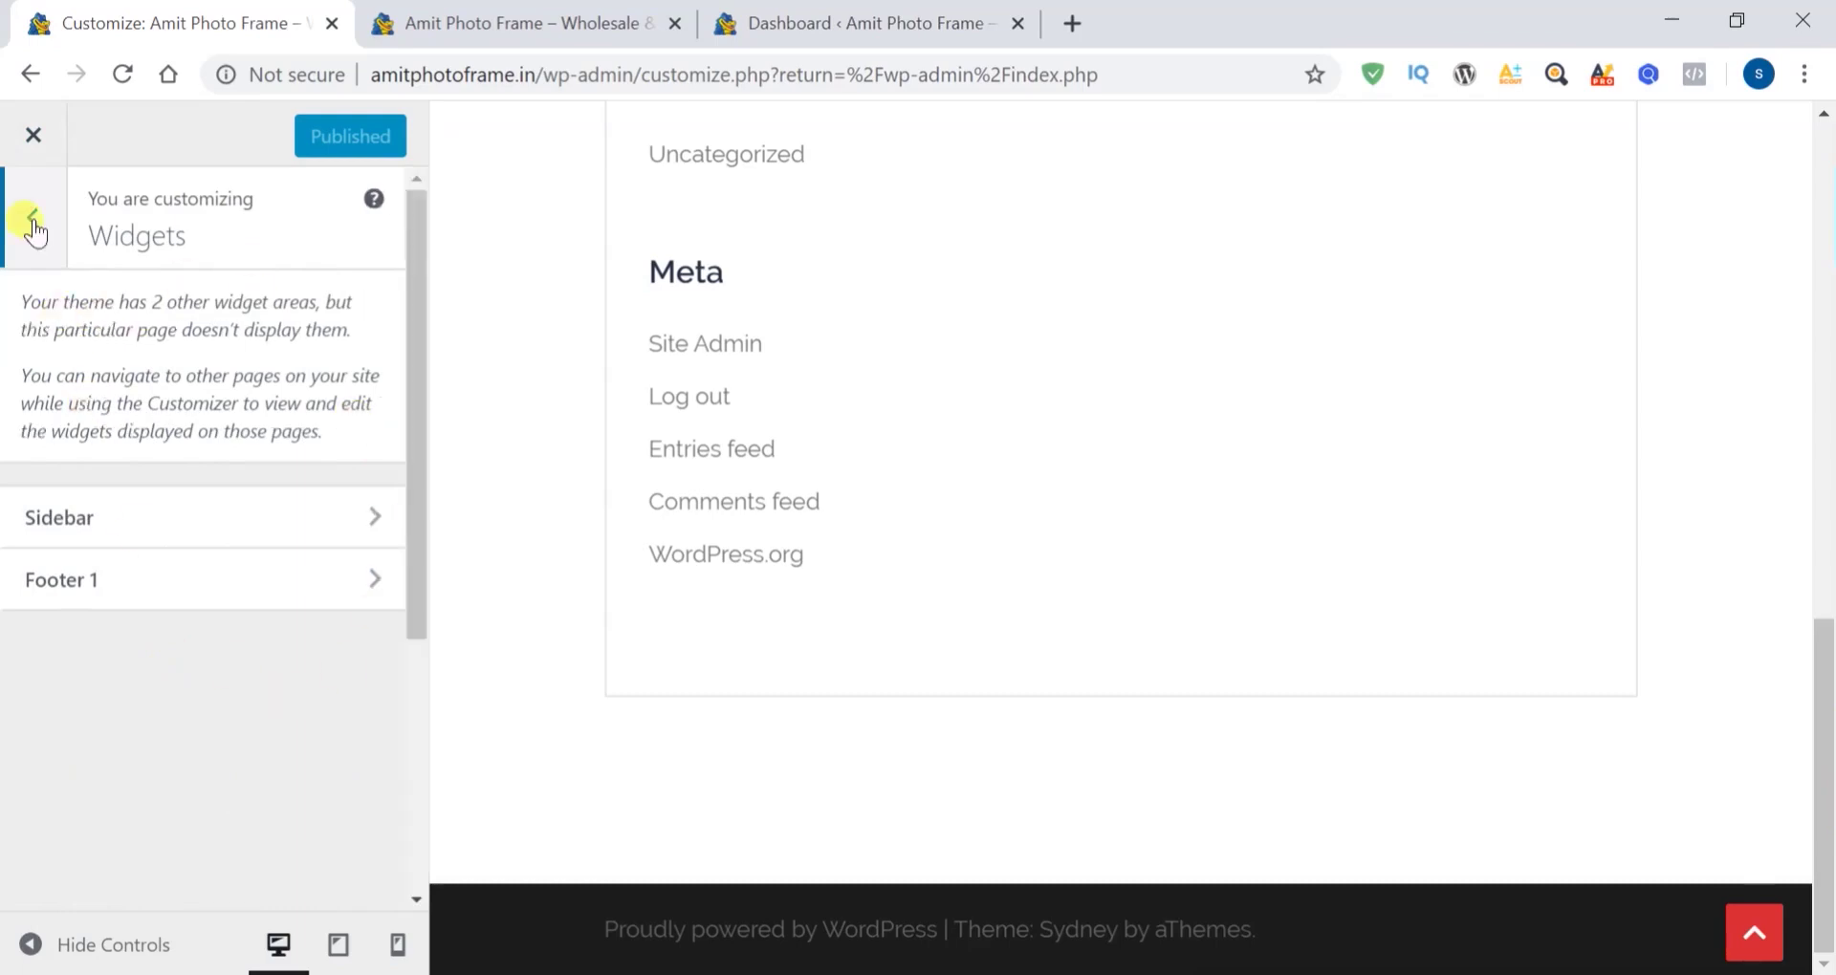
left_click(380, 864)
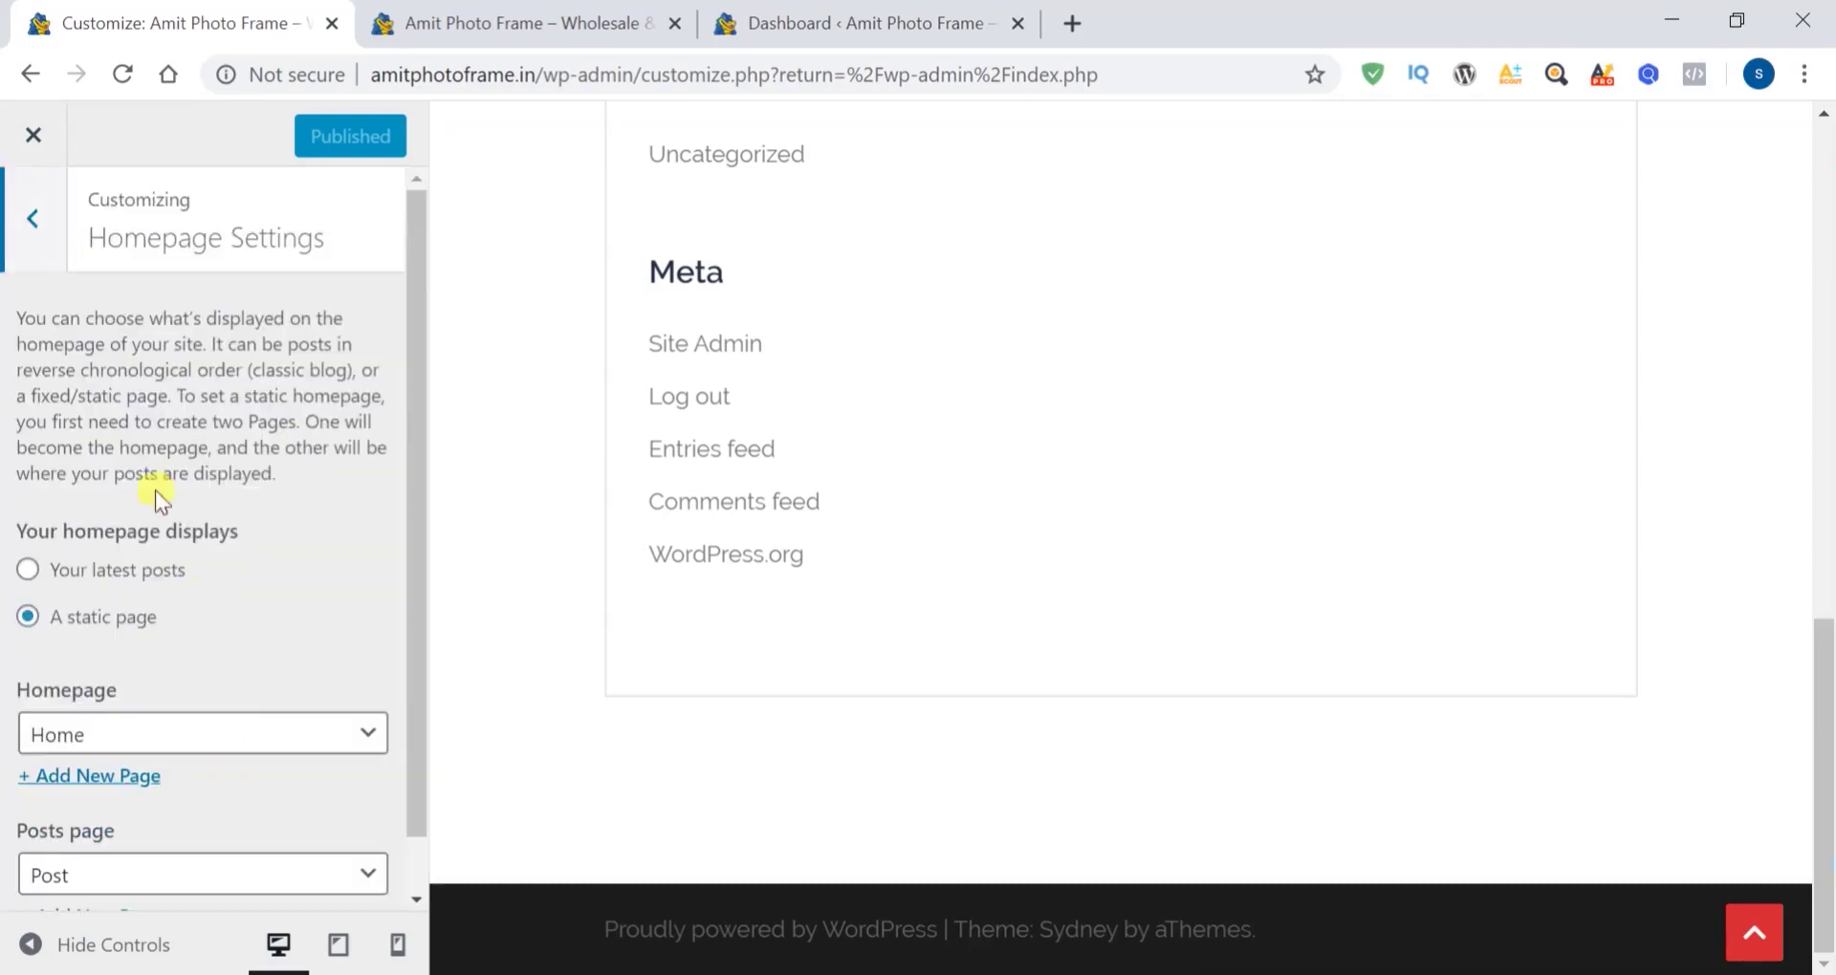
scroll(340, 676, "down", 1)
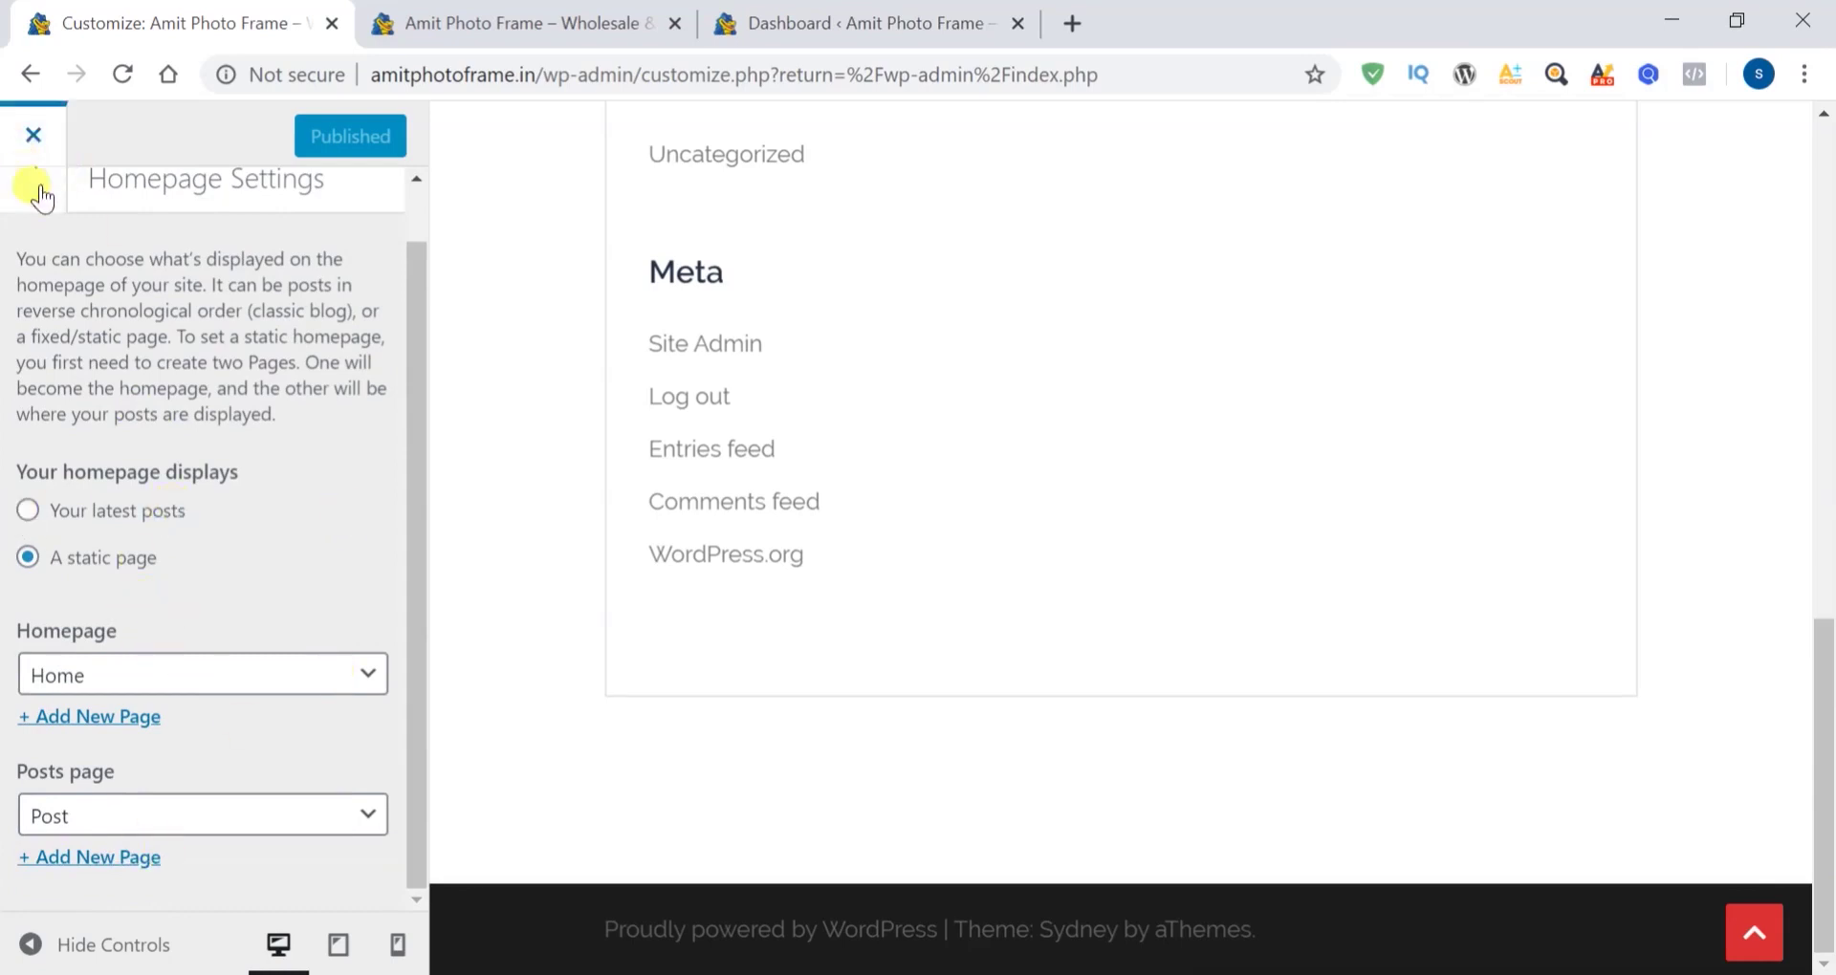
scroll(32, 200, "up", 1)
left_click(30, 226)
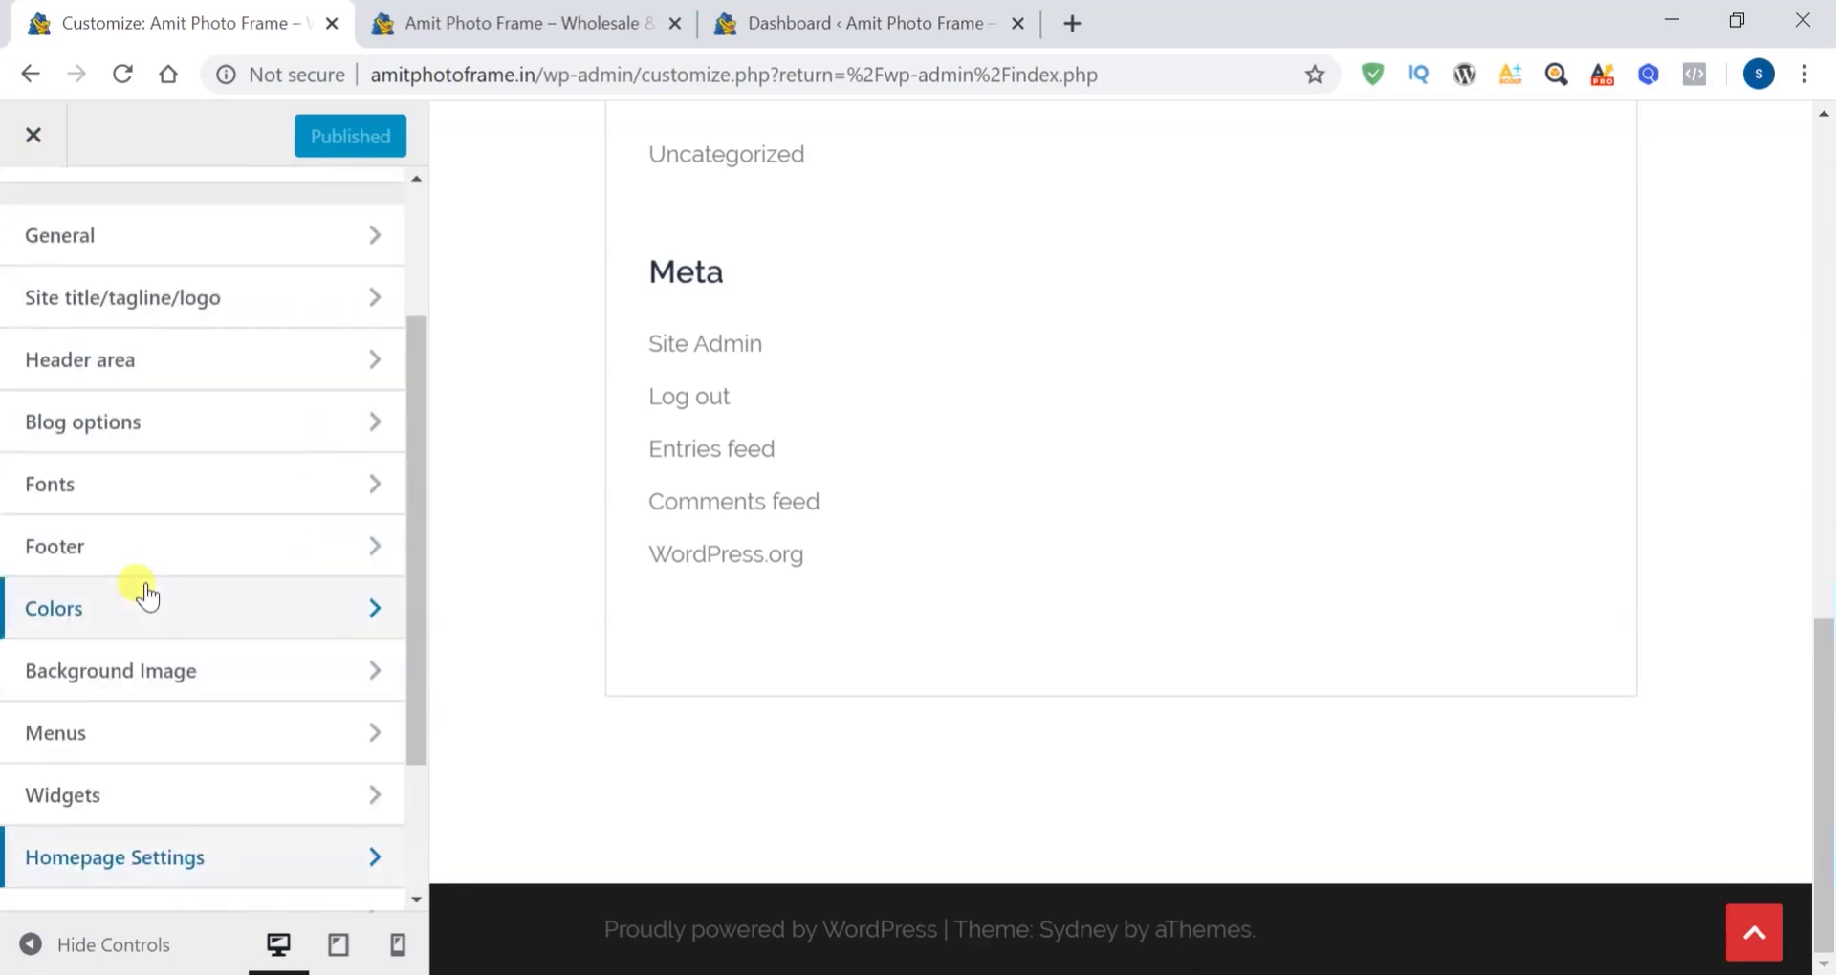
View the Theme info section's documentation and theme demo links, and return to the main customizer sections
scroll(144, 593, "down", 2)
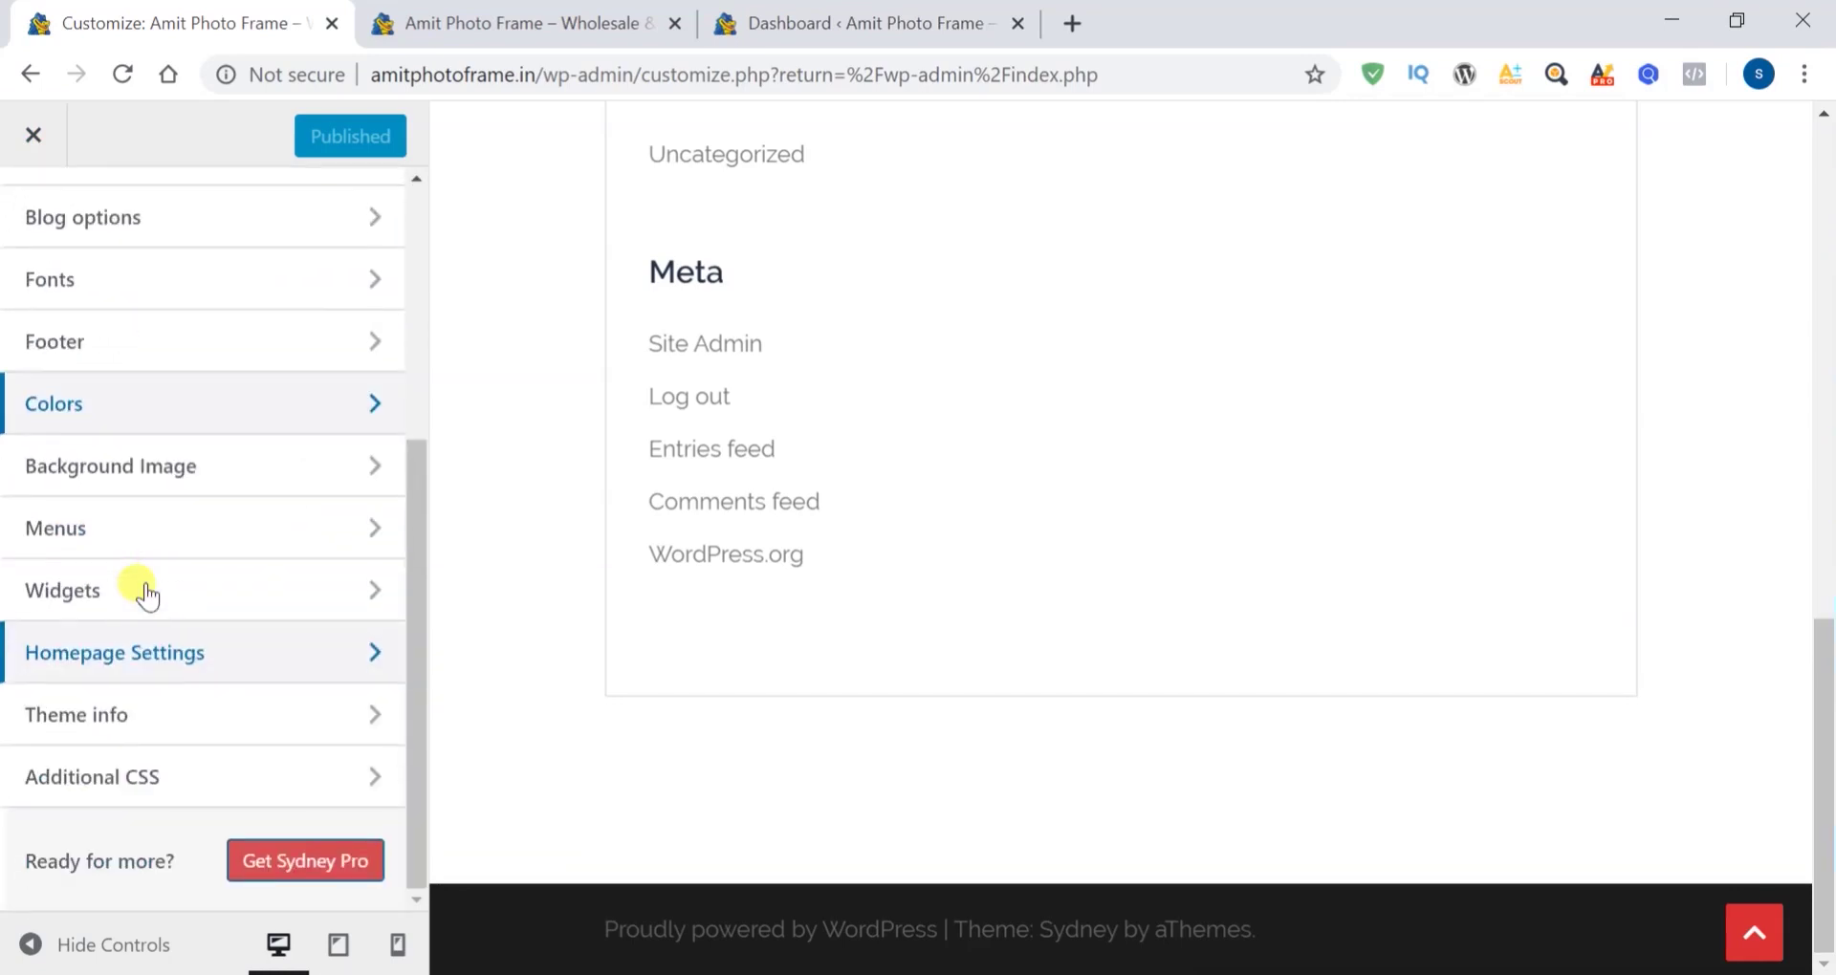
left_click(360, 720)
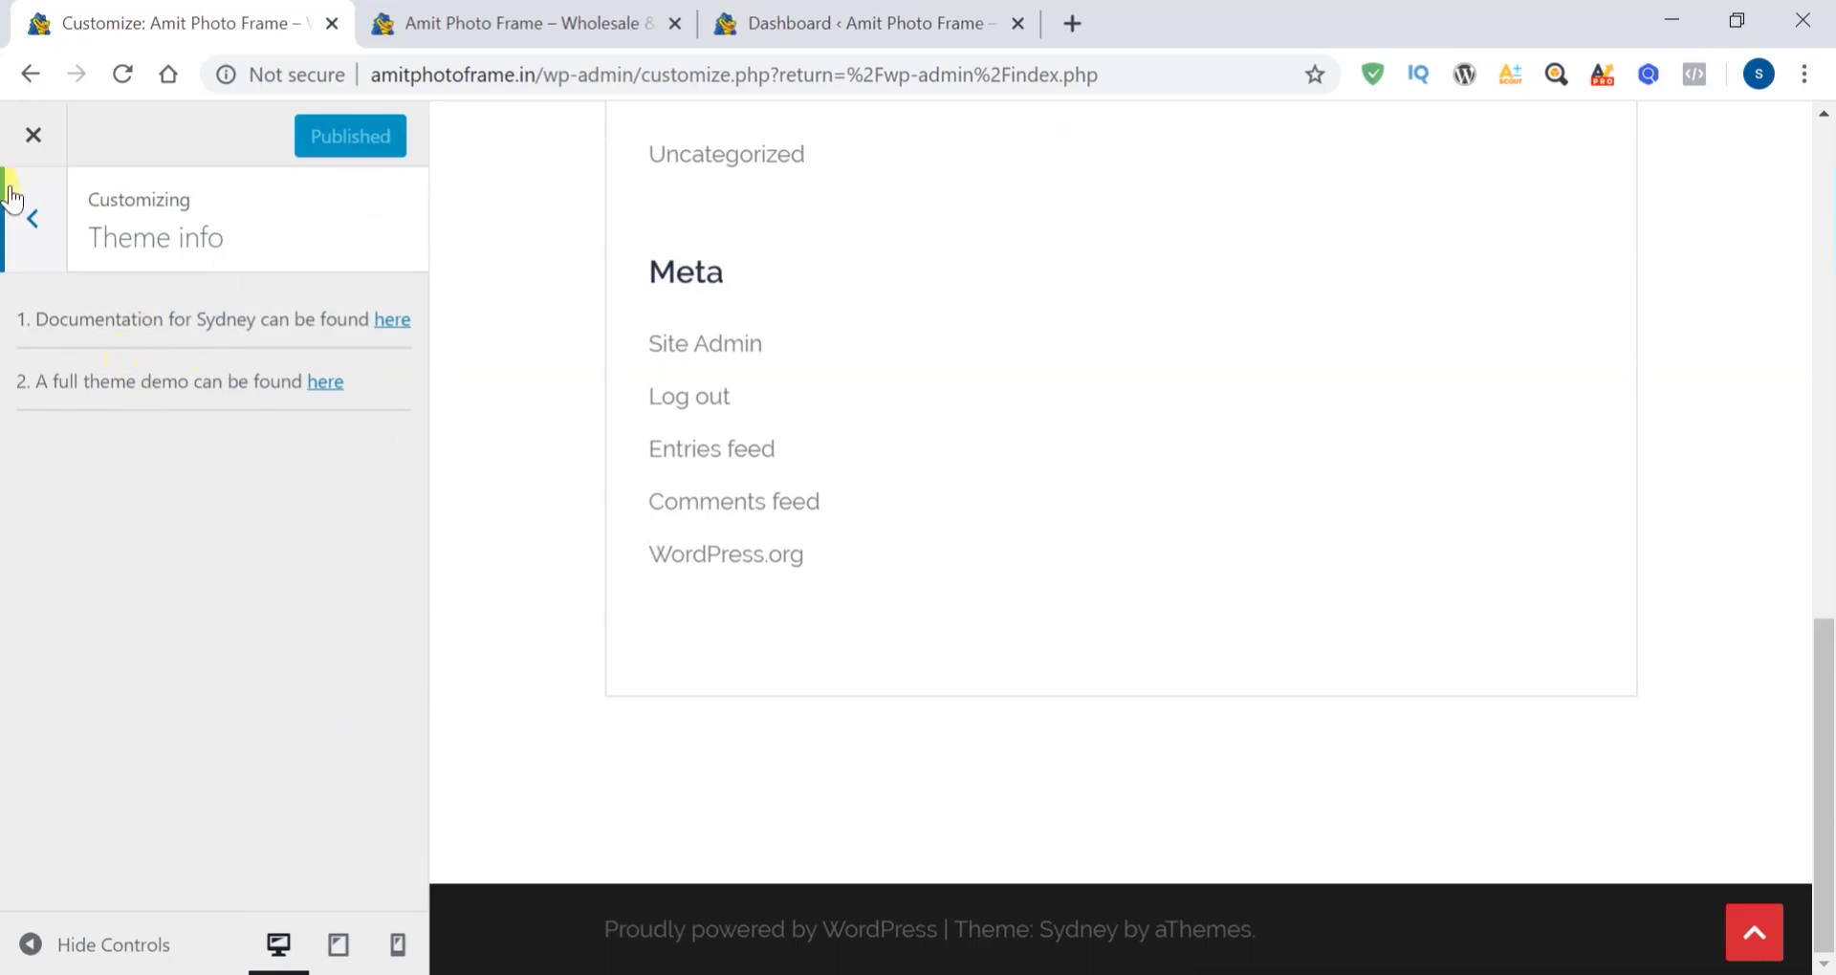
left_click(33, 225)
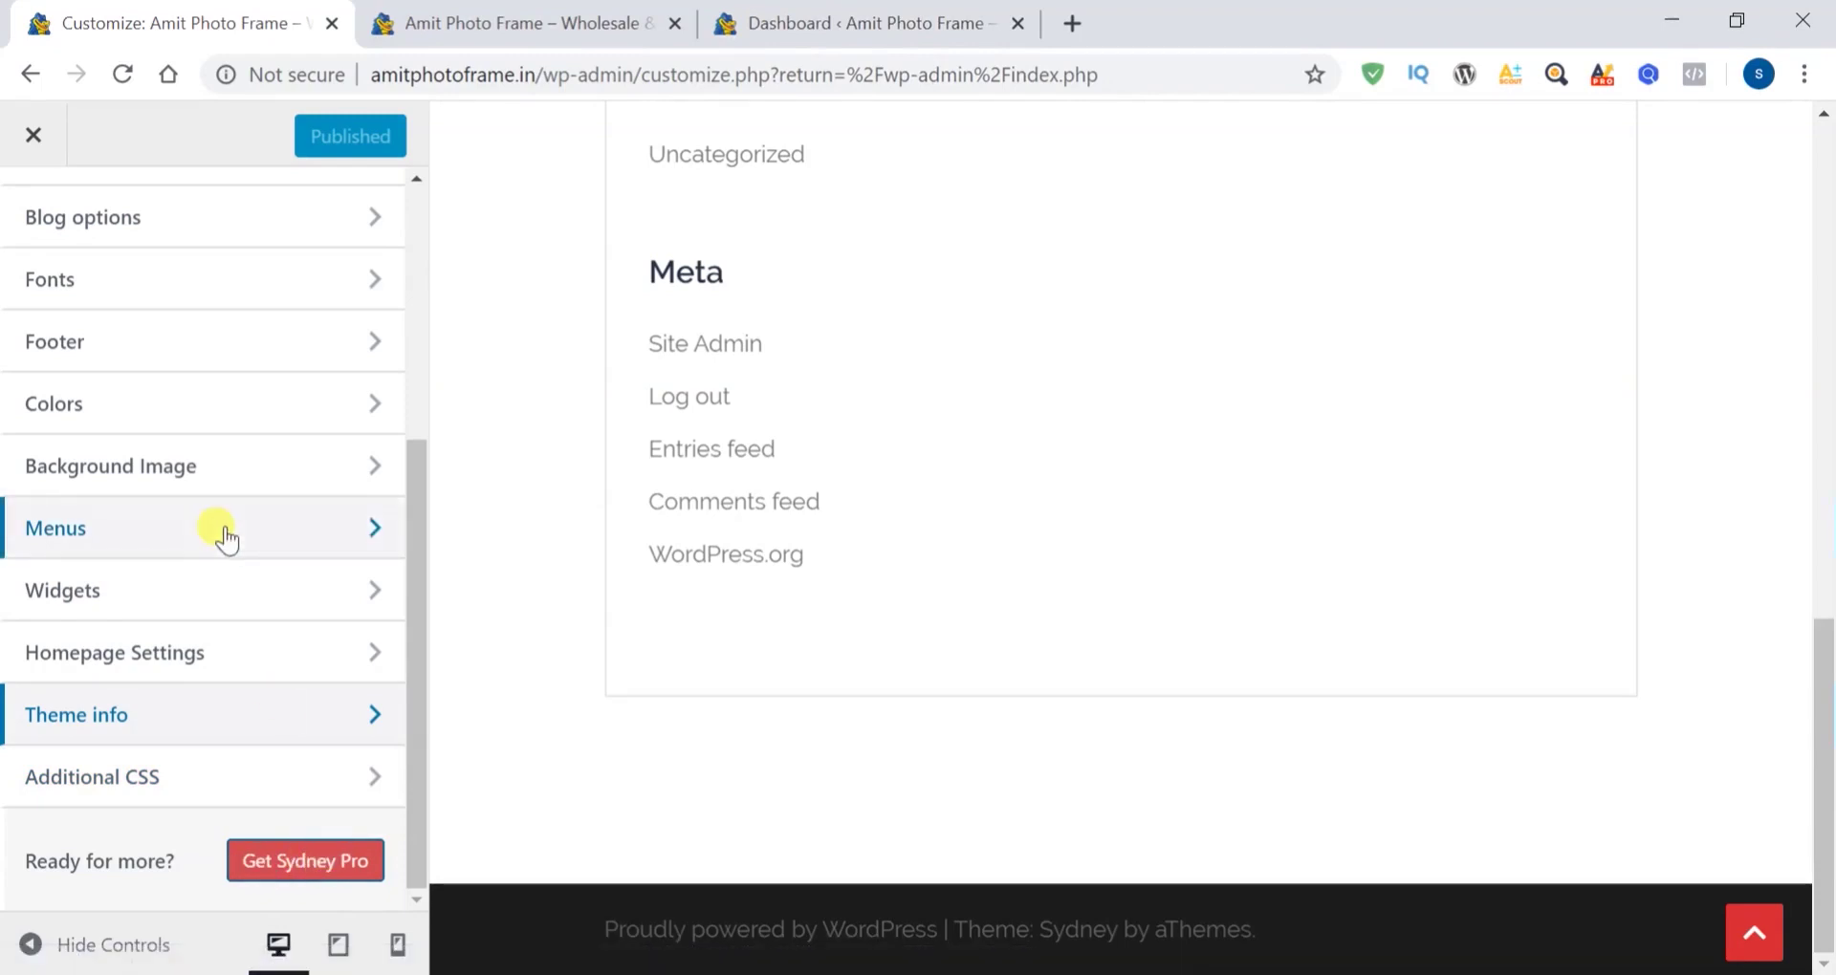
Review the General section's page wrapper top and bottom padding settings, and return to the main customizer sections
scroll(226, 538, "up", 5)
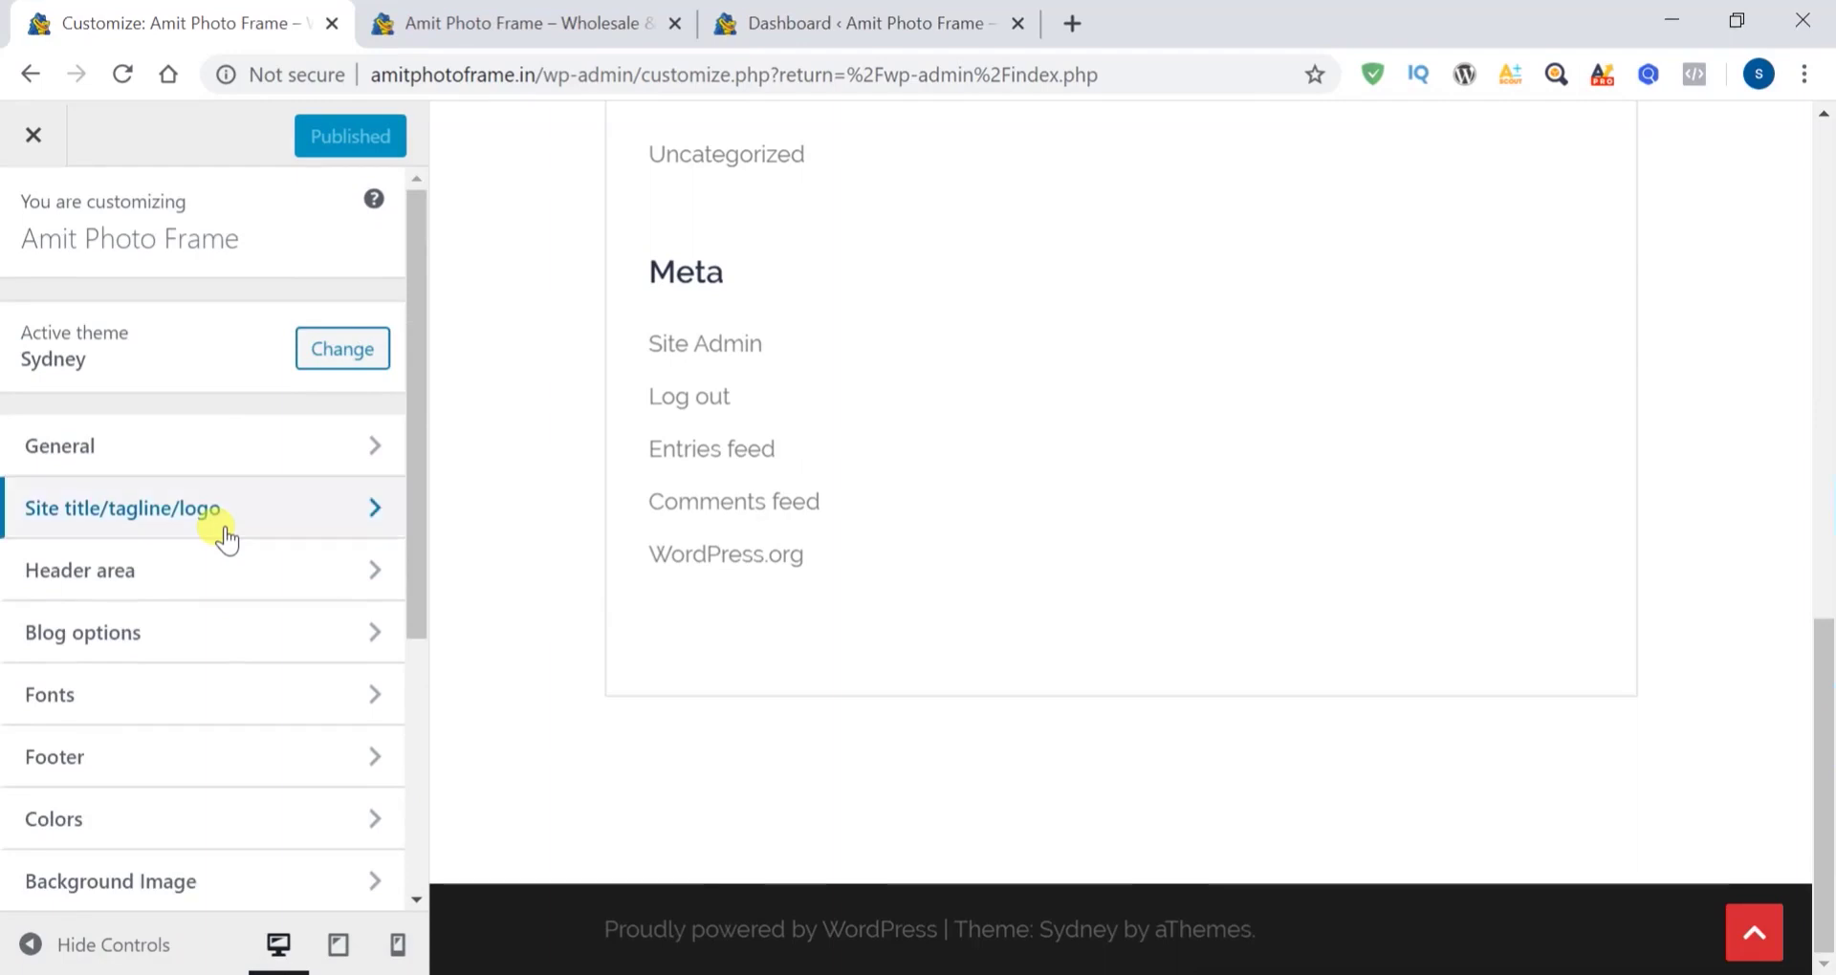
left_click(337, 467)
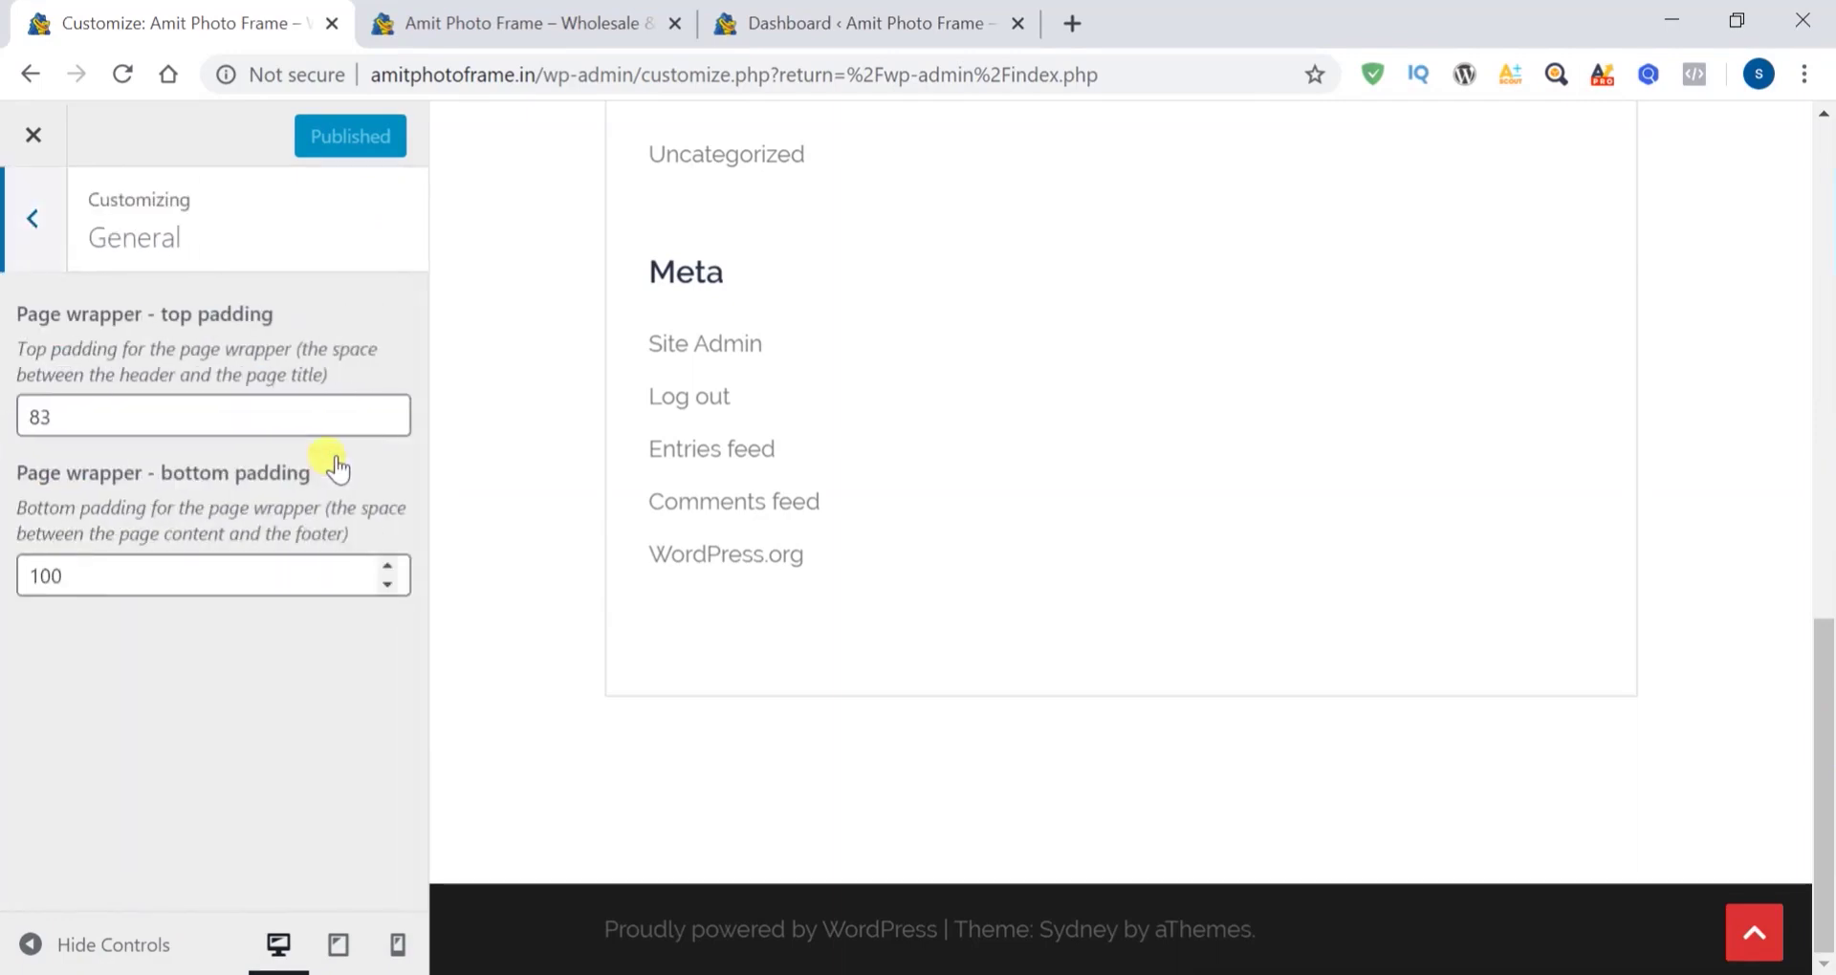
left_click(29, 223)
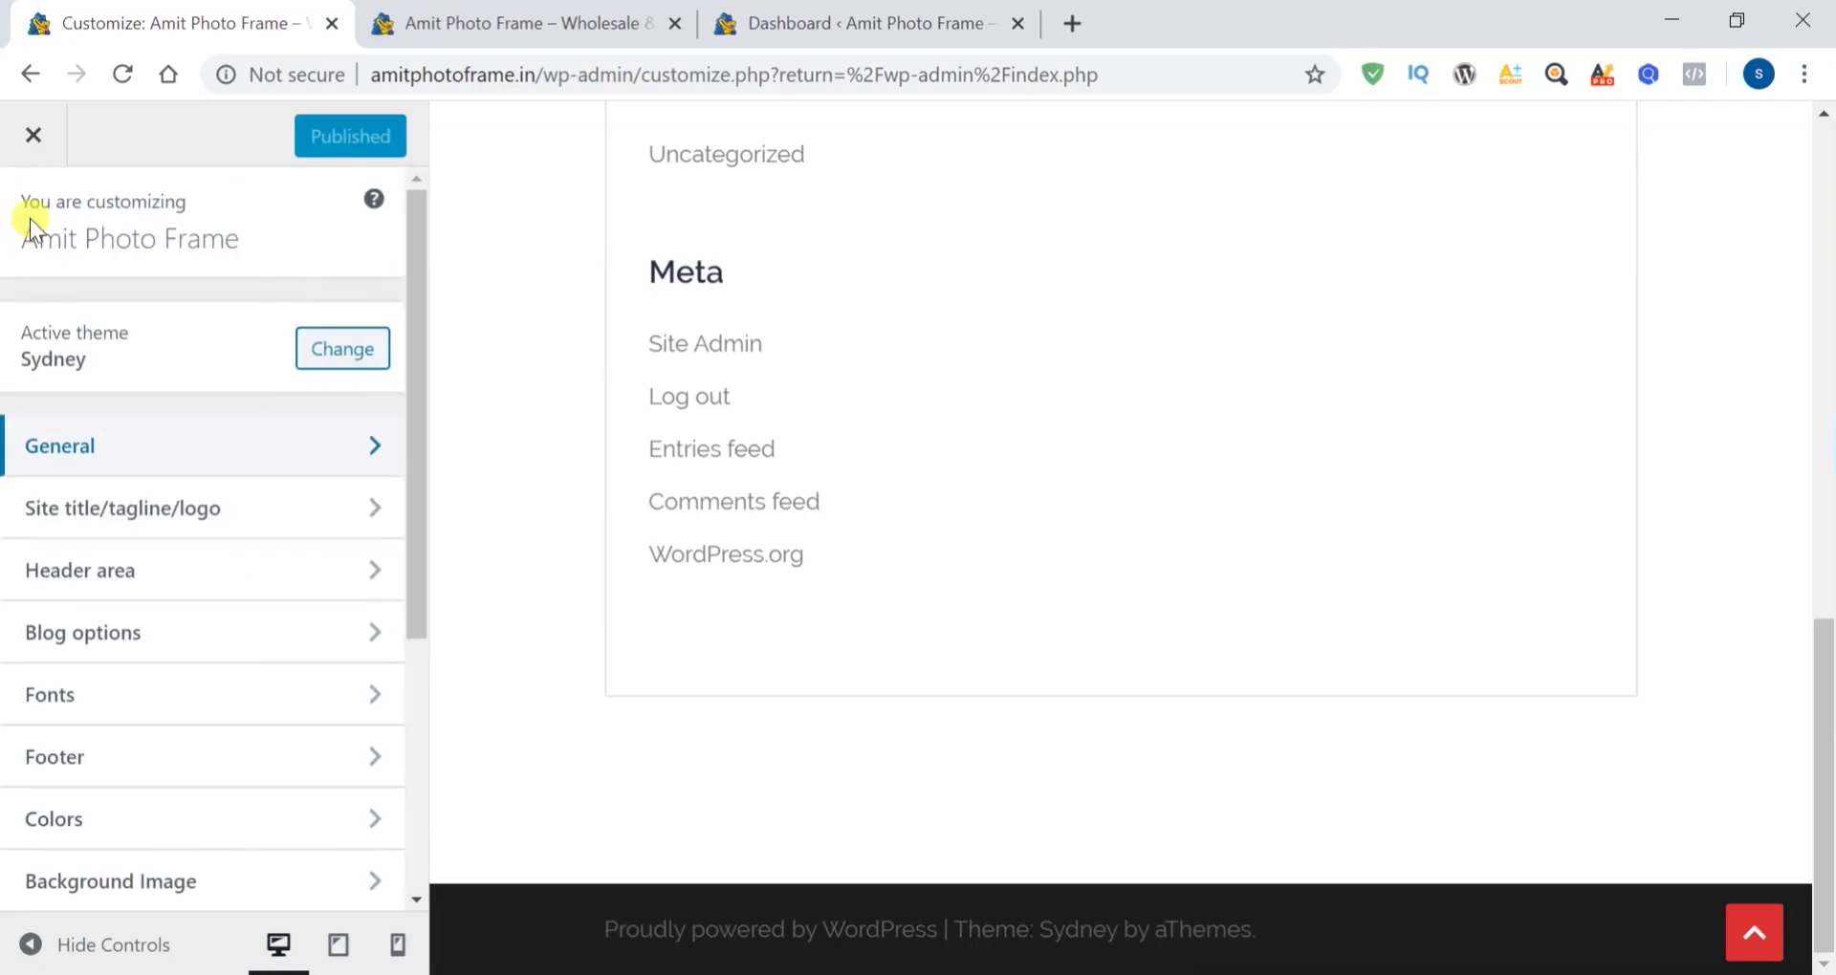
Locate the Site Title and Tagline fields in the customizer's Site title/tagline/logo section
left_click(374, 512)
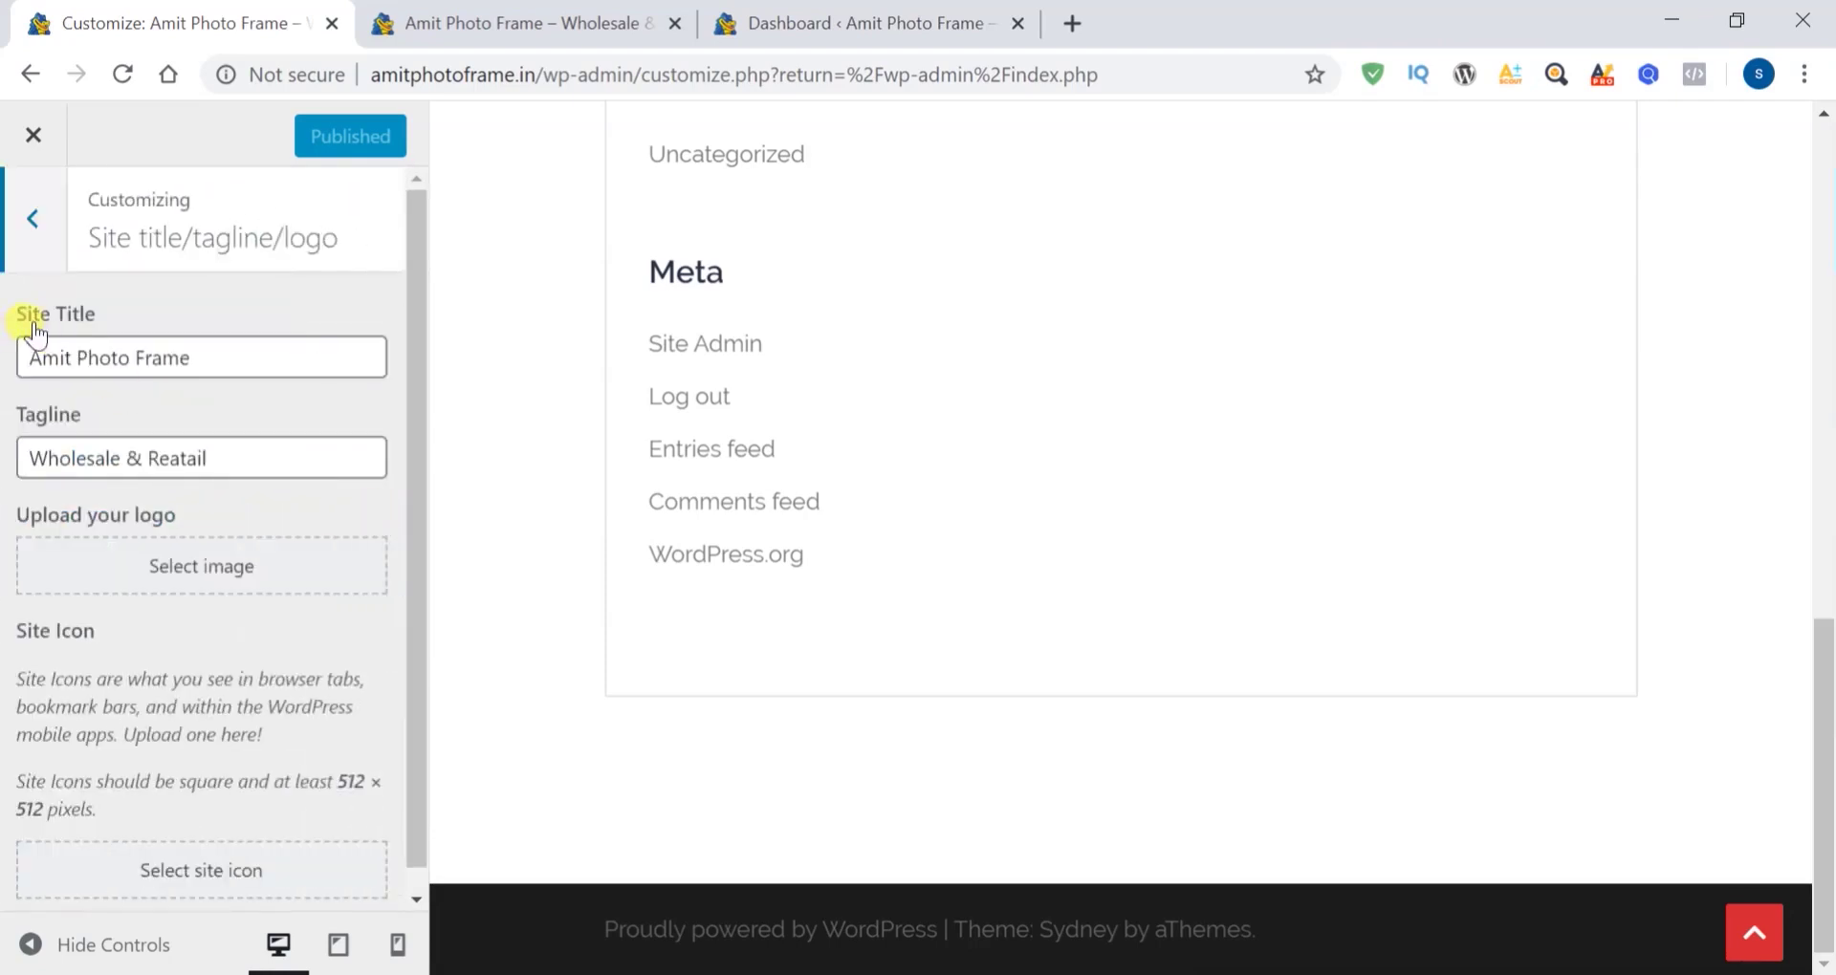
left_click(221, 352)
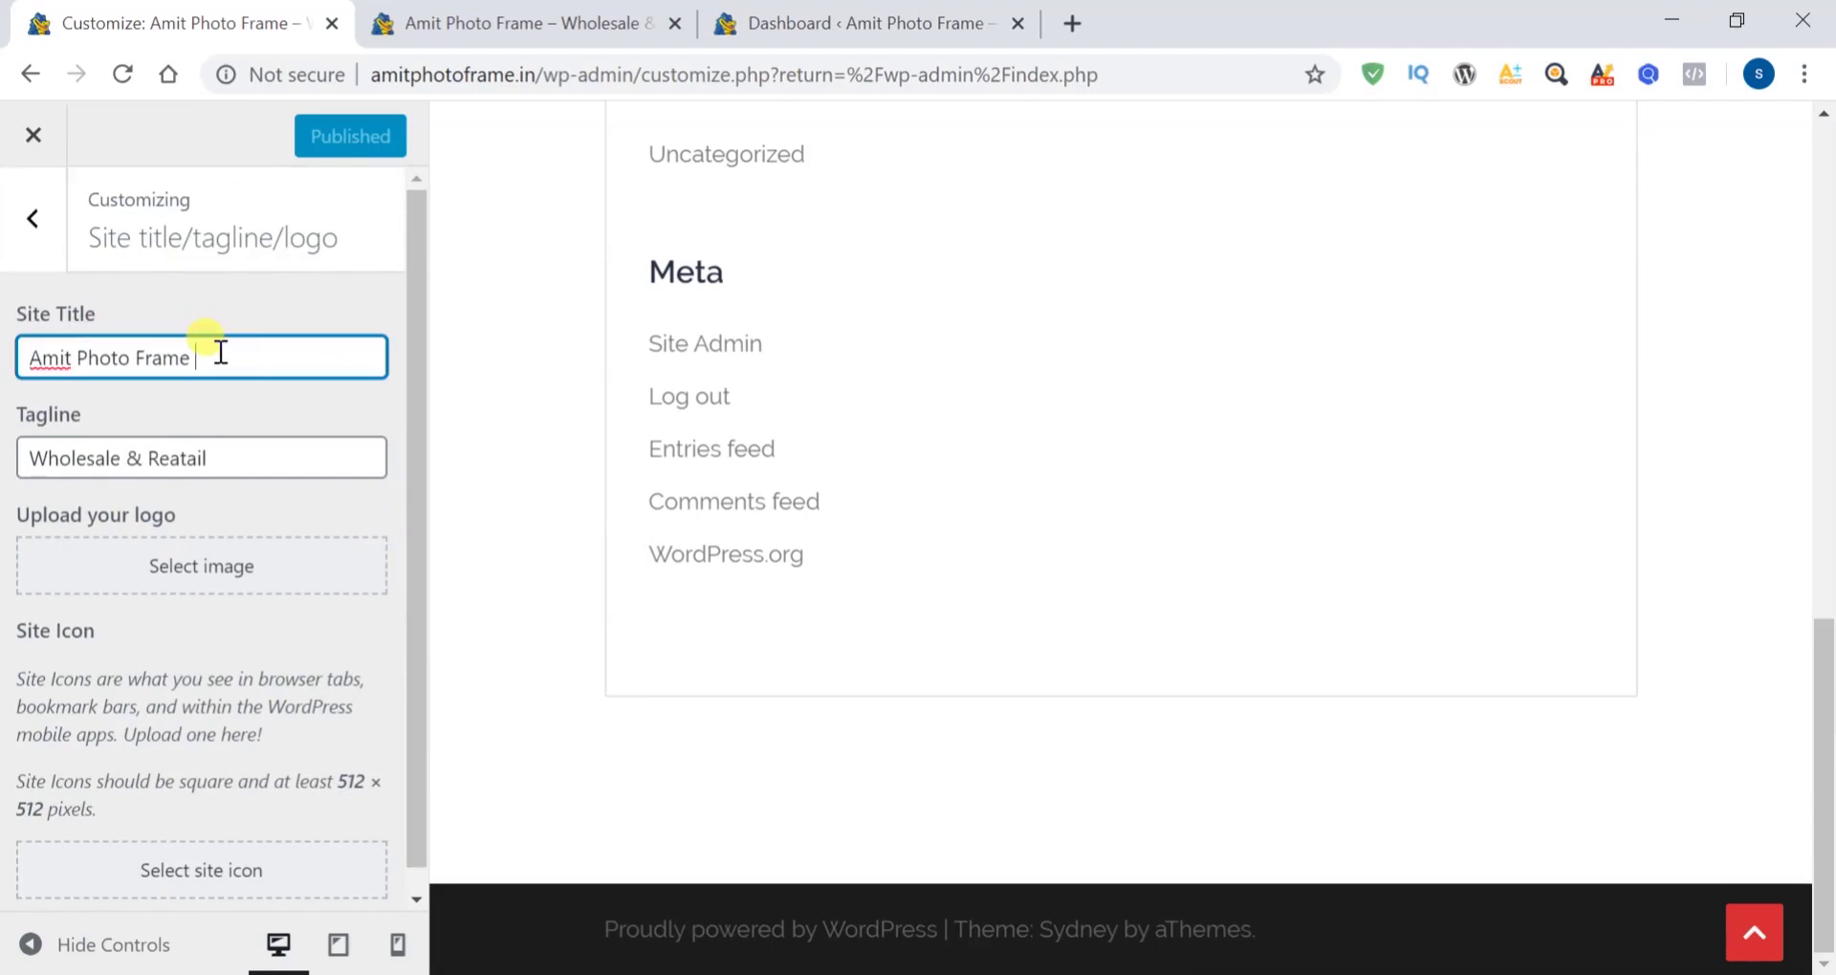
left_click(244, 445)
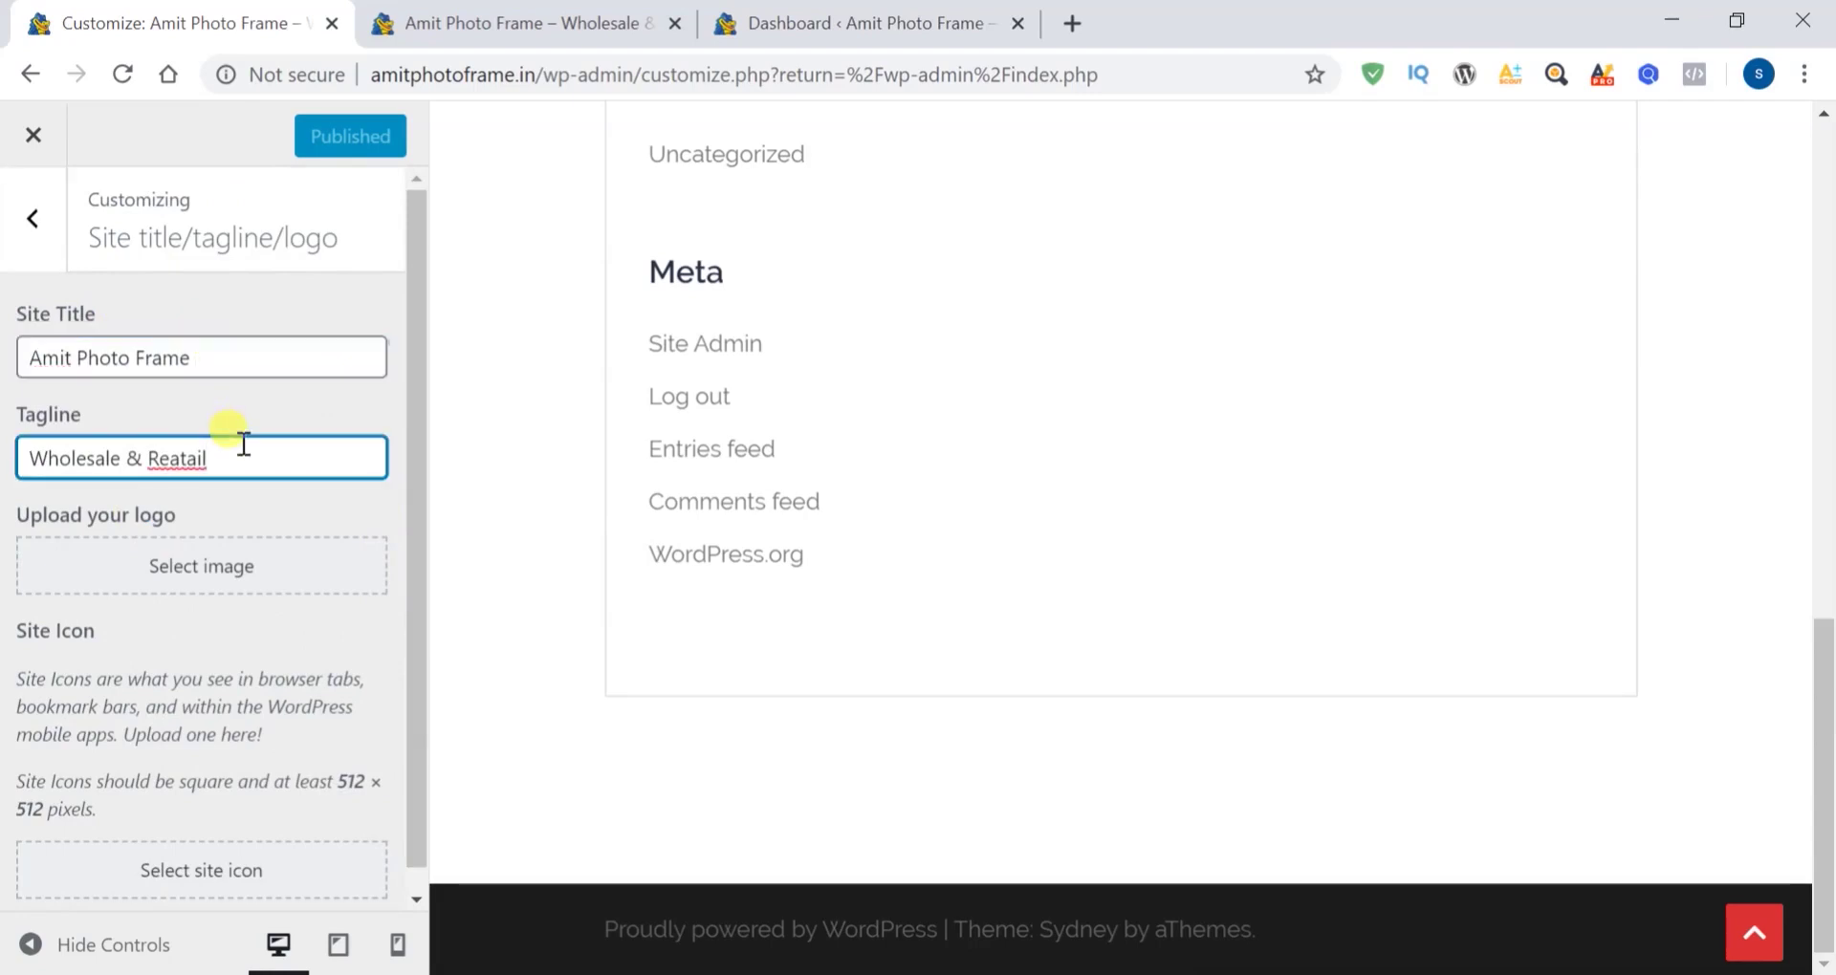
Switch to the WordPress dashboard and locate the same Site Title and Tagline fields in the General Settings
left_click(841, 26)
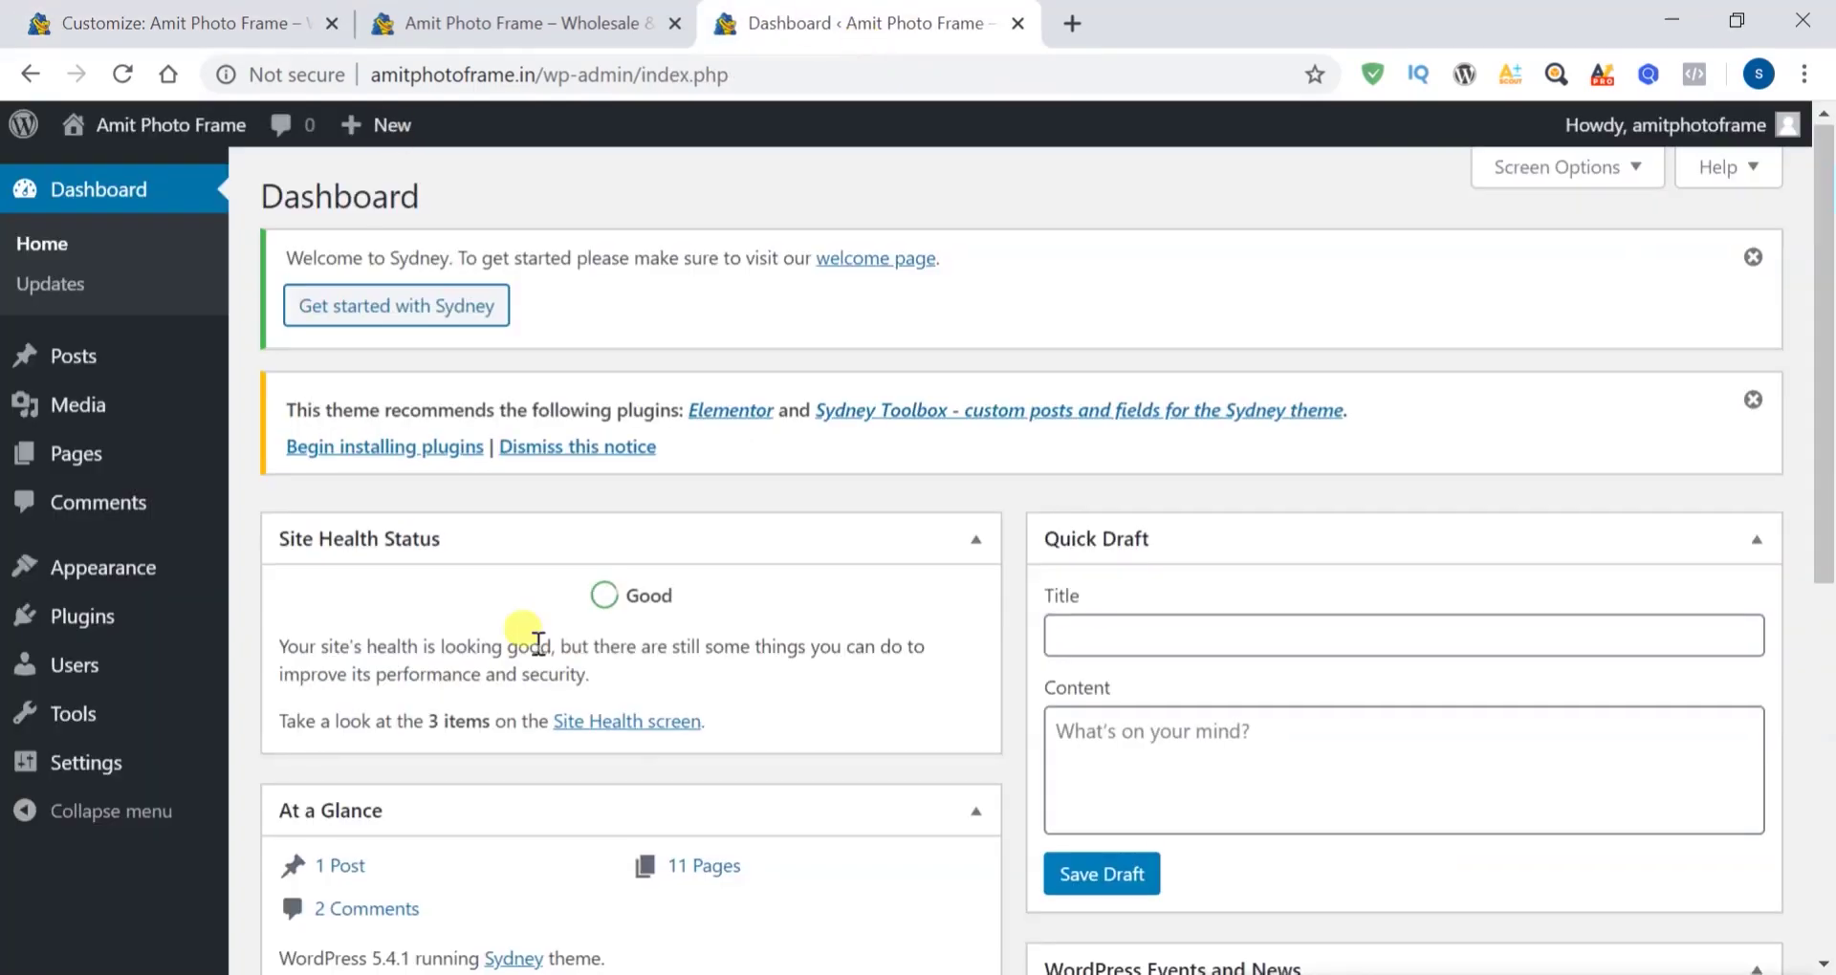
scroll(539, 643, "down", 3)
mouse_move(93, 770)
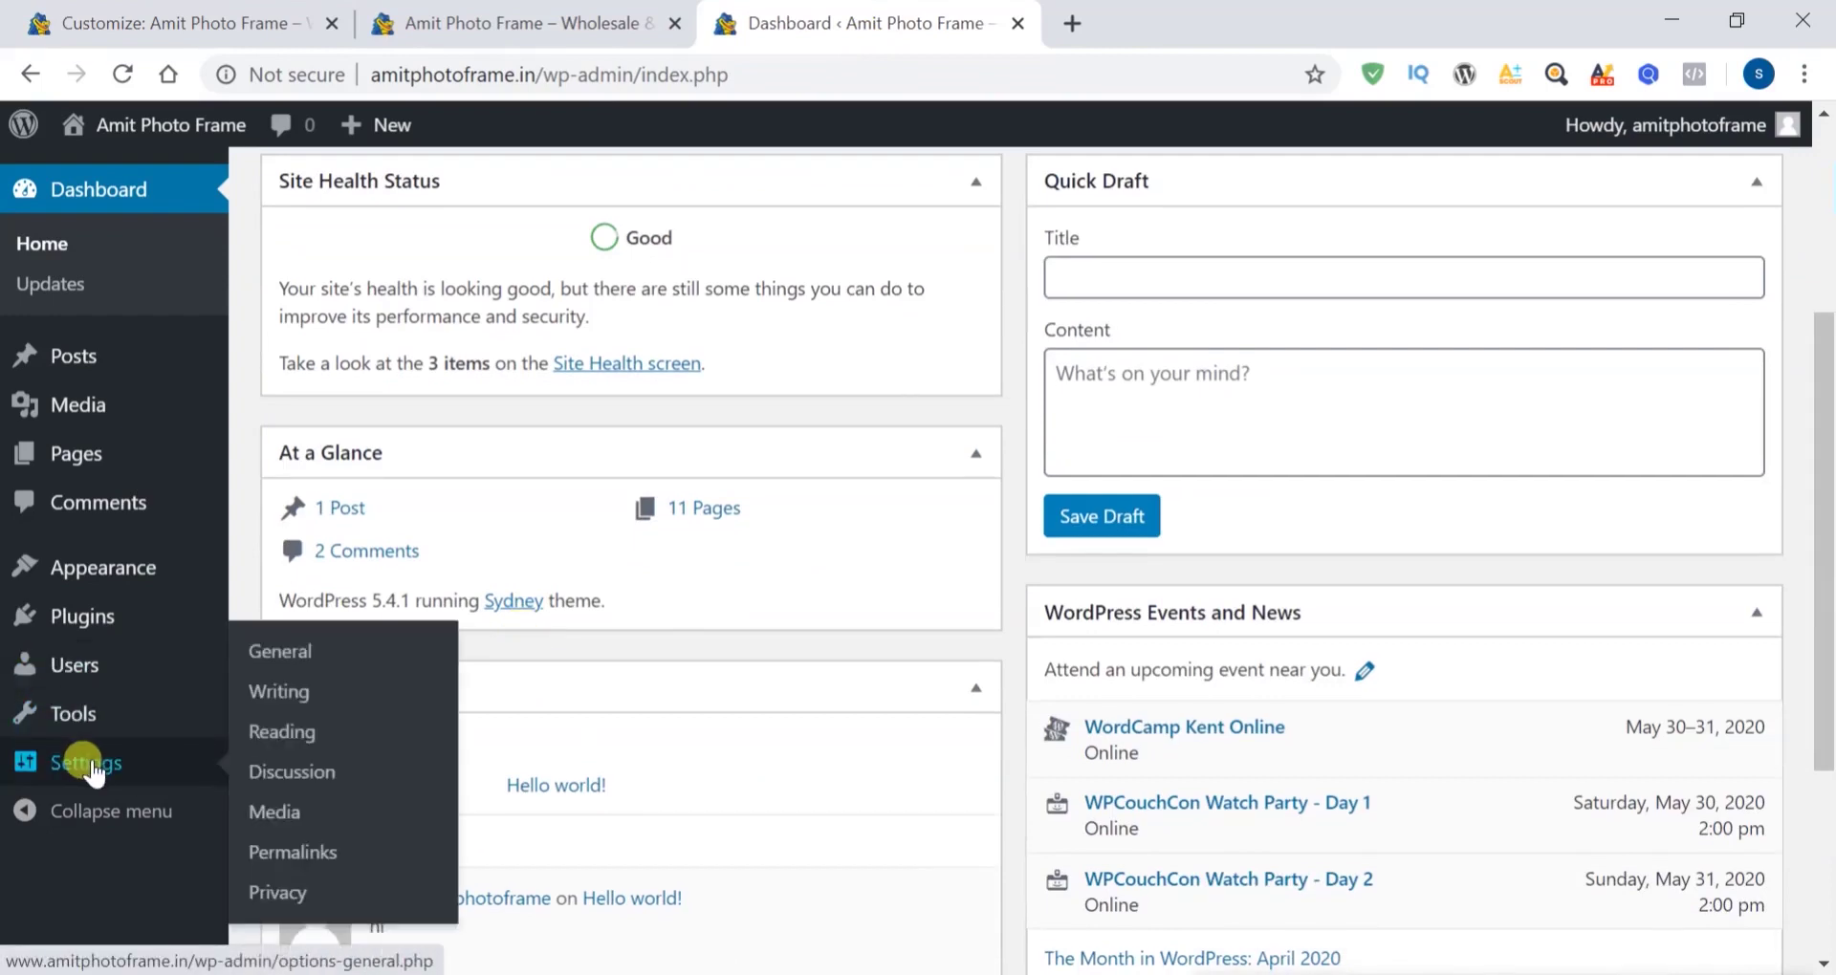
left_click(278, 655)
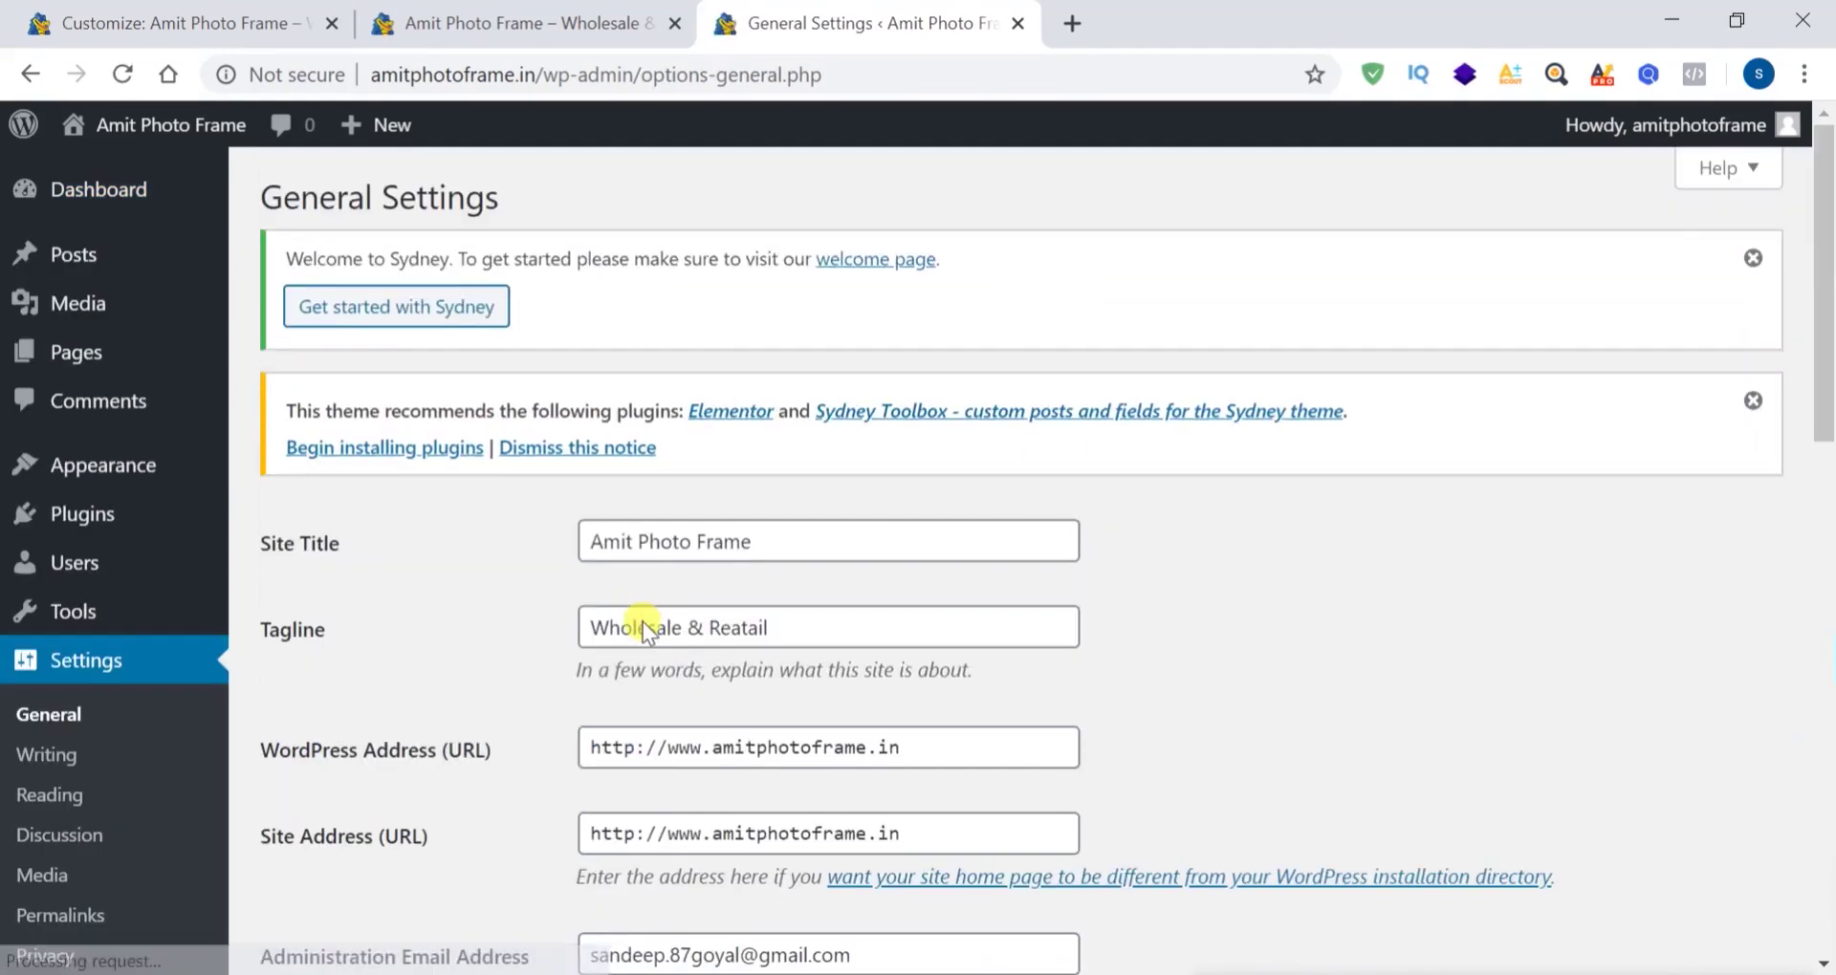
left_click(800, 540)
left_click(789, 627)
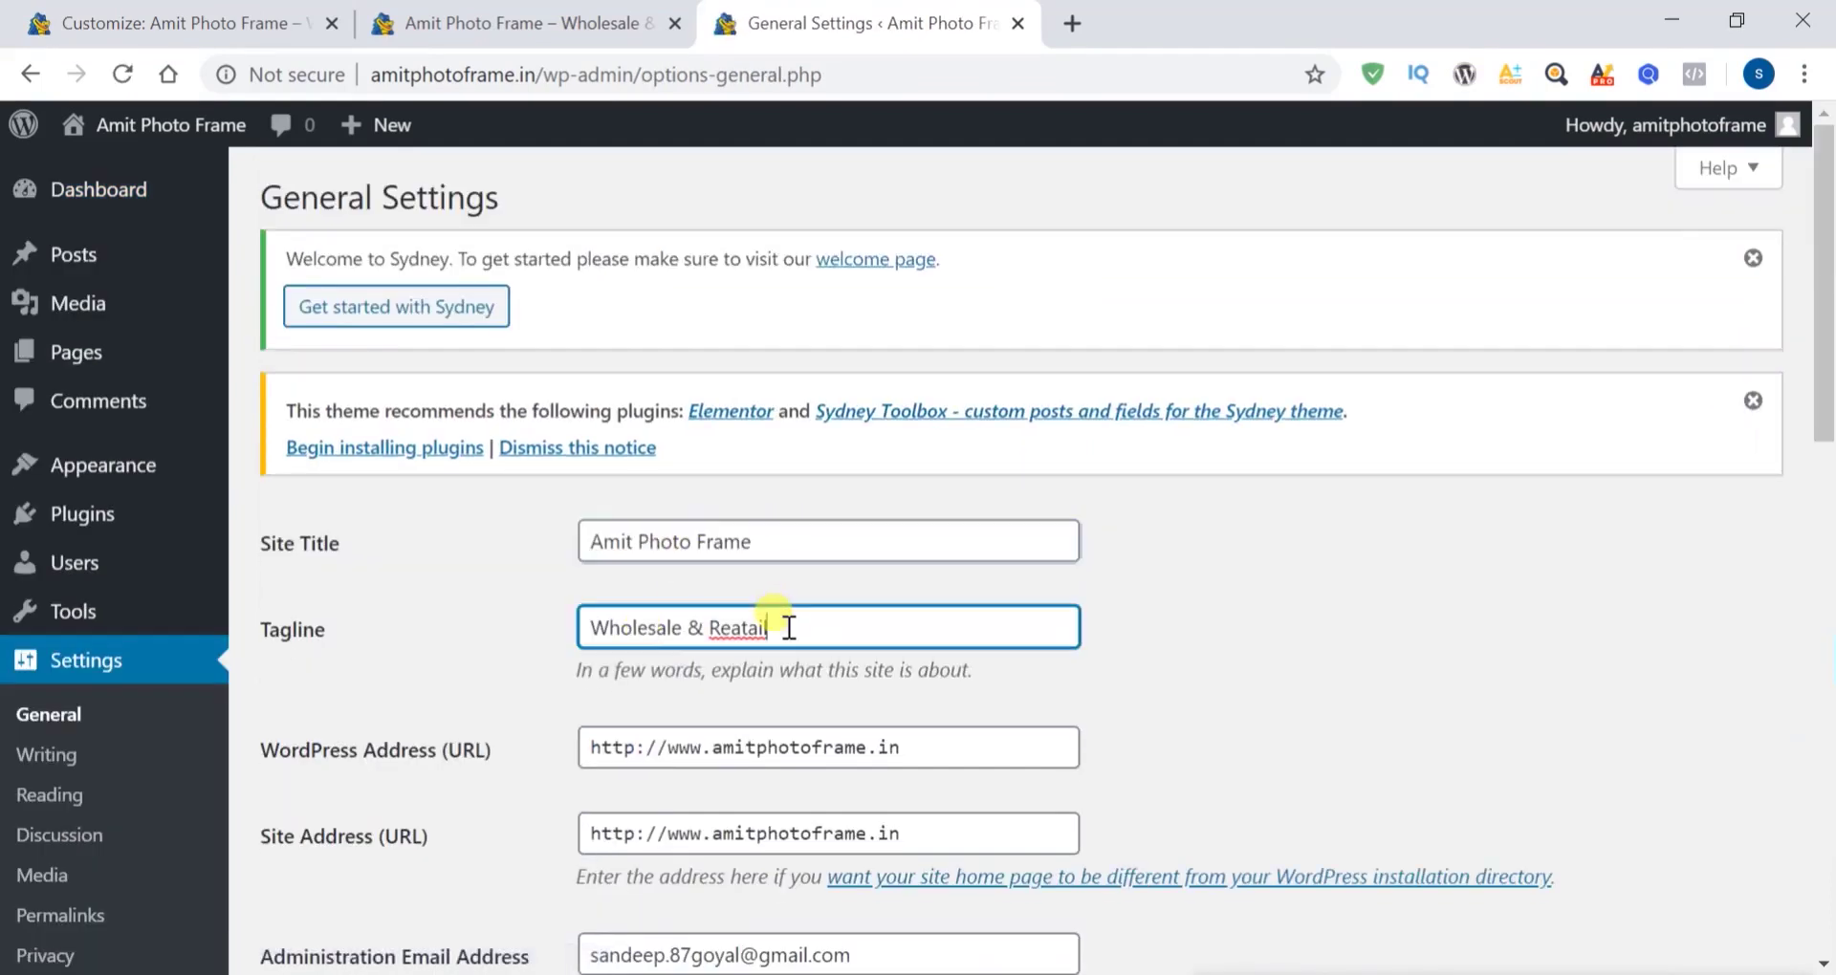
Return to the customizer and change the Site Title to Amit Photo Frame Centre
left_click(210, 21)
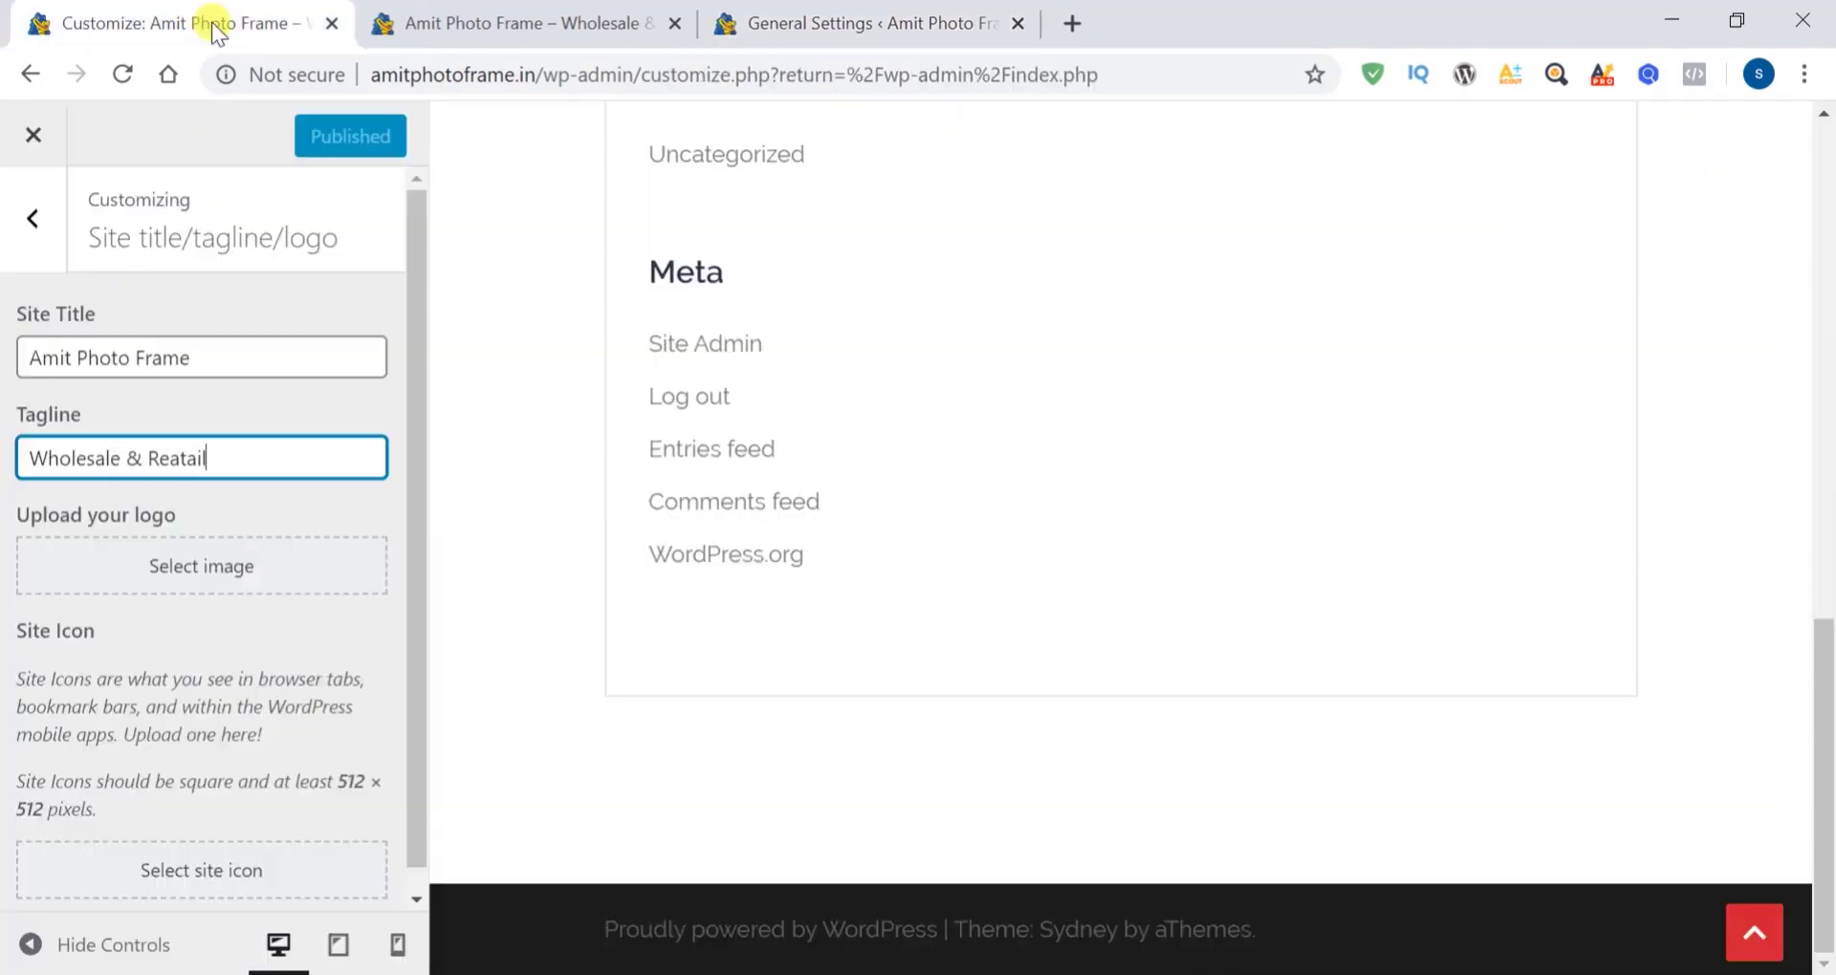
left_click(214, 355)
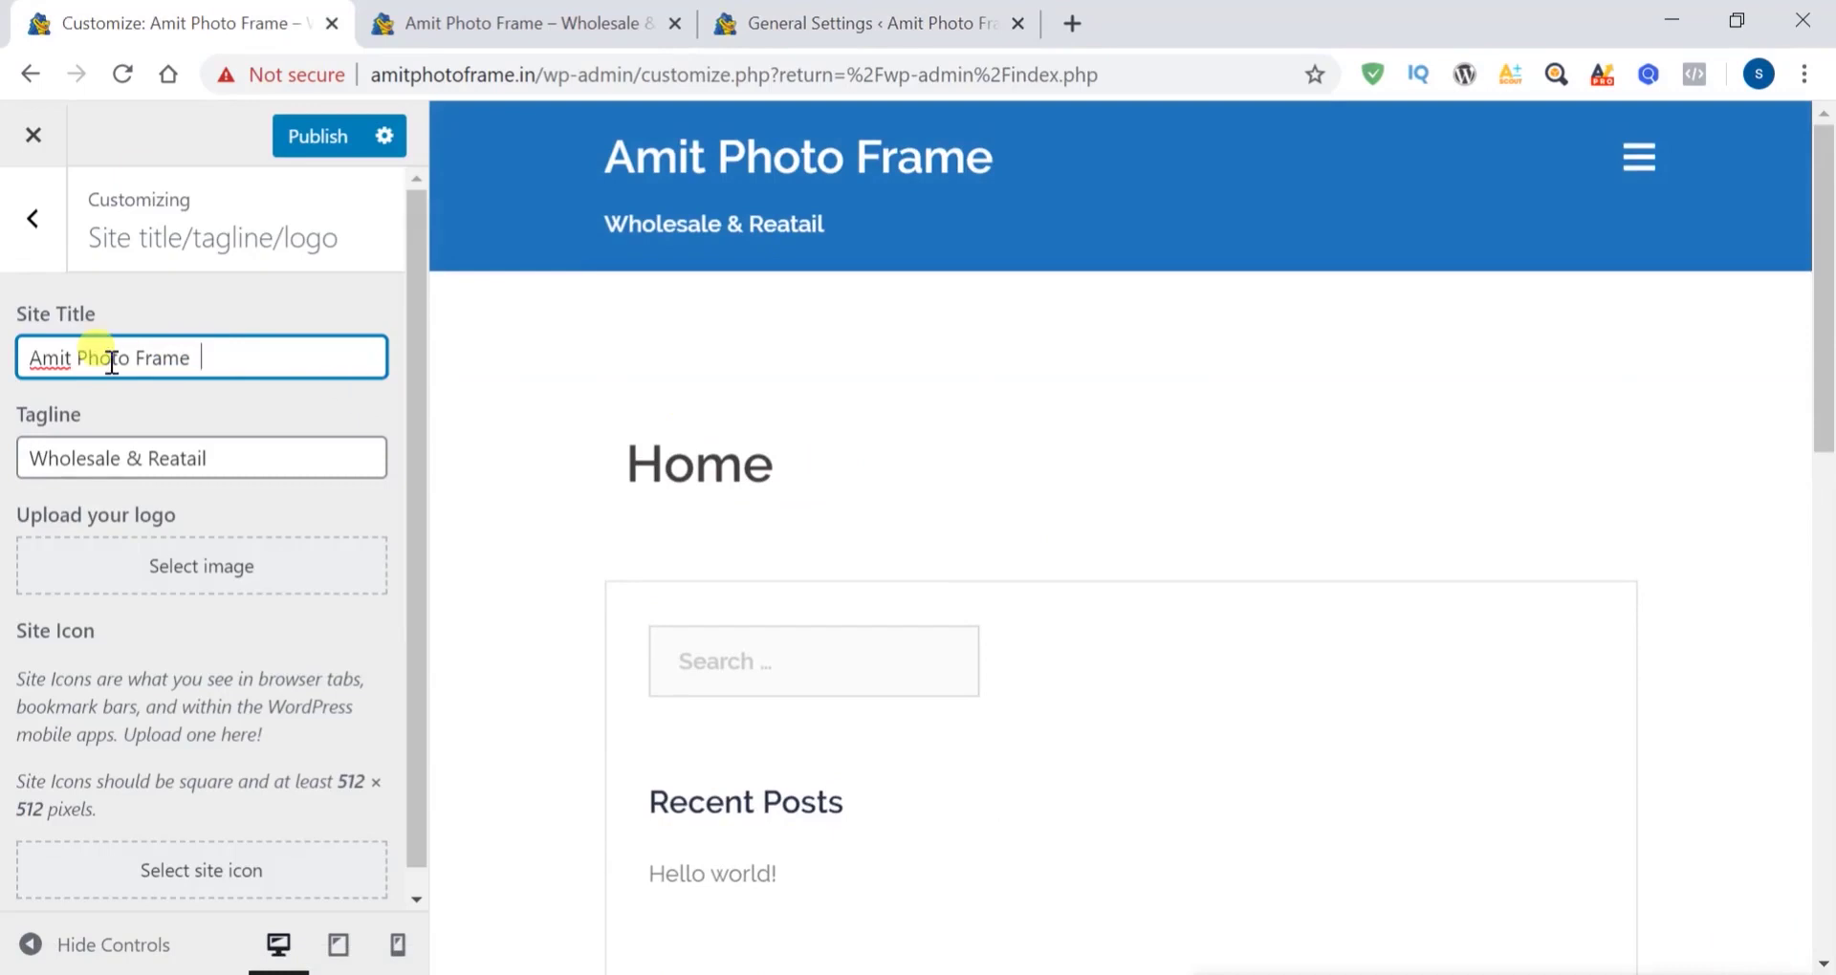
type("Cen")
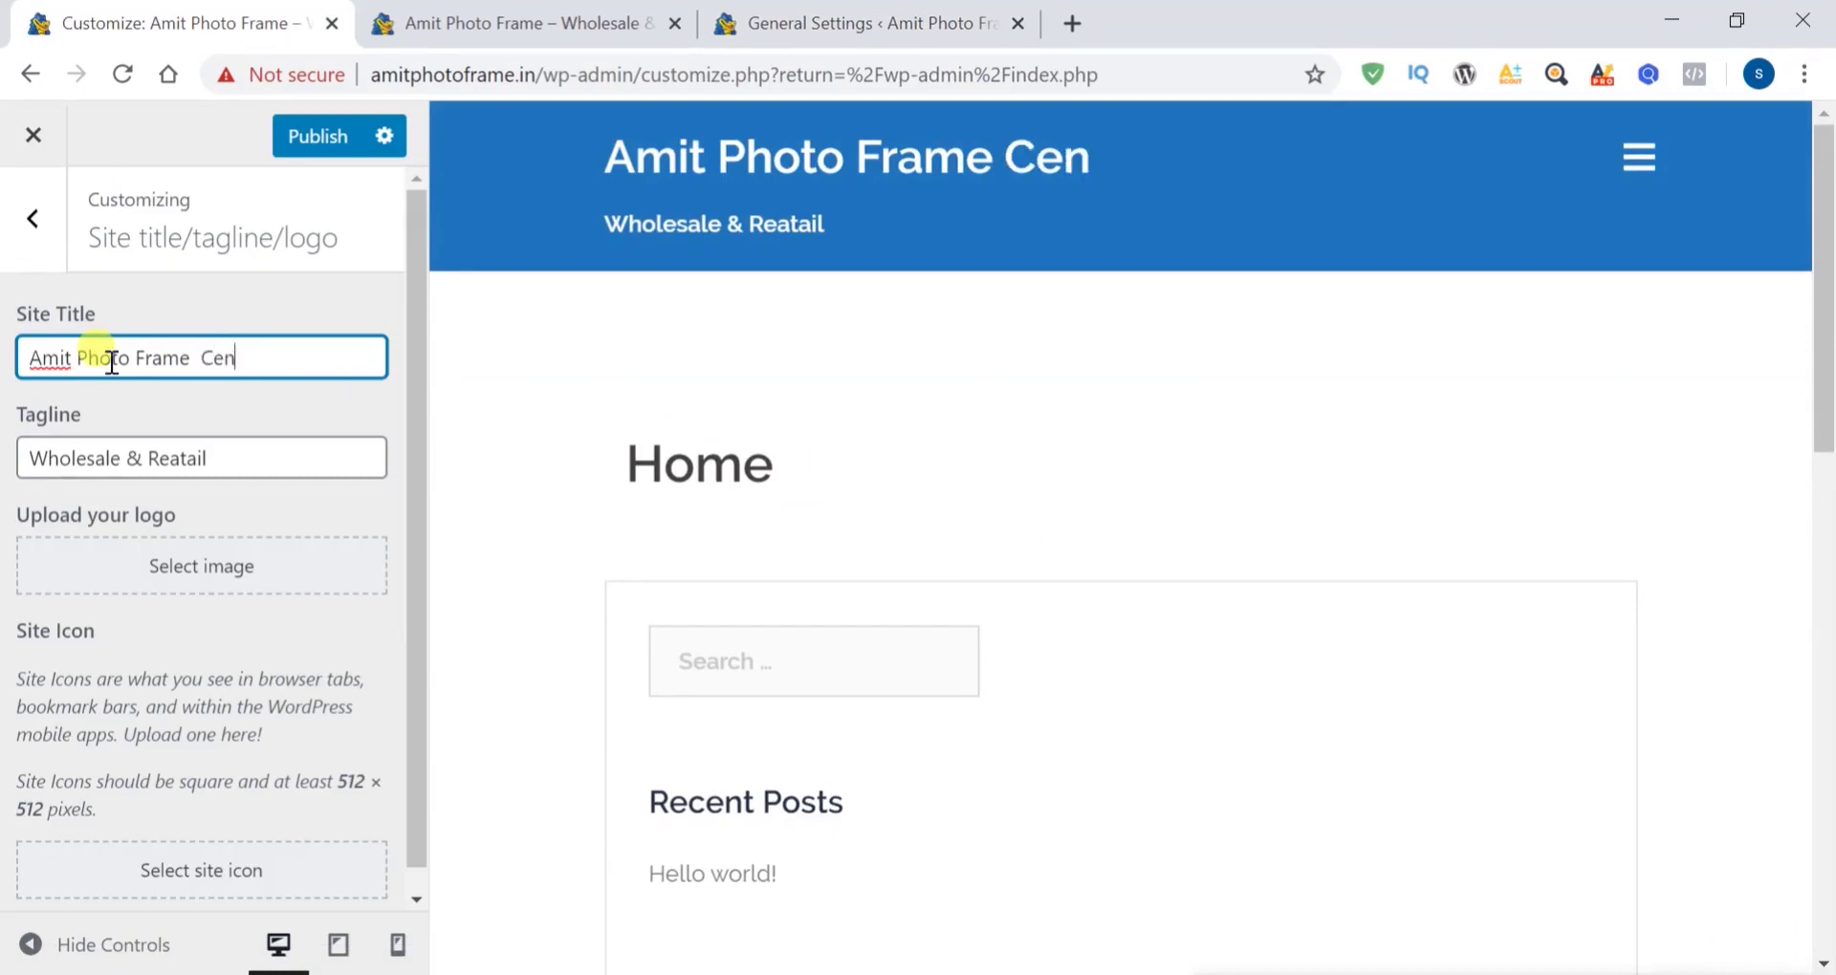
type("tre")
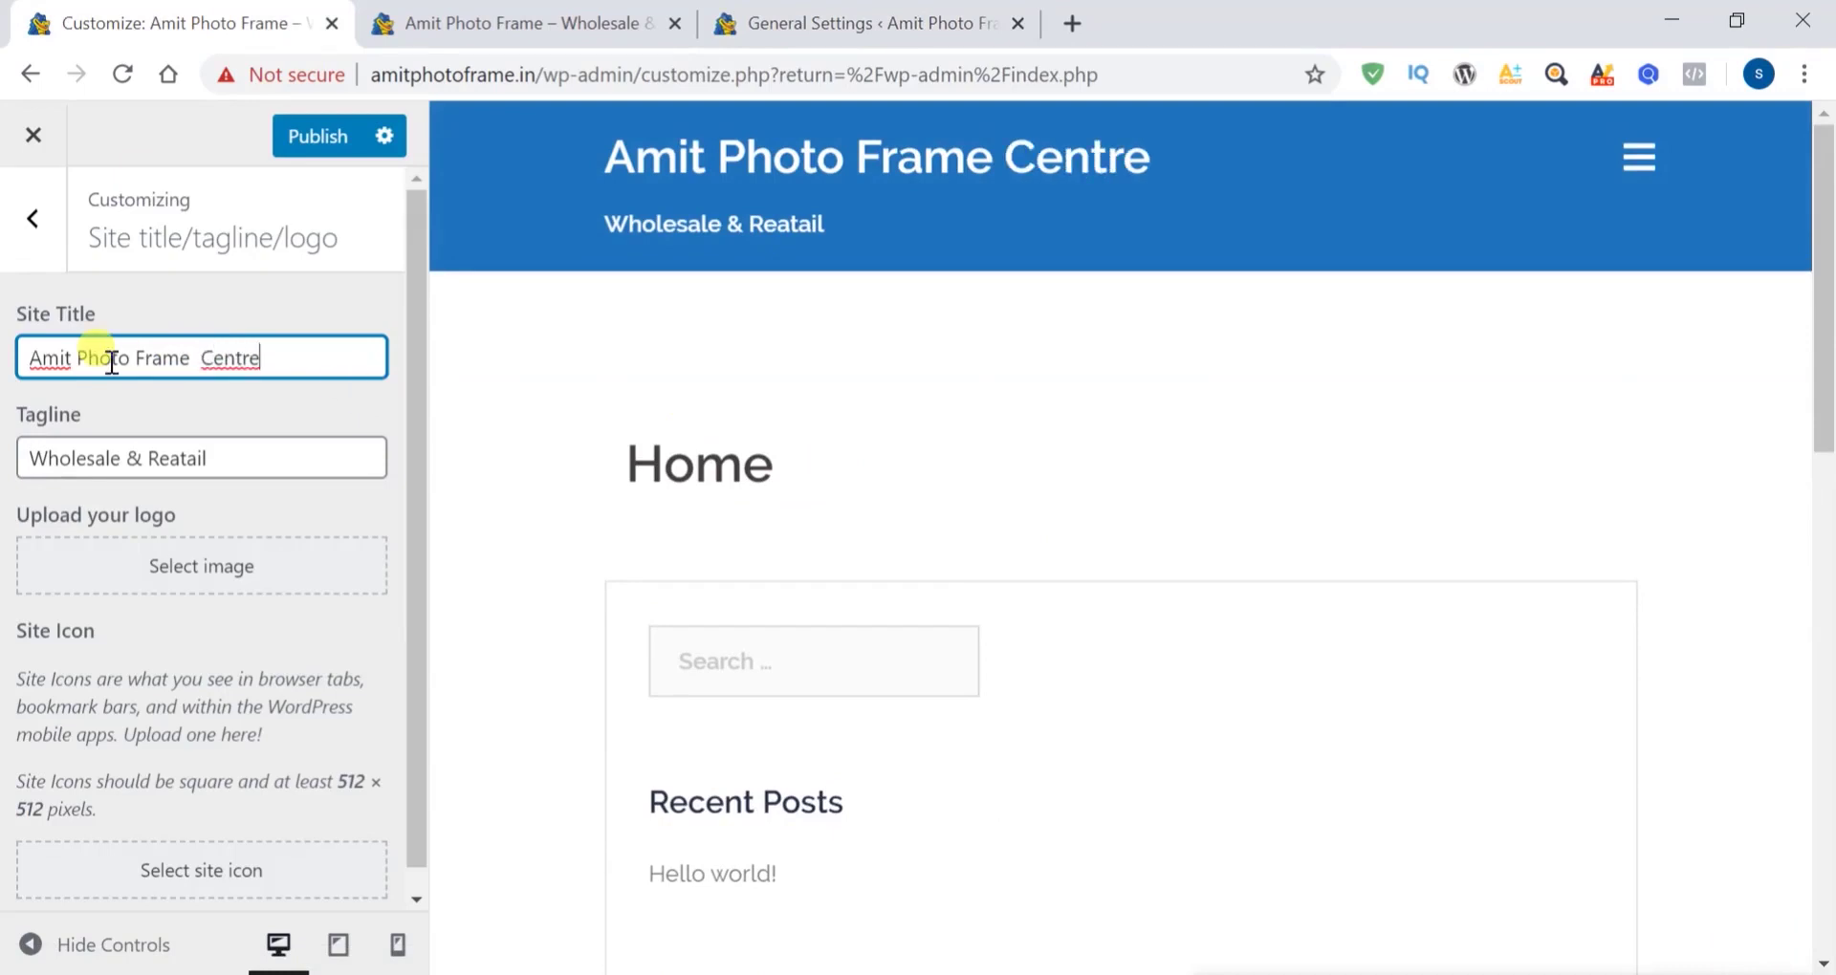
Try adding the text dsfdg to the end of the Tagline and delete it again
left_click(280, 466)
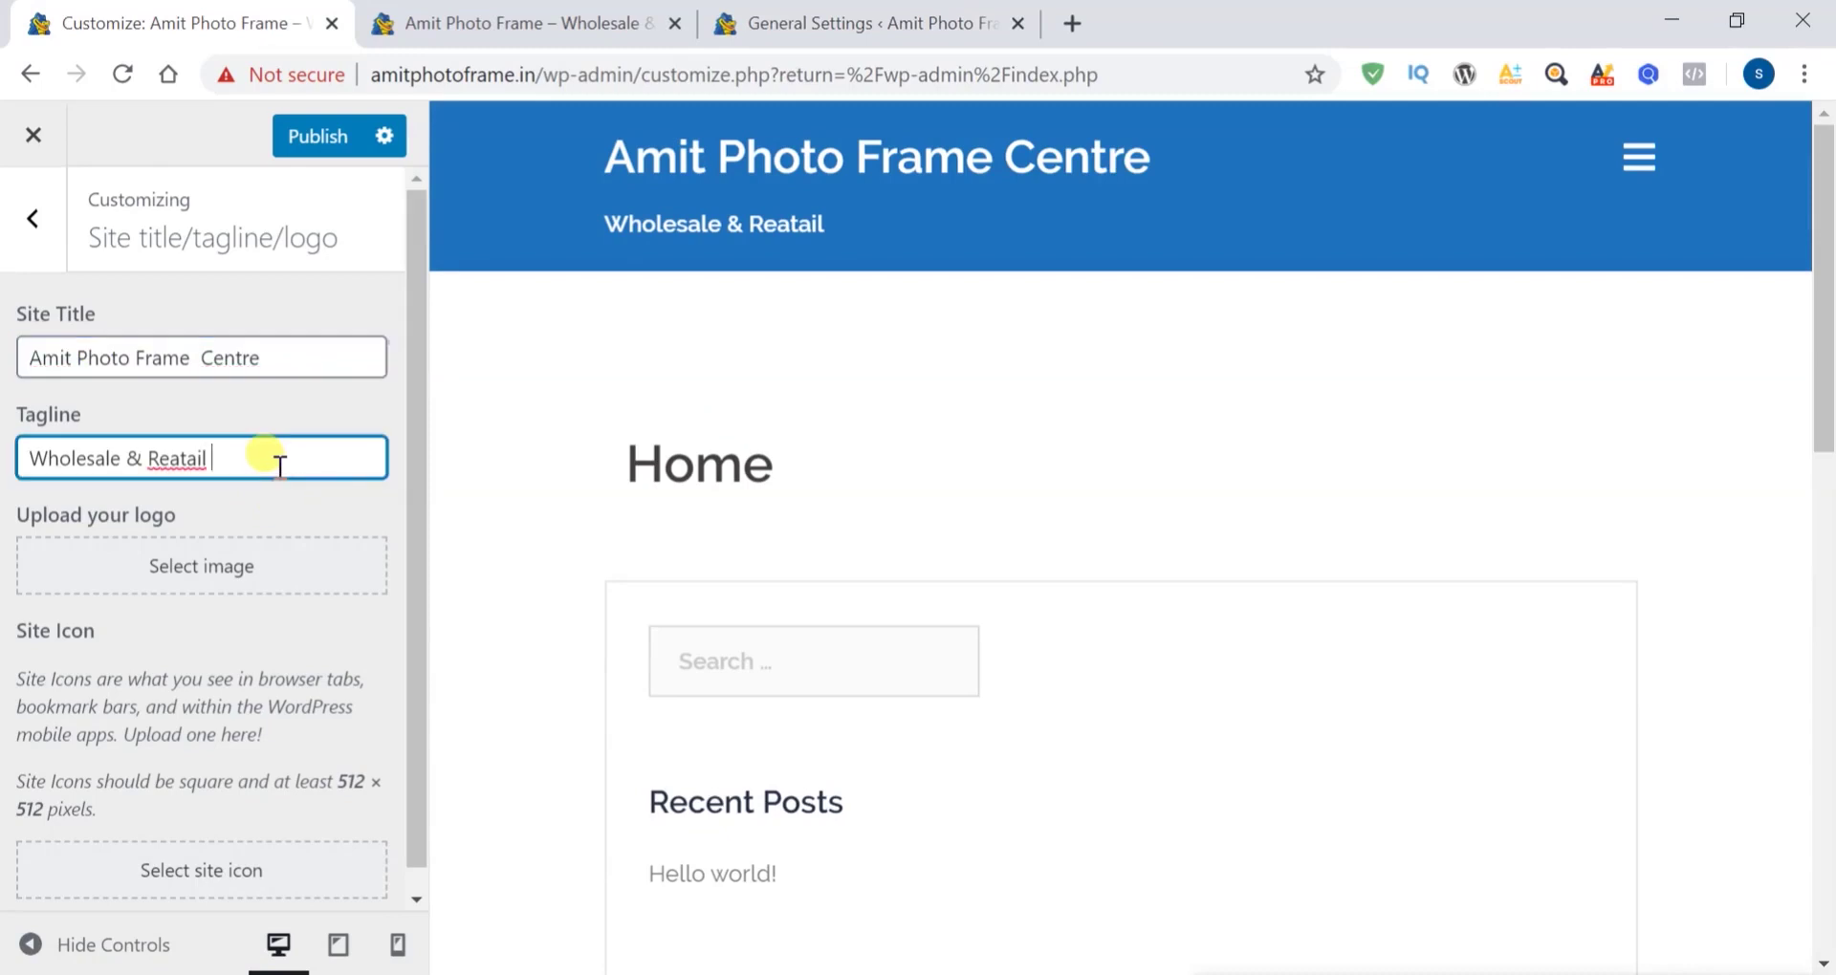
type("dsfdg")
key("BackSpace")
key("BackSpace")
key("BackSpace")
key("BackSpace")
key("BackSpace")
Remove the word Centre from the end of the Site Title
left_click(278, 369)
key("BackSpace")
key("BackSpace")
key("BackSpace")
key("BackSpace")
key("BackSpace")
key("BackSpace")
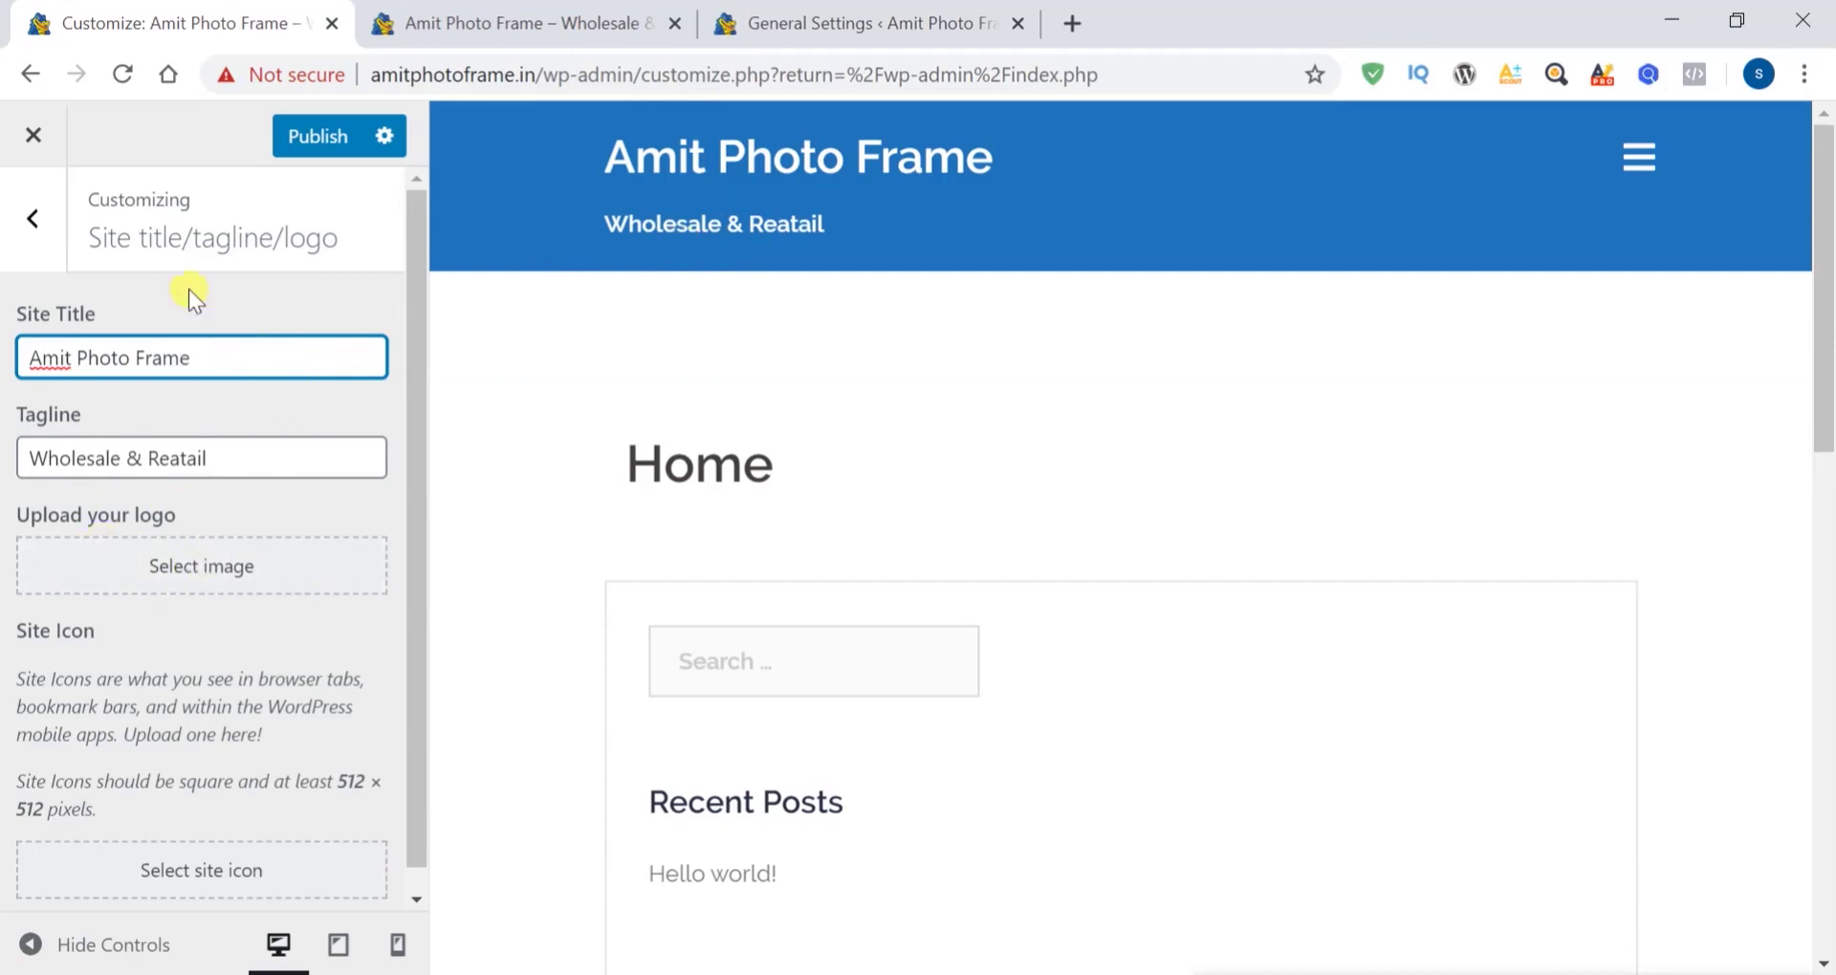
Upload the images 2310587, 2325525, 2669790 and 2684468 from the Desktop folder through the logo's image selector
left_click(231, 577)
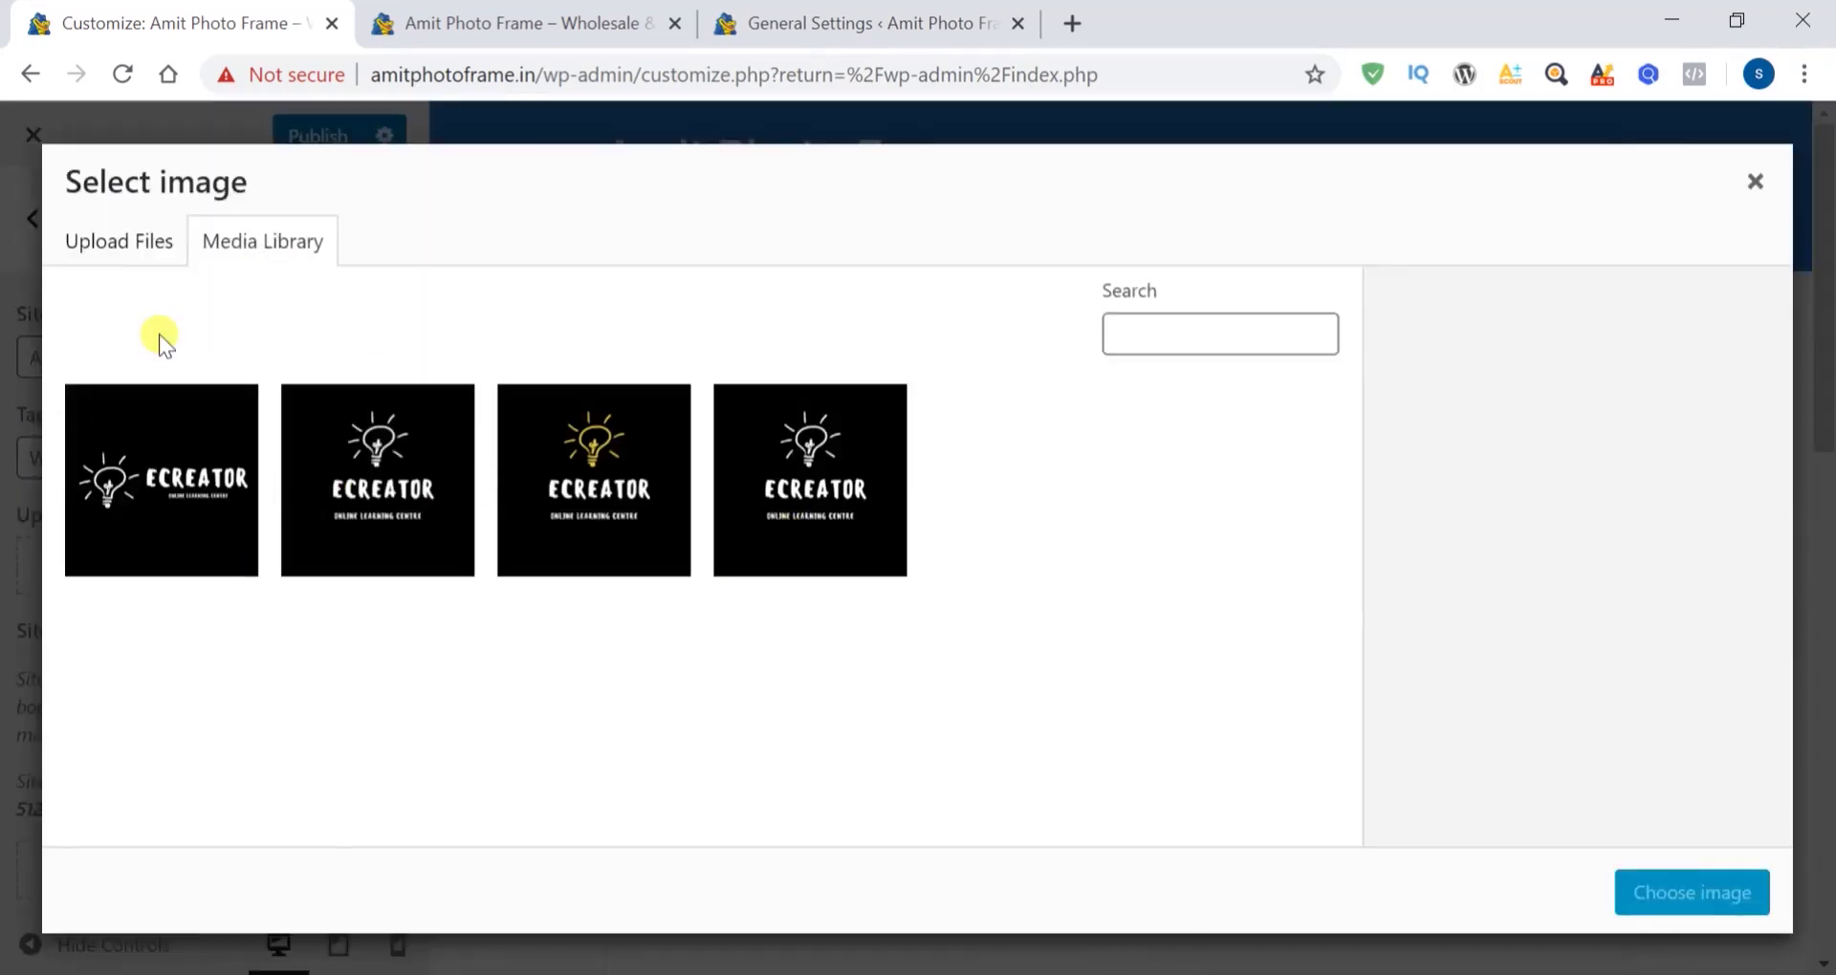
left_click(138, 250)
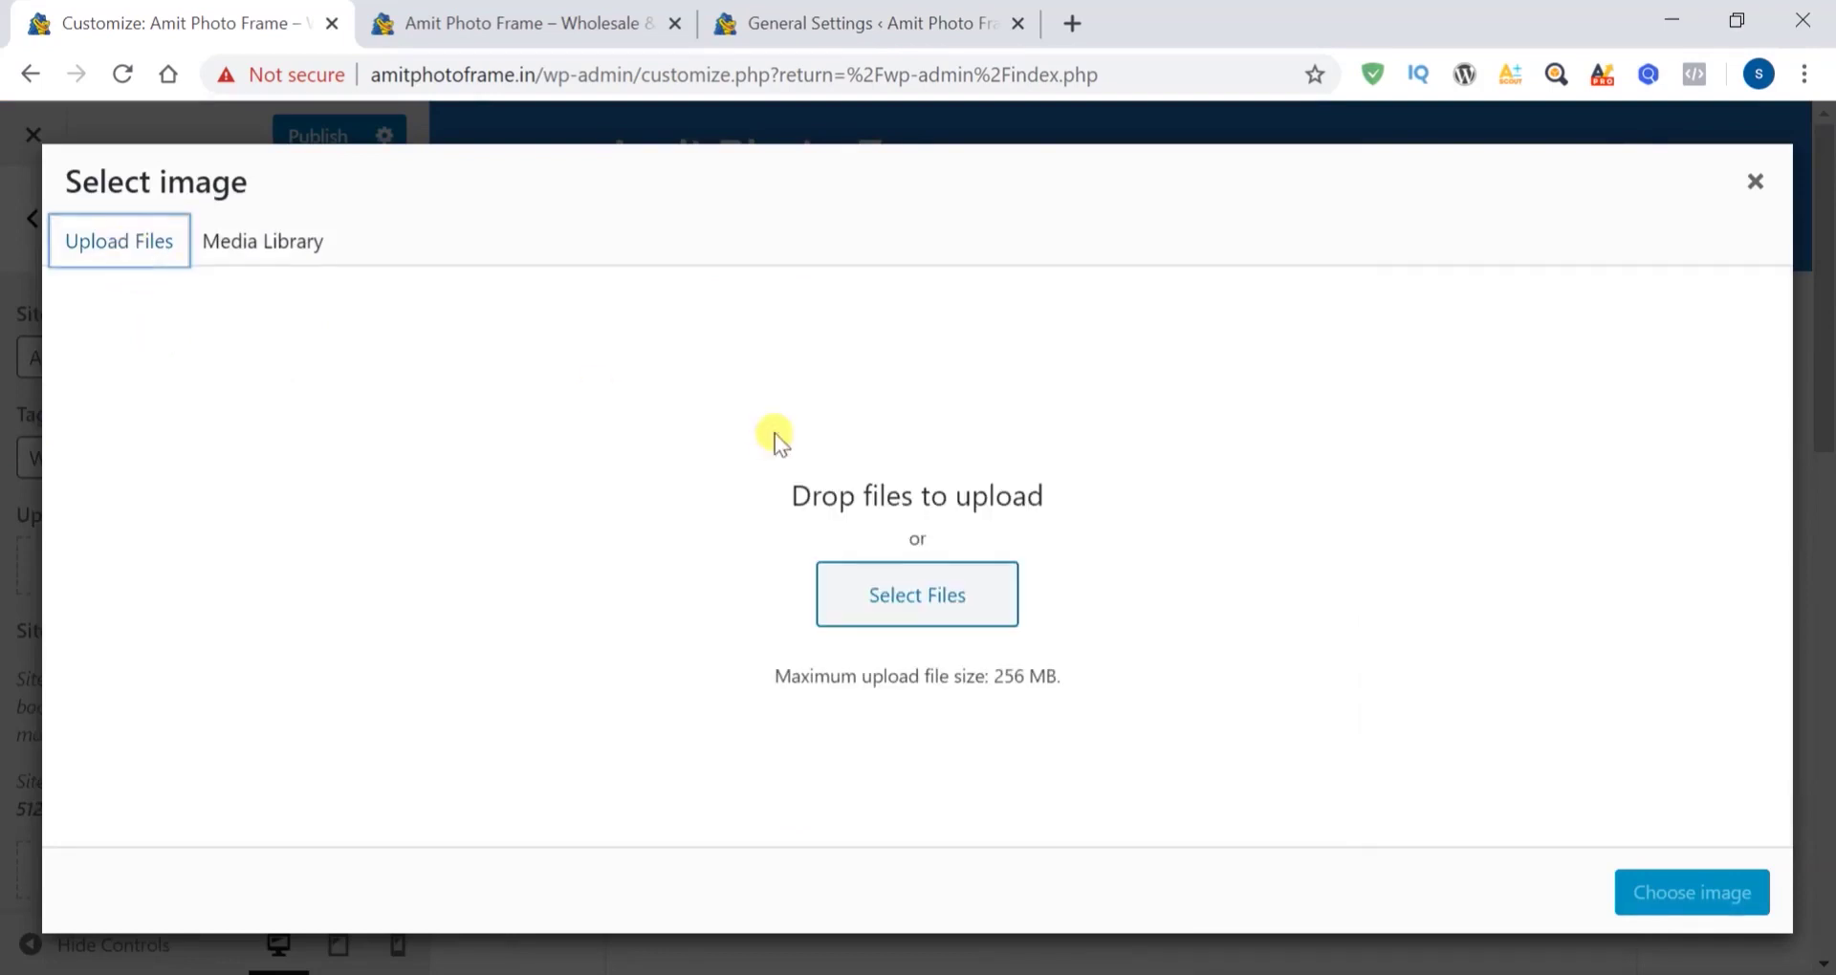
left_click(935, 597)
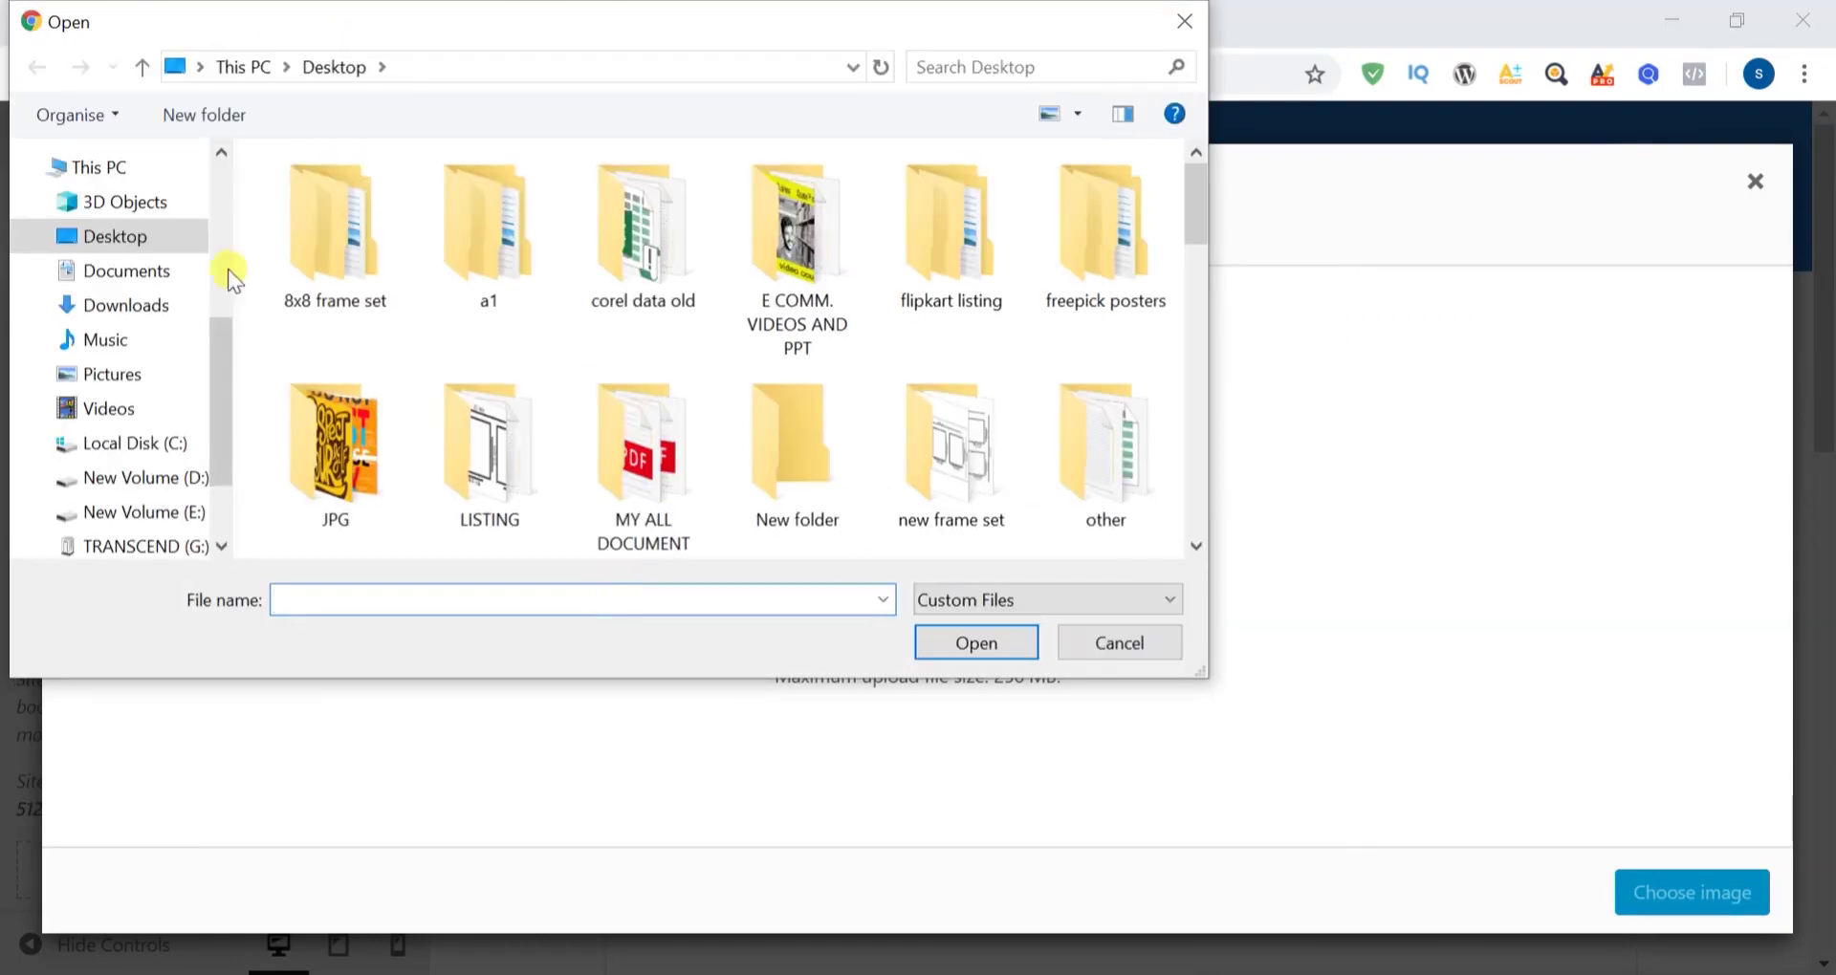
left_click(124, 238)
left_click_drag(1192, 231, 1196, 442)
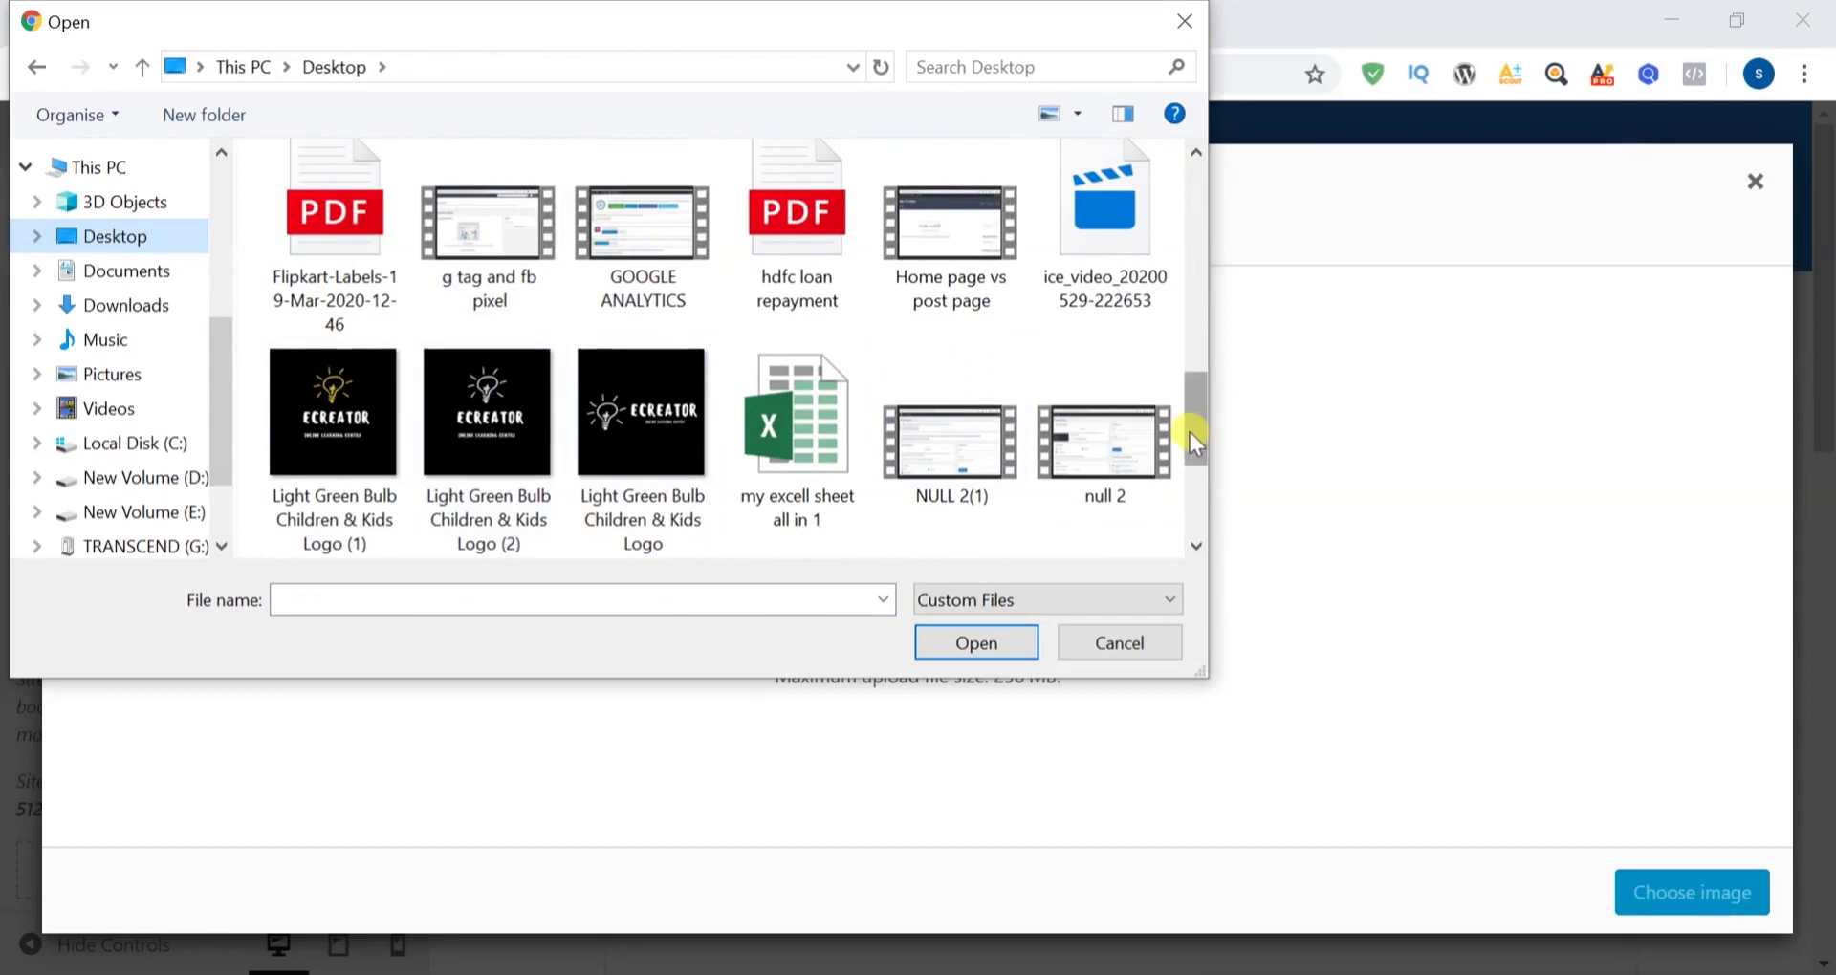
left_click_drag(1190, 431, 1197, 283)
left_click(978, 329)
left_click(761, 329, "ctrl")
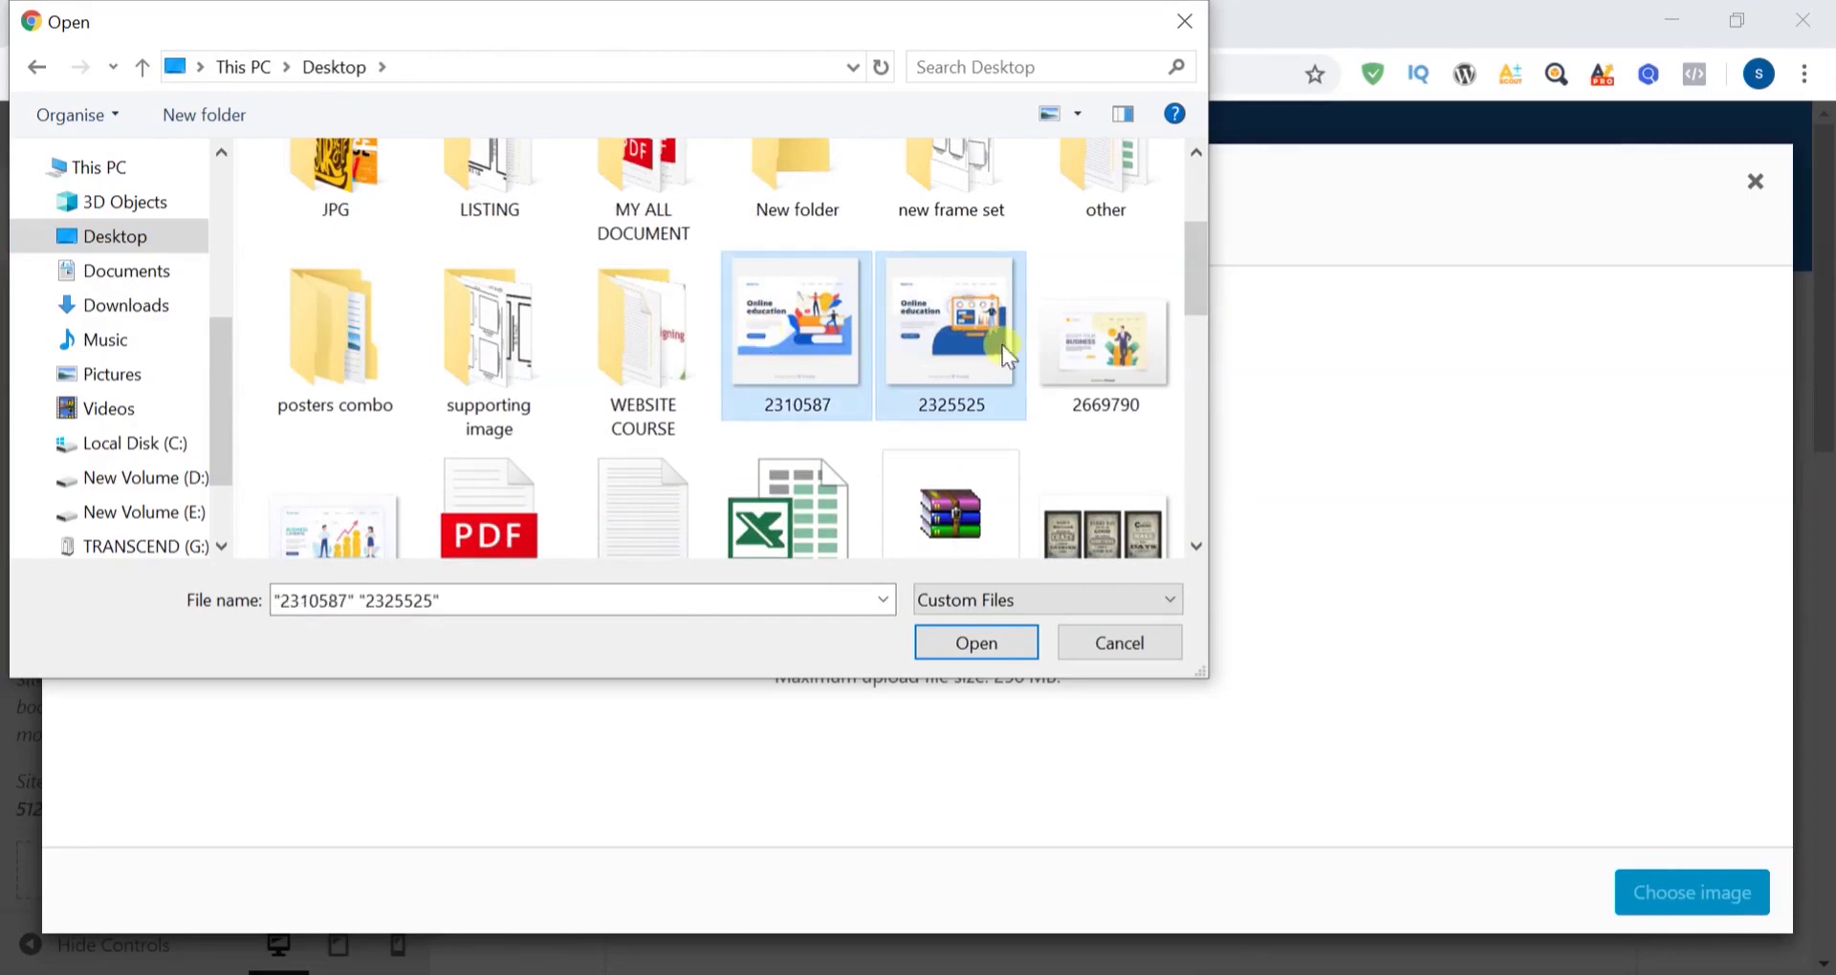
left_click(1060, 347, "ctrl")
left_click(330, 511, "ctrl")
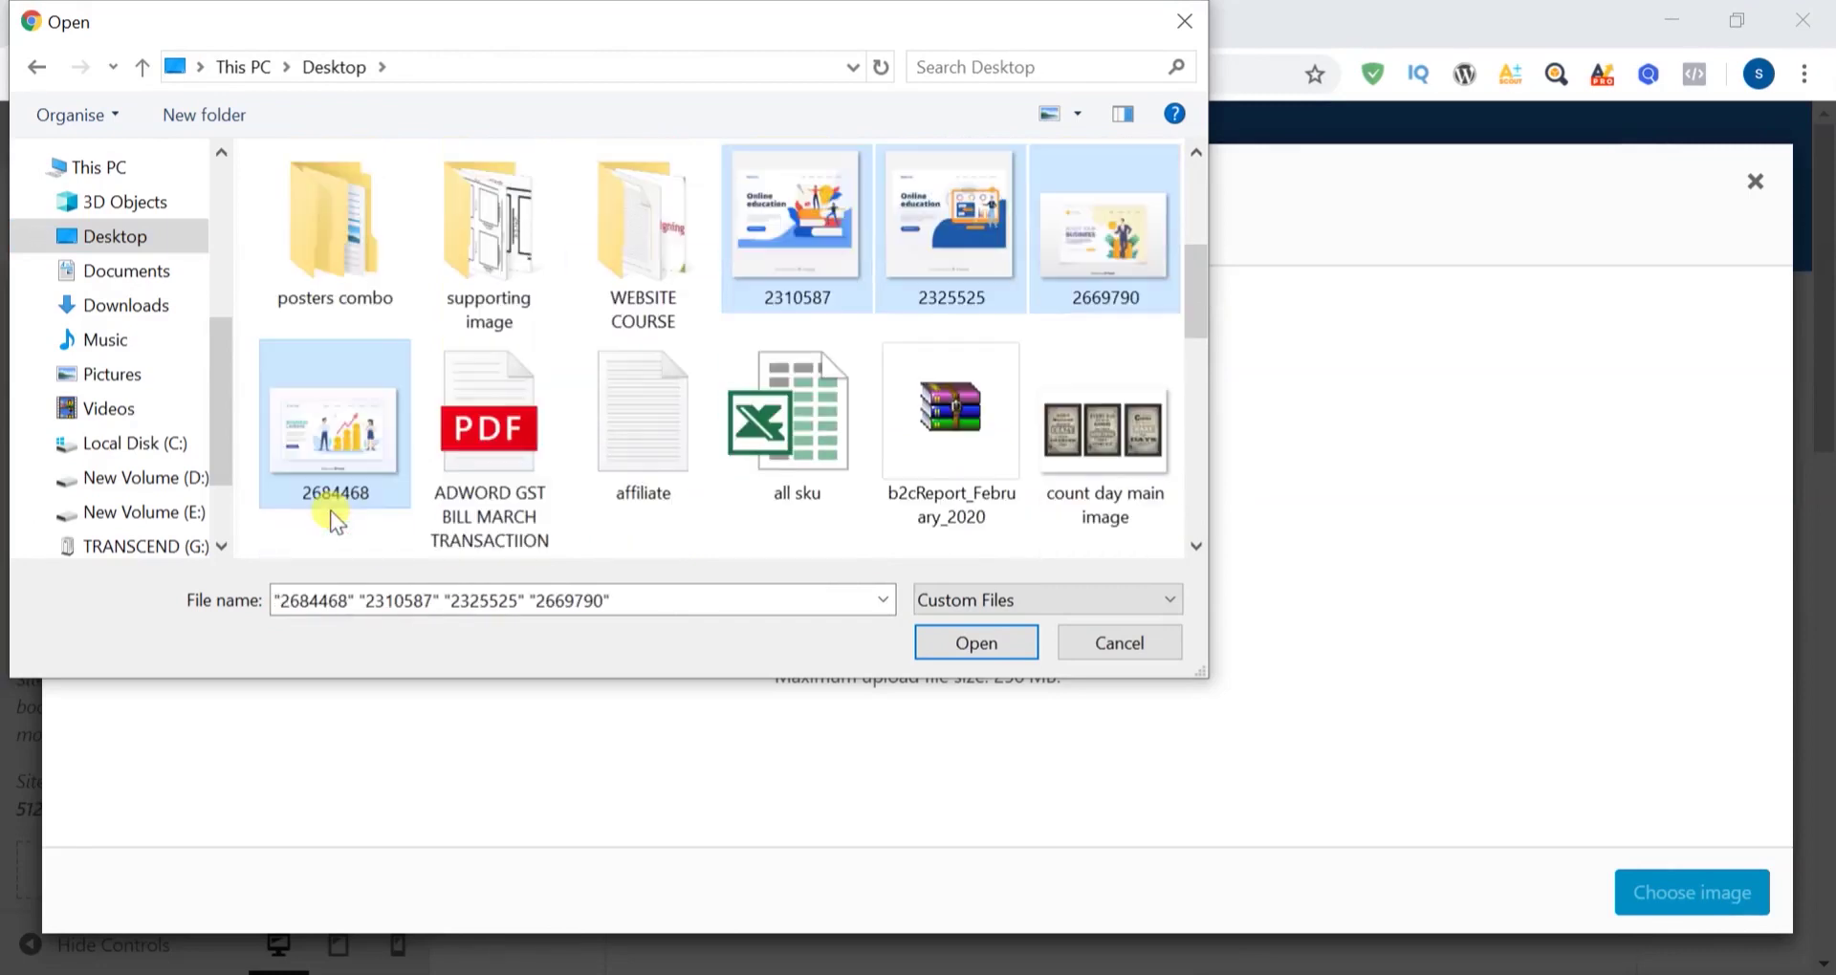
left_click(973, 645)
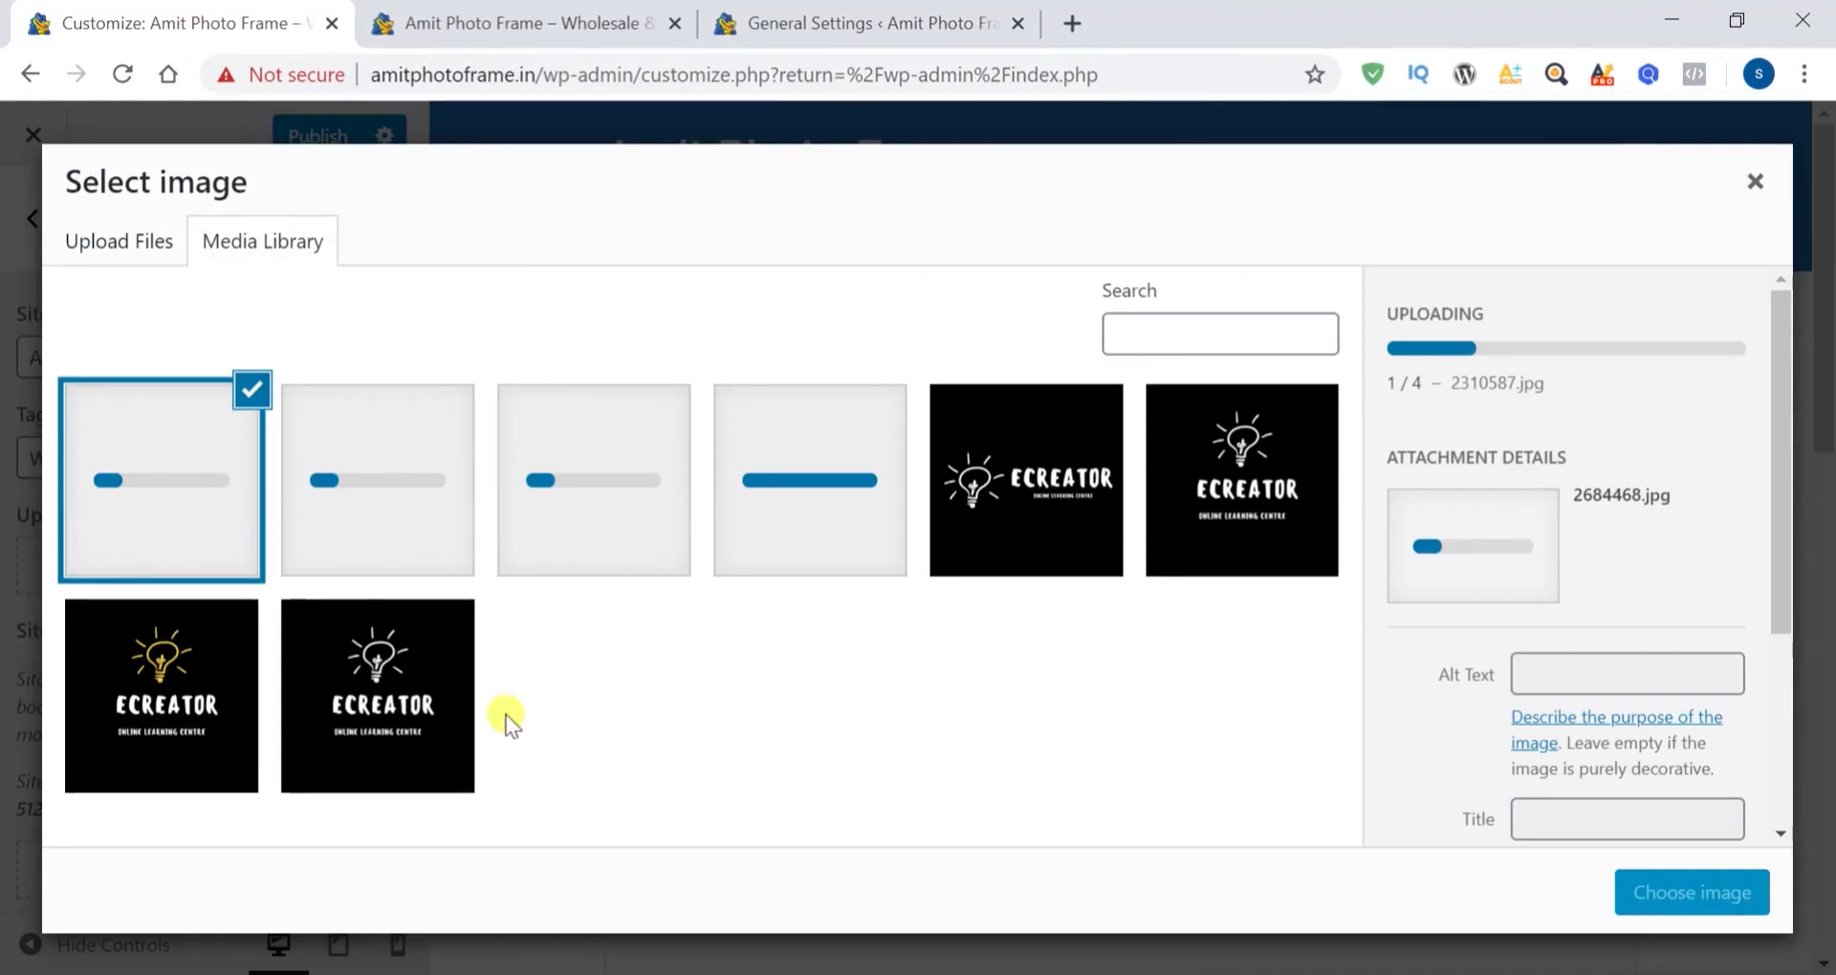
Set Light-Green-Bulb-Children-Kids-Logo-2.png from the media library as the site logo and check it in the page preview
left_click(395, 687)
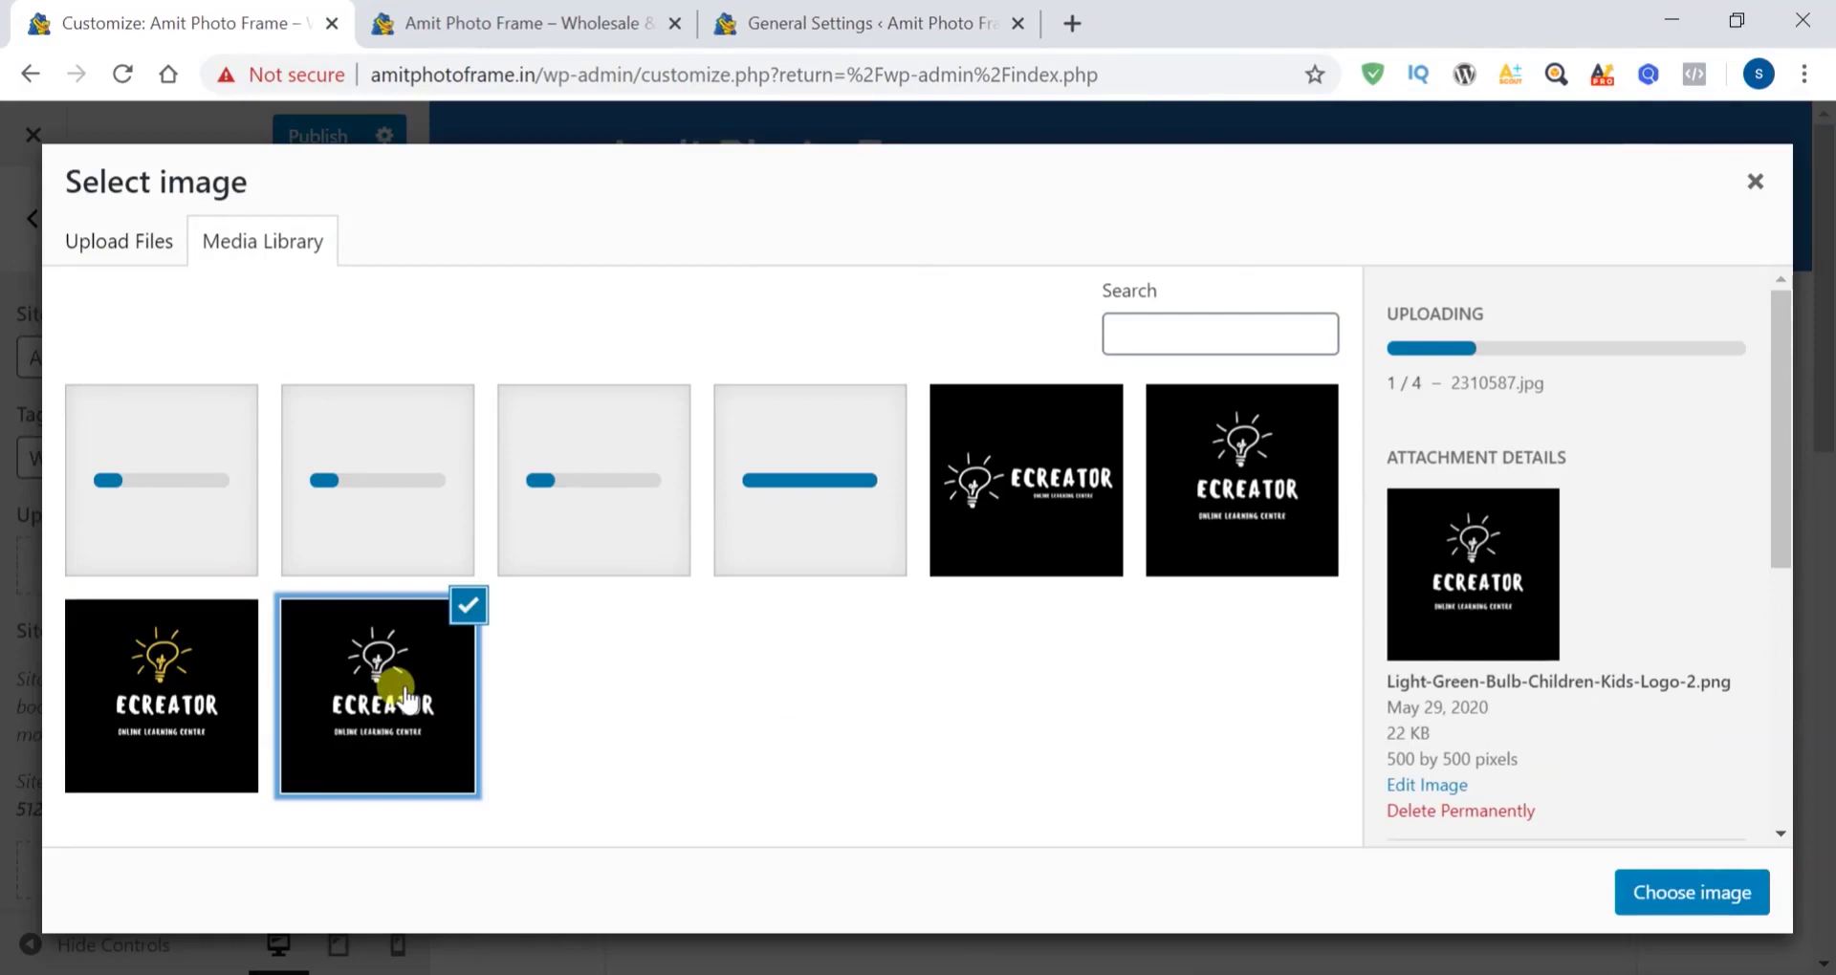
left_click(1693, 893)
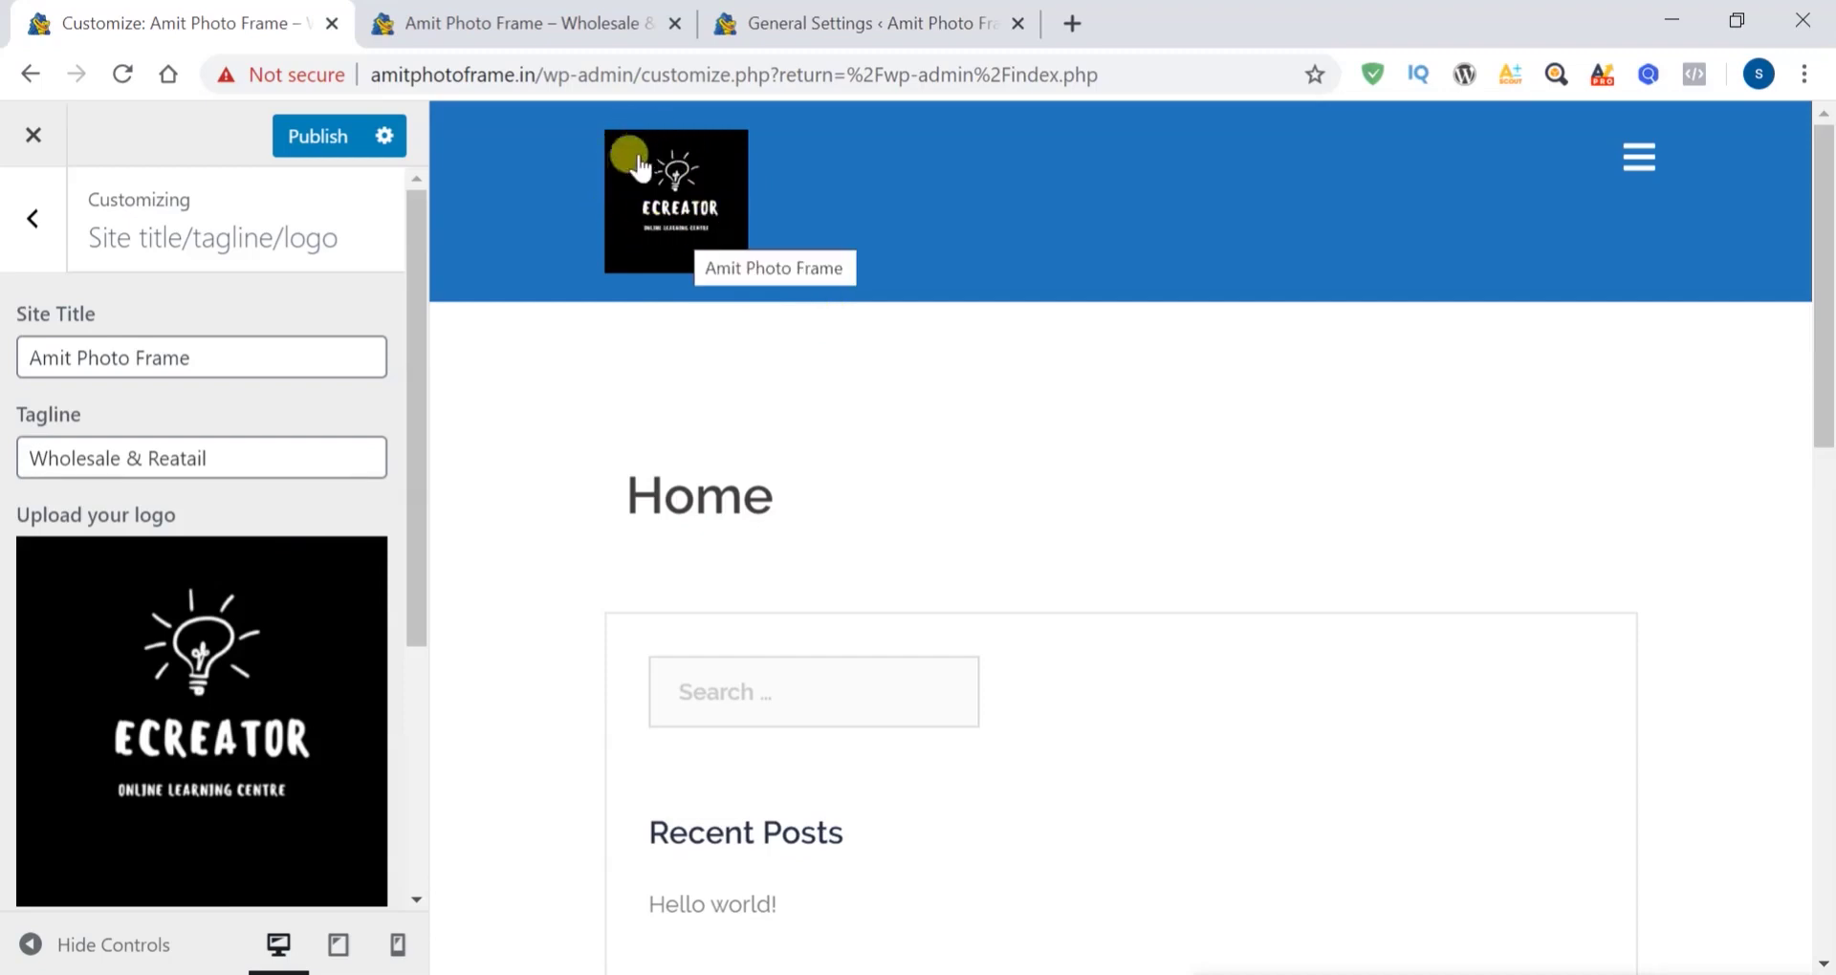
left_click(713, 228)
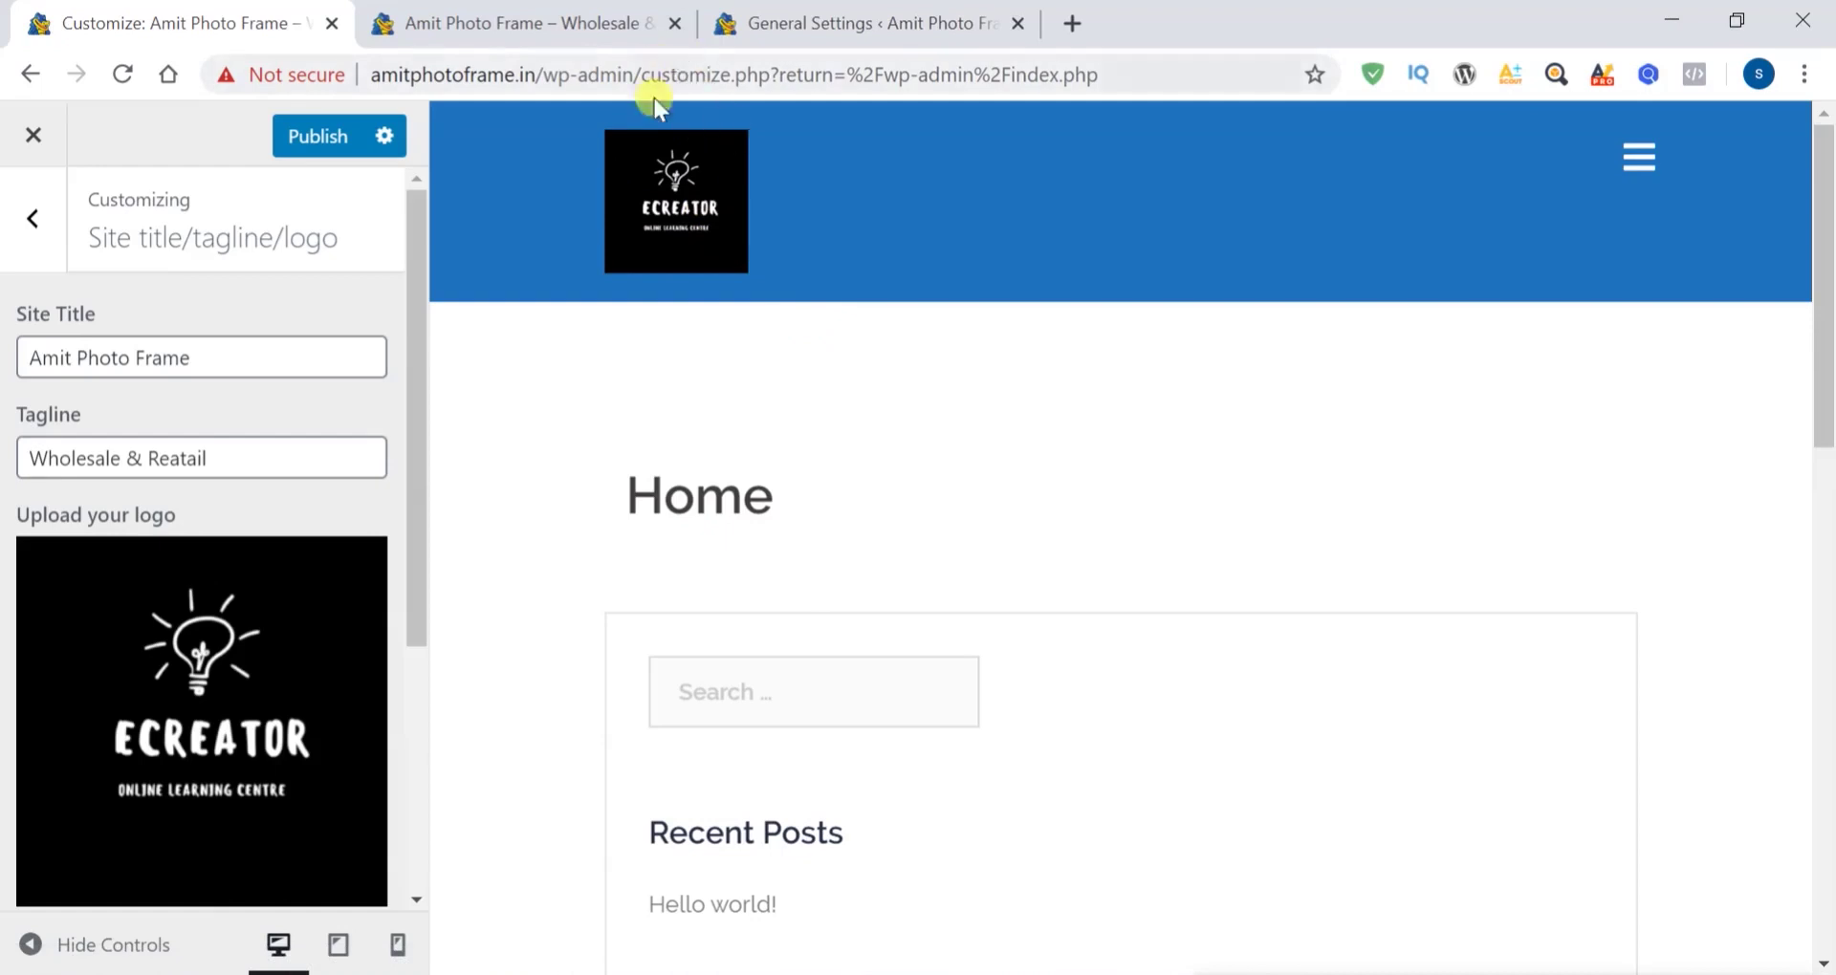
scroll(715, 387, "down", 4)
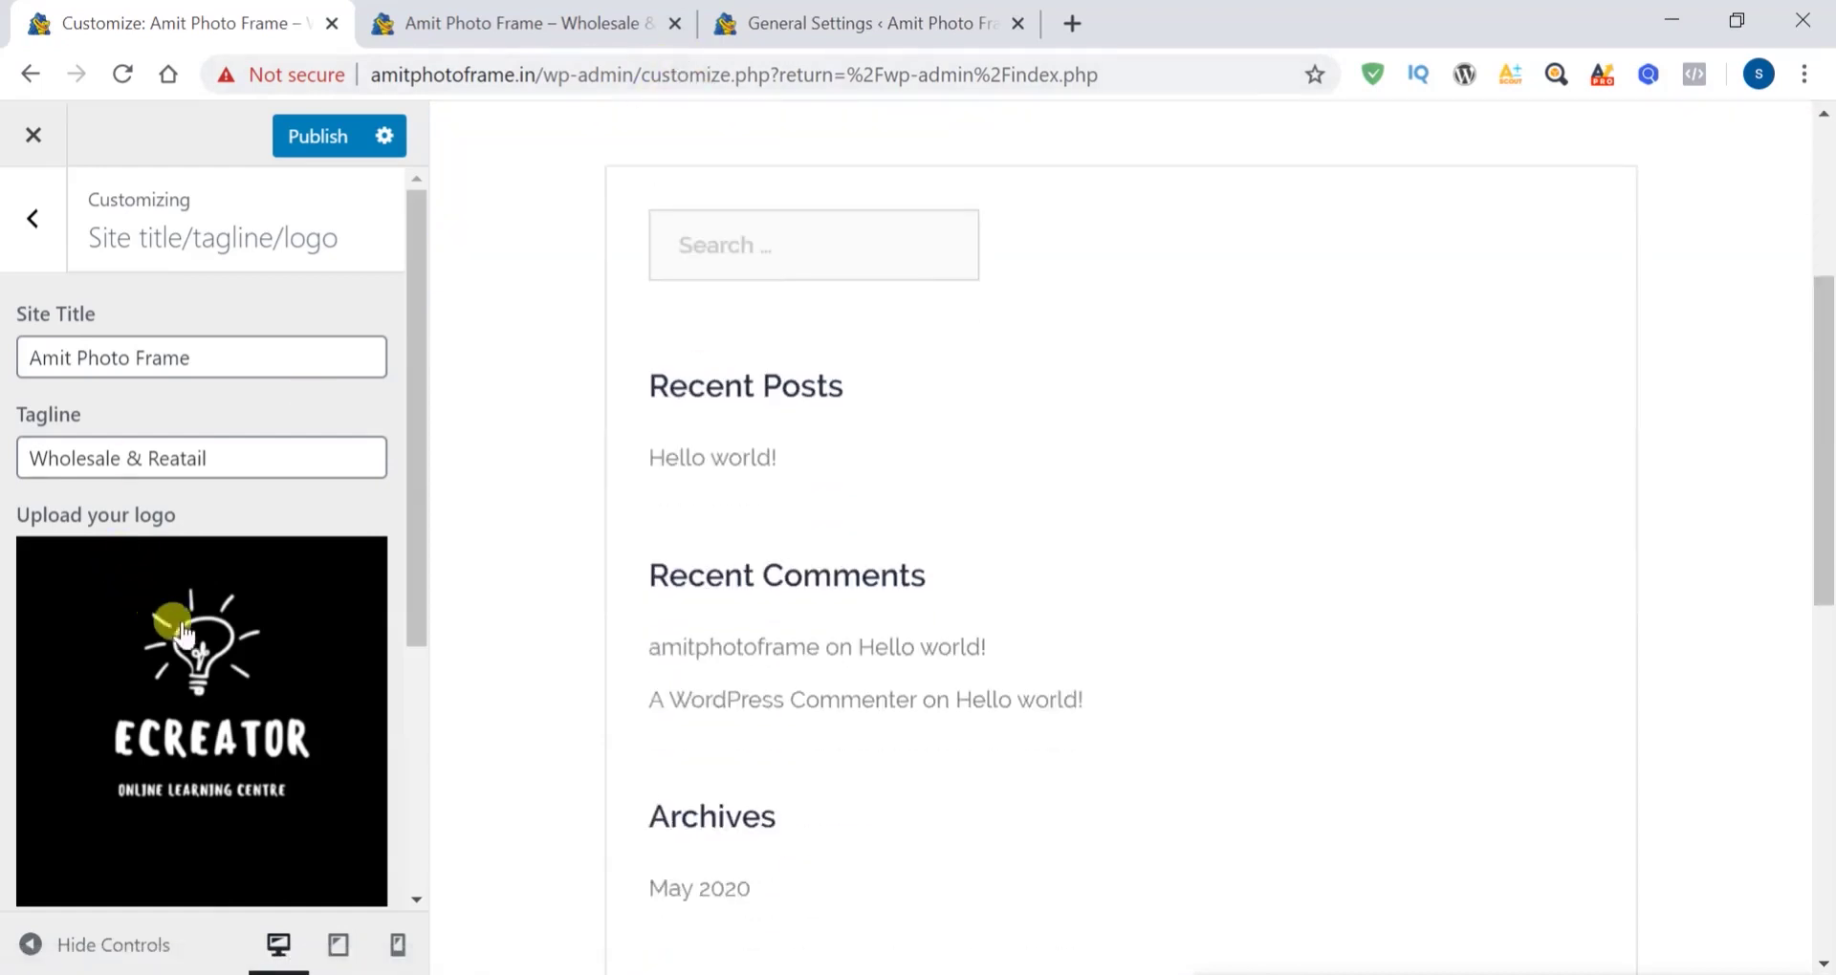
scroll(456, 536, "up", 5)
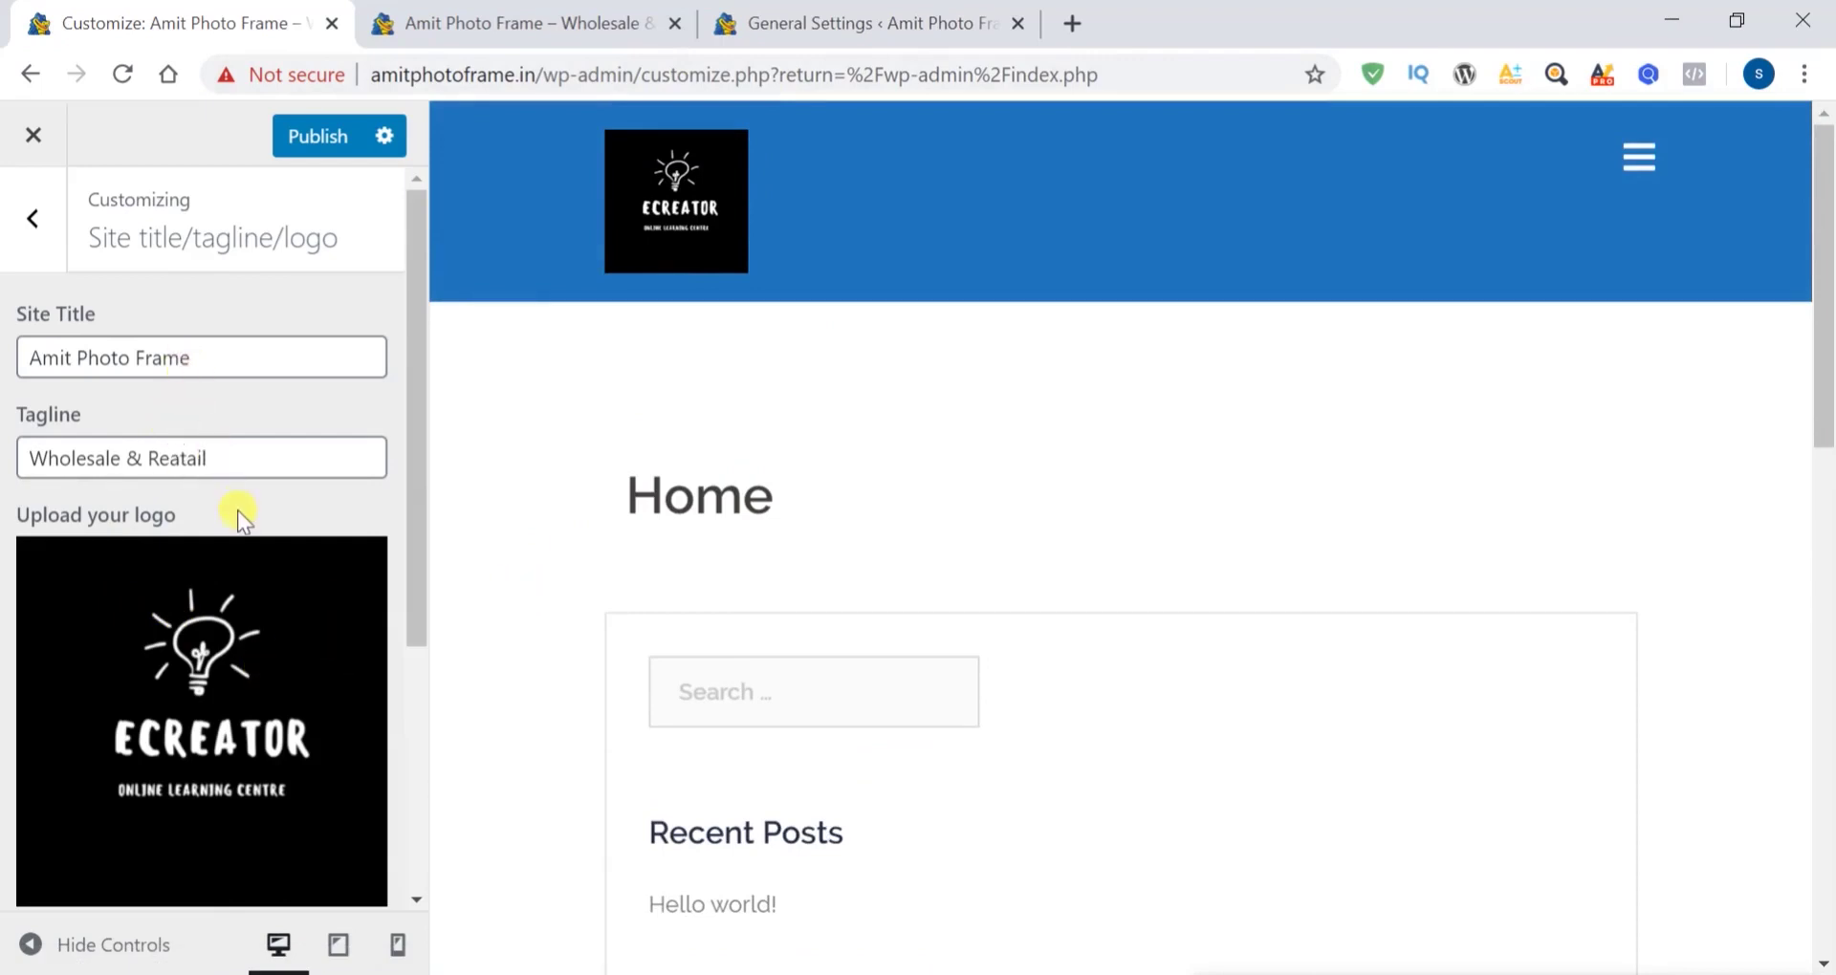
scroll(237, 508, "down", 4)
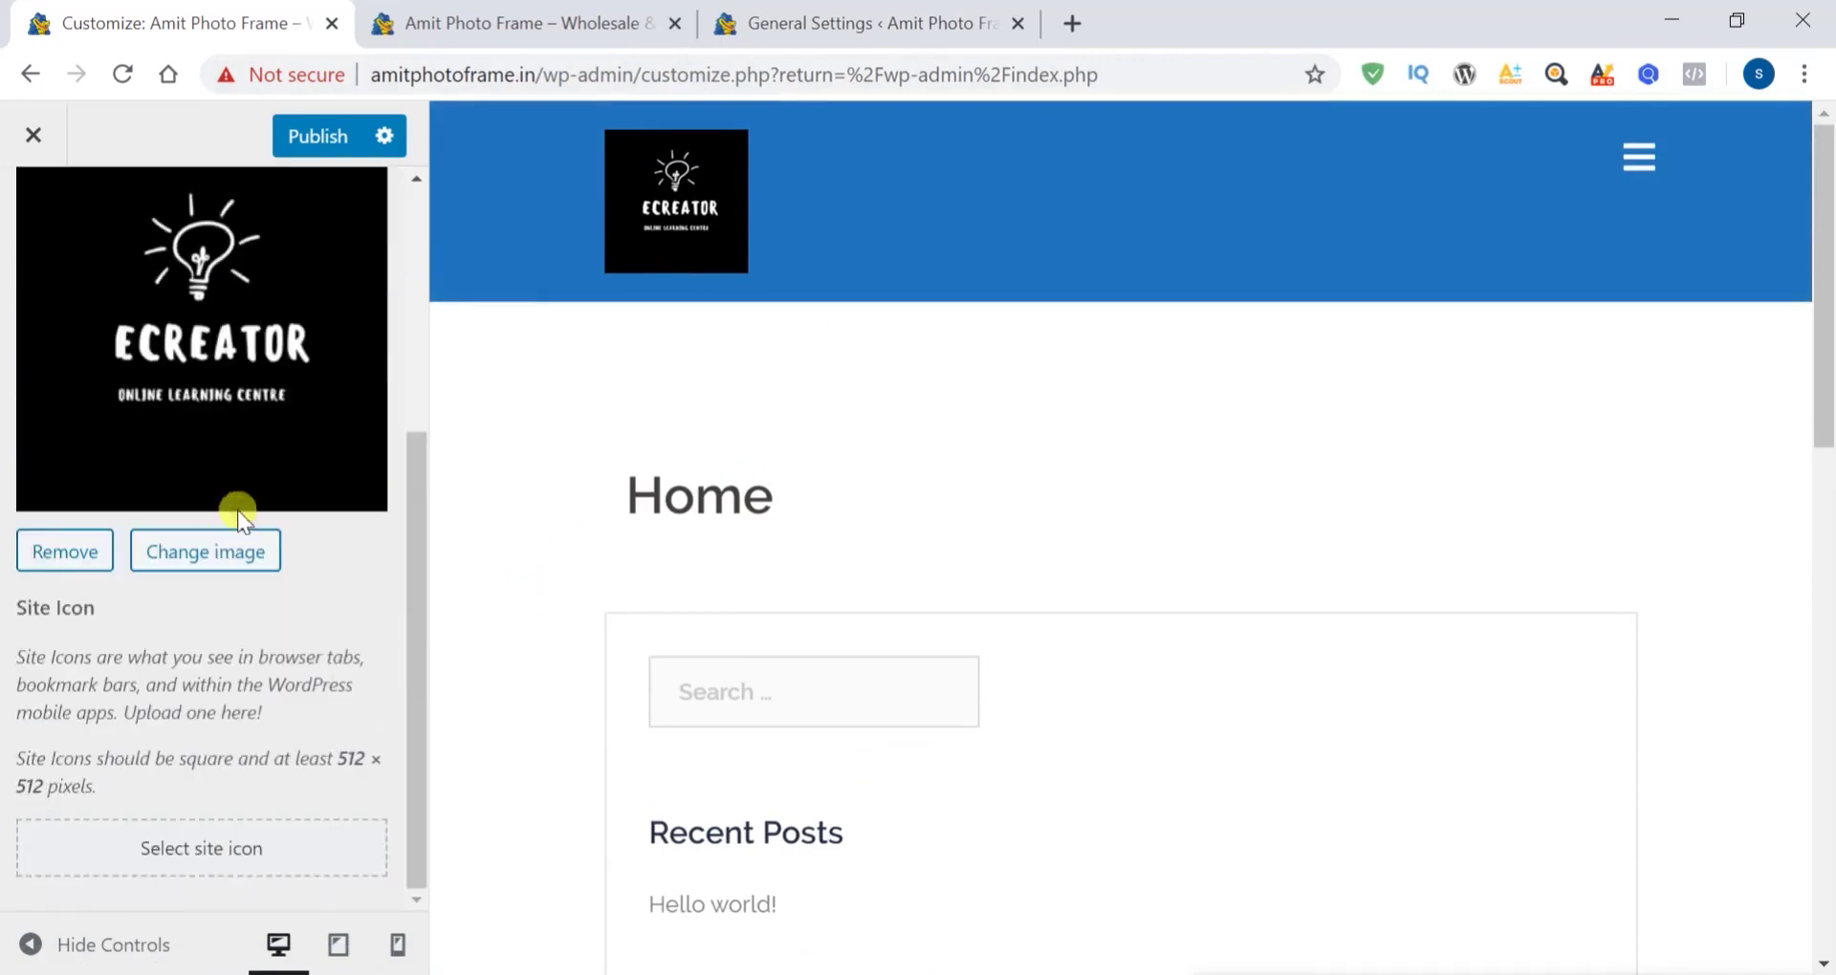
Remove the site logo and choose Light-Green-Bulb-Children-Kids-Logo-2.png for it again
left_click(59, 558)
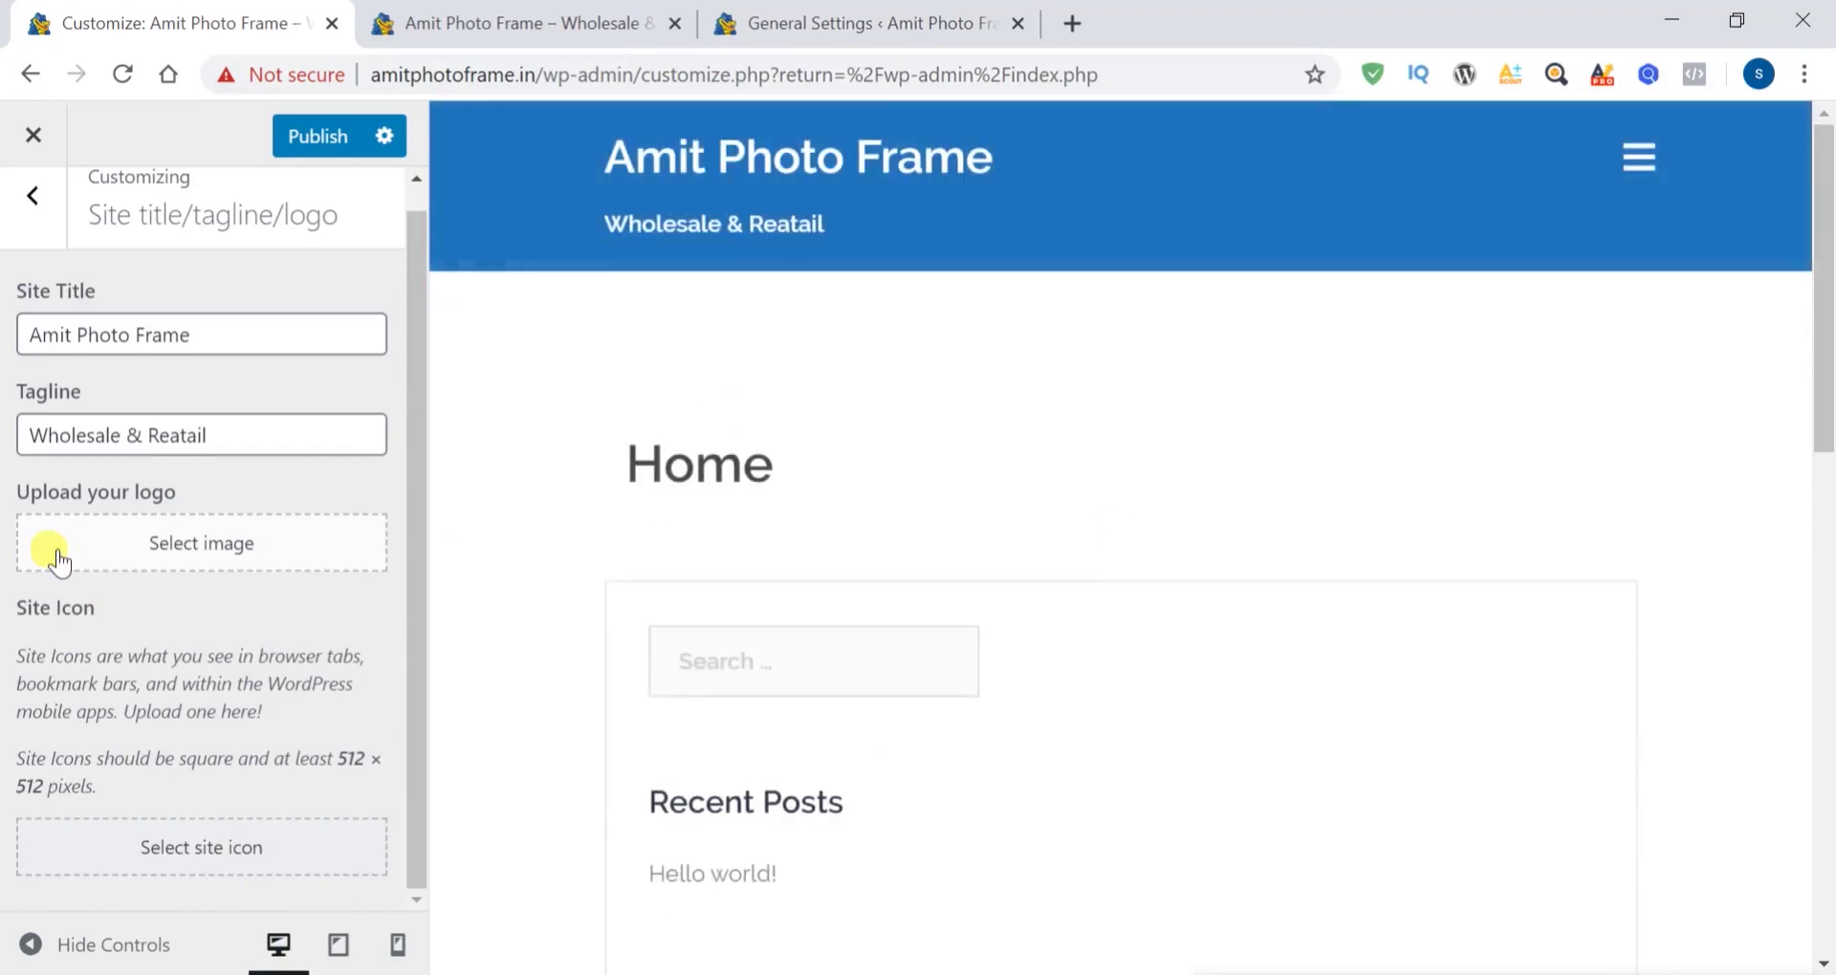
left_click(129, 544)
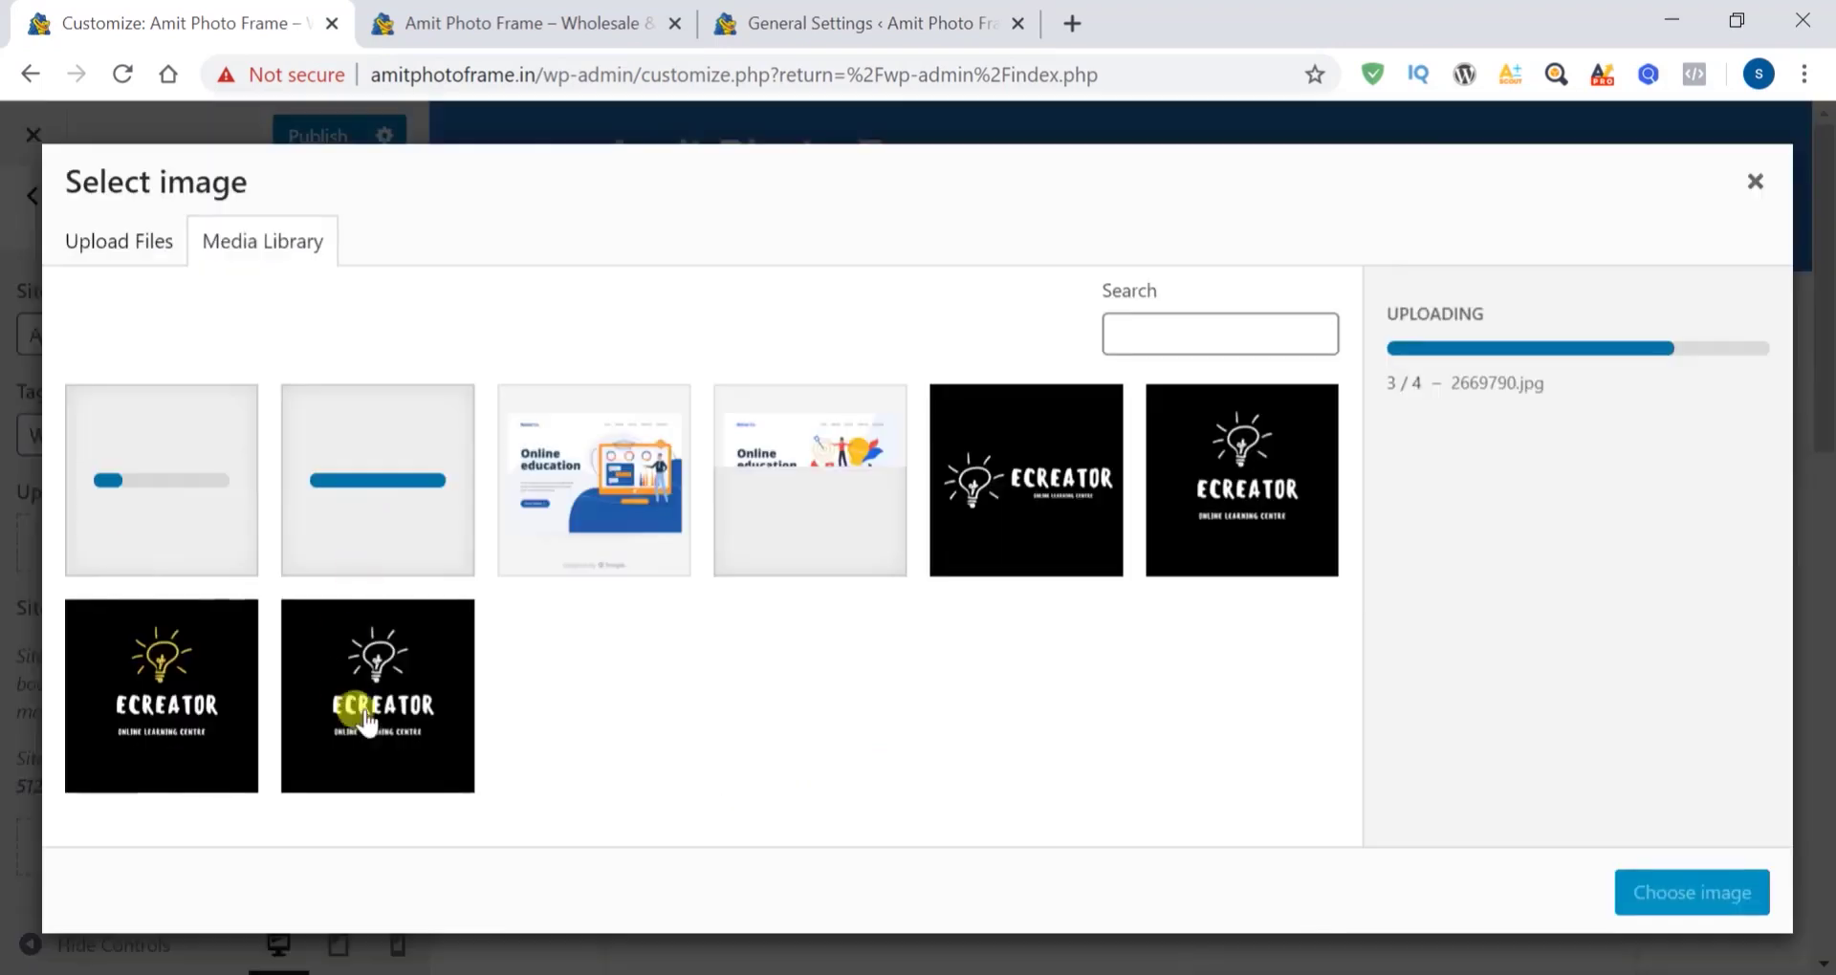
left_click(376, 729)
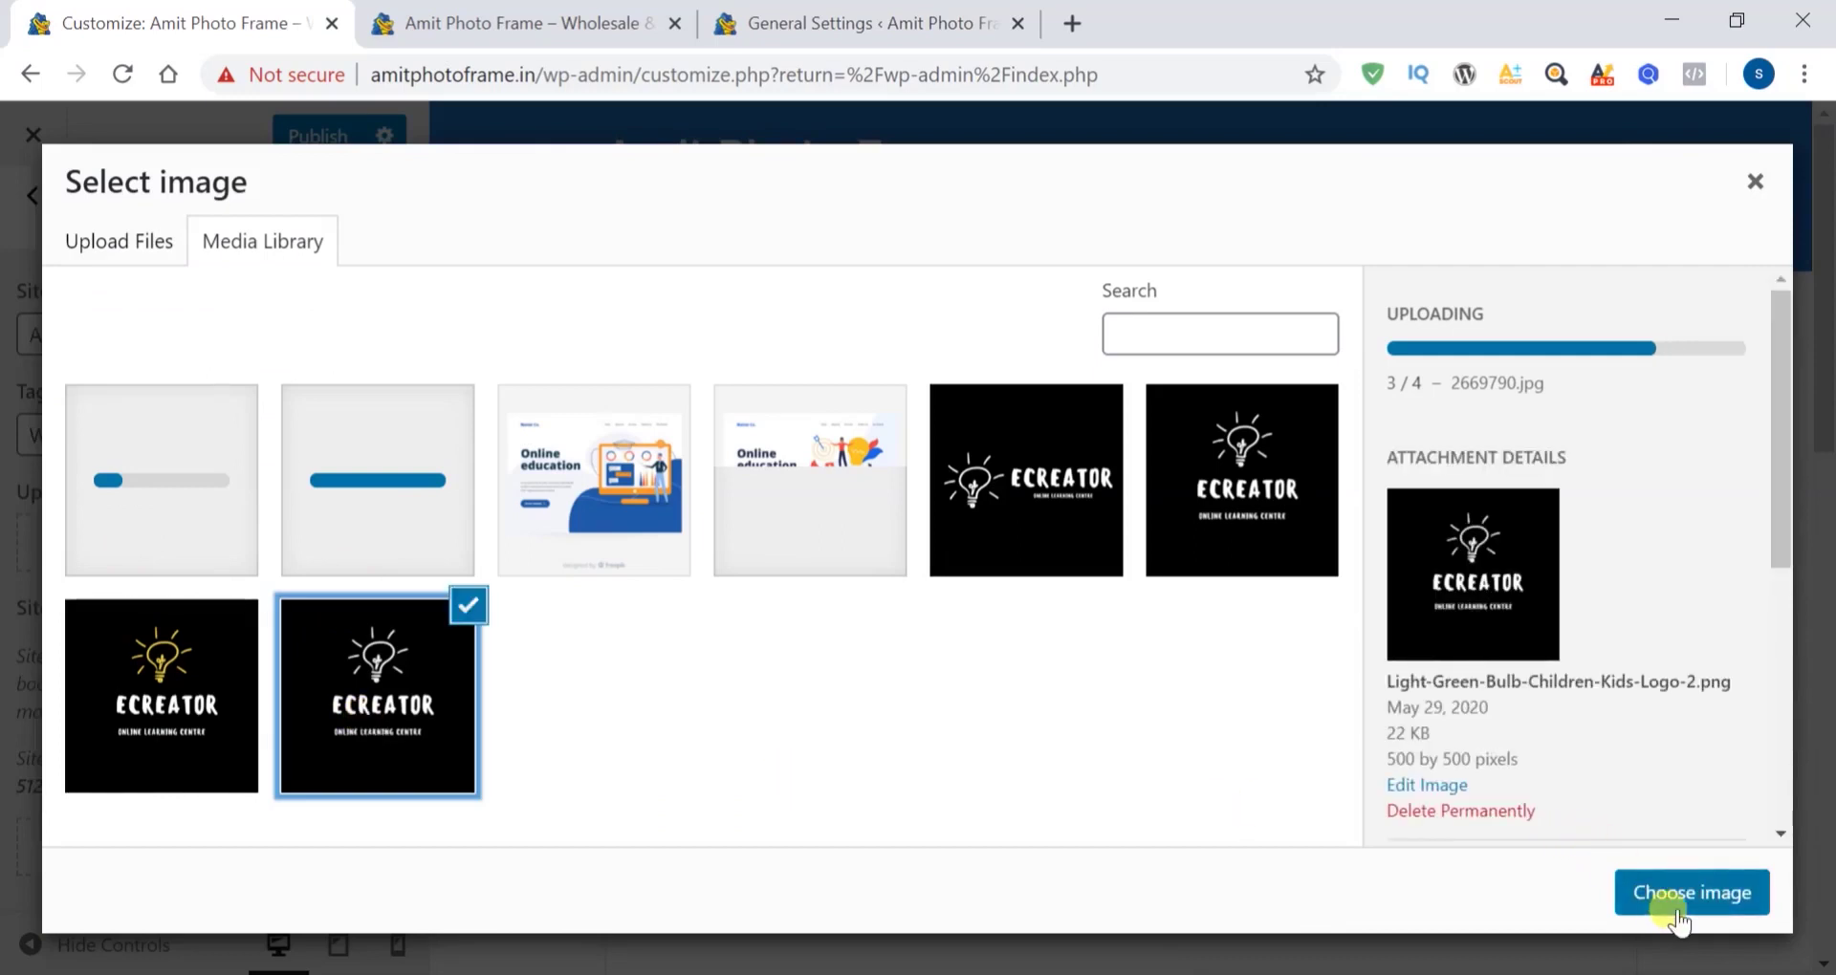
left_click(1676, 913)
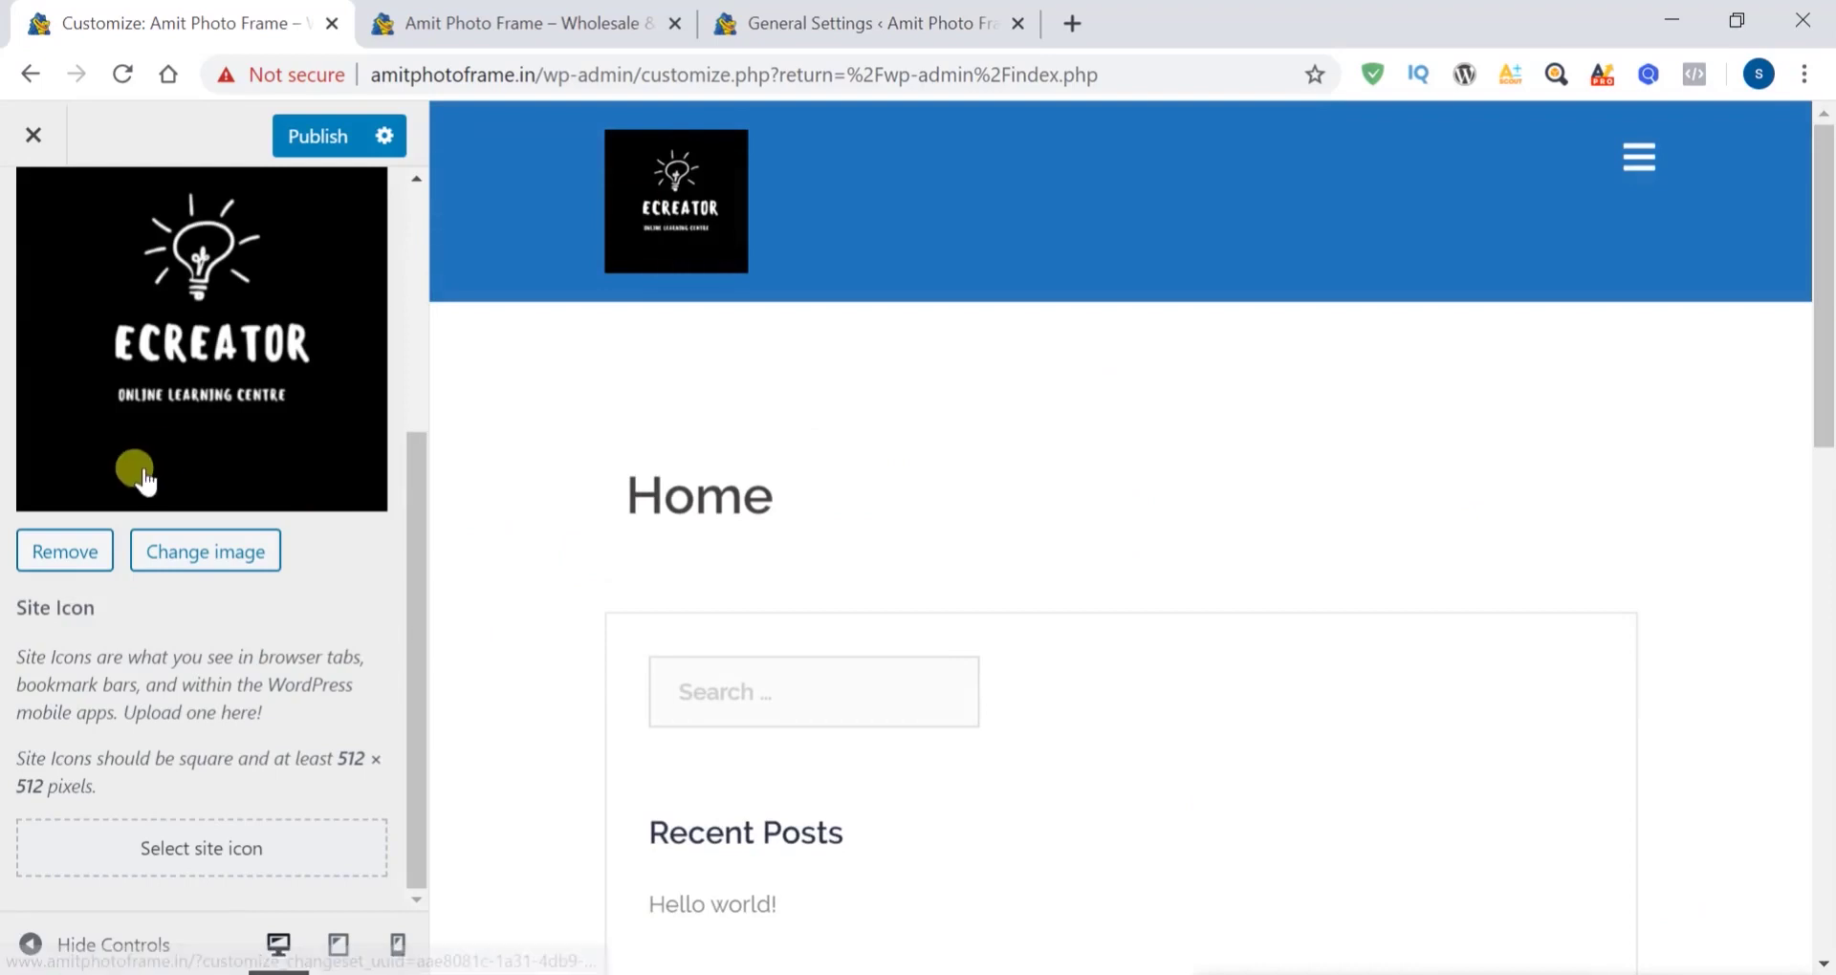
Change the logo image to Light-Green-Bulb-Children-Kids-Logo-2-1.png and remove it from the site again
left_click(222, 555)
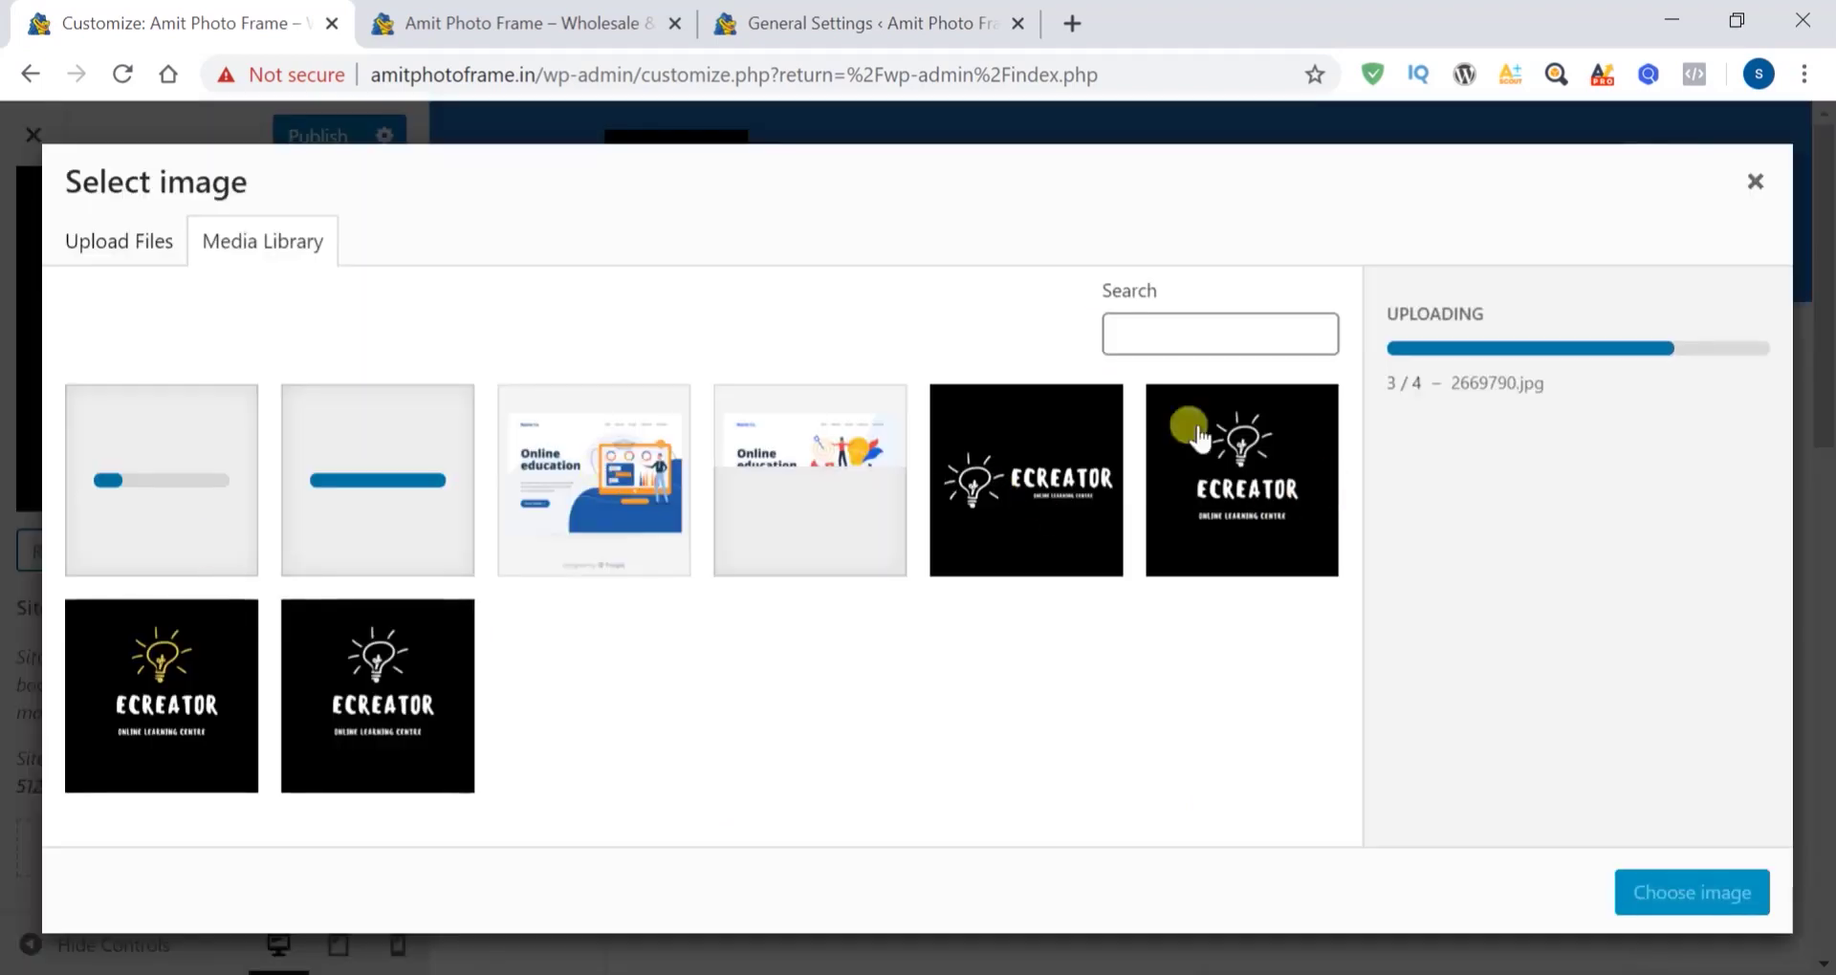
left_click(1250, 501)
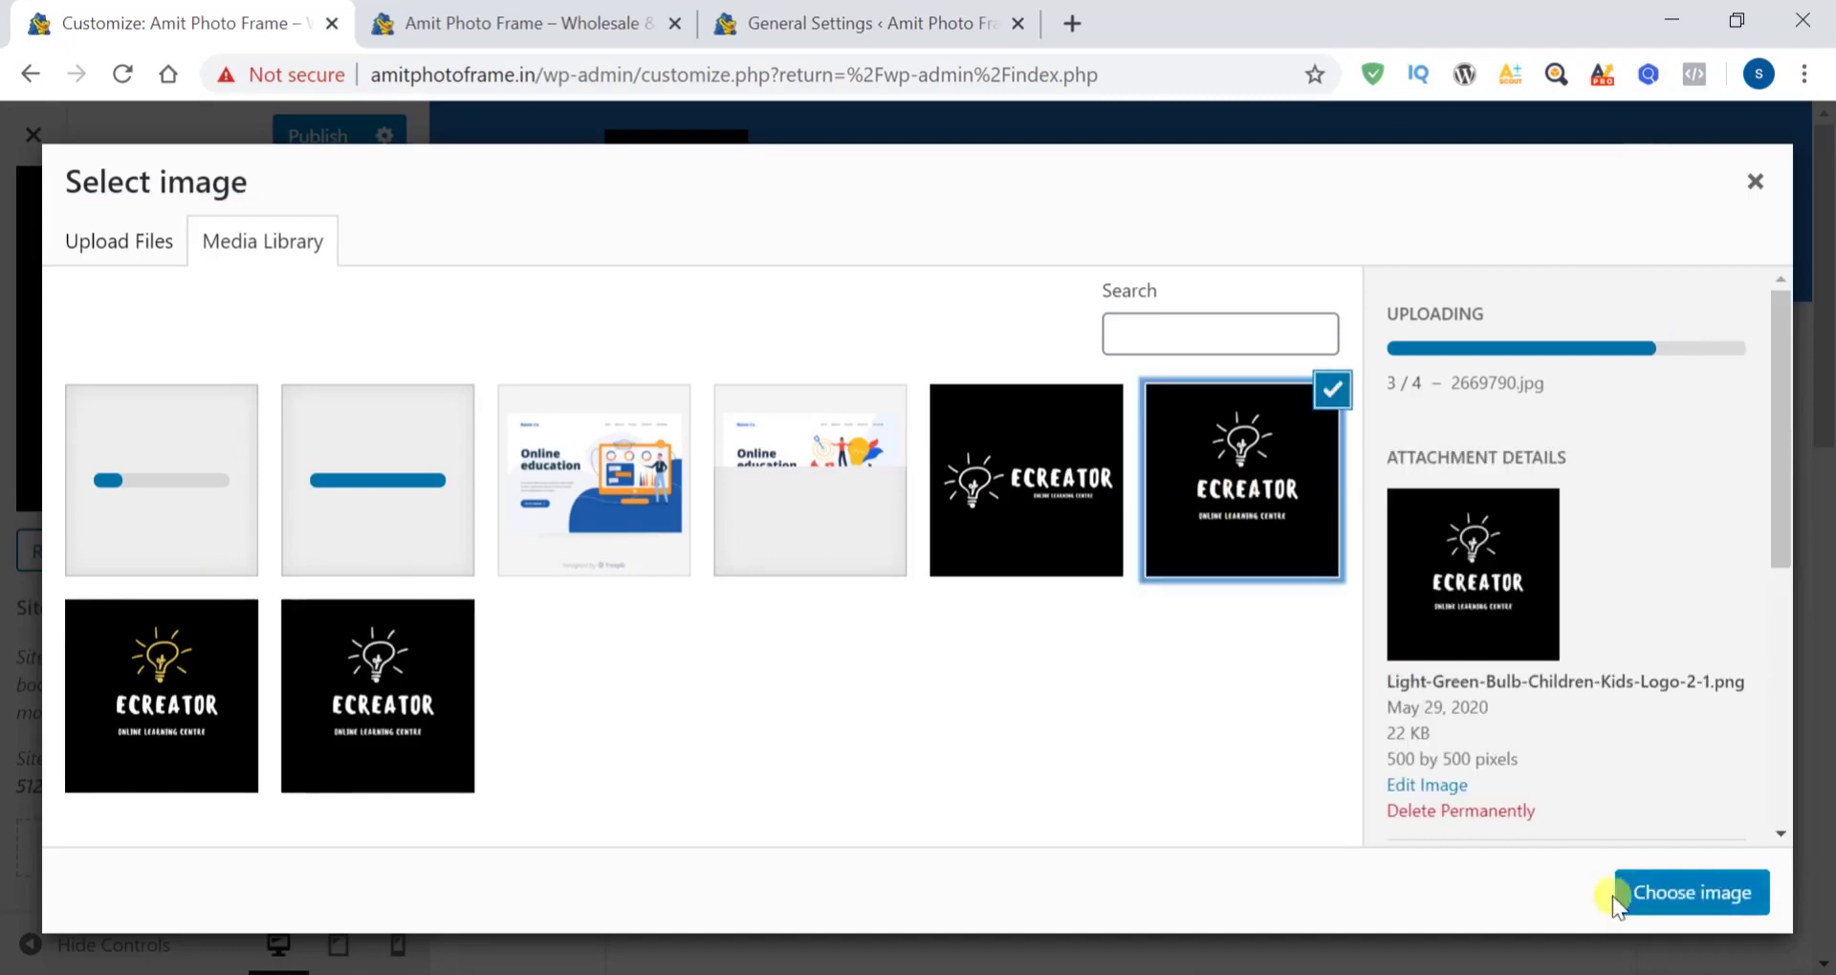
left_click(1675, 894)
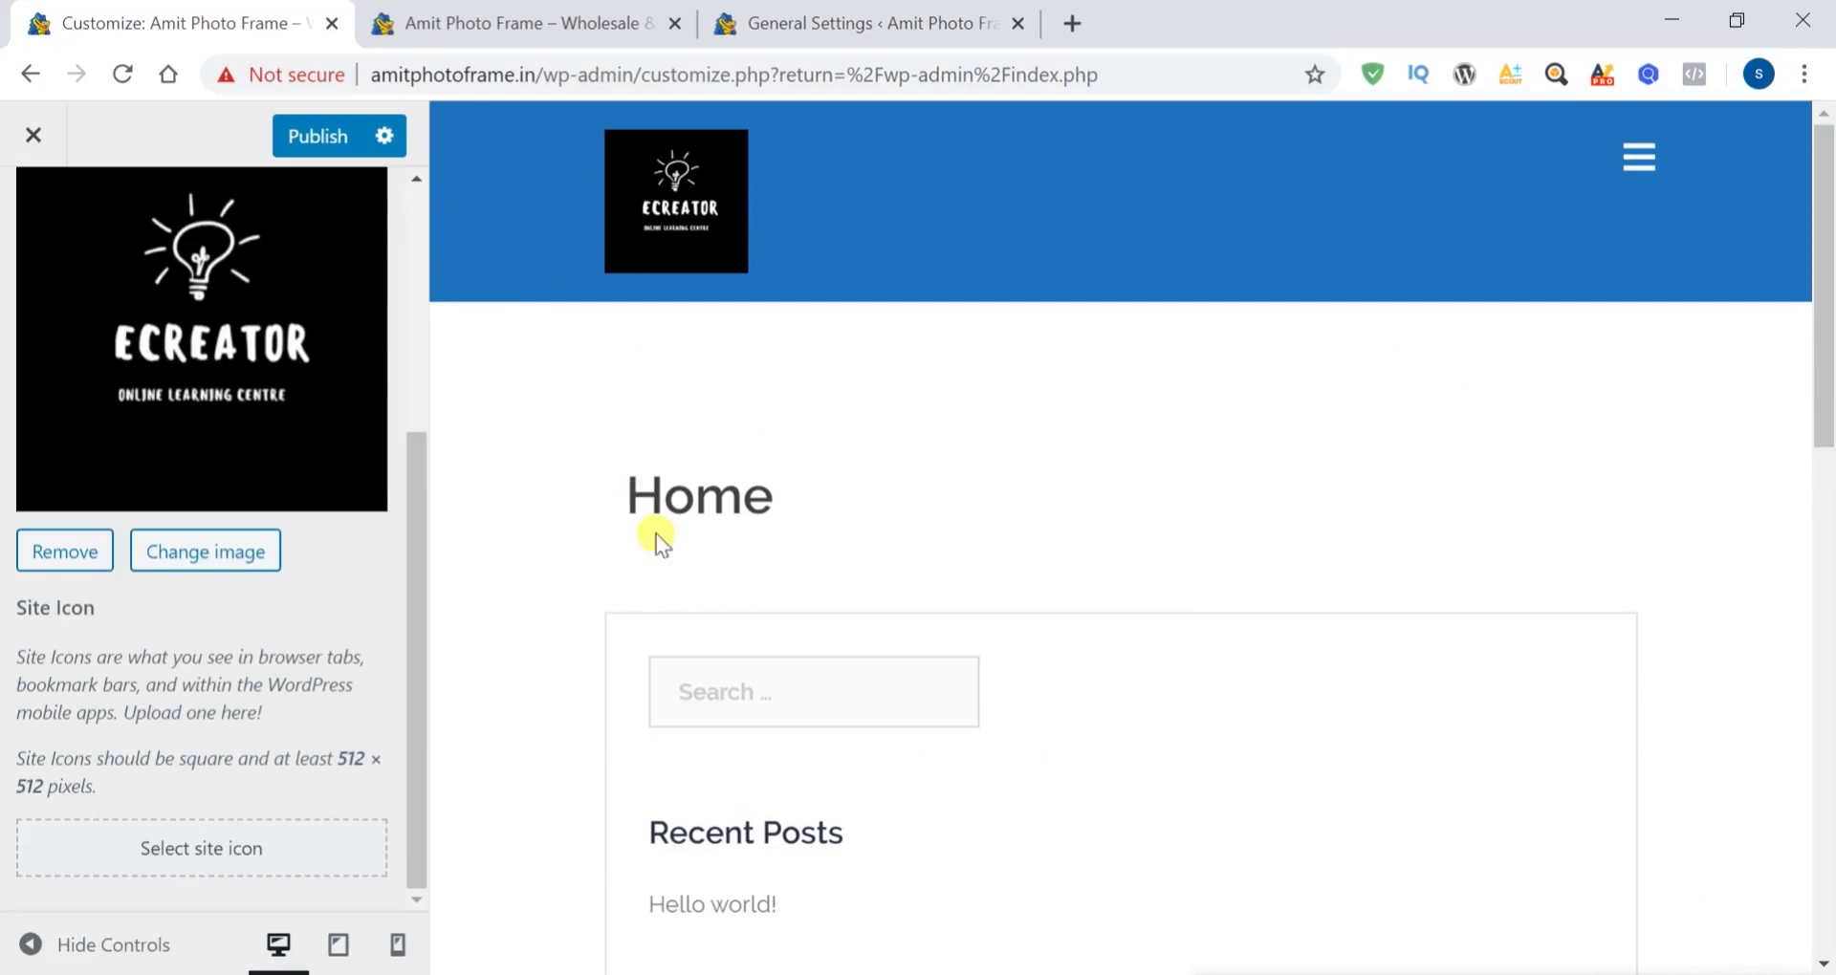
left_click(48, 549)
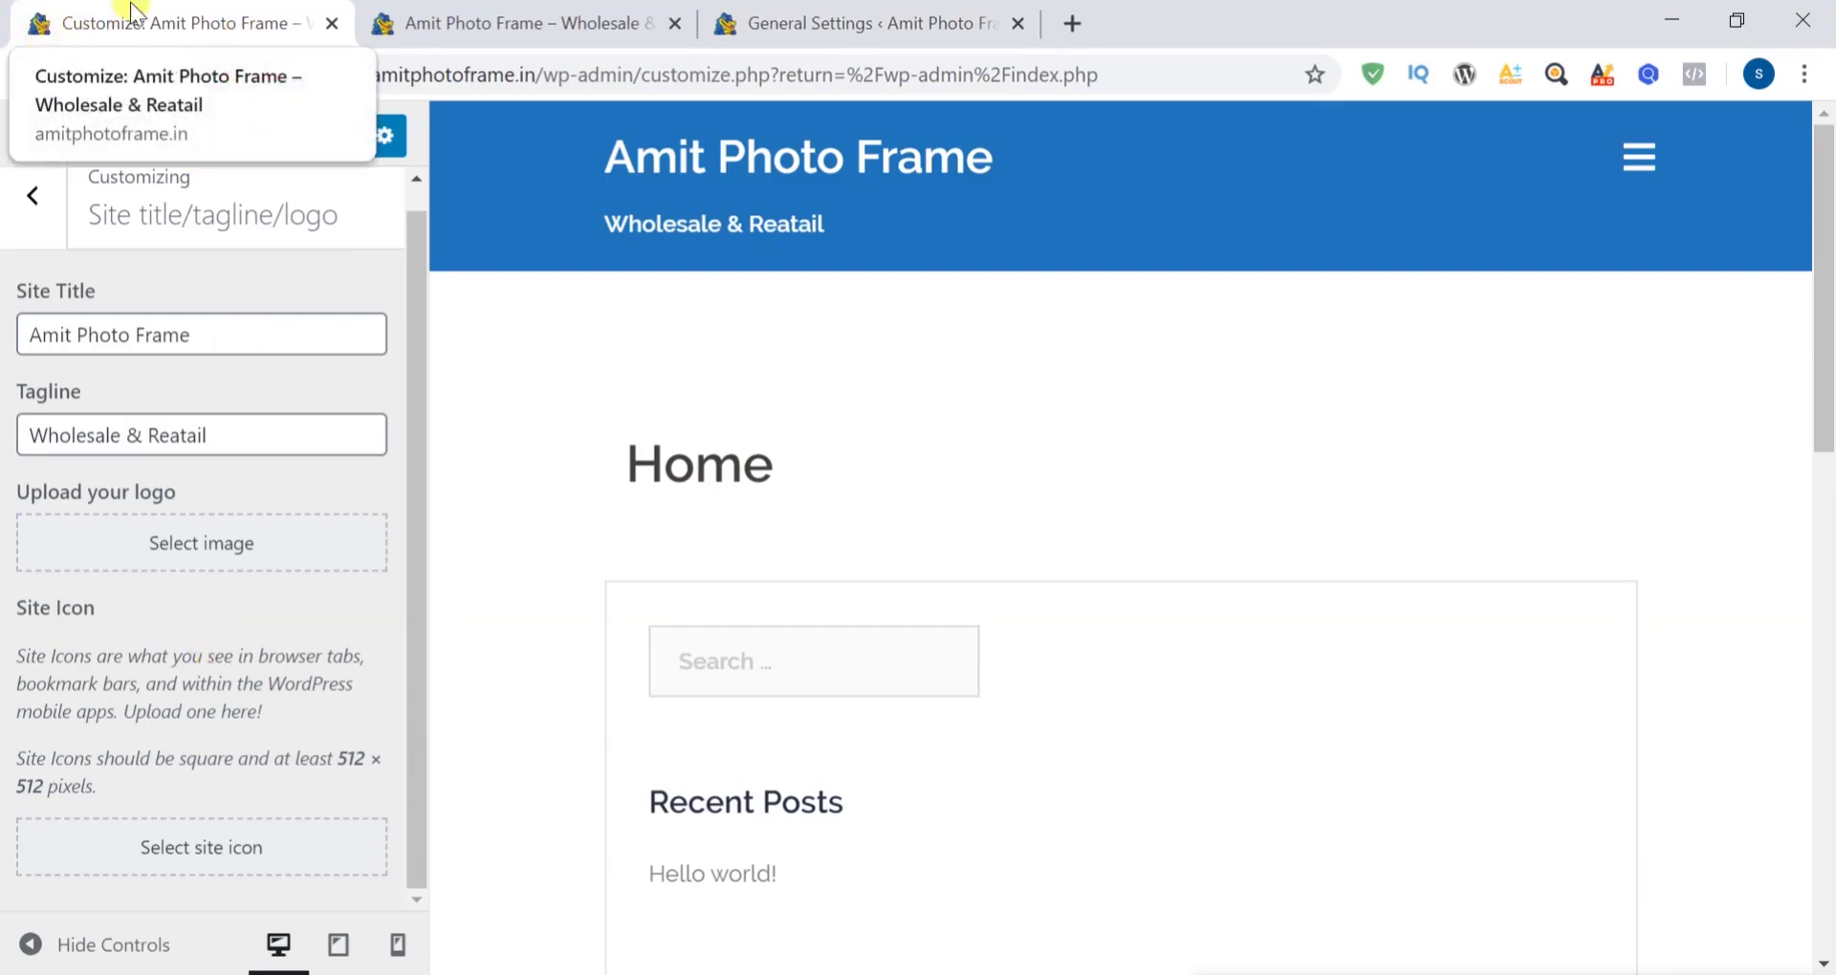
Open course.ecreator.in in a new browser tab to view an example of a site icon
left_click(1073, 24)
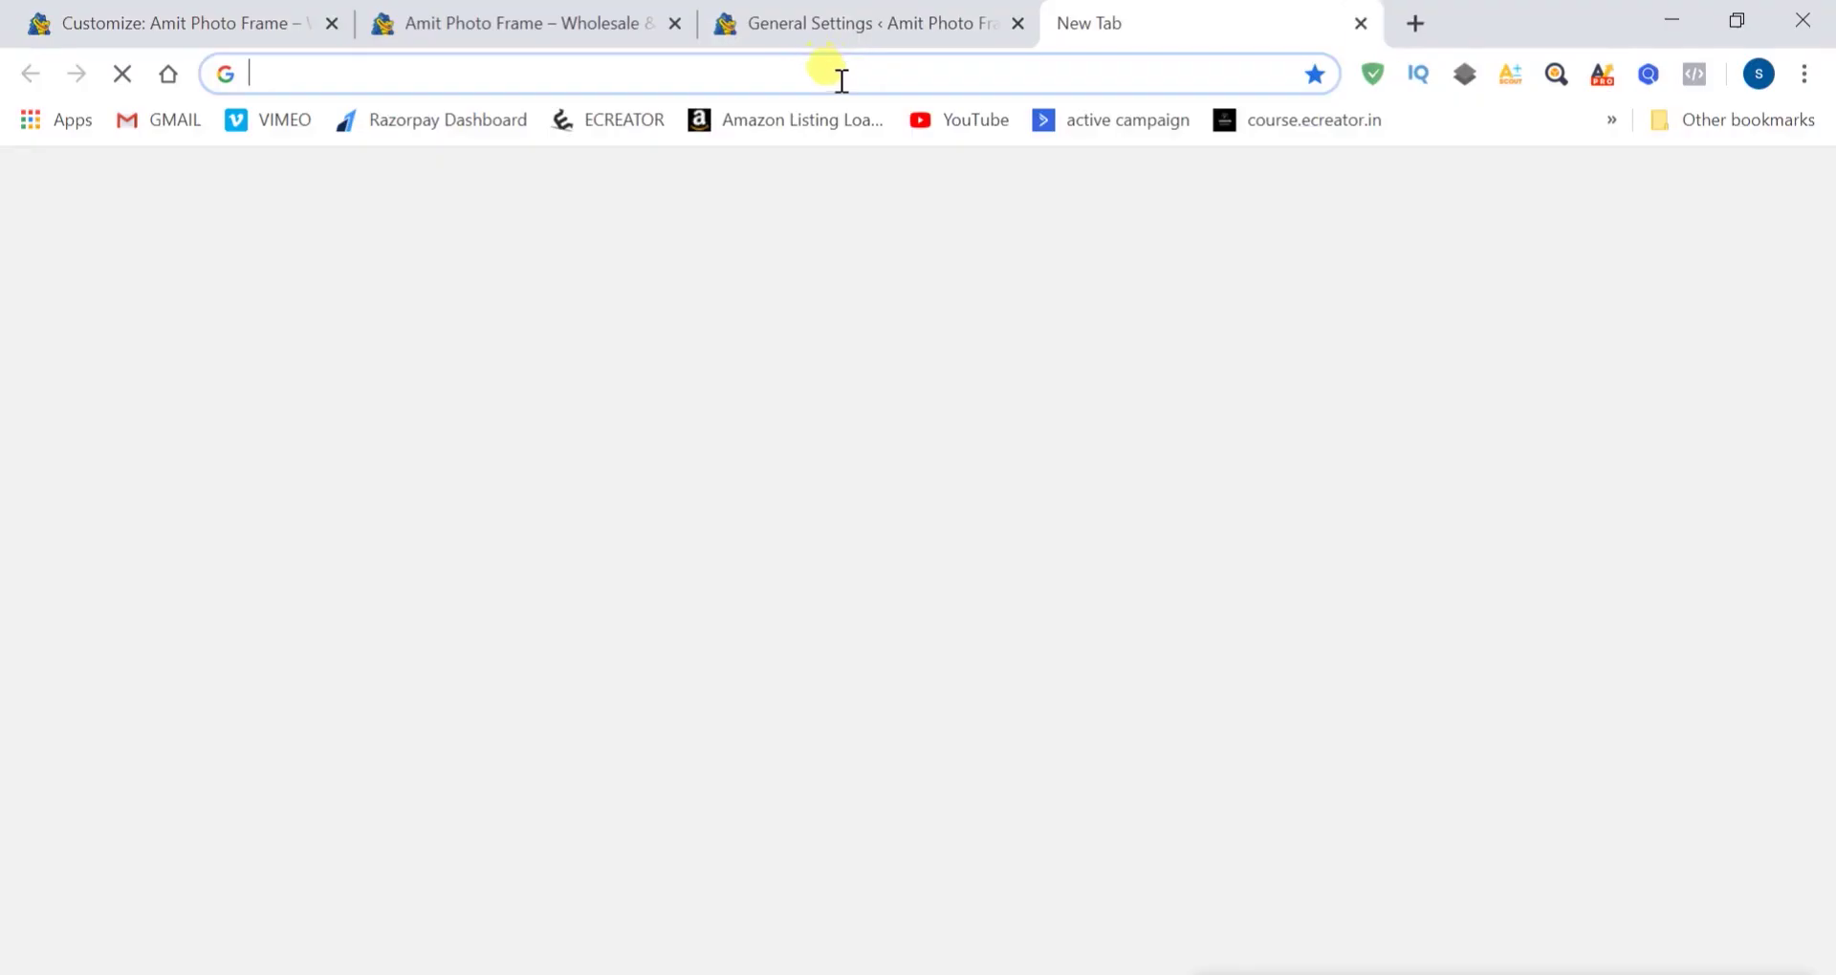
type("ecr")
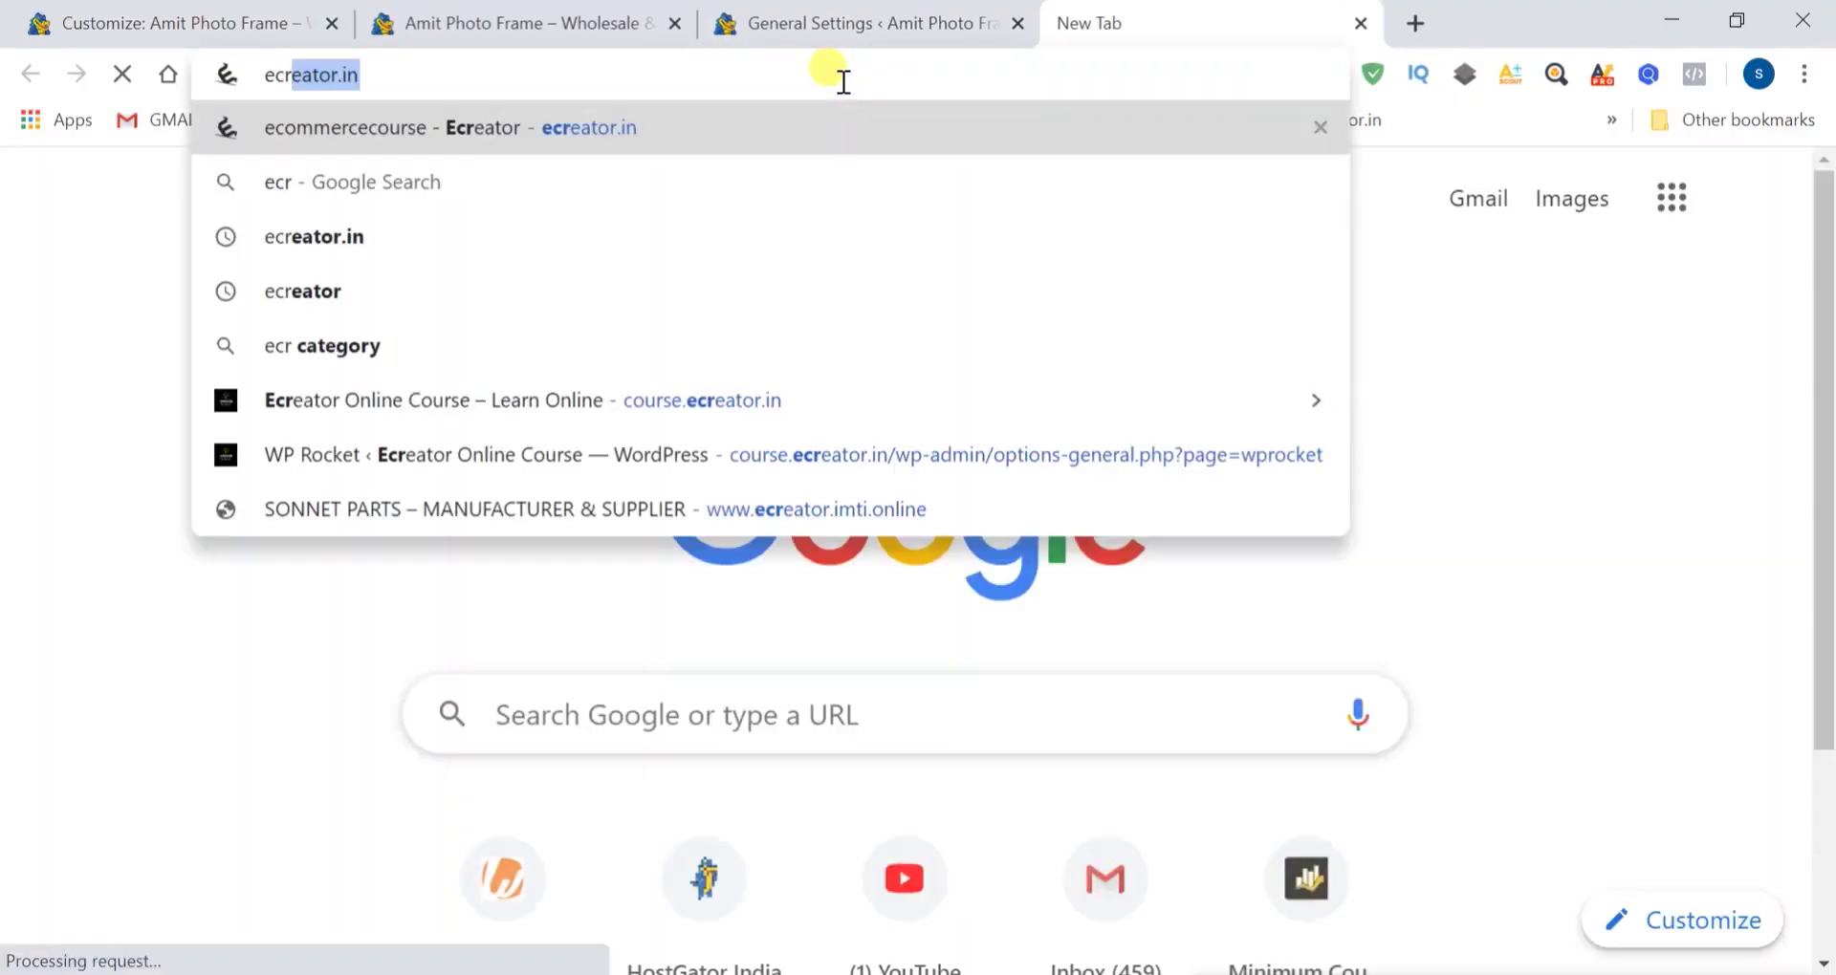
key("Delete")
key("Escape")
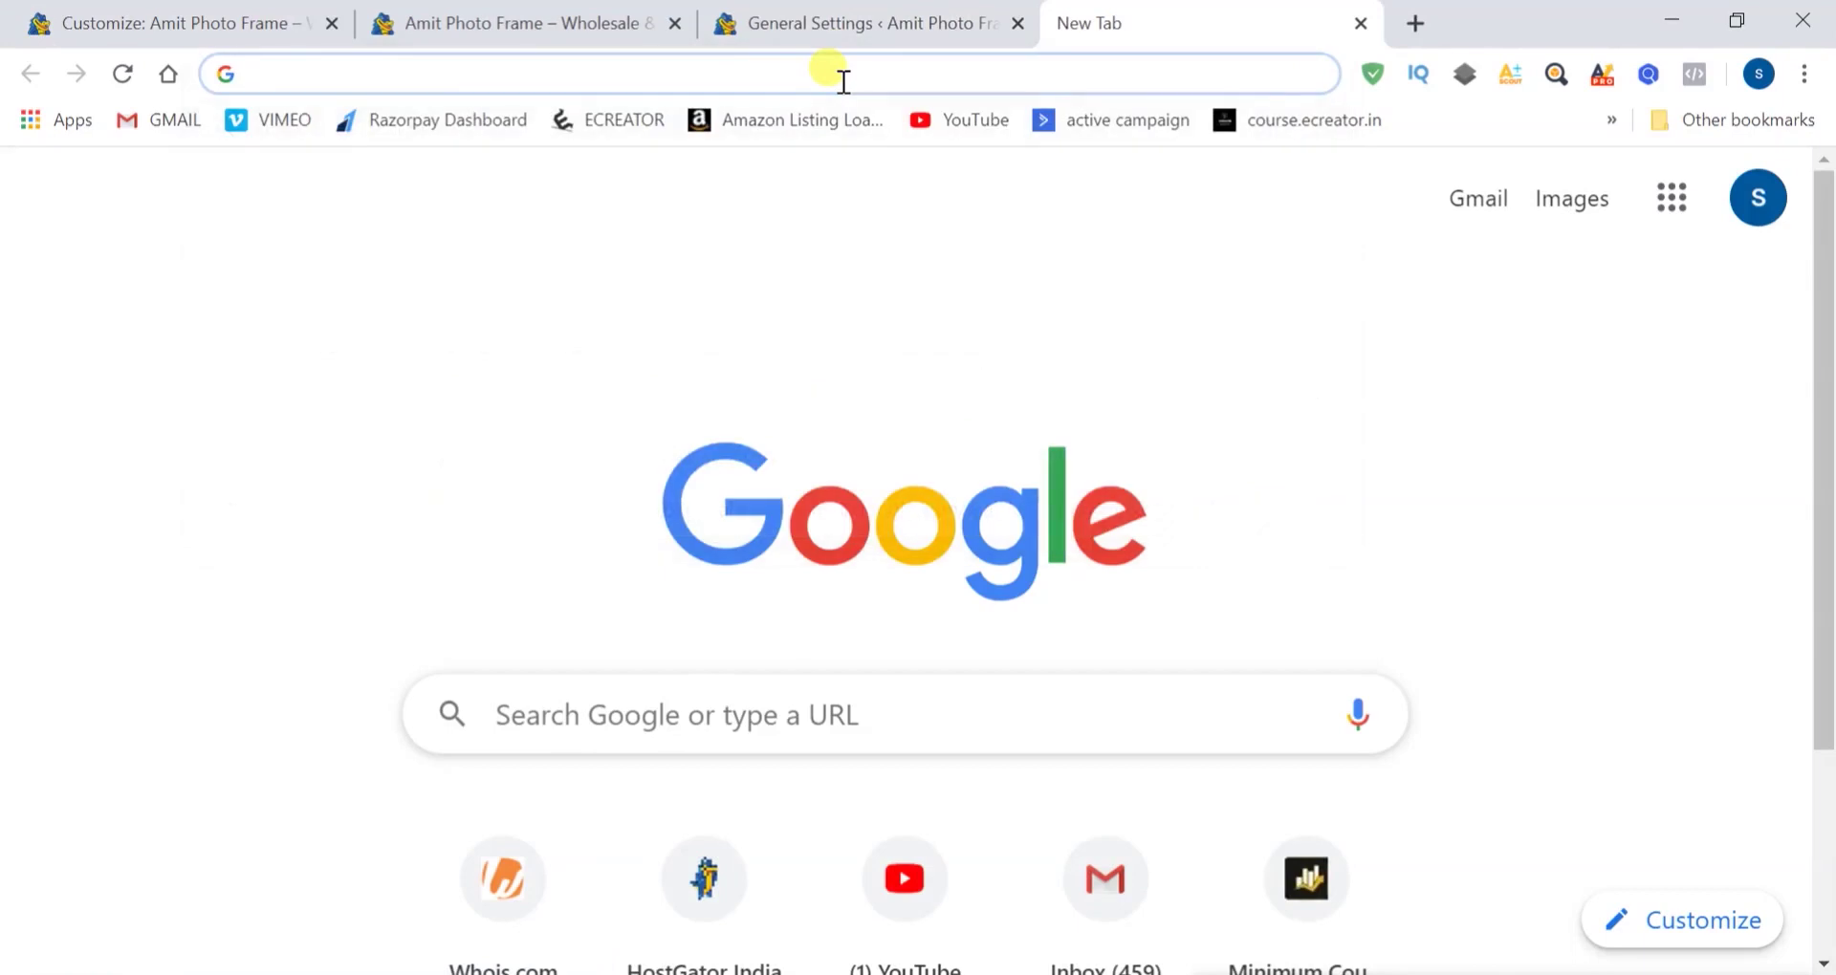
type("course.ecreator.in")
key("Return")
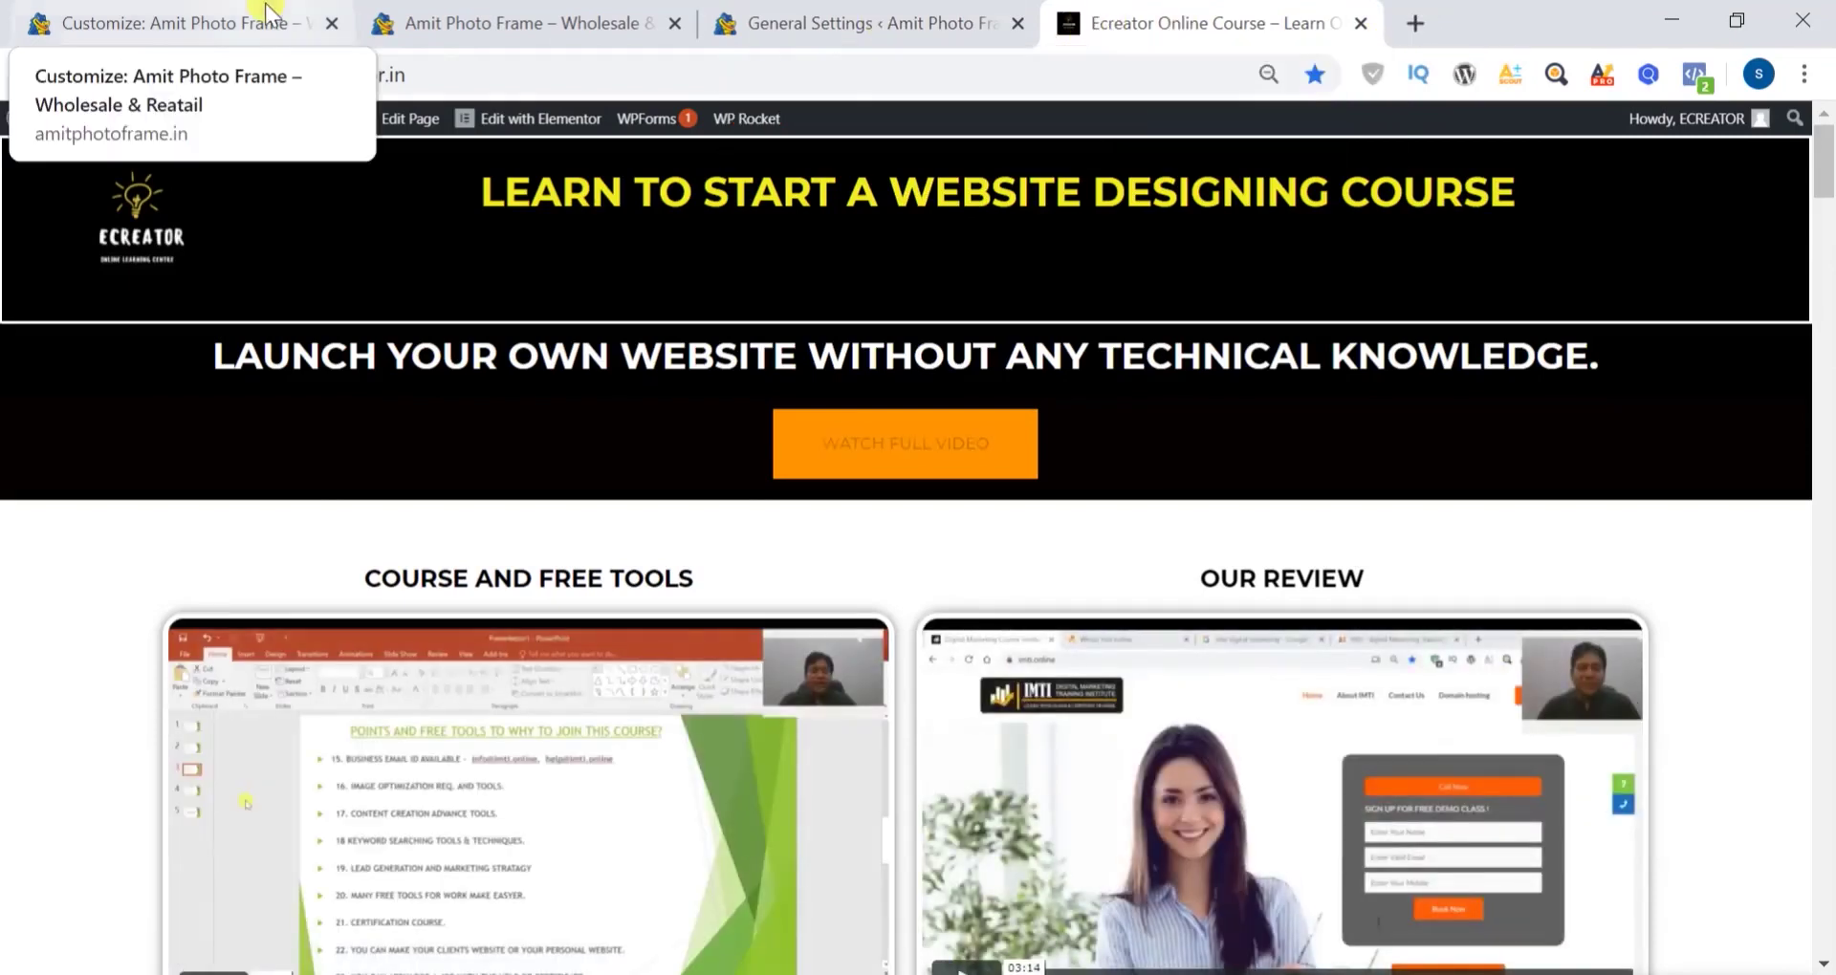
Set the yellow-bulb ECREATOR image from the media library as the site icon, cropping it as suggested, and publish the change
left_click(210, 19)
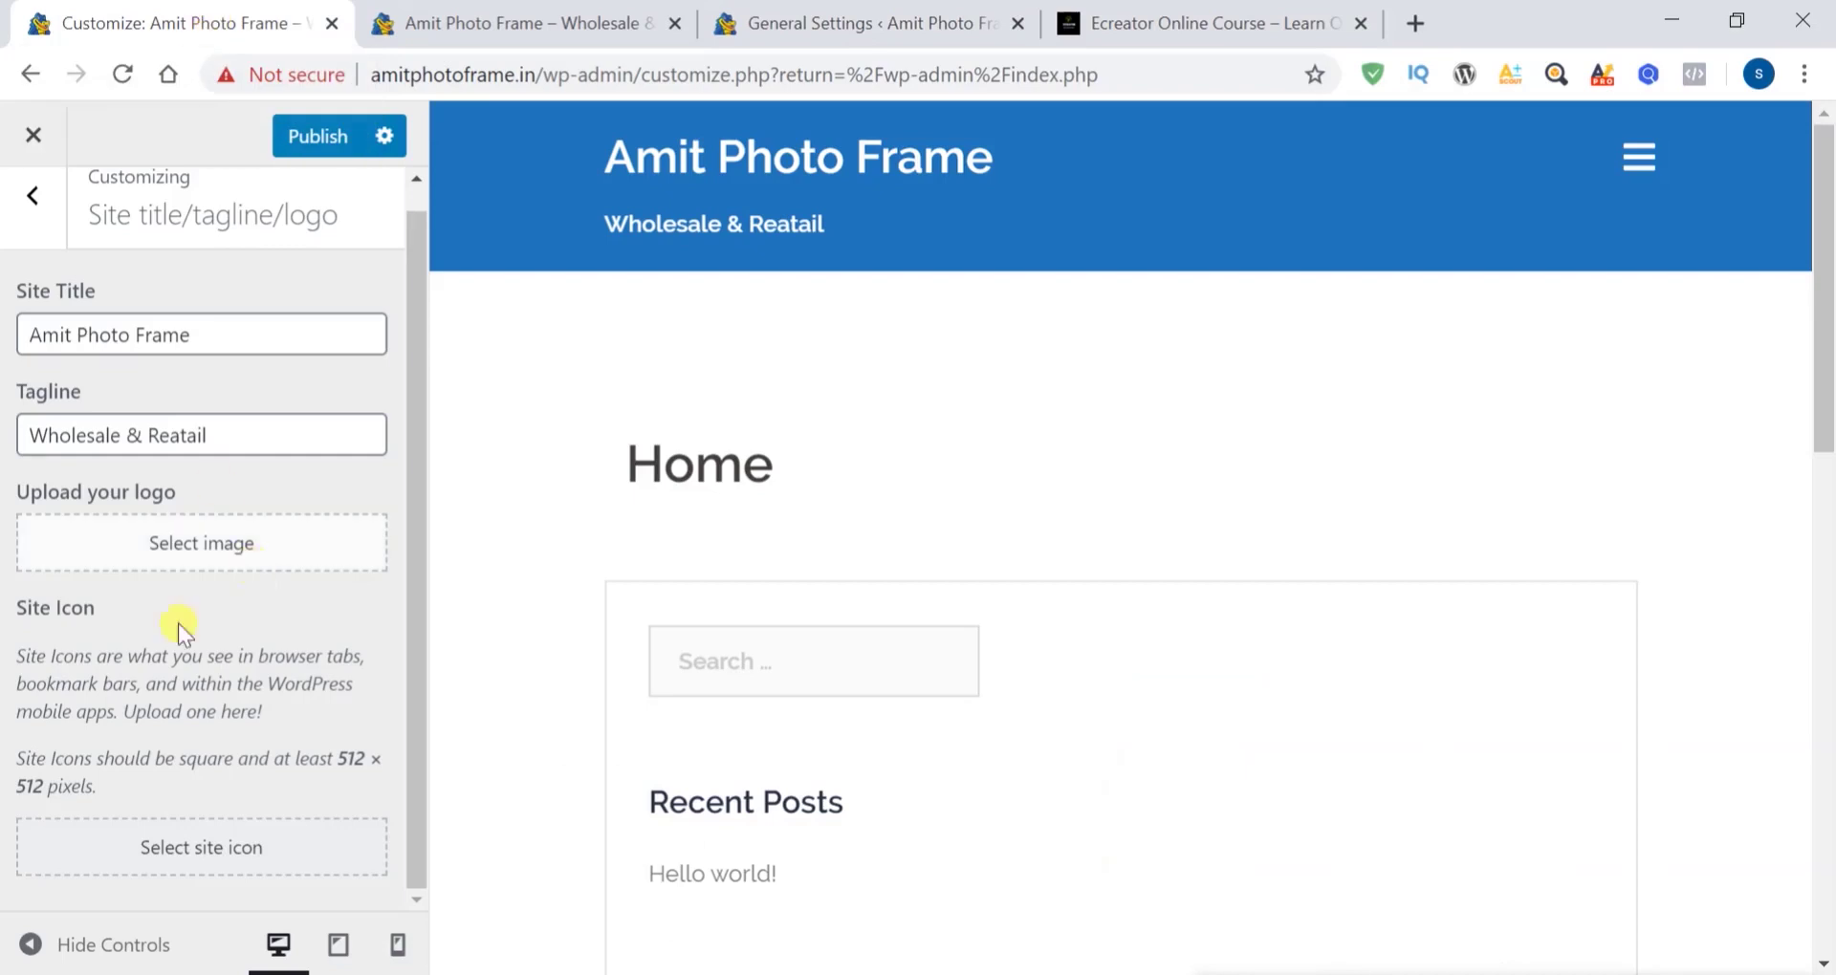
left_click(205, 848)
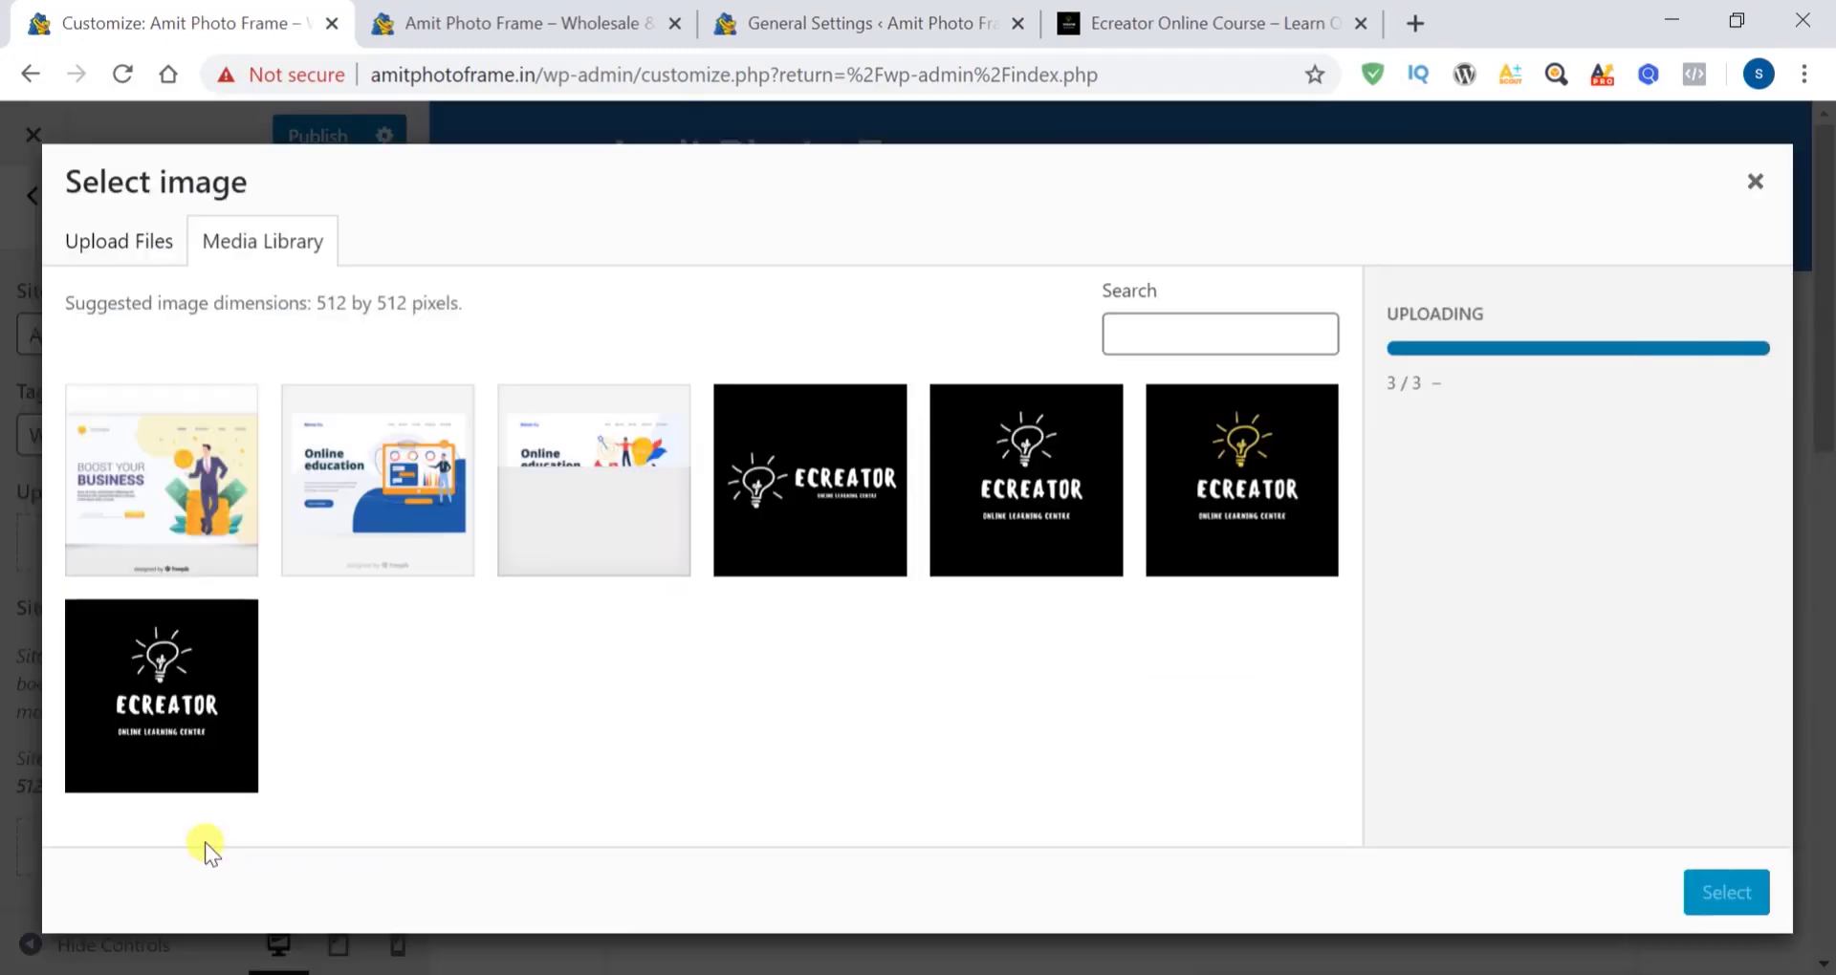
left_click(1016, 486)
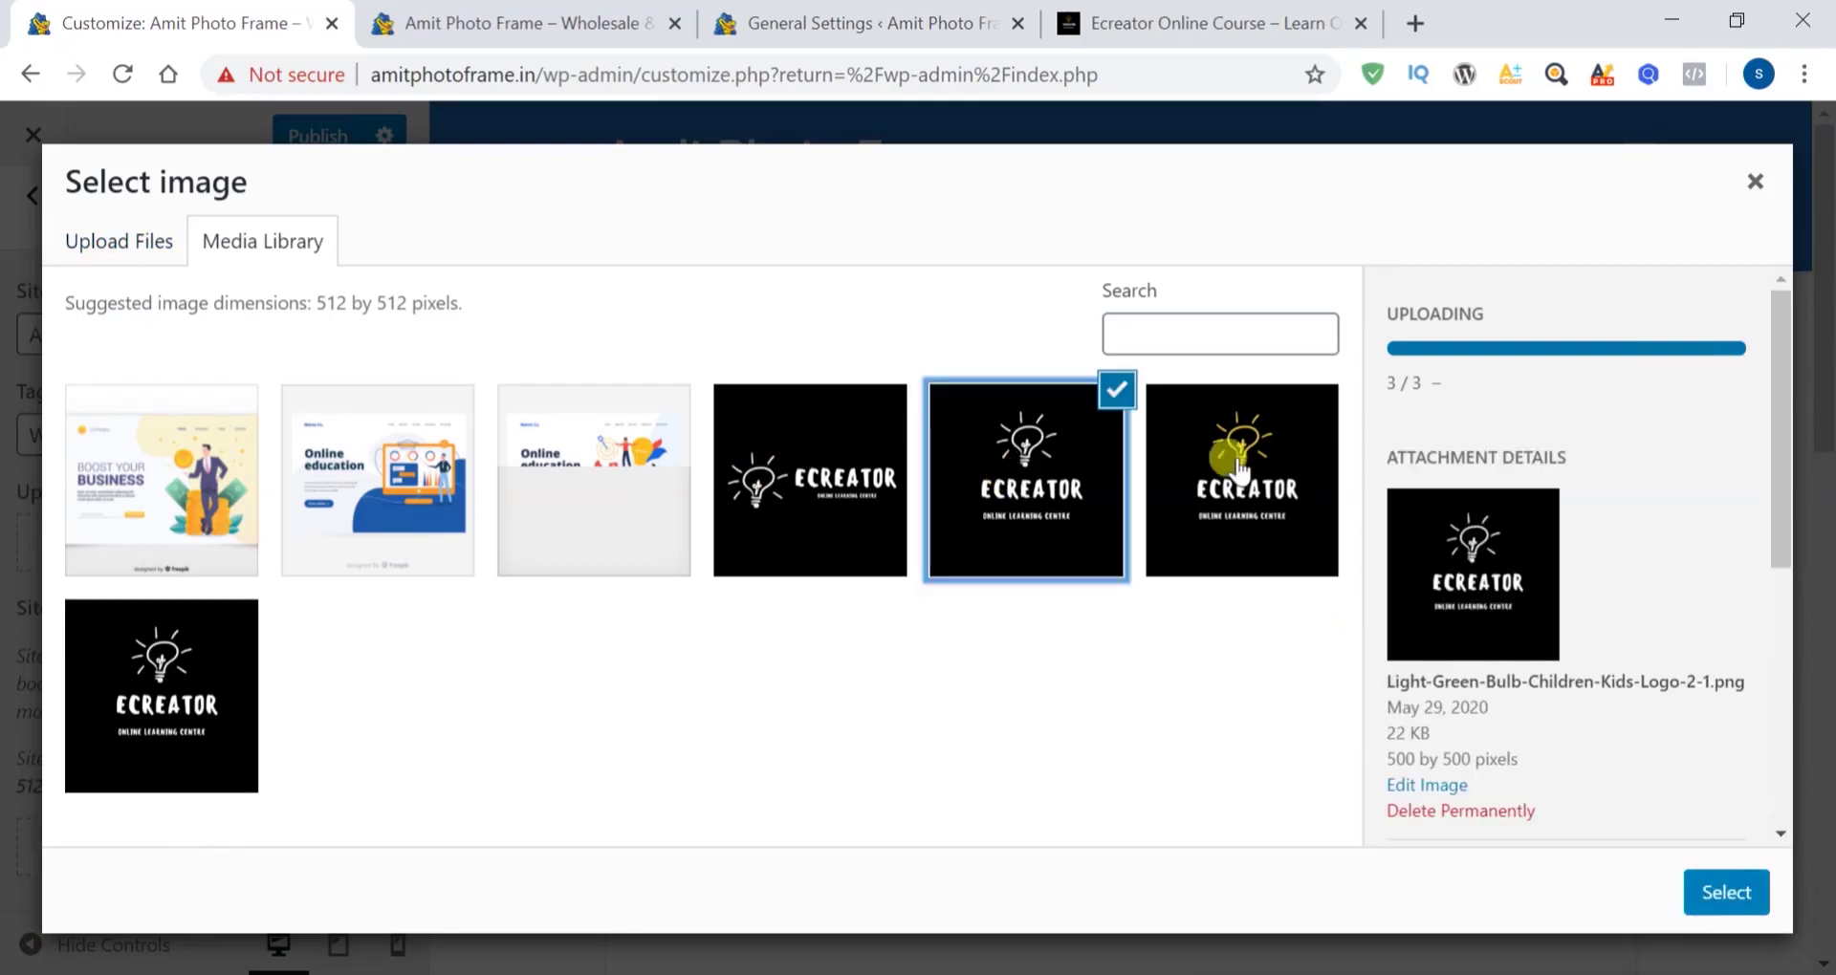
left_click(1232, 459)
left_click(1712, 890)
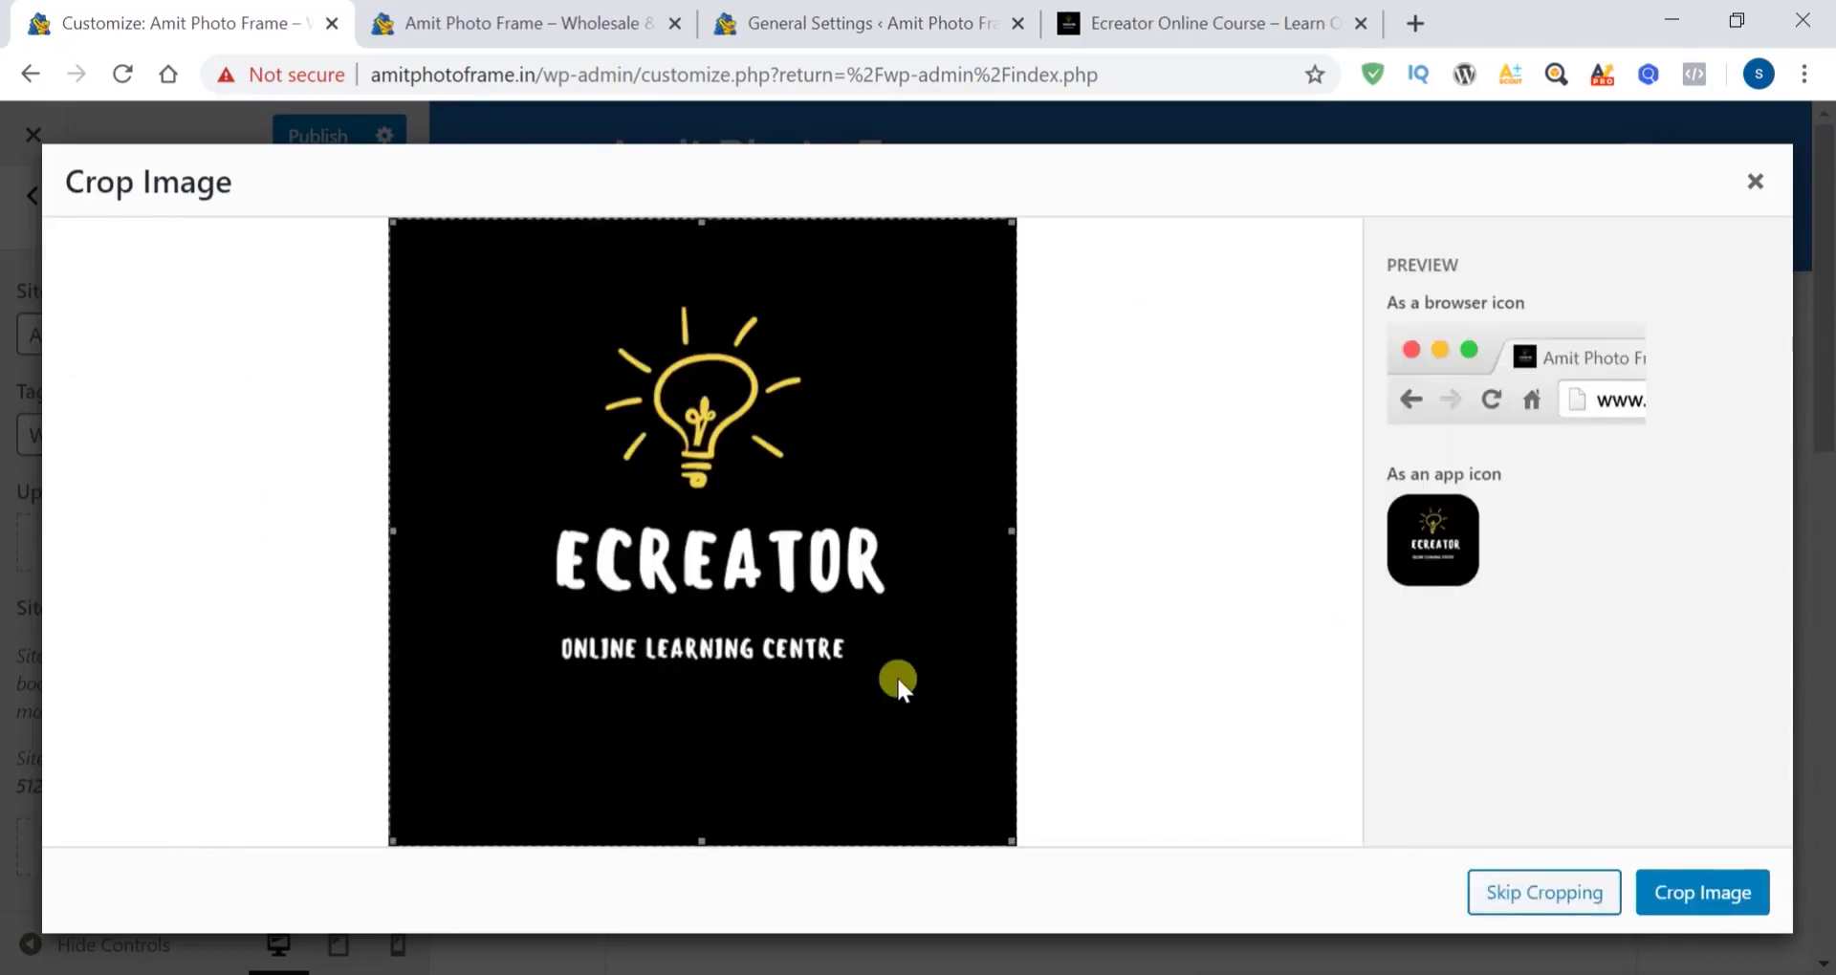
left_click(1685, 893)
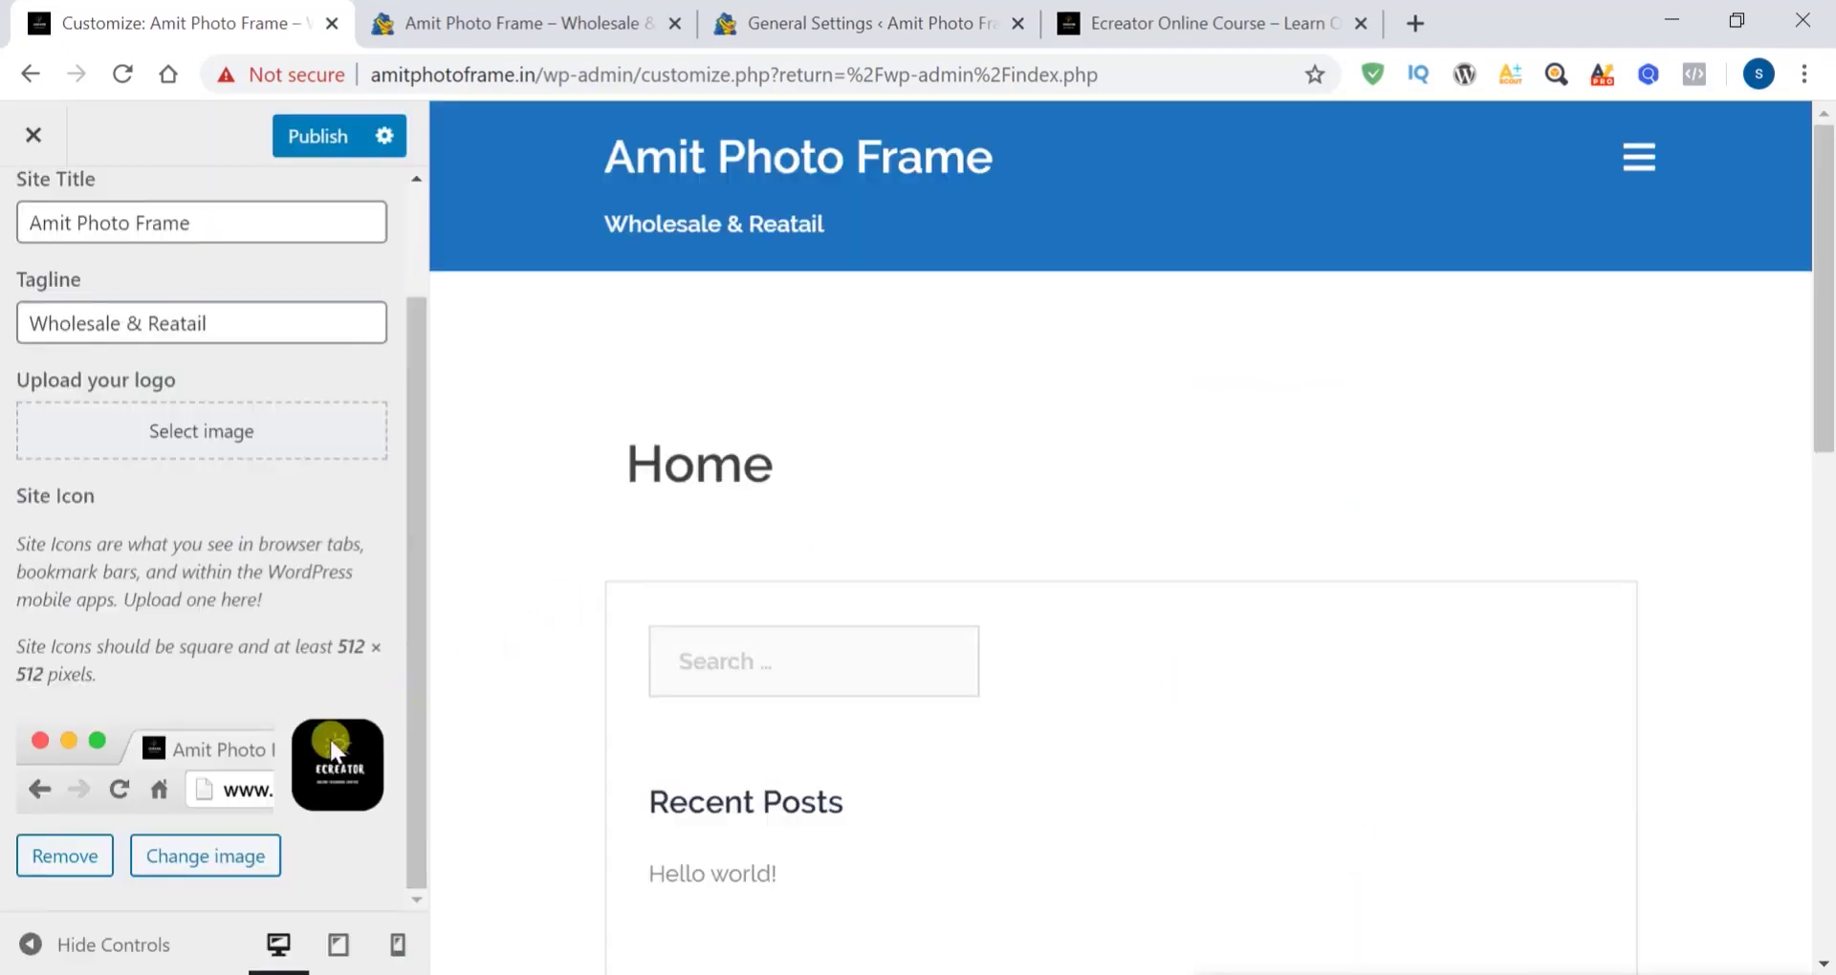
left_click(323, 142)
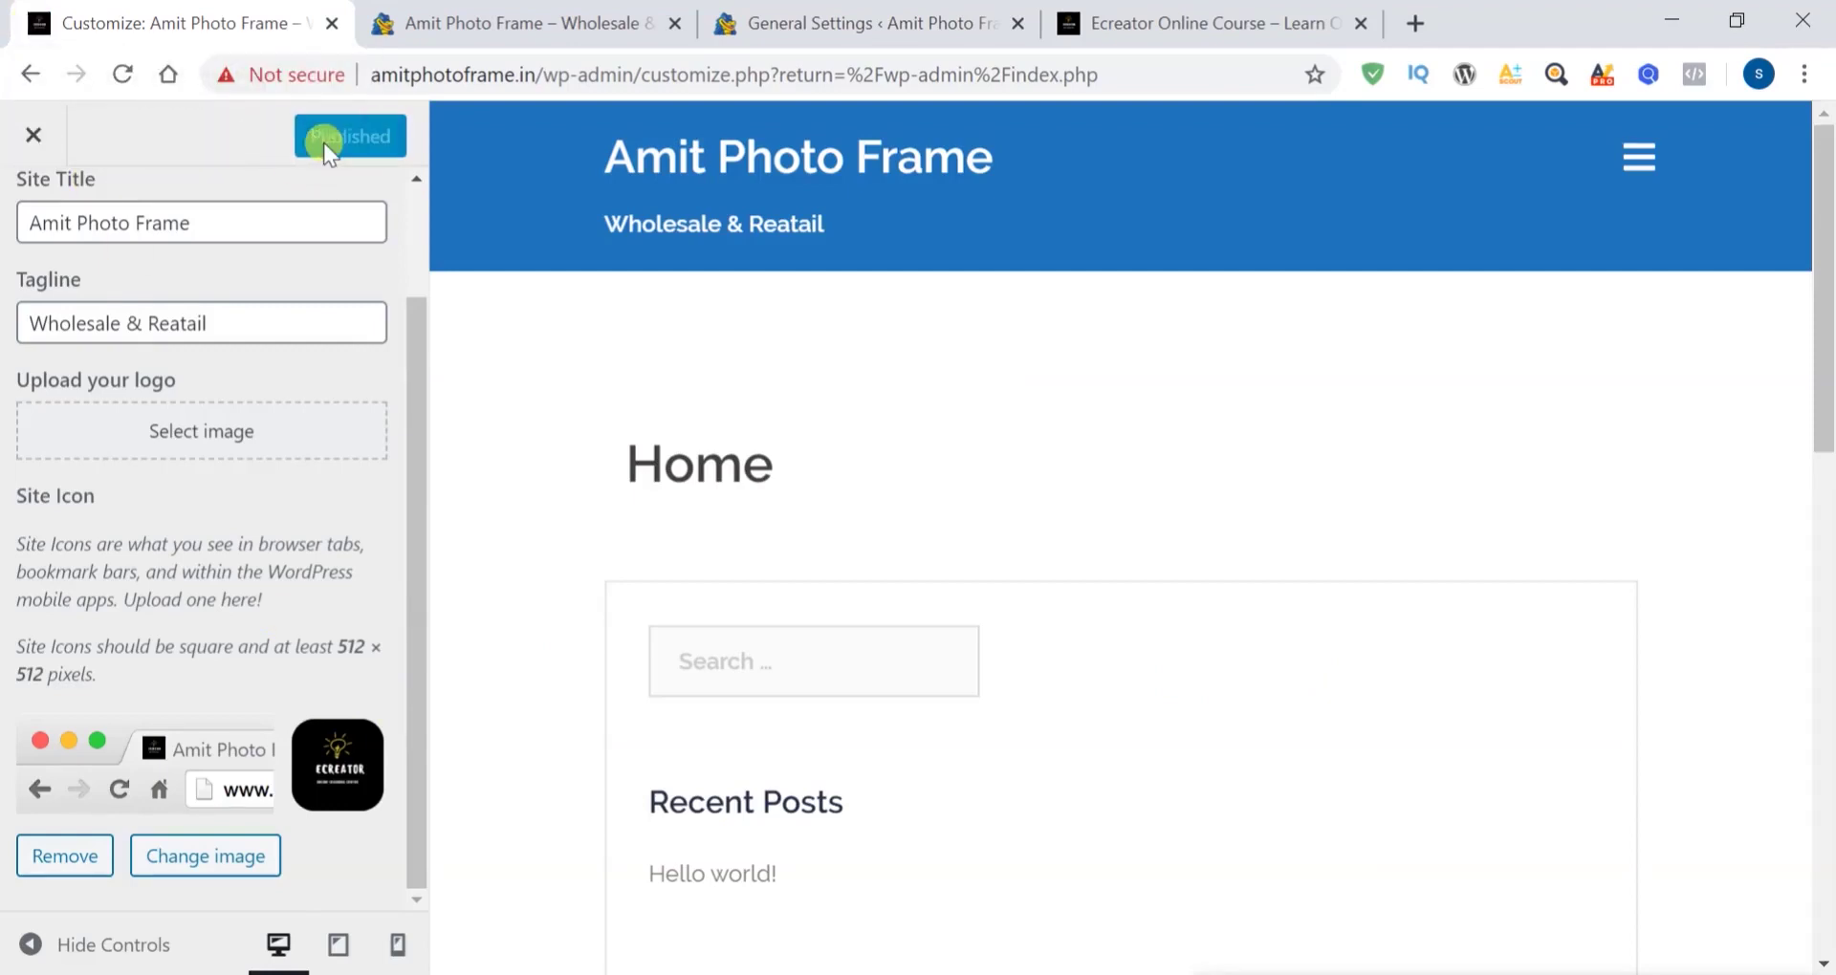
Reload the live site and the General Settings page to check the new site icon on their browser tabs
scroll(307, 320, "up", 2)
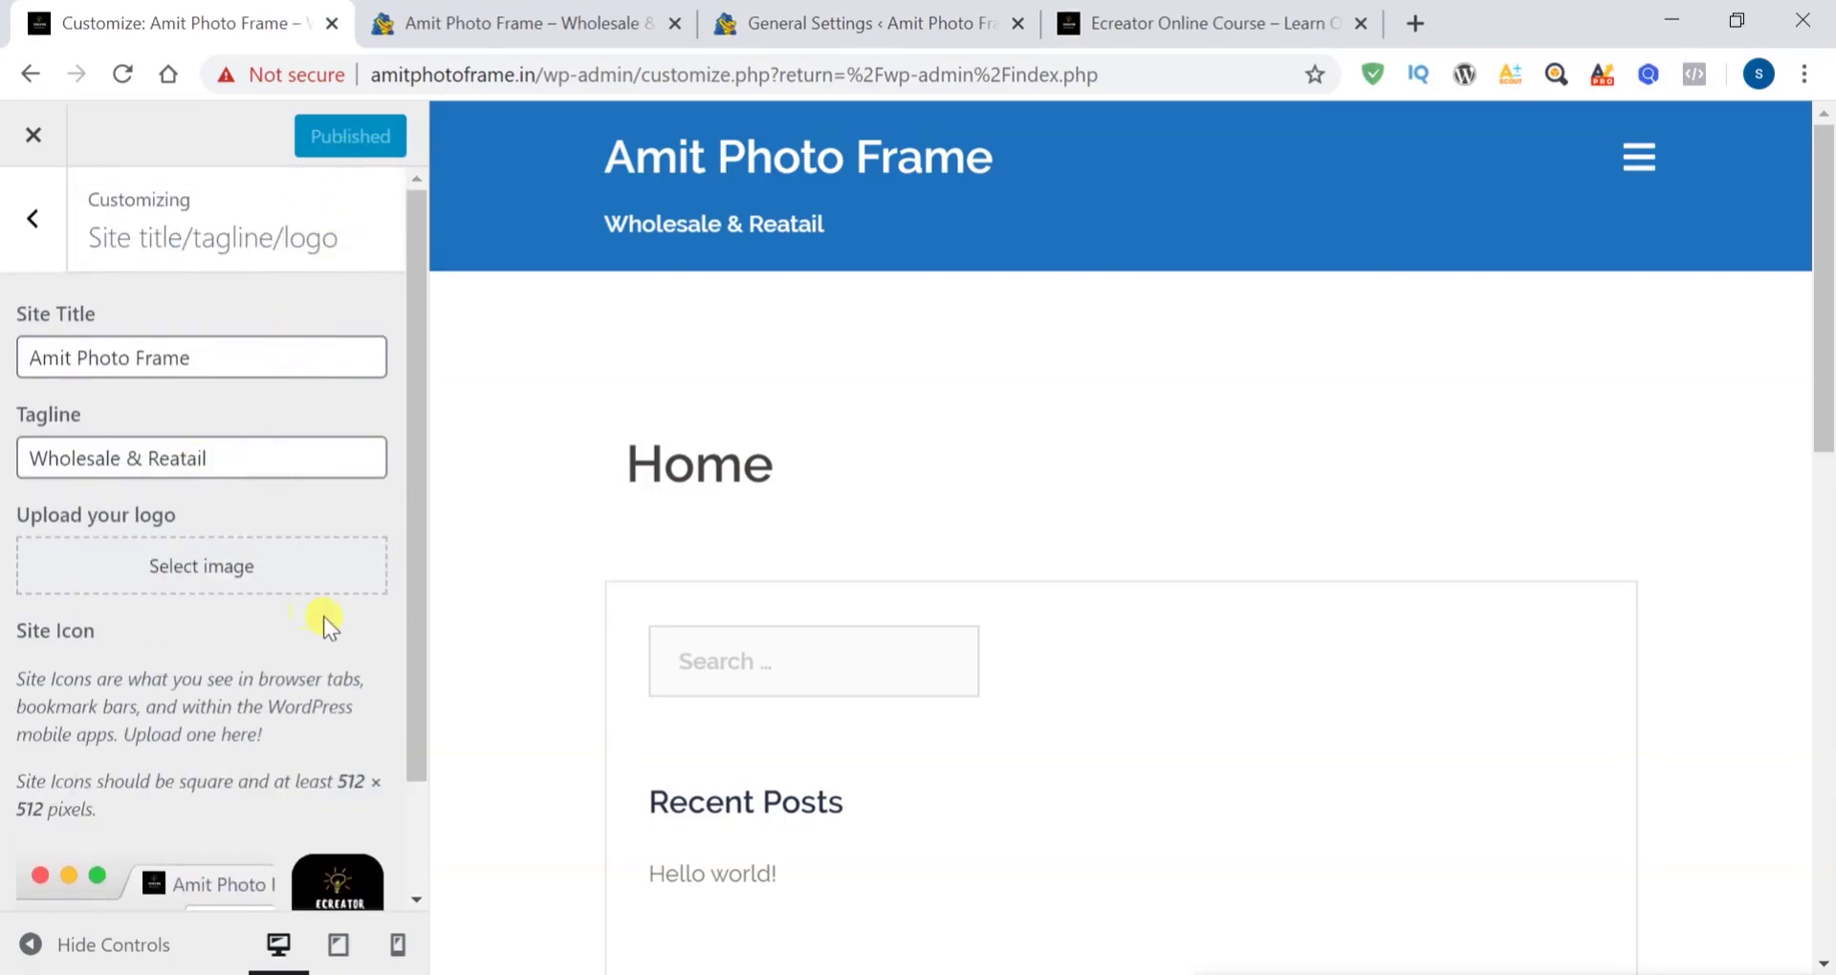
scroll(323, 616, "down", 2)
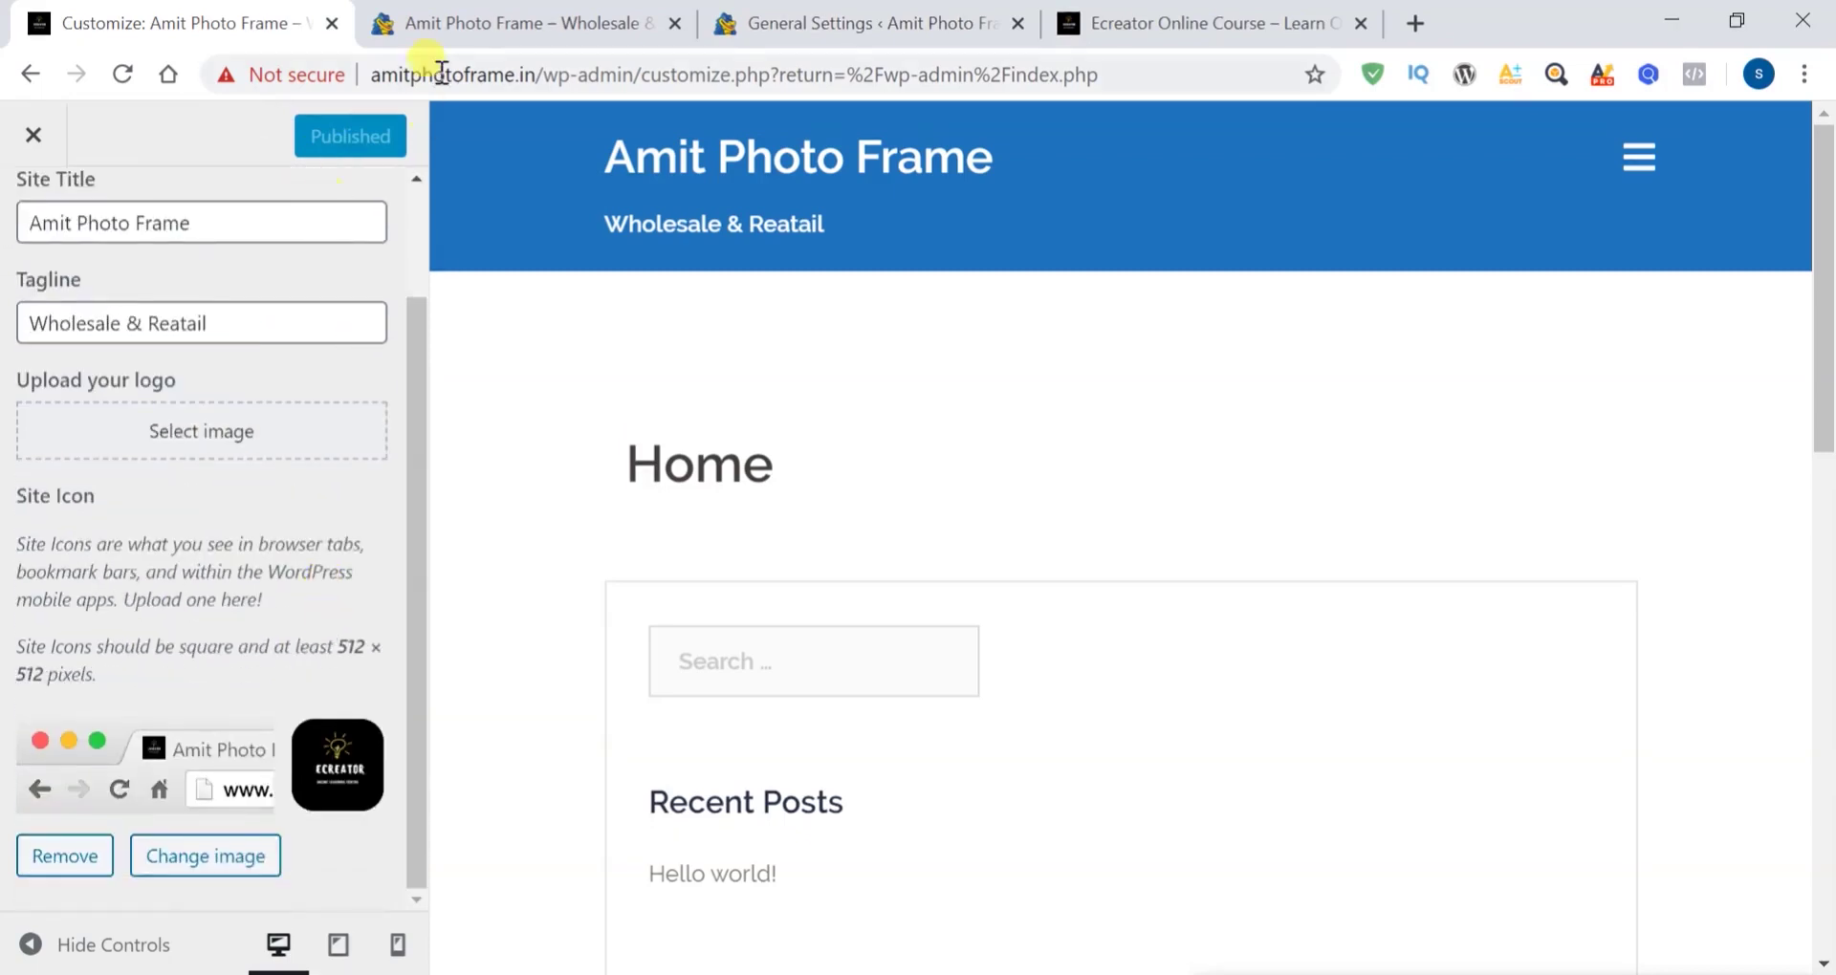
left_click(482, 30)
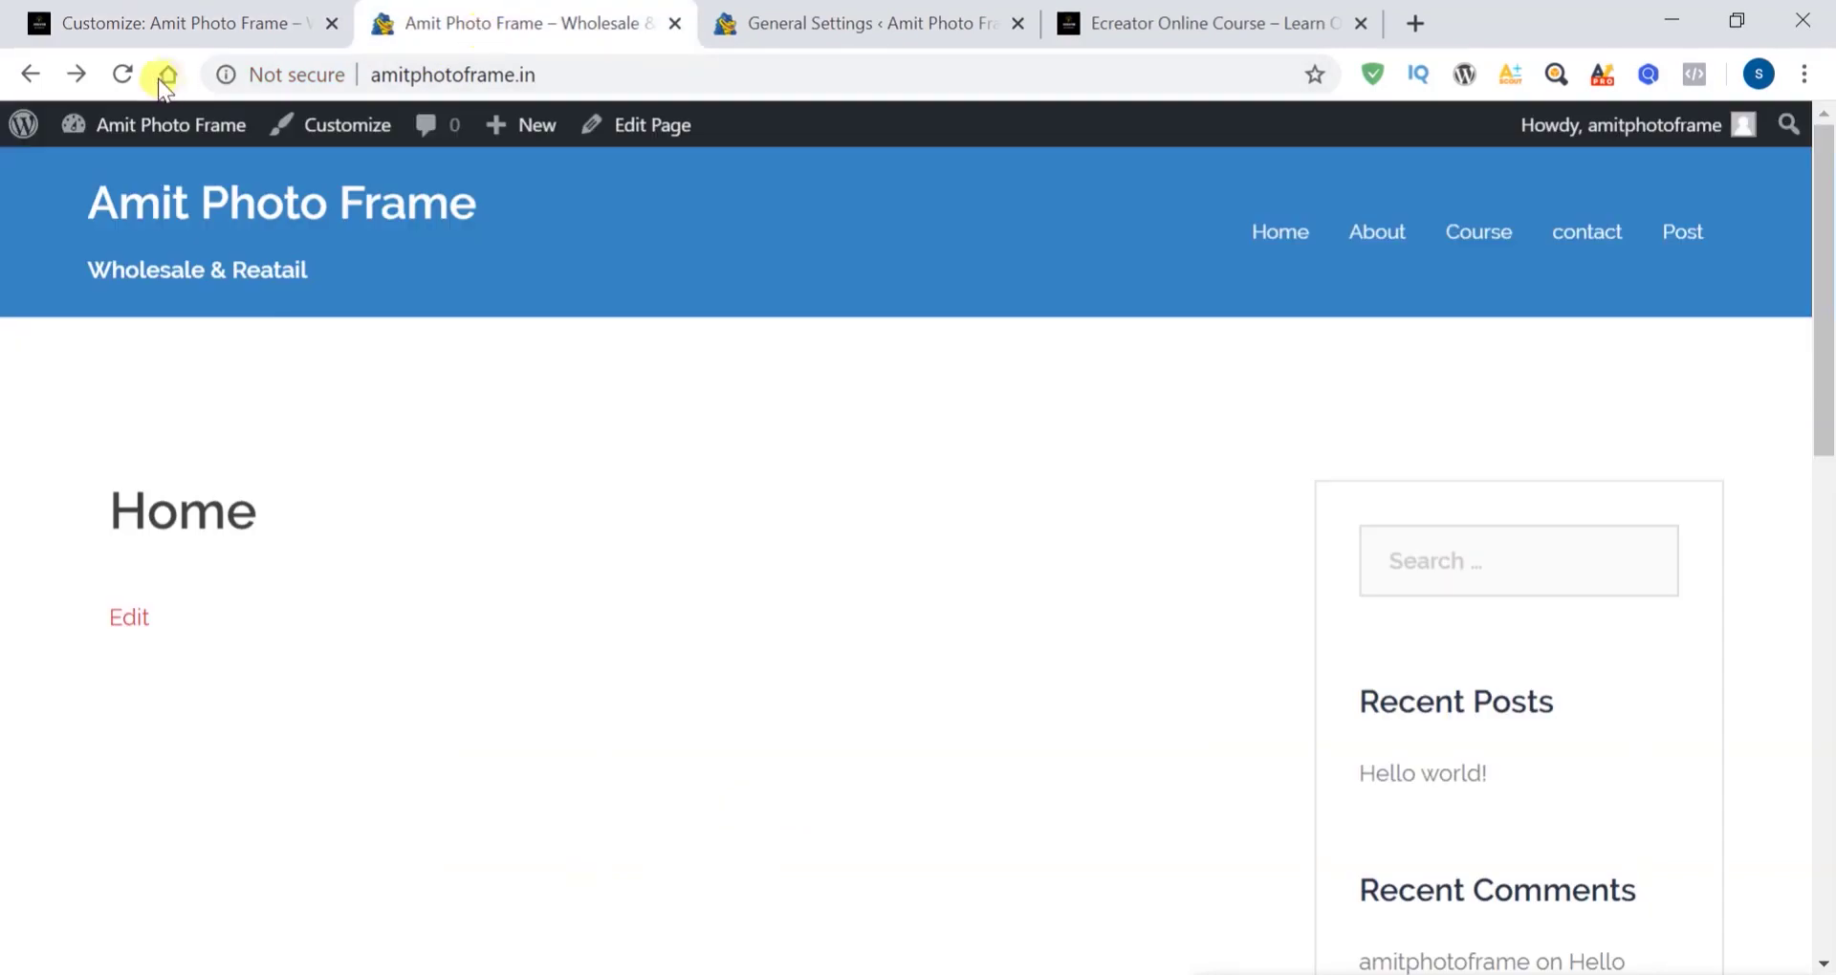
left_click(119, 76)
left_click(812, 33)
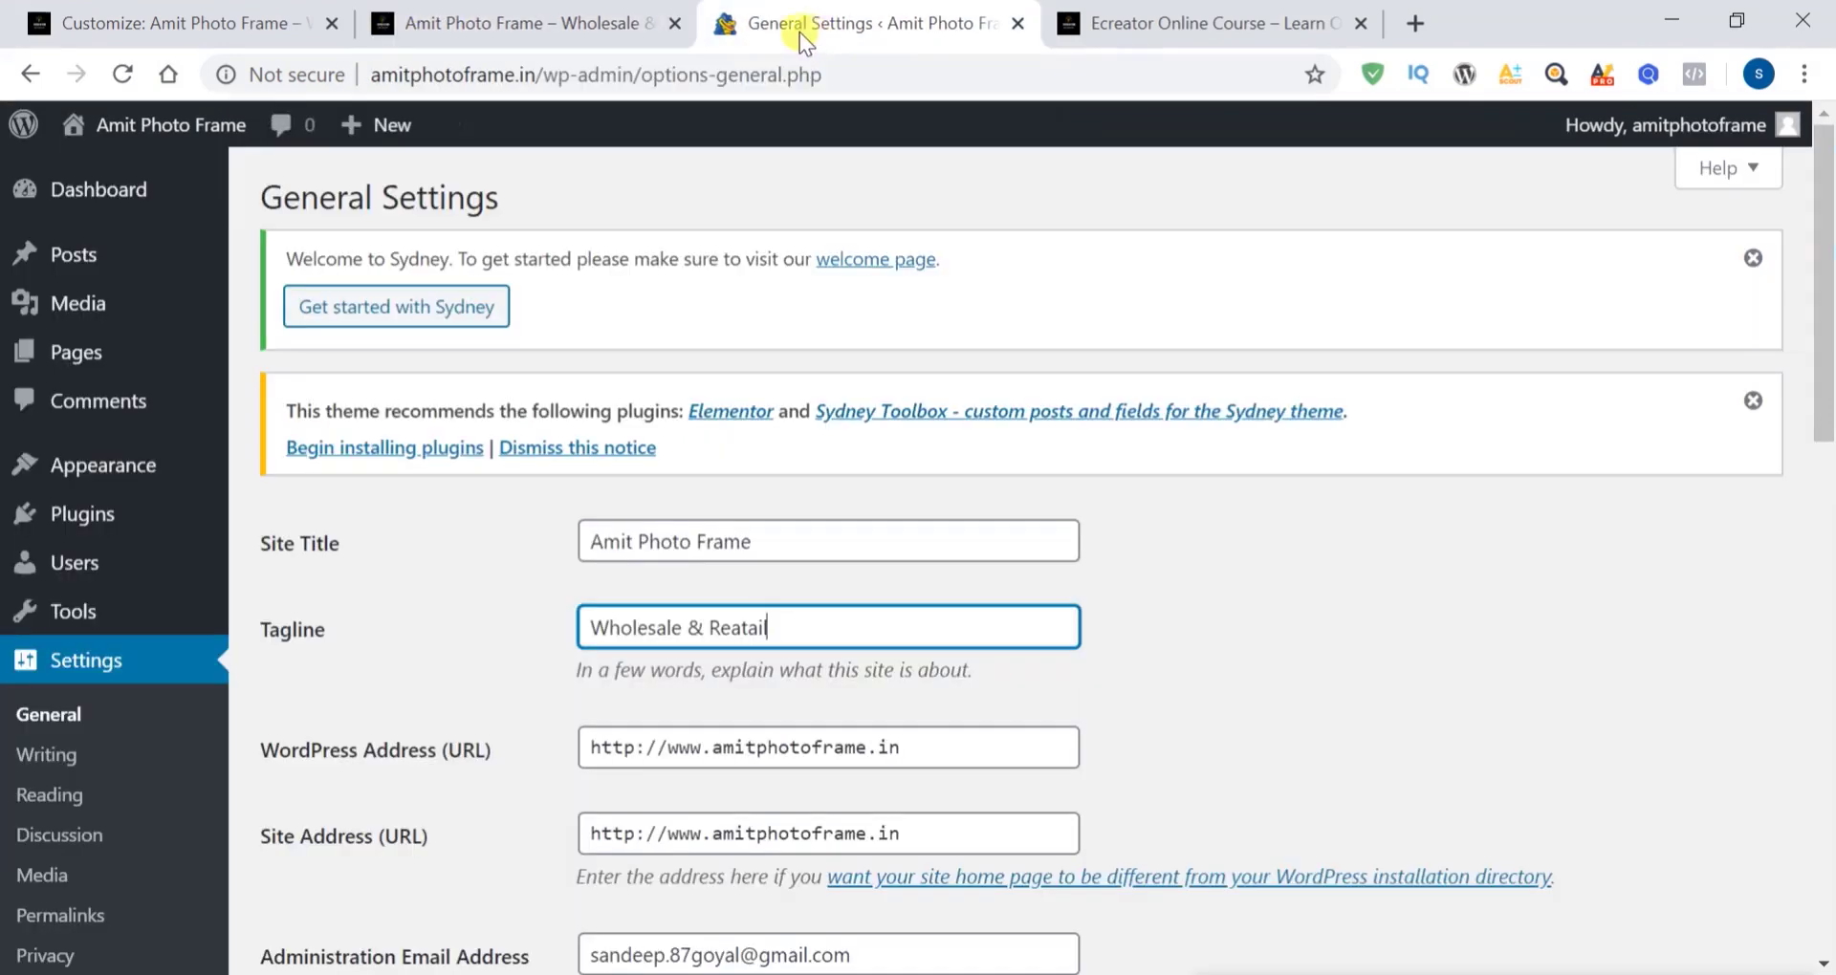
left_click(117, 76)
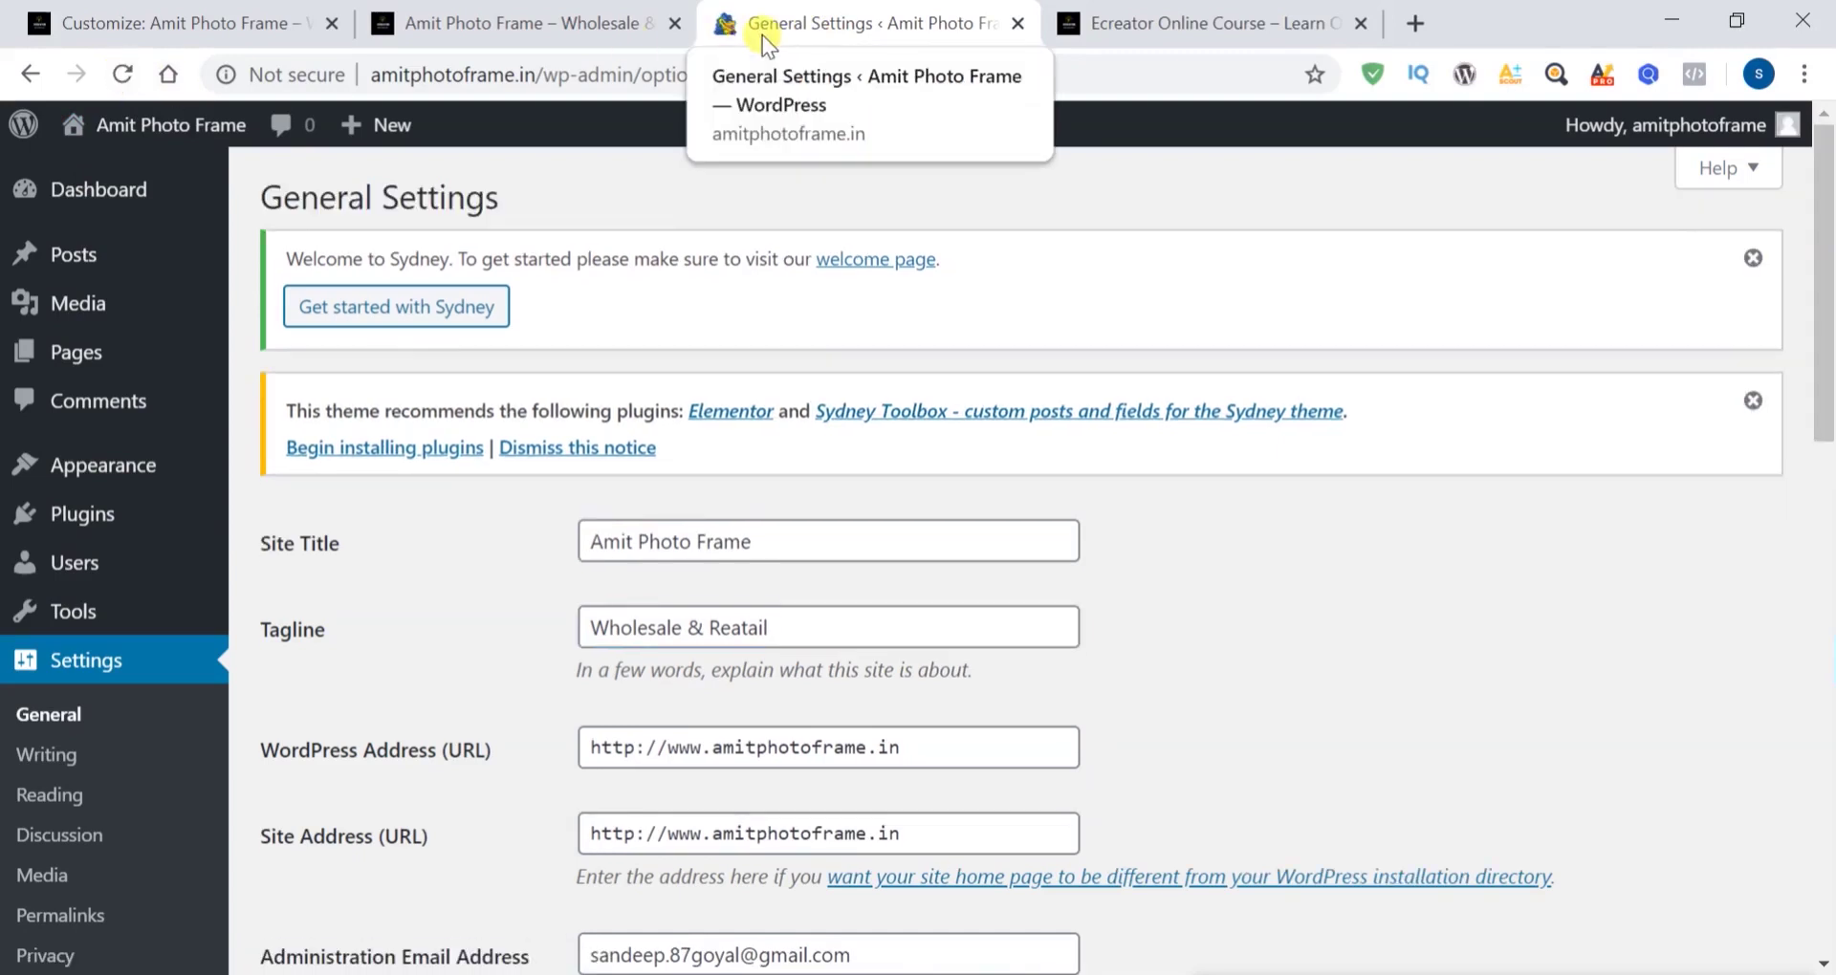
Return to the customizer and open the Header type settings within the Header area section
left_click(231, 21)
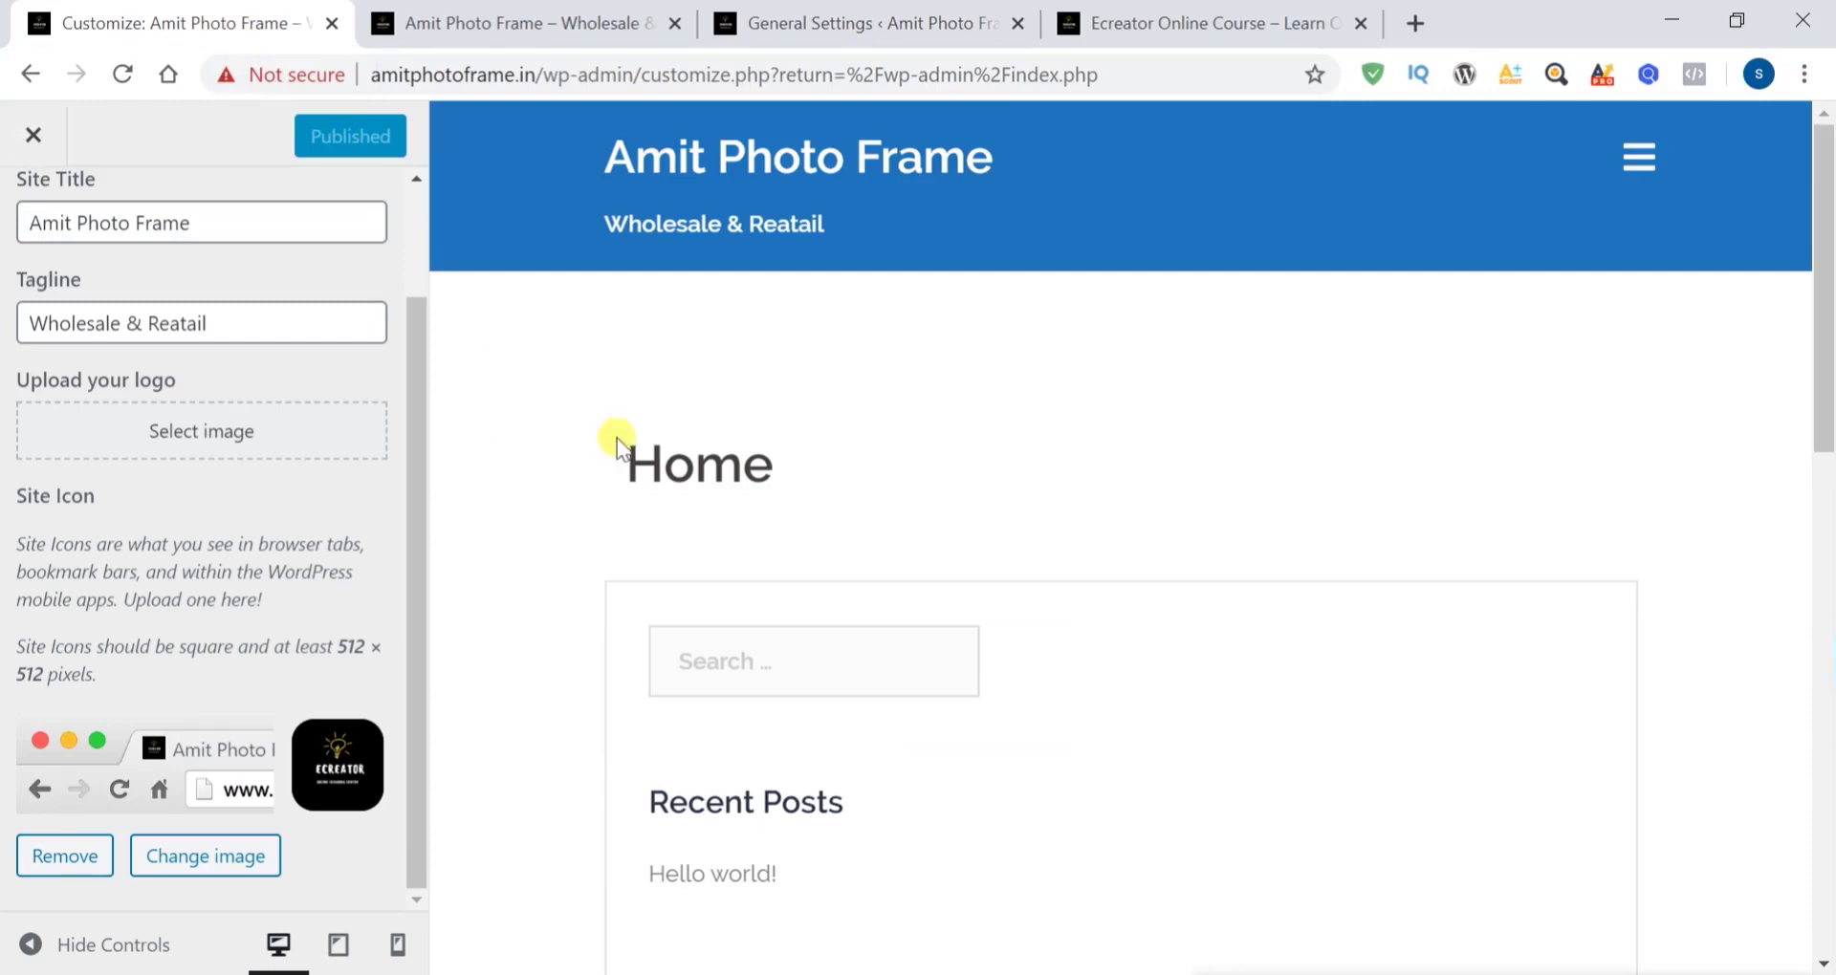
scroll(333, 577, "up", 2)
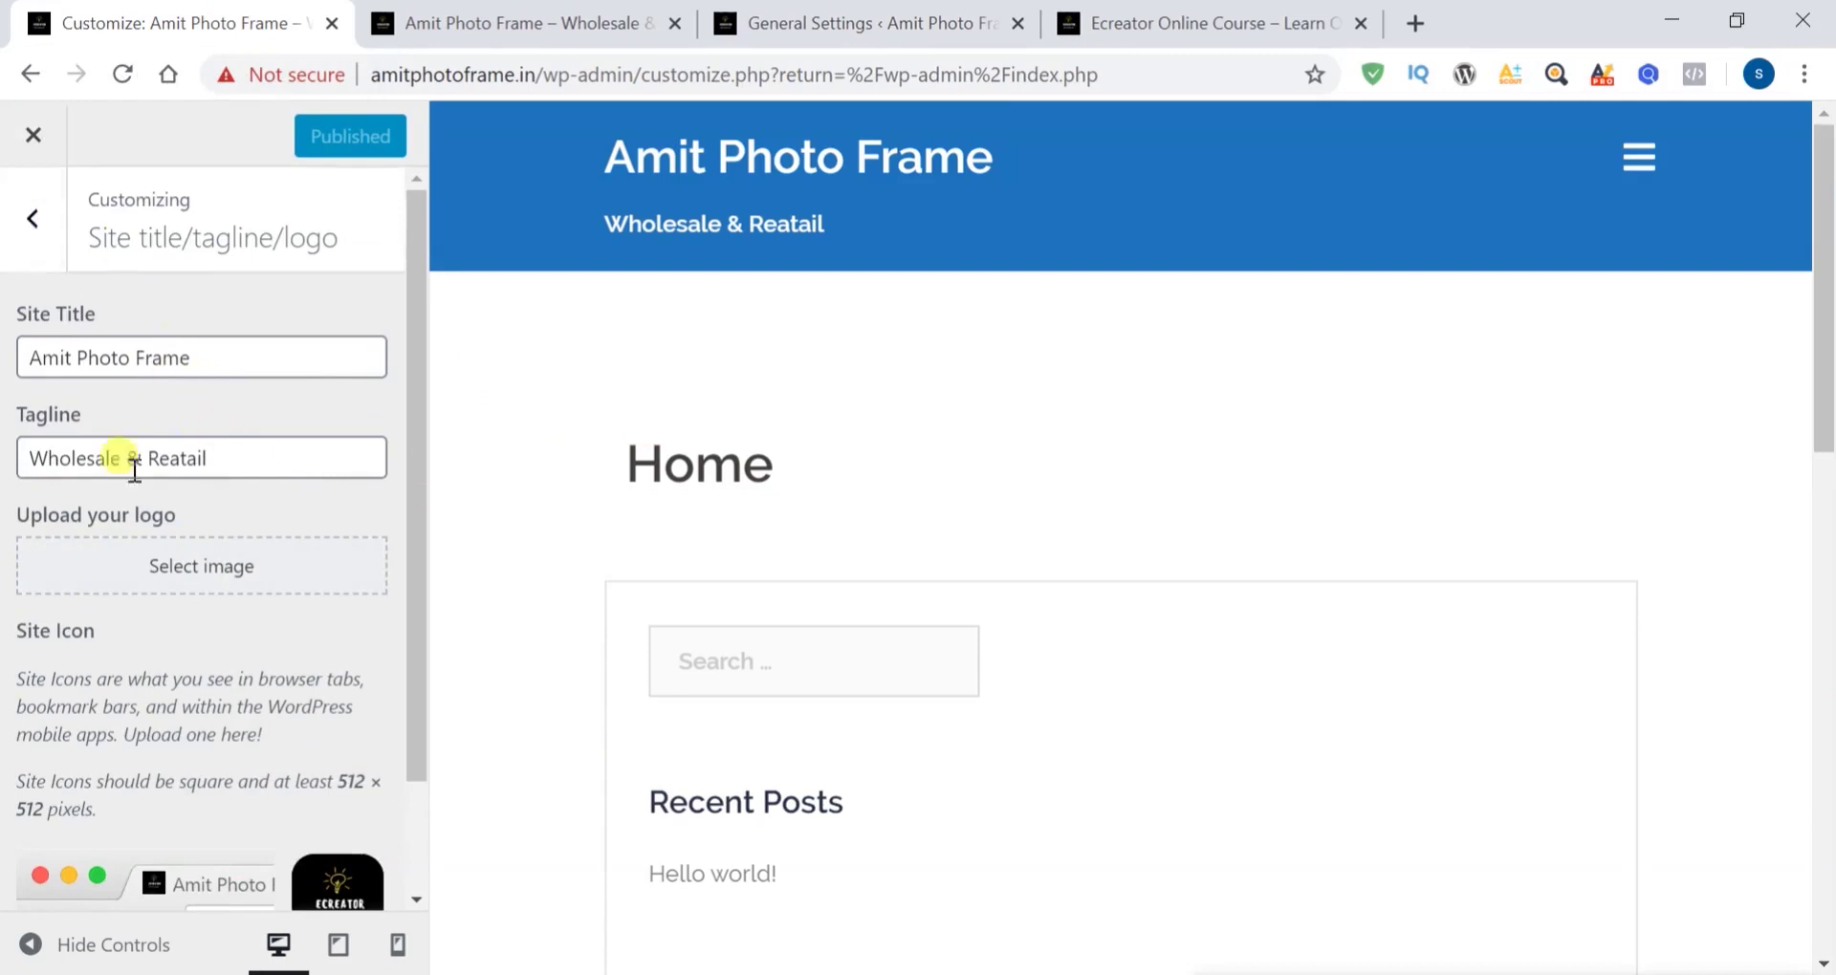
scroll(209, 599, "down", 1)
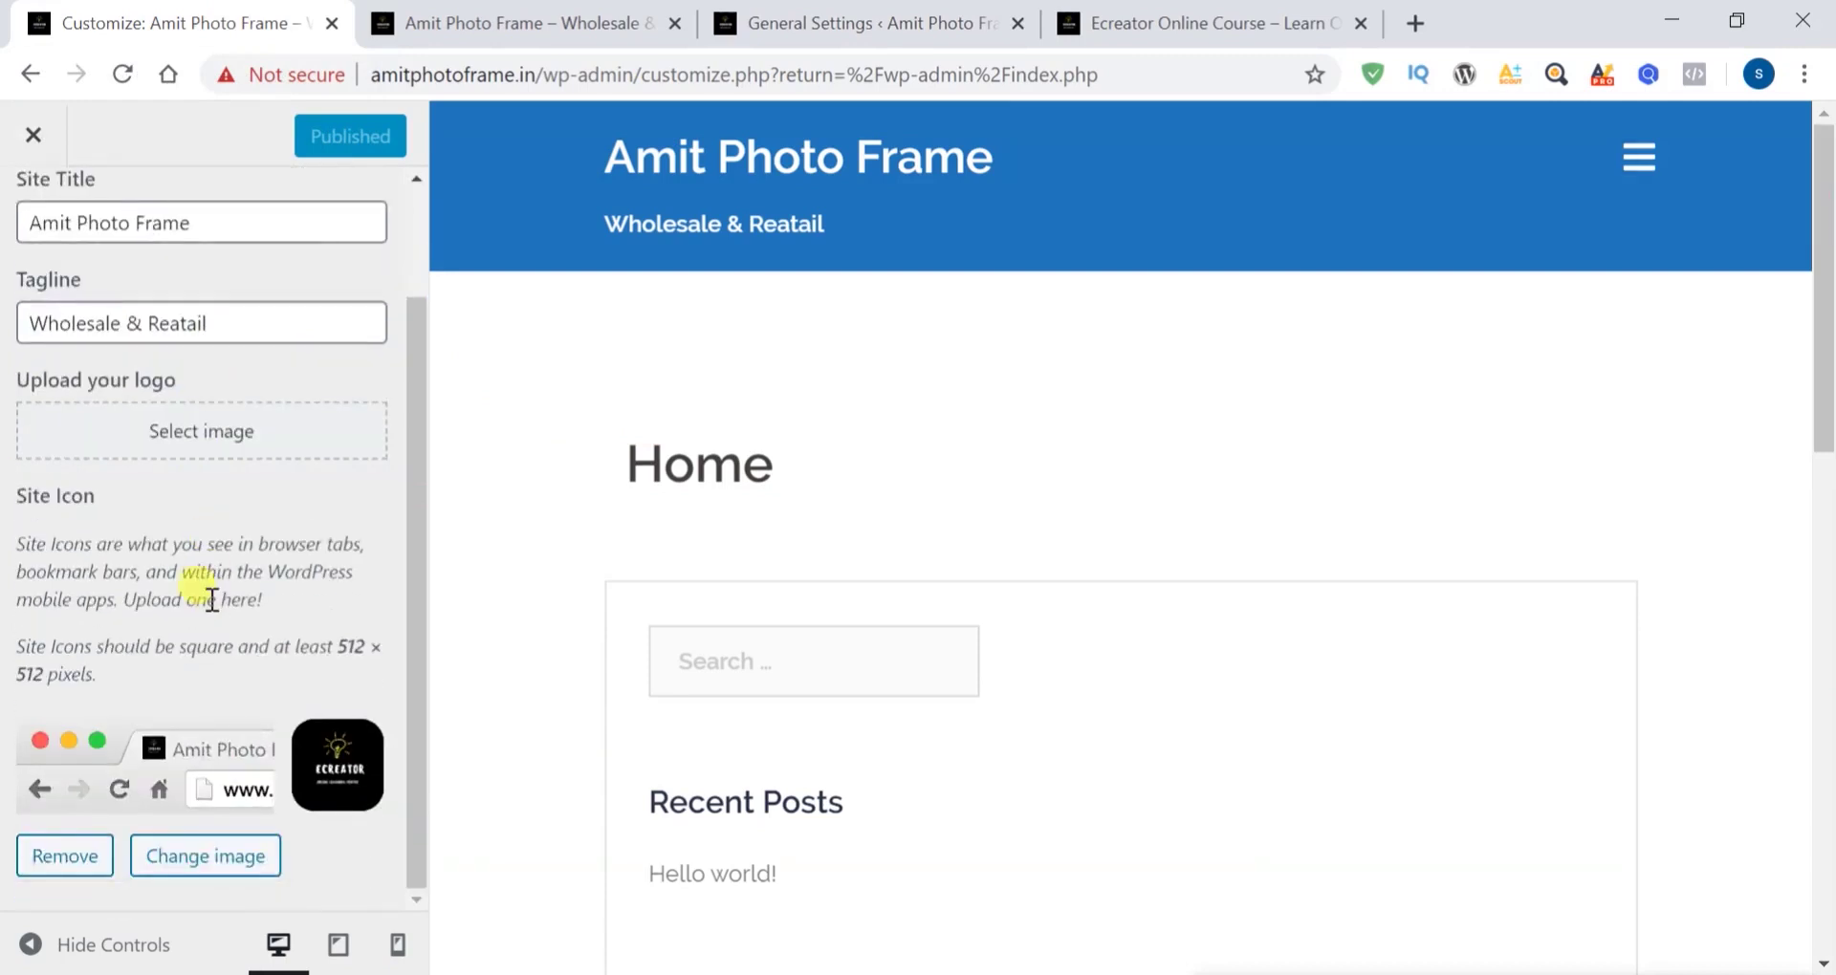
scroll(210, 598, "up", 1)
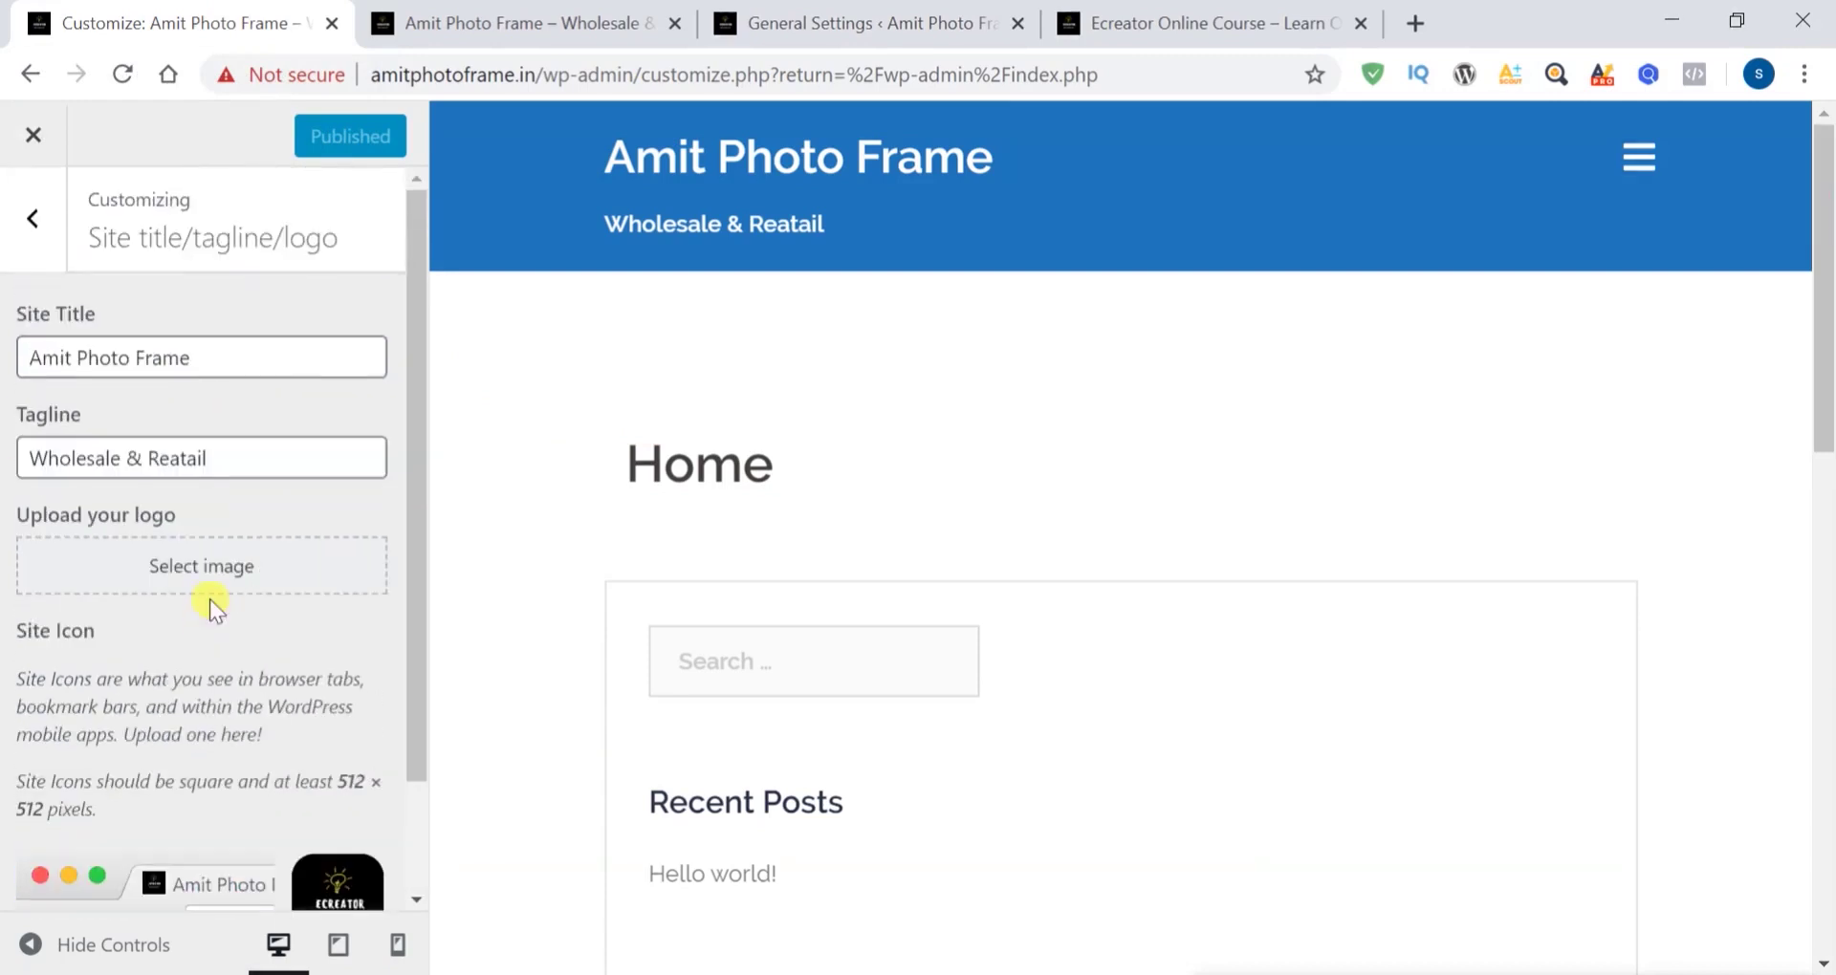
left_click(34, 229)
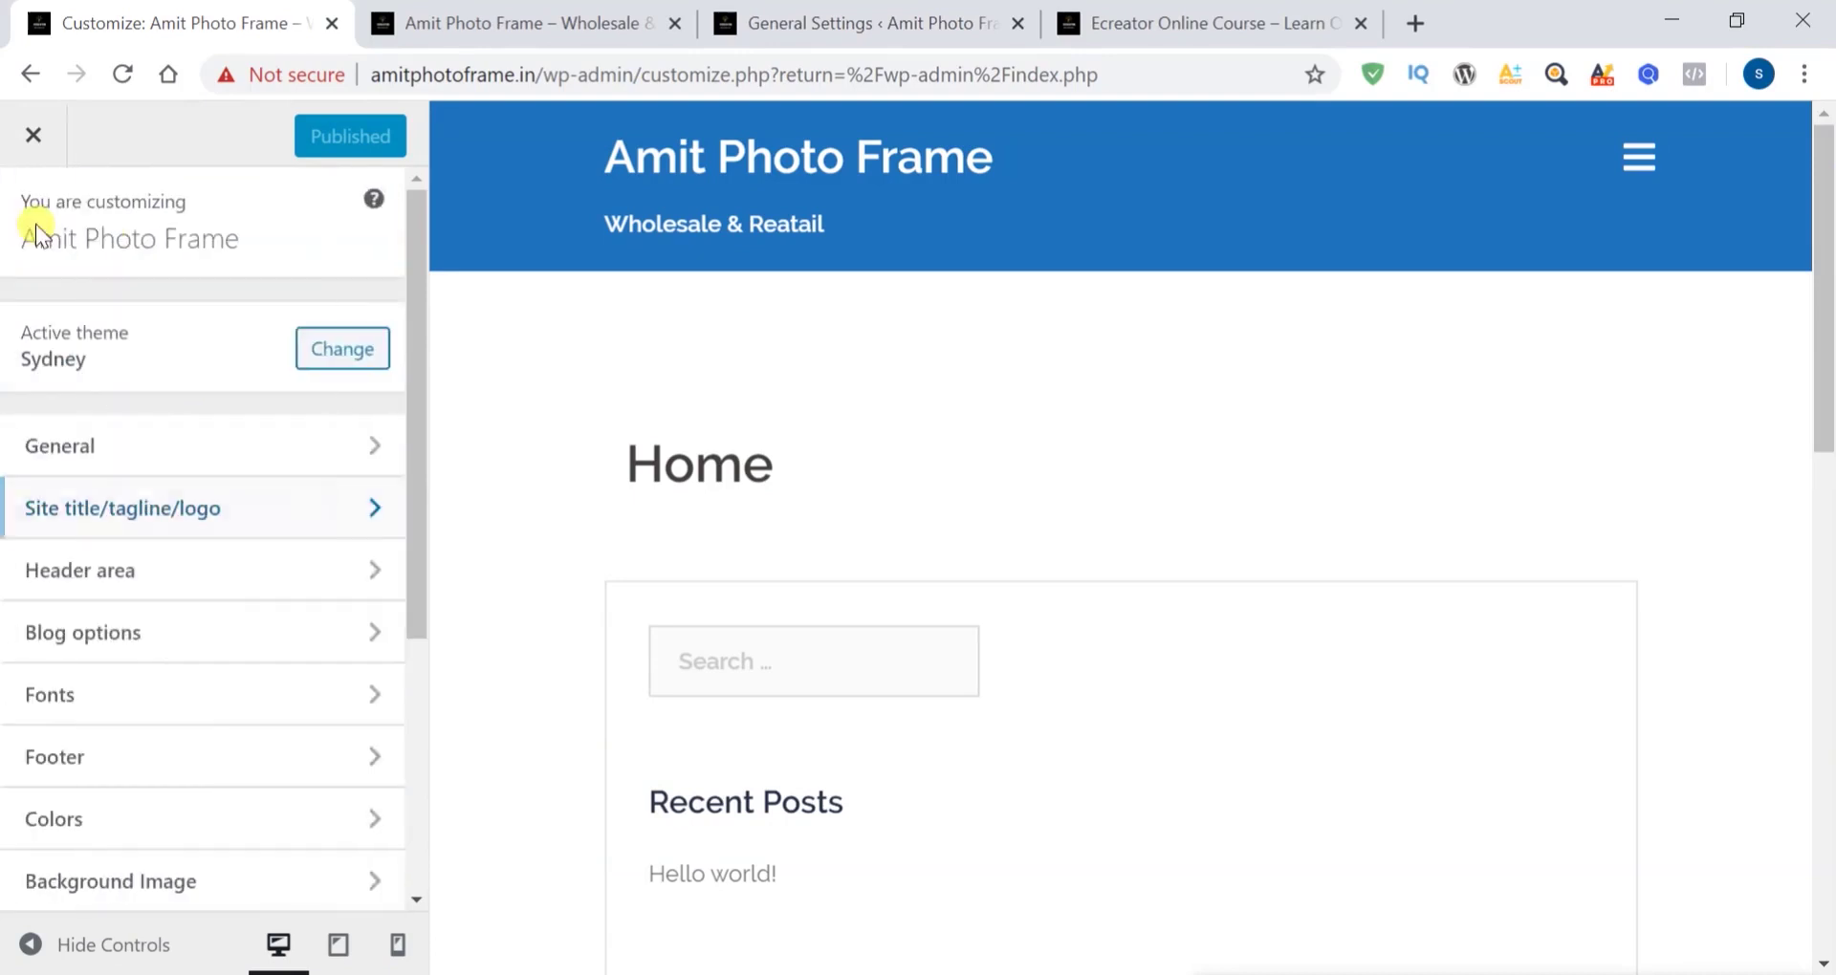
left_click(368, 571)
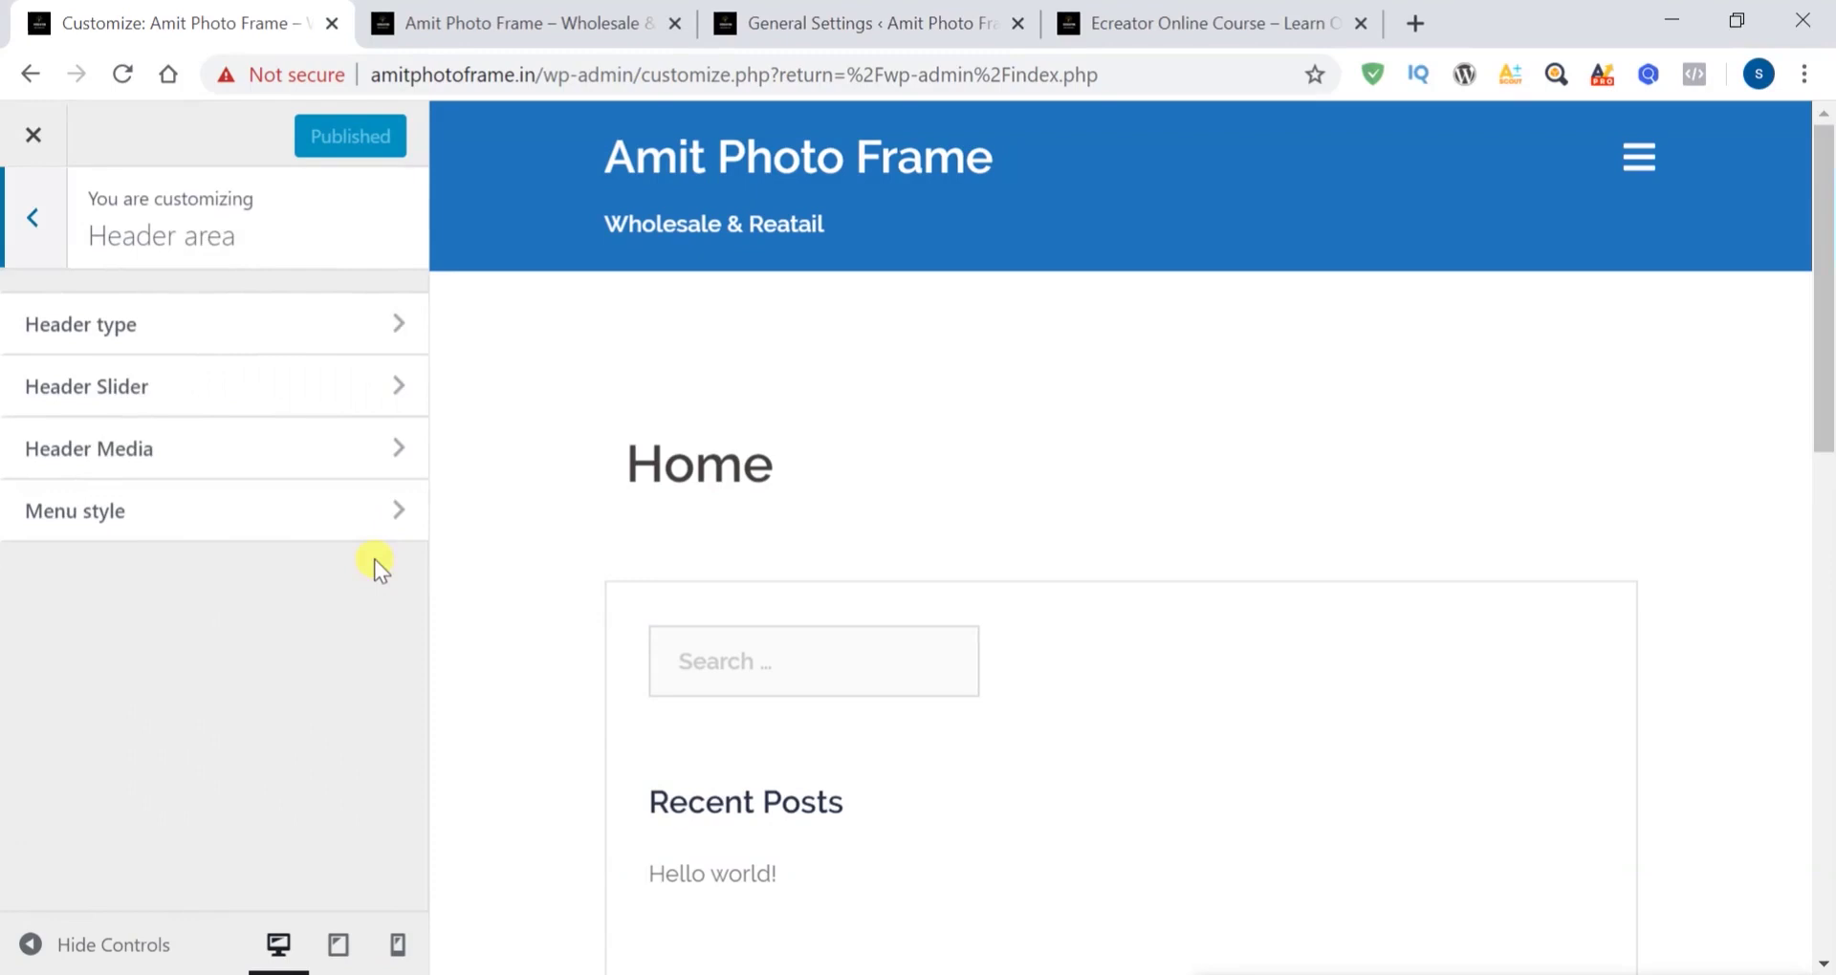
left_click(226, 337)
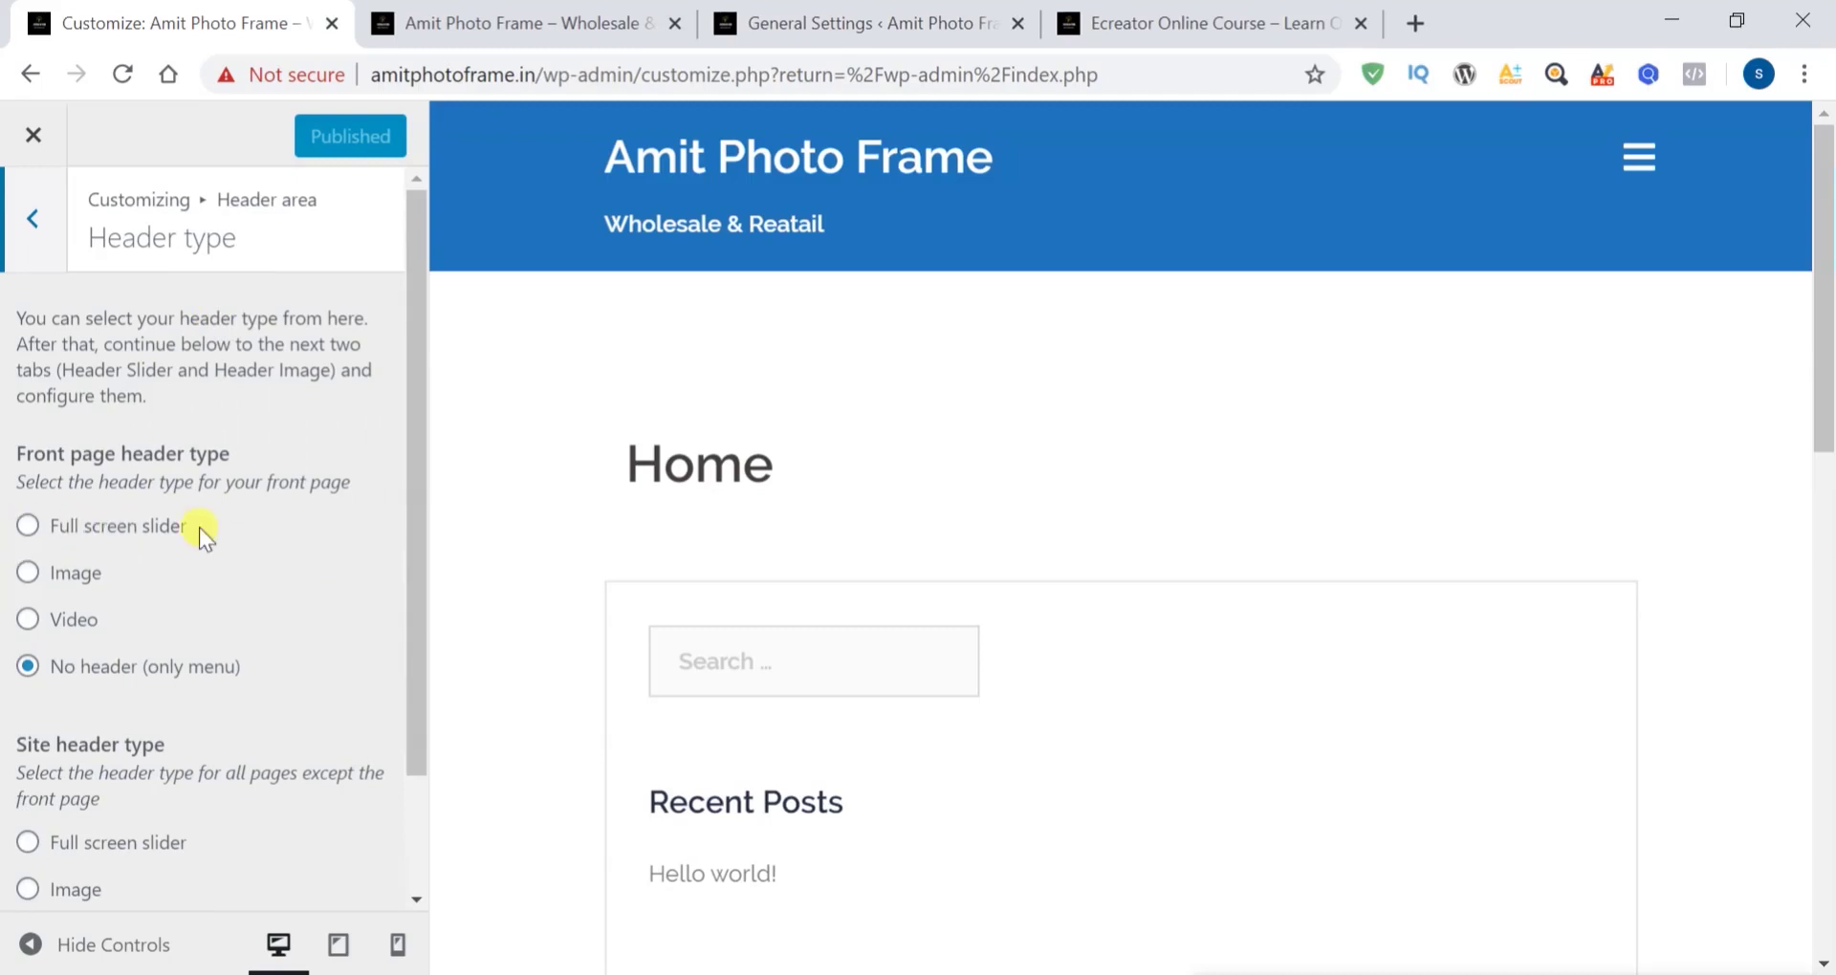
Try the Image and Video front page header types, restore No header (only menu), and compare with the live home page
left_click(25, 574)
left_click(28, 621)
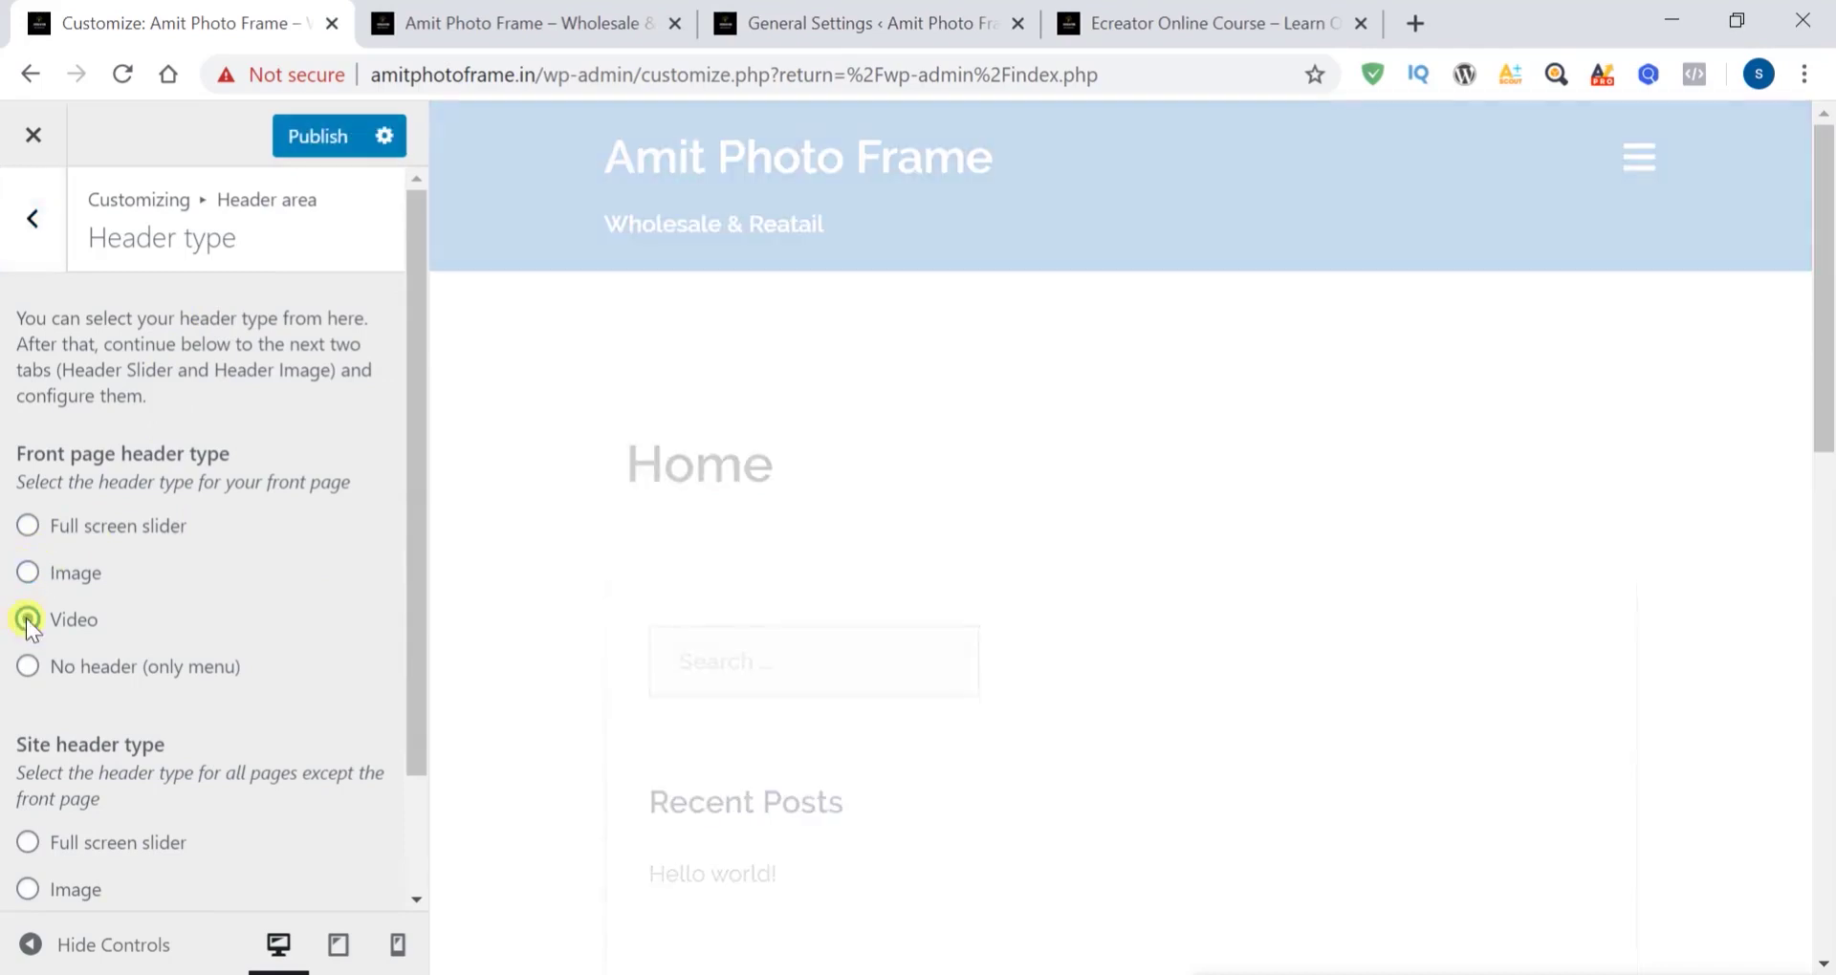
left_click(26, 669)
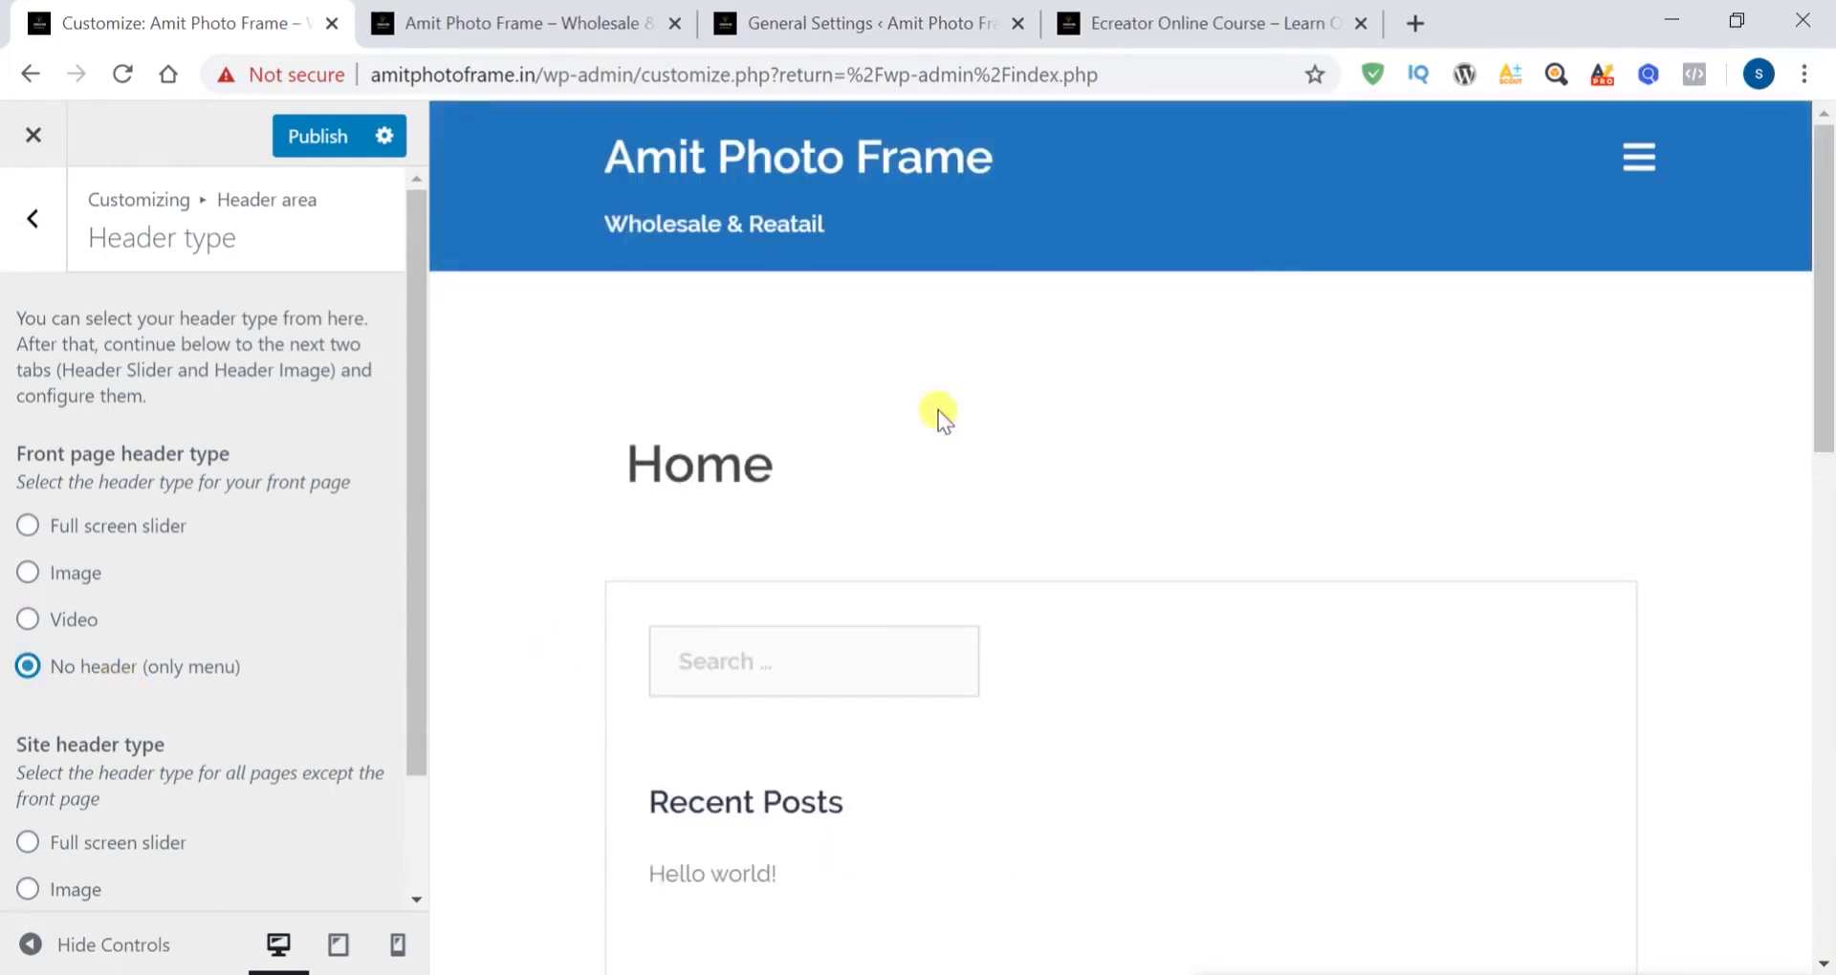
left_click(543, 21)
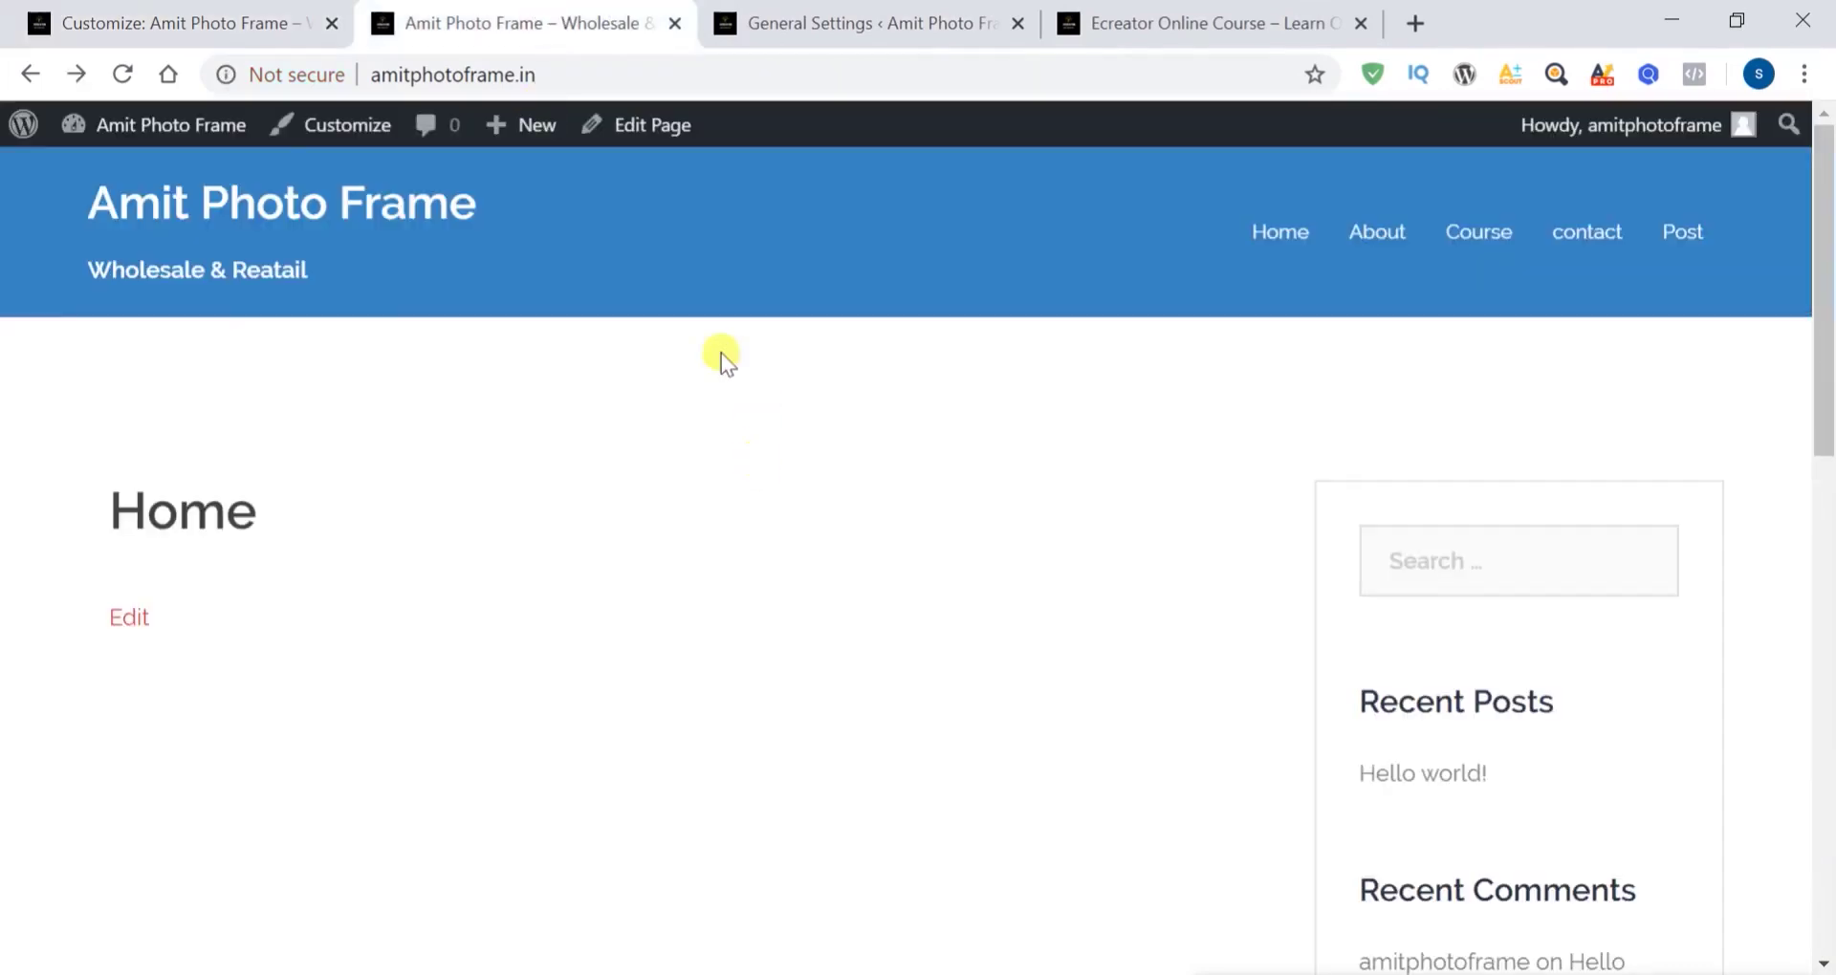
left_click(224, 19)
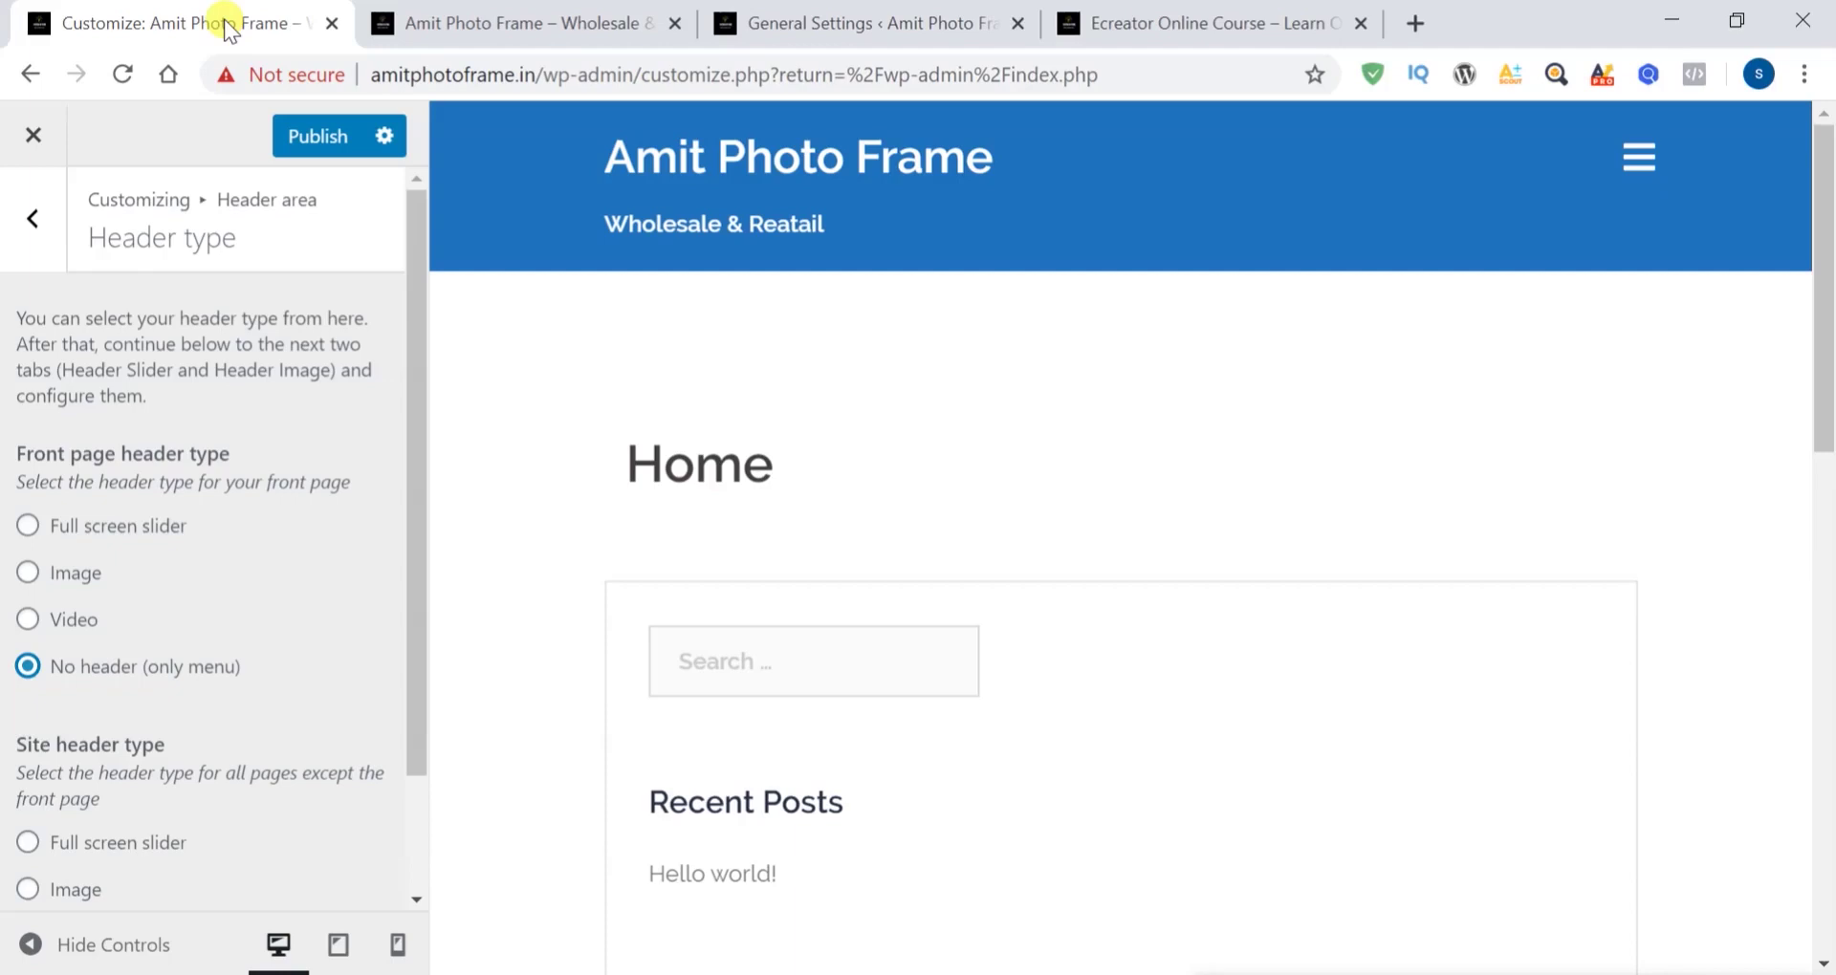
Set the front page header type to Image and publish the change
left_click(31, 575)
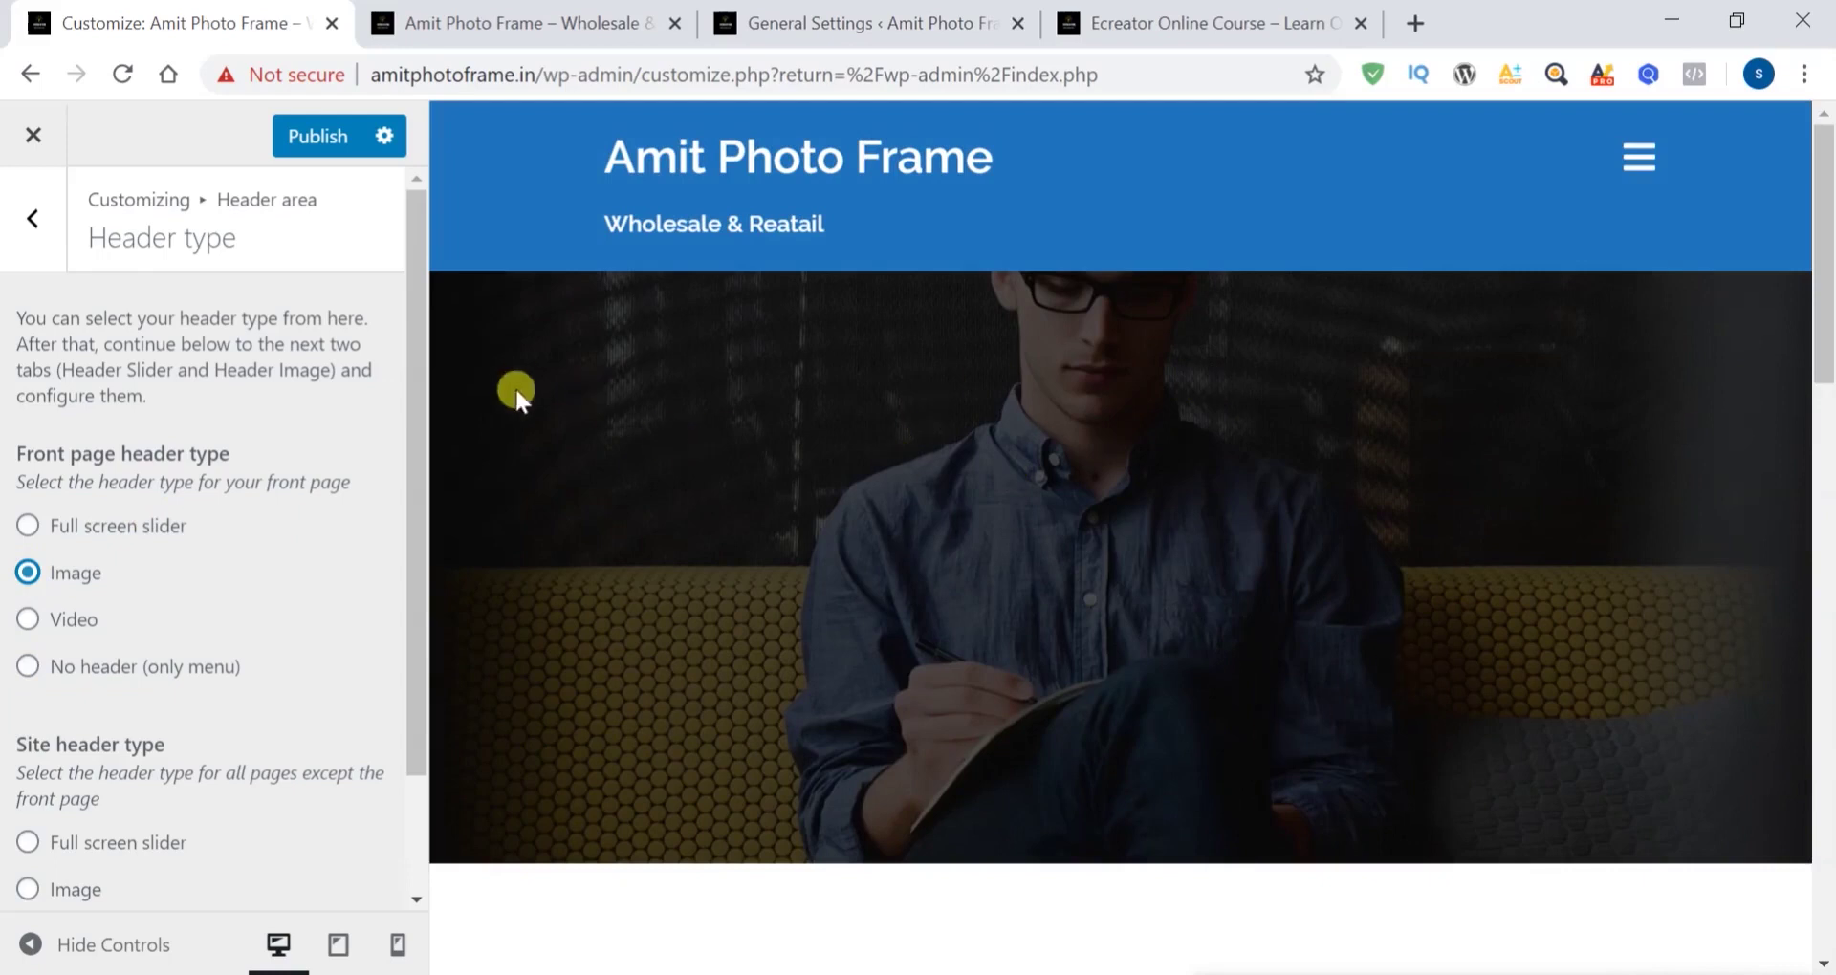
scroll(331, 593, "down", 2)
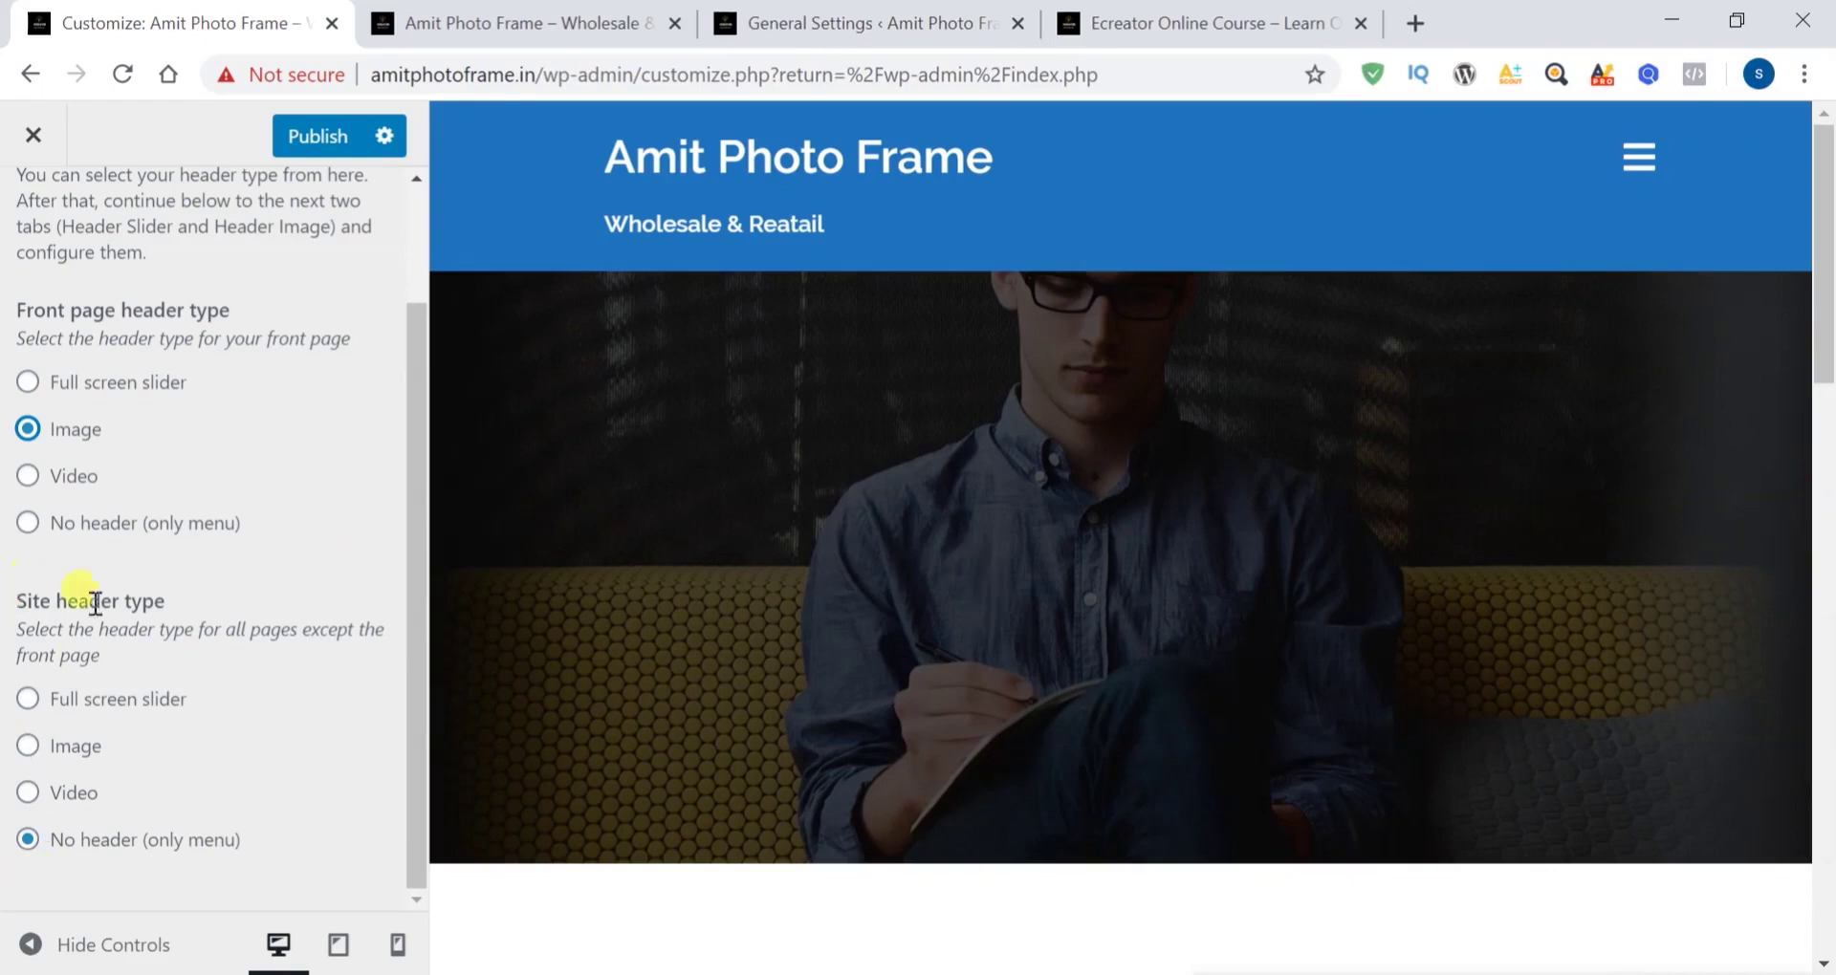
left_click(599, 23)
left_click(191, 32)
left_click(325, 161)
Reload the live site and examine the header on the Home, About, contact and Post pages
left_click(545, 19)
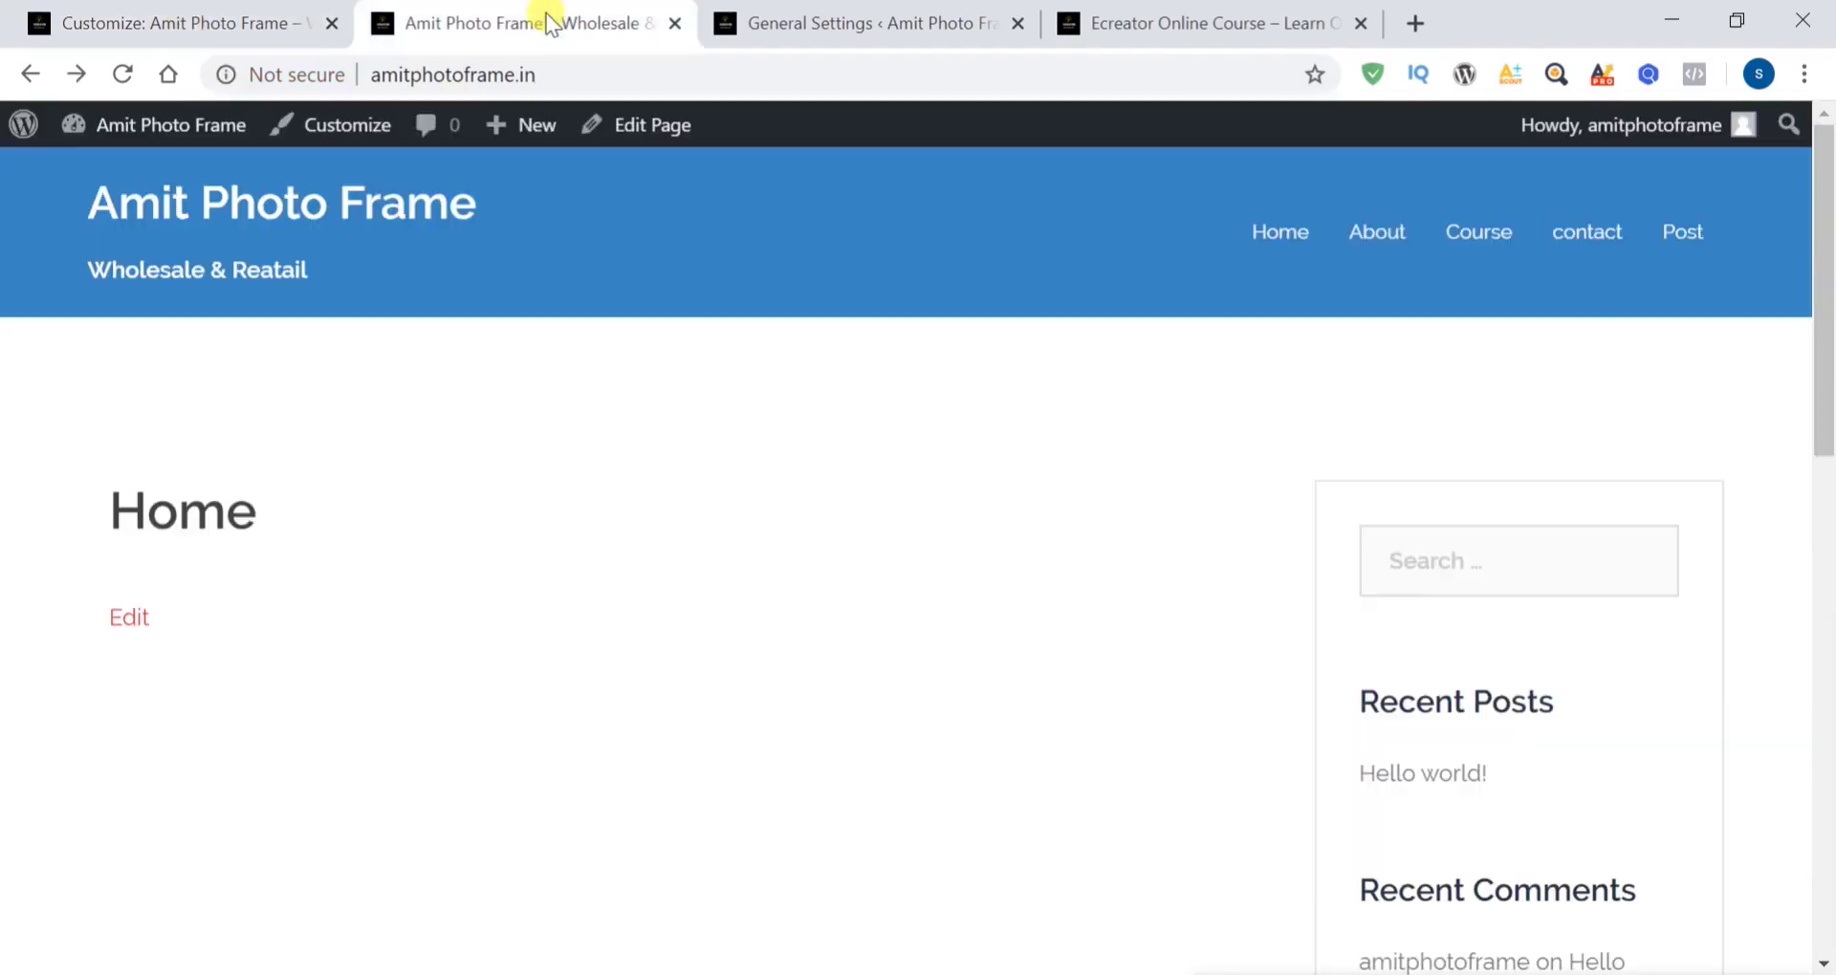
left_click(121, 72)
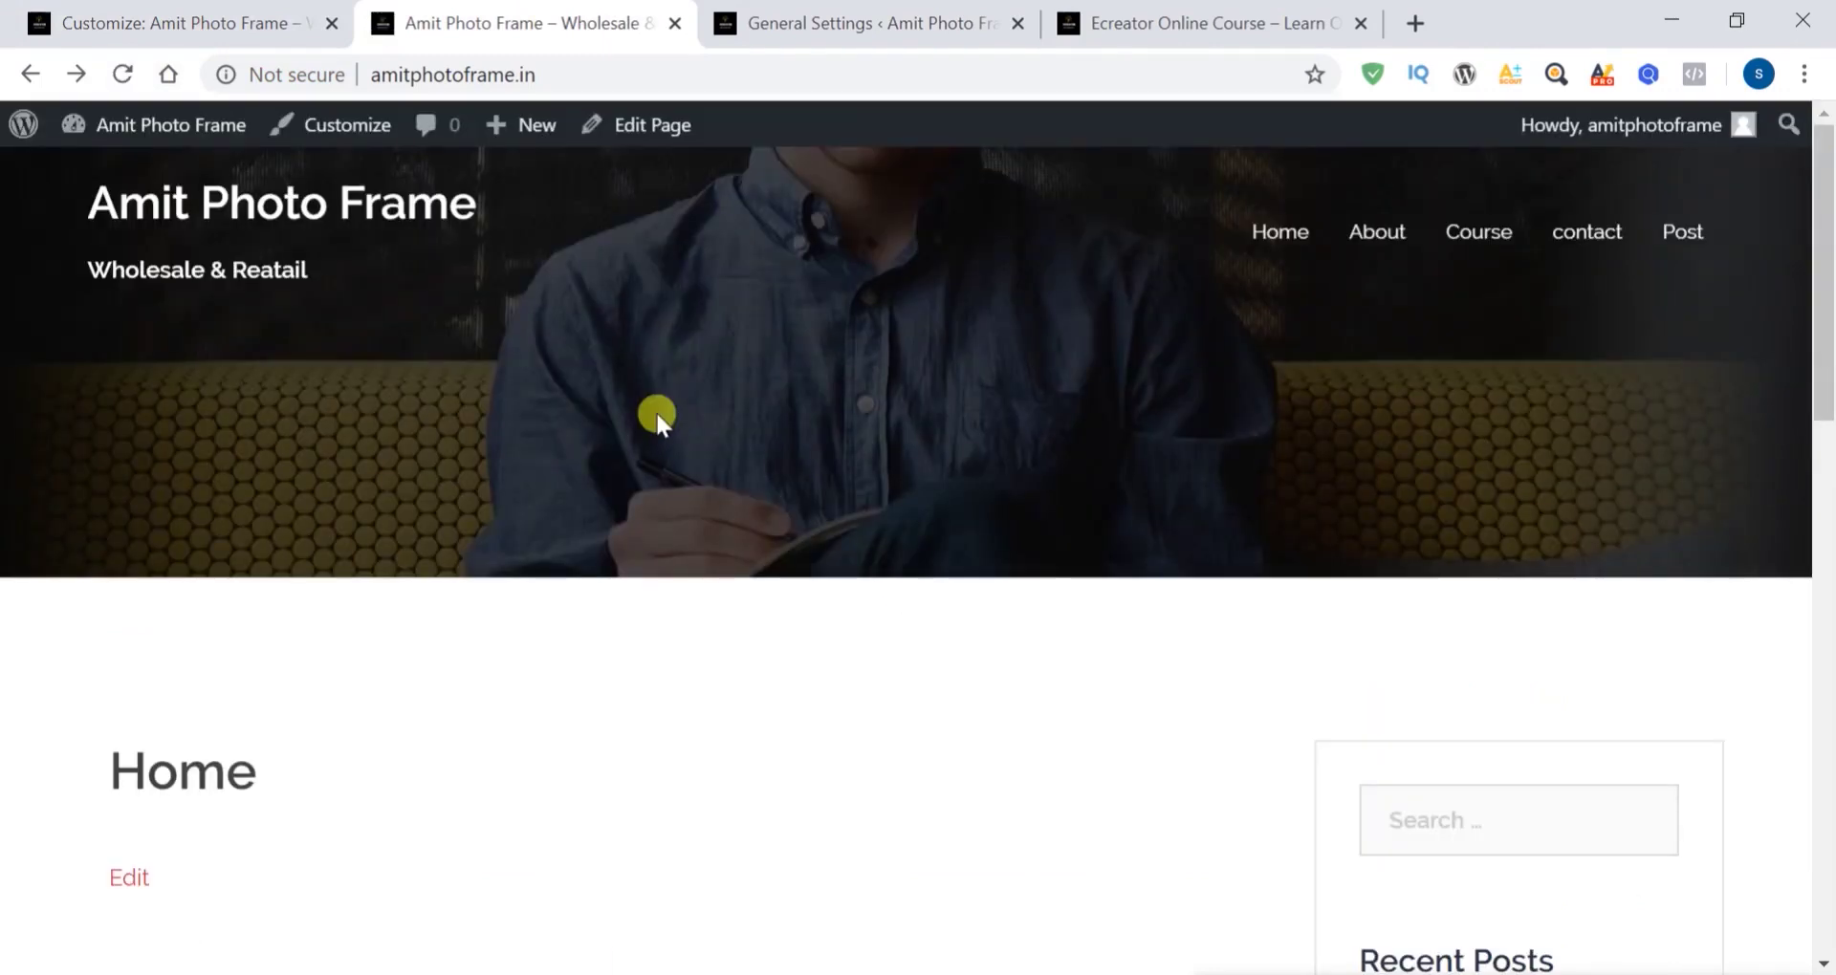
left_click(1377, 232)
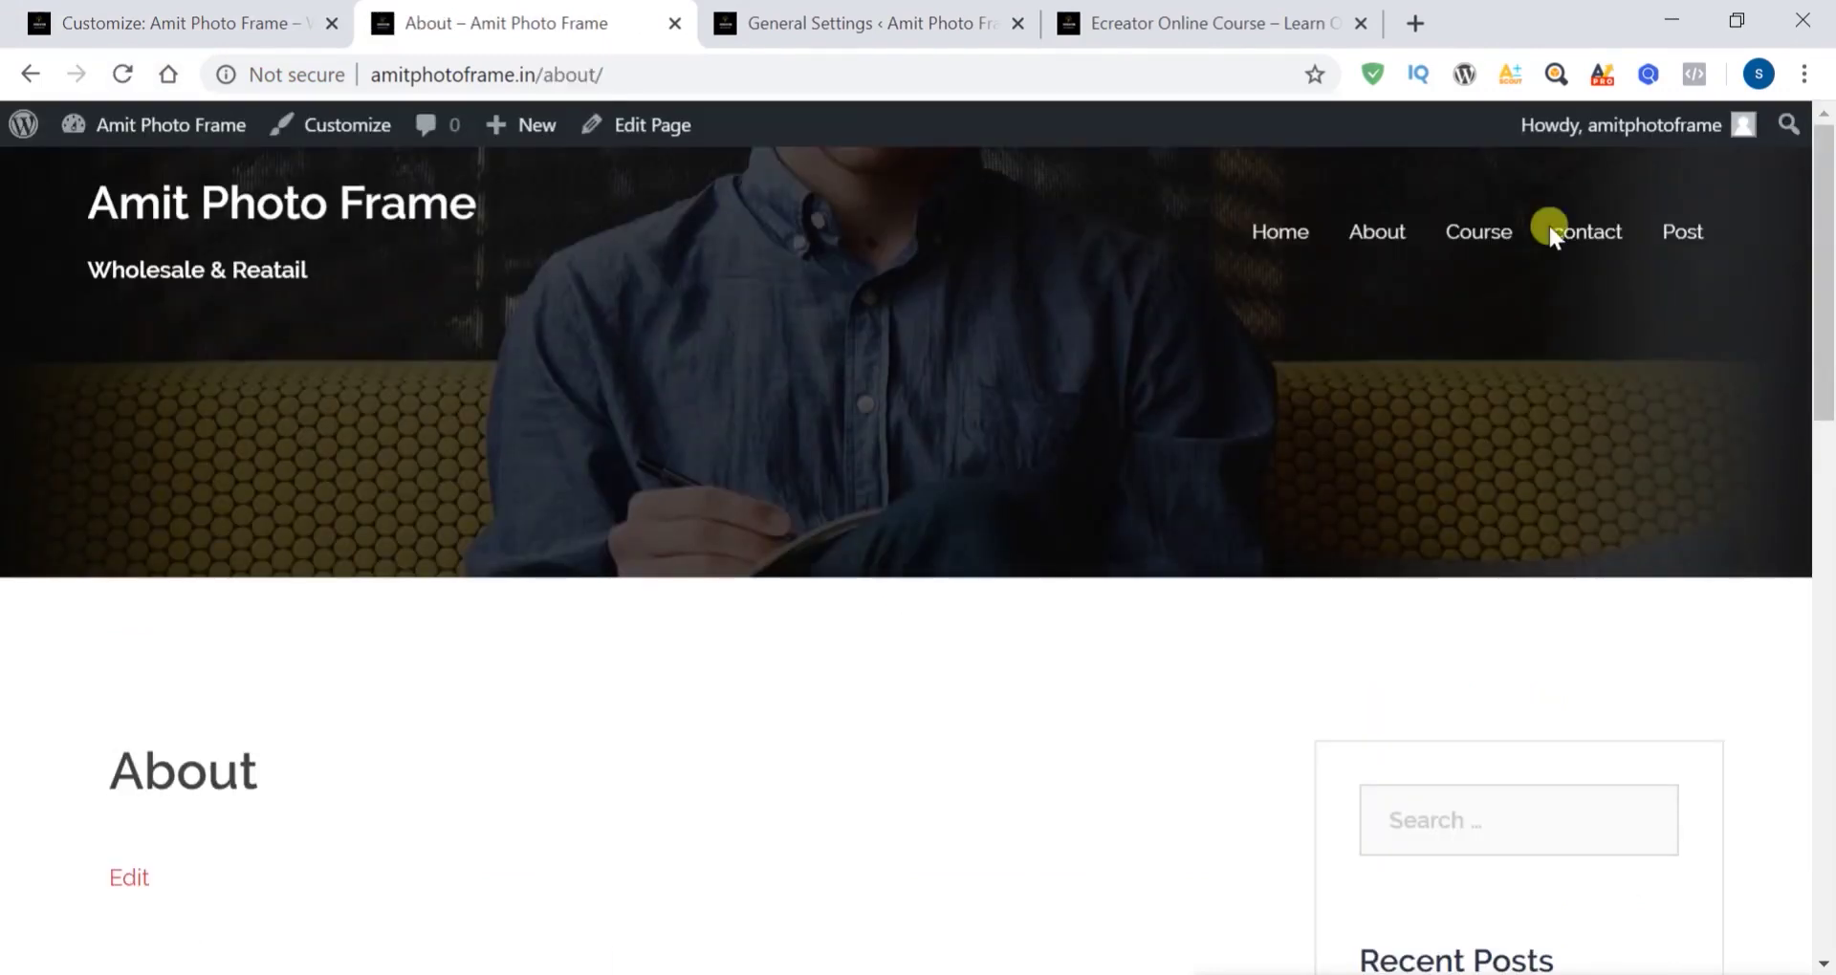
left_click(1578, 231)
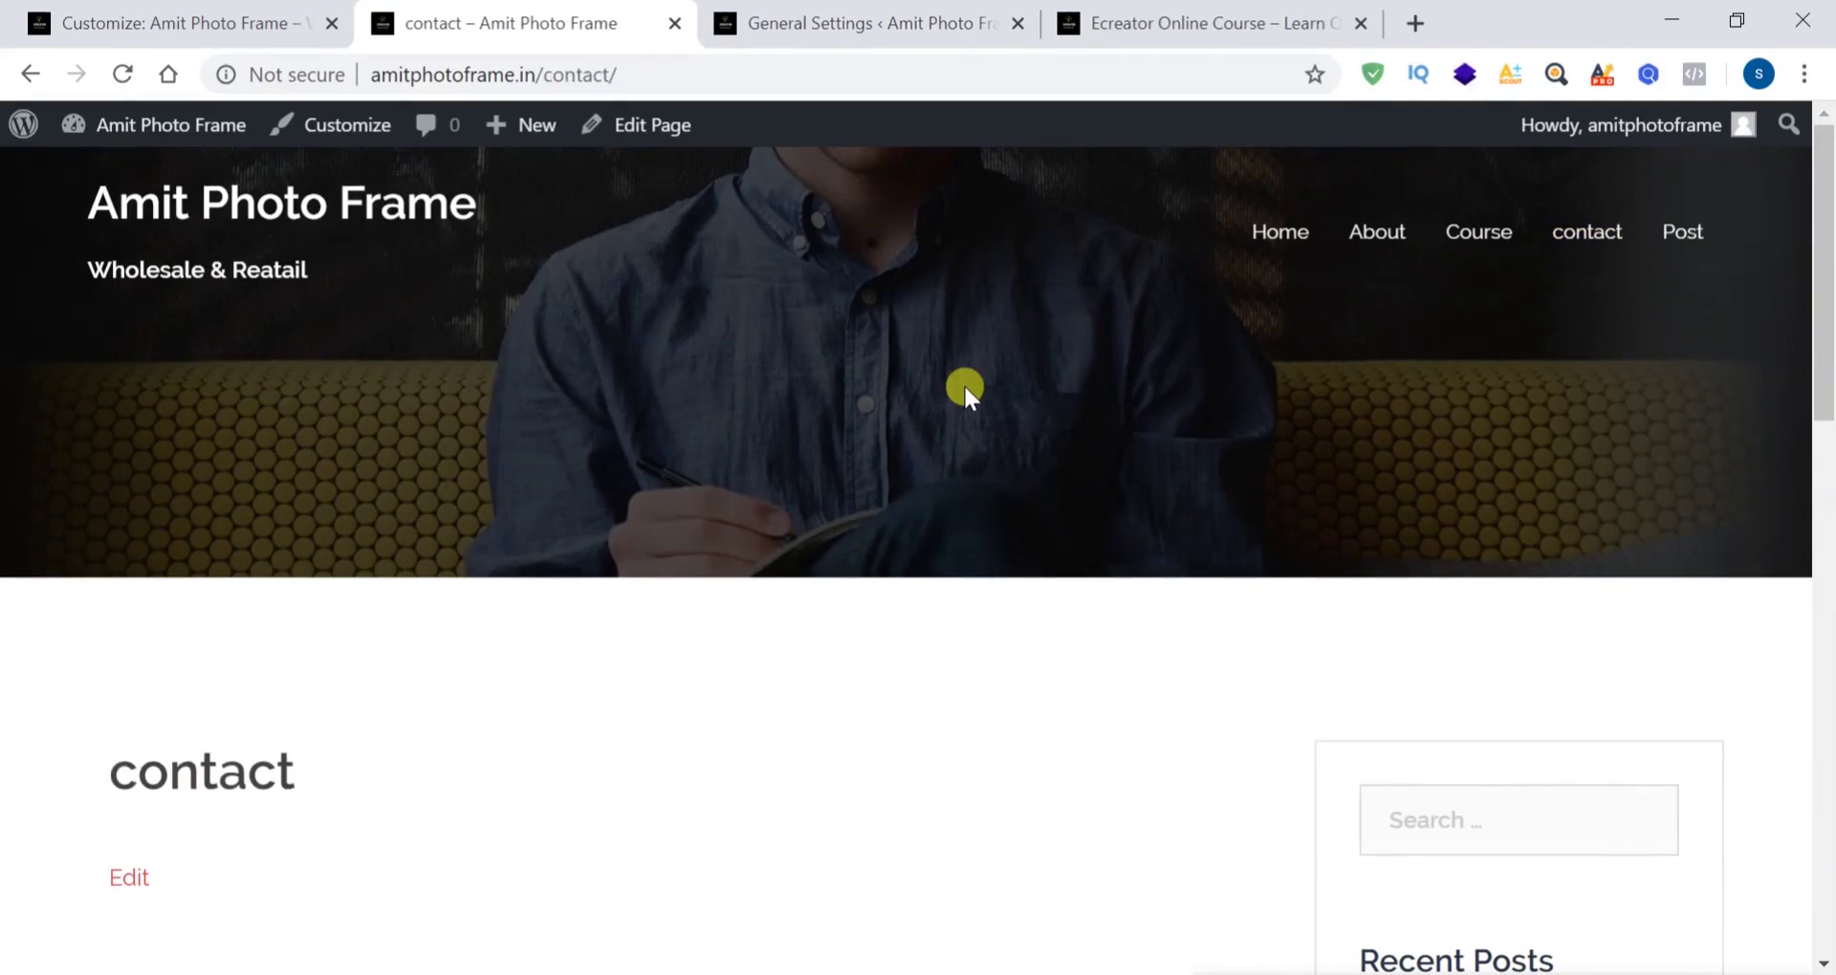
left_click(1669, 232)
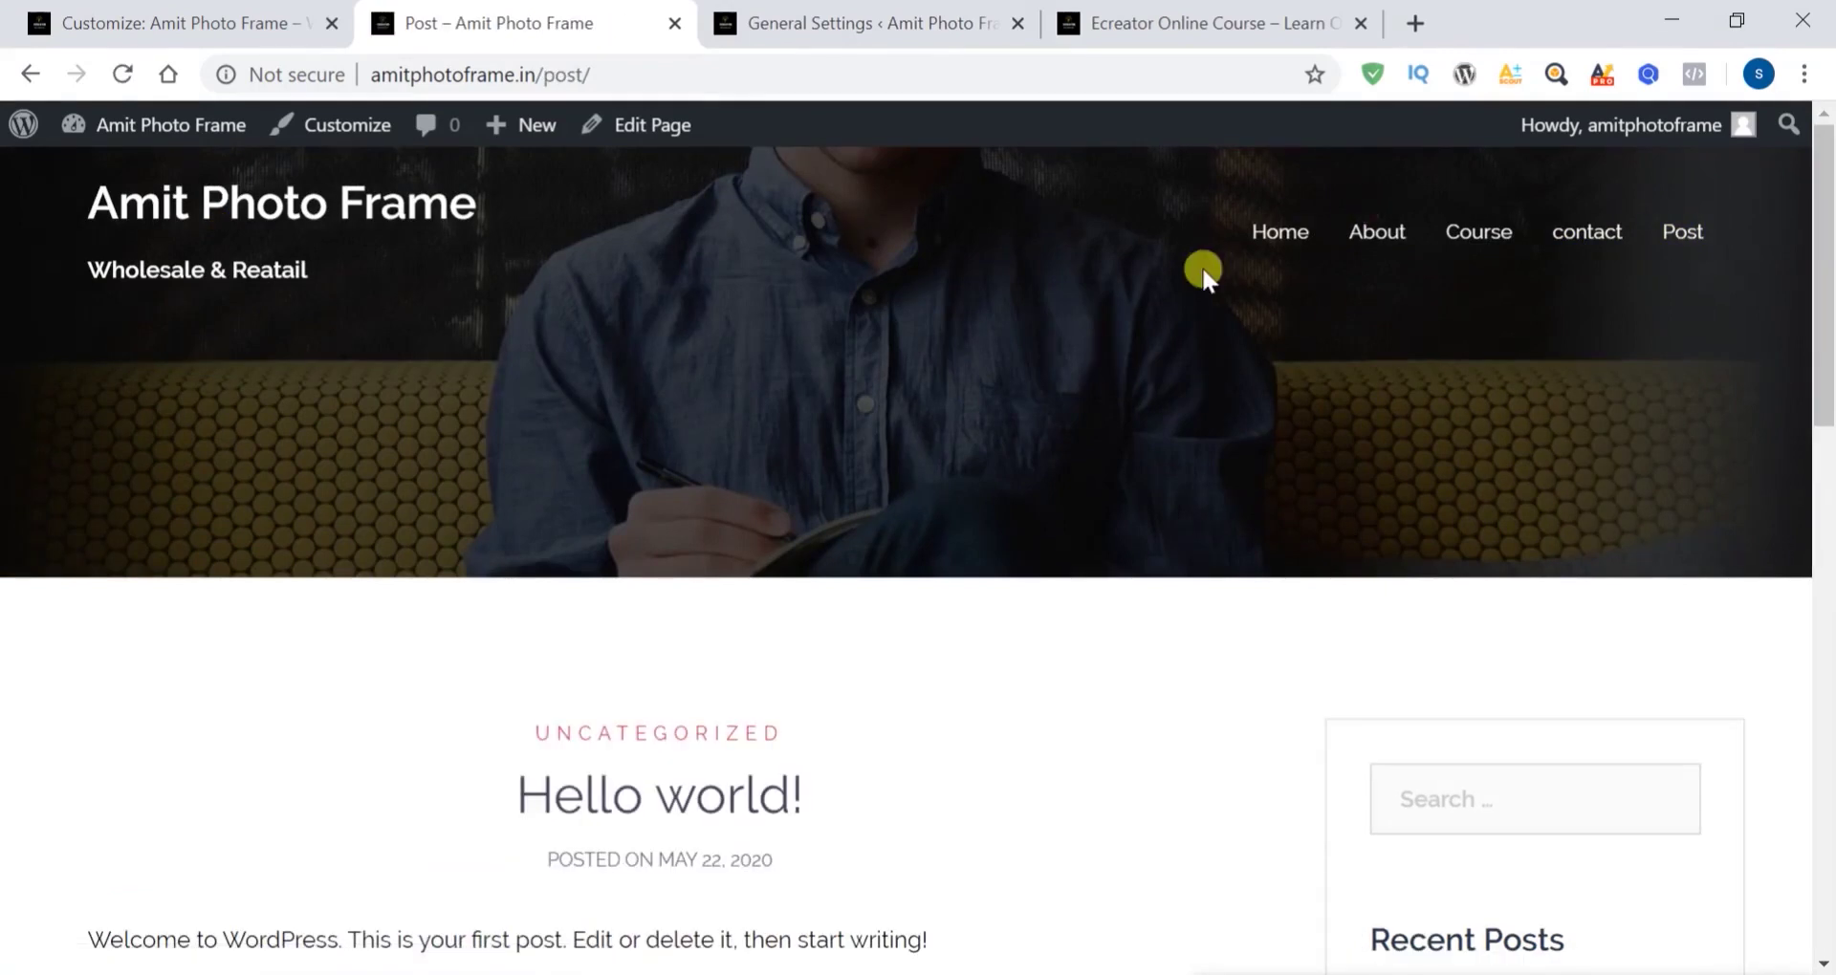
left_click(1279, 235)
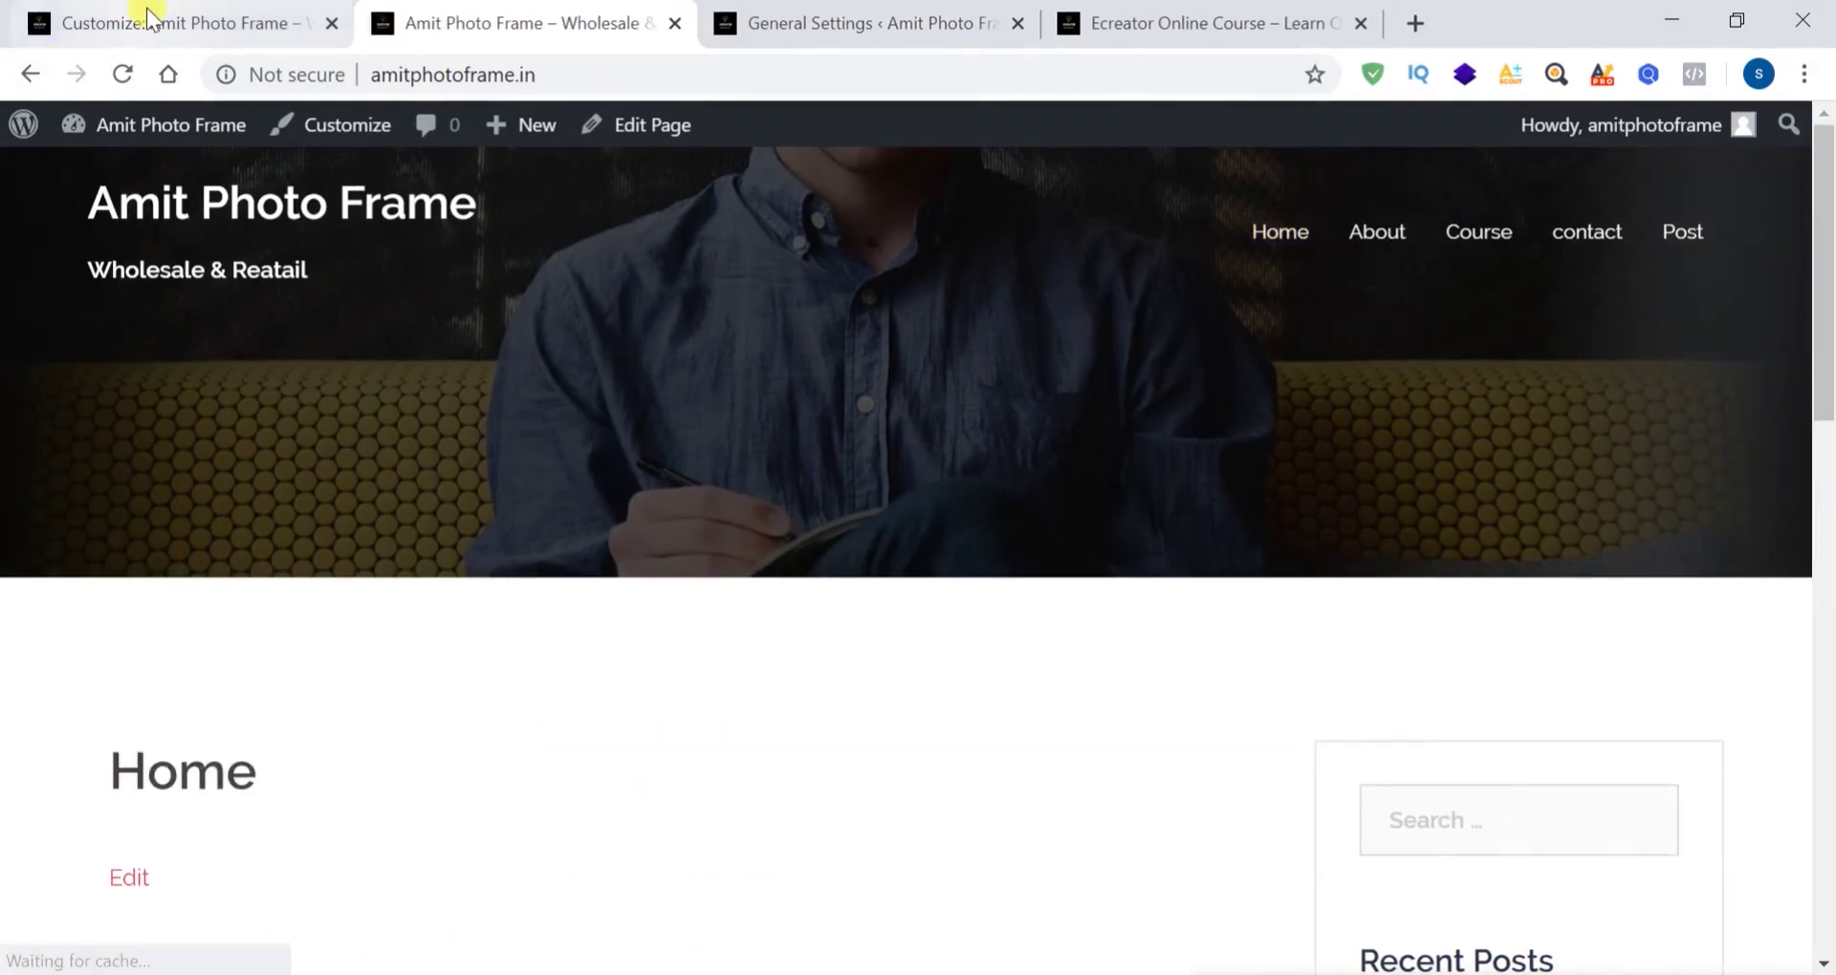
Try Full screen slider as the front page header type in the customizer, check the preview, and switch back to Image
left_click(149, 19)
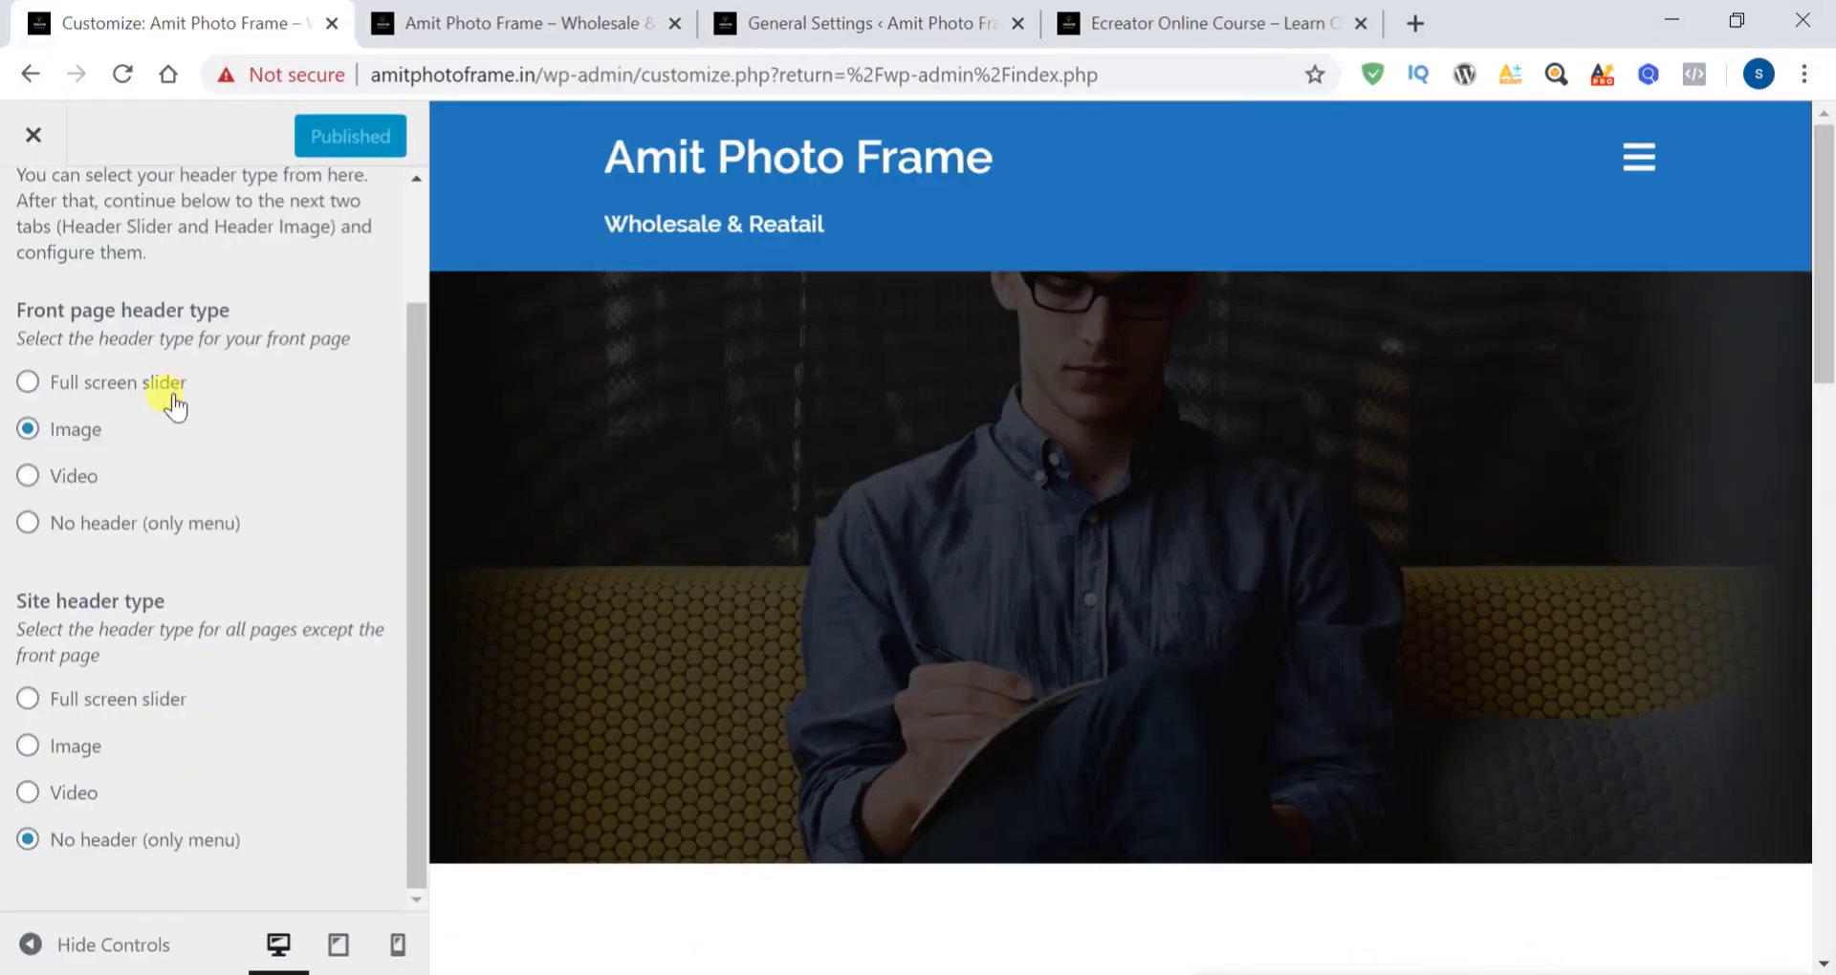
left_click(27, 383)
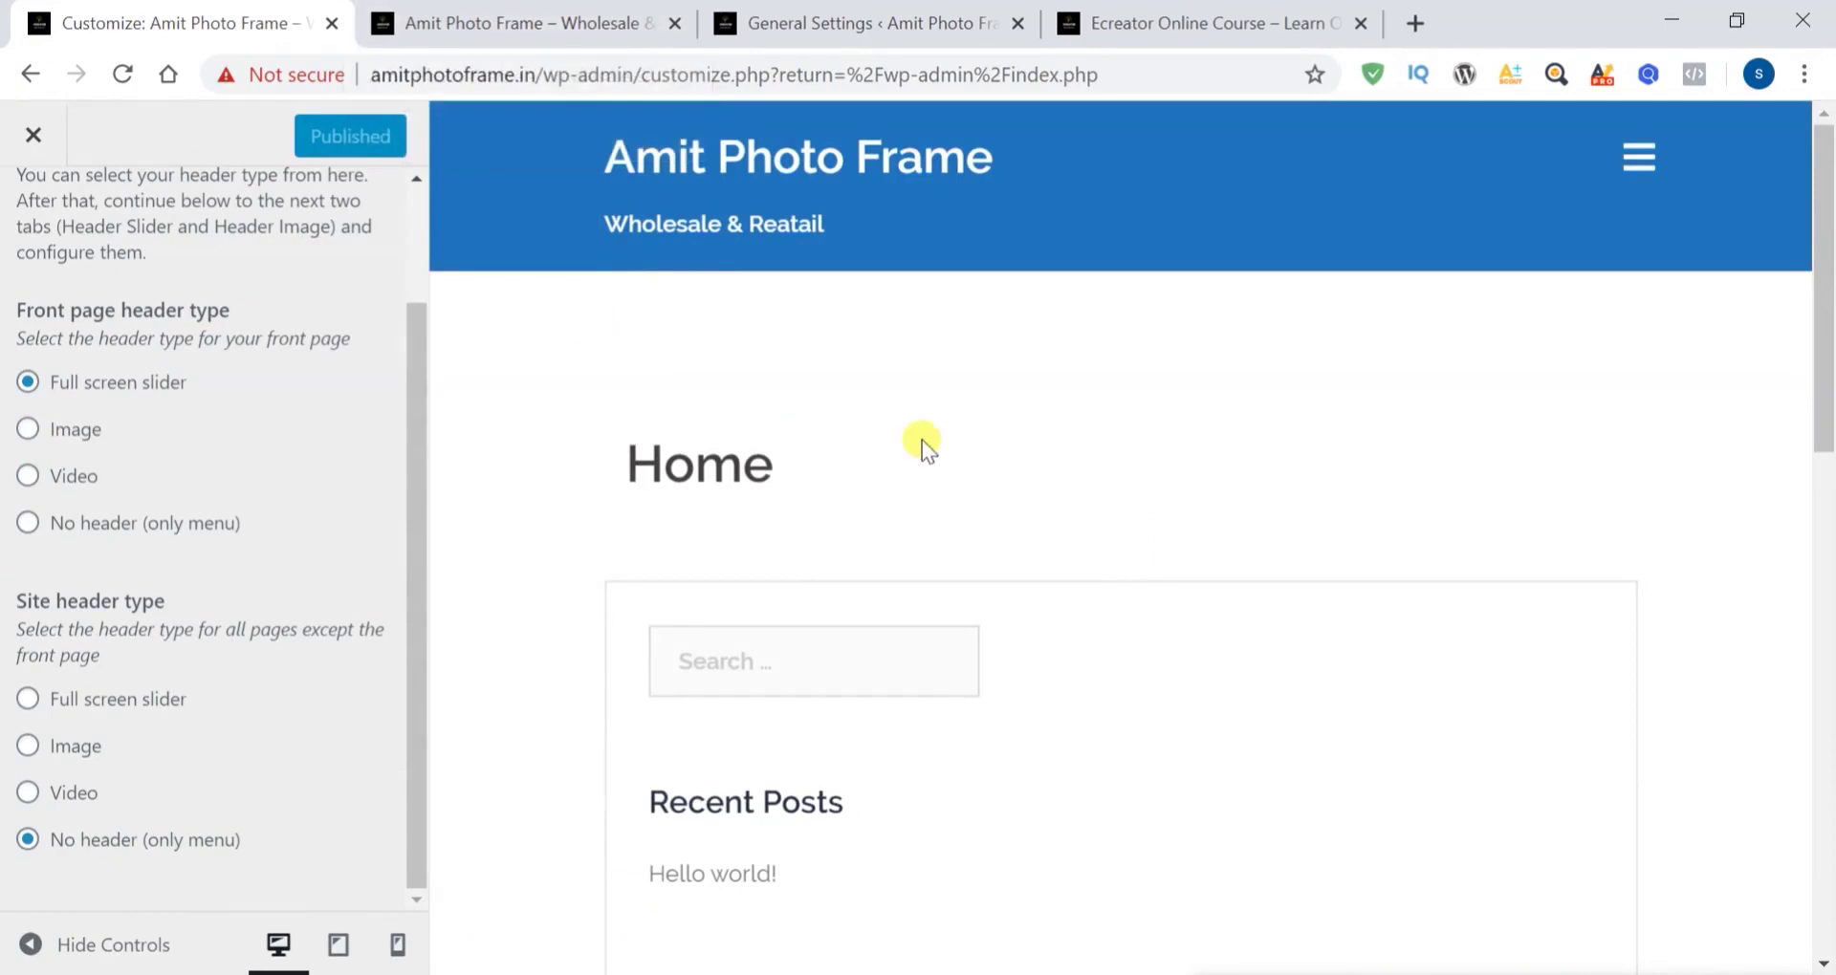
scroll(922, 440, "down", 8)
scroll(922, 436, "up", 8)
left_click(31, 432)
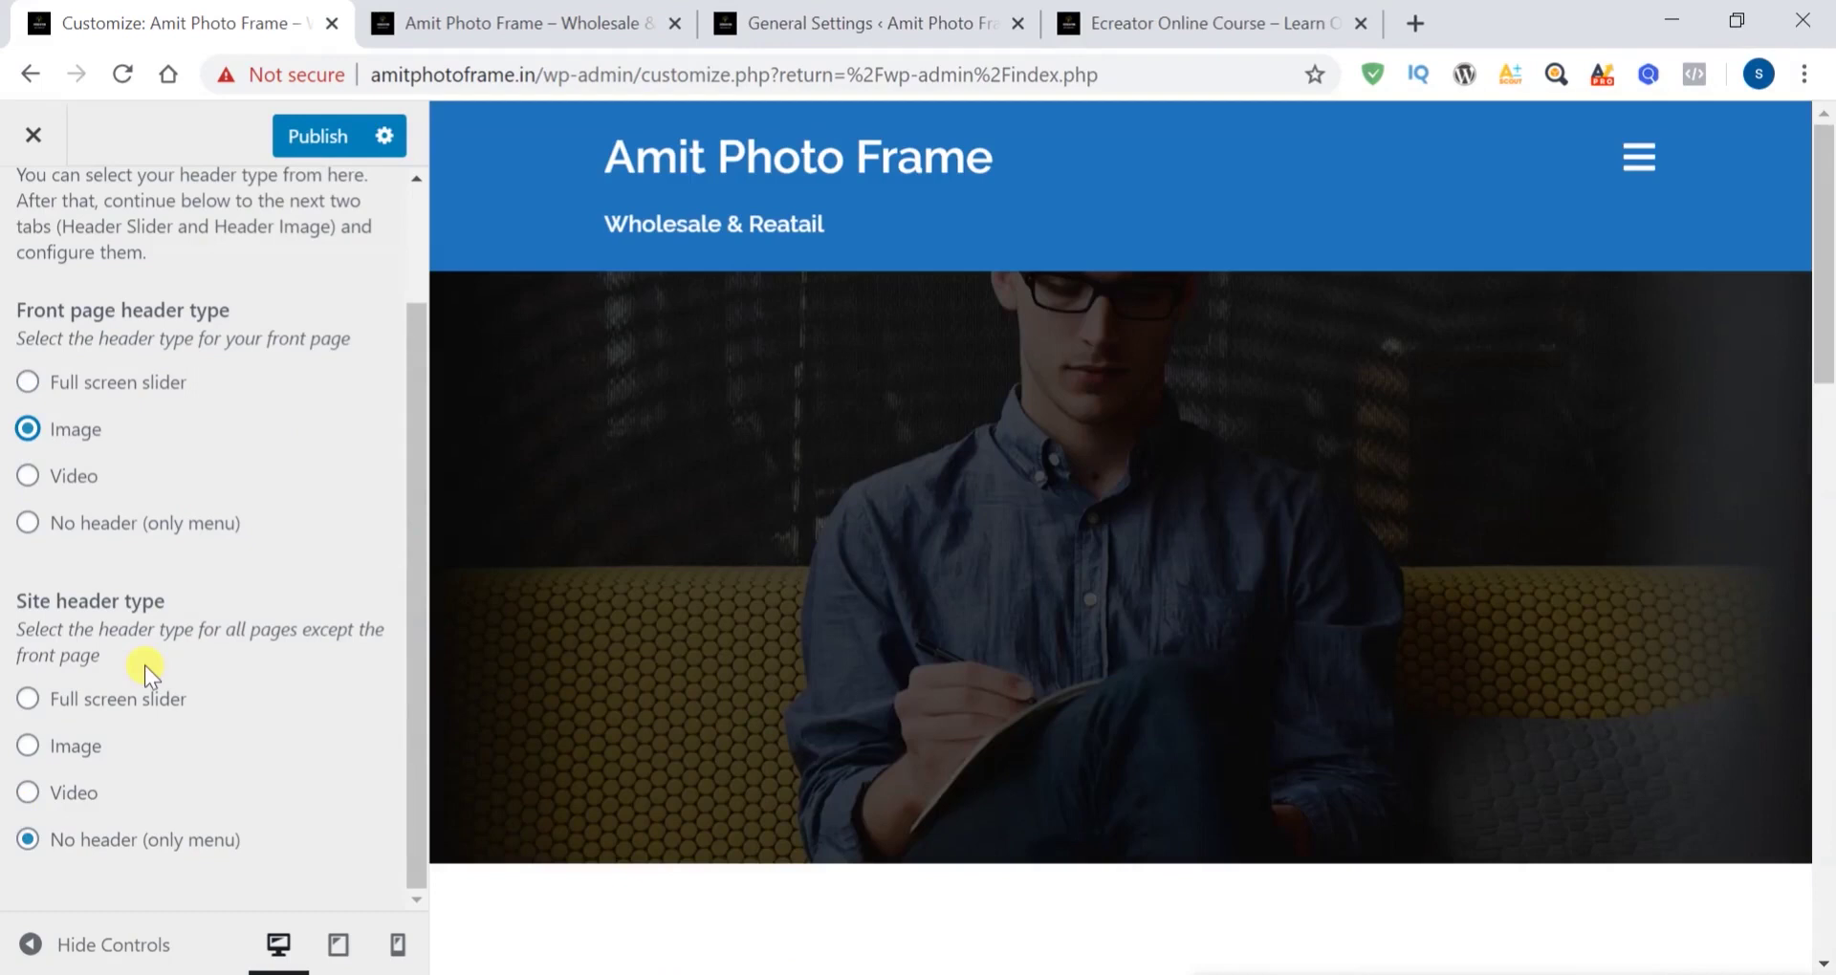
Set the site header type for all other pages to Image, publish, and reopen the live home page
left_click(28, 746)
left_click(318, 137)
left_click(531, 21)
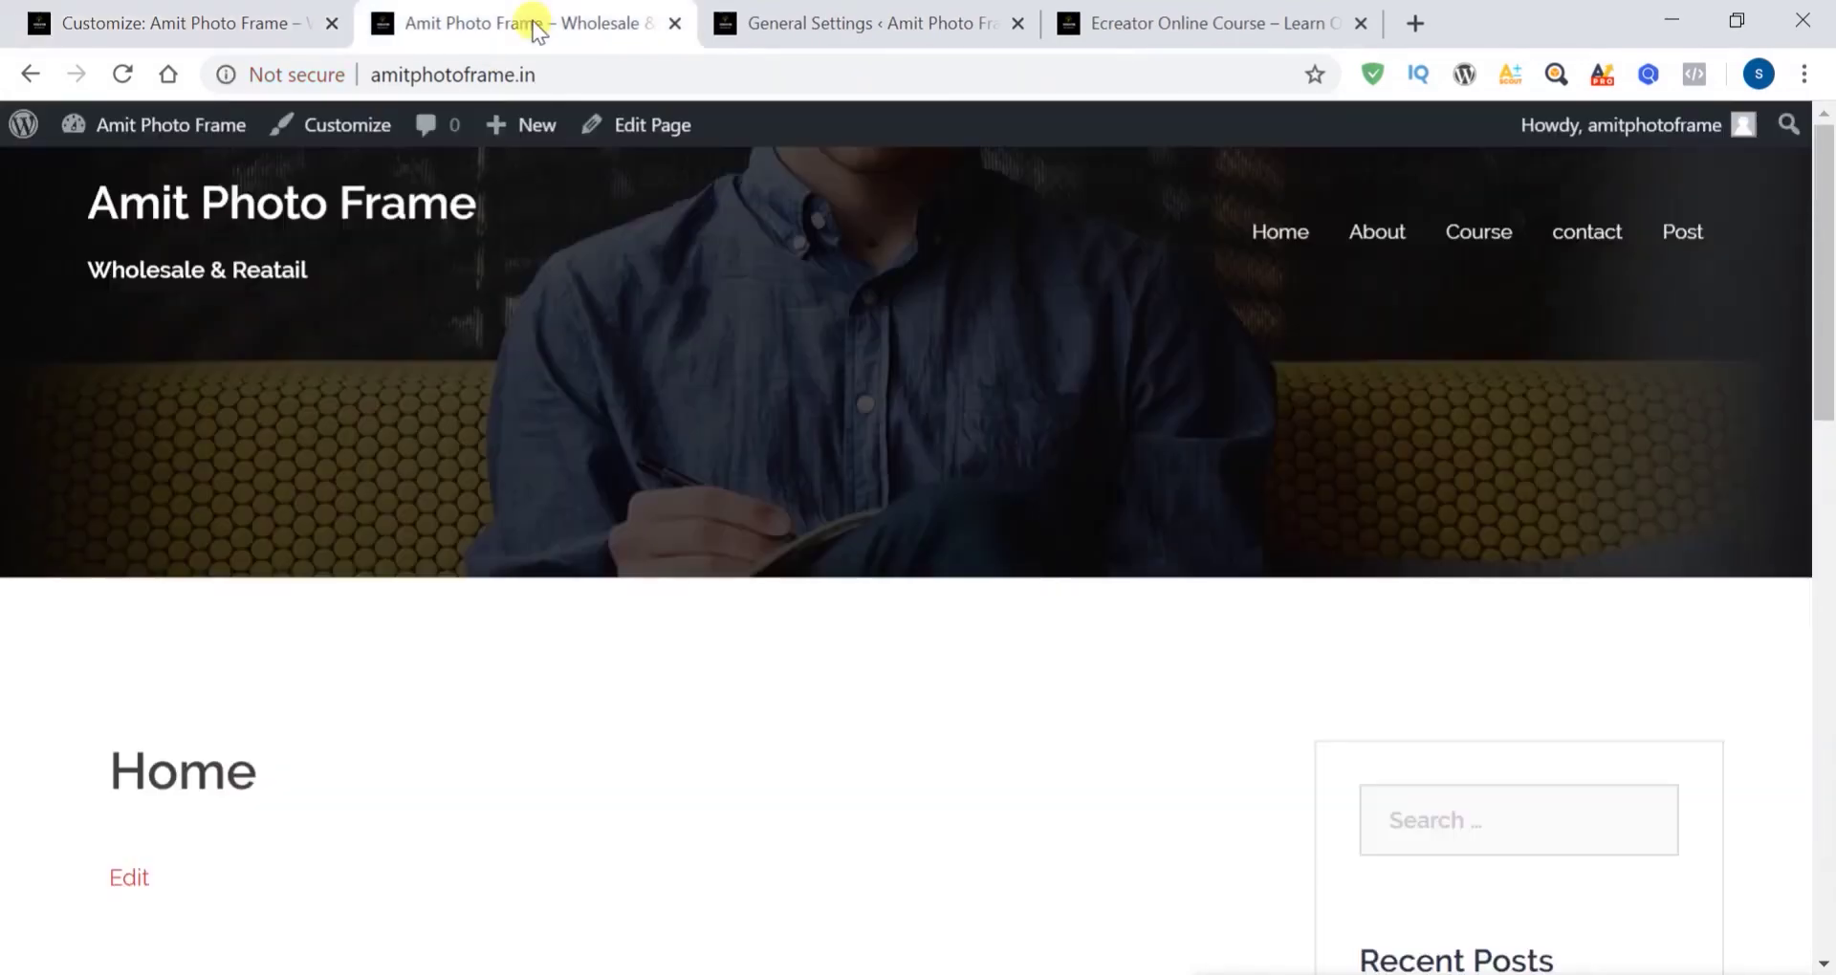
left_click(1279, 245)
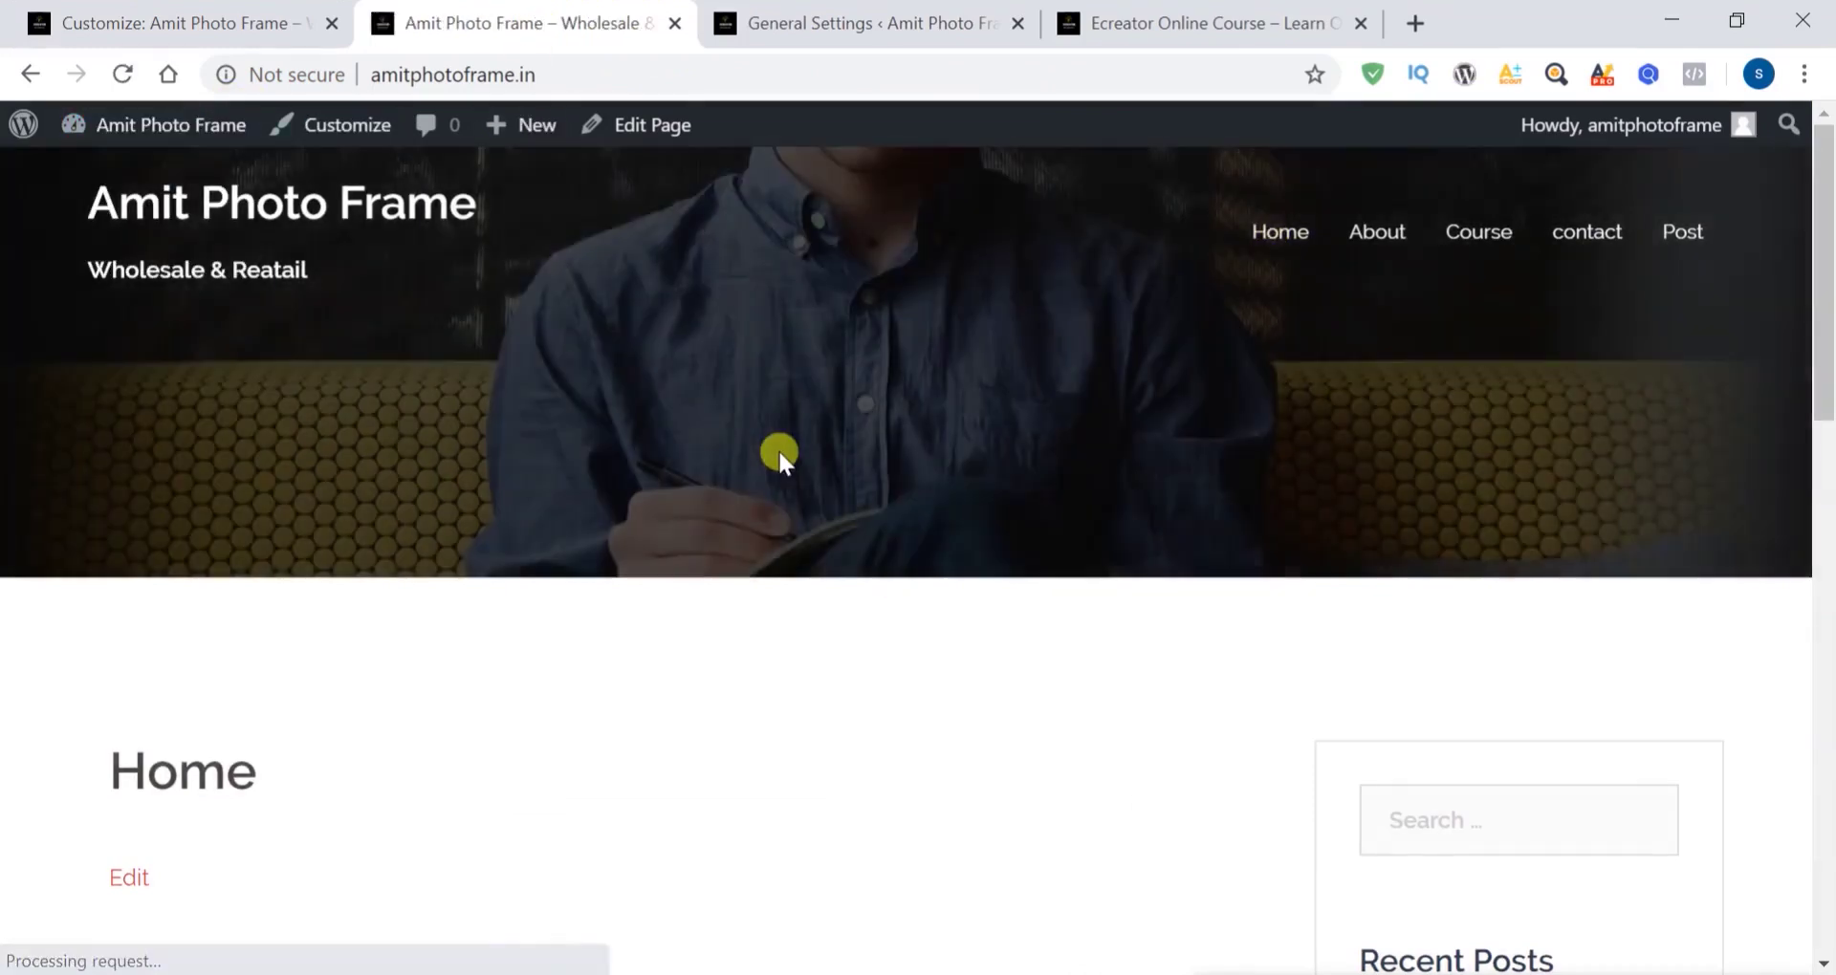
Open the live About page and look over its header image and content
left_click(1382, 247)
scroll(812, 497, "down", 8)
scroll(812, 497, "up", 8)
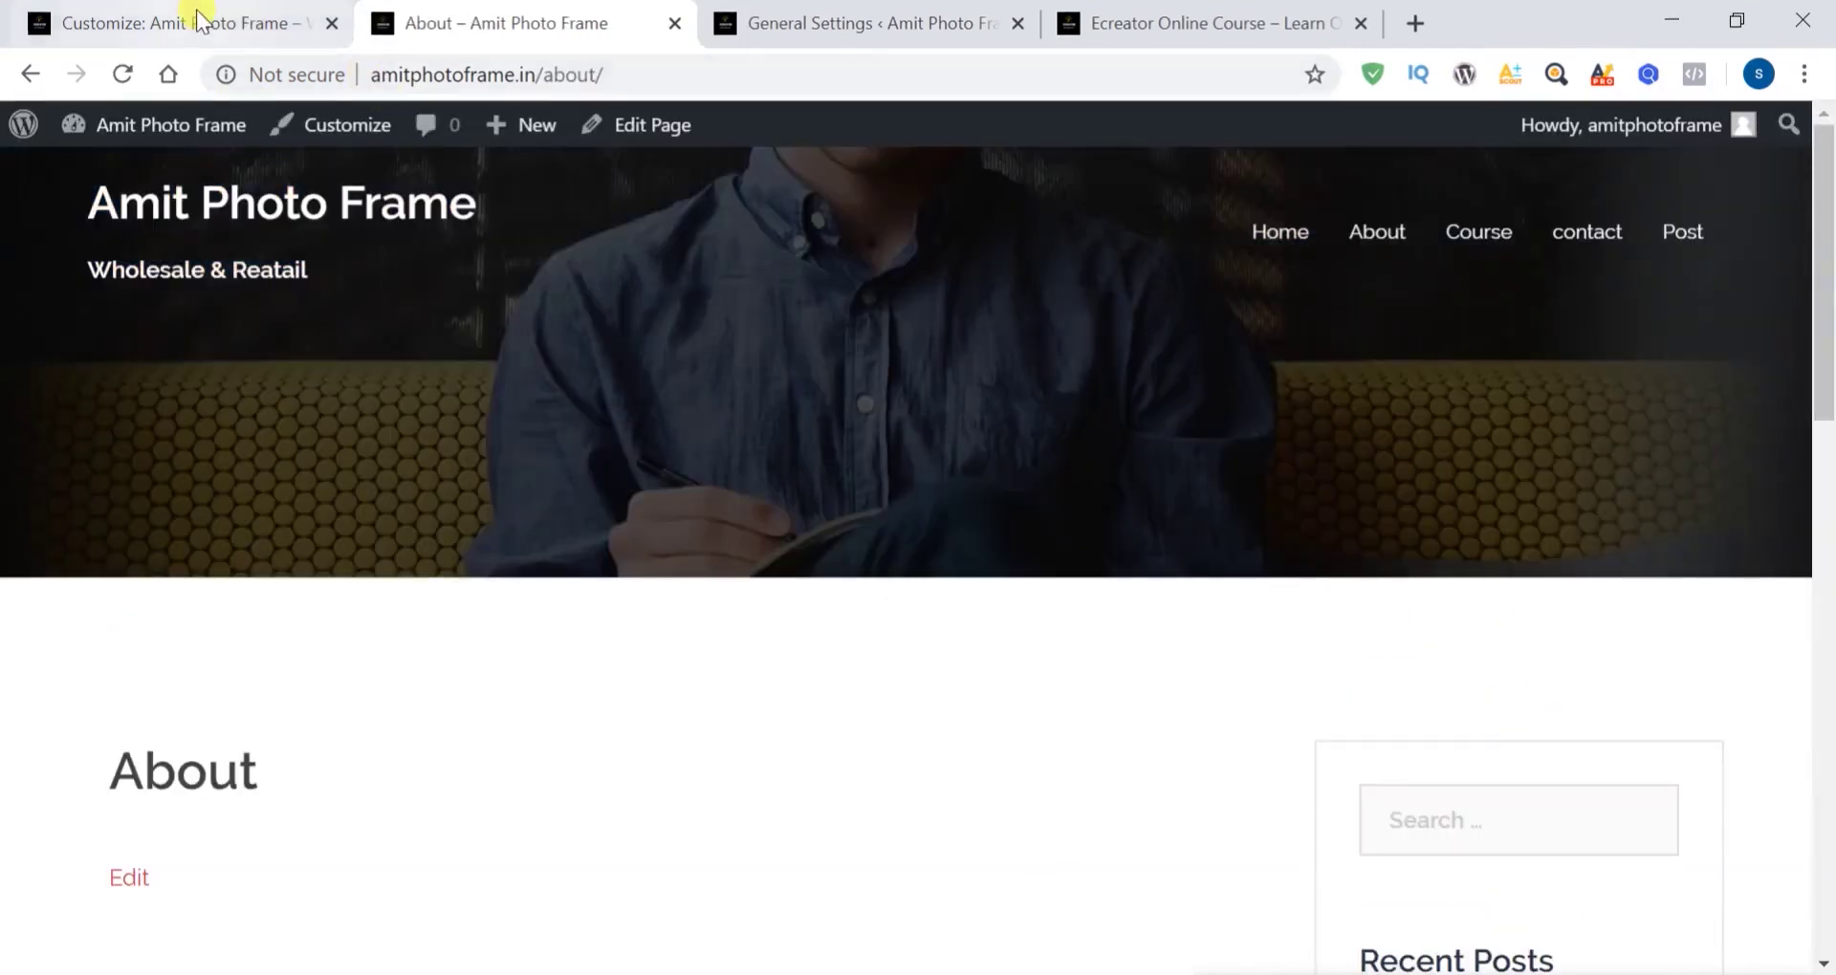
Return to the customizer and review the Header Slider options, including slider speed and the slide image, title and subtitle fields
left_click(199, 19)
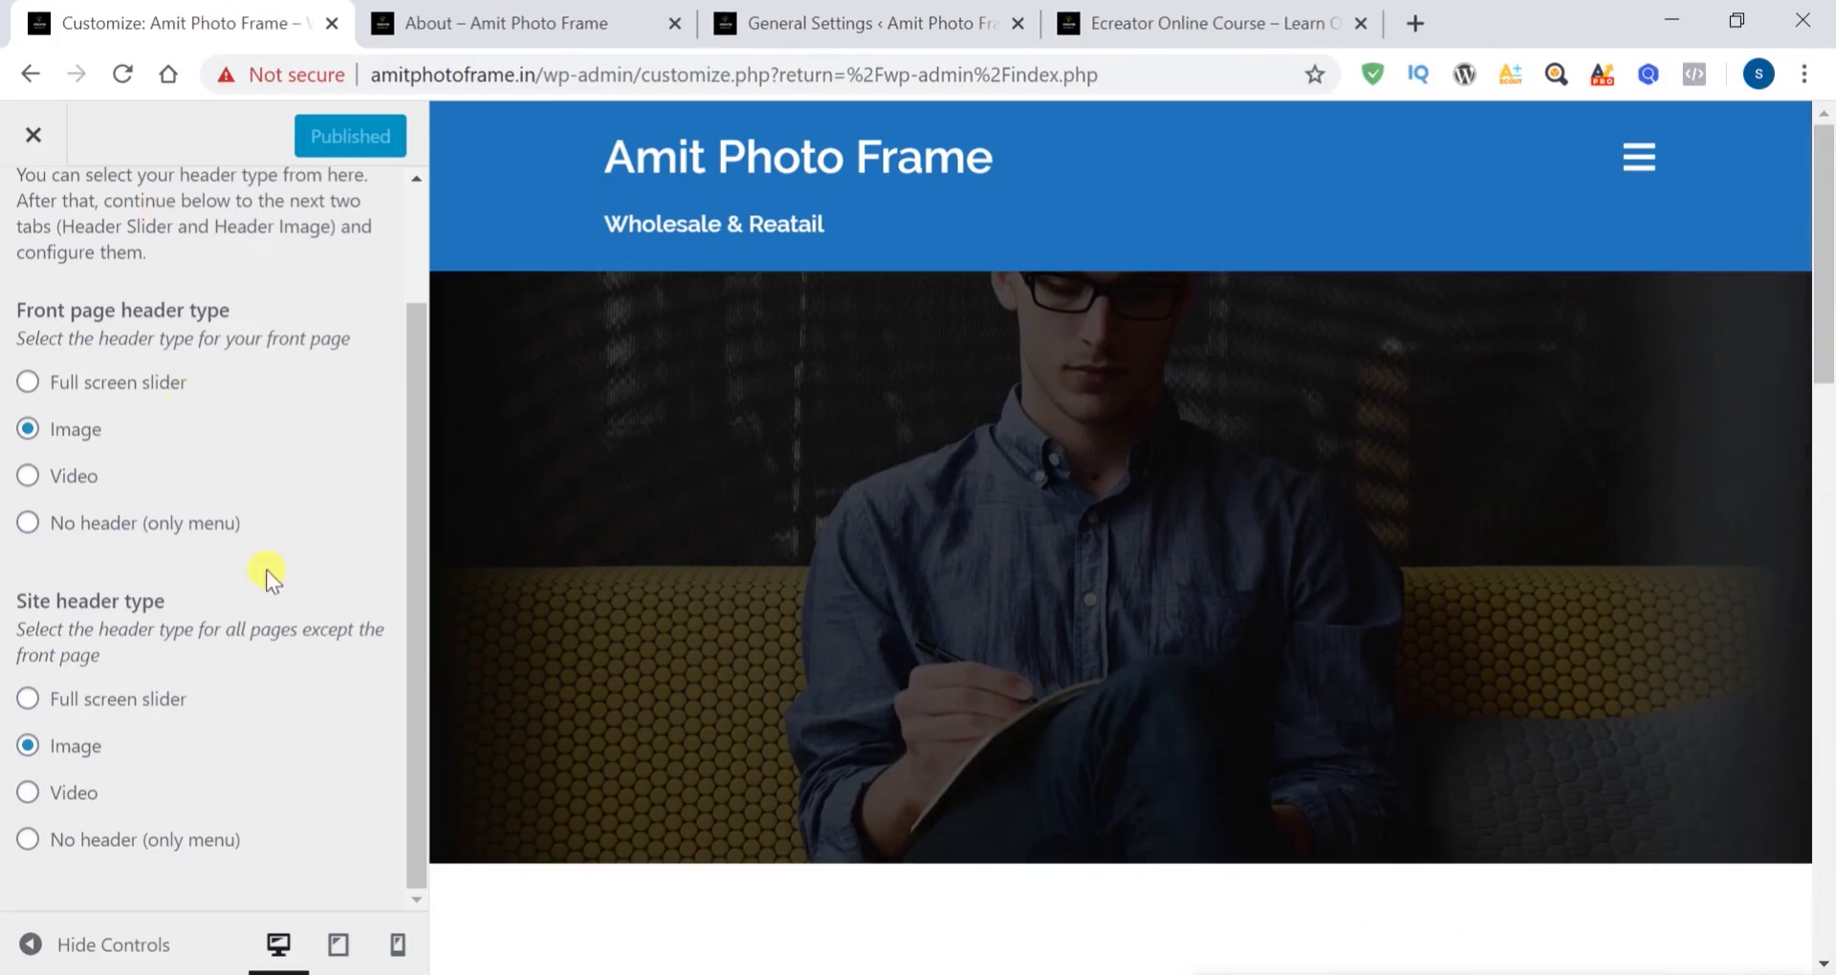
scroll(266, 570, "up", 2)
left_click(36, 222)
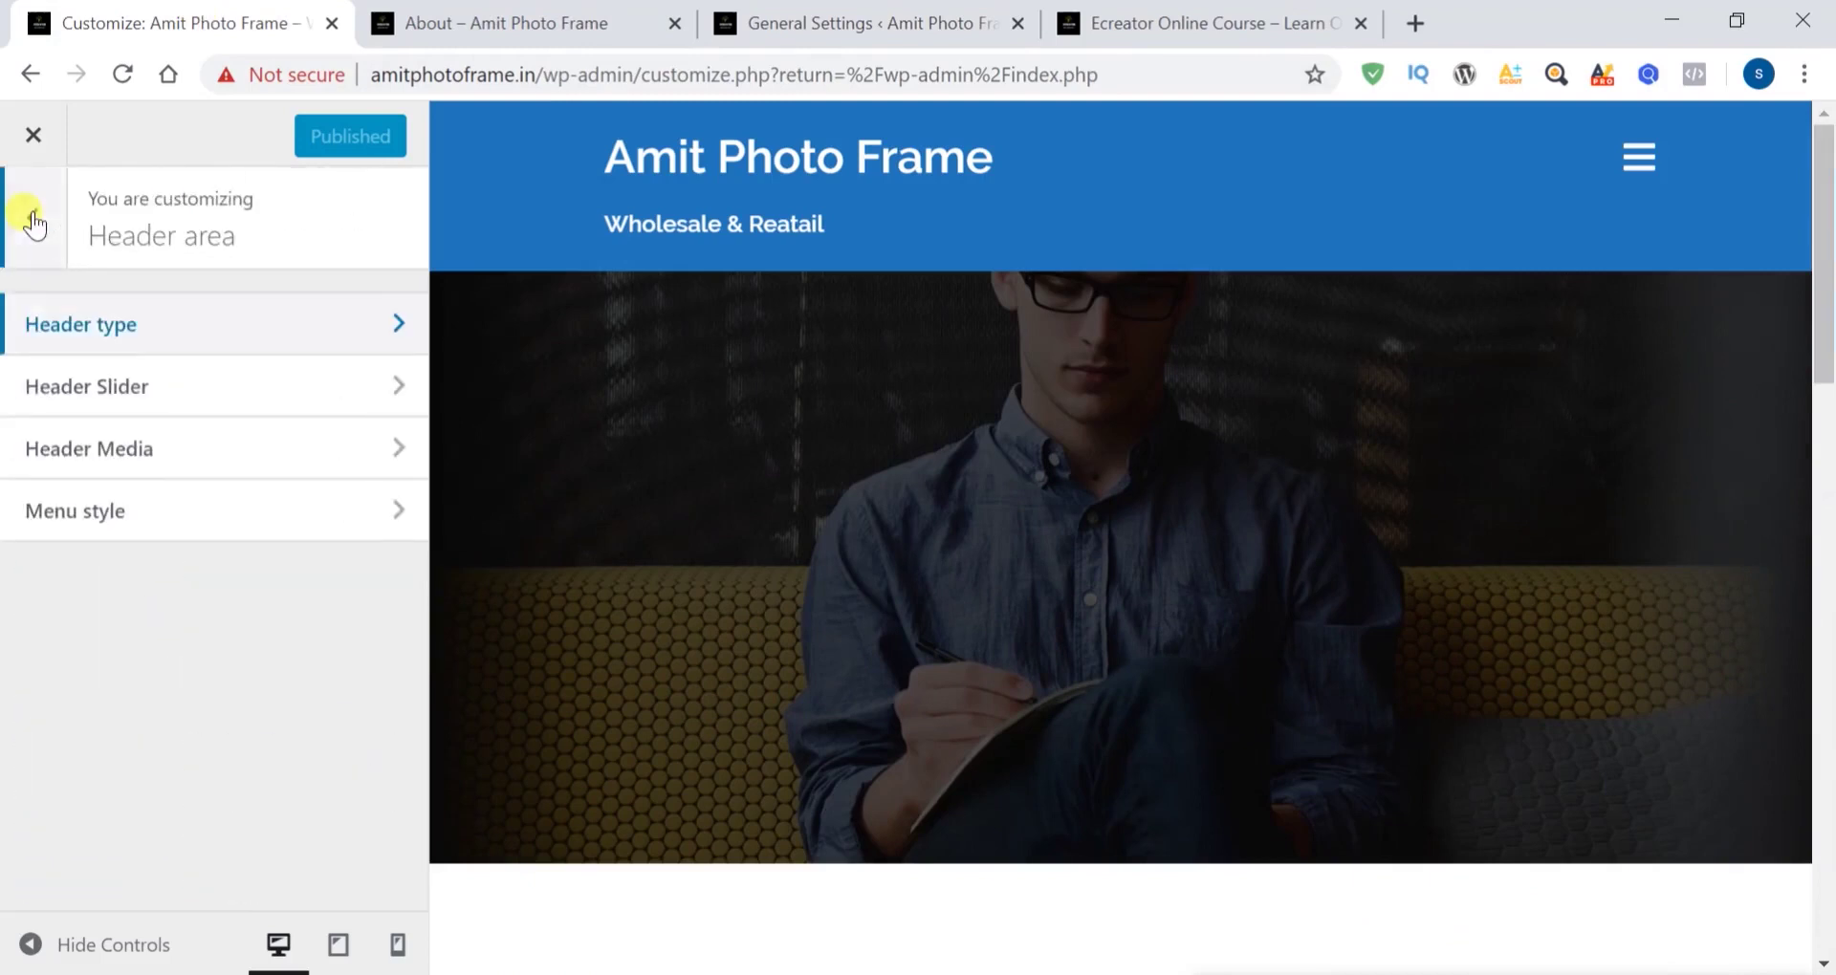
left_click(395, 391)
scroll(279, 629, "down", 5)
scroll(279, 630, "down", 10)
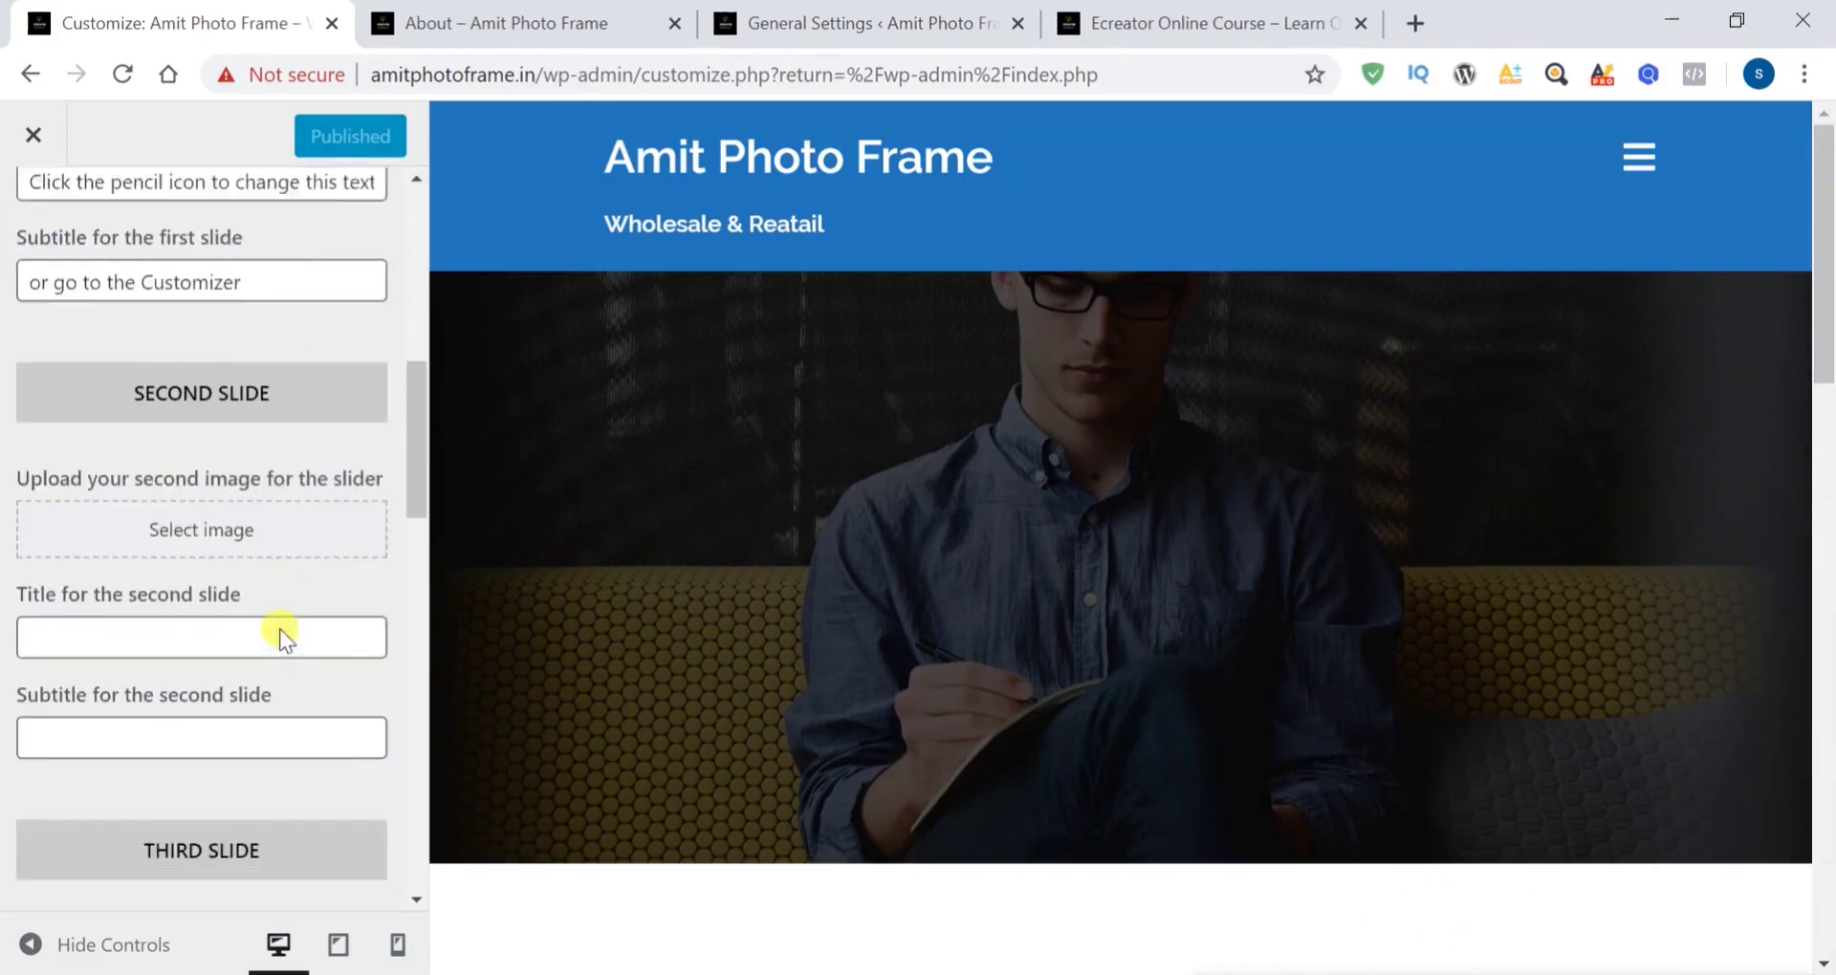
scroll(279, 628, "up", 15)
scroll(280, 628, "up", 2)
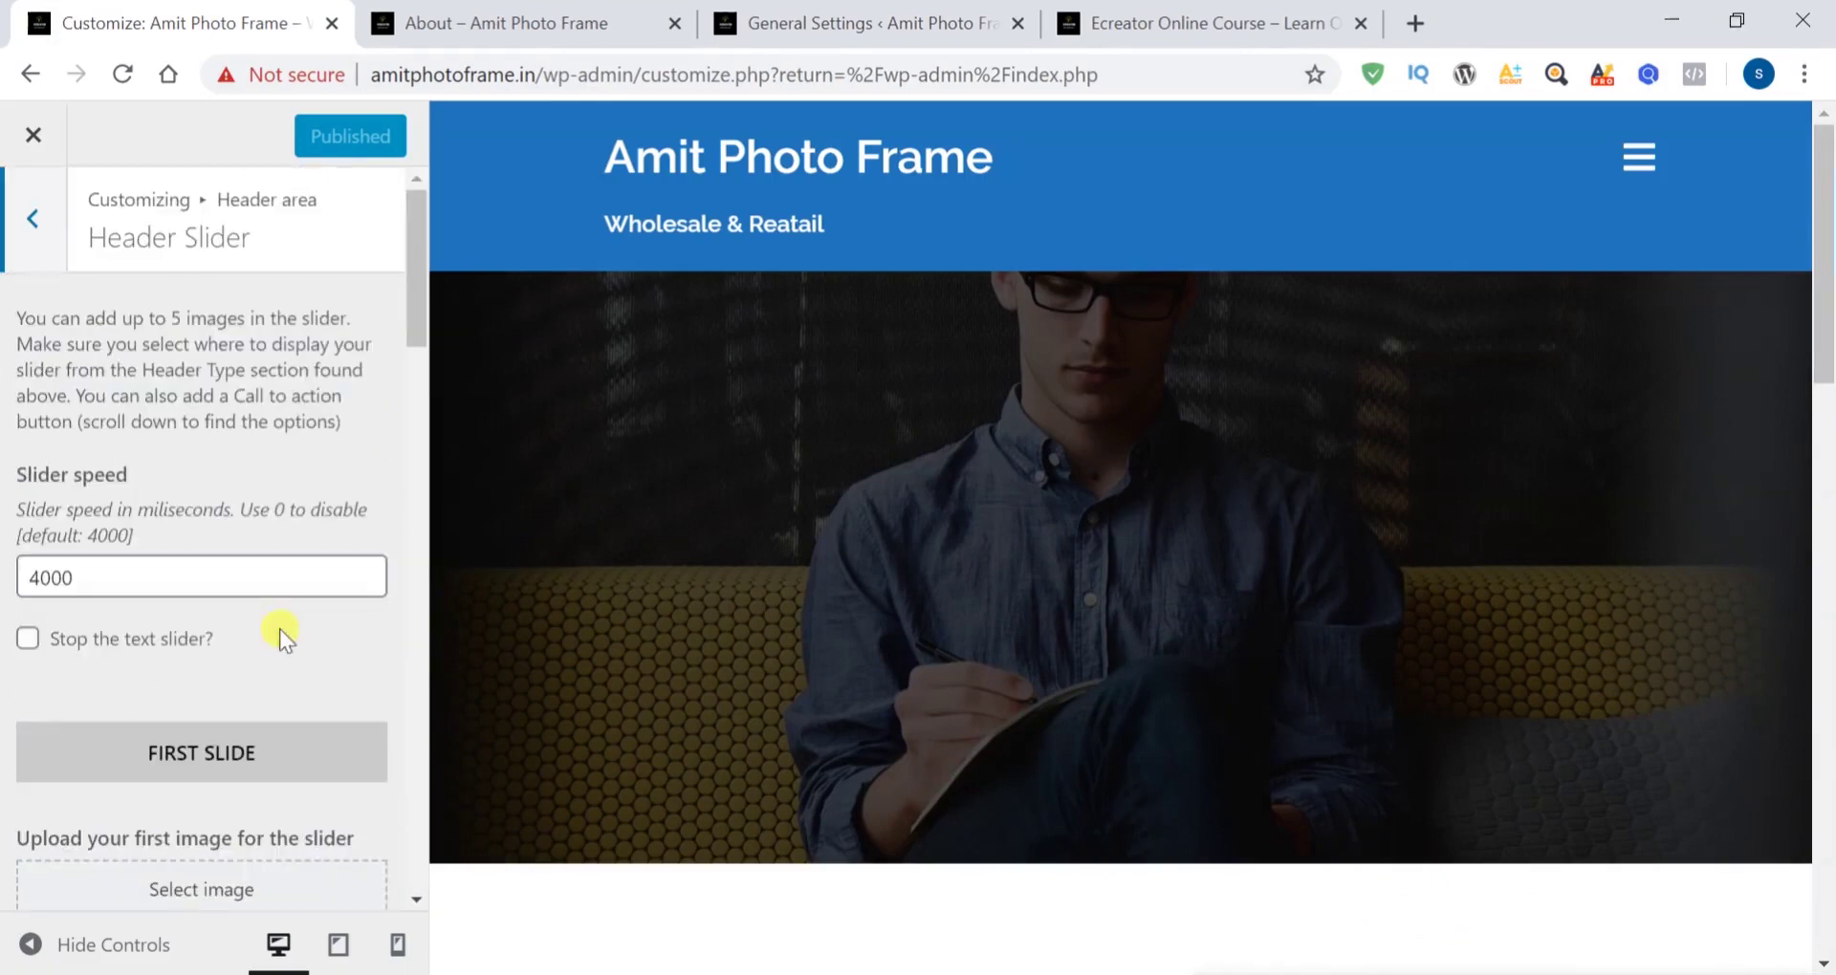
In Header Media, choose the "Boost your business" image from the media library as the new header image for cropping
left_click(32, 220)
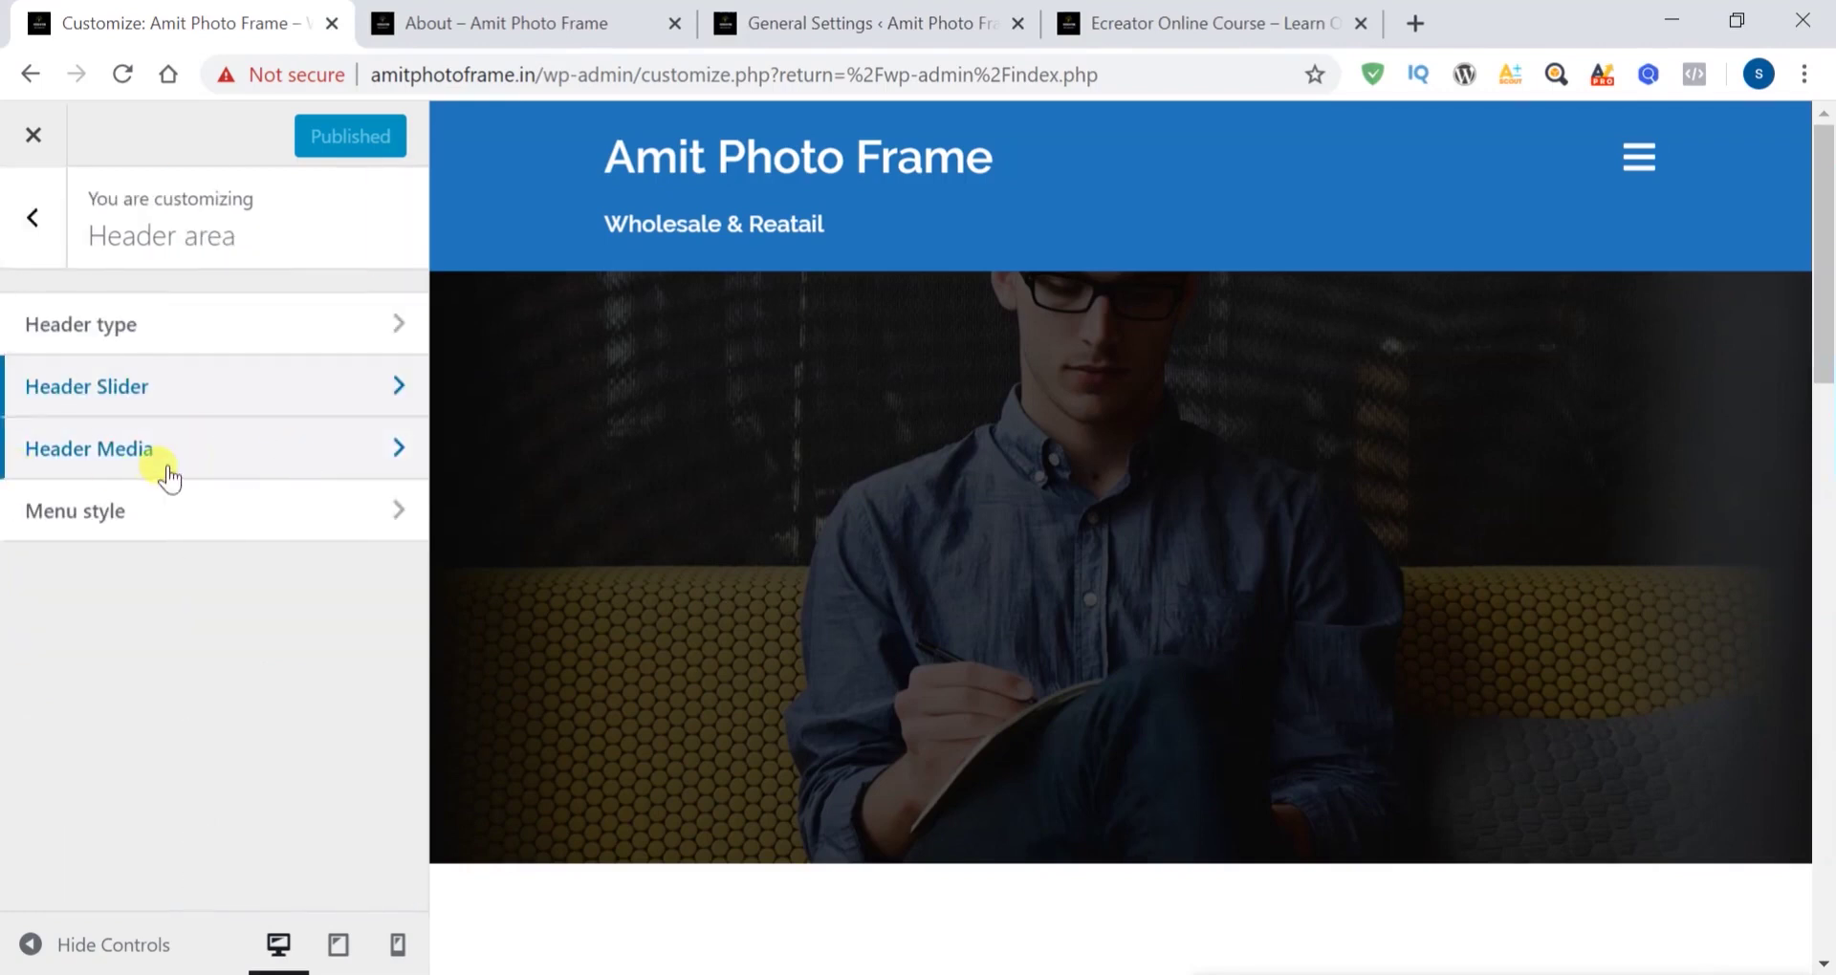
left_click(208, 466)
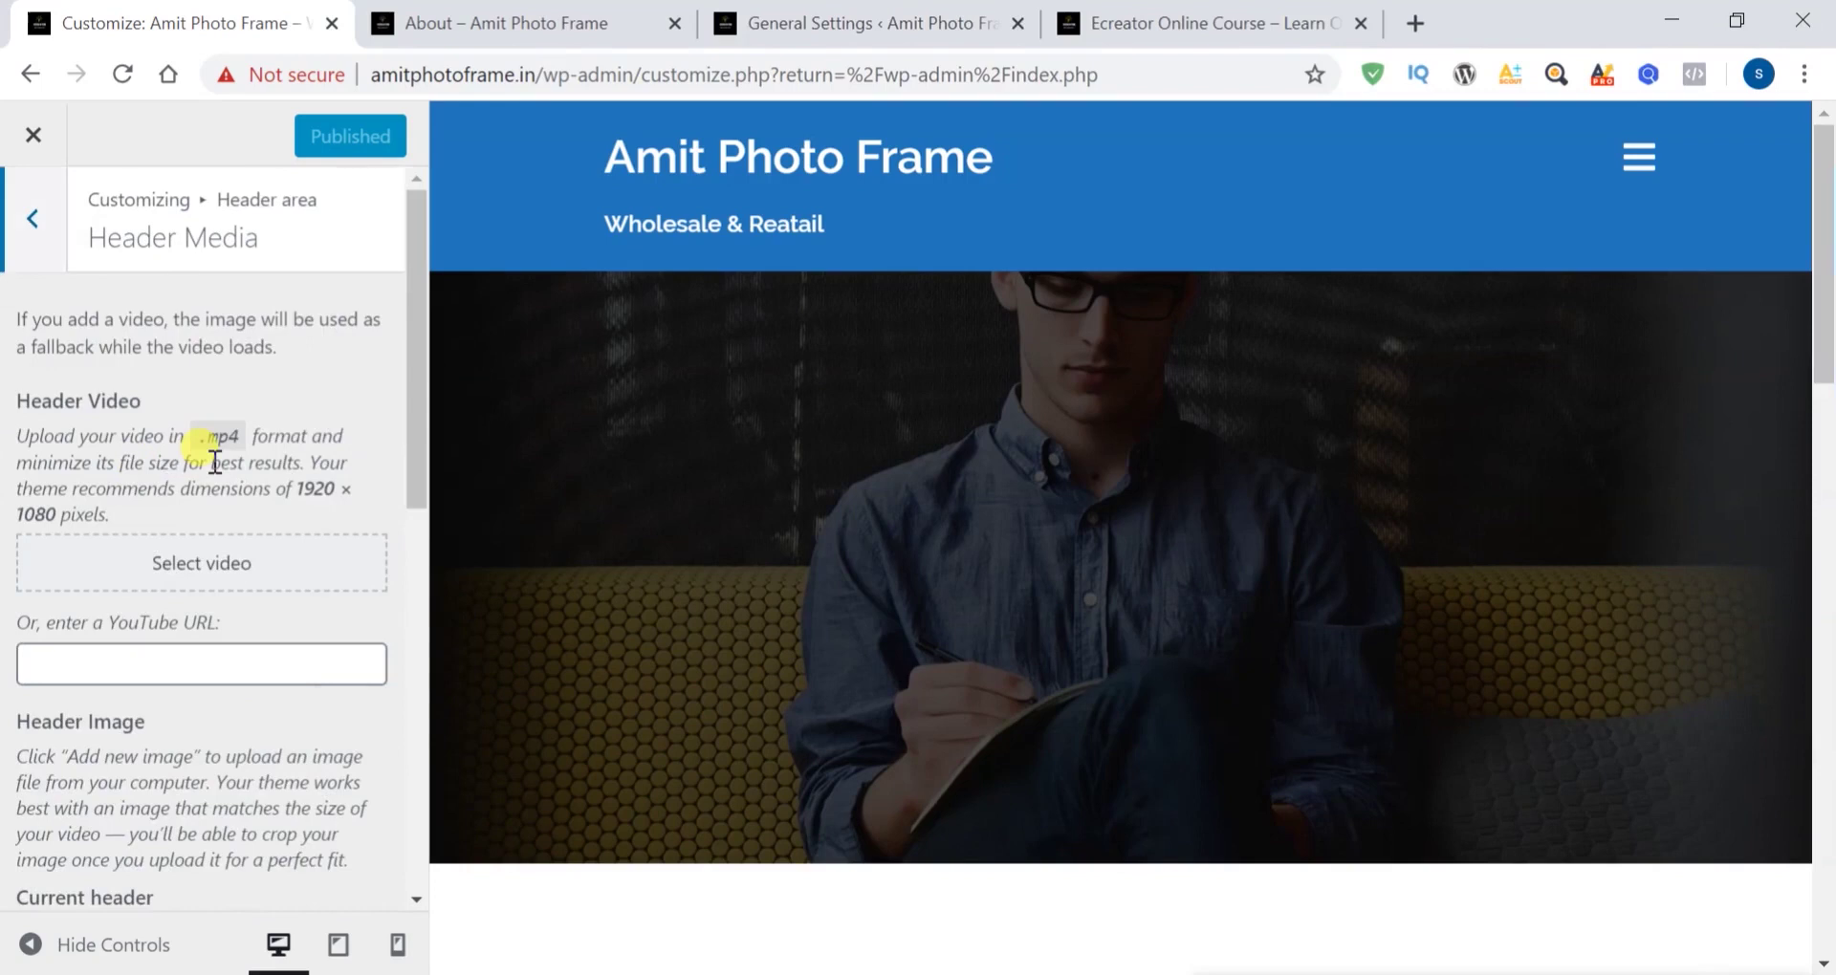
scroll(214, 462, "down", 4)
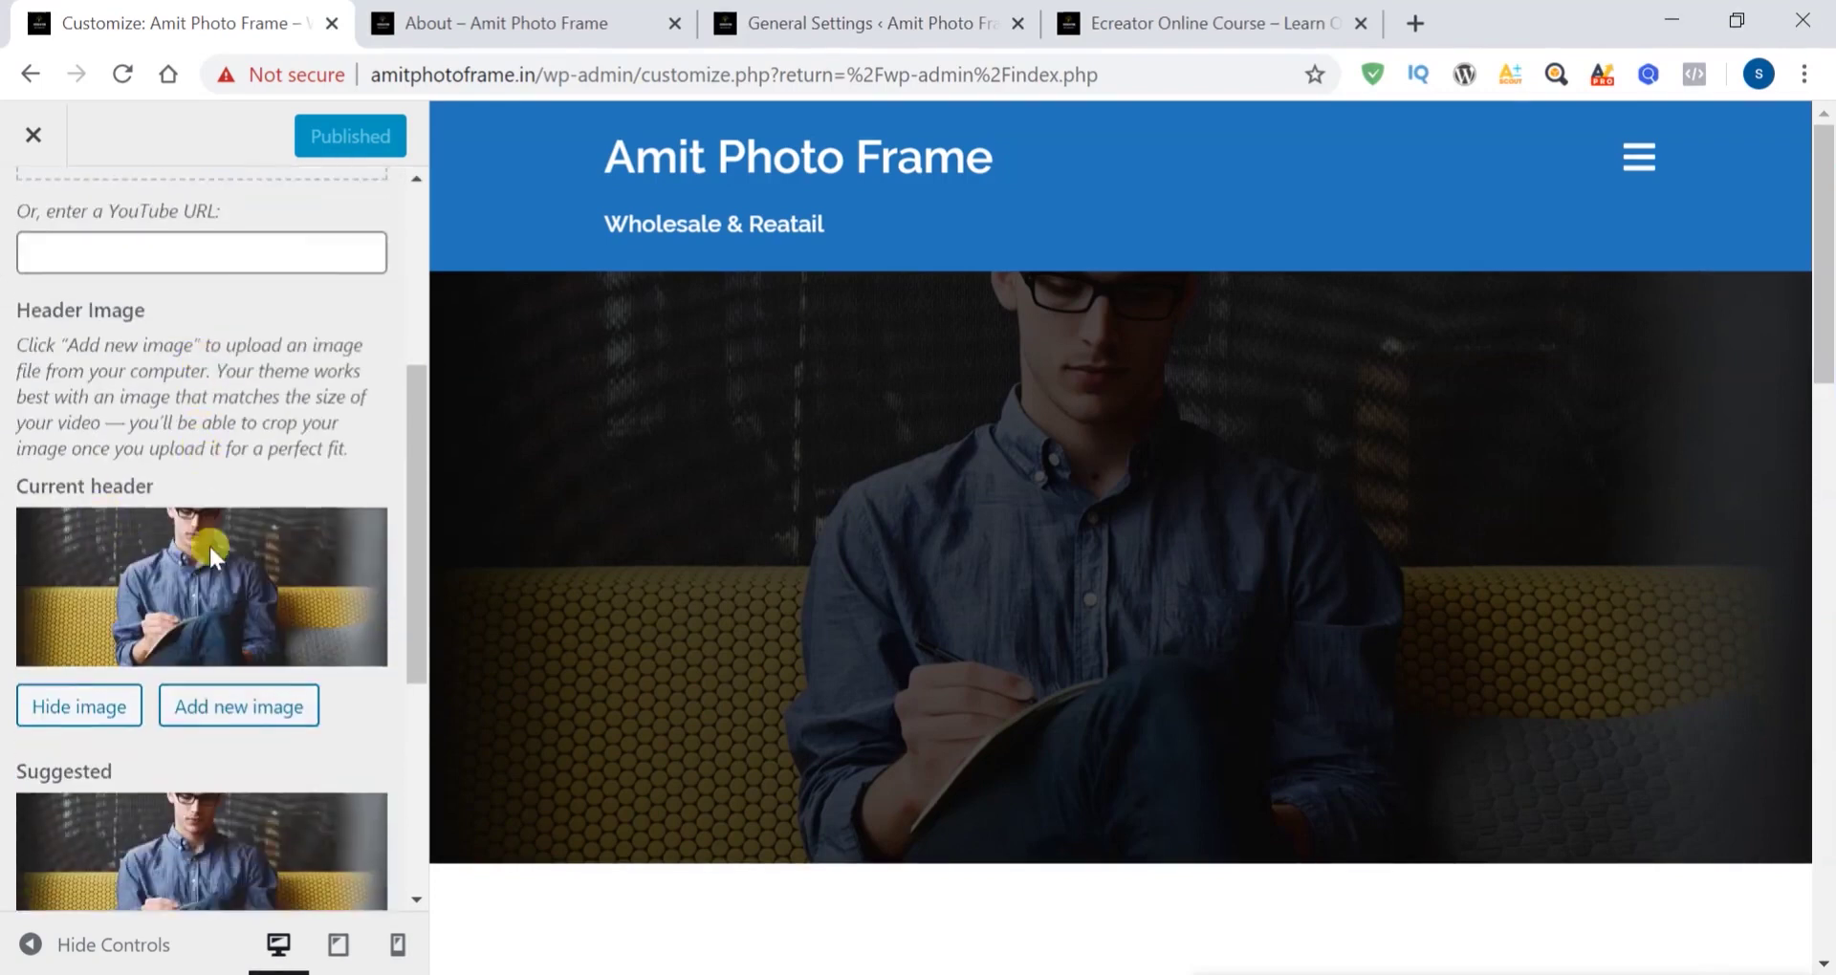
left_click(233, 708)
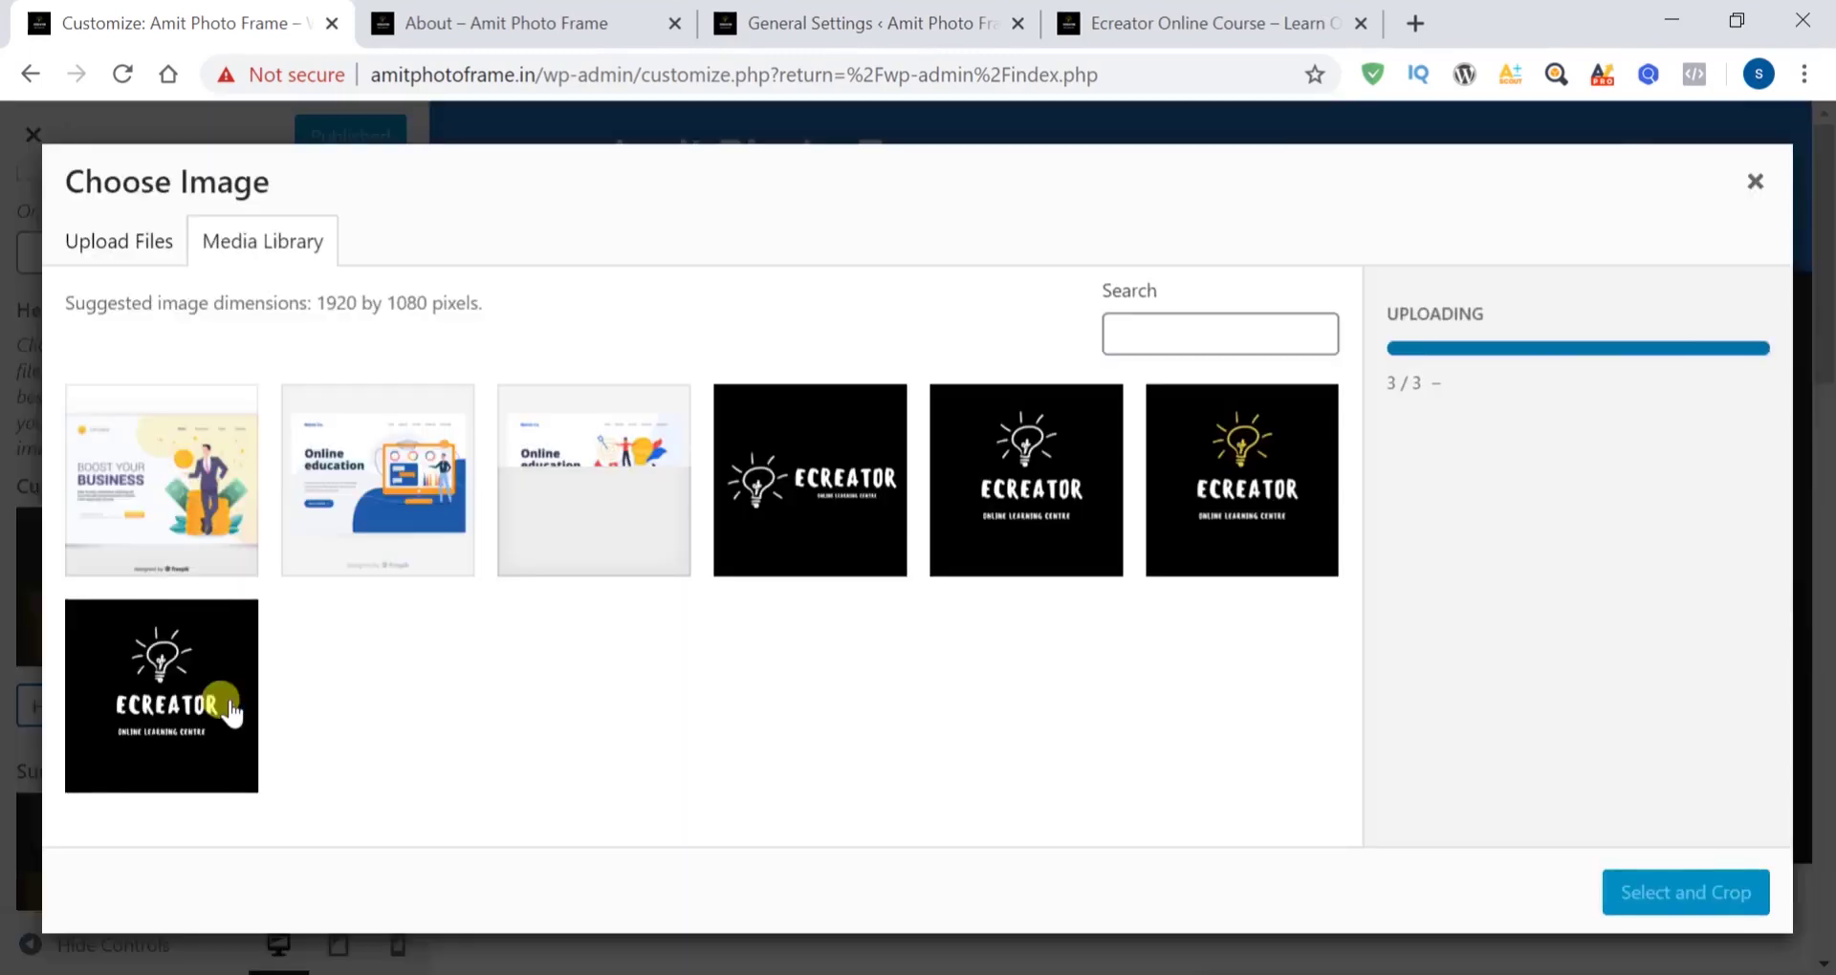
left_click(134, 521)
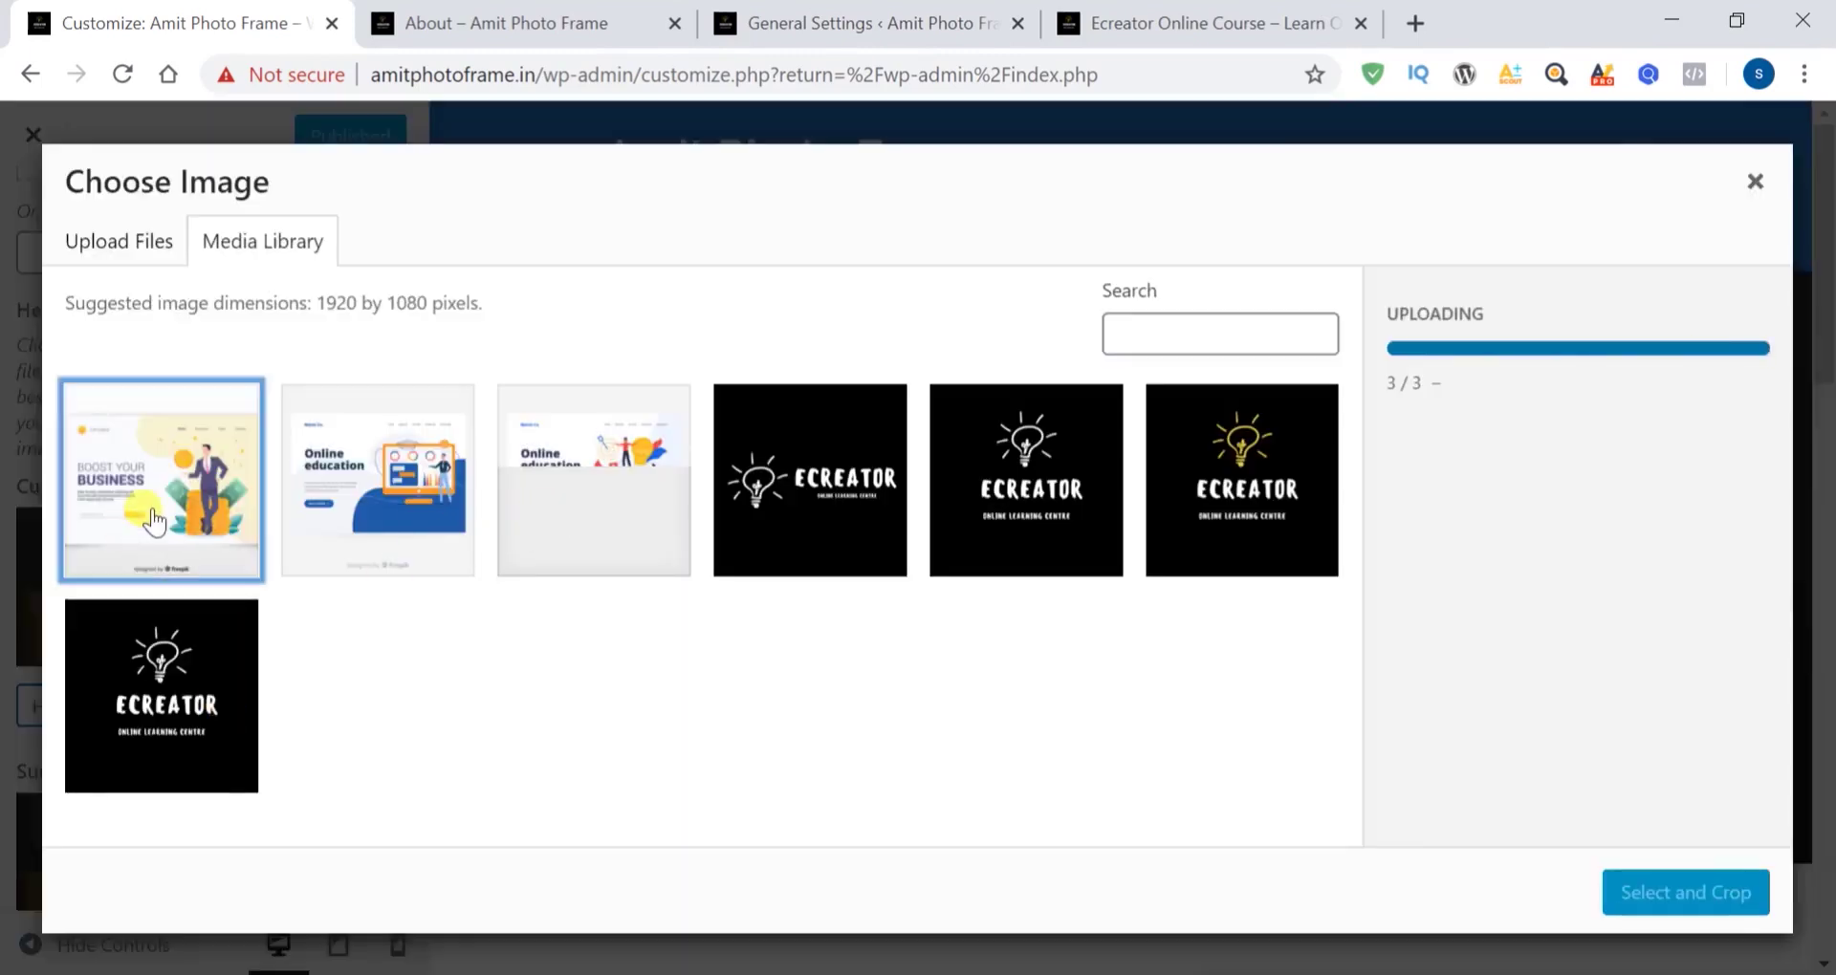
left_click(1674, 899)
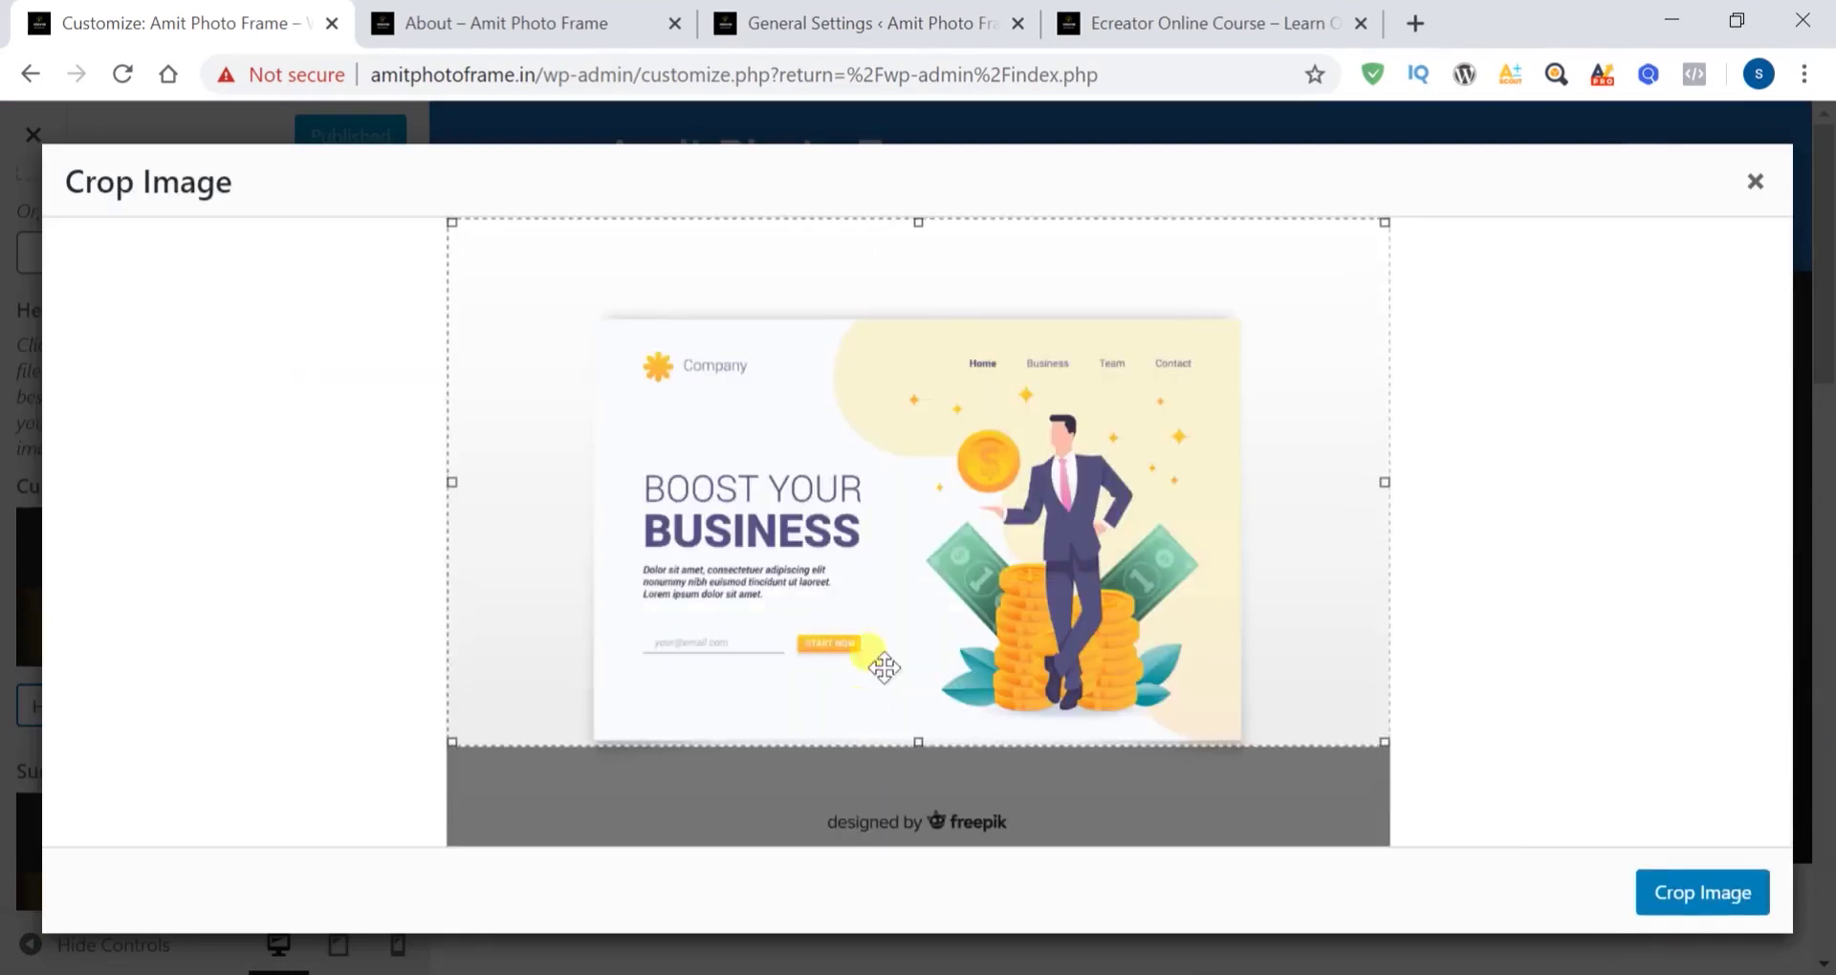
Crop the header image tightly around the "Boost your business" artwork, cutting off the grey margins and the freepik credit
left_click_drag(916, 220, 927, 318)
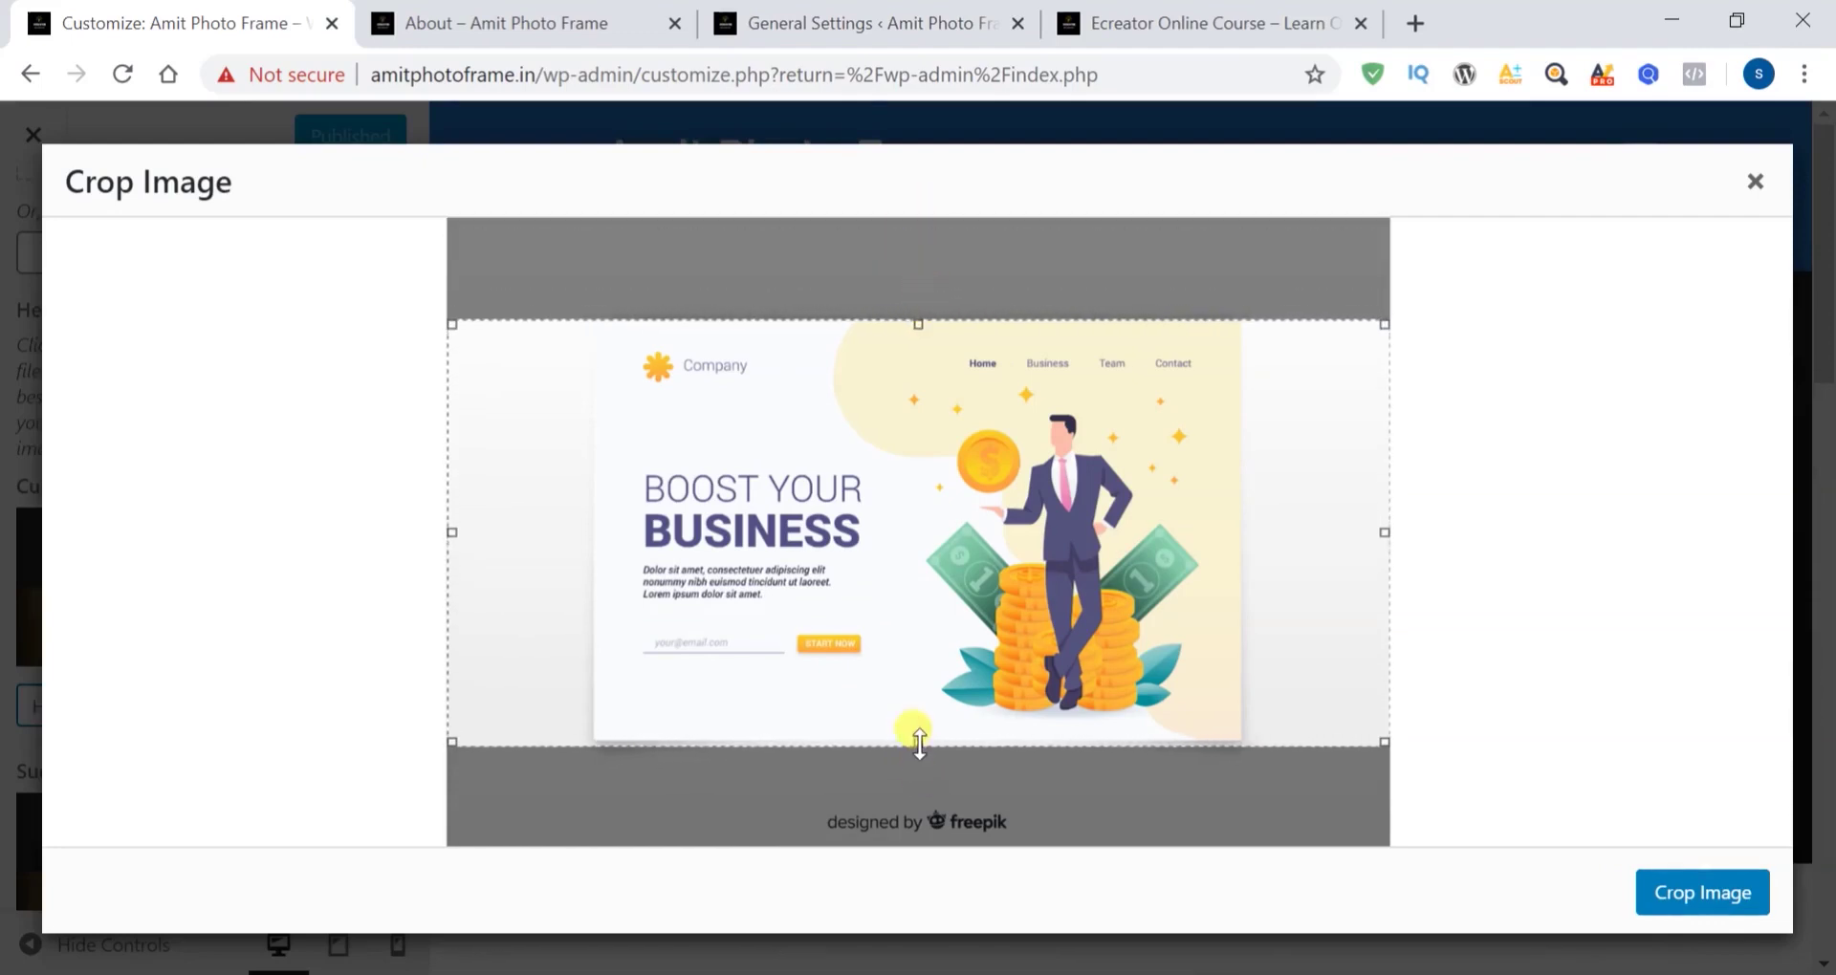
left_click_drag(919, 741, 918, 730)
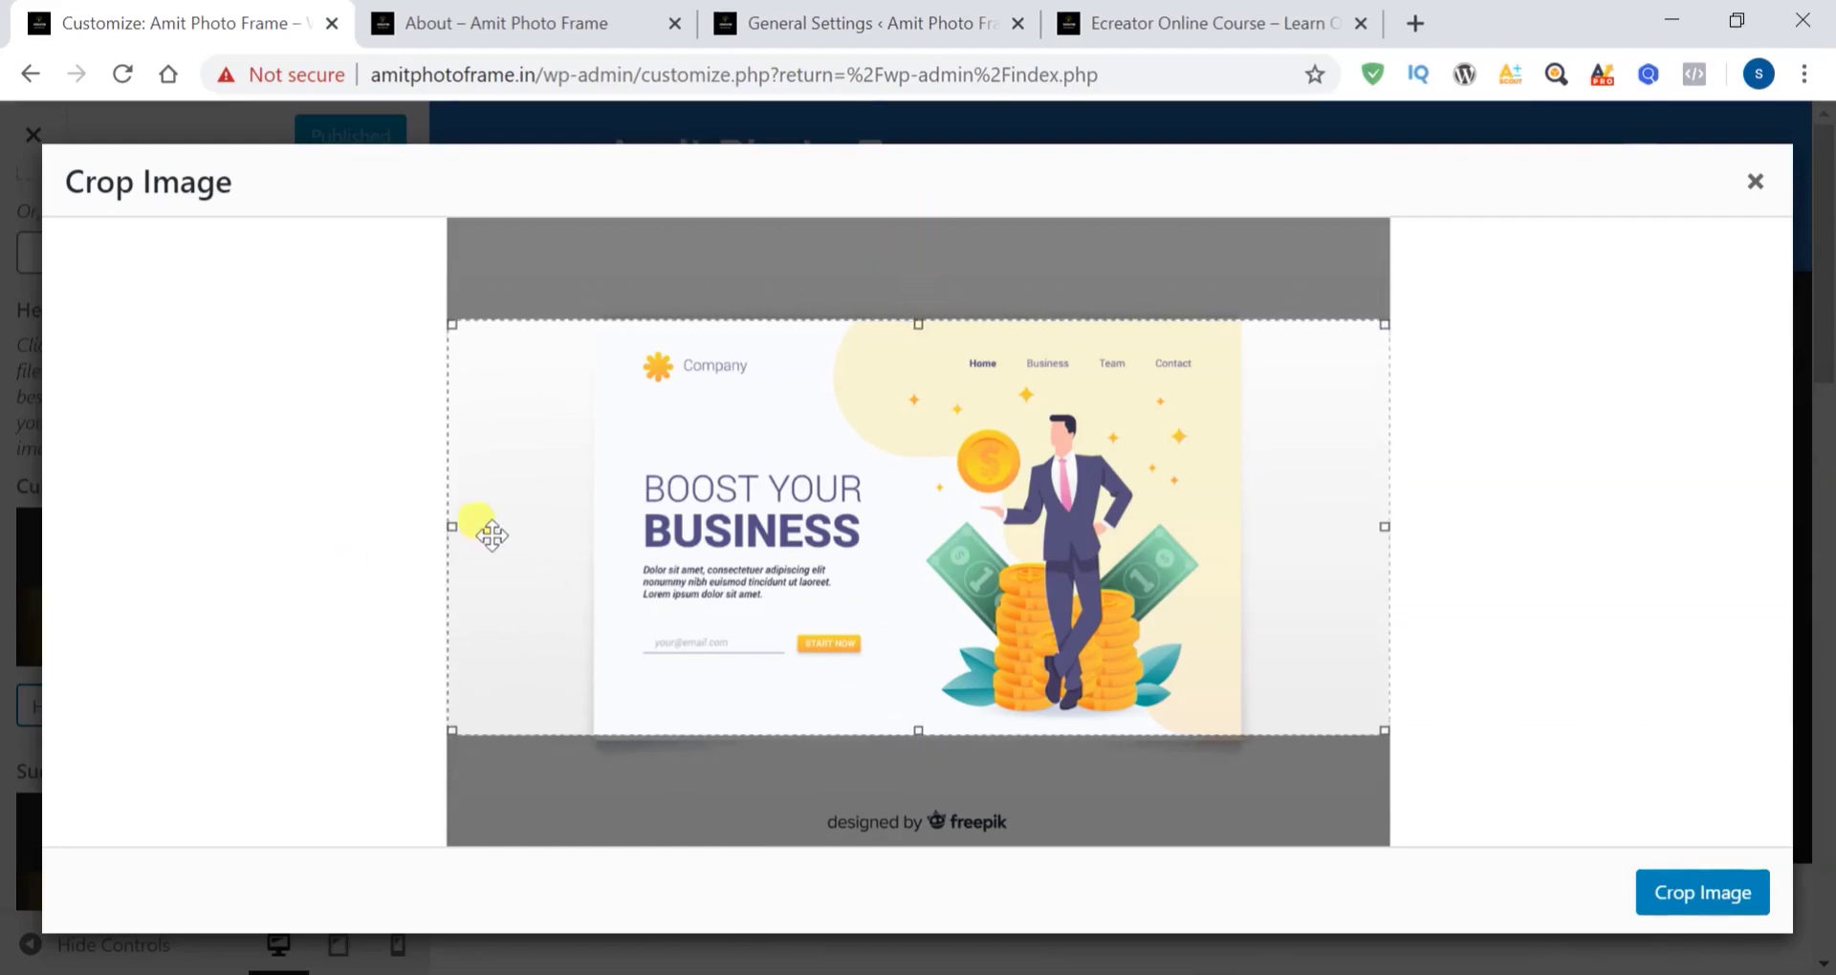
left_click_drag(453, 524, 588, 539)
left_click_drag(1383, 524, 1233, 522)
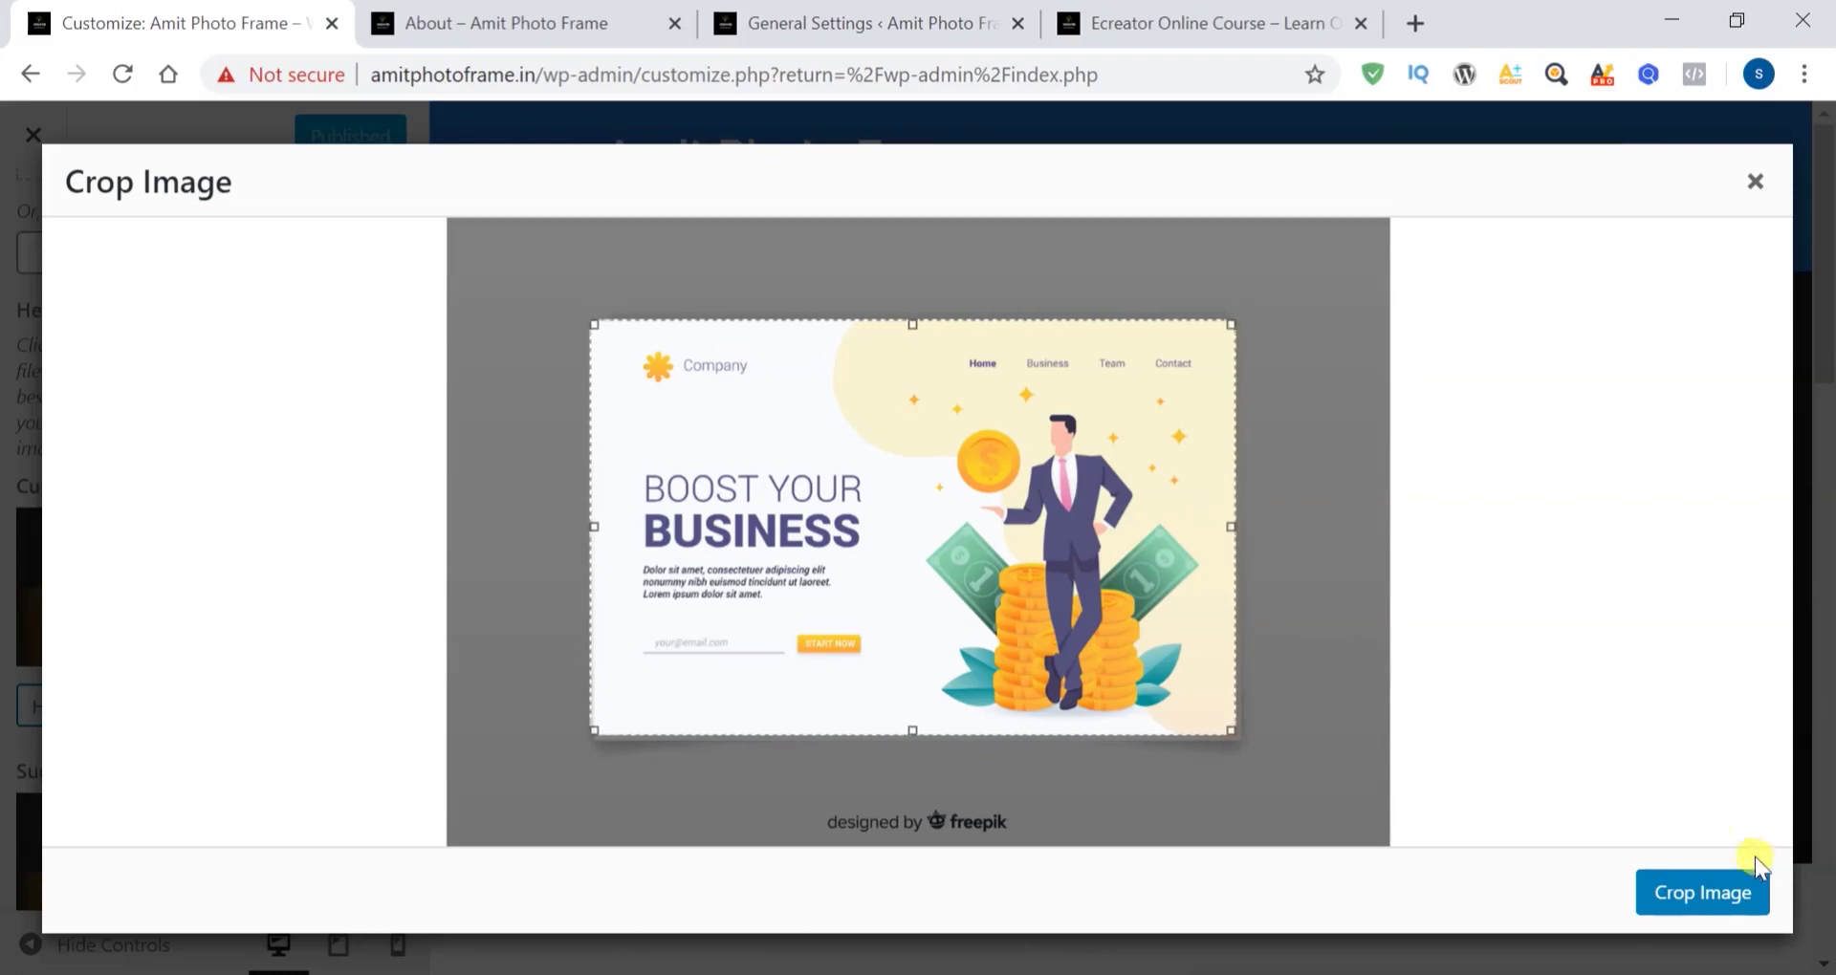
left_click_drag(912, 730, 911, 705)
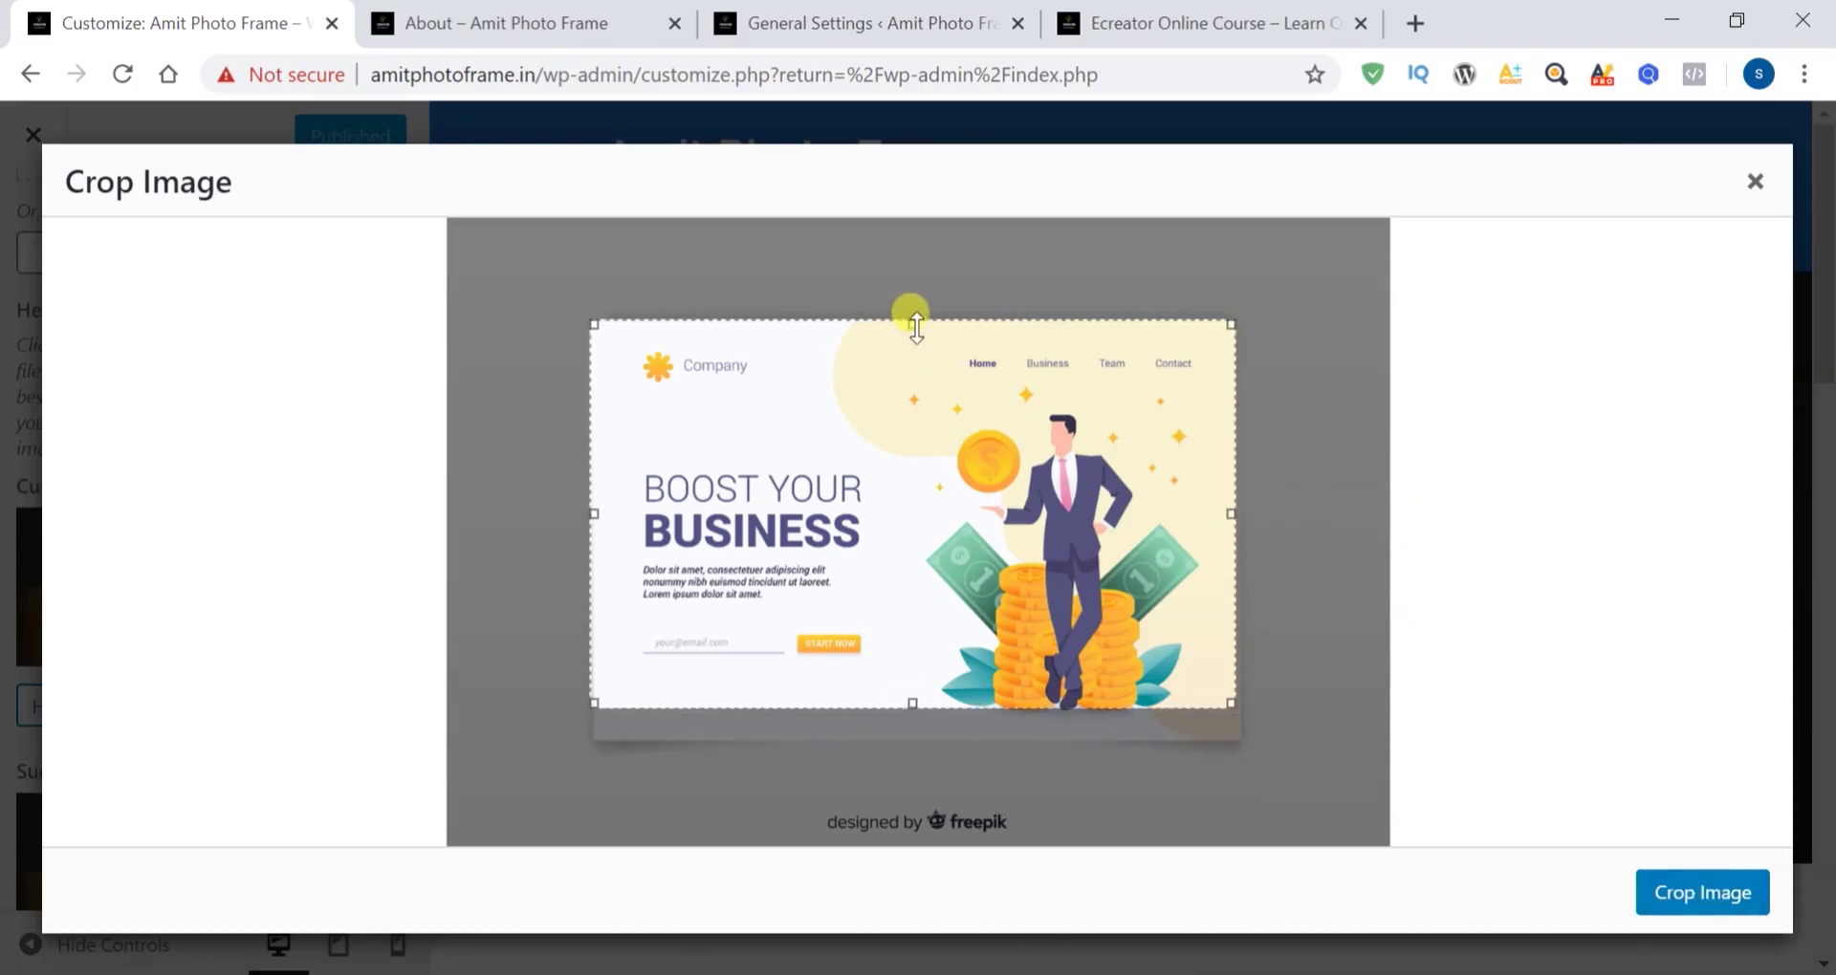
left_click_drag(913, 327, 916, 376)
left_click(1683, 893)
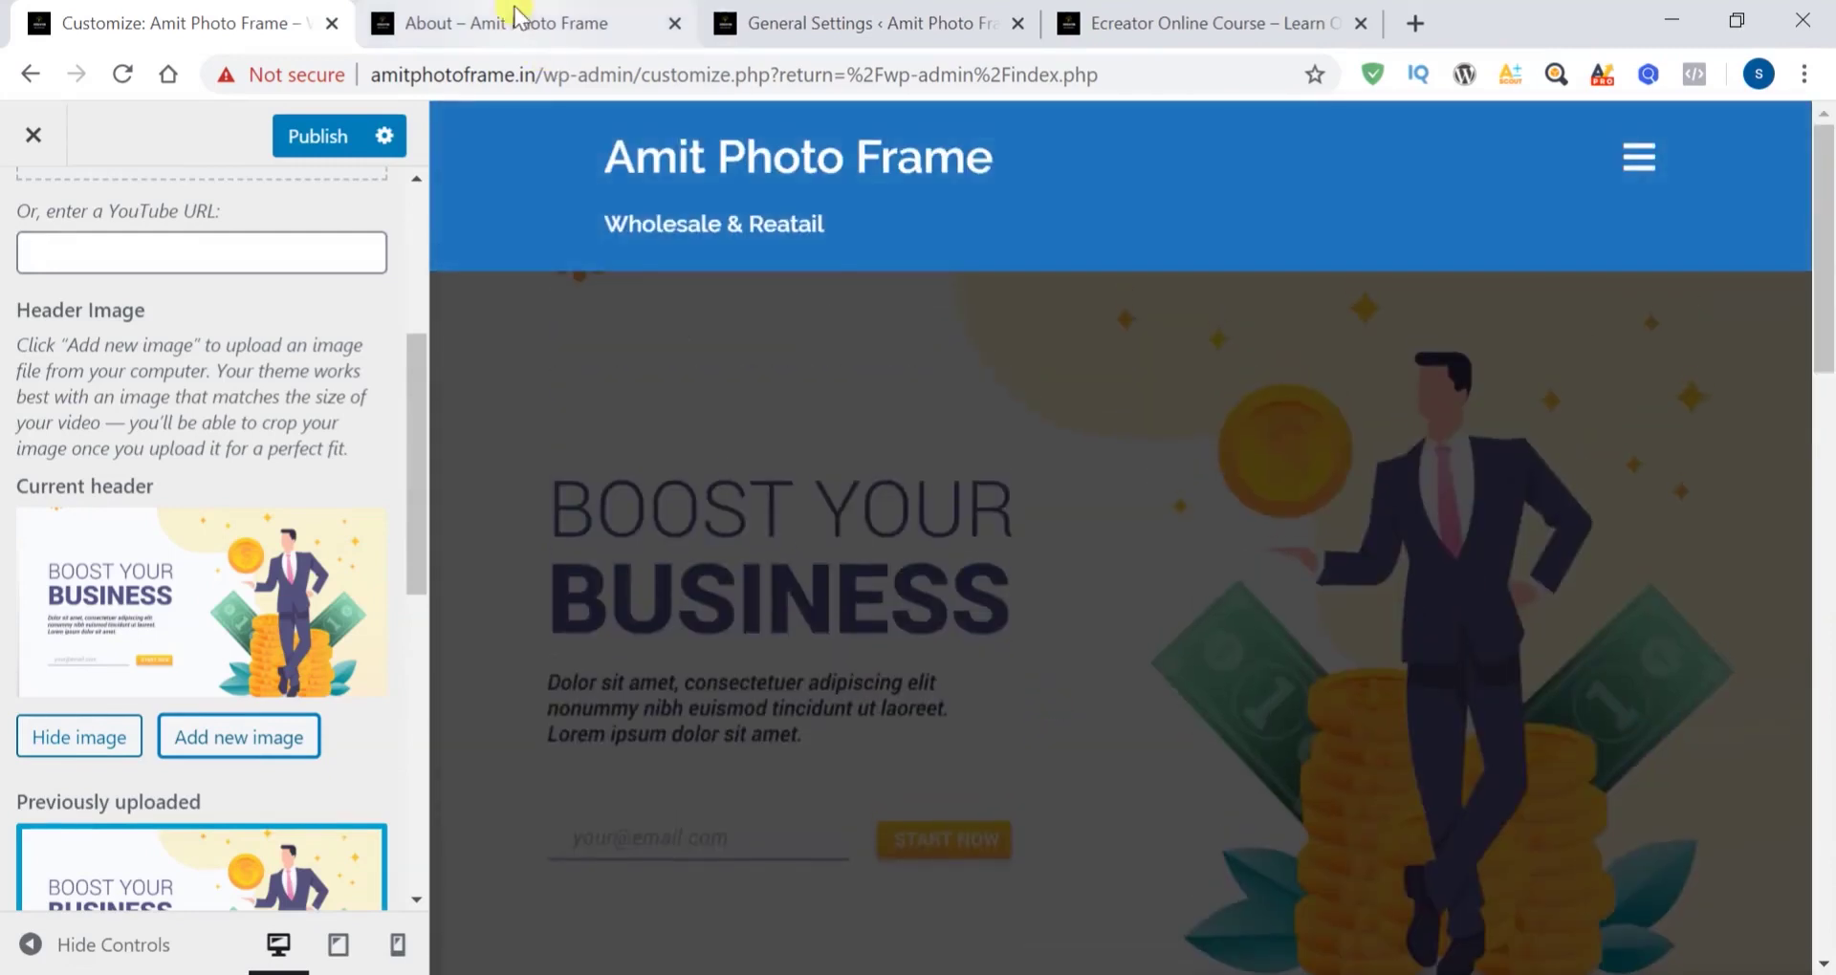
Publish the new header image and reload the live About page
left_click(316, 136)
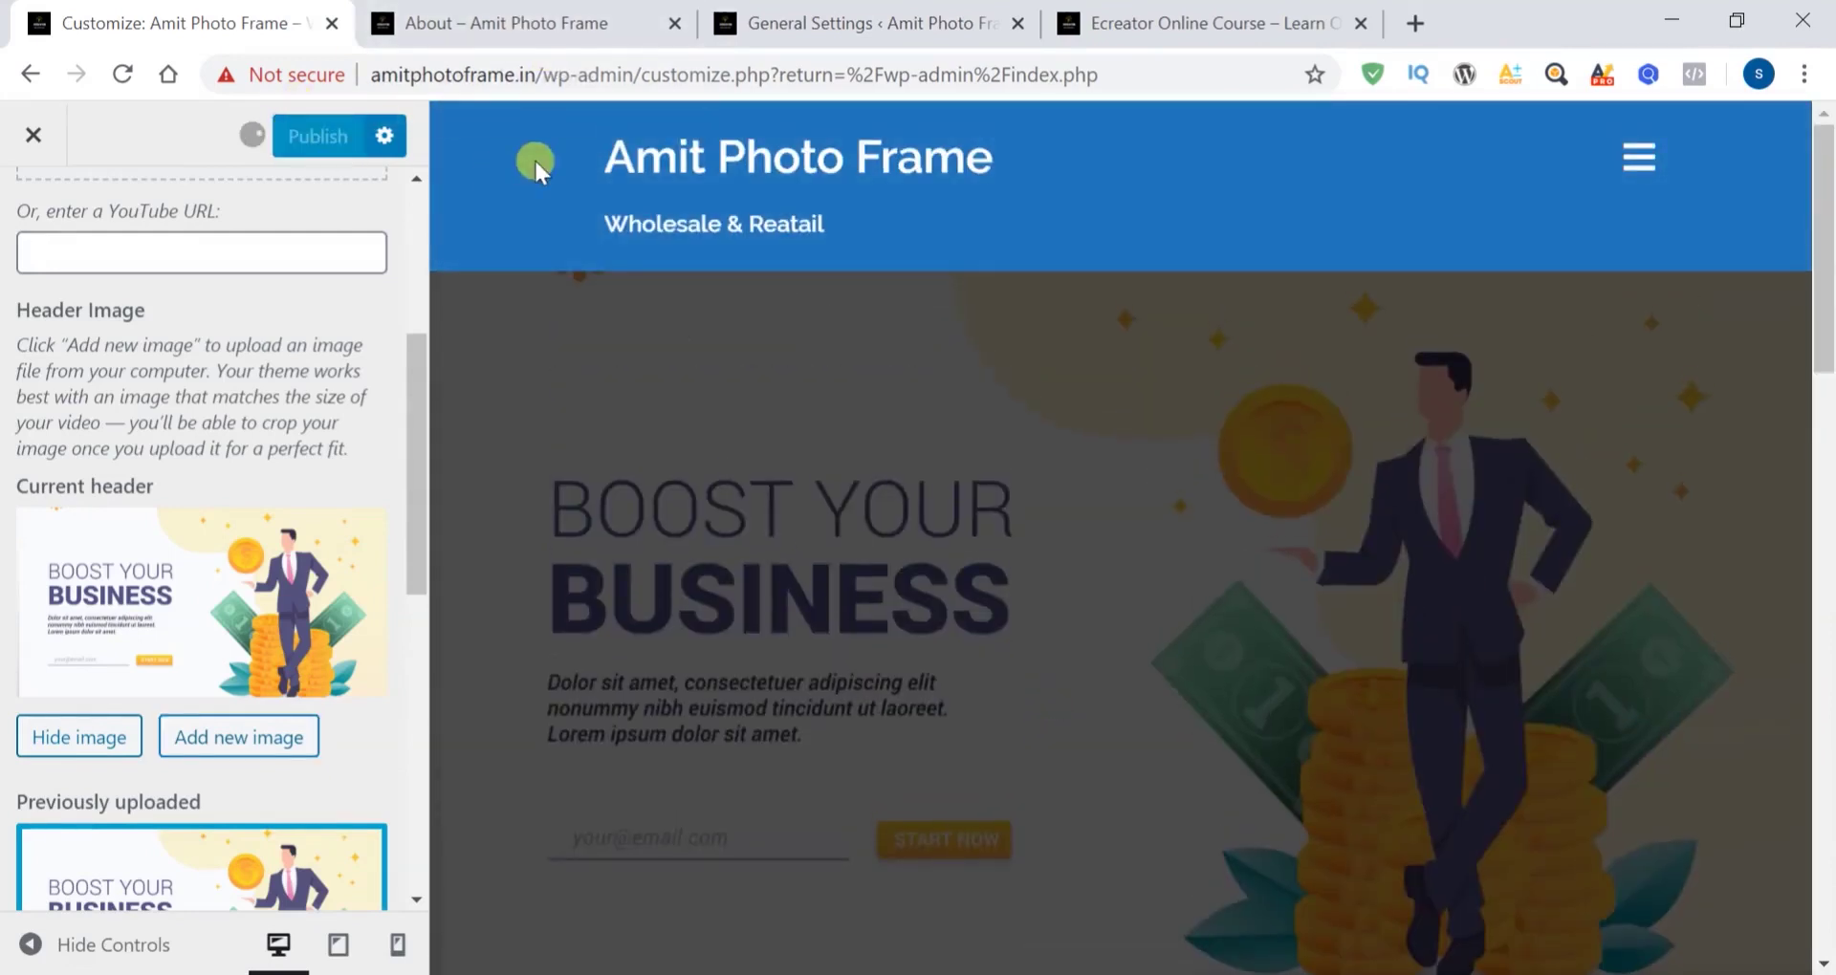
left_click(532, 29)
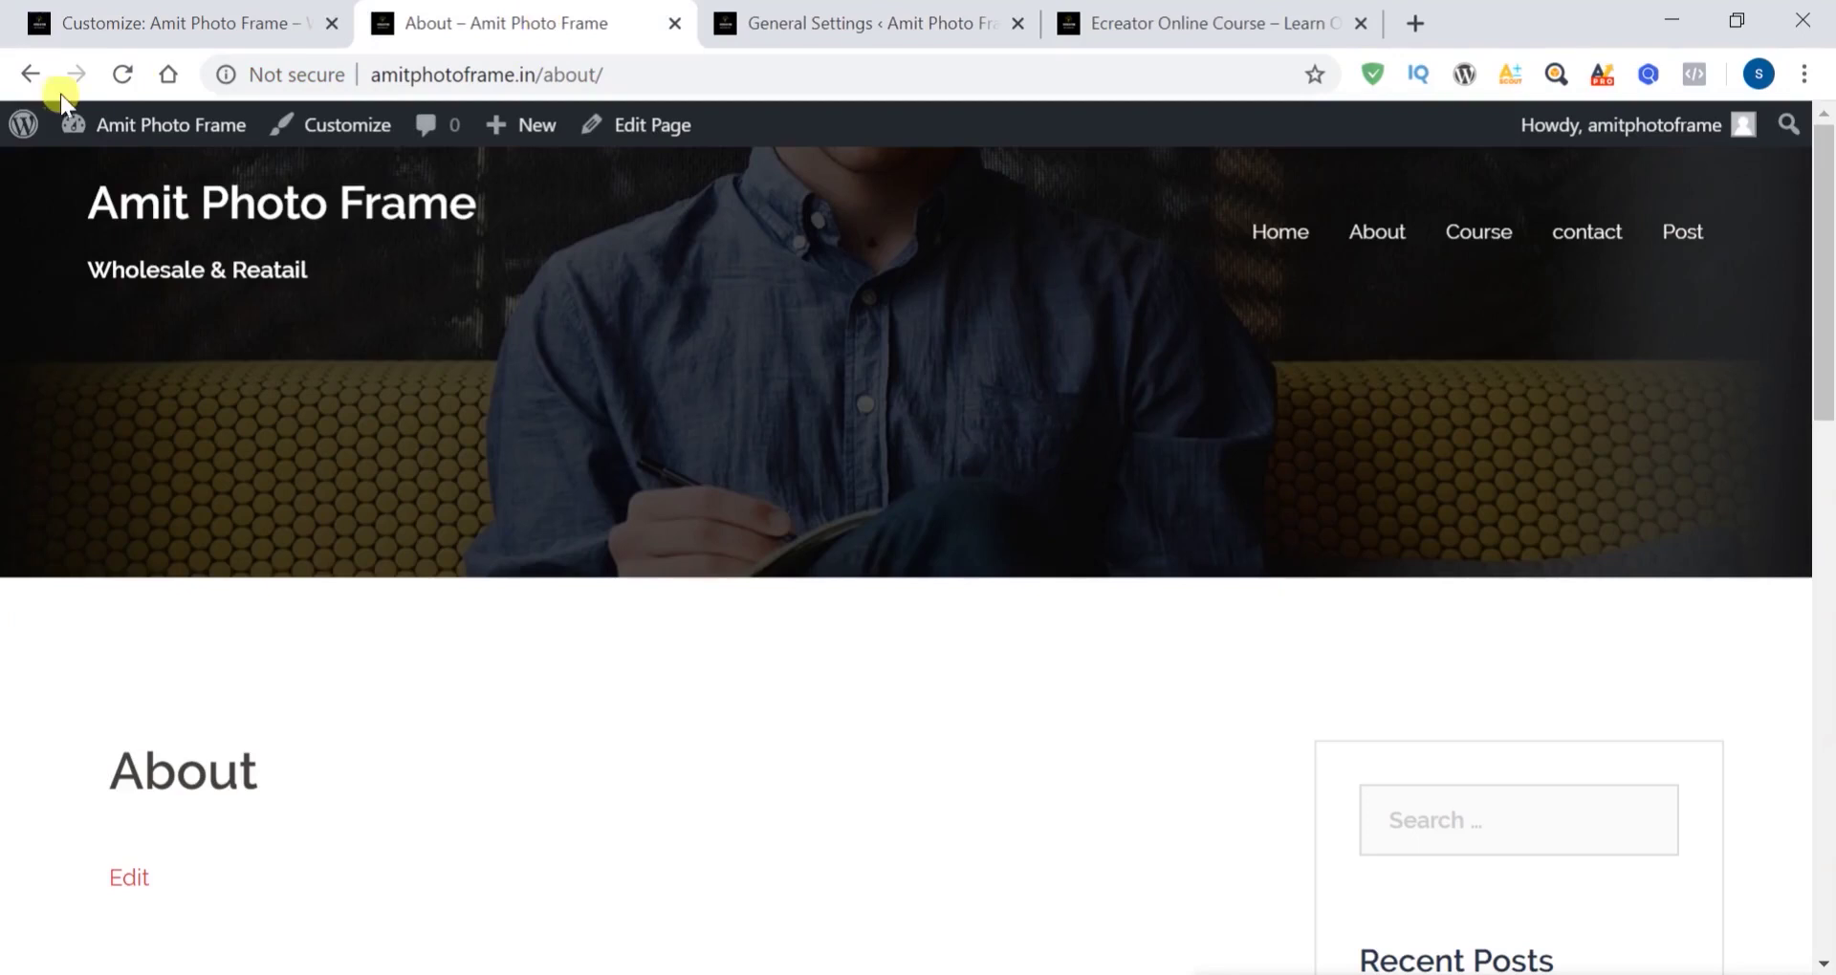
left_click(122, 75)
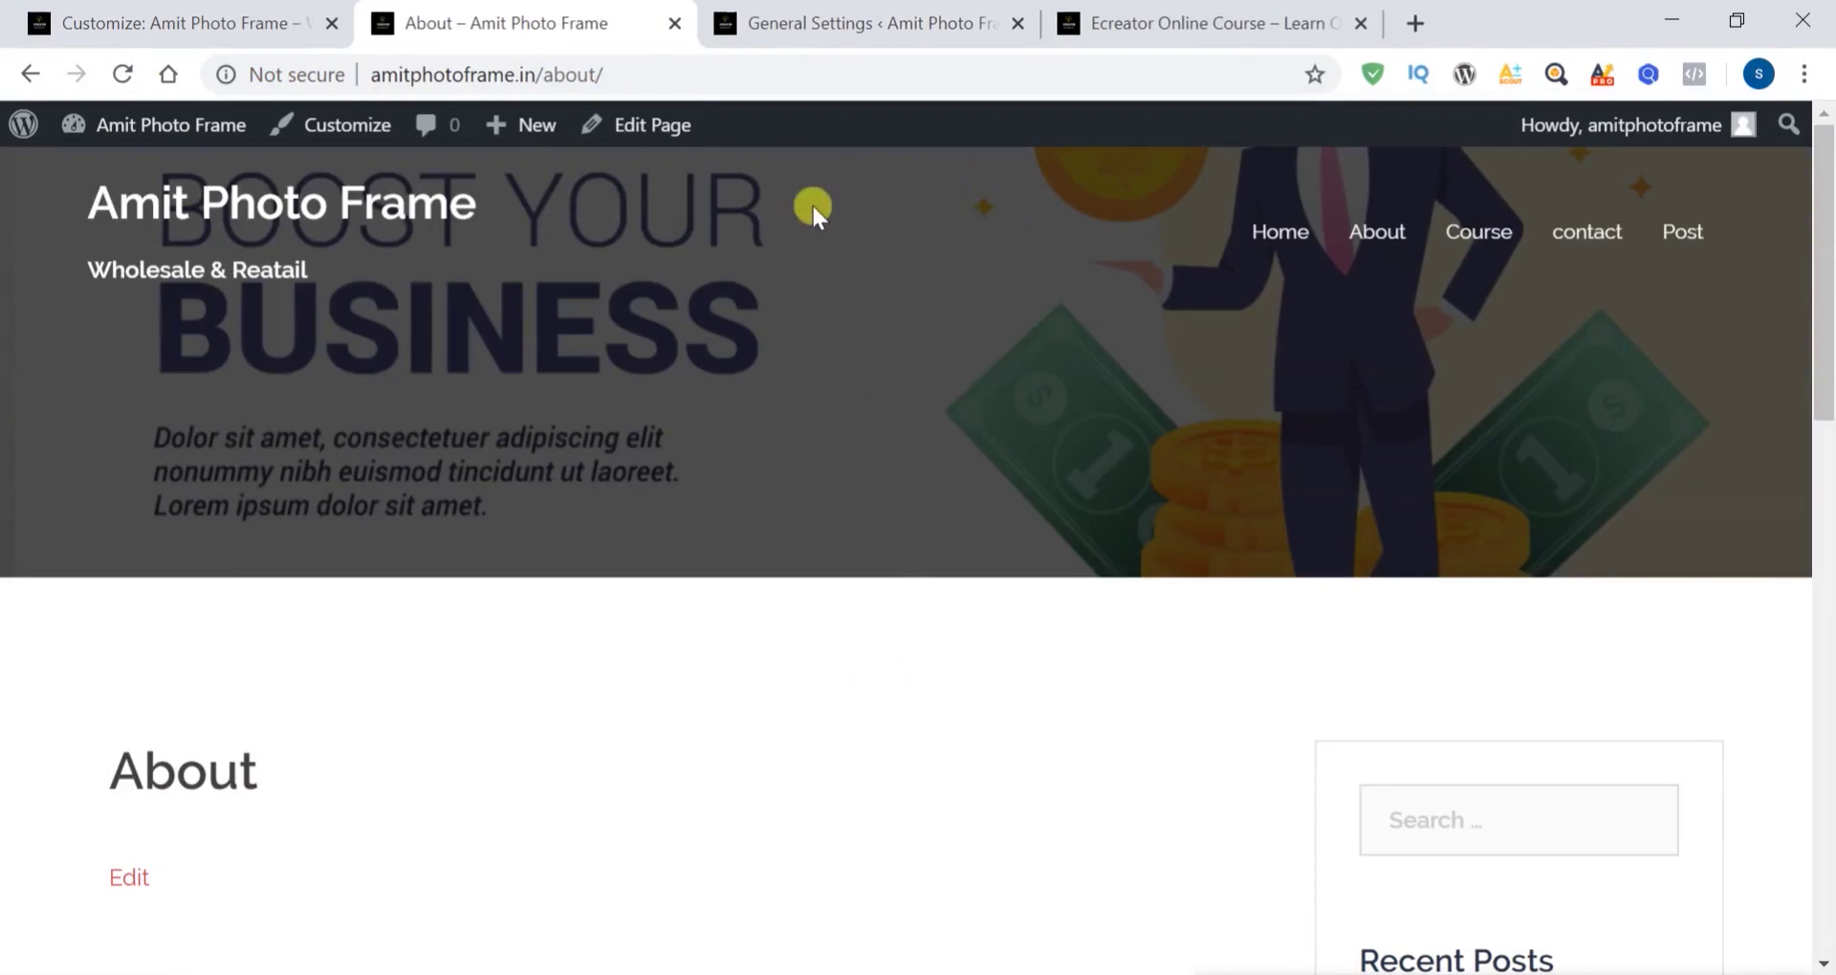
Disable the header image overlay in the customizer's Header Media settings and publish the change
left_click(251, 27)
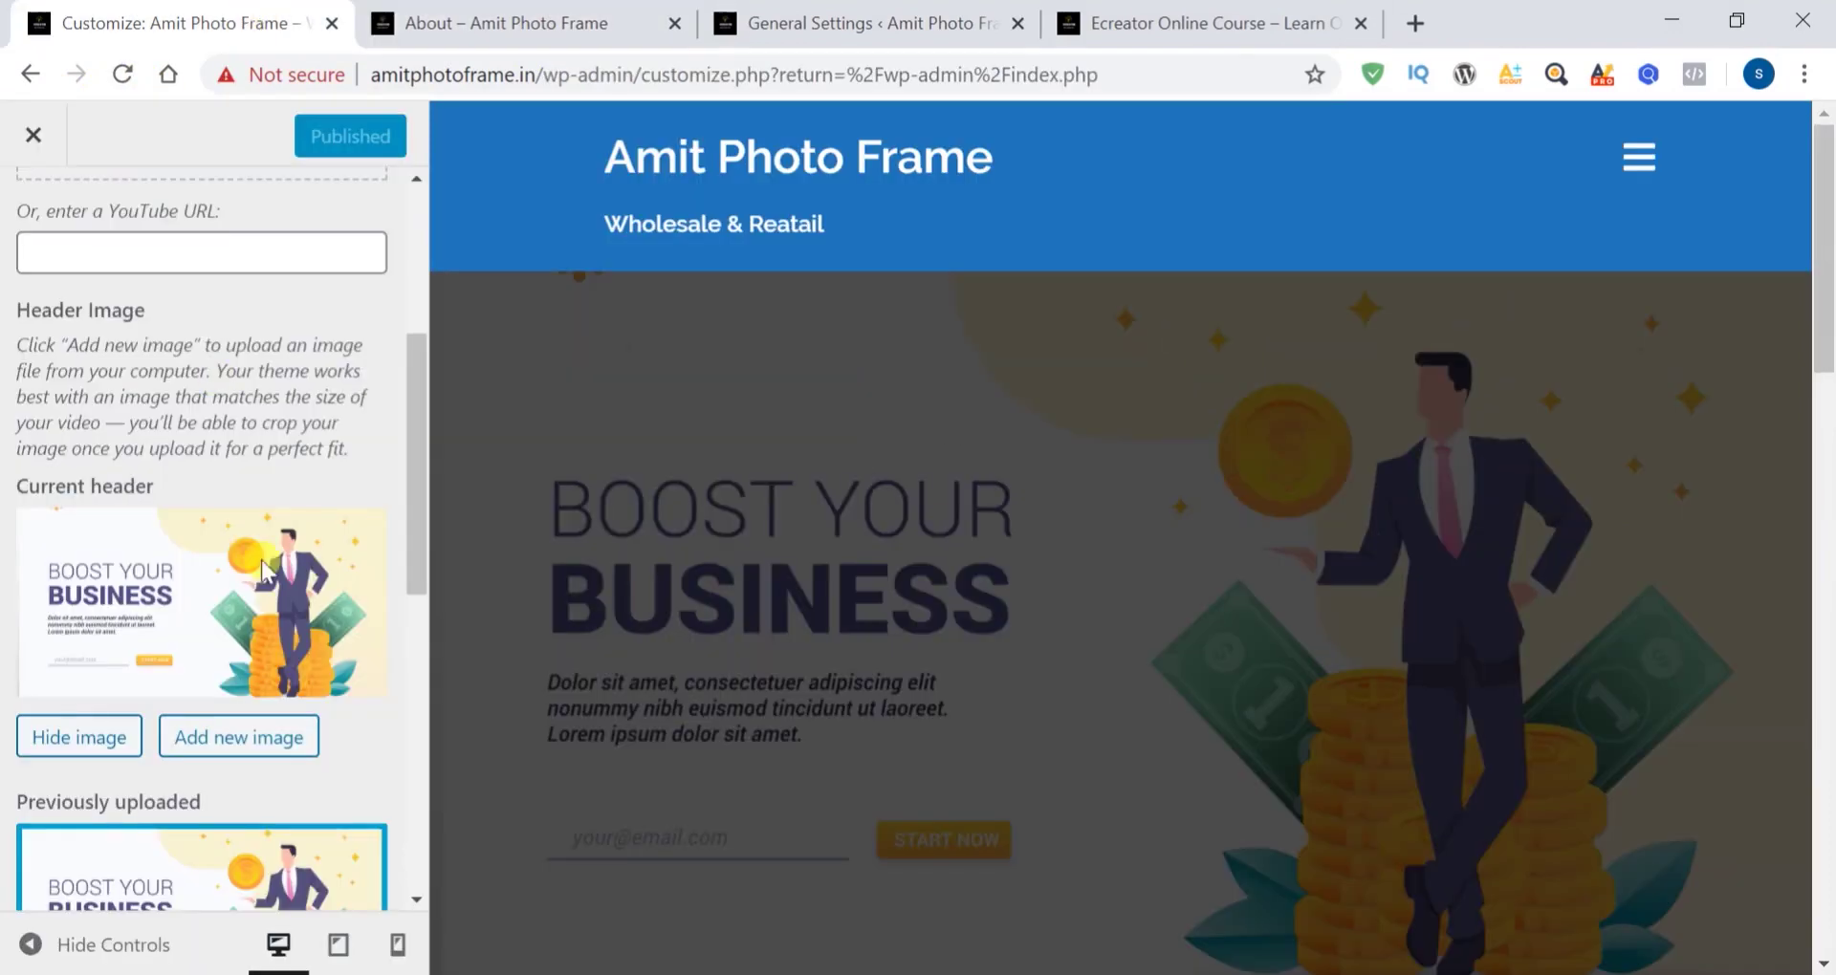
scroll(263, 571, "down", 1)
scroll(263, 571, "down", 8)
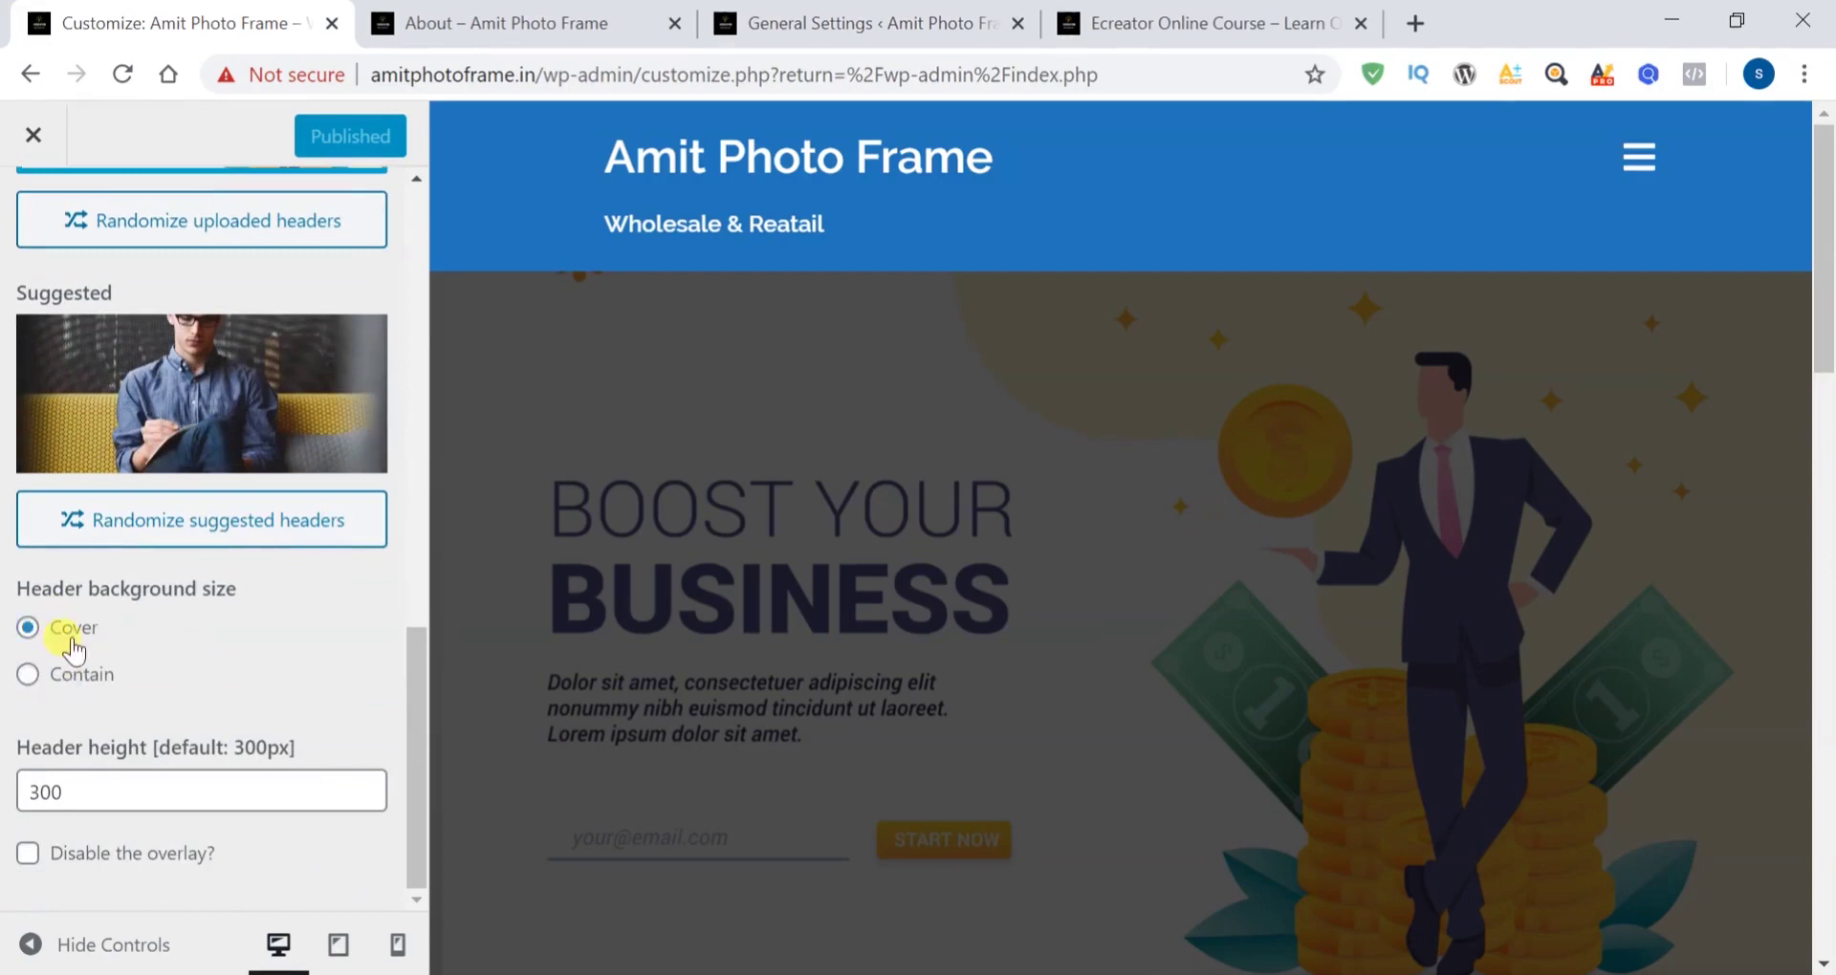
left_click(483, 24)
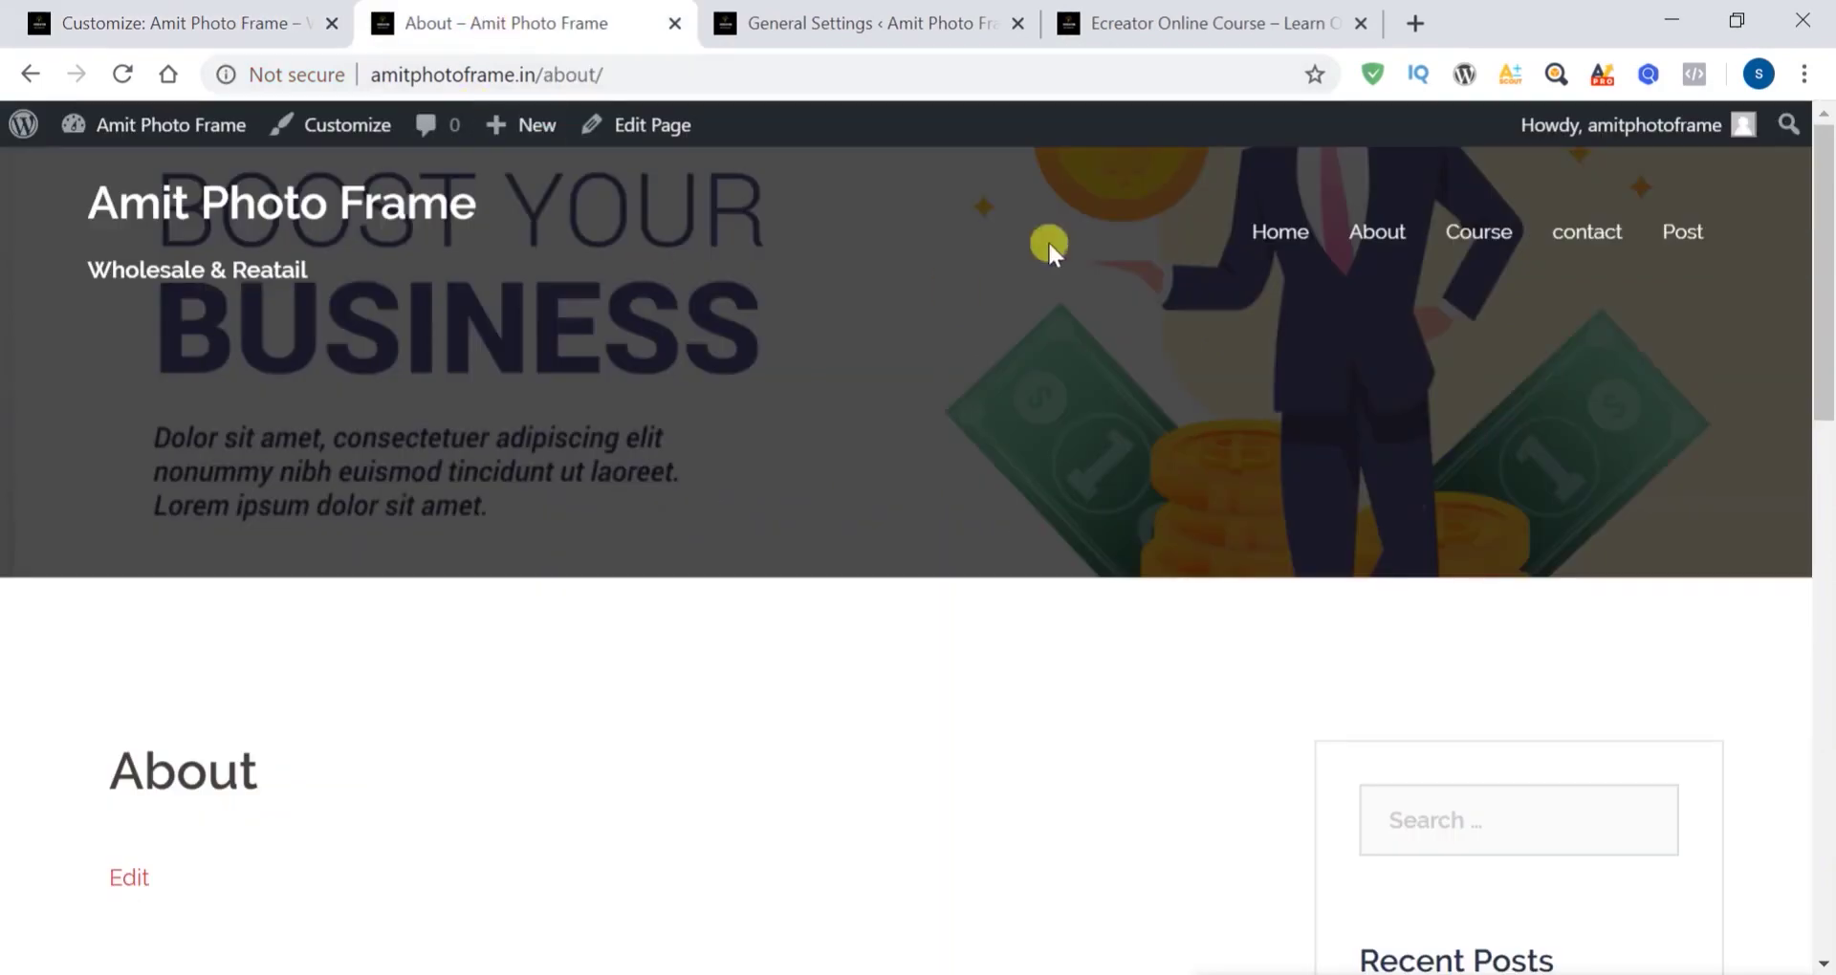
left_click(245, 25)
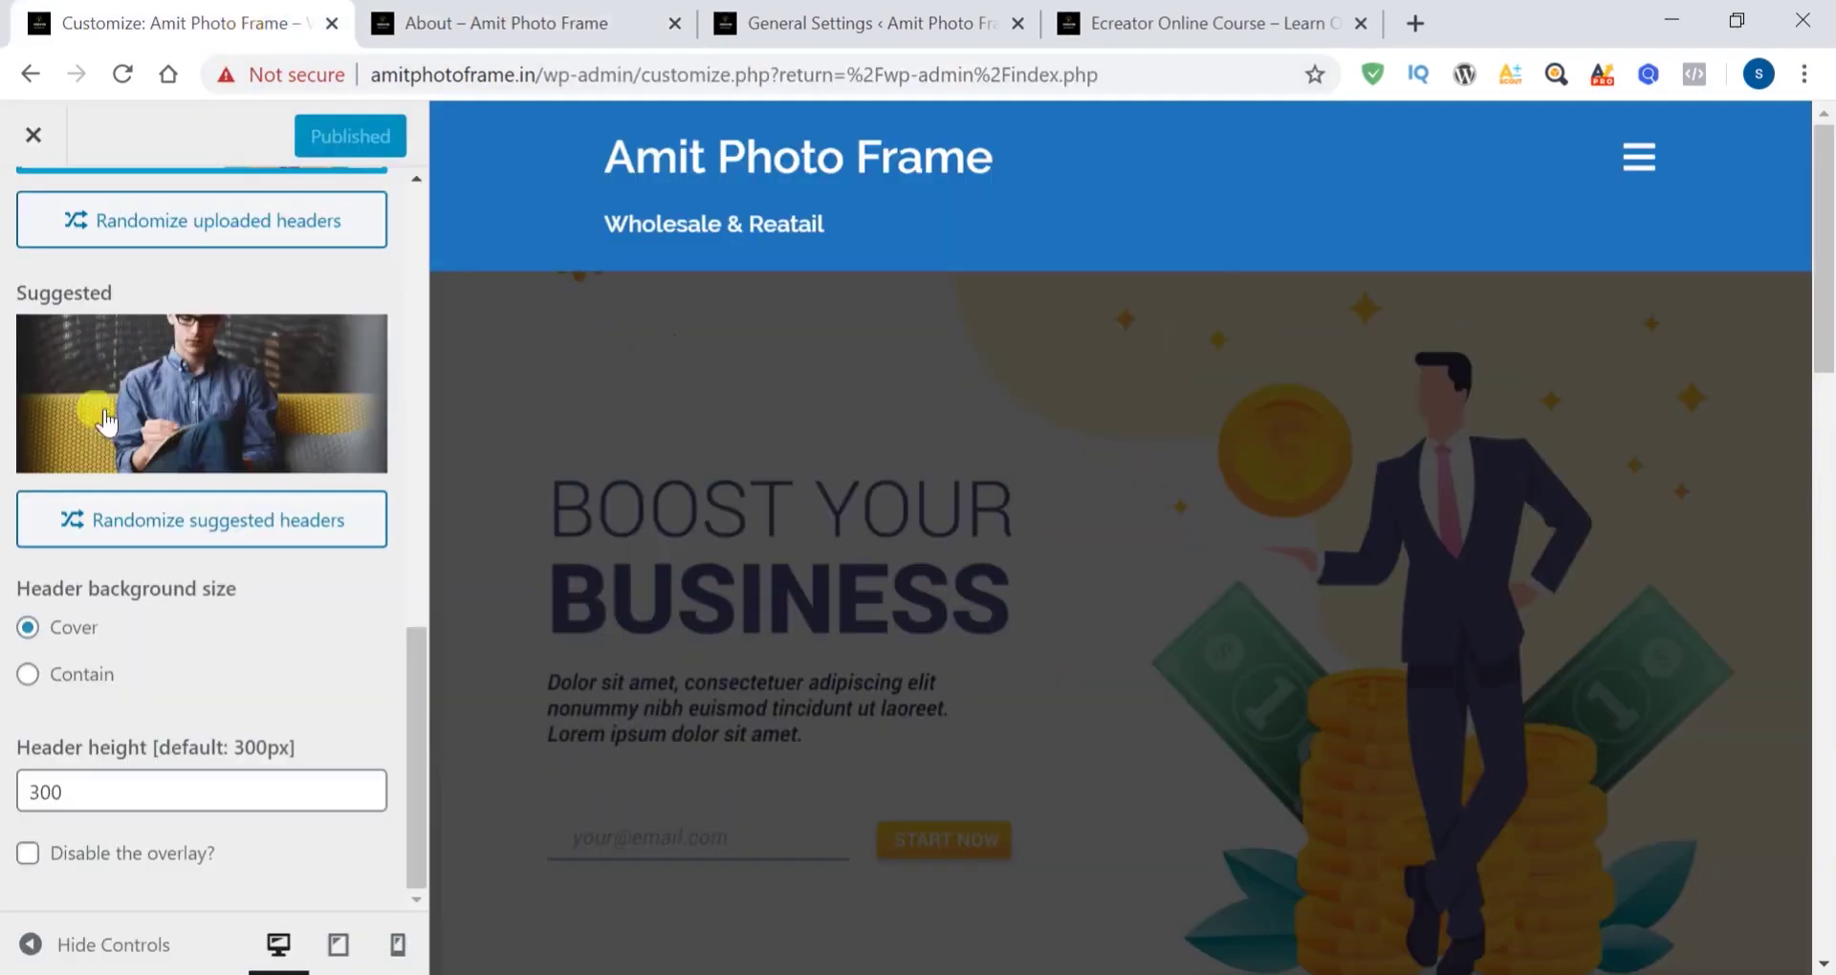
left_click(26, 854)
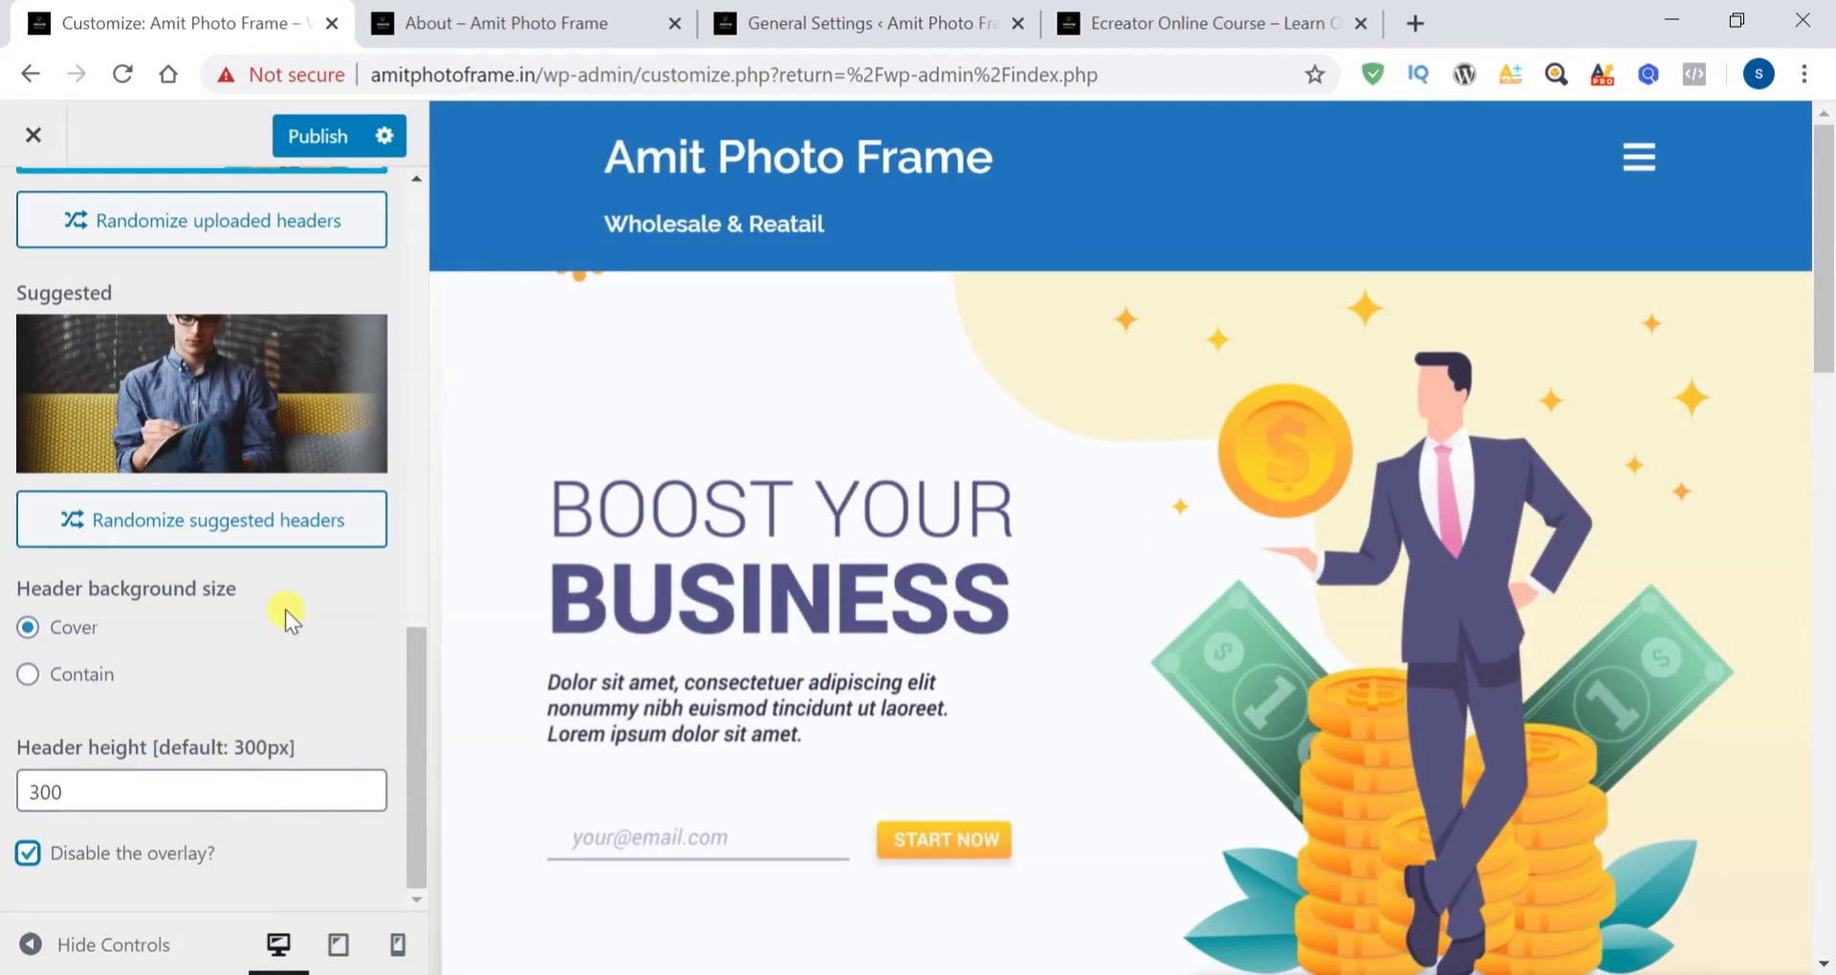
left_click(335, 132)
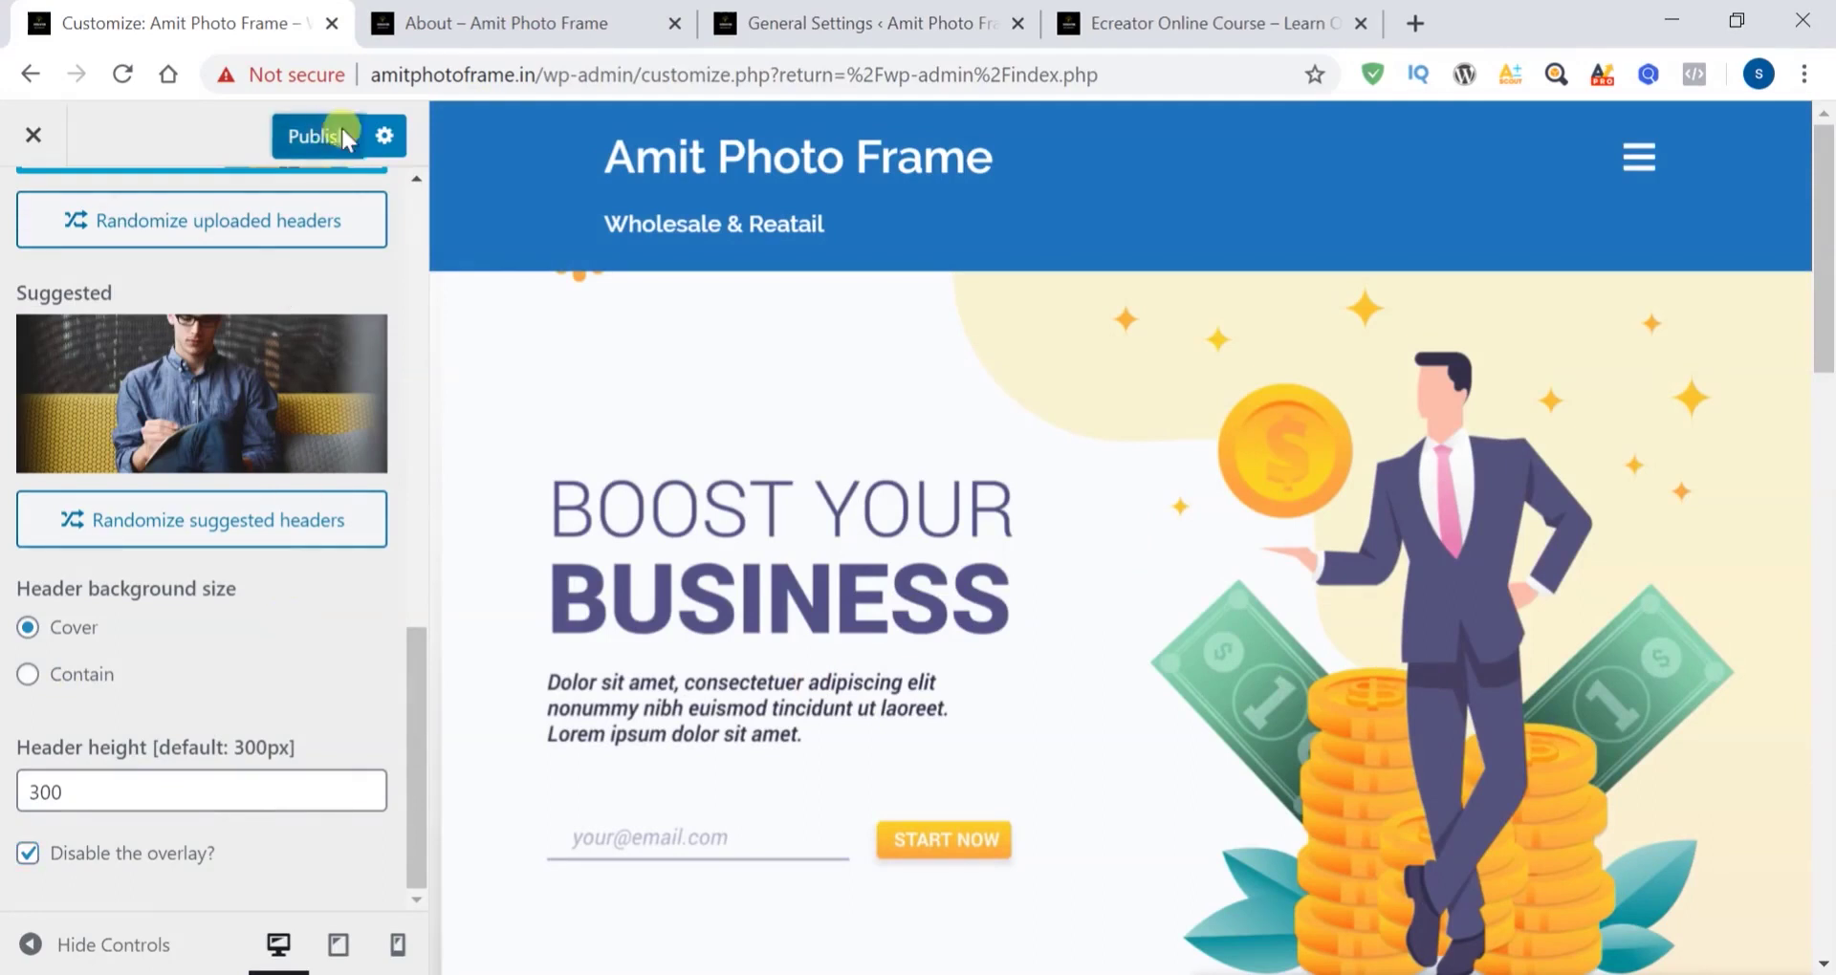
Reload the live About page, check how the header looks without the overlay, and return to the customizer
left_click(527, 16)
left_click(122, 74)
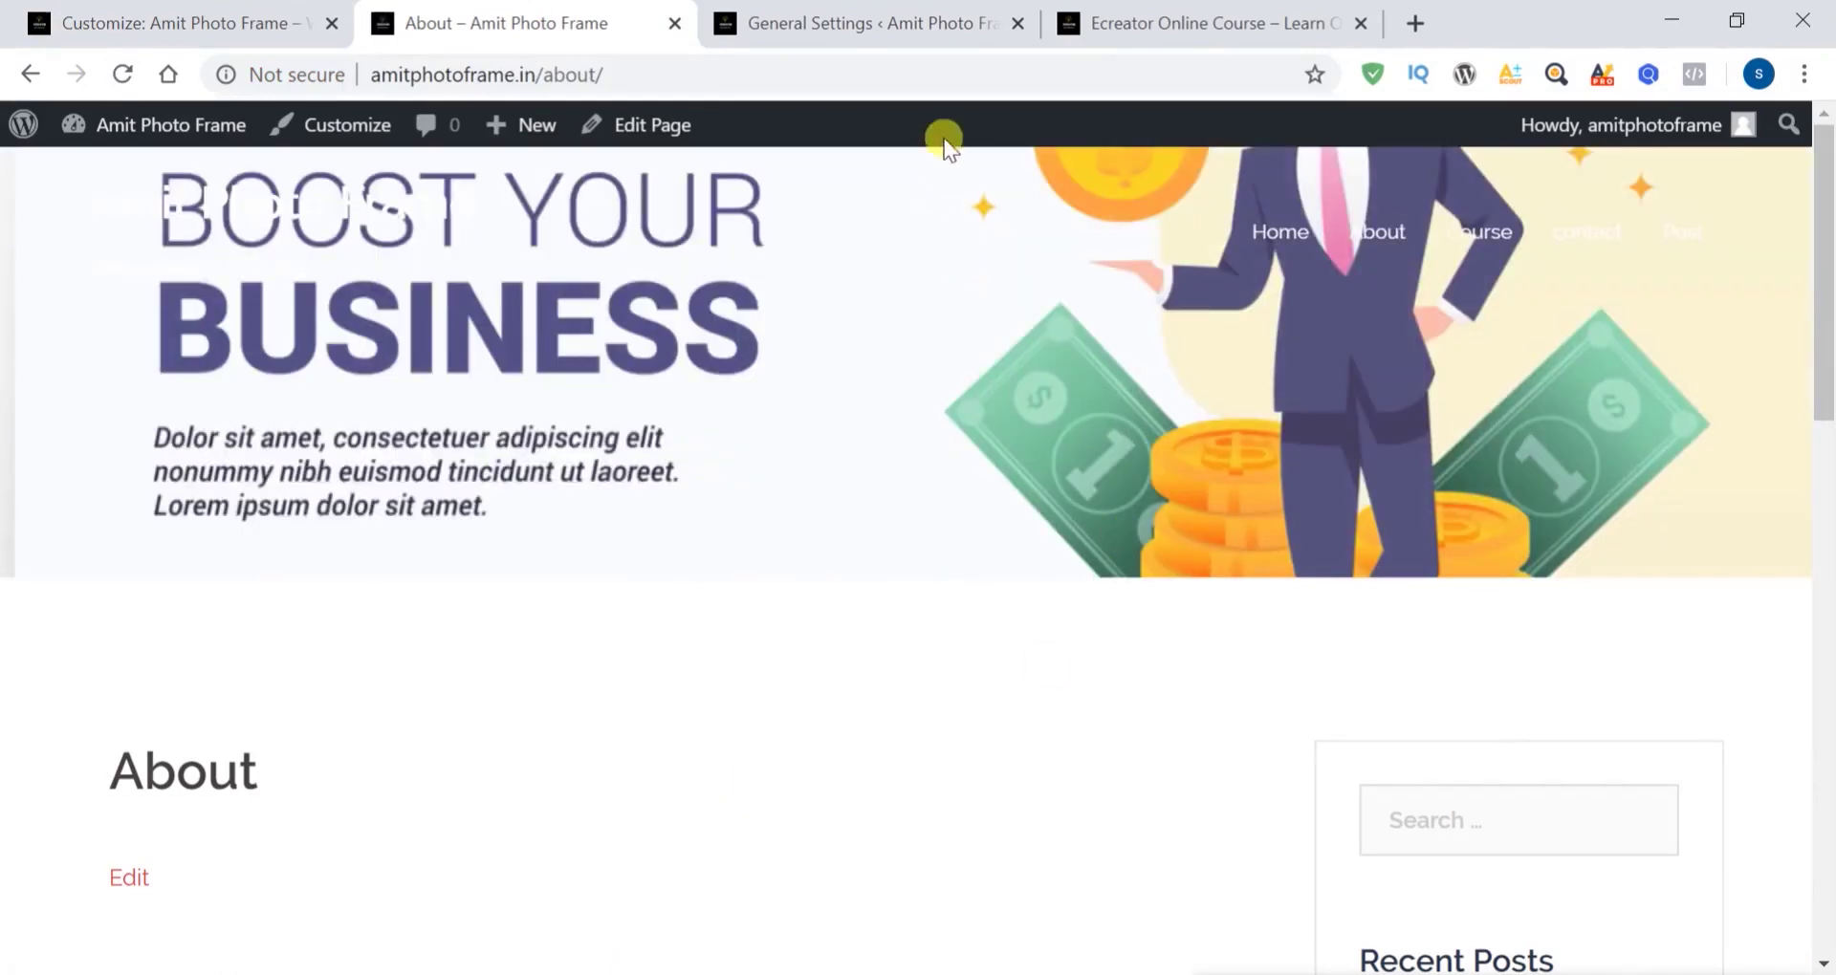
left_click(179, 19)
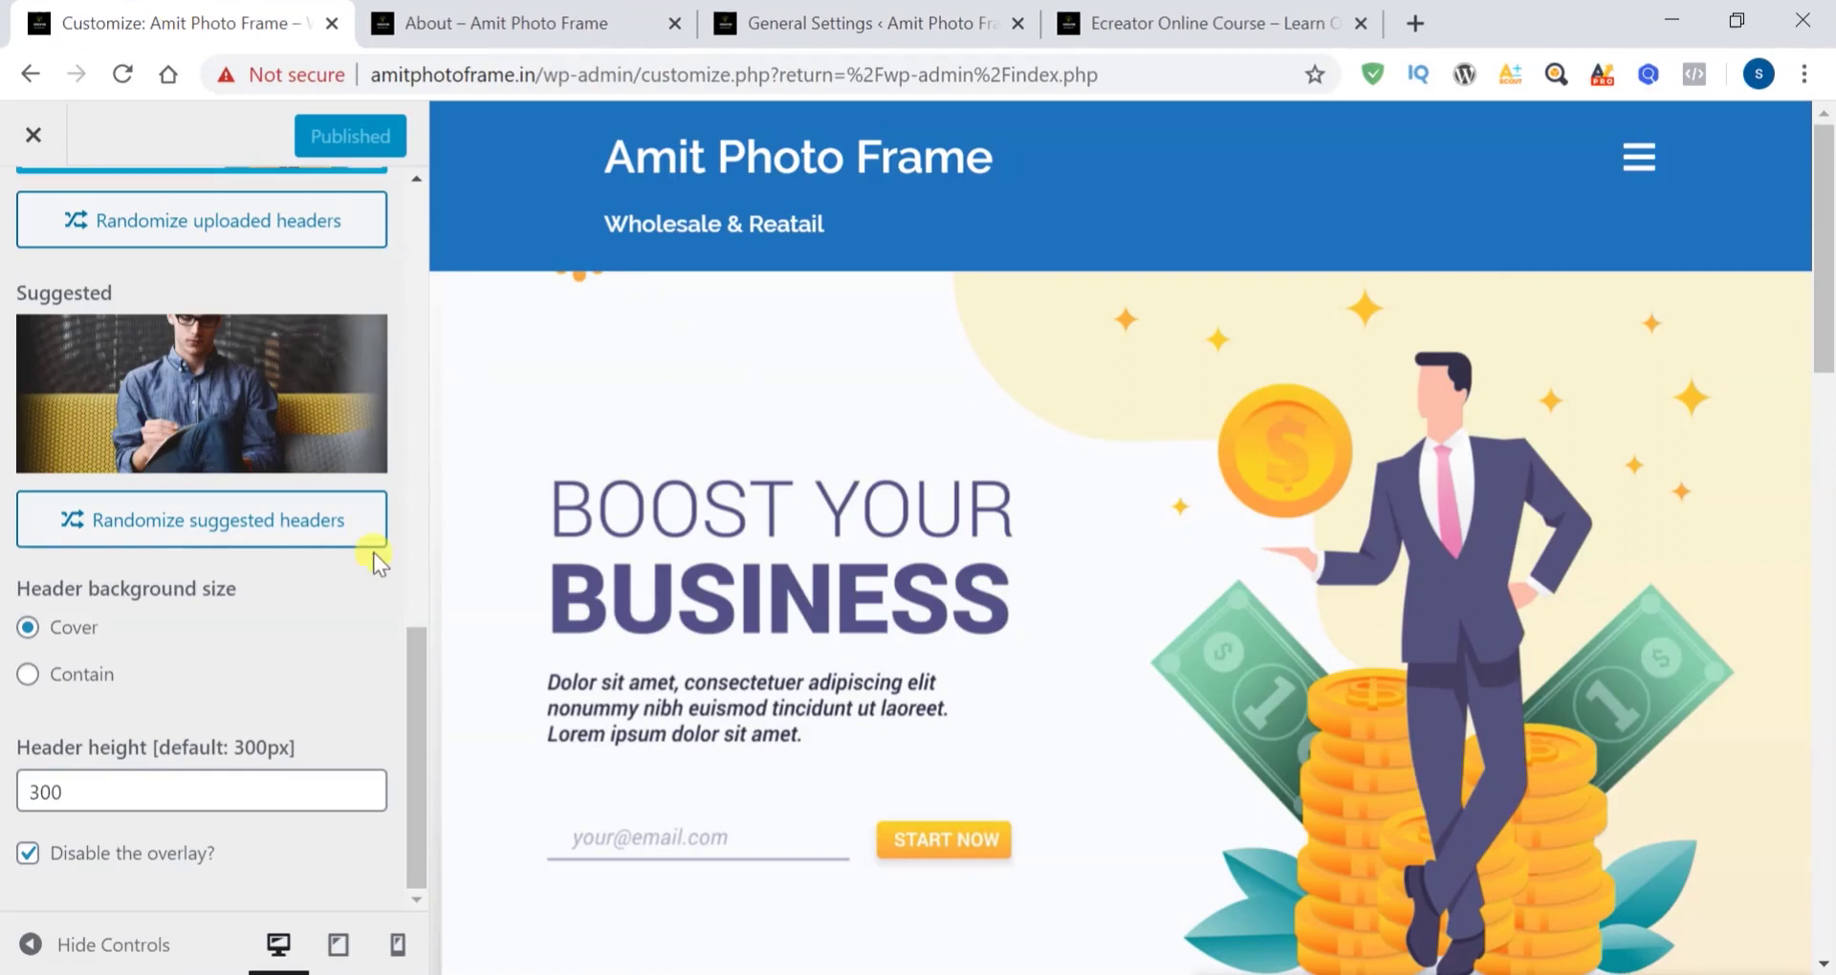
Set the header height to 600 px and publish the change
left_click(99, 784)
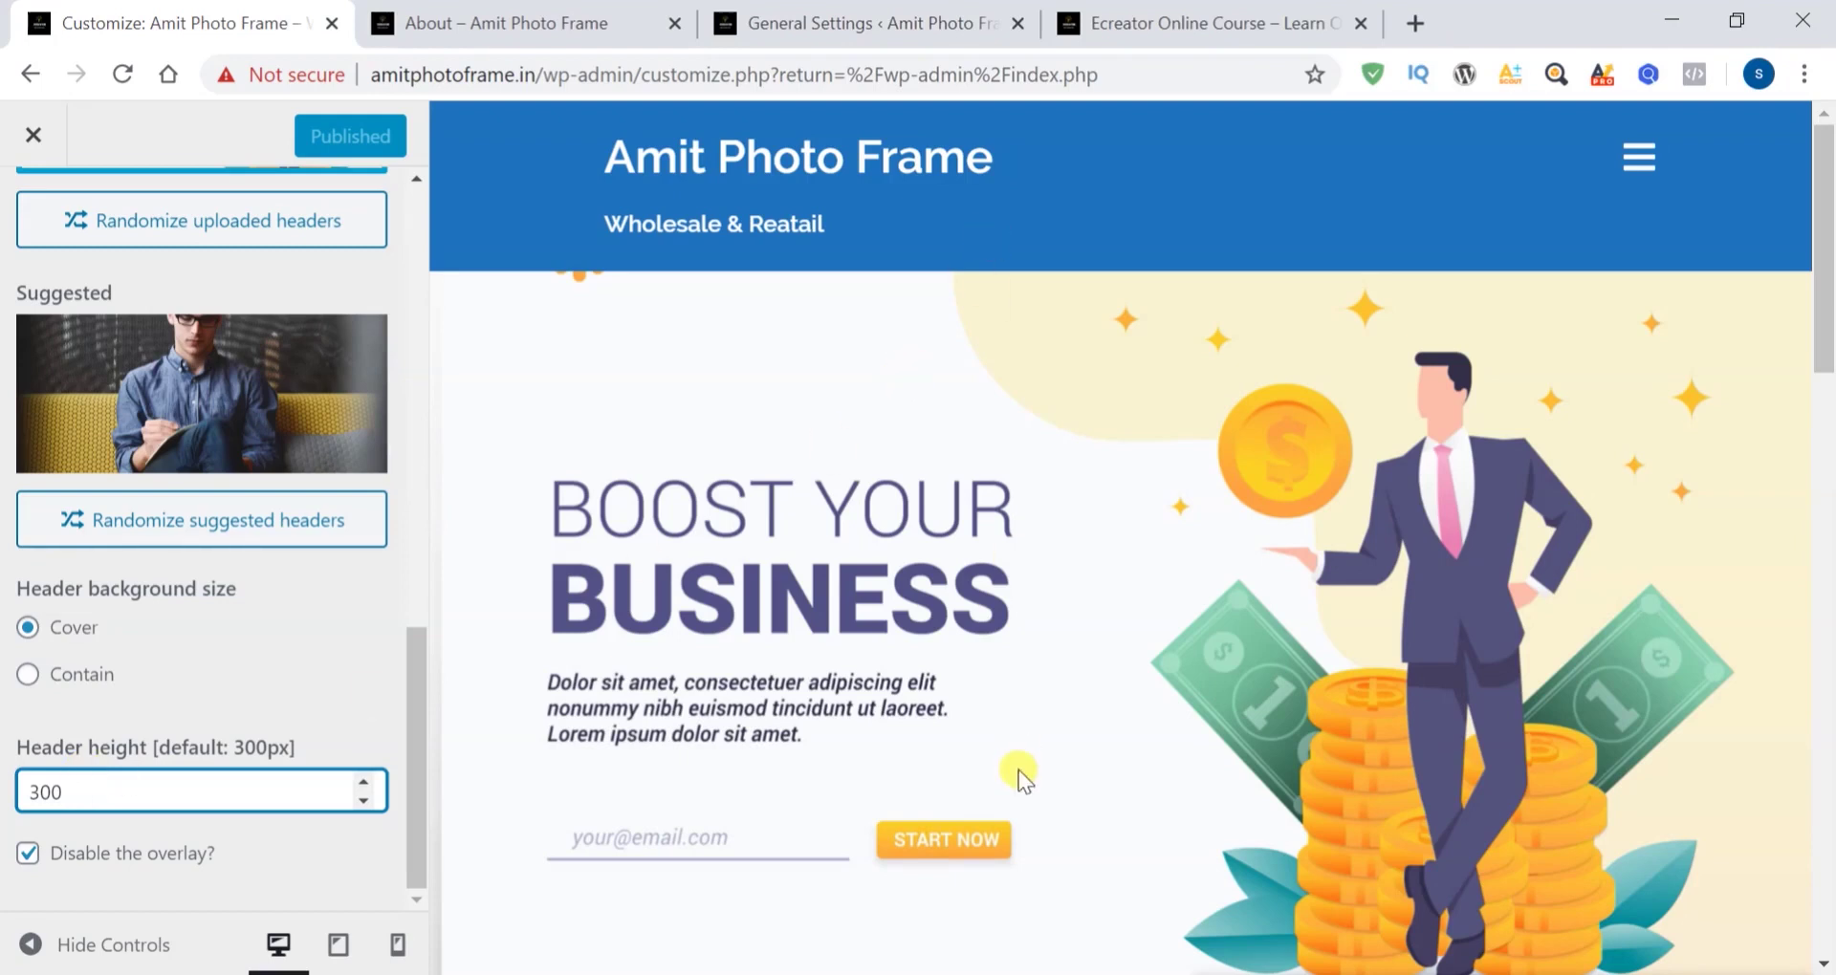
scroll(1018, 771, "down", 10)
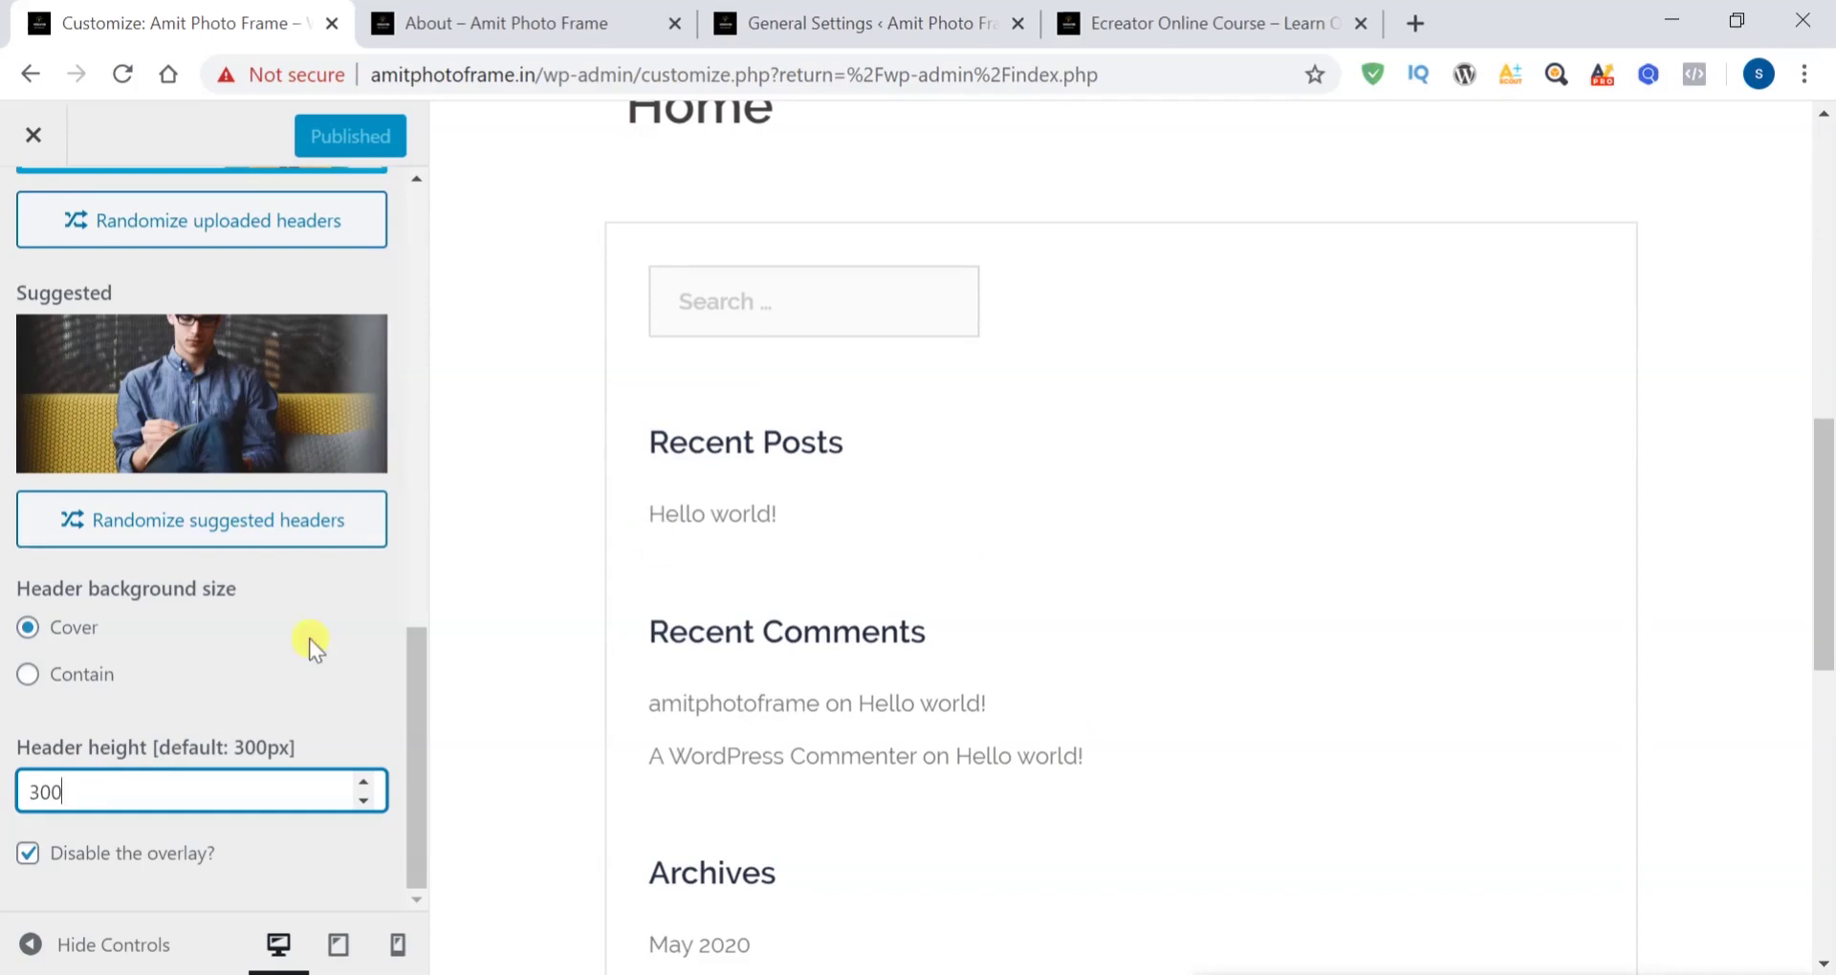
key("BackSpace")
key("BackSpace")
key("BackSpace")
type("60")
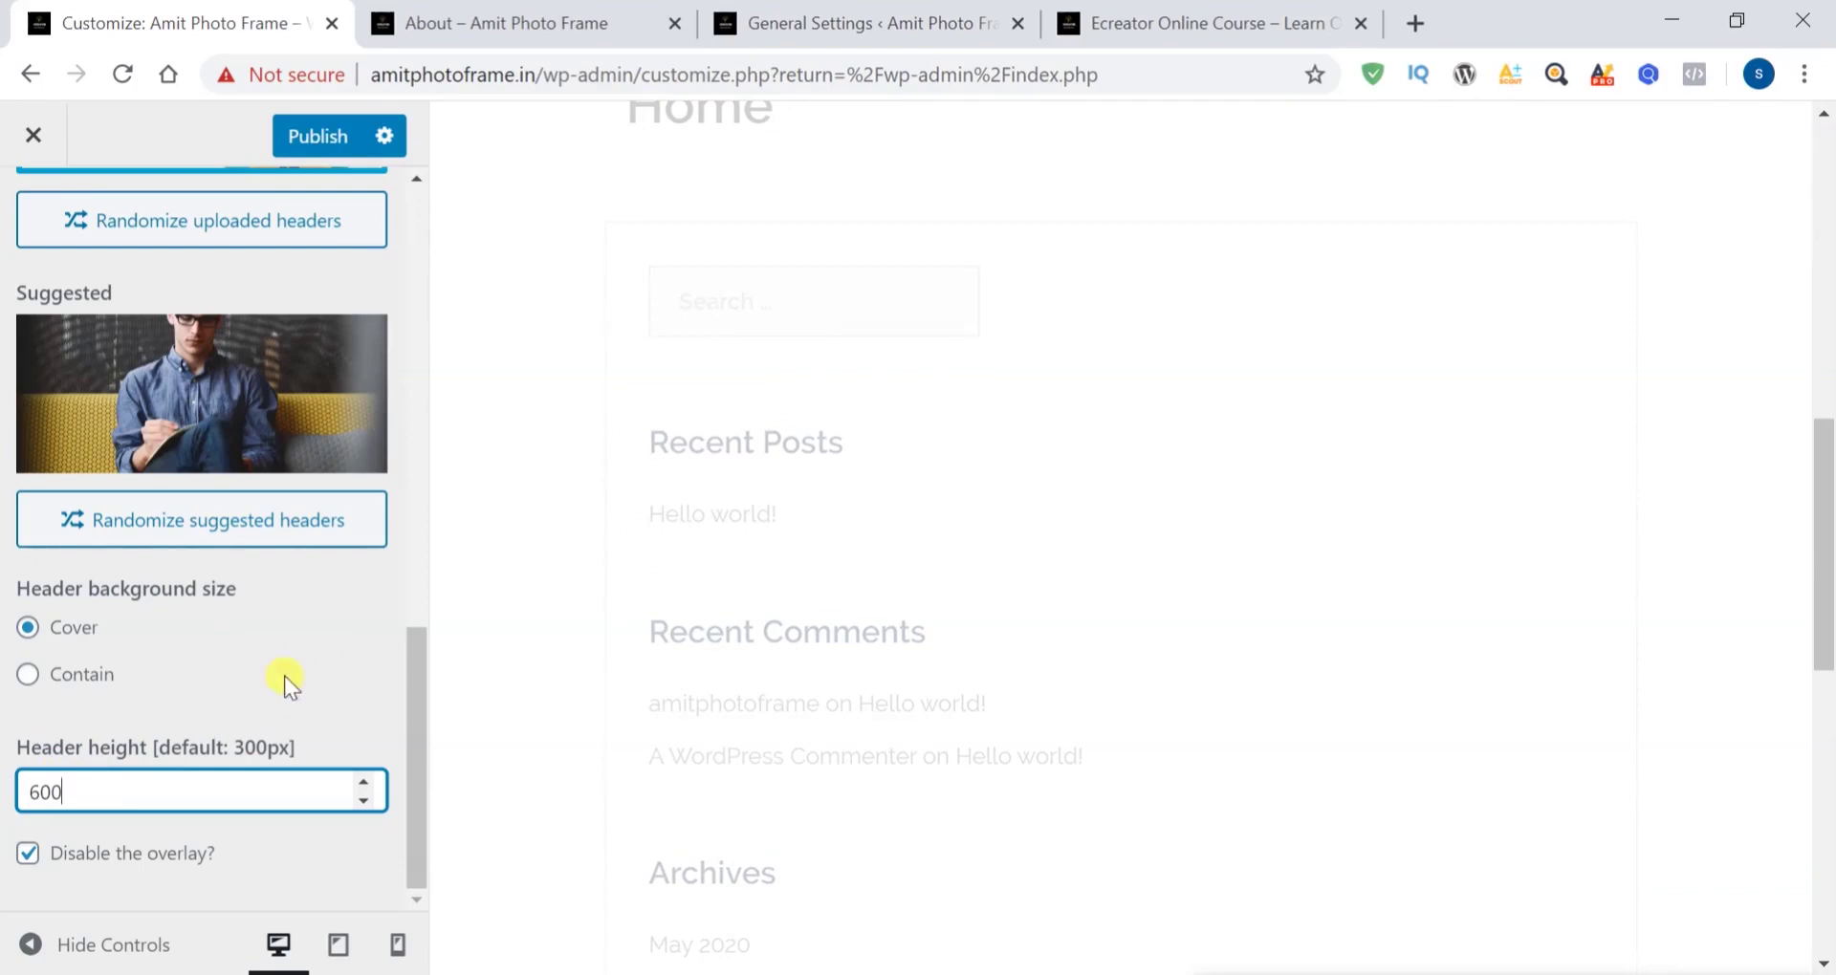
left_click(300, 140)
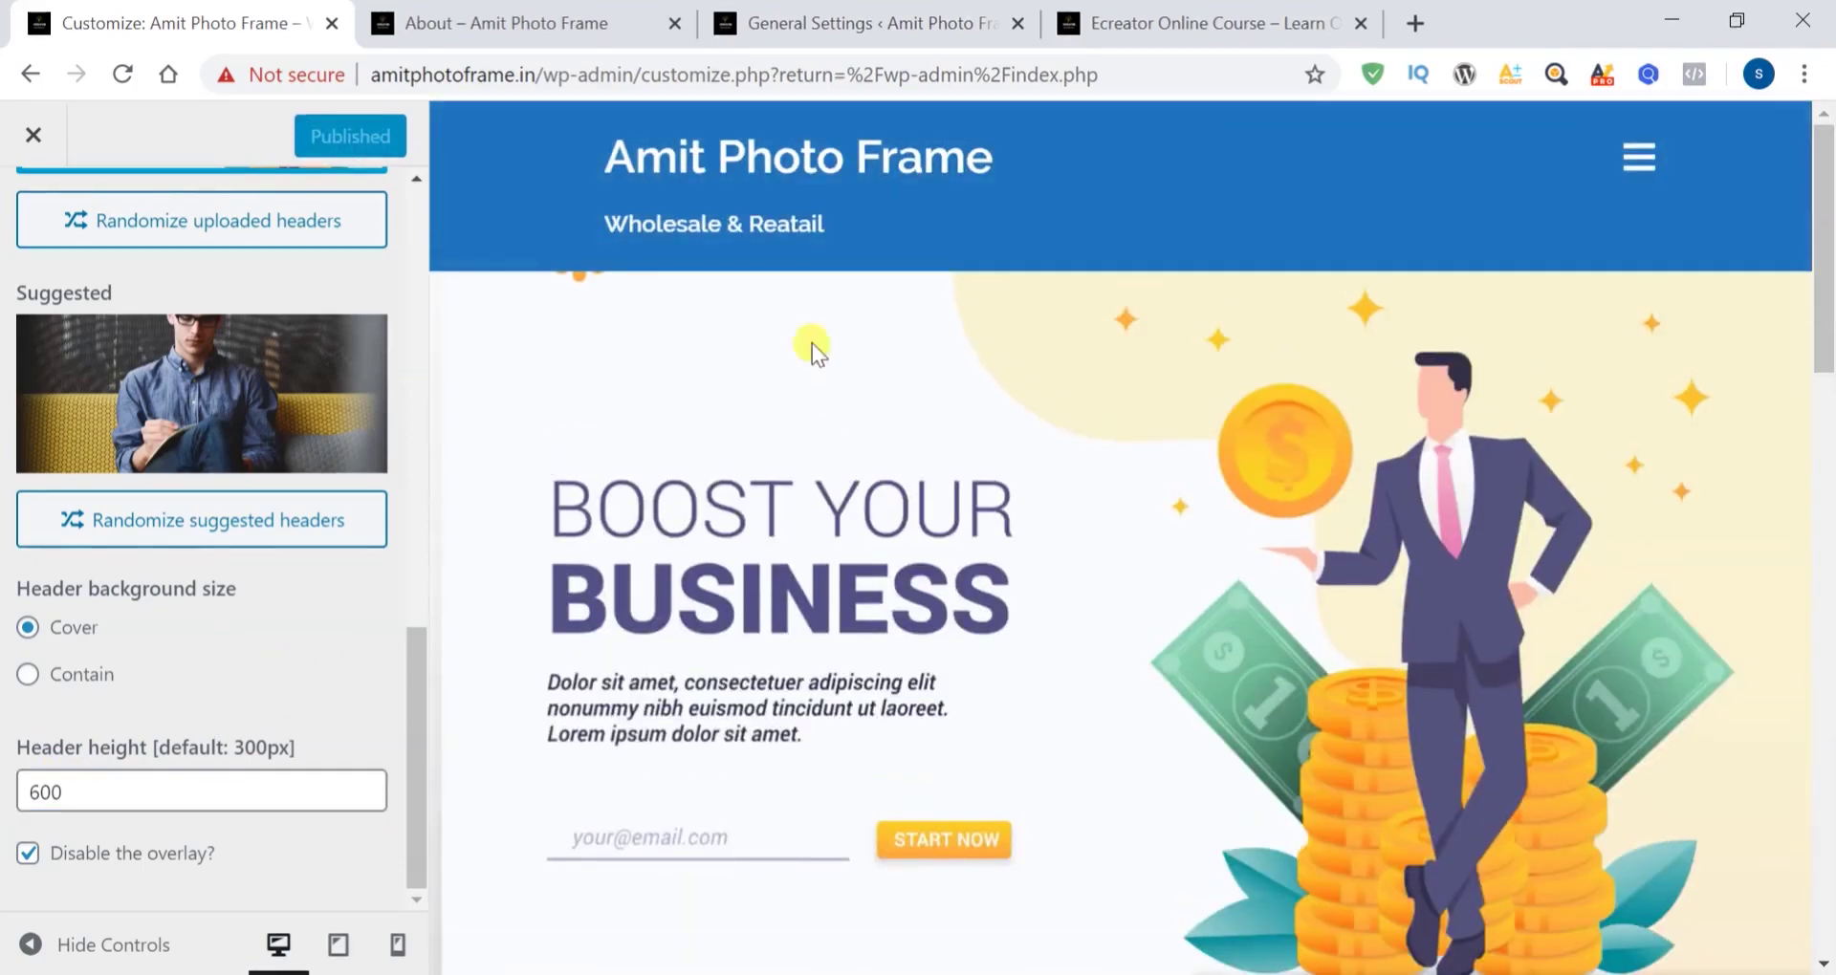
Reload the live About page and examine the header at its new height
left_click(548, 24)
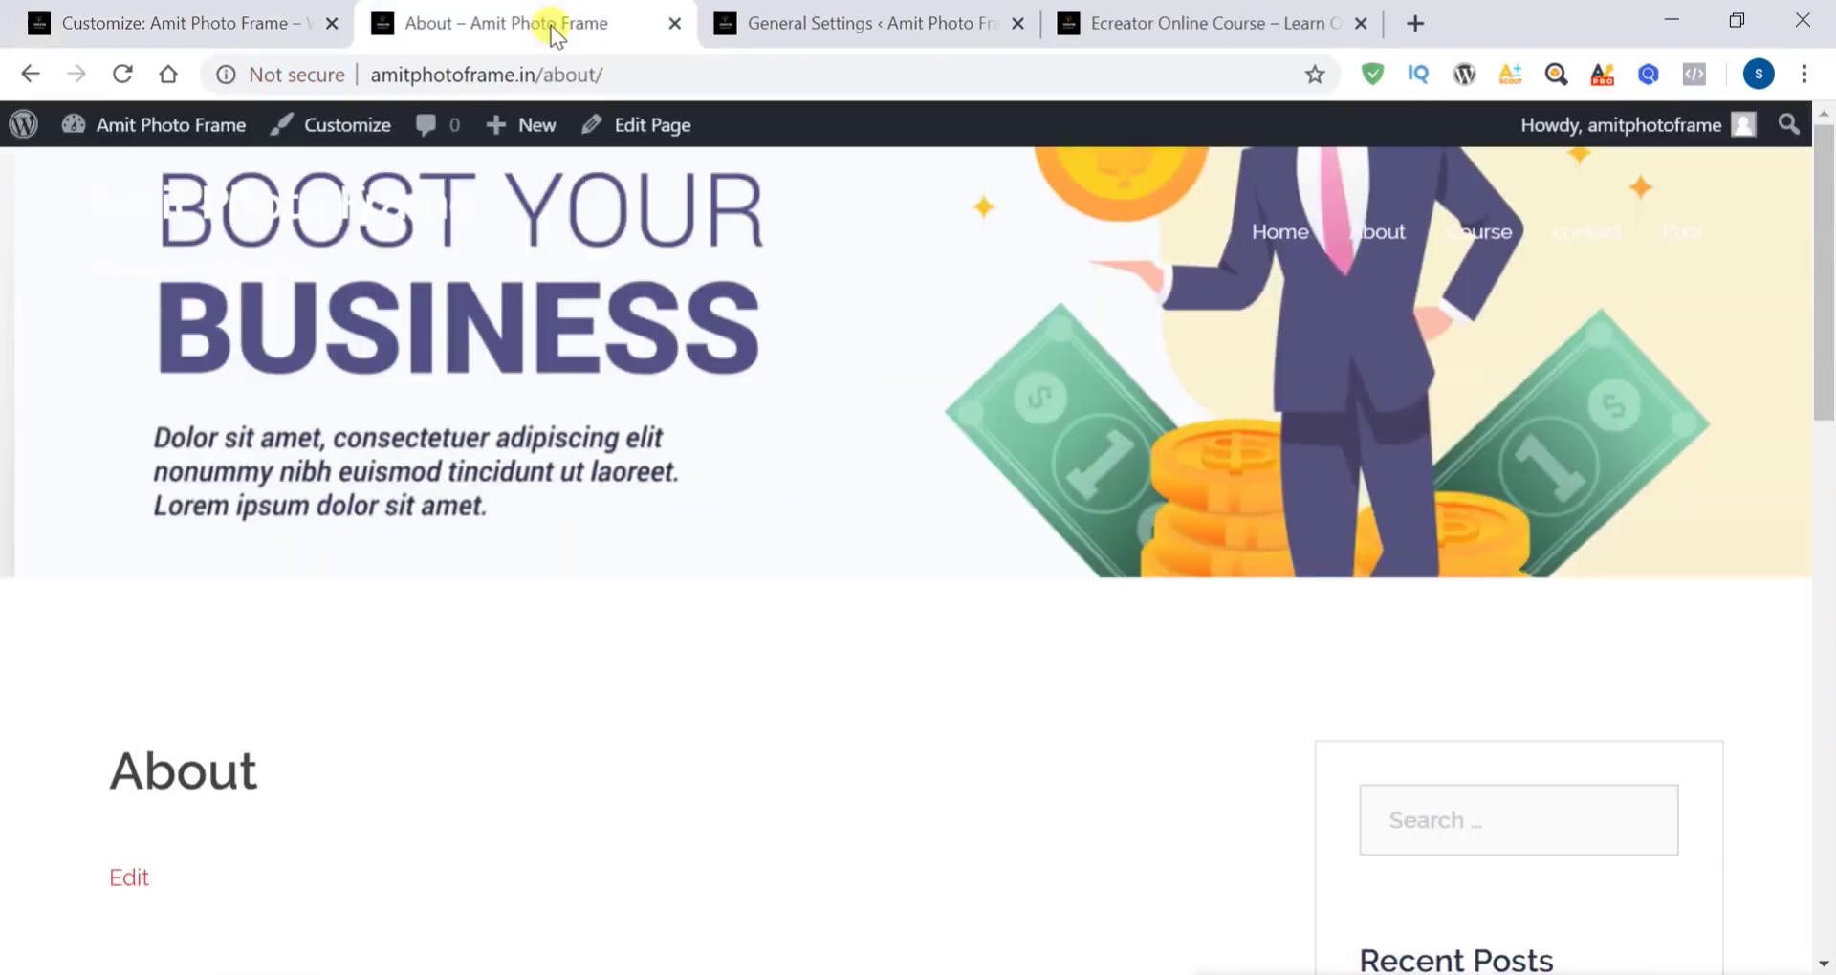
left_click(118, 73)
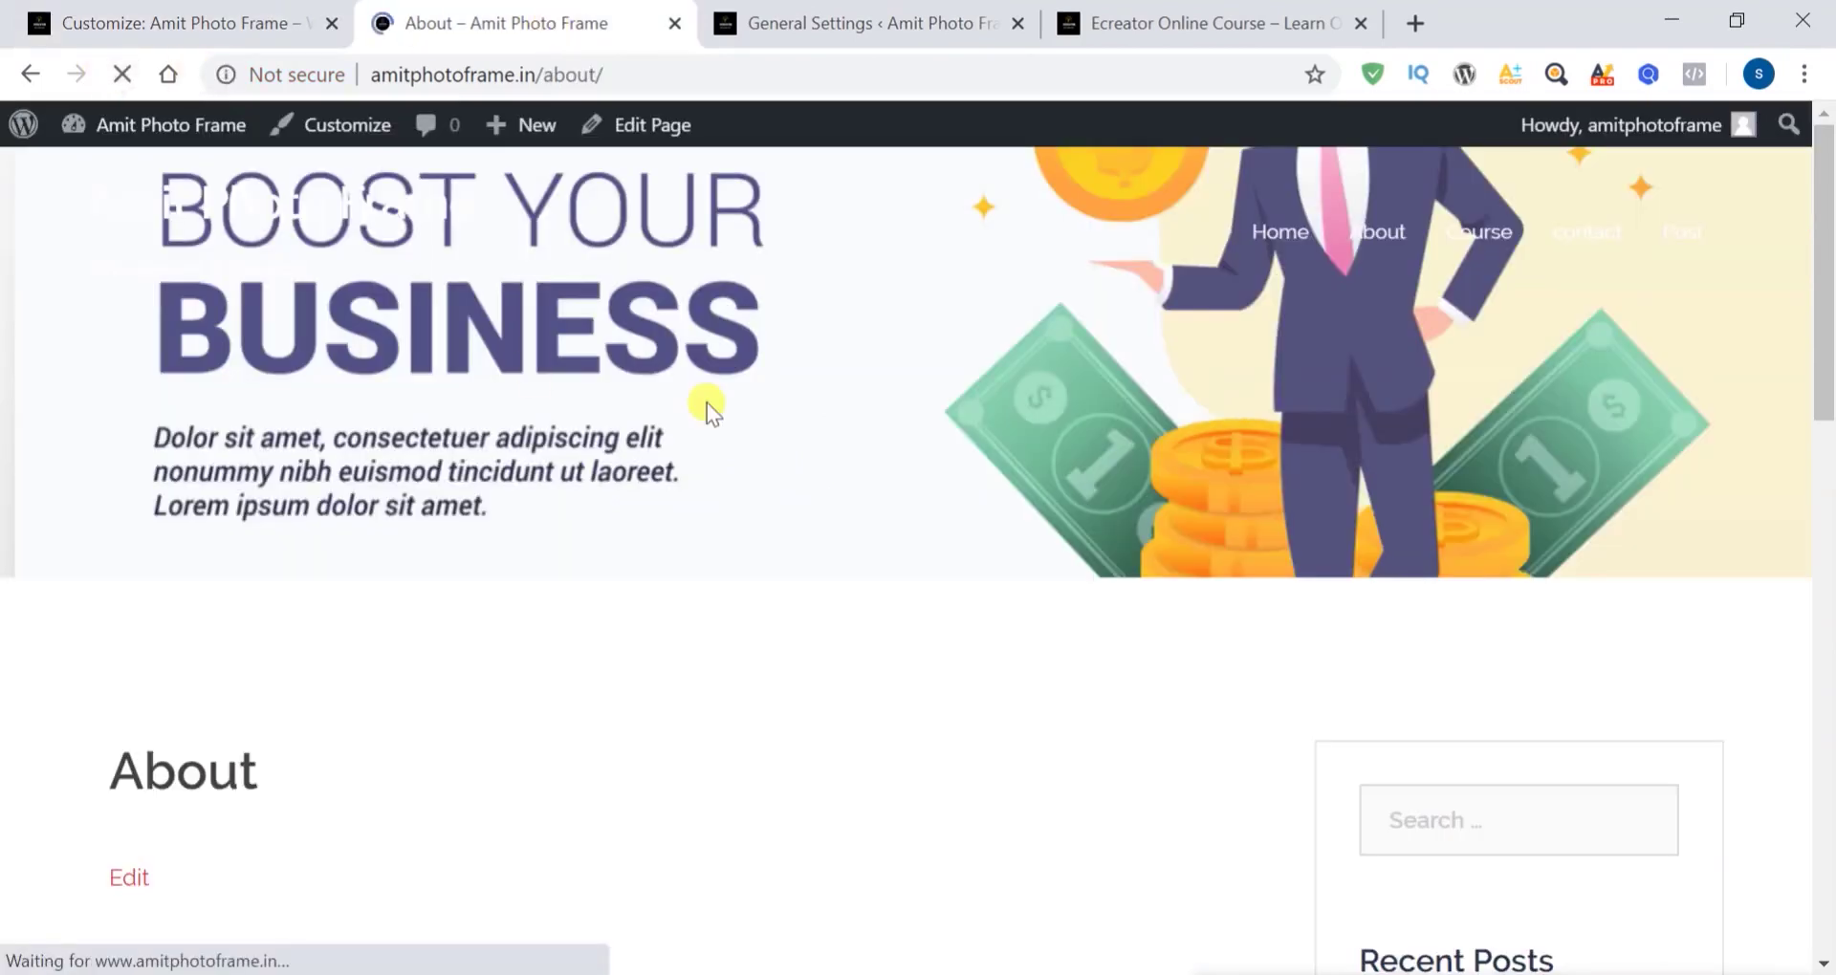
scroll(708, 403, "up", 7)
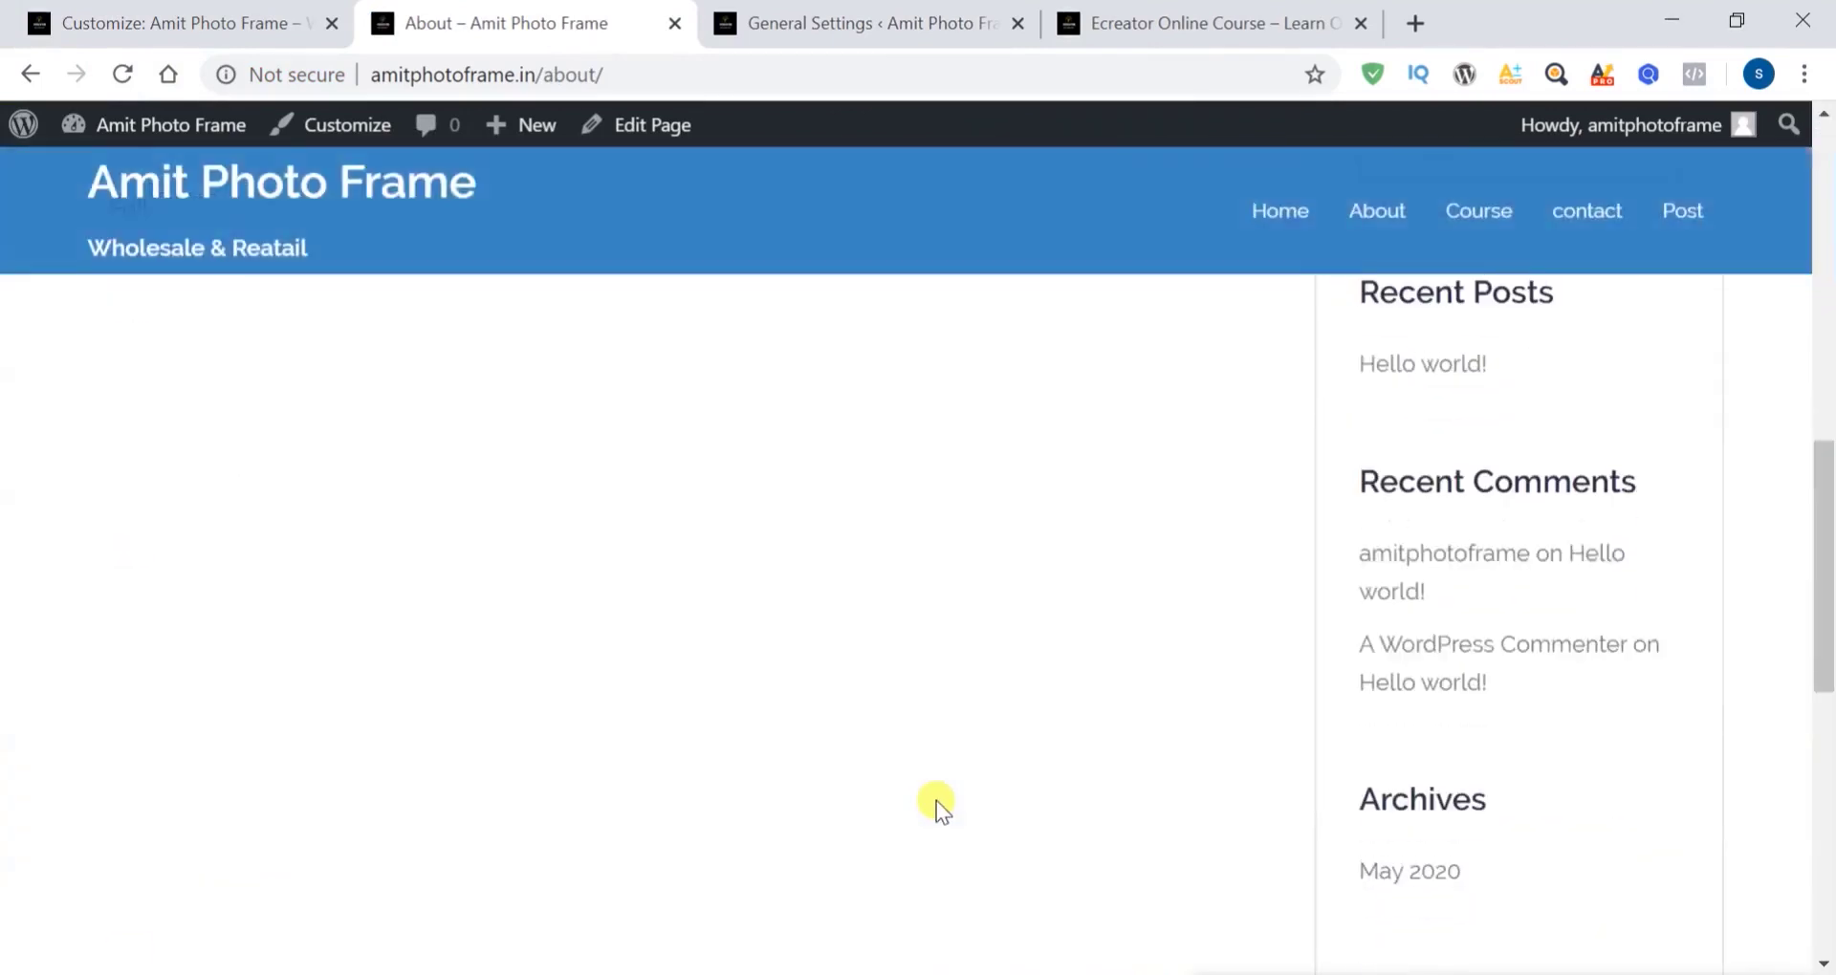
scroll(864, 565, "down", 3)
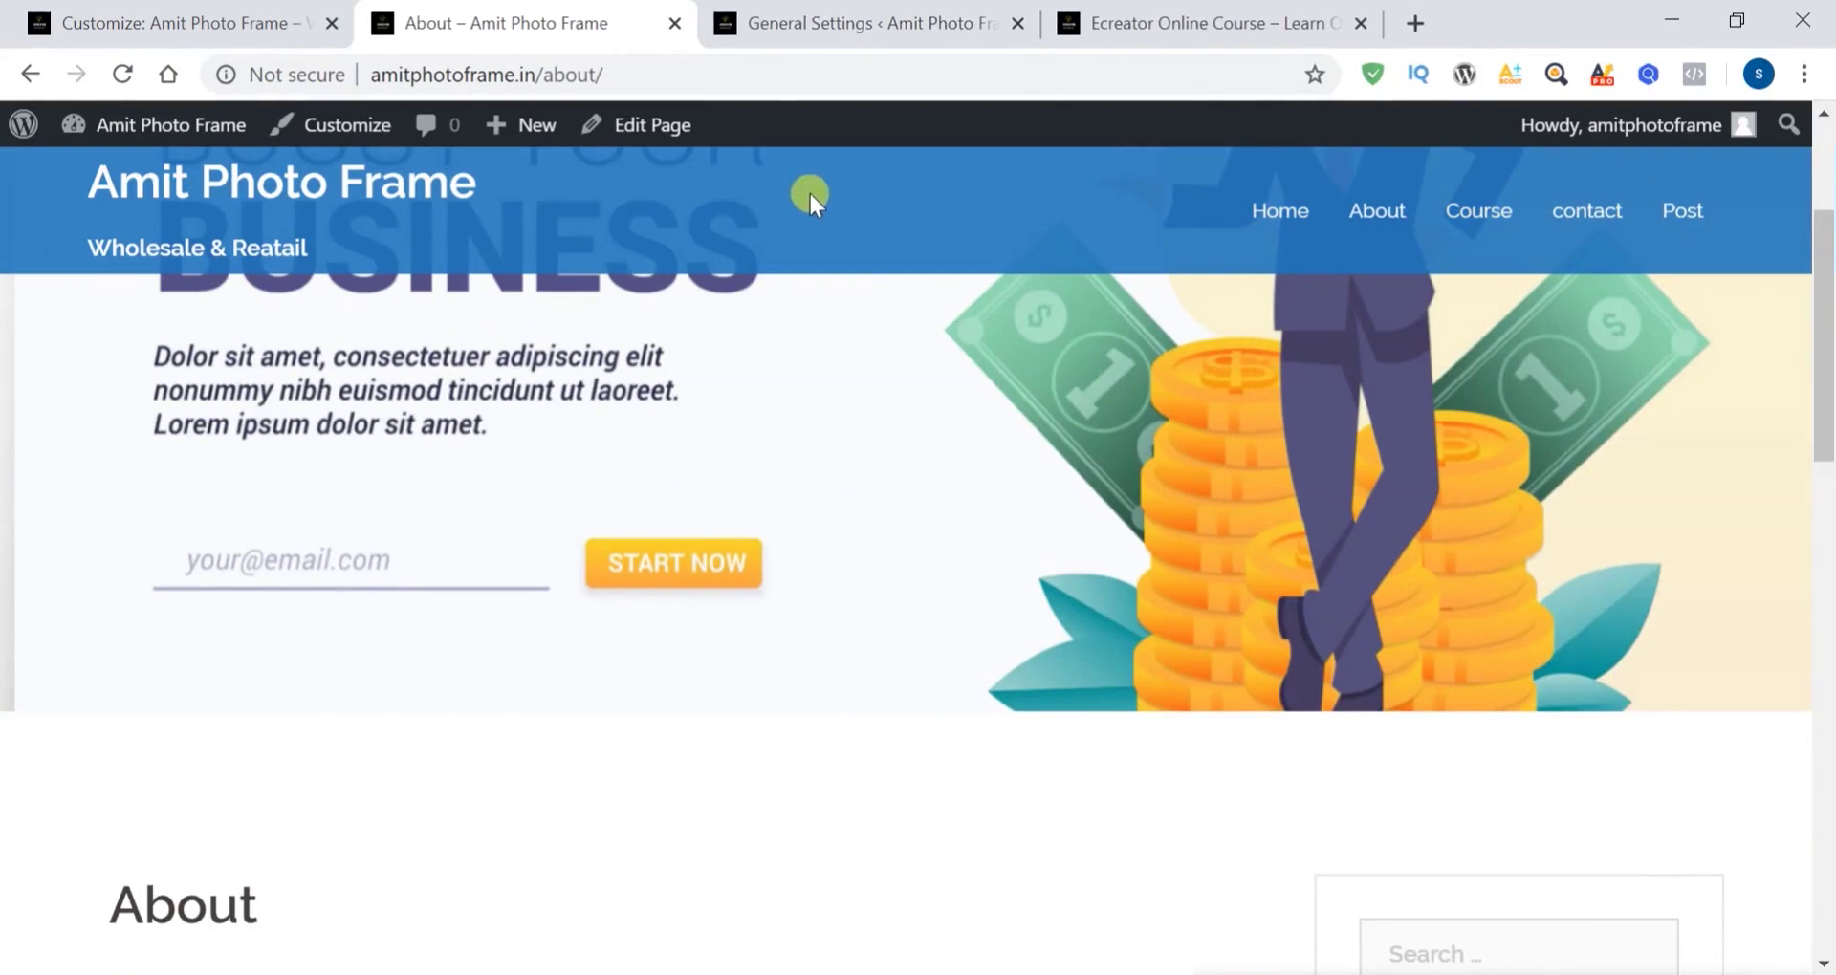
Return to the customizer, set the front page header type to Full screen slider, and publish the change
scroll(887, 572, "up", 3)
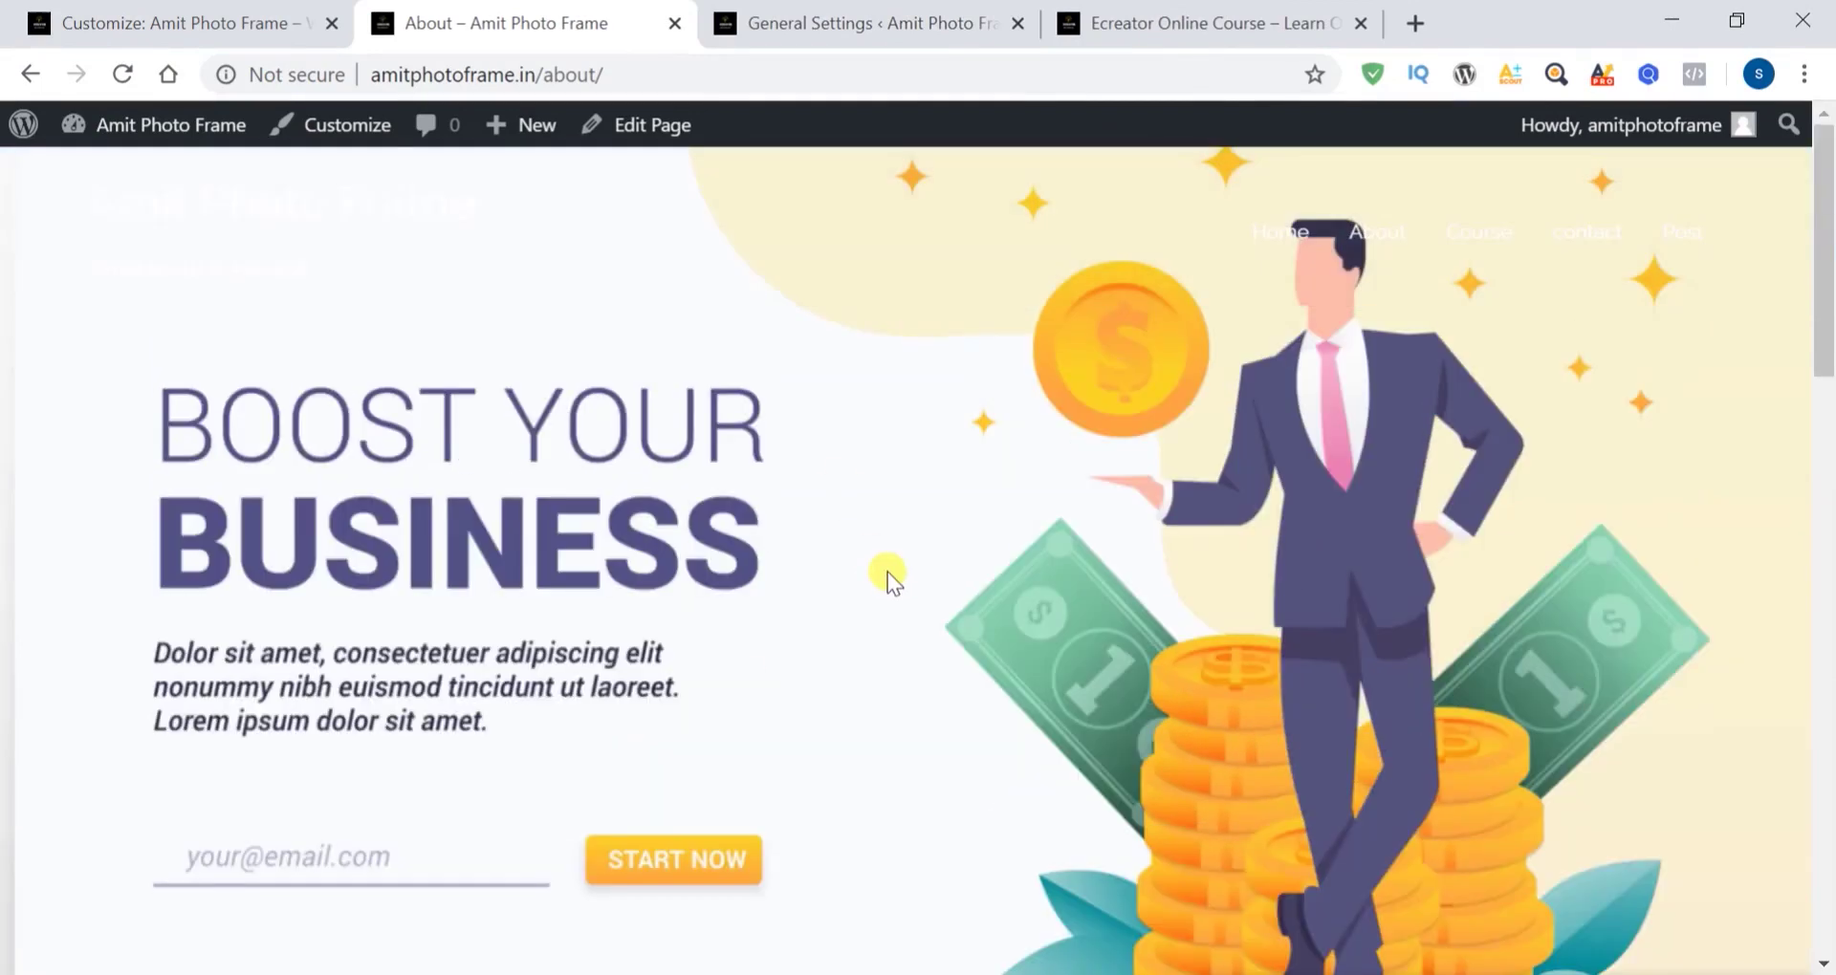
left_click(241, 26)
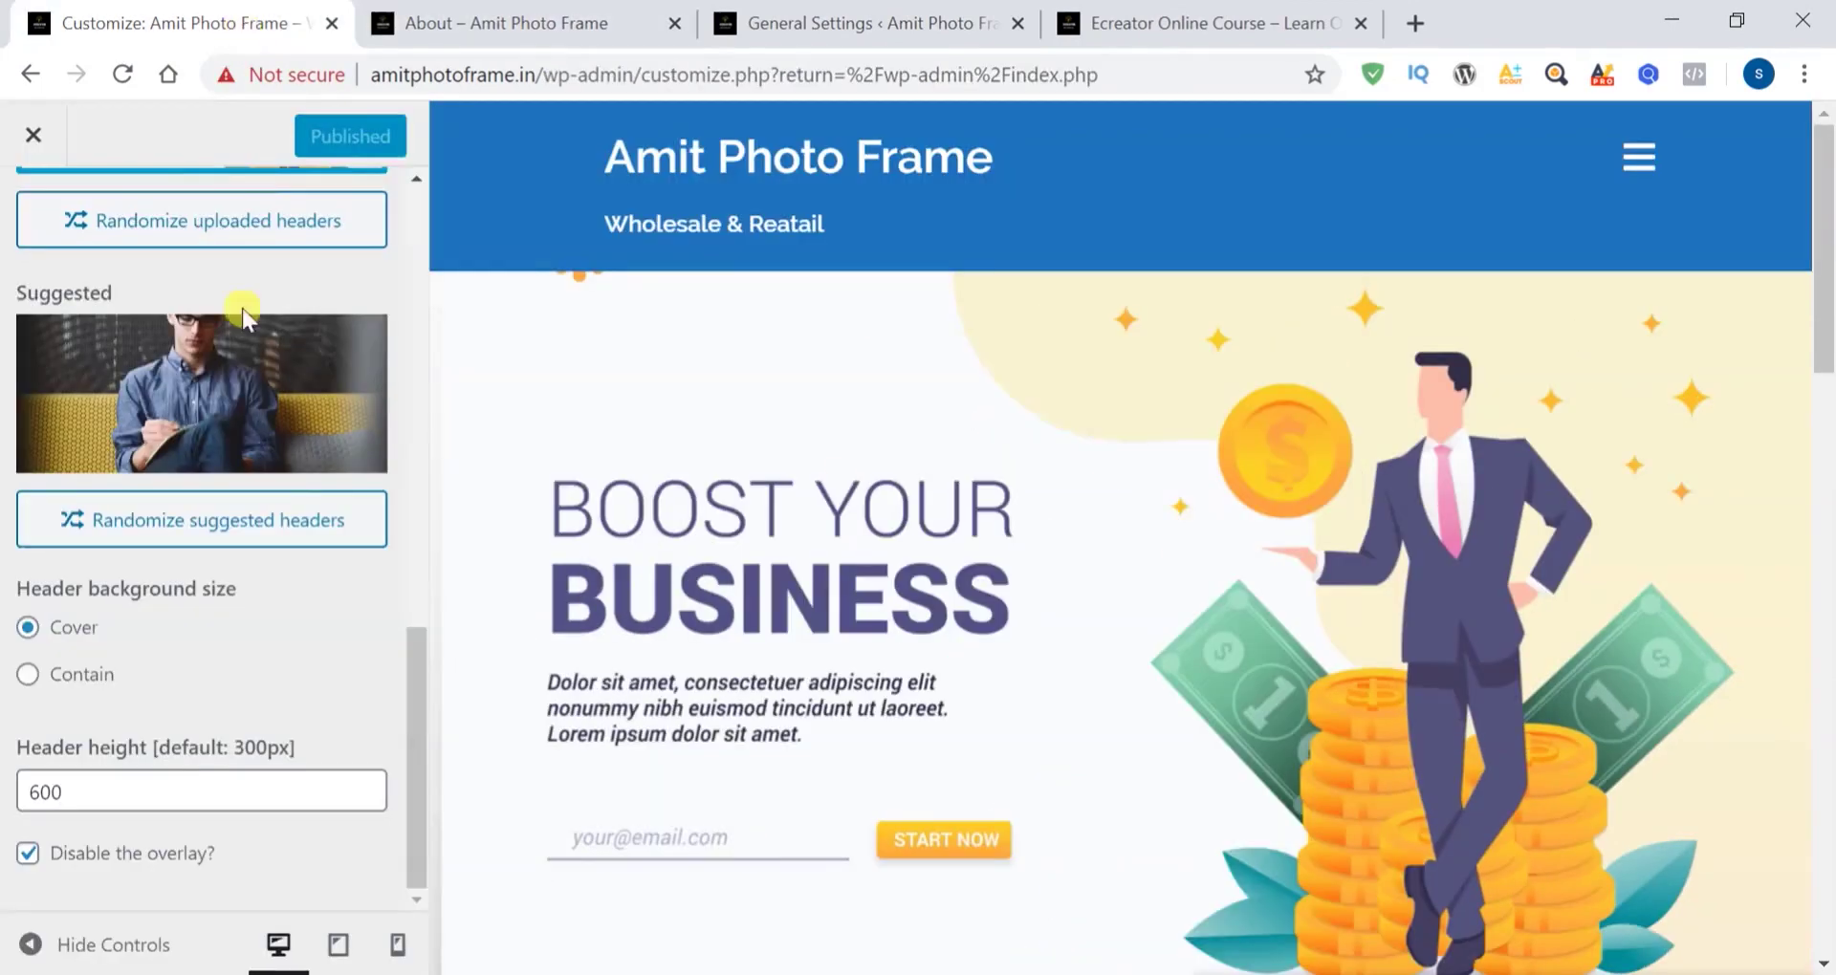
scroll(284, 483, "up", 10)
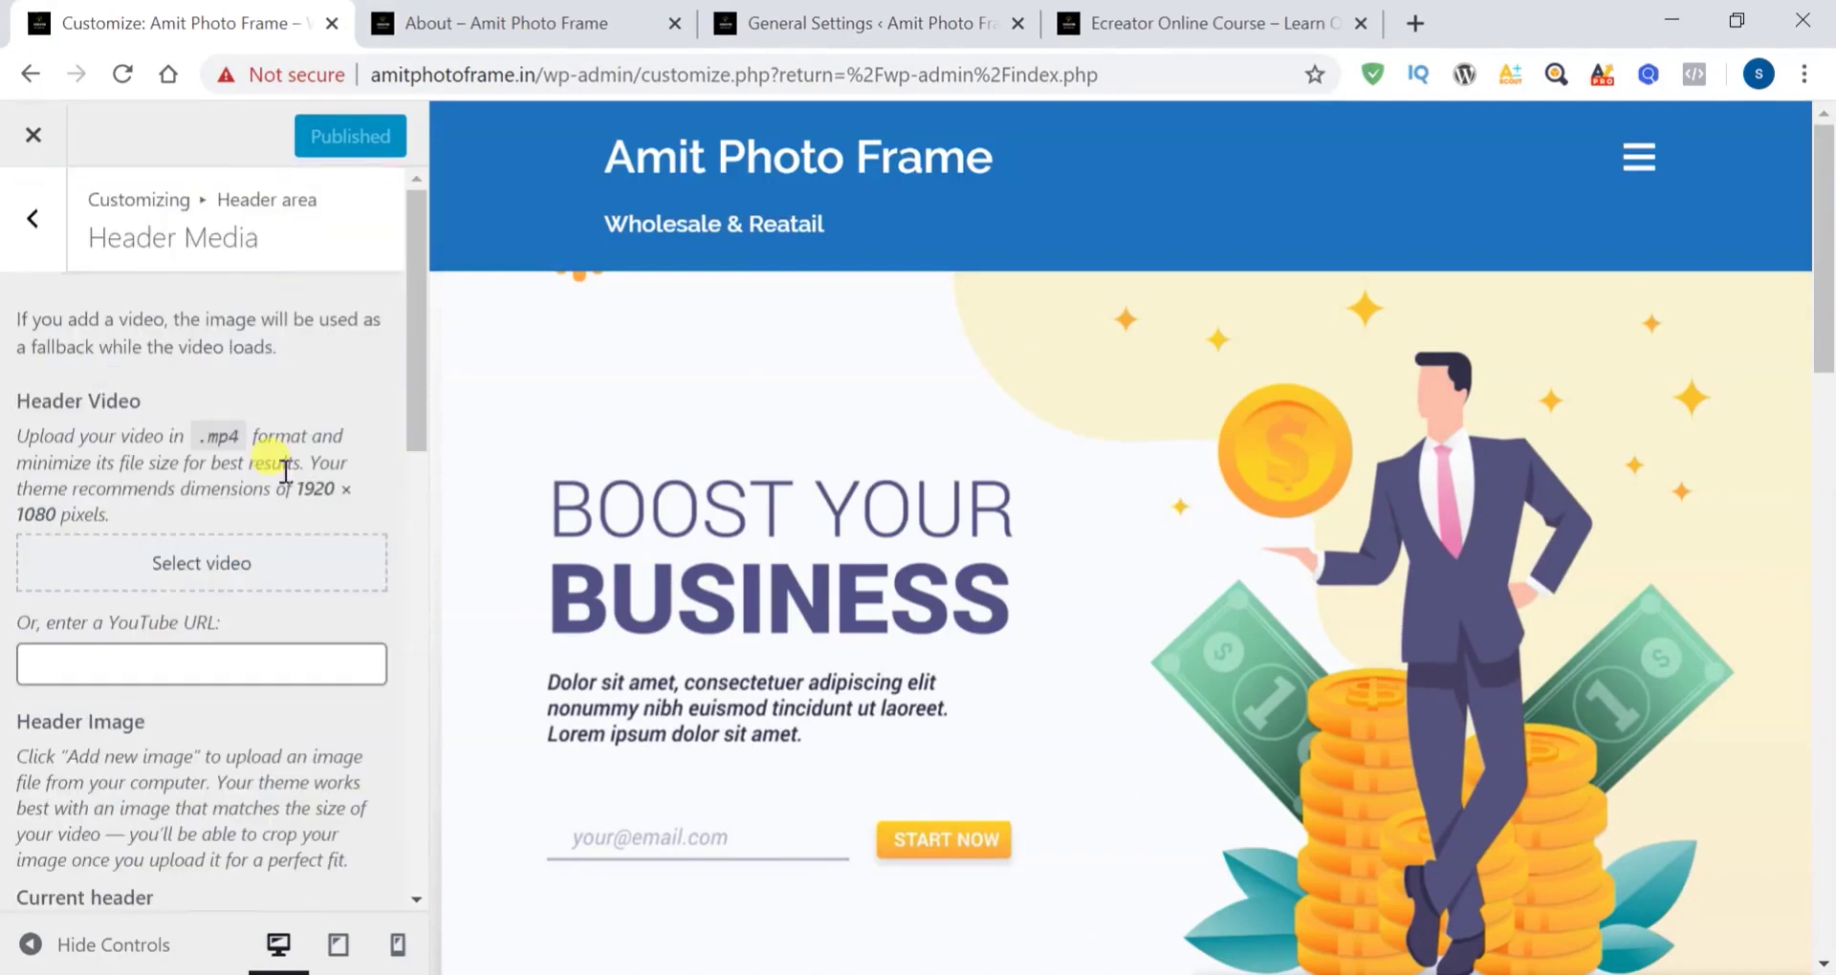
left_click(36, 222)
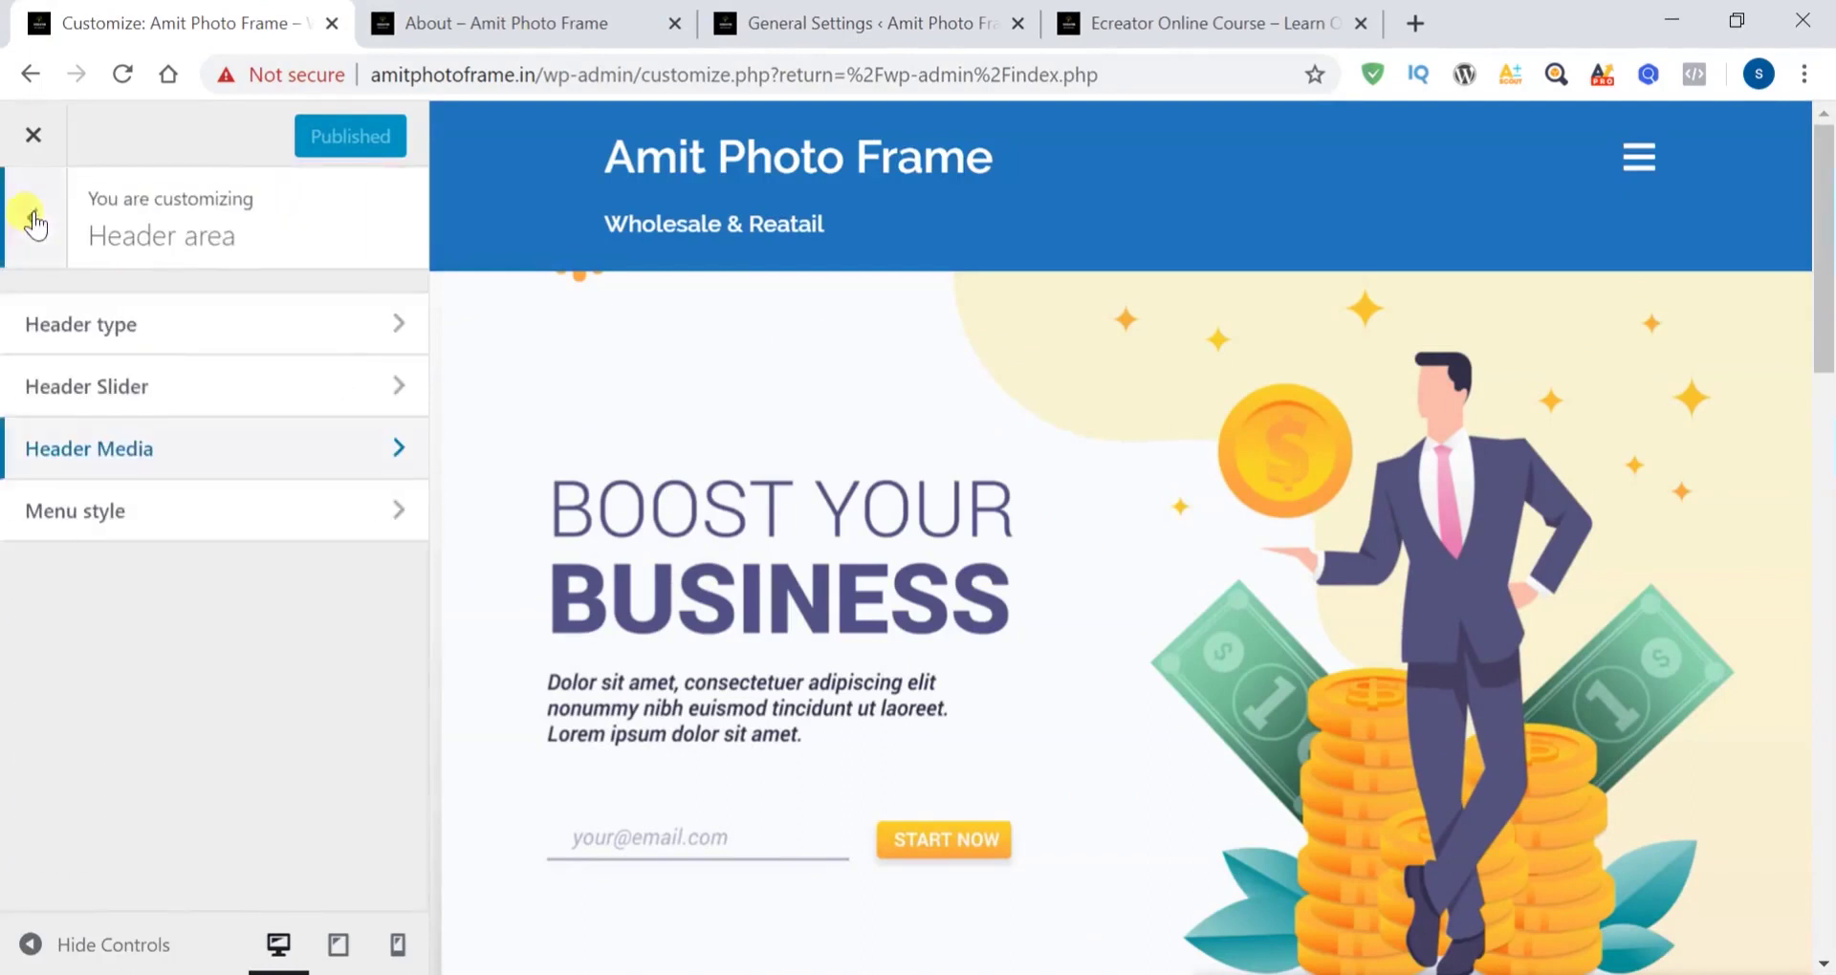
left_click(272, 392)
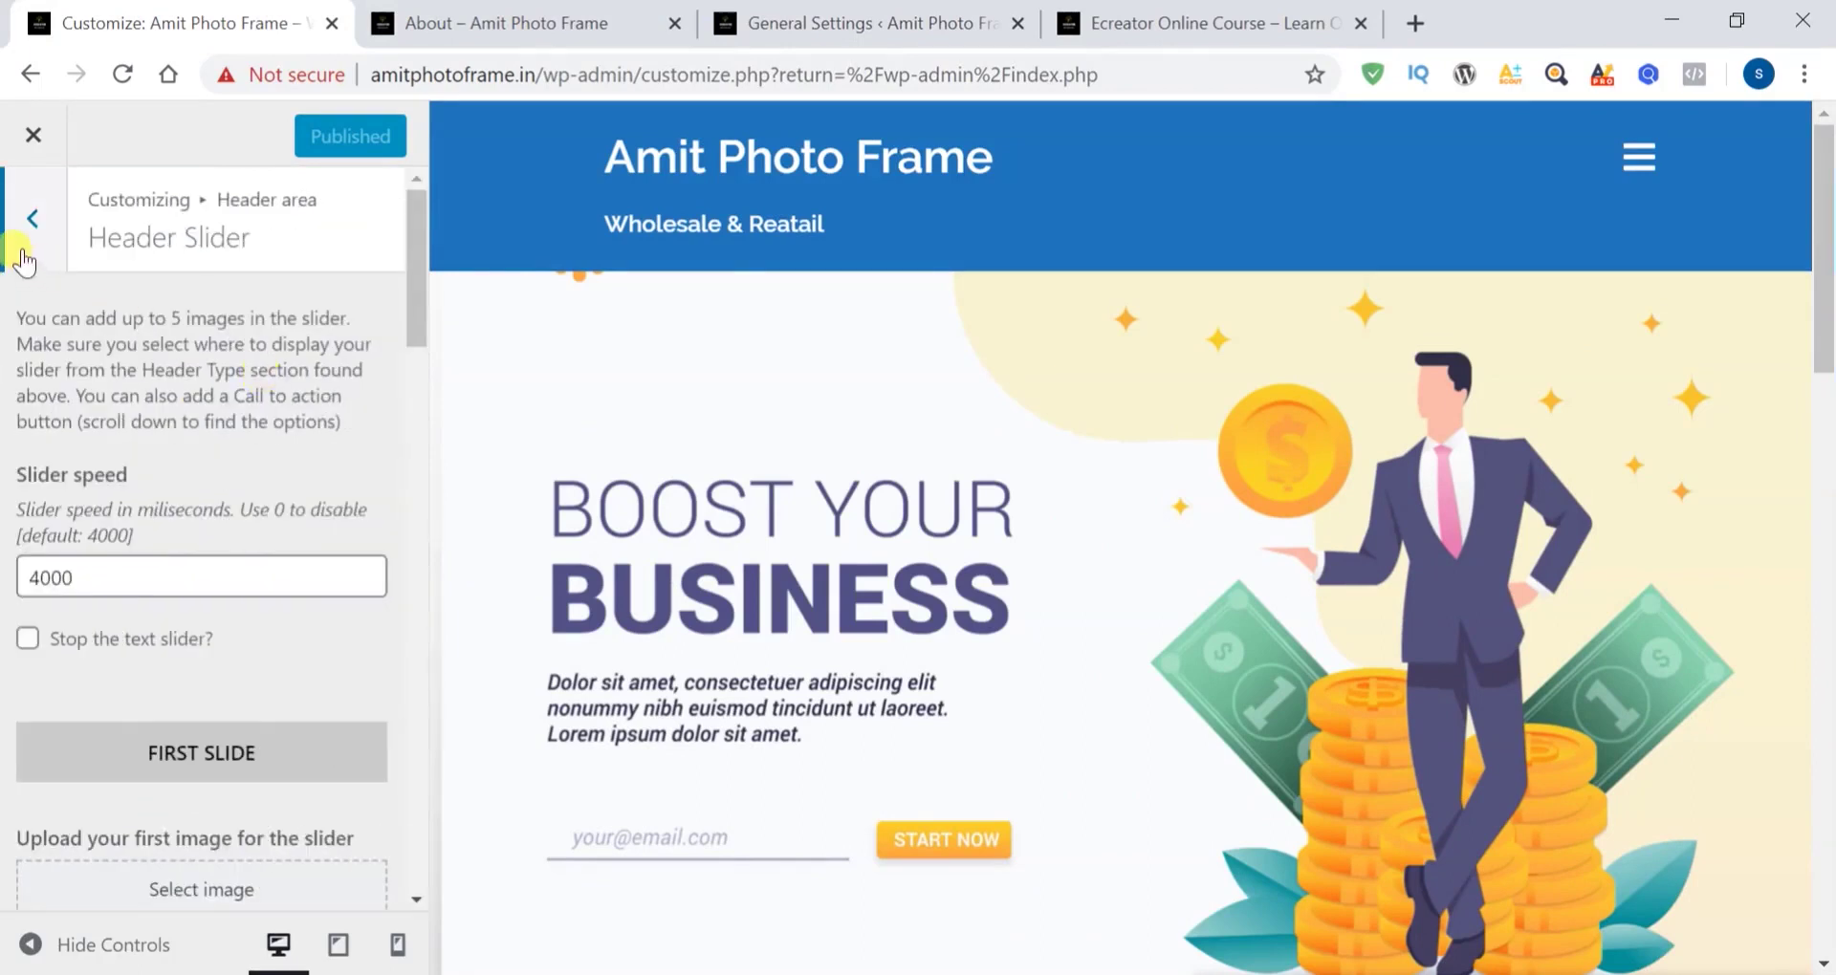
left_click(33, 226)
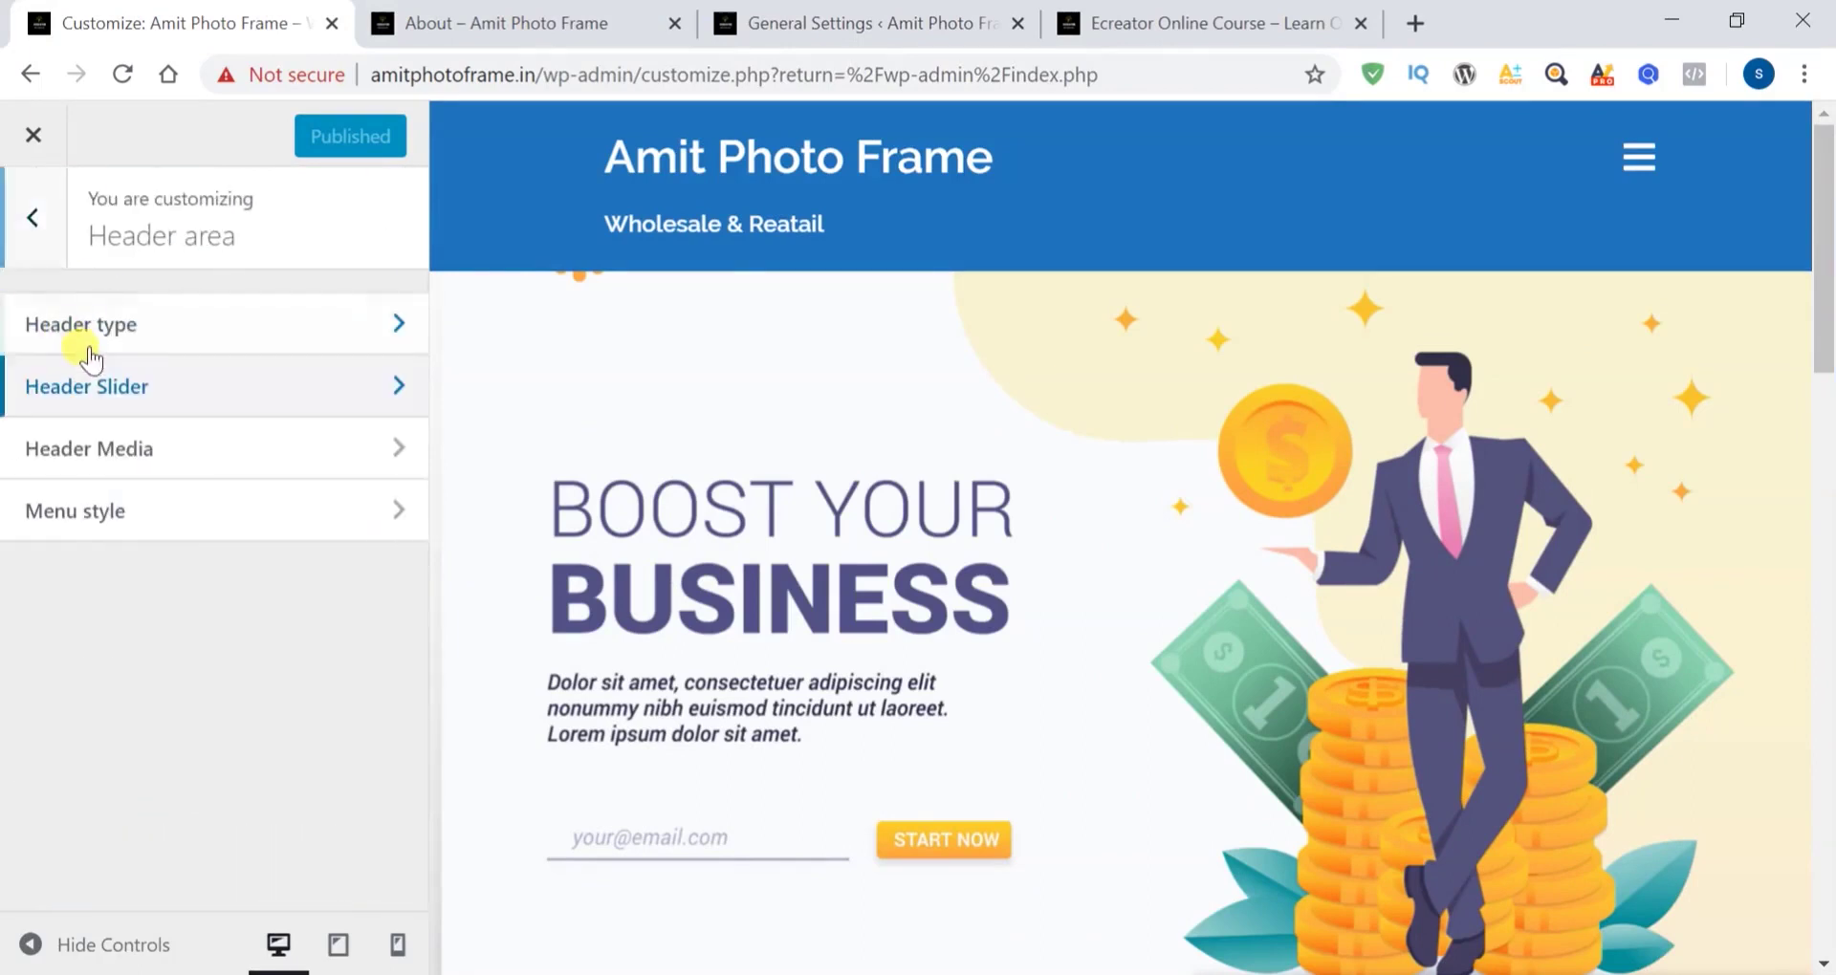
left_click(164, 337)
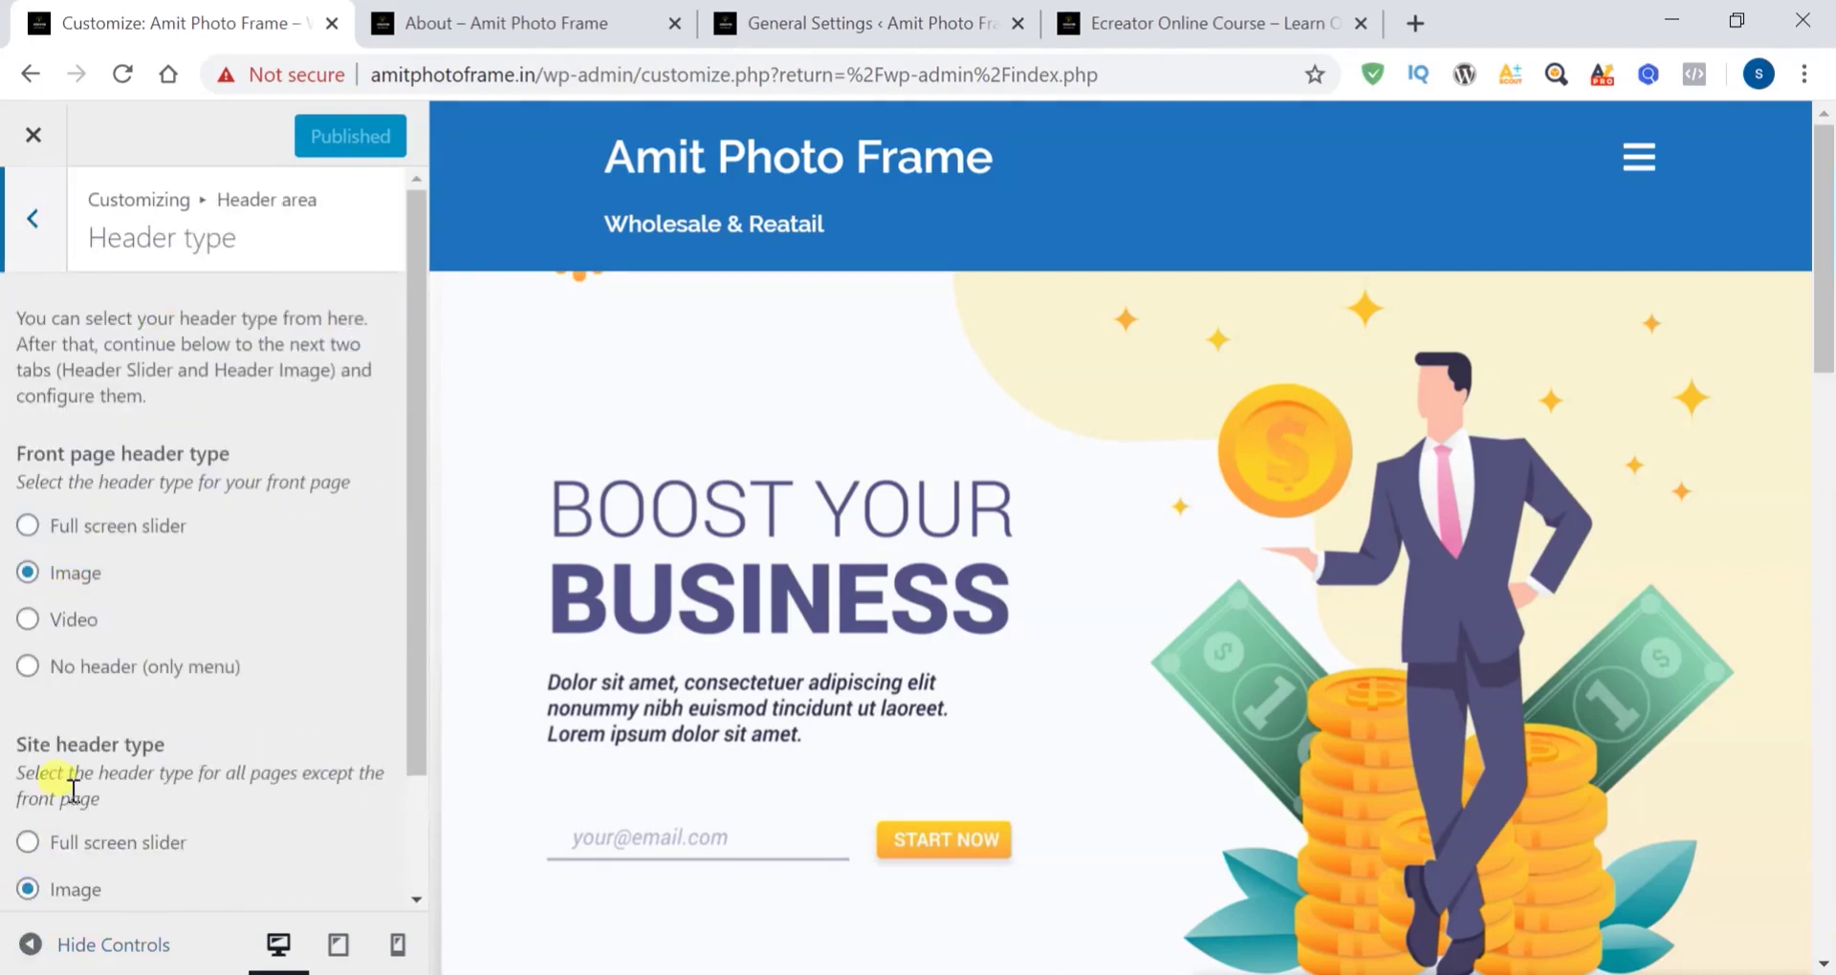
left_click(27, 528)
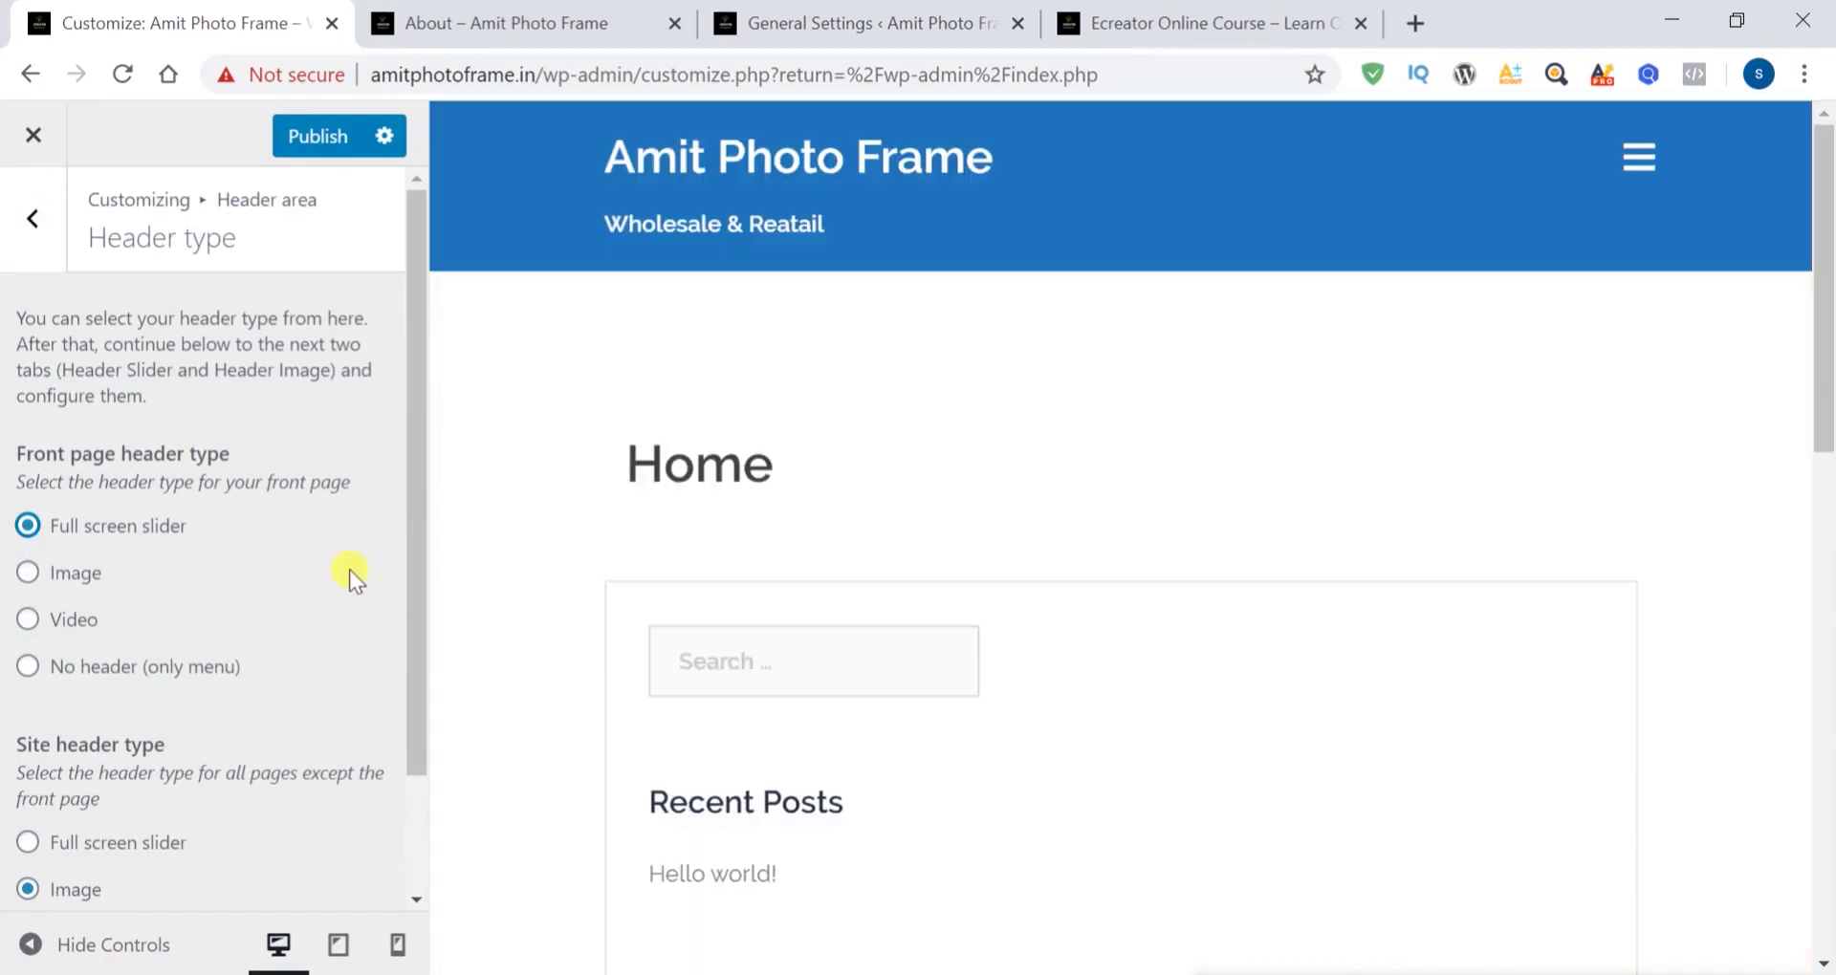
scroll(348, 570, "down", 3)
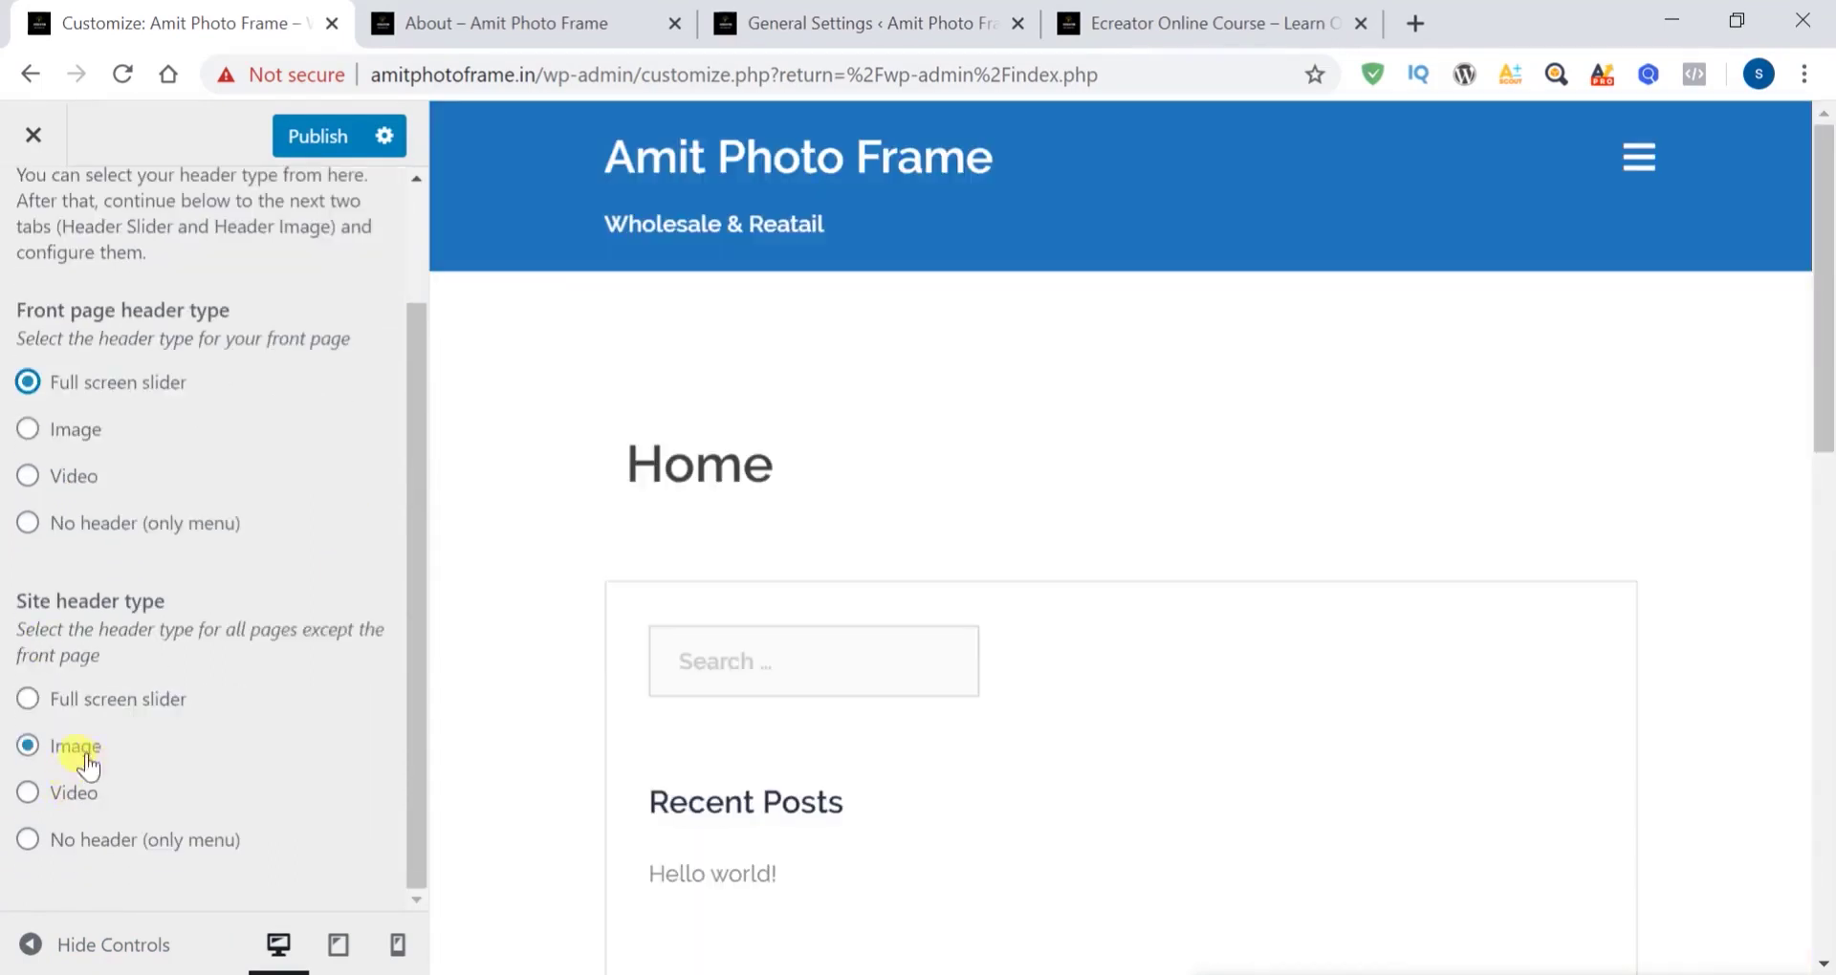
scroll(408, 459, "up", 3)
left_click(287, 135)
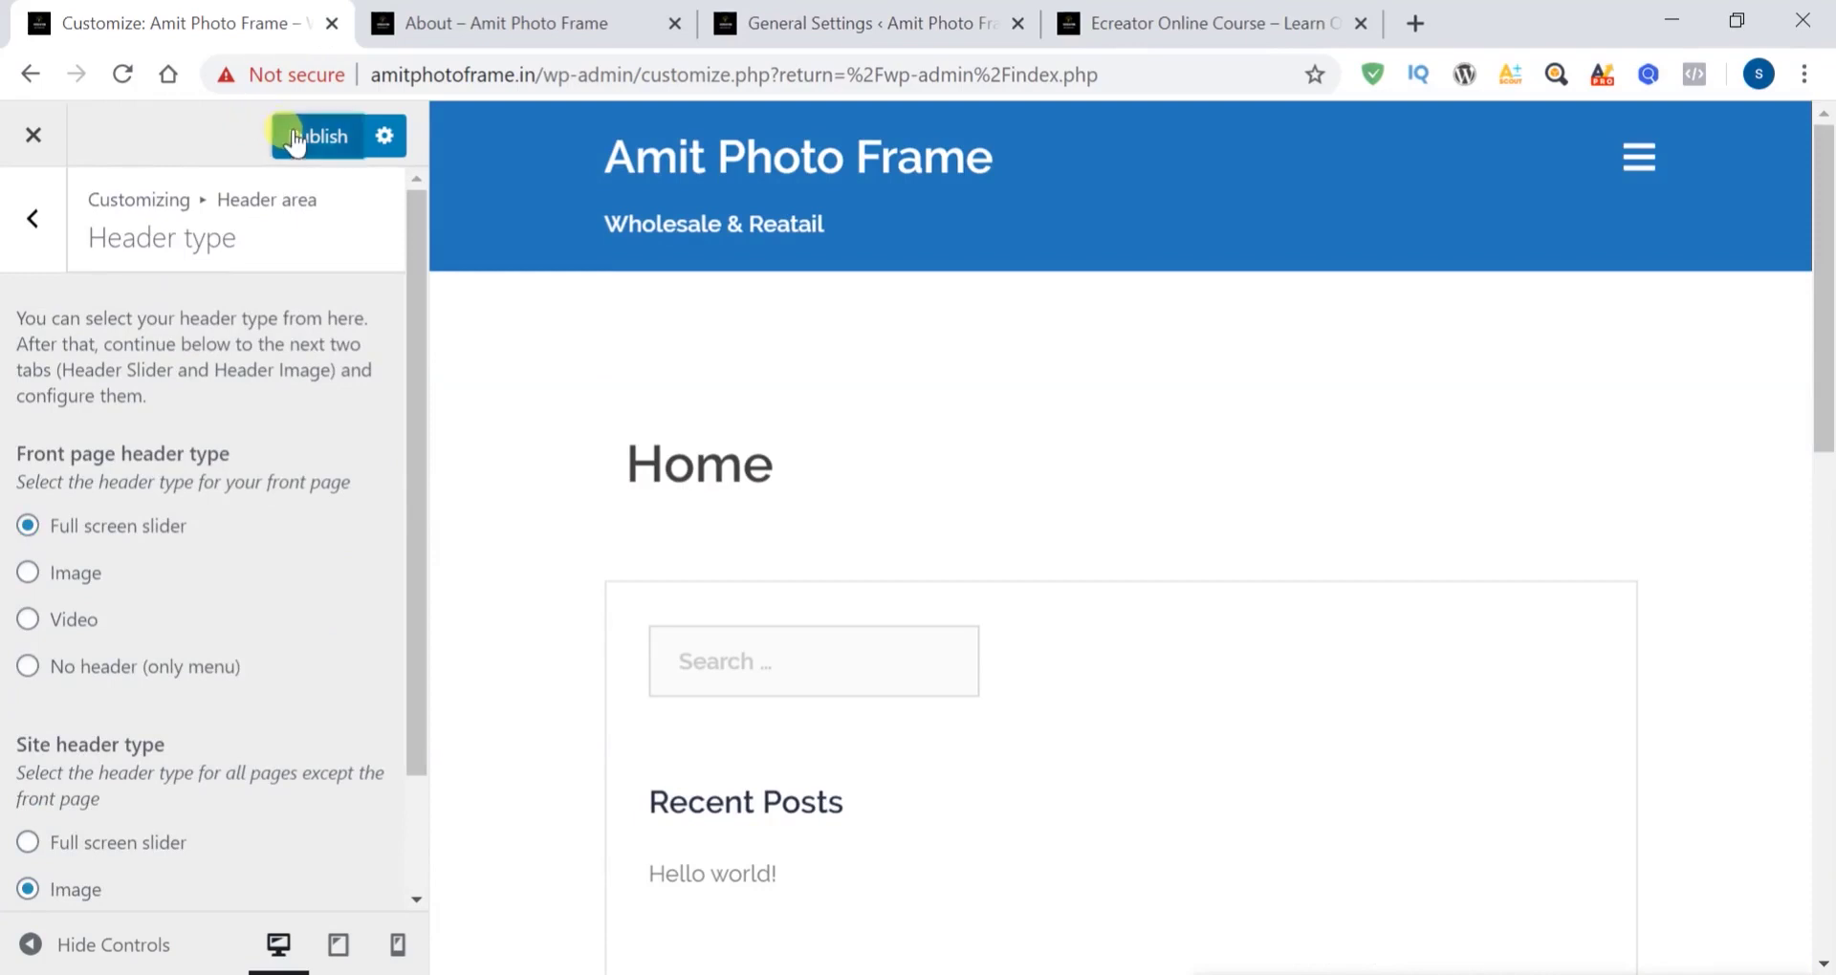
left_click(32, 241)
Reload the live site and compare the header on the Home page with the header on the About page
left_click(542, 20)
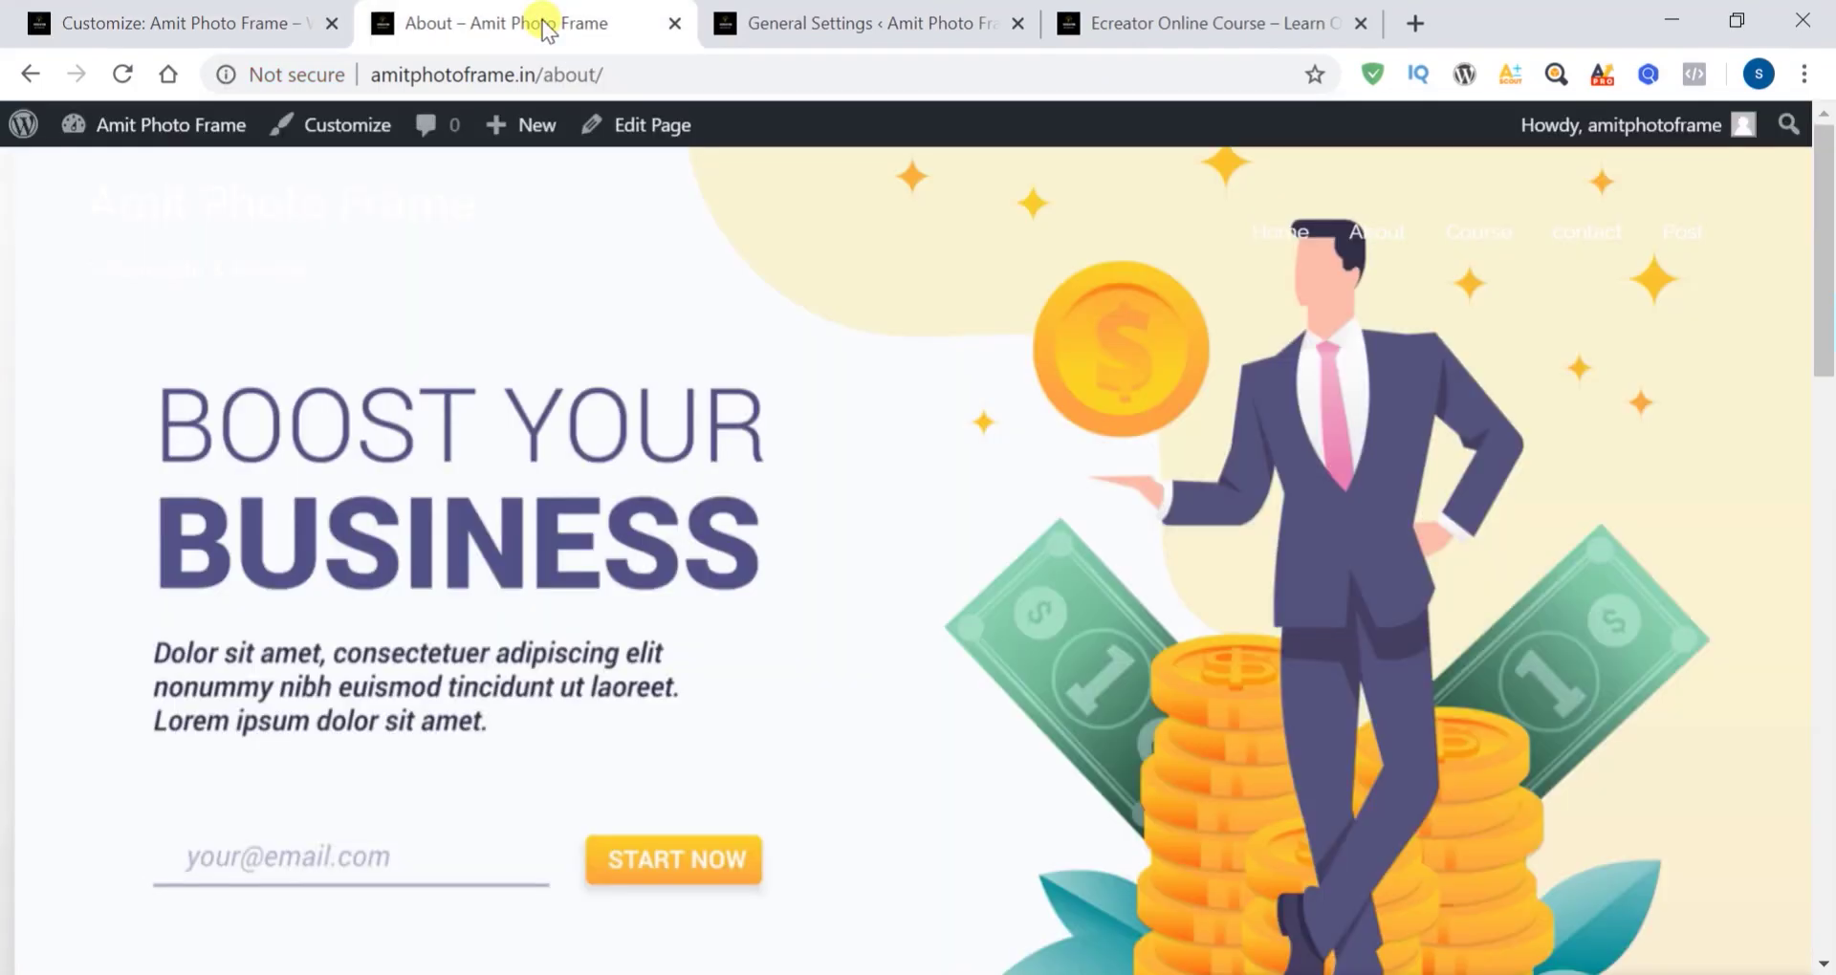
left_click(119, 76)
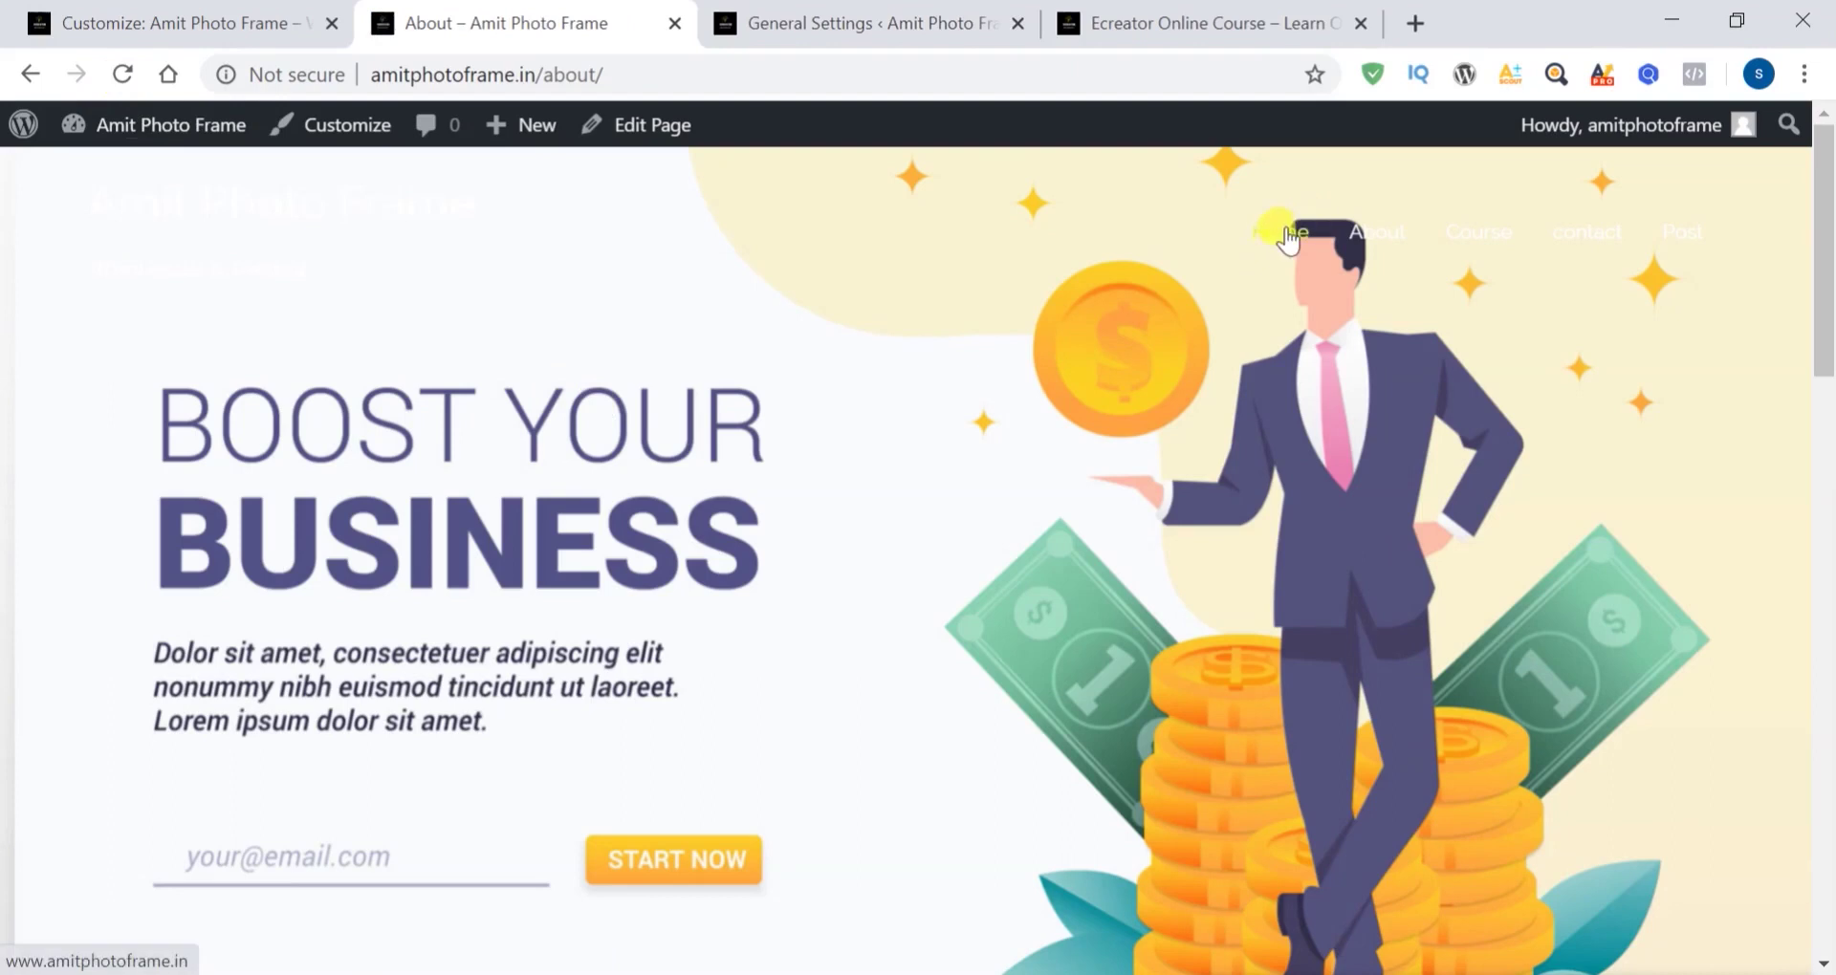
left_click(1286, 231)
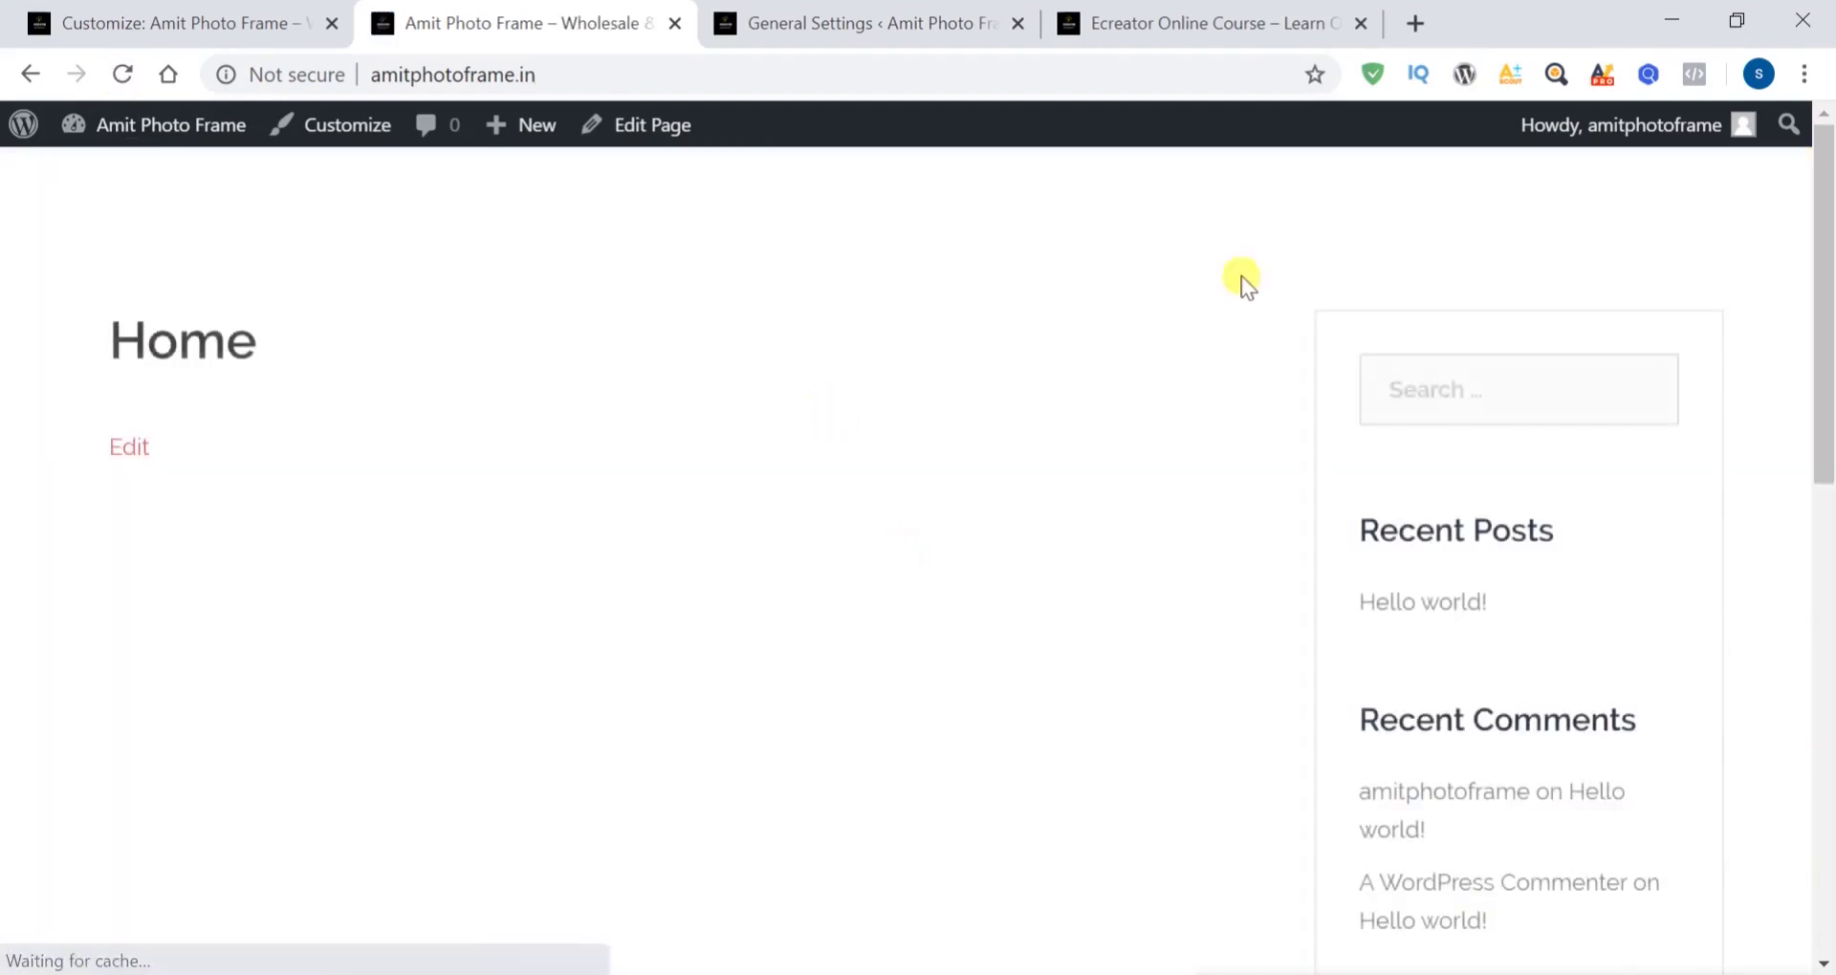
scroll(761, 576, "down", 5)
scroll(760, 575, "up", 5)
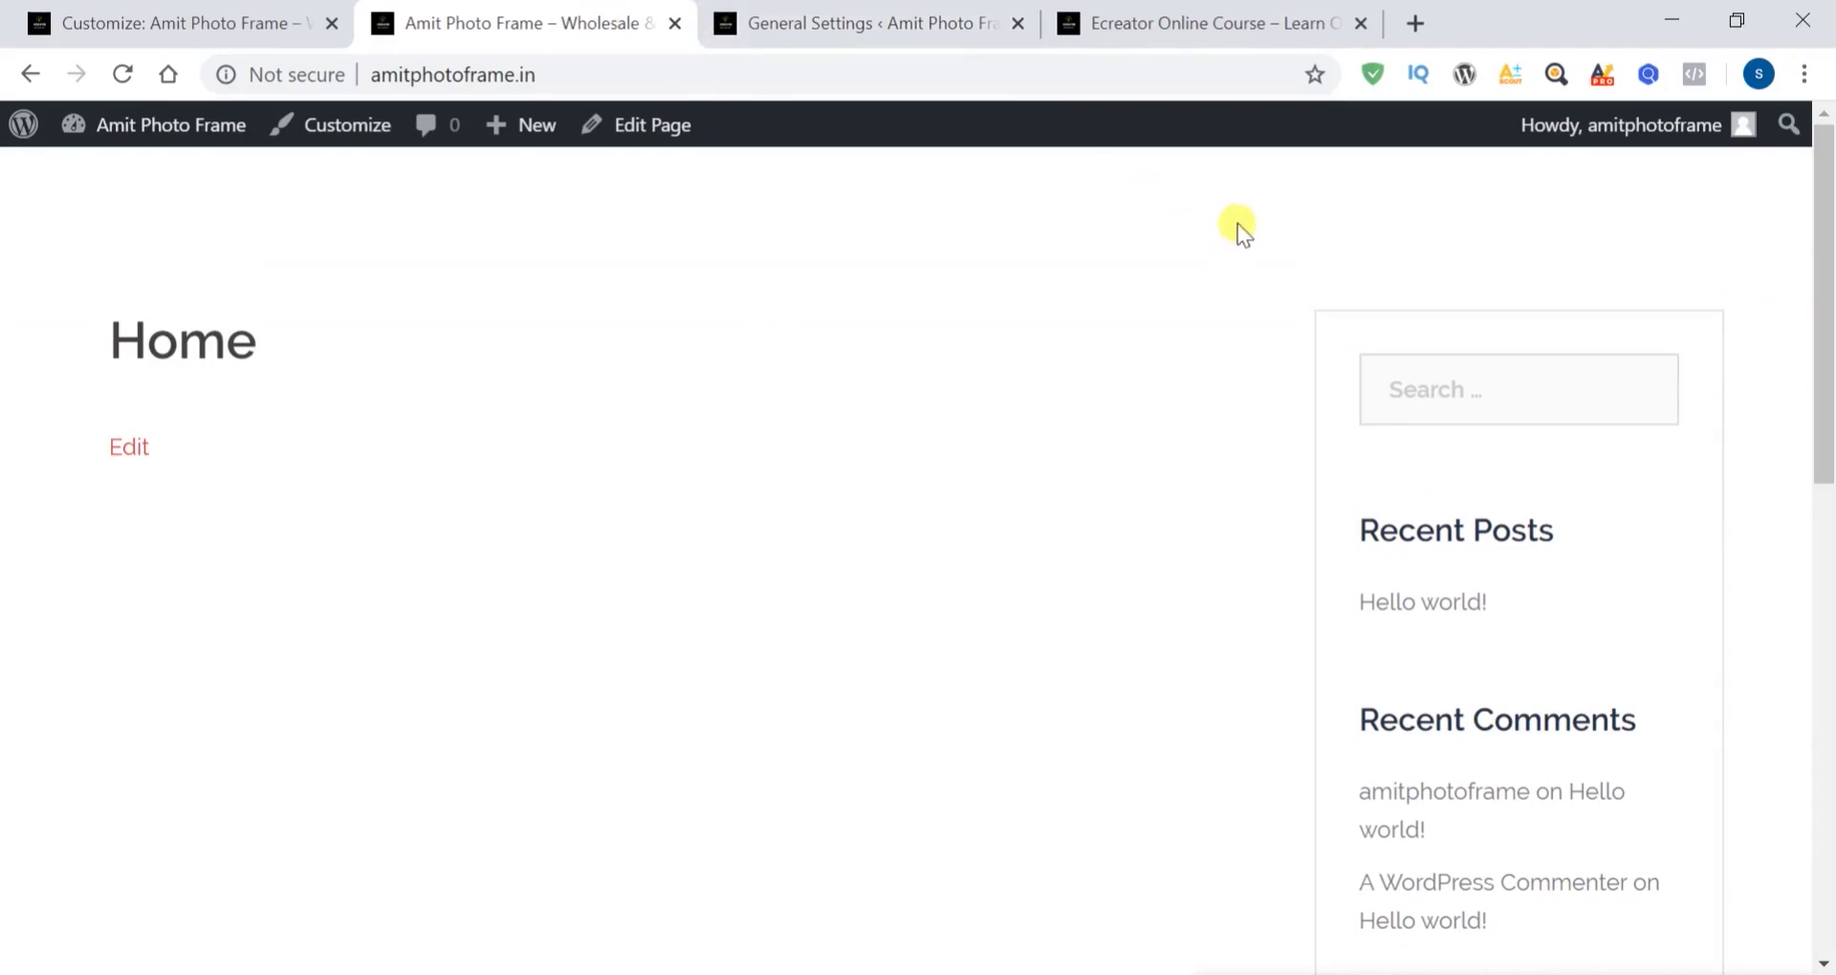
scroll(1237, 224, "down", 5)
left_click(1377, 211)
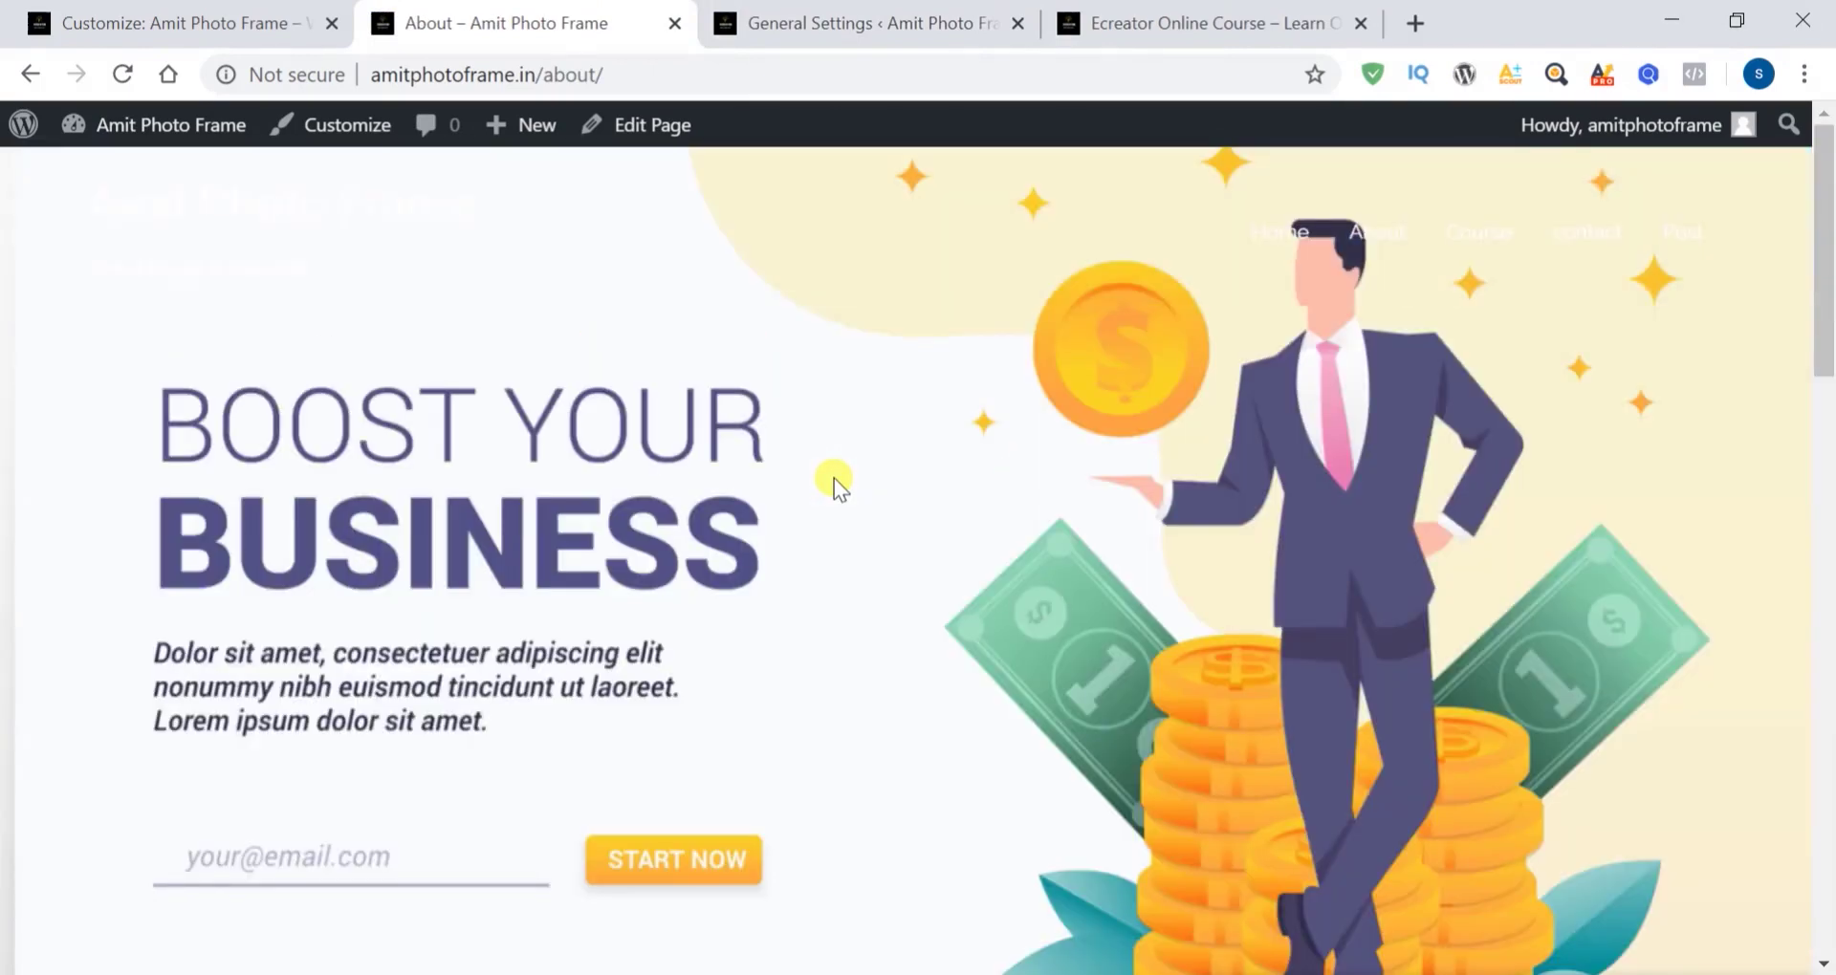
Review the Header type and Header Media options in the customizer and open the first slide's settings in Header Slider
left_click(204, 21)
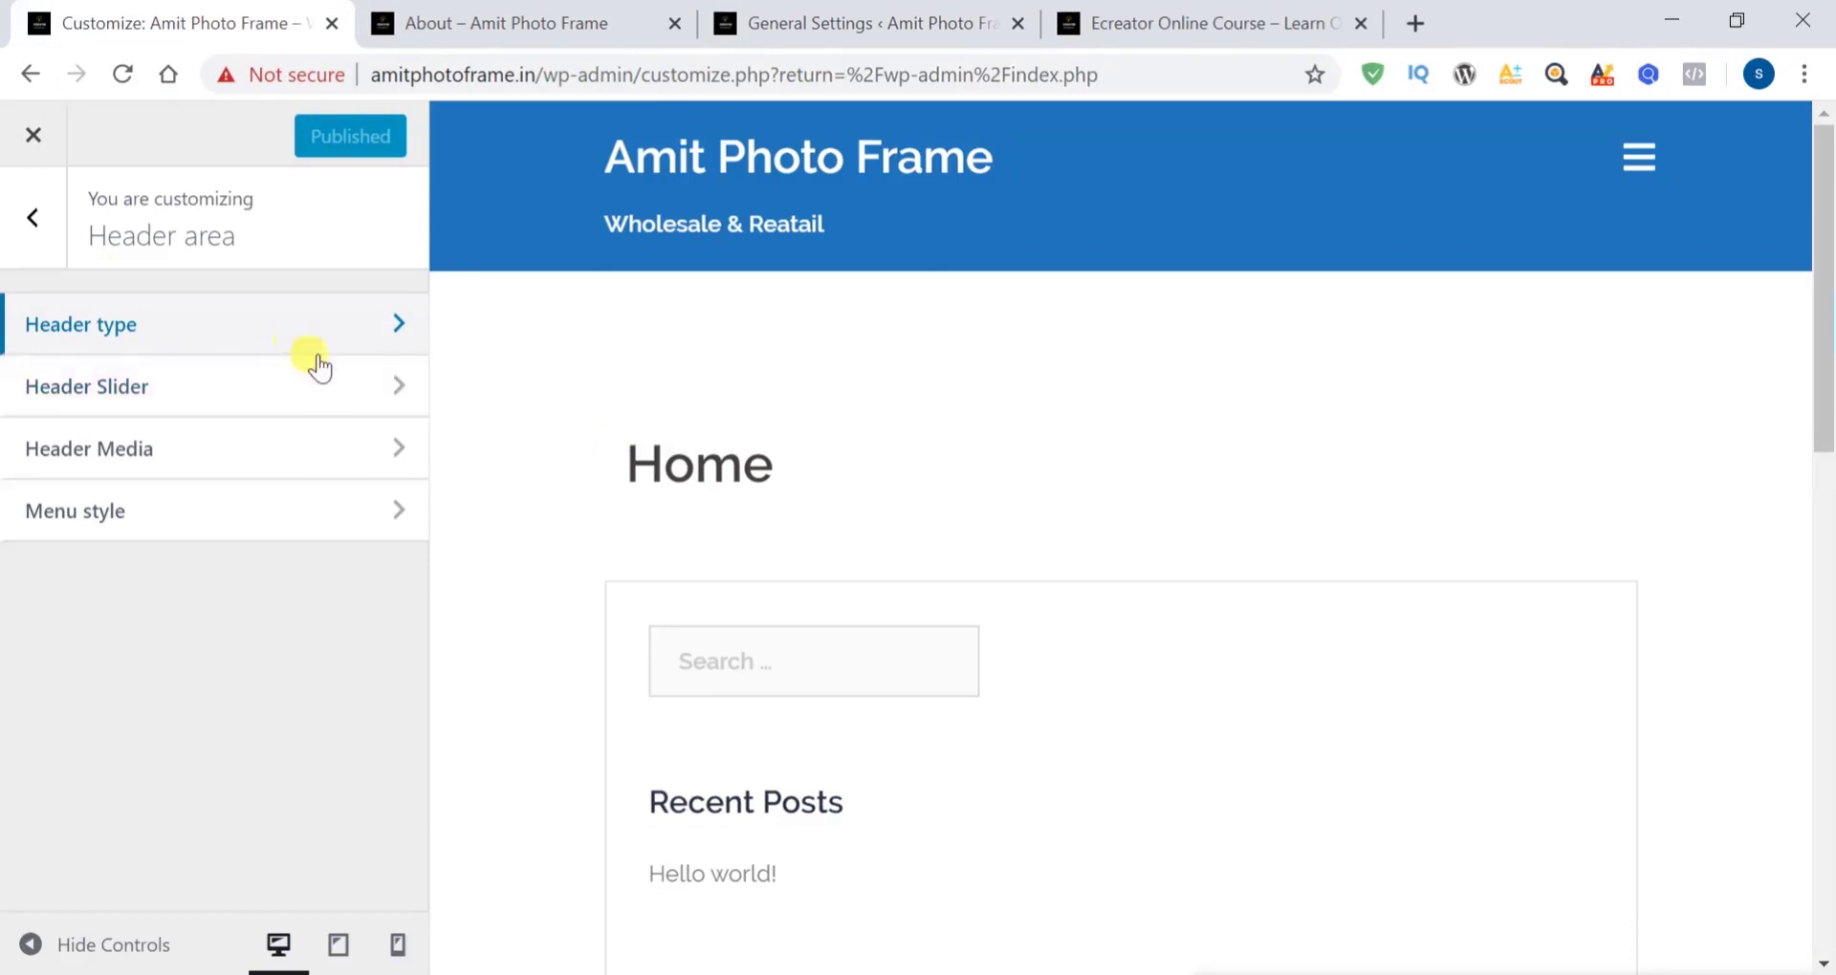
left_click(396, 346)
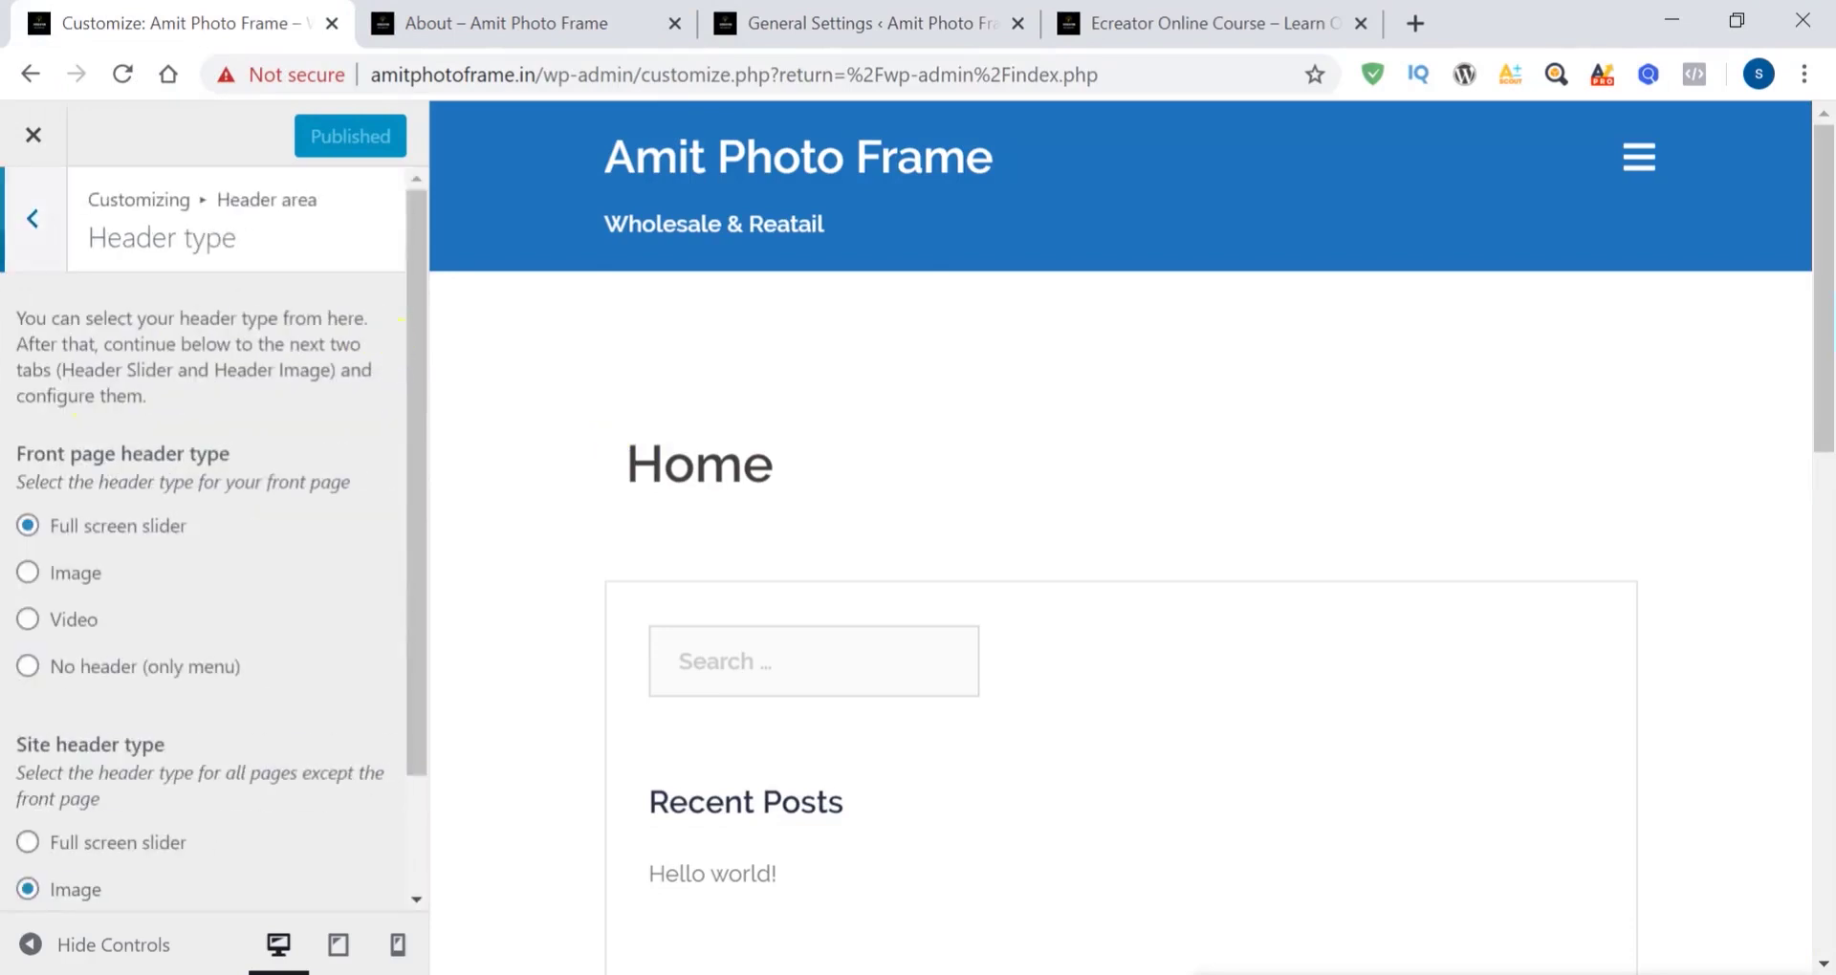
scroll(230, 674, "down", 2)
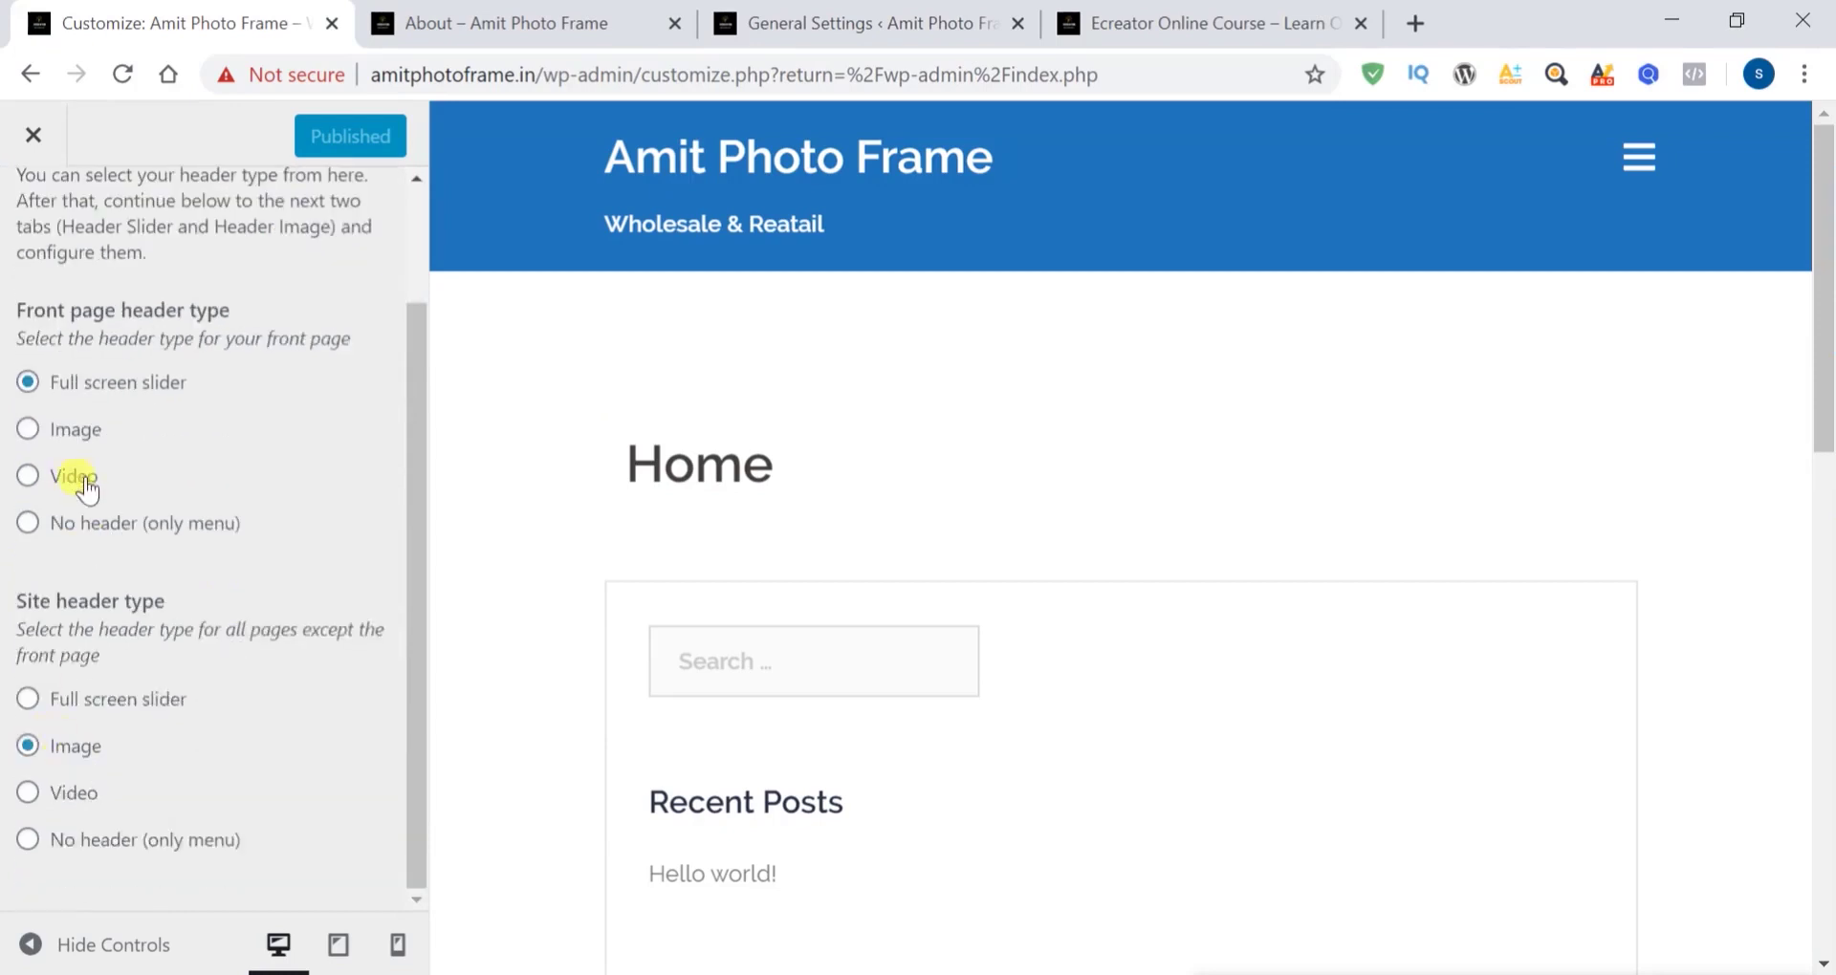
scroll(245, 714, "up", 2)
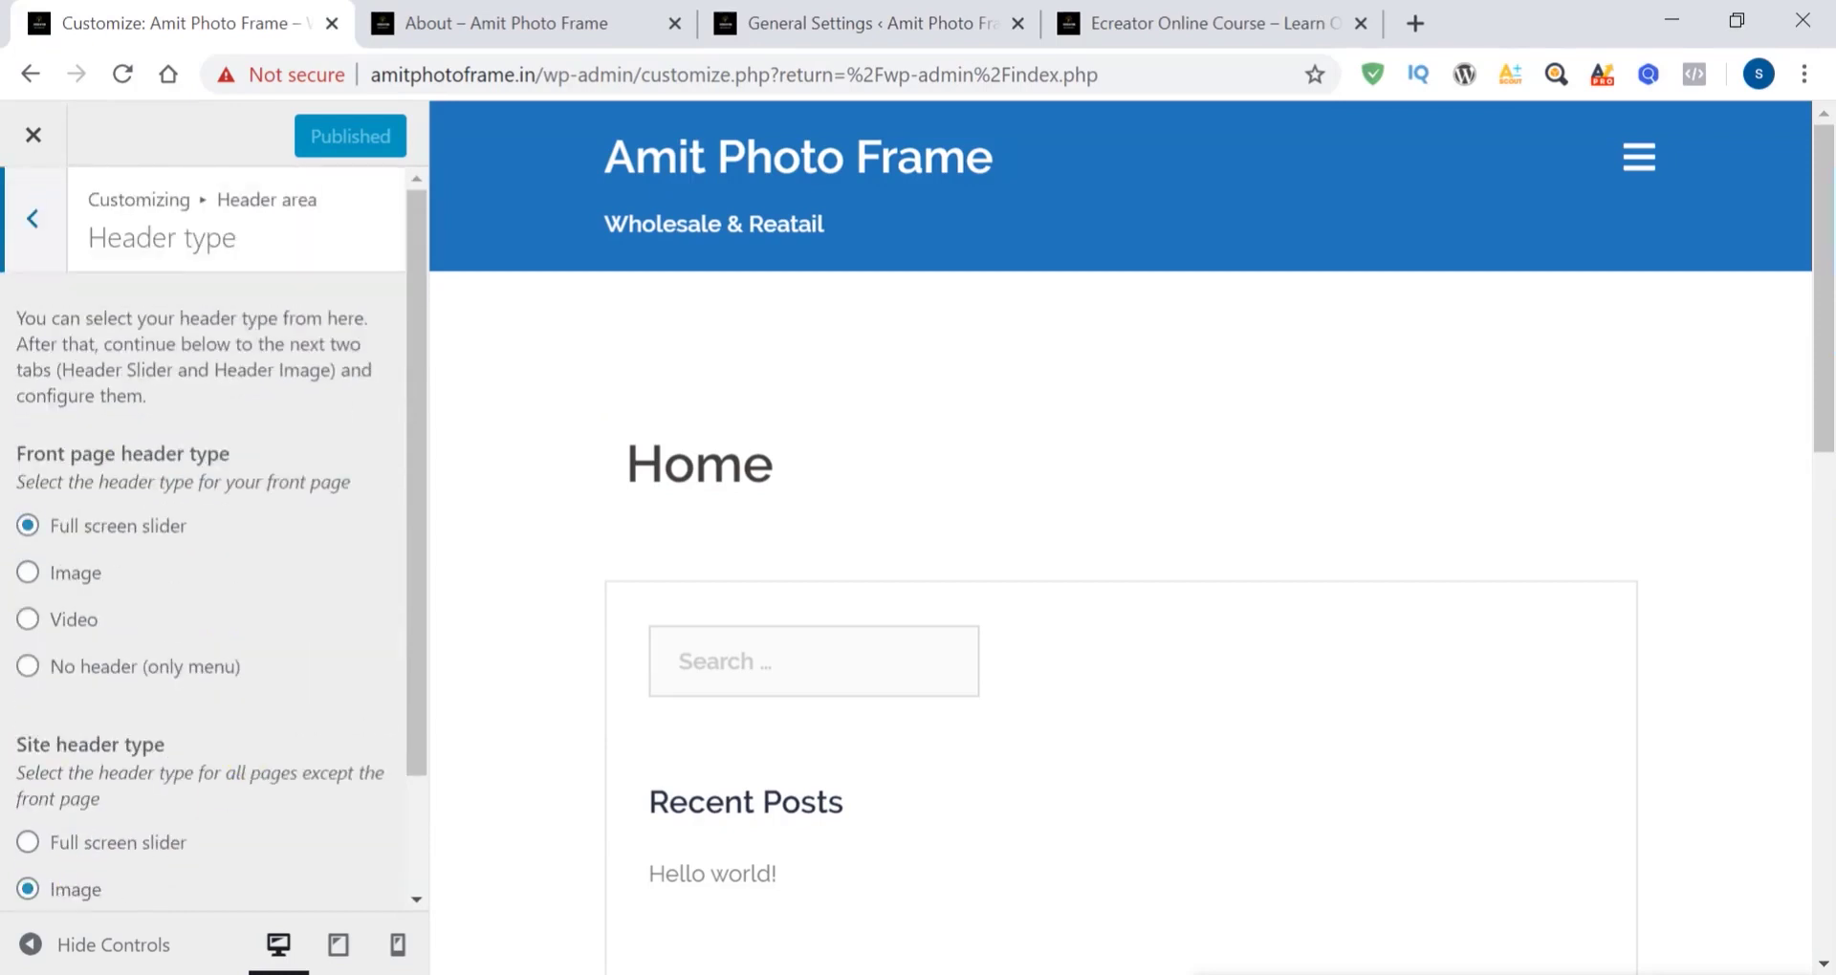
left_click(34, 241)
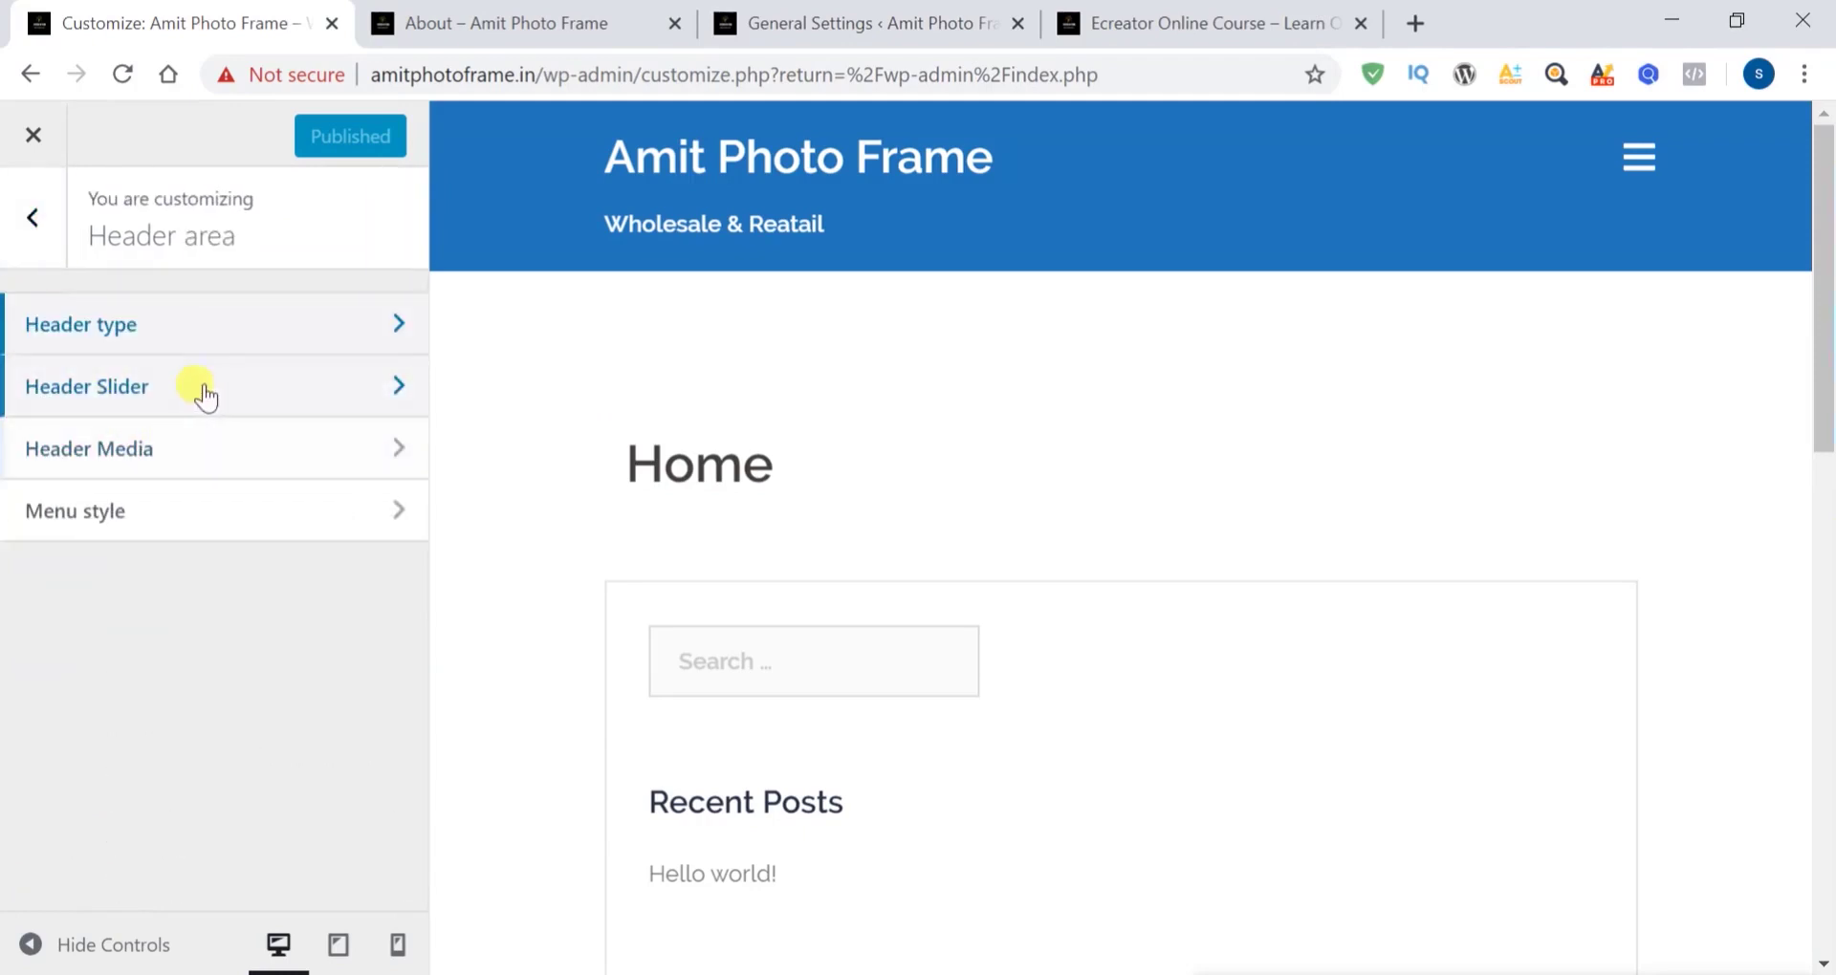
left_click(246, 451)
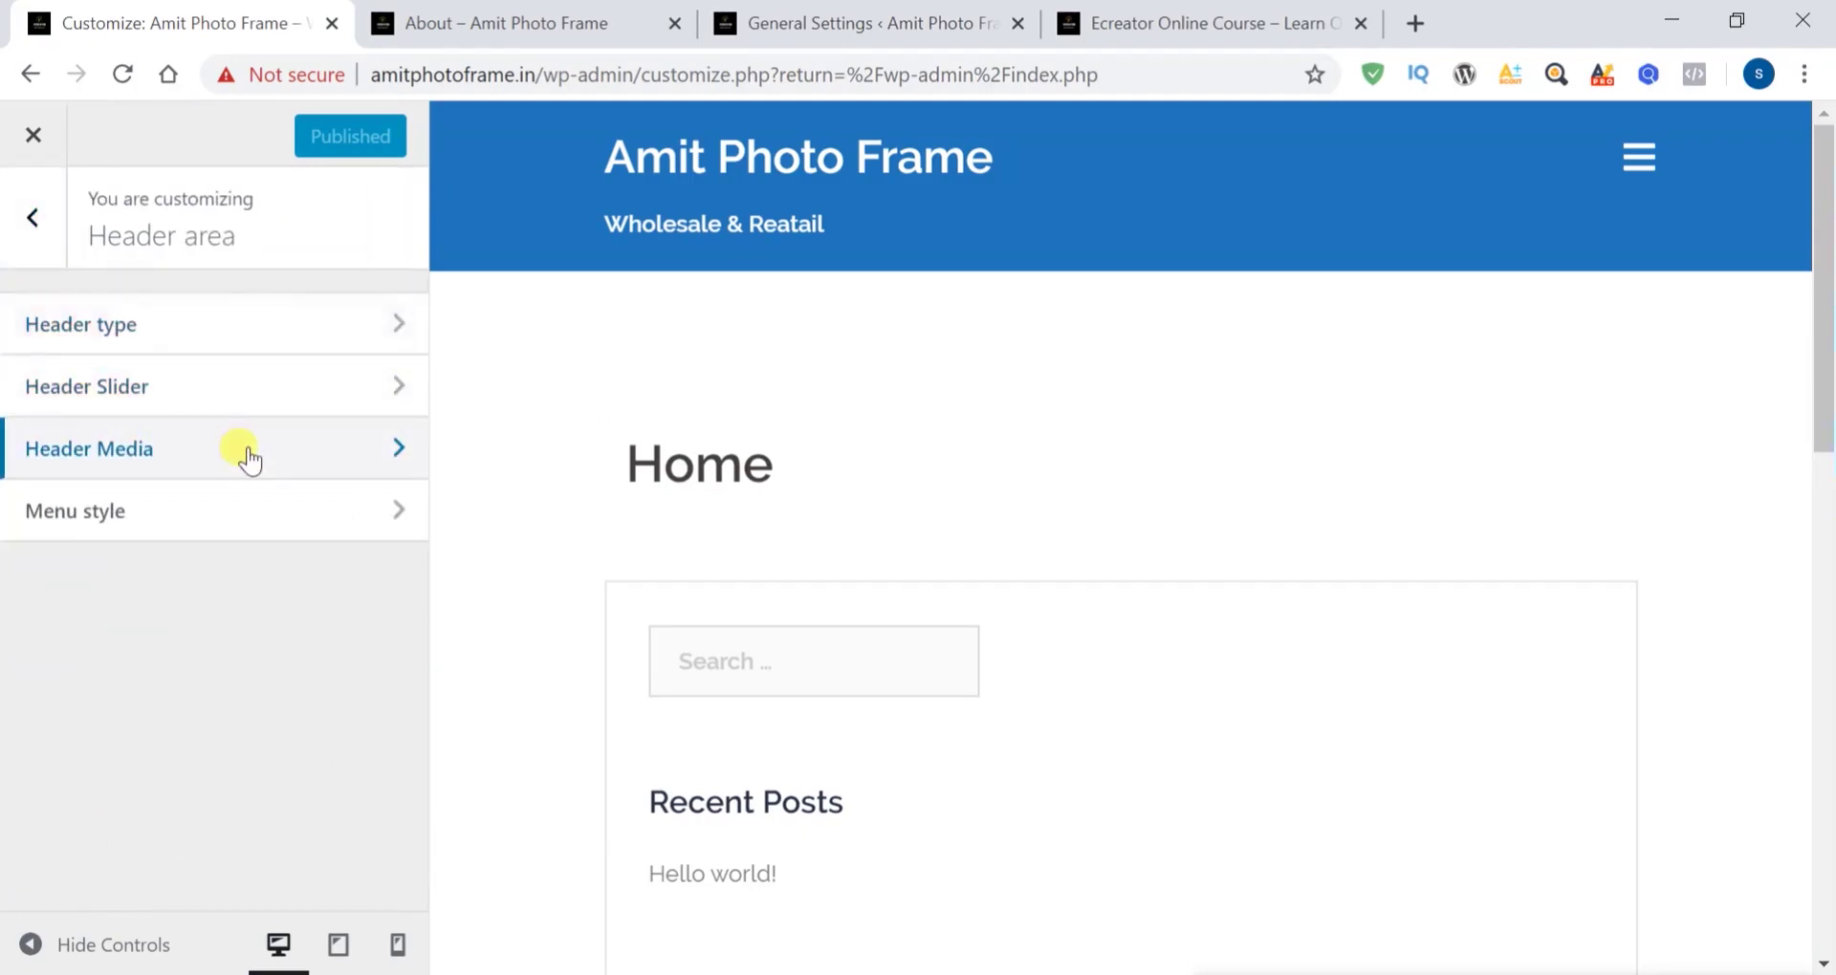
scroll(238, 624, "down", 5)
scroll(238, 623, "up", 5)
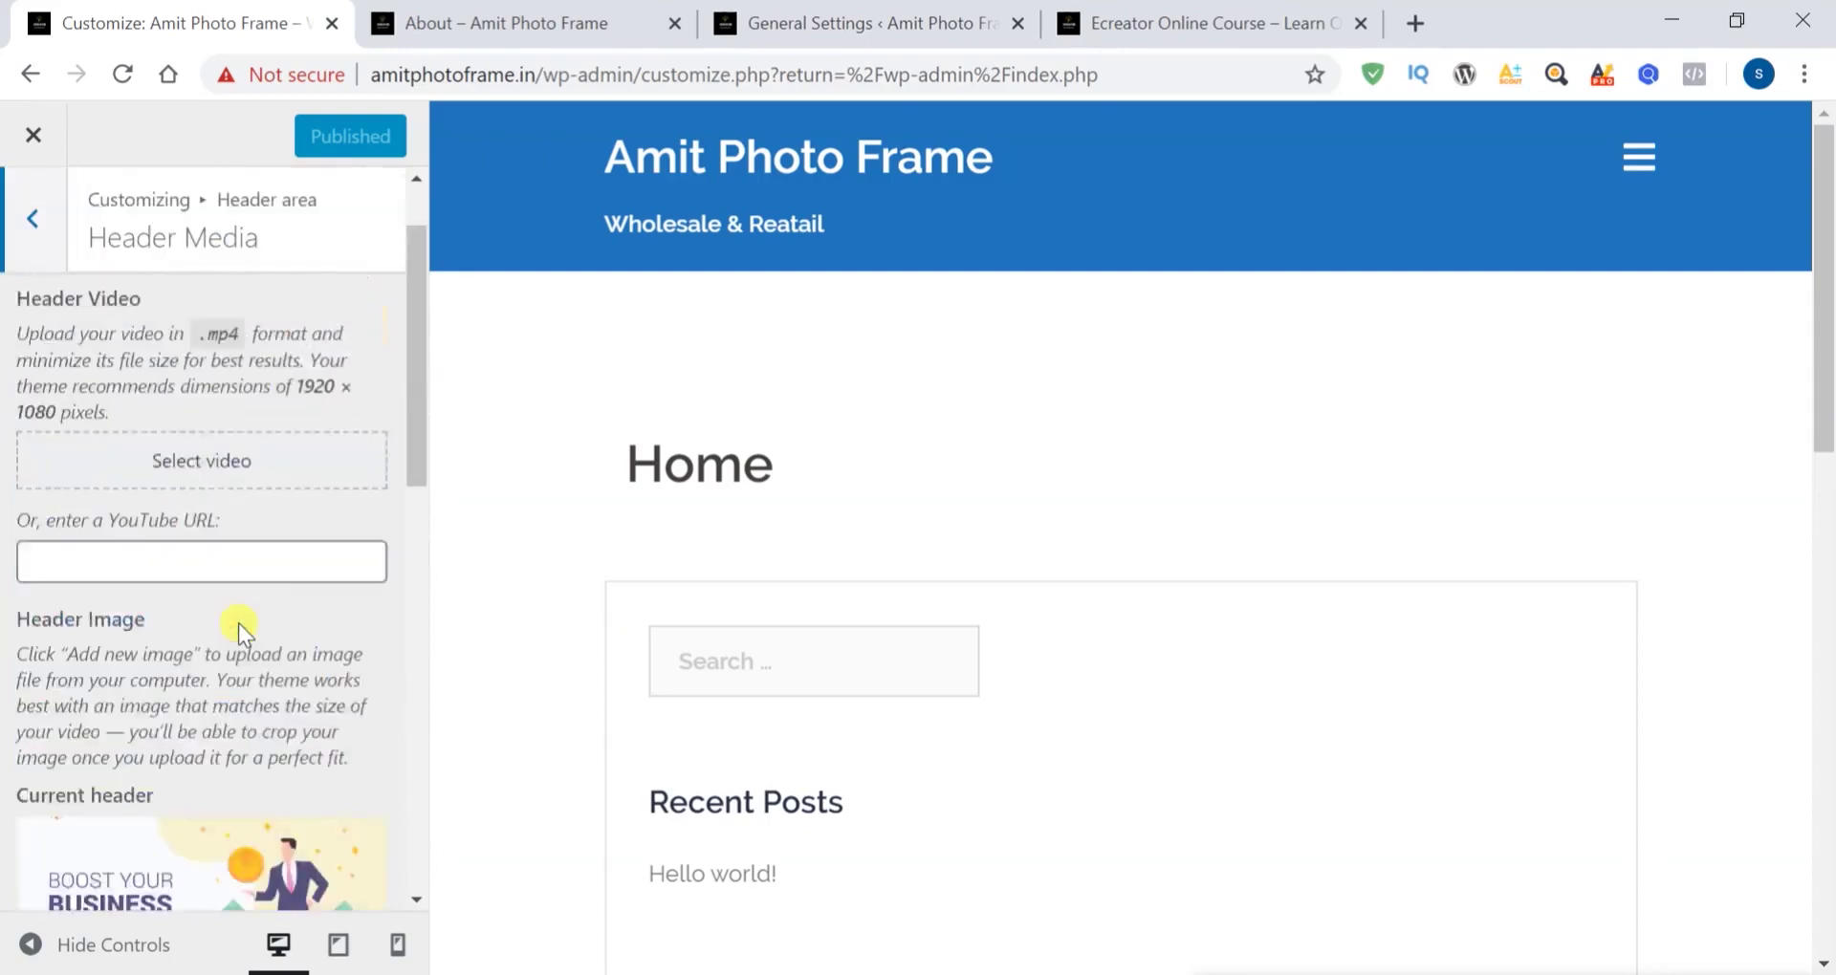
left_click(26, 227)
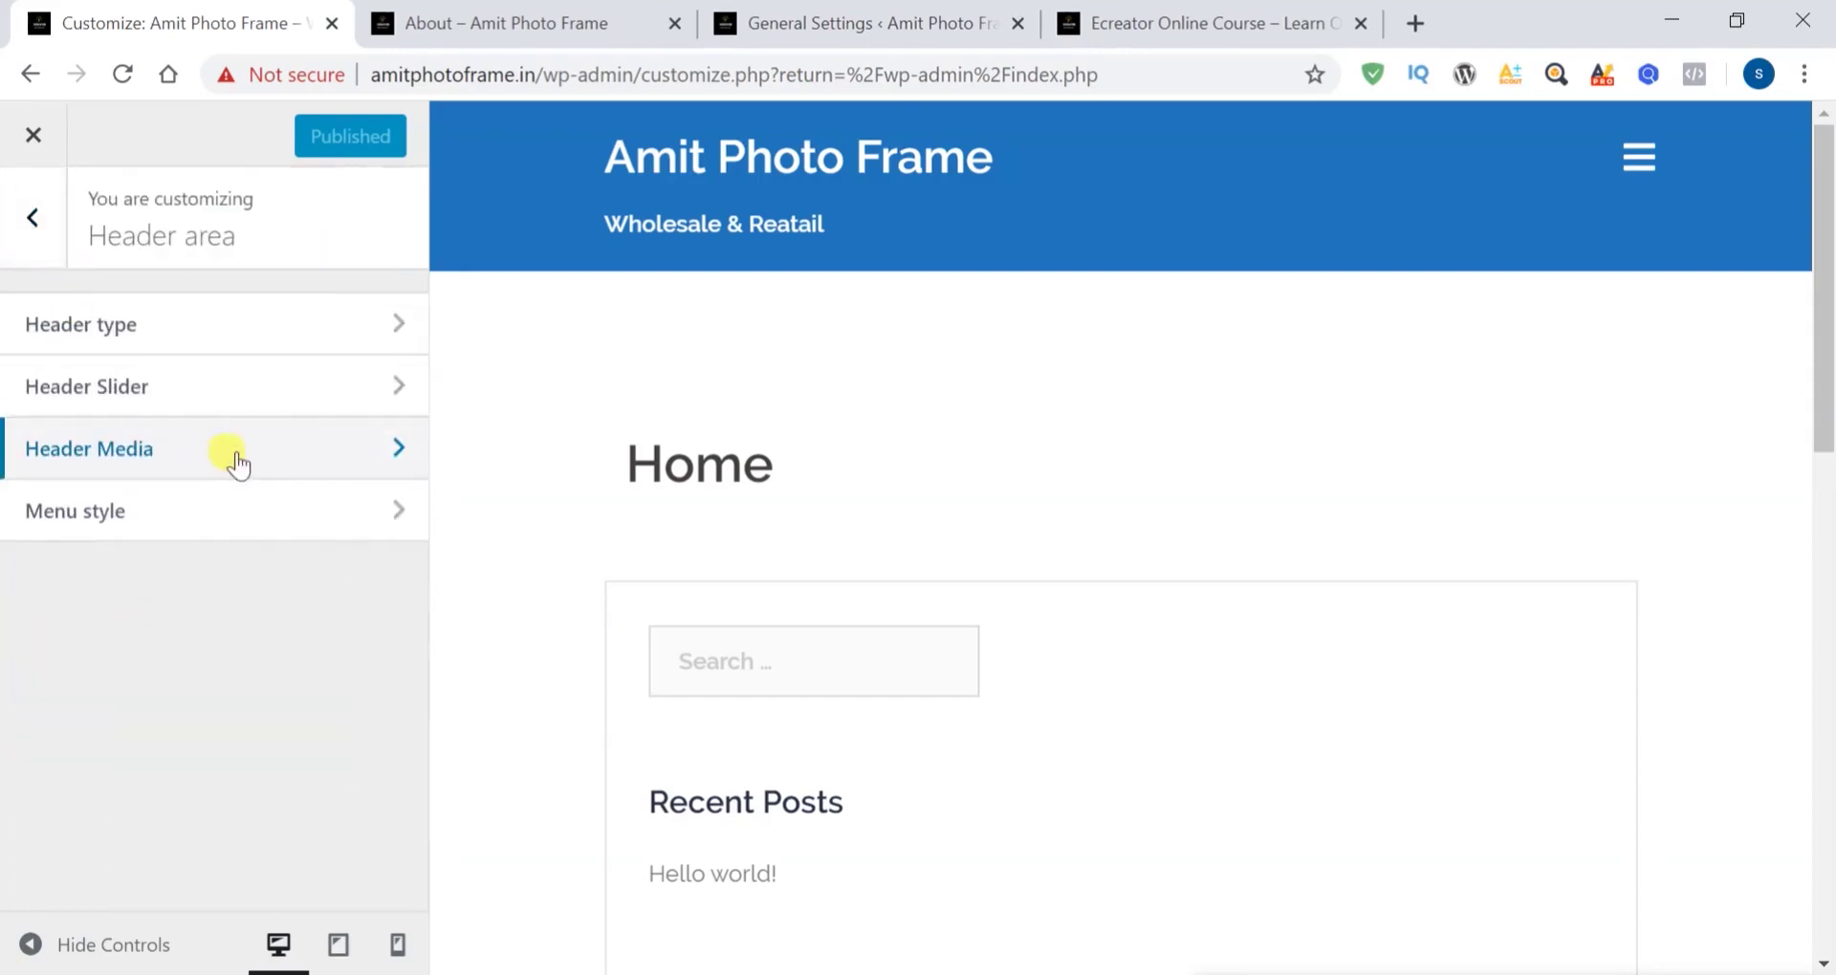
left_click(283, 392)
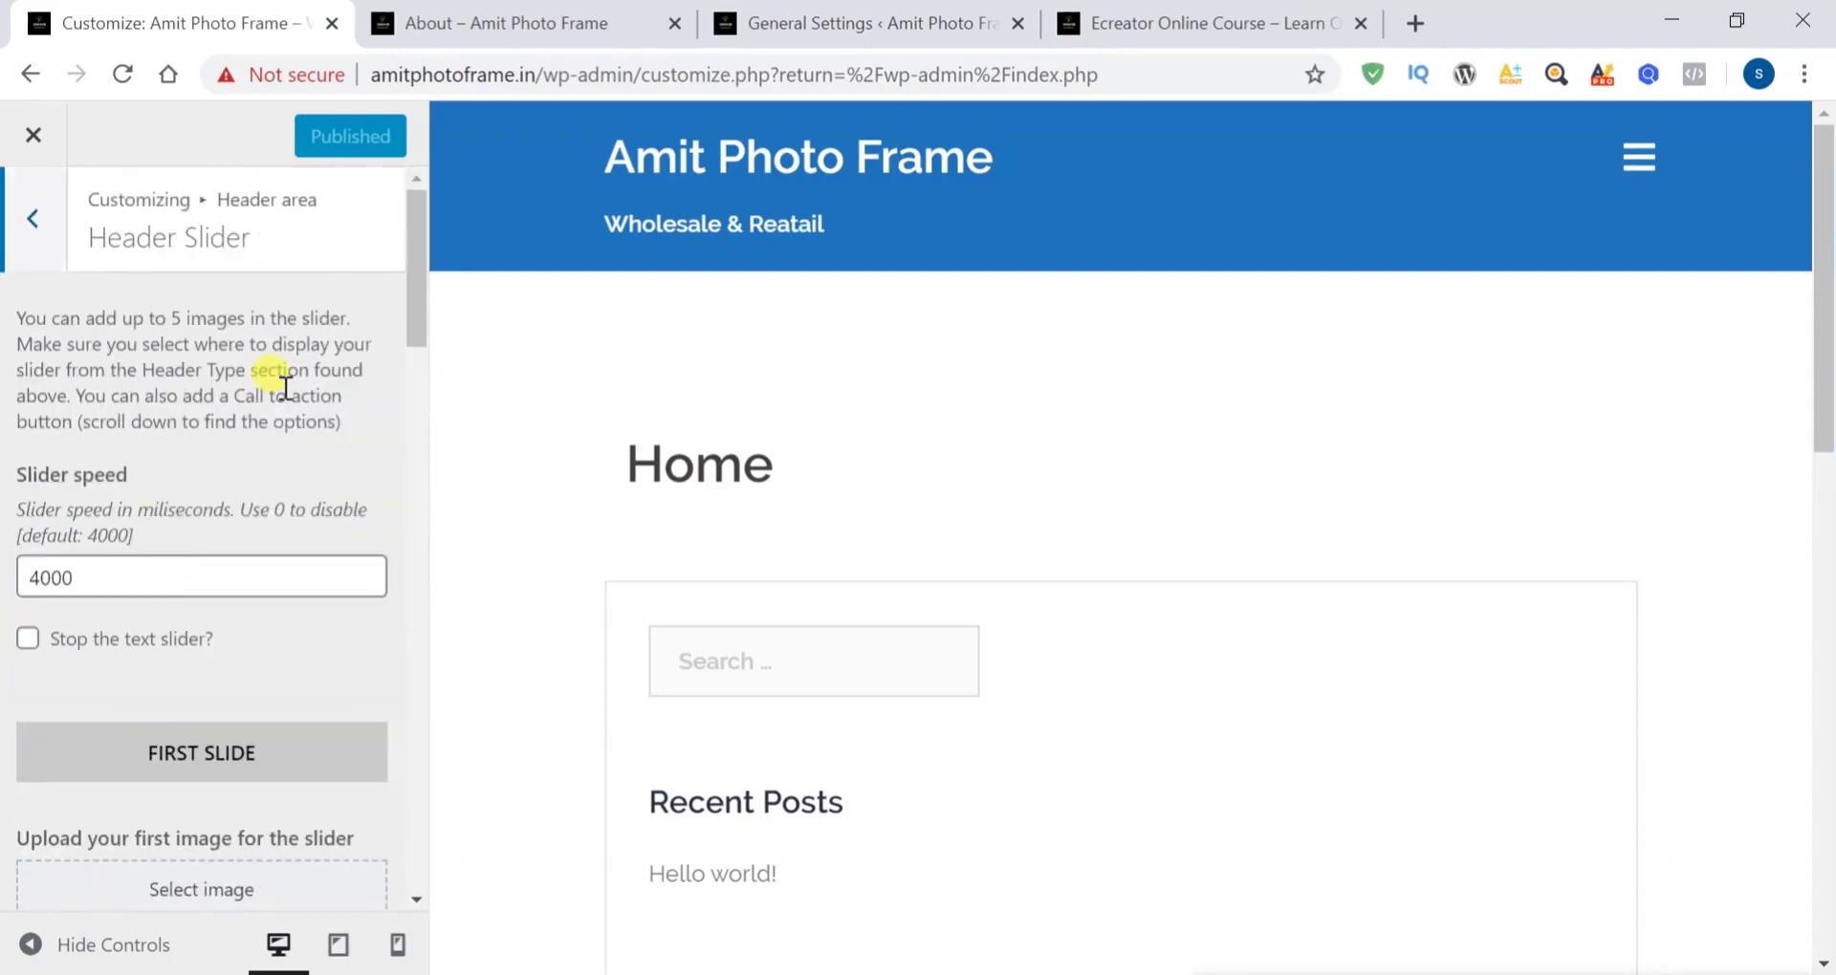
scroll(285, 387, "down", 5)
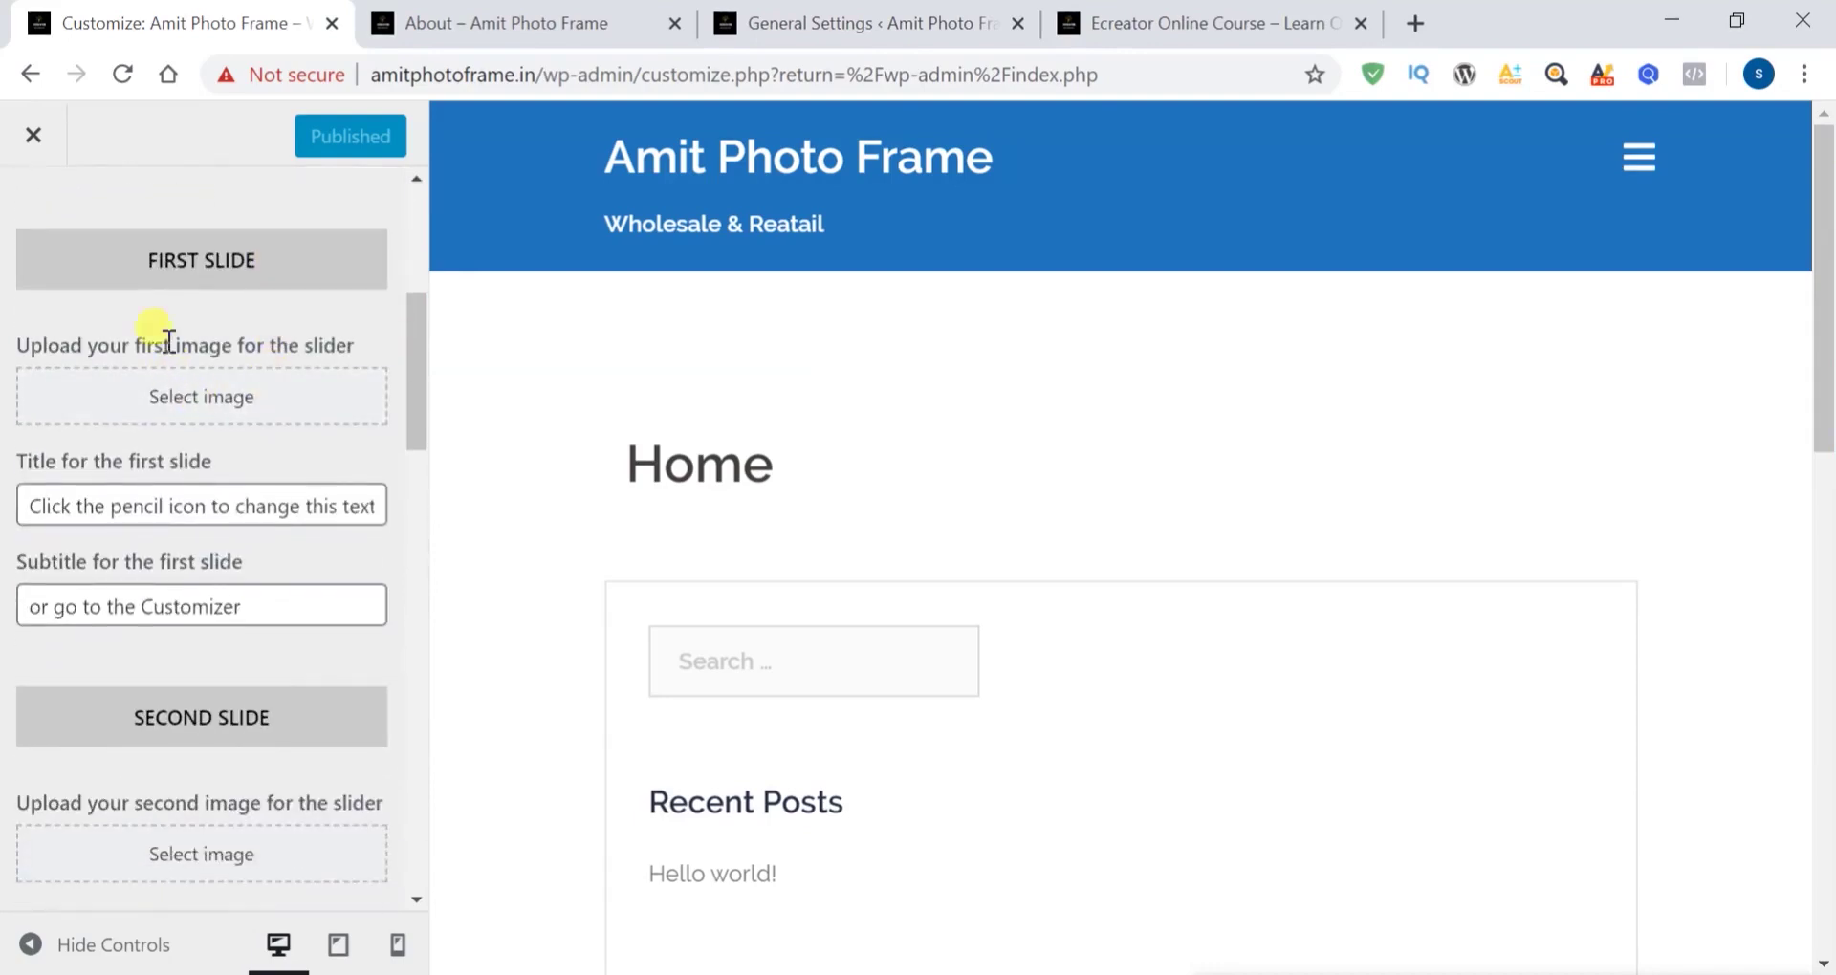
Set the first slide's image to 2325525.jpg from the media library and check it in the preview
left_click(203, 400)
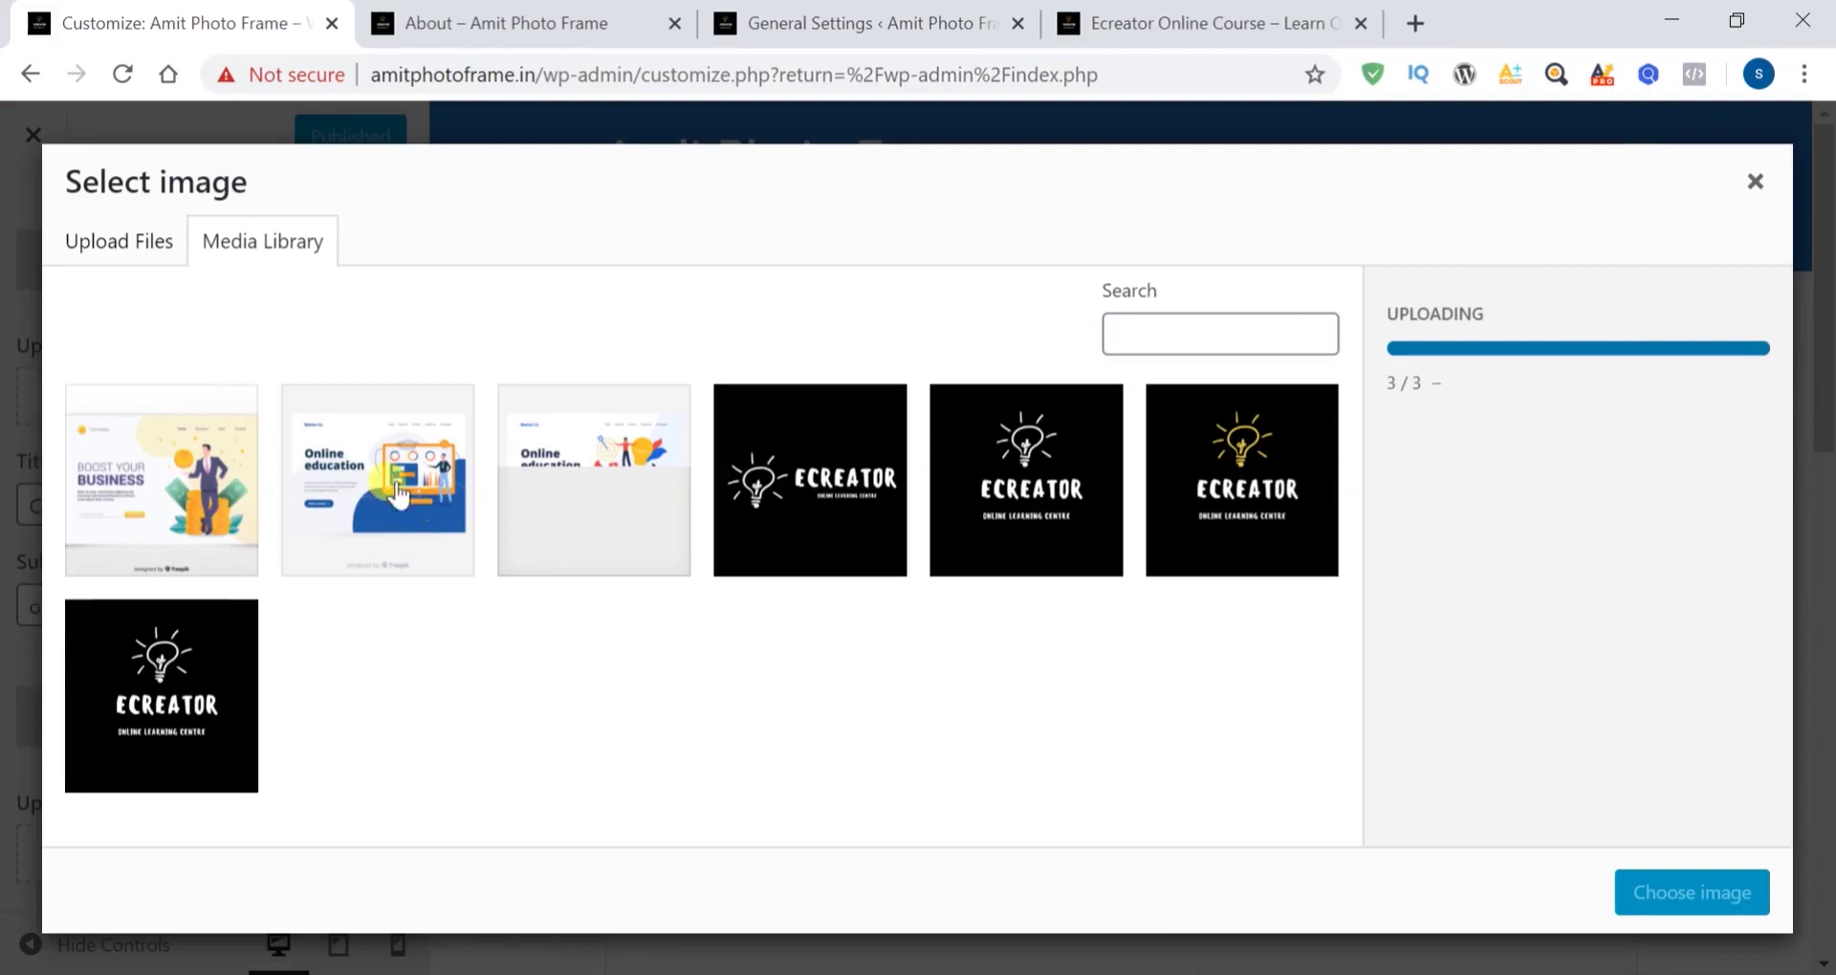
left_click(363, 473)
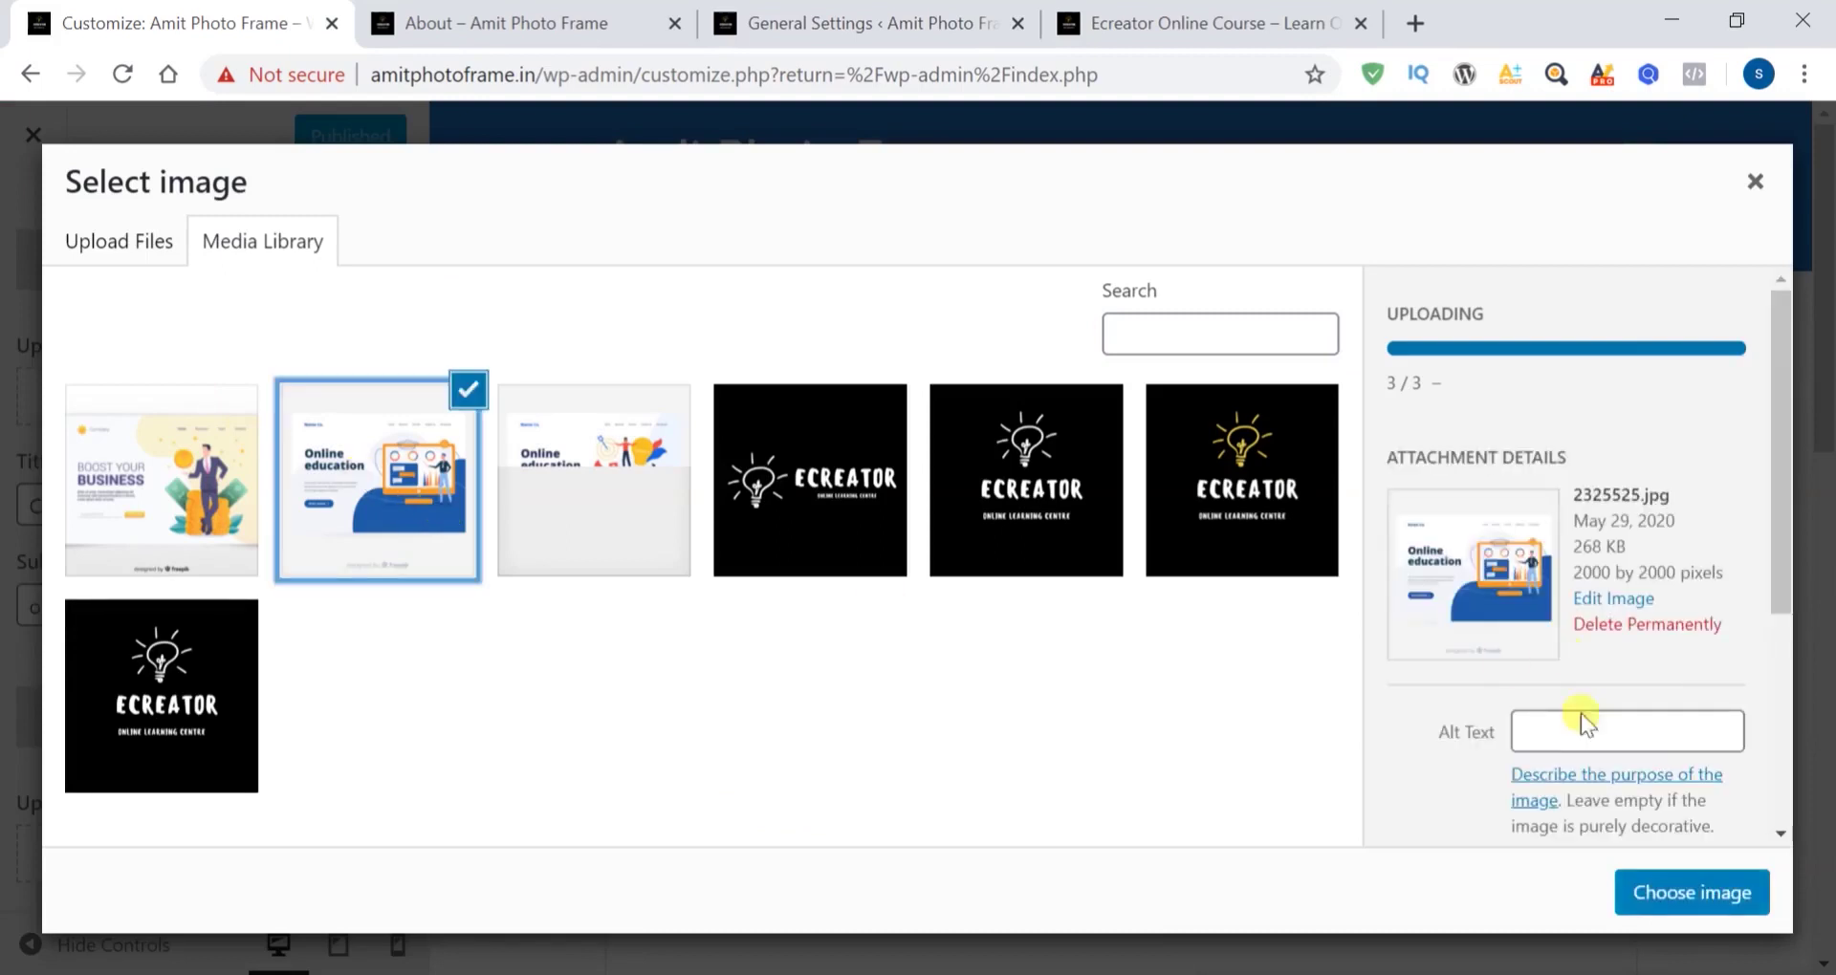
left_click(1662, 892)
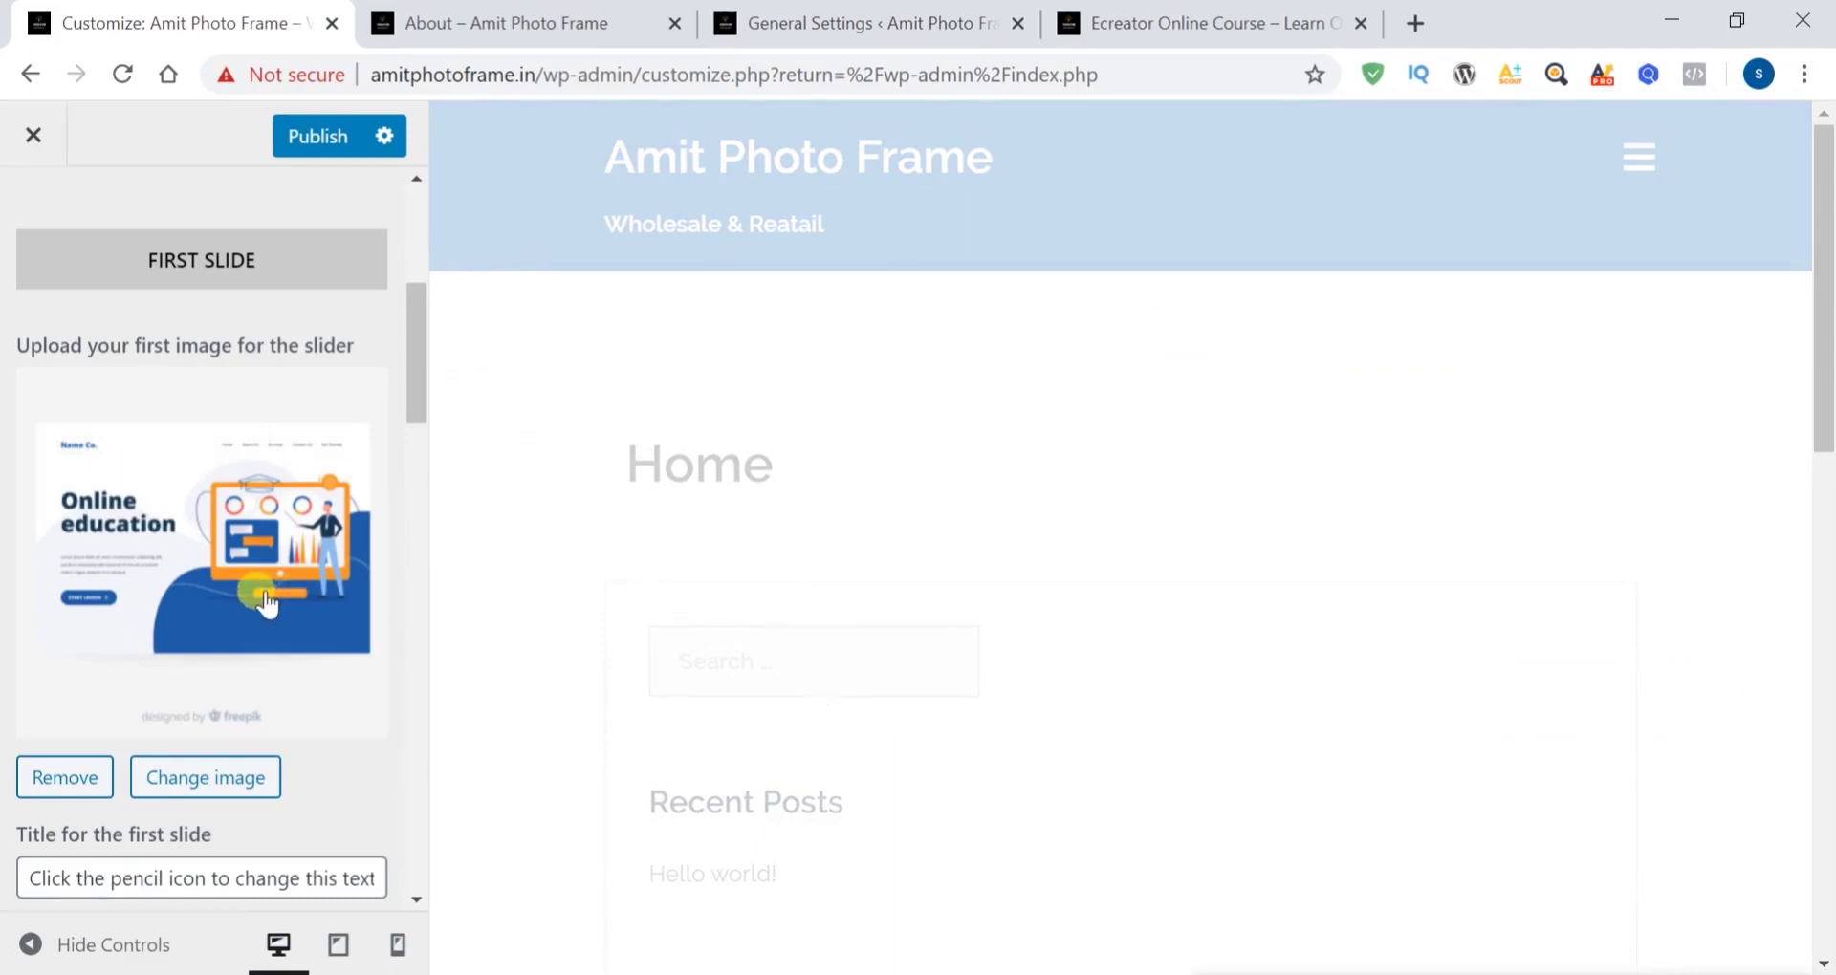
scroll(895, 698, "down", 8)
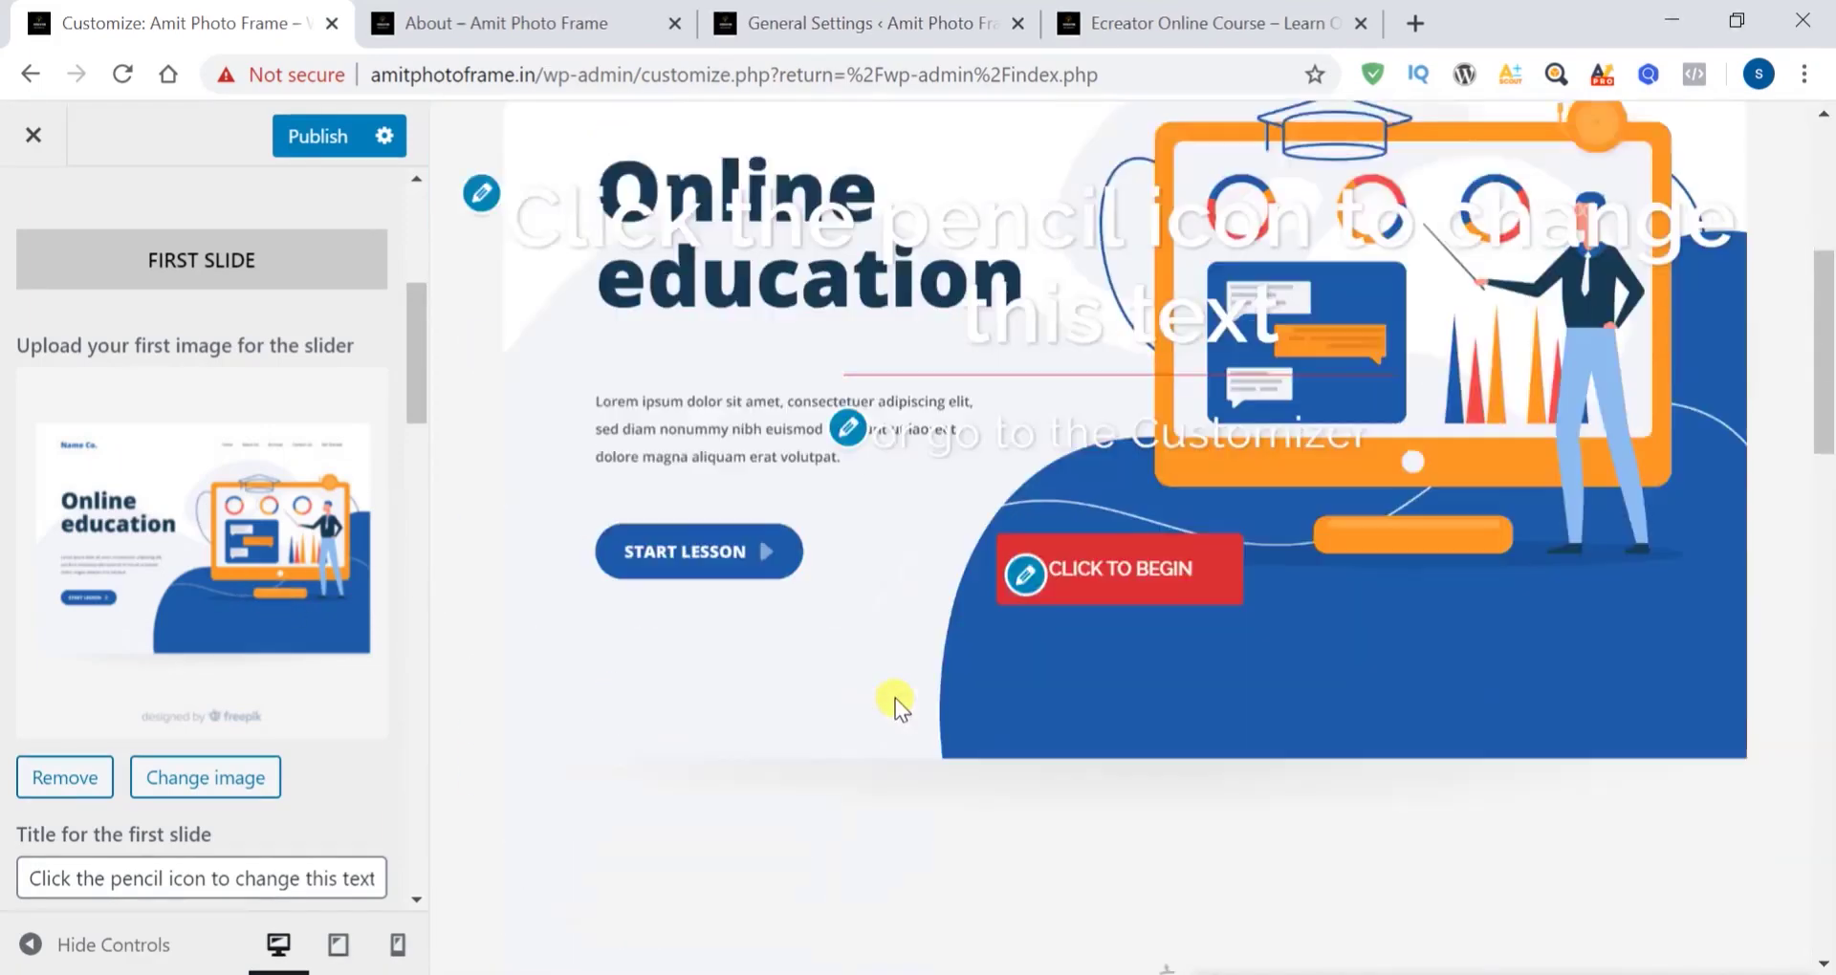
scroll(895, 698, "up", 7)
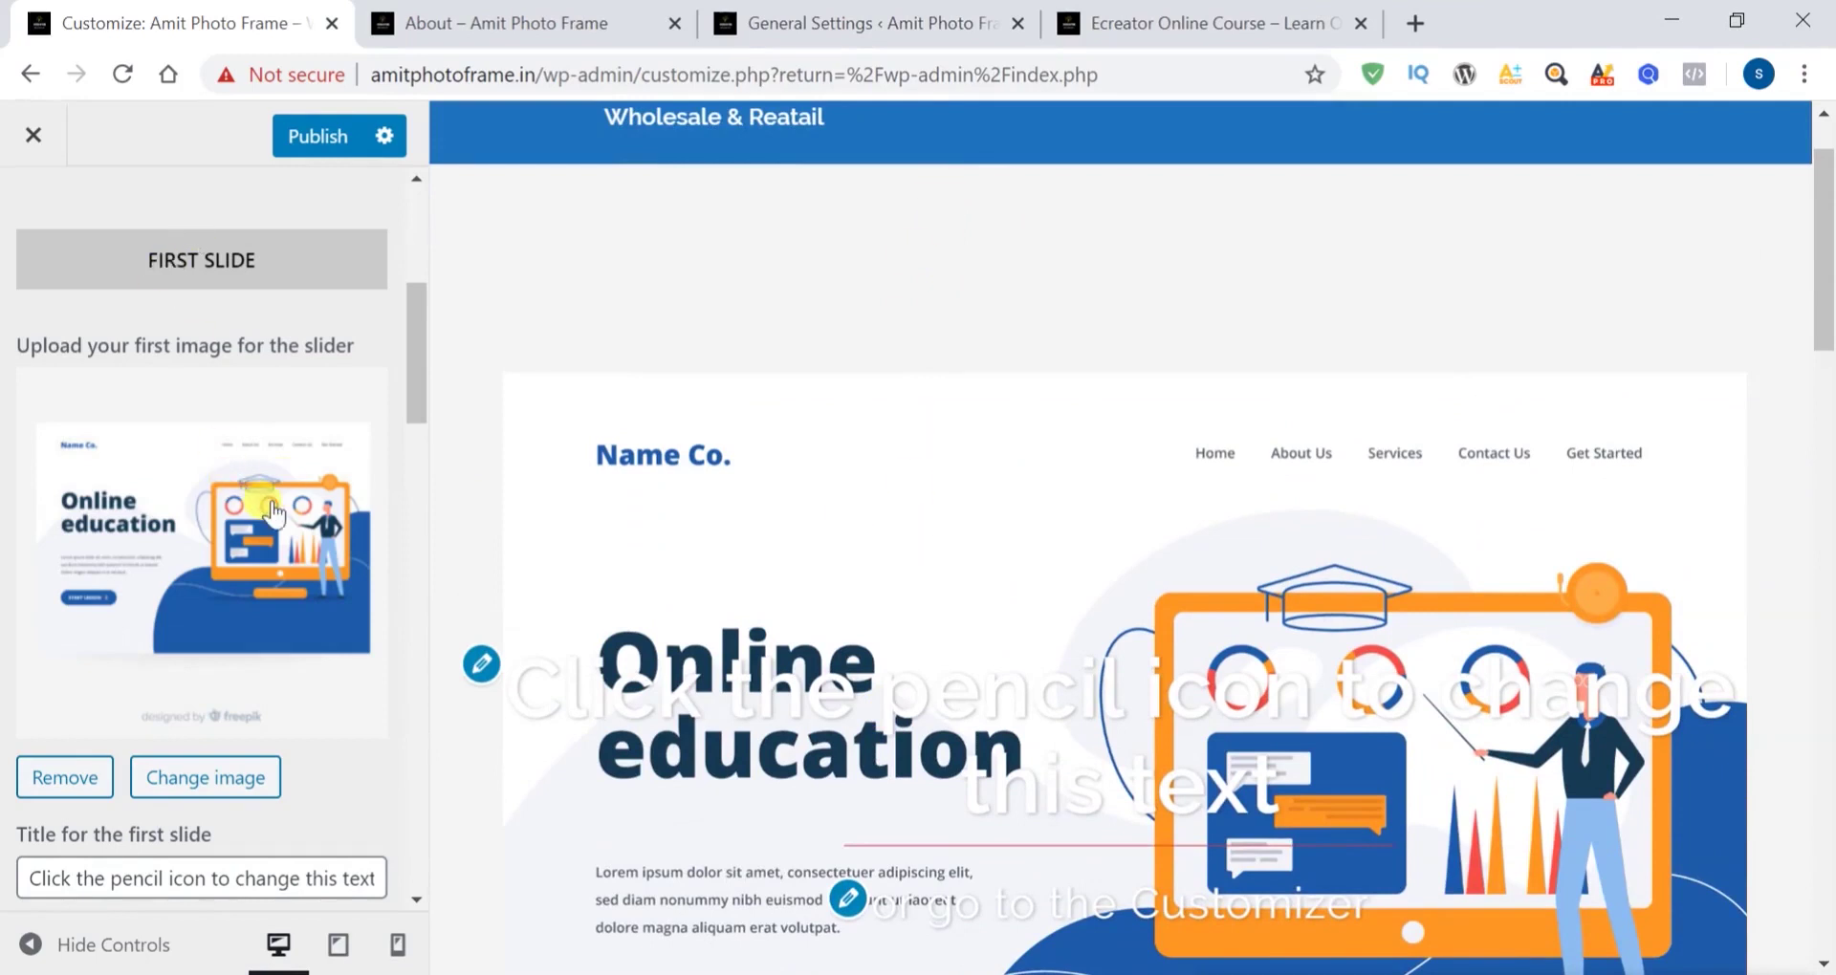
scroll(258, 507, "down", 3)
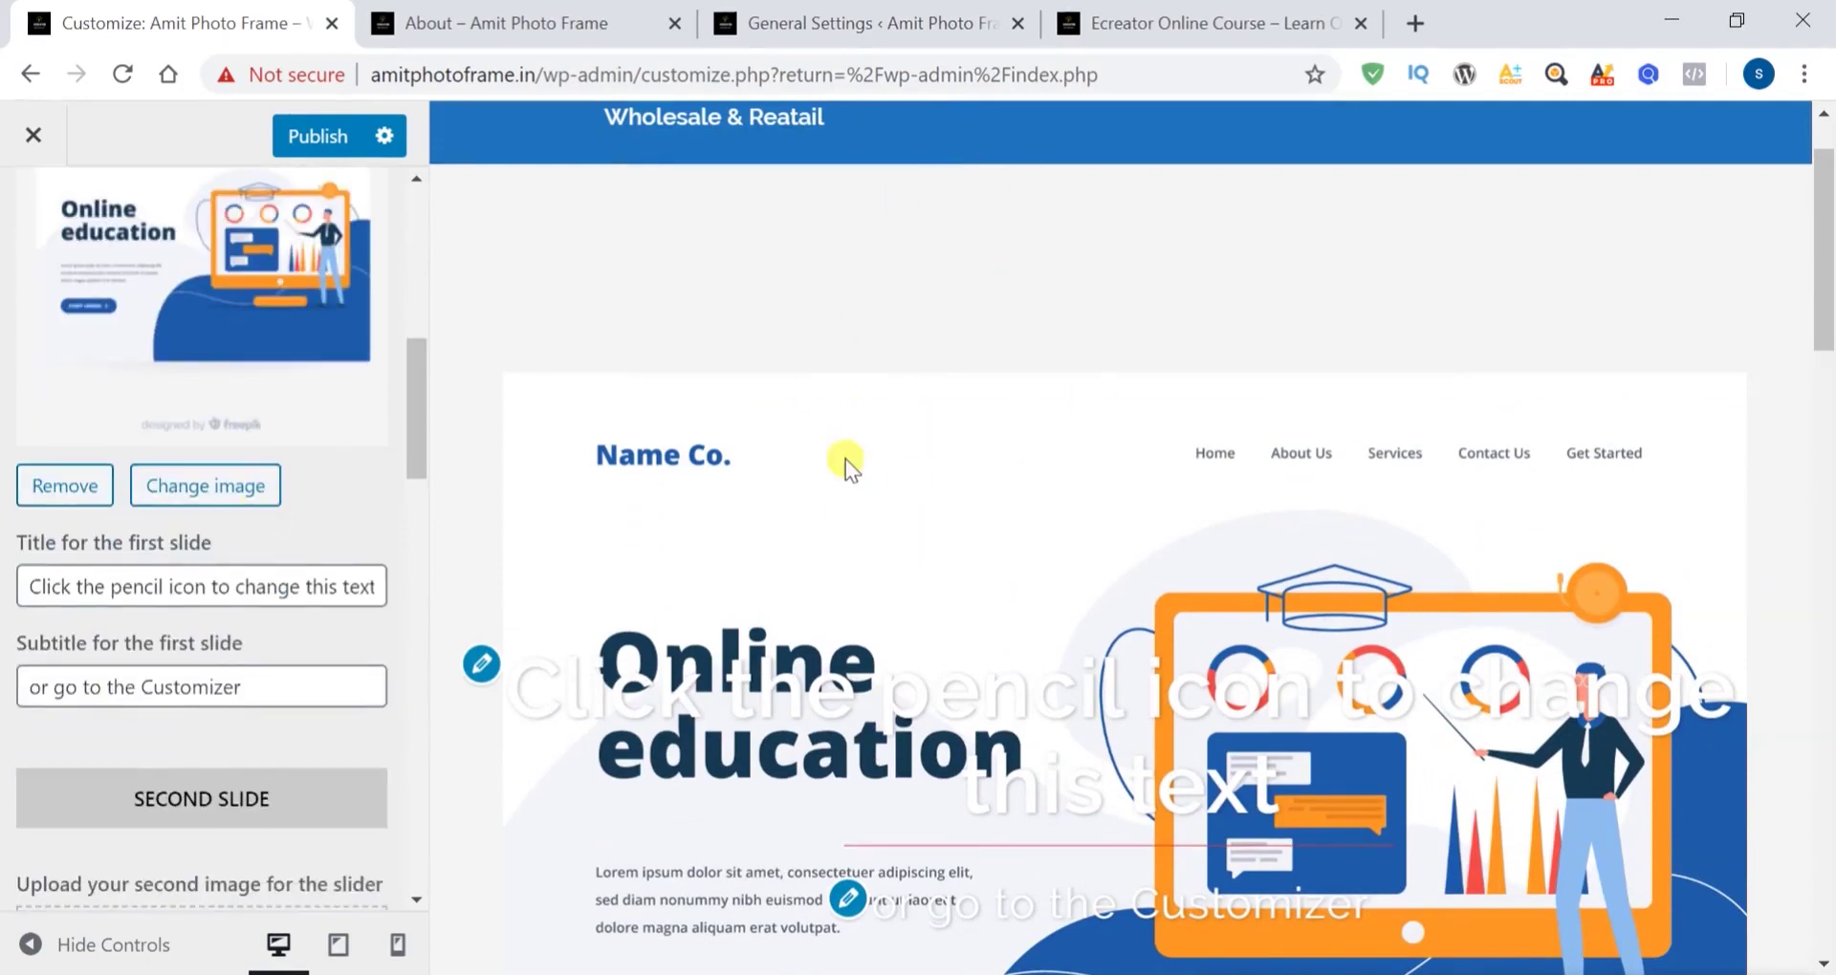
Change the first slide's image to 2669790-scaled.jpg from the media library and check the slide in the preview
left_click(209, 483)
left_click(216, 492)
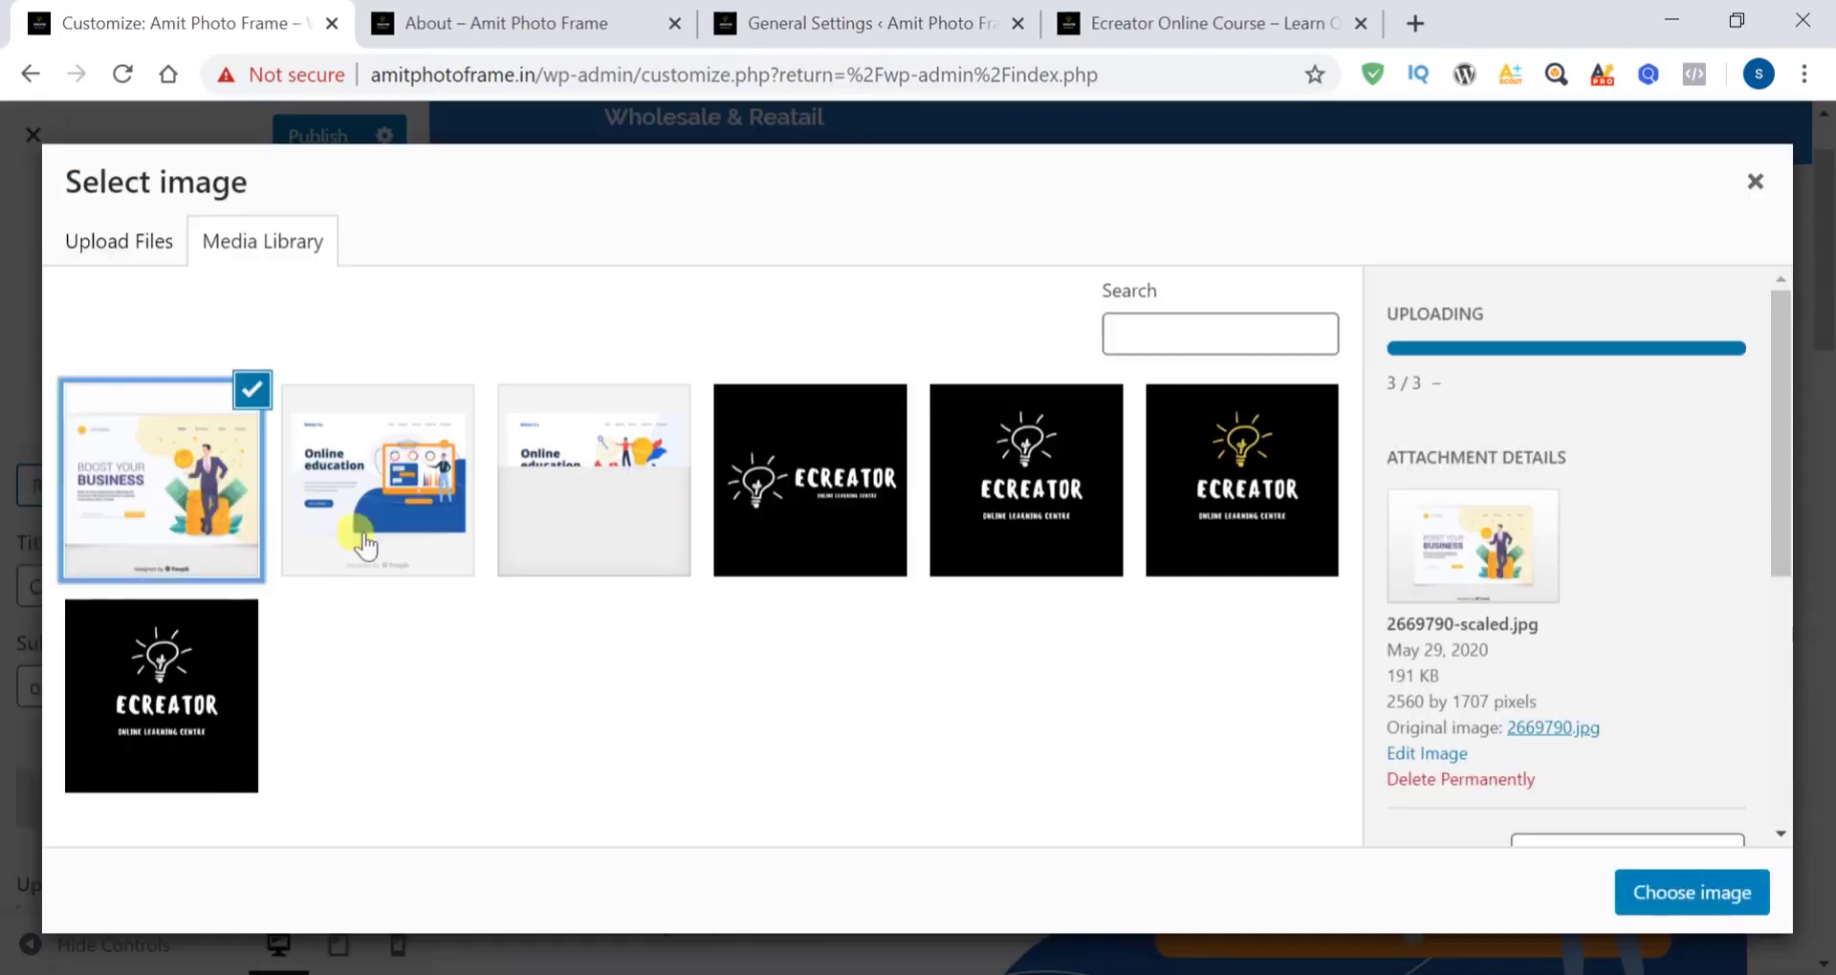
left_click_drag(1787, 515, 1781, 734)
left_click(1688, 894)
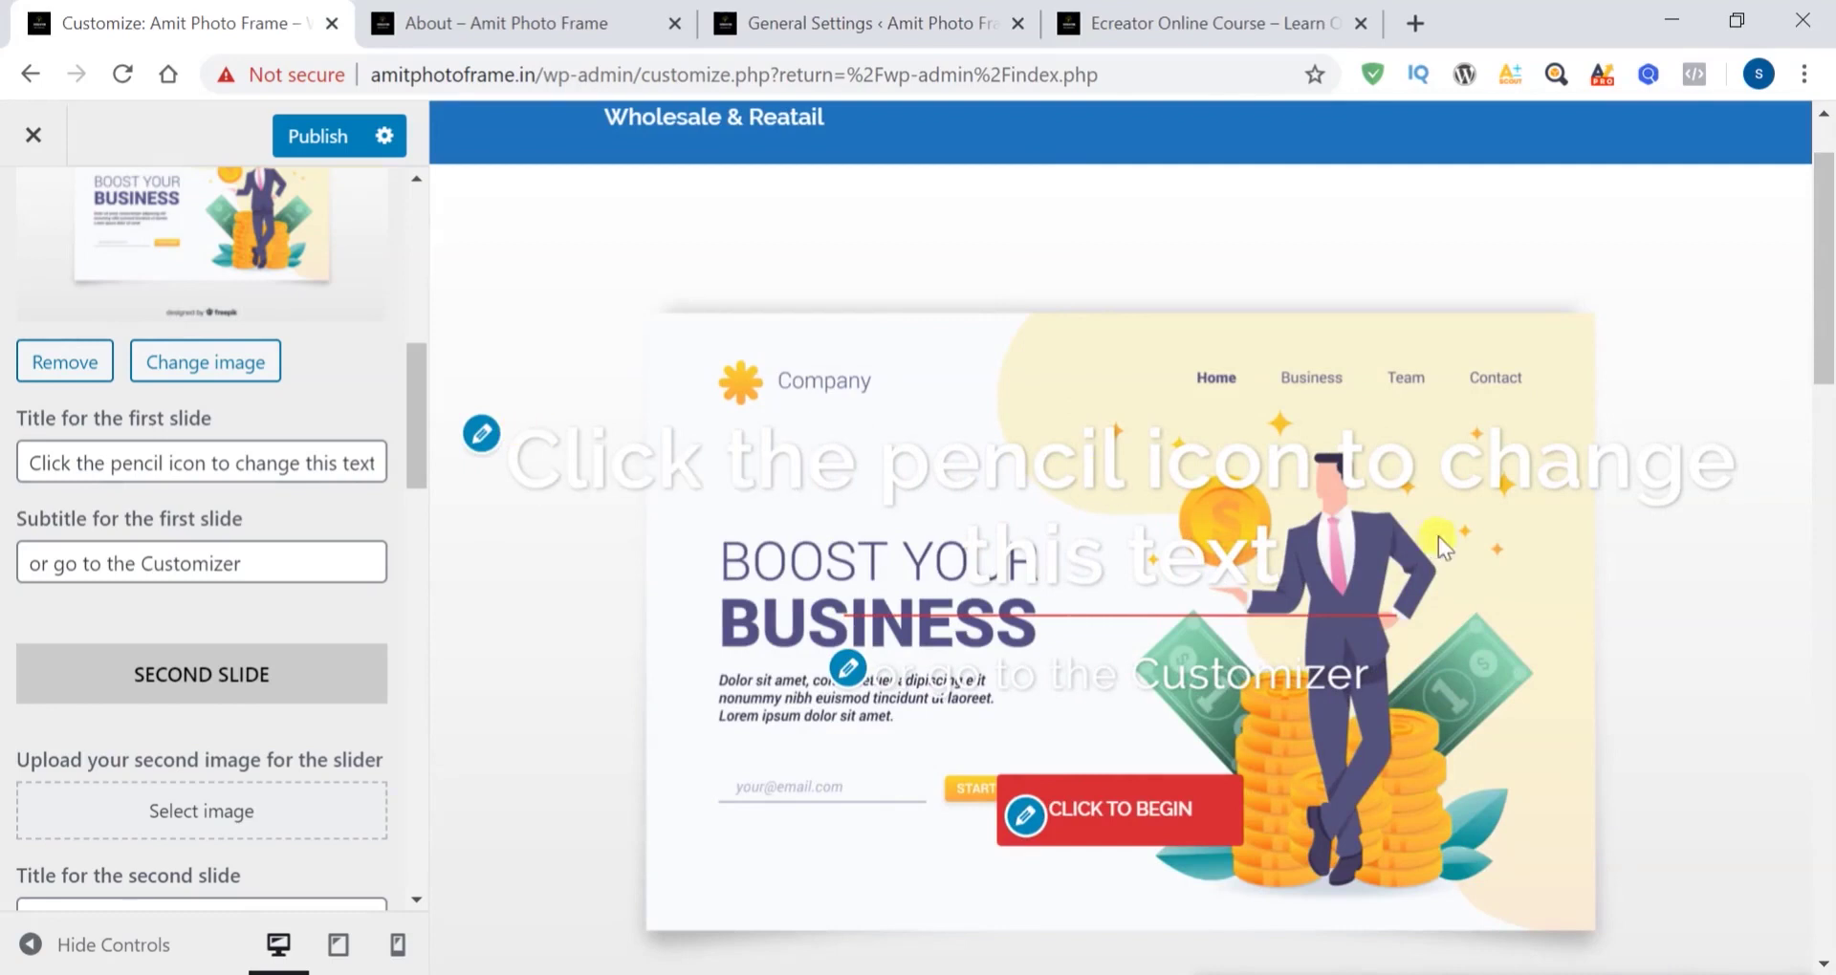
scroll(1115, 848, "down", 4)
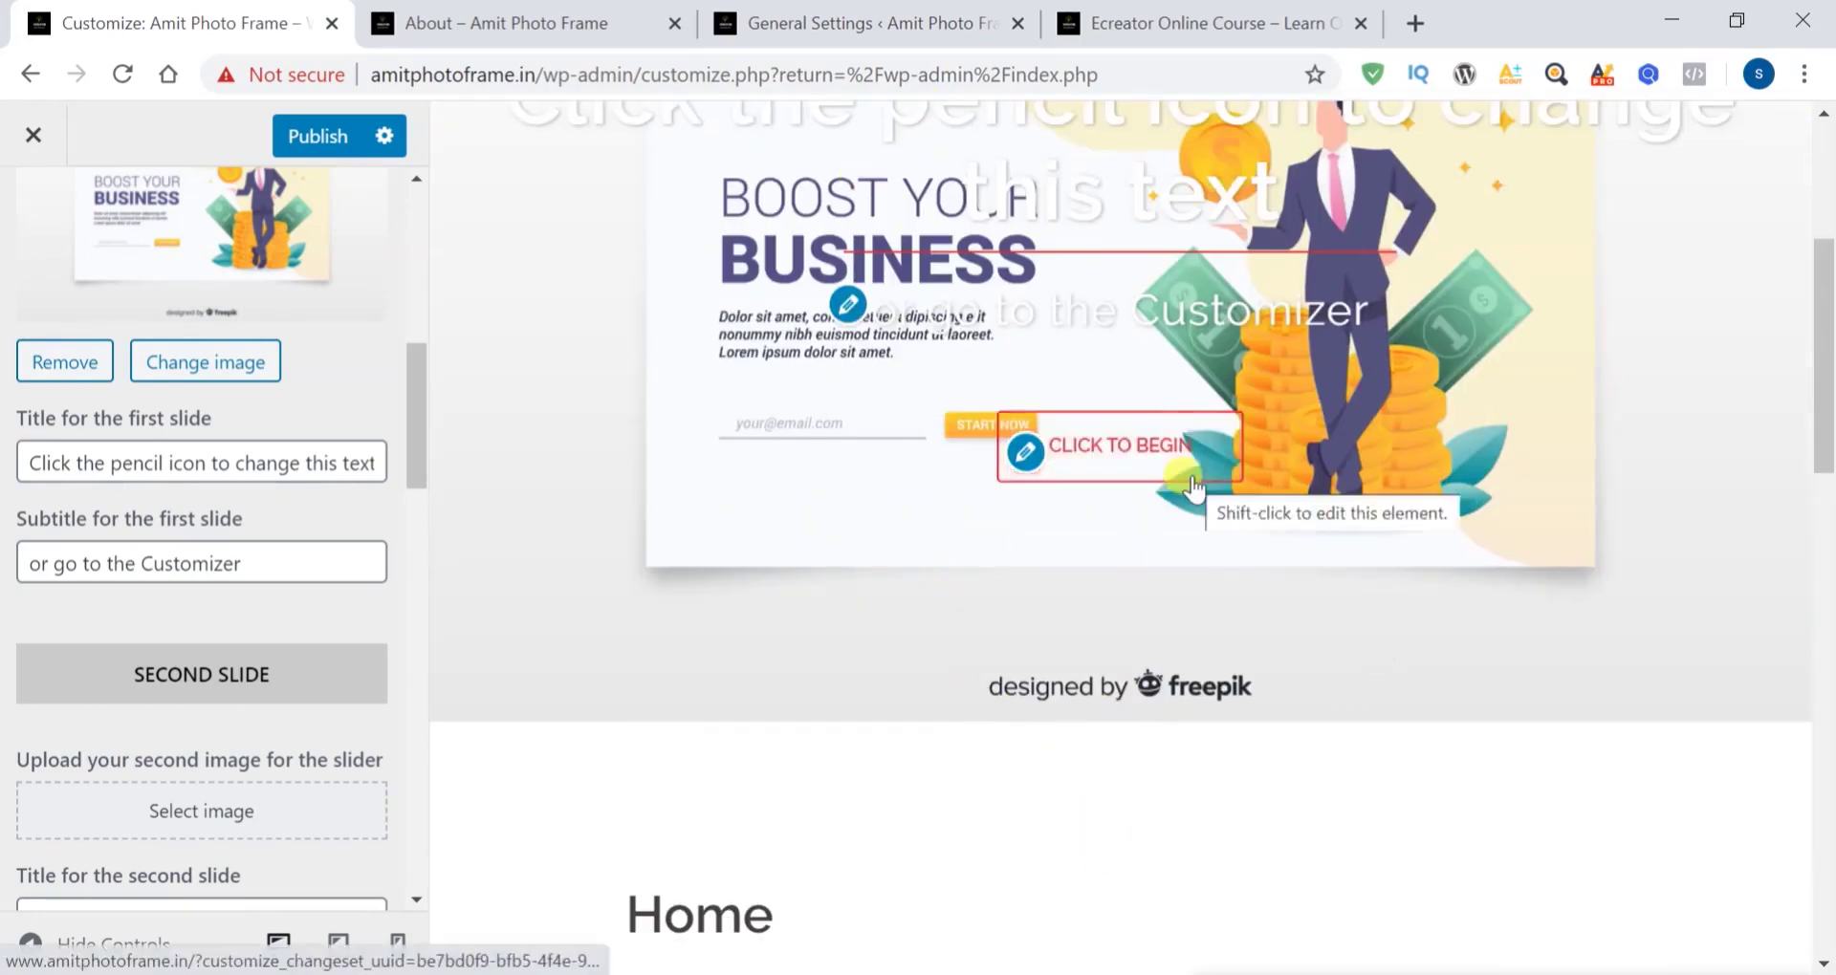
scroll(1192, 476, "up", 5)
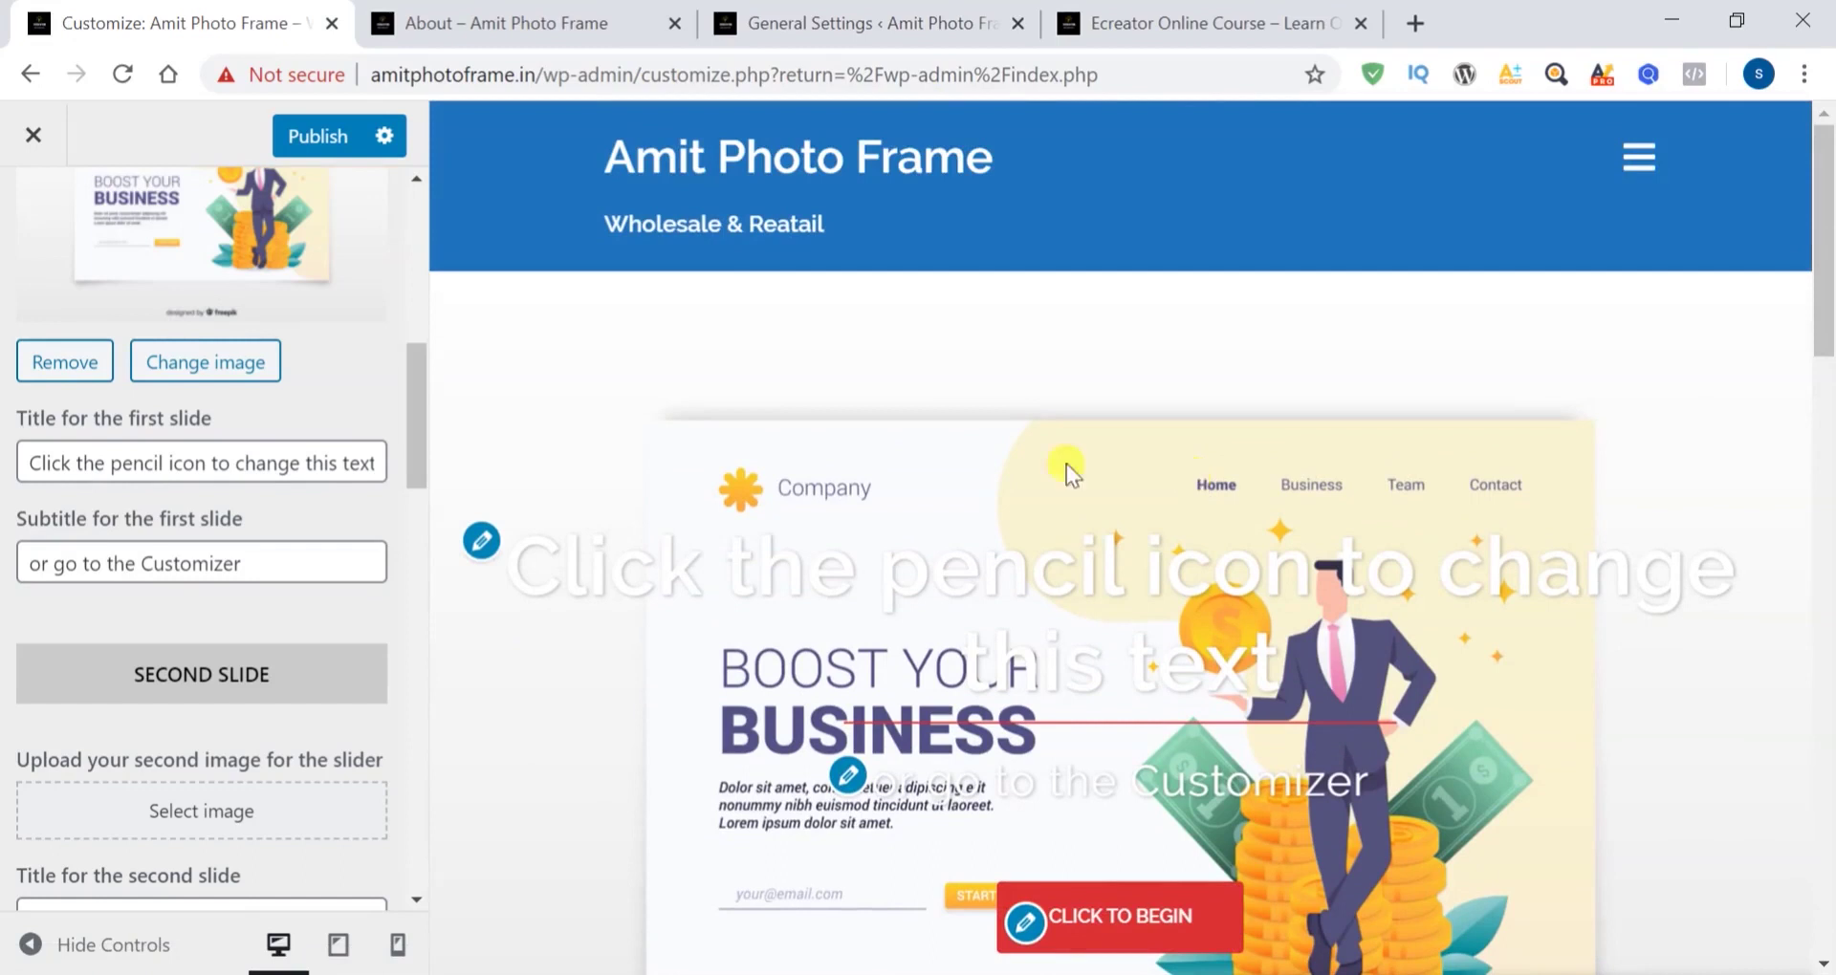
Set the second slide's image to 2325525.jpg from the media library and check the slider in the preview
scroll(328, 598, "down", 1)
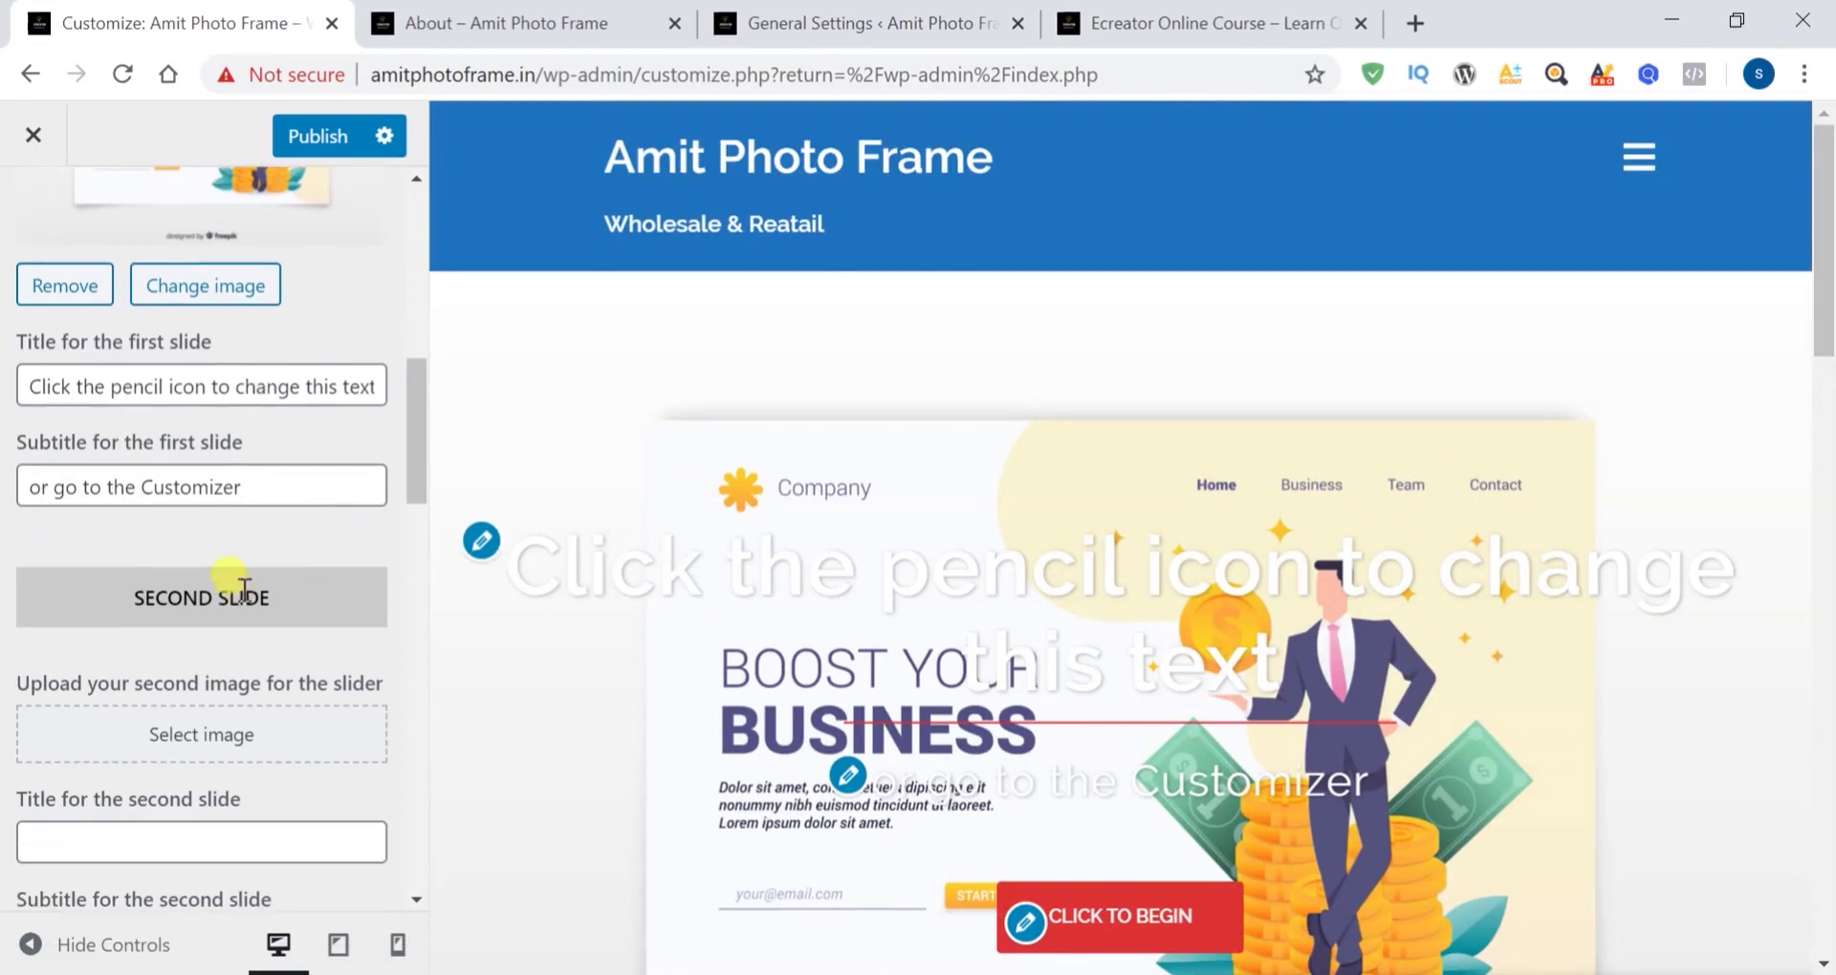
left_click(195, 748)
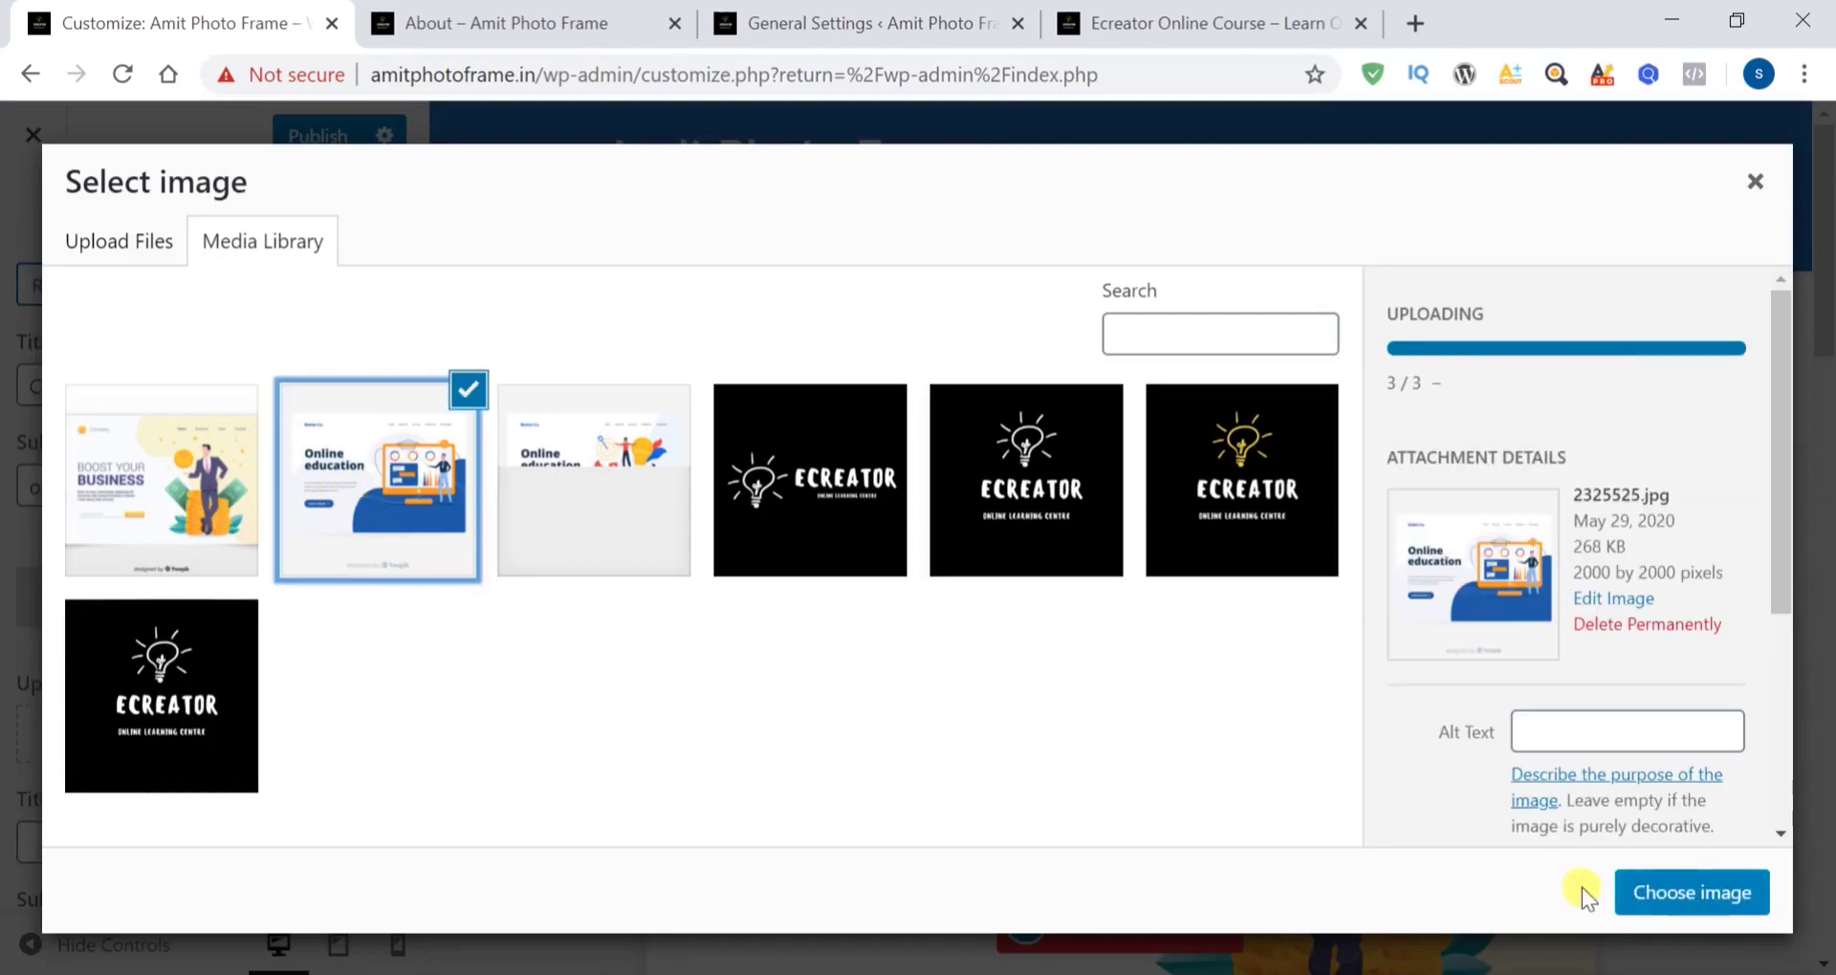
left_click(1654, 892)
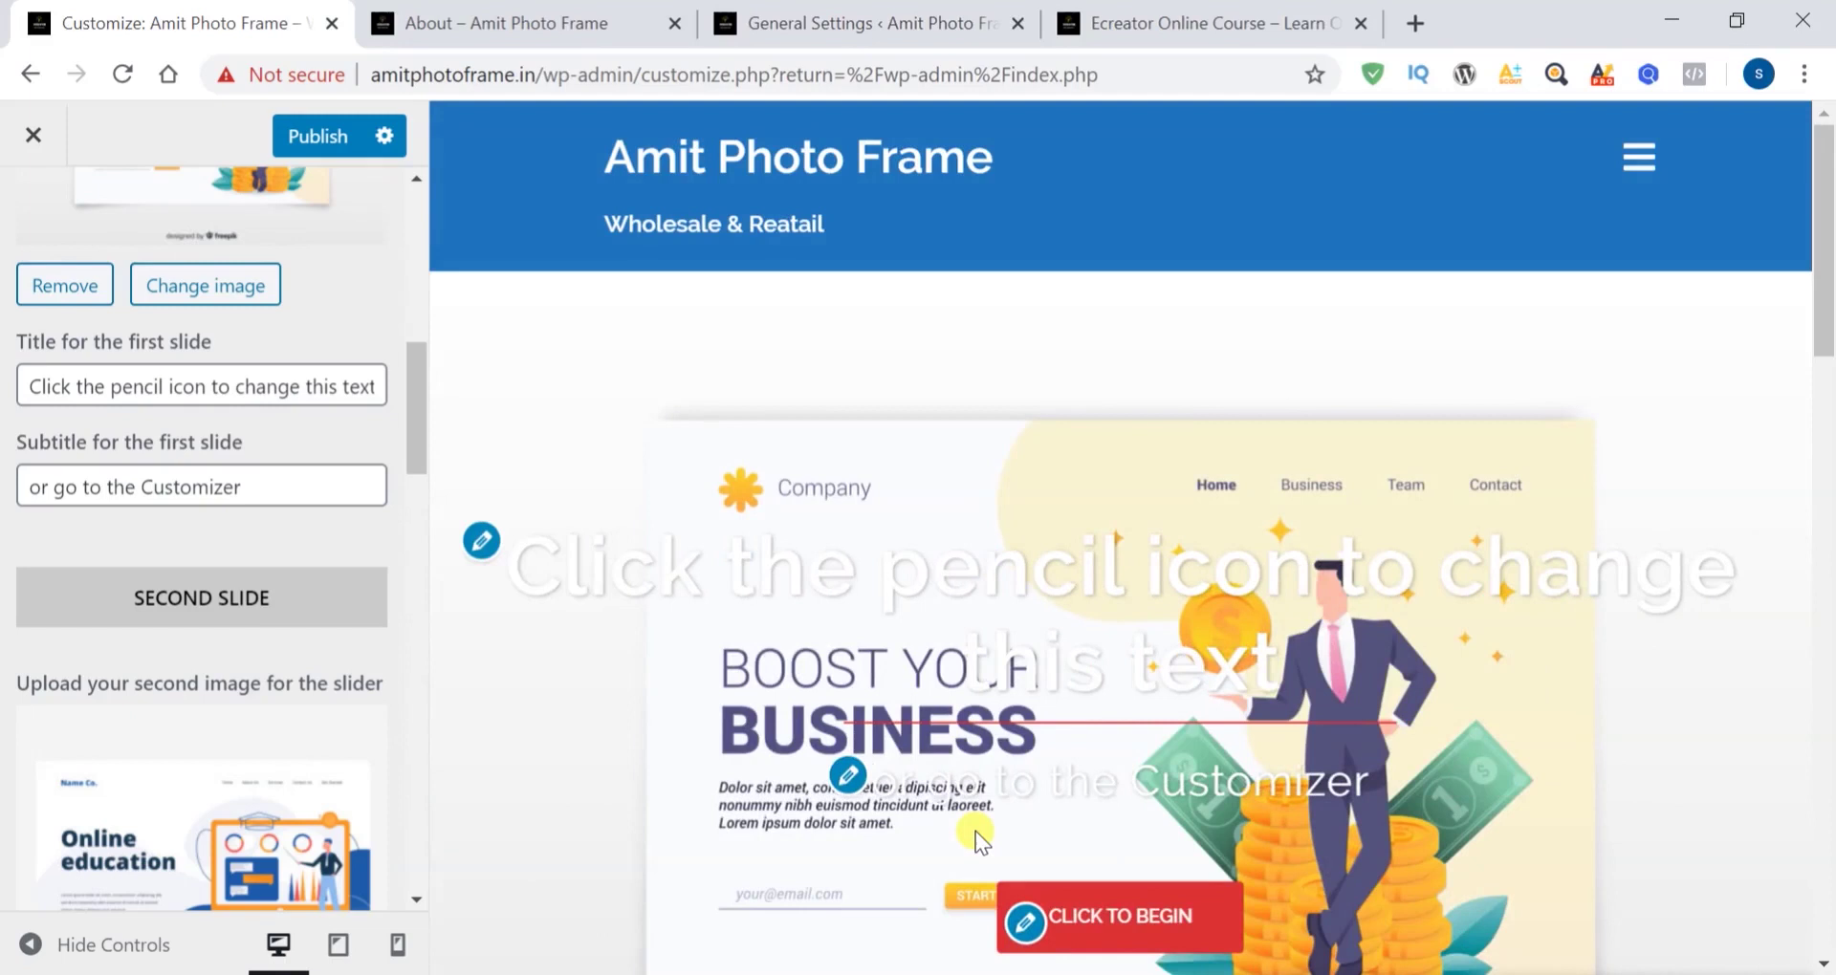
scroll(976, 830, "down", 7)
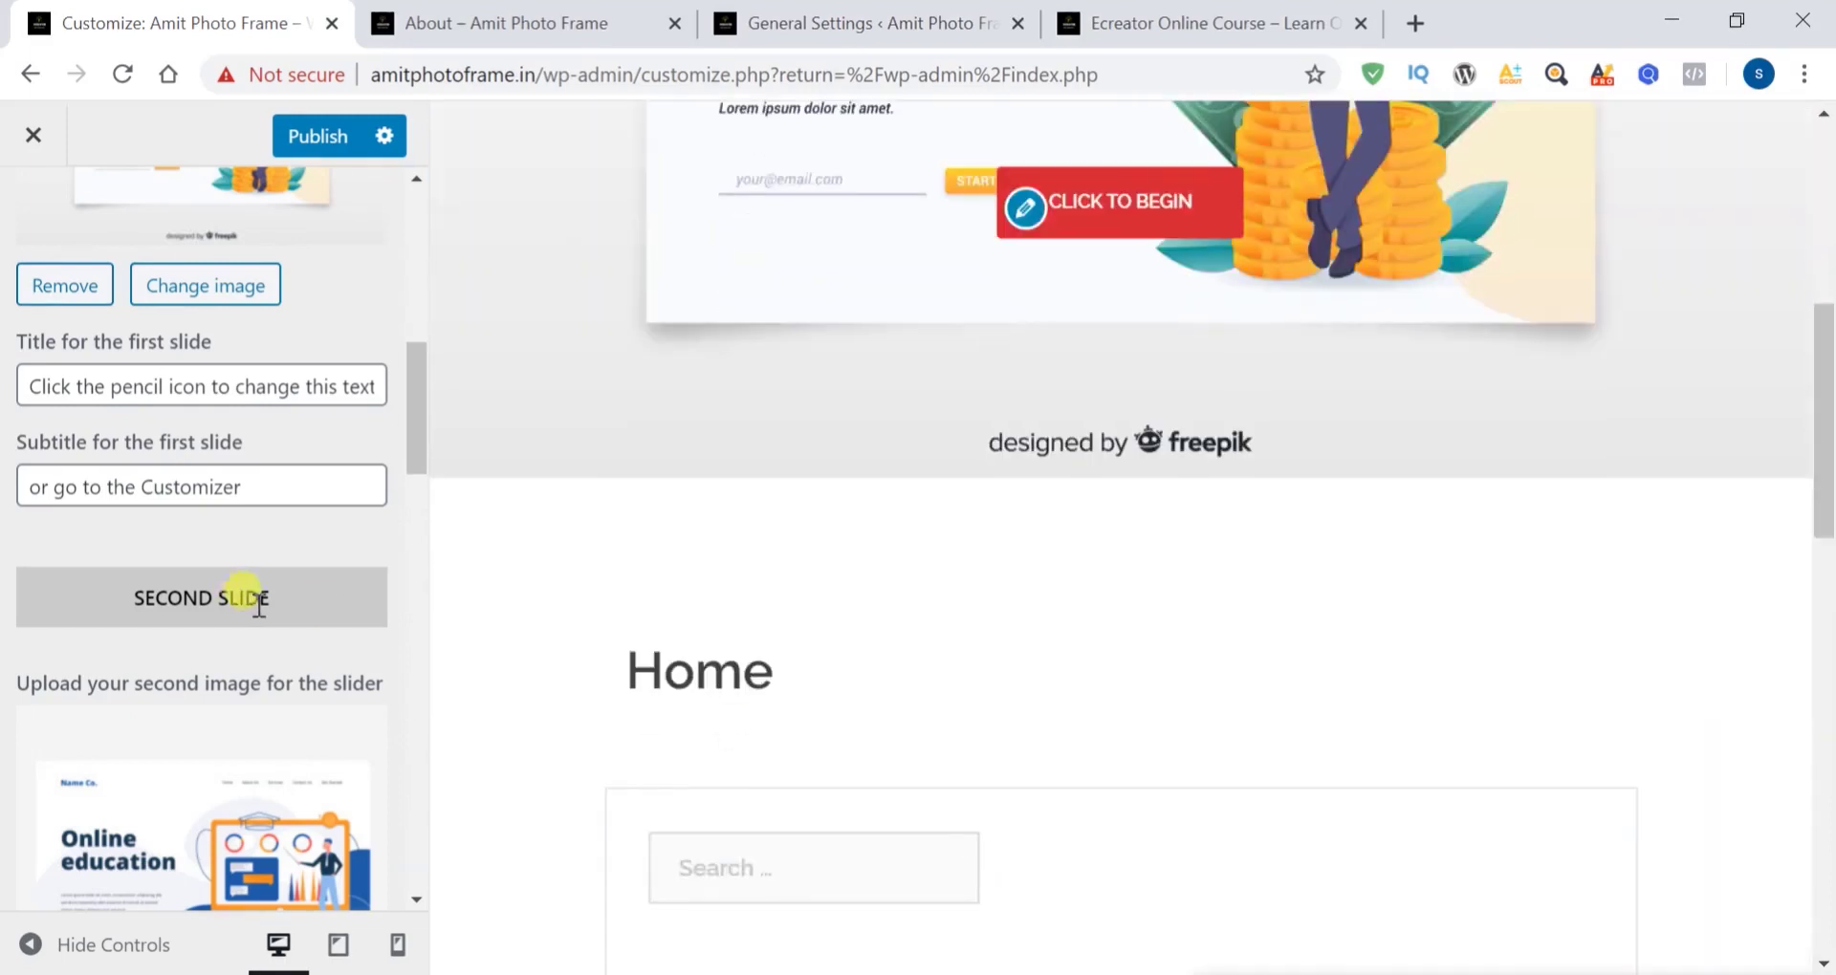
scroll(888, 559, "up", 6)
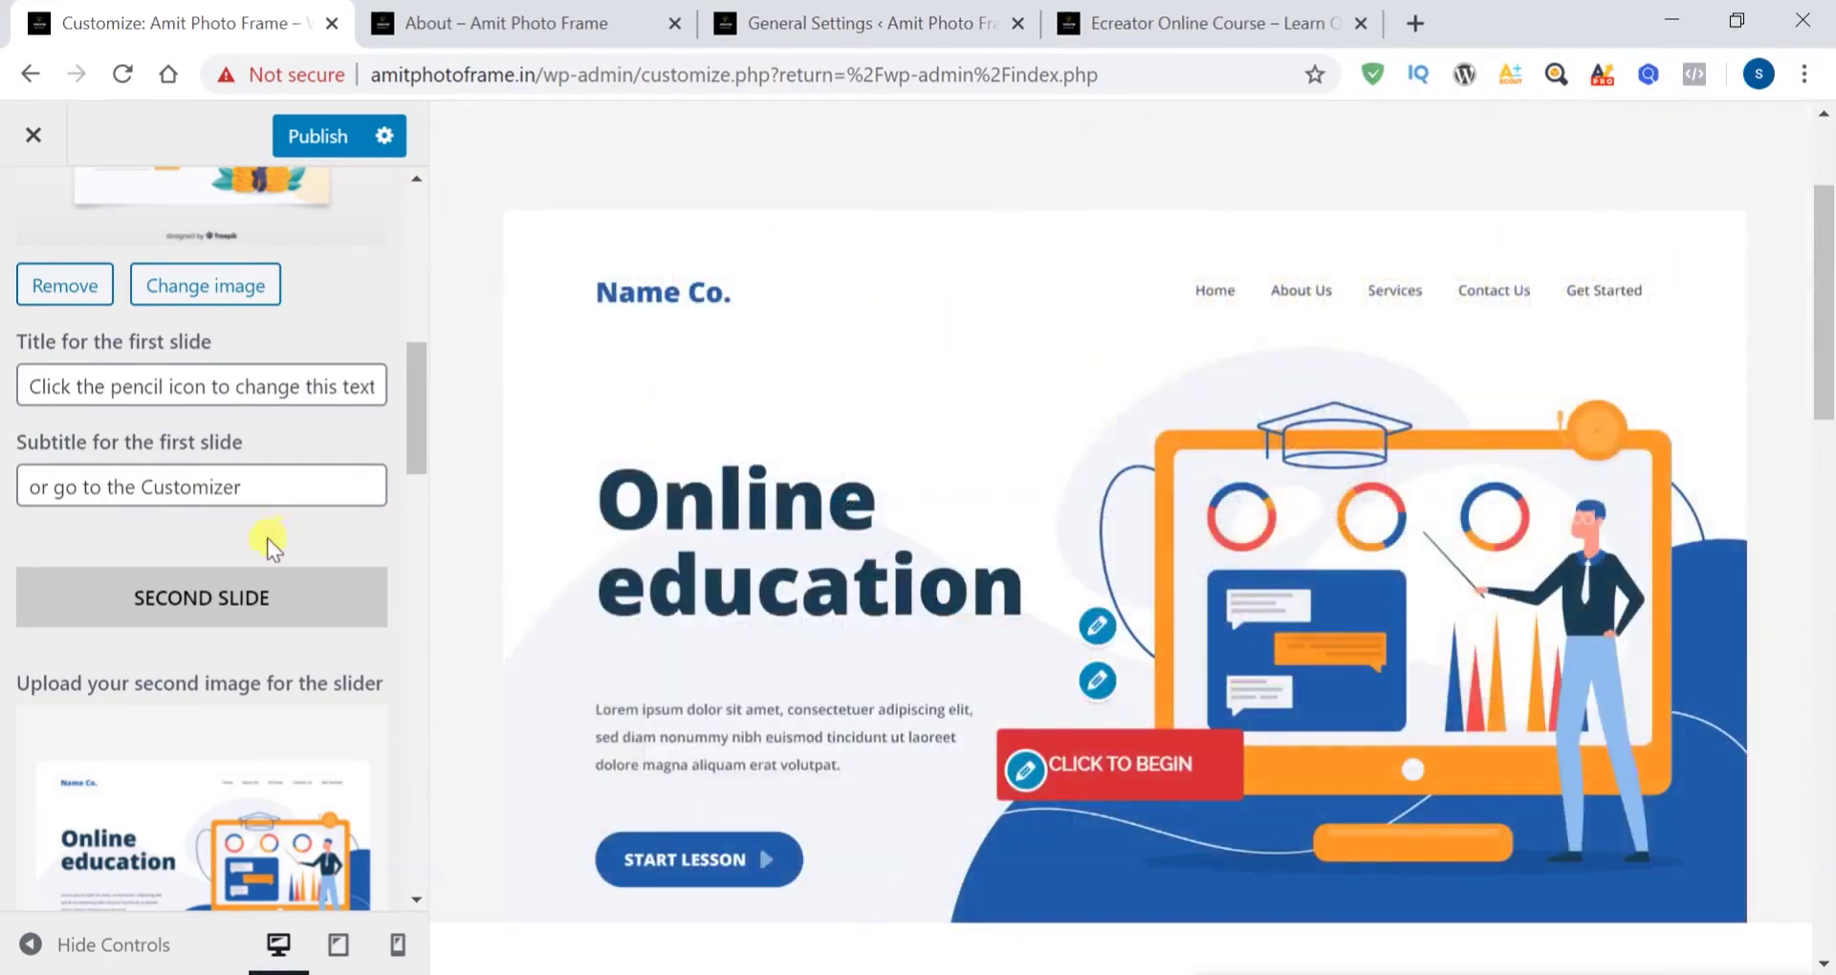
Set the third slide's image to the Online education picture with the light bulb and check the slider in the preview
scroll(281, 600, "down", 6)
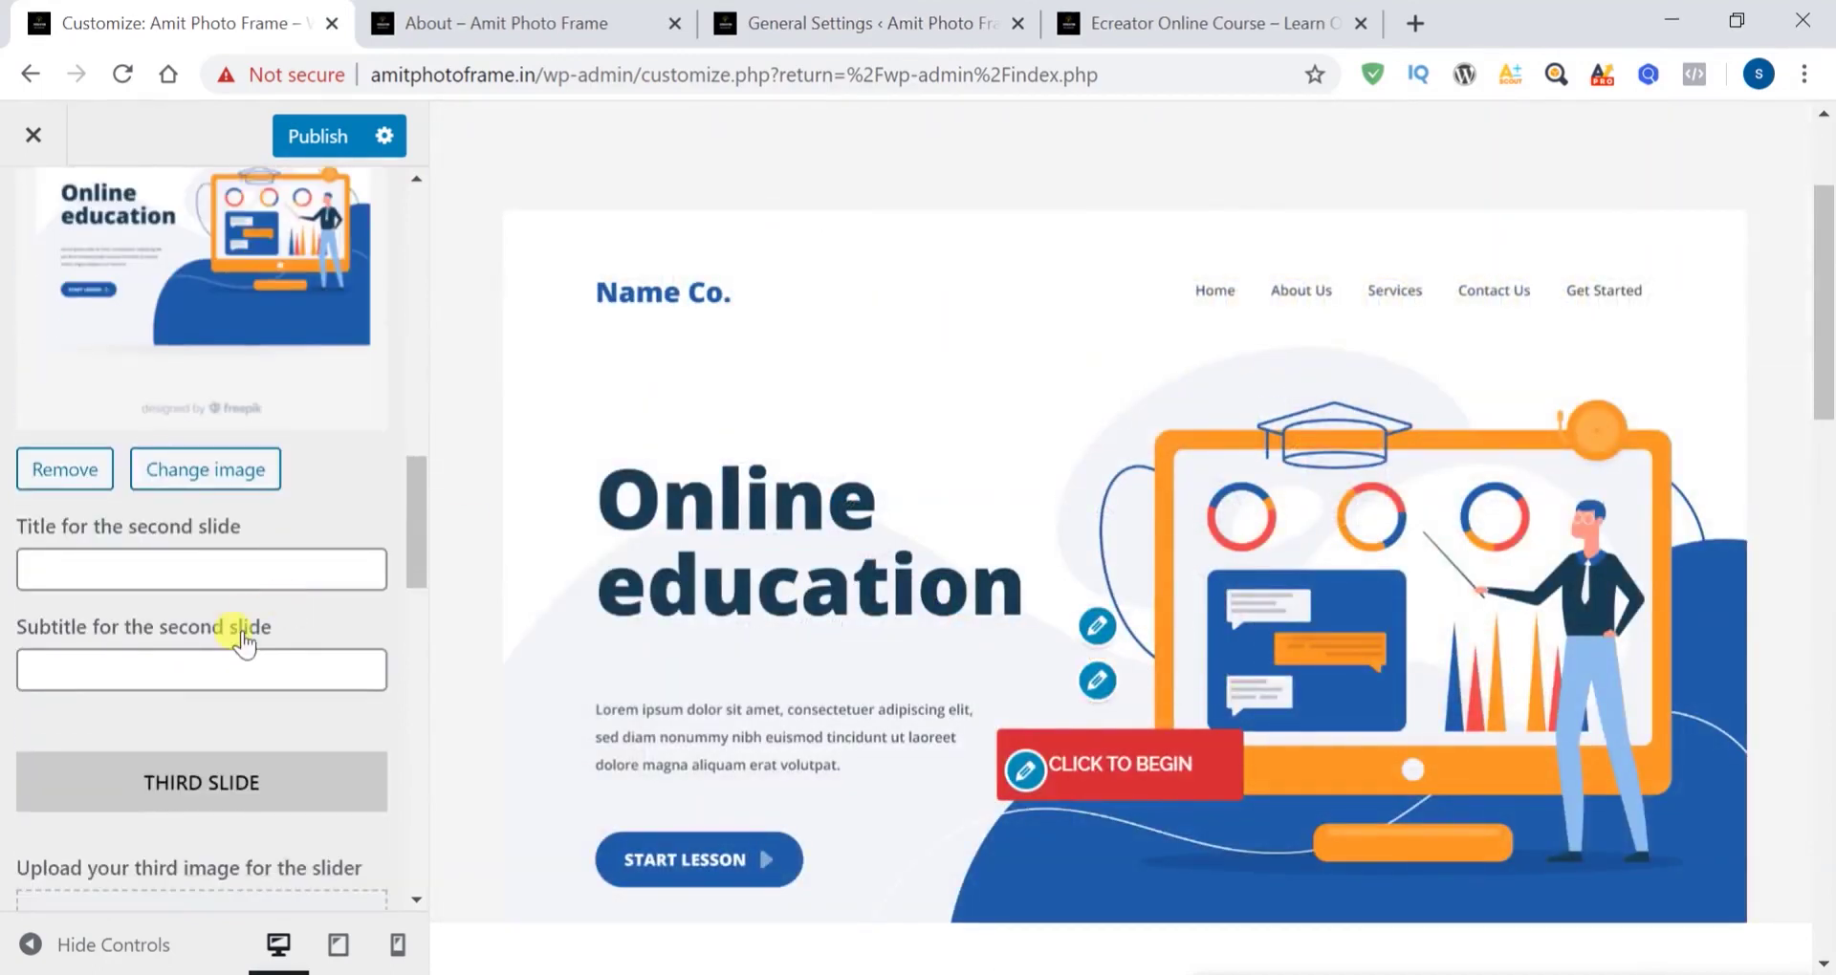
scroll(244, 643, "down", 3)
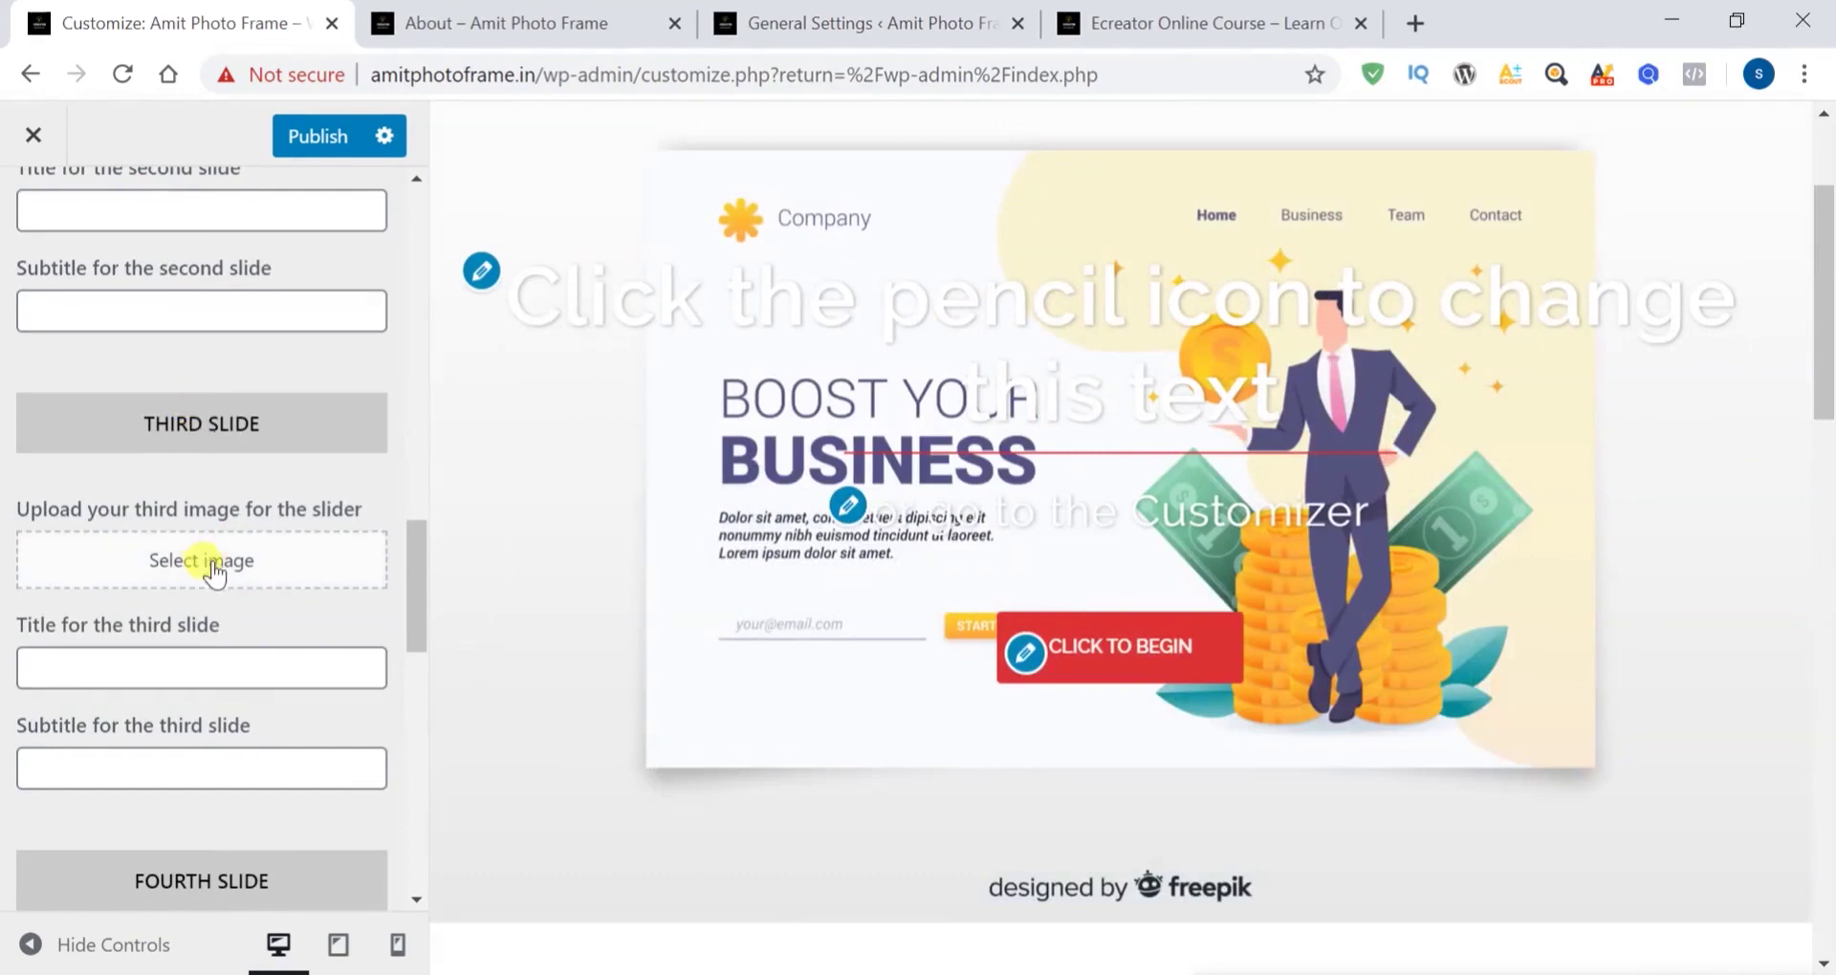
left_click(213, 570)
left_click(596, 478)
left_click(1710, 907)
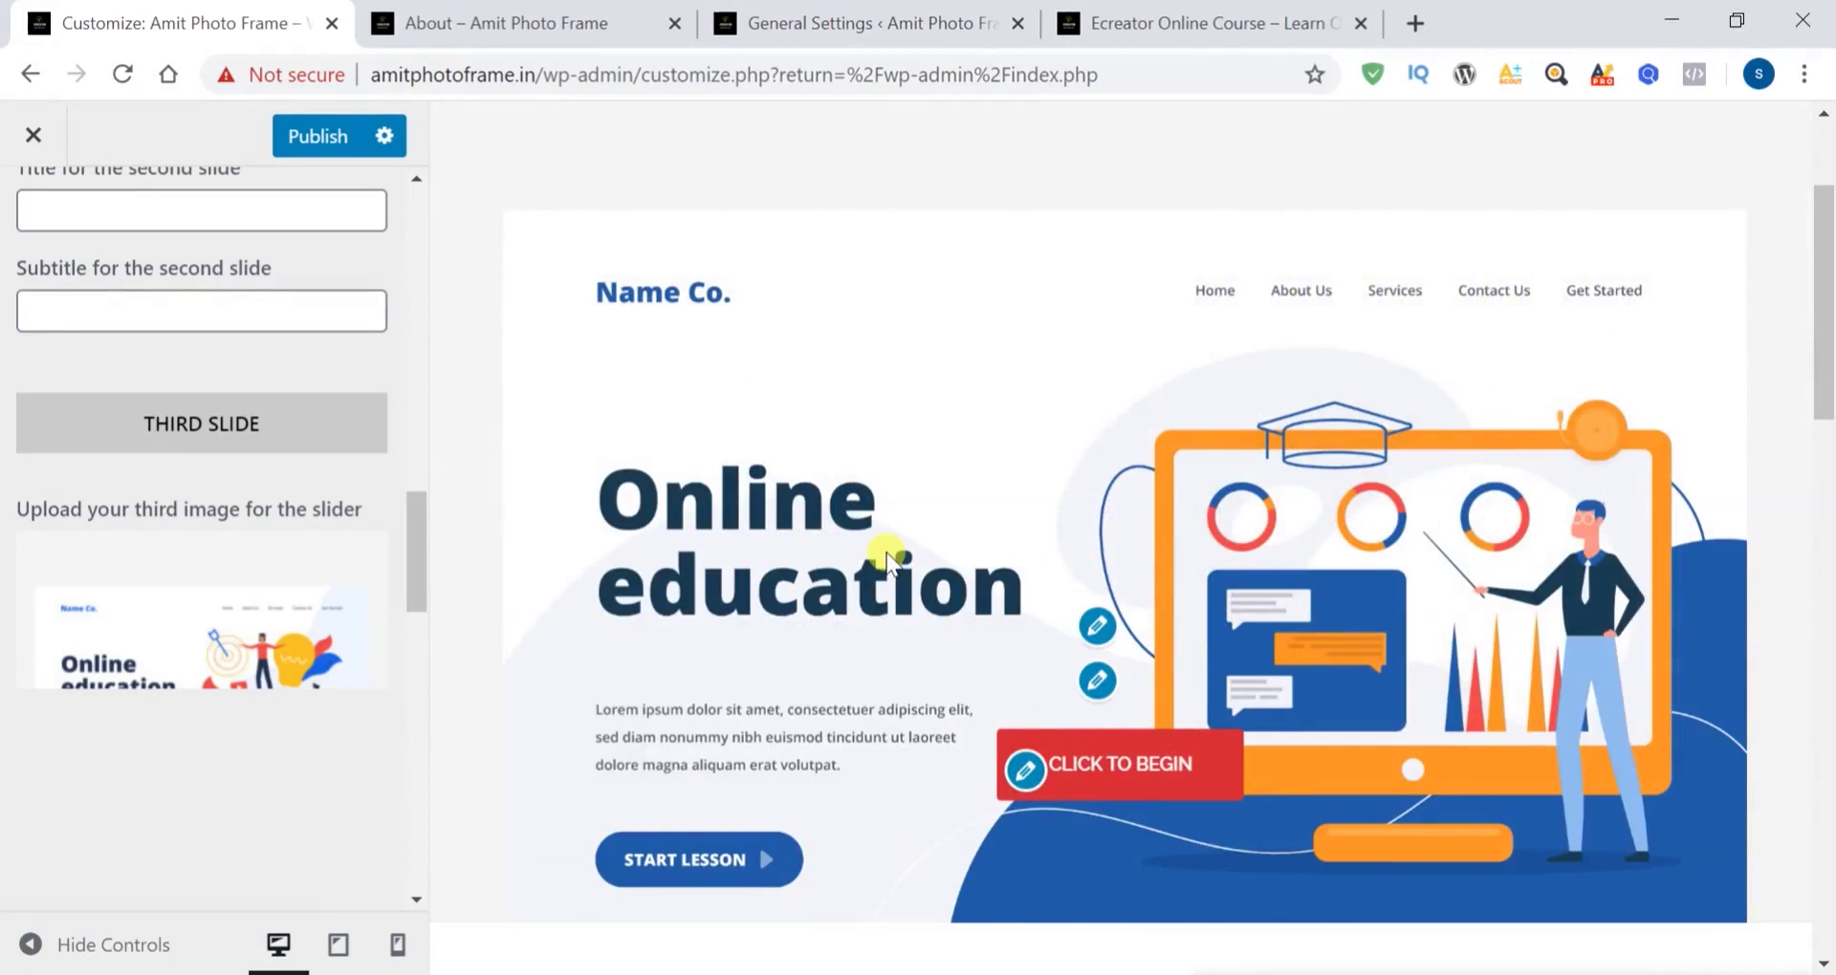
scroll(886, 553, "down", 5)
scroll(887, 553, "up", 4)
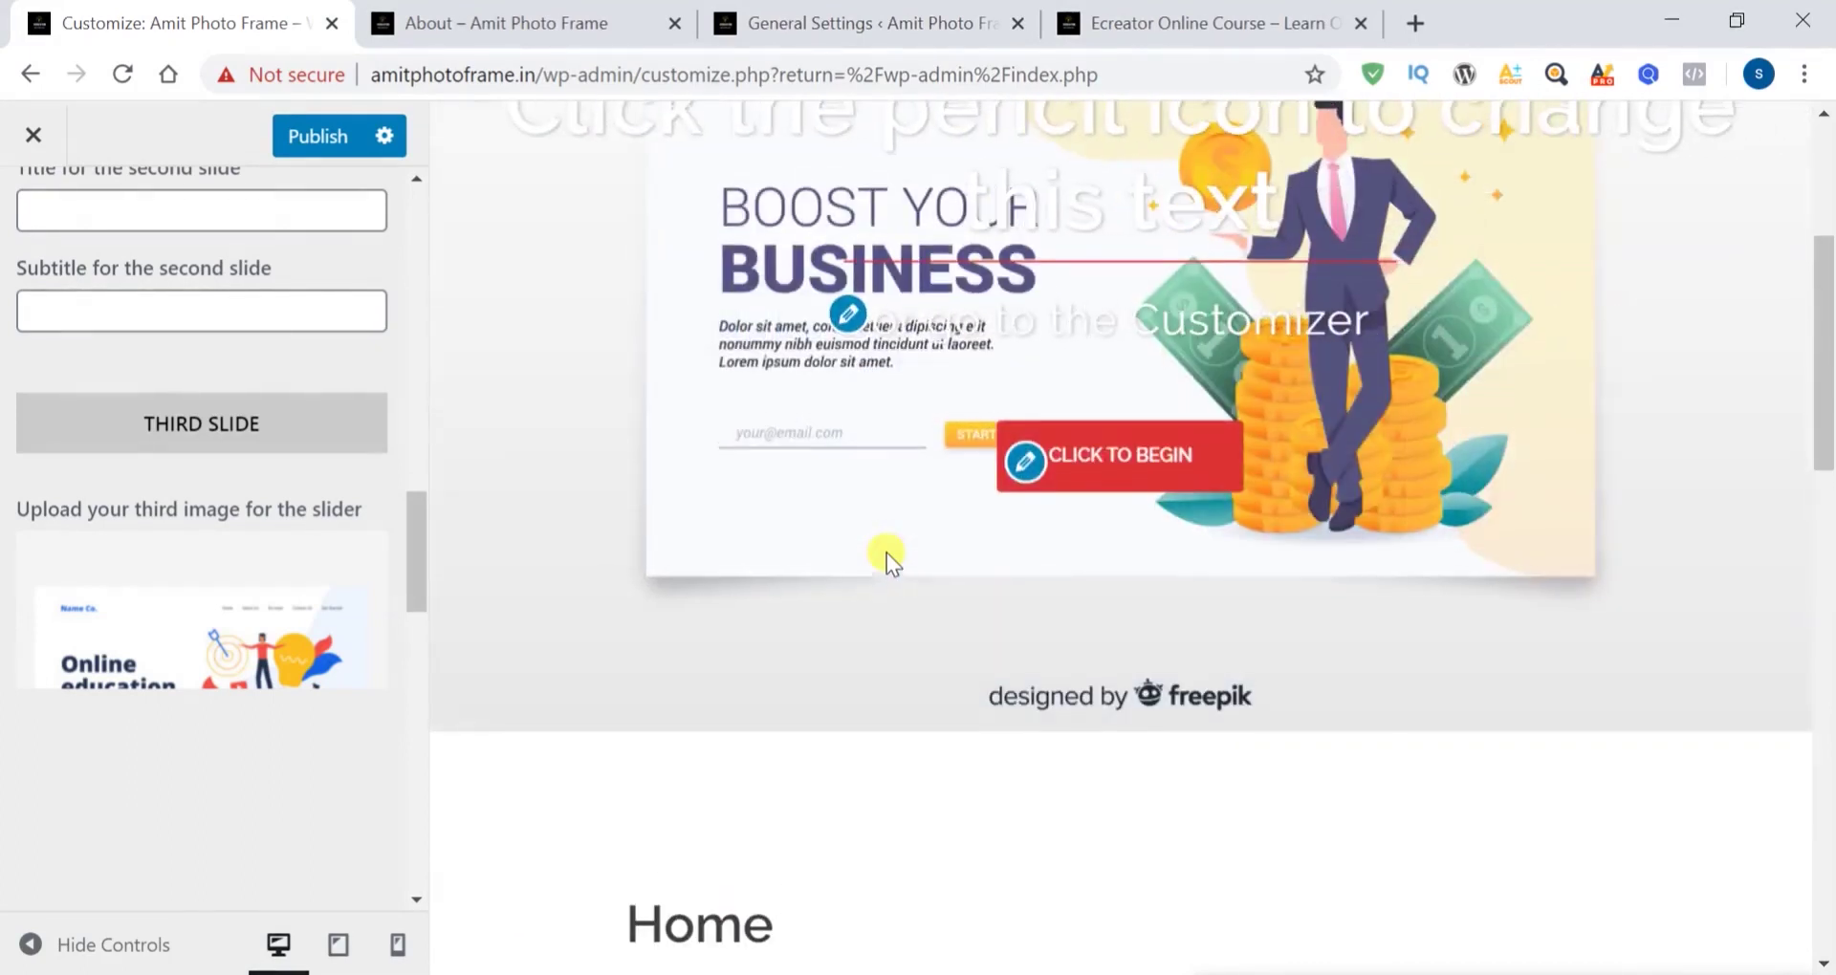
scroll(887, 553, "up", 5)
scroll(255, 526, "up", 5)
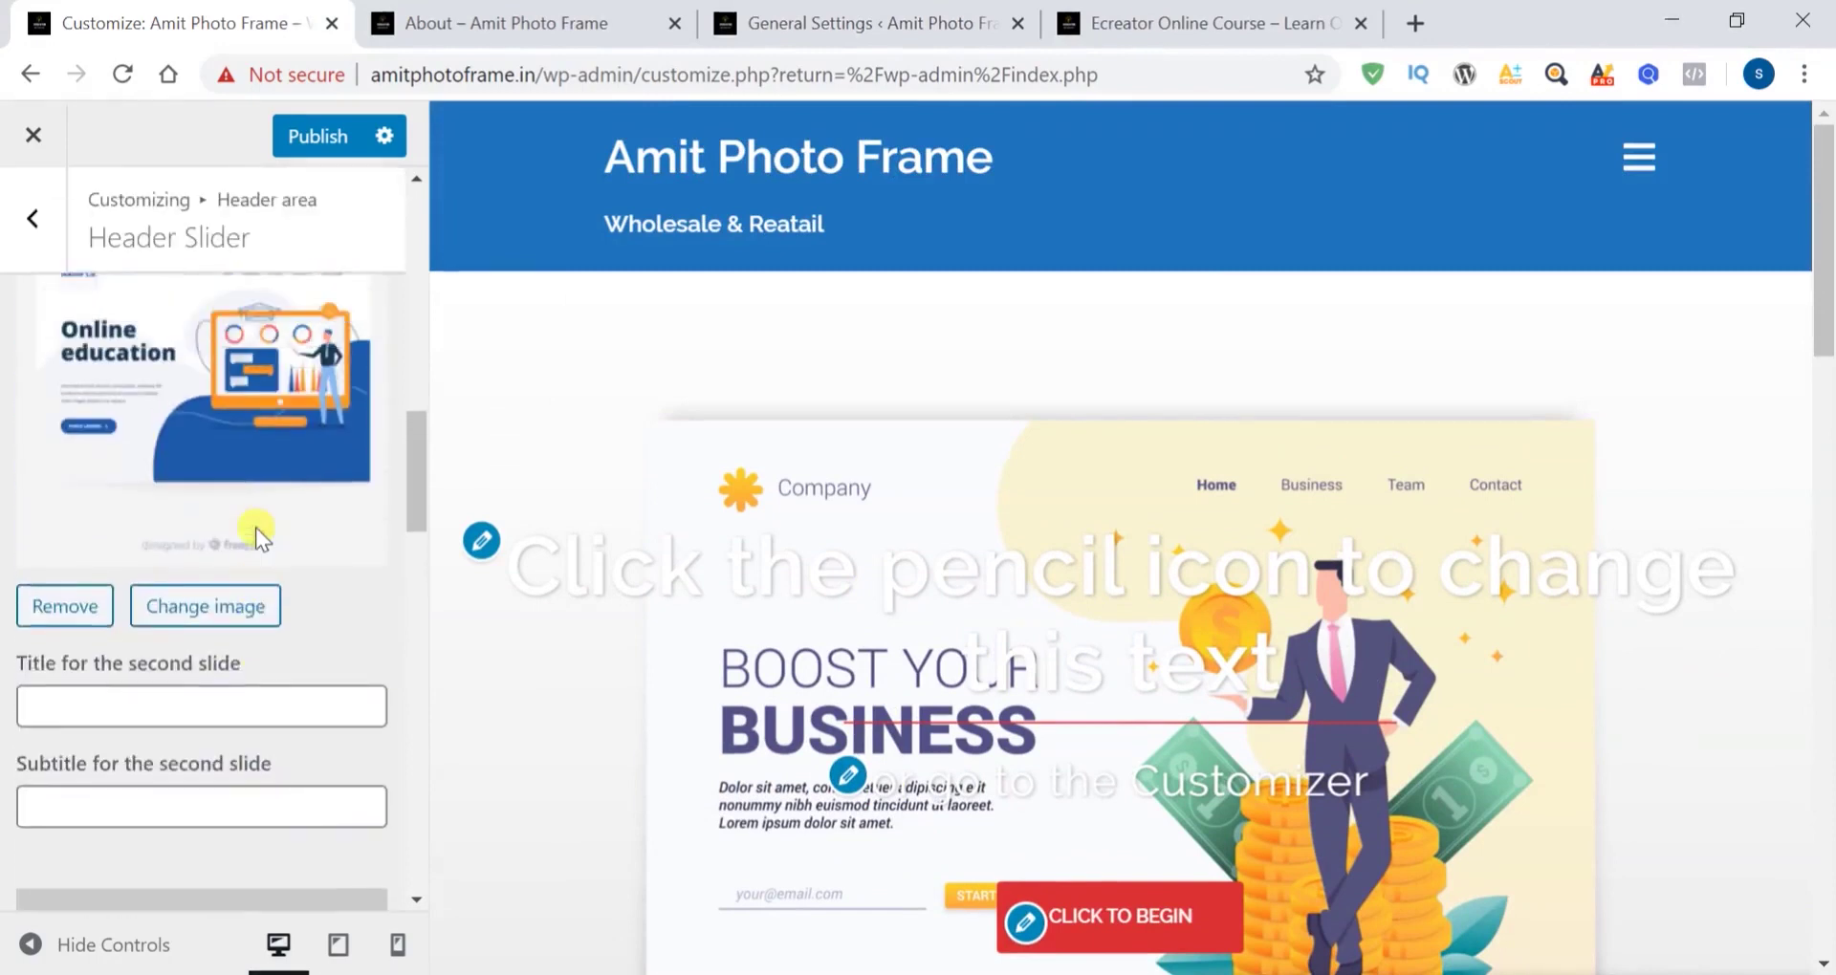
Remove the third slide's image from the header slider
scroll(255, 526, "up", 8)
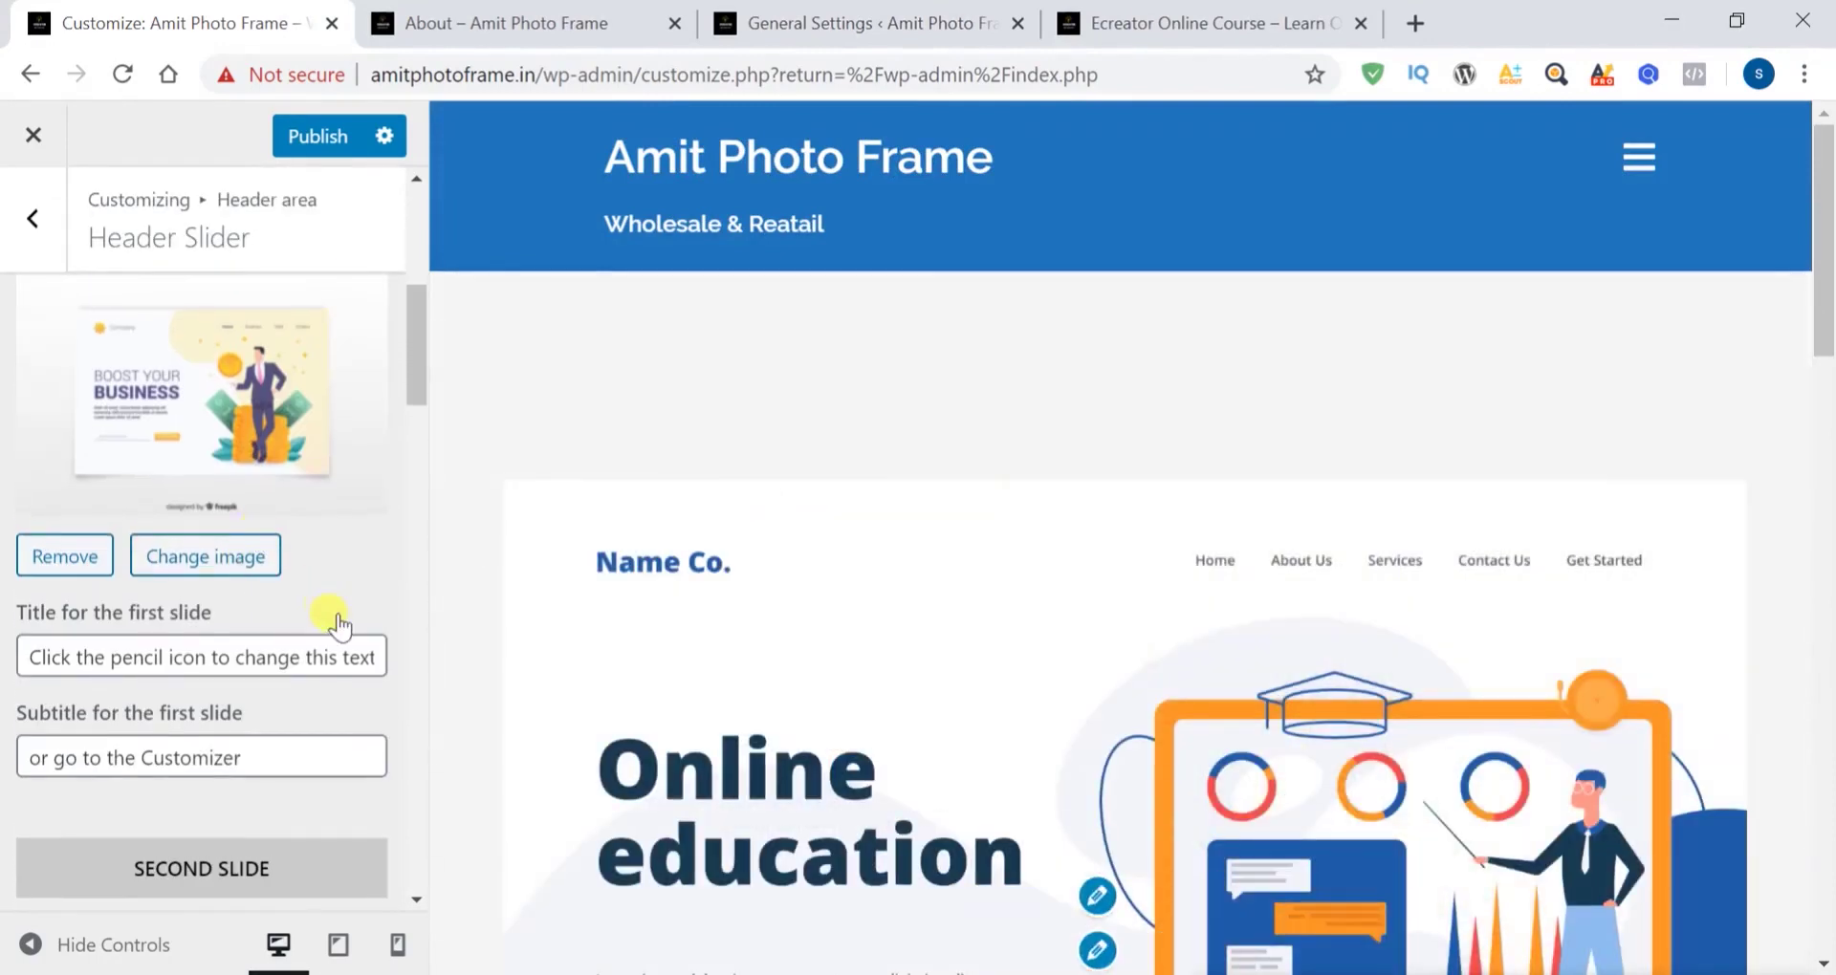
scroll(337, 623, "down", 5)
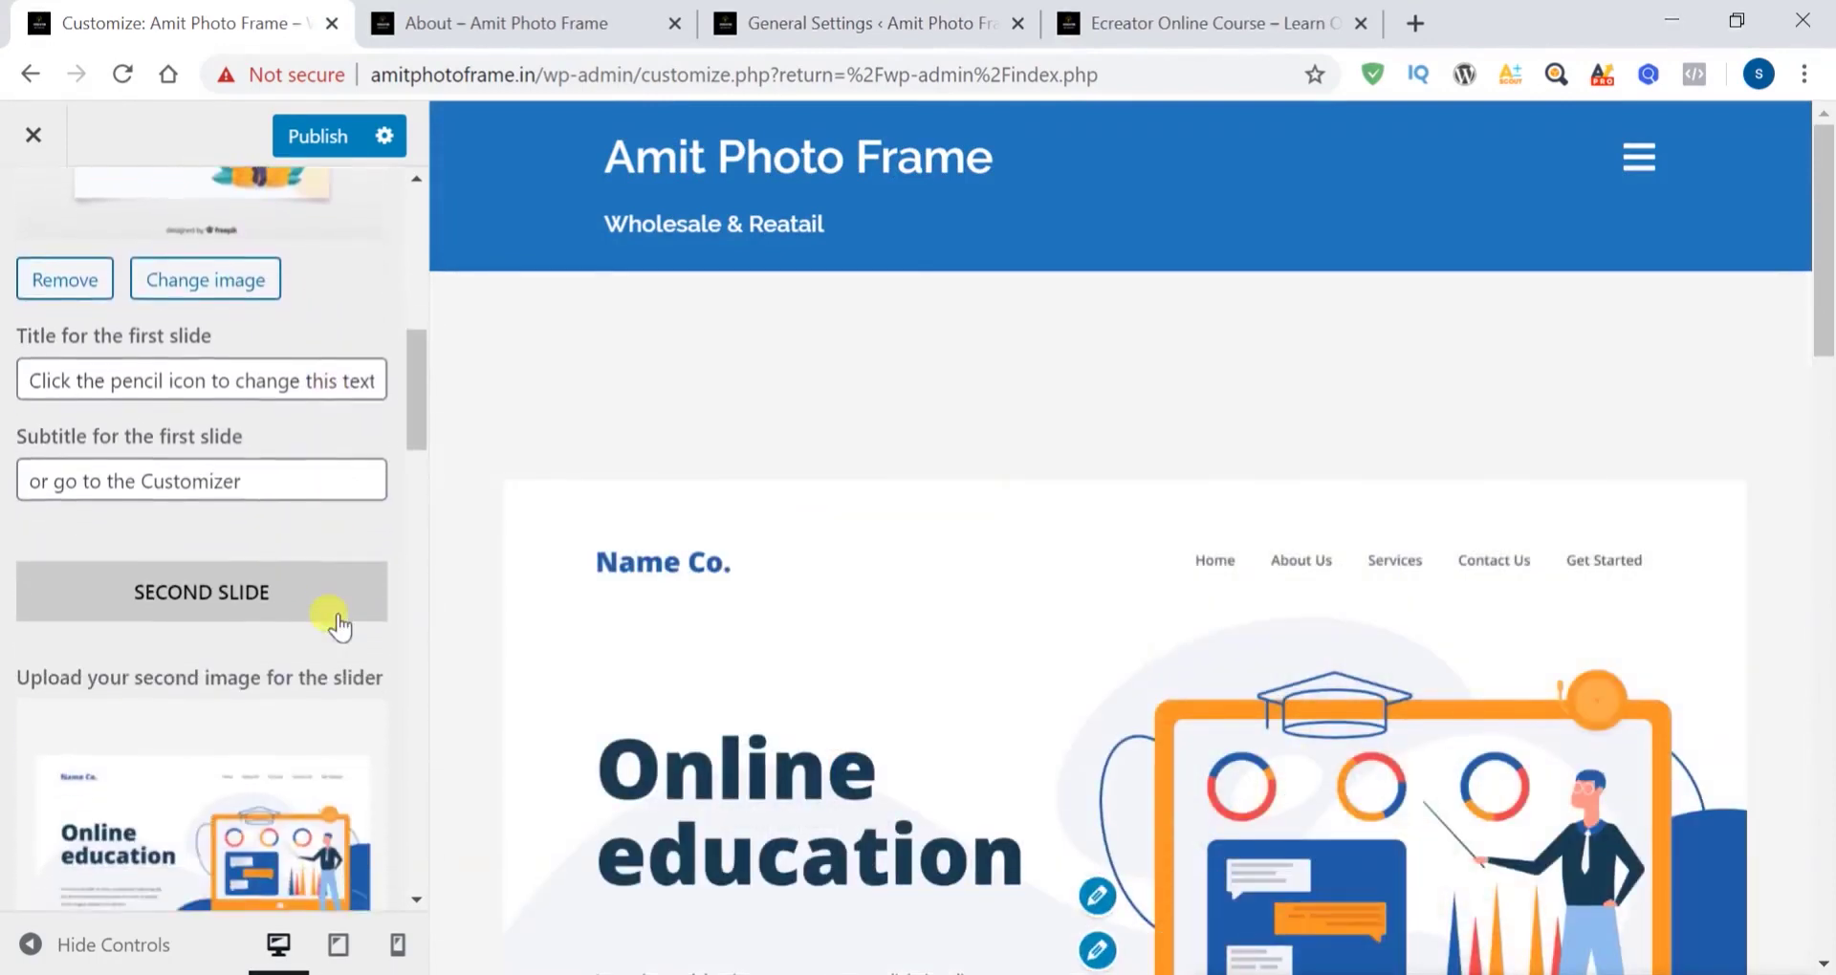
scroll(336, 623, "down", 4)
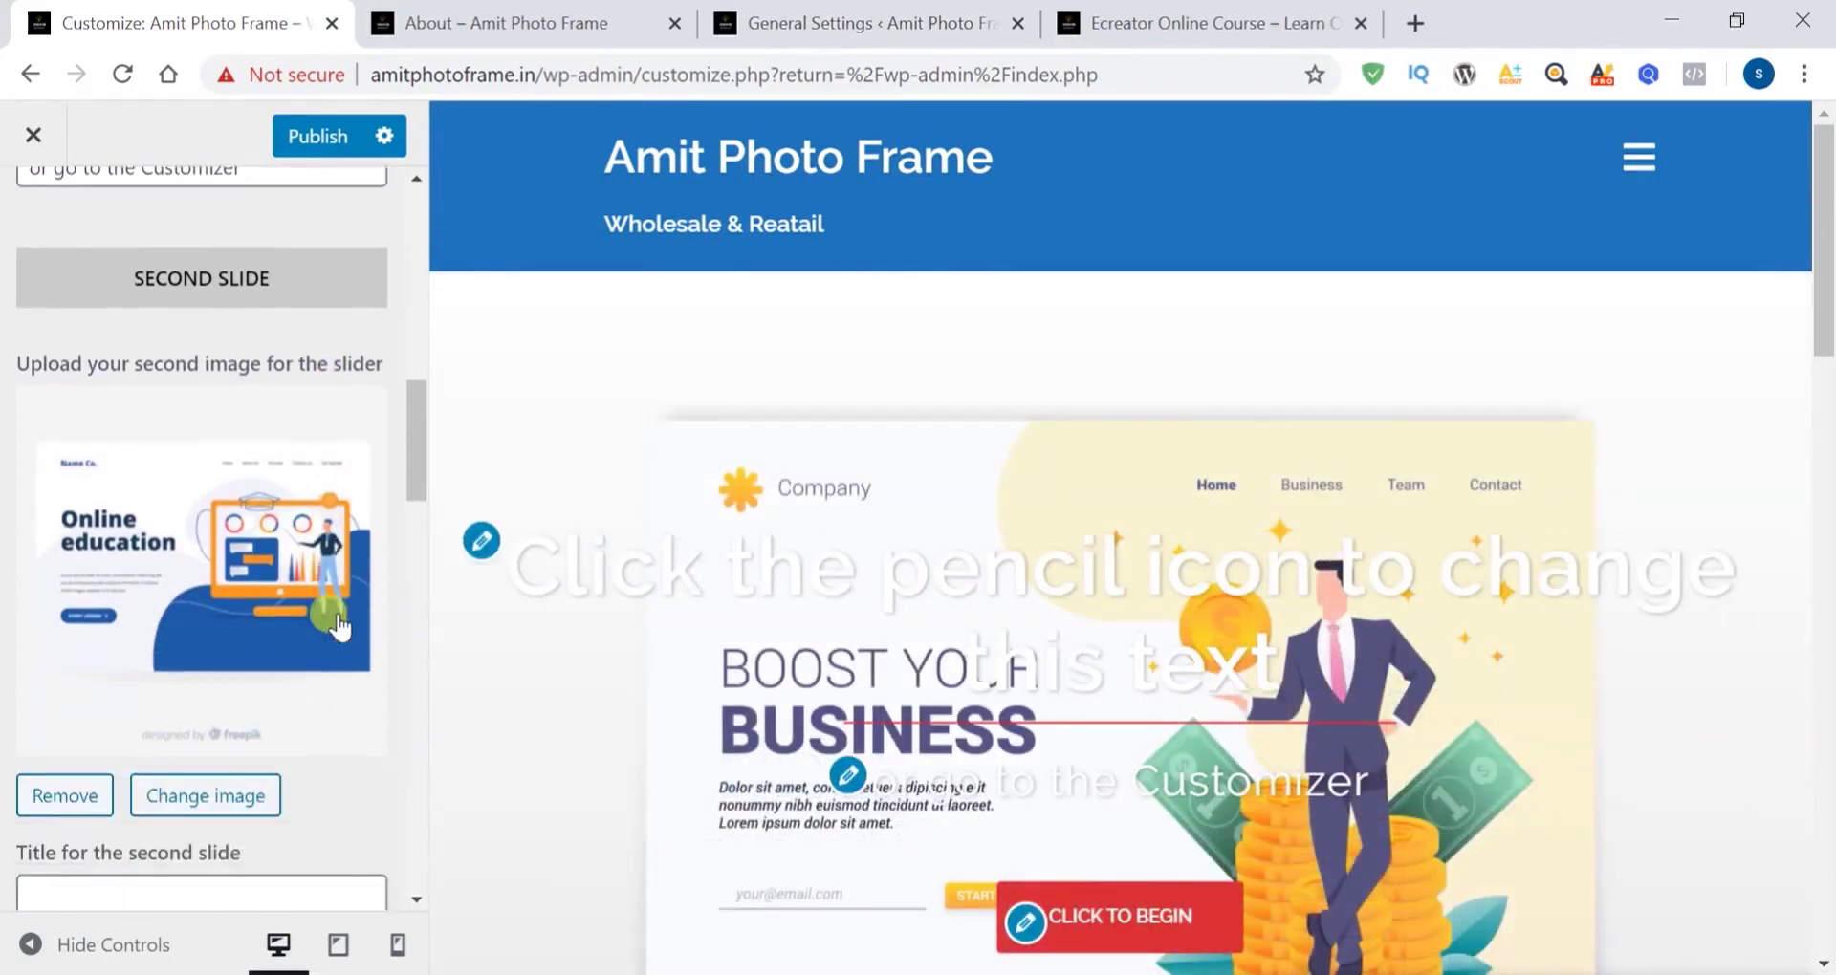
scroll(336, 624, "down", 3)
scroll(328, 615, "down", 5)
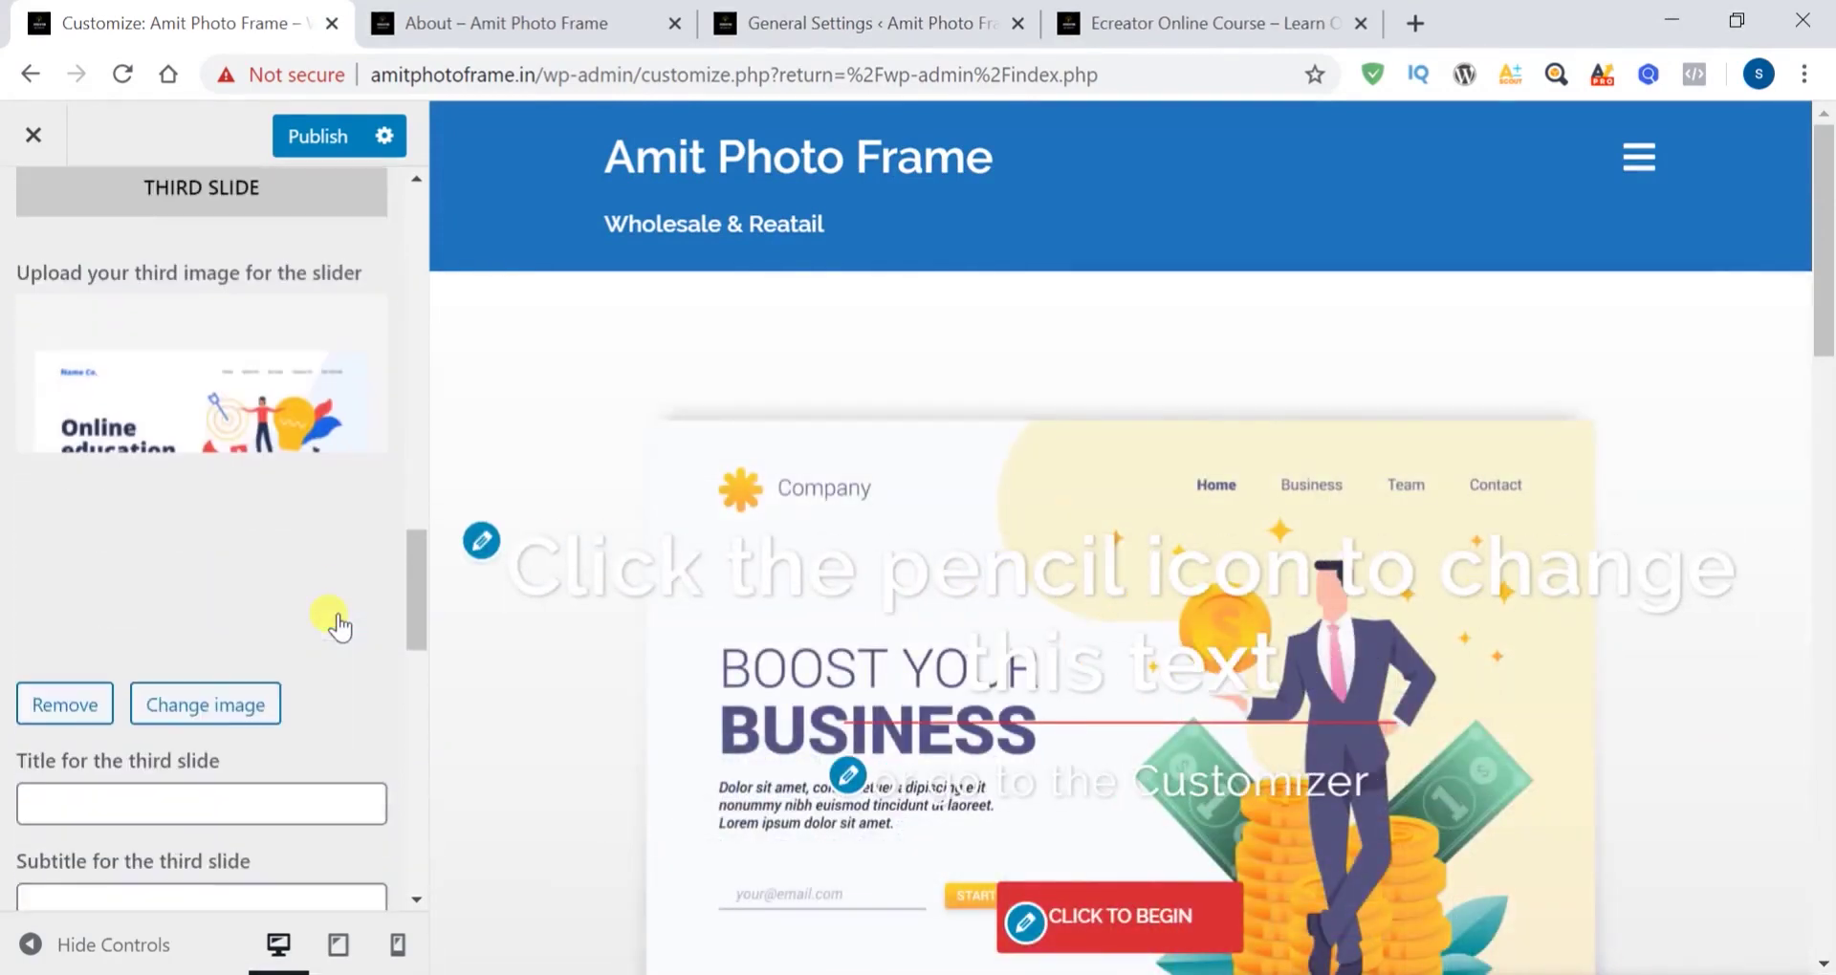
left_click(71, 708)
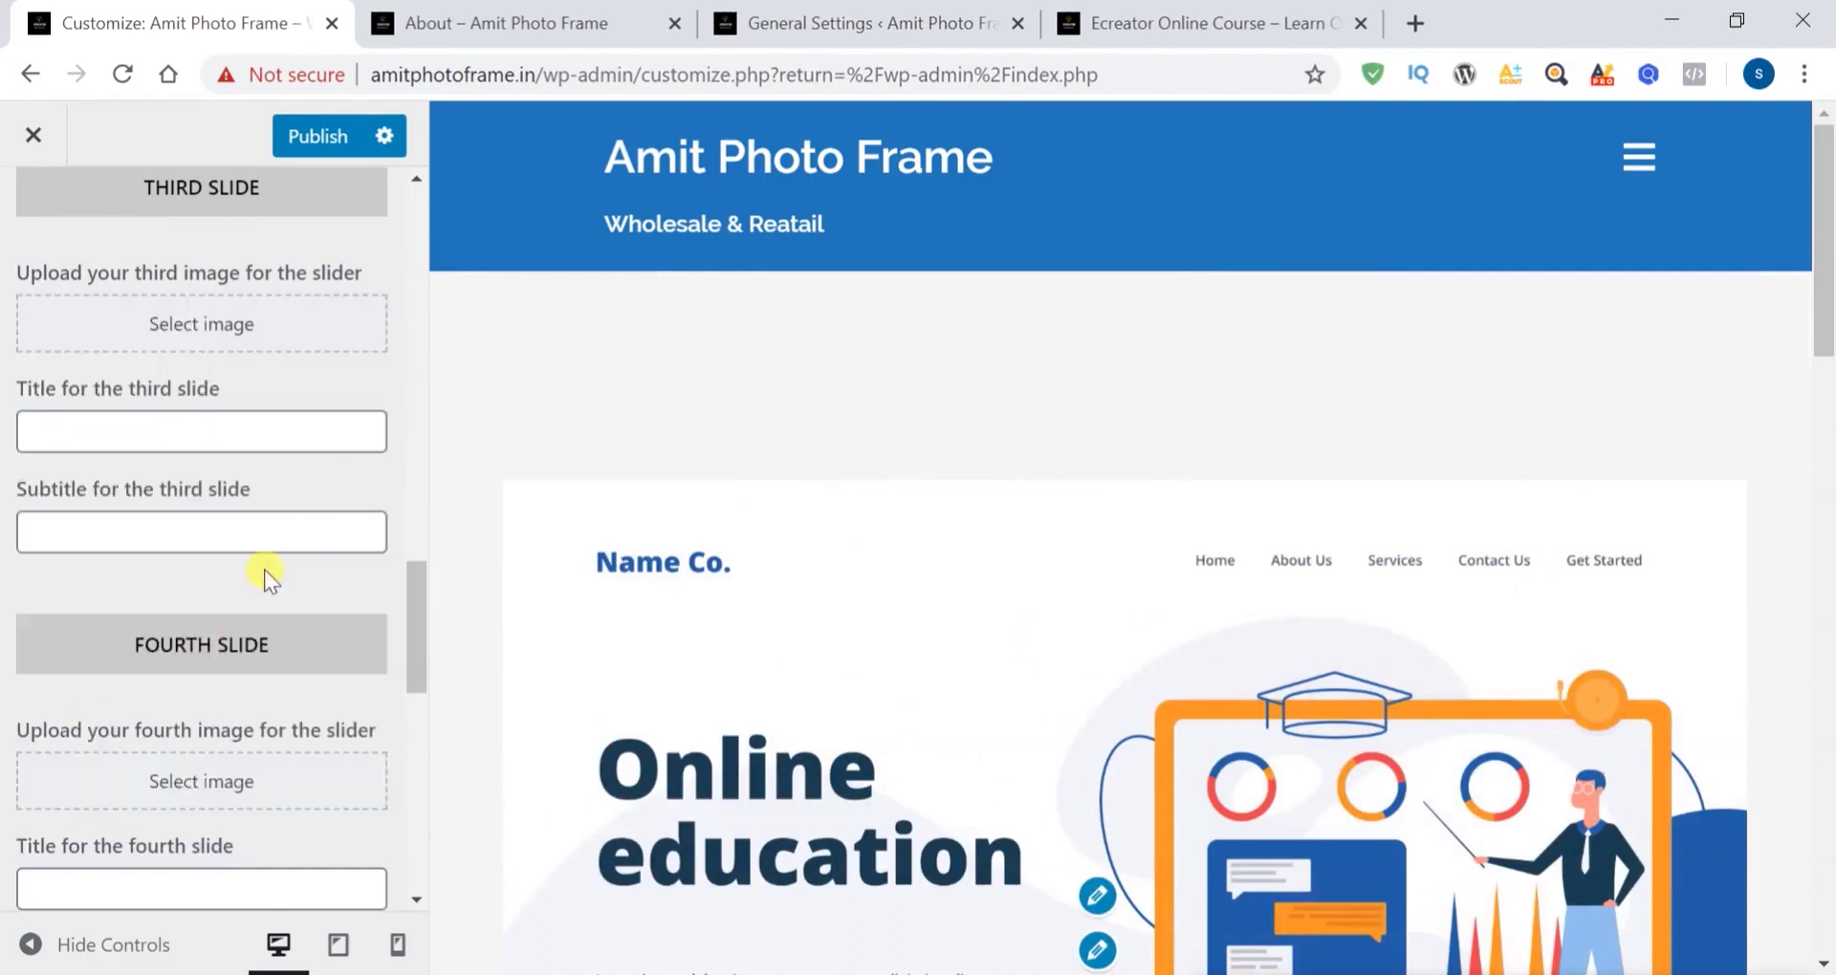
Clear the title and subtitle of the first slide in the header slider
scroll(325, 523, "up", 5)
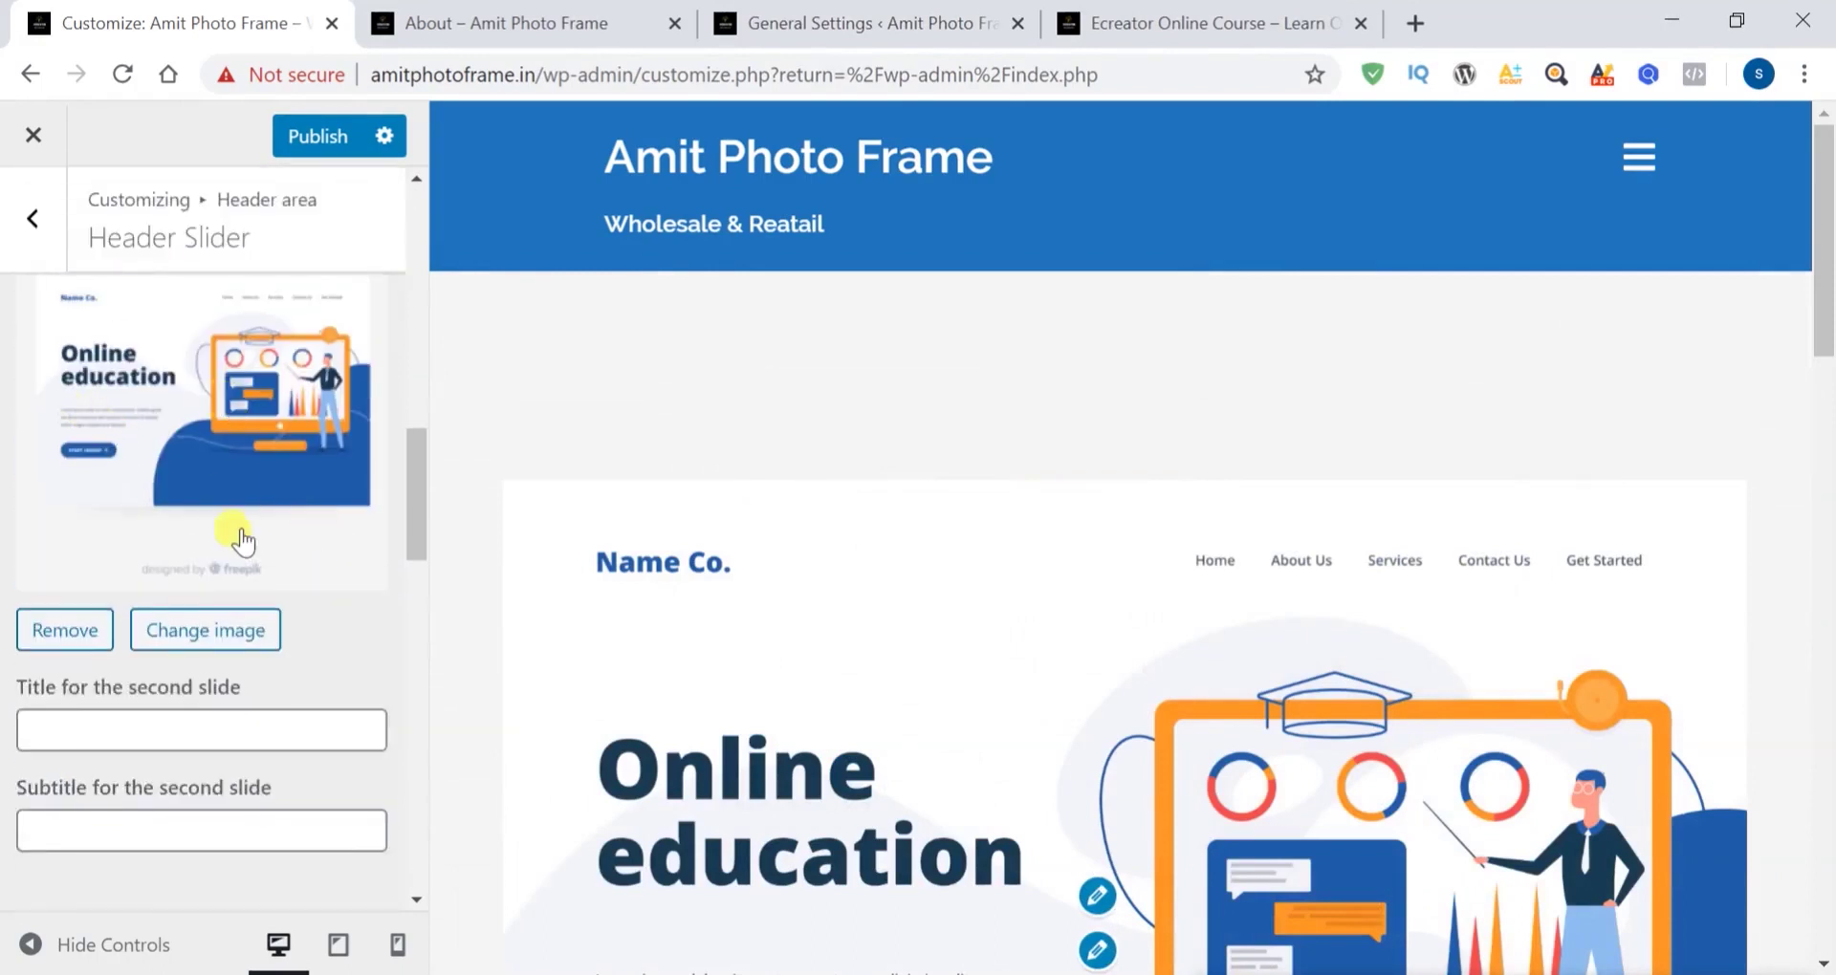
scroll(244, 547, "up", 1)
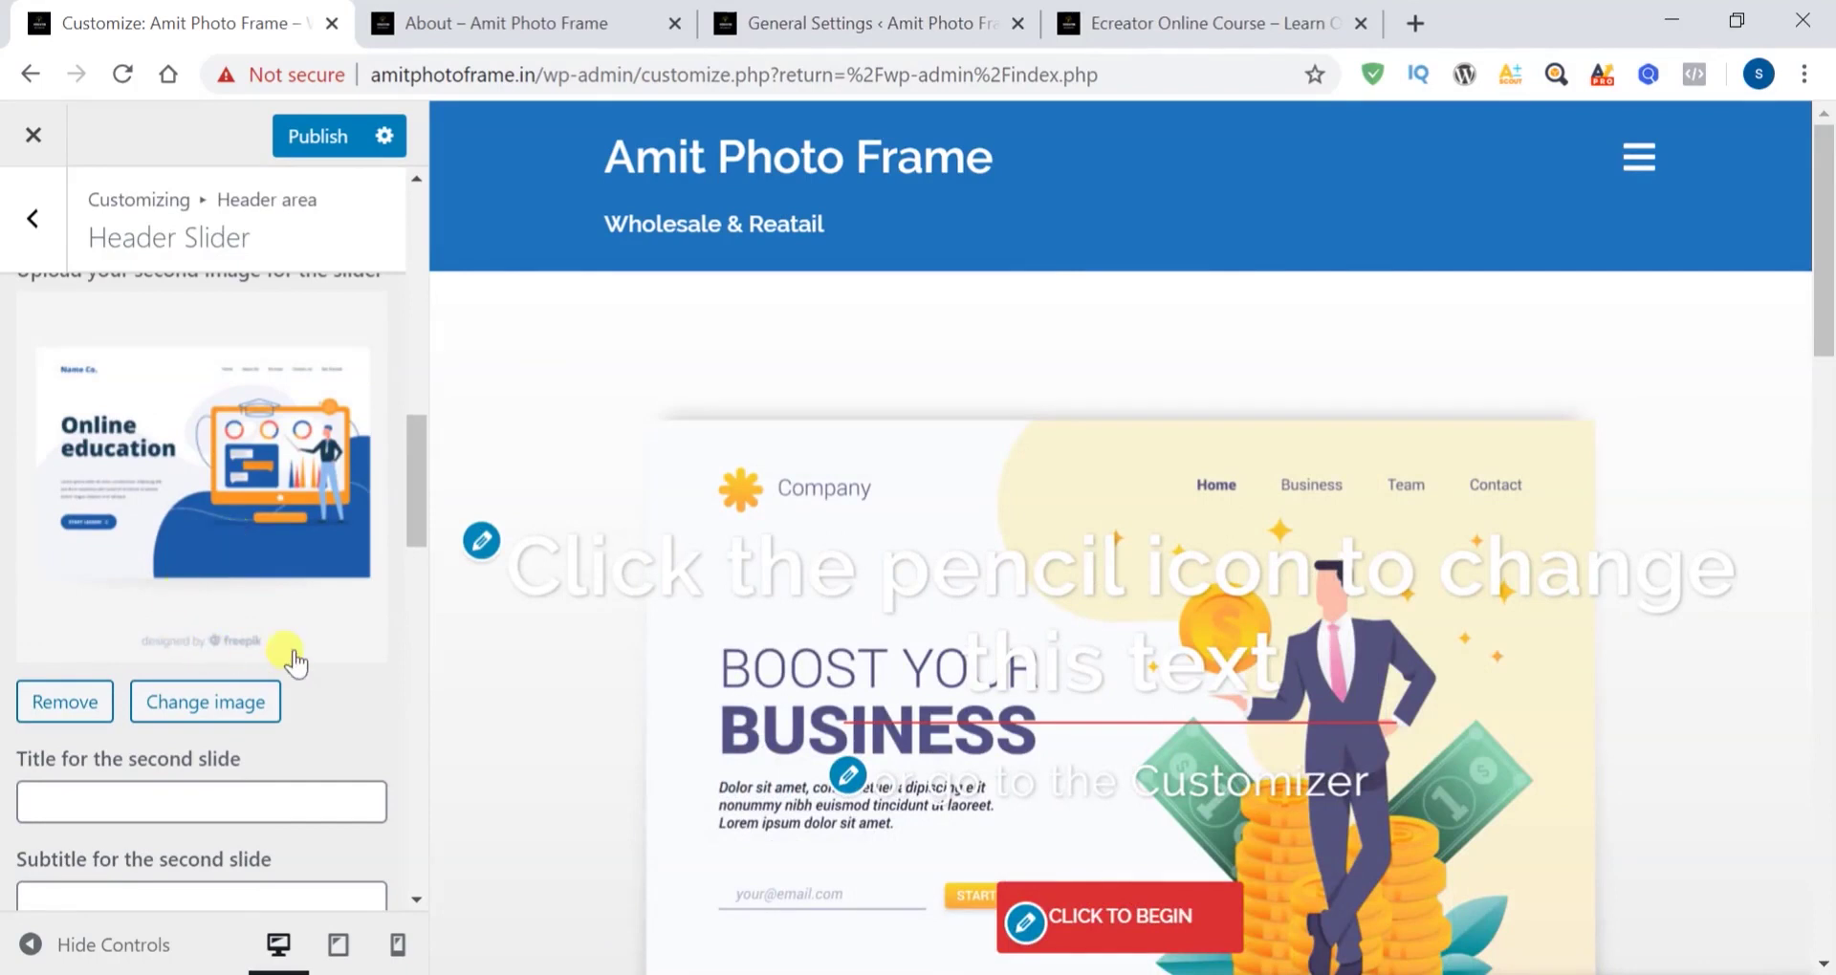
scroll(287, 646, "up", 6)
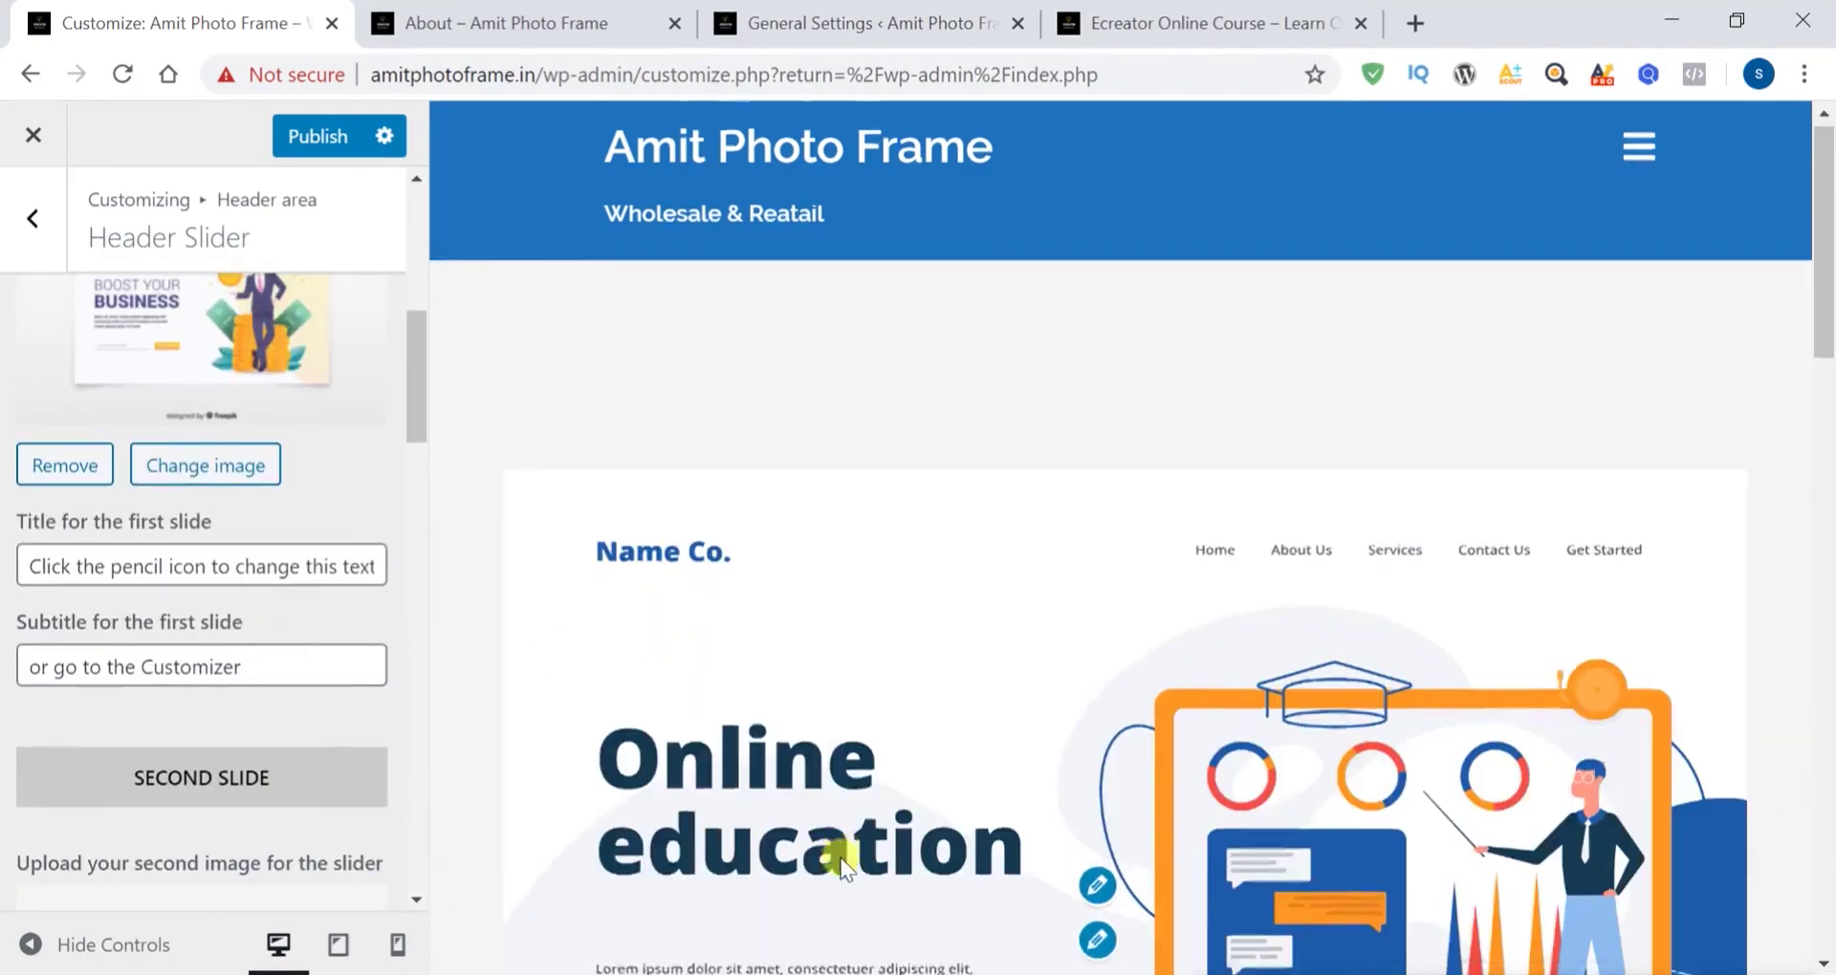
scroll(1230, 589, "down", 3)
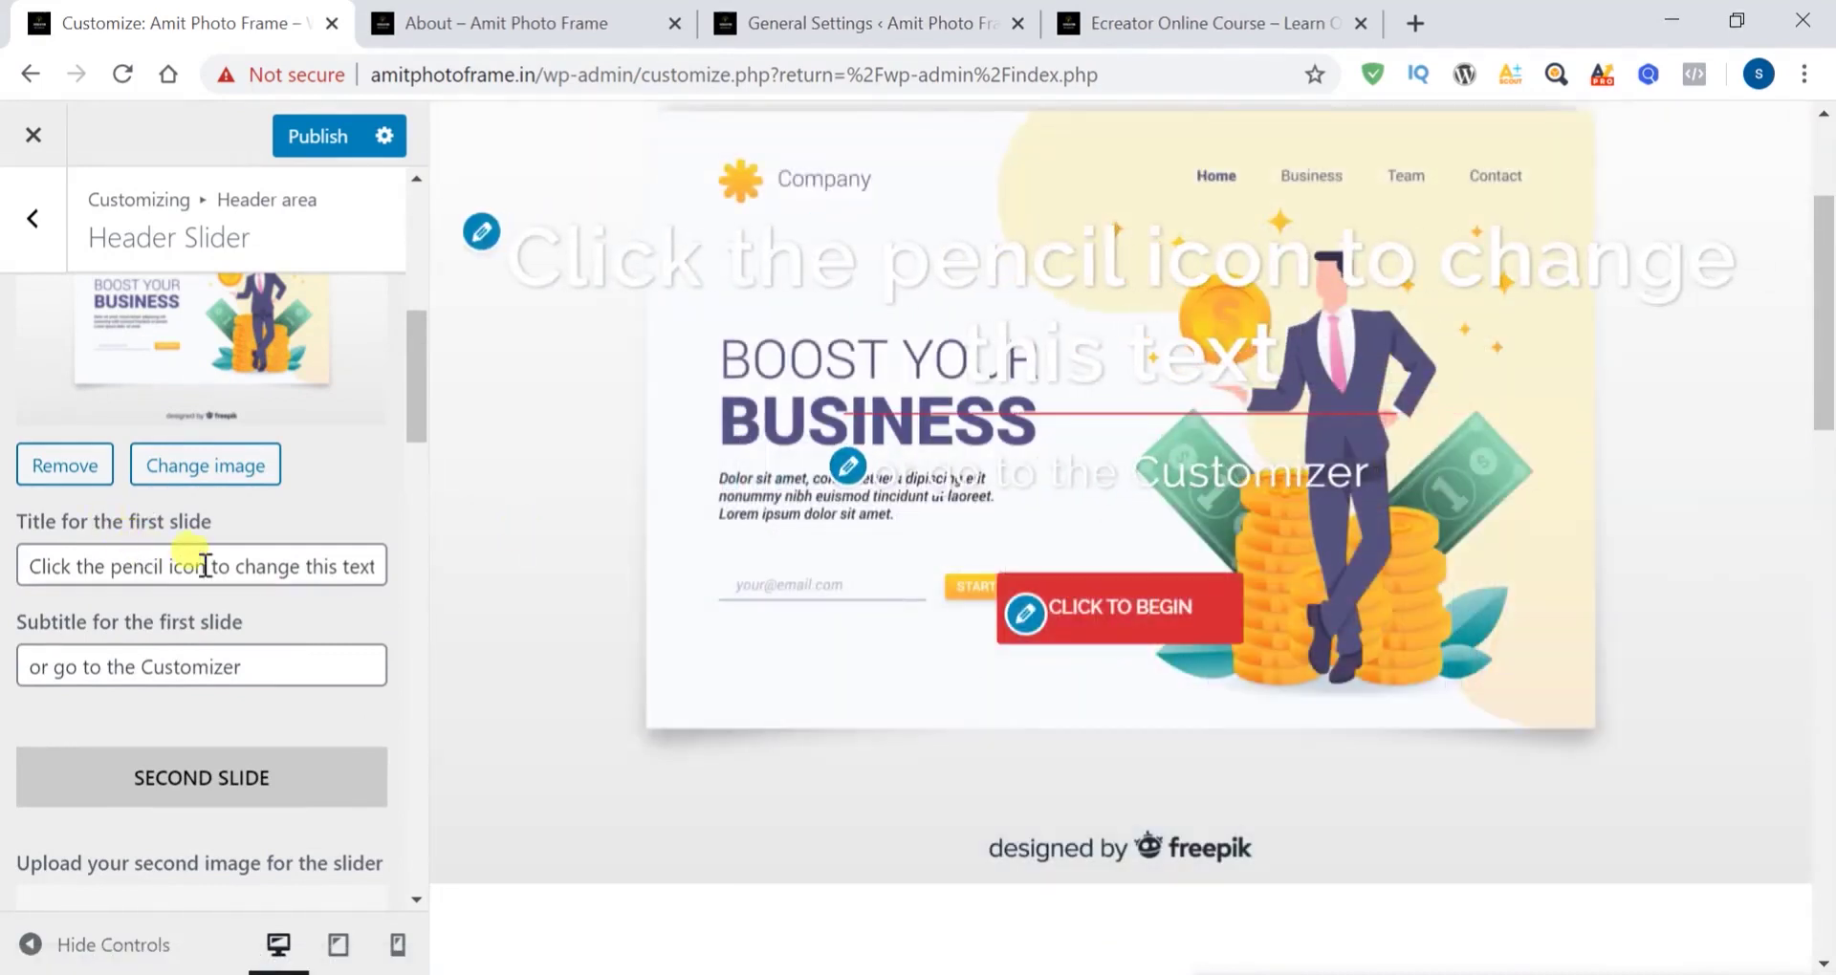
scroll(249, 569, "up", 5)
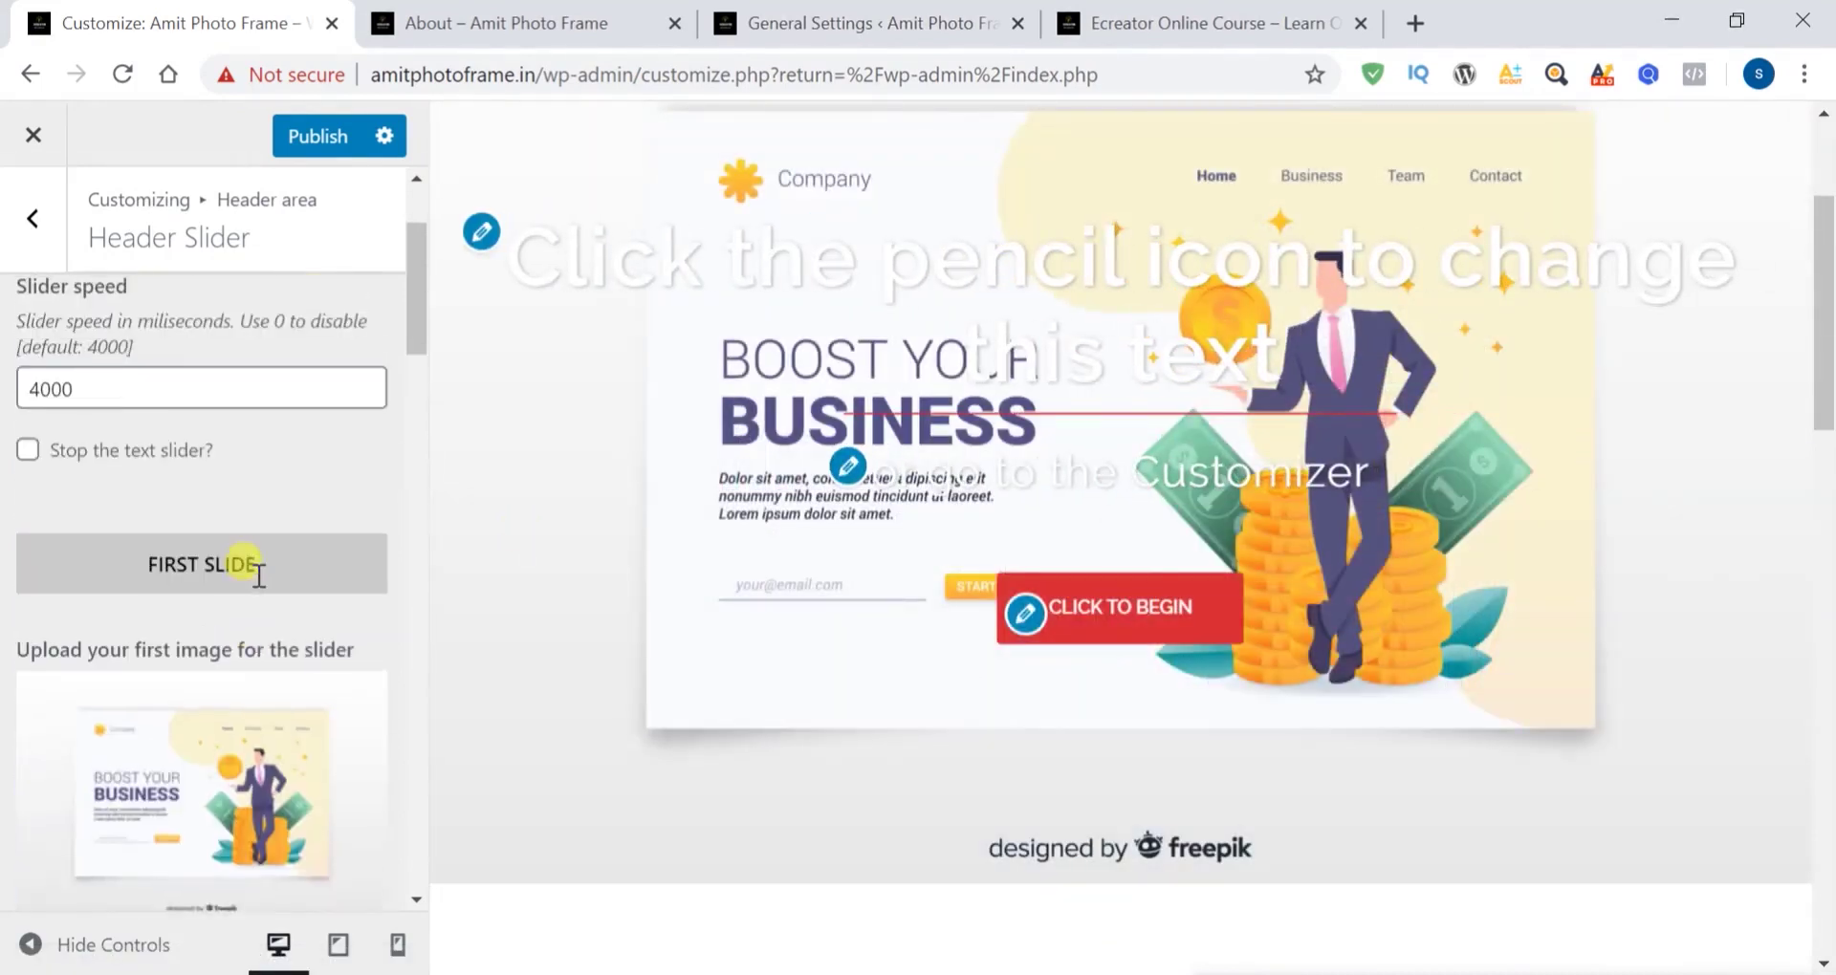
scroll(257, 573, "down", 5)
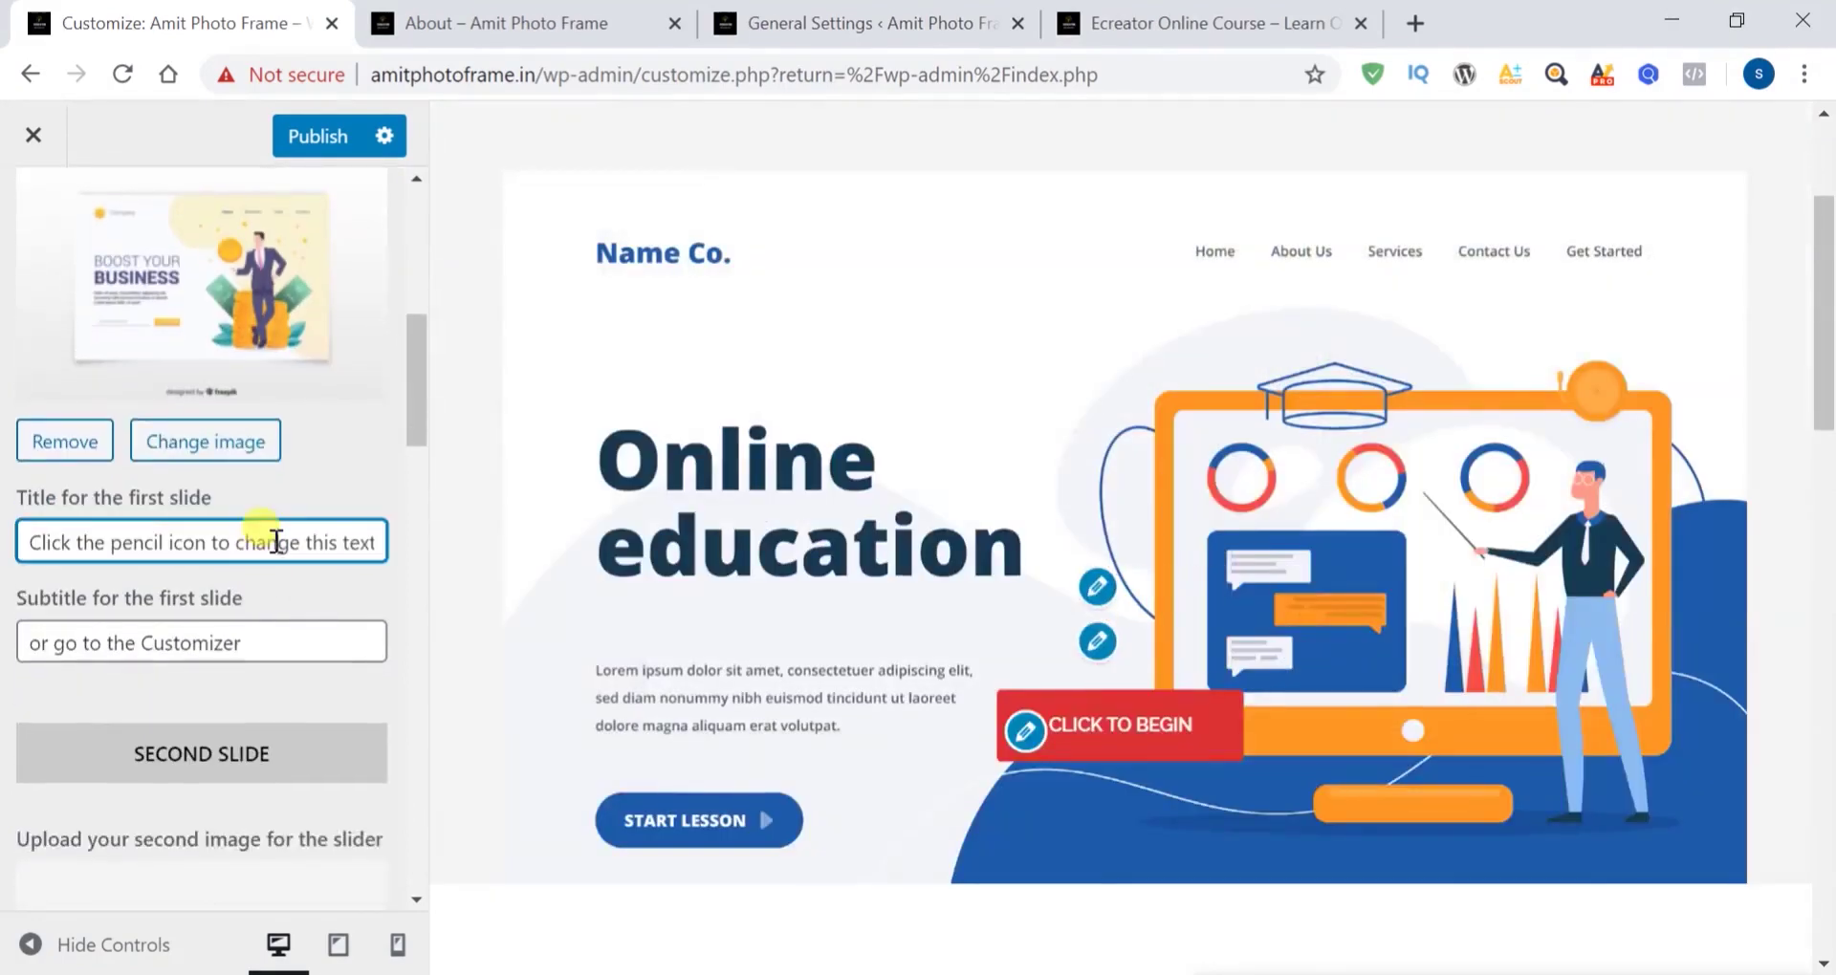
triple_click(276, 542)
key("BackSpace")
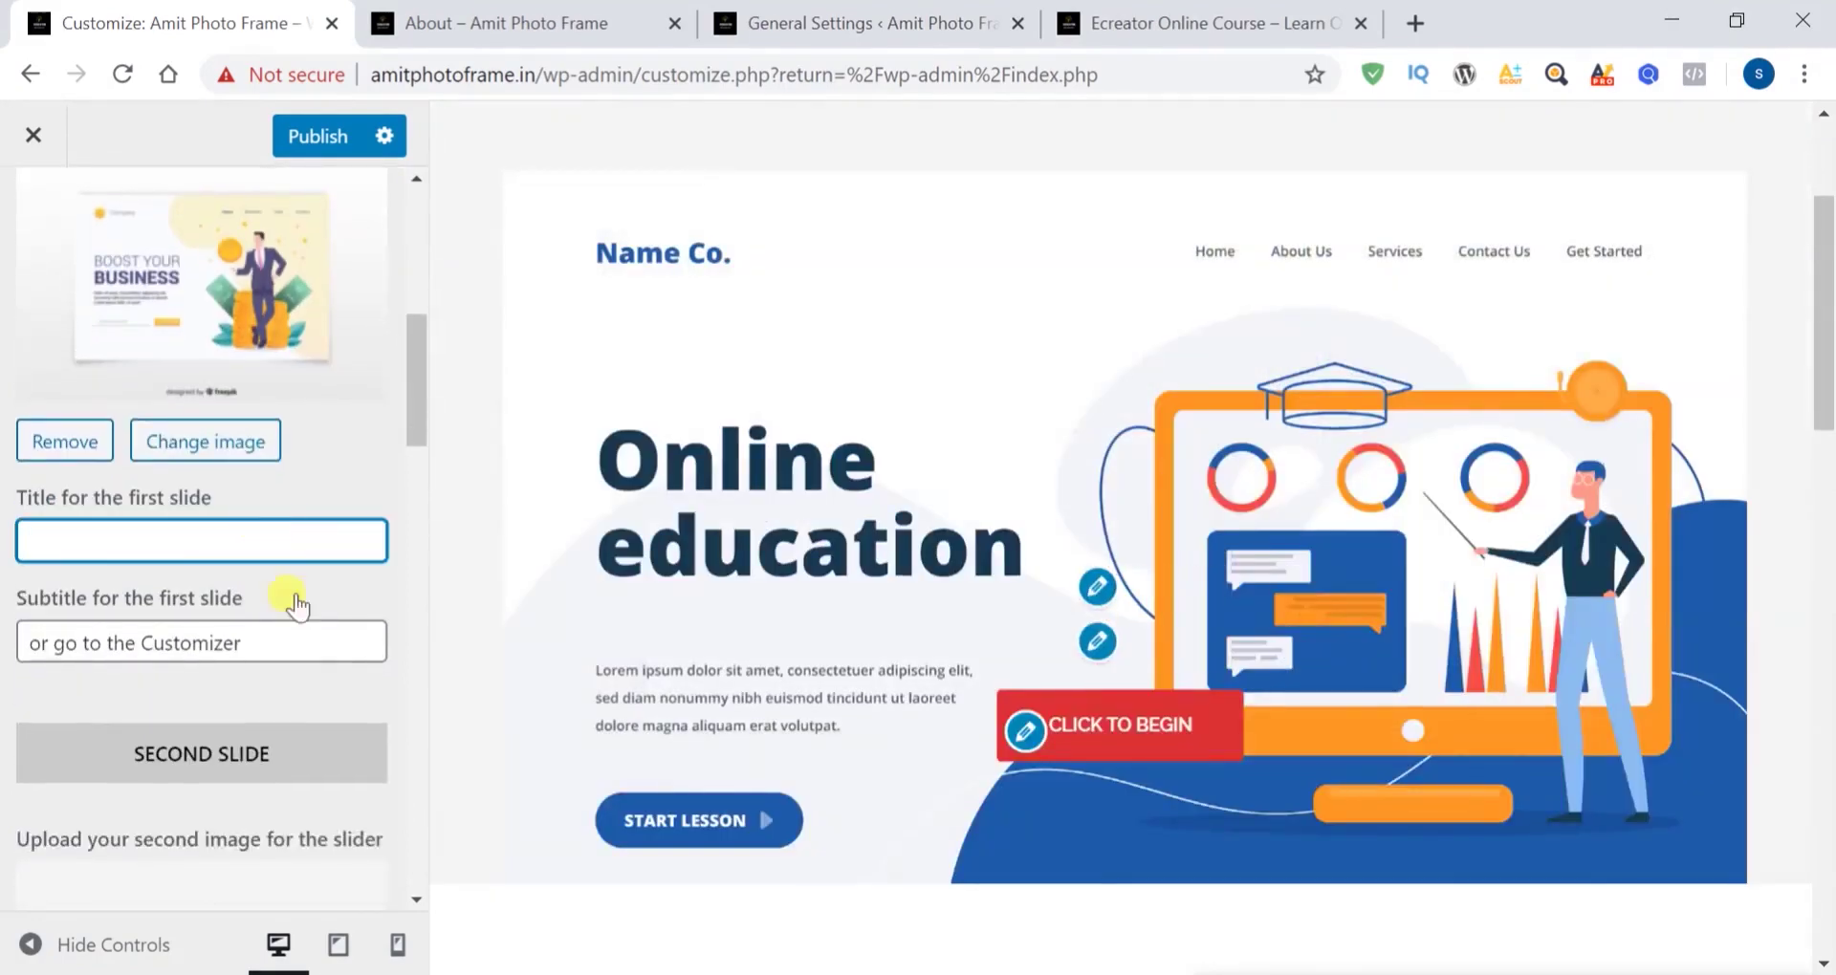
left_click(308, 644)
triple_click(308, 645)
key("BackSpace")
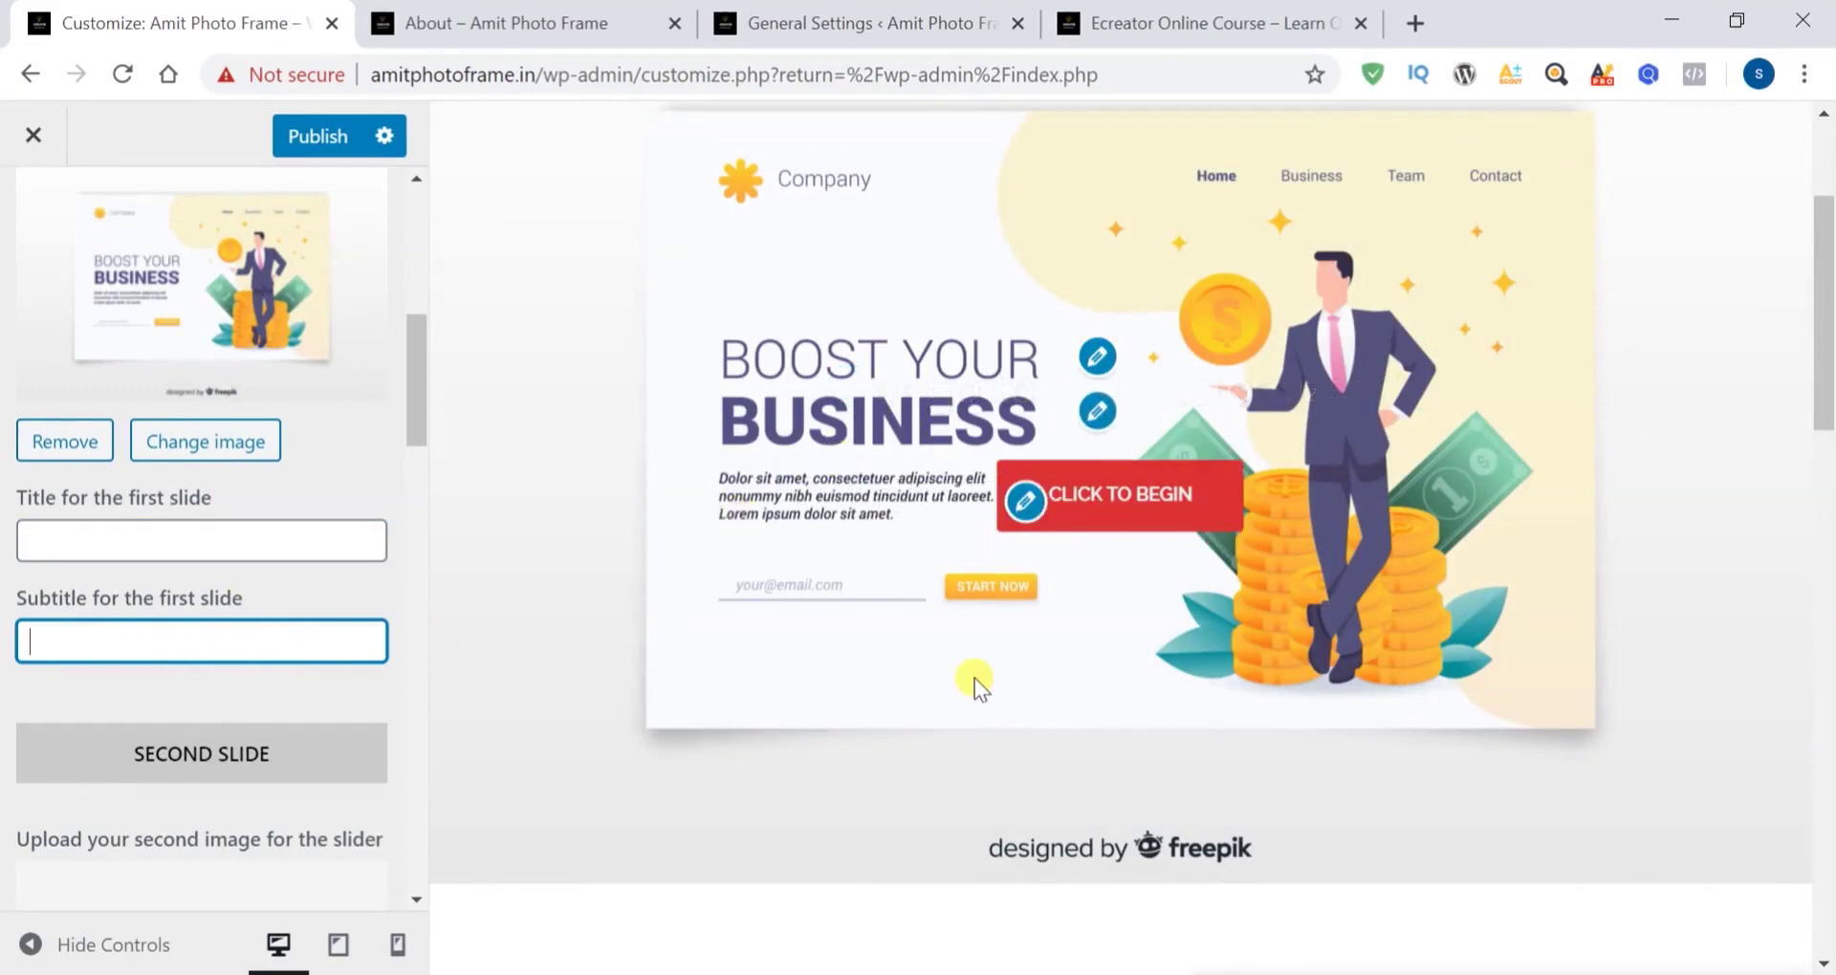
Look over the remaining slides' settings and publish the header slider changes
scroll(973, 679, "down", 4)
scroll(341, 526, "down", 5)
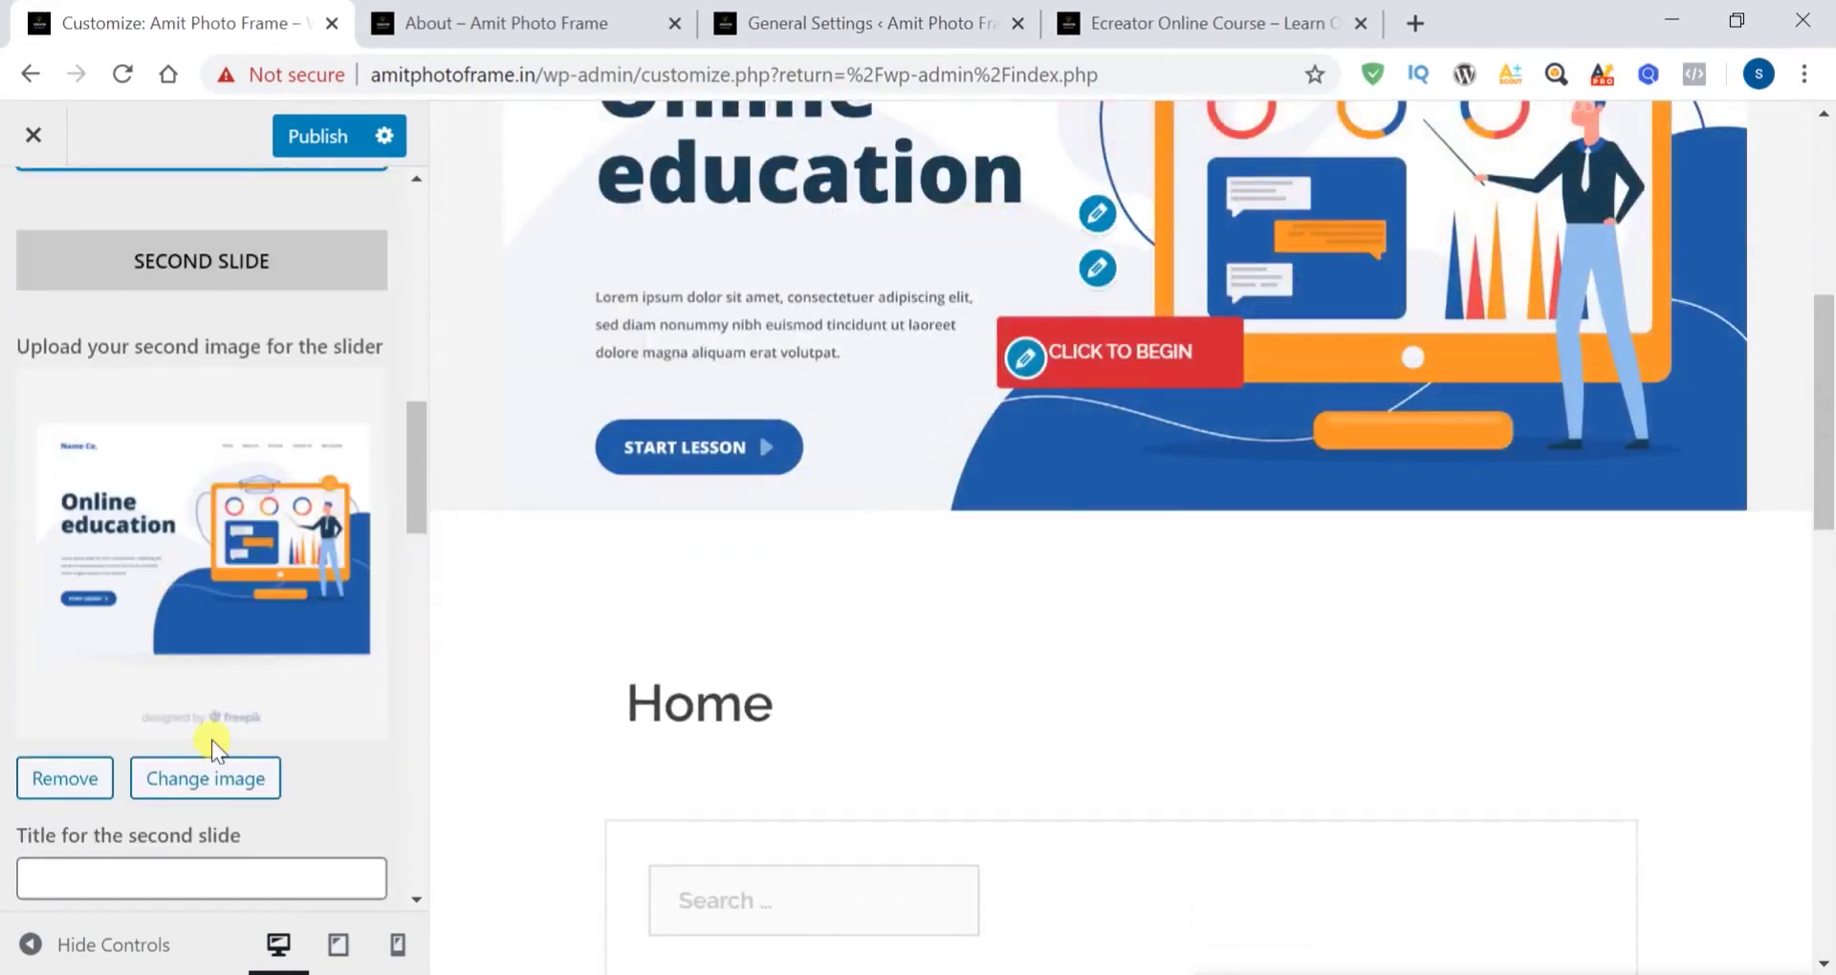
scroll(204, 737, "down", 3)
scroll(234, 771, "down", 7)
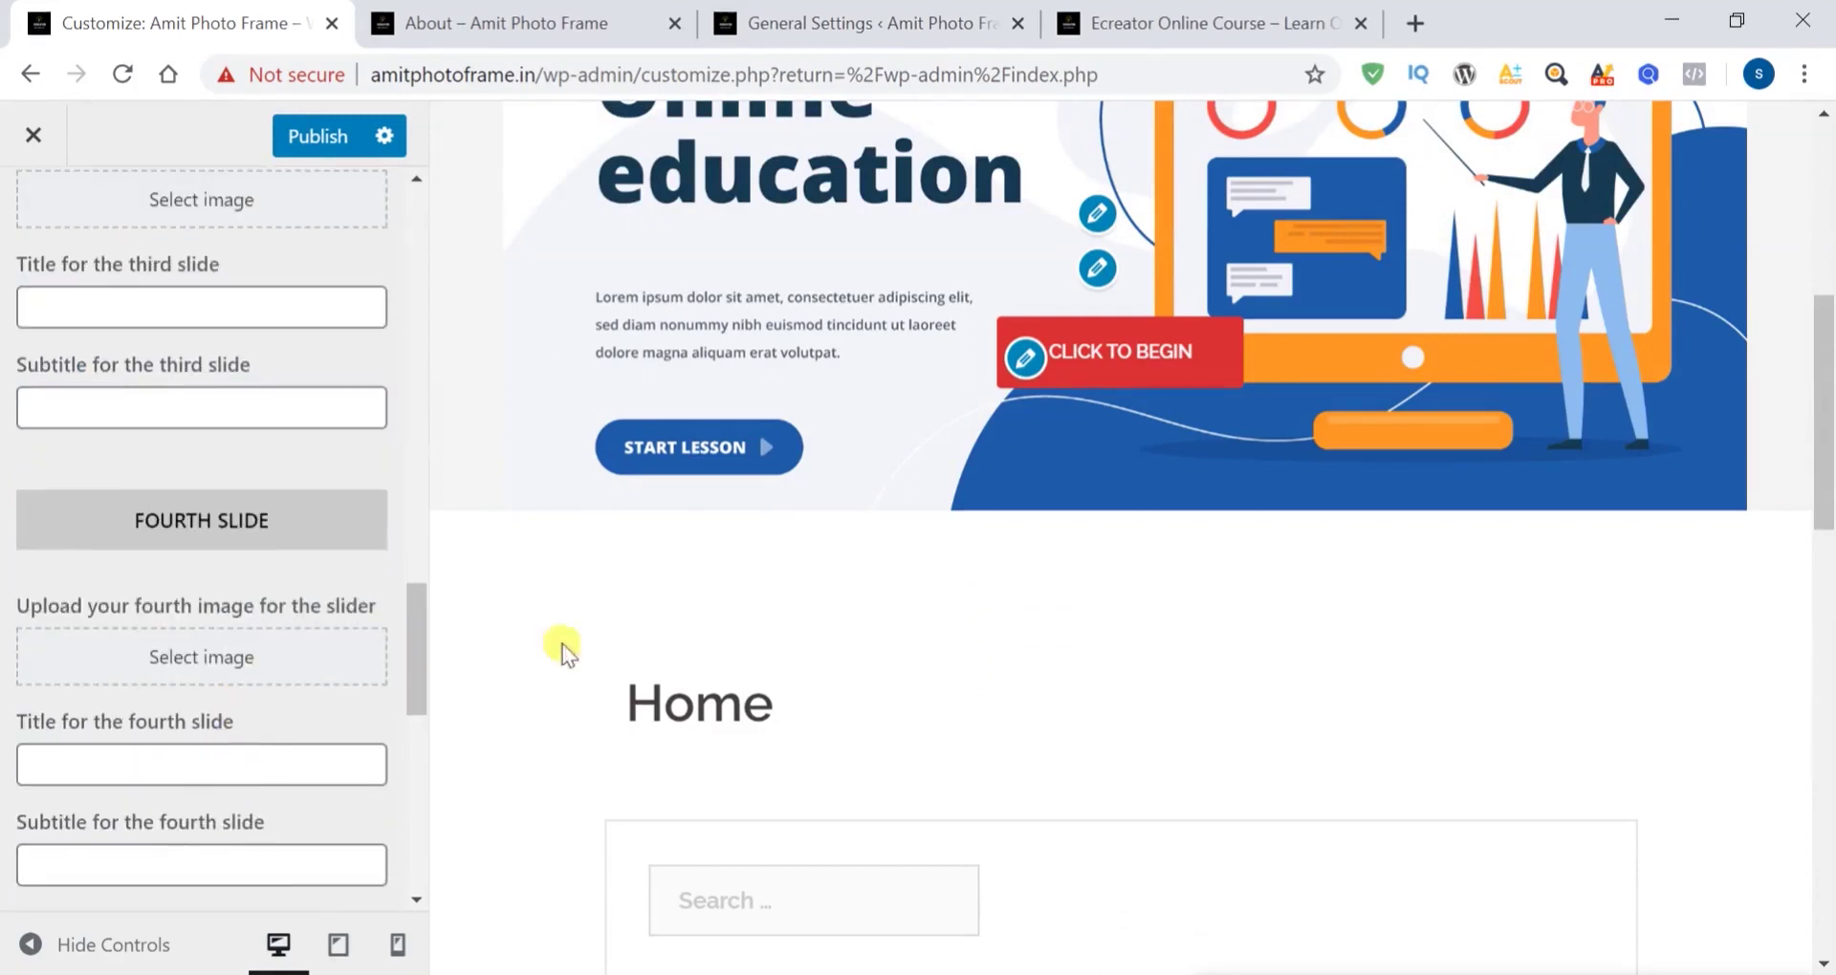
scroll(152, 606, "up", 10)
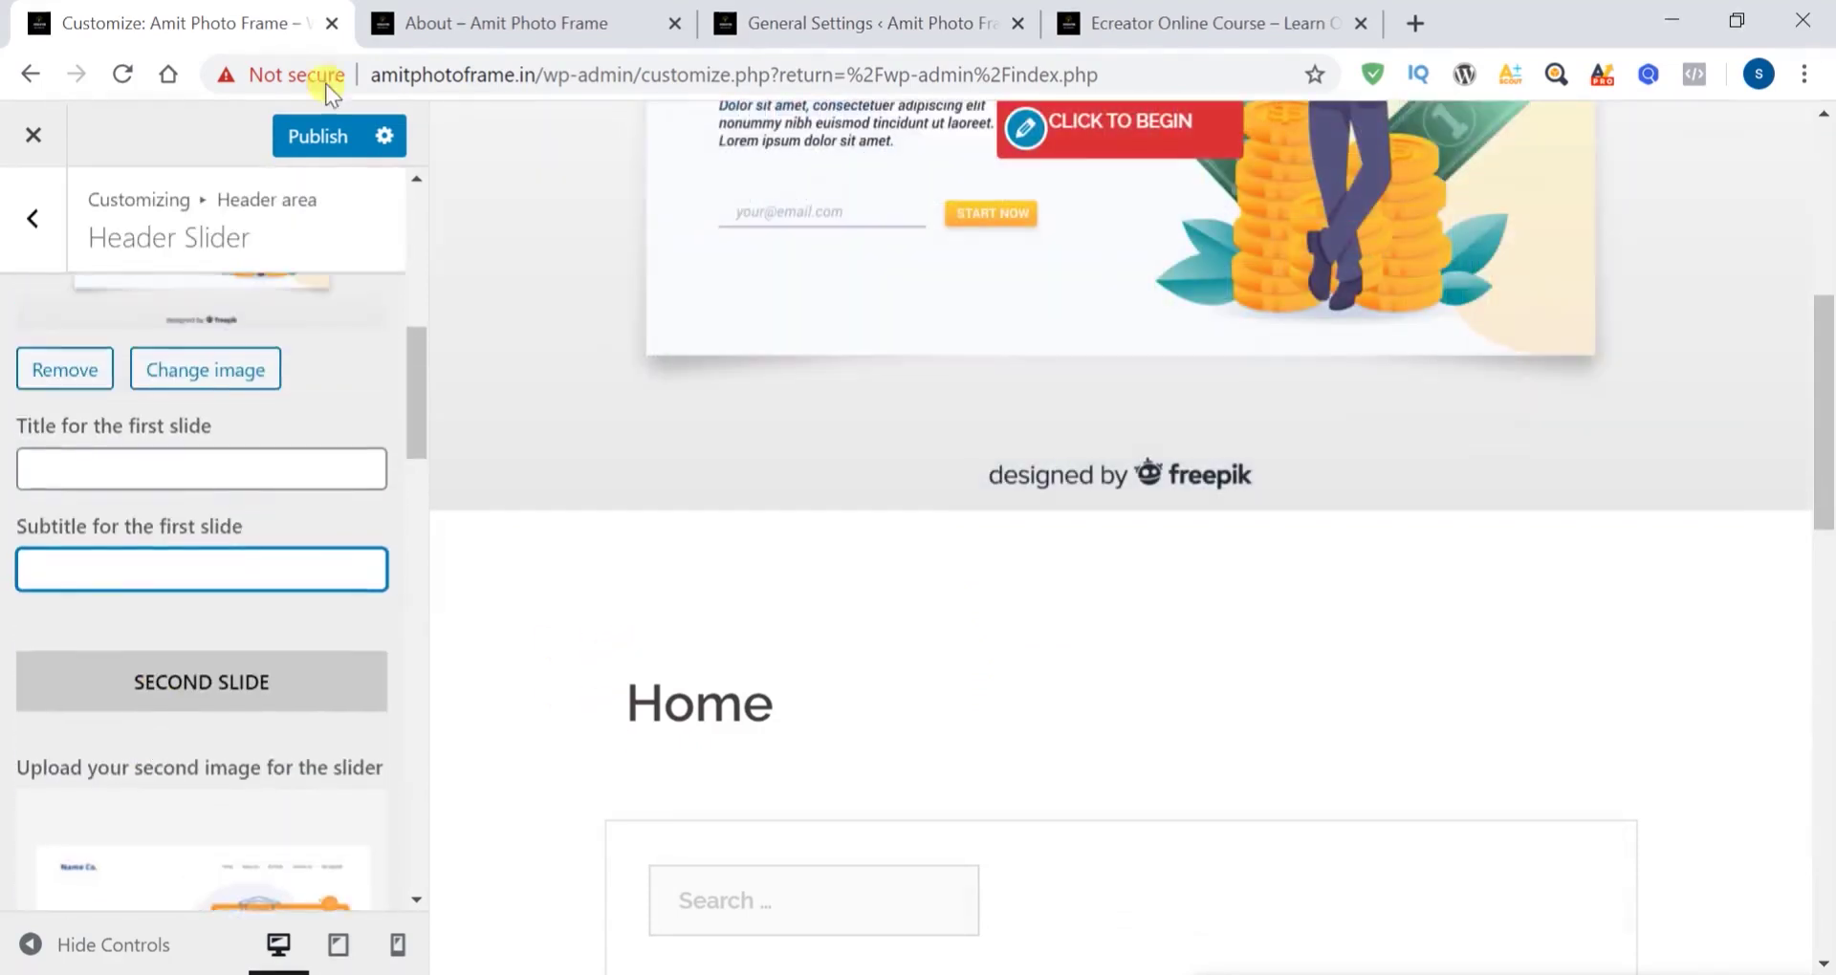
left_click(327, 133)
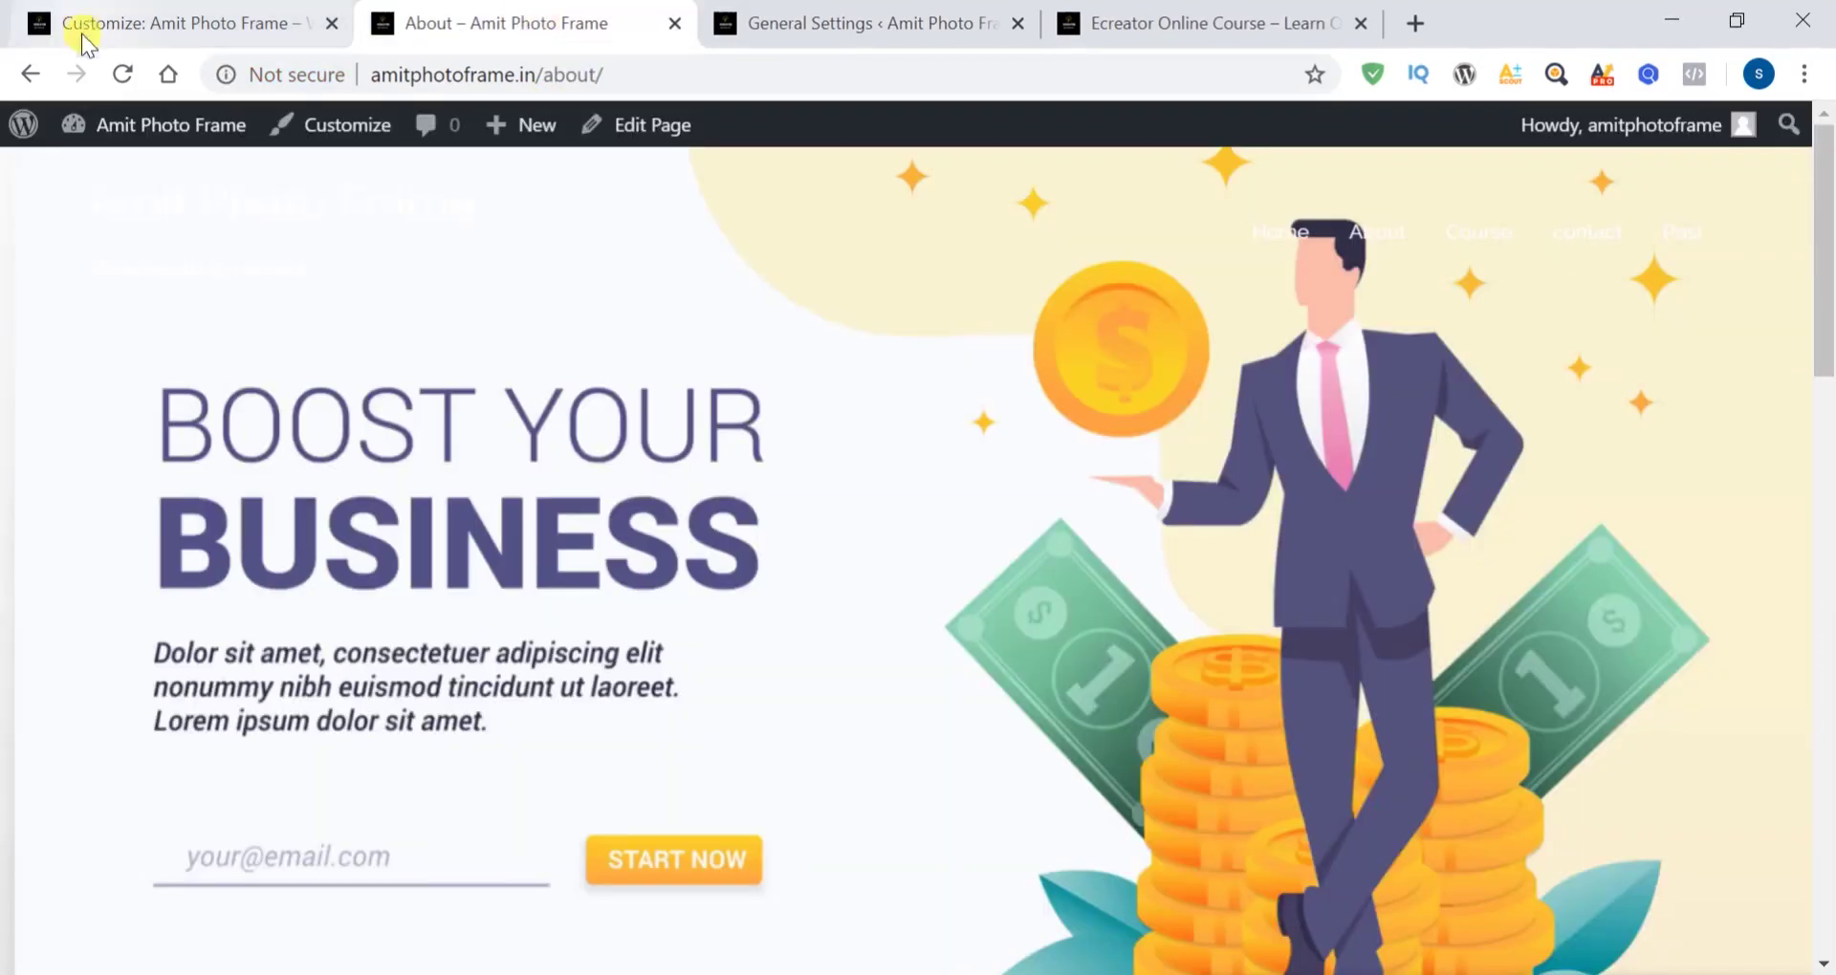
Reload the live site and examine the header slider on the Home page
left_click(118, 73)
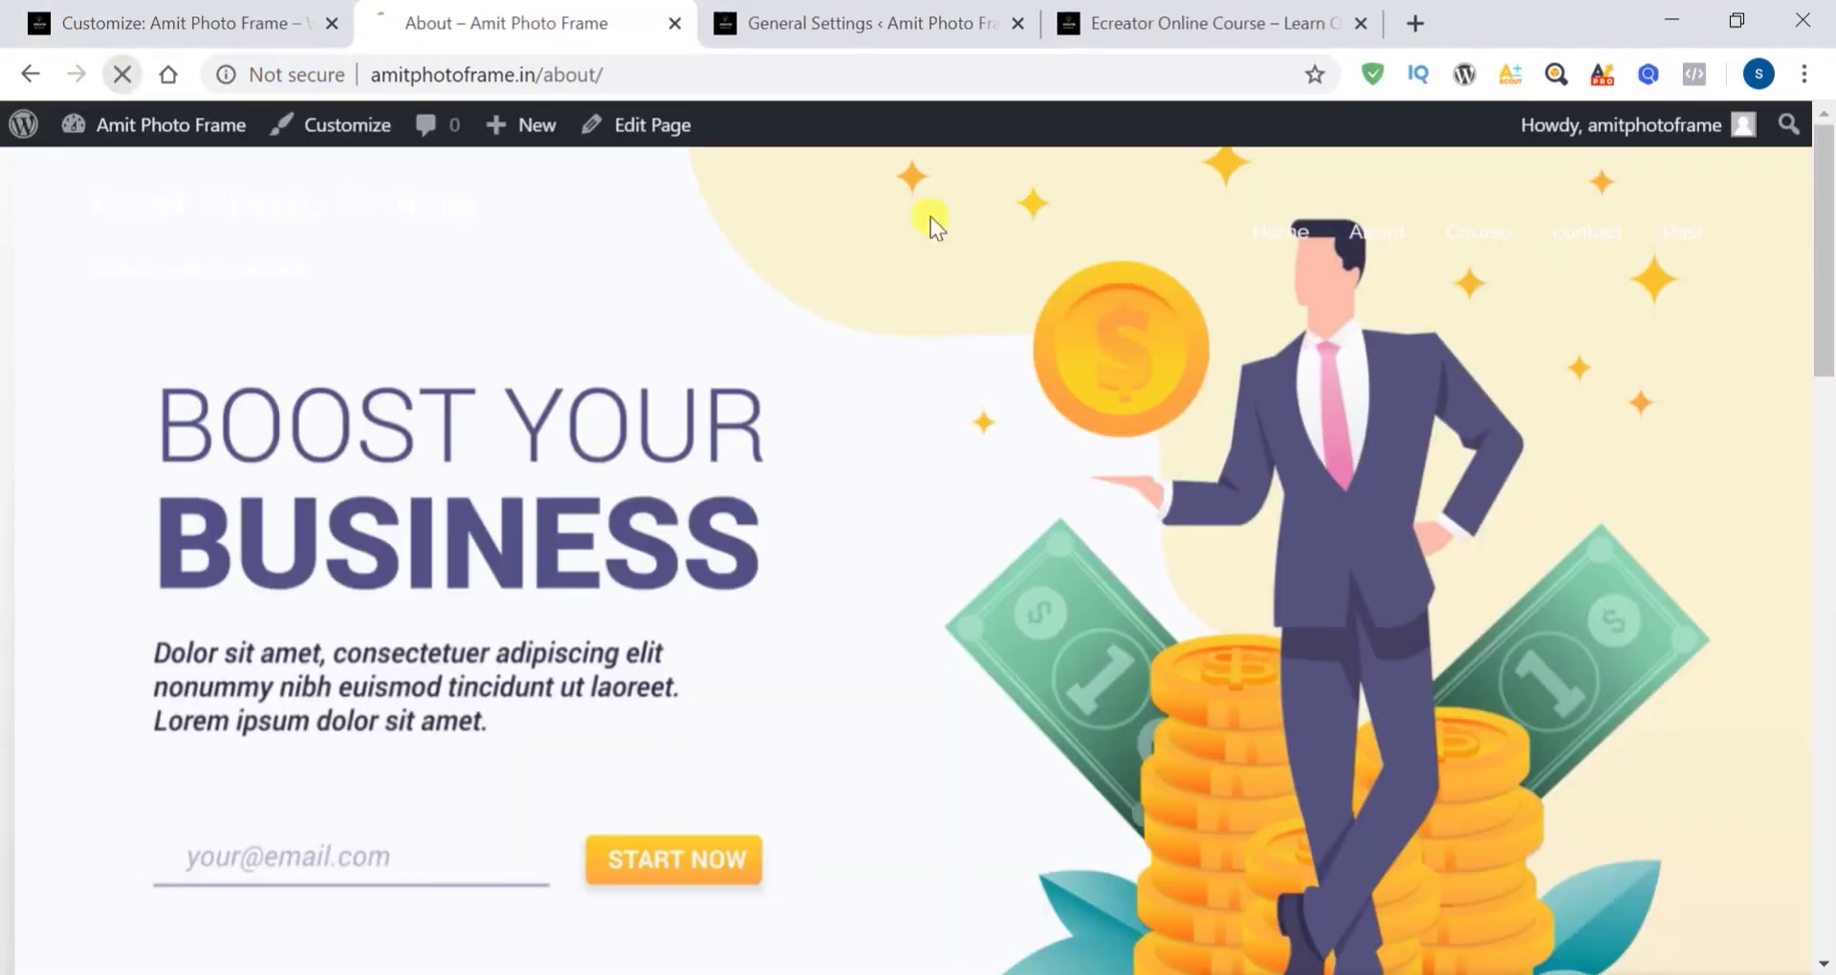
left_click(1299, 244)
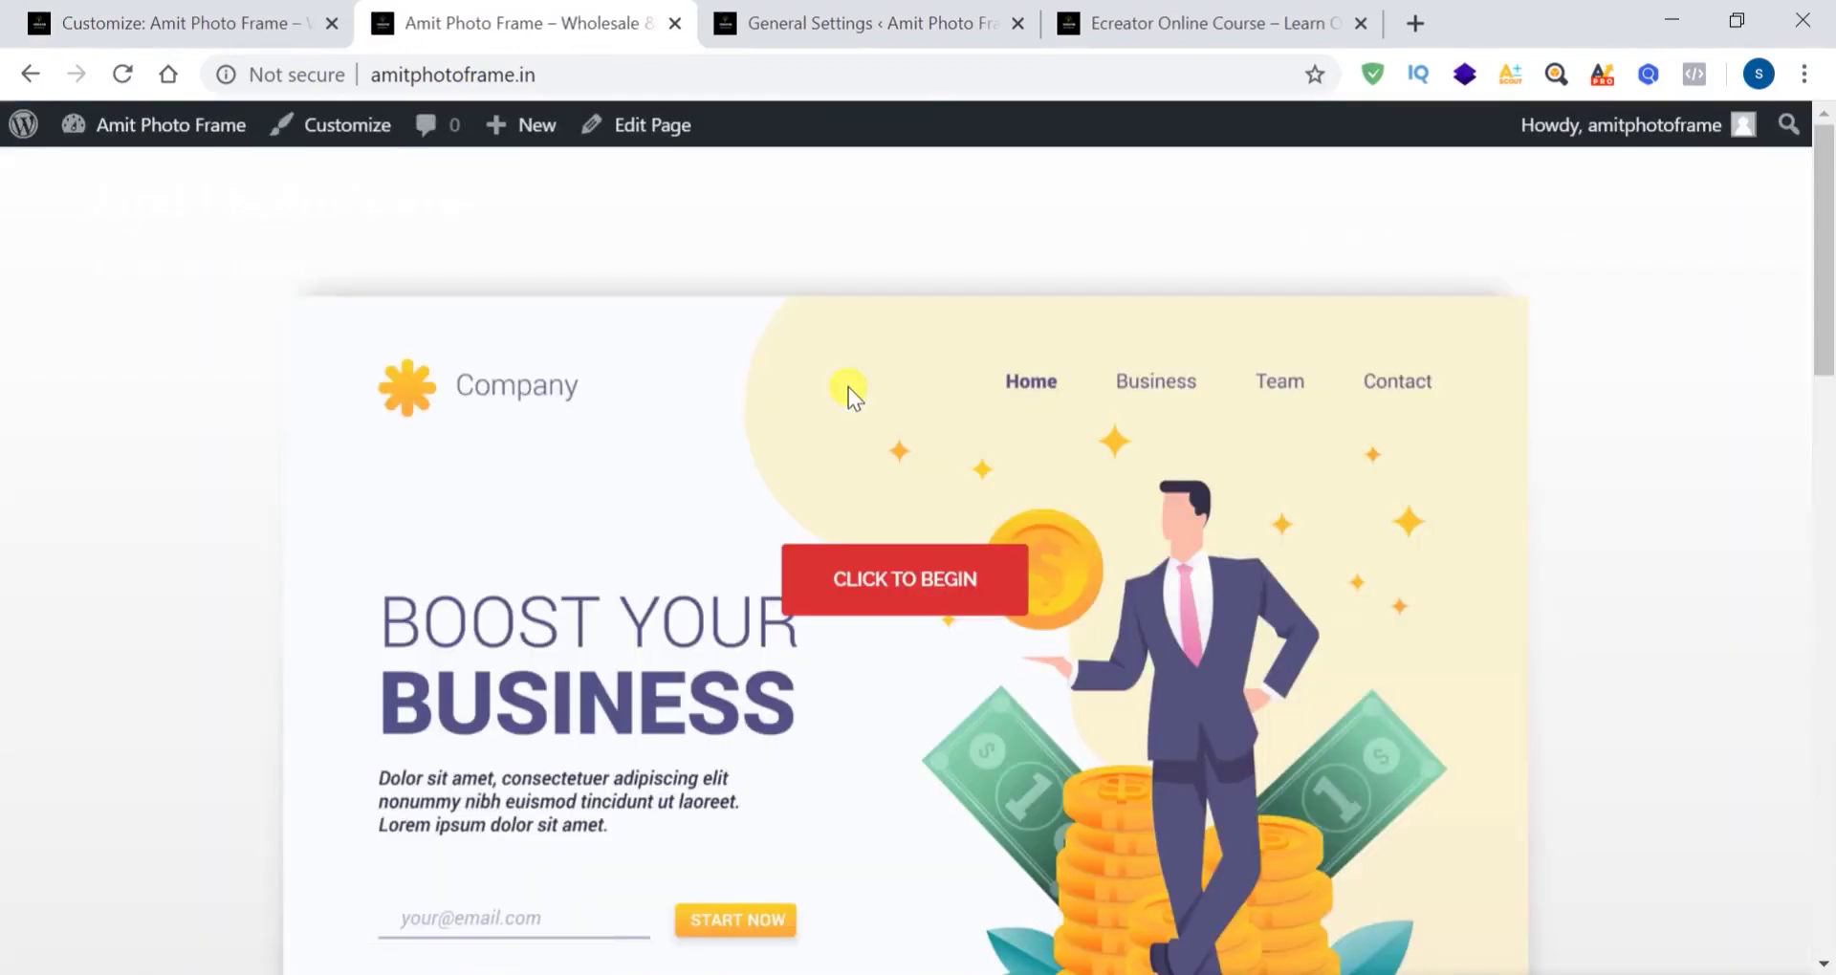
scroll(847, 387, "down", 3)
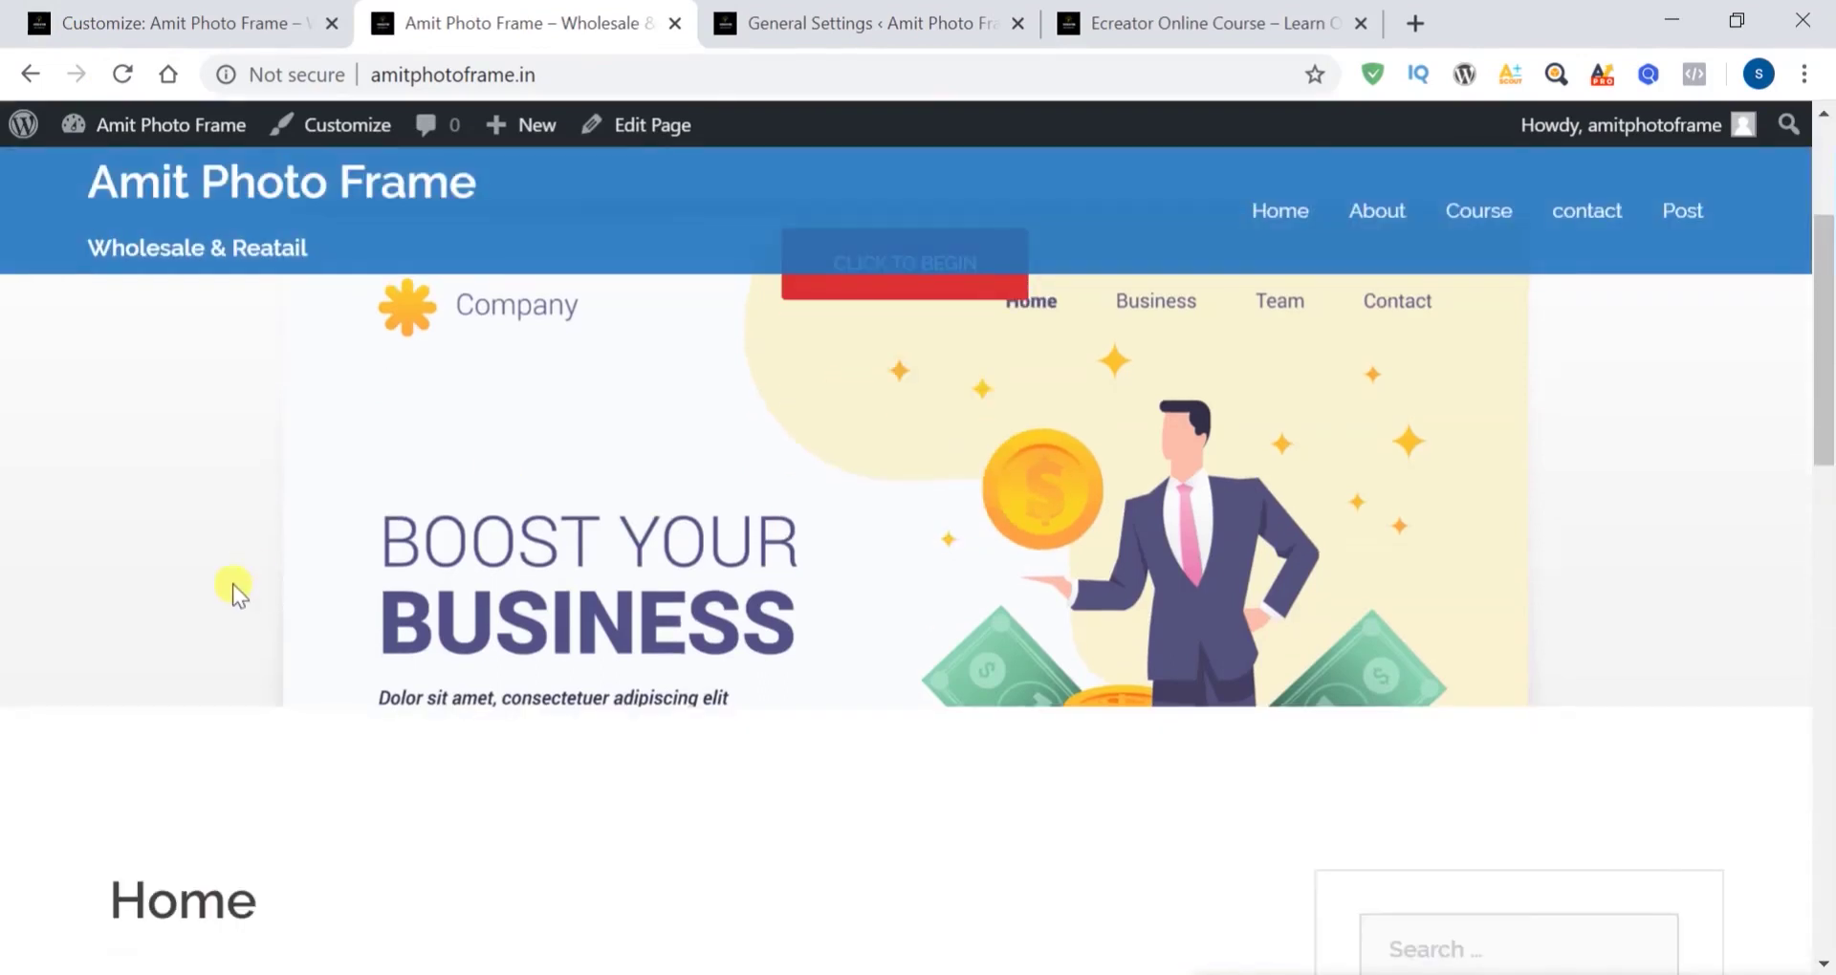
scroll(233, 583, "up", 3)
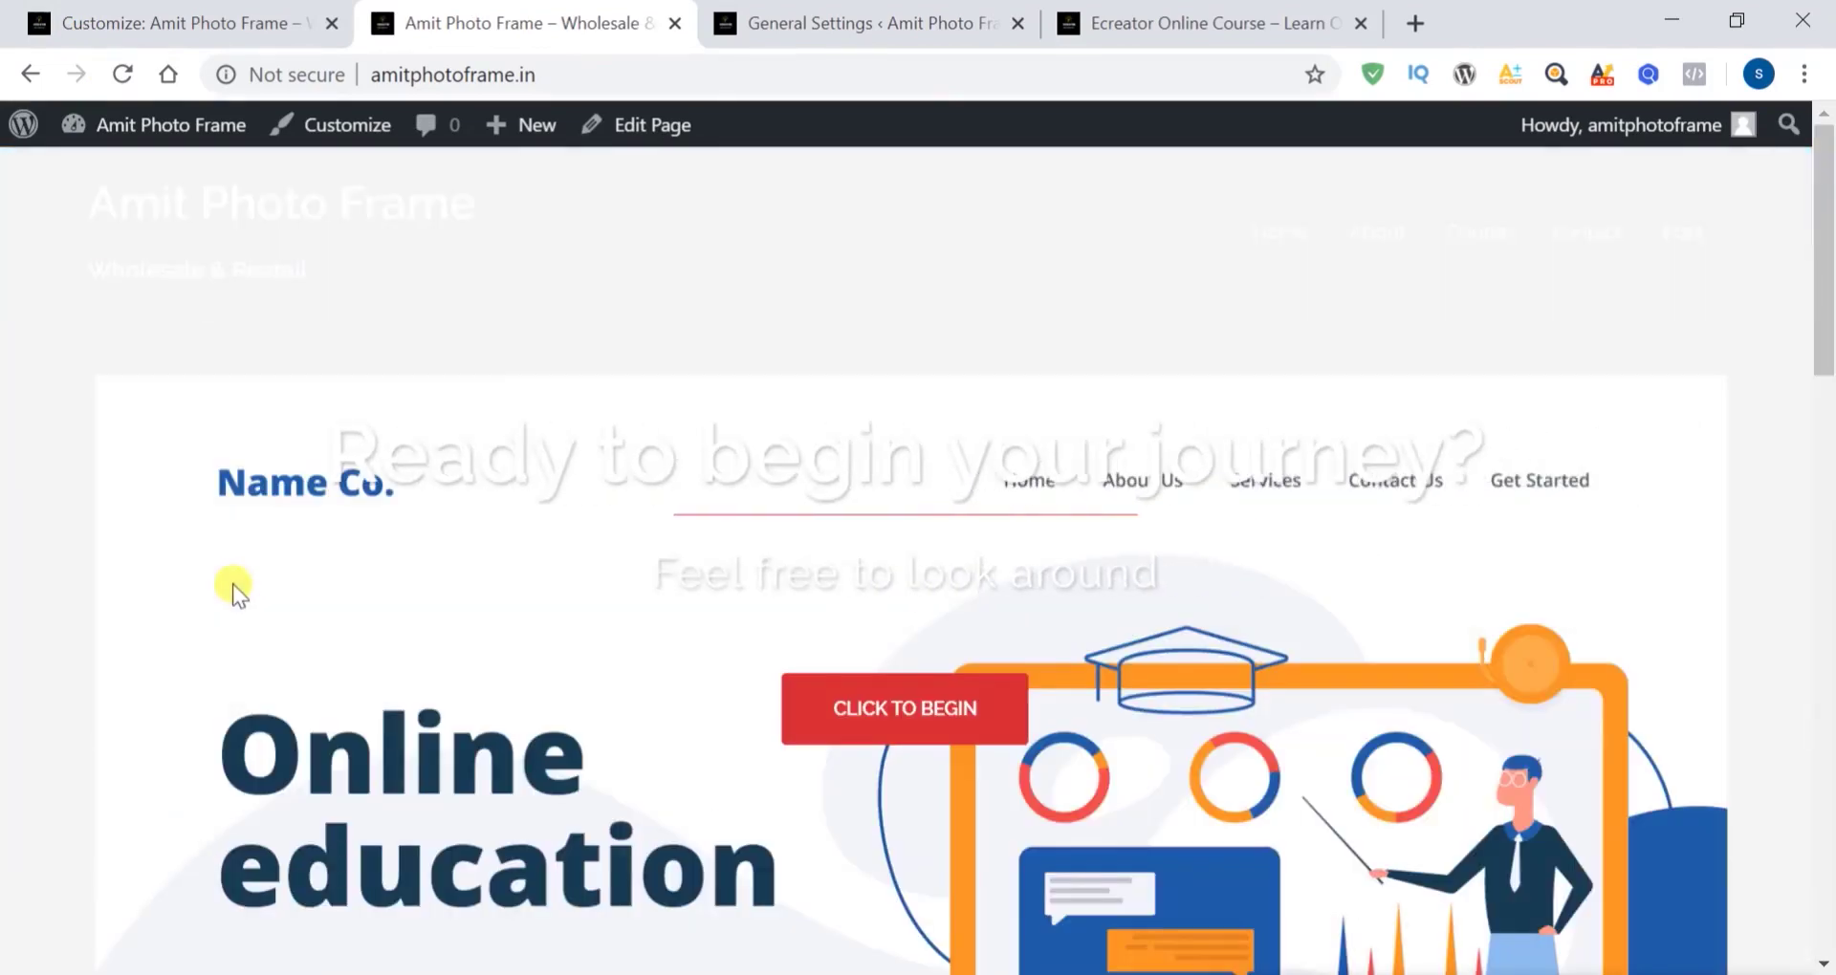
scroll(1004, 839, "down", 3)
scroll(1004, 840, "up", 3)
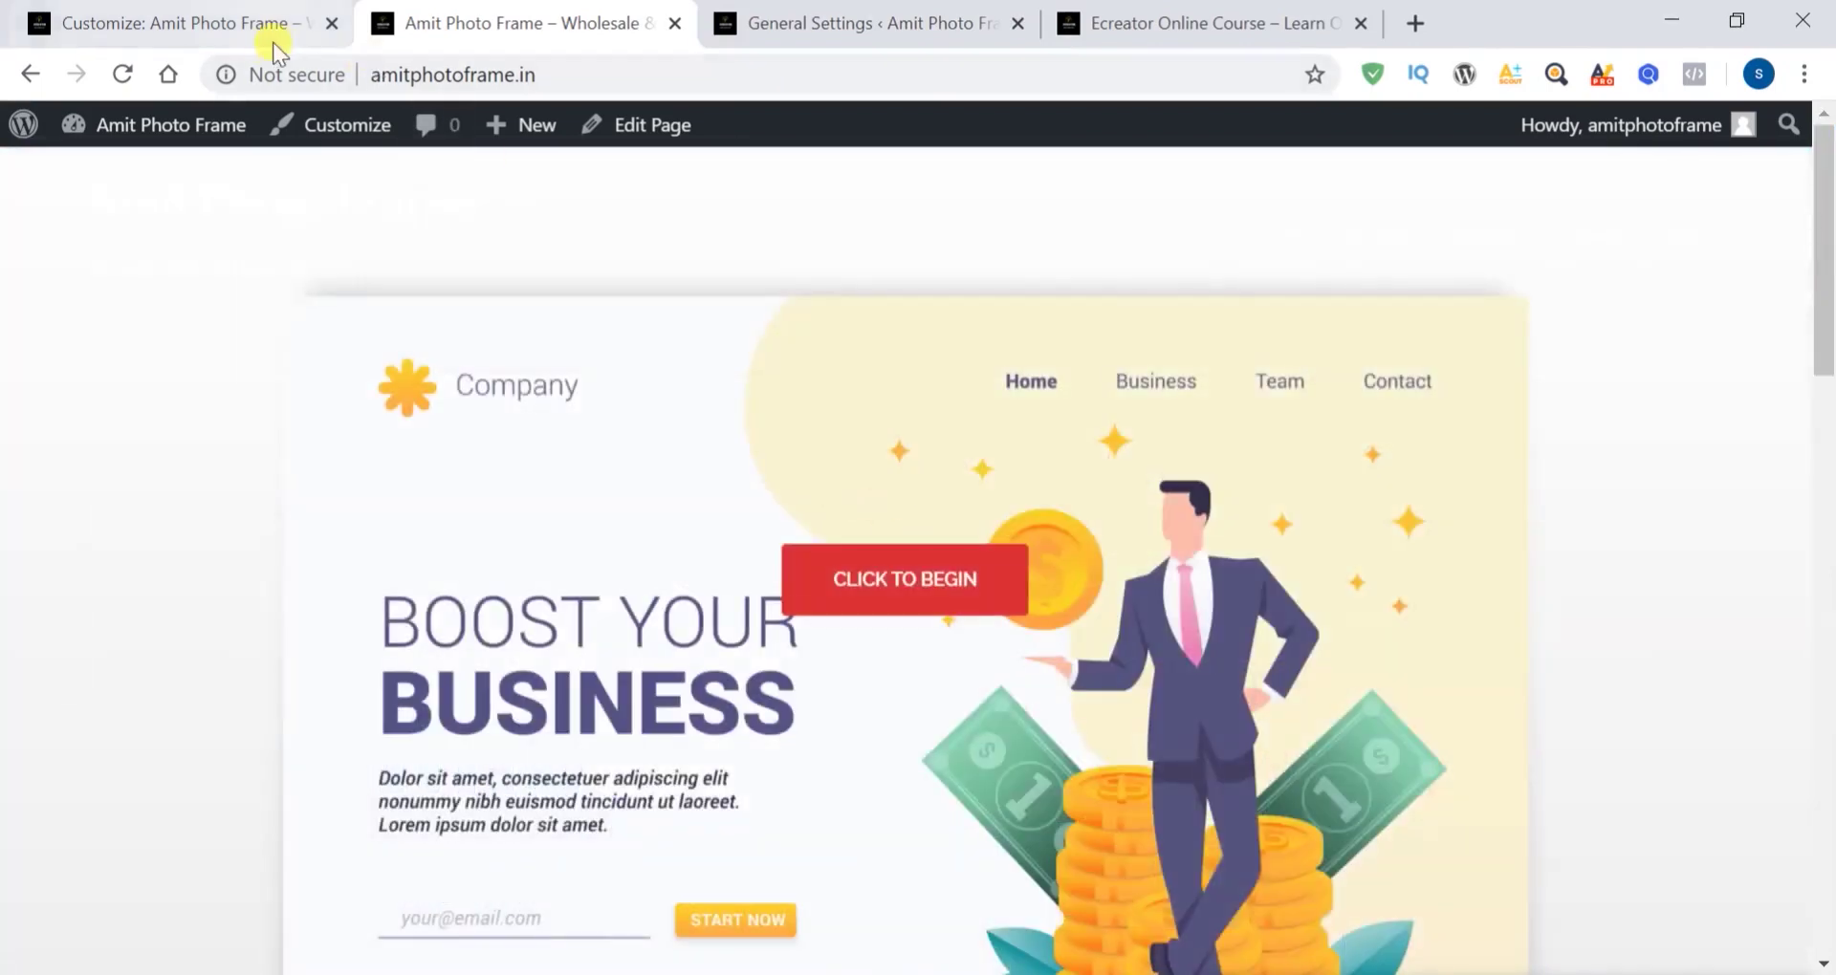
Back in the customizer, set the first slide's title to "sabhfghgjhg" and its subtitle to "dsfdfdghfg", and publish the changes
left_click(263, 44)
scroll(158, 492, "up", 8)
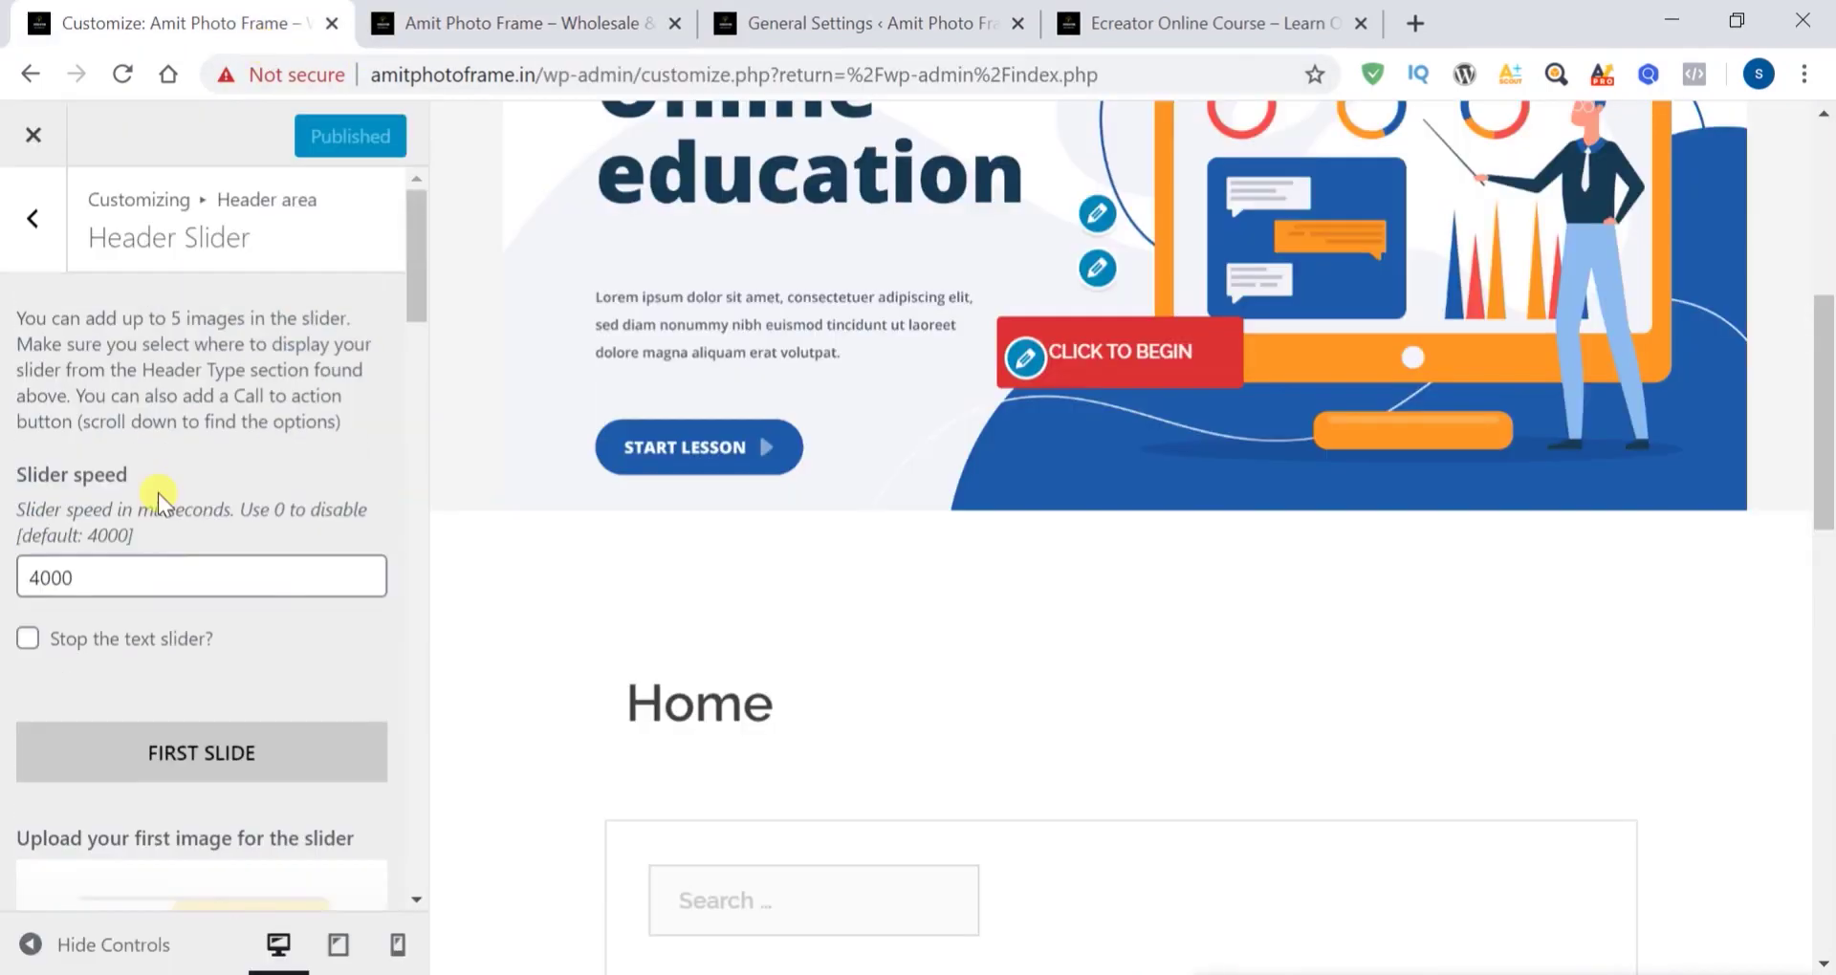
scroll(187, 738, "down", 6)
left_click(186, 639)
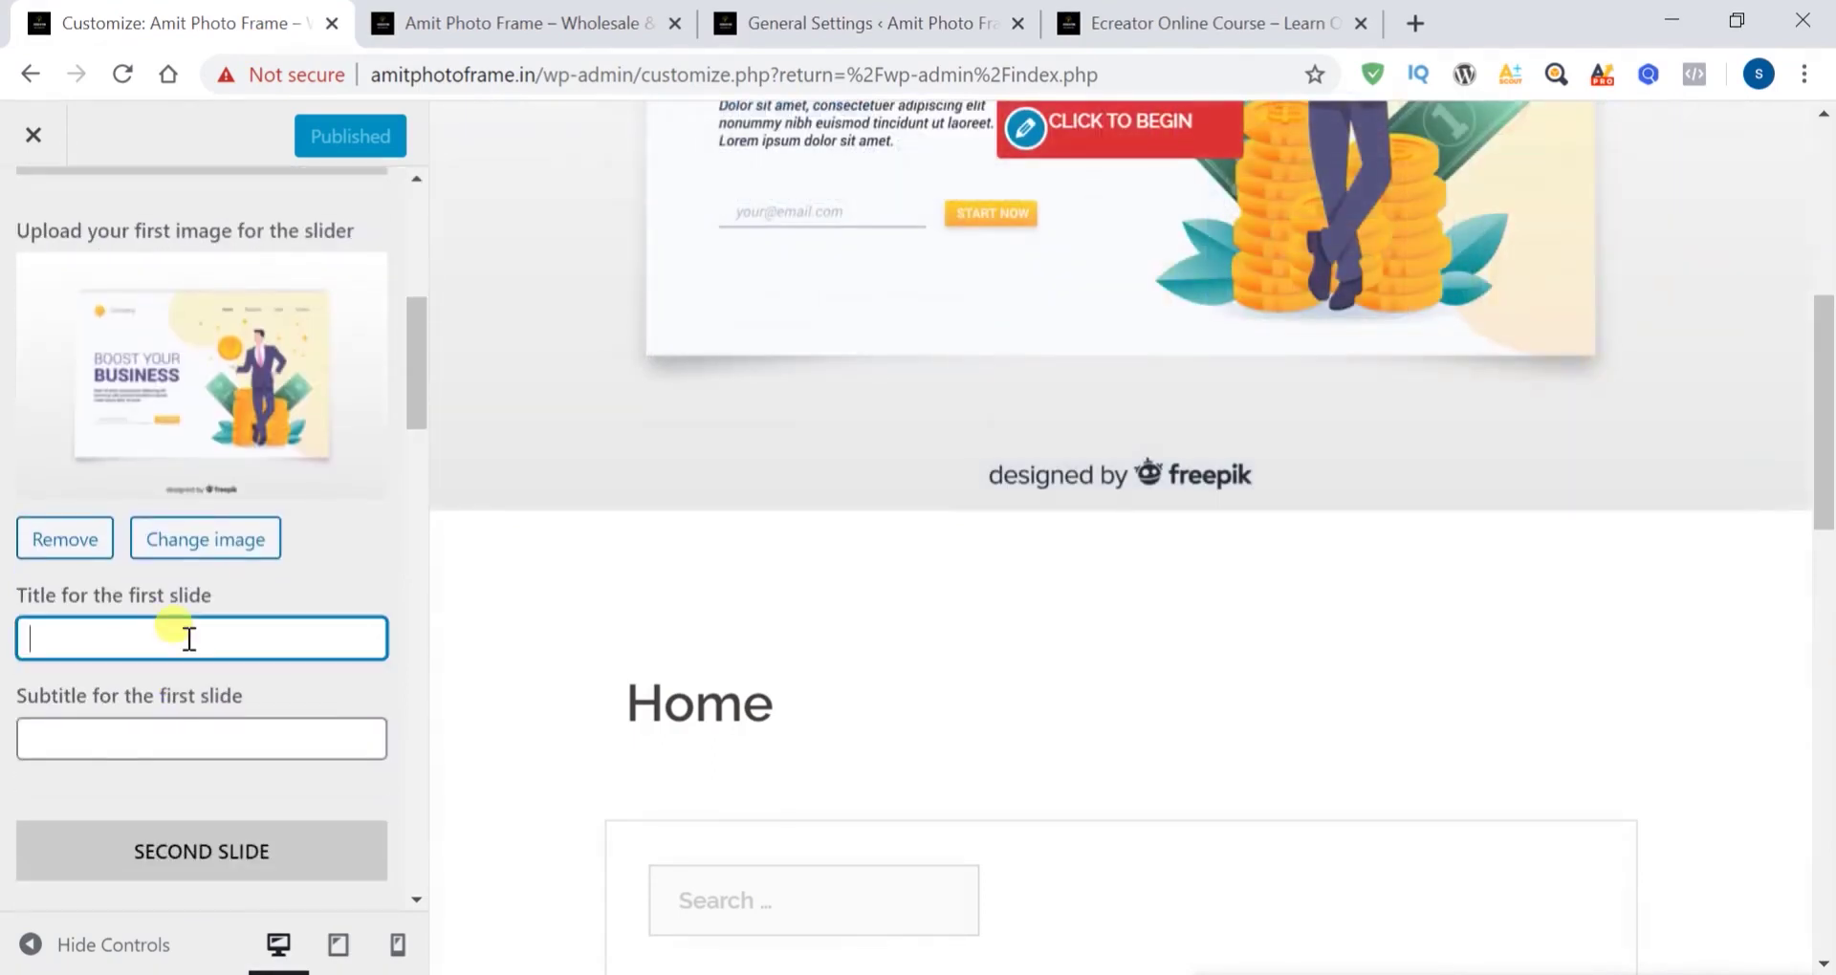
type("sabhfghgjhg")
left_click(188, 738)
type("dsfdfdghfg")
left_click(325, 139)
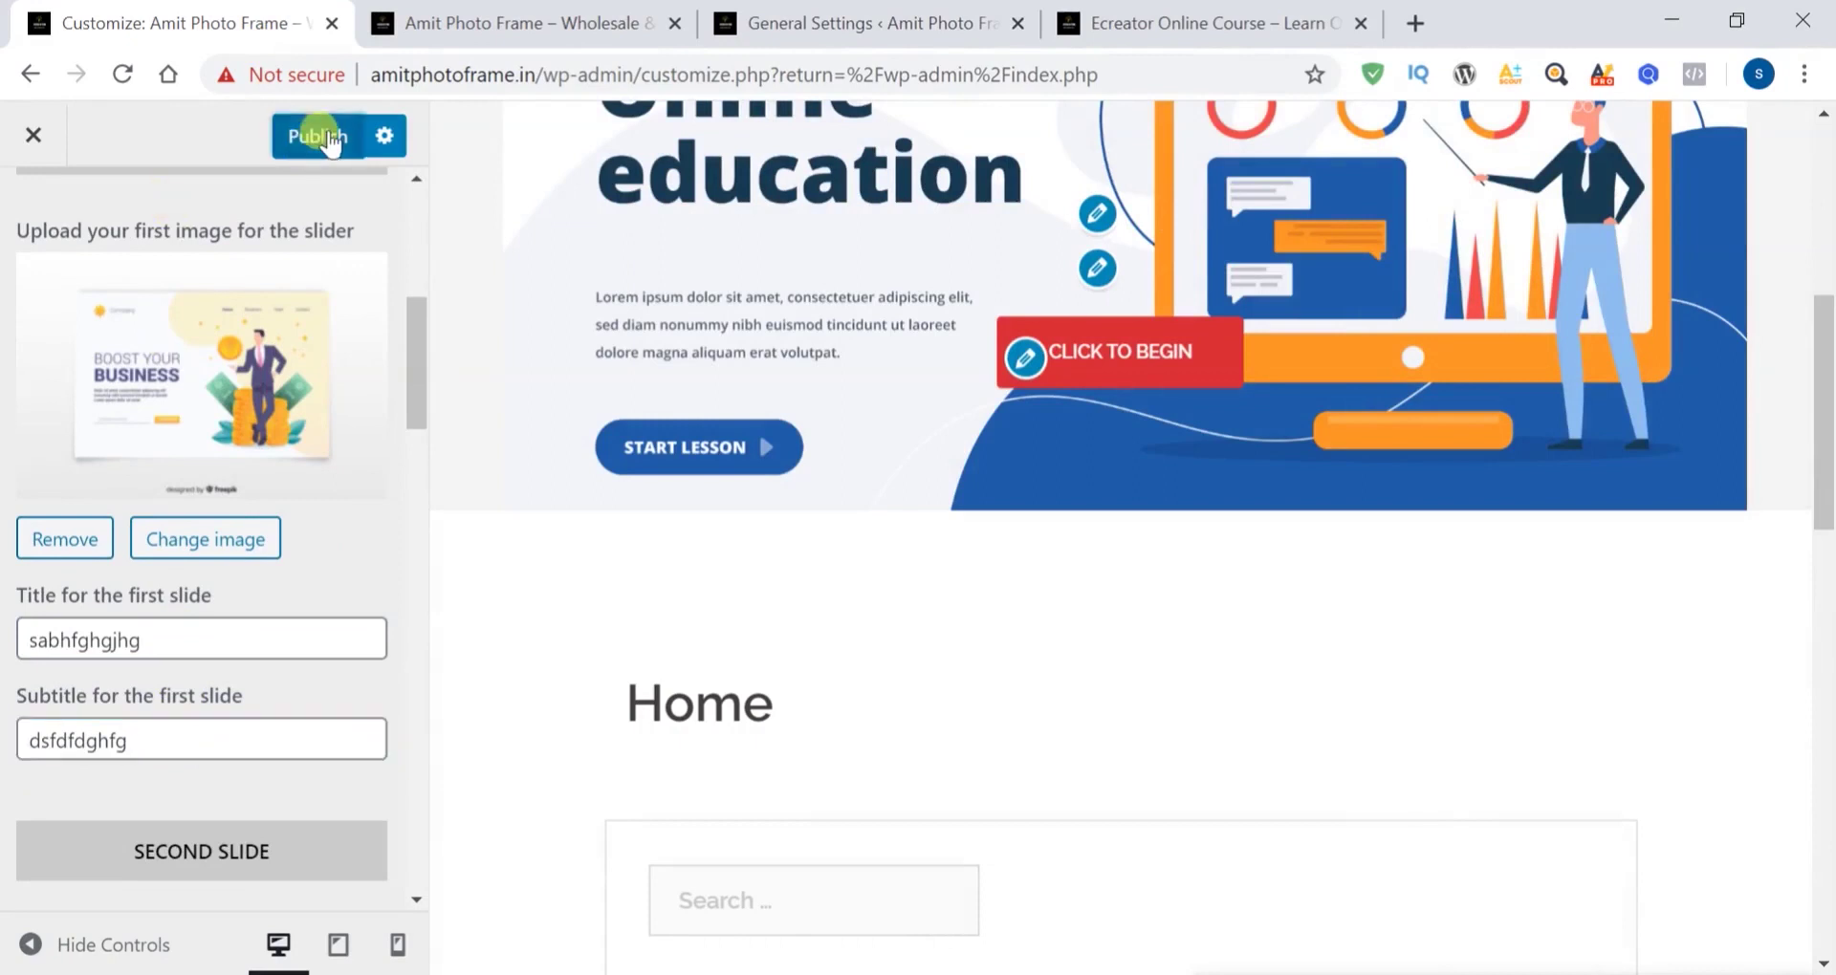
Reload the live site and check the first slide's title and subtitle in the header slider
left_click(492, 30)
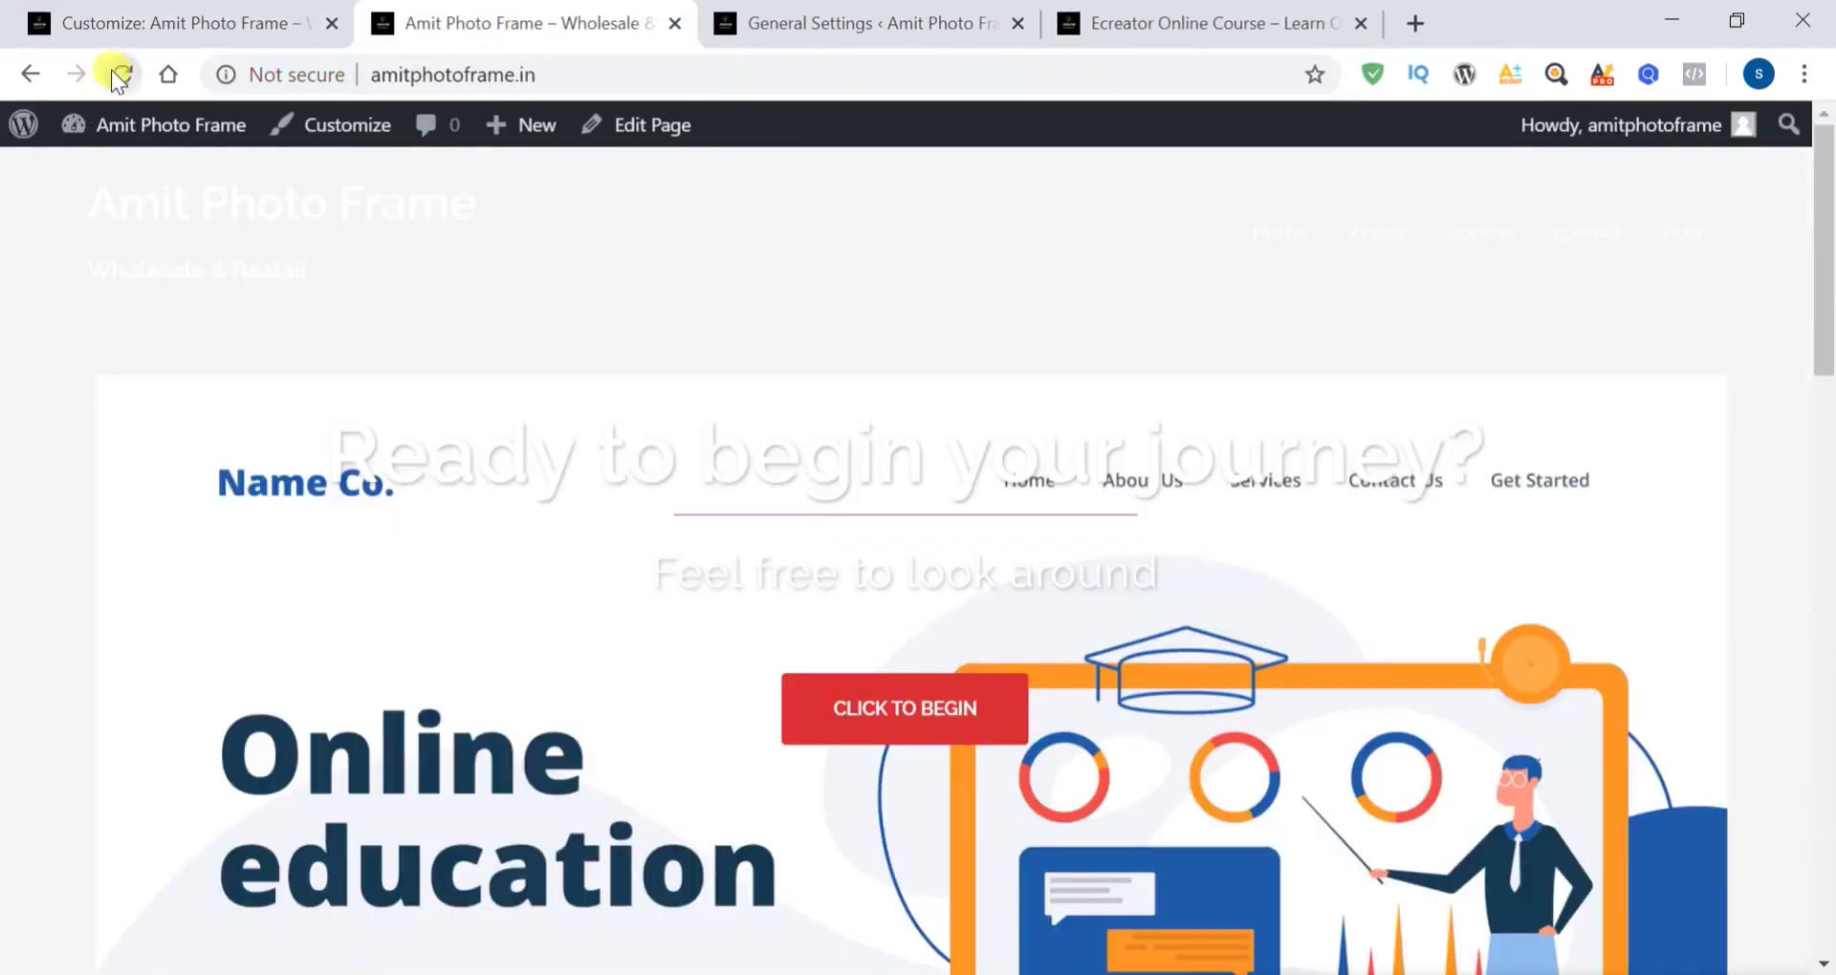
left_click(118, 73)
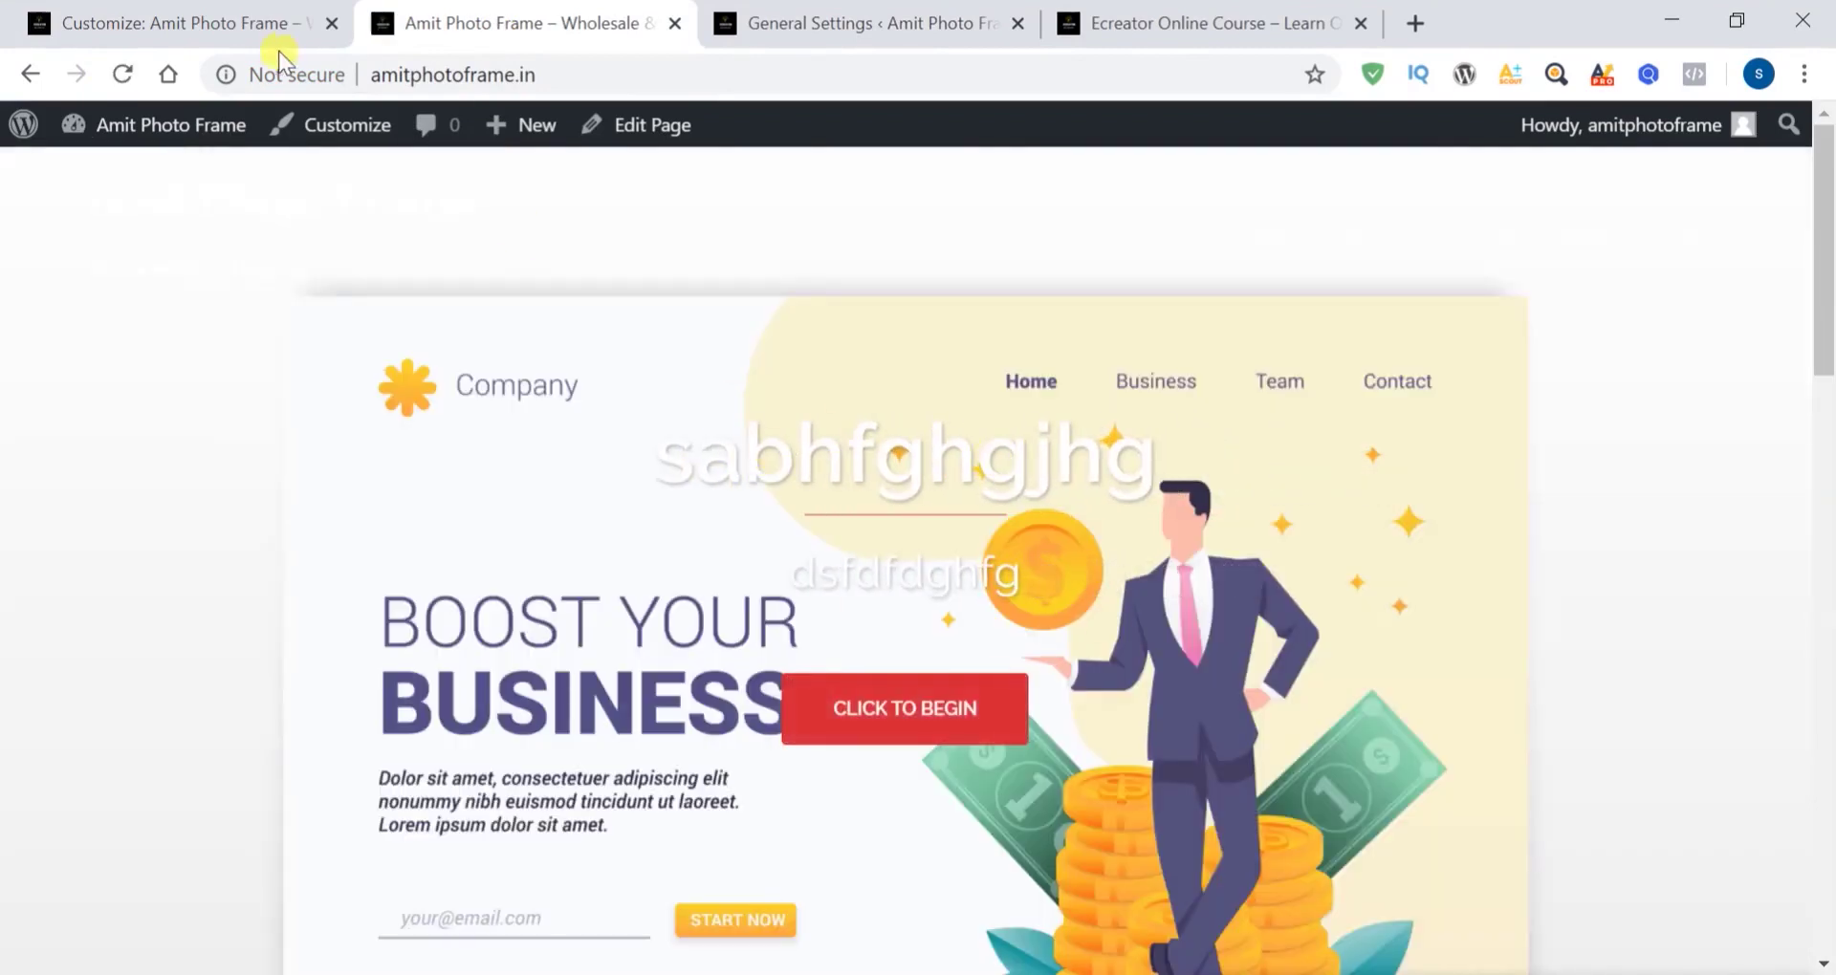
Back in the customizer, clear the title and subtitle of the first slide and publish the changes
left_click(244, 23)
double_click(225, 642)
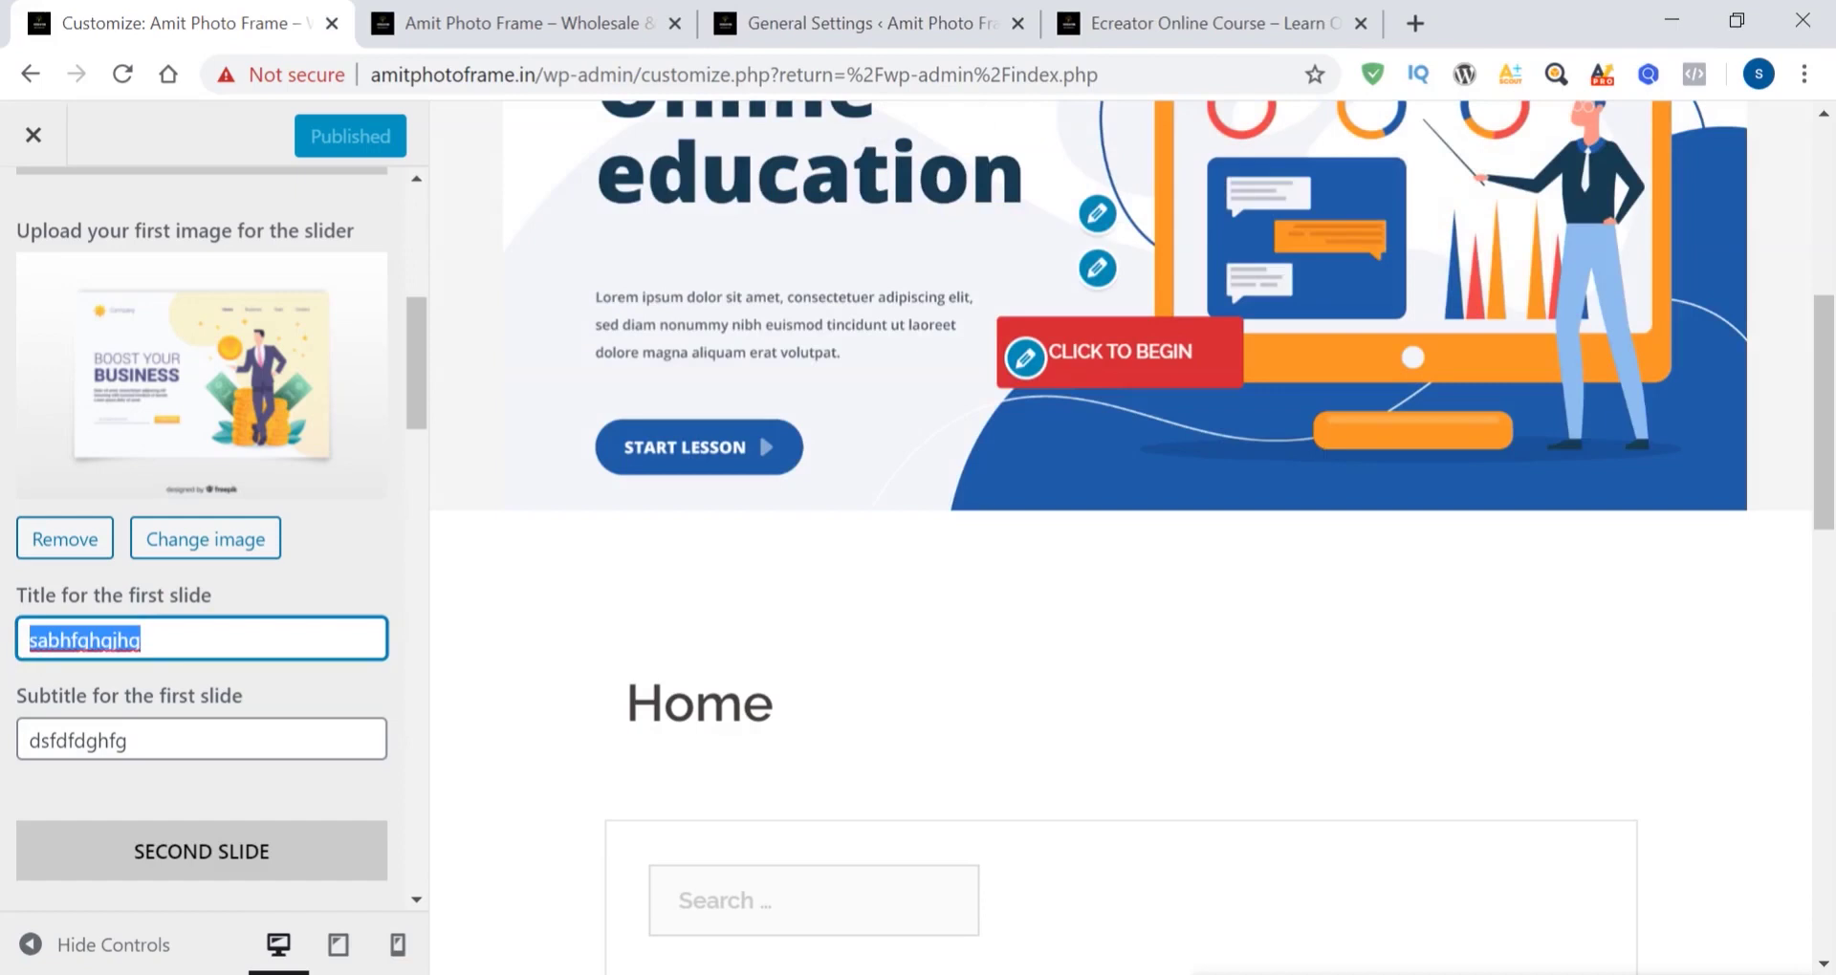
key("BackSpace")
double_click(118, 727)
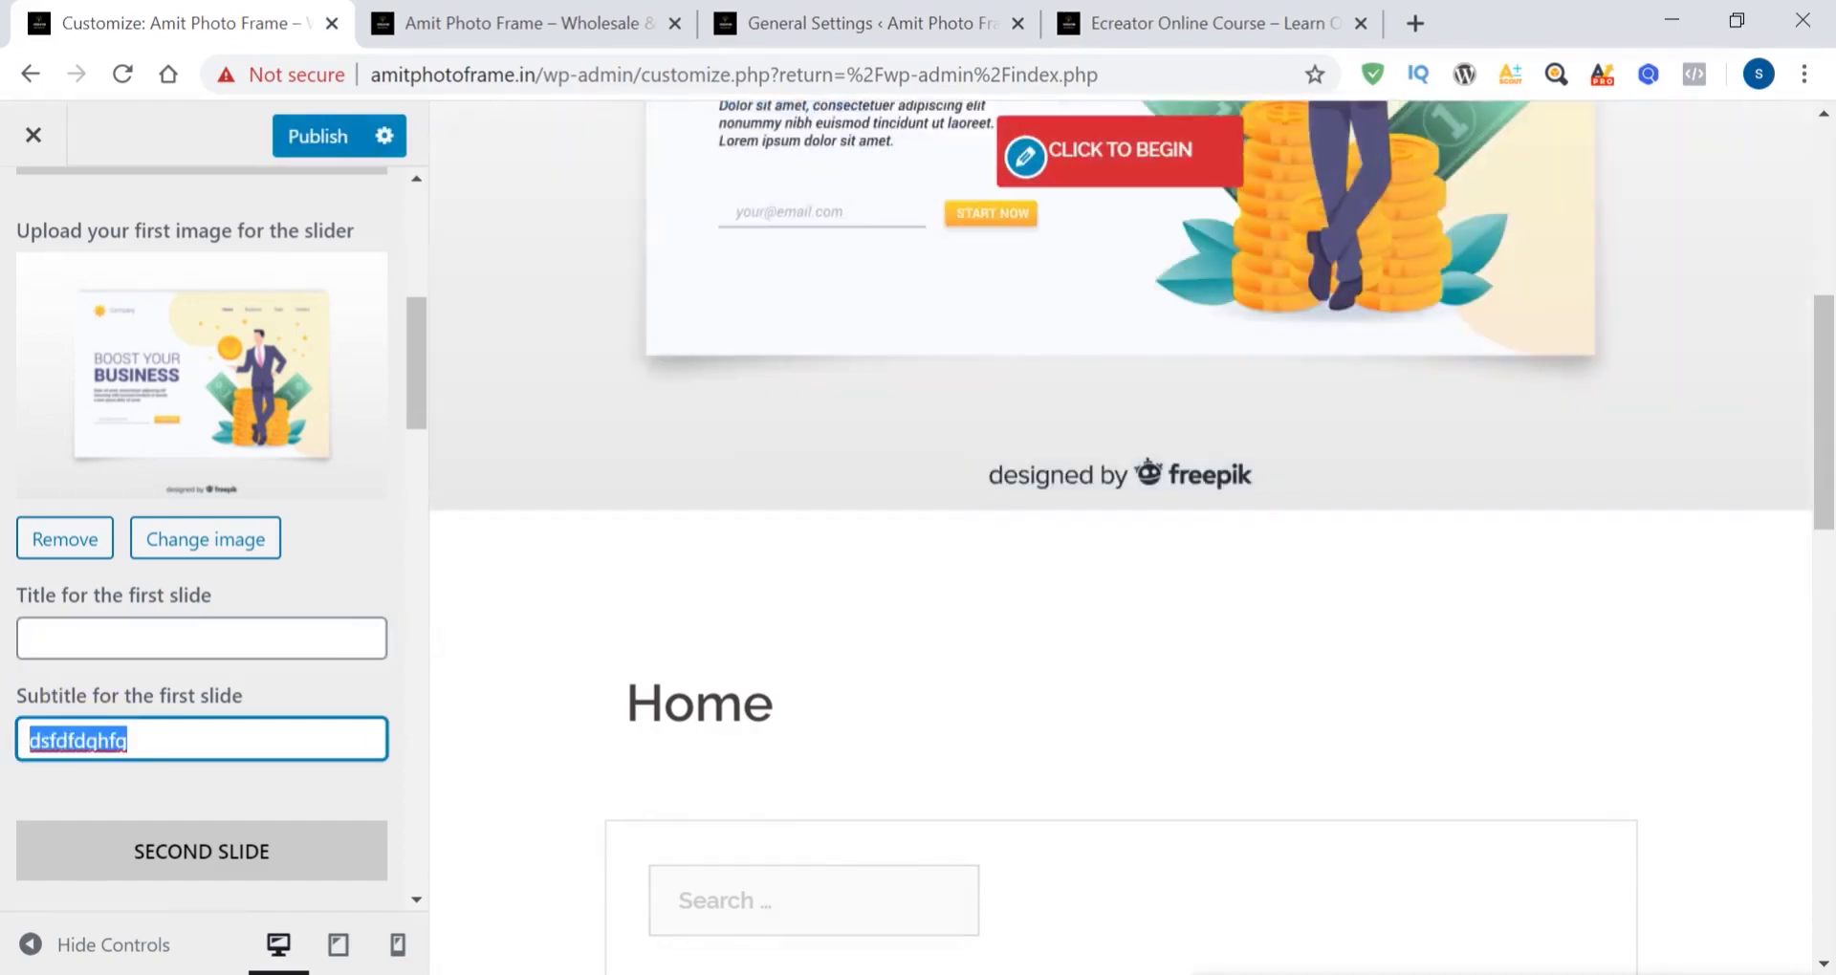
key("BackSpace")
left_click(330, 133)
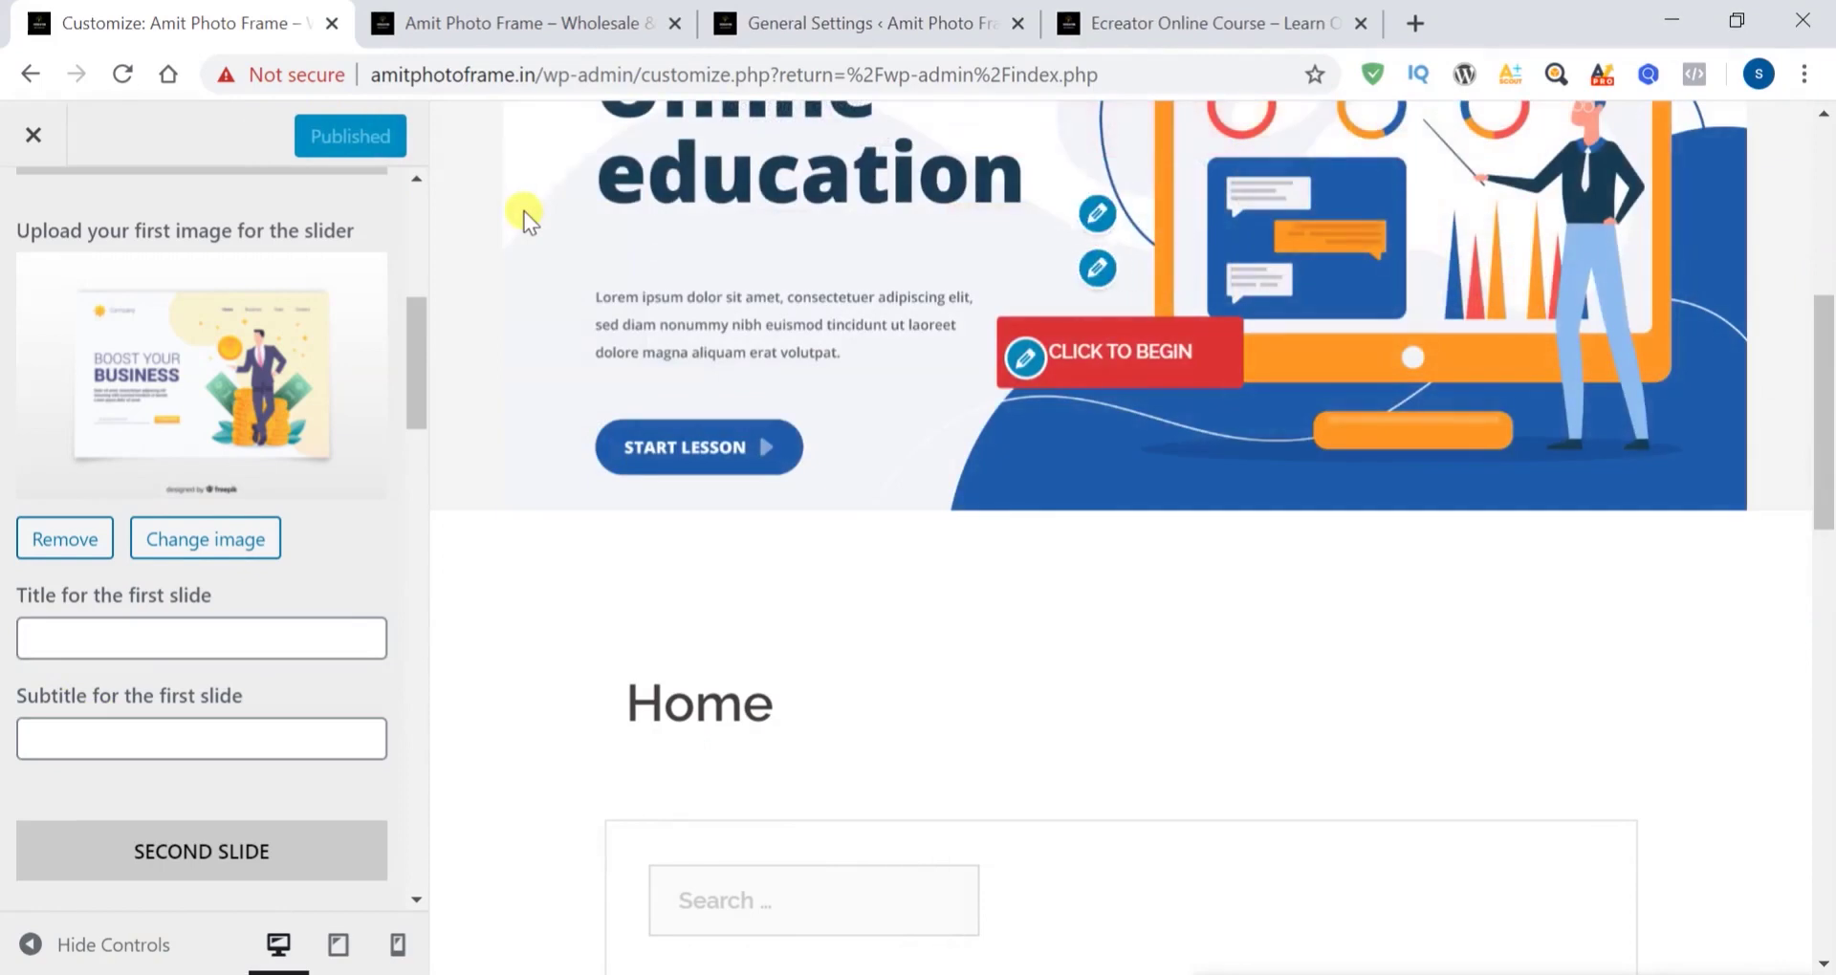
Reopen amitphotoframe.in and examine the header slides without the first slide's text
left_click(495, 27)
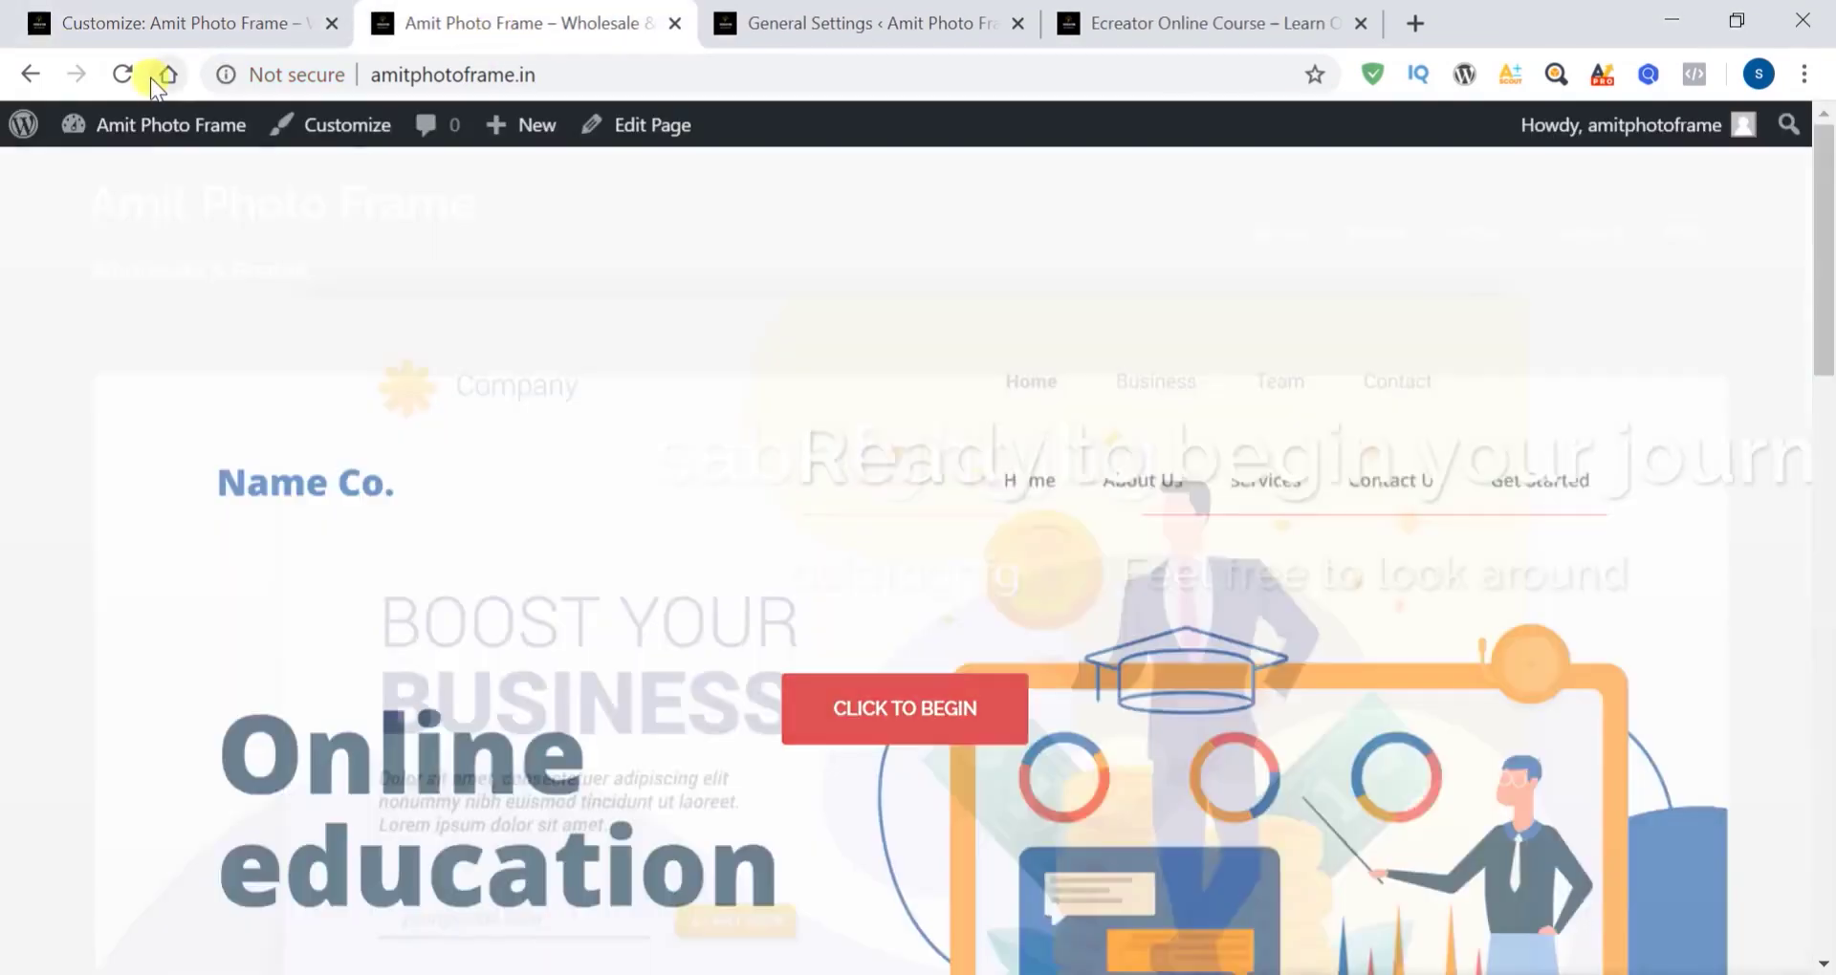
left_click(129, 75)
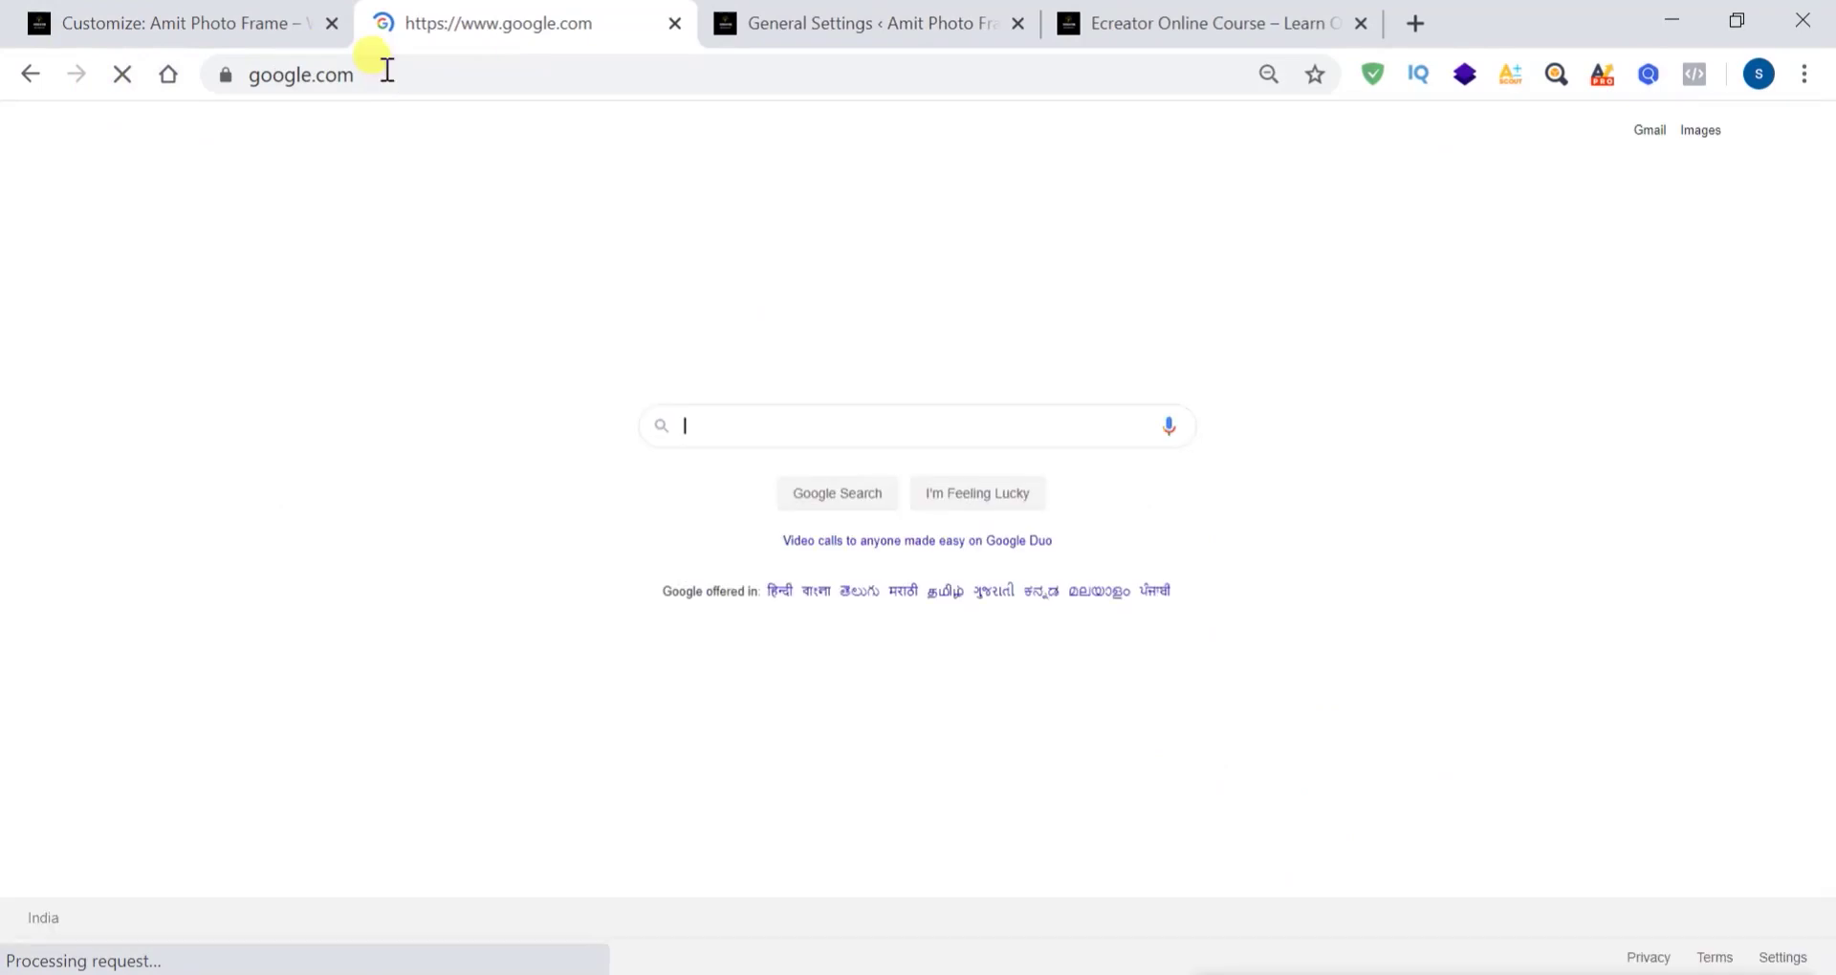
left_click_drag(414, 74, 201, 74)
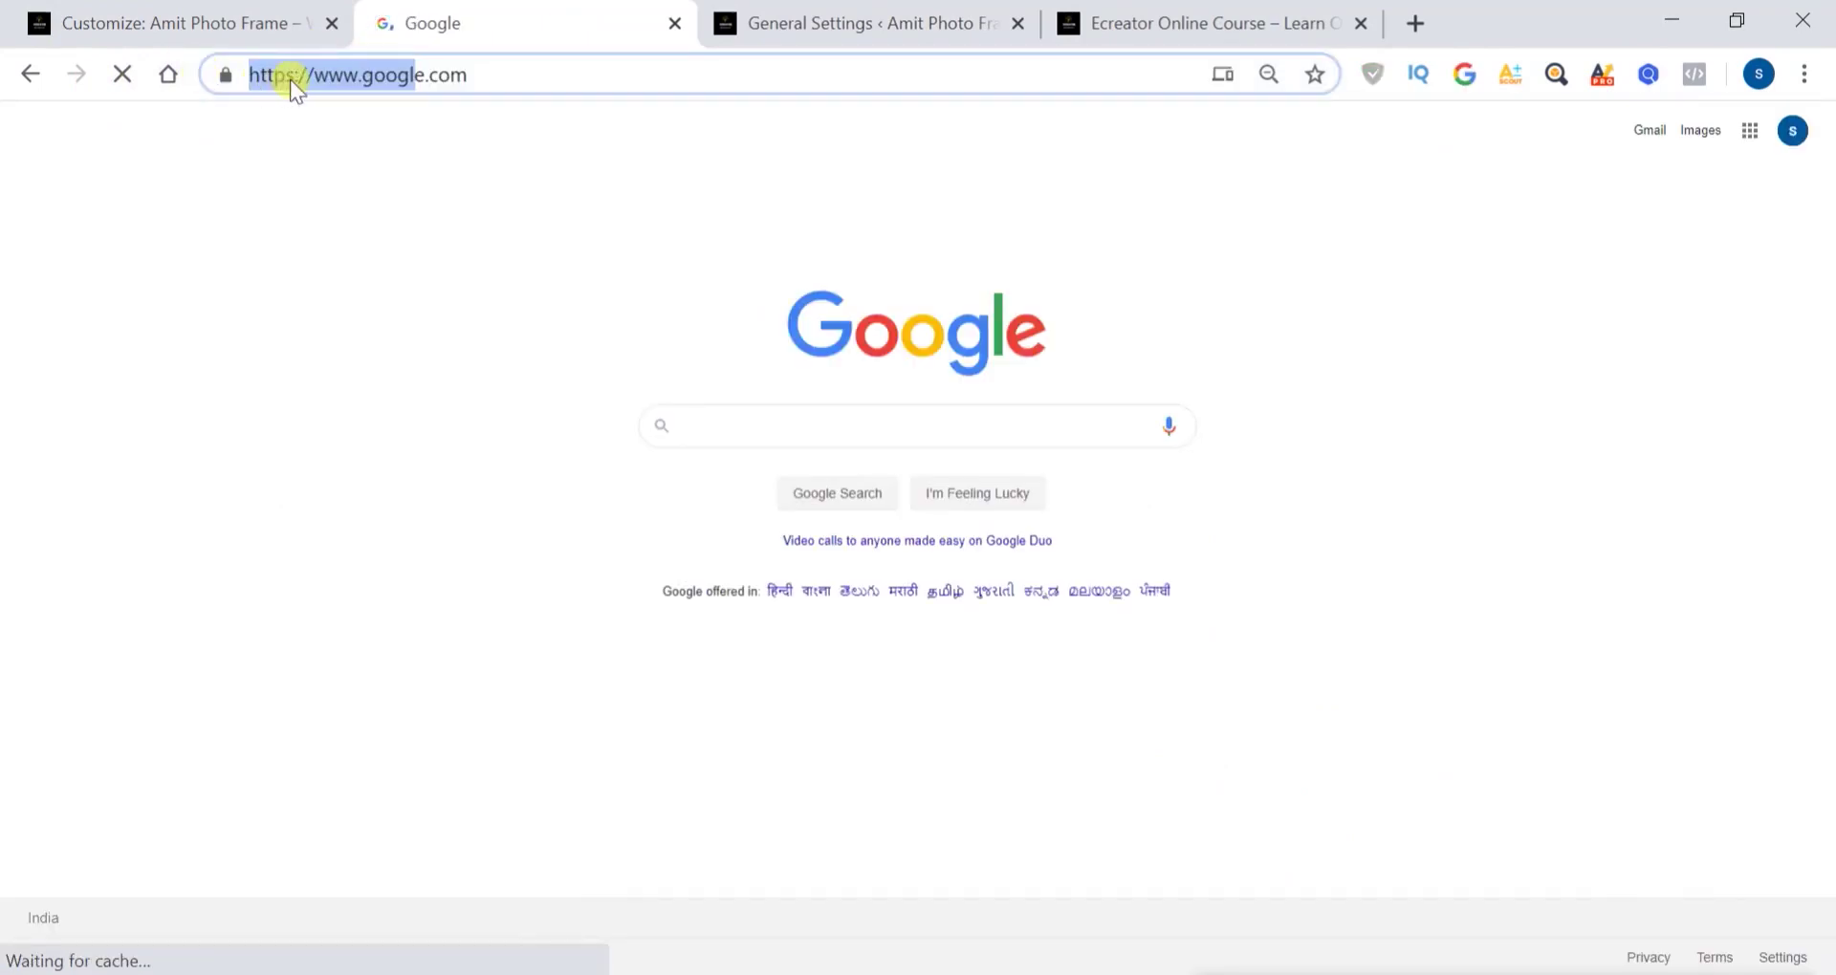
type("qme")
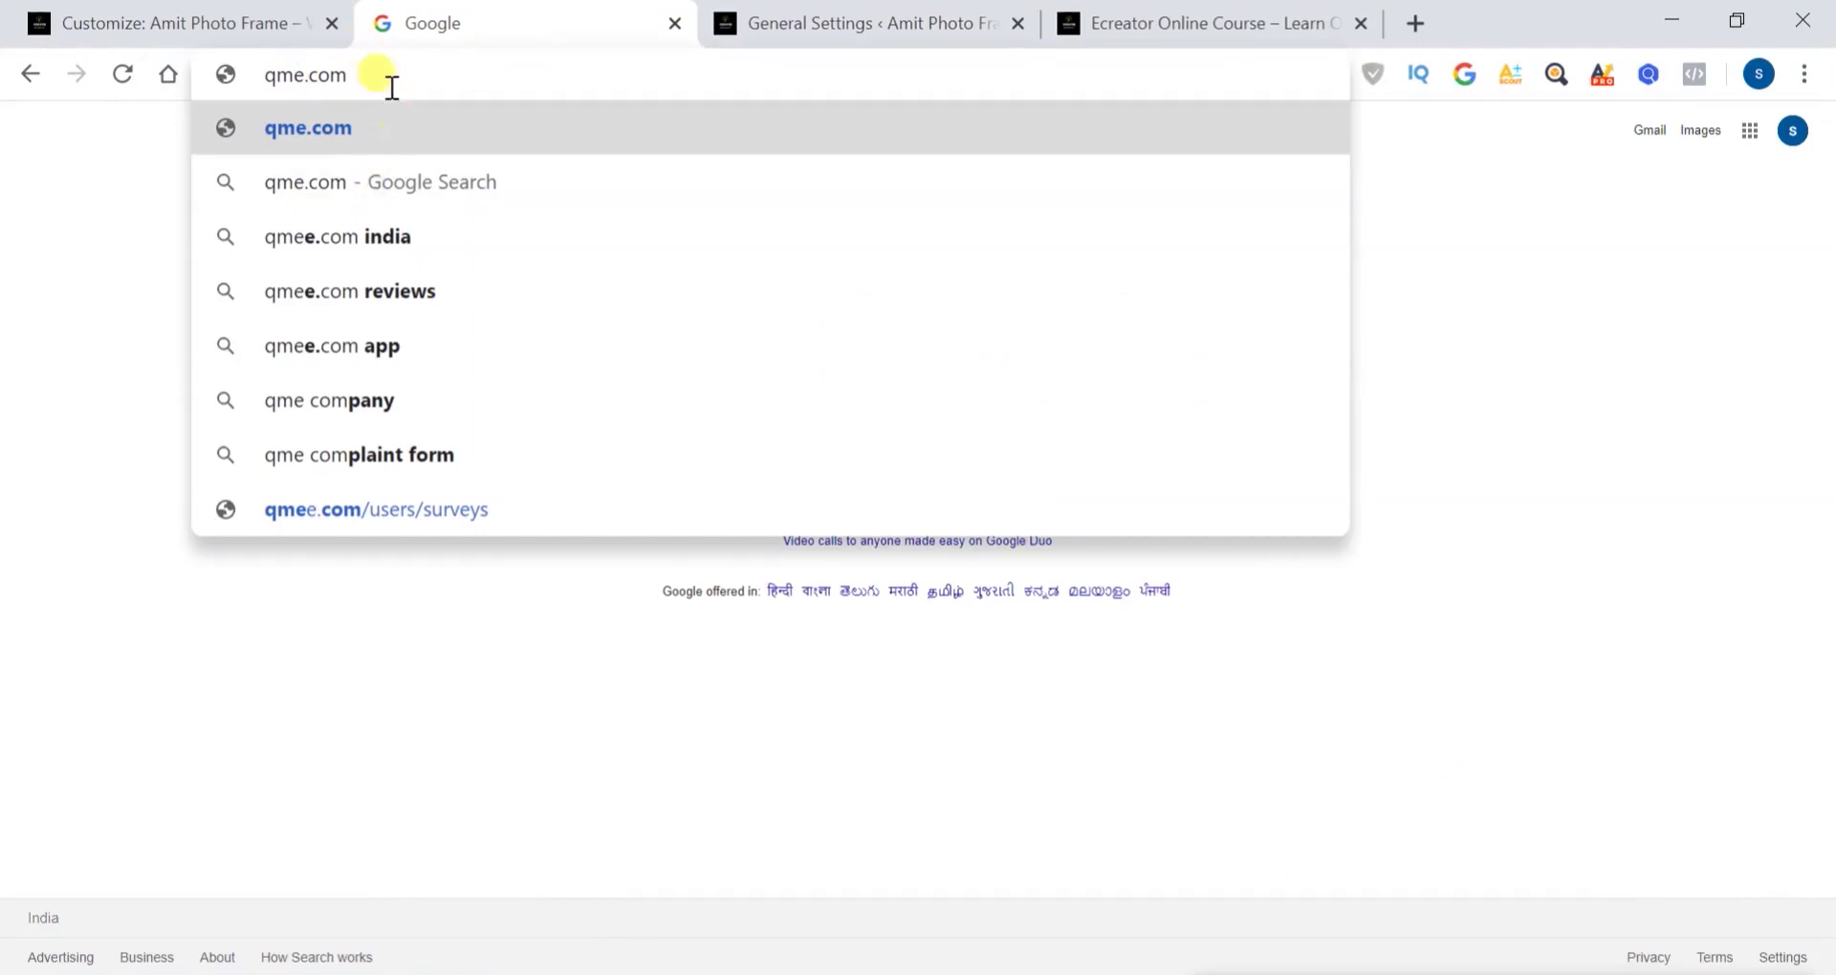
left_click_drag(392, 86, 163, 72)
type("ami")
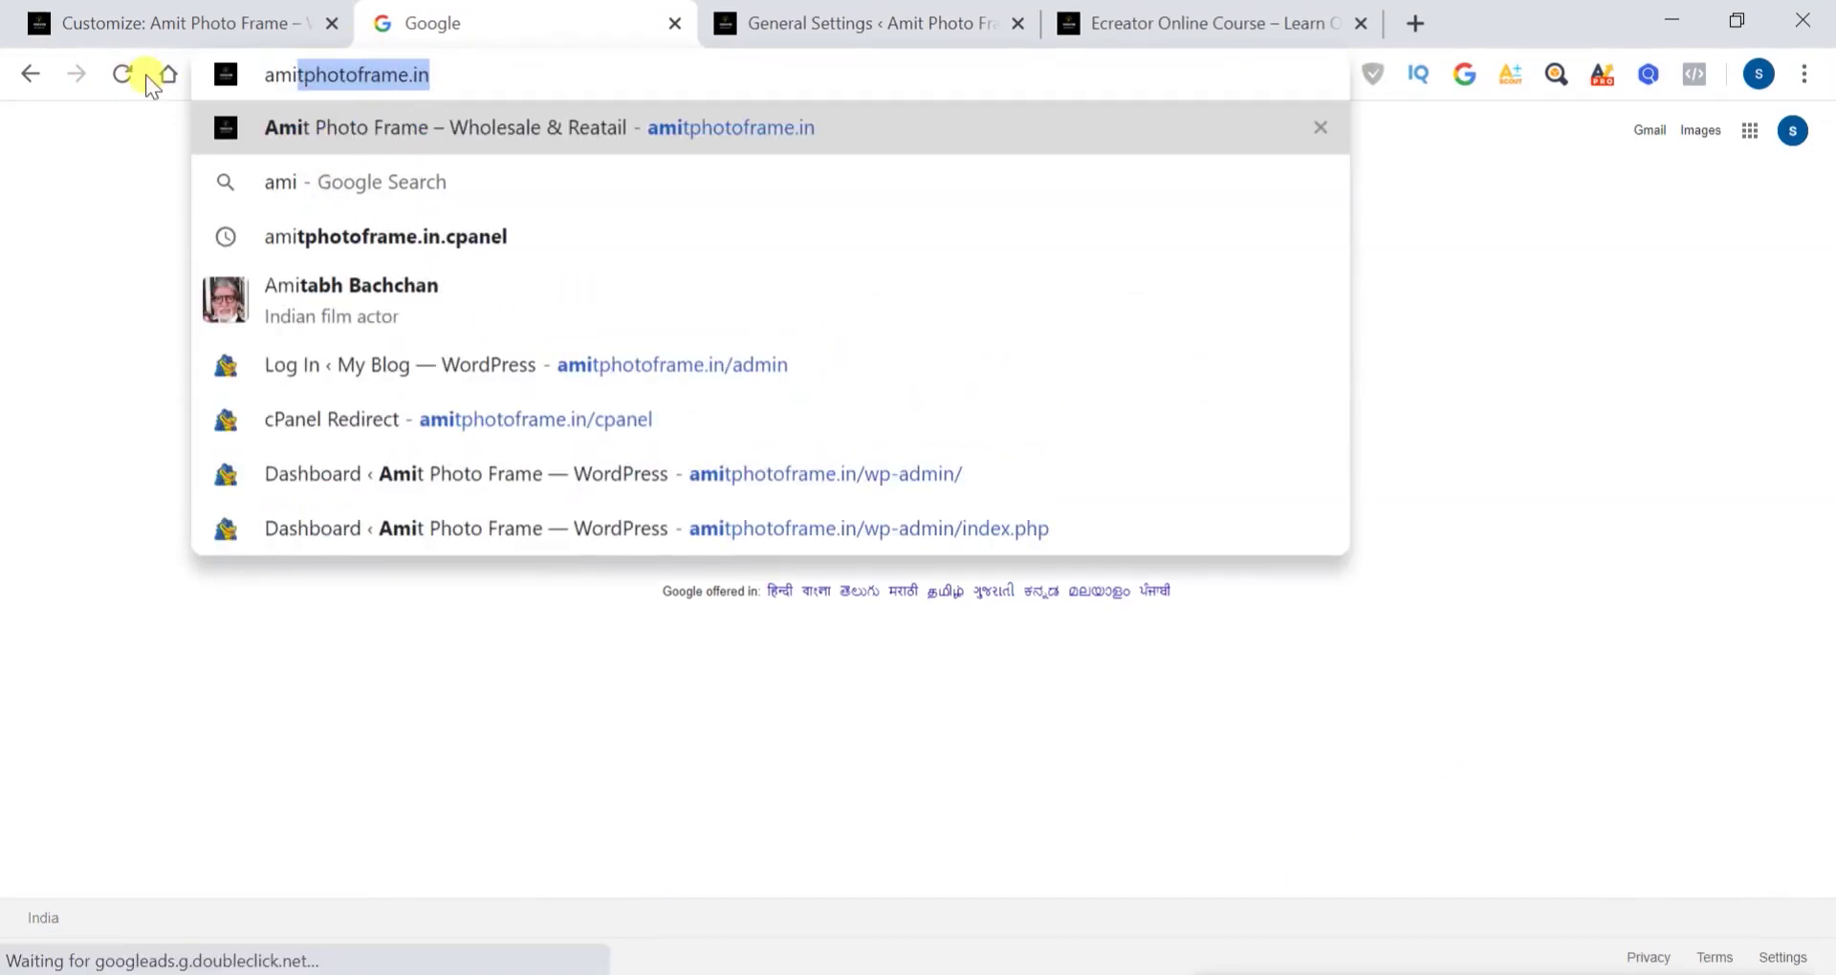
key("Return")
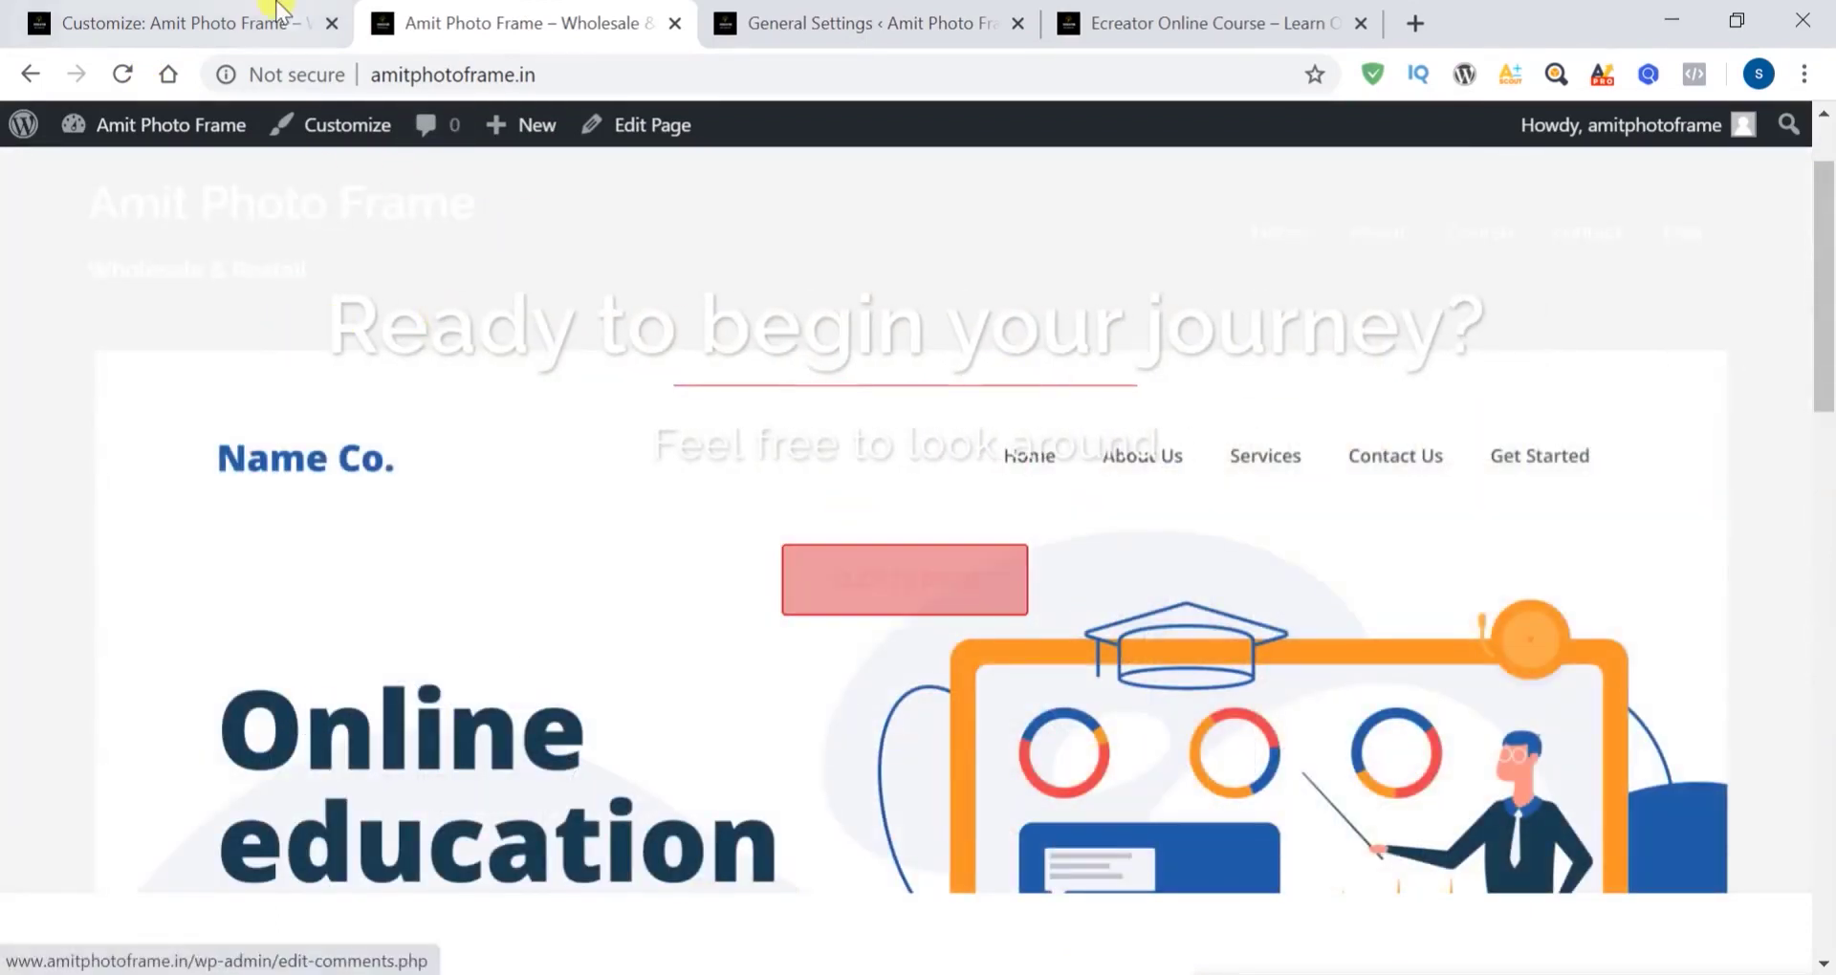
In the customizer, set the second slide's title to "vfgfgbh" and its subtitle to "sdgfdgdhgd", and publish the changes
left_click(248, 19)
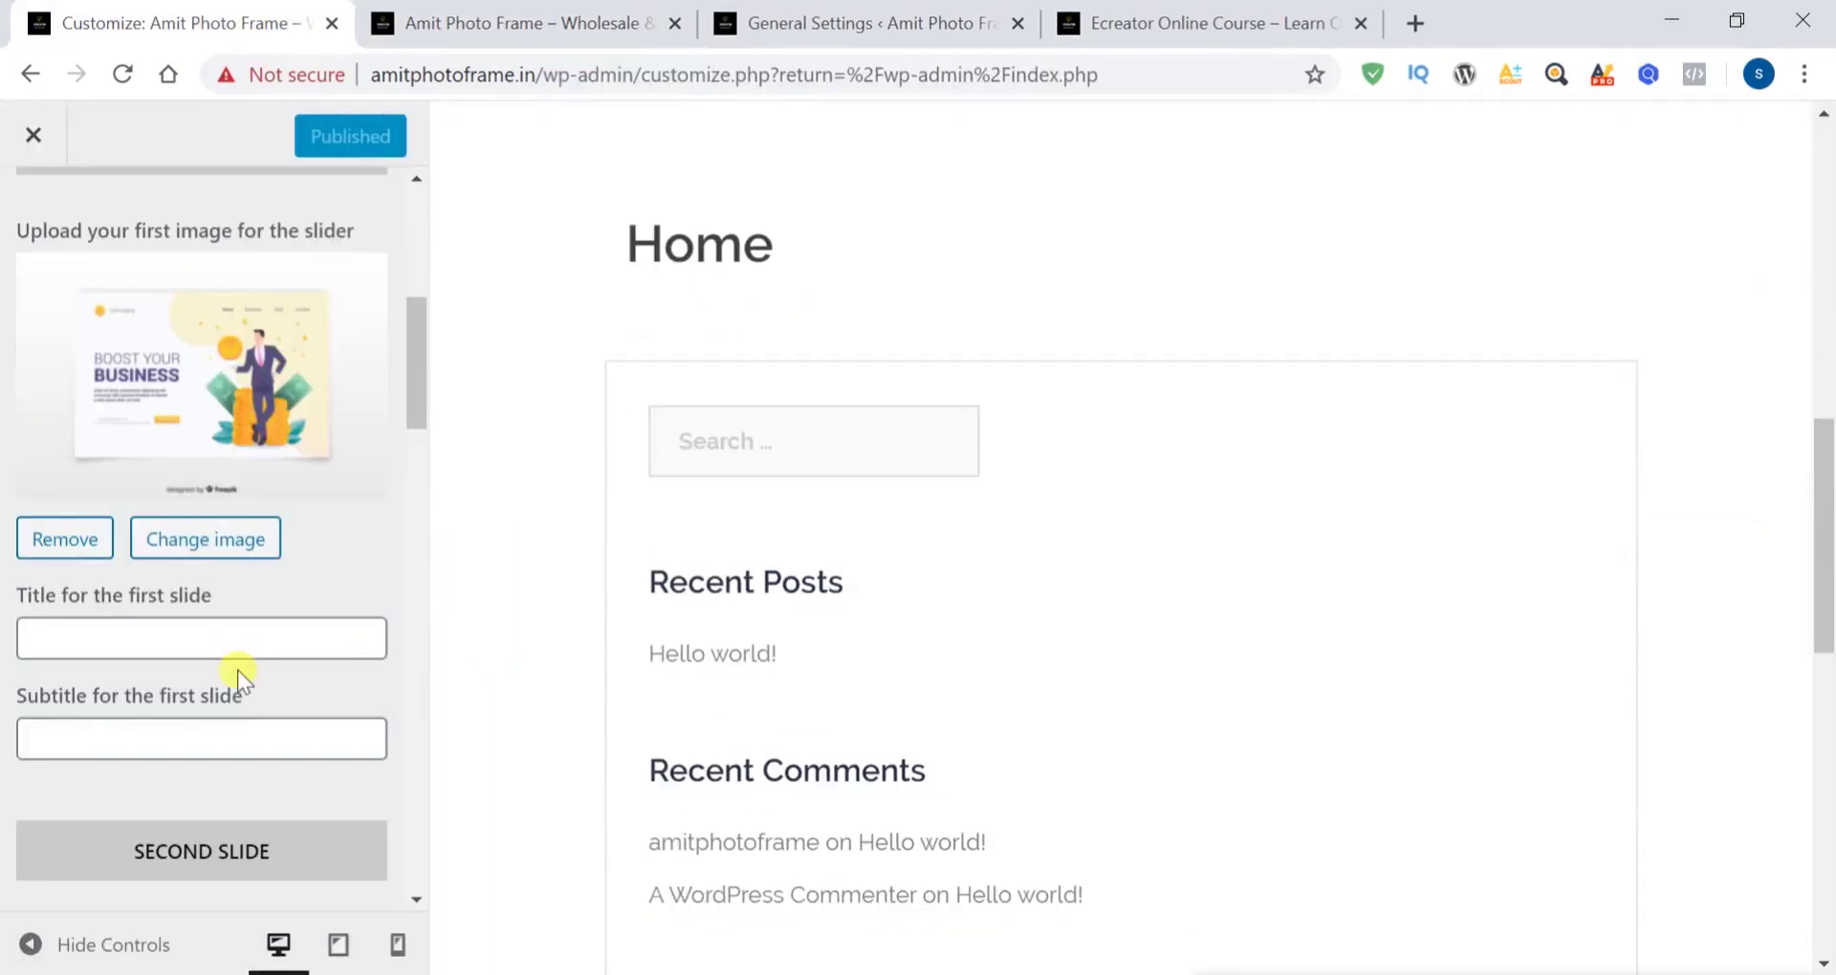
scroll(237, 669, "down", 9)
left_click(200, 607)
type("vfgfgbh")
left_click(195, 691)
type("sdgfdgdhgd")
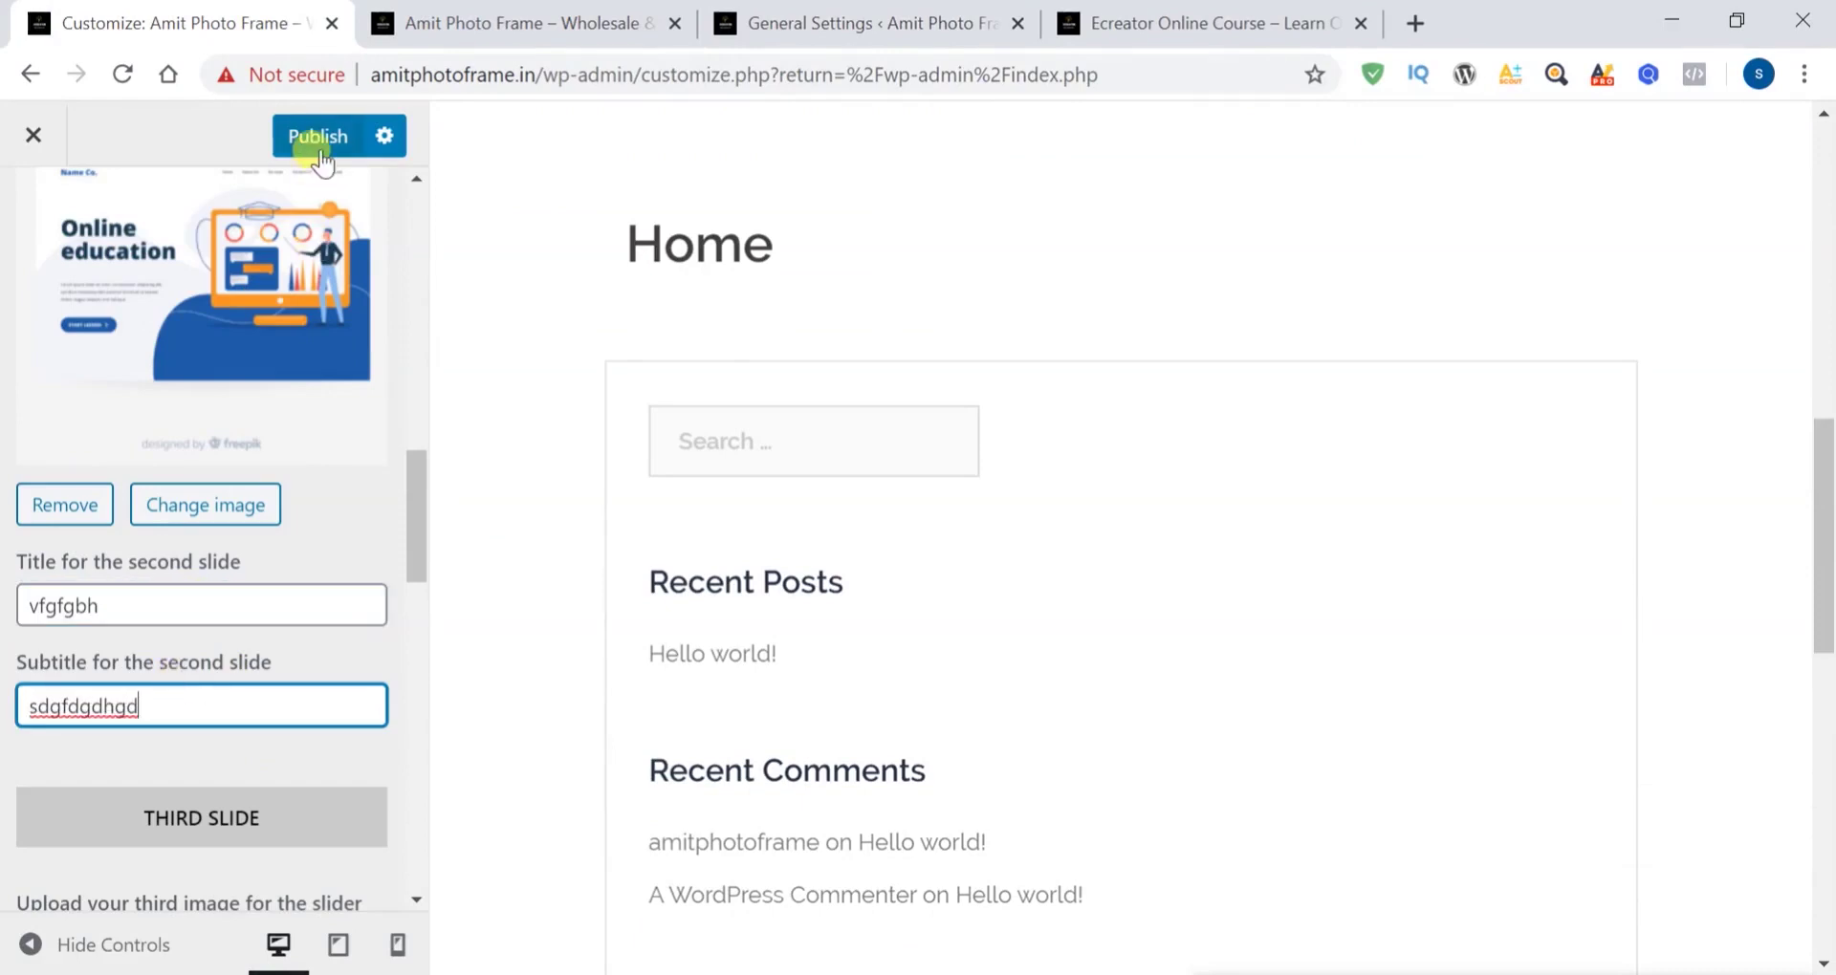
left_click(319, 137)
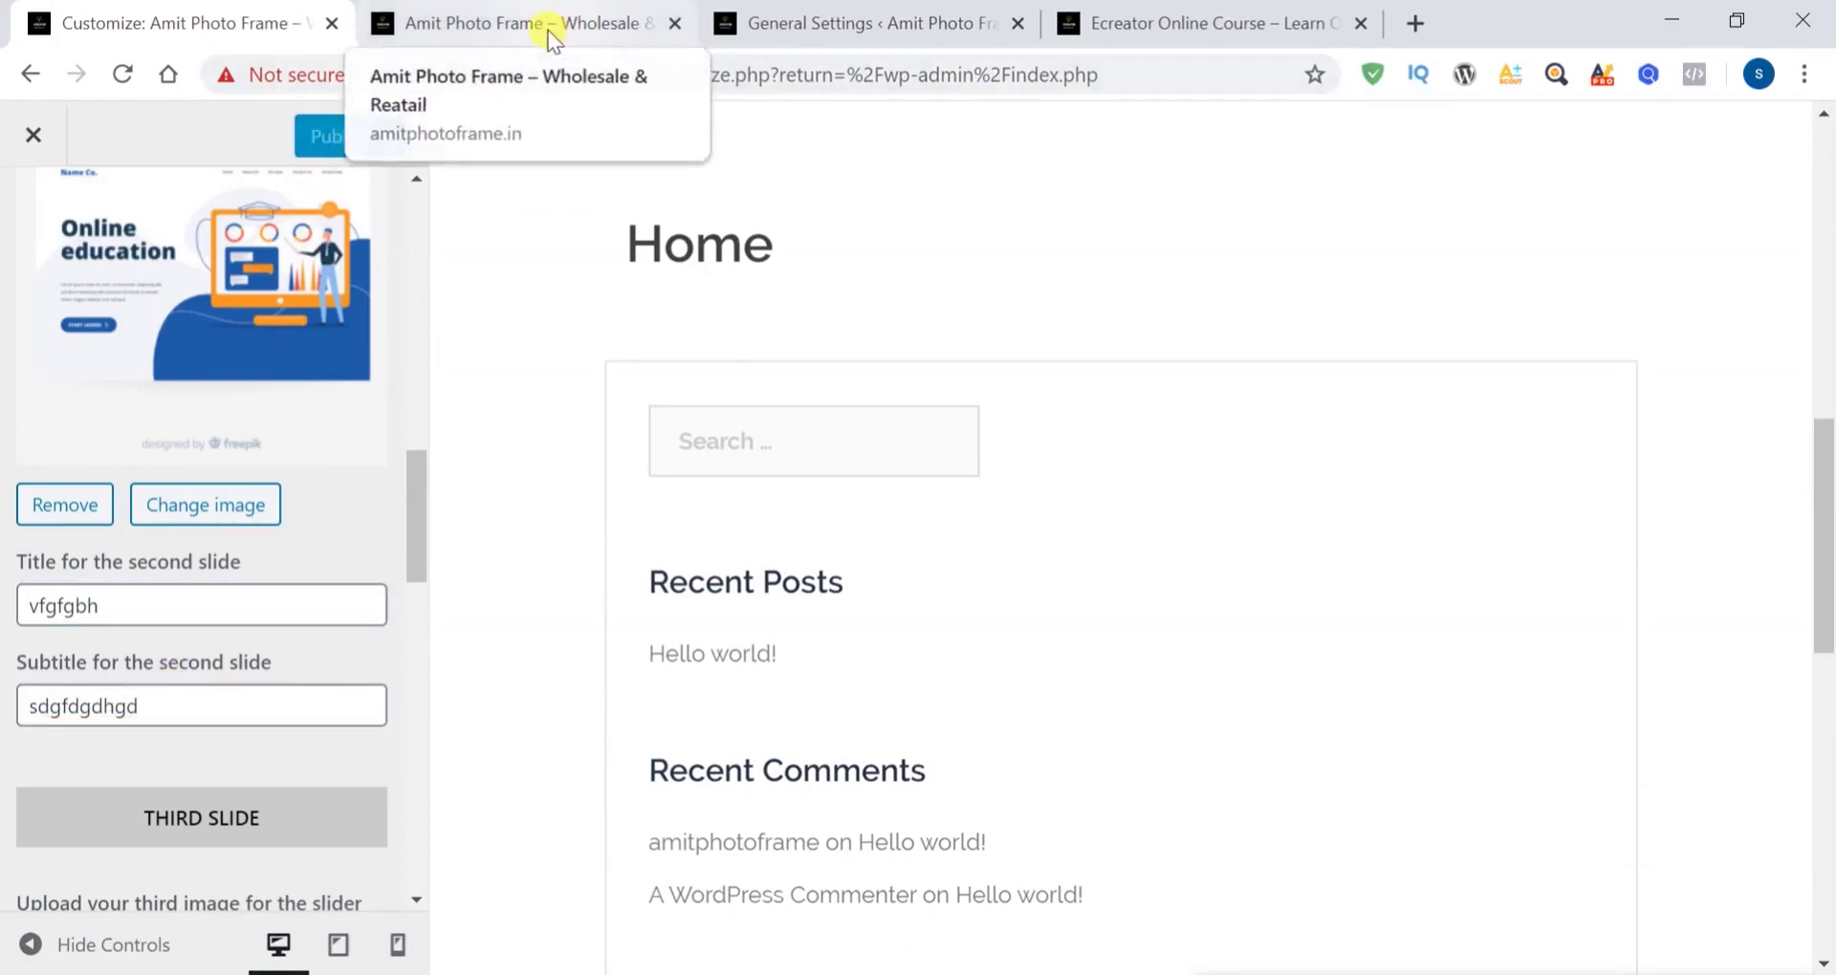
Reload the live site and check the second slide's title and subtitle
left_click(548, 30)
left_click(122, 71)
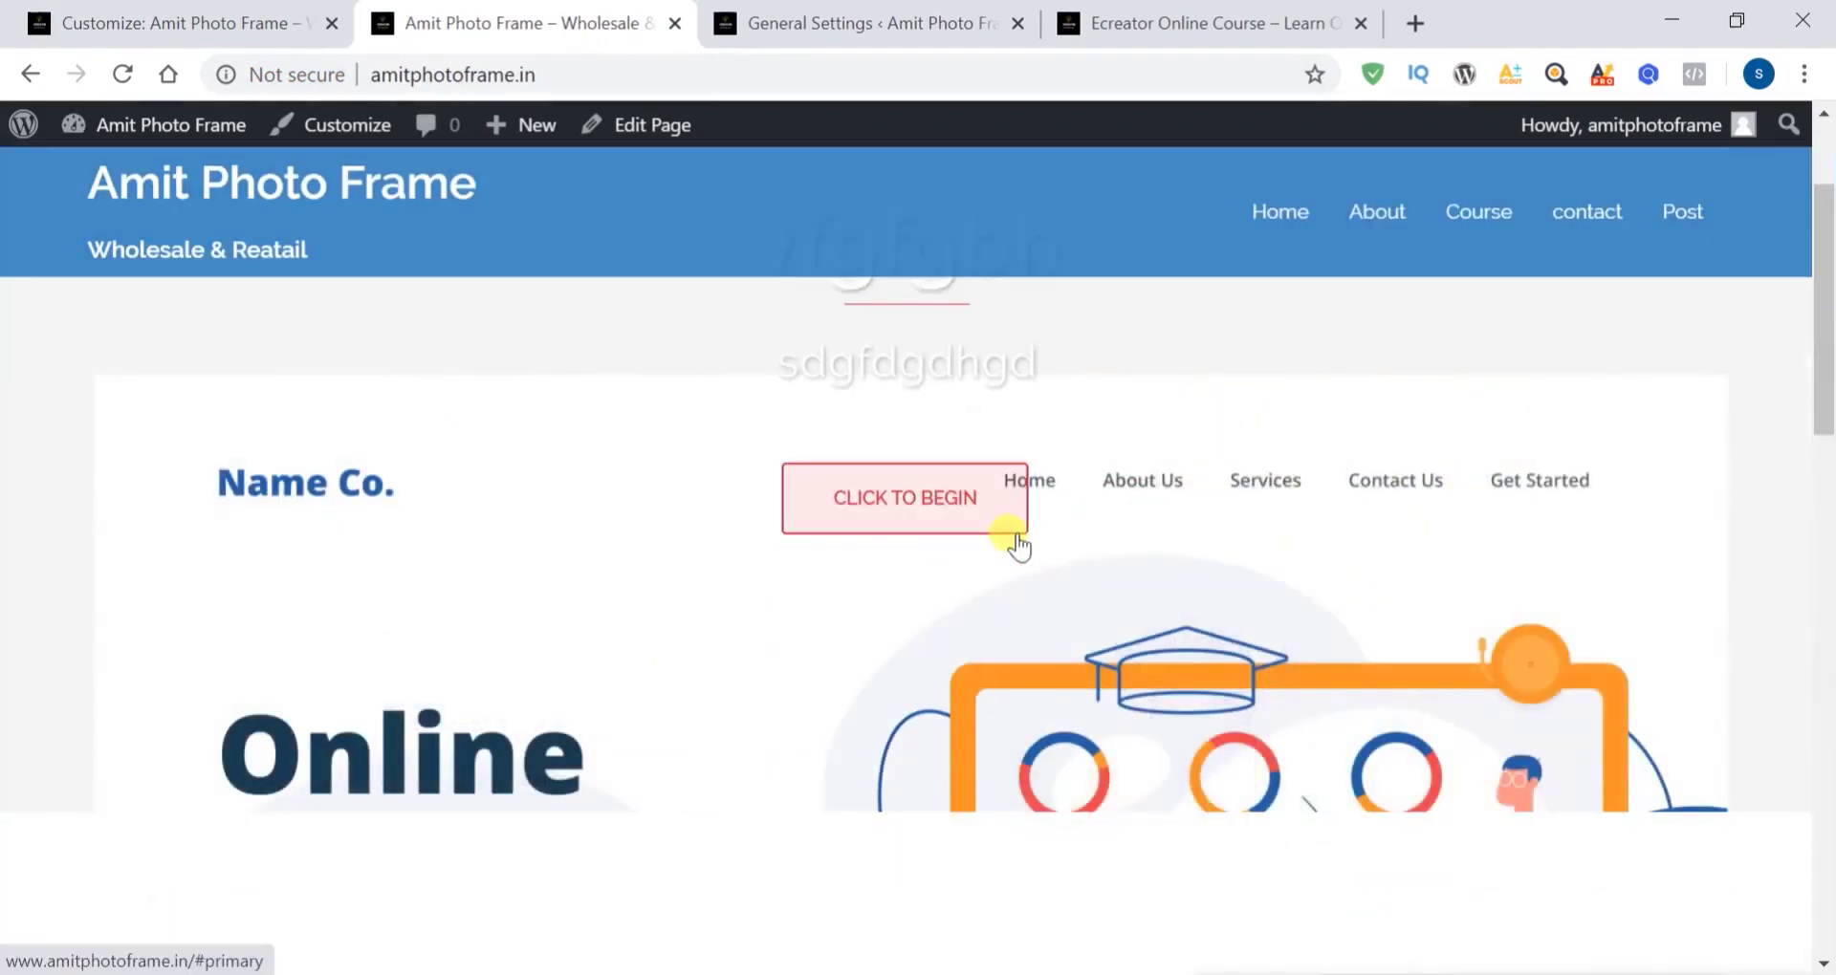
Back in the customizer, clear the title and subtitle of the second slide and publish the changes
left_click(232, 26)
scroll(314, 532, "down", 3)
left_click(158, 465)
double_click(158, 465)
key("BackSpace")
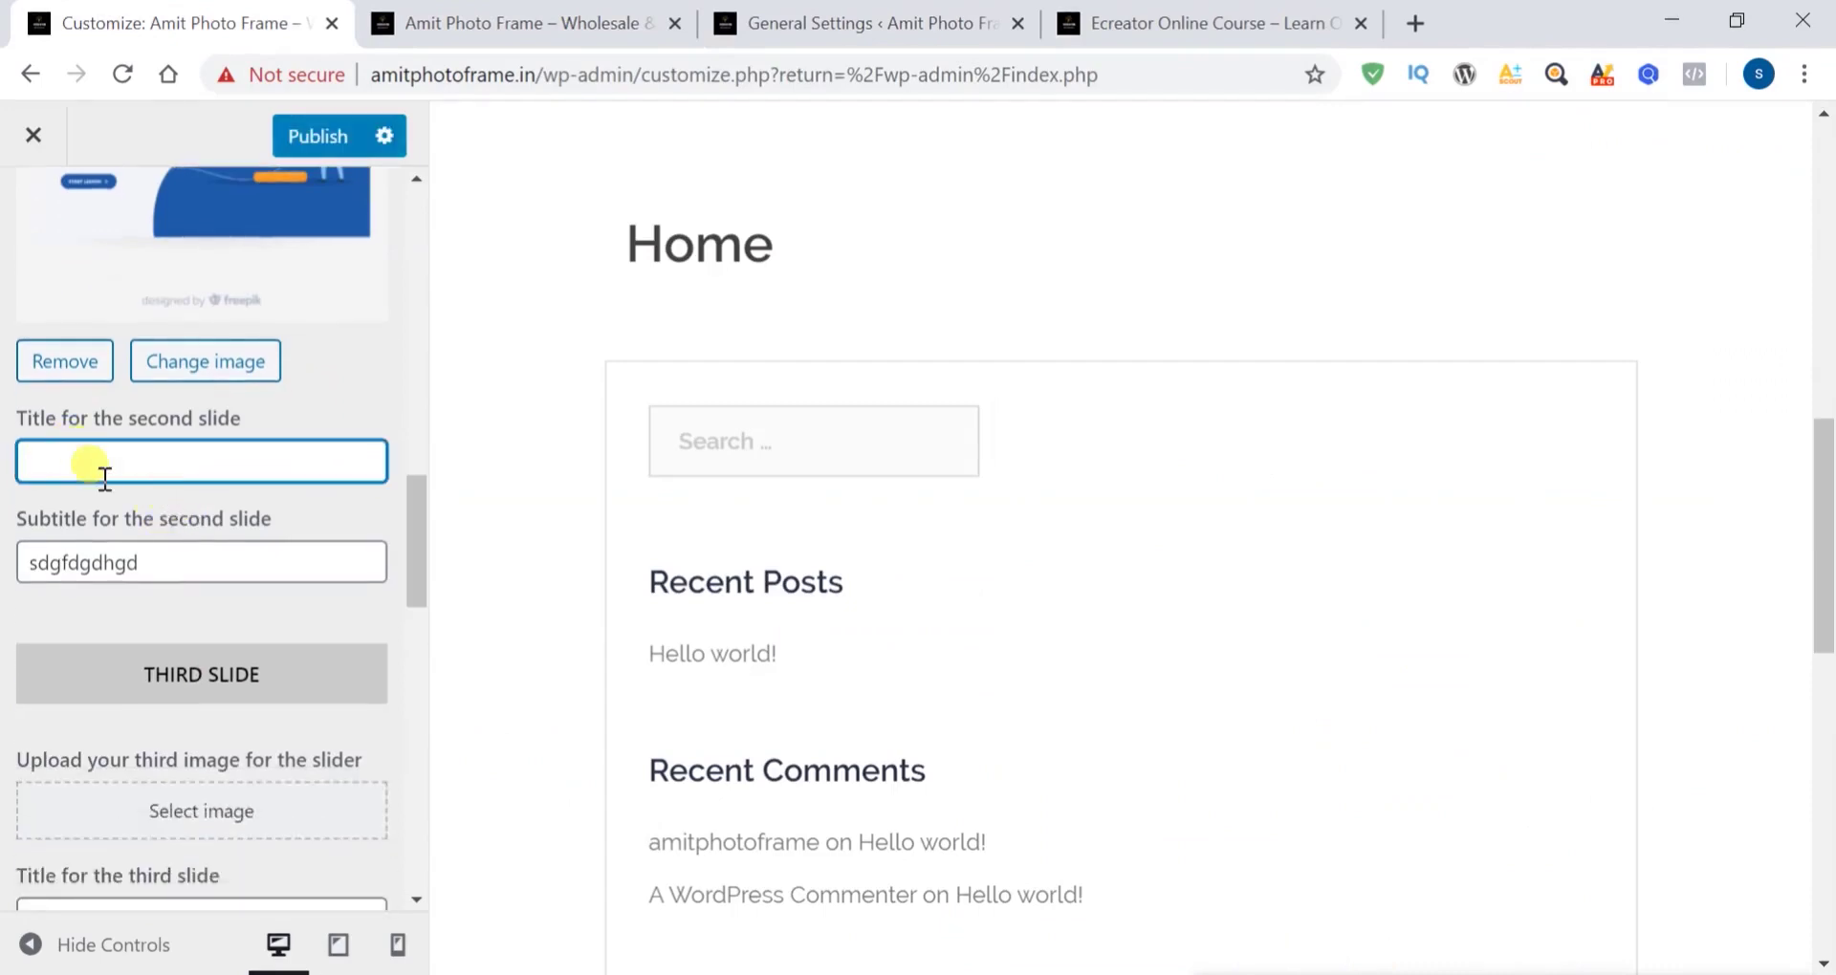
double_click(155, 553)
key("BackSpace")
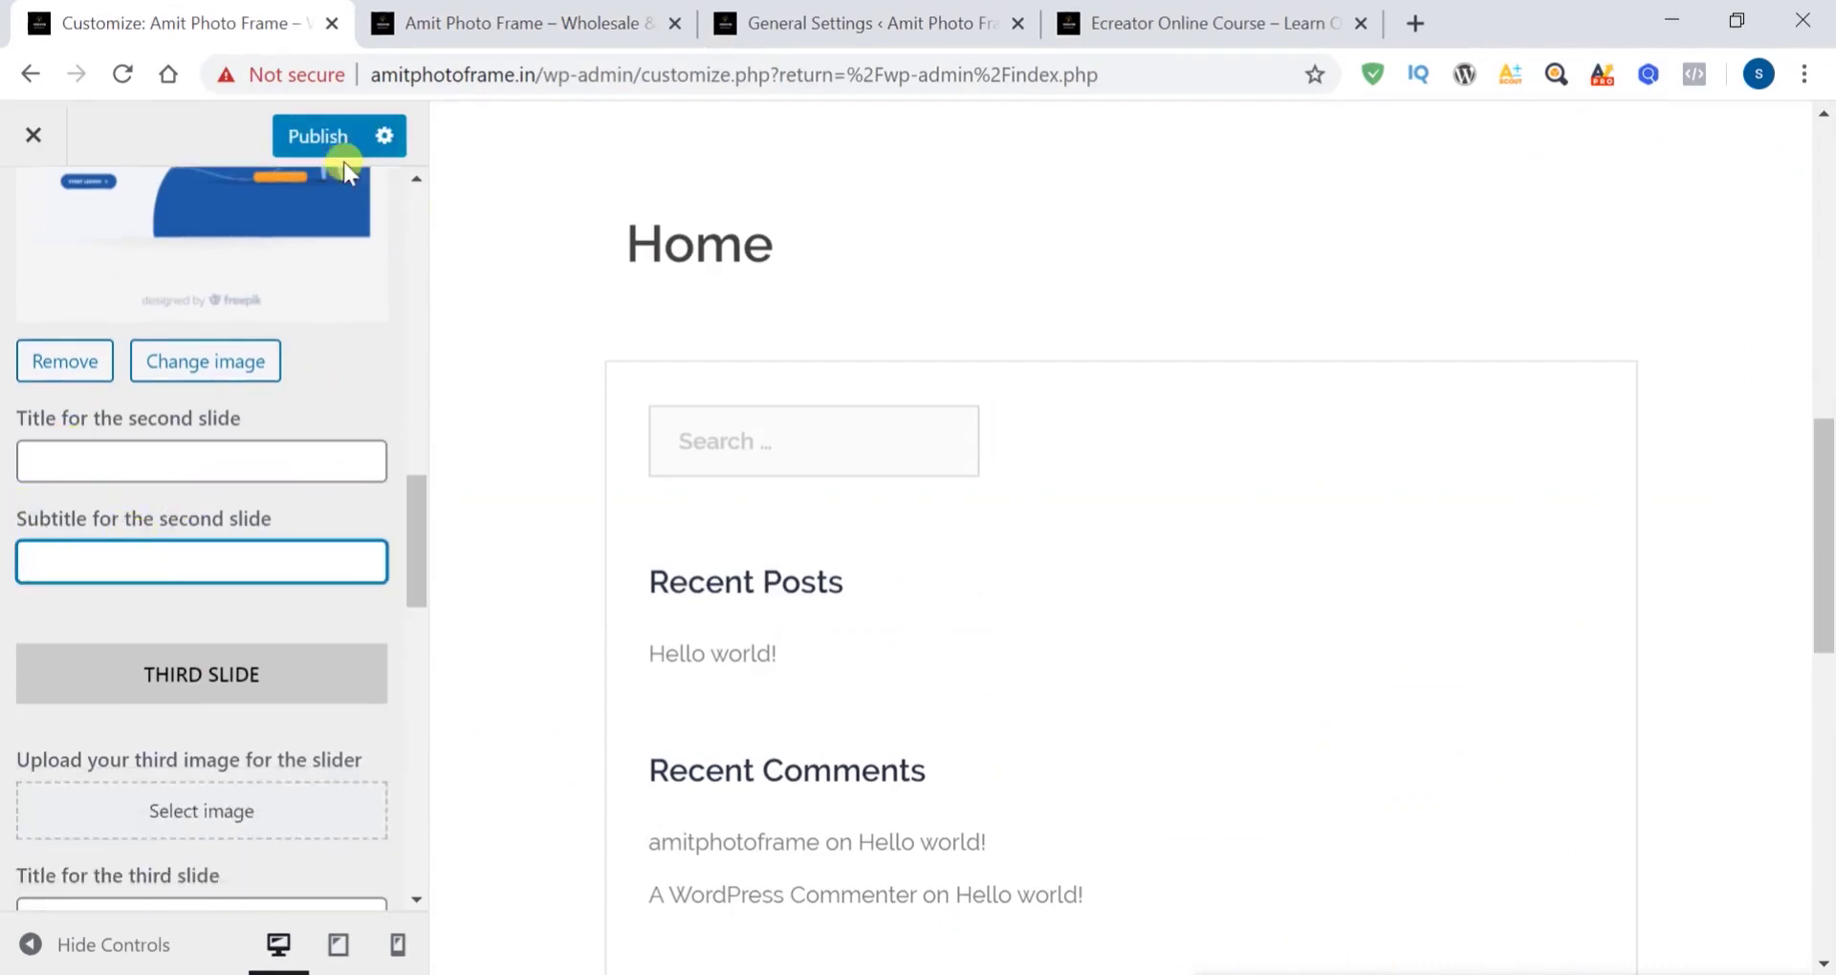
left_click(323, 144)
scroll(312, 380, "up", 6)
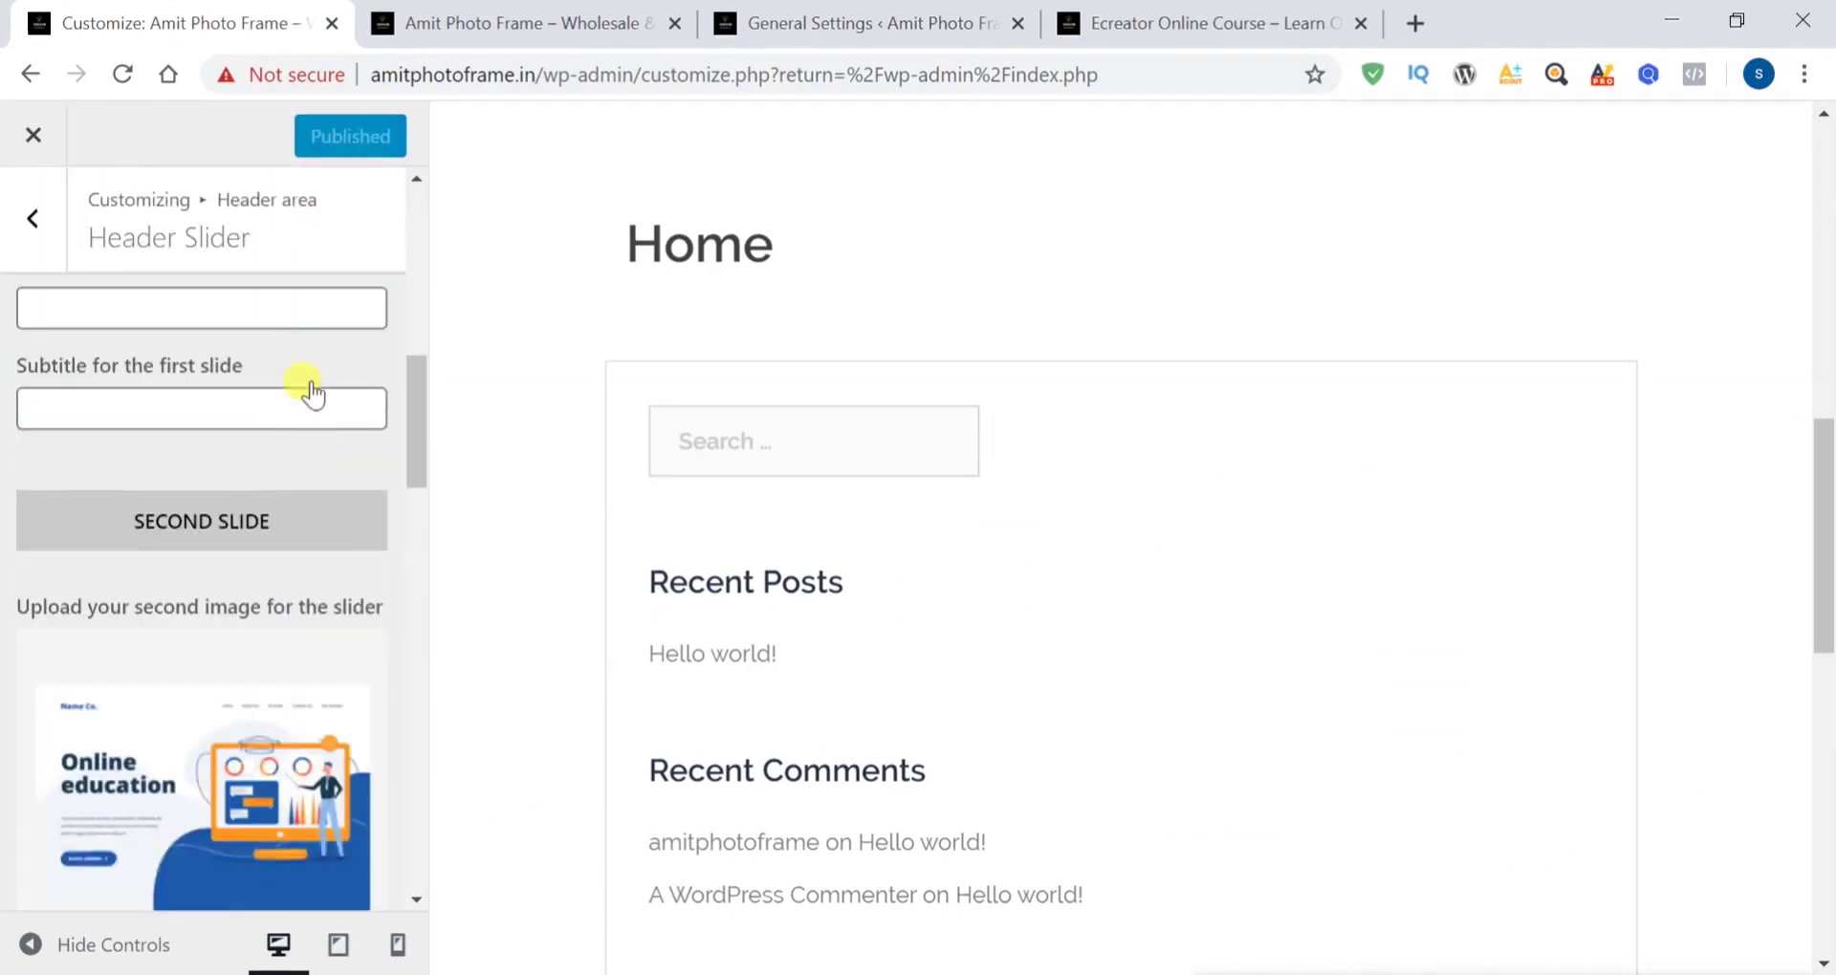
scroll(310, 383, "up", 1)
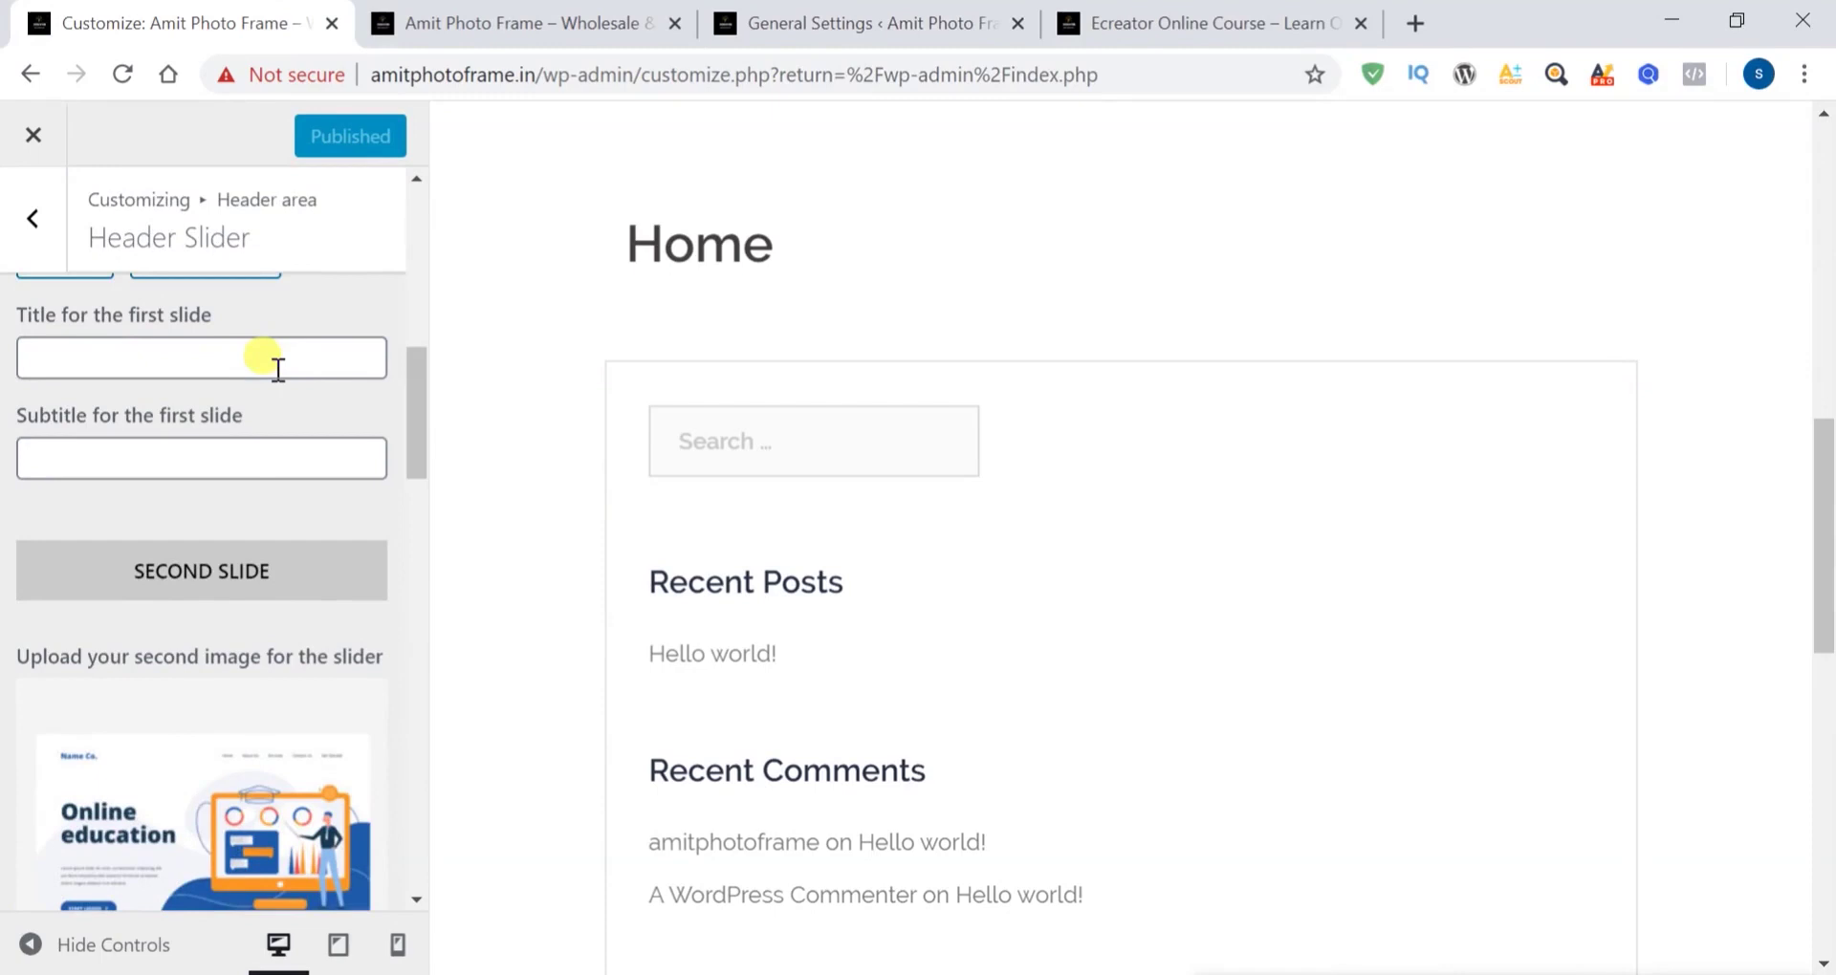
Reload the live site and view both header slides without their titles and subtitles
left_click(517, 27)
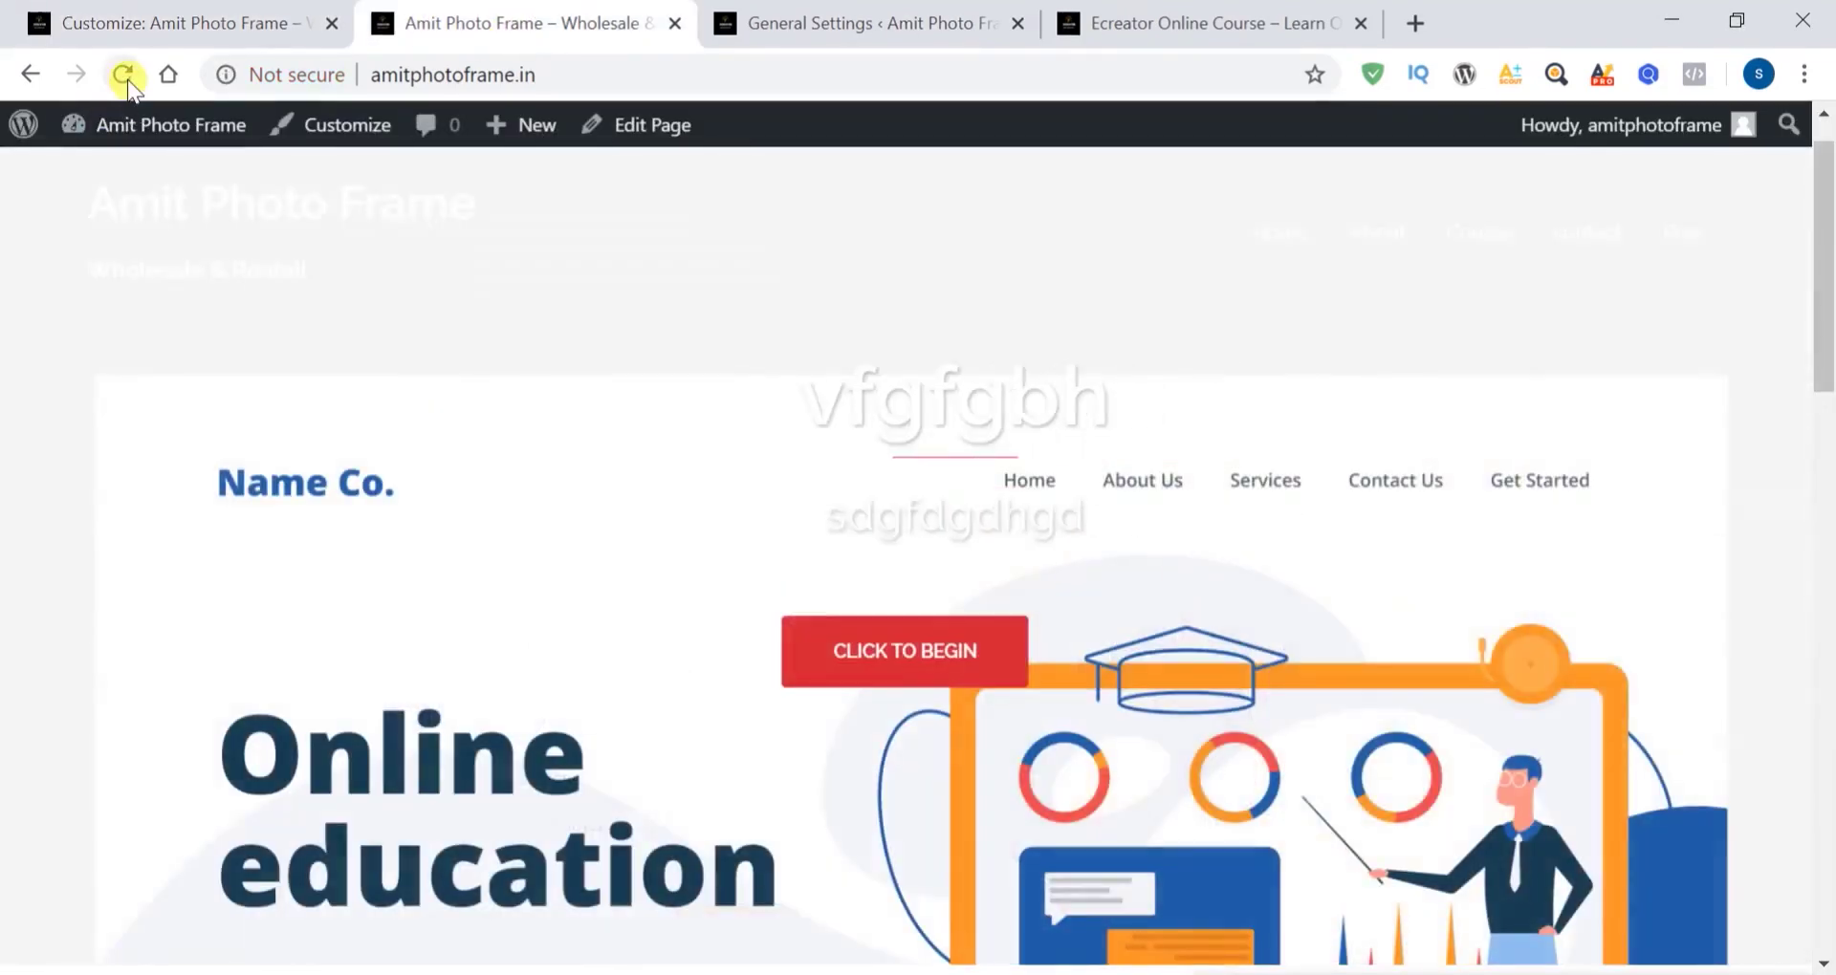
left_click(127, 76)
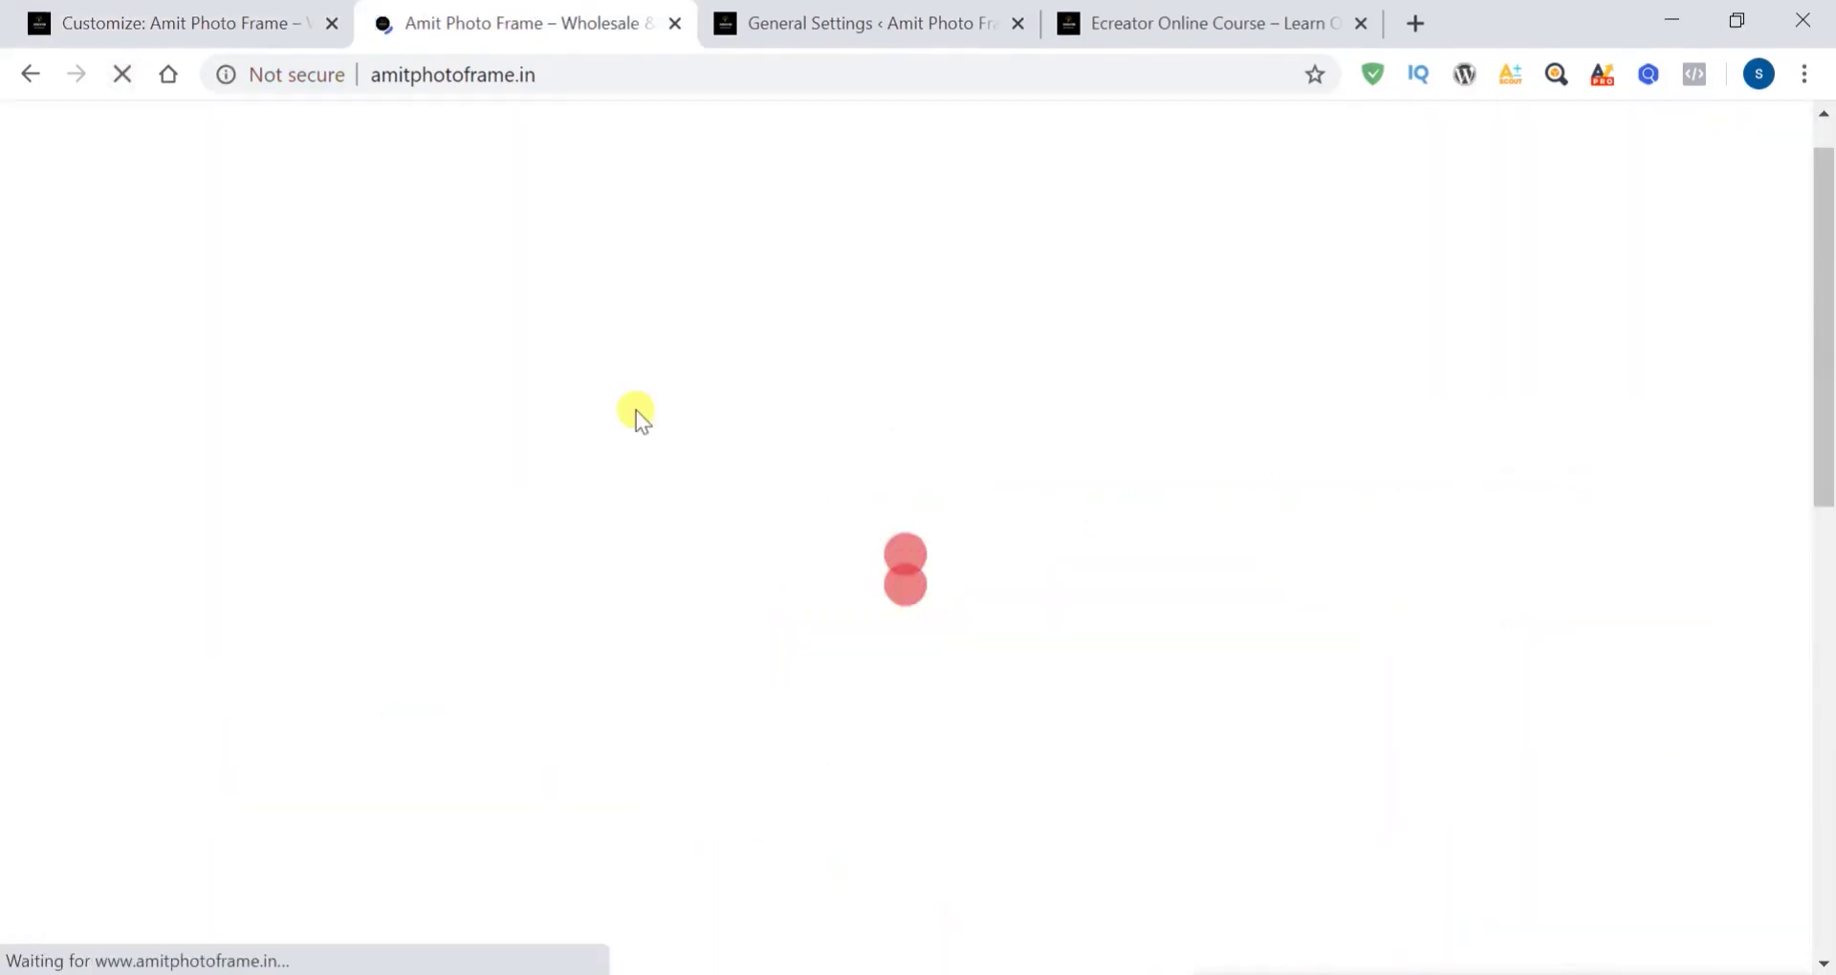
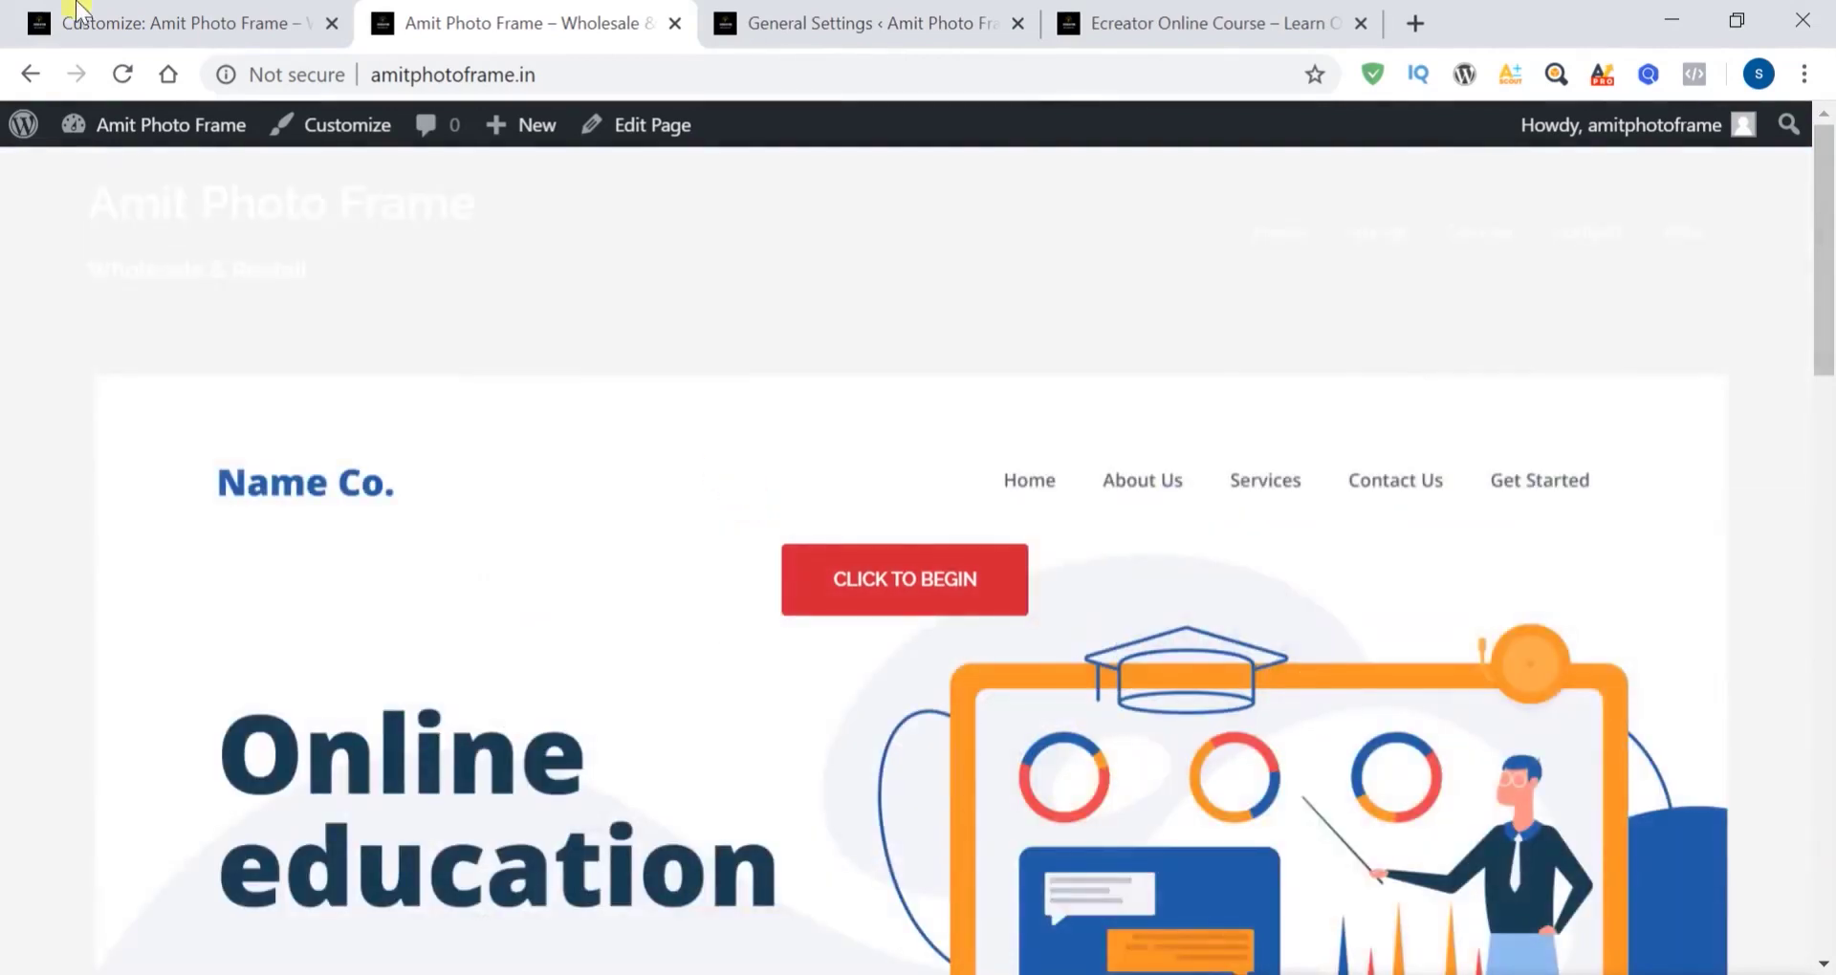
left_click(185, 22)
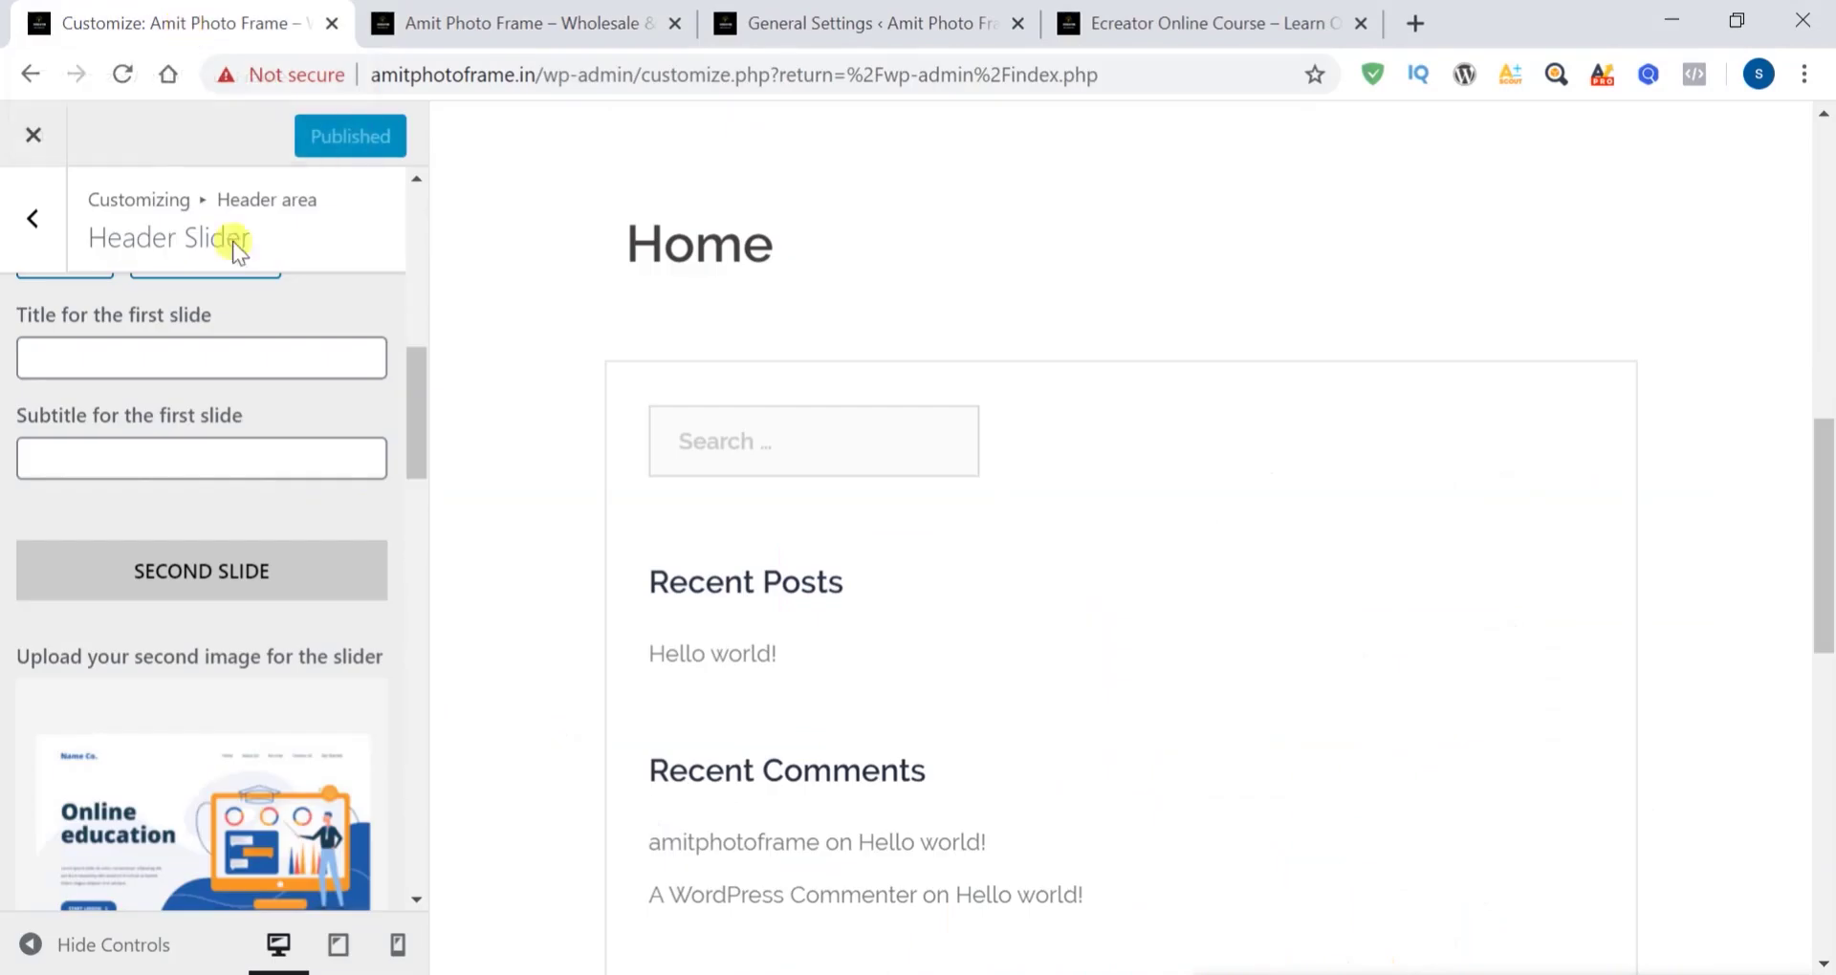
scroll(201, 569, "down", 9)
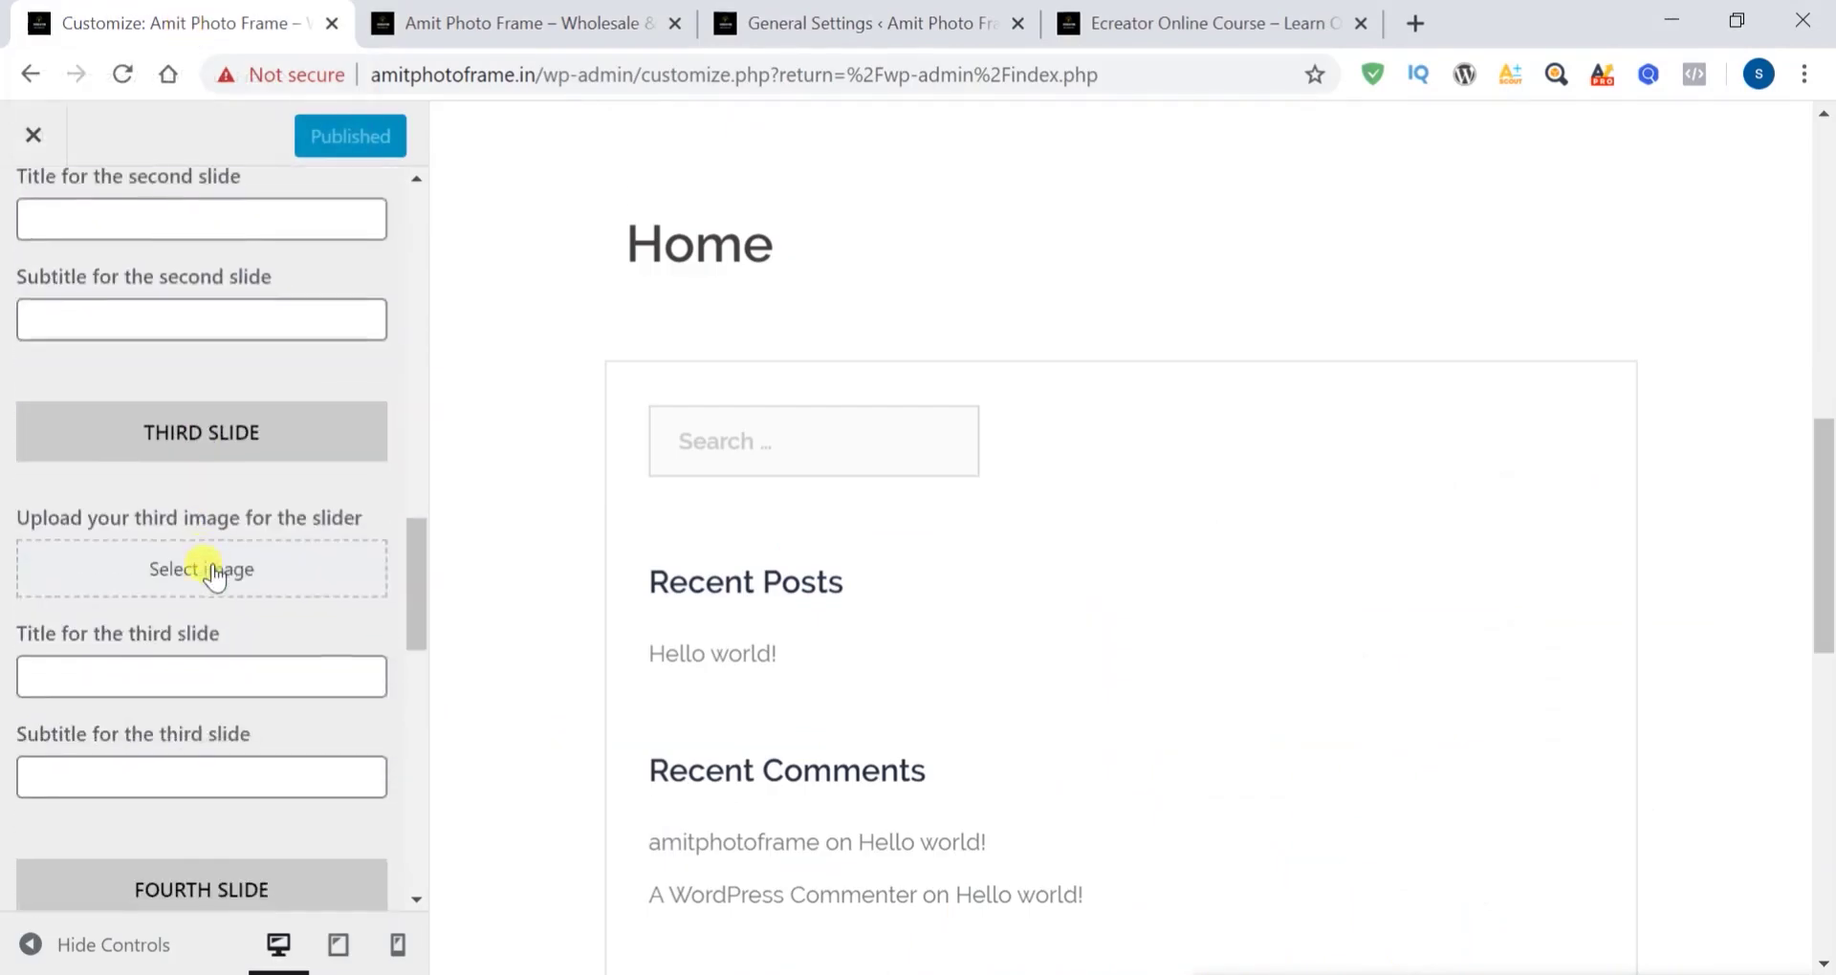
scroll(214, 573, "down", 14)
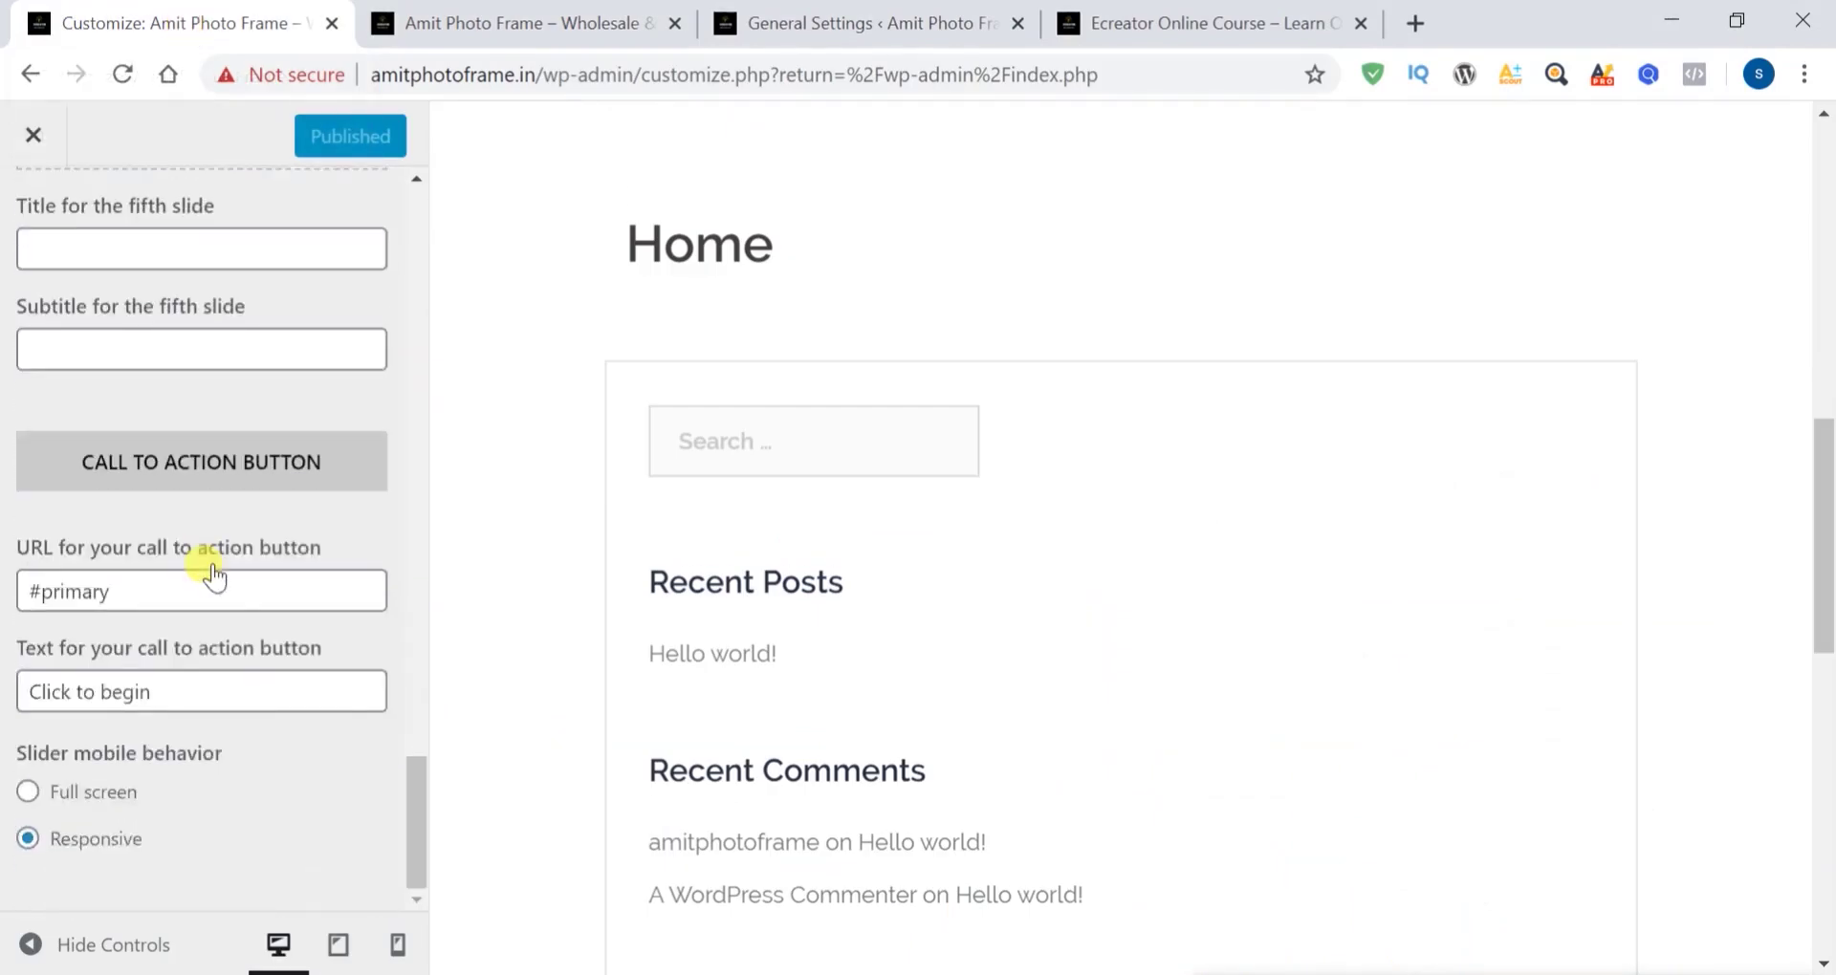
triple_click(30, 591)
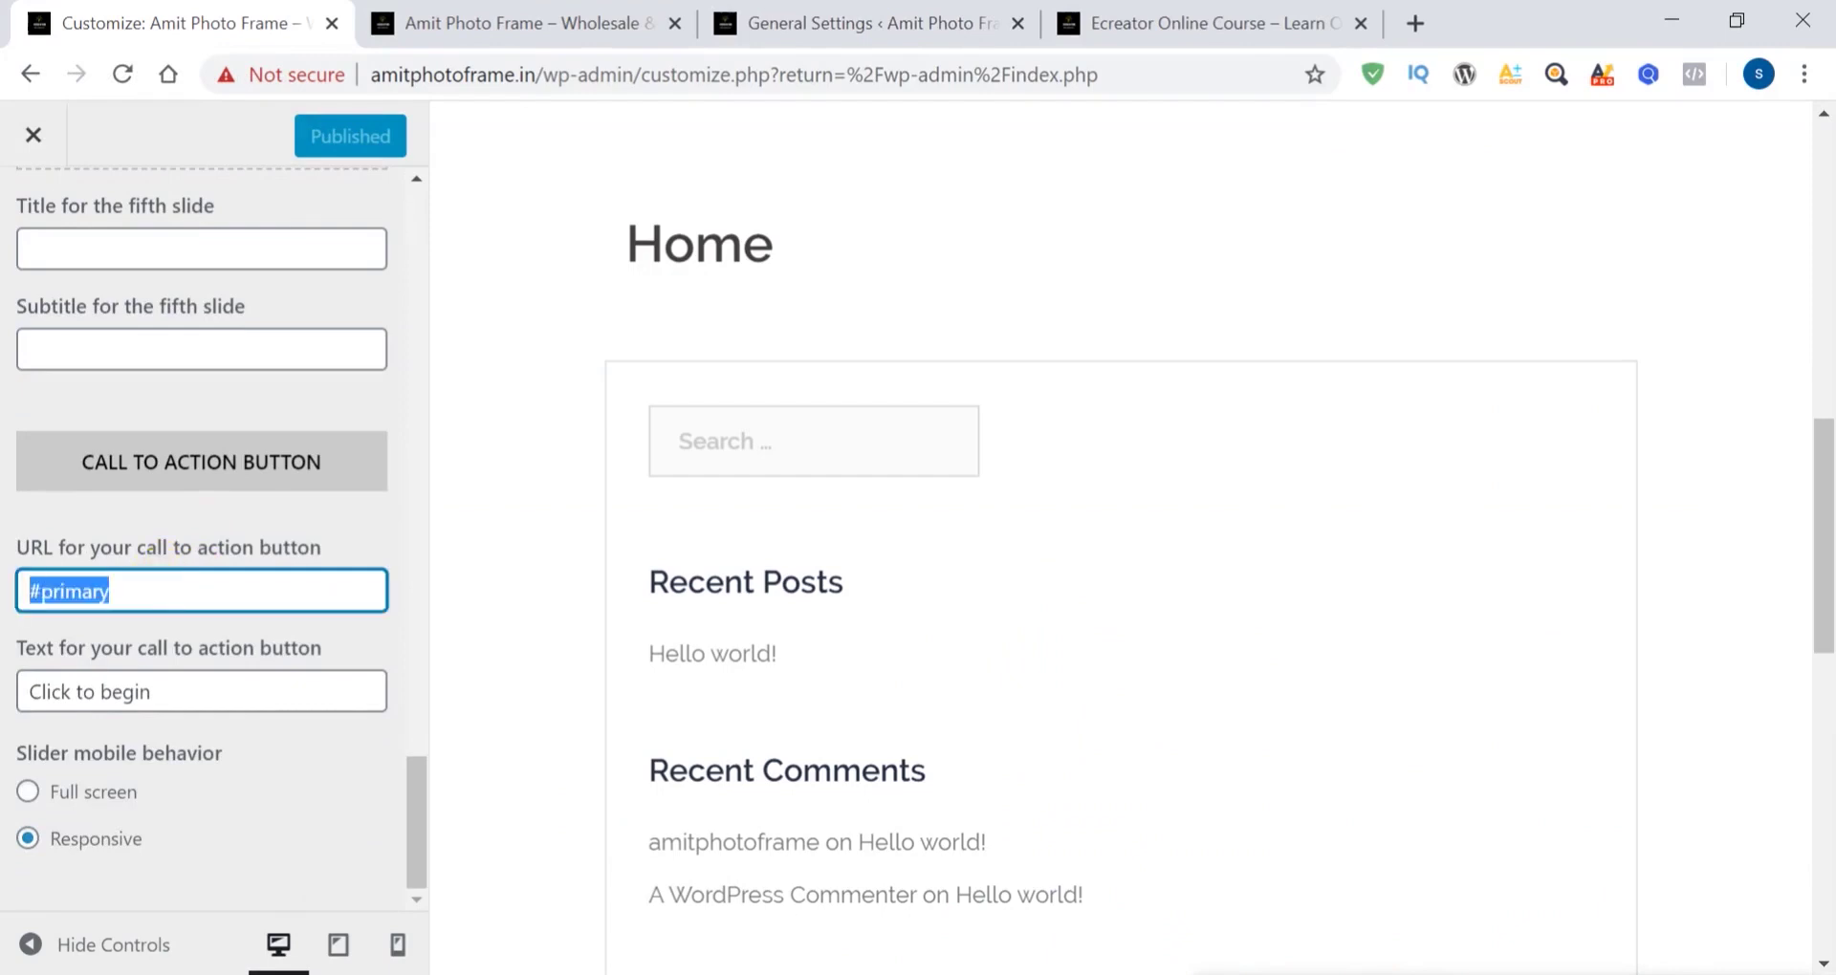
left_click(881, 27)
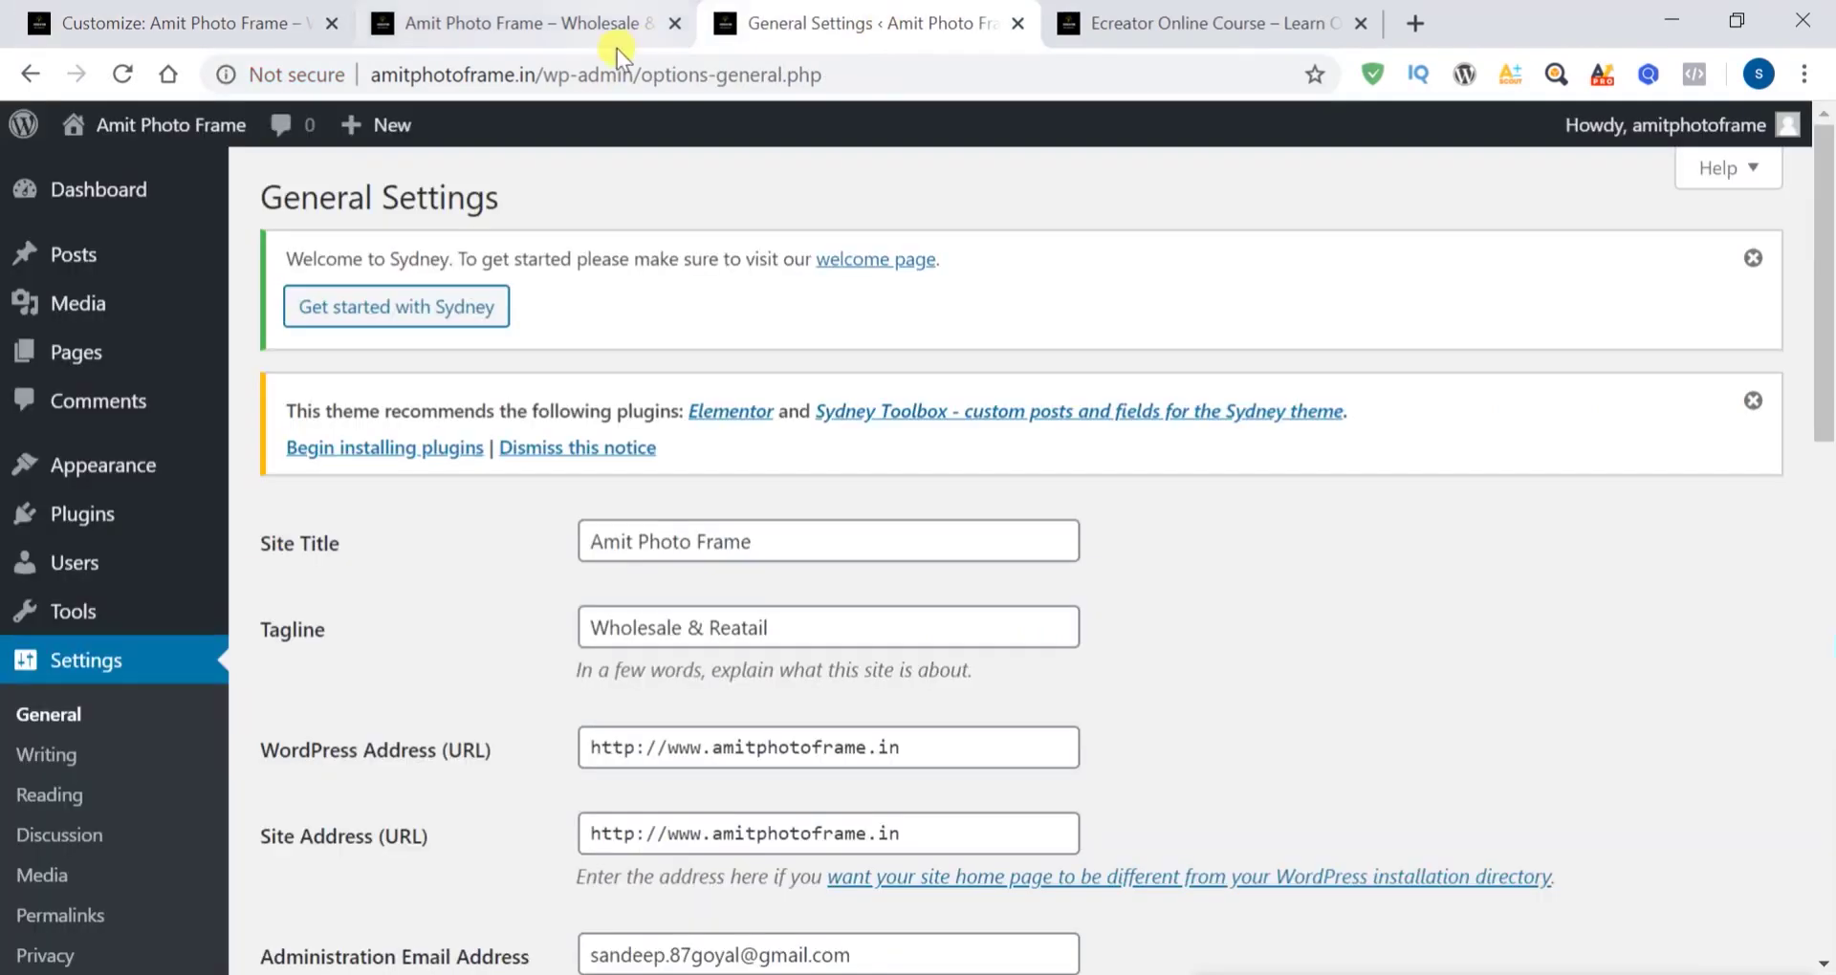
left_click(552, 37)
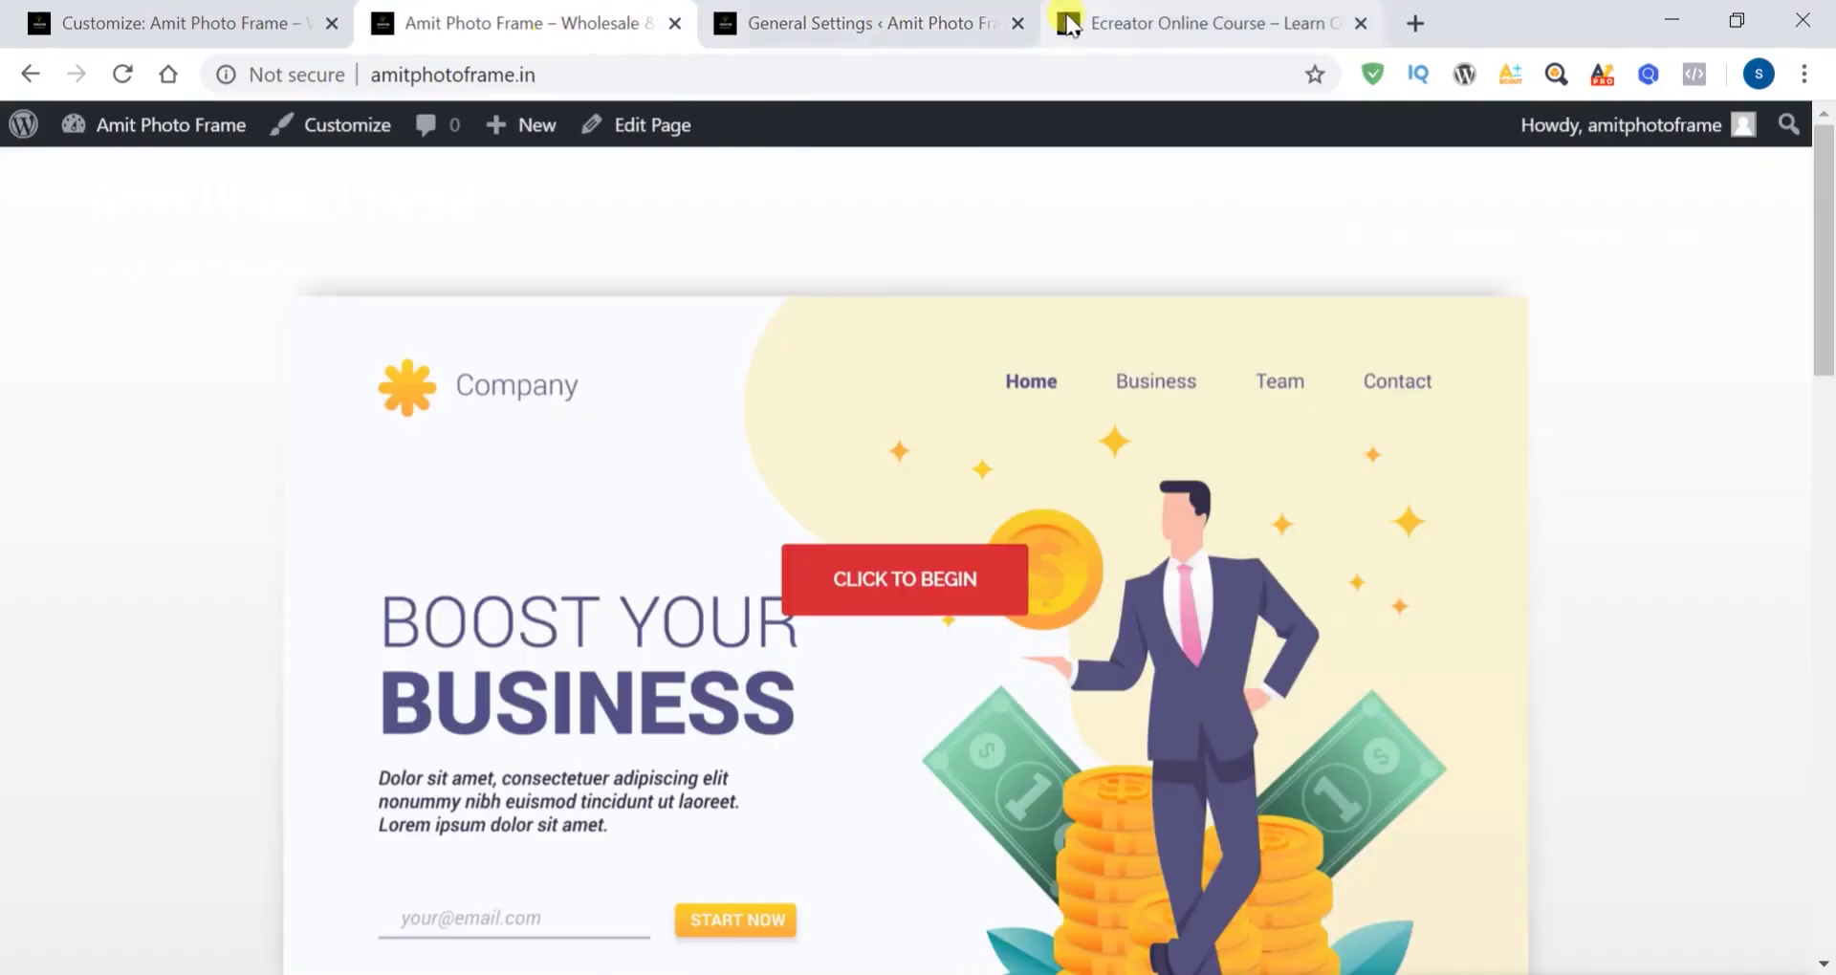
left_click(1165, 26)
left_click(699, 71)
key("ctrl+c")
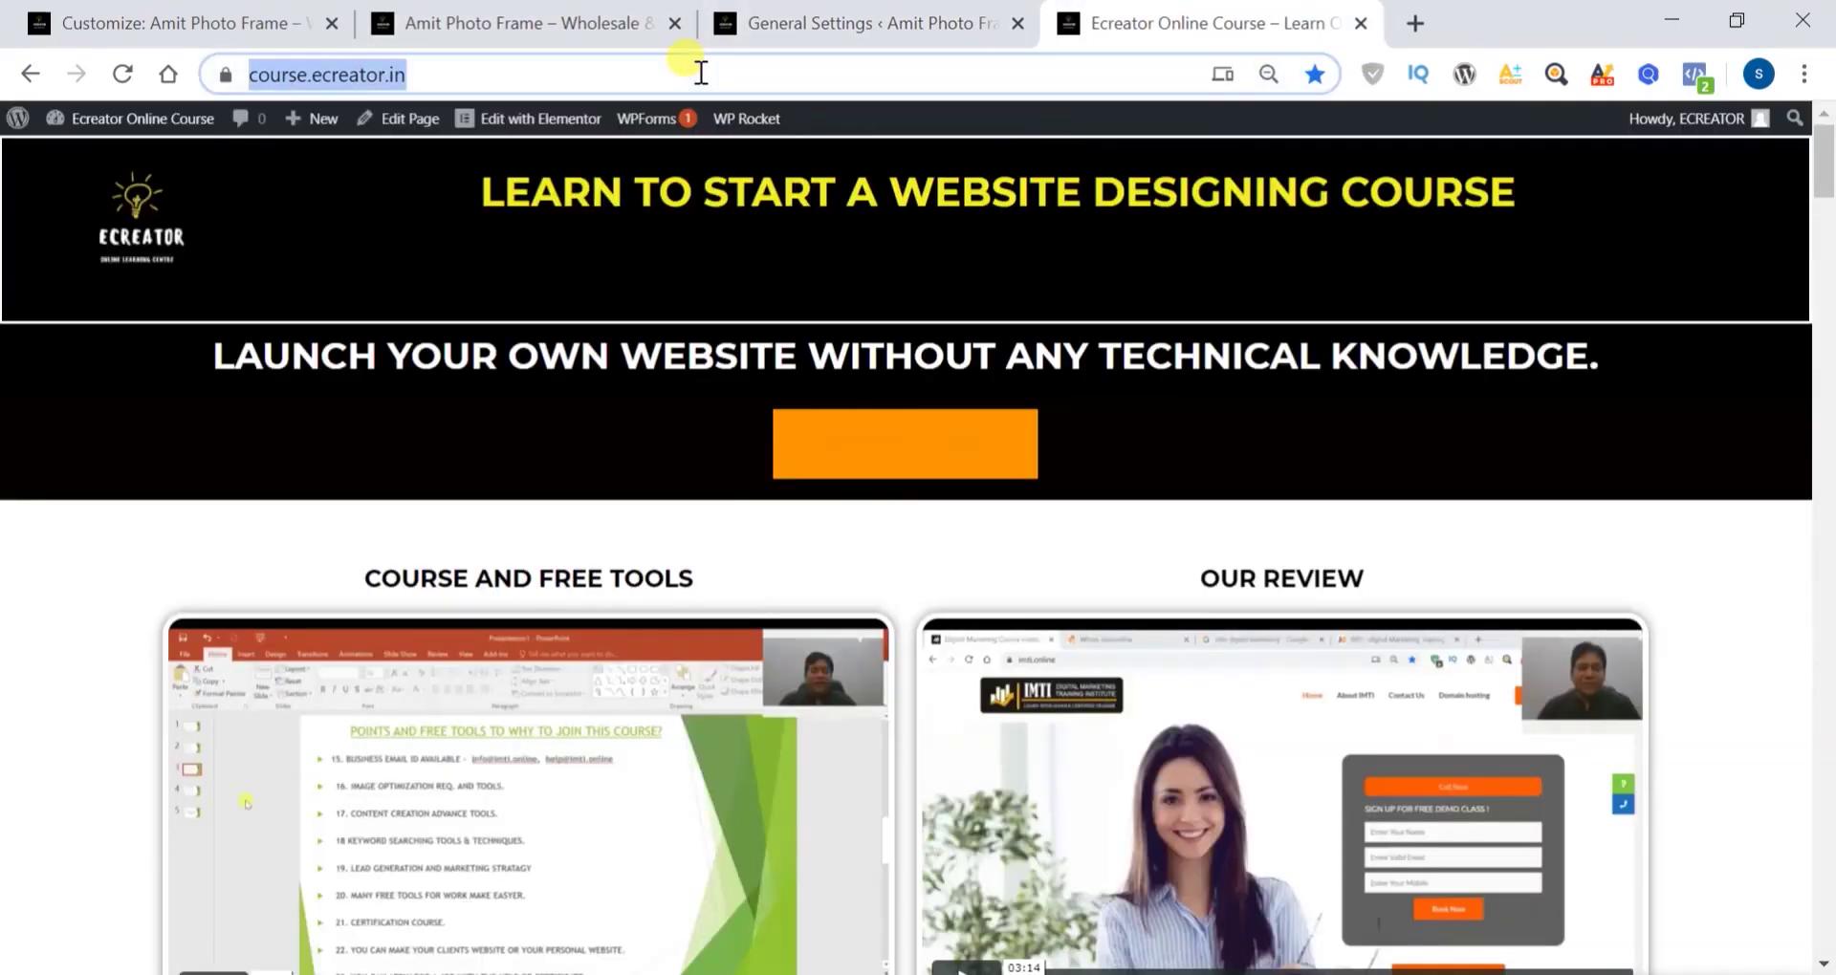
left_click(217, 17)
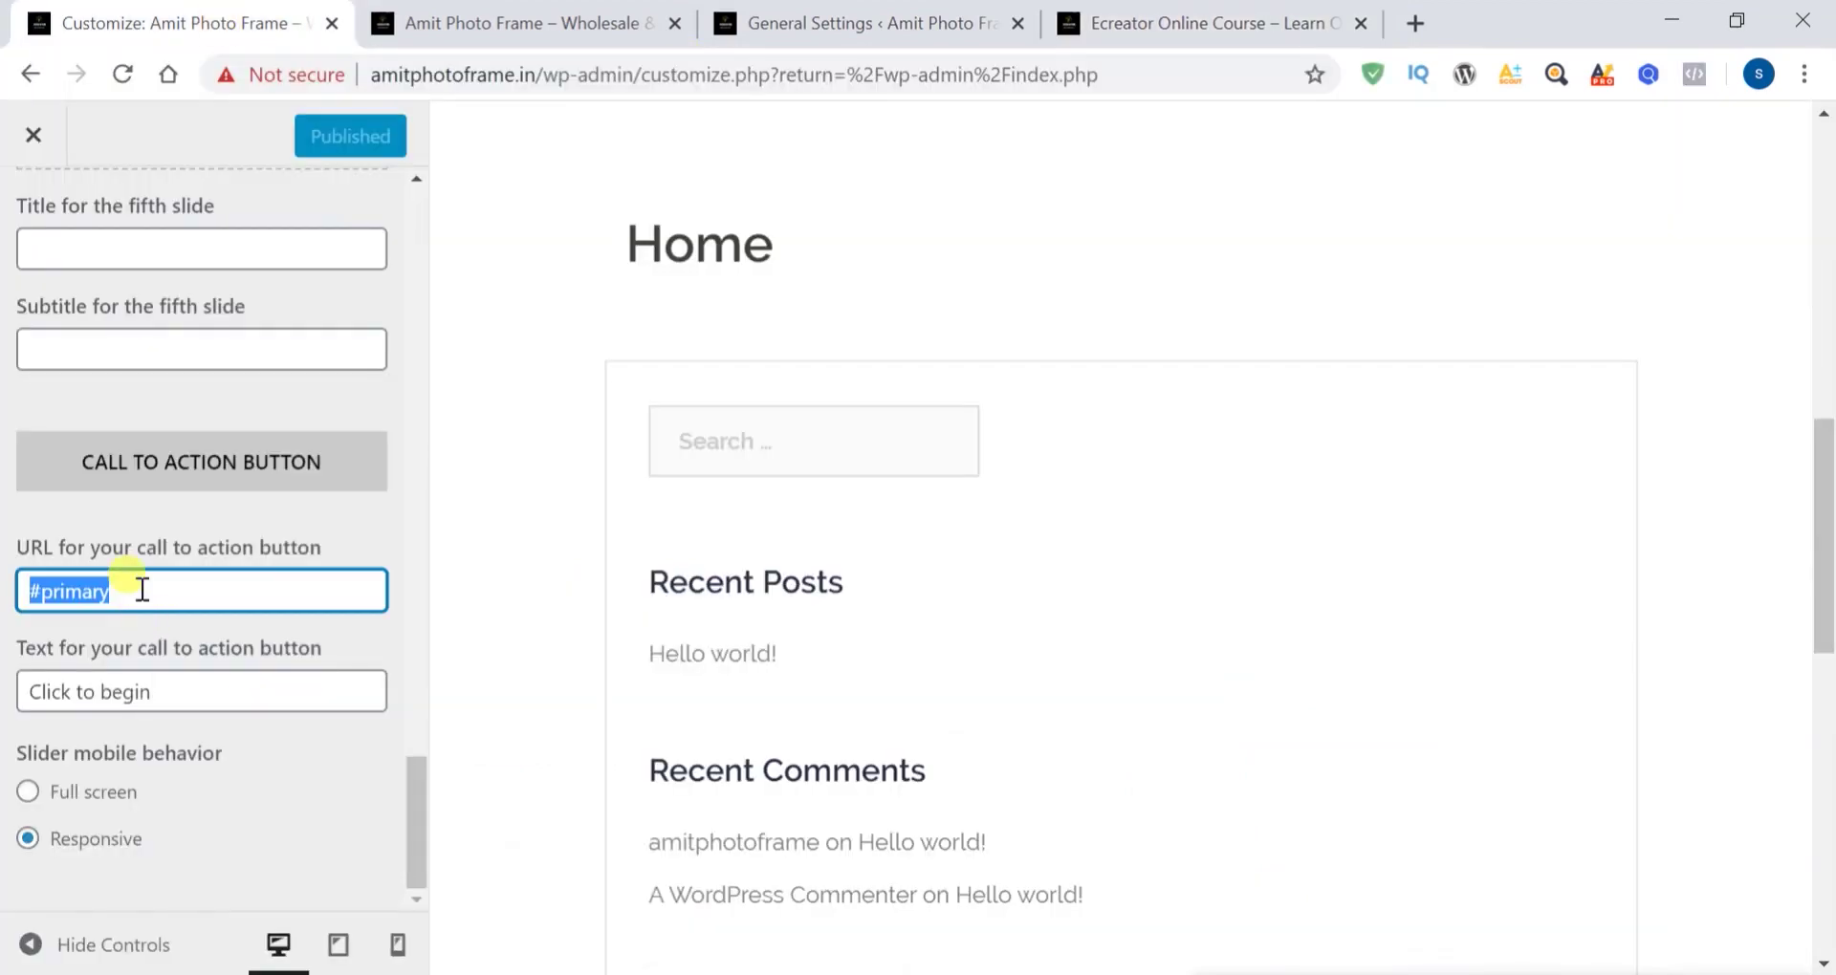
key("ctrl+v")
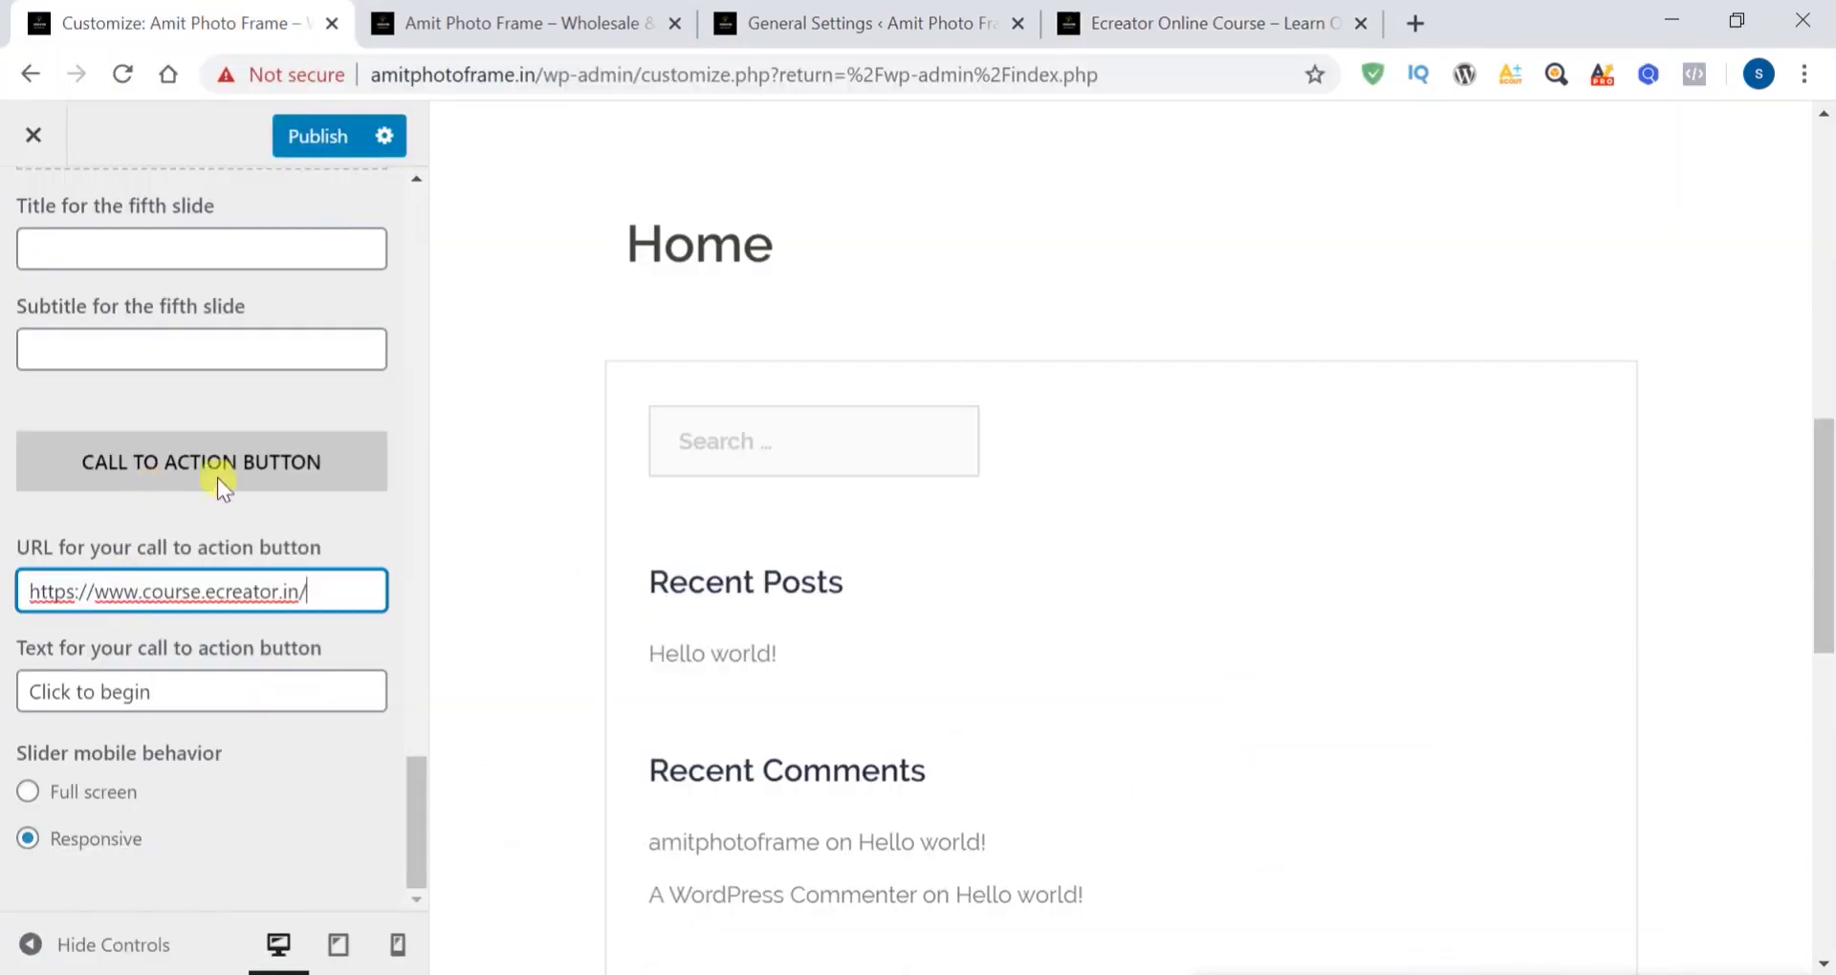
Switch to the live site and look at the "Click to begin" button on the header slider
scroll(226, 482, "up", 3)
scroll(226, 482, "down", 3)
left_click(483, 21)
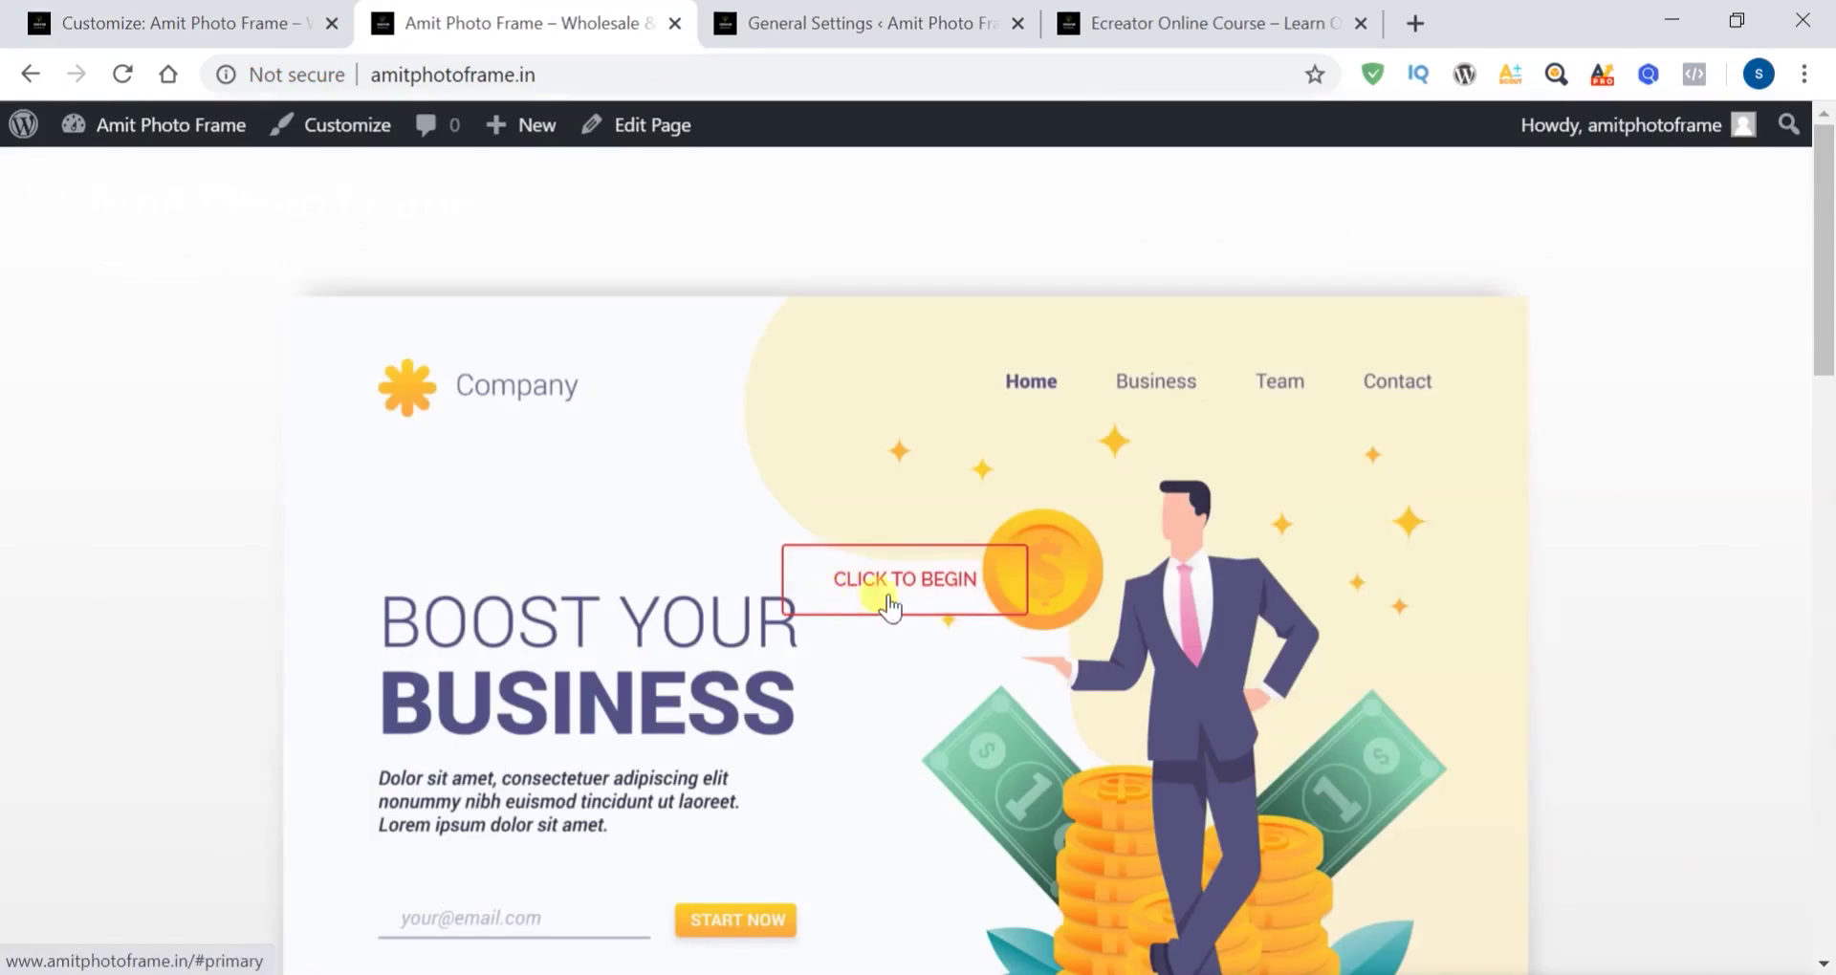
Set the header slider's call to action button text to "watch other site" and publish the change
left_click(184, 25)
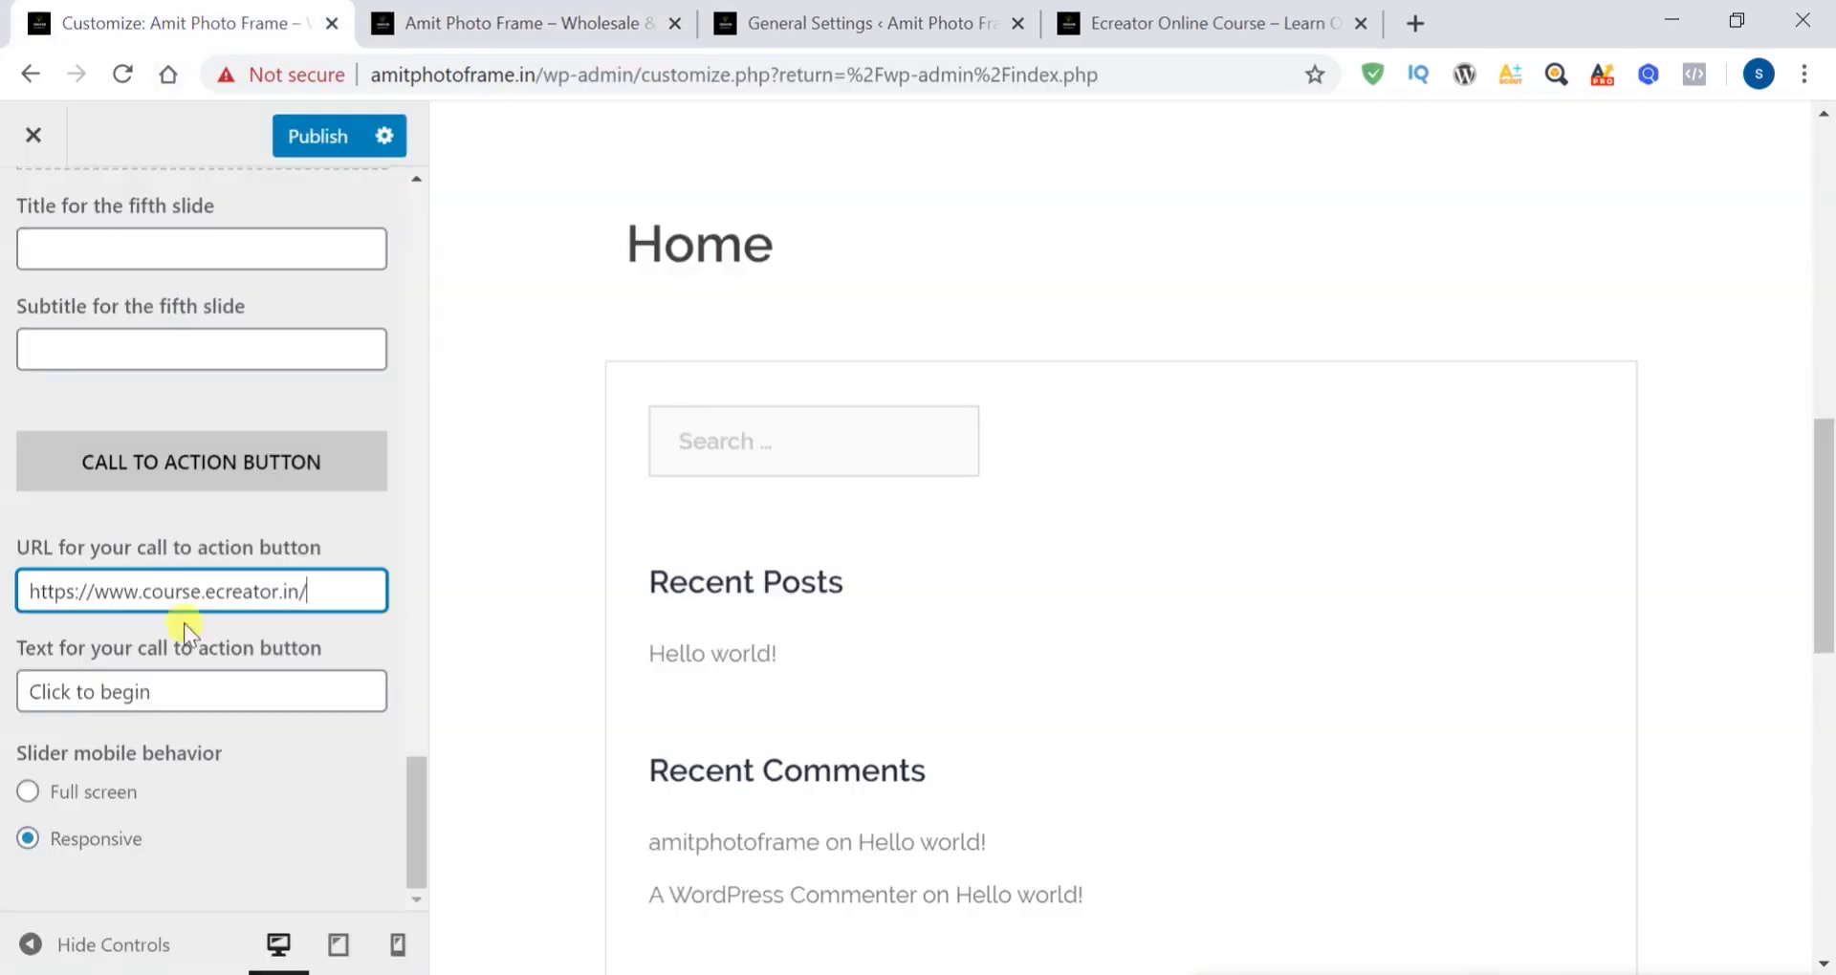
triple_click(177, 689)
type("watch other site")
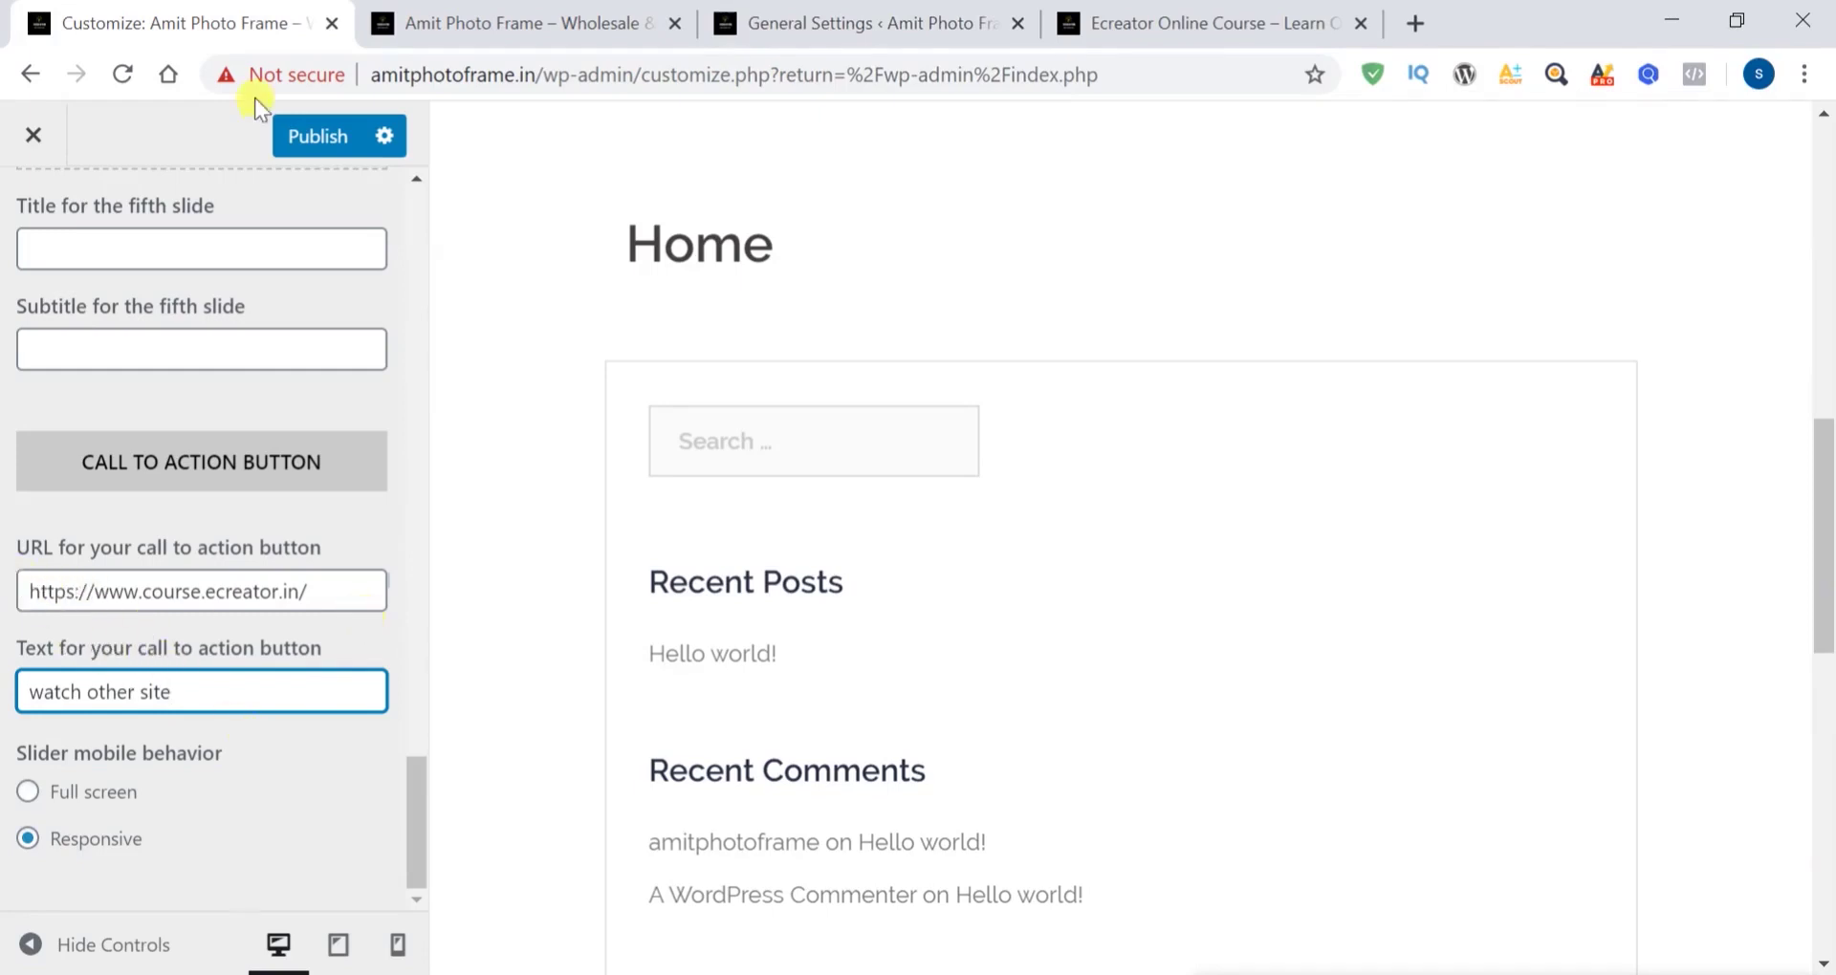
left_click(314, 139)
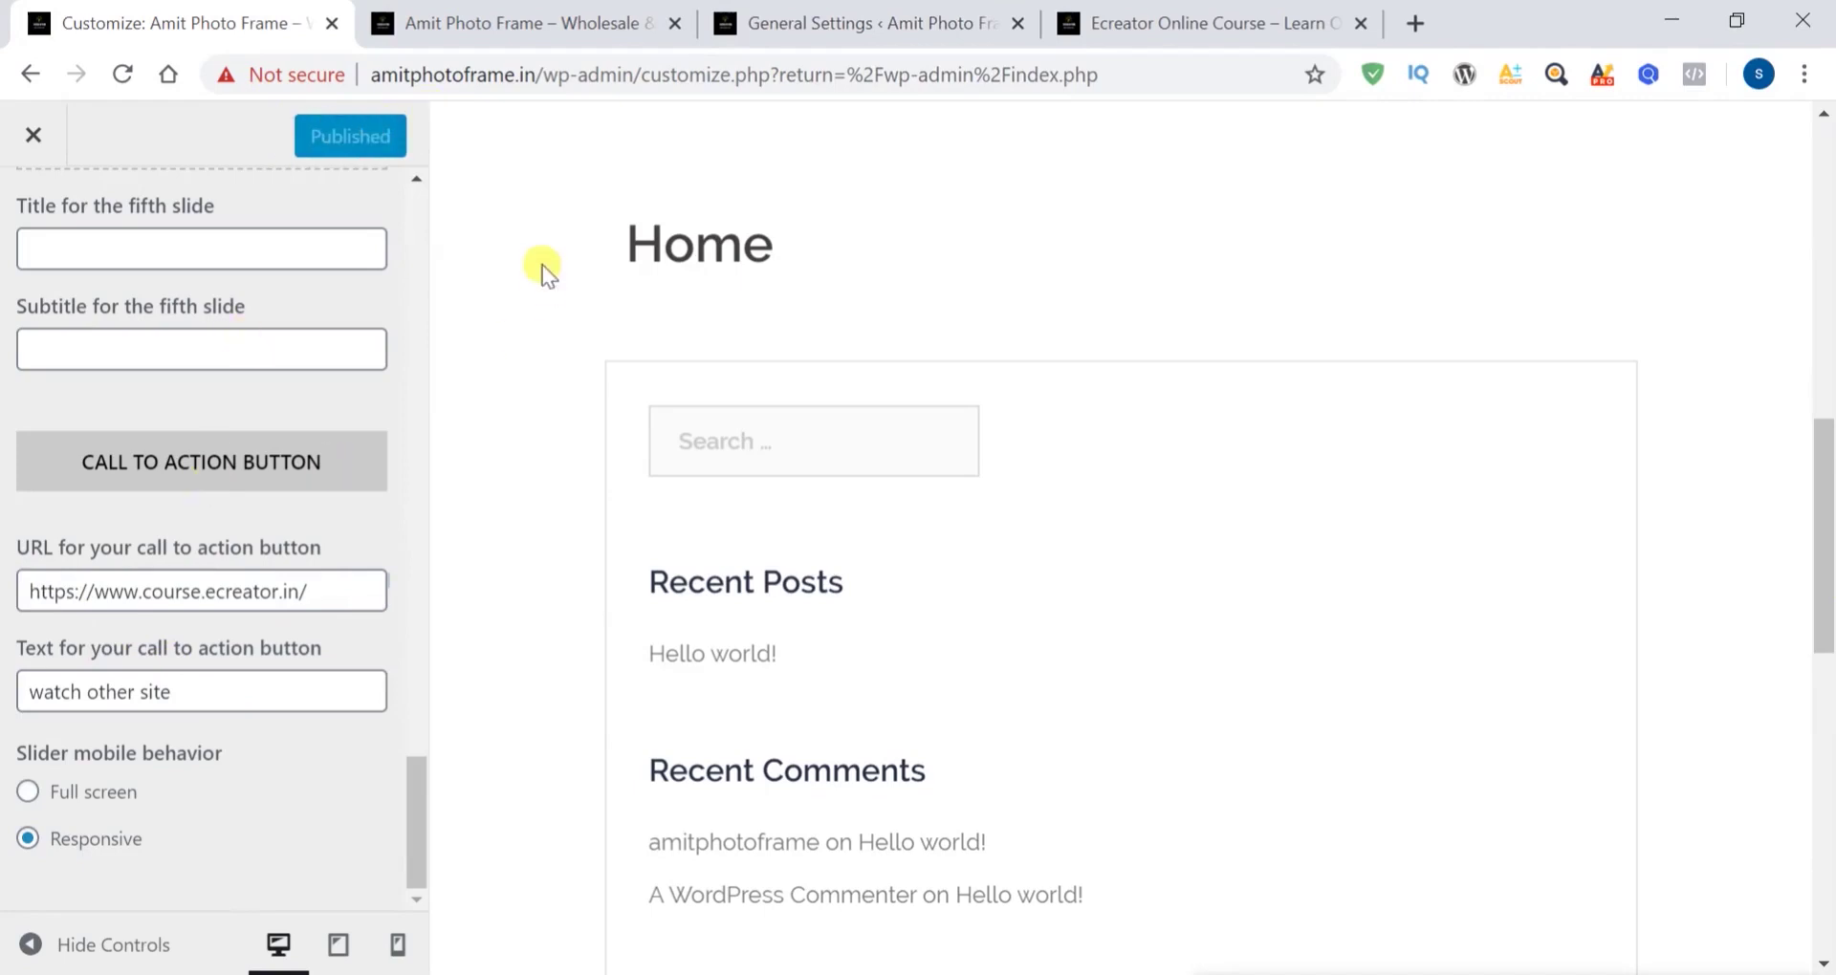
Reload the live site, test the call to action button's link to the course website, and return to the home page
left_click(555, 32)
left_click(125, 75)
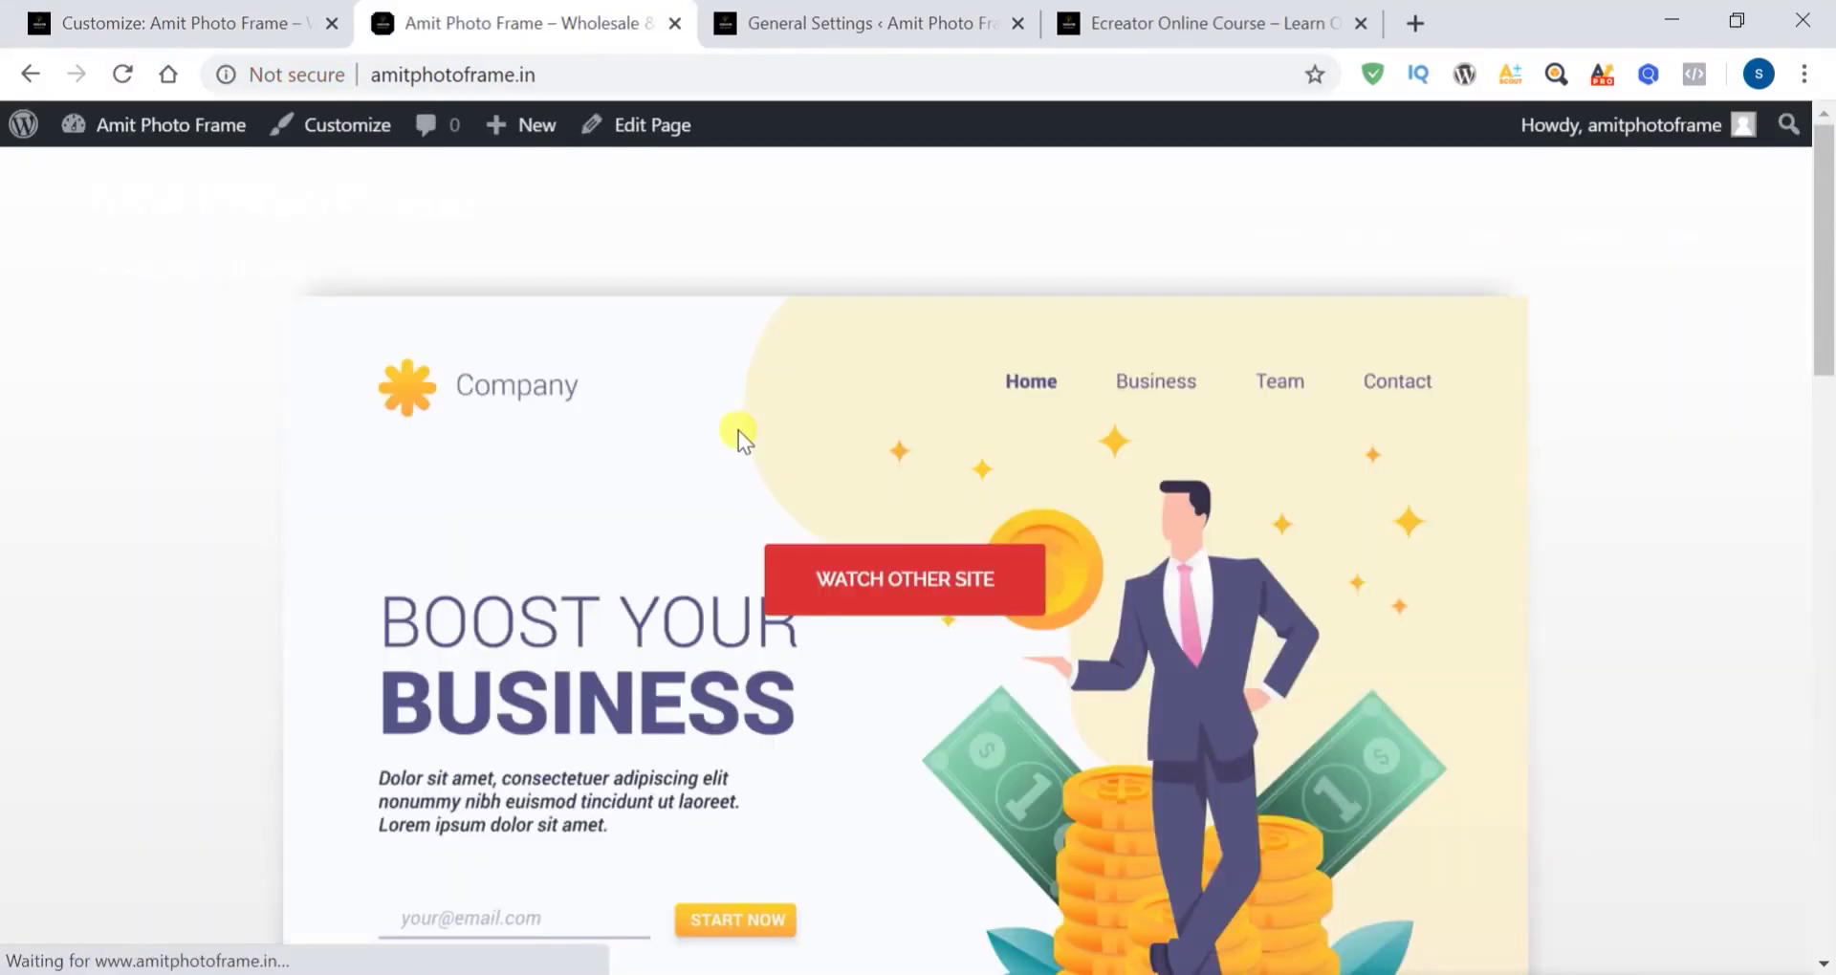
left_click(819, 582)
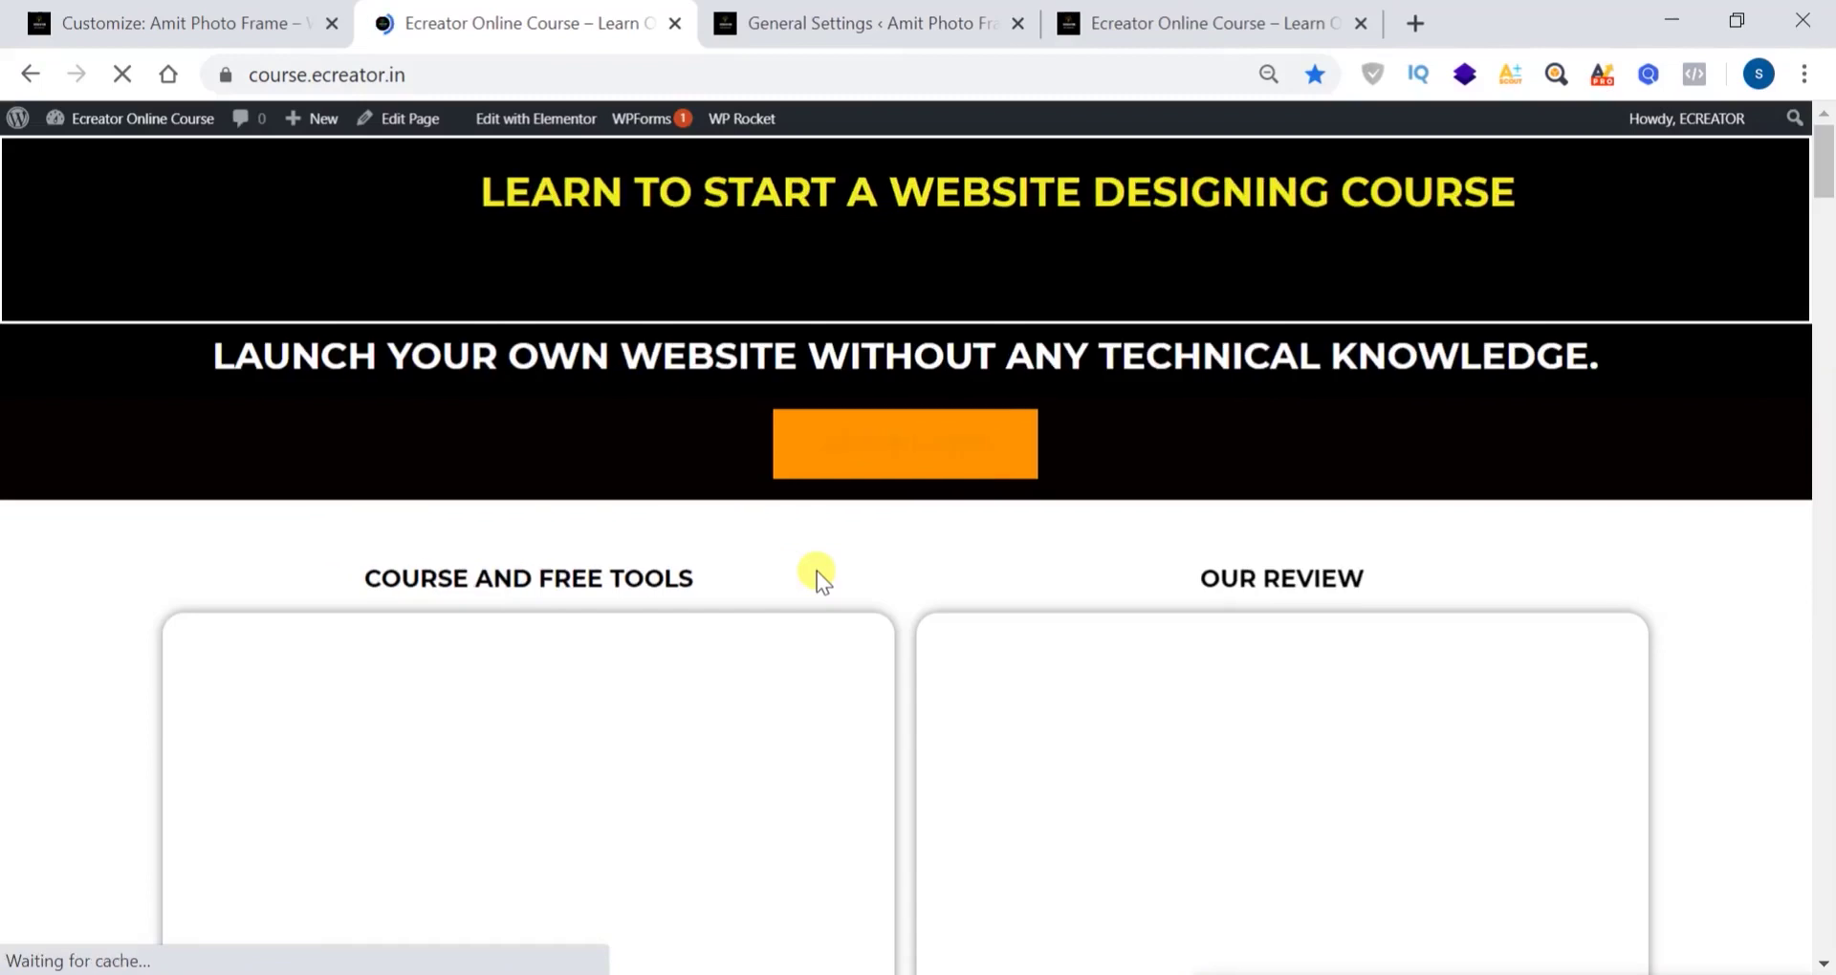
scroll(816, 571, "down", 1)
scroll(817, 571, "down", 8)
scroll(817, 571, "up", 10)
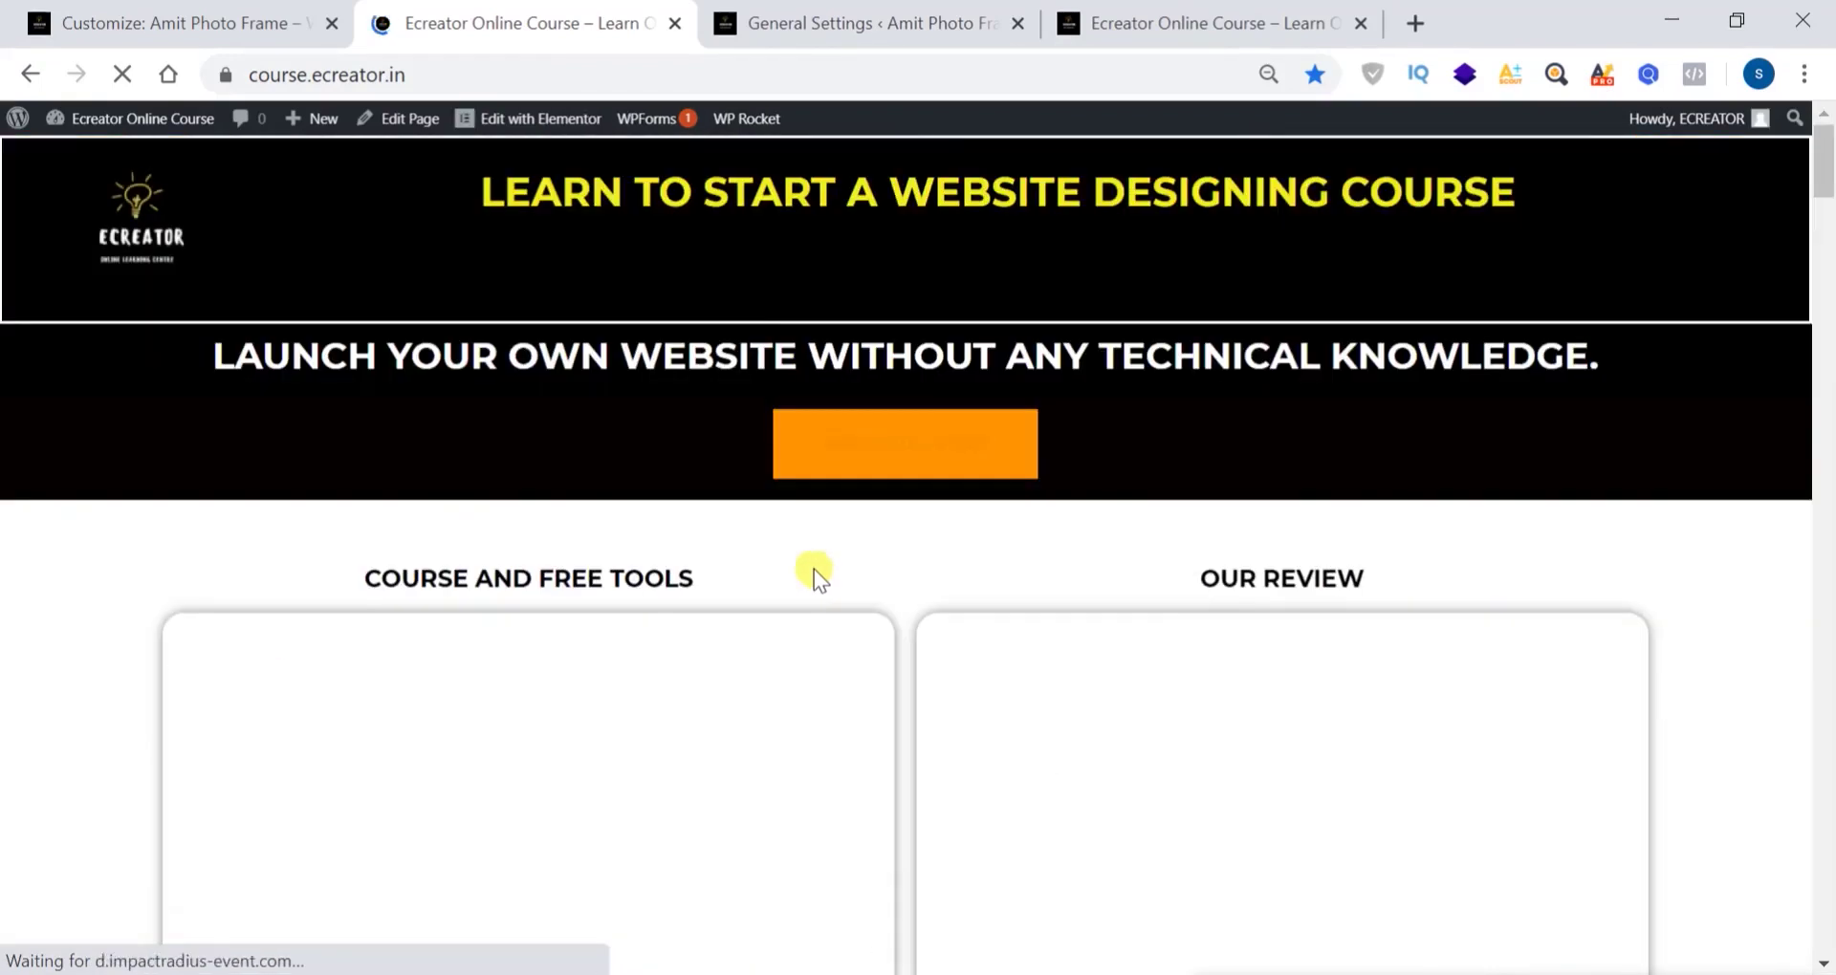
left_click(28, 72)
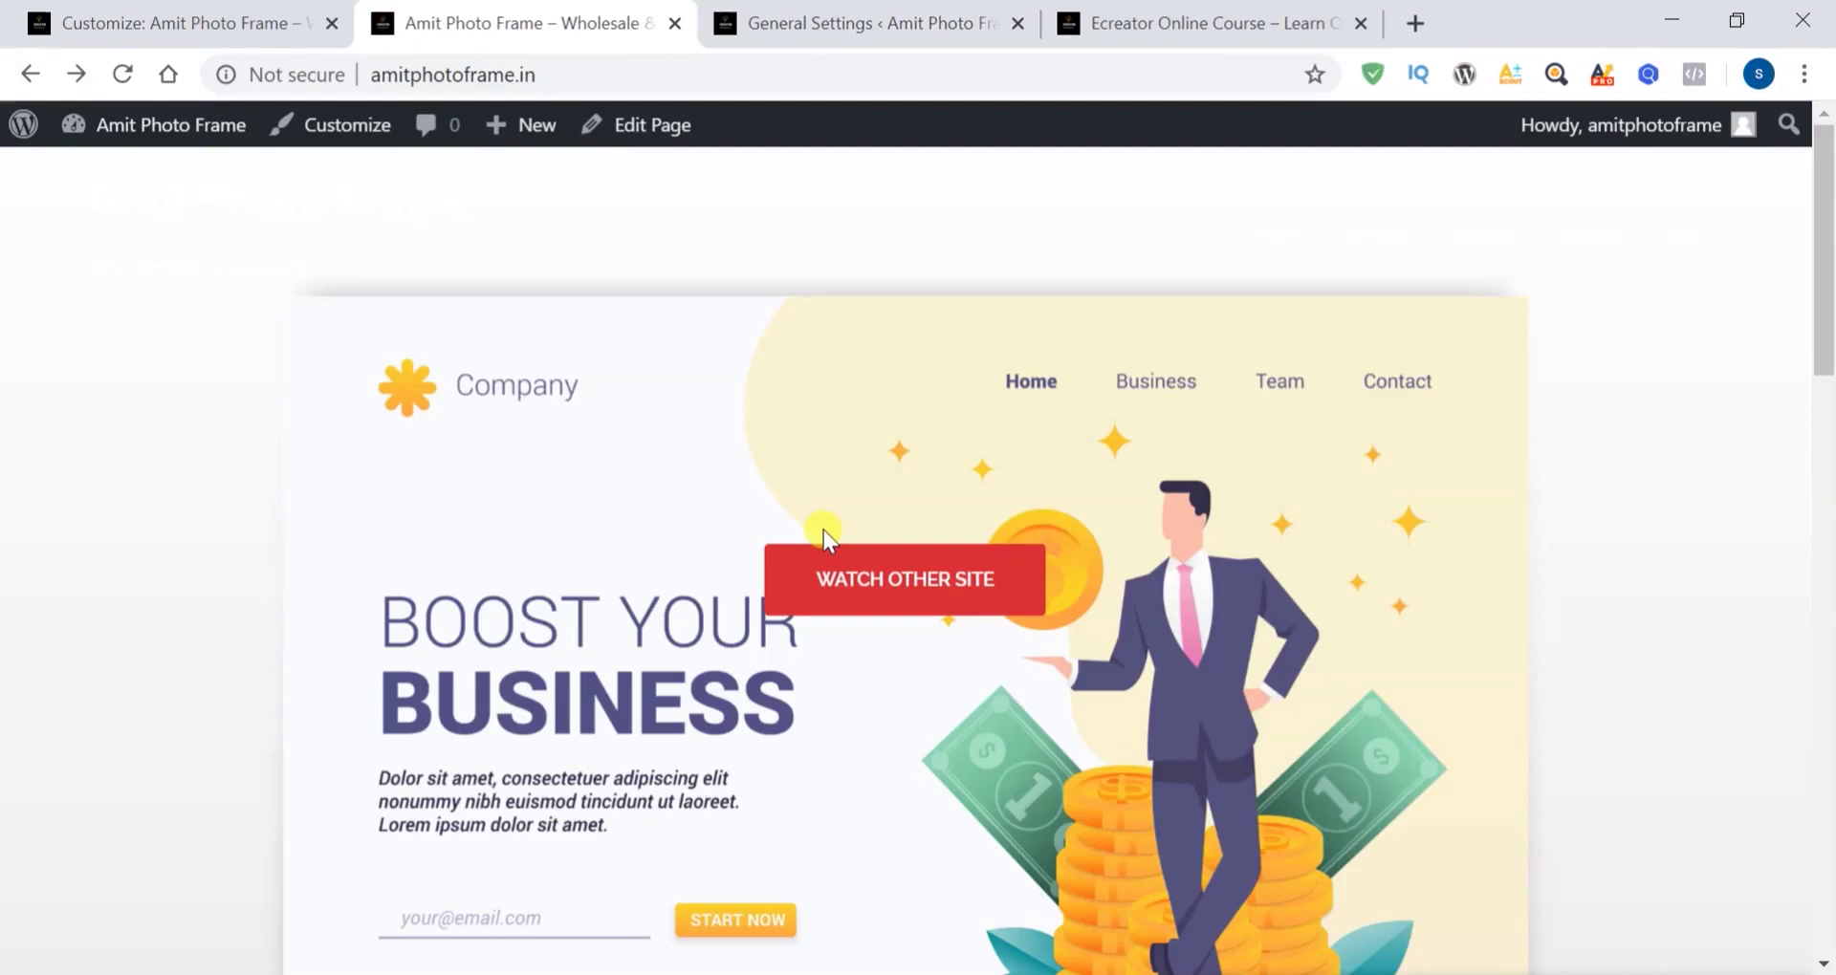
Leave the header slider settings in the customizer and review the site title, tagline and logo settings
left_click(186, 22)
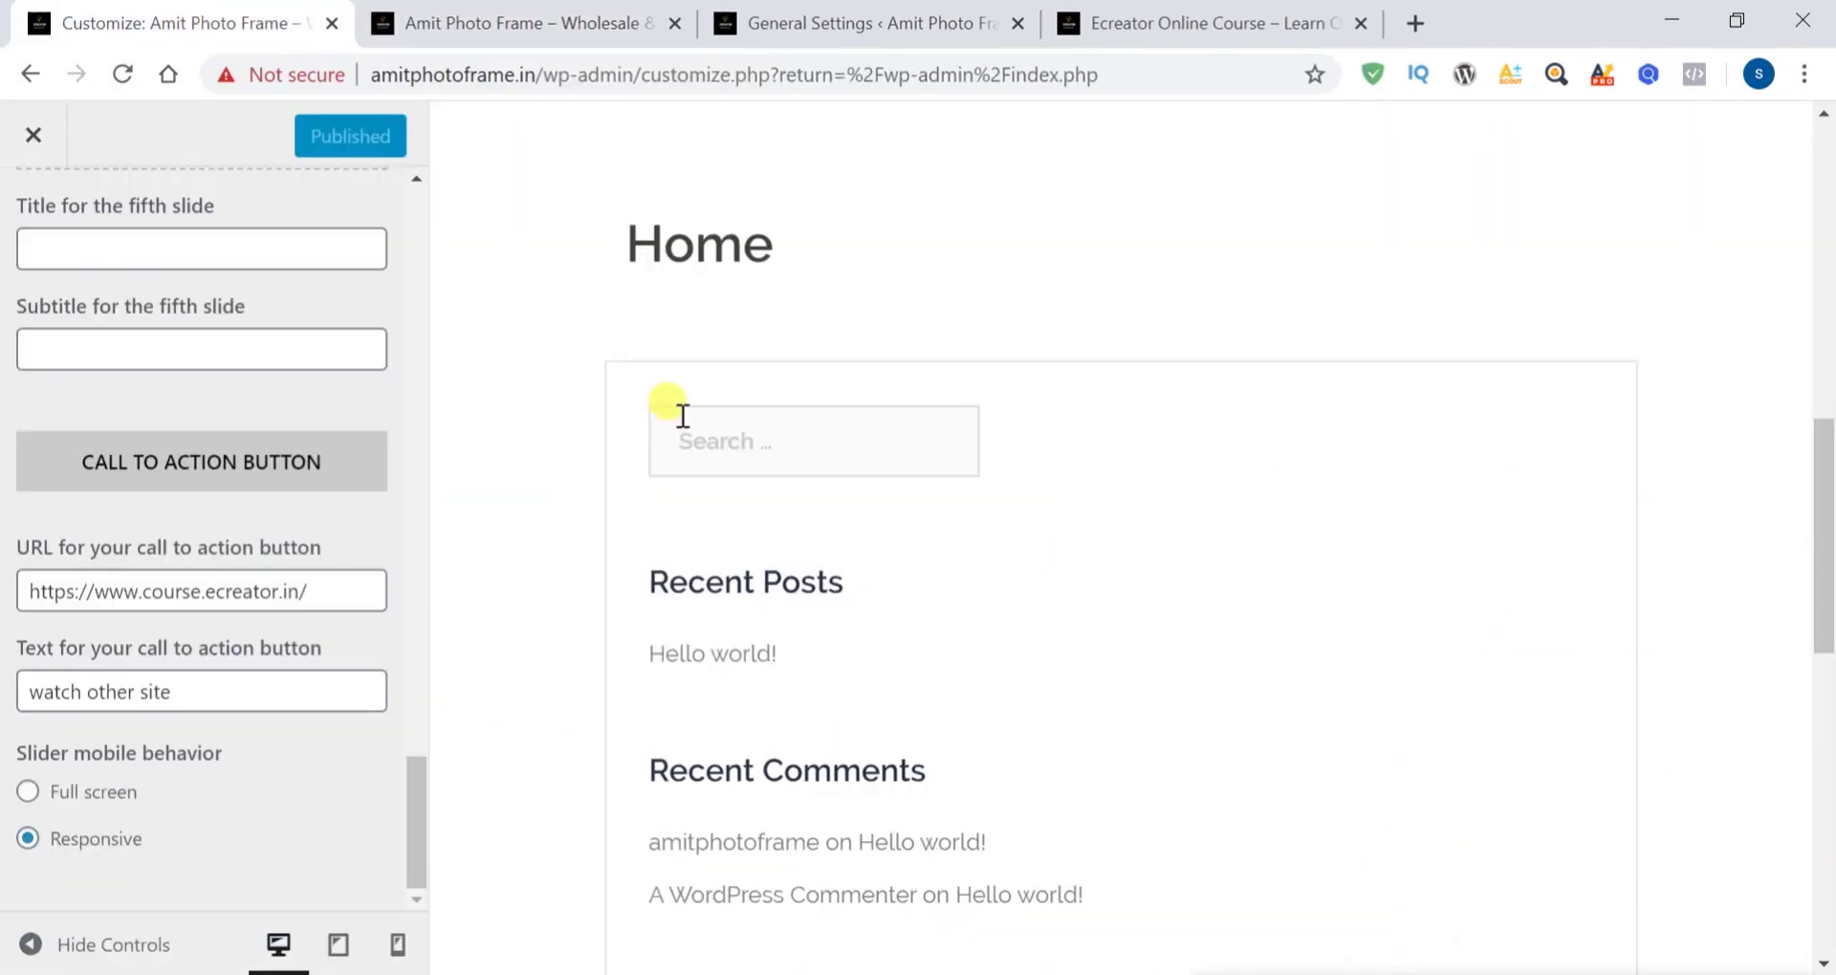
scroll(360, 547, "up", 20)
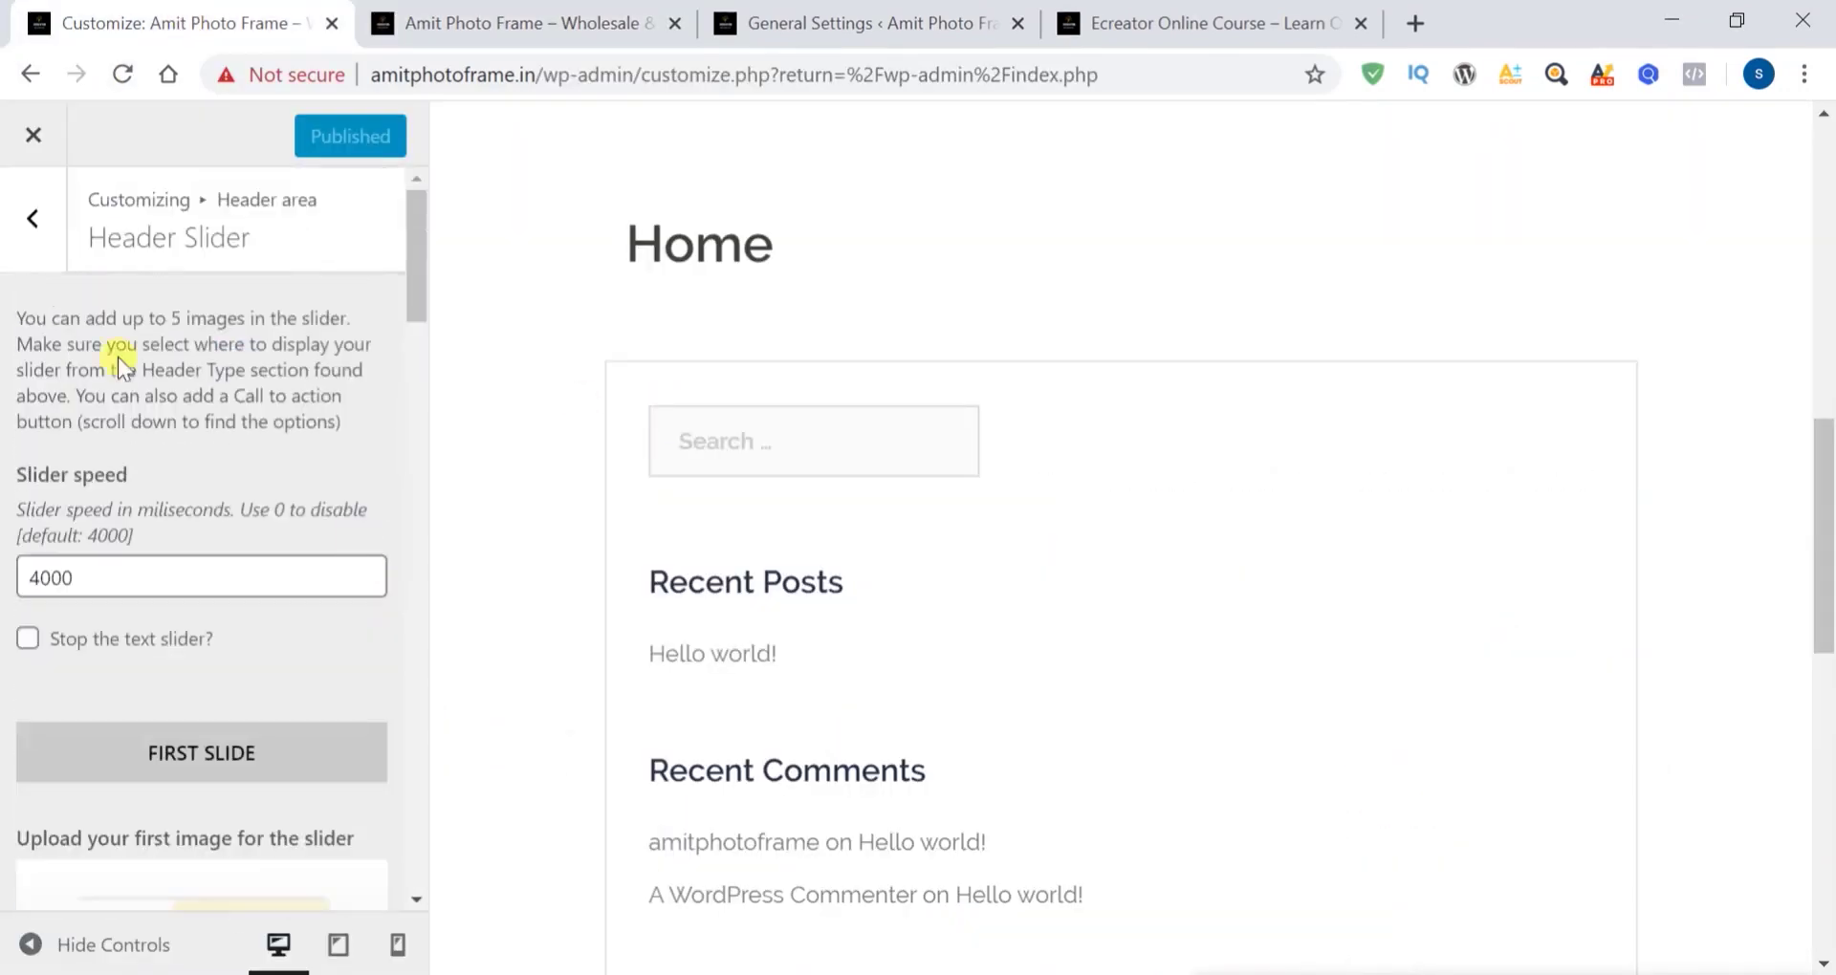
left_click(33, 220)
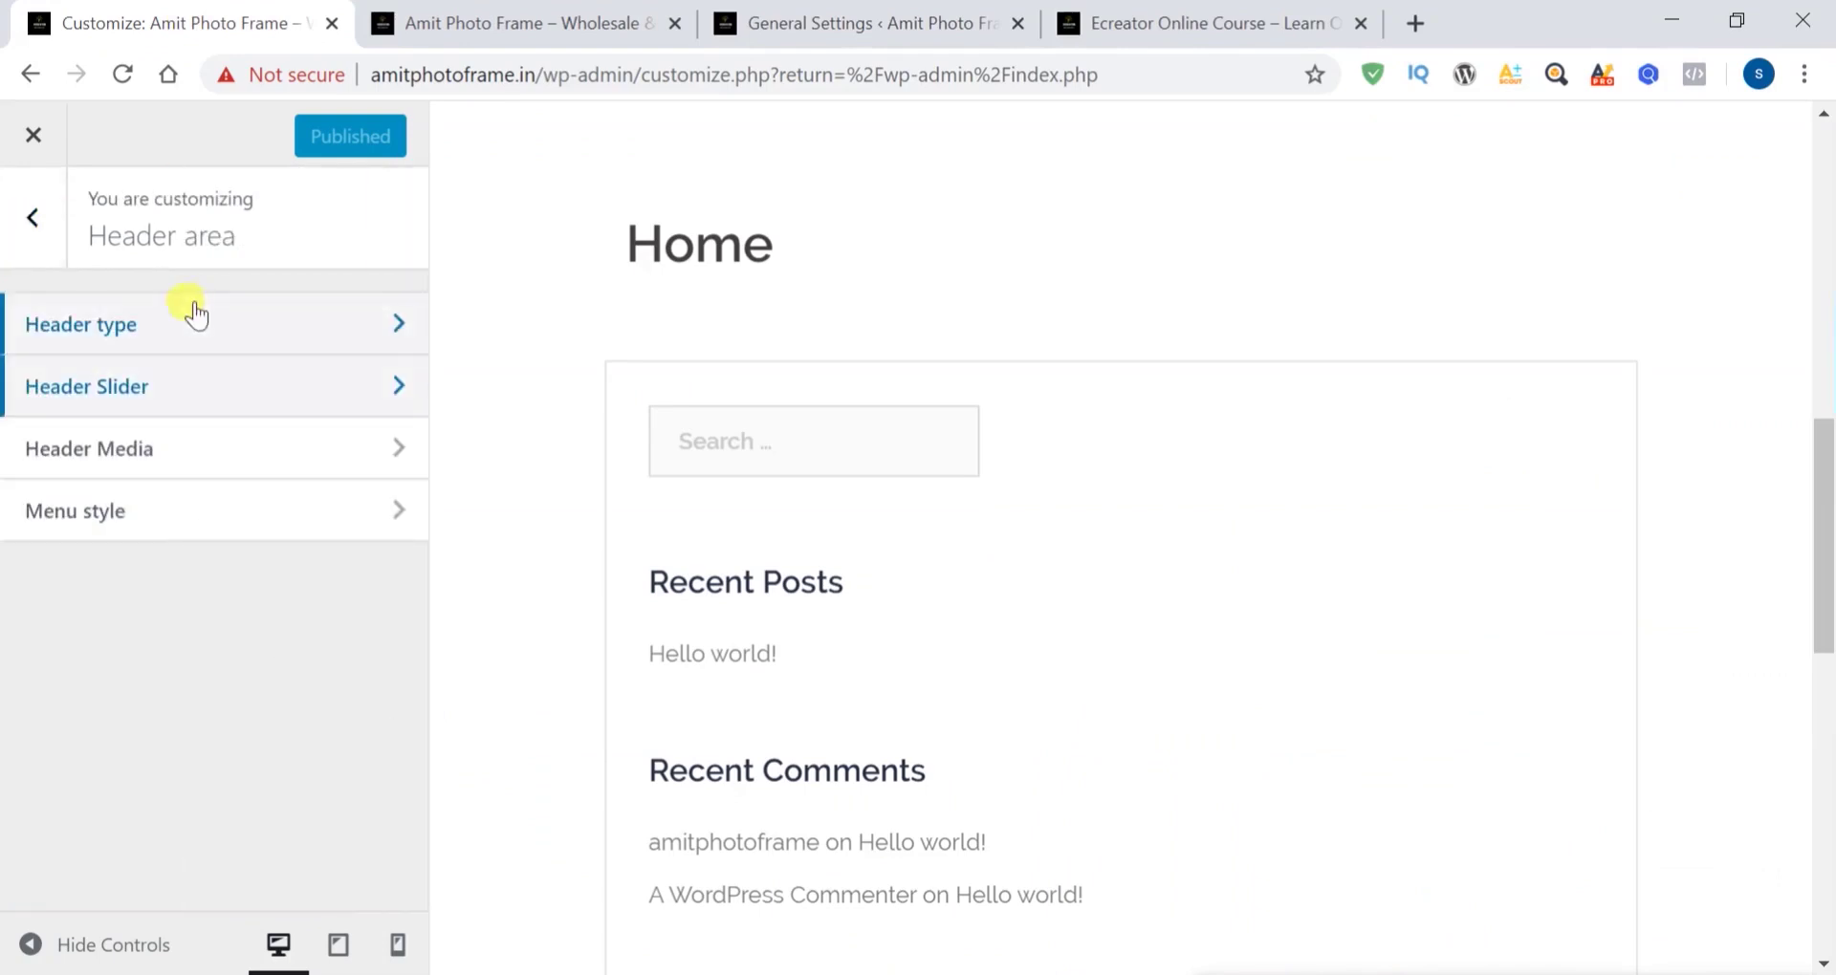
left_click(30, 220)
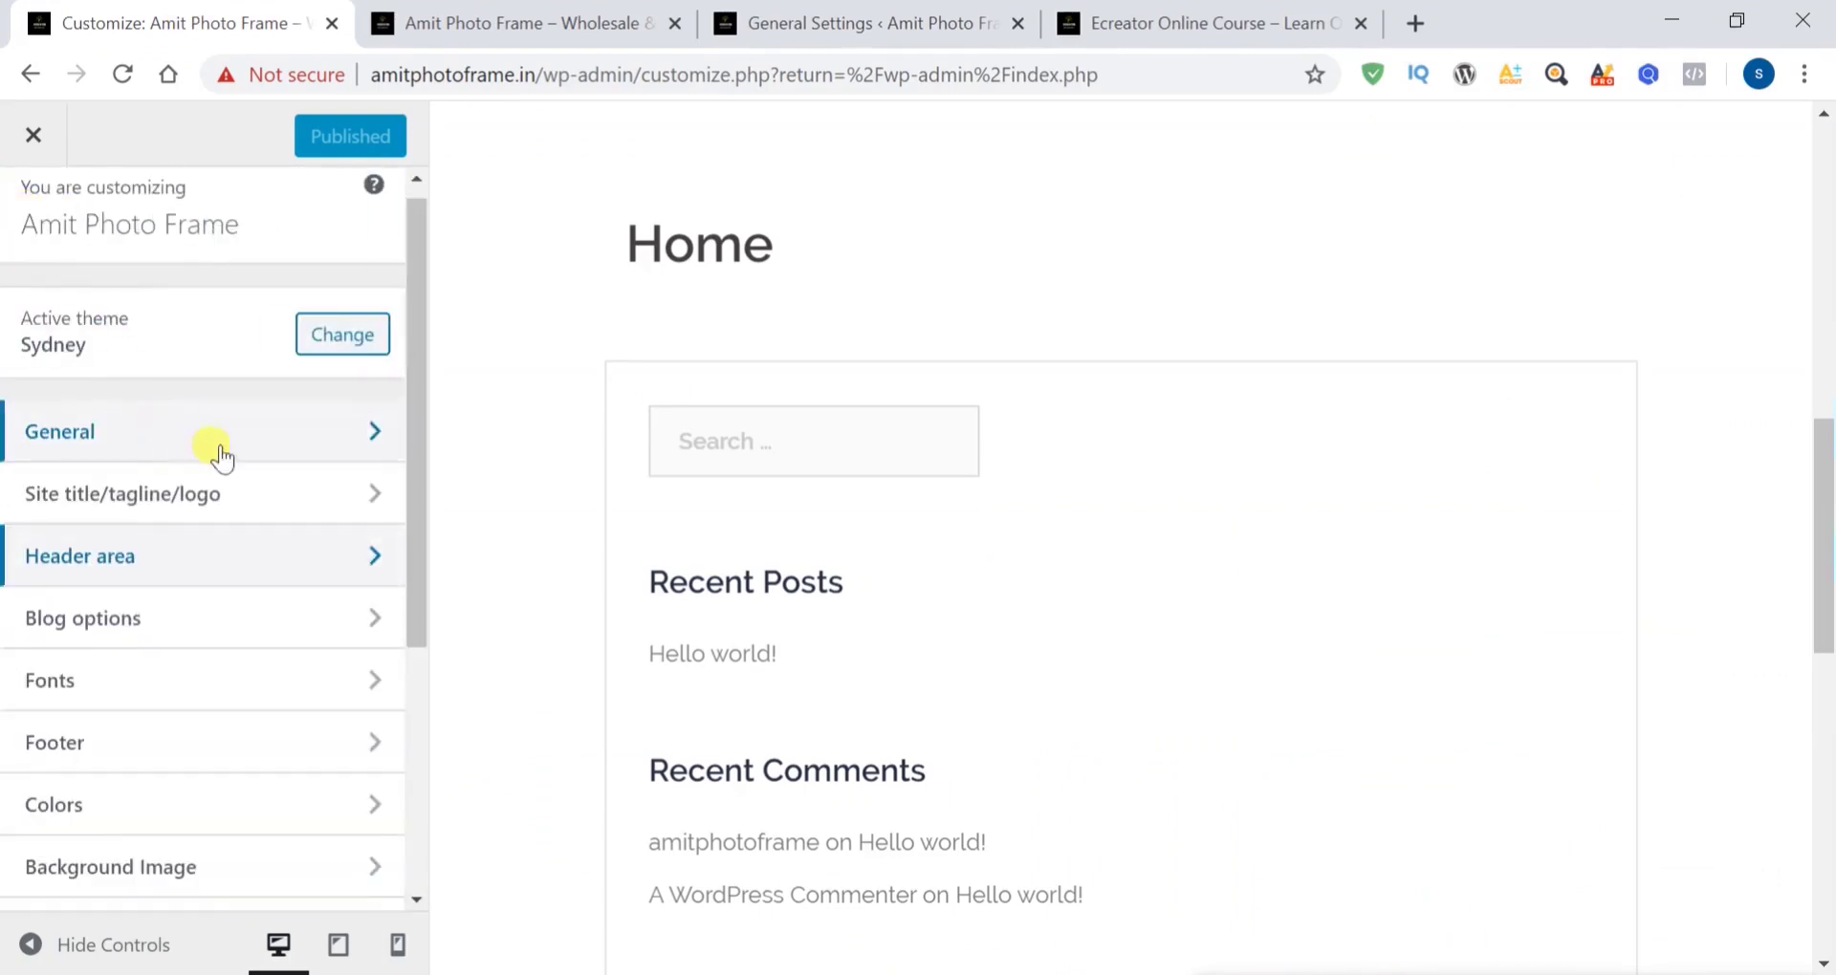
left_click(265, 492)
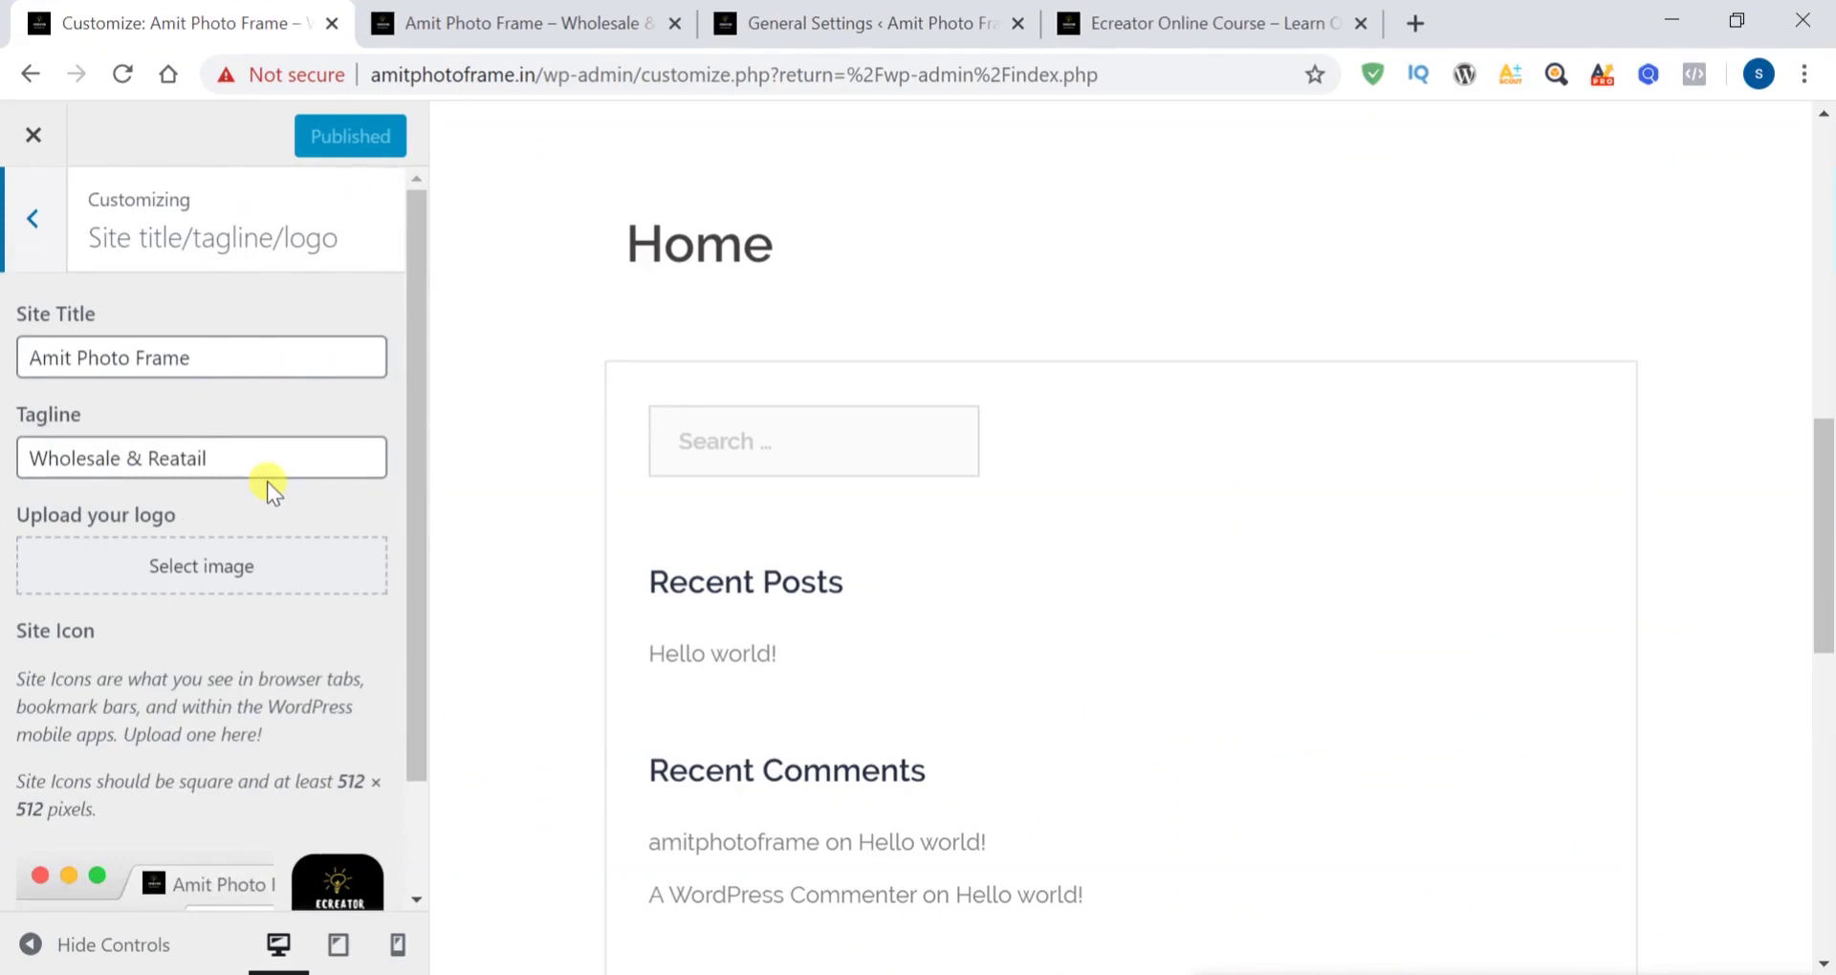
scroll(267, 480, "down", 2)
left_click(37, 226)
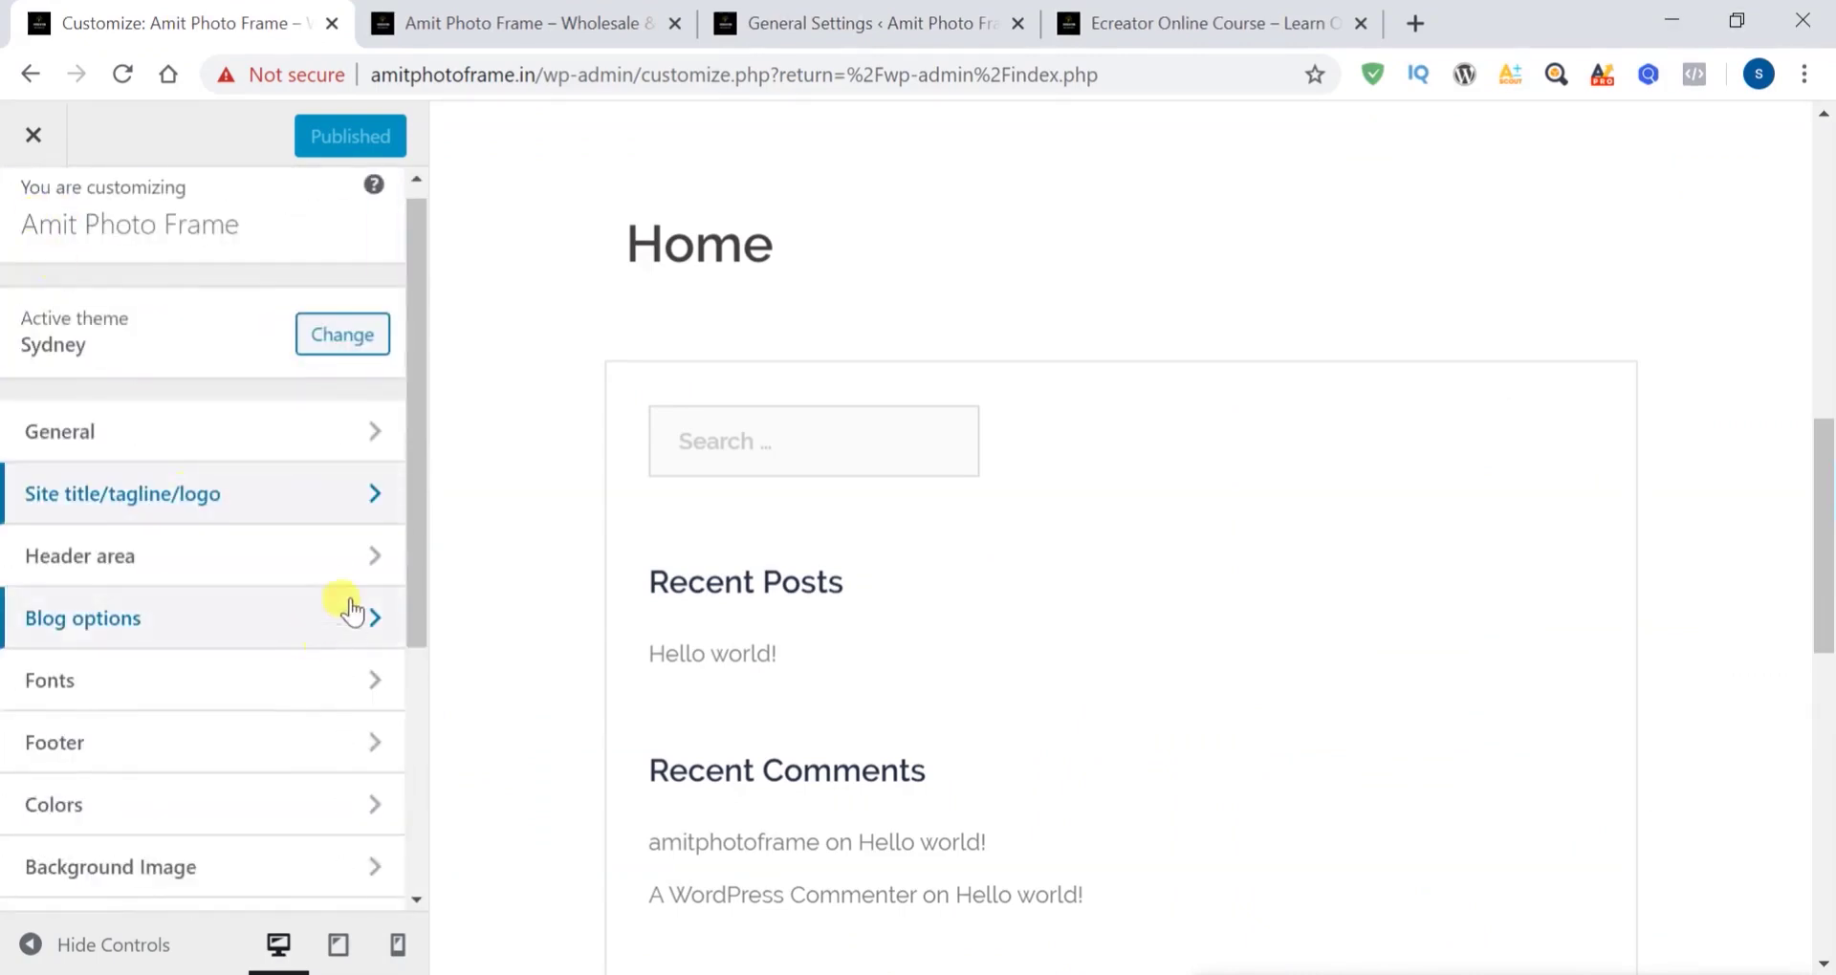
Set the front page header type to Image in the header area settings
left_click(350, 567)
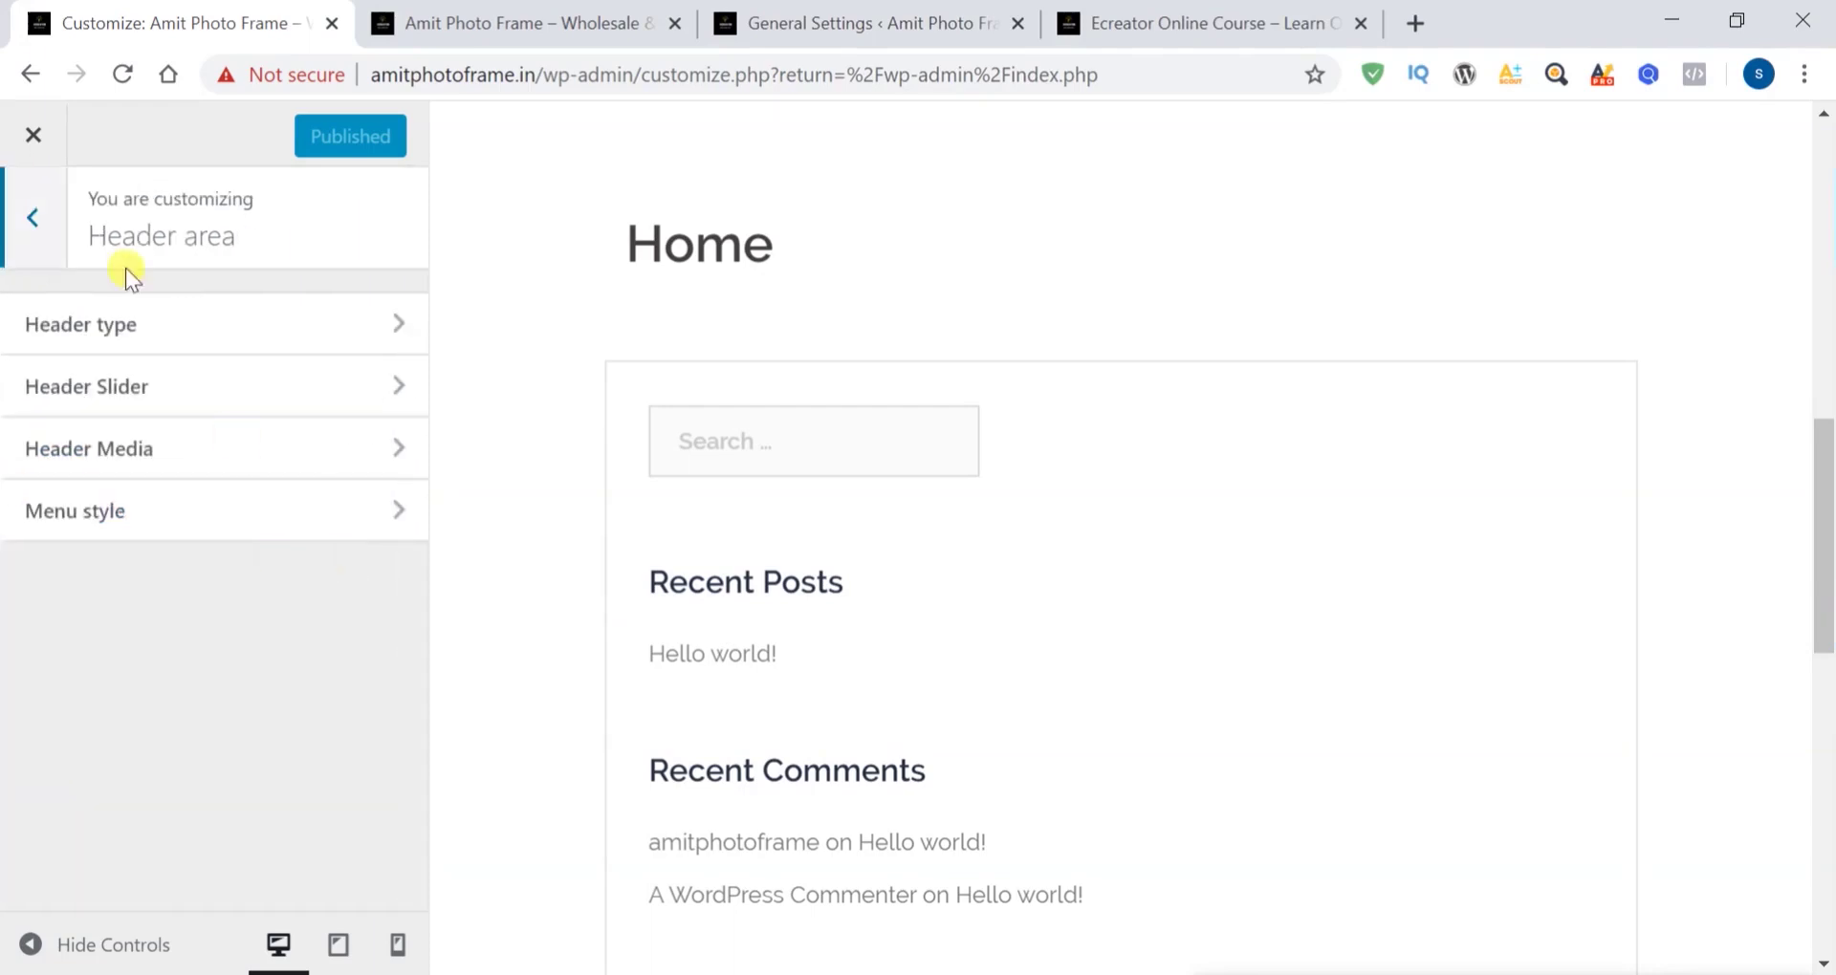
left_click(237, 335)
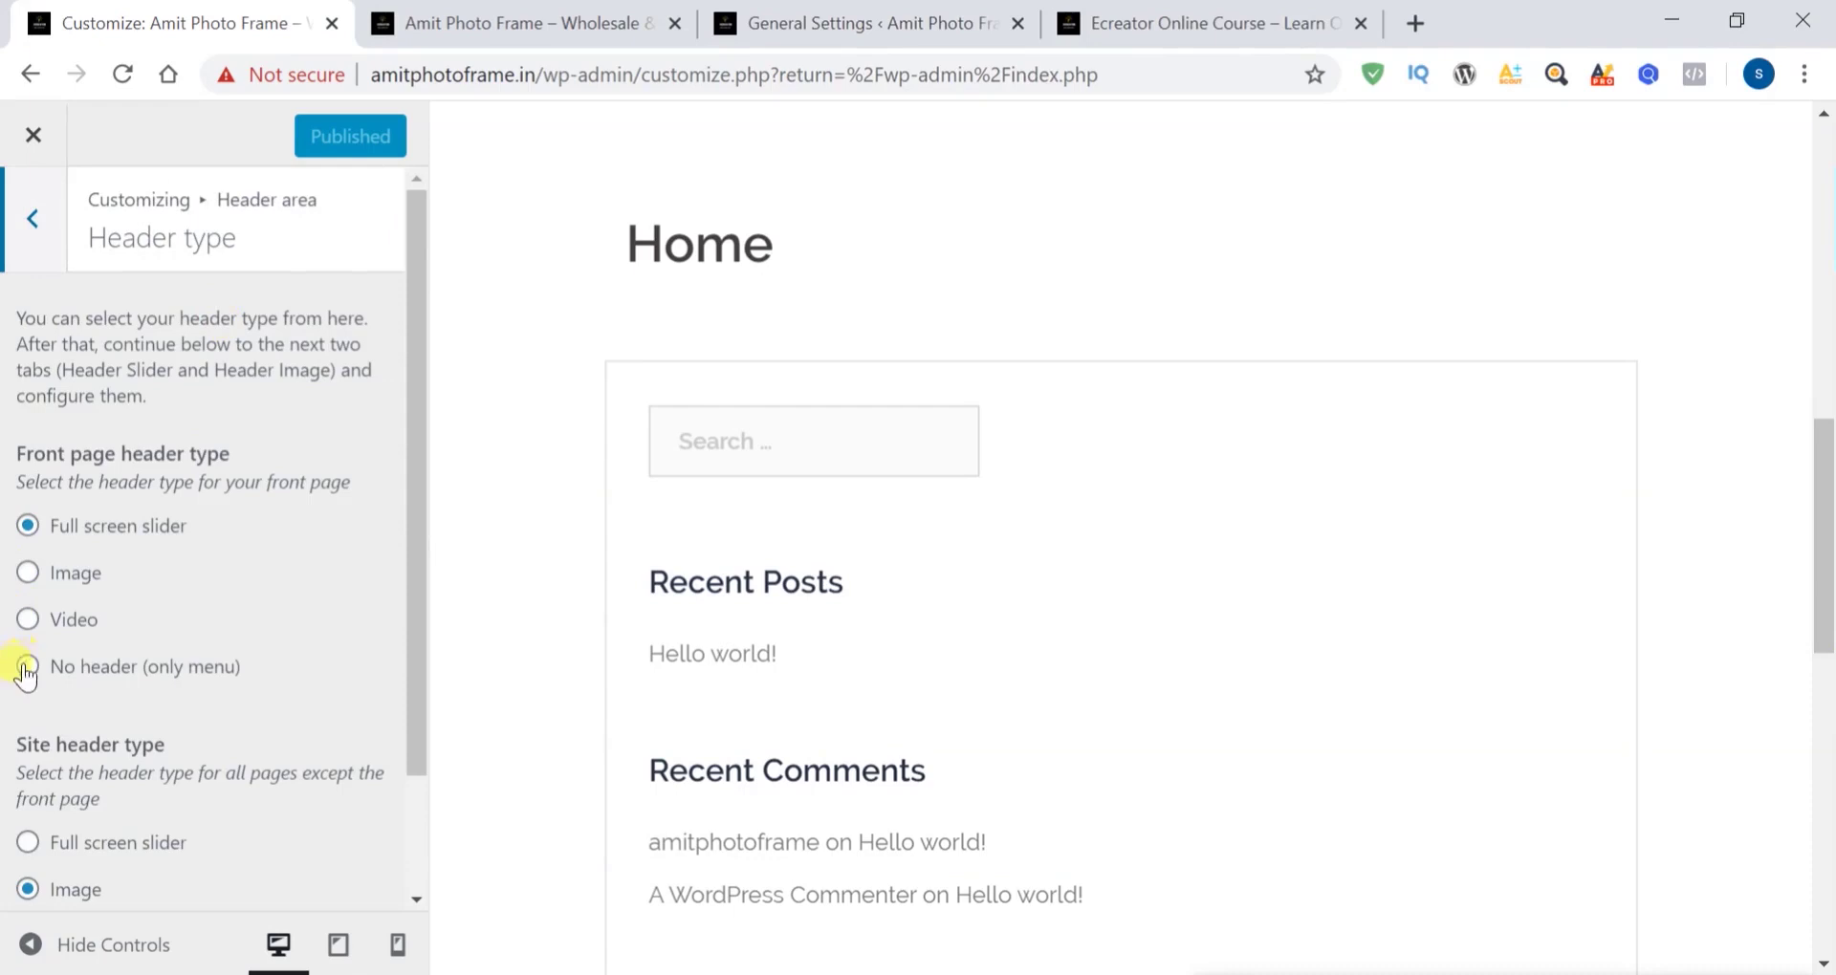
scroll(137, 694, "down", 2)
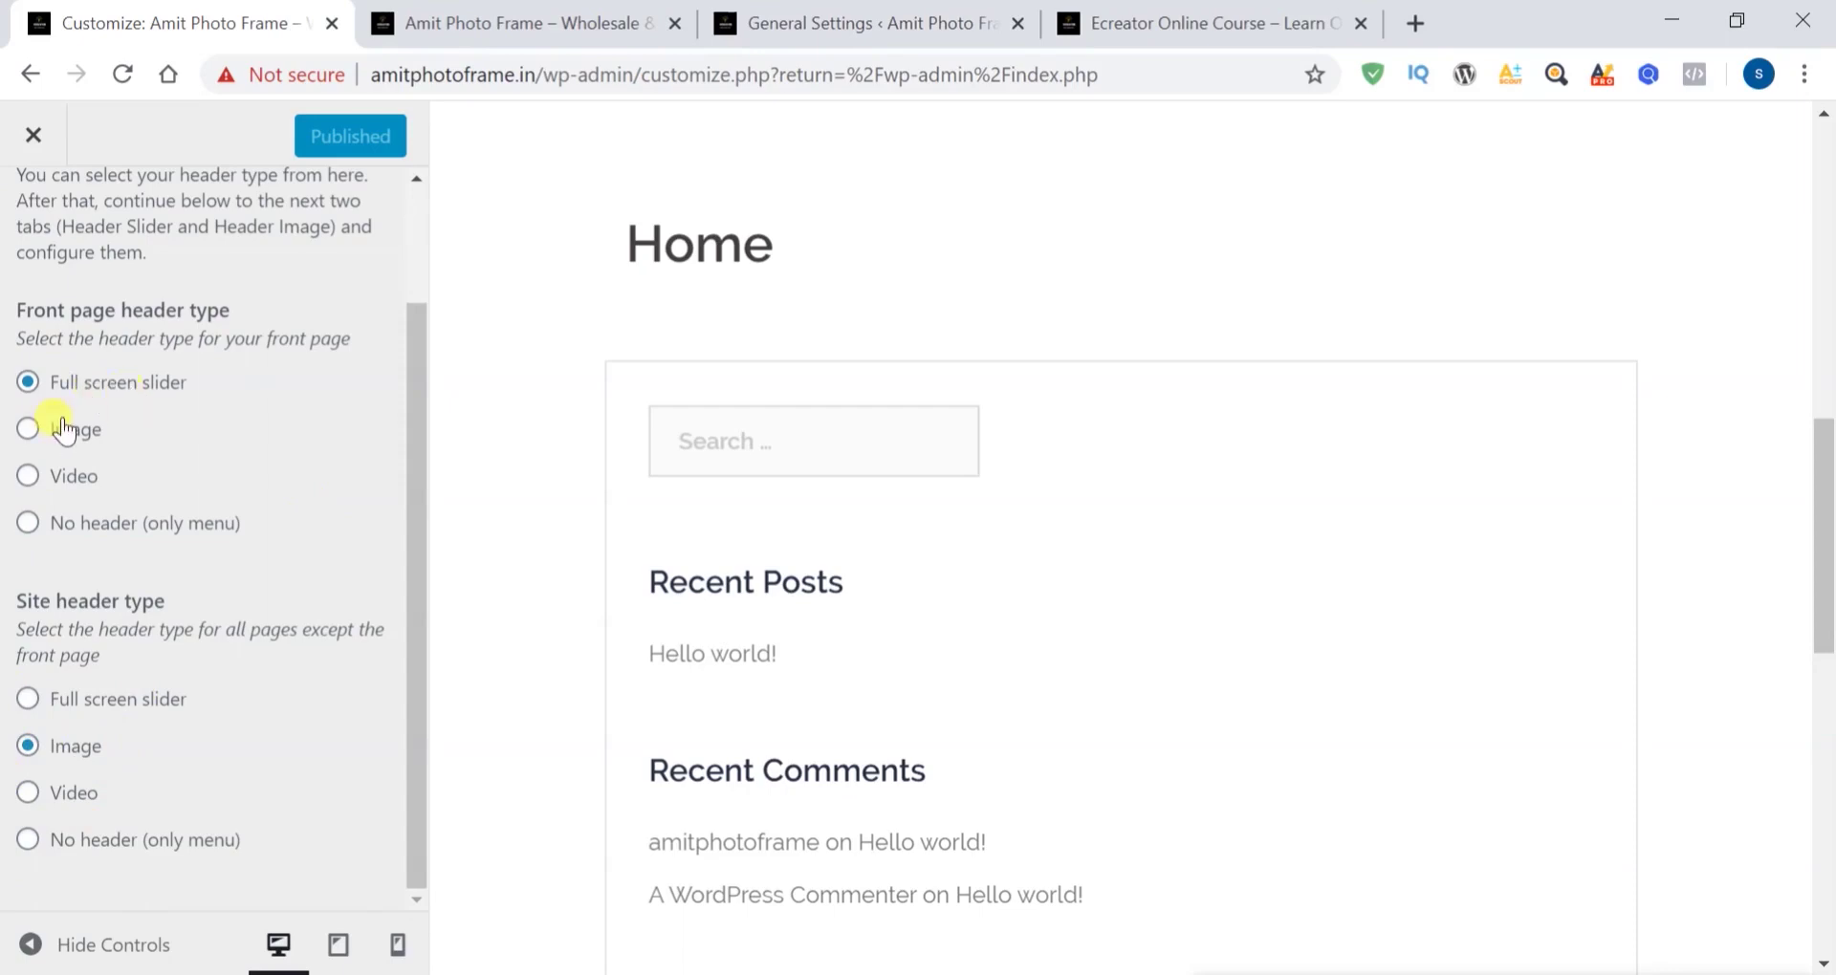
left_click(27, 431)
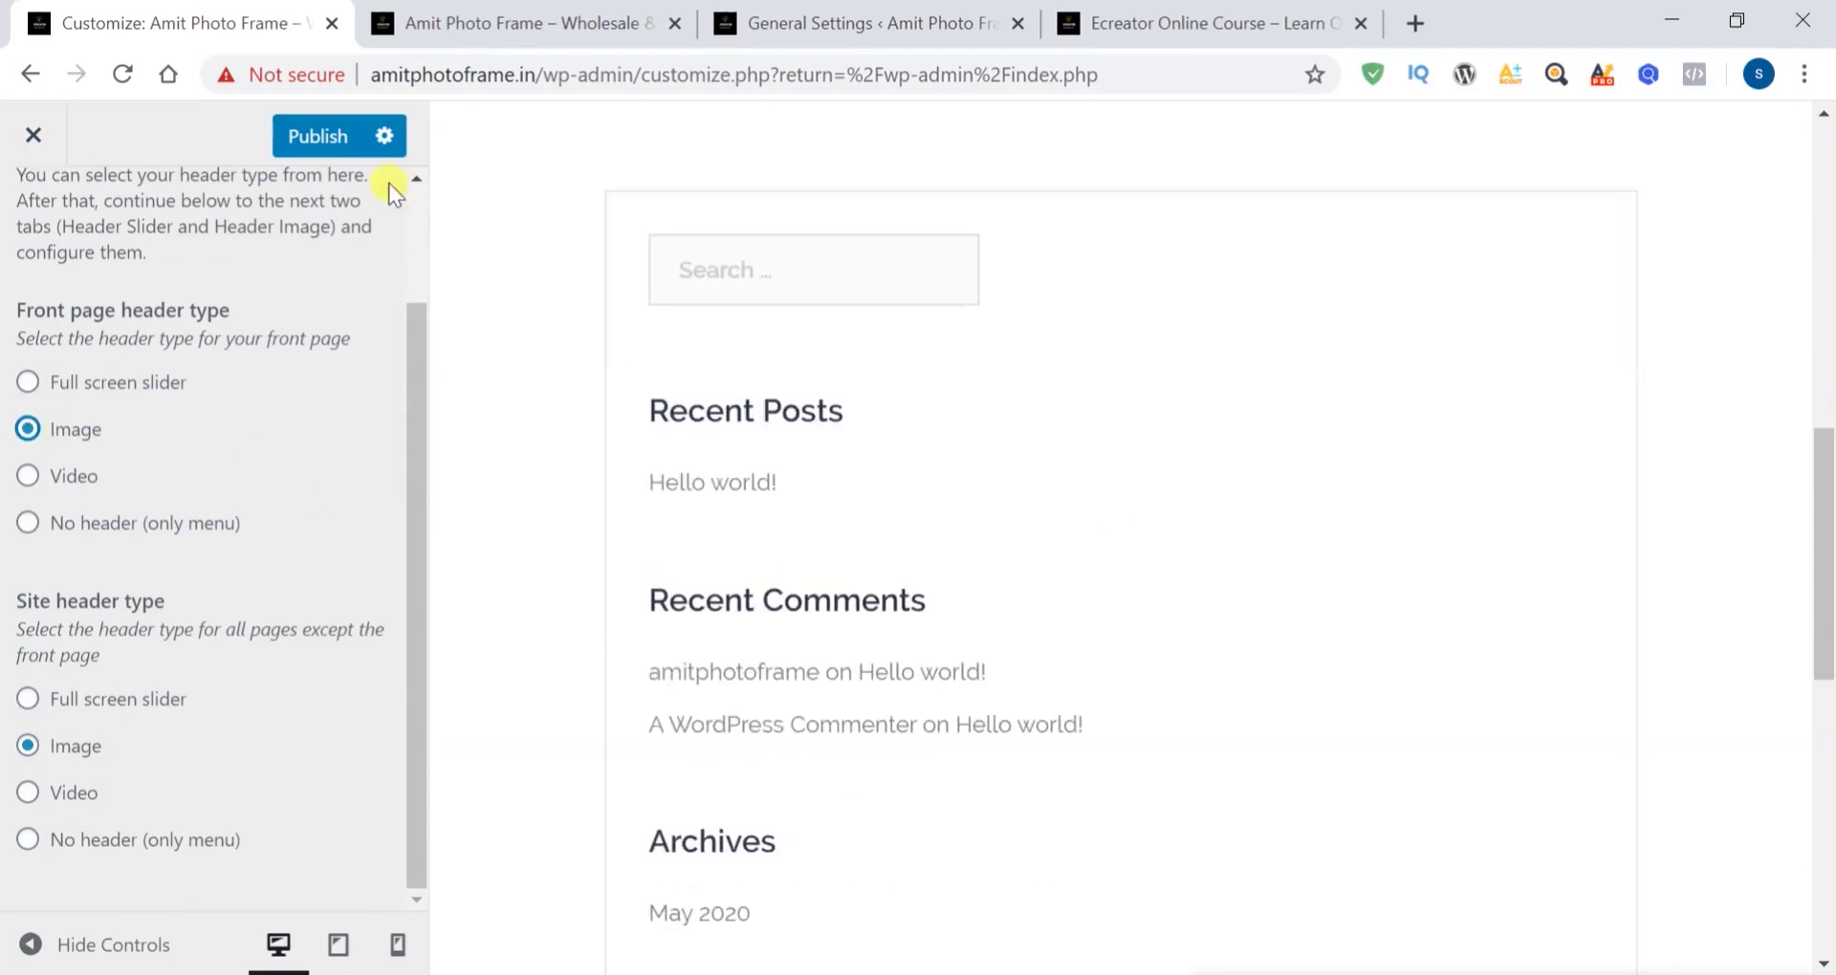
Check the current header image in the header media settings and publish the customizer changes
scroll(254, 458, "up", 3)
left_click(33, 225)
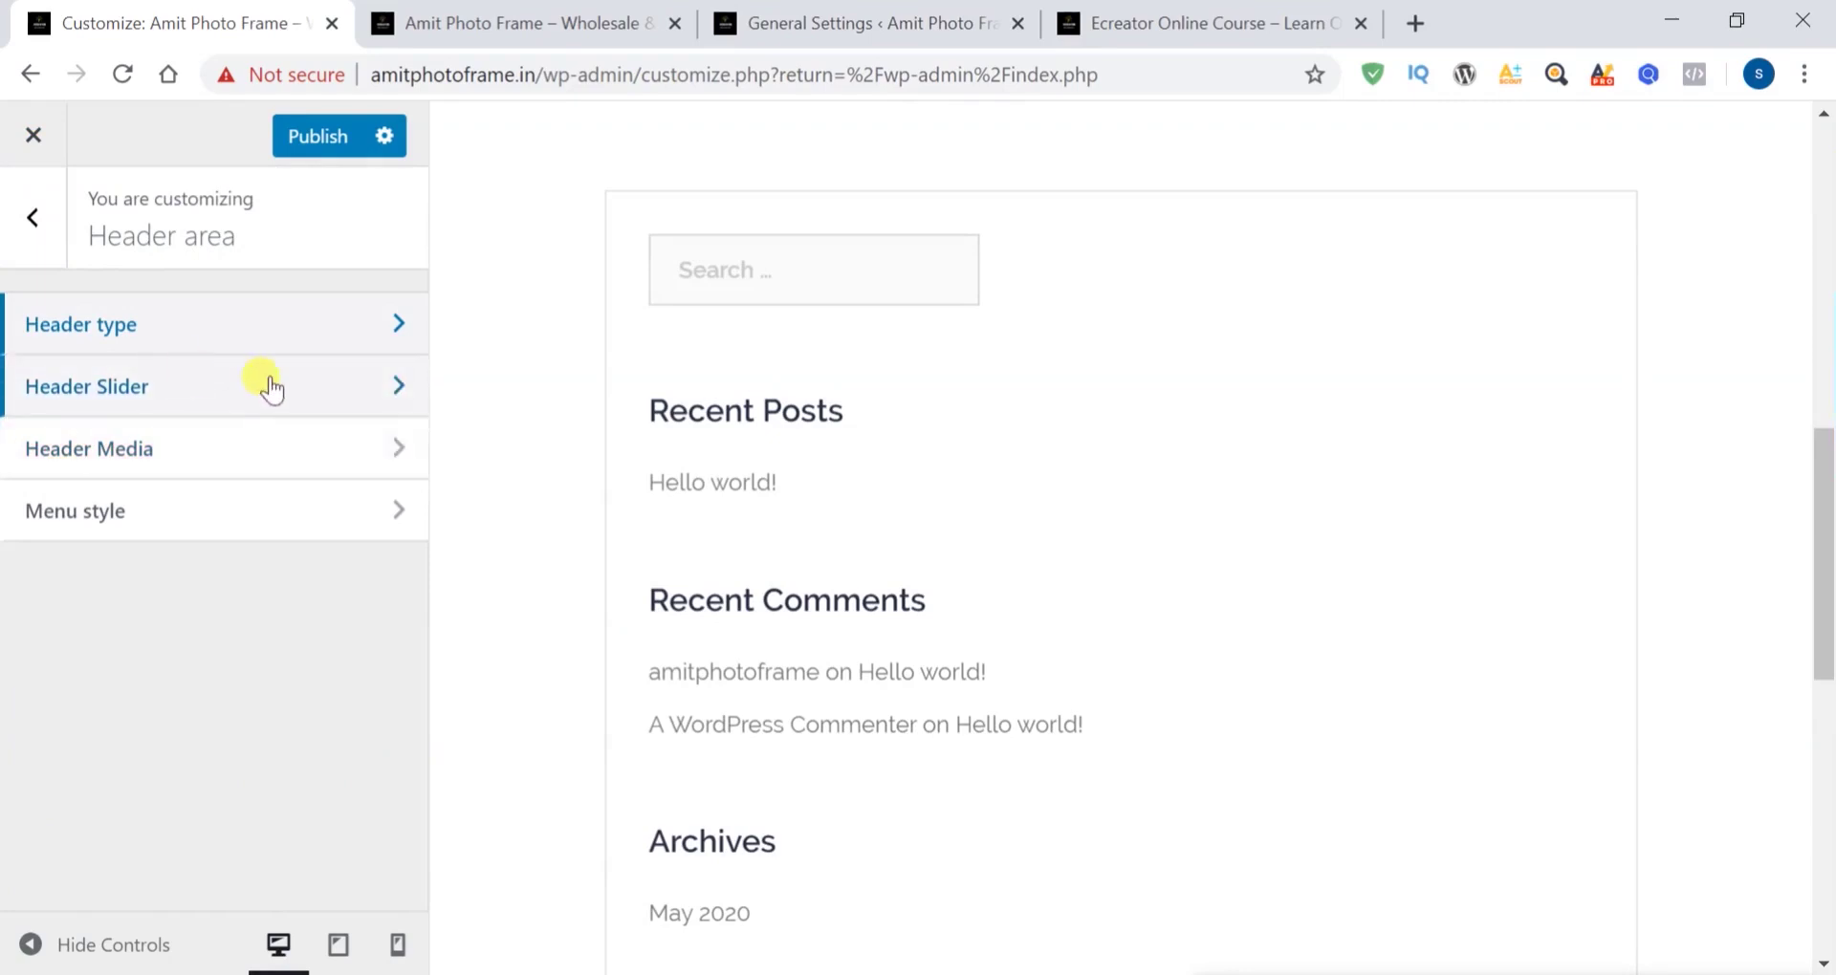
left_click(296, 460)
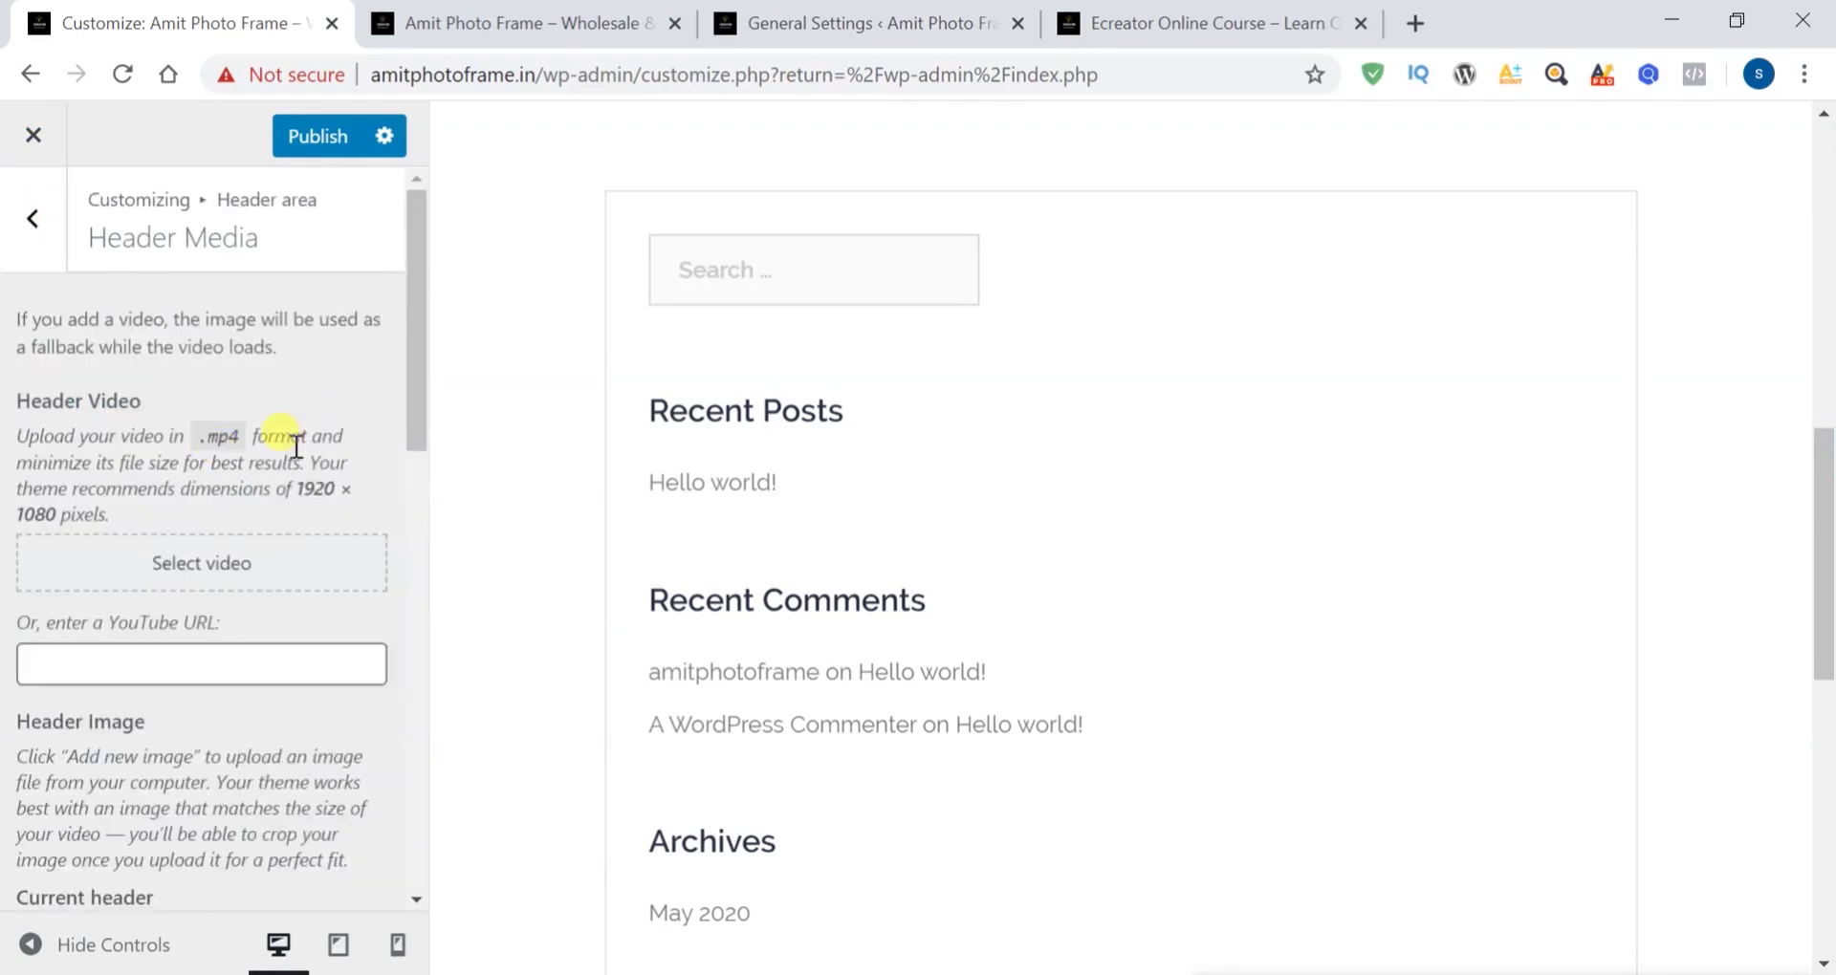
scroll(222, 623, "down", 3)
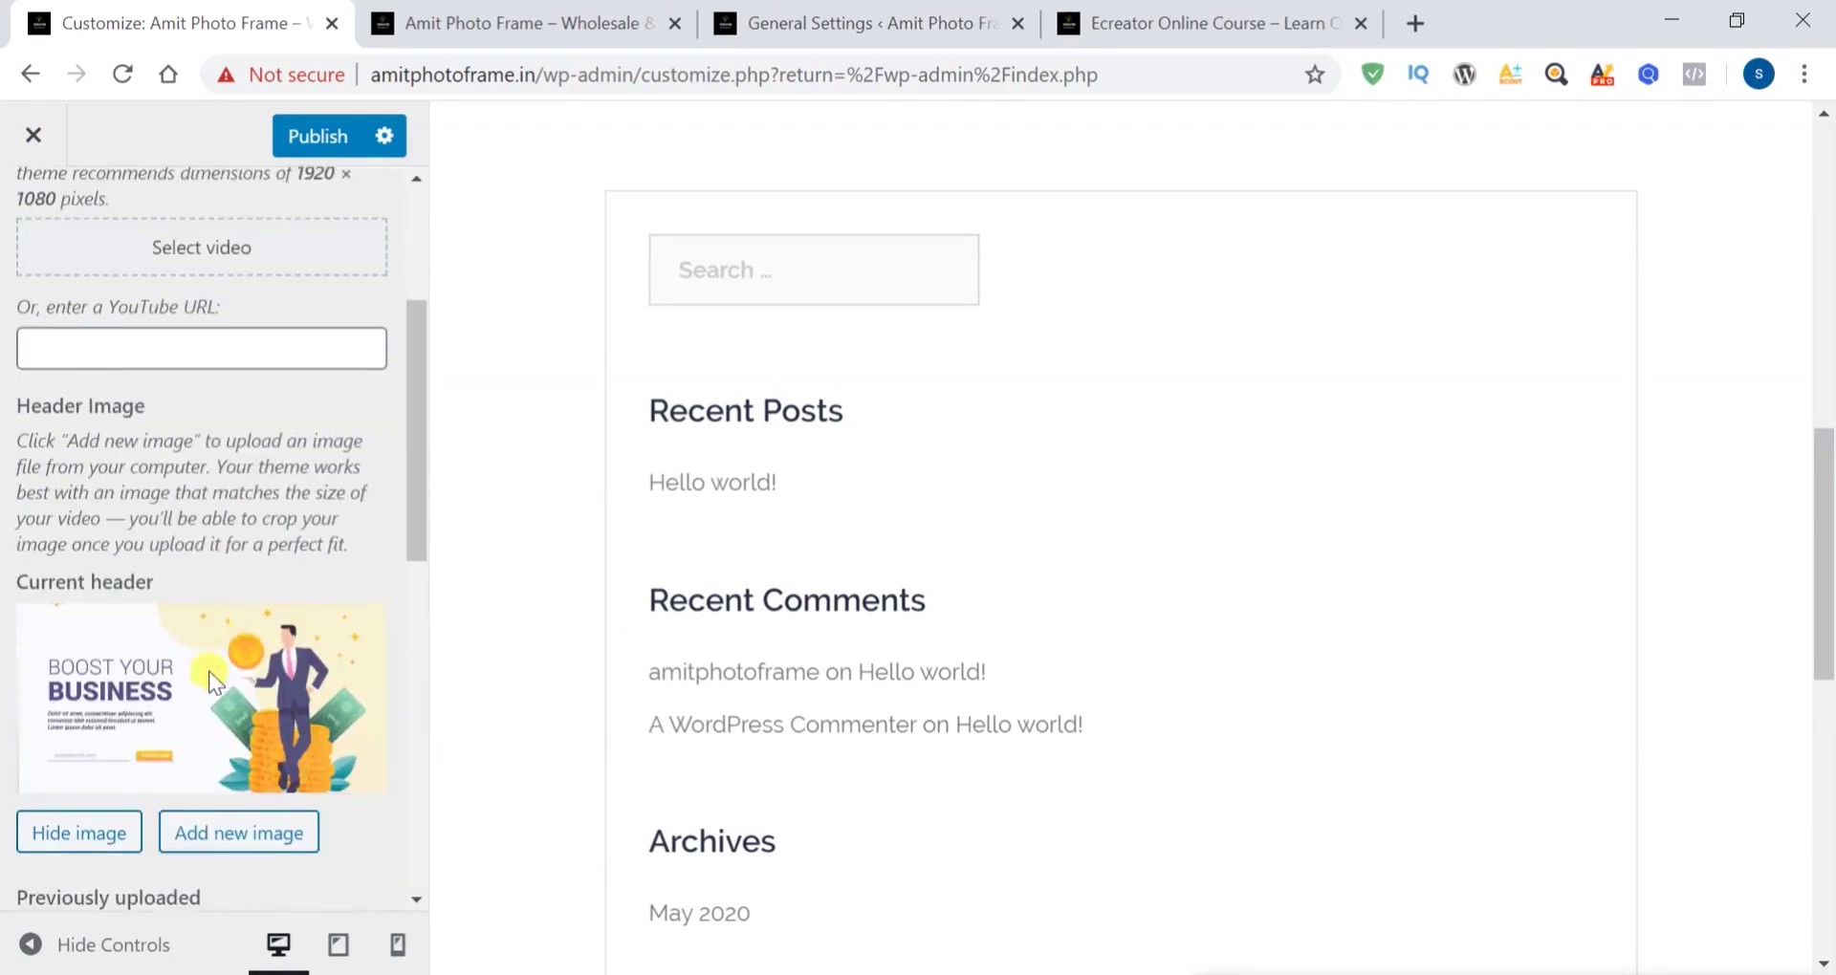
left_click(322, 137)
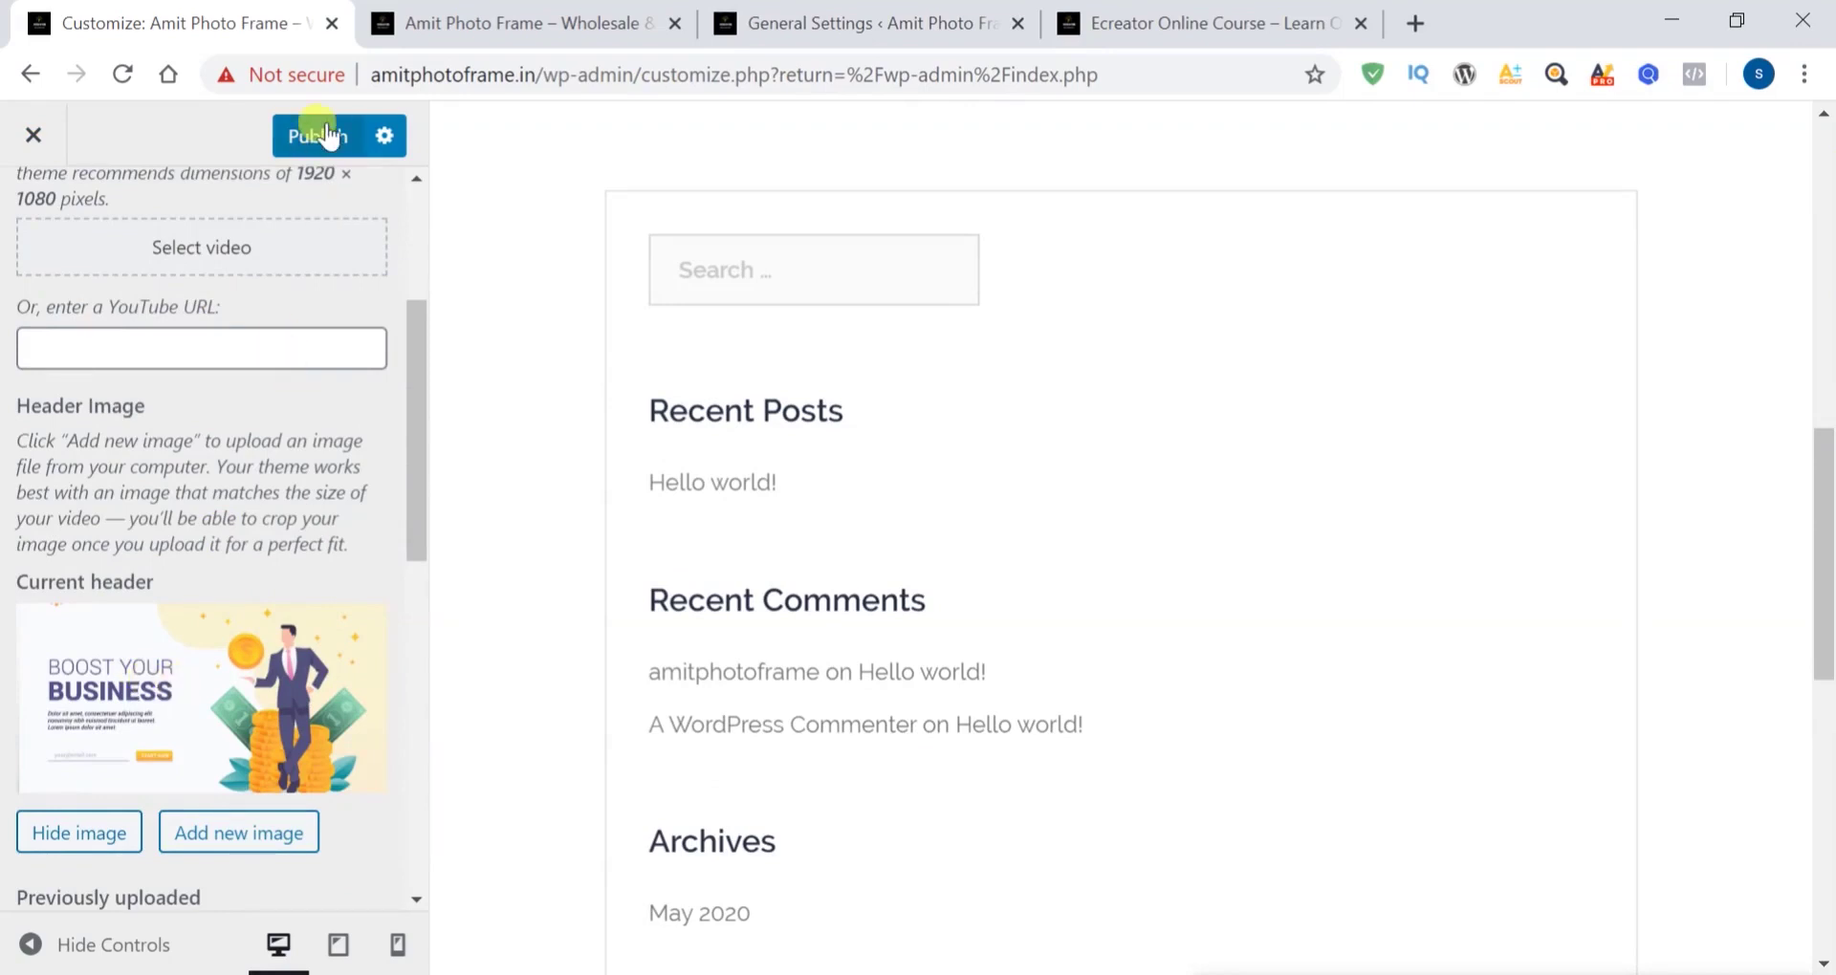
Reload the live site and check the header image on the home and About pages
left_click(521, 24)
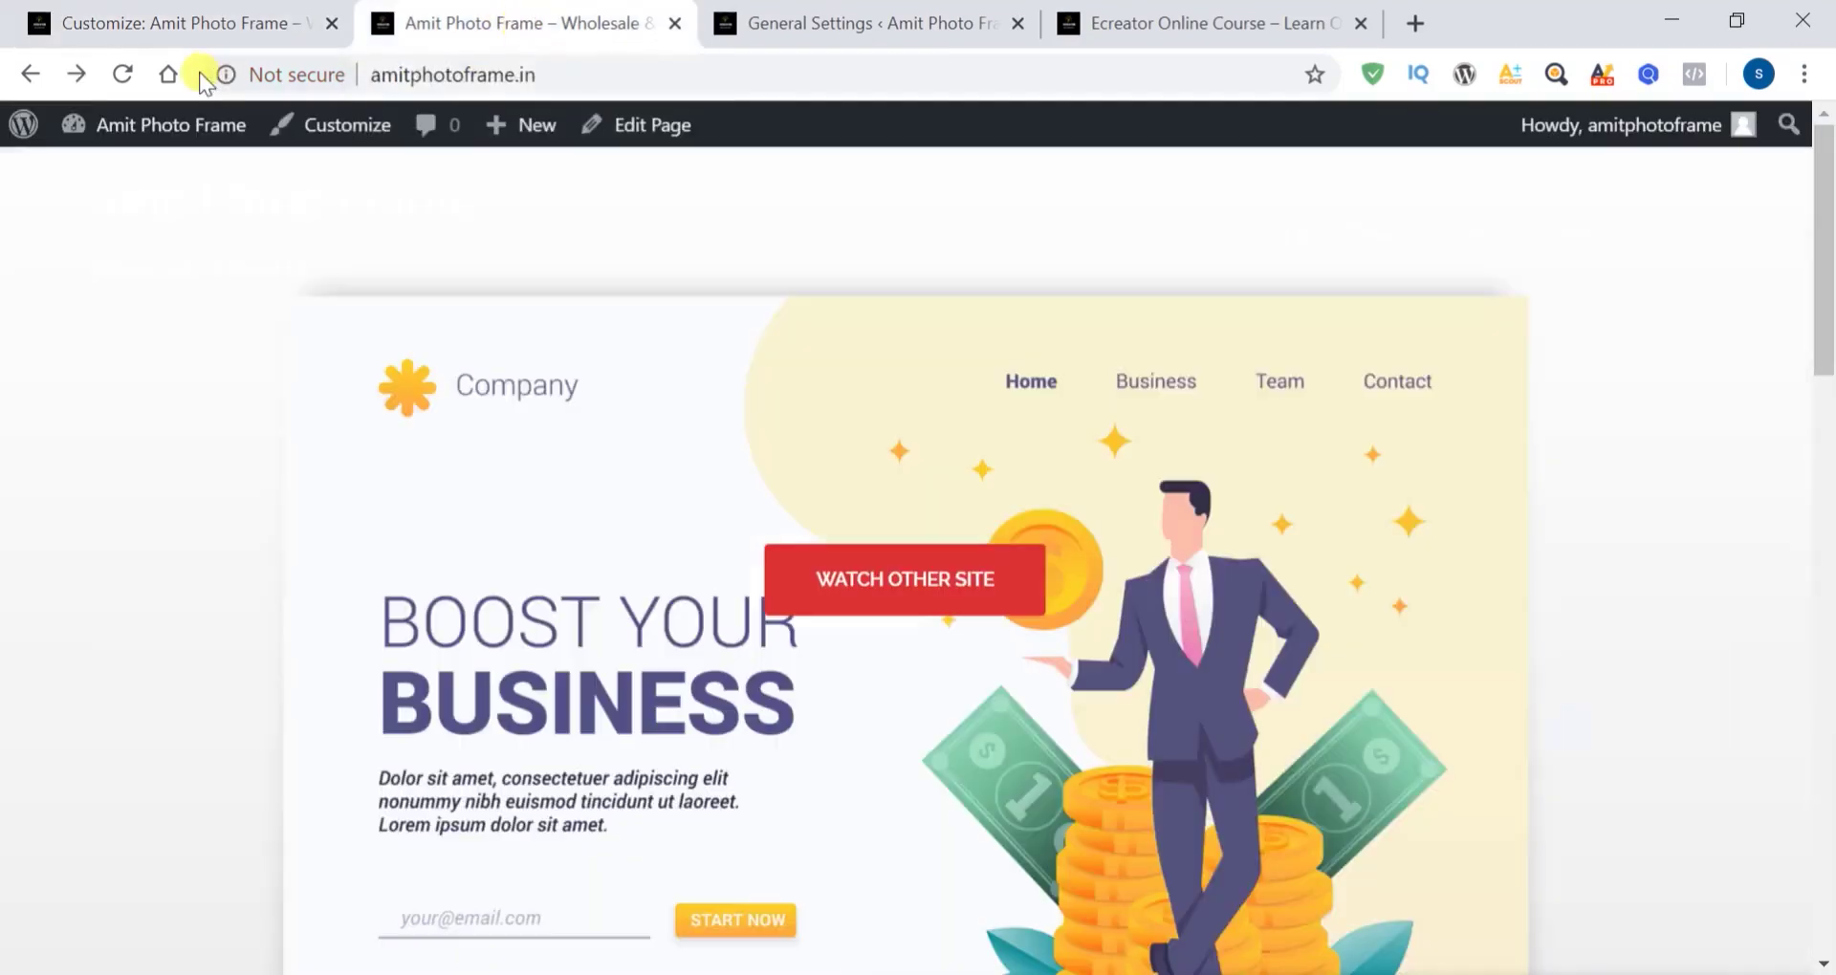
left_click(117, 73)
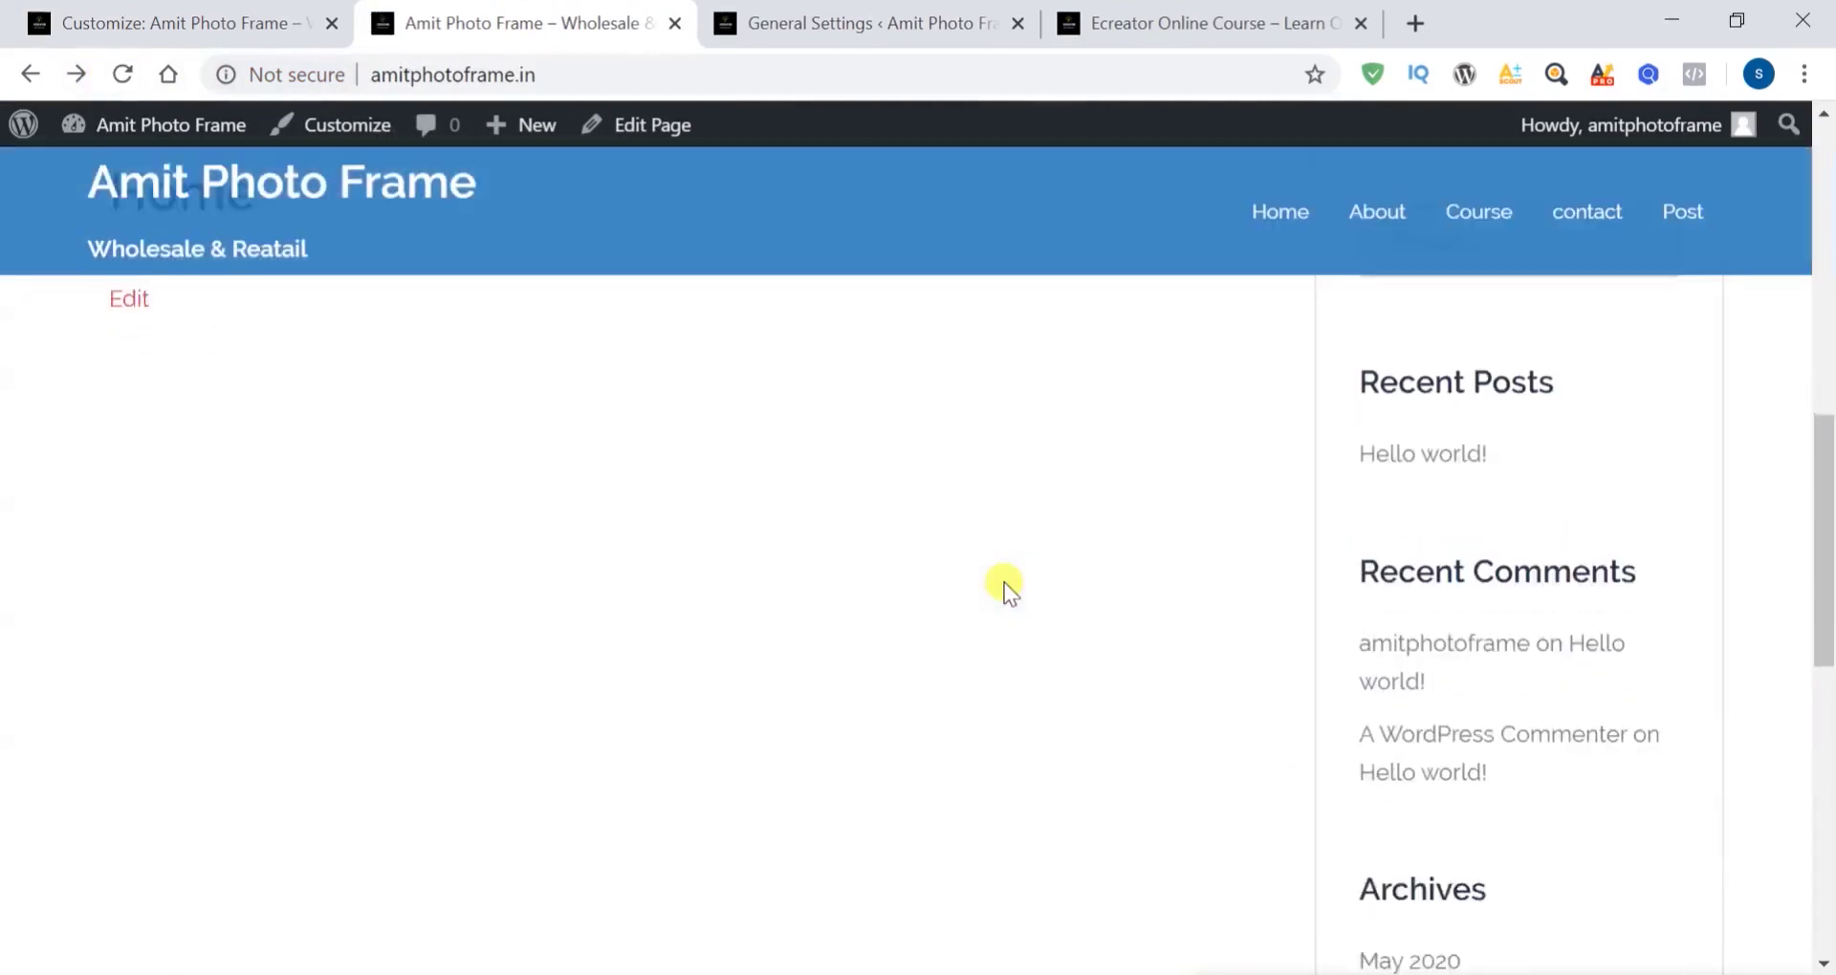
scroll(1005, 584, "up", 10)
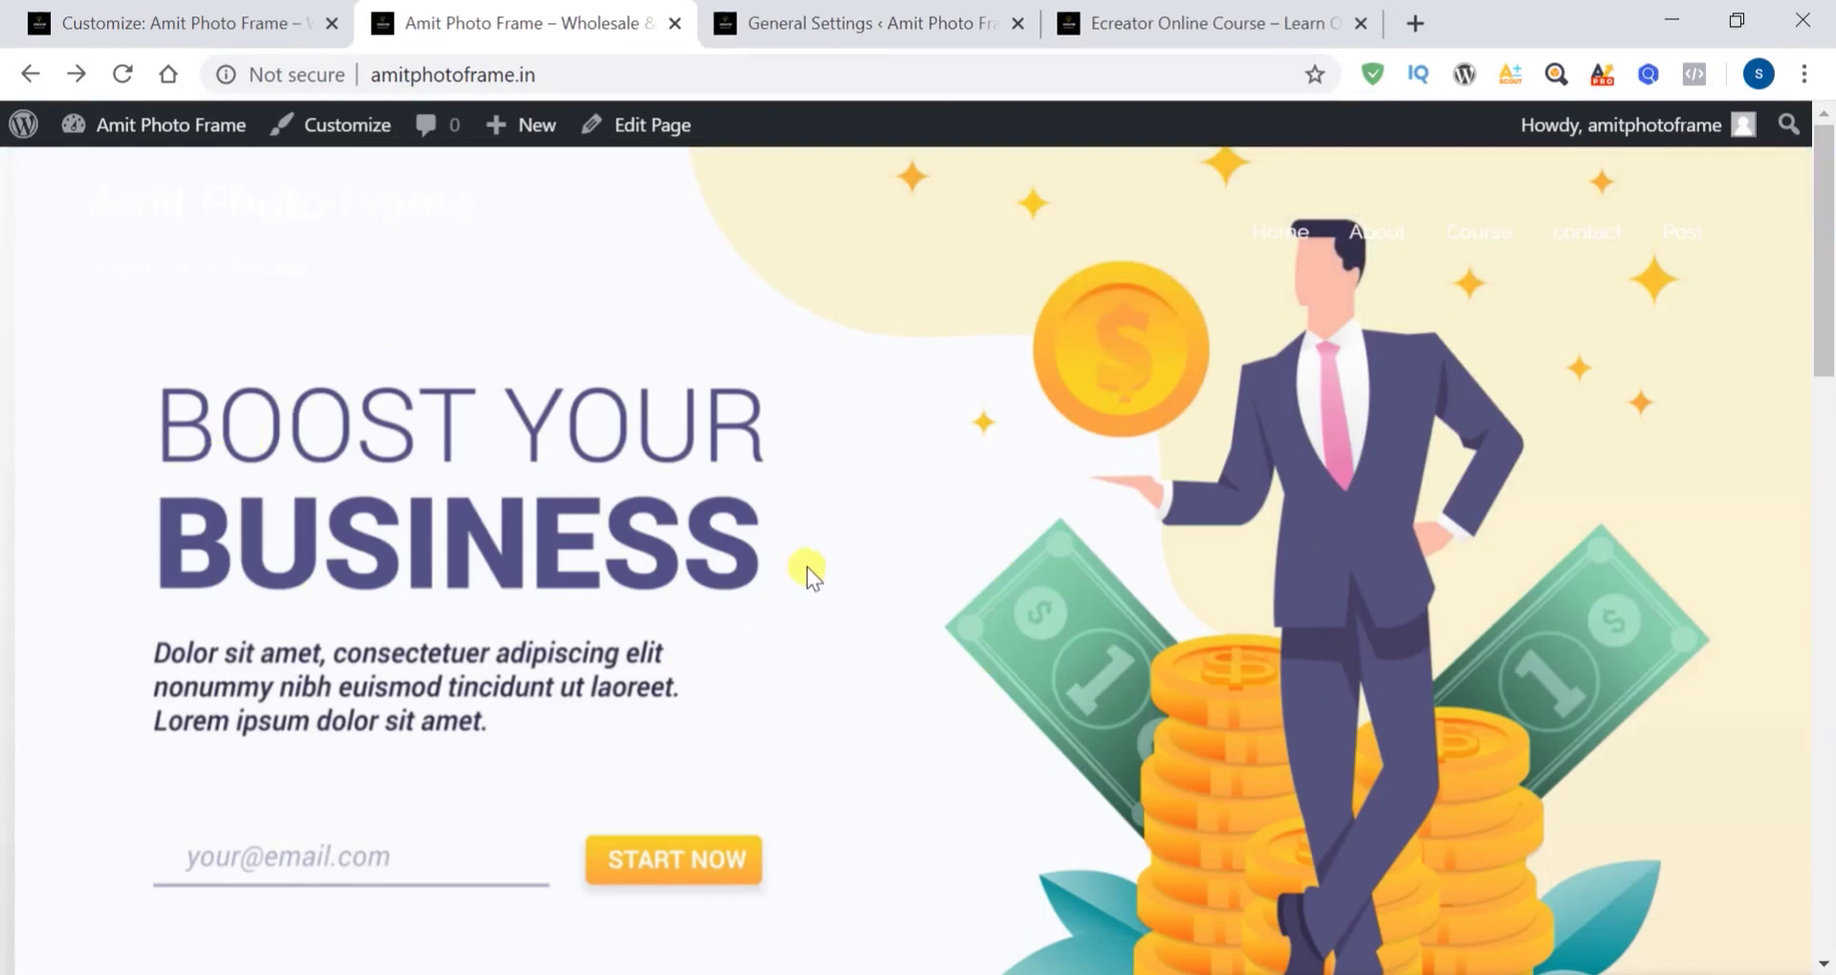
left_click(1372, 256)
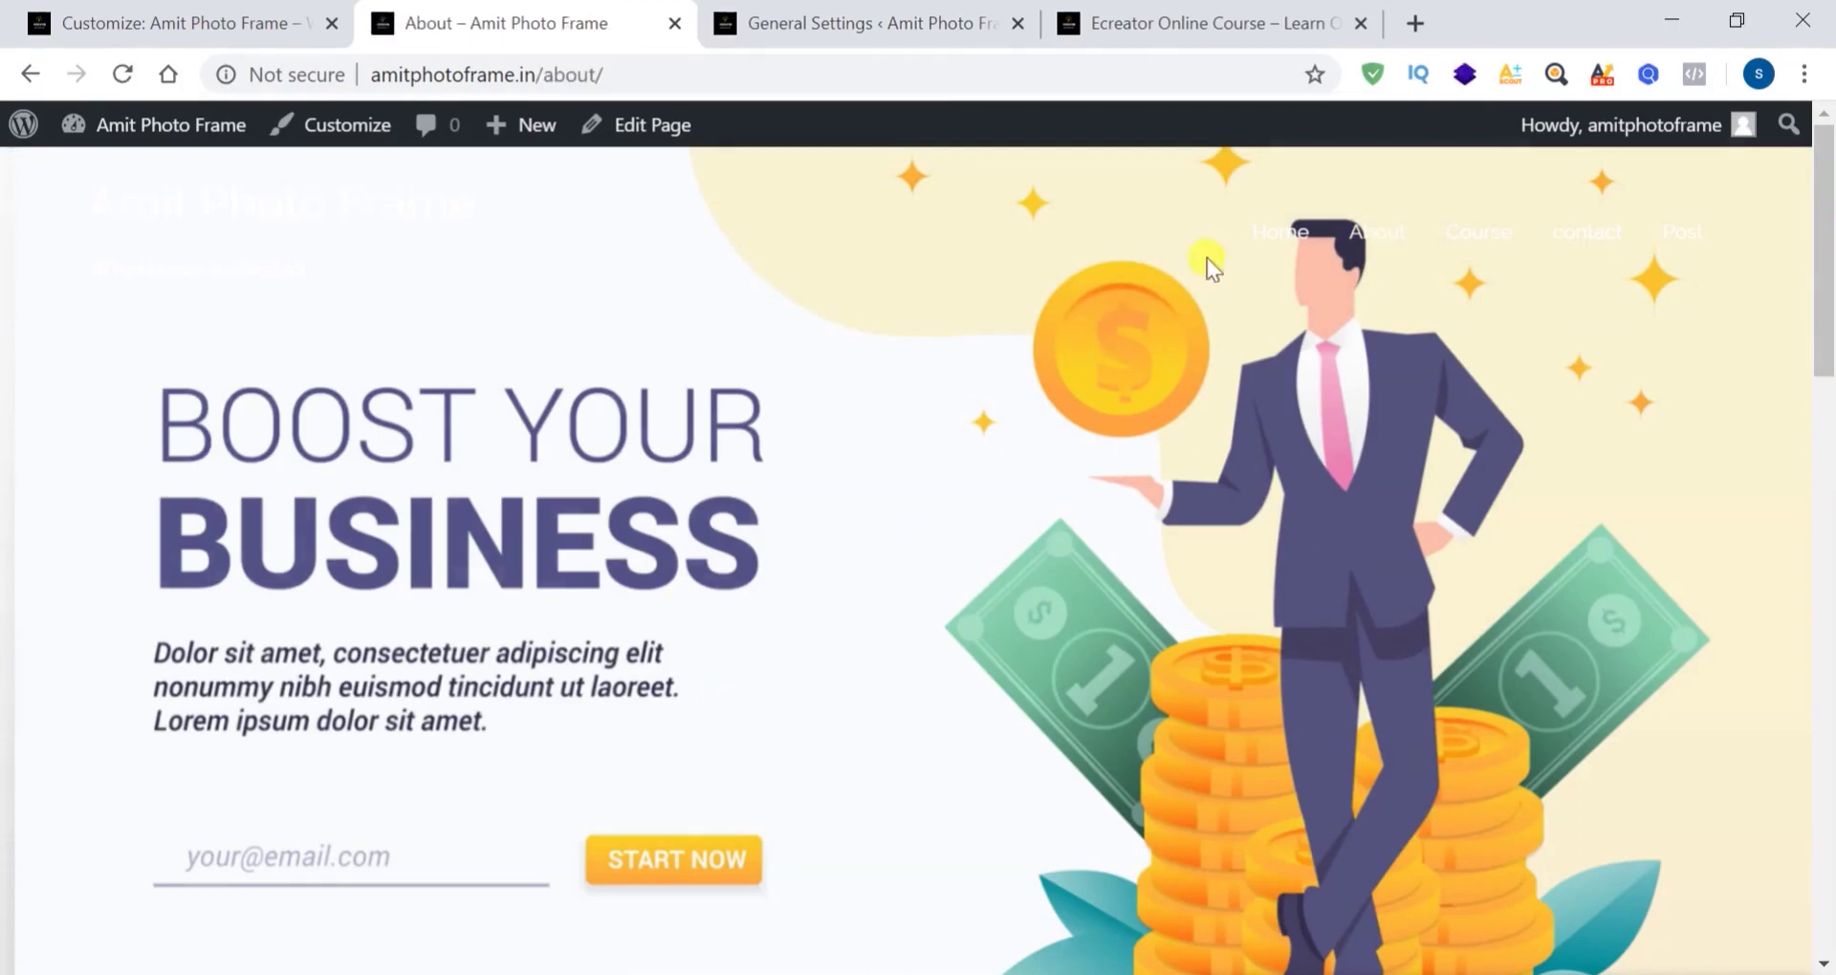
left_click(1263, 254)
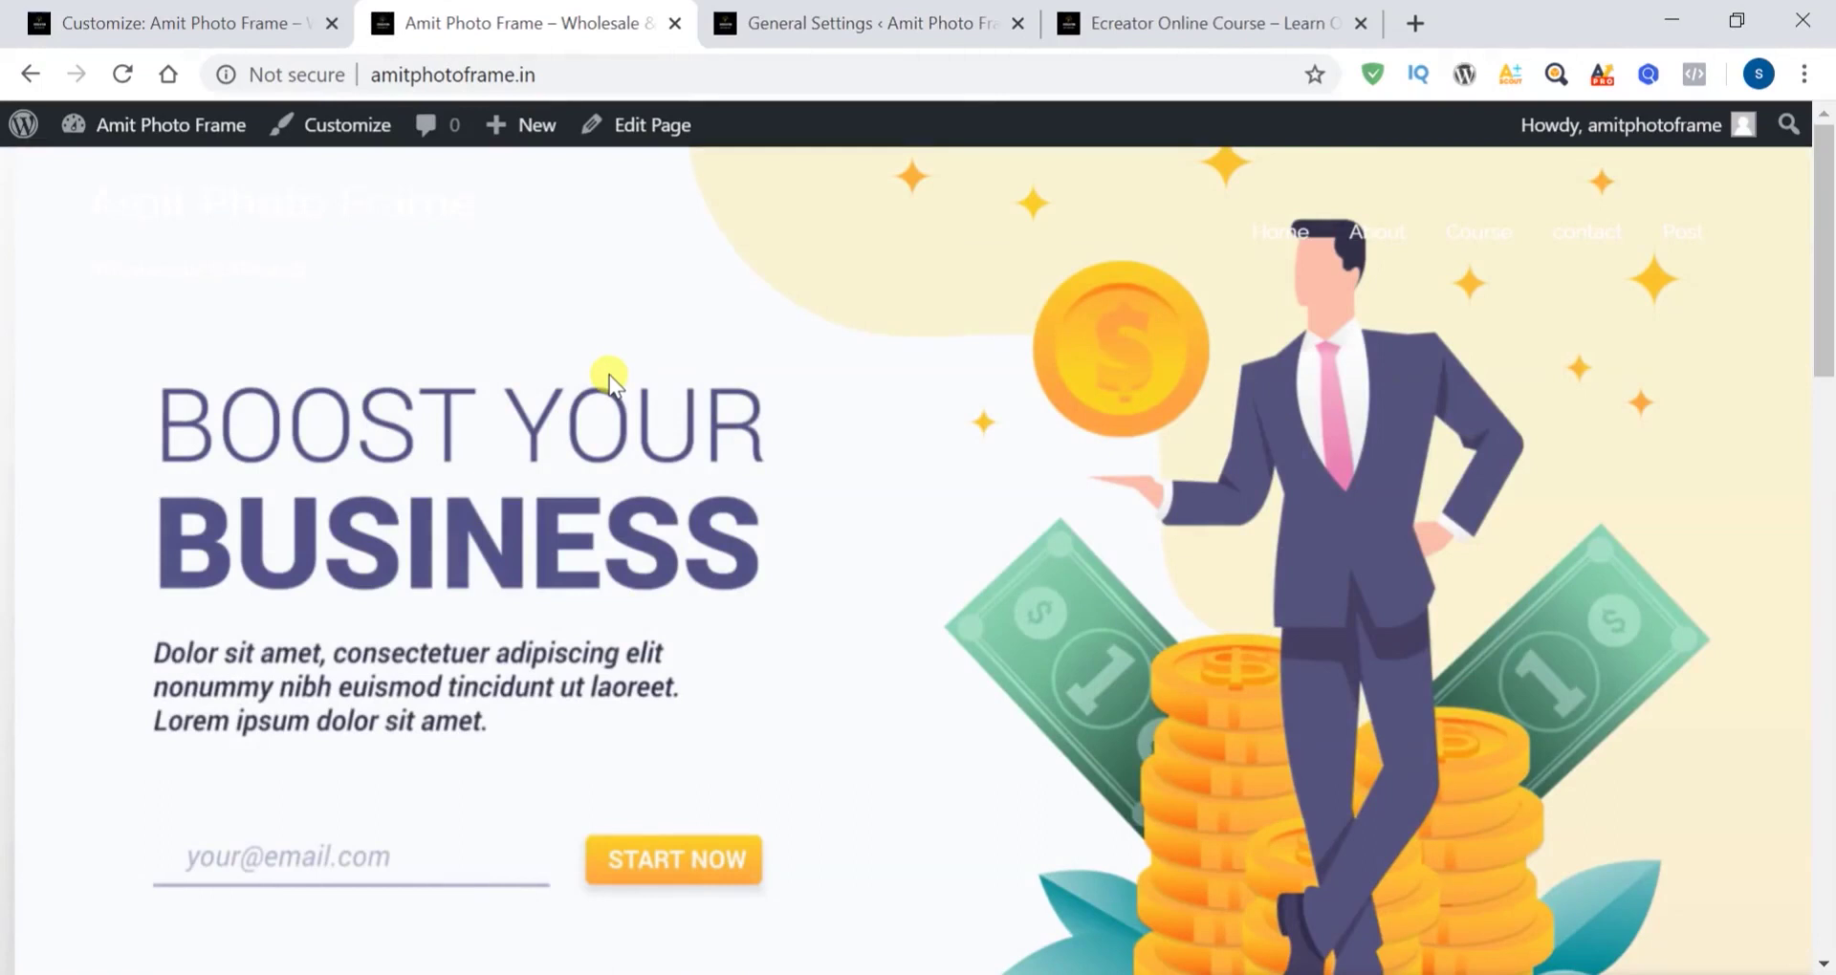
Return to the customizer and open the menu style settings of the header area
left_click(197, 25)
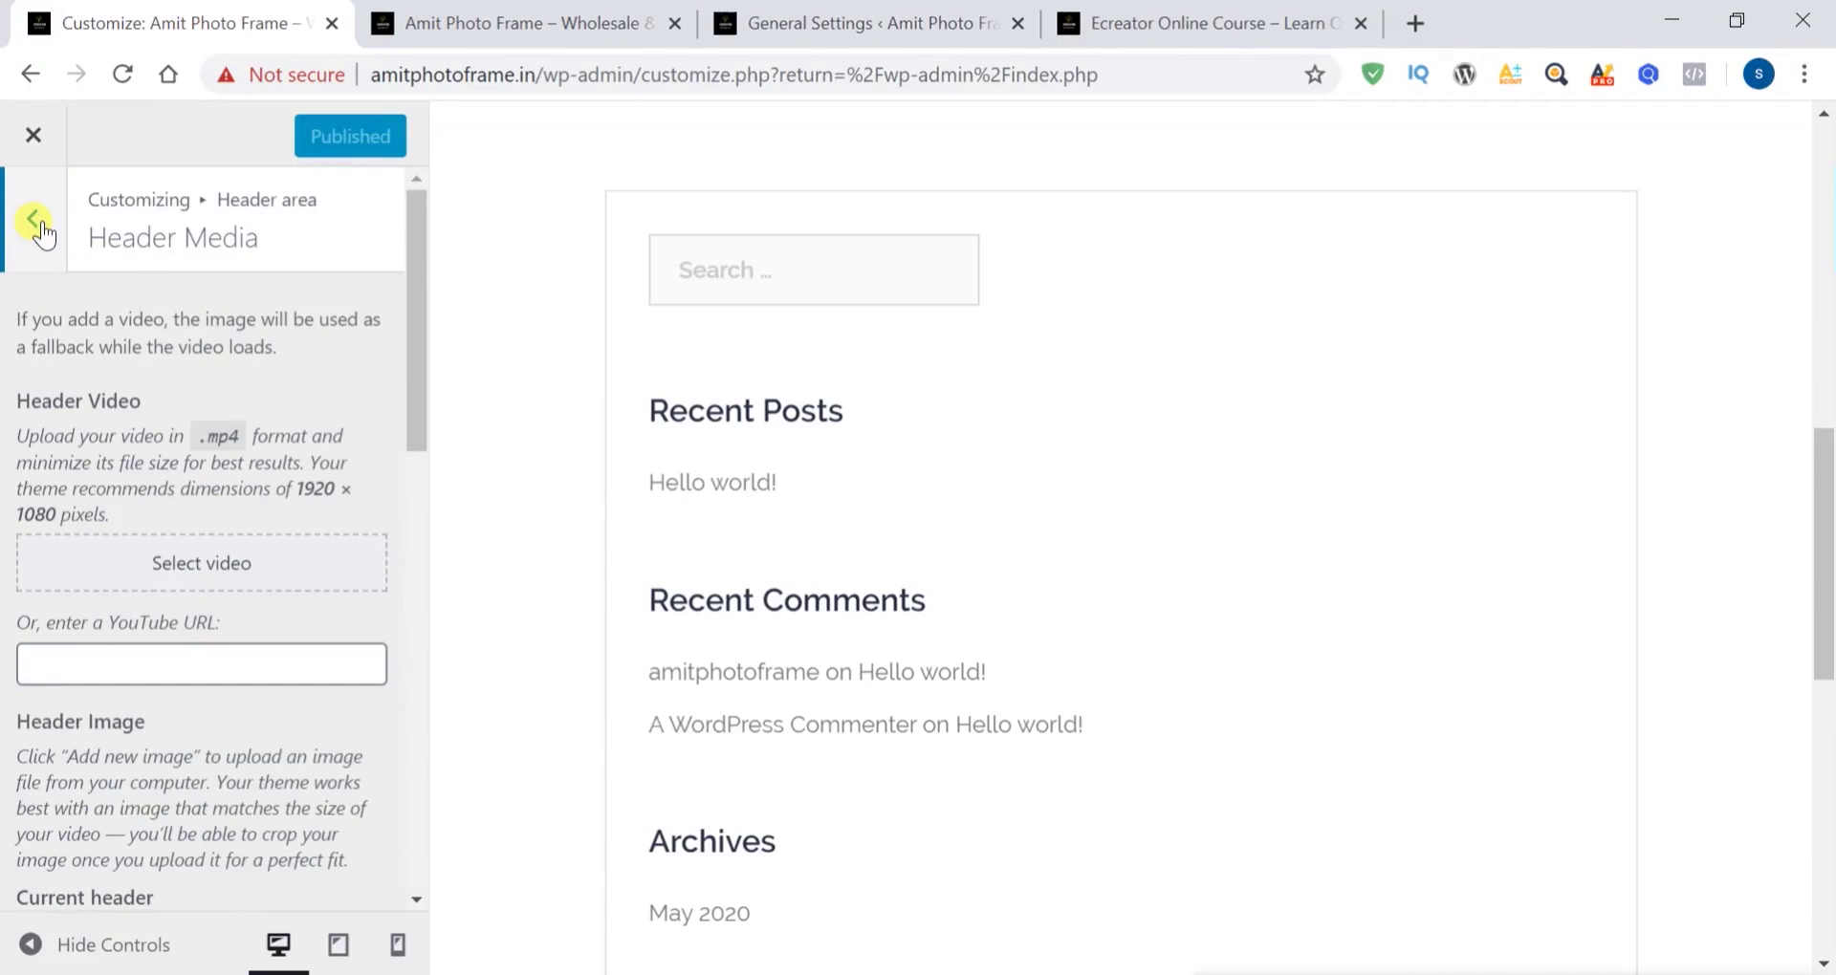
left_click(39, 221)
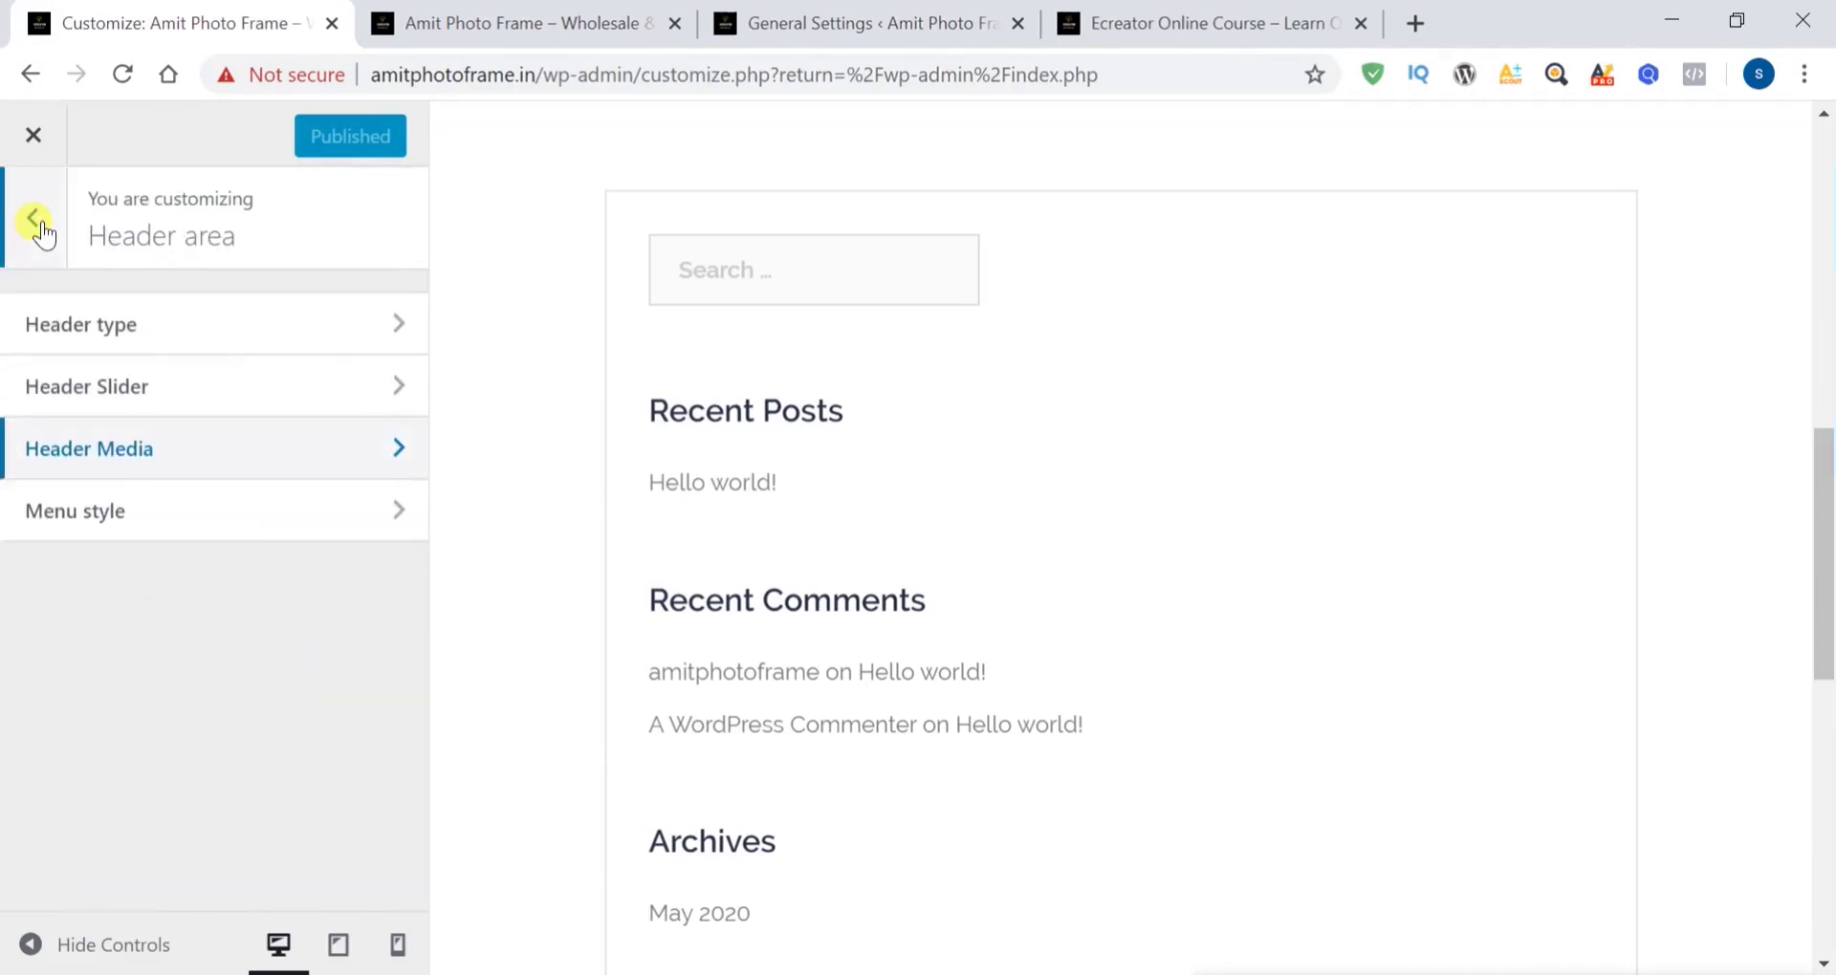
left_click(306, 512)
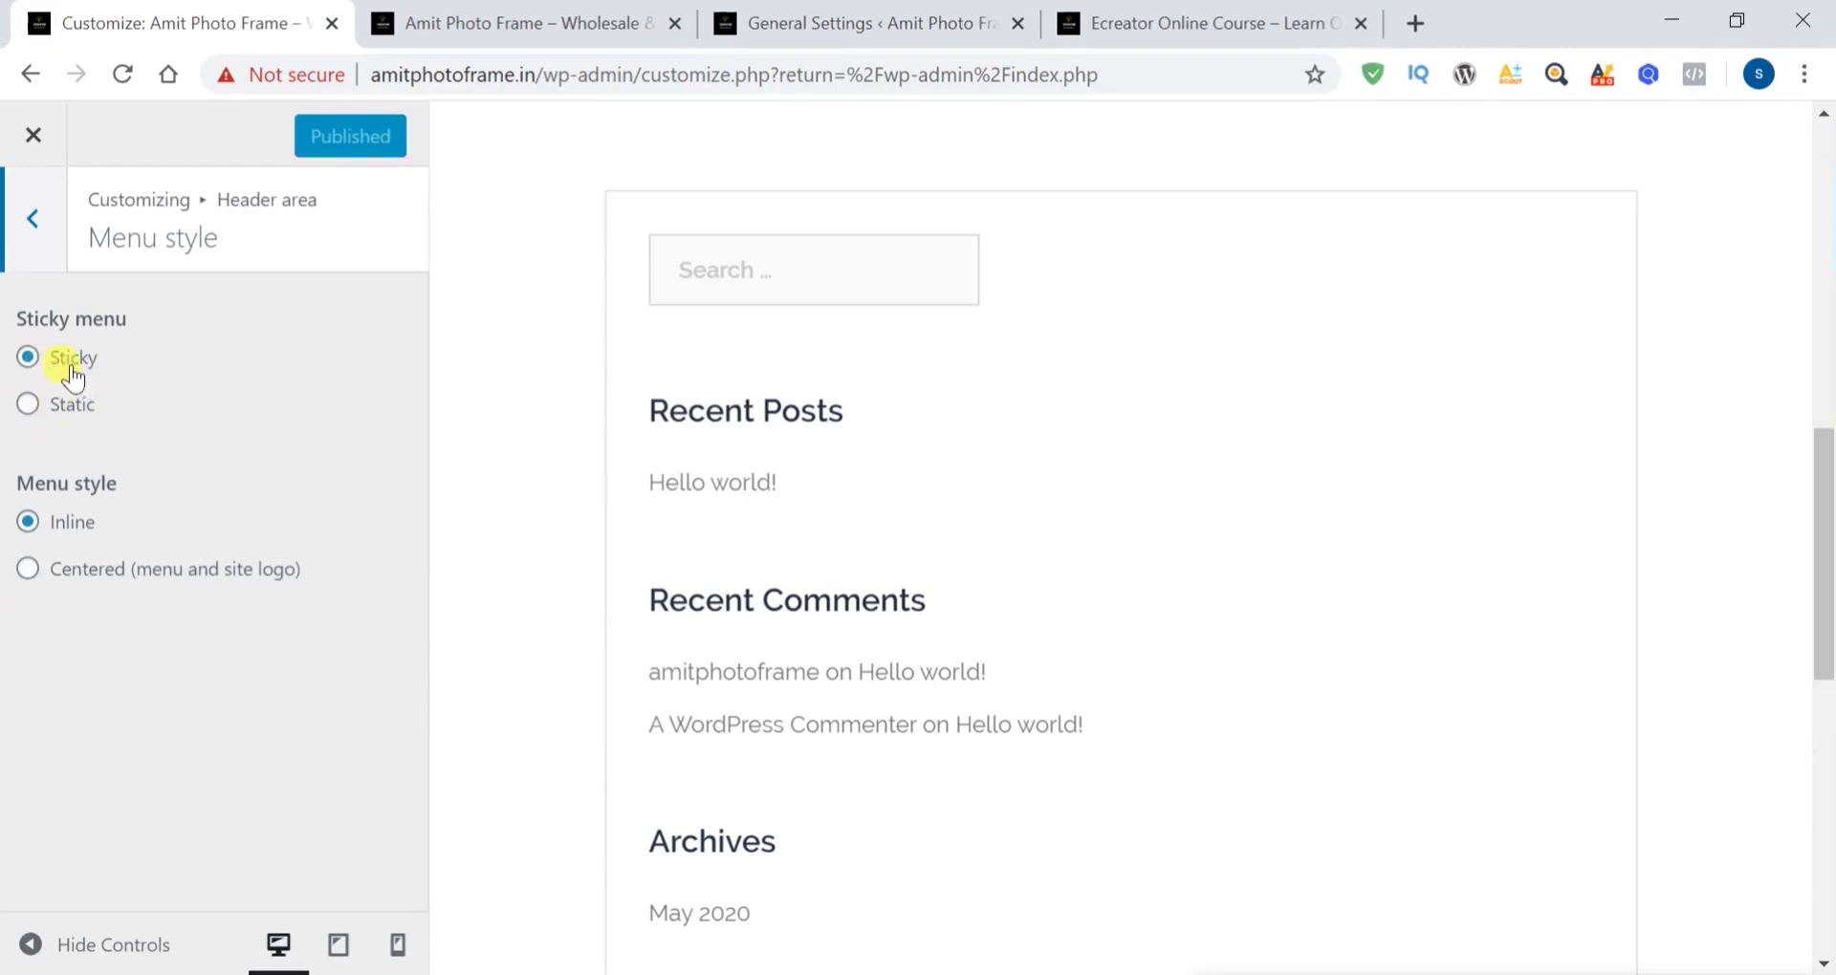
Examine how the sticky menu behaves along the full length of the live home page
left_click(529, 33)
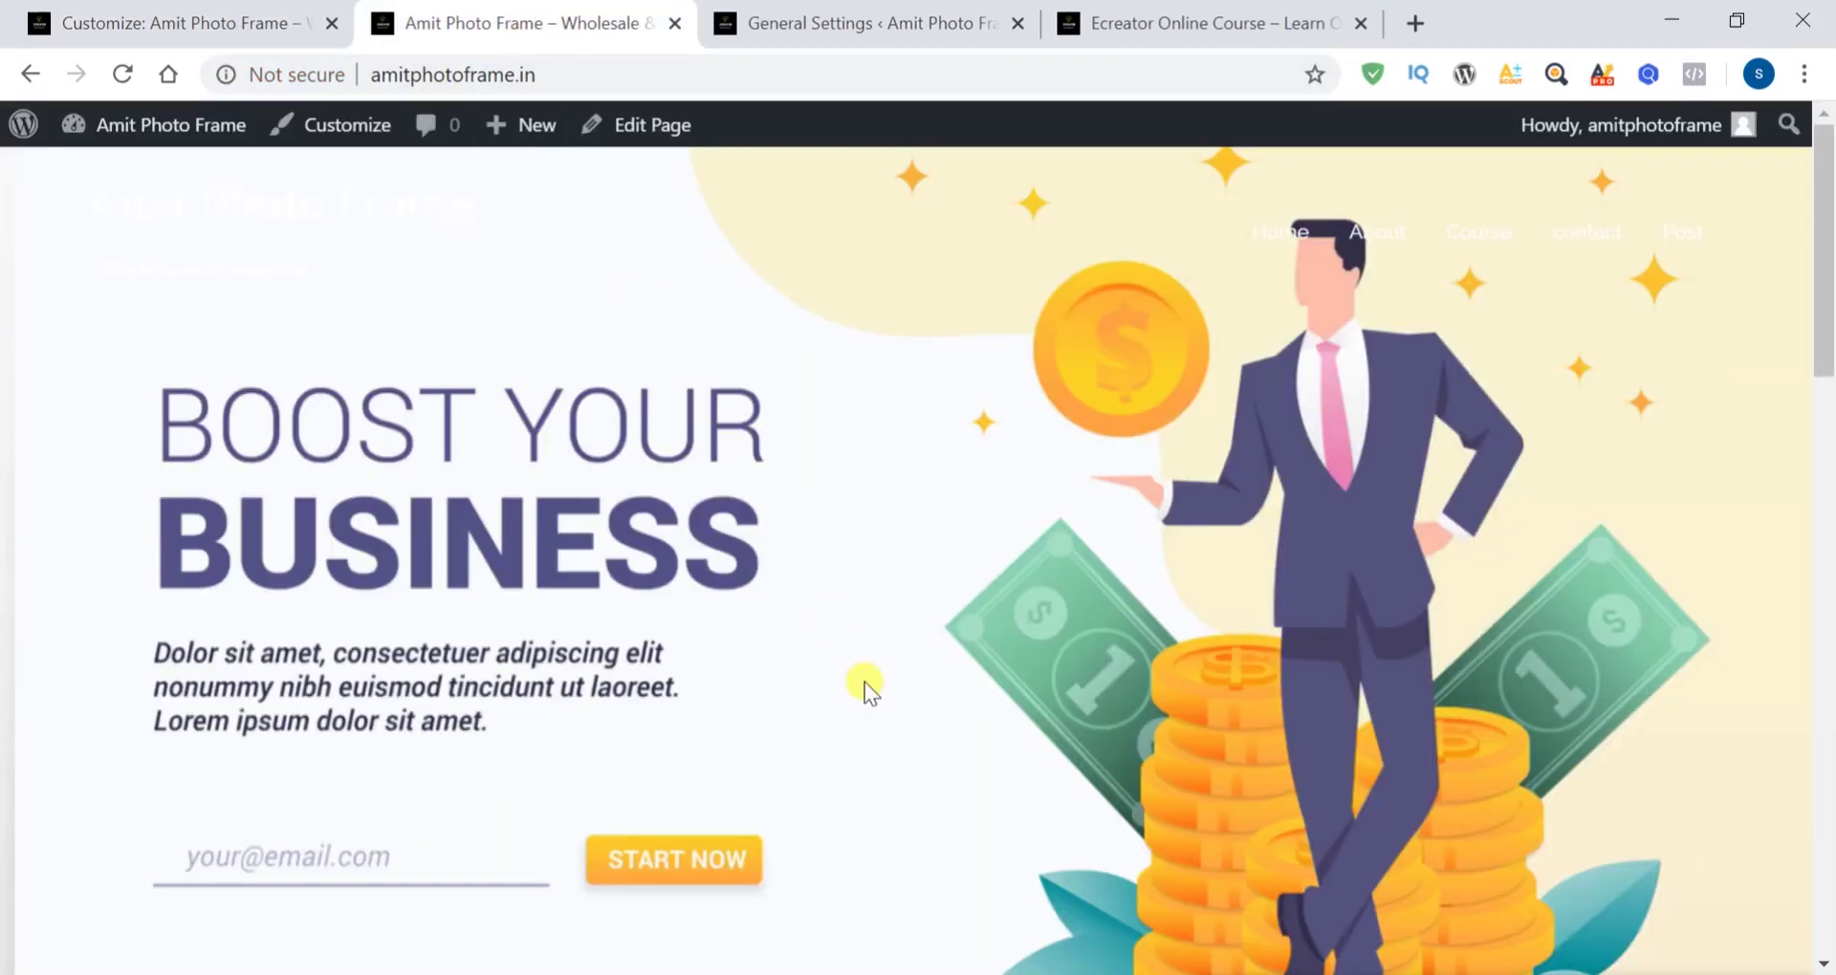
scroll(865, 682, "down", 5)
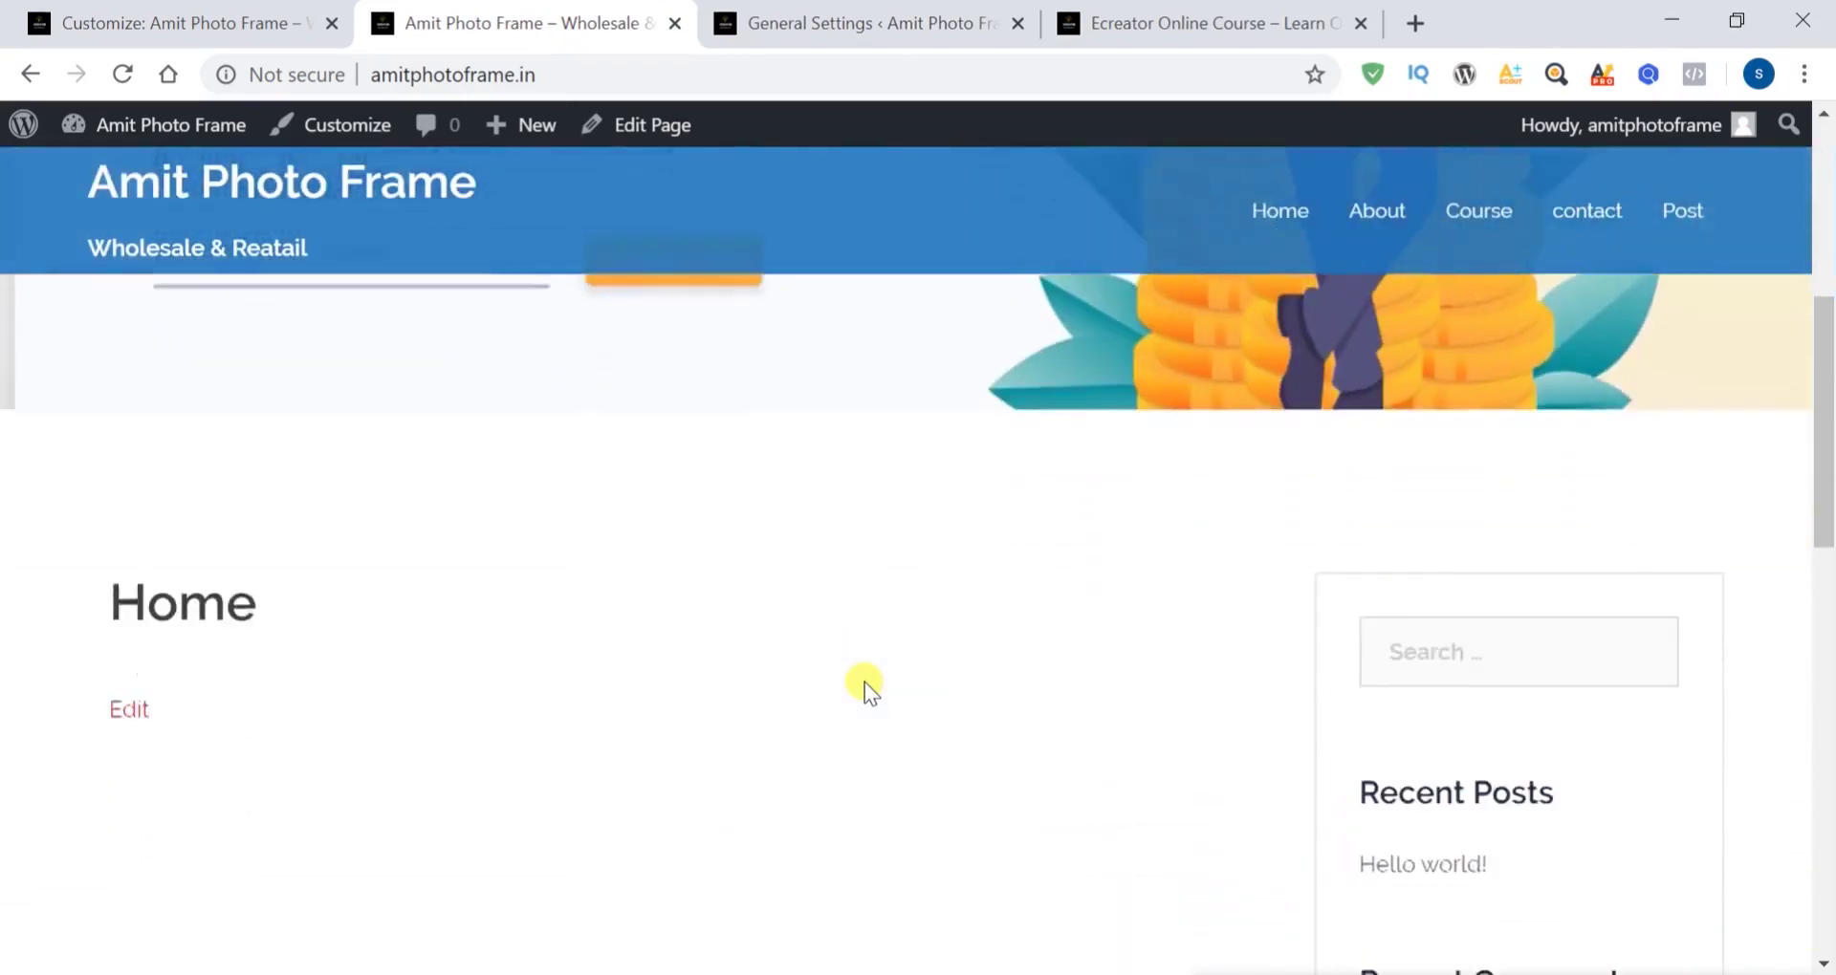
scroll(865, 682, "down", 8)
scroll(864, 681, "up", 13)
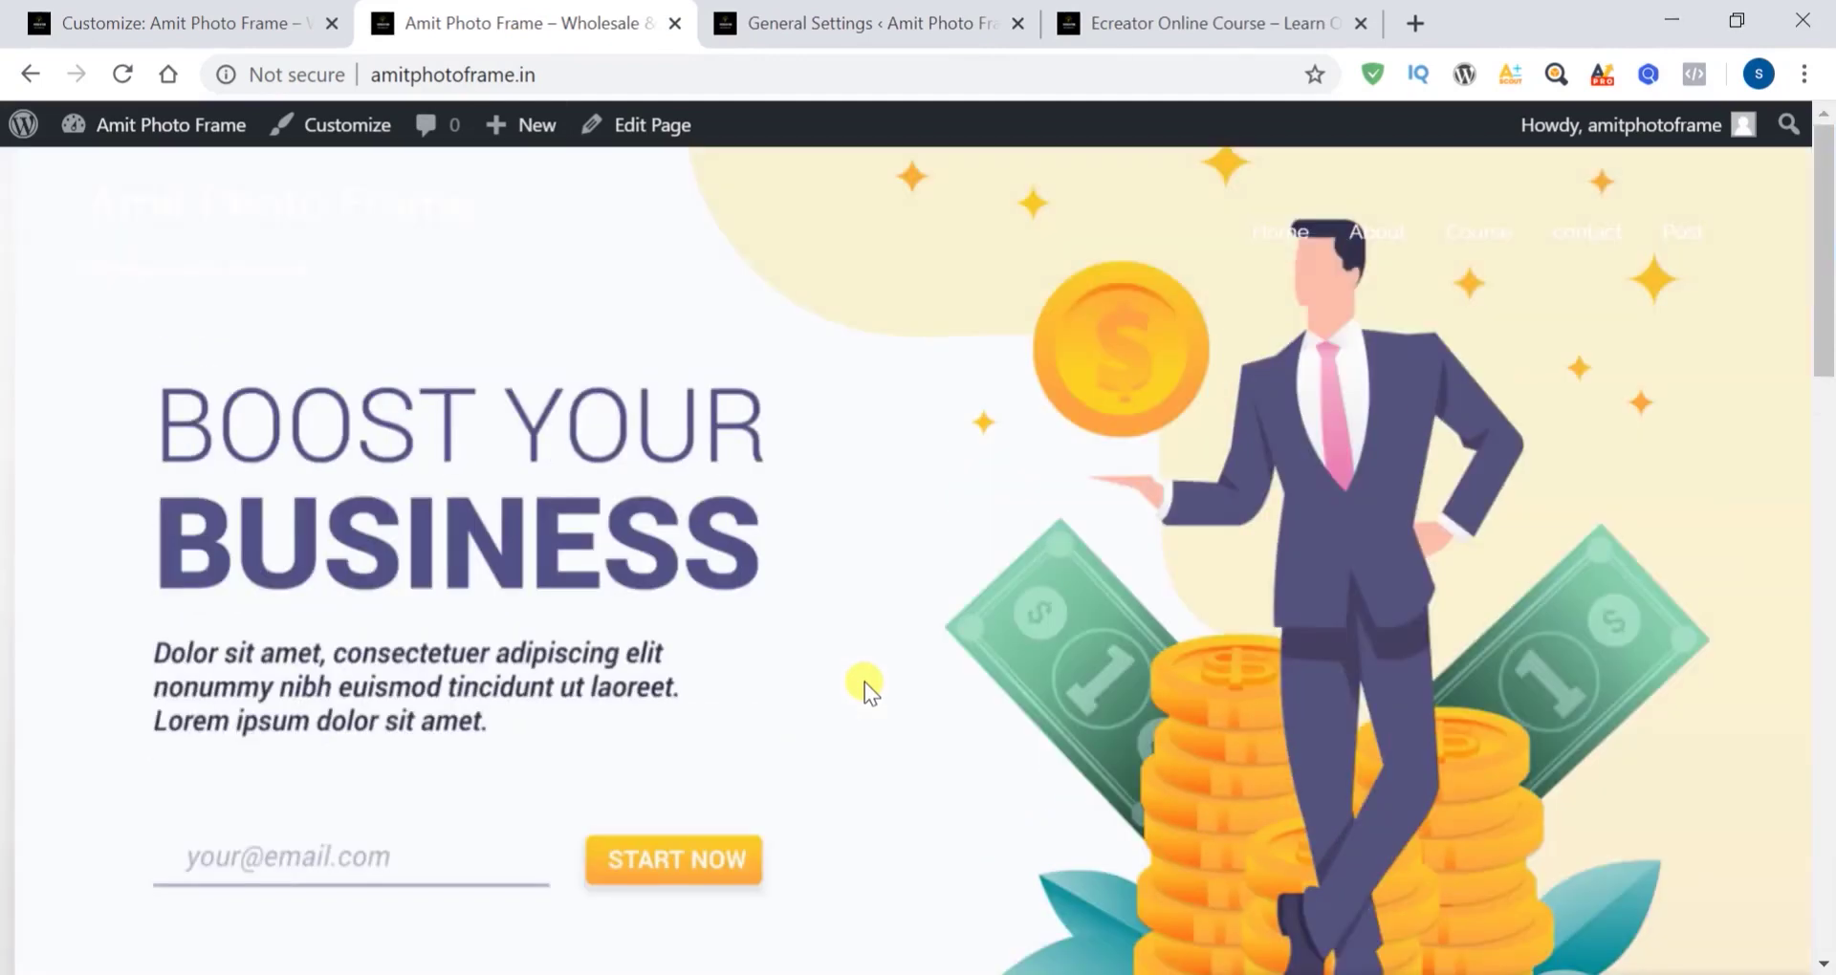
Set the sticky menu option to Static in the customizer and publish the change
left_click(239, 20)
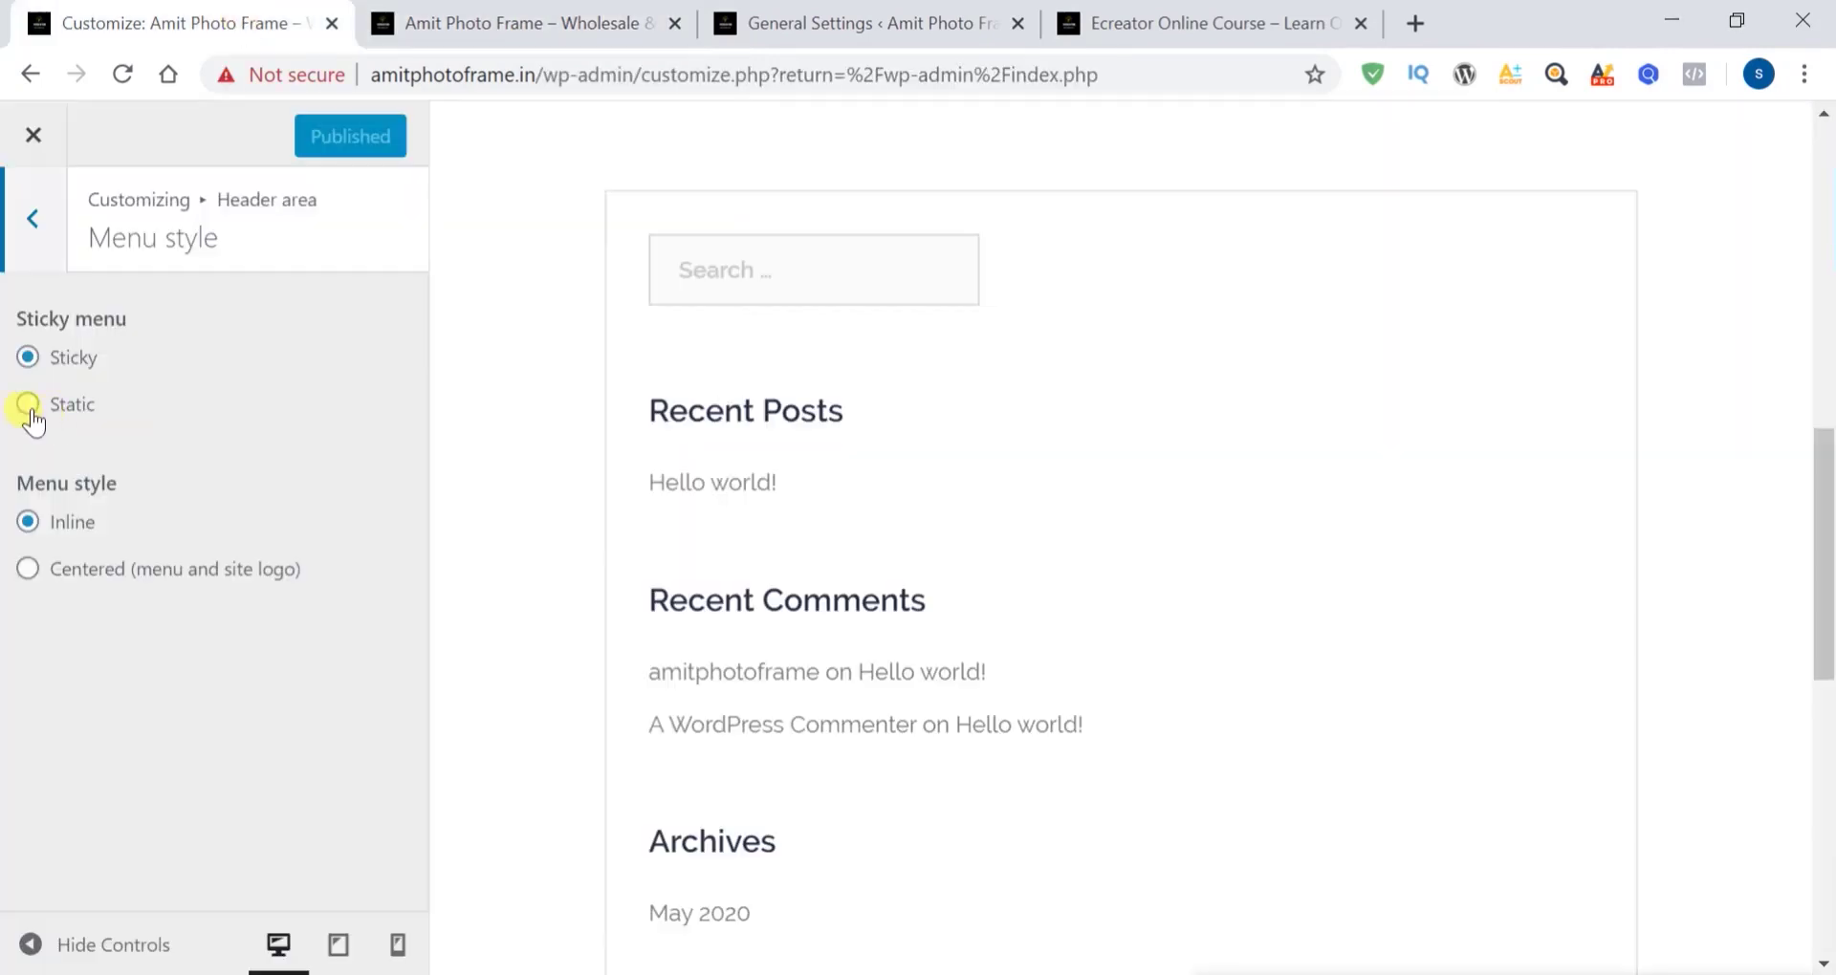
left_click(30, 405)
left_click(309, 142)
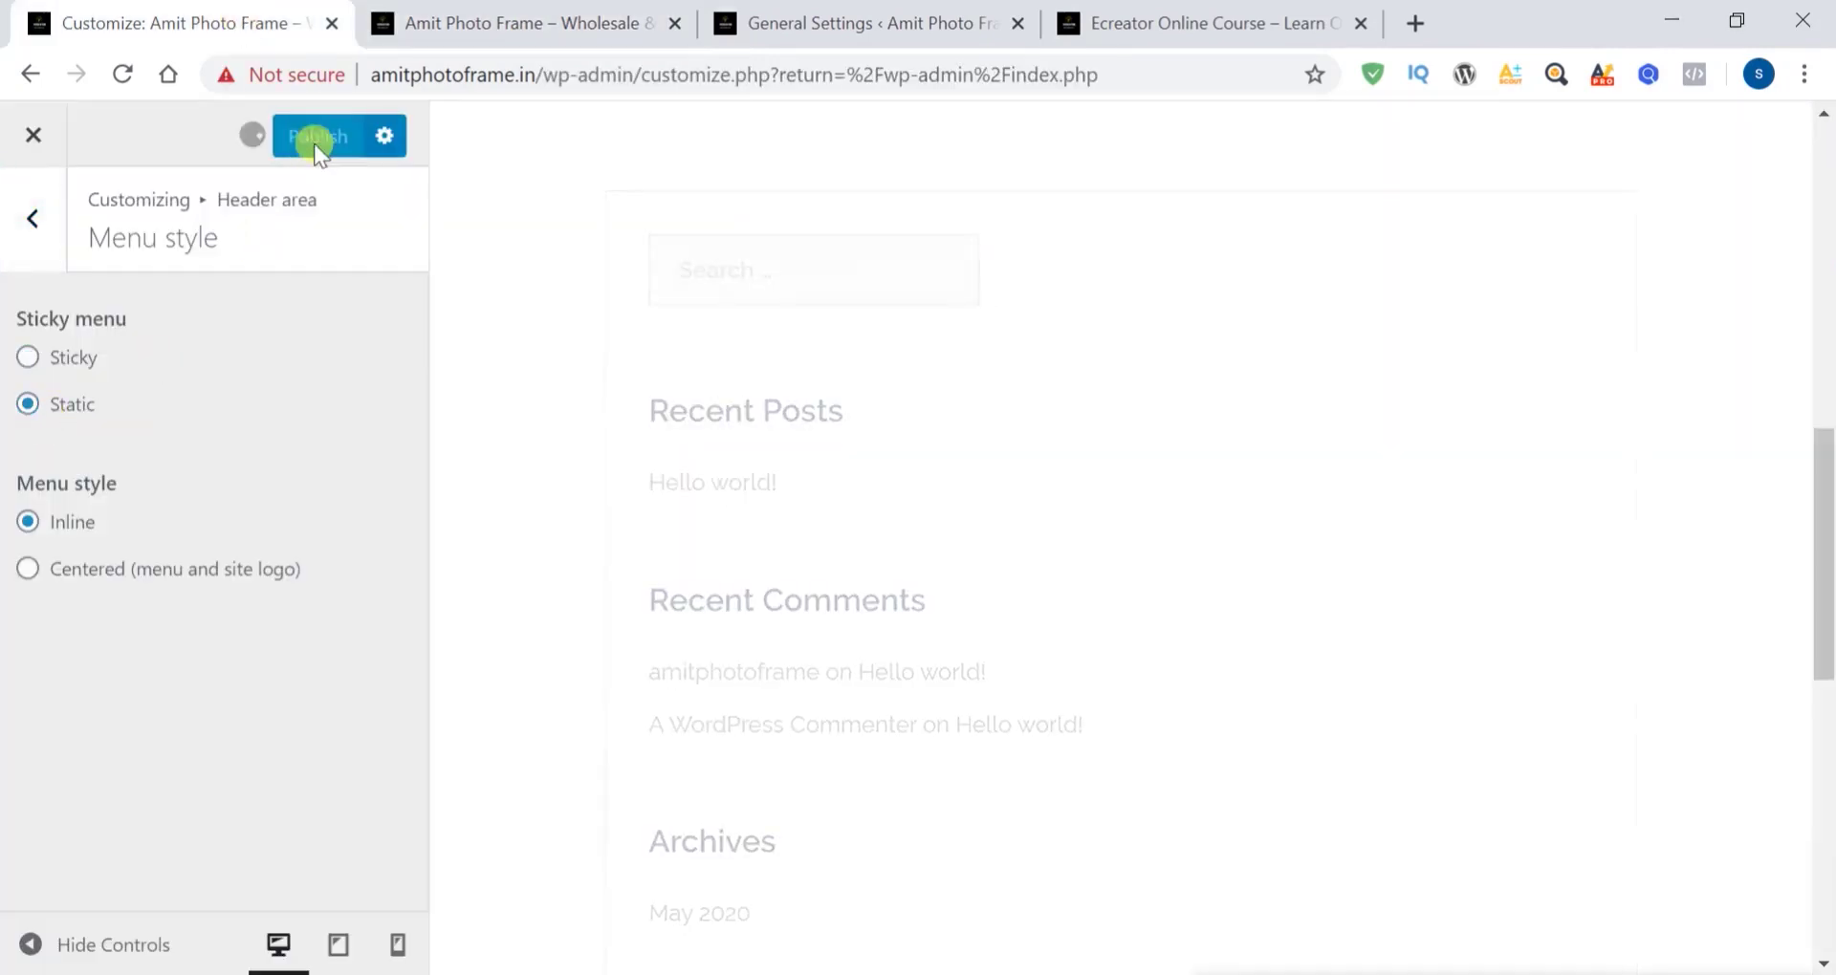
Reload the live site and examine how the static menu behaves along the full length of the home page
left_click(546, 25)
left_click(123, 76)
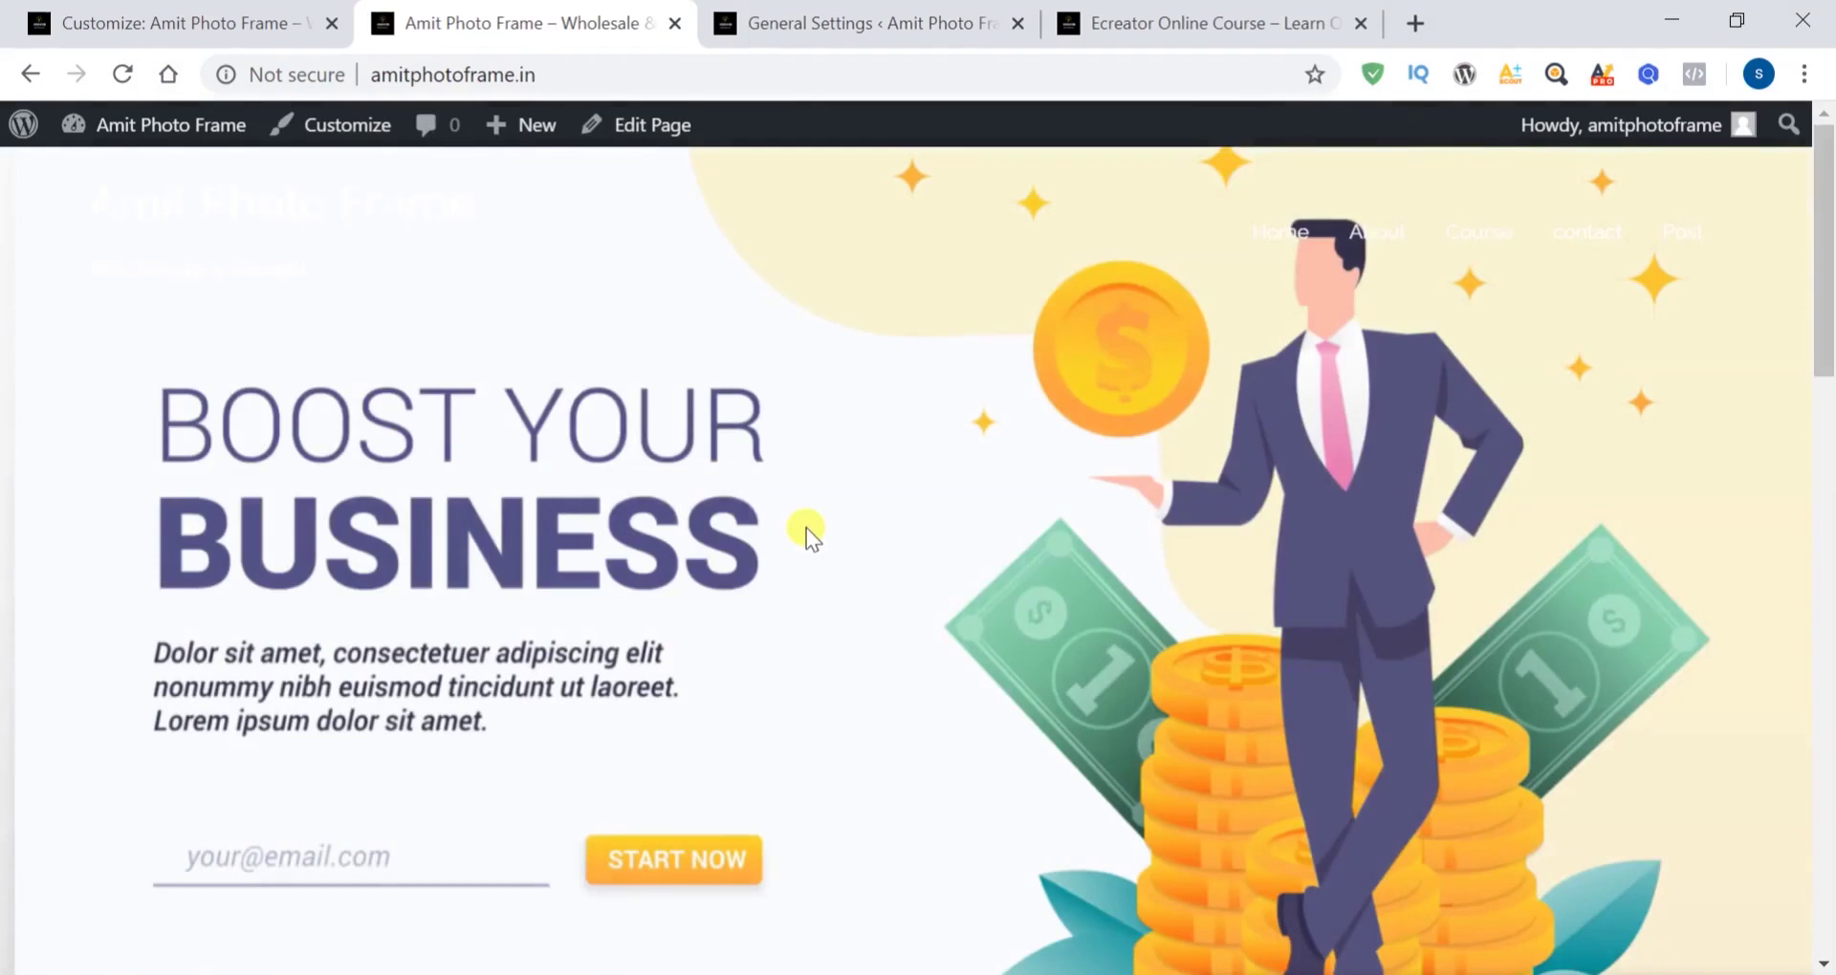
scroll(807, 529, "down", 3)
scroll(806, 528, "down", 7)
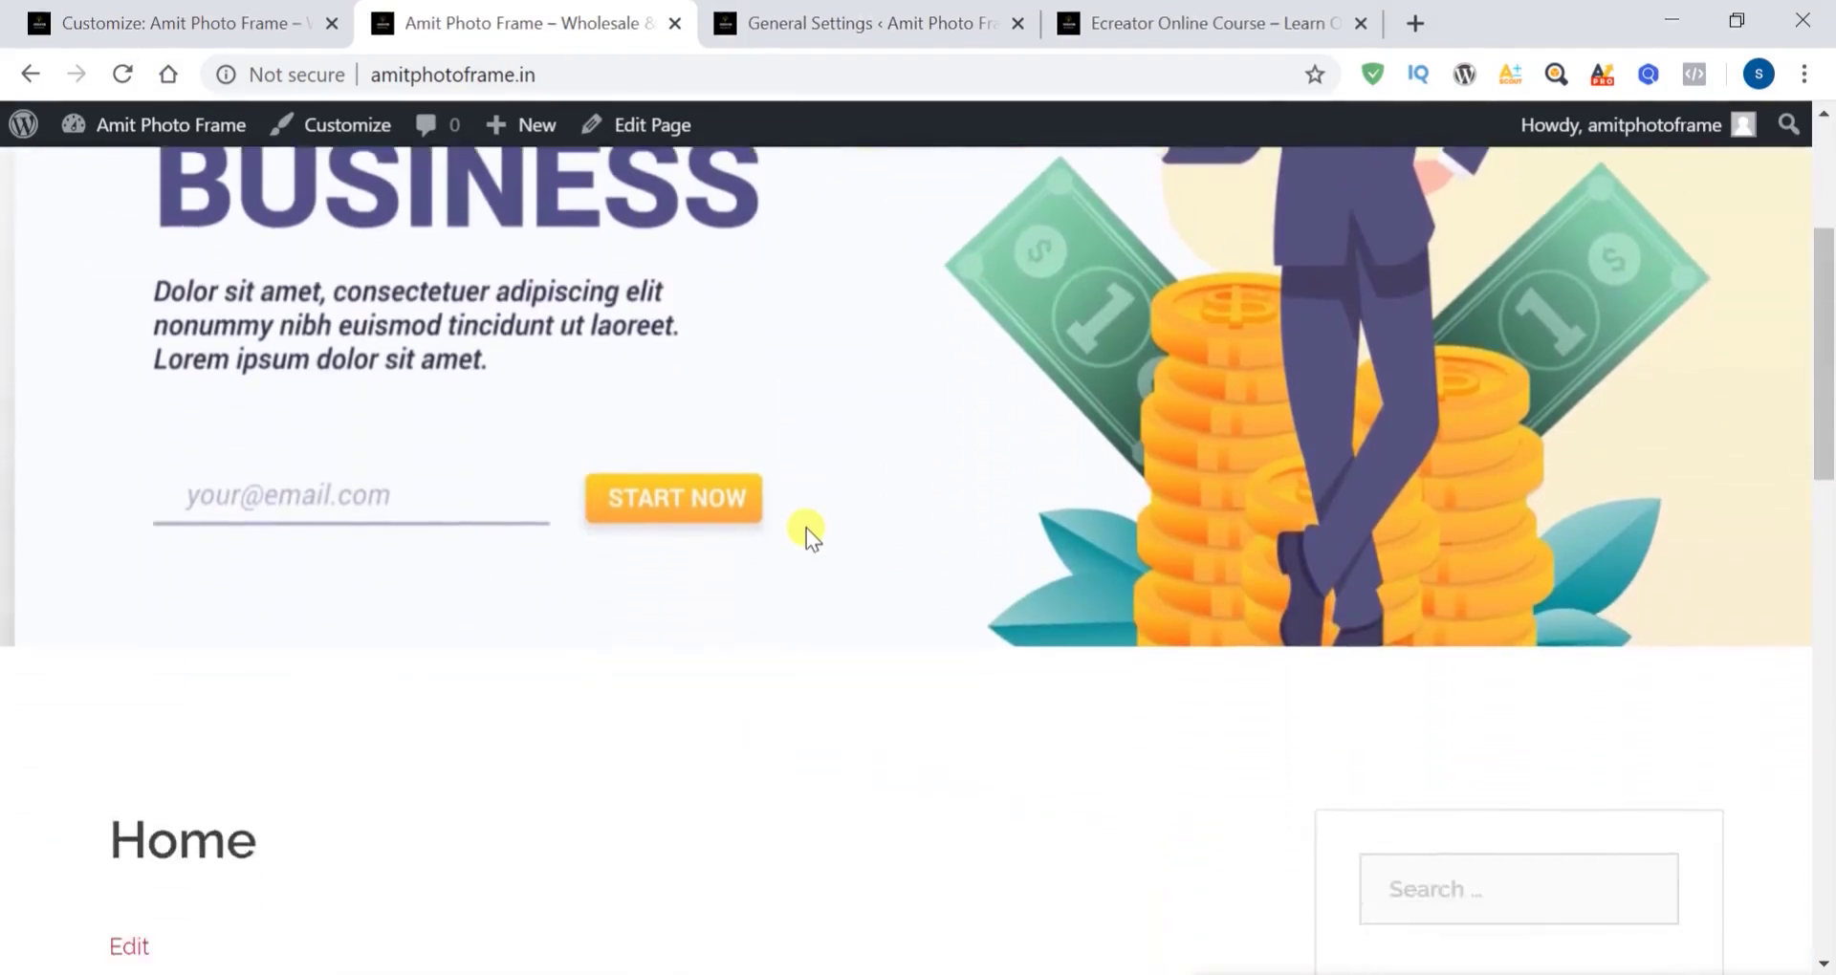
scroll(806, 529, "down", 10)
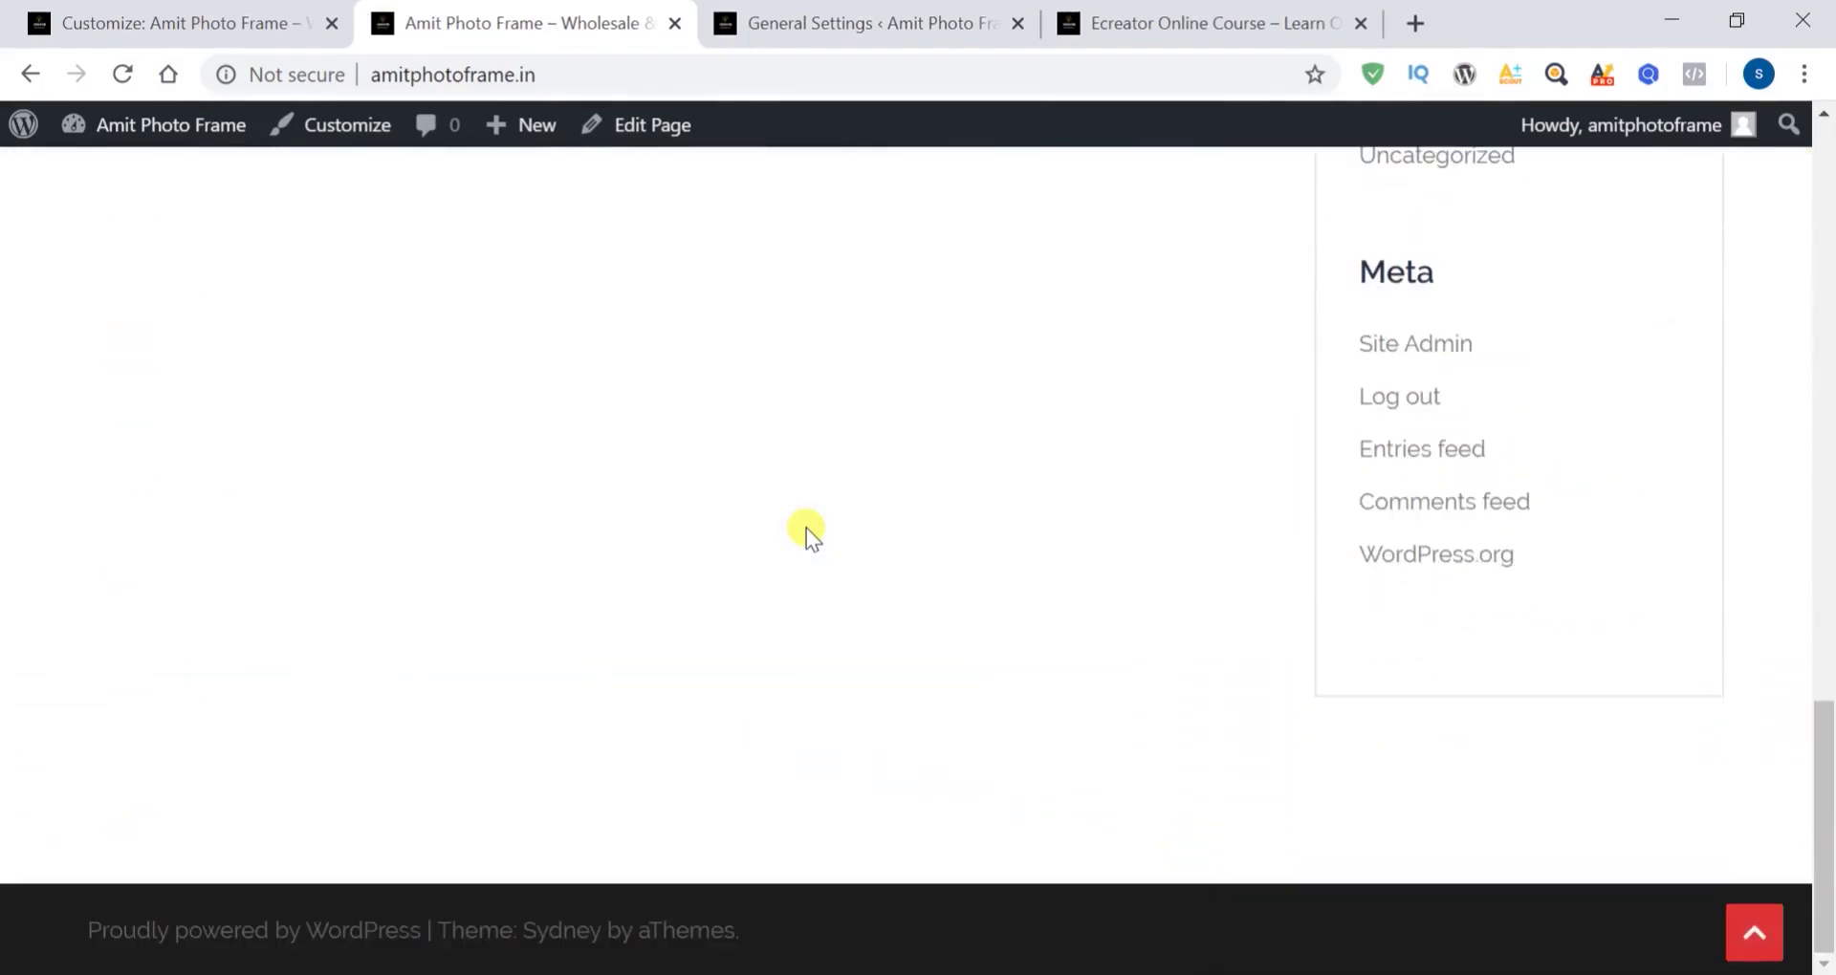
scroll(806, 528, "up", 20)
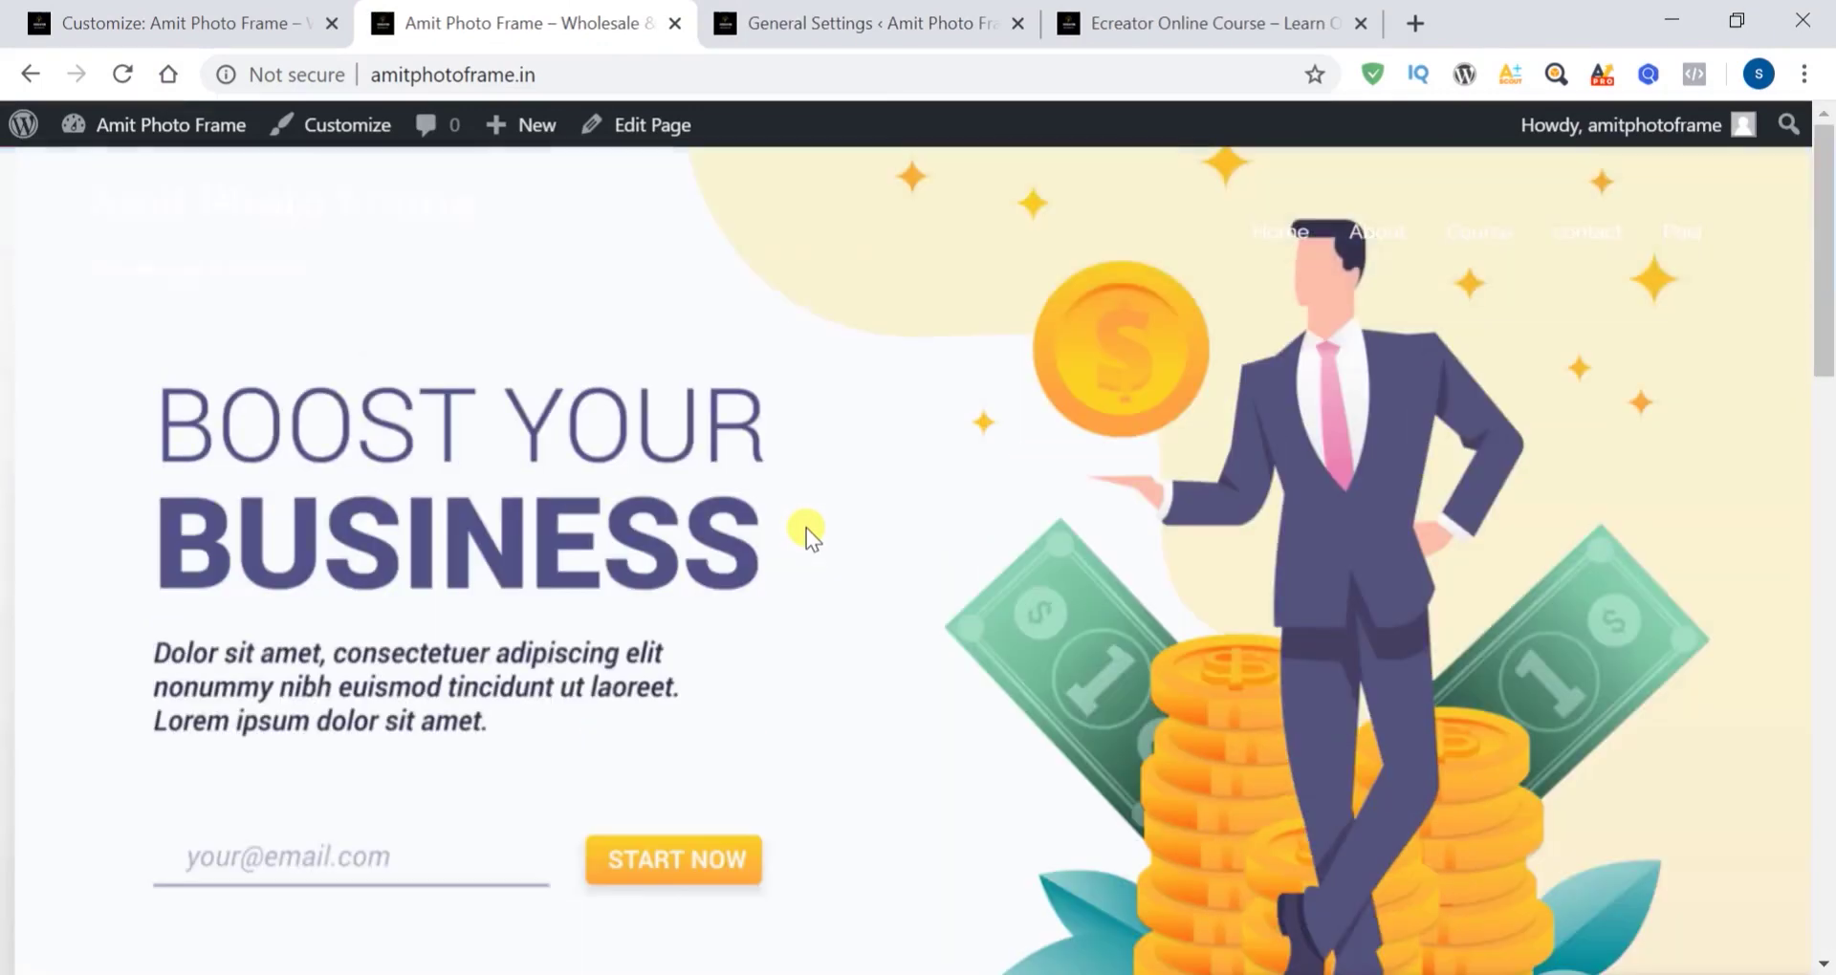
Set the sticky menu option to Sticky in the customizer, publish the change and view the live home page
left_click(224, 25)
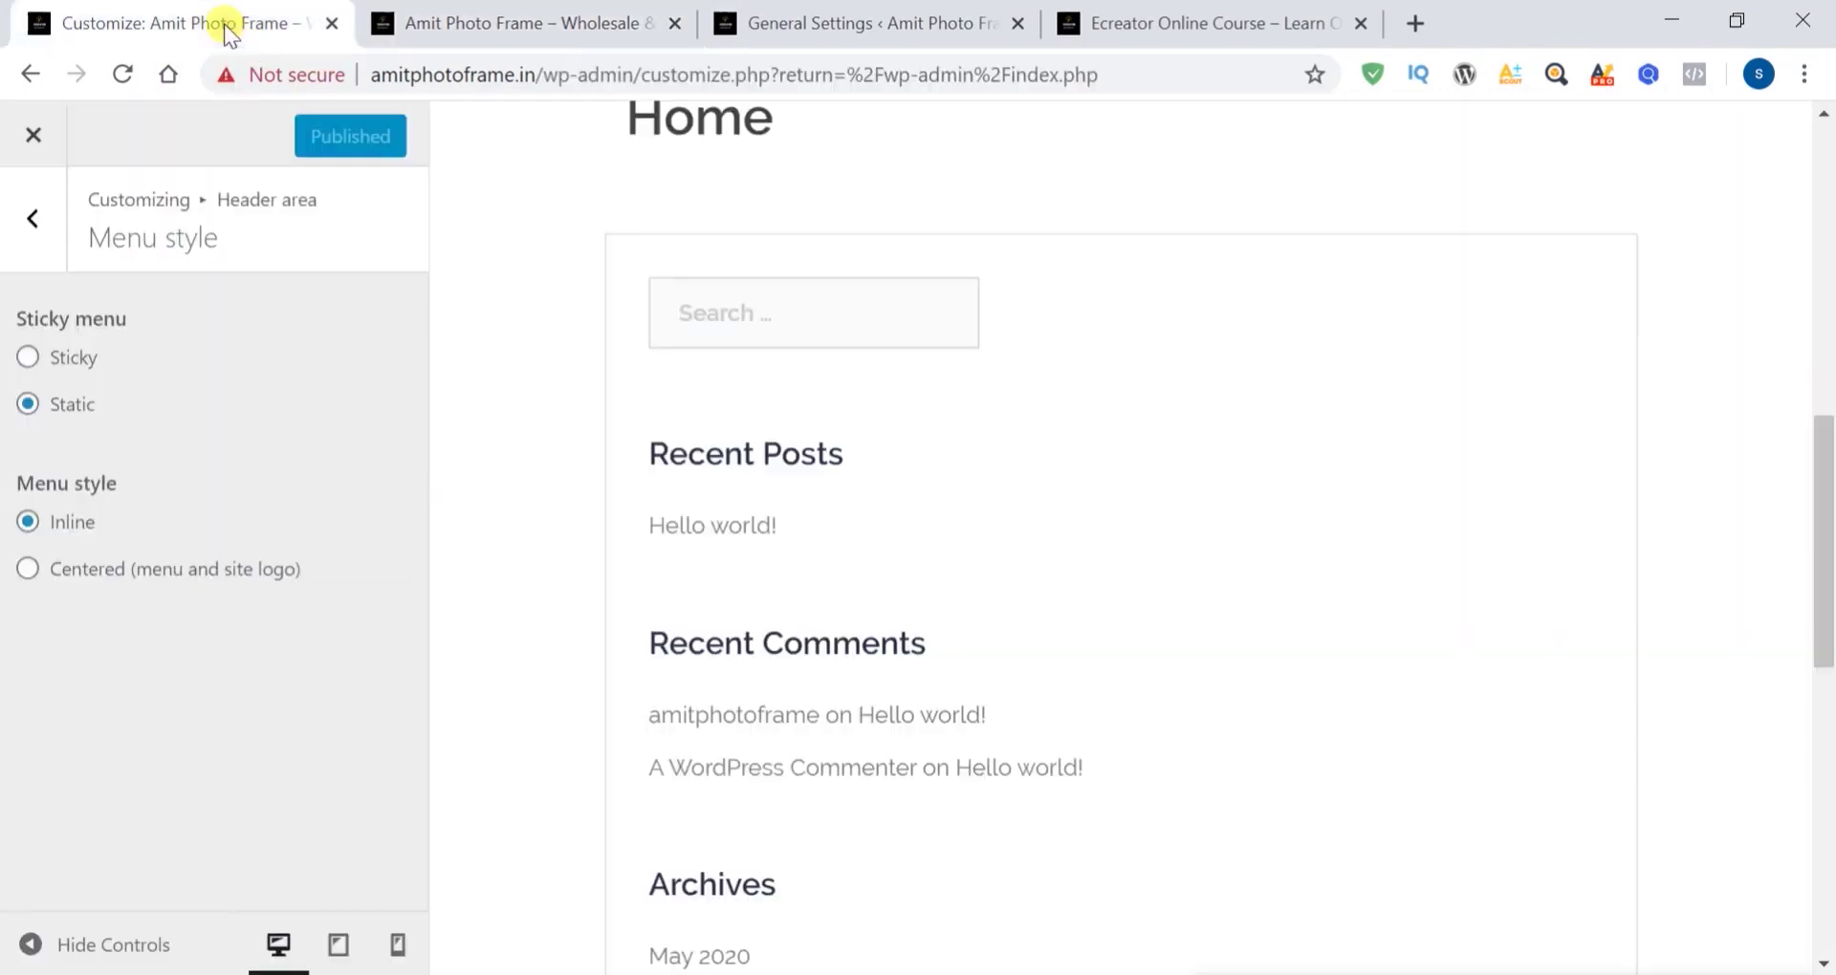
left_click(27, 357)
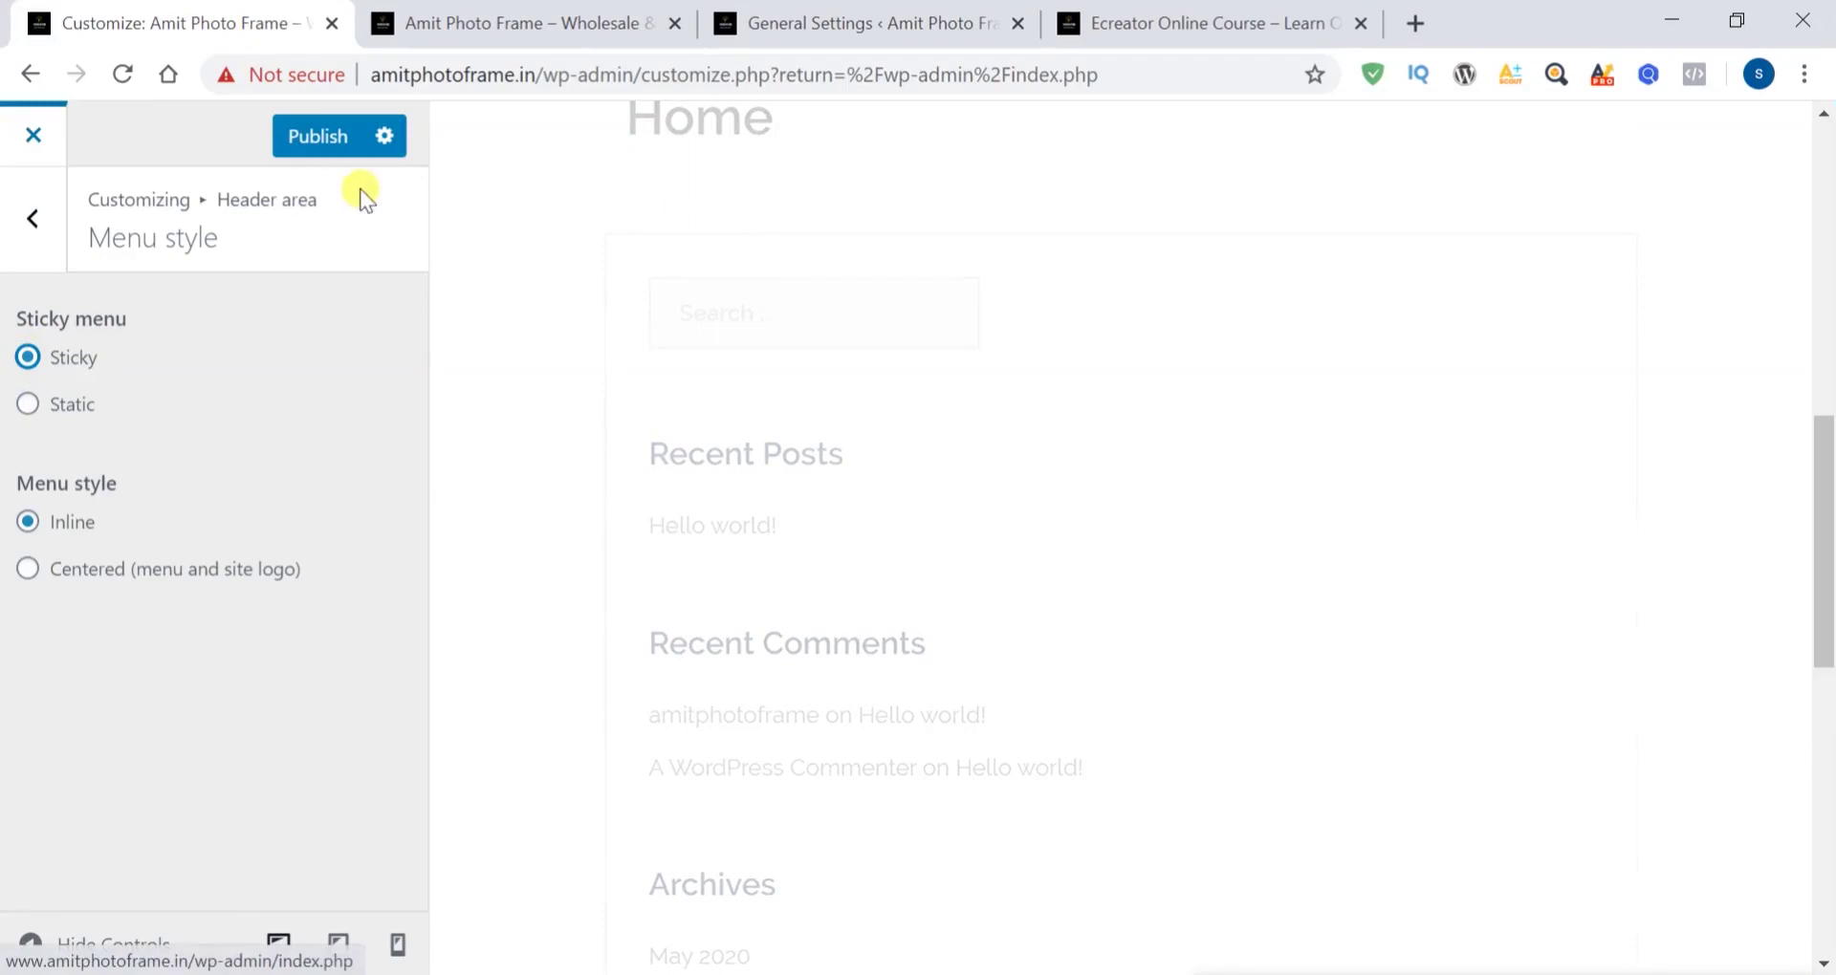
left_click(320, 135)
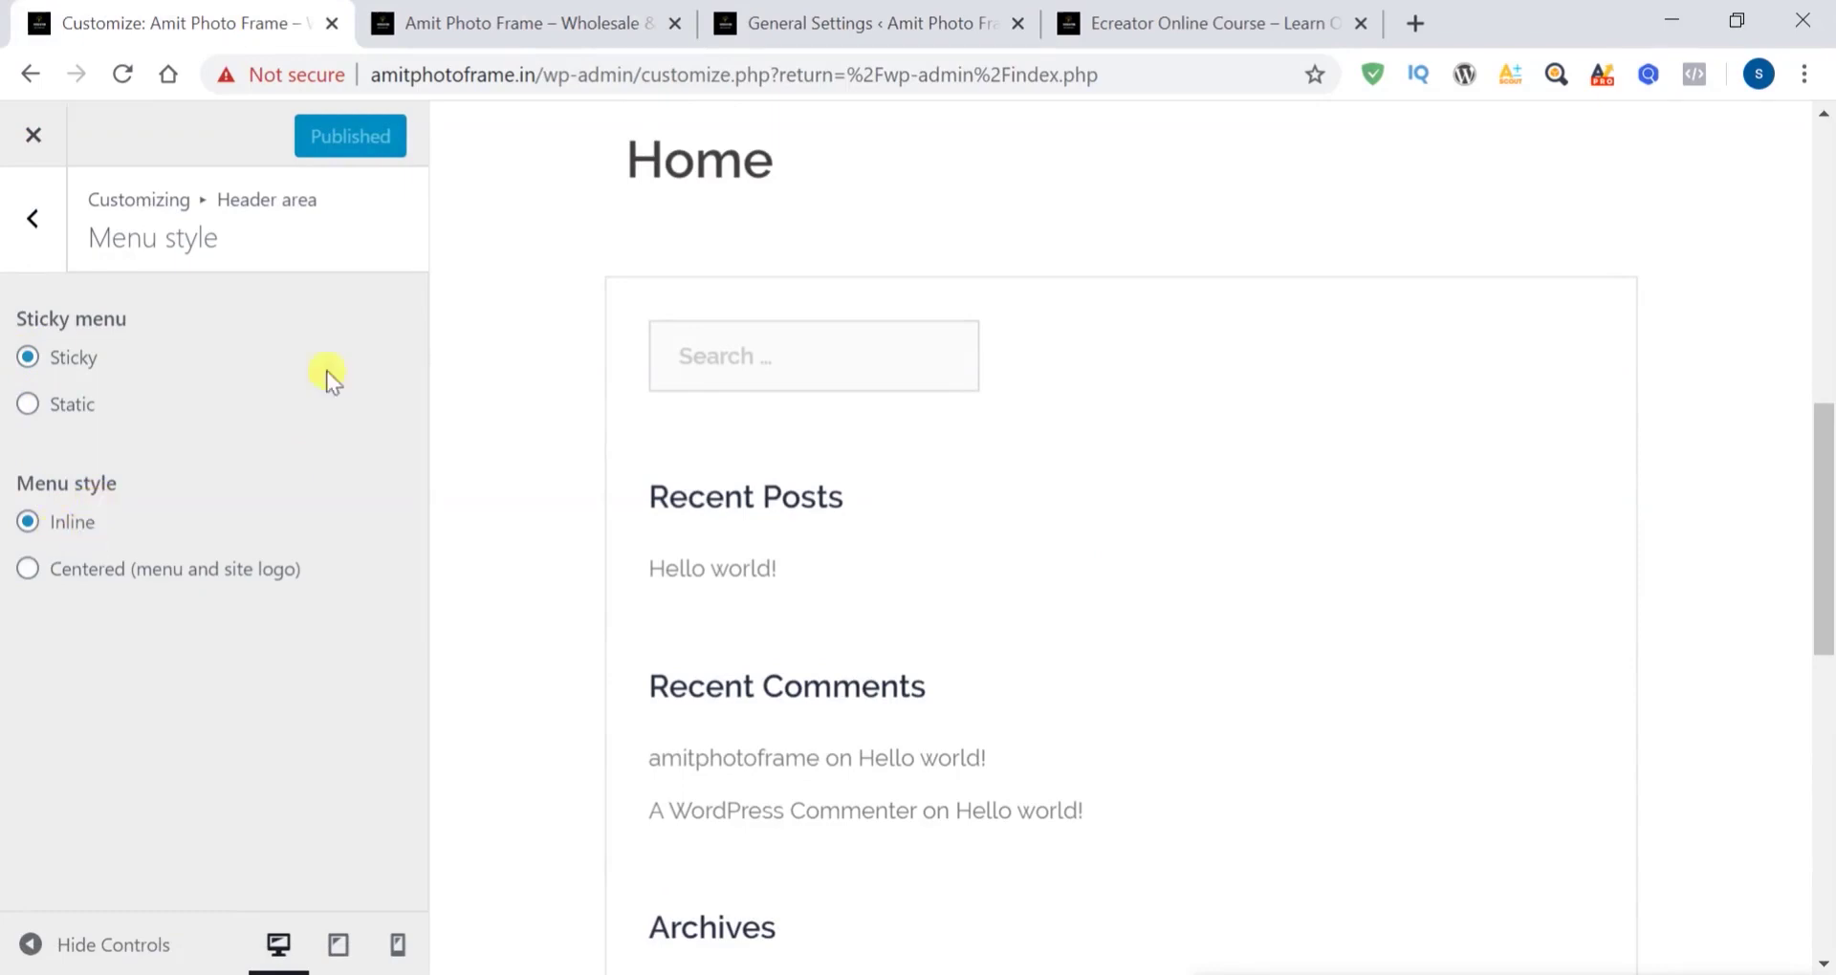
left_click(524, 28)
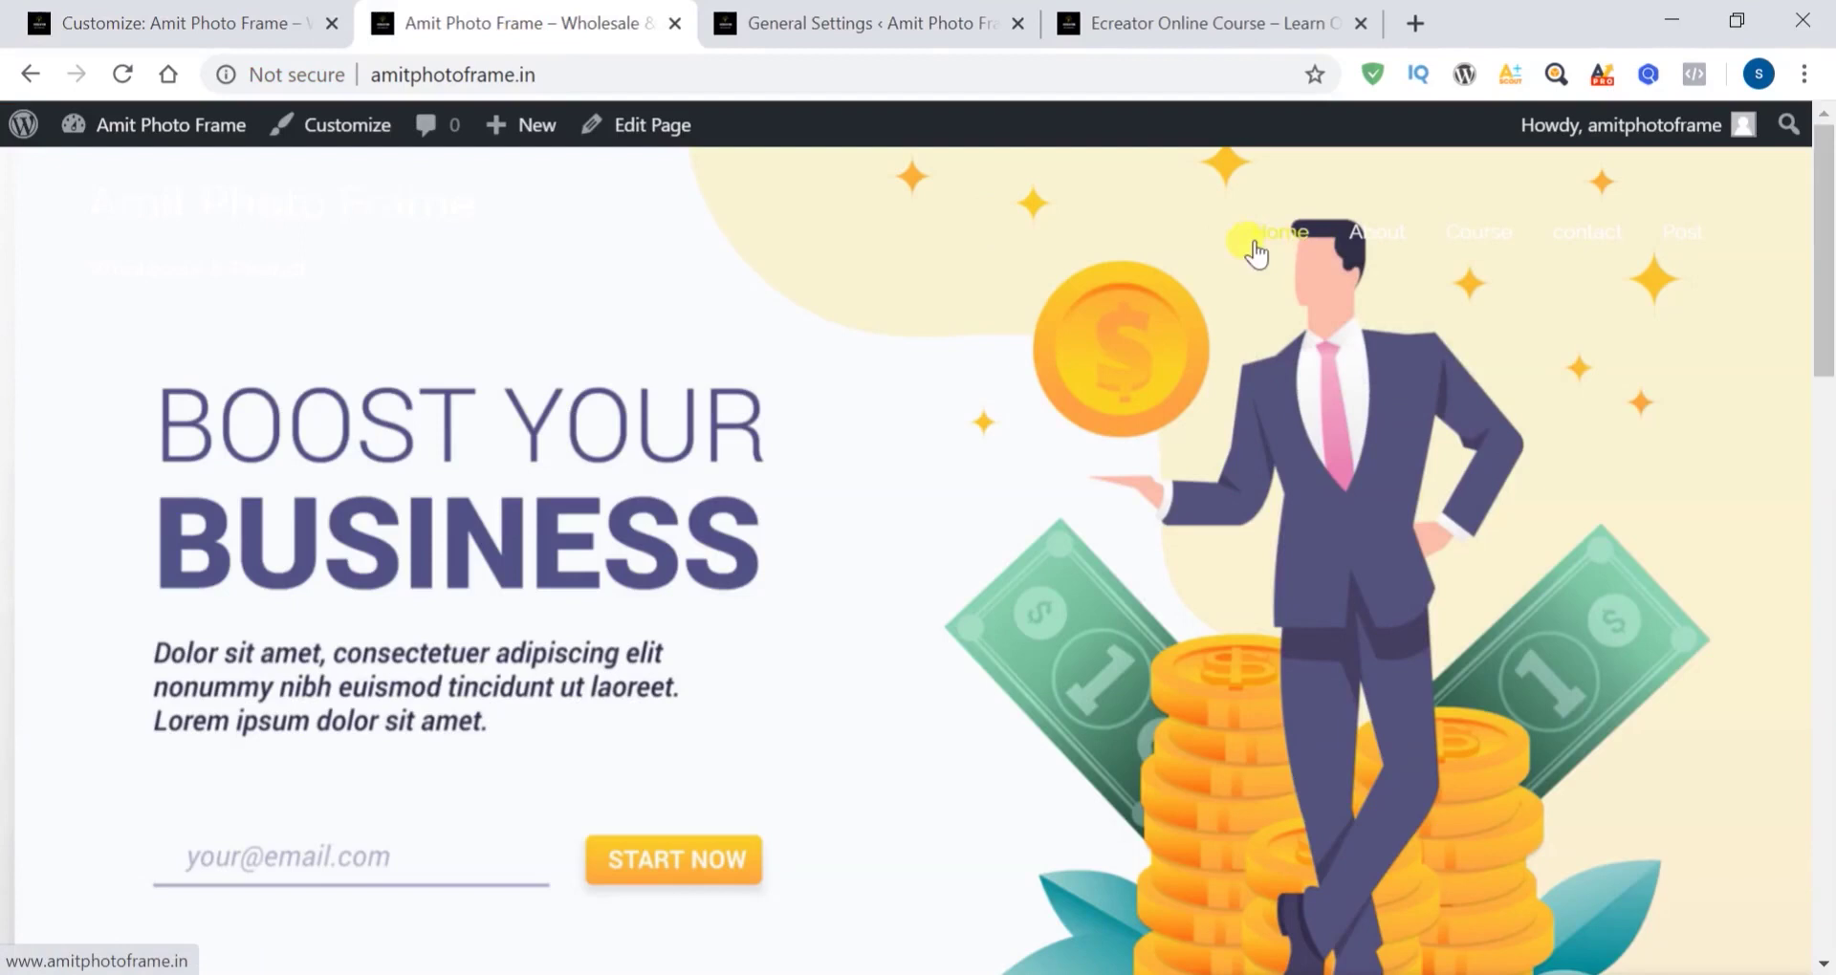
Set the menu style to Centered (menu and site logo) in the customizer and publish the change
left_click(248, 28)
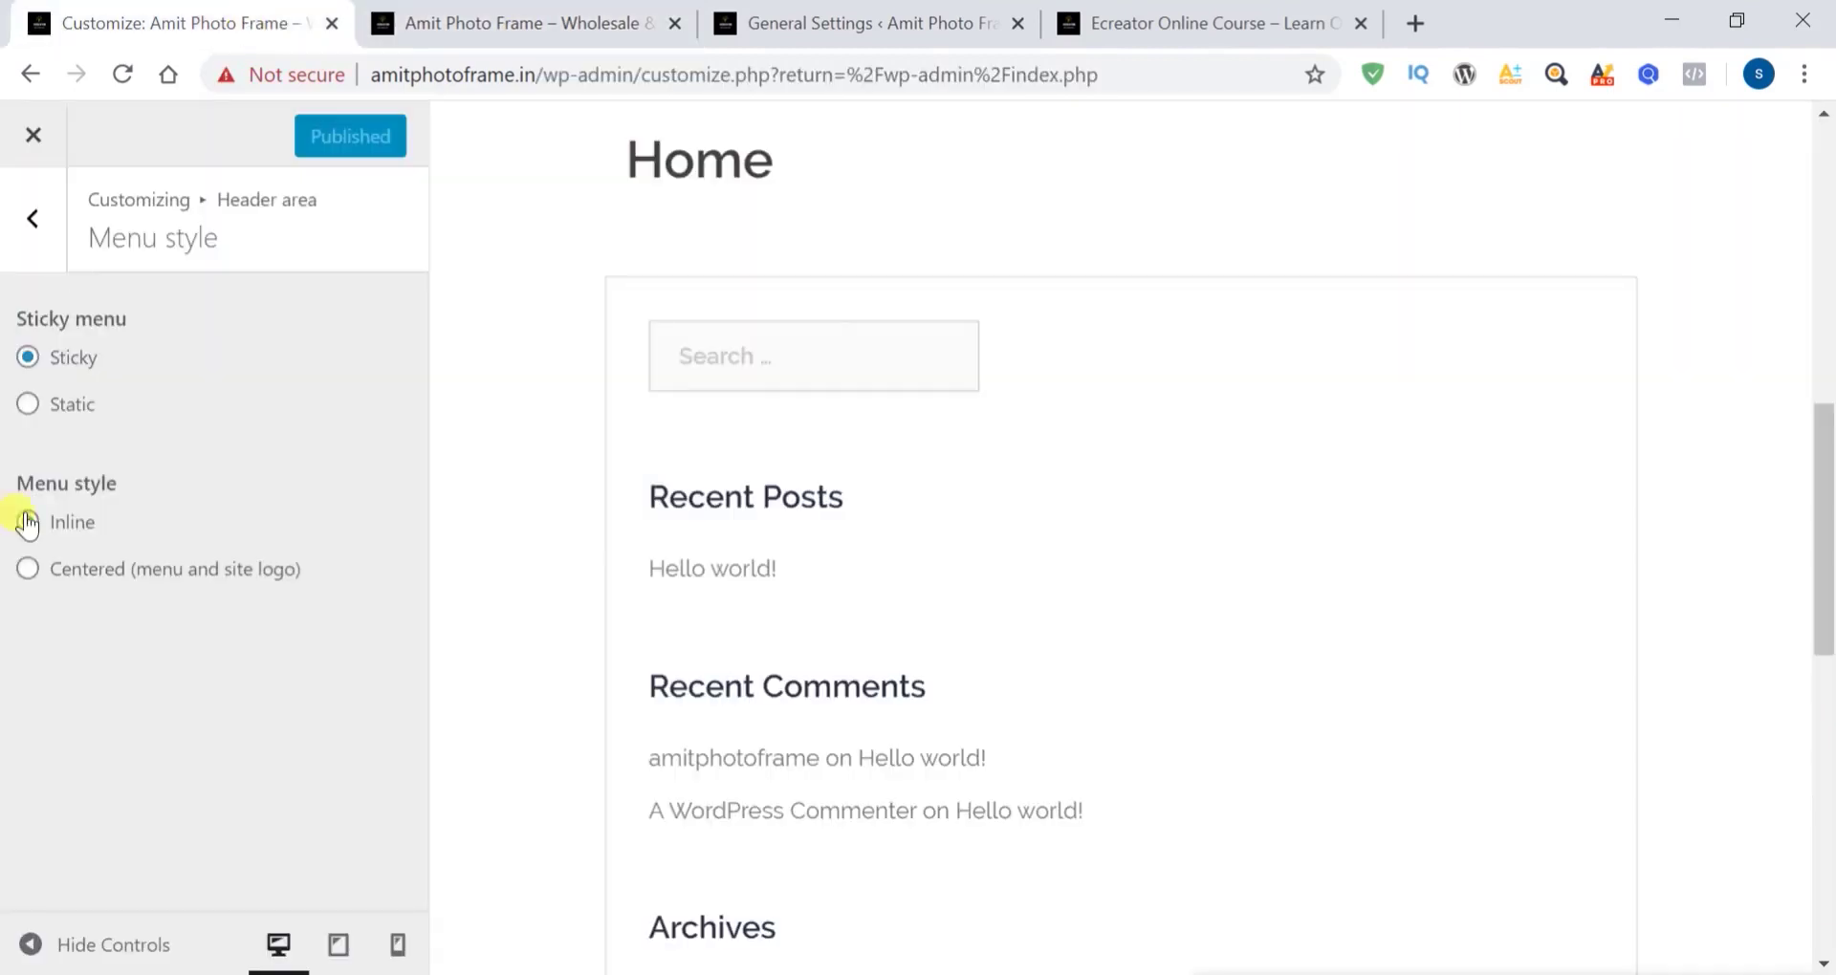
left_click(28, 570)
left_click(338, 144)
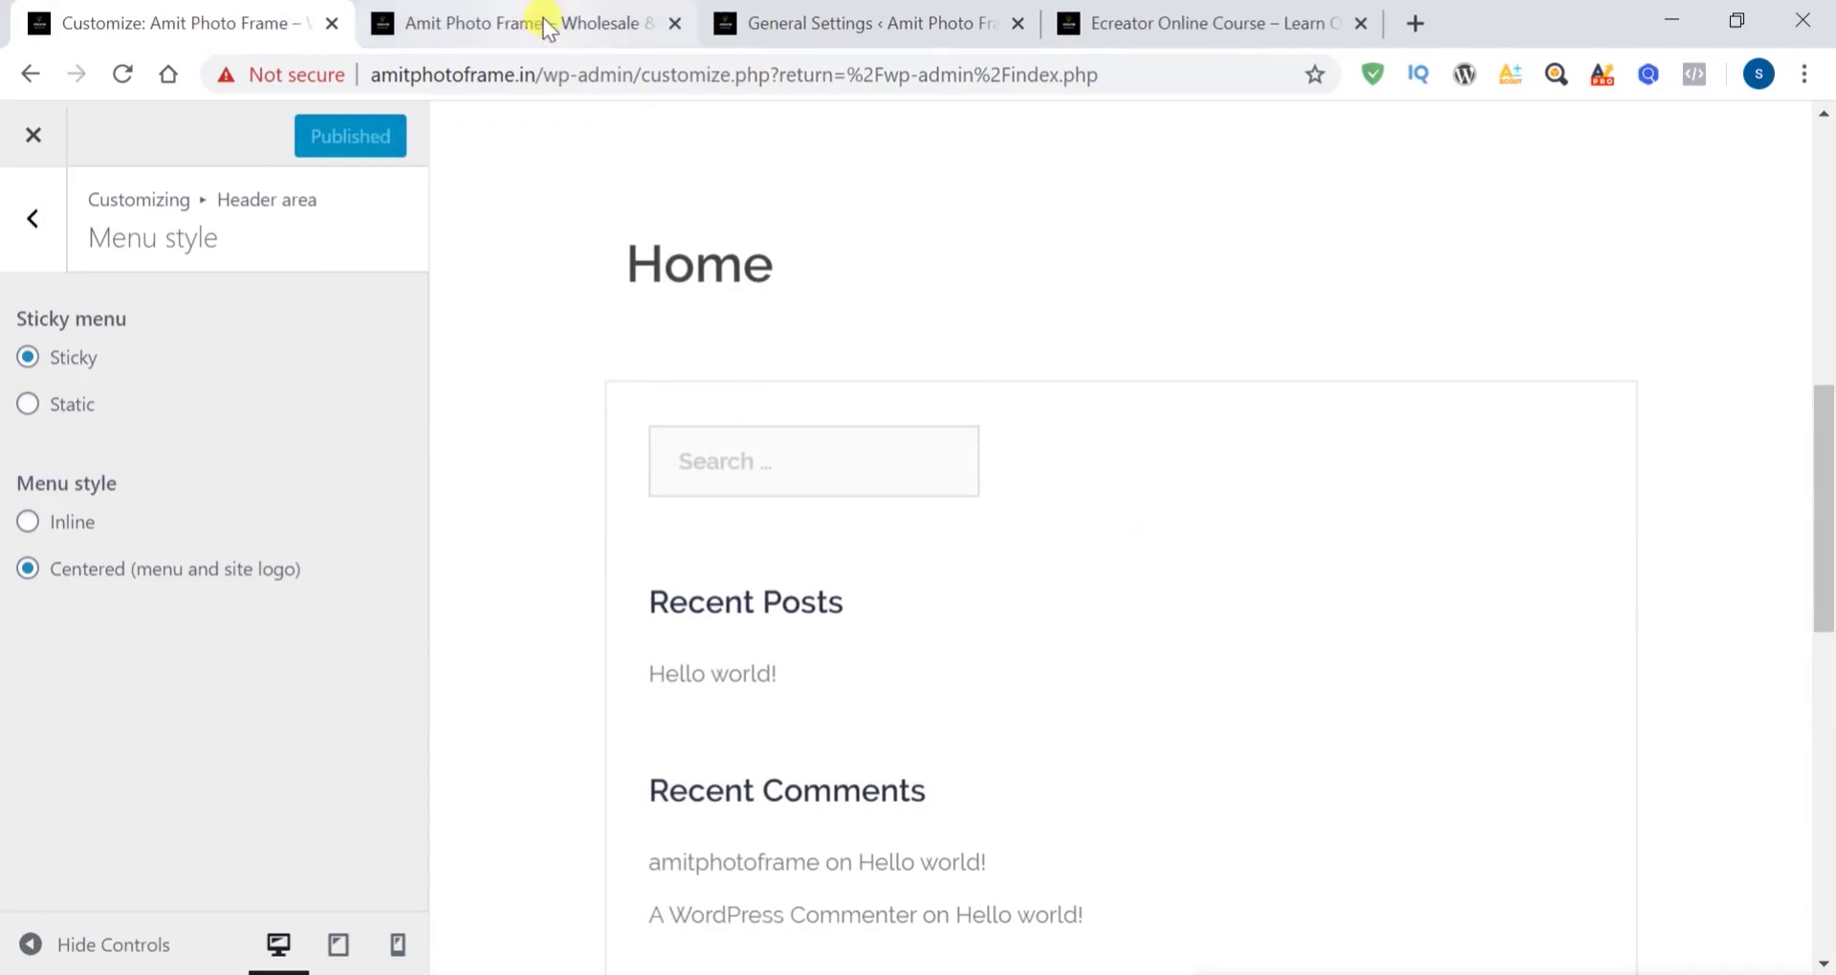
Reload the live home page and examine the centered menu and site title along the page
left_click(544, 21)
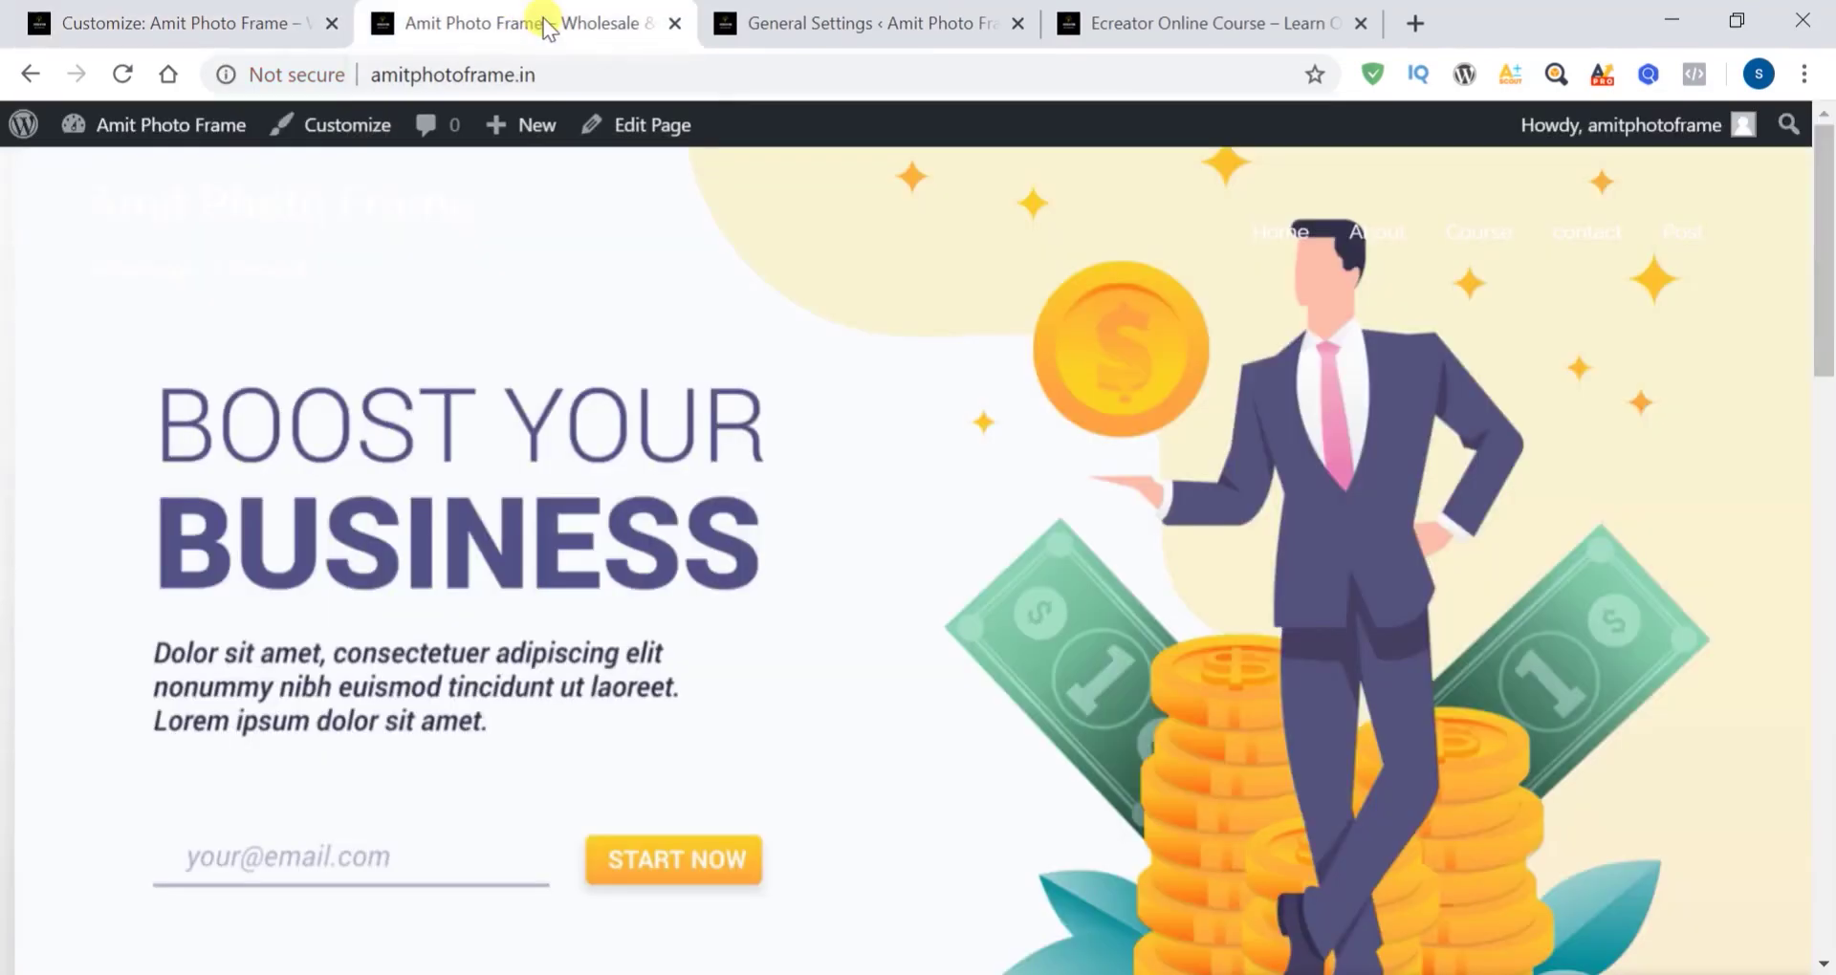
left_click(129, 72)
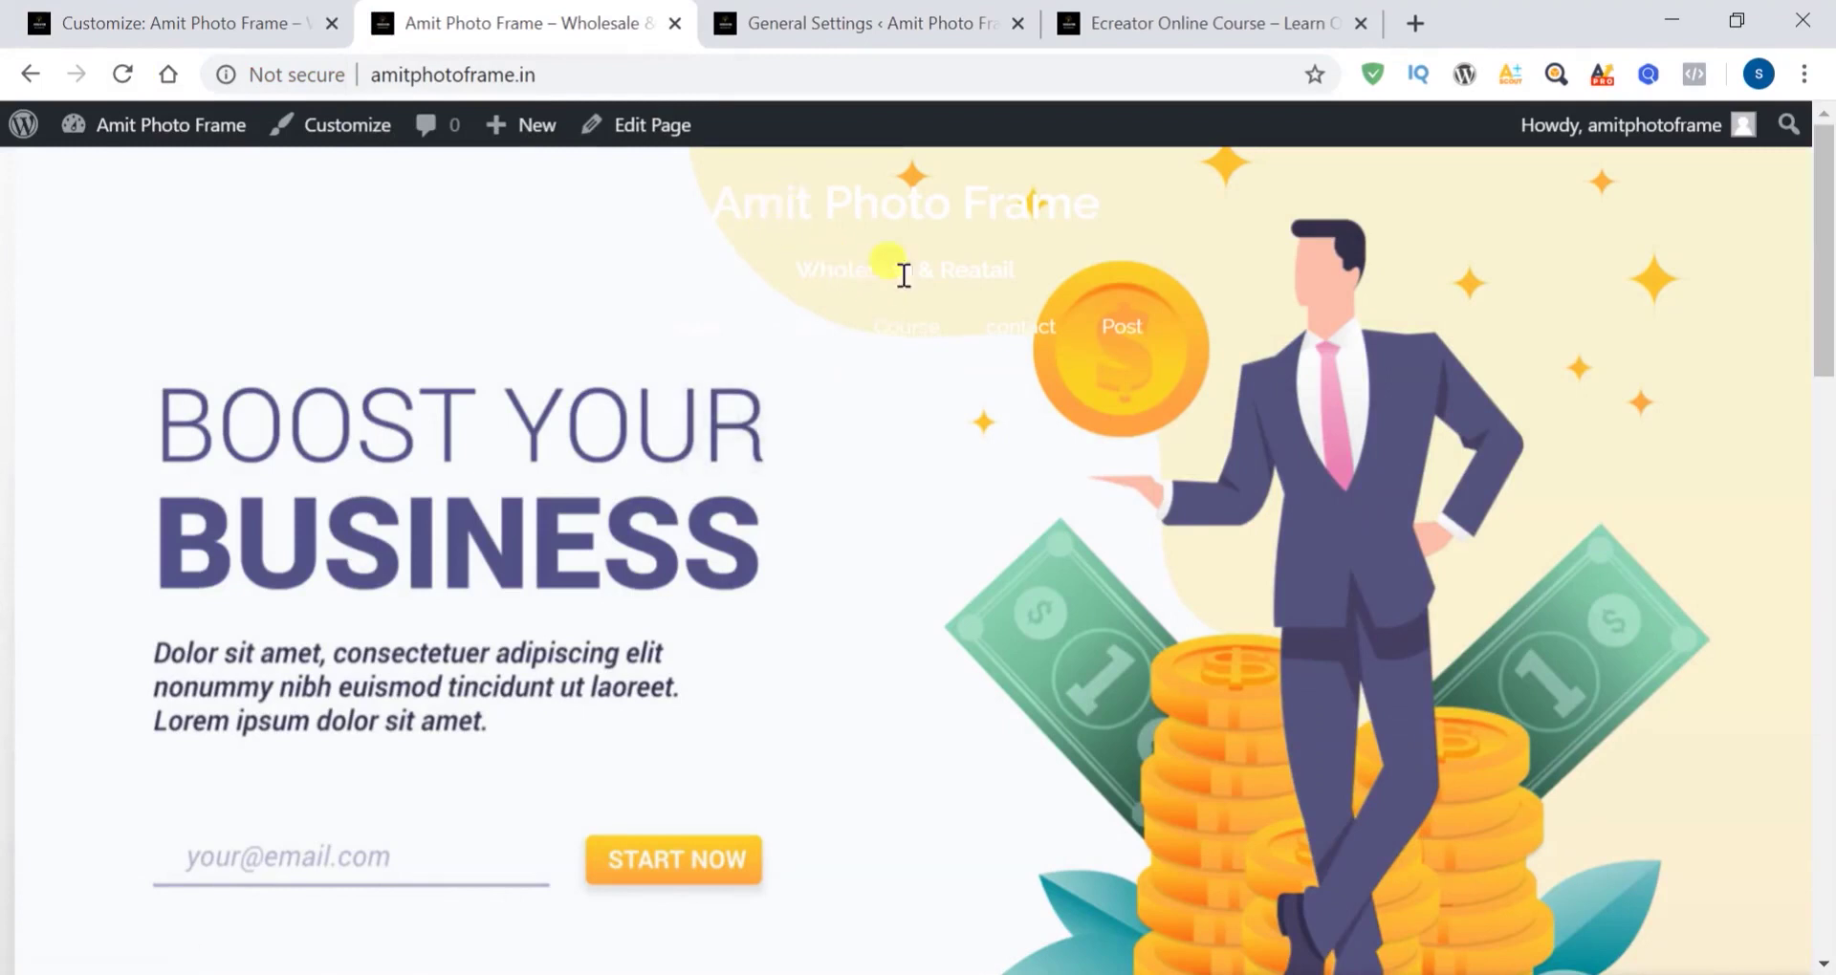
scroll(802, 455, "down", 3)
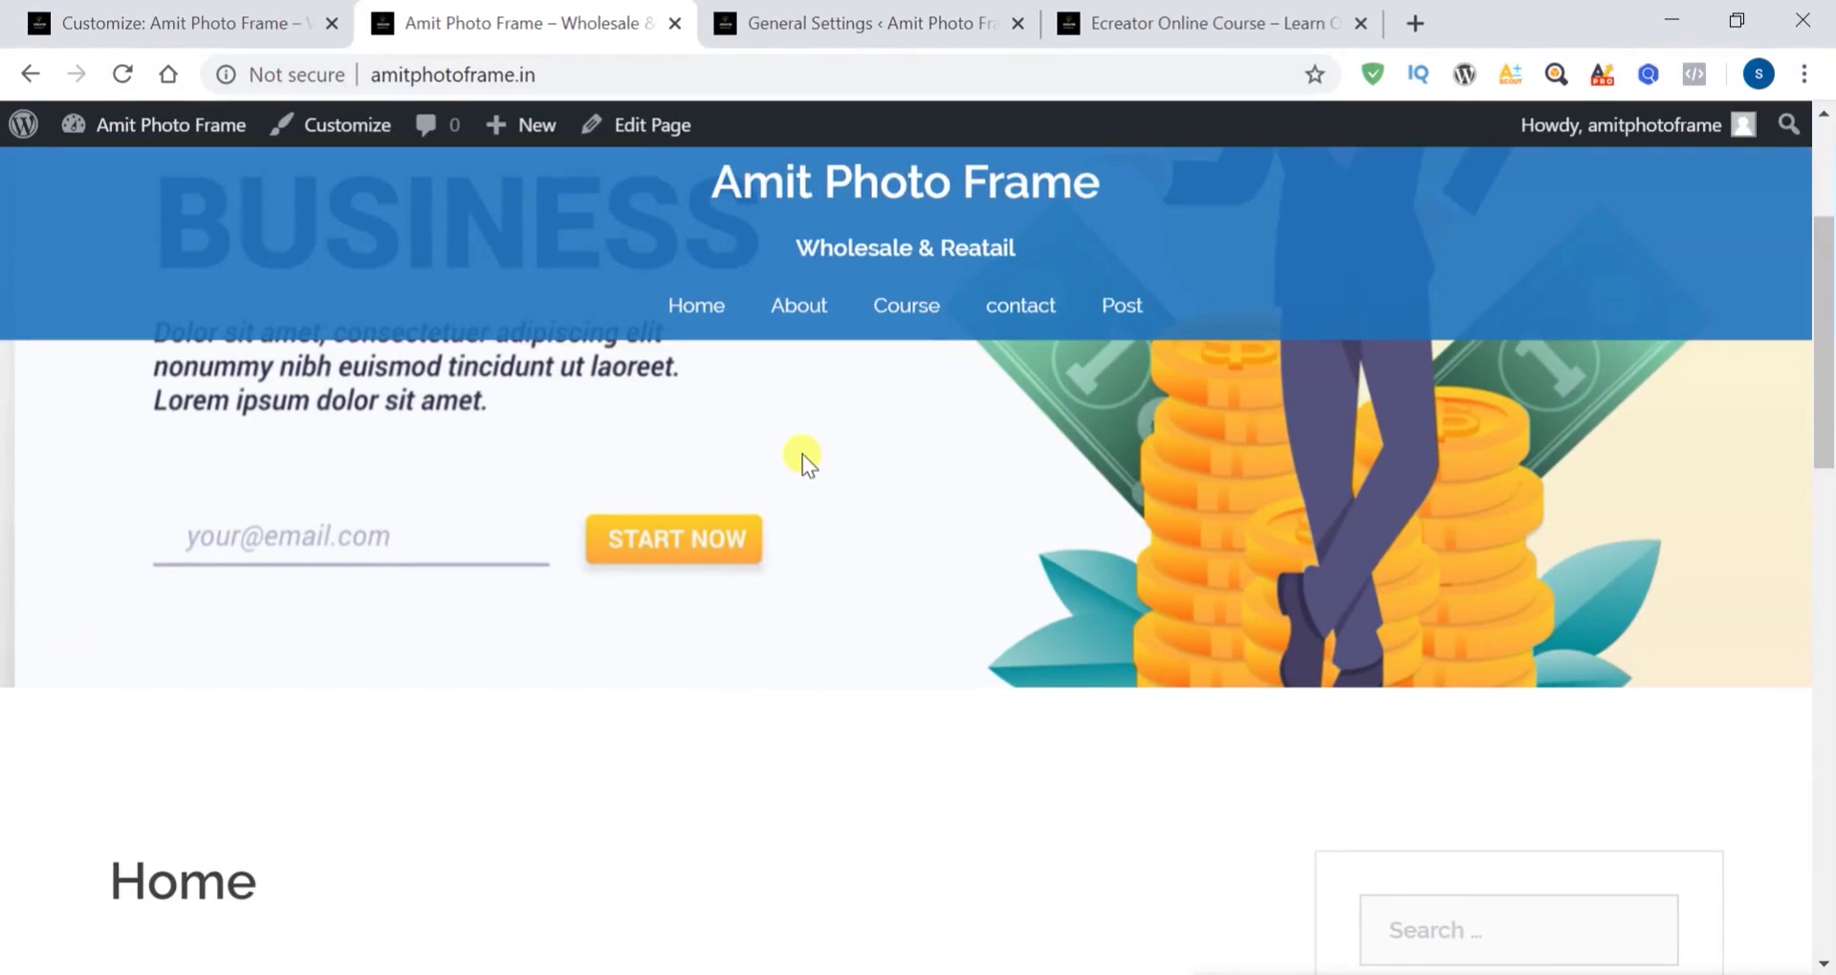
scroll(801, 455, "down", 14)
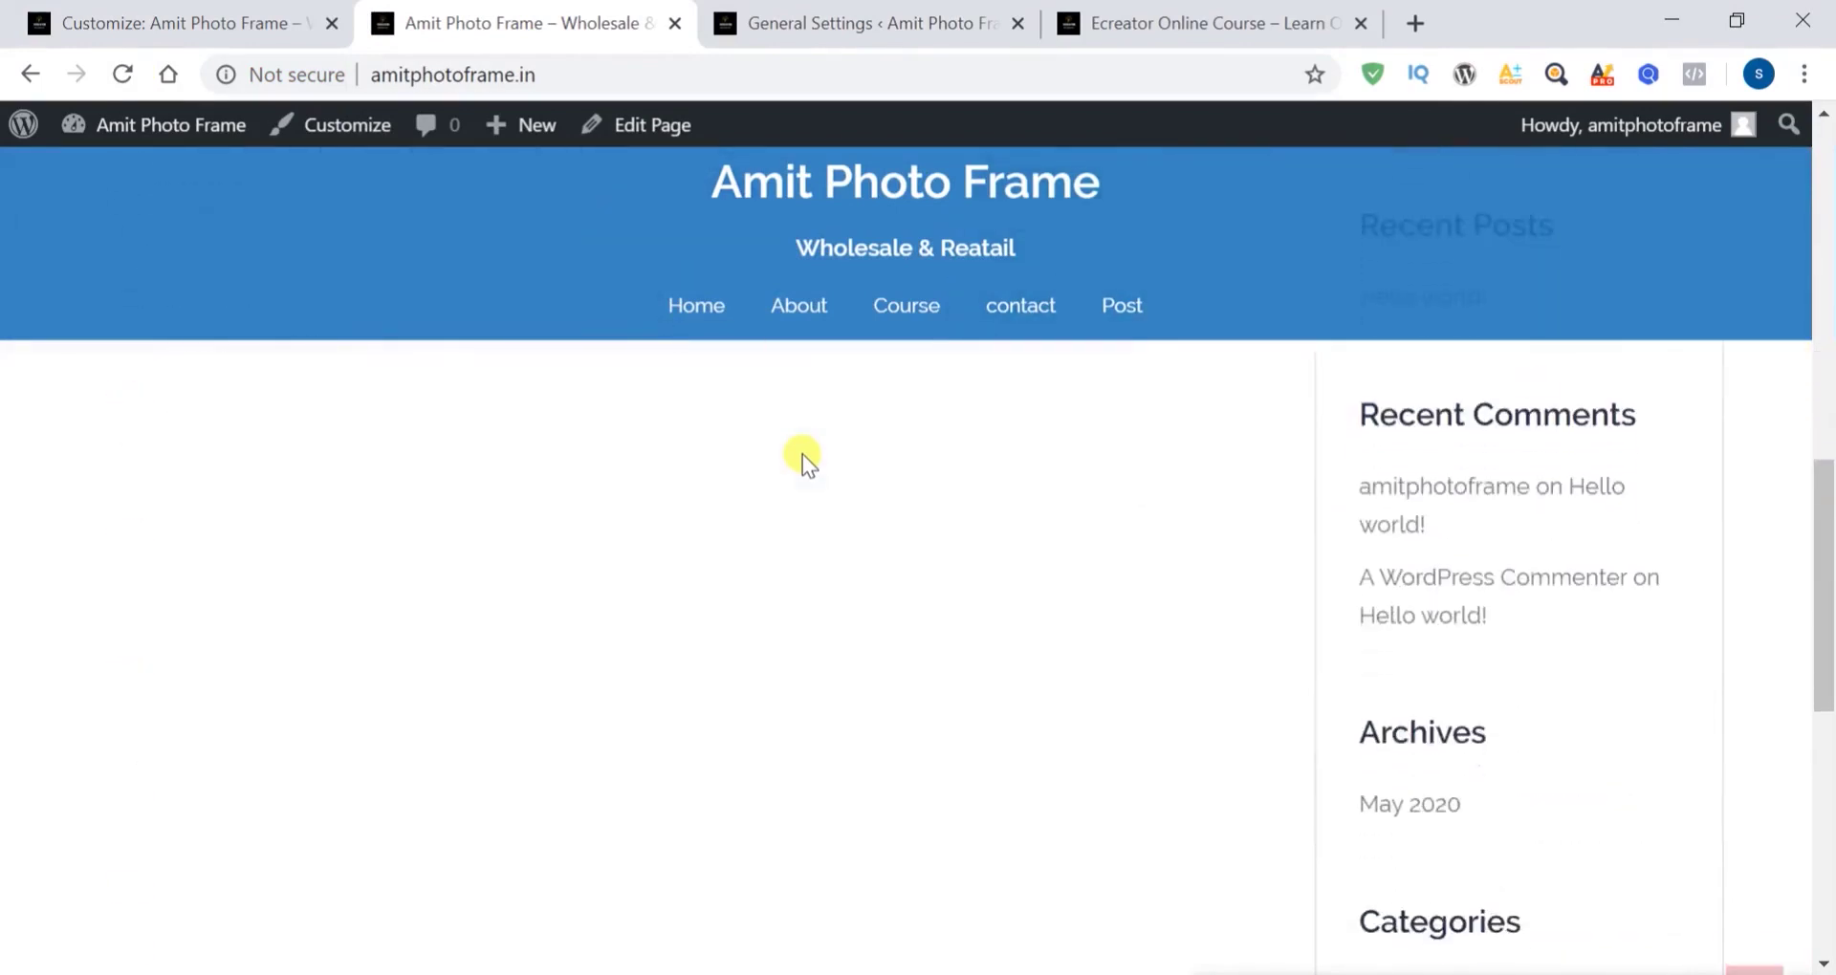
scroll(802, 455, "up", 15)
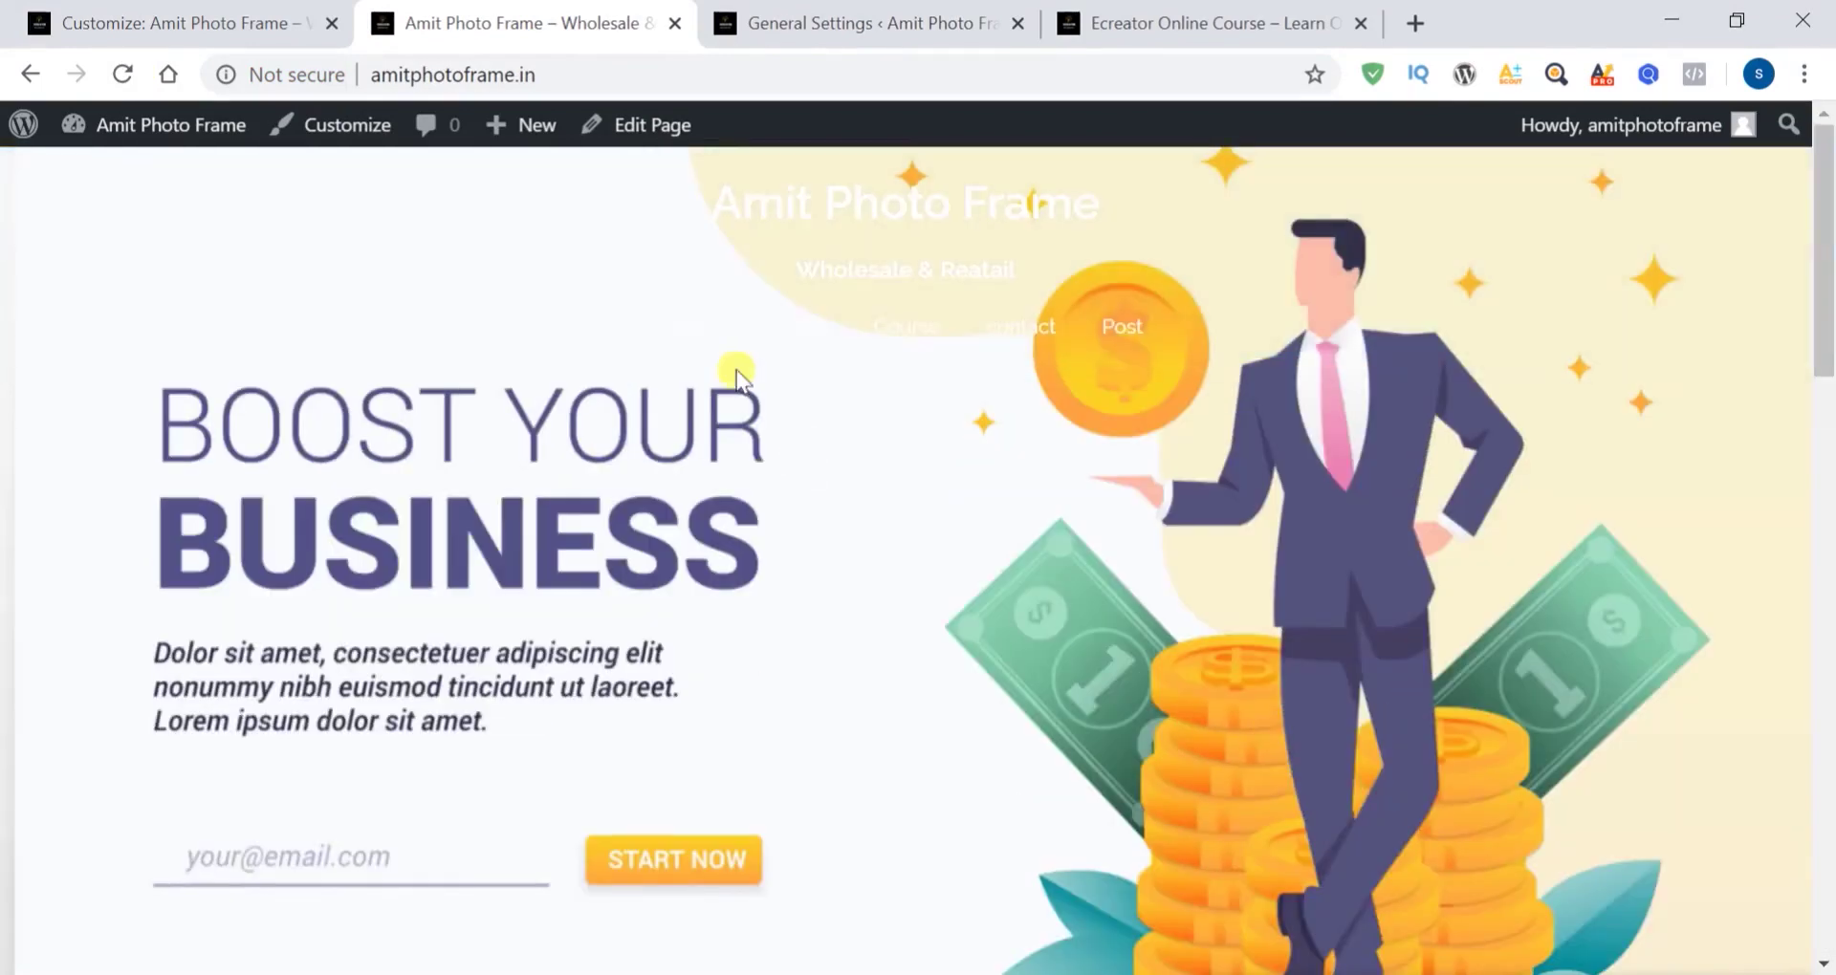
Set the menu style back to Inline in the customizer and publish the change
left_click(169, 23)
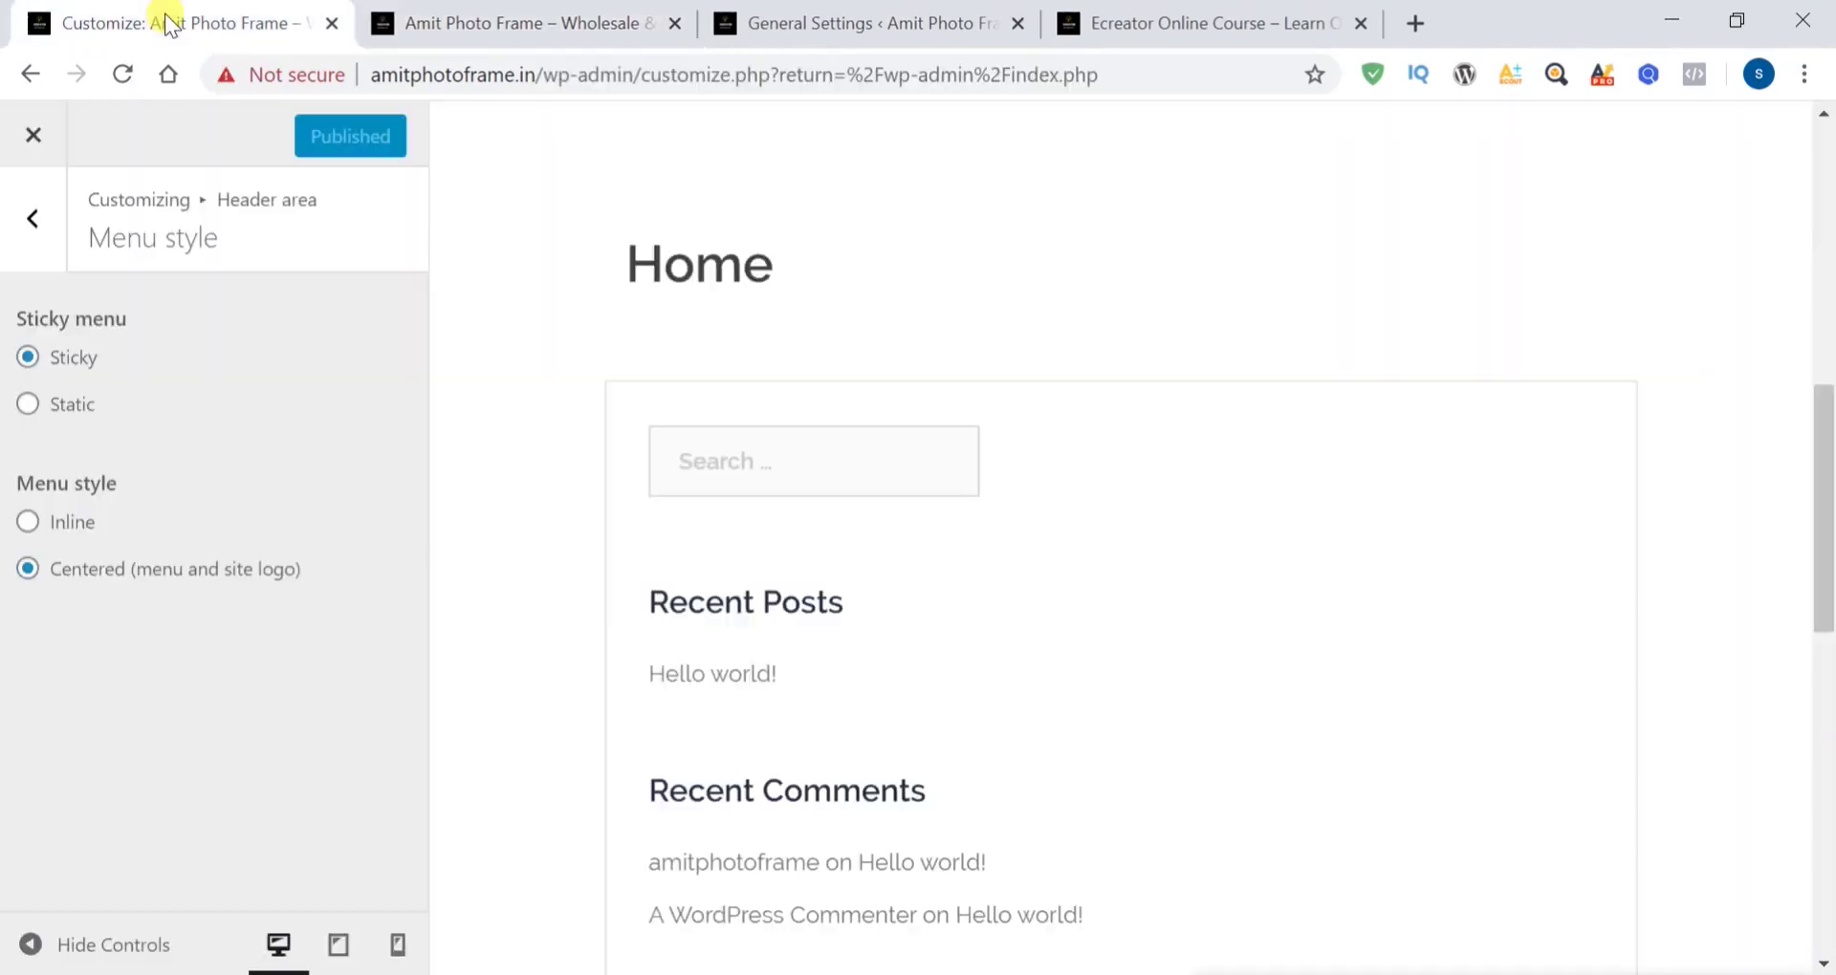
left_click(27, 523)
left_click(328, 137)
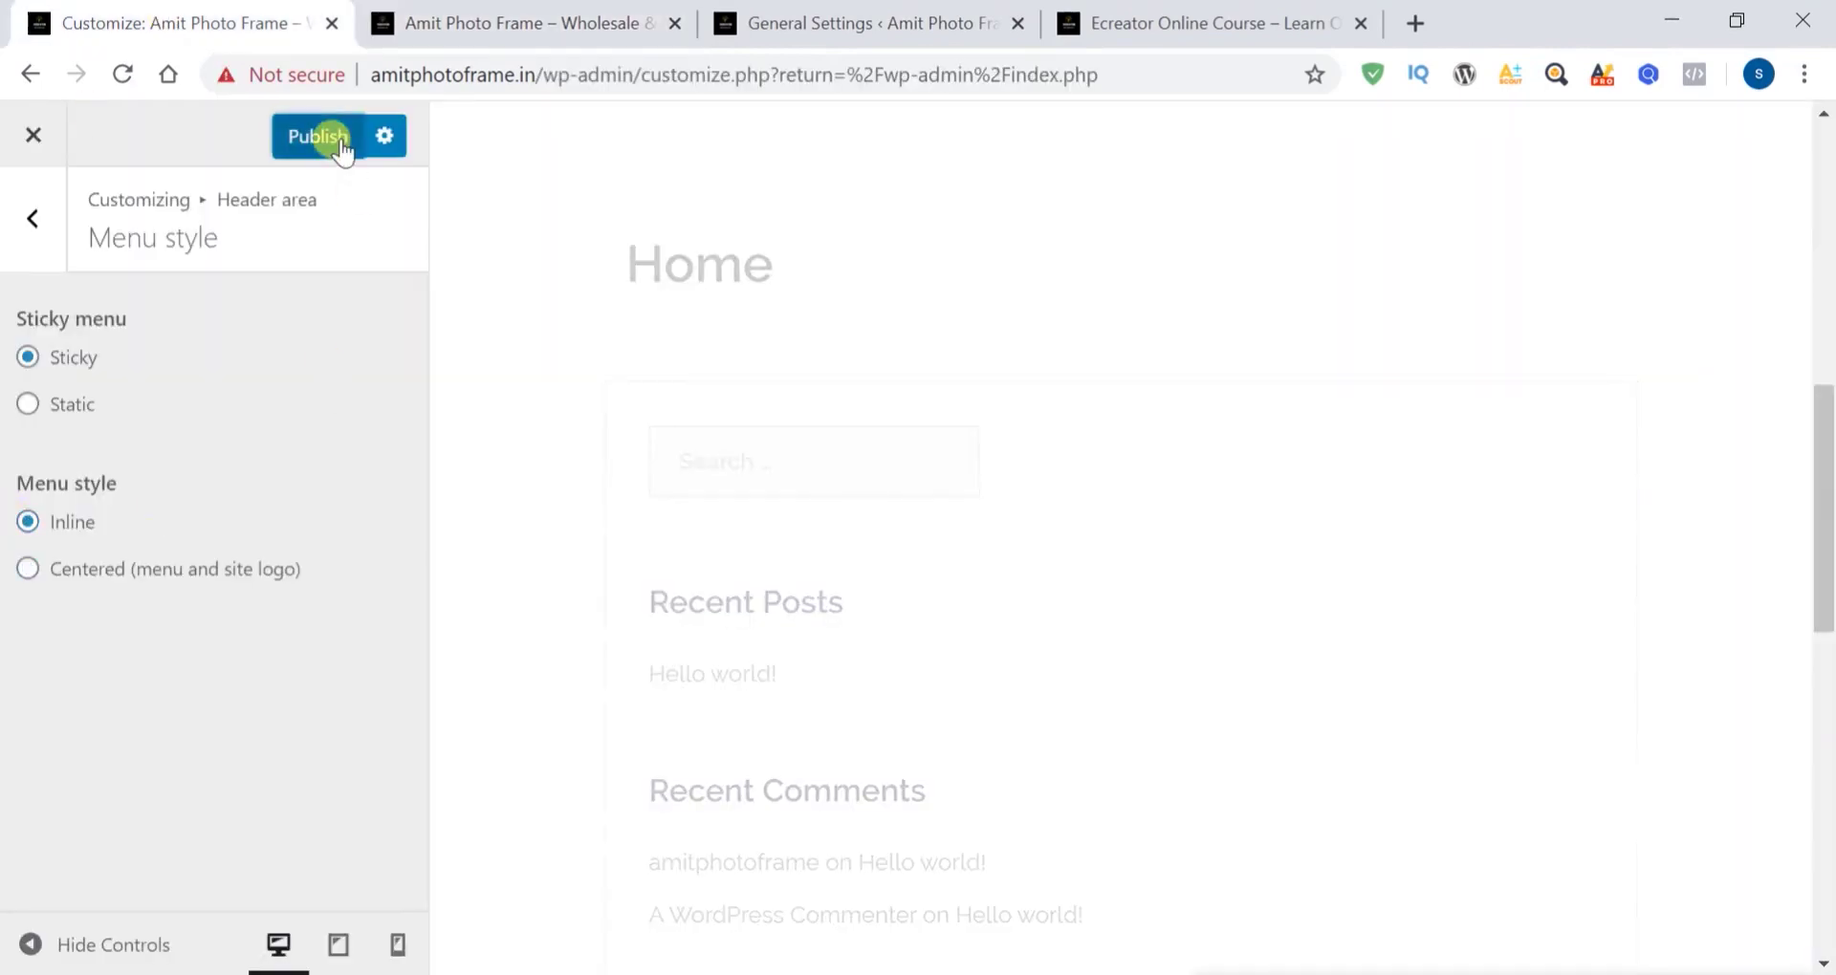
Reload the live home page and check the inline sticky menu along the page
left_click(549, 22)
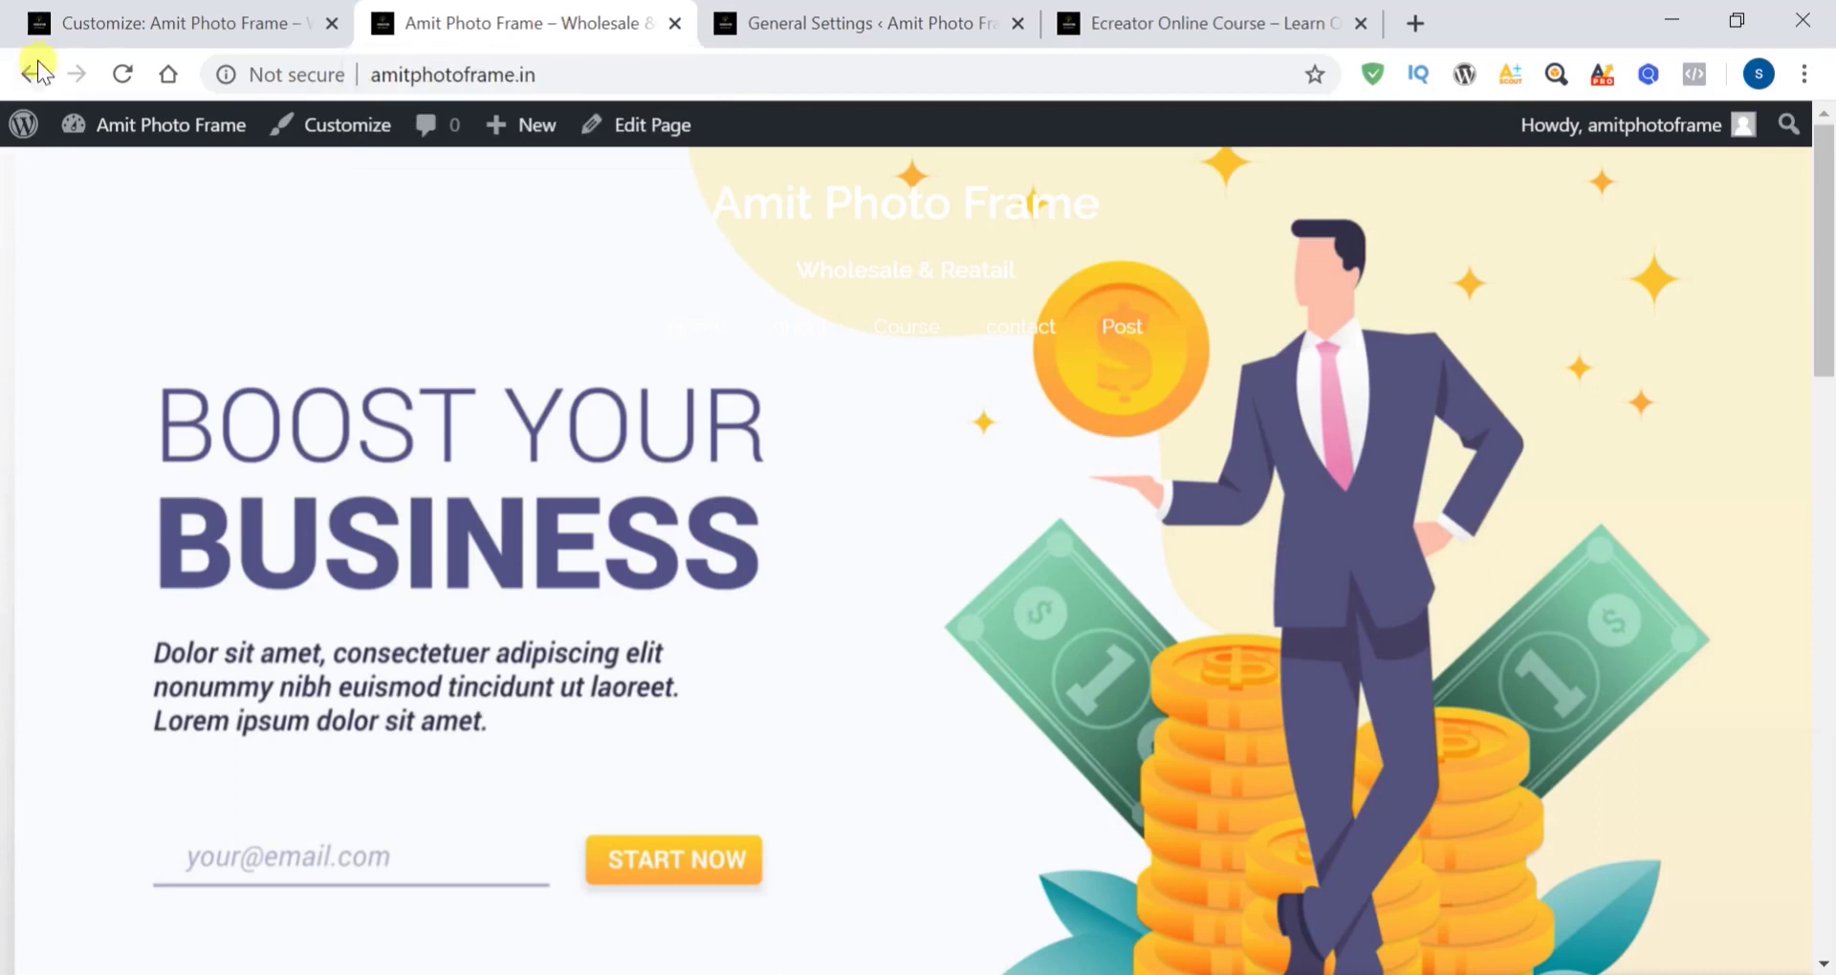
left_click(123, 74)
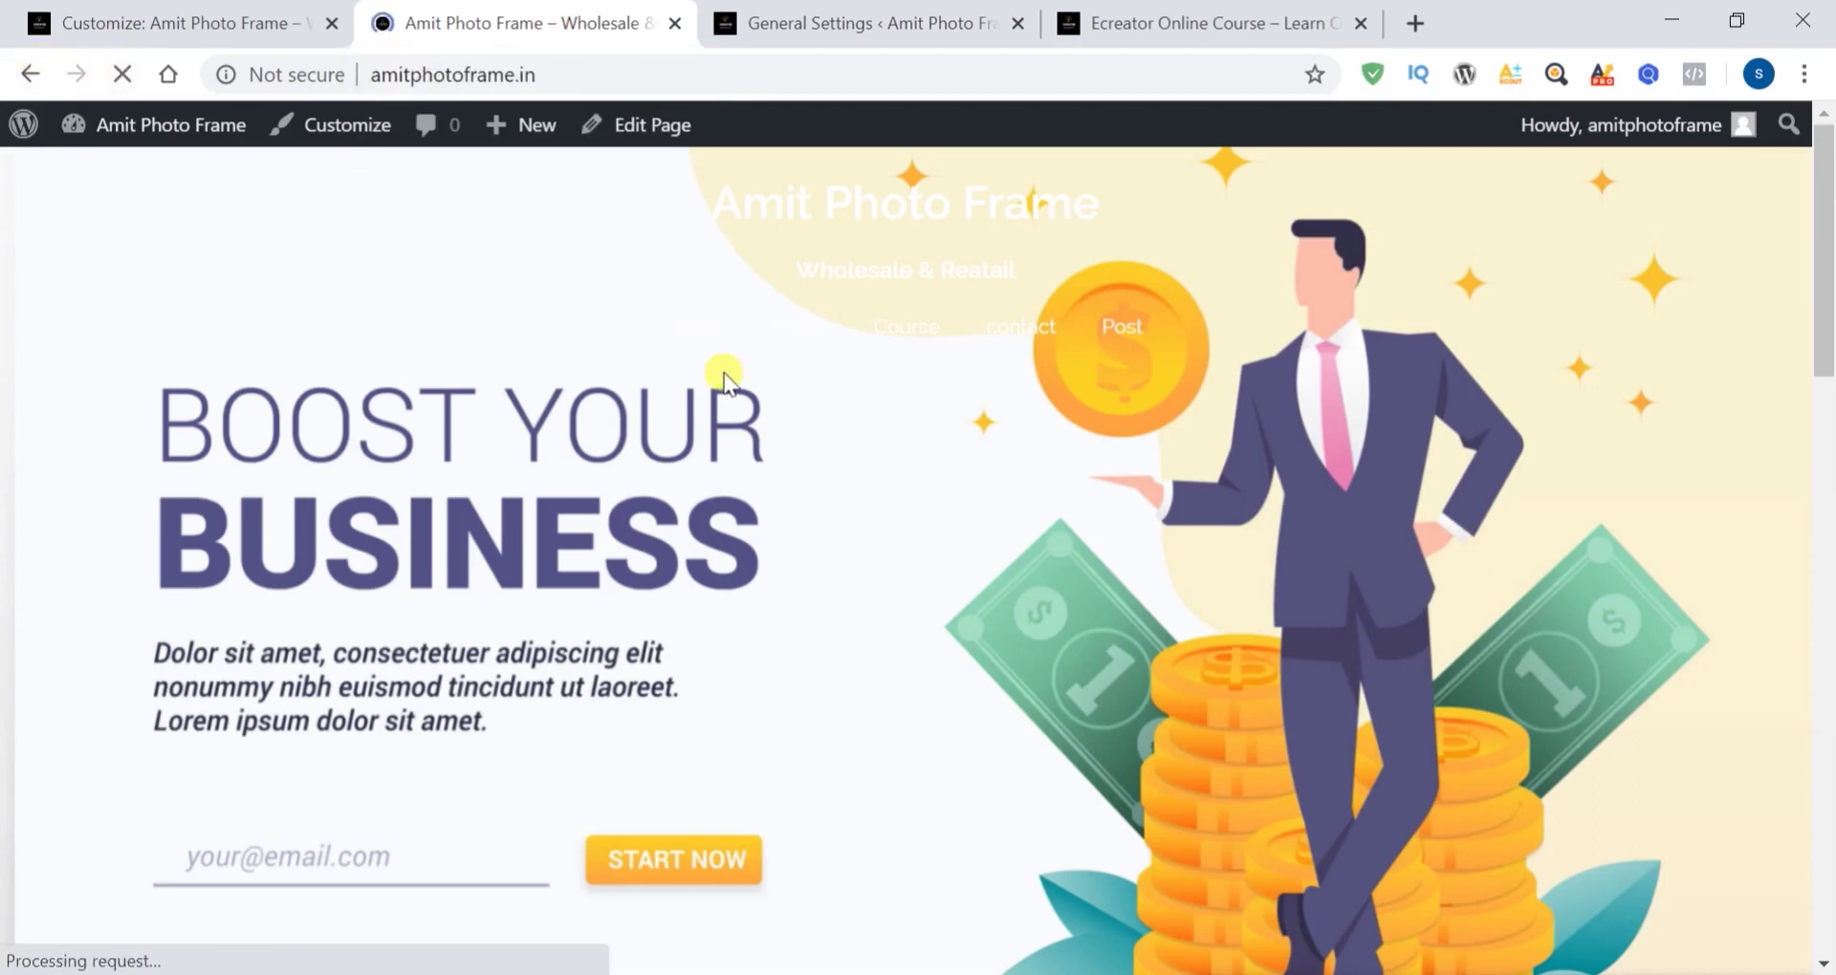
scroll(873, 448, "down", 5)
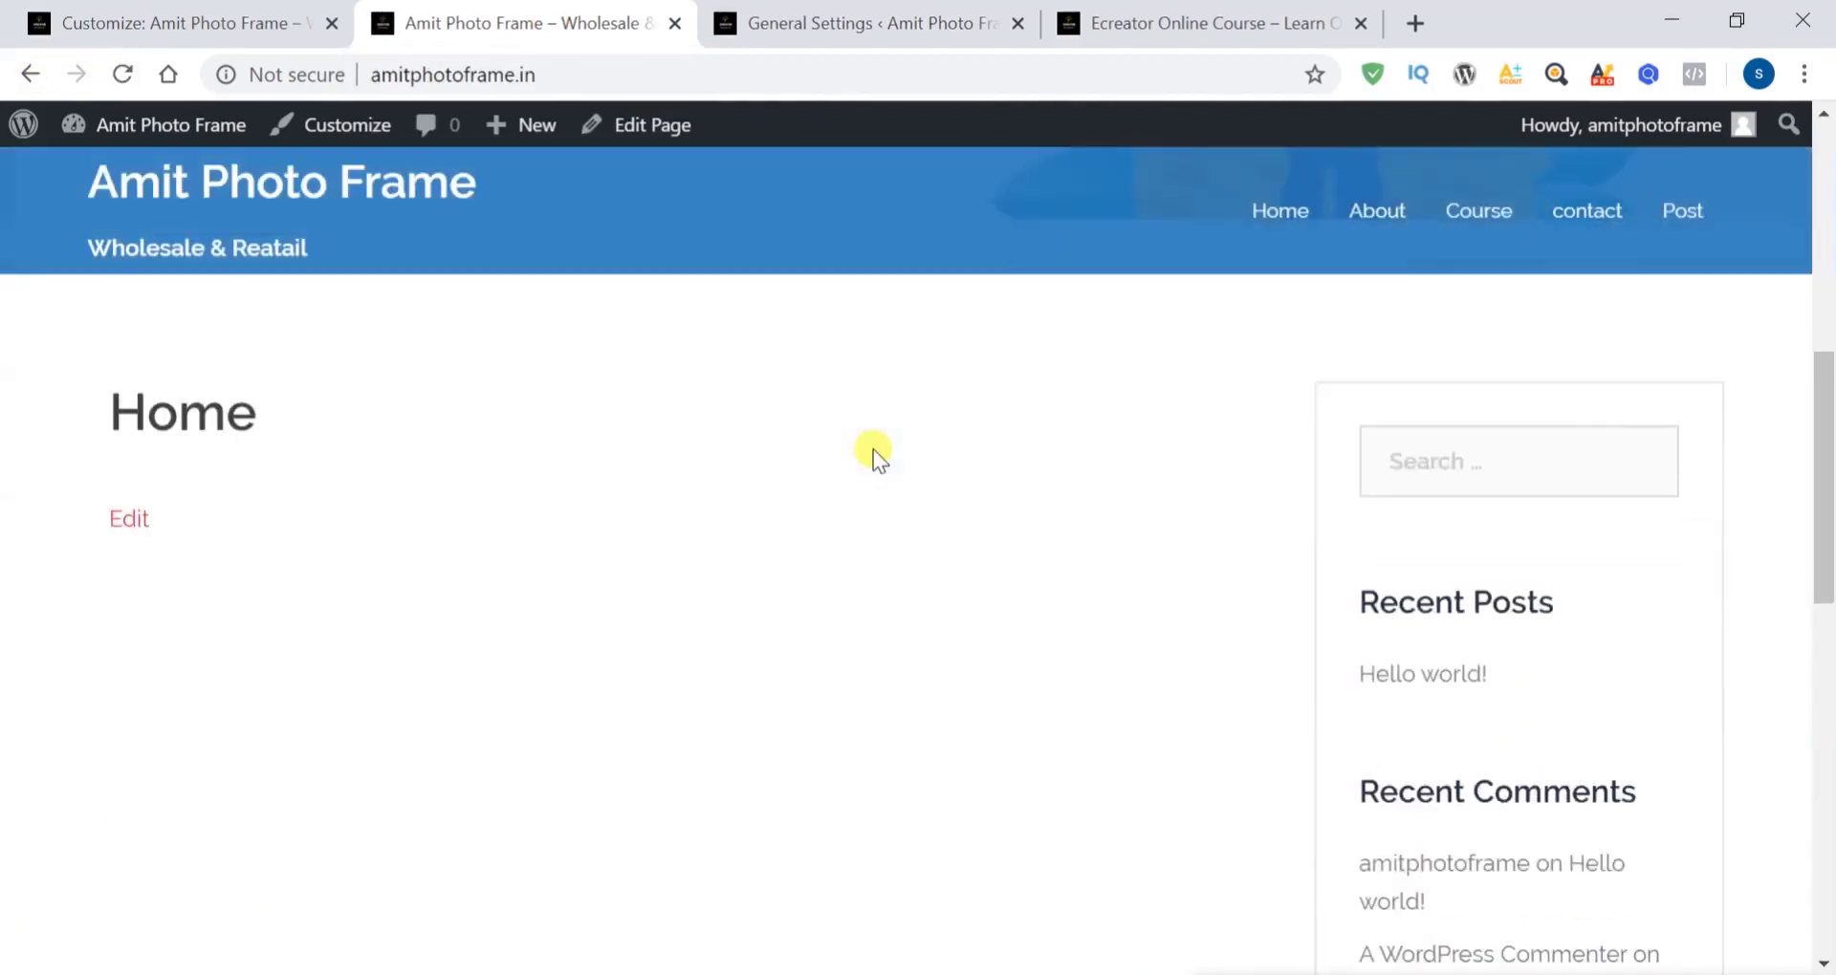
scroll(874, 448, "down", 5)
scroll(873, 450, "up", 15)
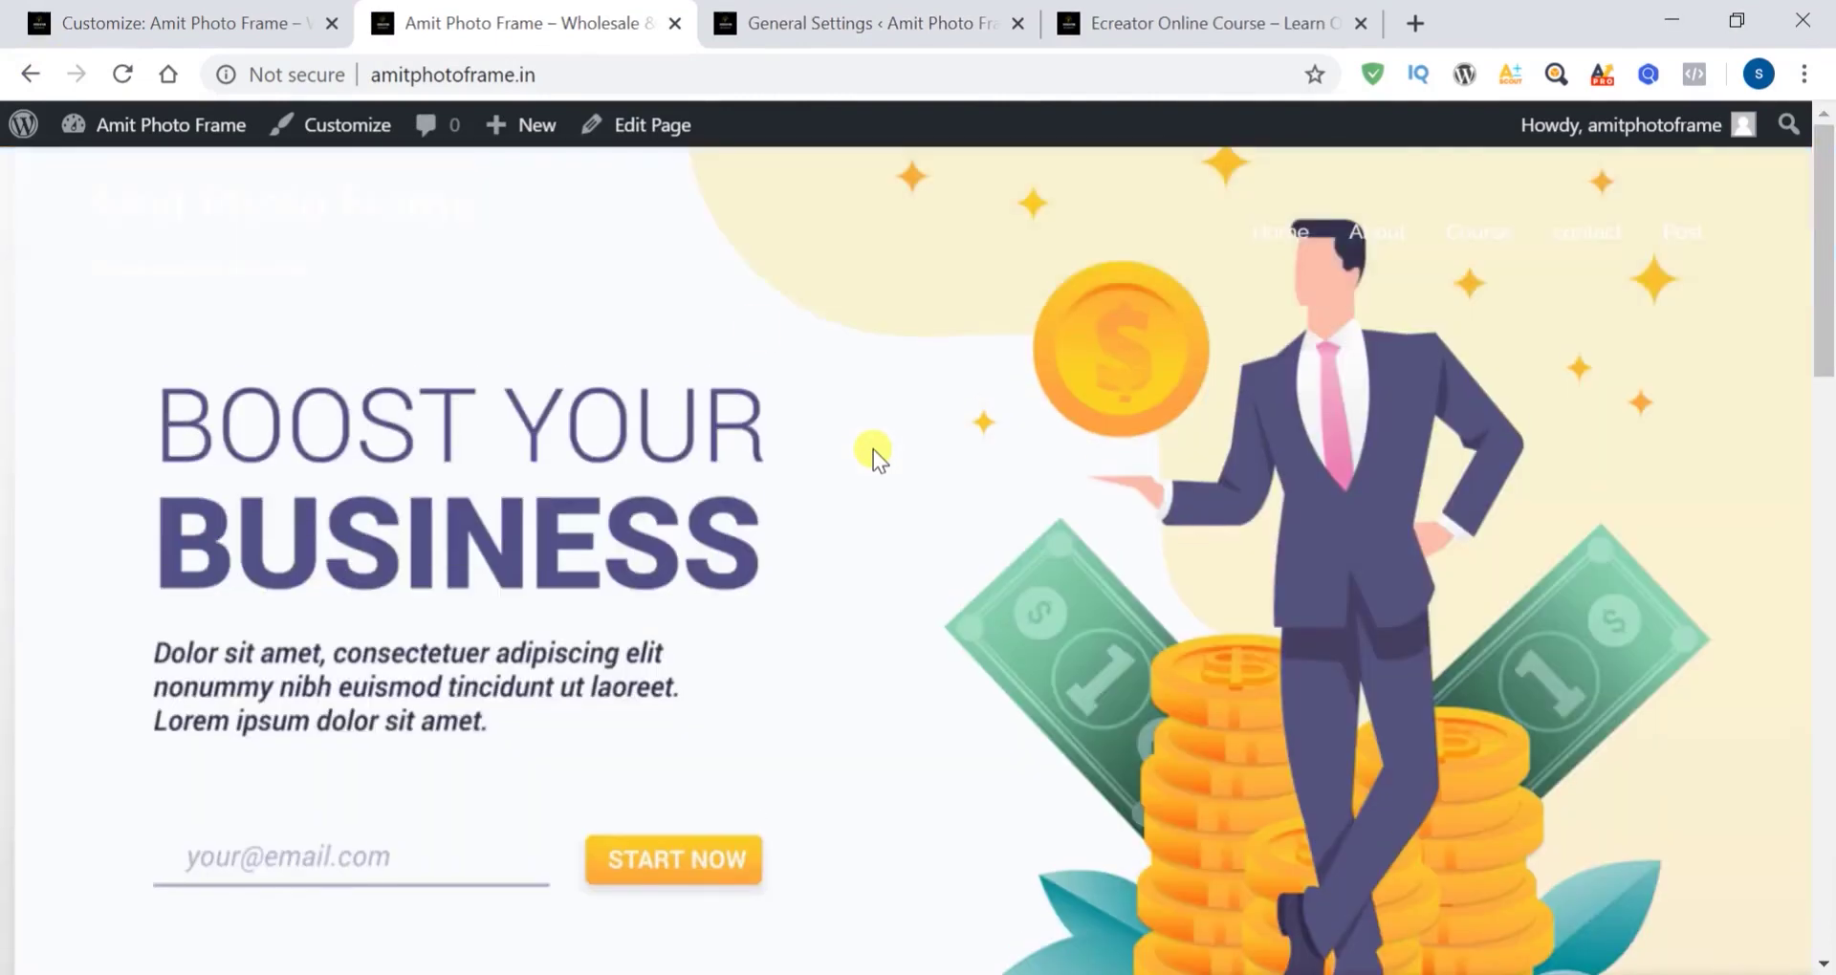
Leave the header area settings in the customizer and look at the blog layout choices under Blog options
left_click(236, 19)
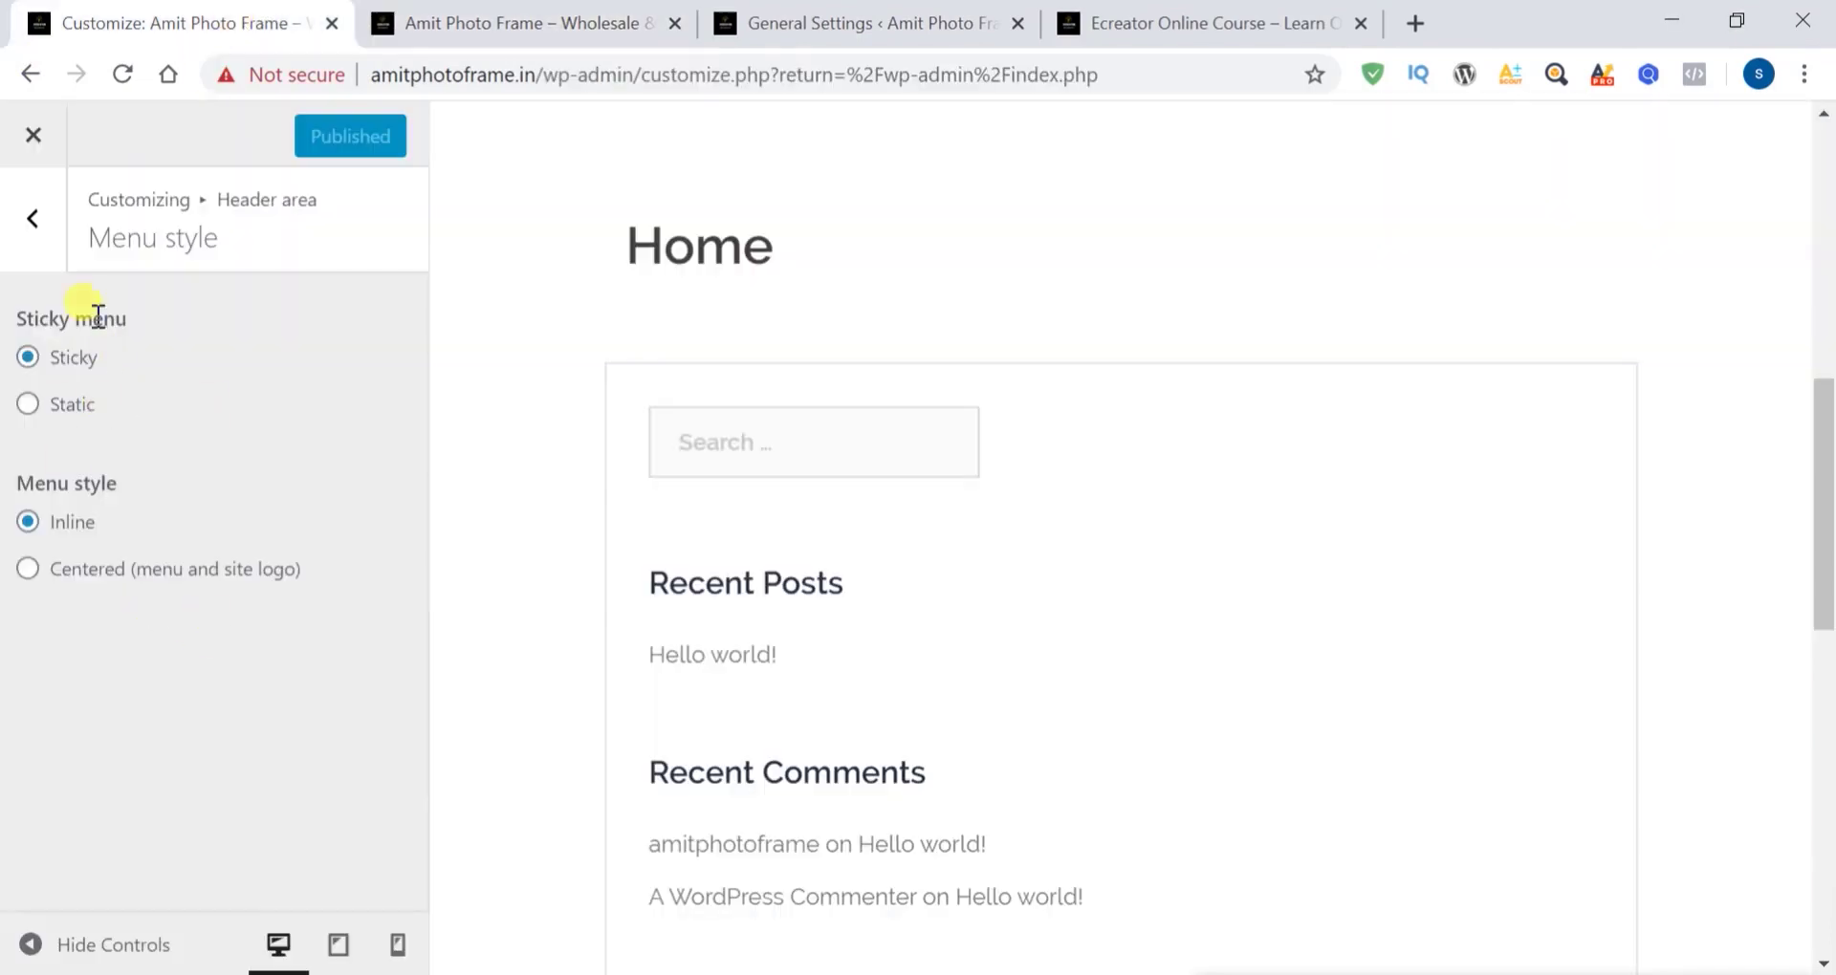
left_click(40, 228)
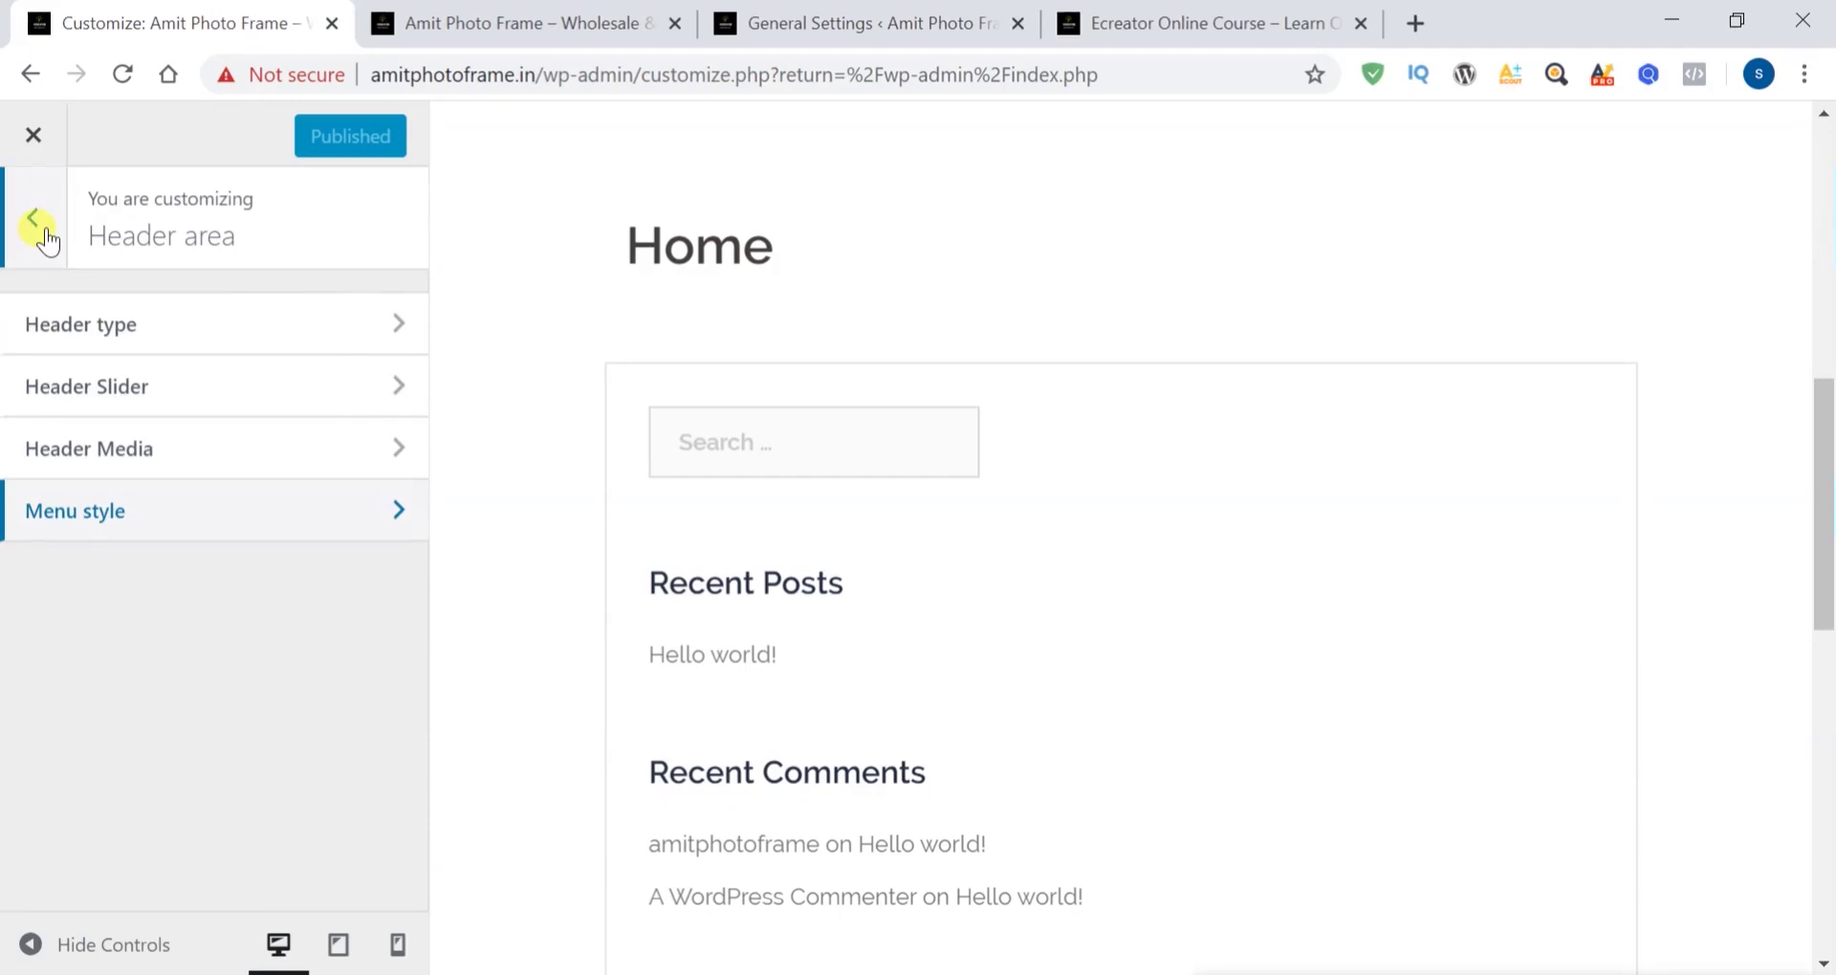
left_click(33, 228)
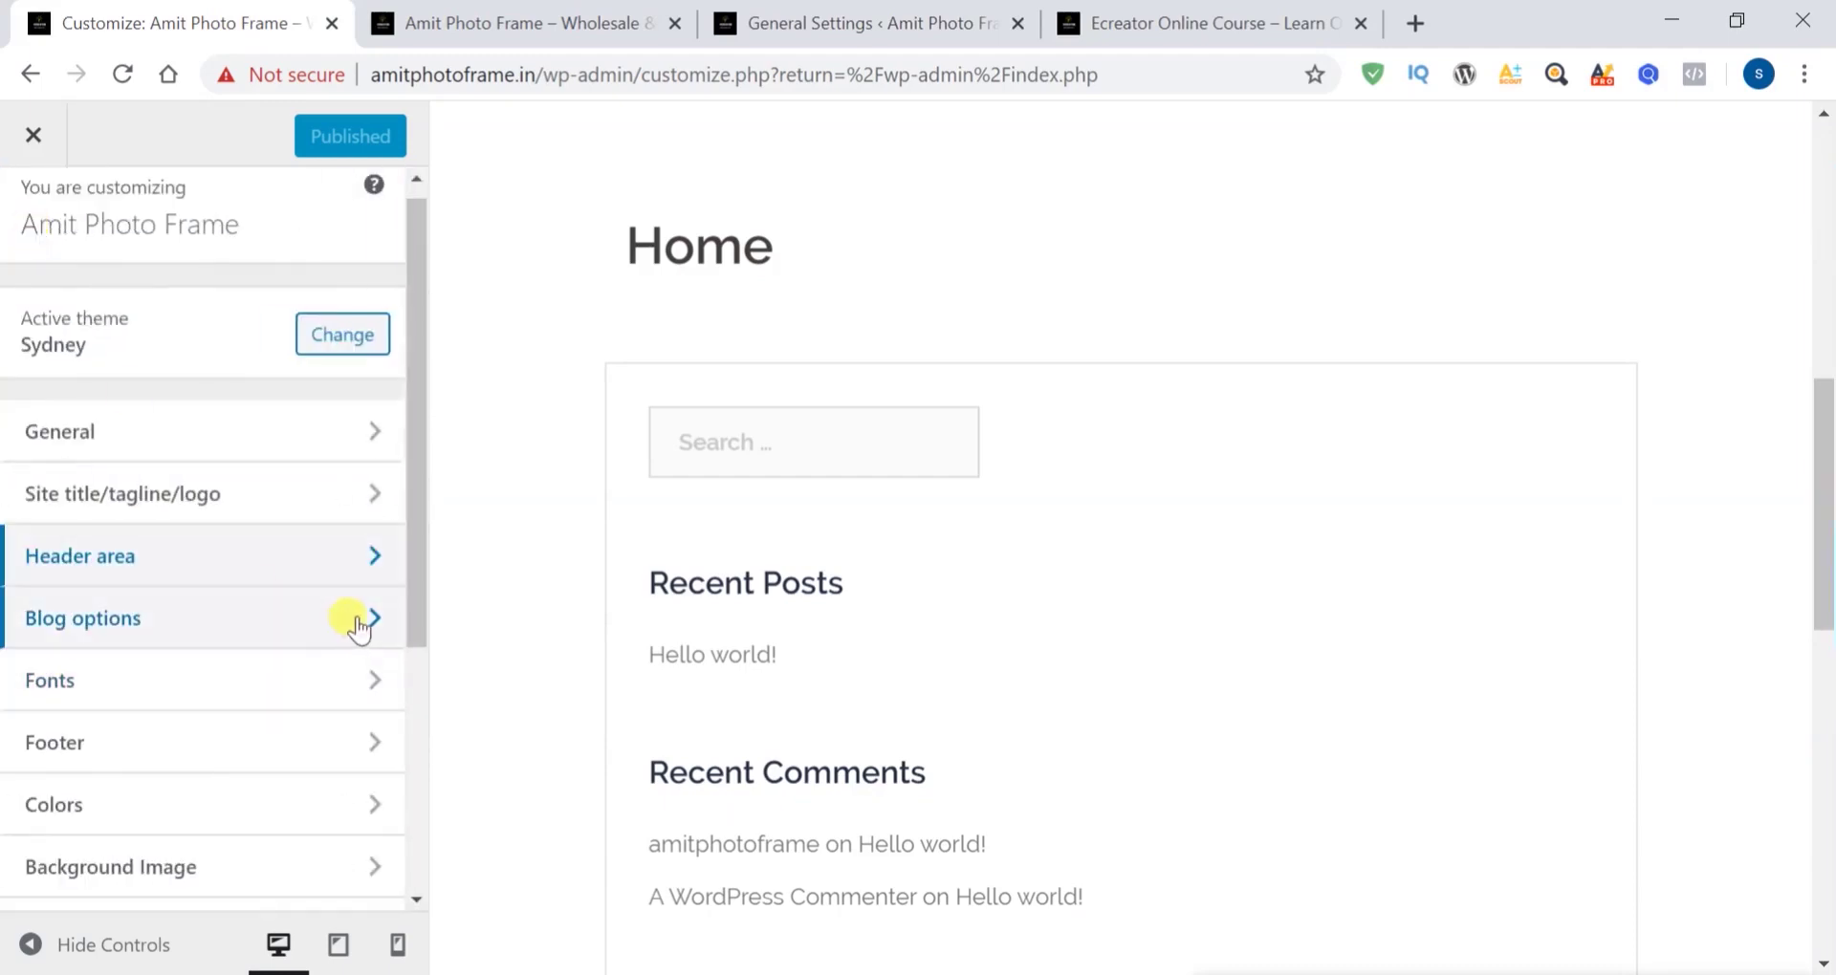
left_click(361, 622)
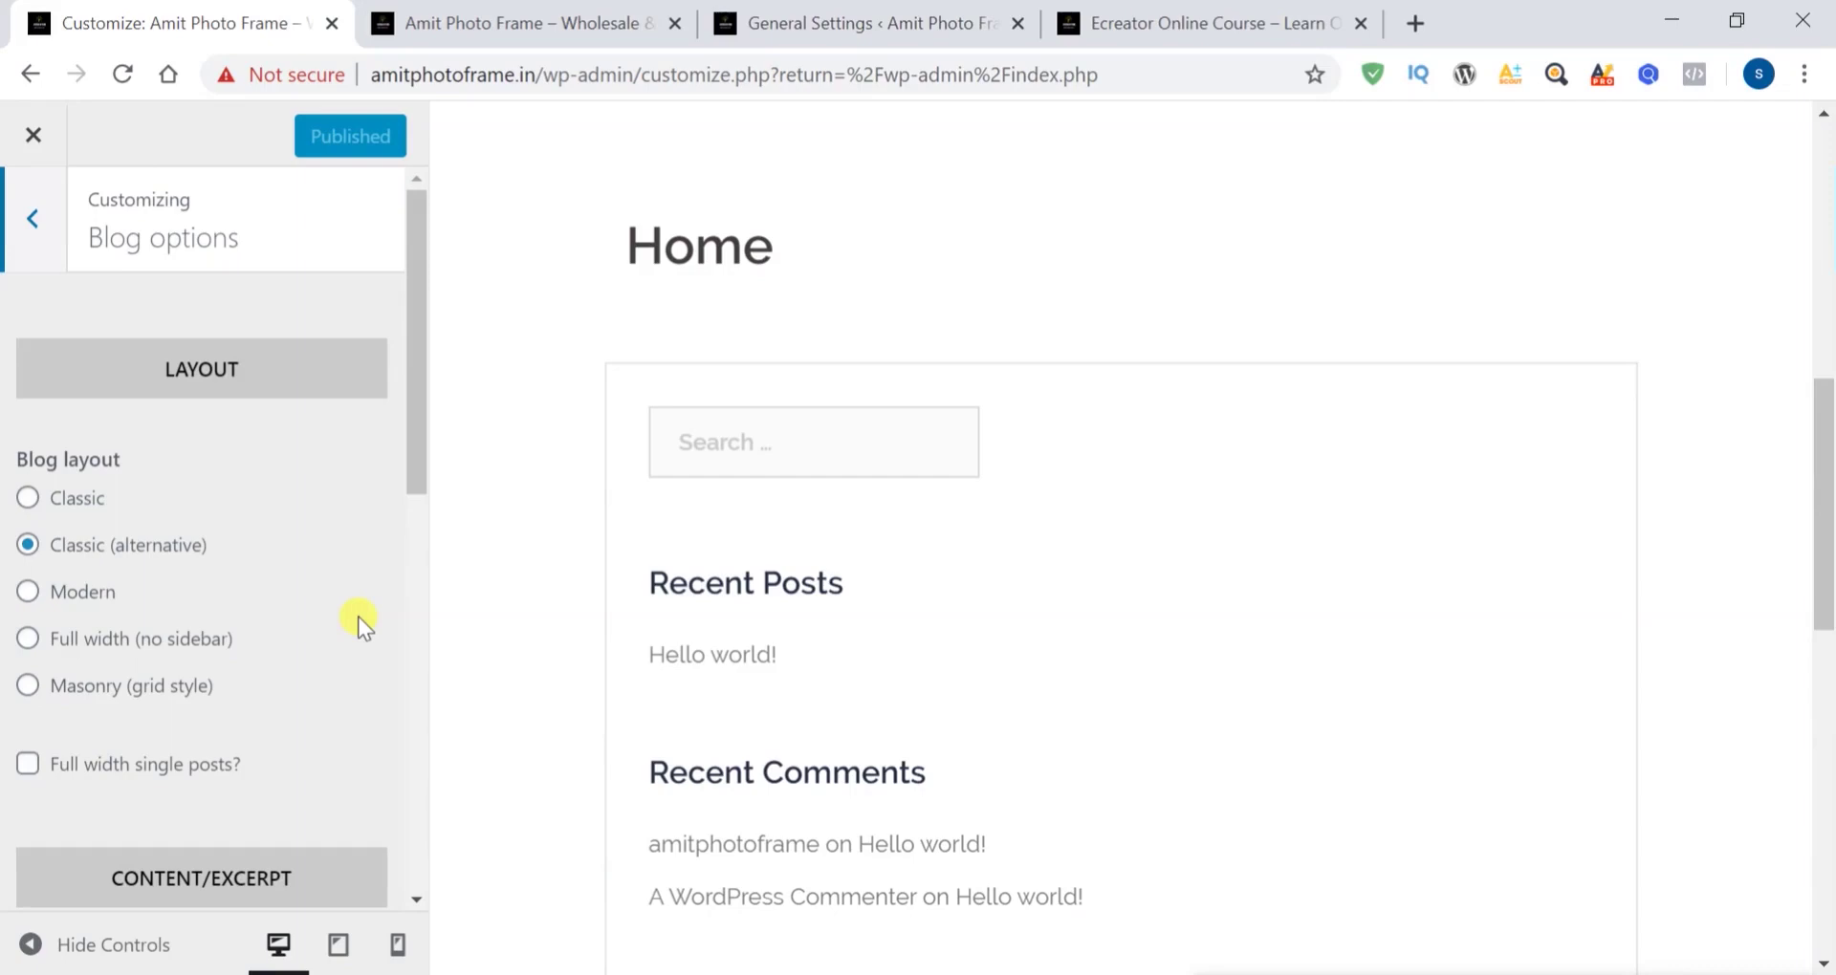
left_click(34, 219)
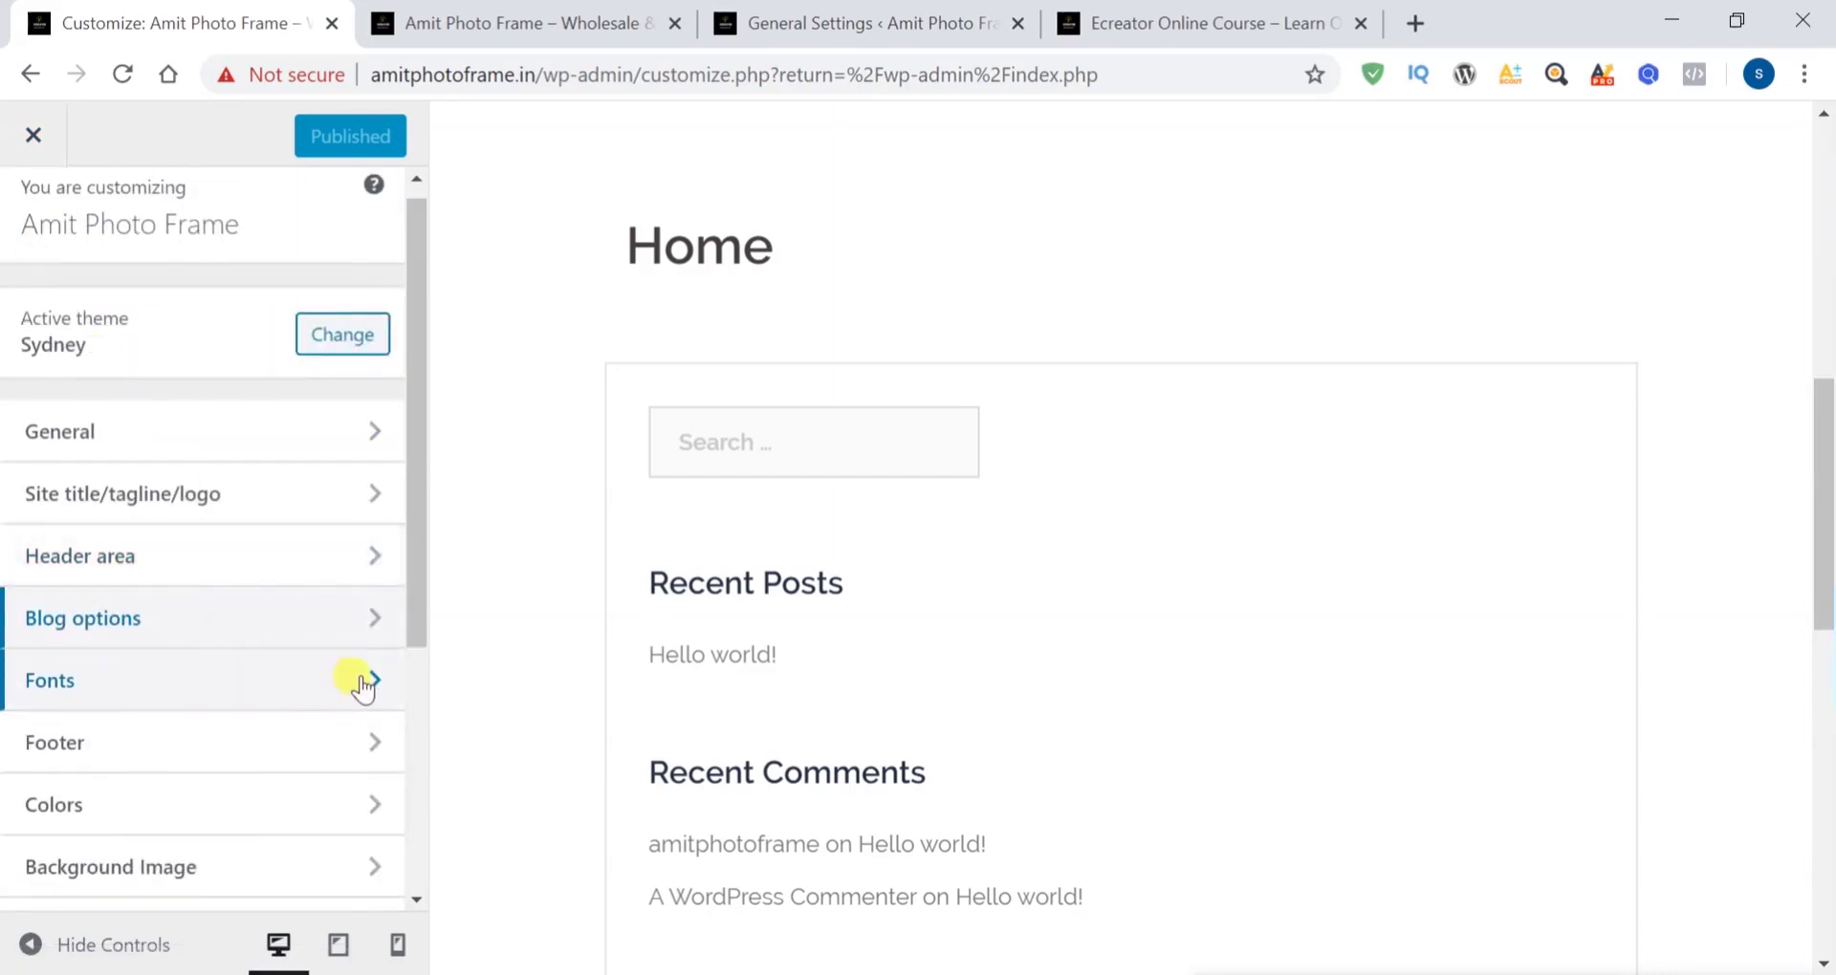
Examine the Fonts settings, including font subsets, body fonts, font weights and the font sizes
left_click(364, 682)
scroll(361, 678, "down", 10)
scroll(359, 676, "up", 10)
left_click(243, 601)
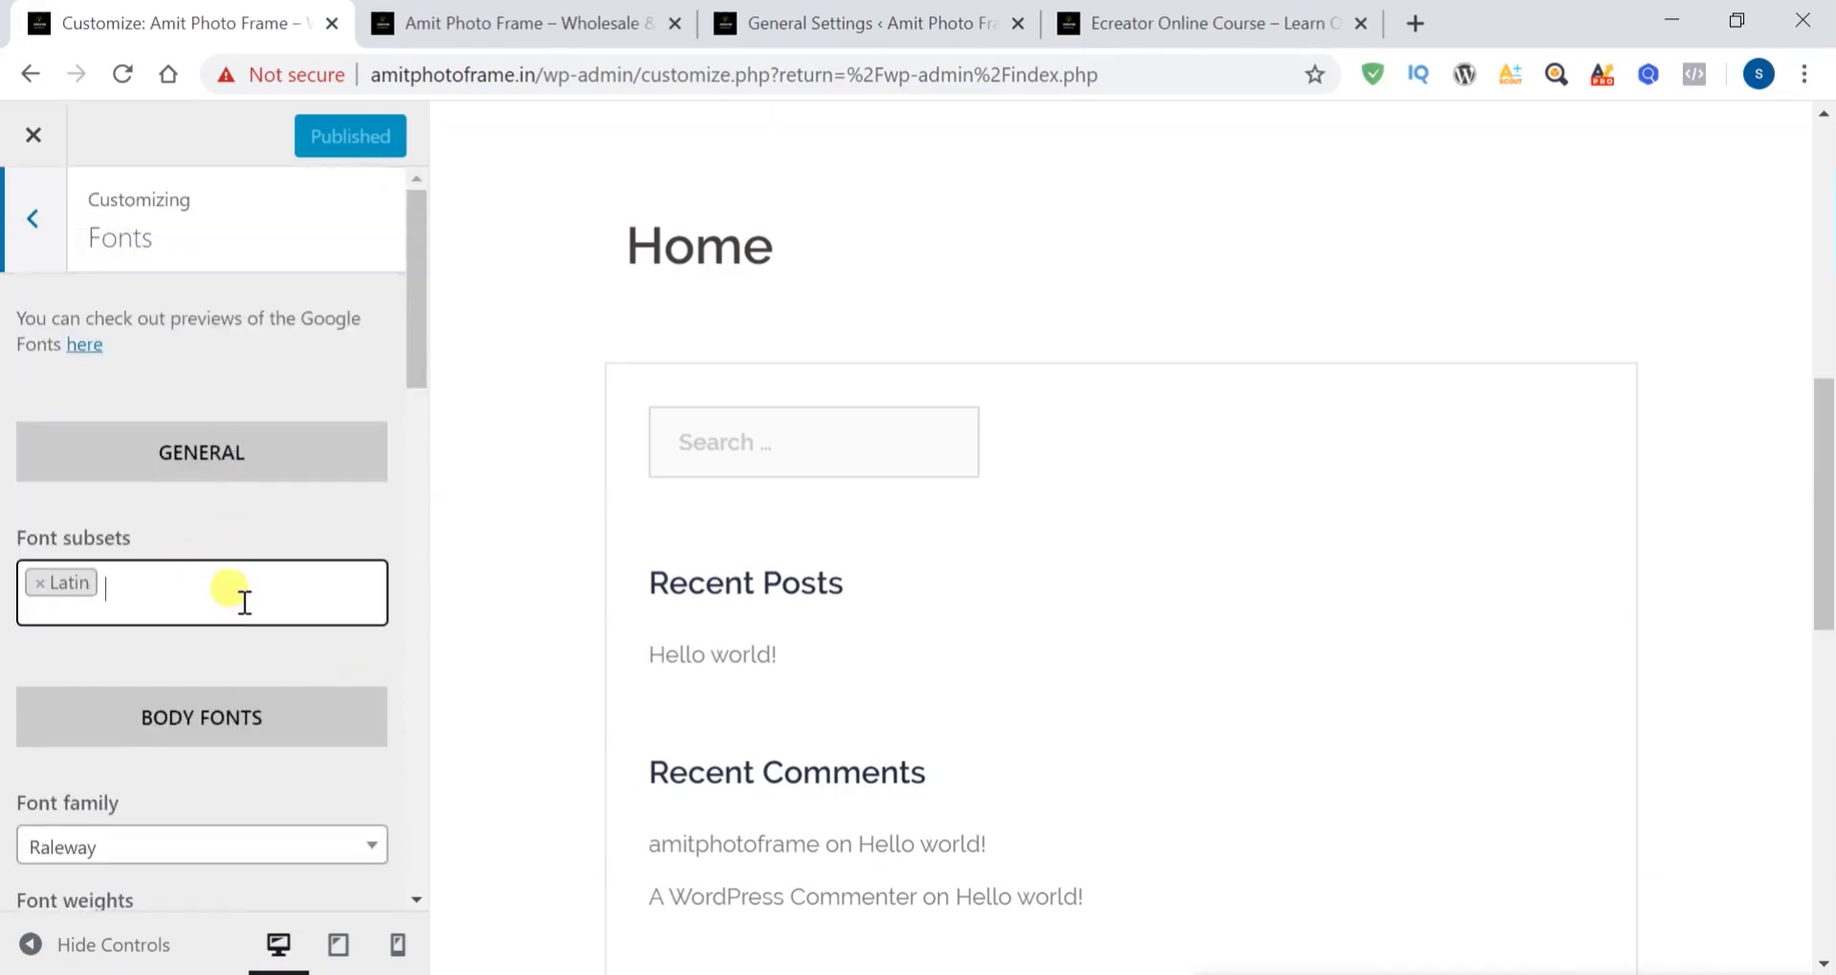
left_click(291, 527)
scroll(291, 527, "down", 3)
scroll(292, 527, "down", 10)
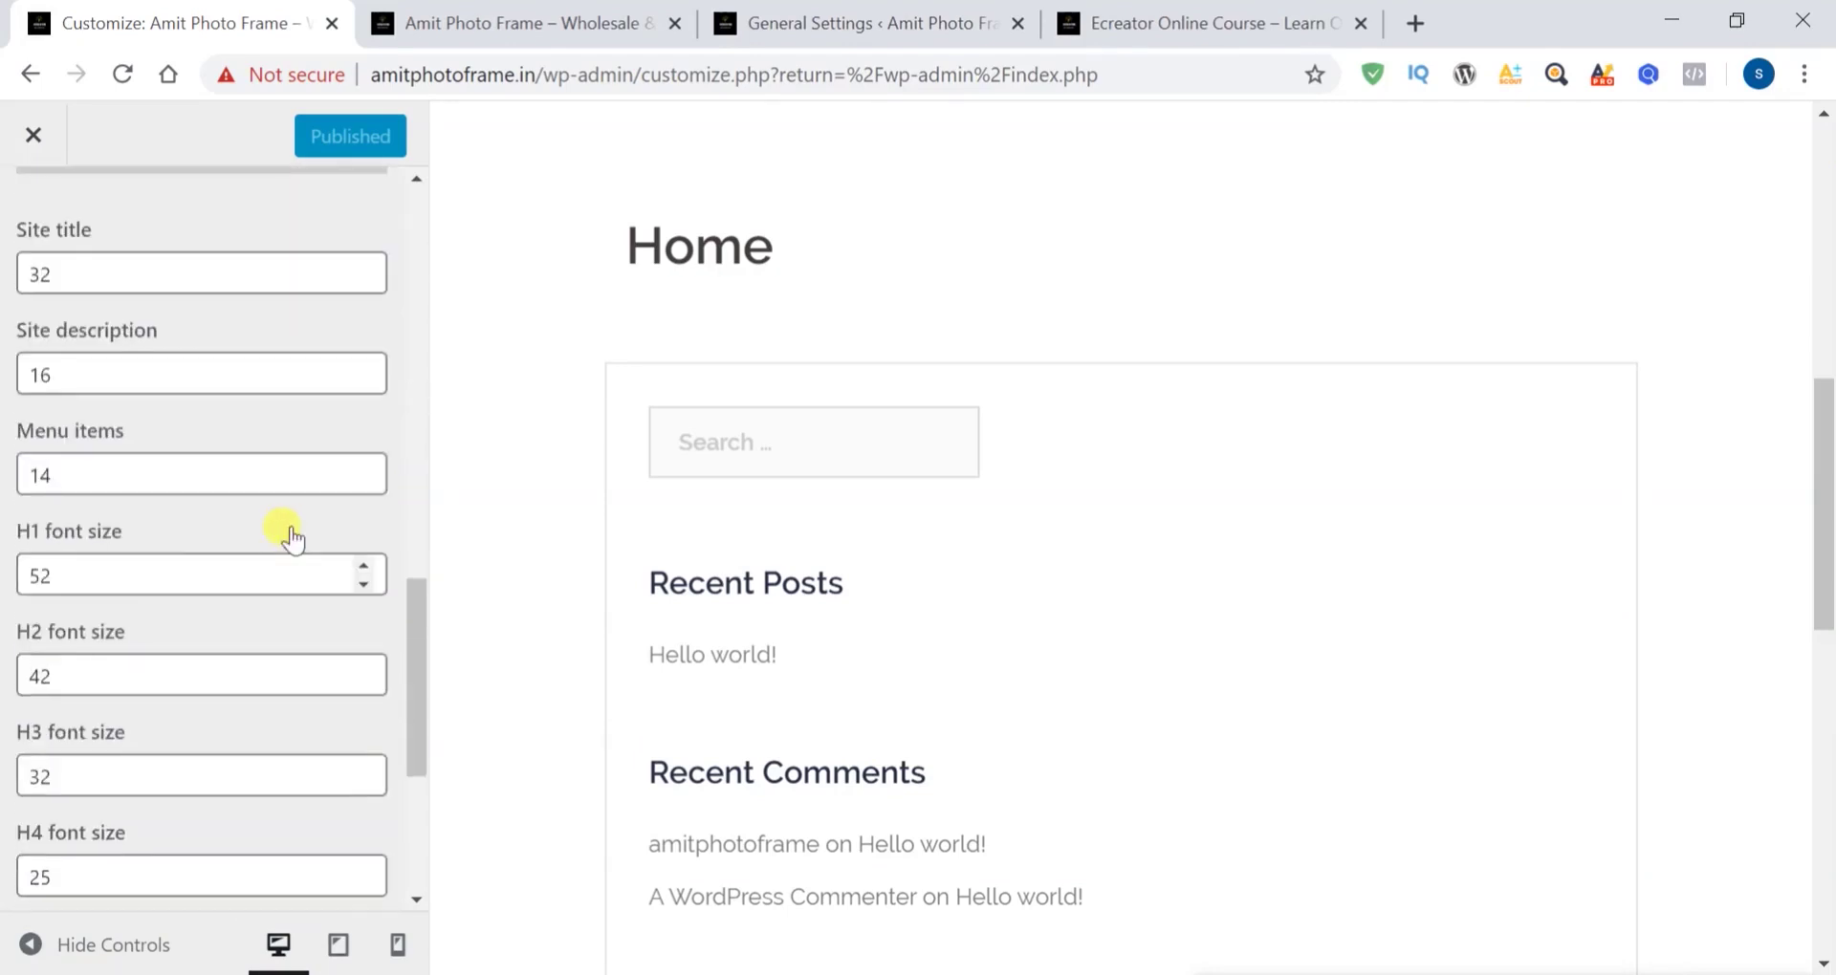
scroll(292, 527, "up", 5)
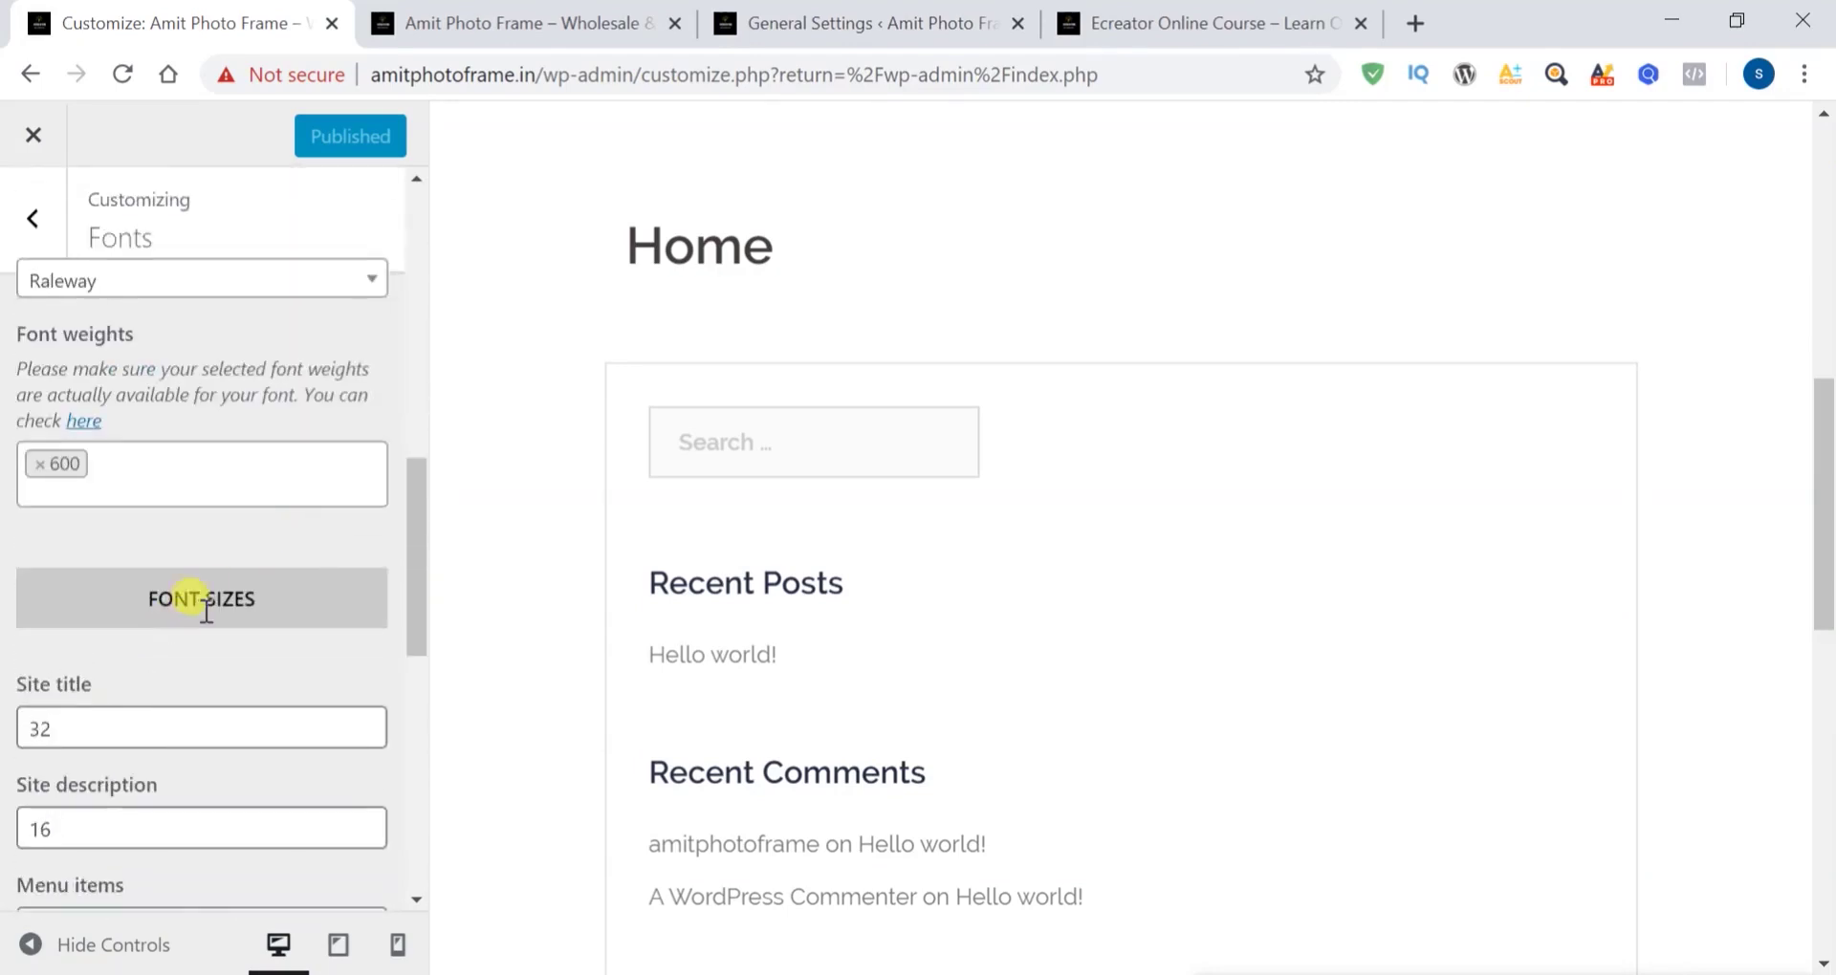
Set the site title font size to 40 and the site description font size to 32
scroll(199, 649, "down", 1)
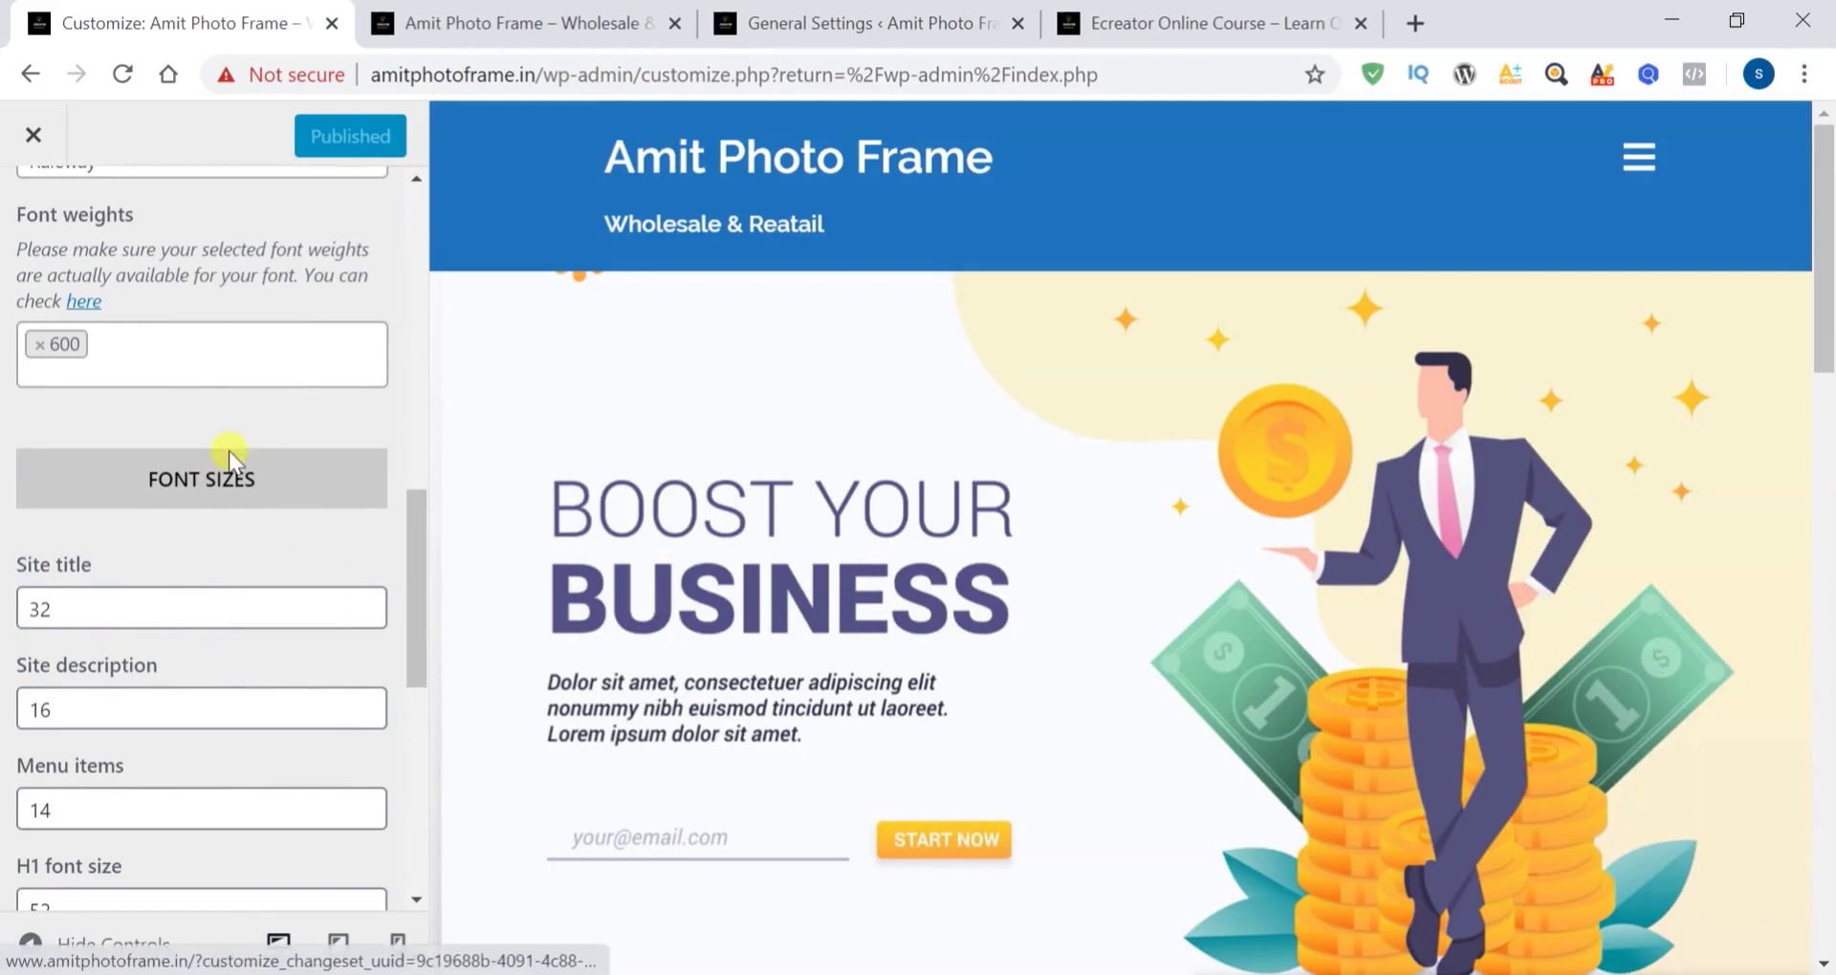
double_click(80, 602)
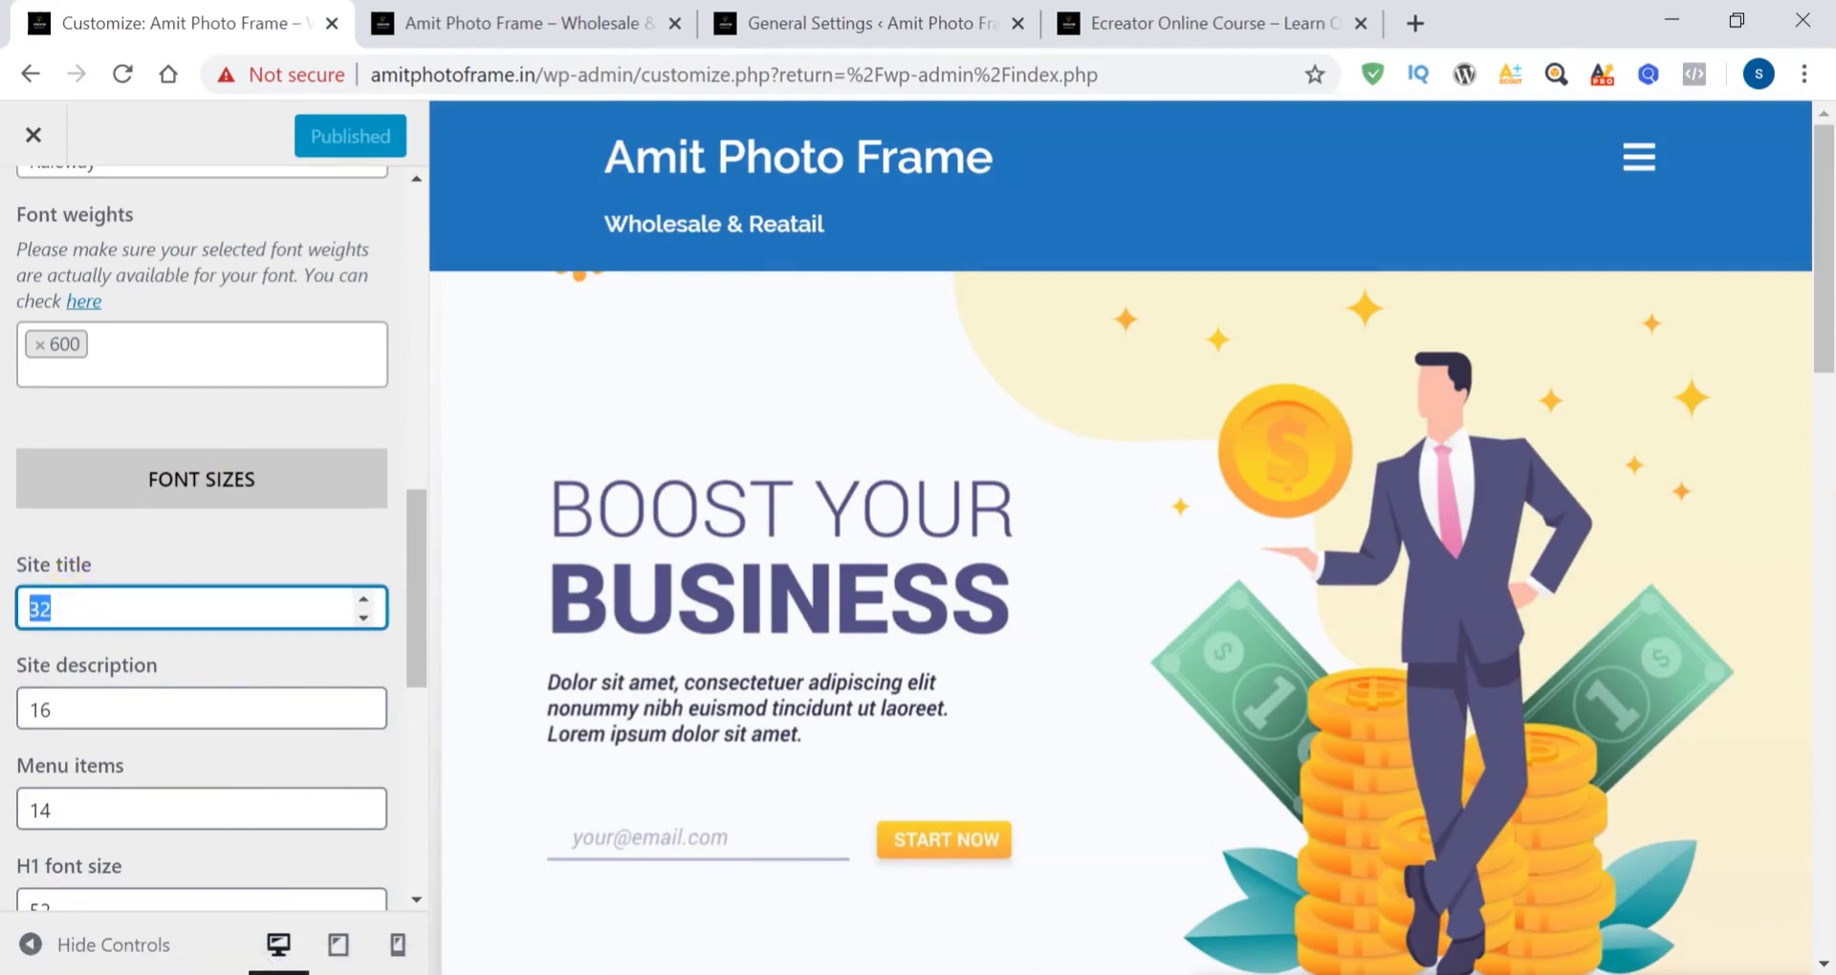
type("40")
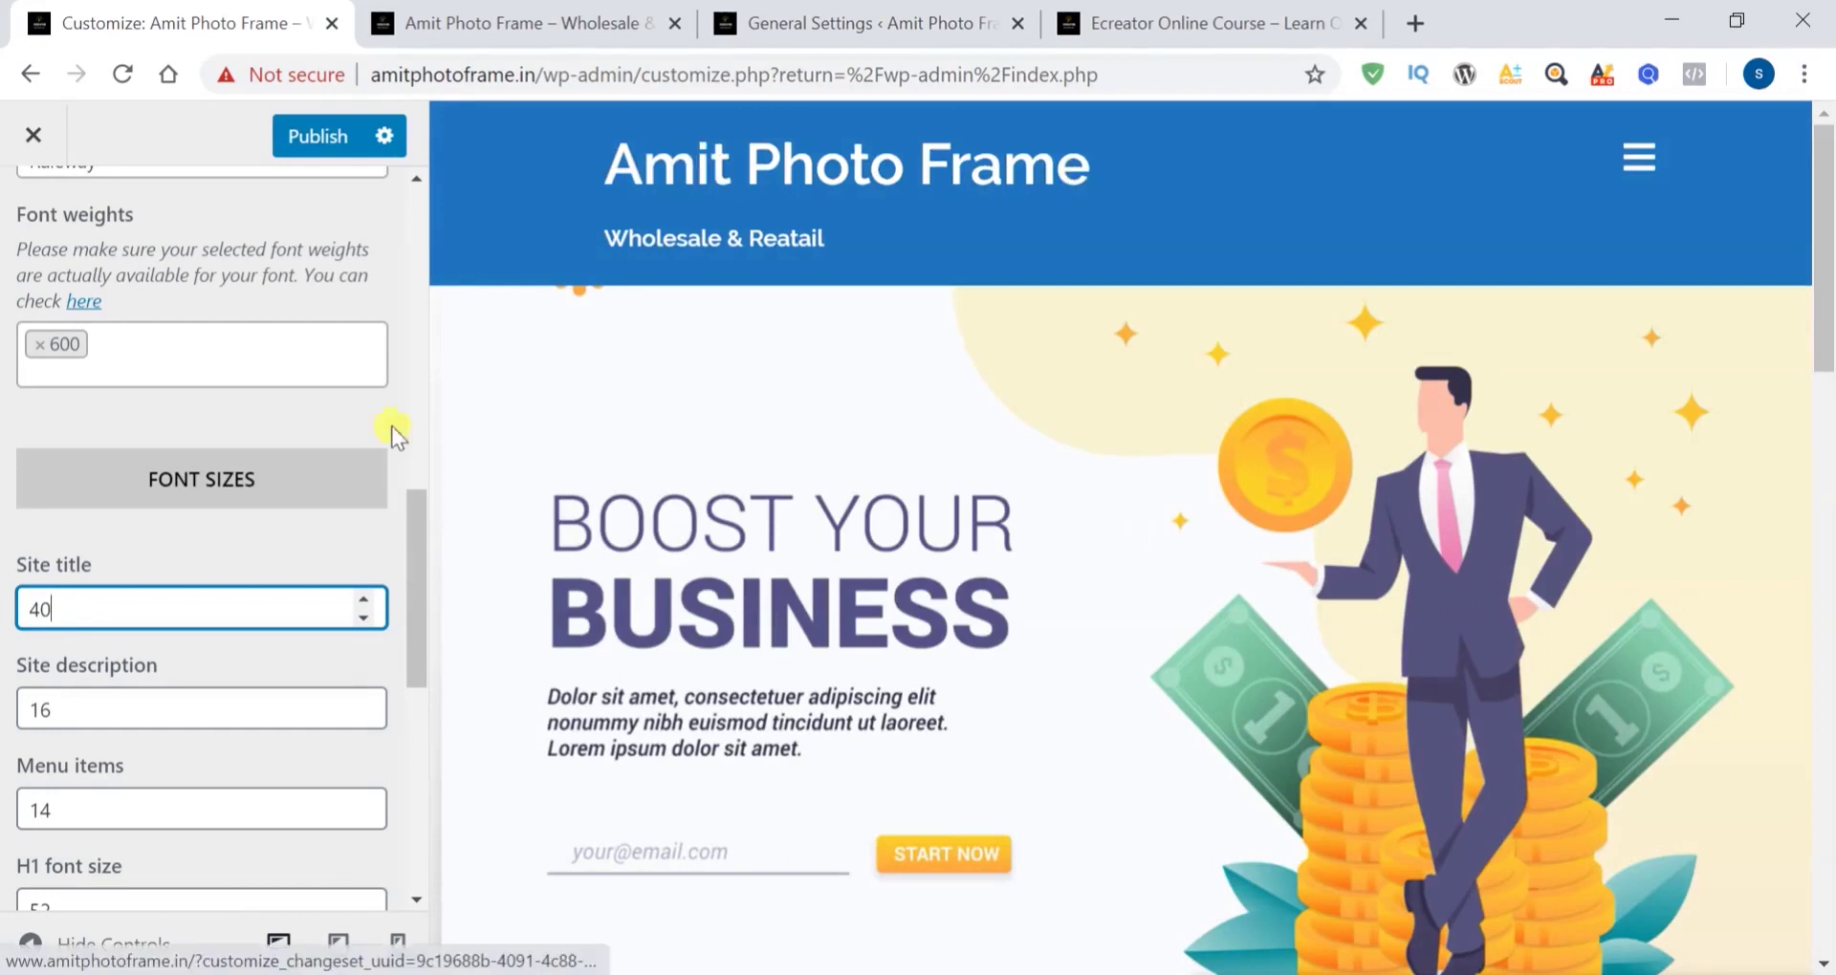
double_click(106, 706)
type("32")
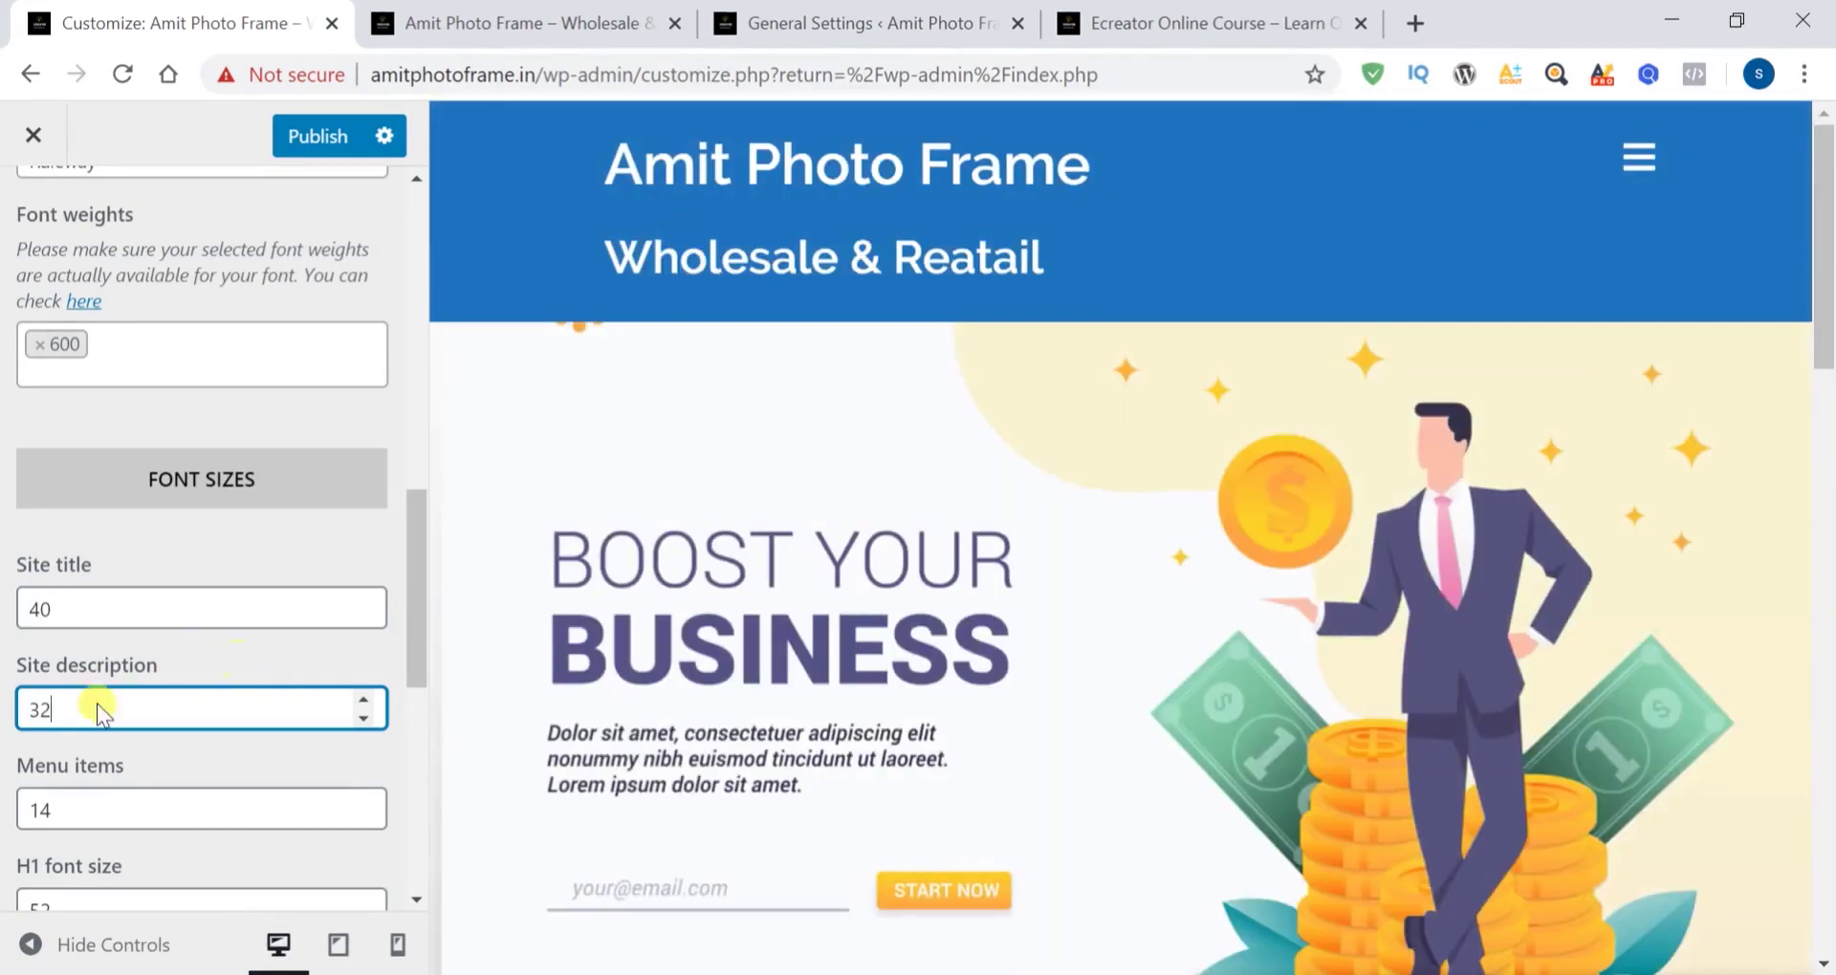
Set the site description font size to 16 and the site title font size to 32
double_click(46, 707)
type("16")
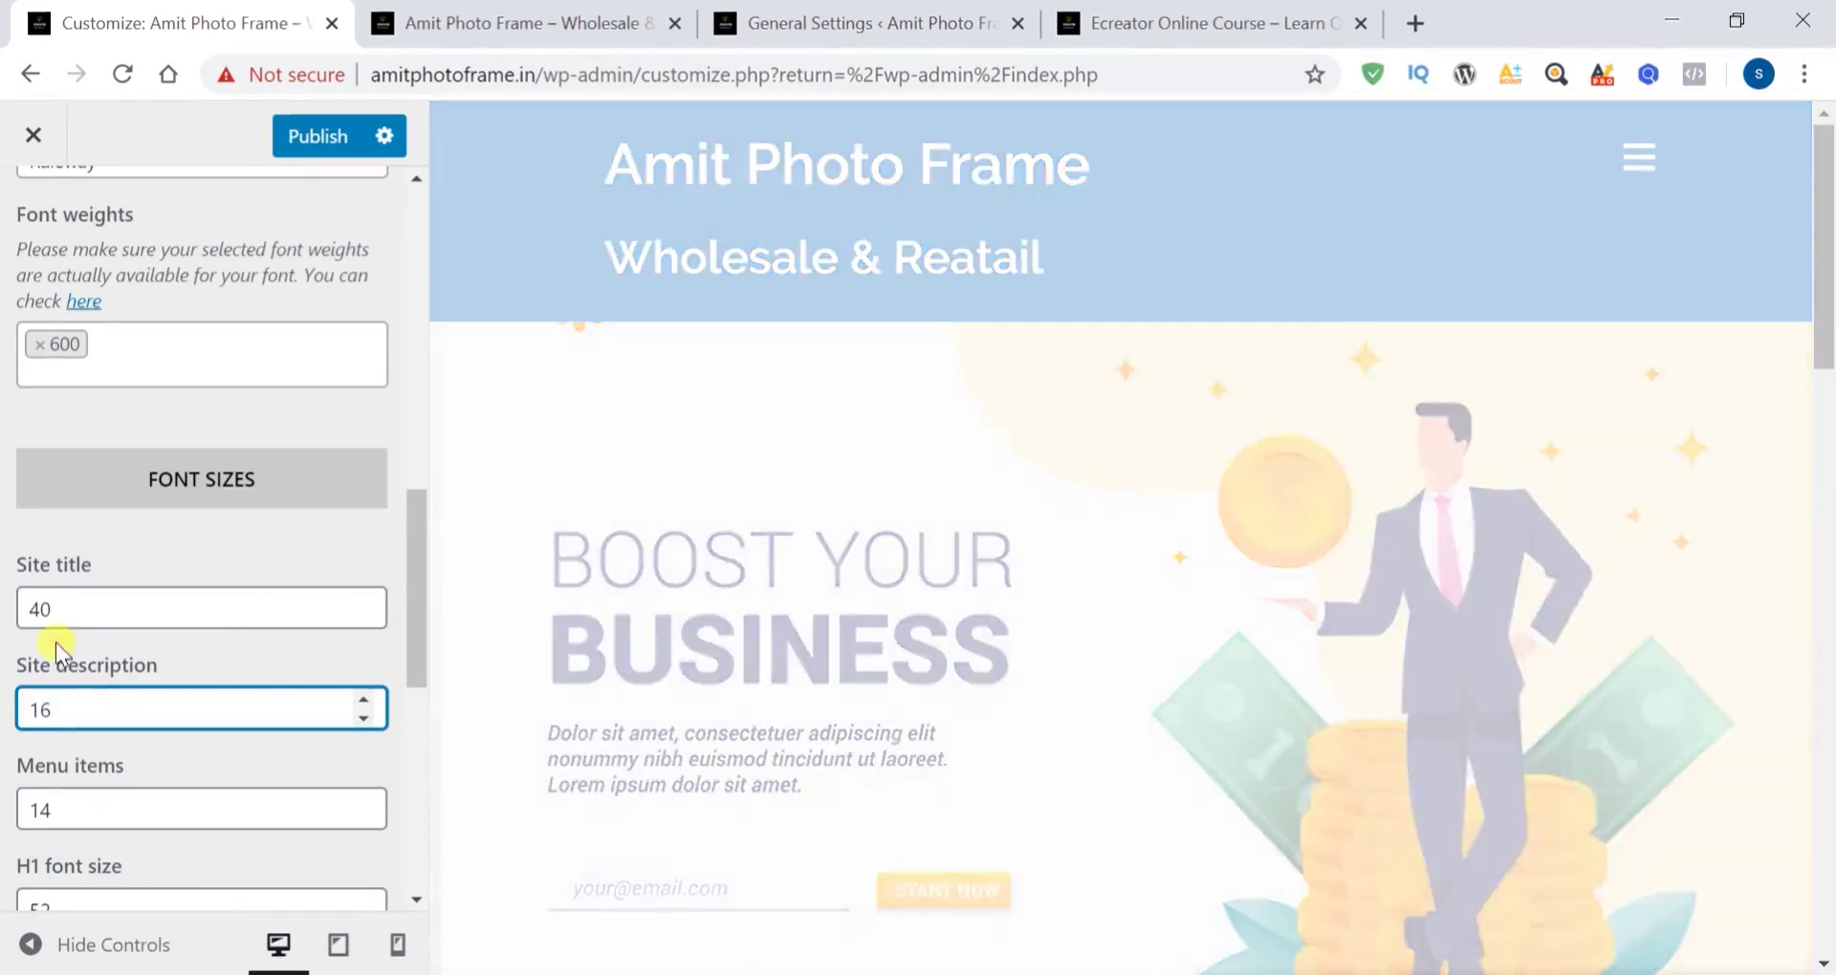
double_click(41, 610)
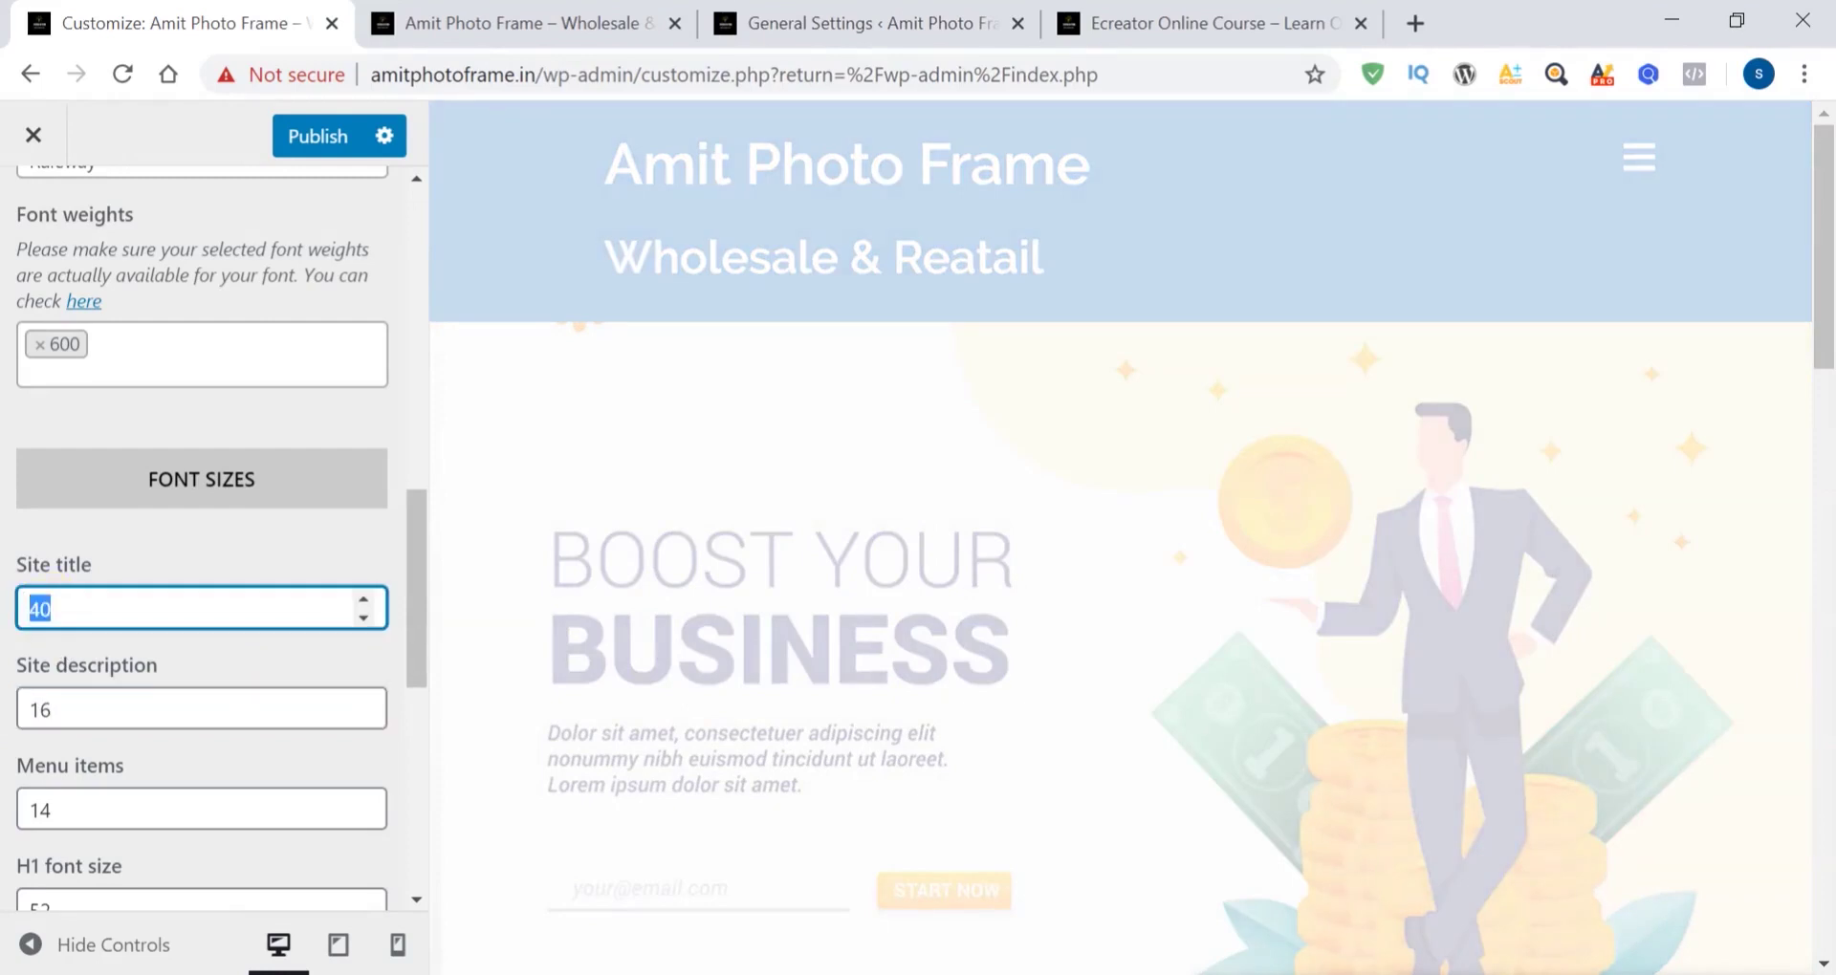
type("32")
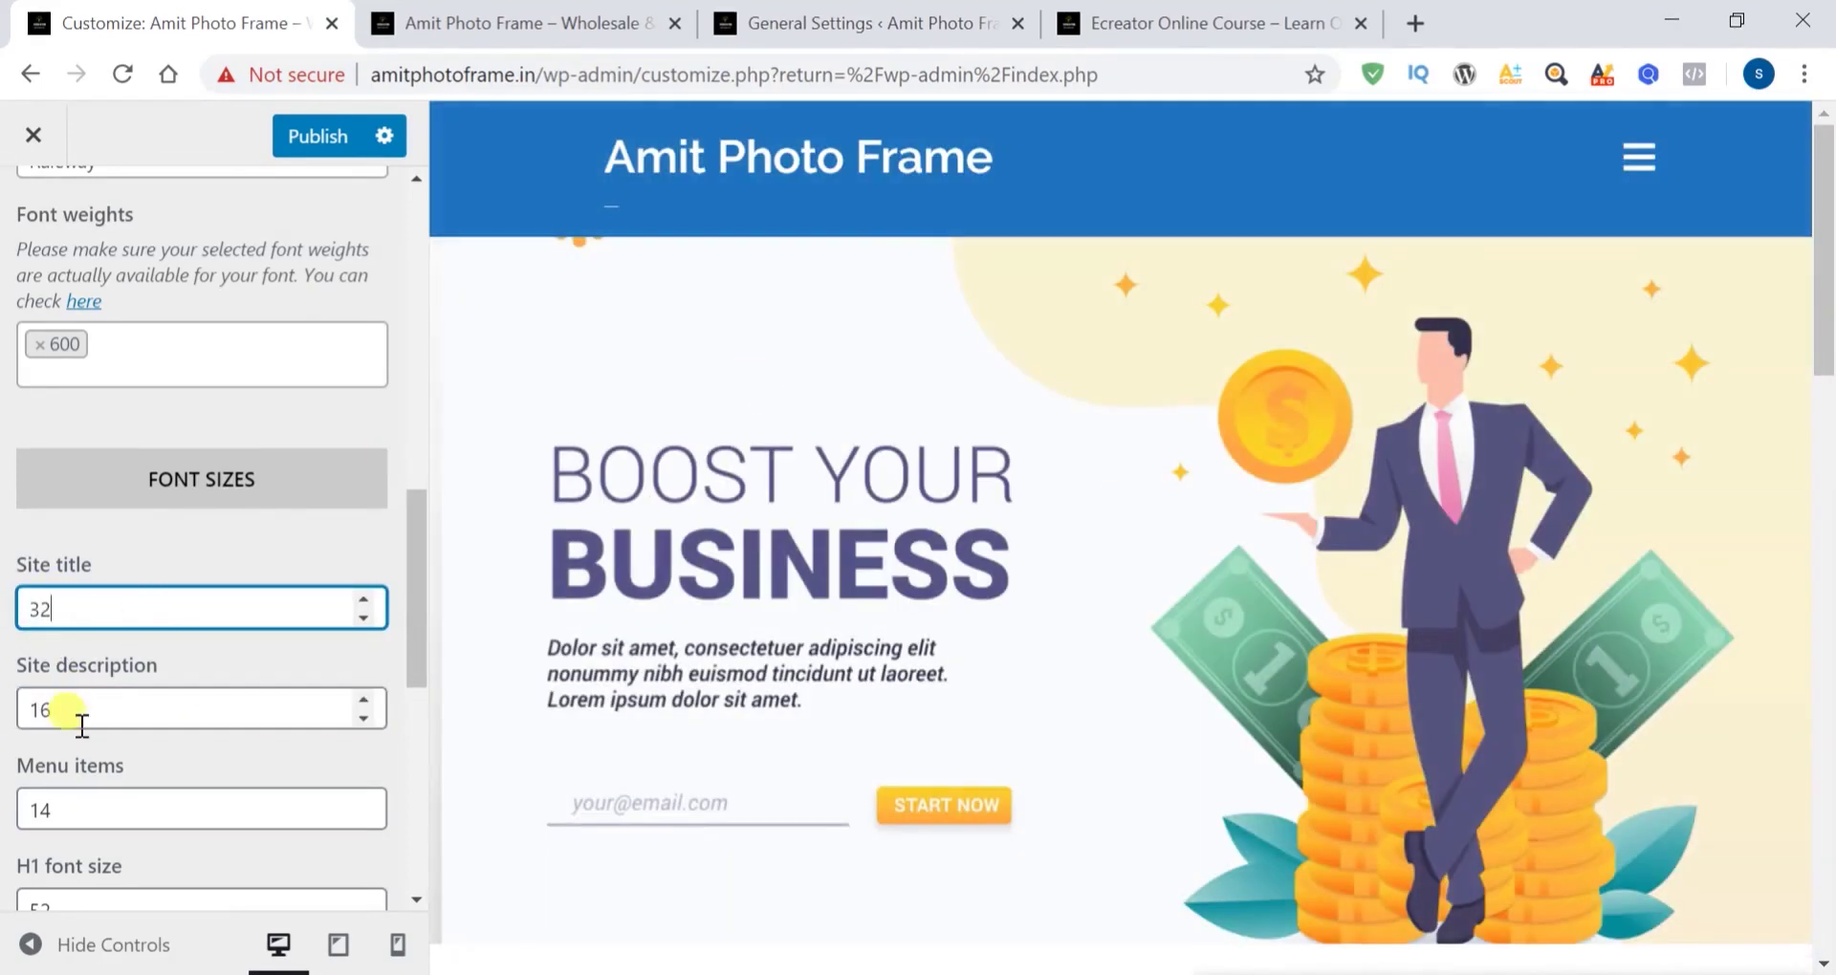
Try a site description font size of 10 and look at the header on the live home page for comparison
left_click(113, 712)
key("ctrl+a")
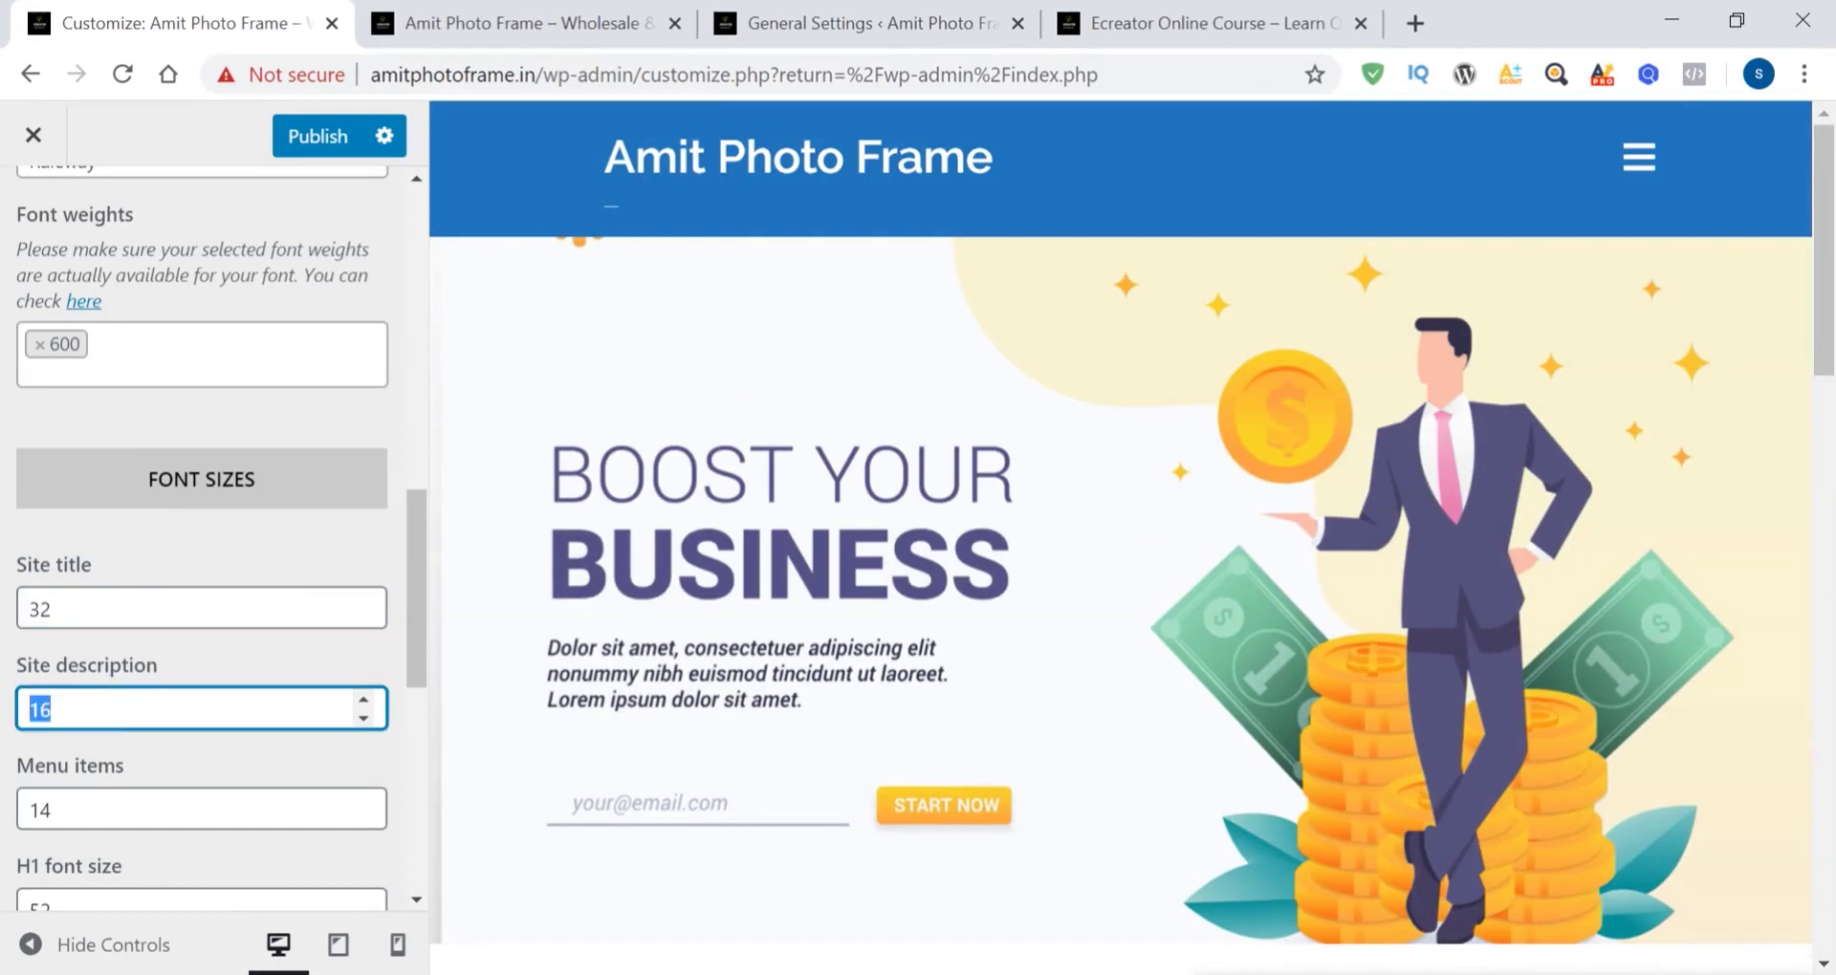
type("16")
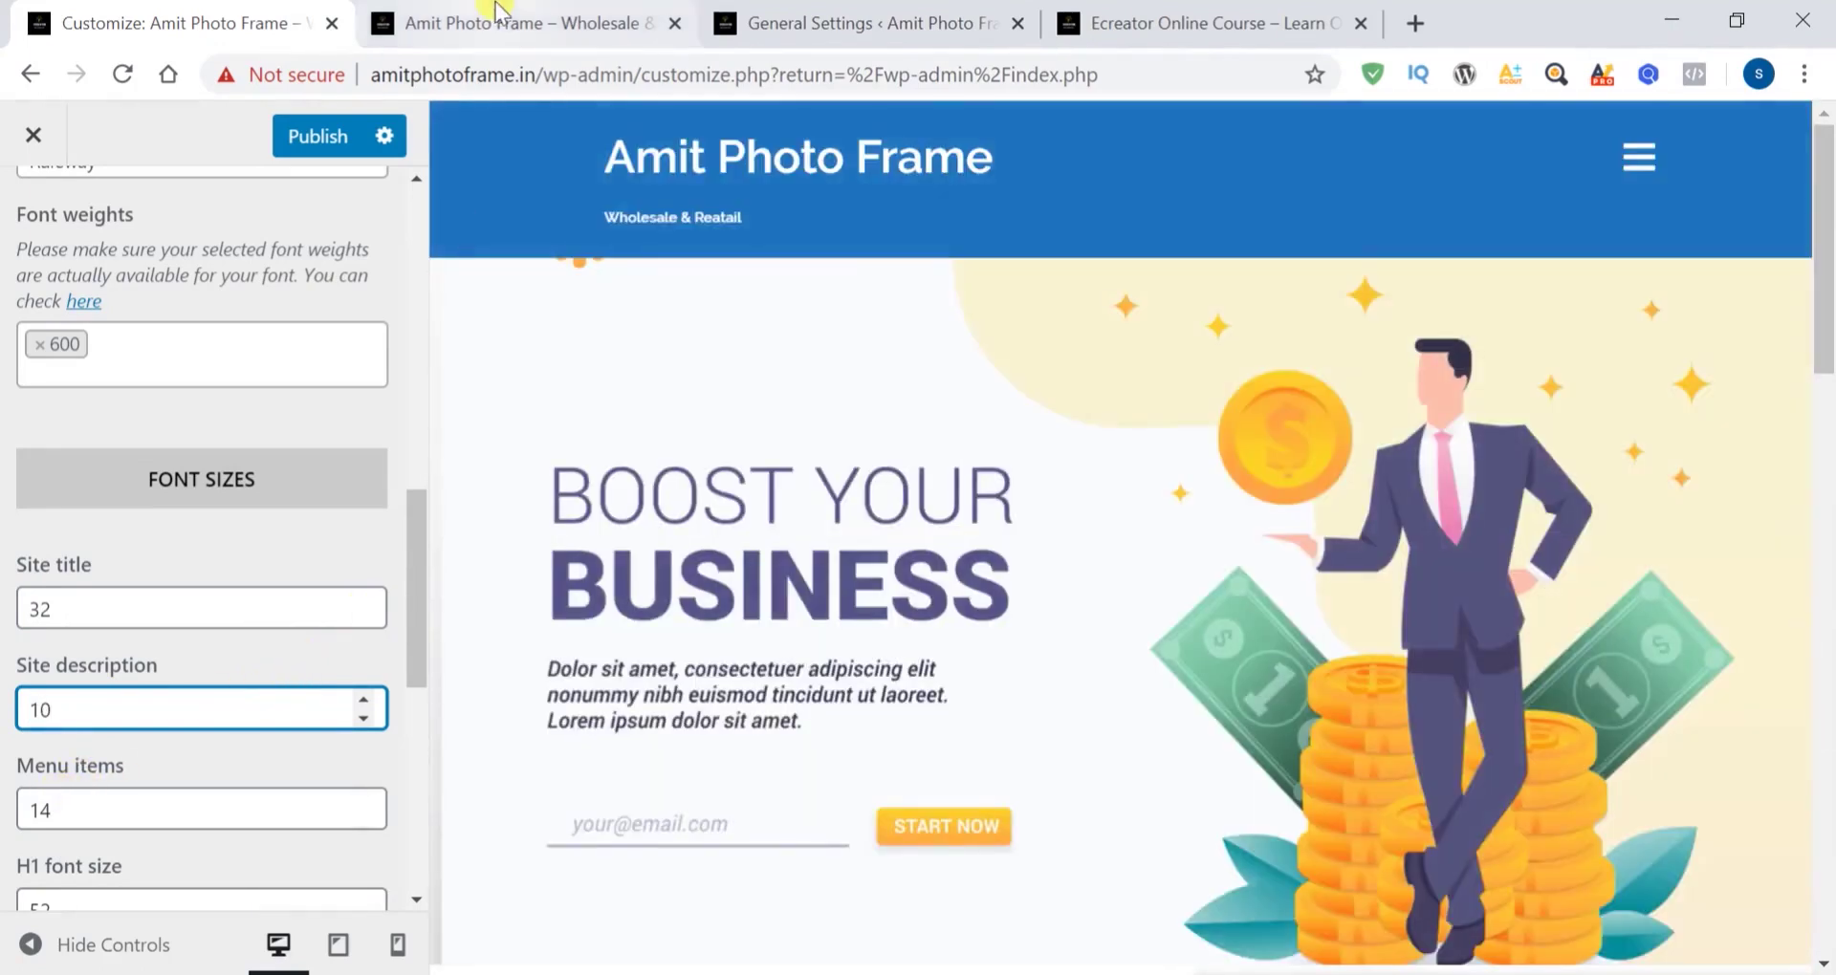
left_click(498, 12)
scroll(913, 516, "down", 5)
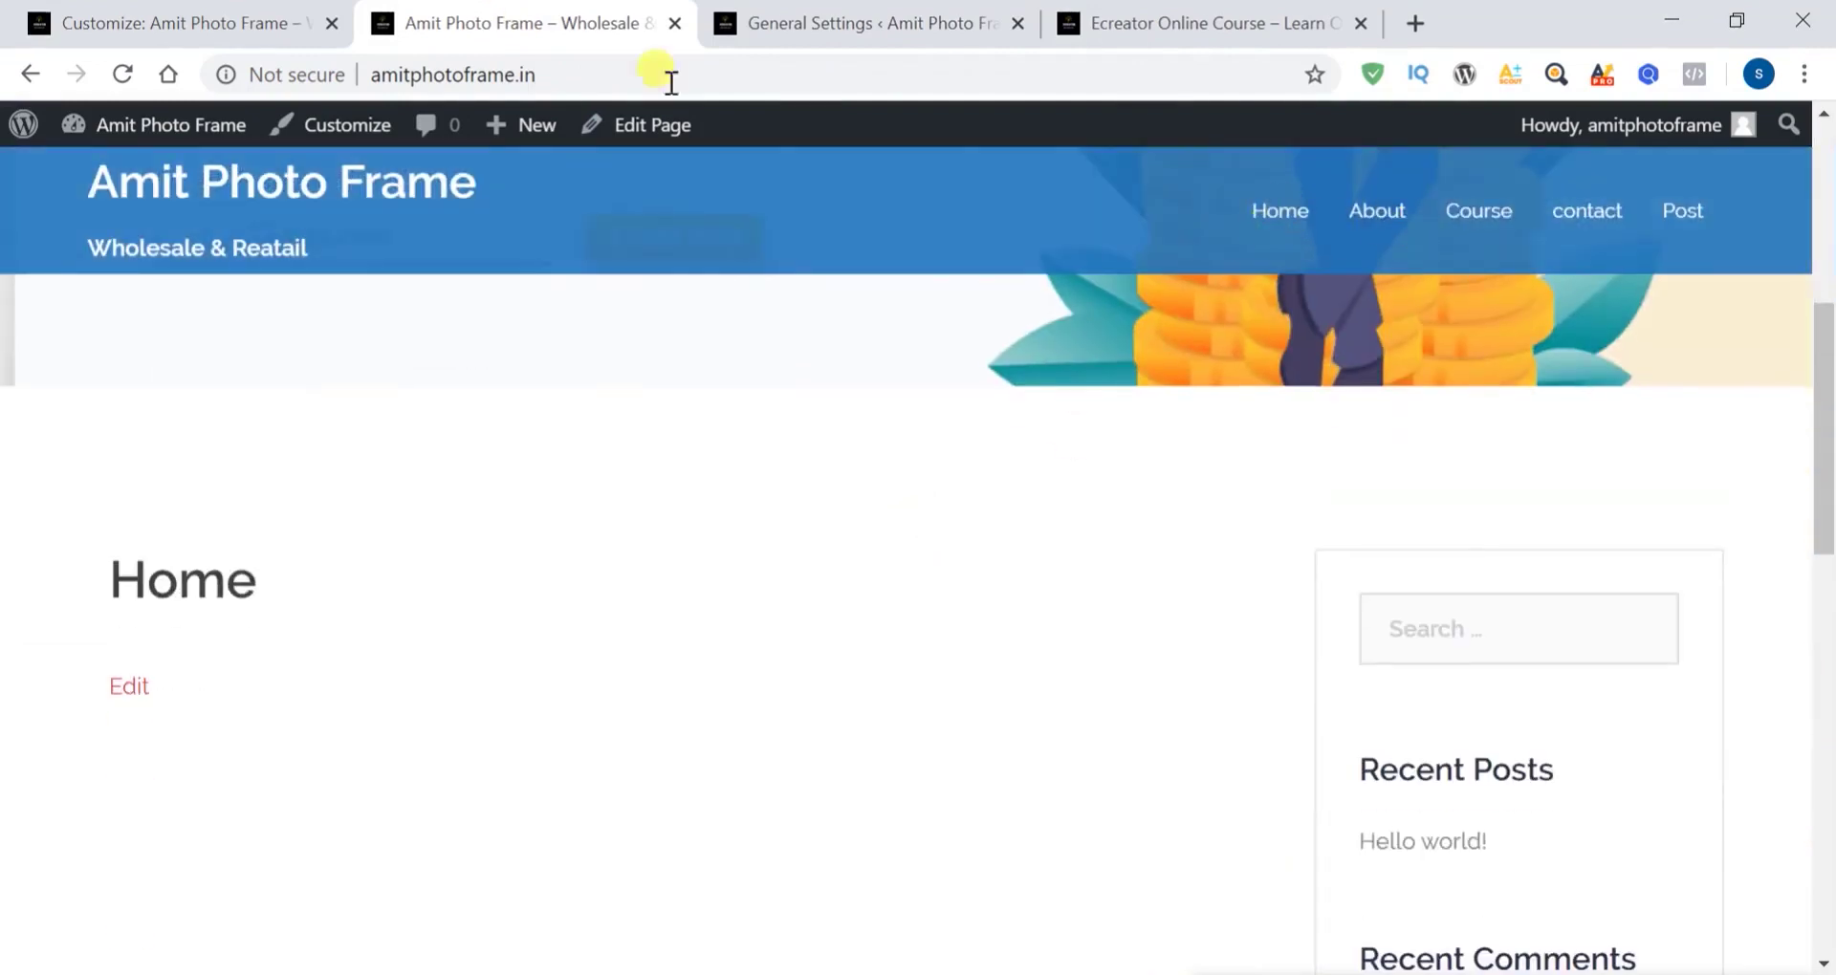
left_click(195, 29)
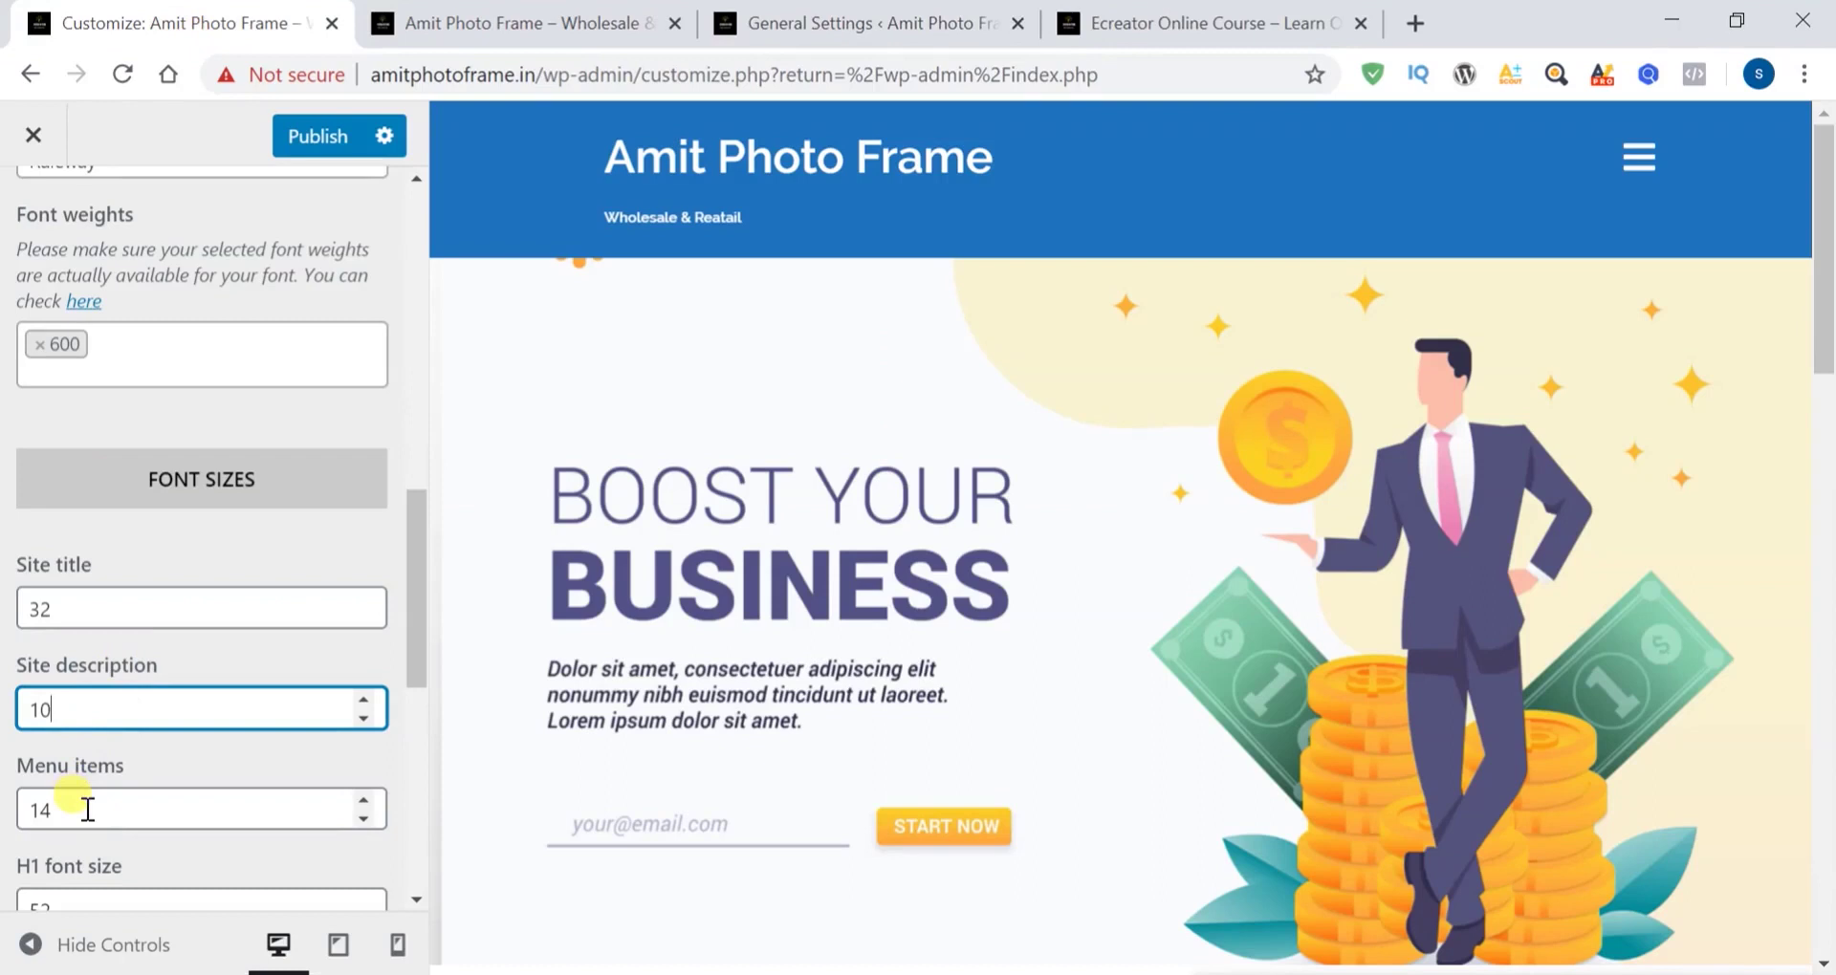
Set the site description font size to 16 and the menu items font size to 20, and publish the changes
key("BackSpace")
type("6")
left_click(59, 810)
double_click(50, 811)
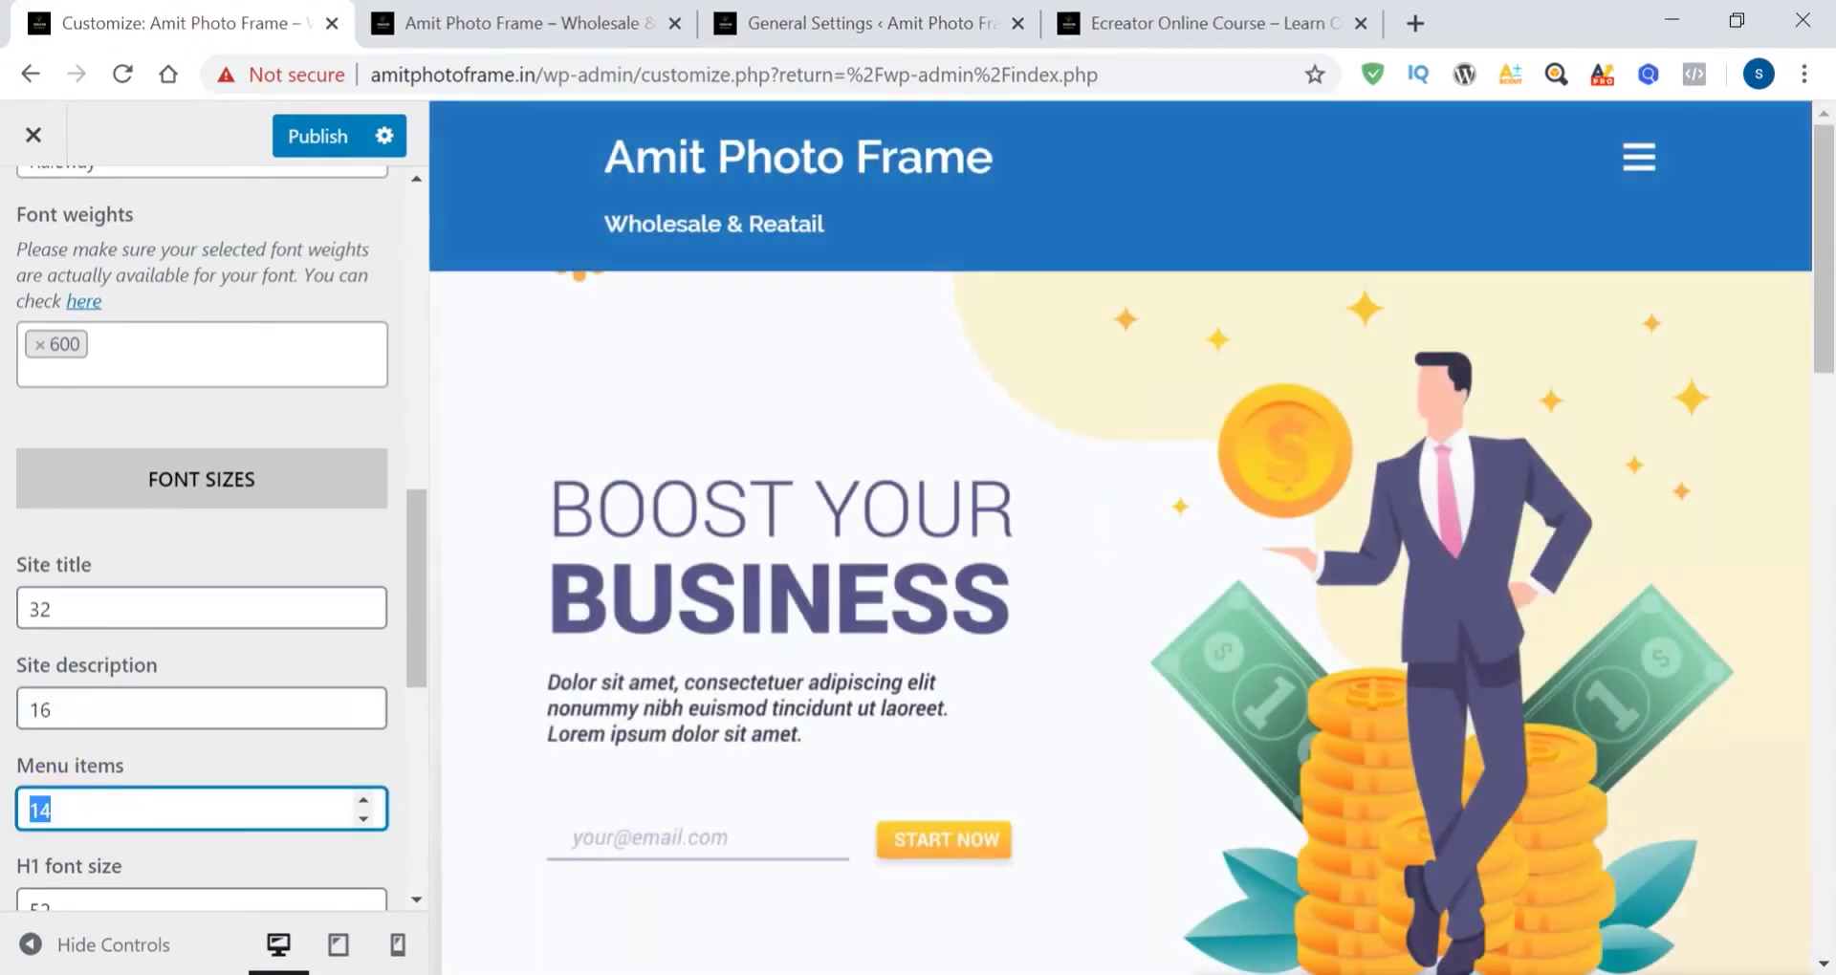
type("20")
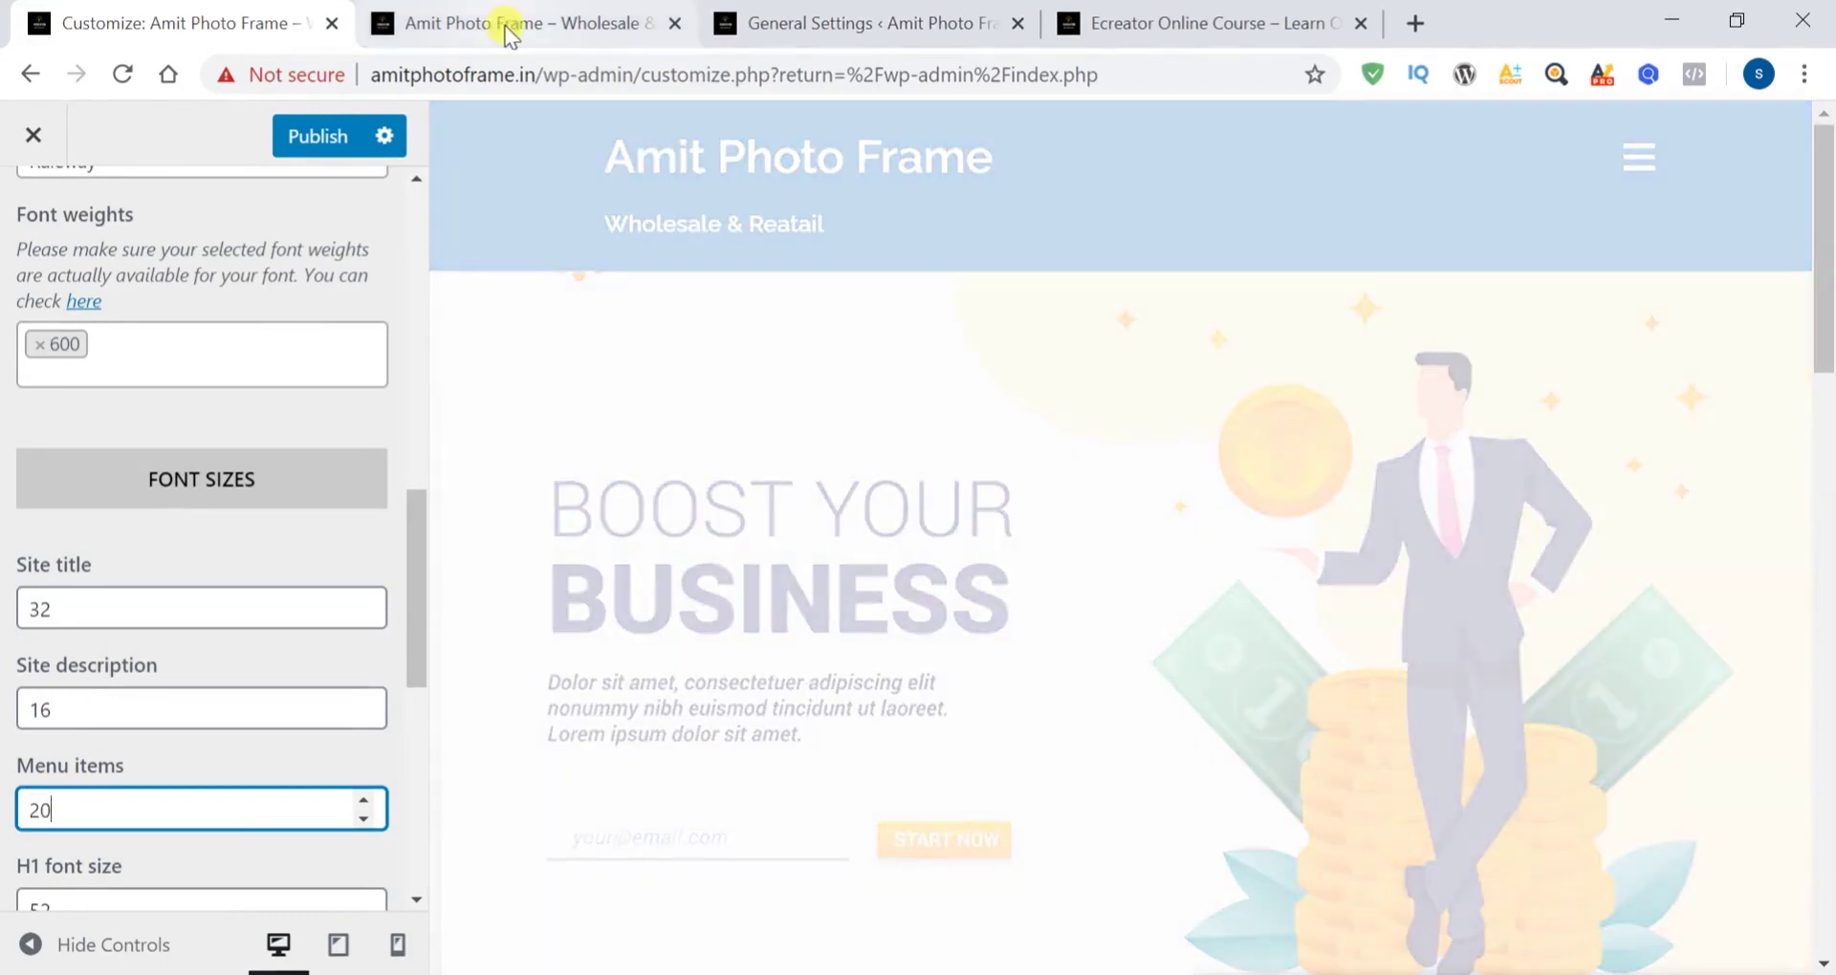
left_click(315, 150)
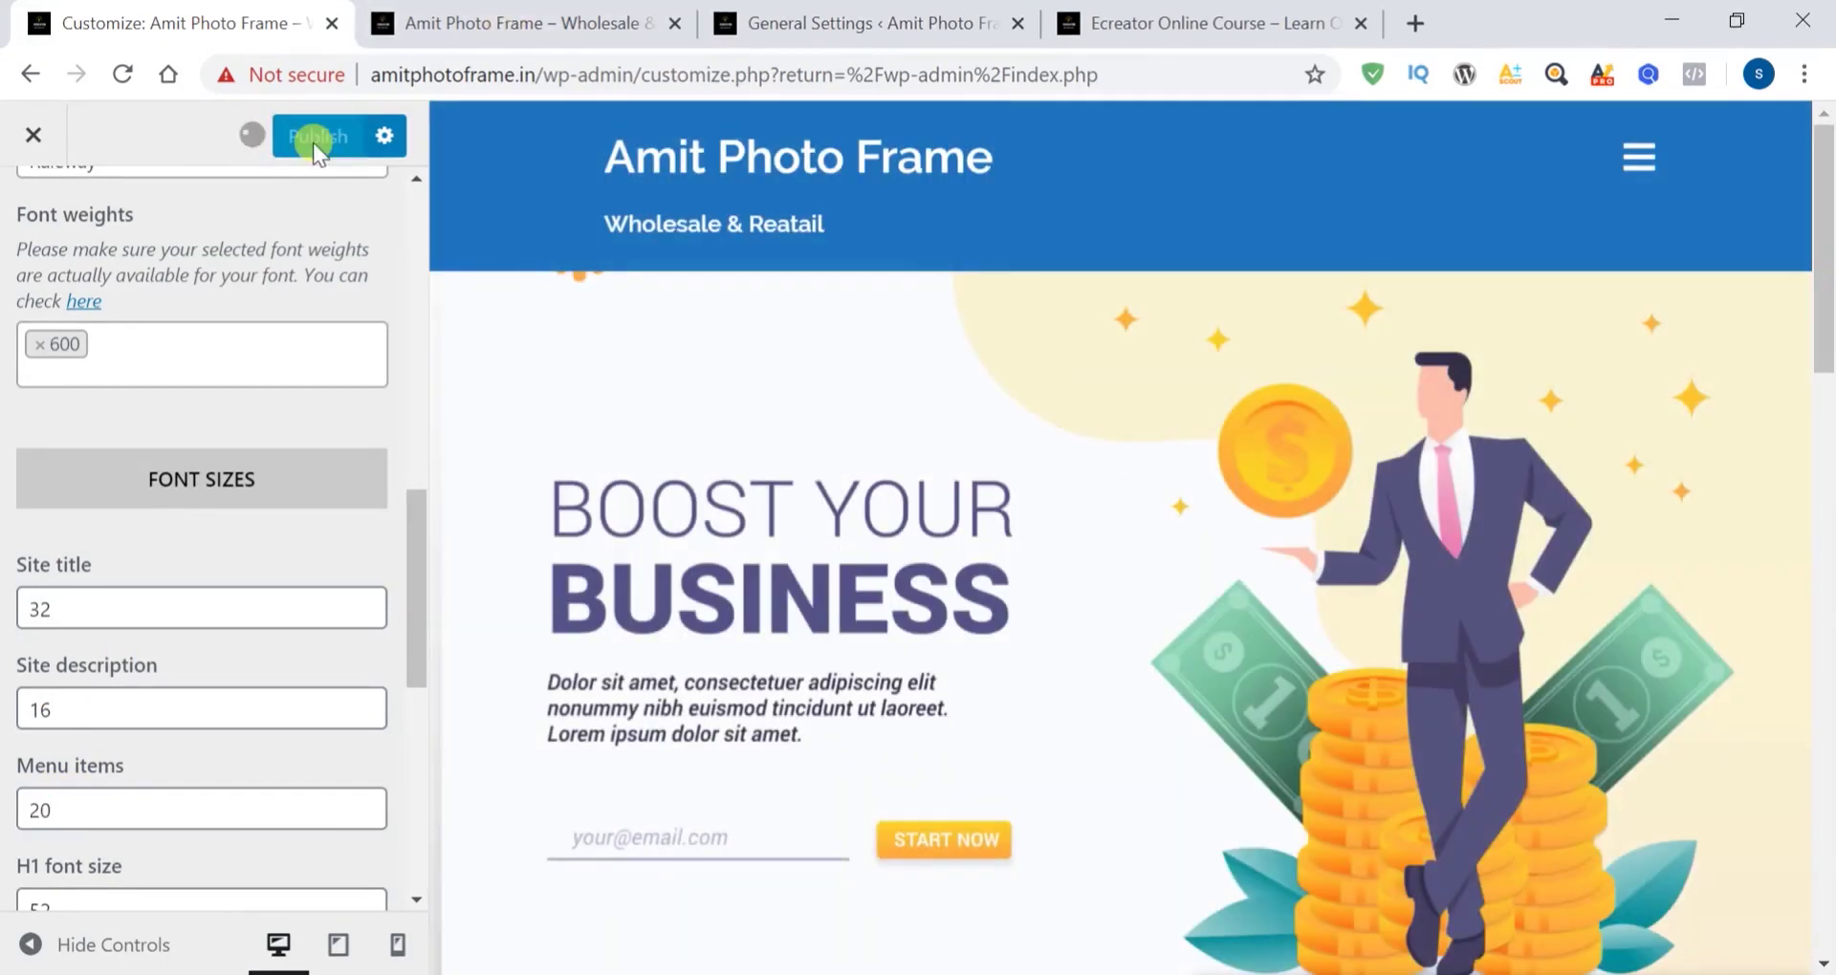
Reload the live home page and check the size of the header menu items
left_click(567, 20)
left_click(120, 64)
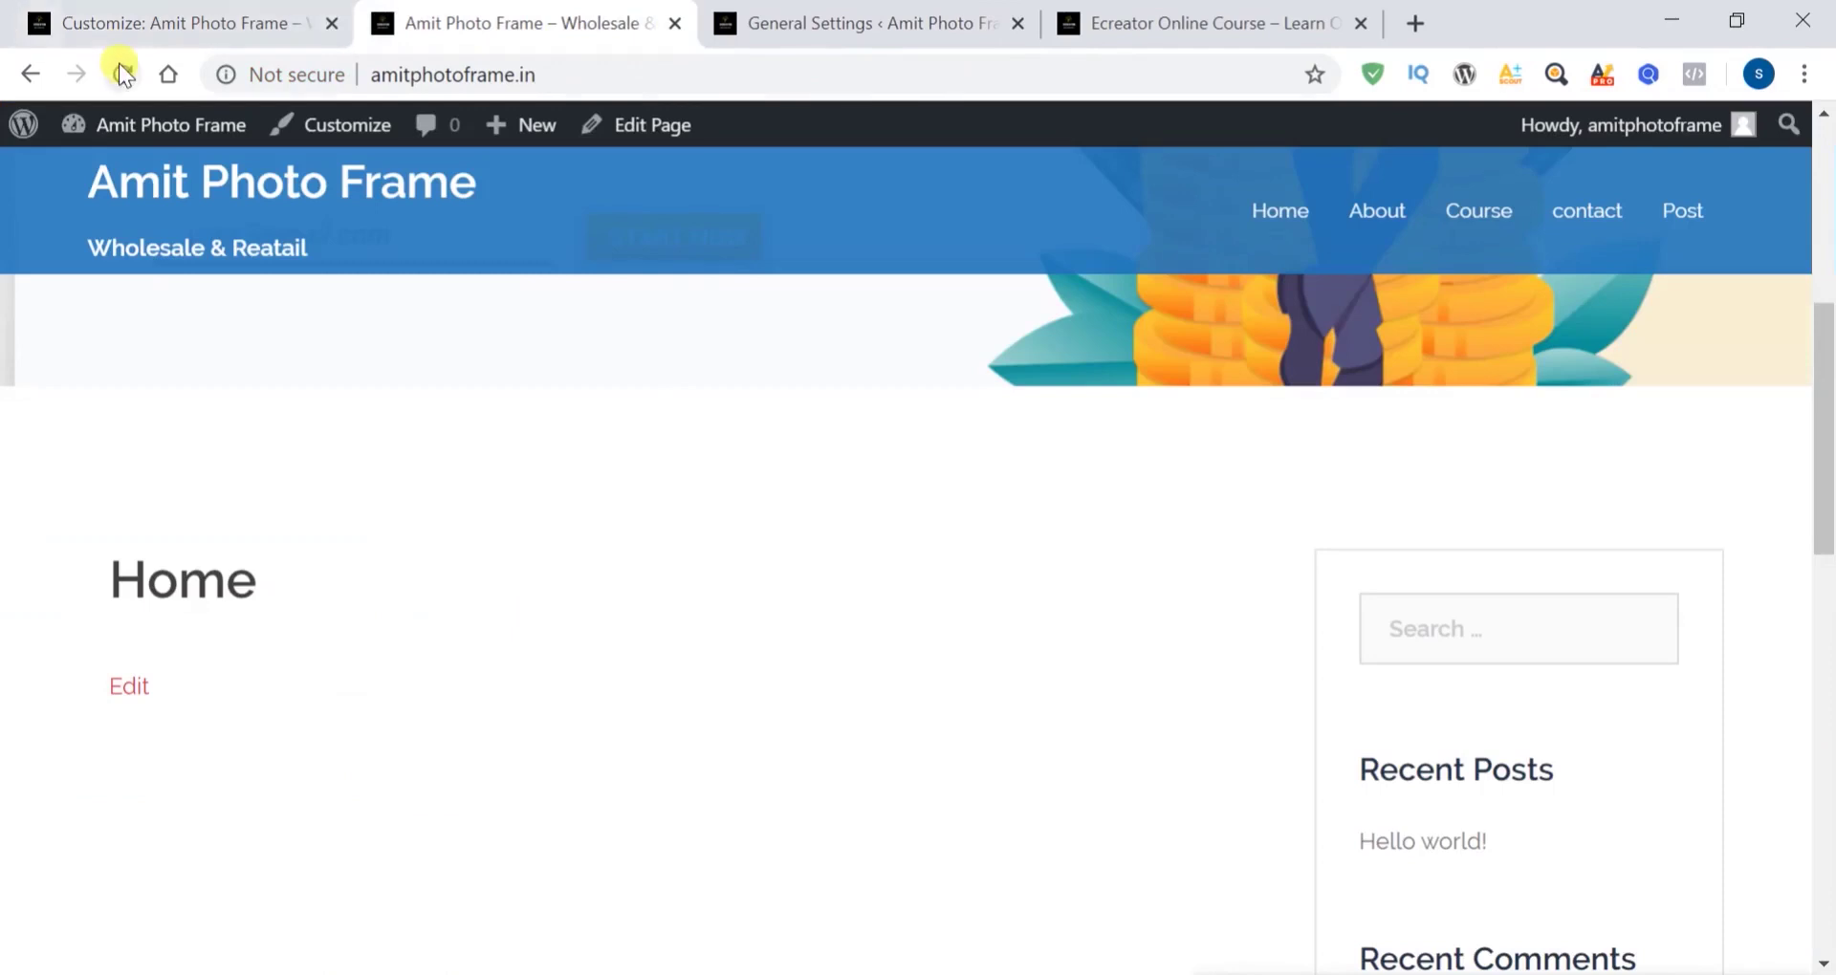
left_click(119, 63)
mouse_move(1406, 213)
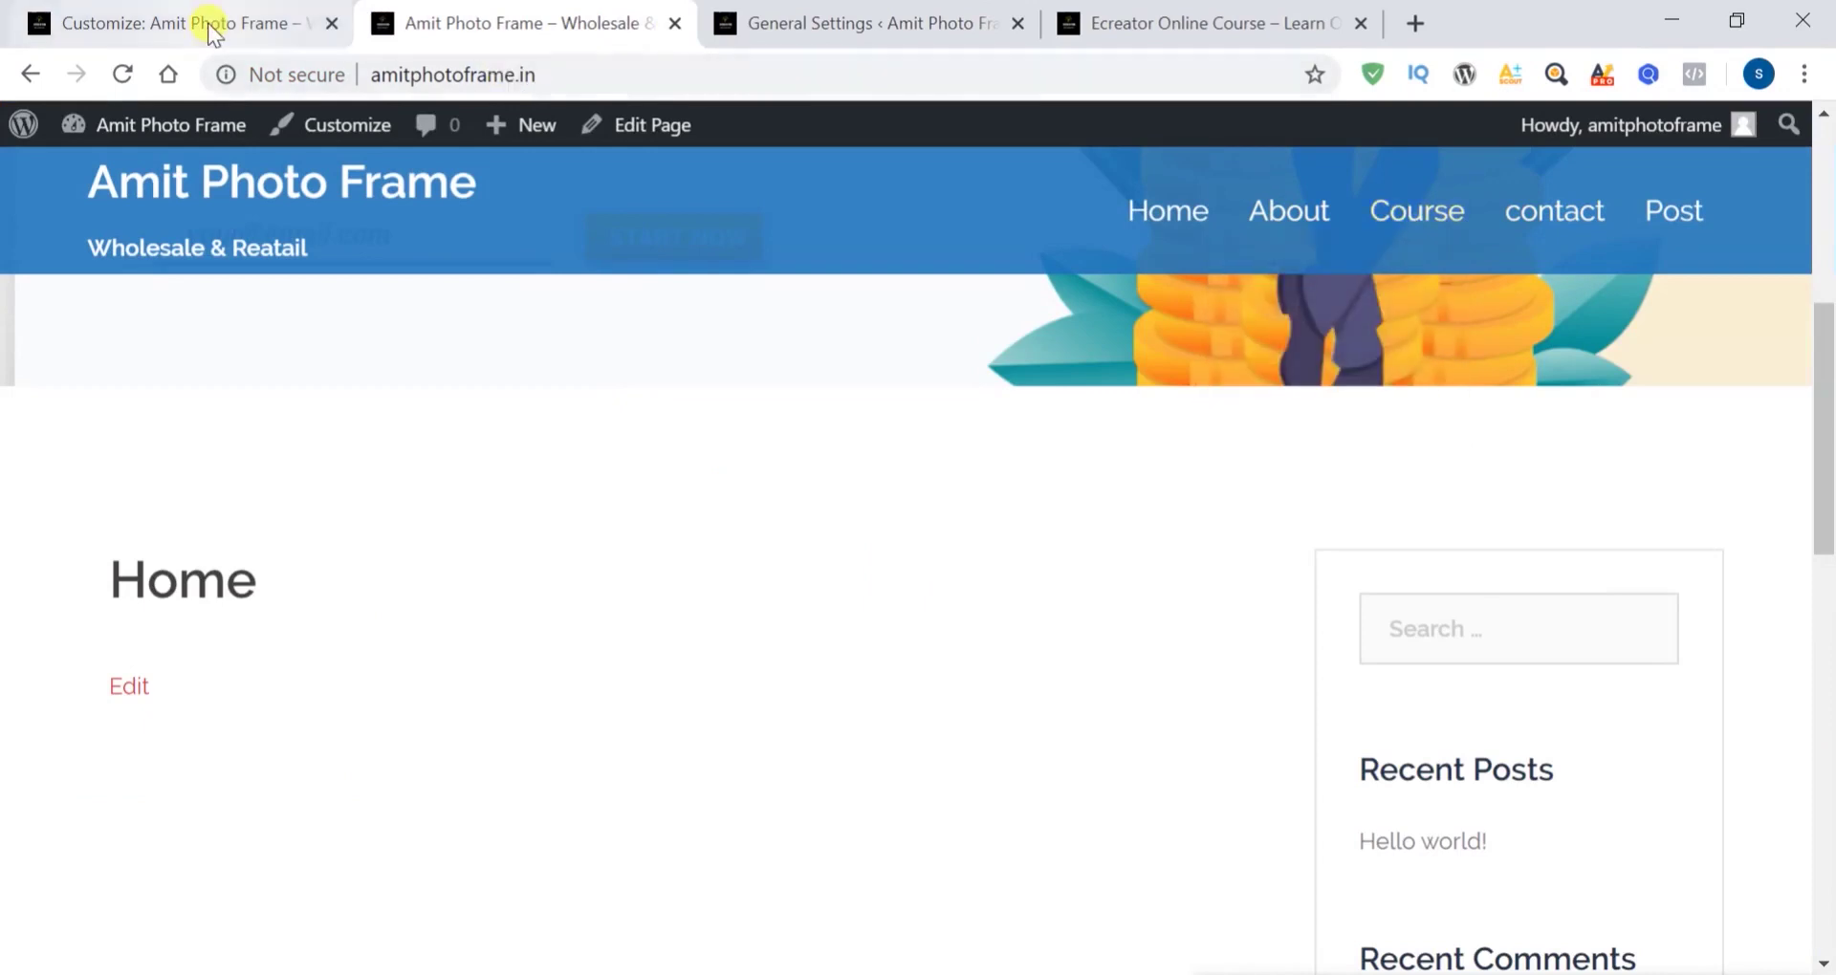
Set the menu items font size to 16 in the customizer and publish the change
left_click(208, 23)
left_click(68, 814)
double_click(67, 813)
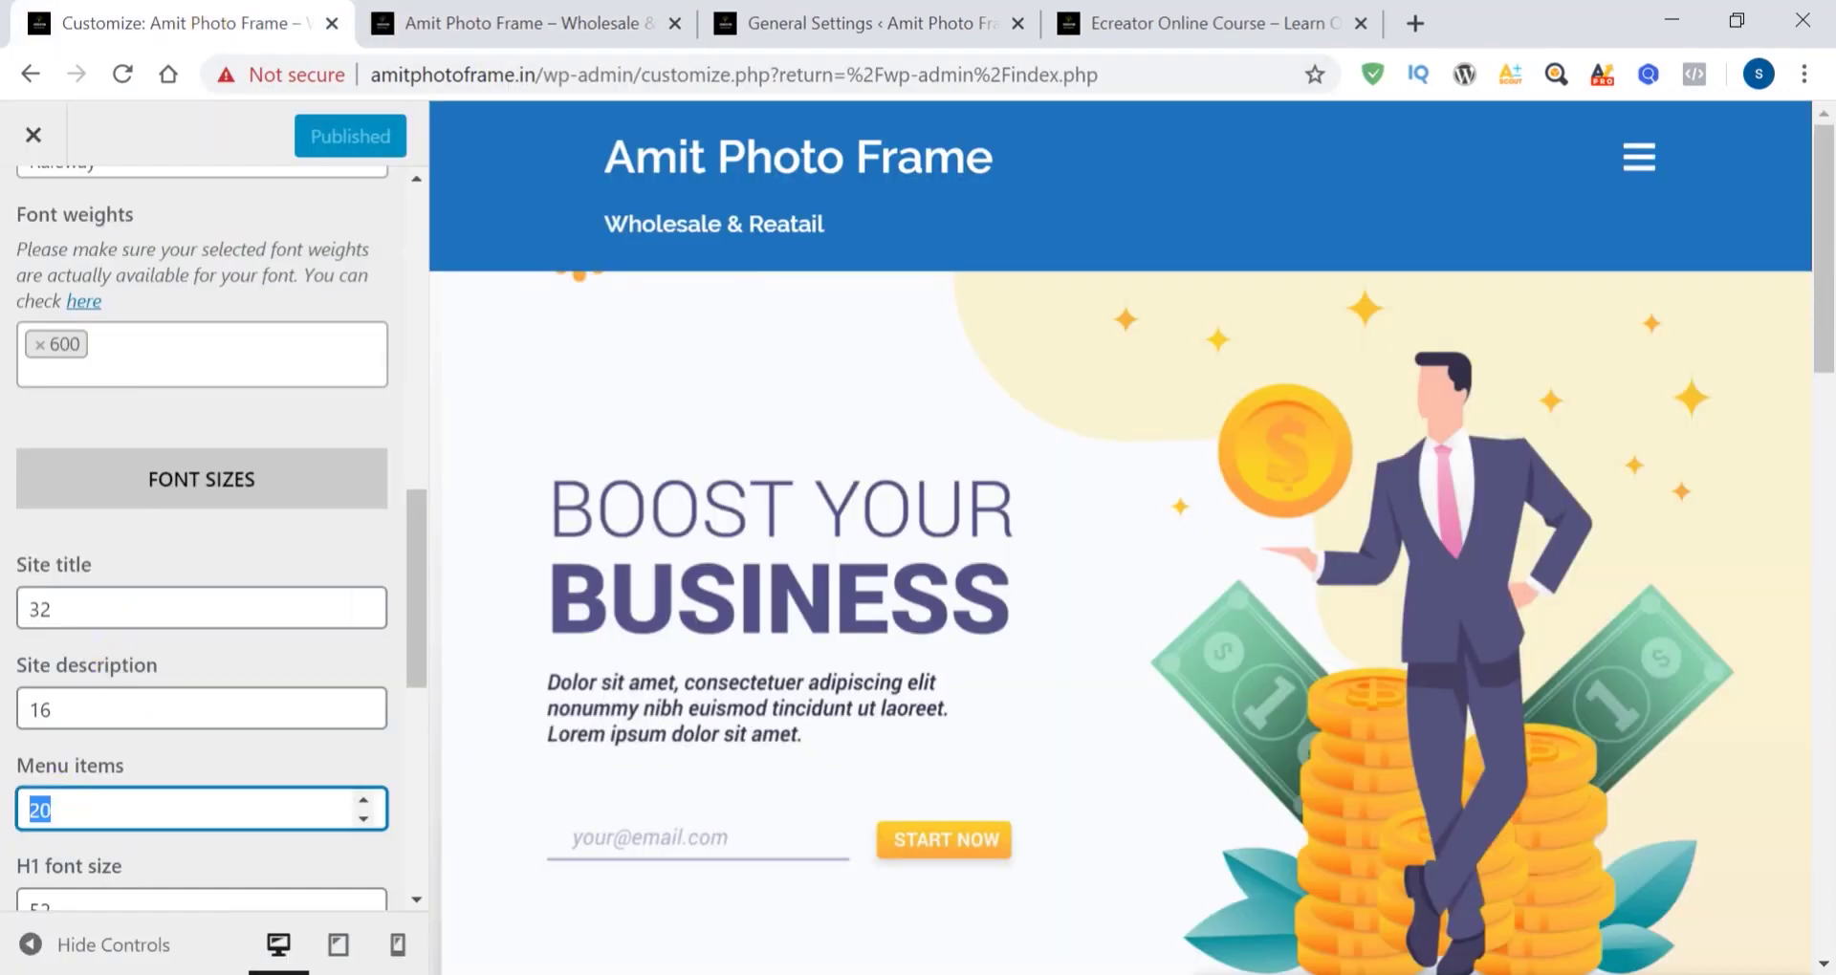
type("16")
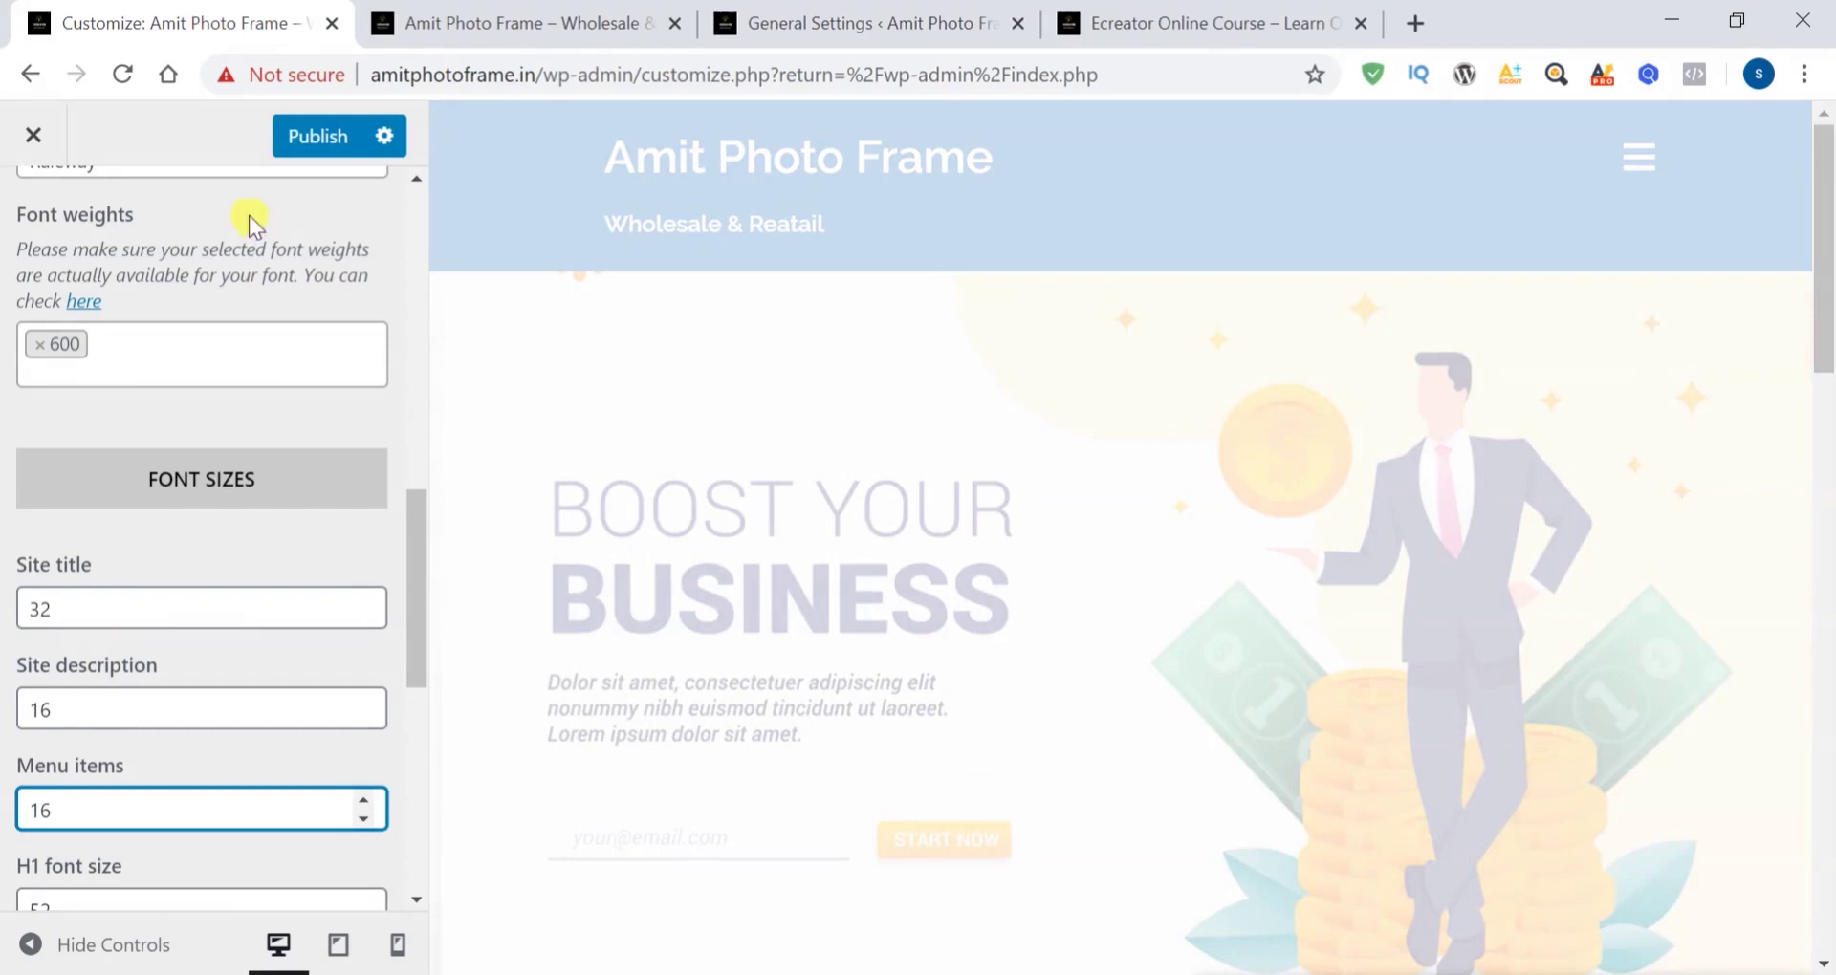
left_click(290, 140)
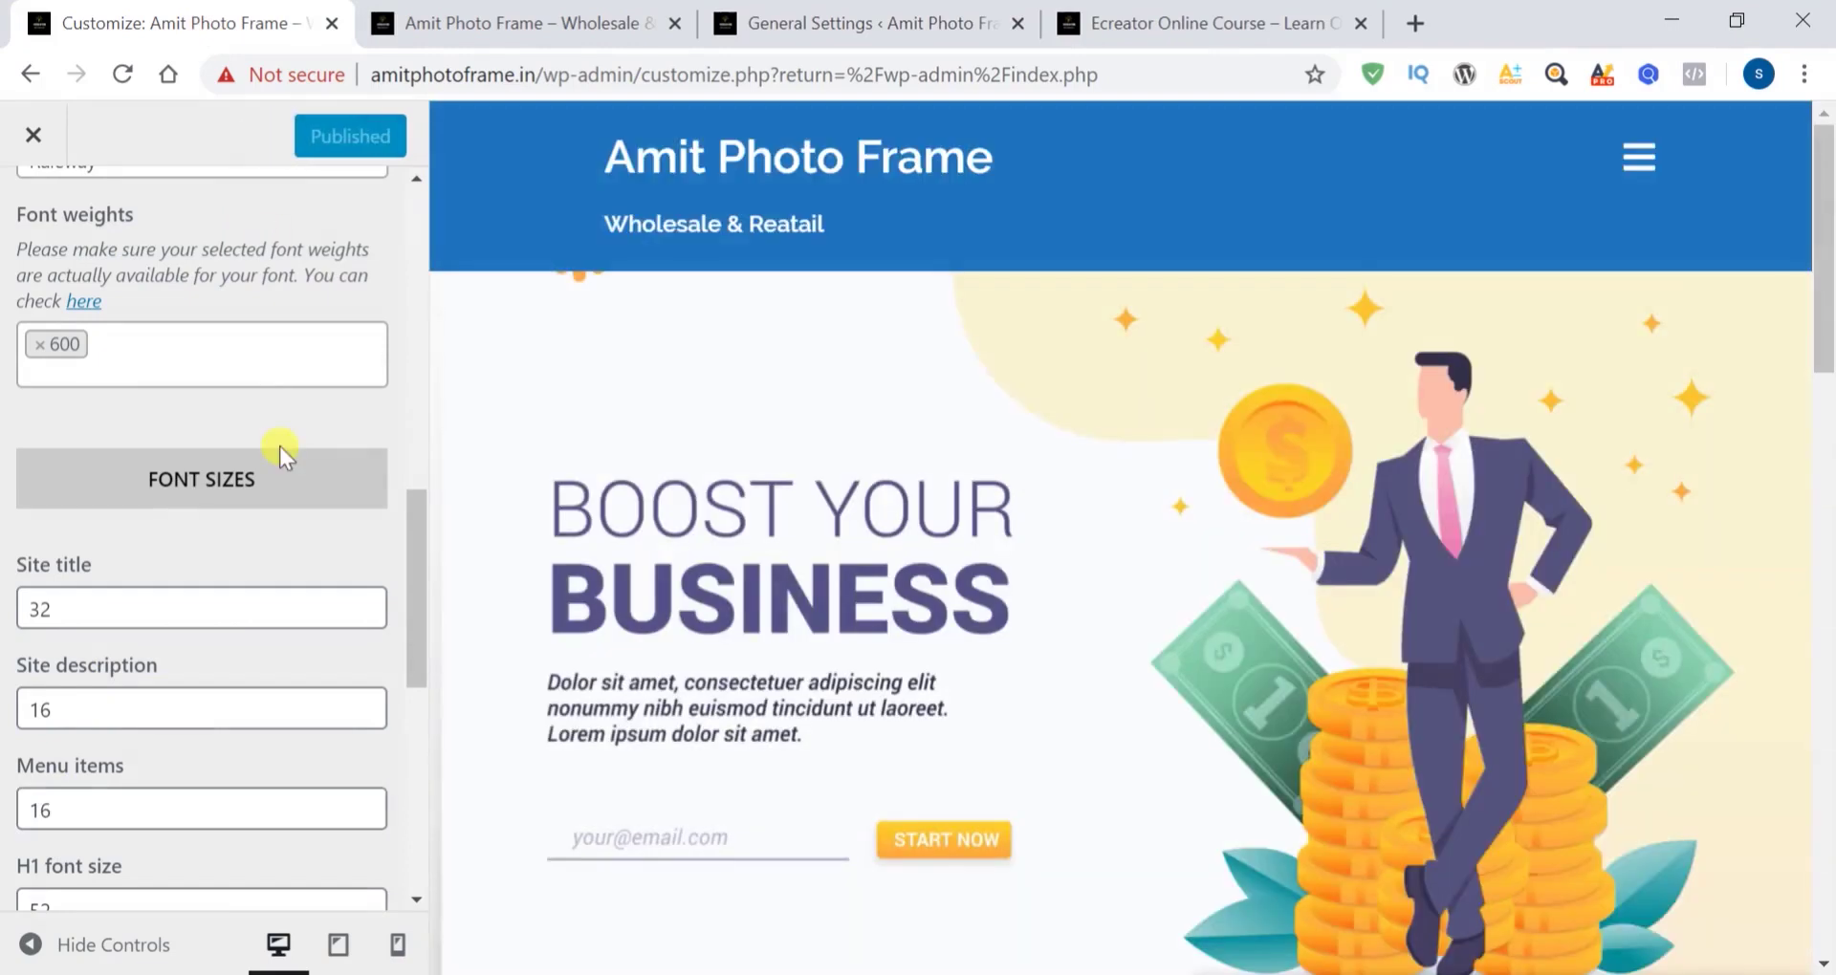
Review the heading, body and single post title font sizes, and leave the Fonts settings
scroll(281, 447, "down", 5)
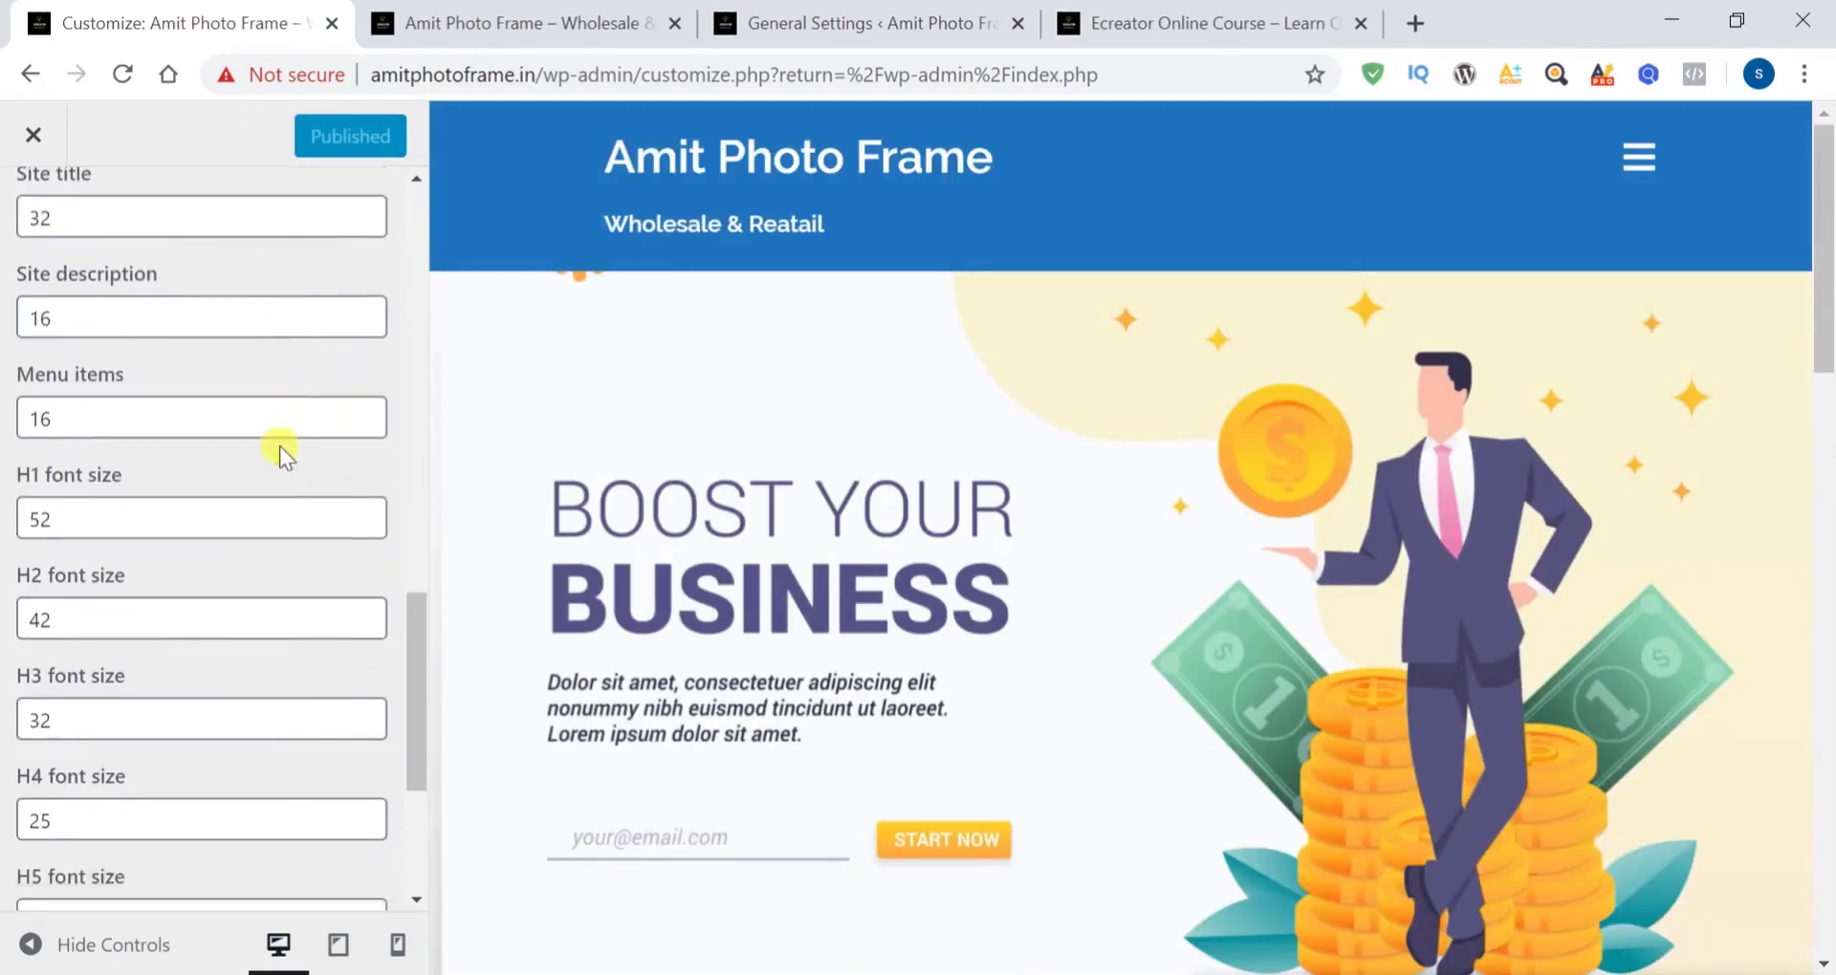
scroll(235, 632, "down", 3)
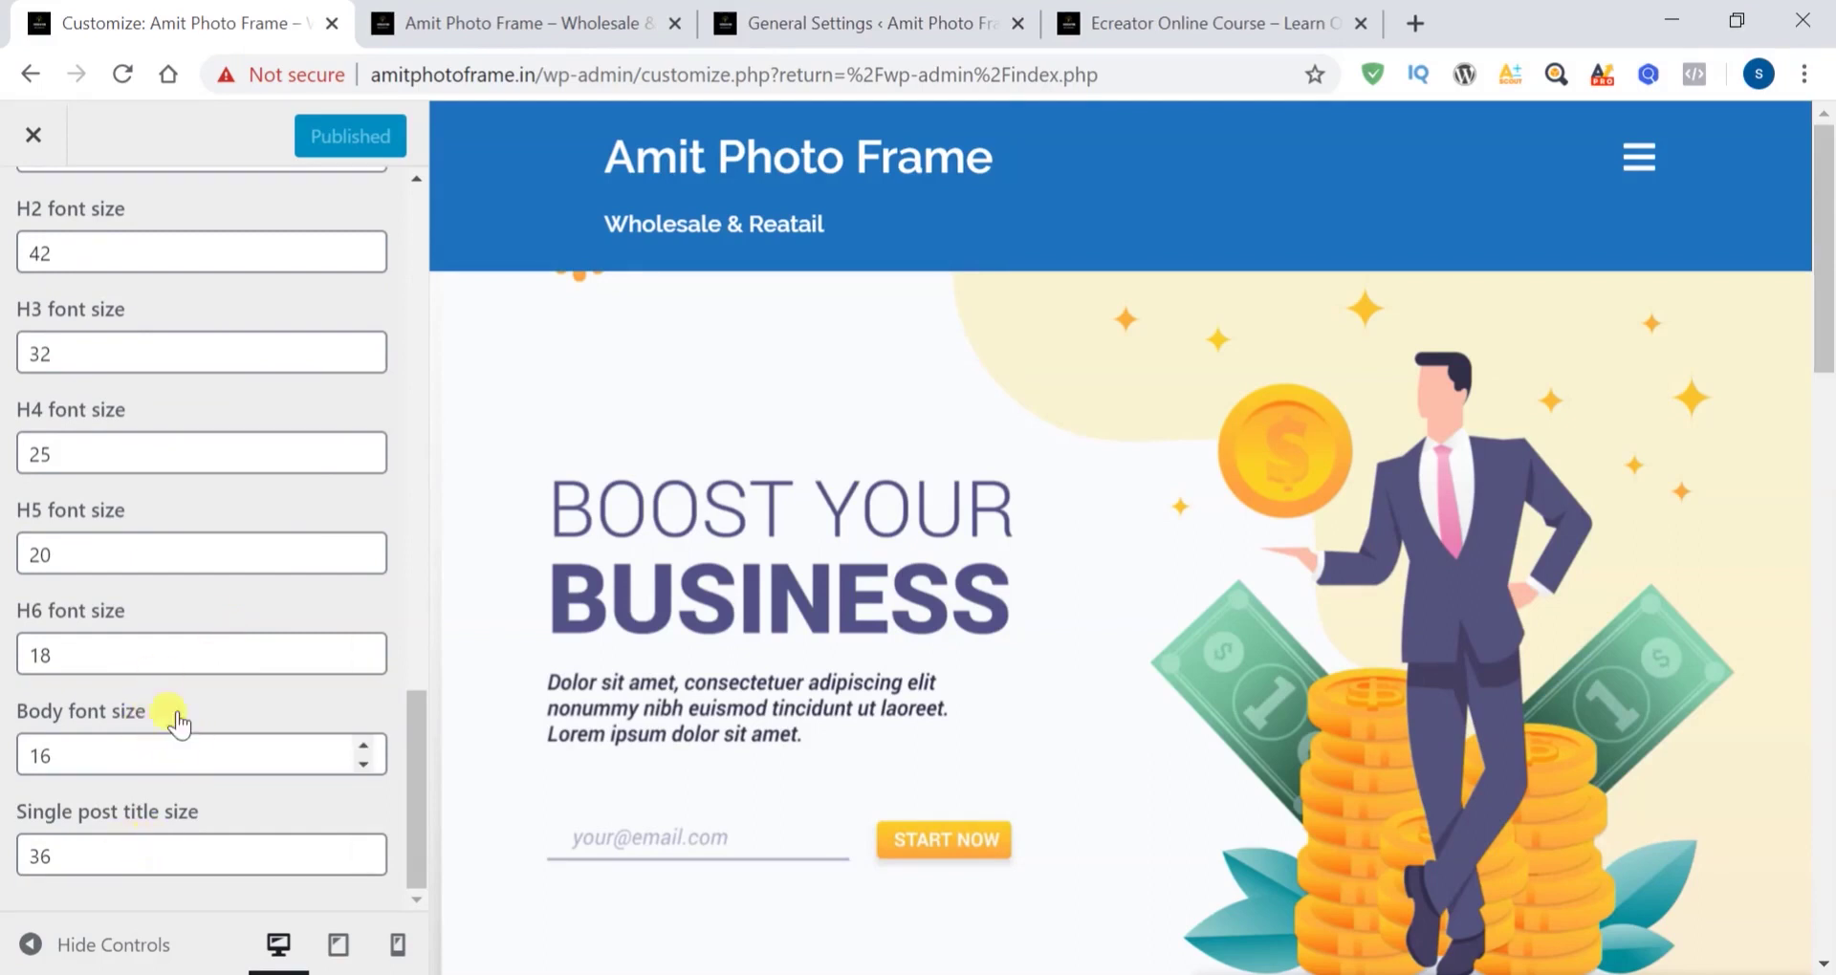
scroll(174, 714, "up", 15)
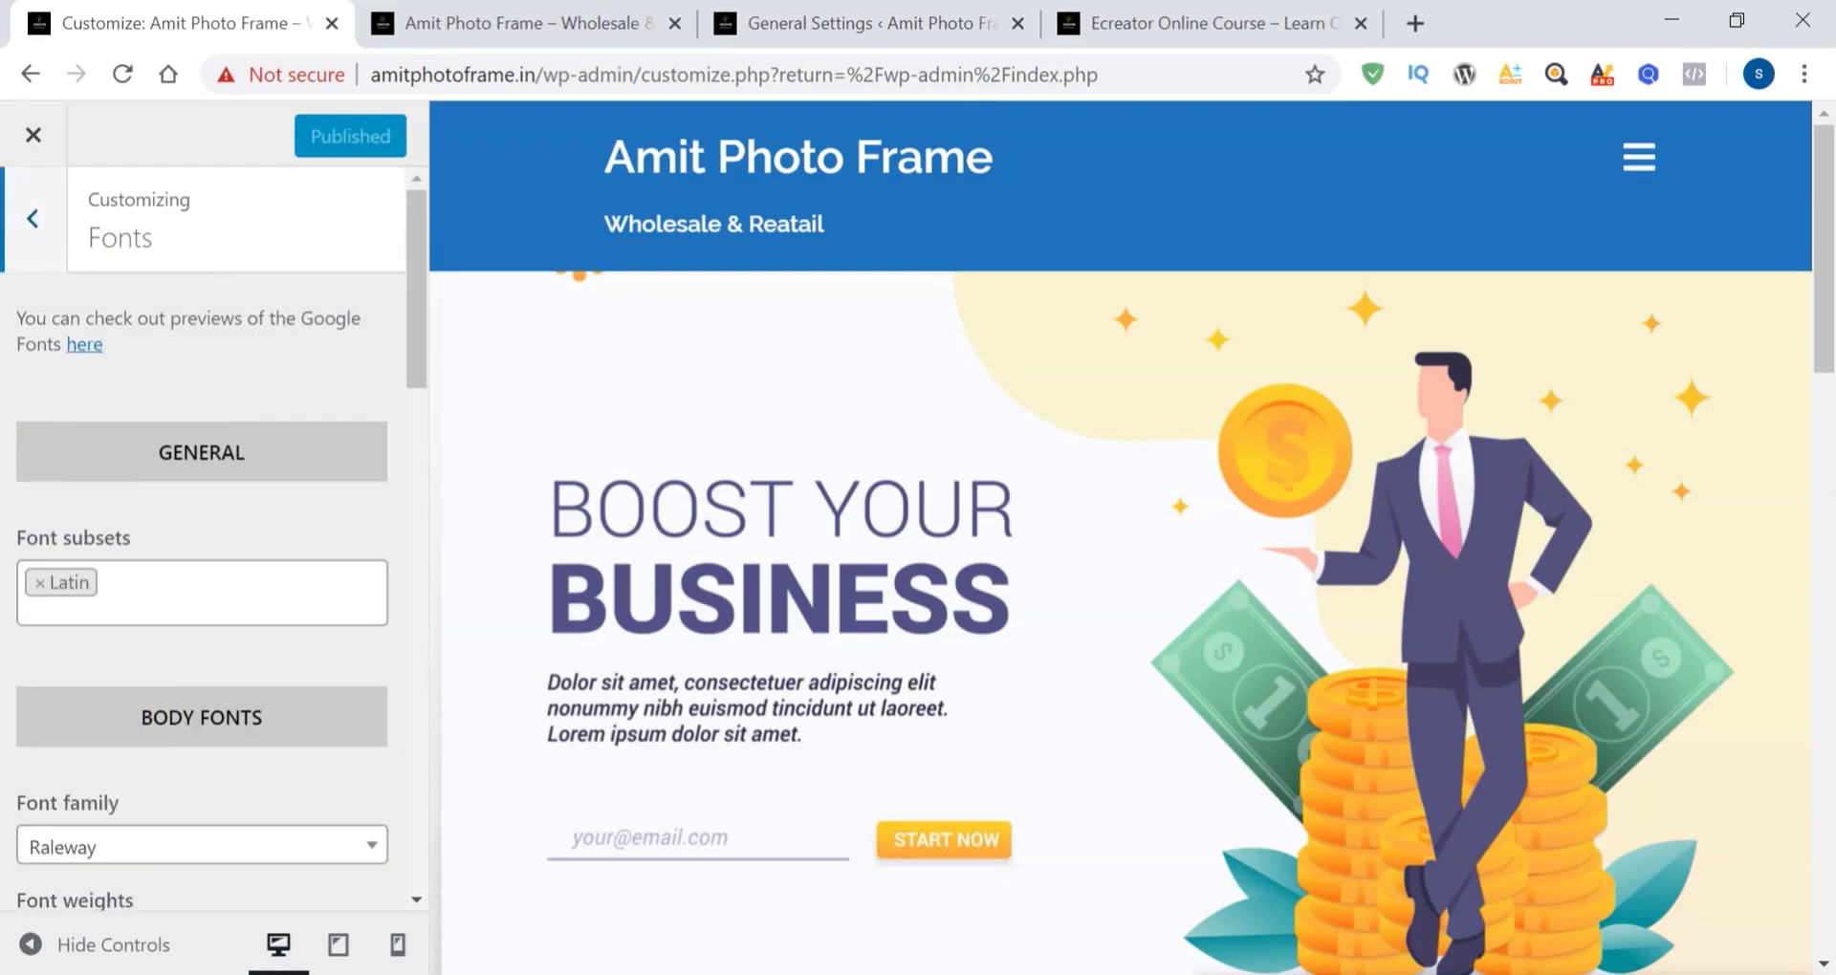
left_click(33, 223)
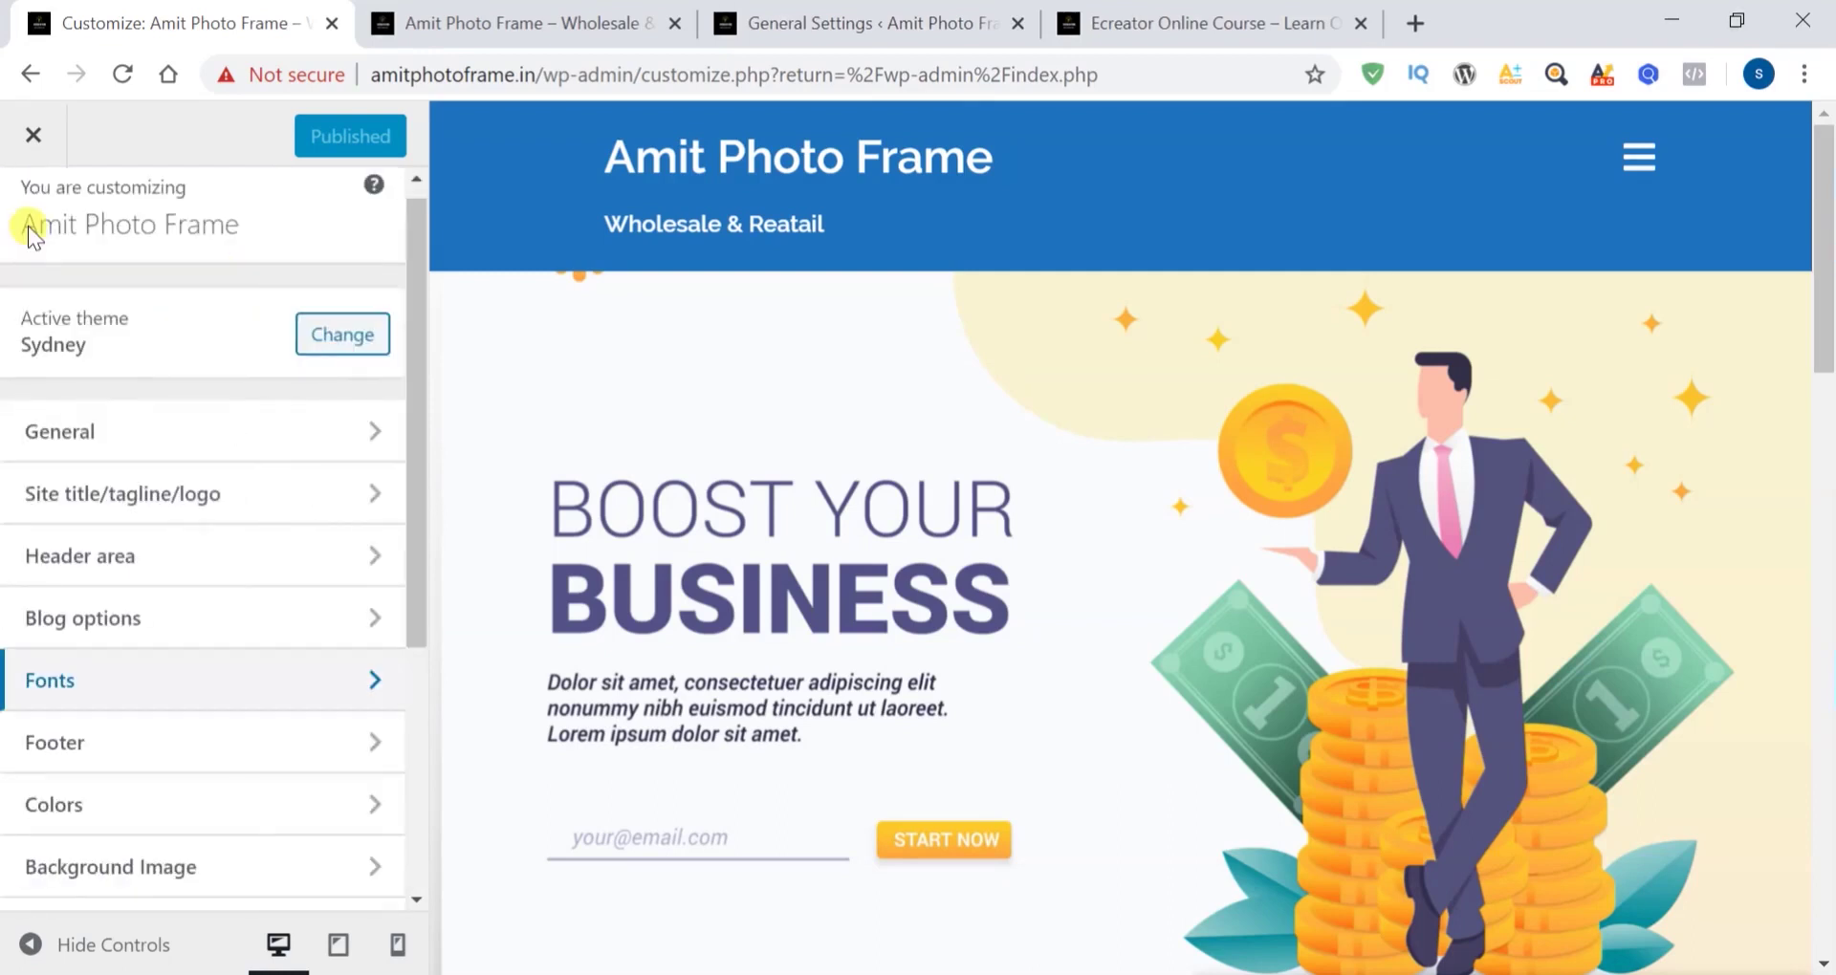
Examine the footer widget area options and the footer in the page preview, and leave the Footer settings
left_click(356, 728)
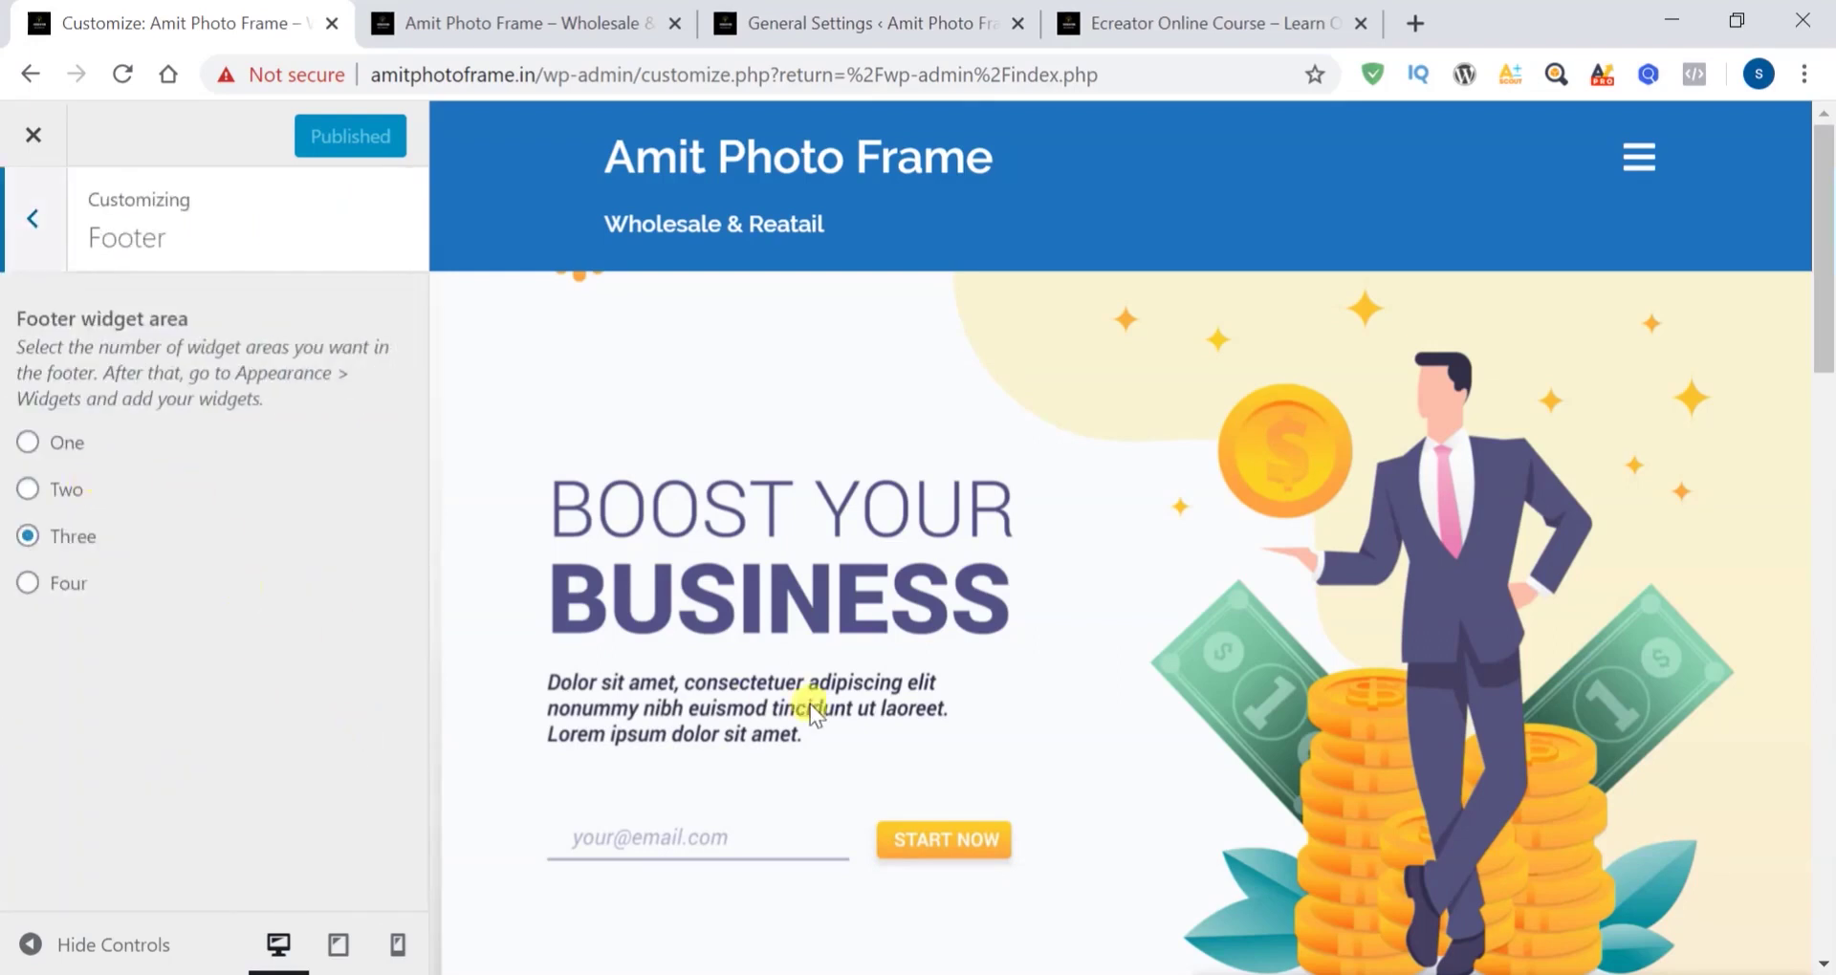
scroll(682, 528, "down", 15)
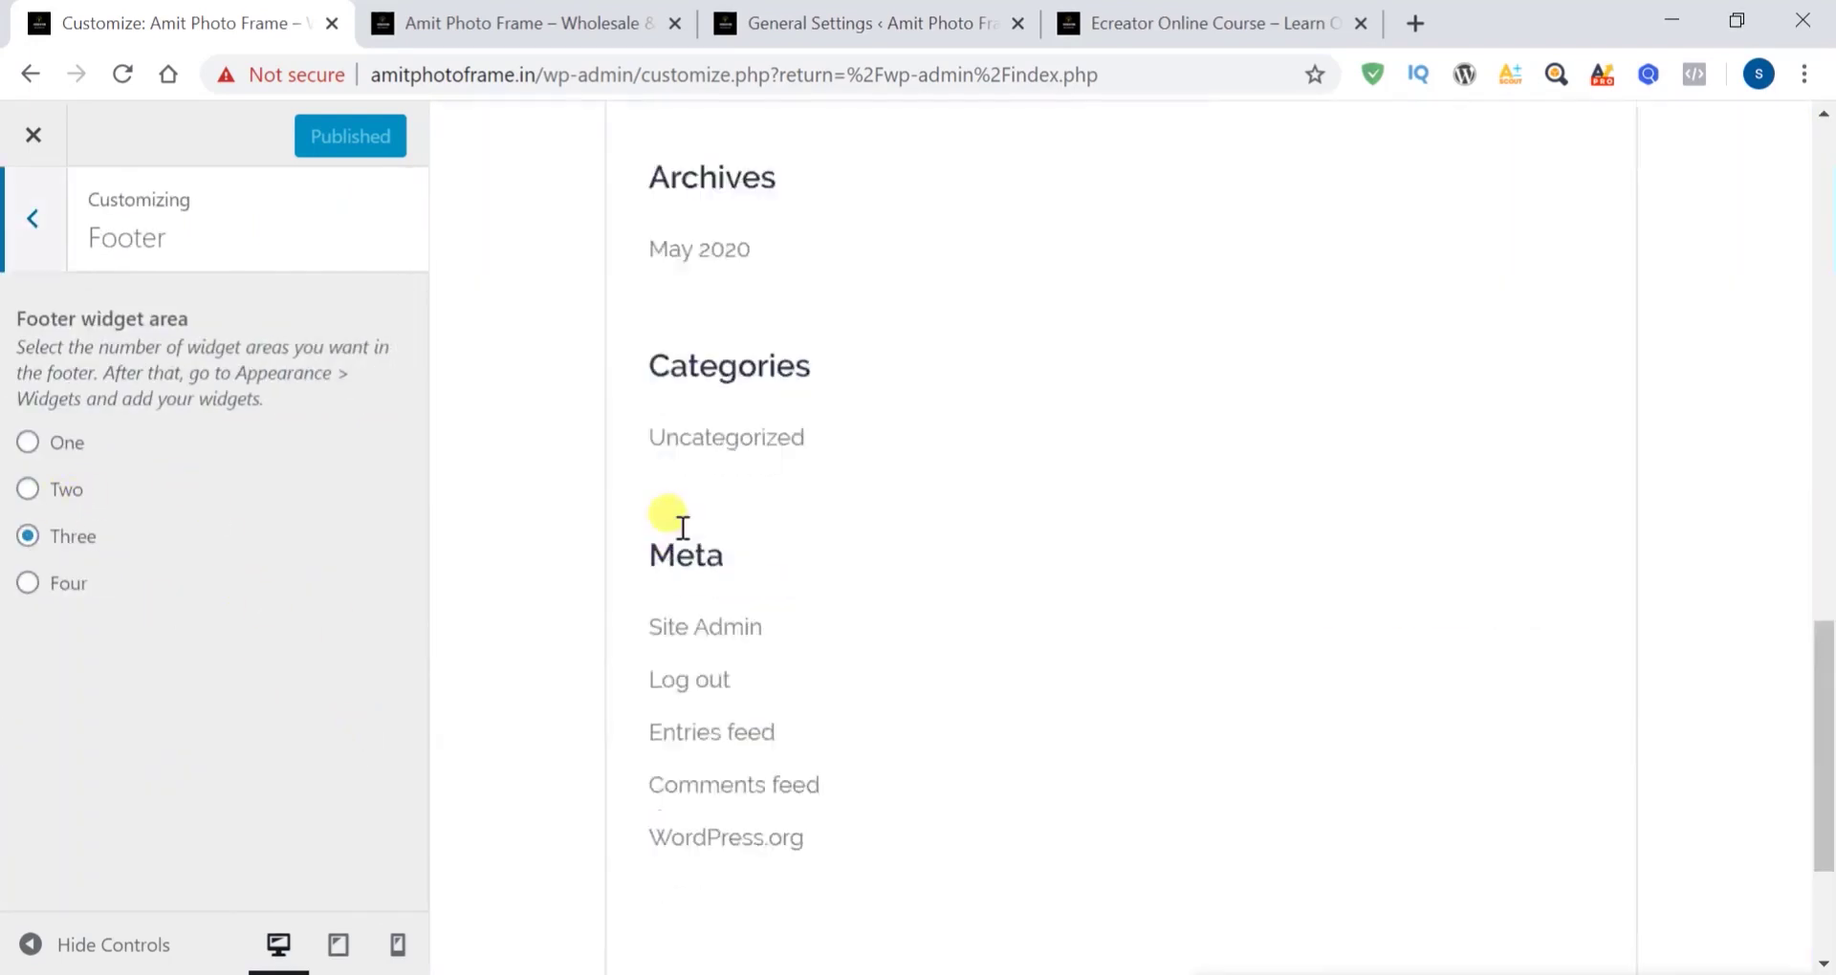
scroll(683, 528, "down", 3)
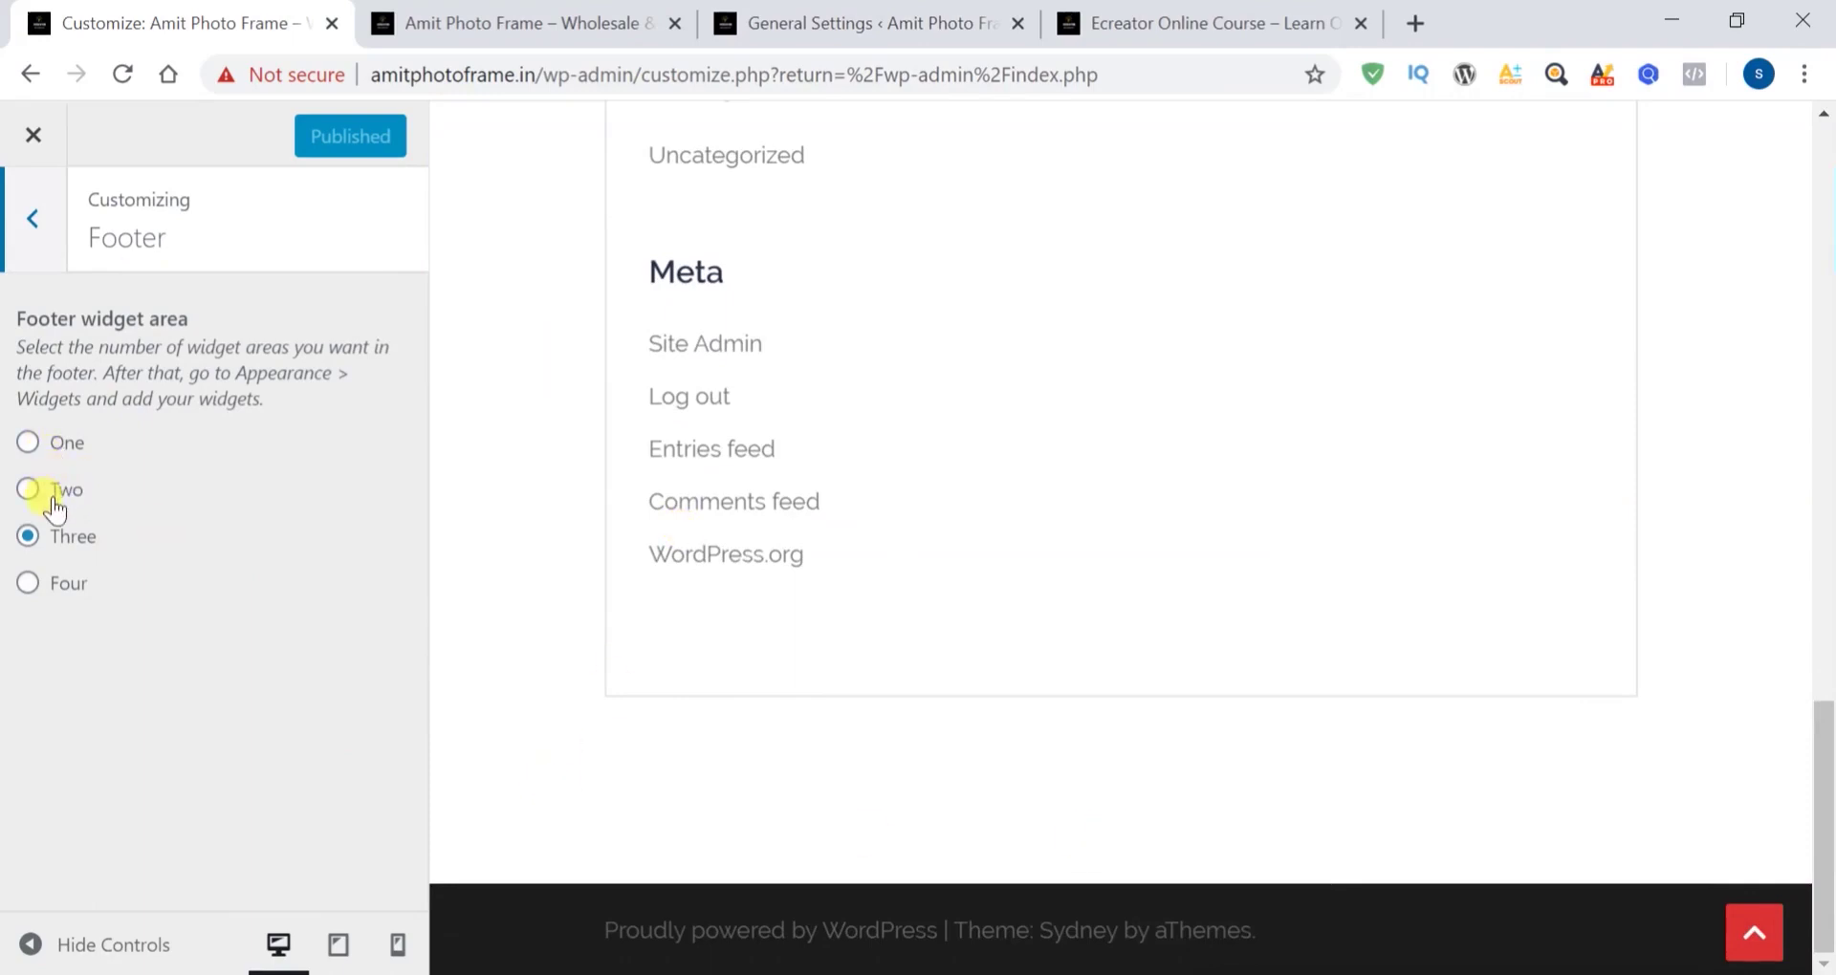
left_click(32, 220)
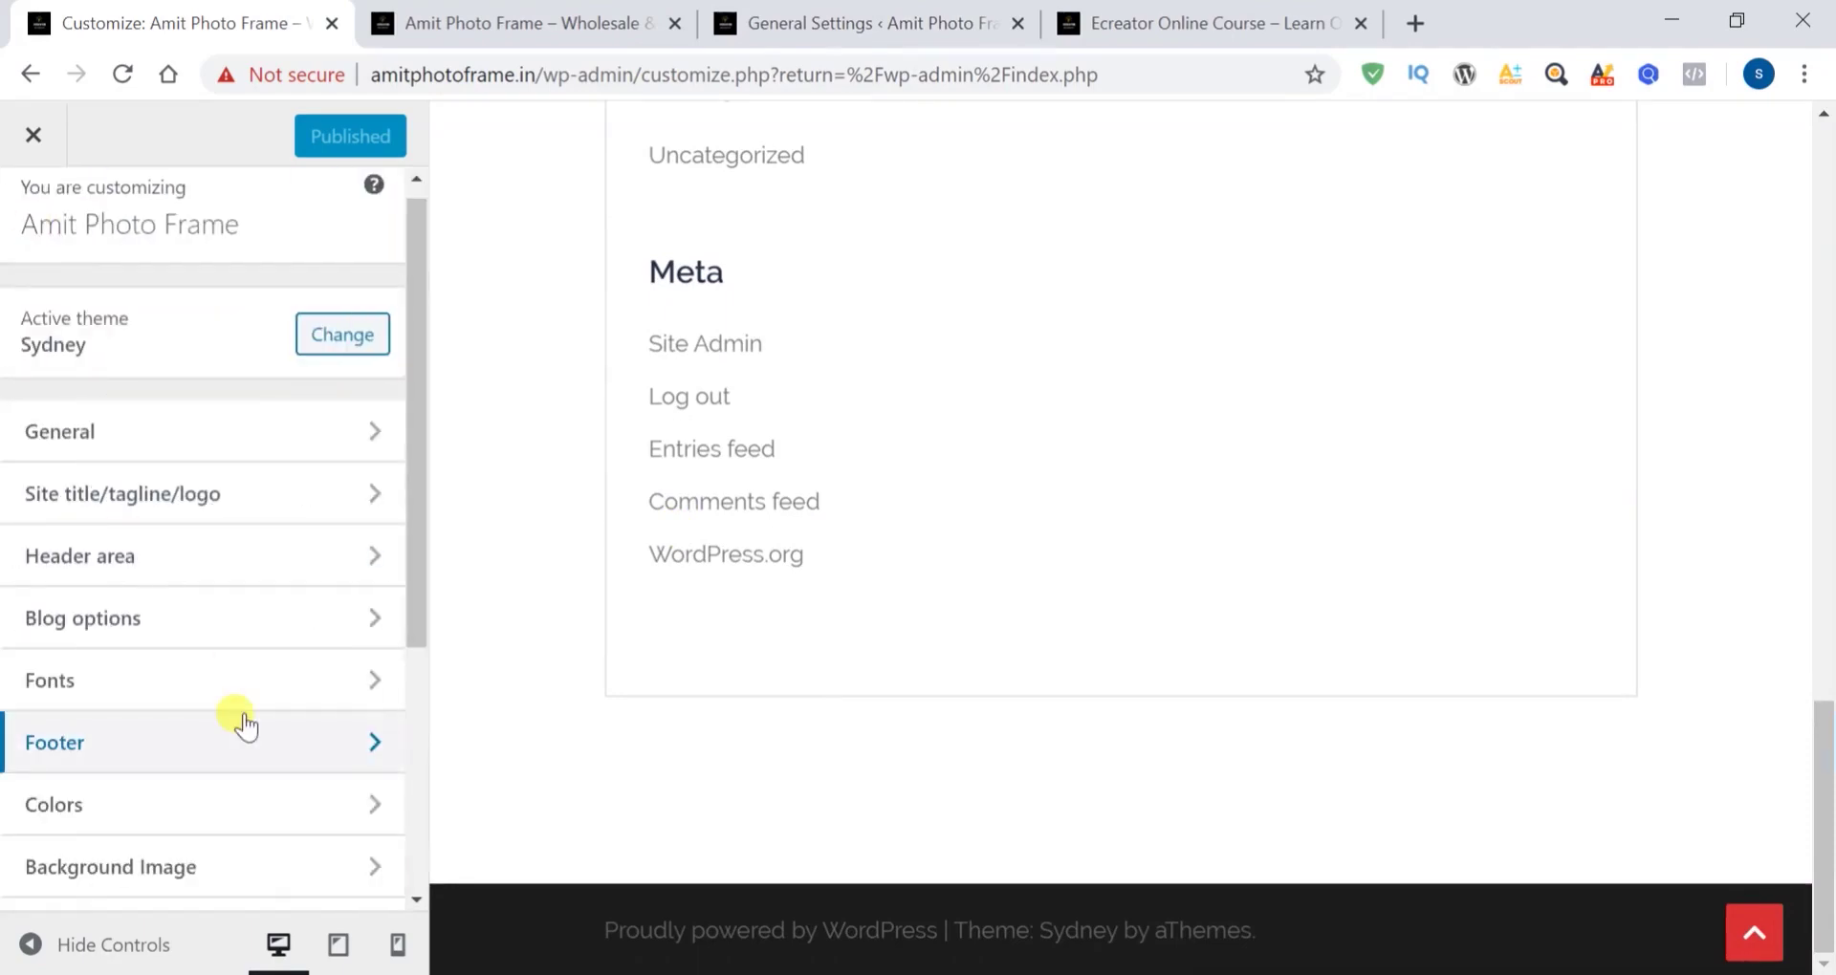
Open the general color settings and look over the page preview
scroll(243, 725, "down", 2)
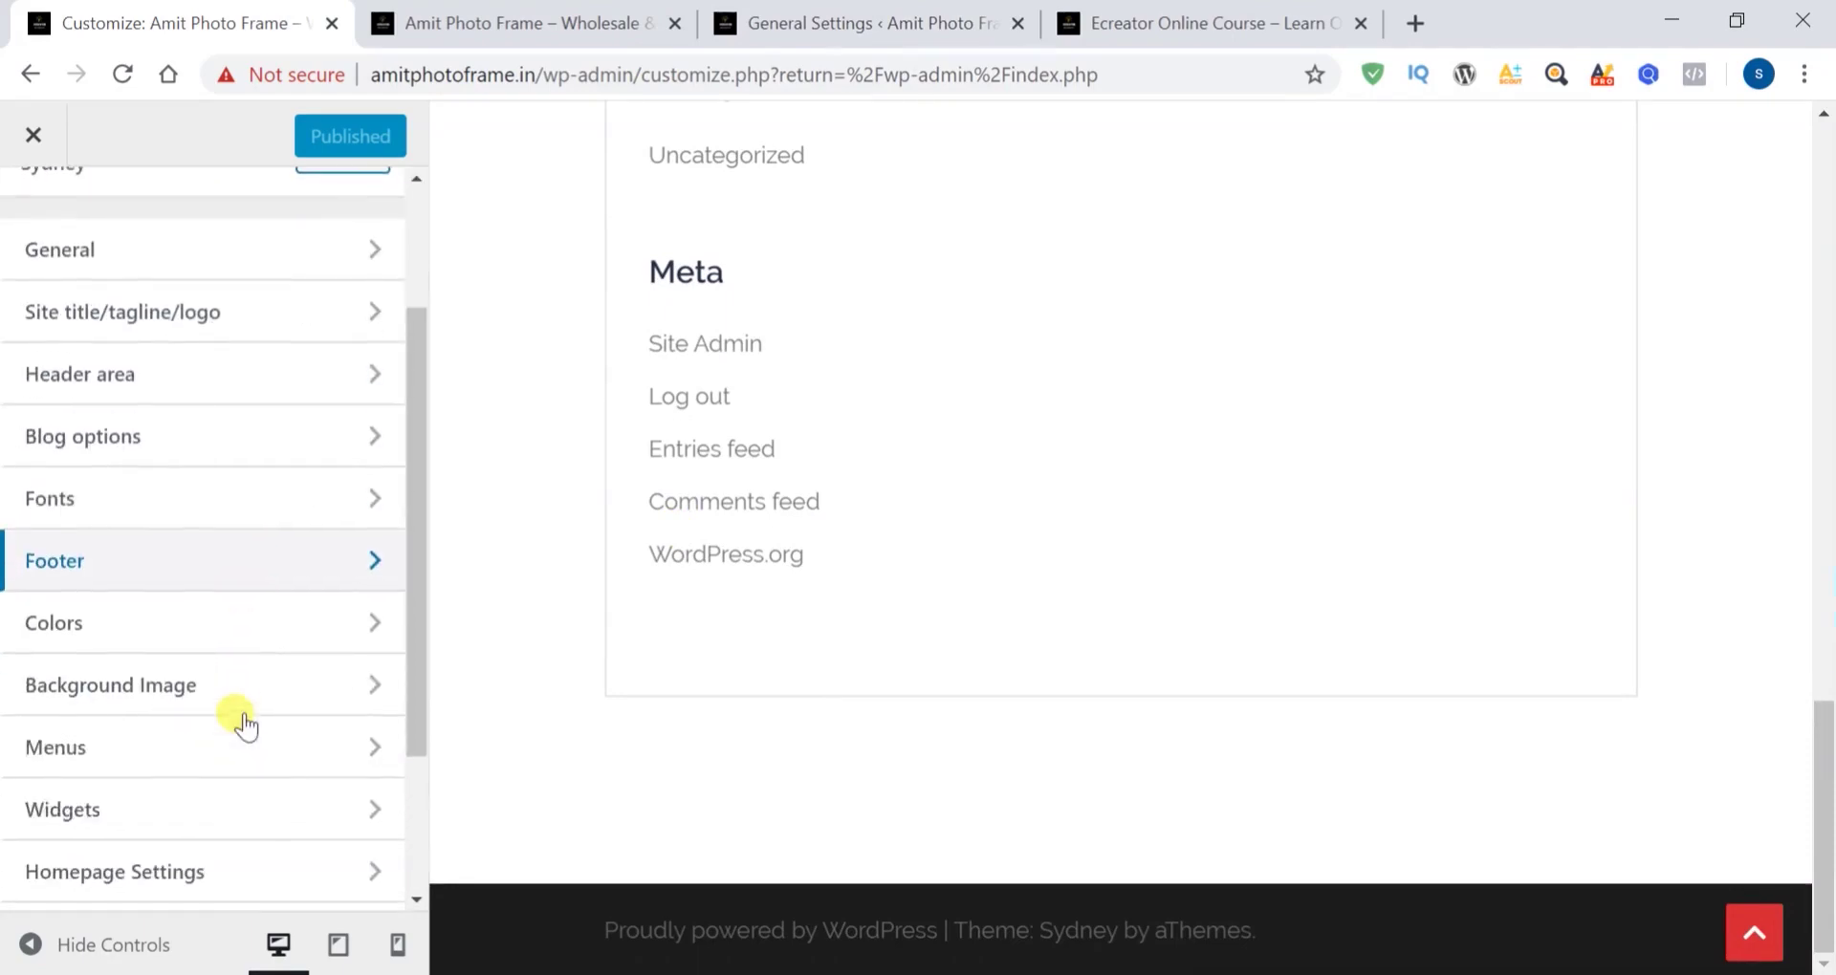
left_click(369, 625)
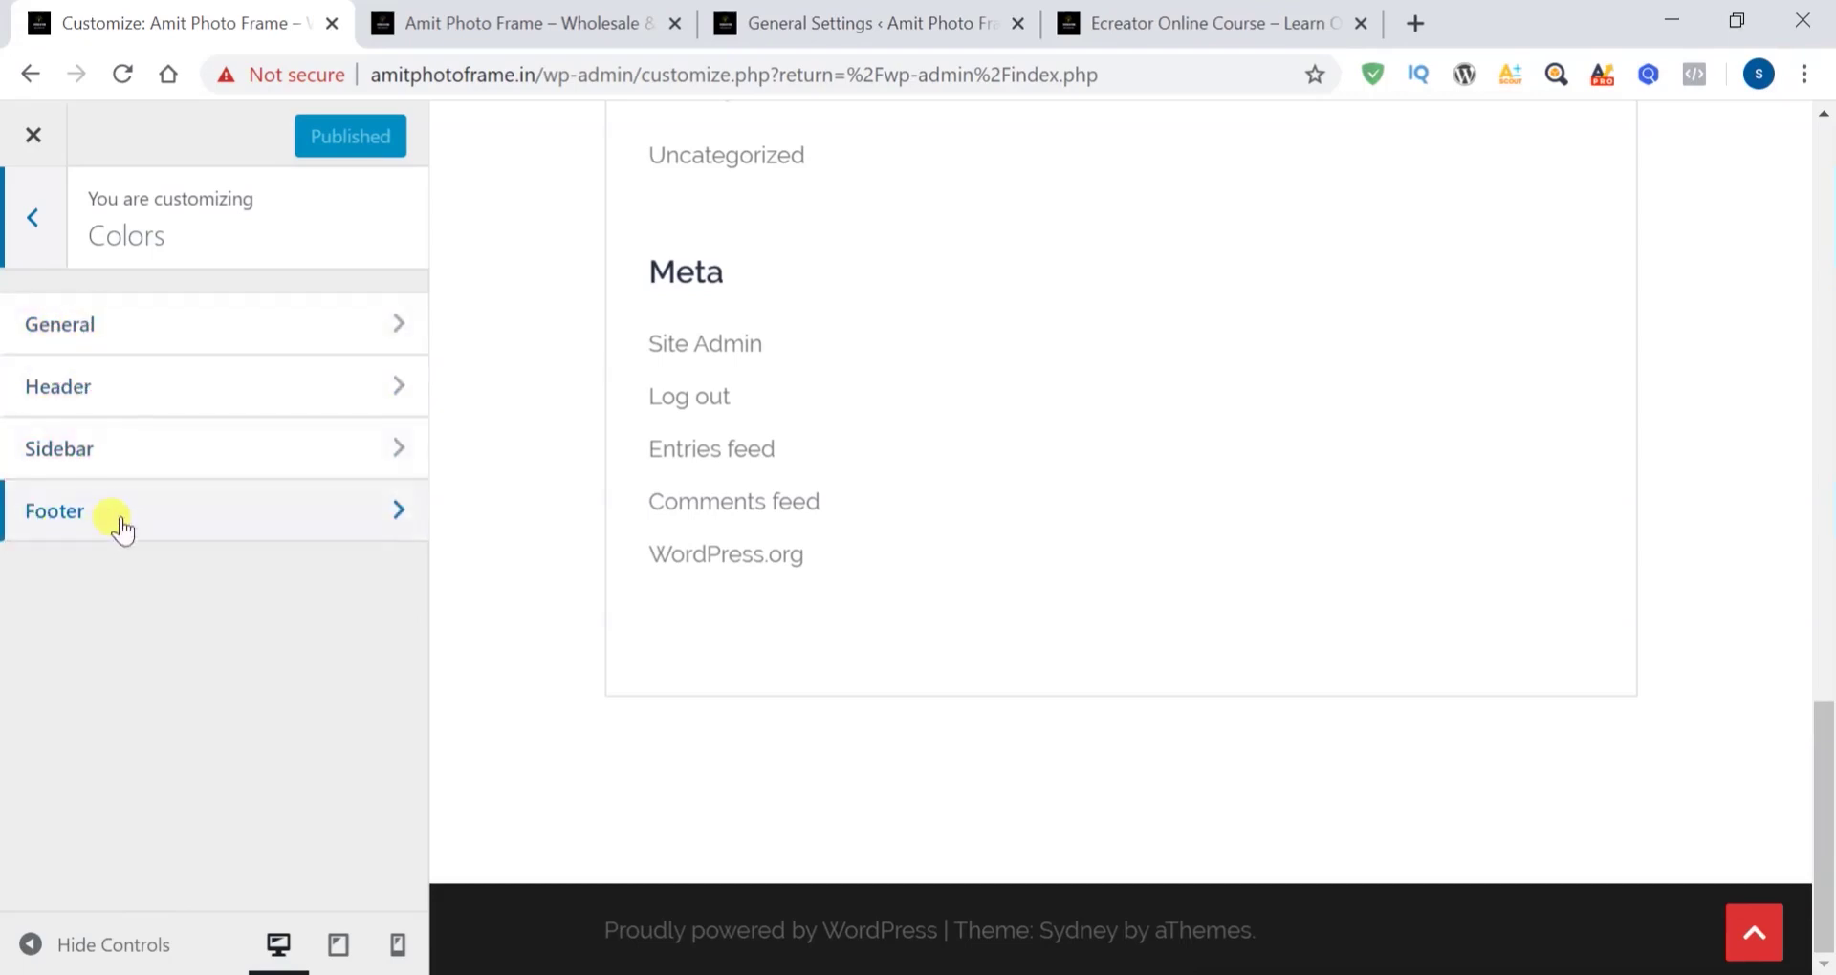
left_click(164, 321)
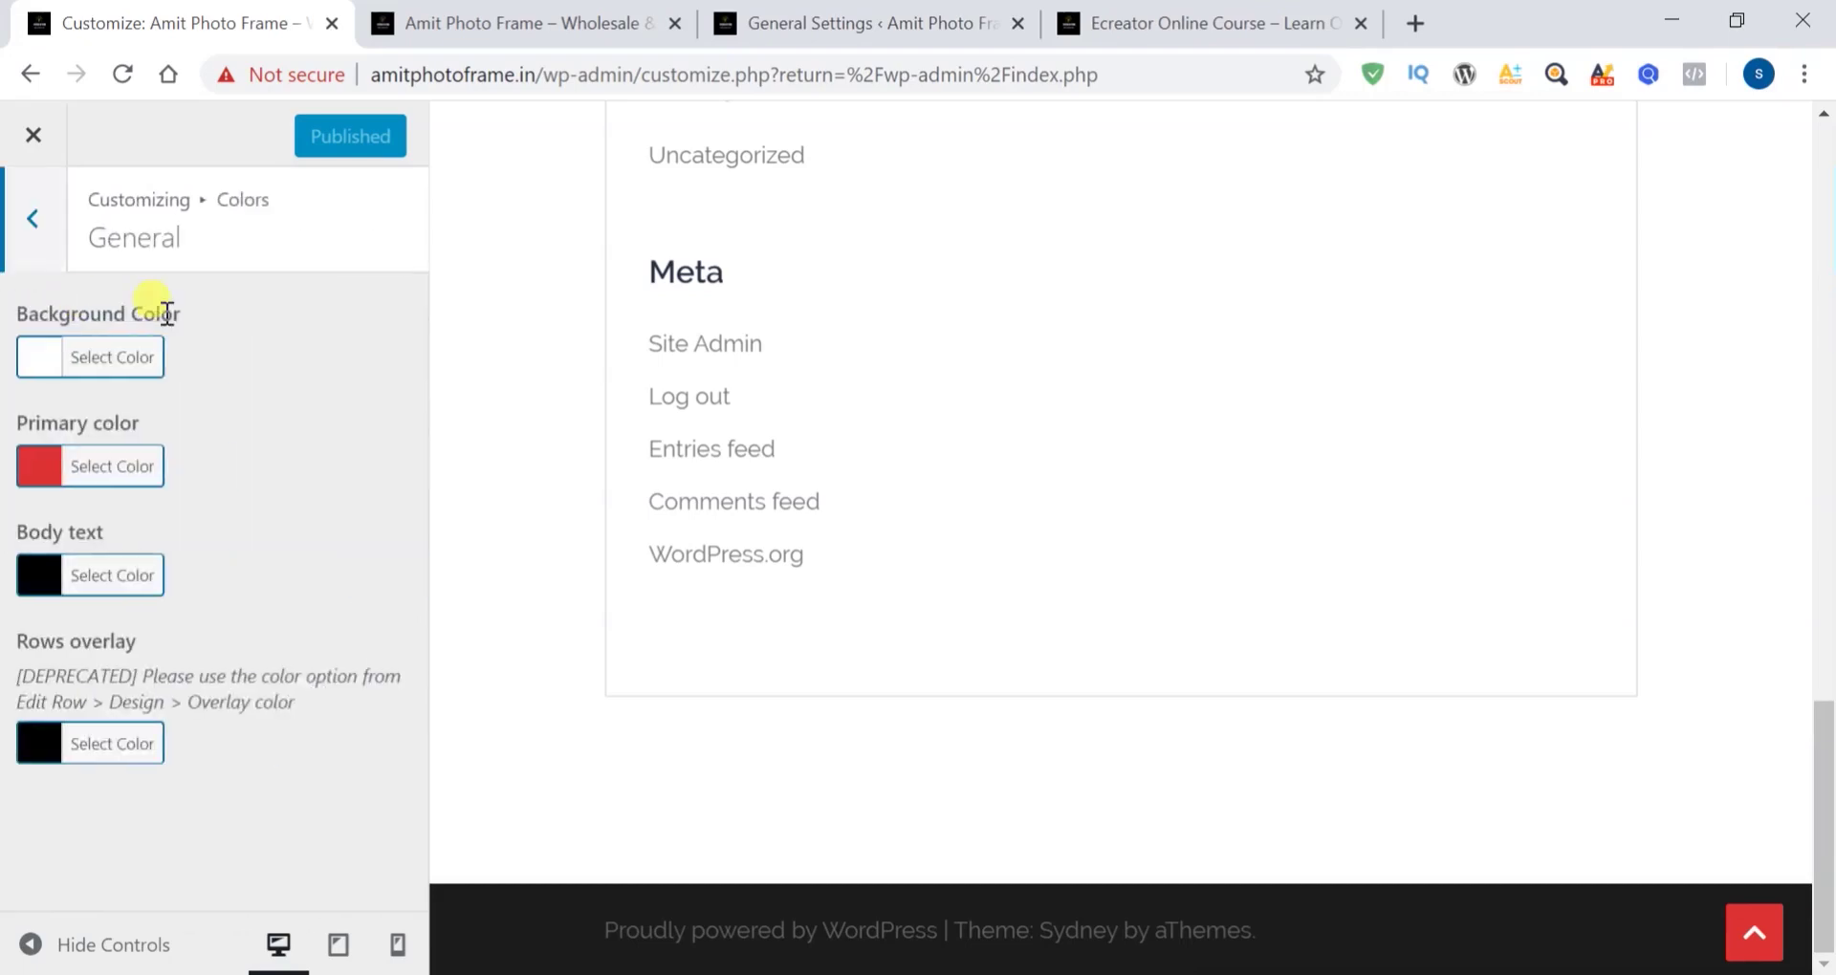
scroll(785, 396, "up", 15)
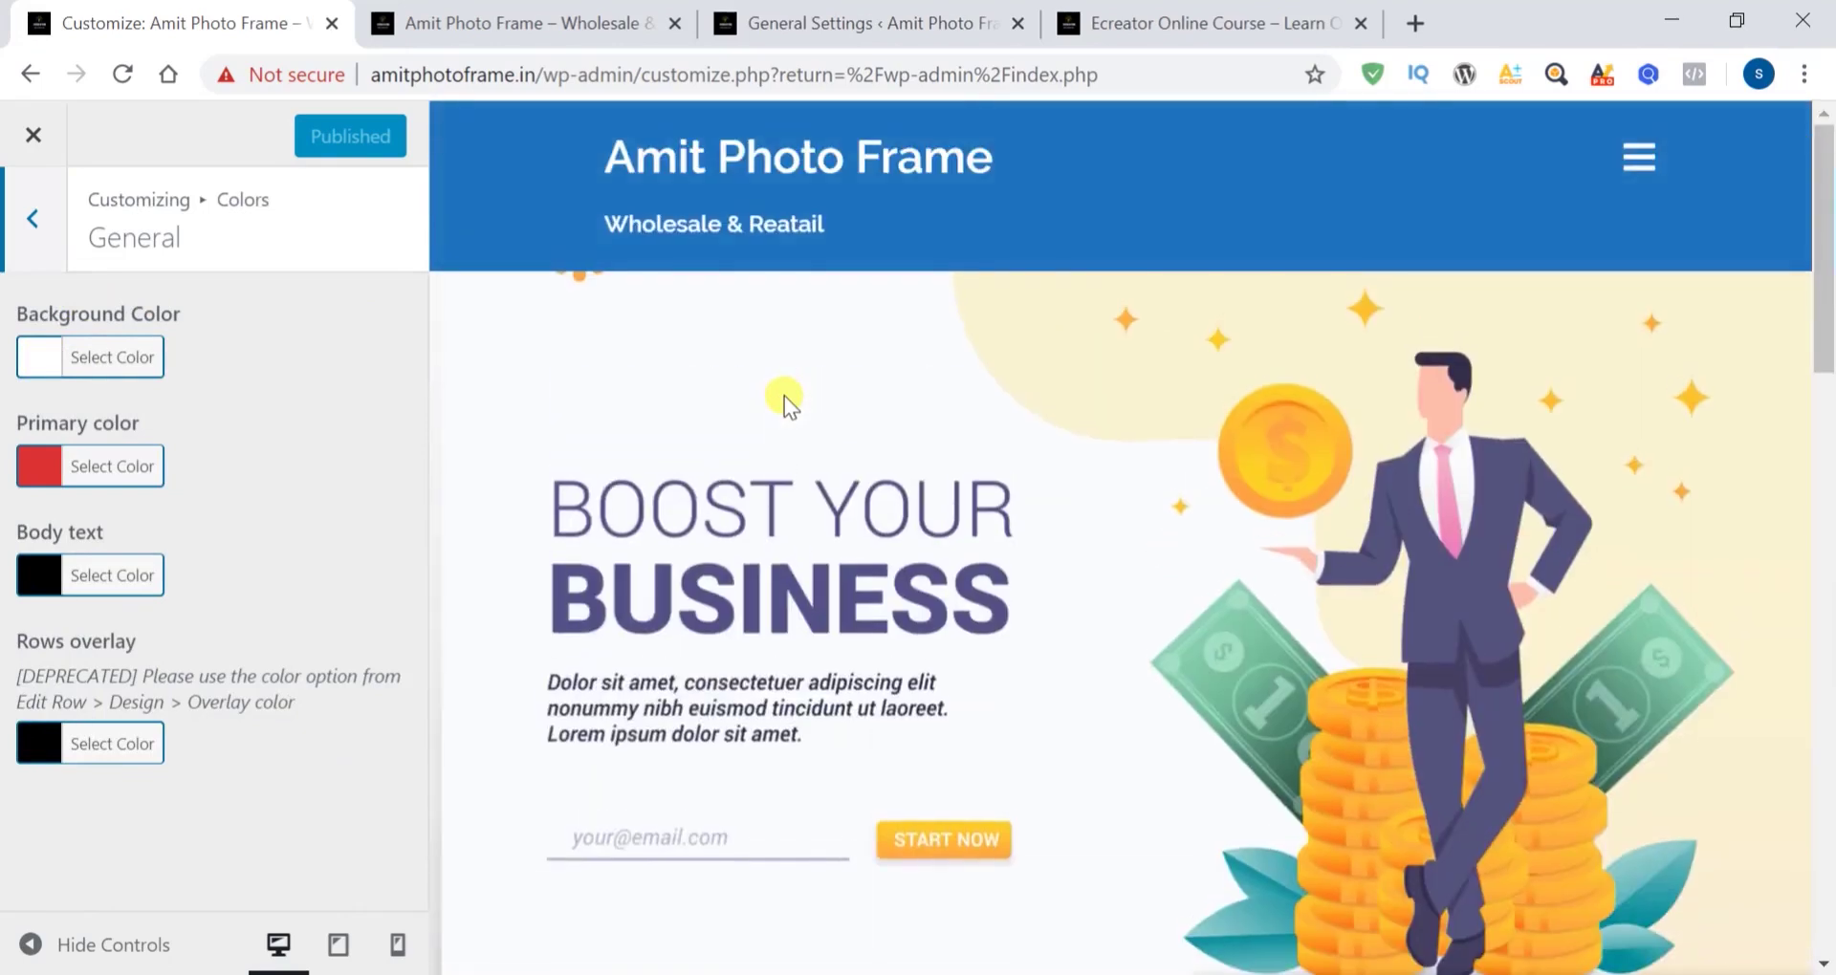
scroll(787, 537, "down", 5)
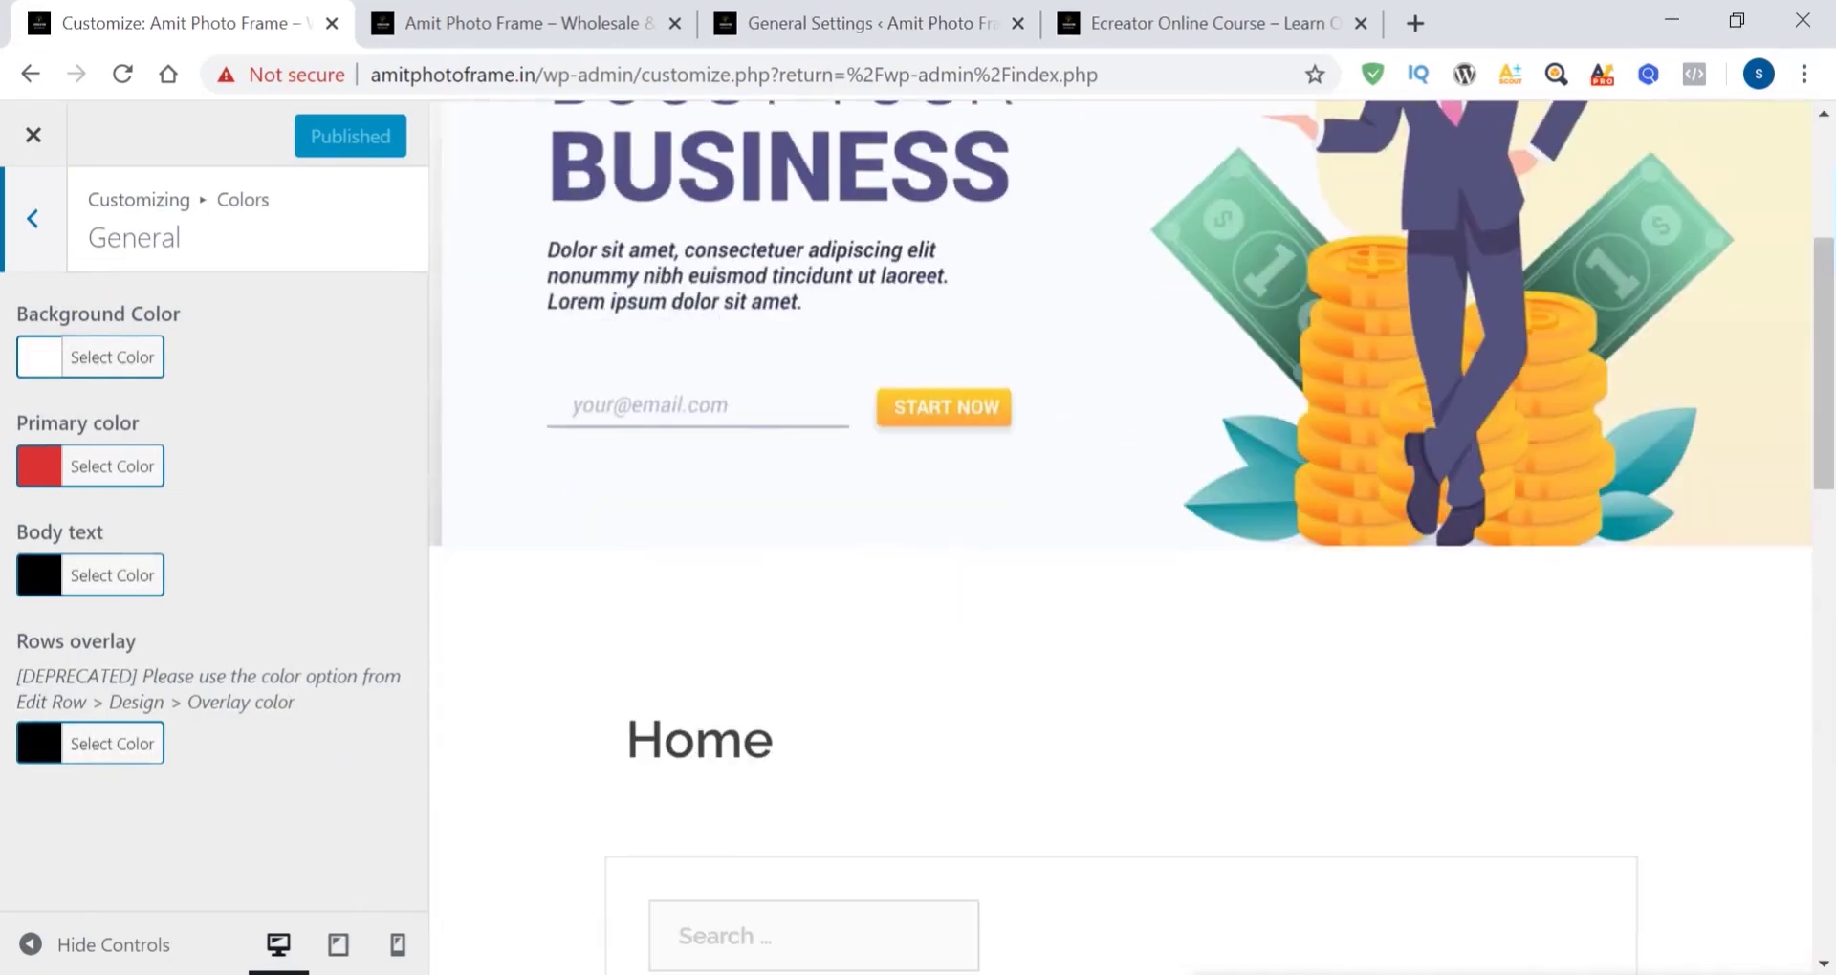
Try the green #81d742 as the page background color, and return it to white #ffffff
left_click(44, 362)
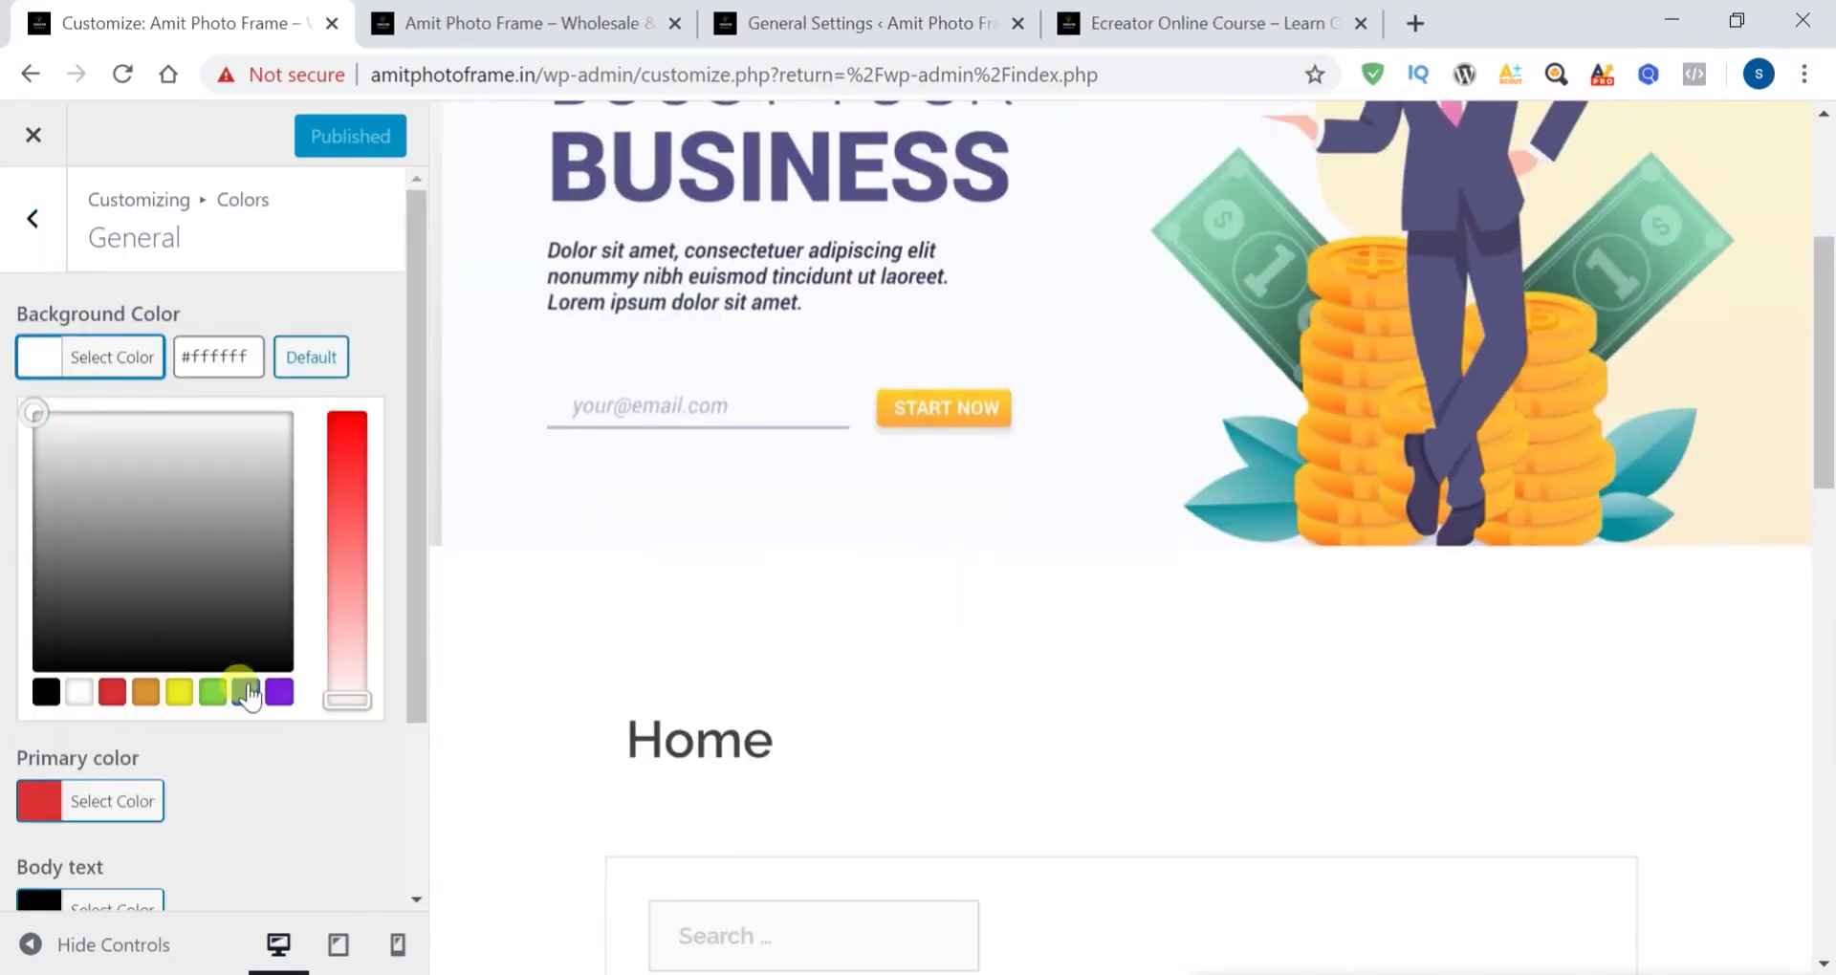
left_click(214, 693)
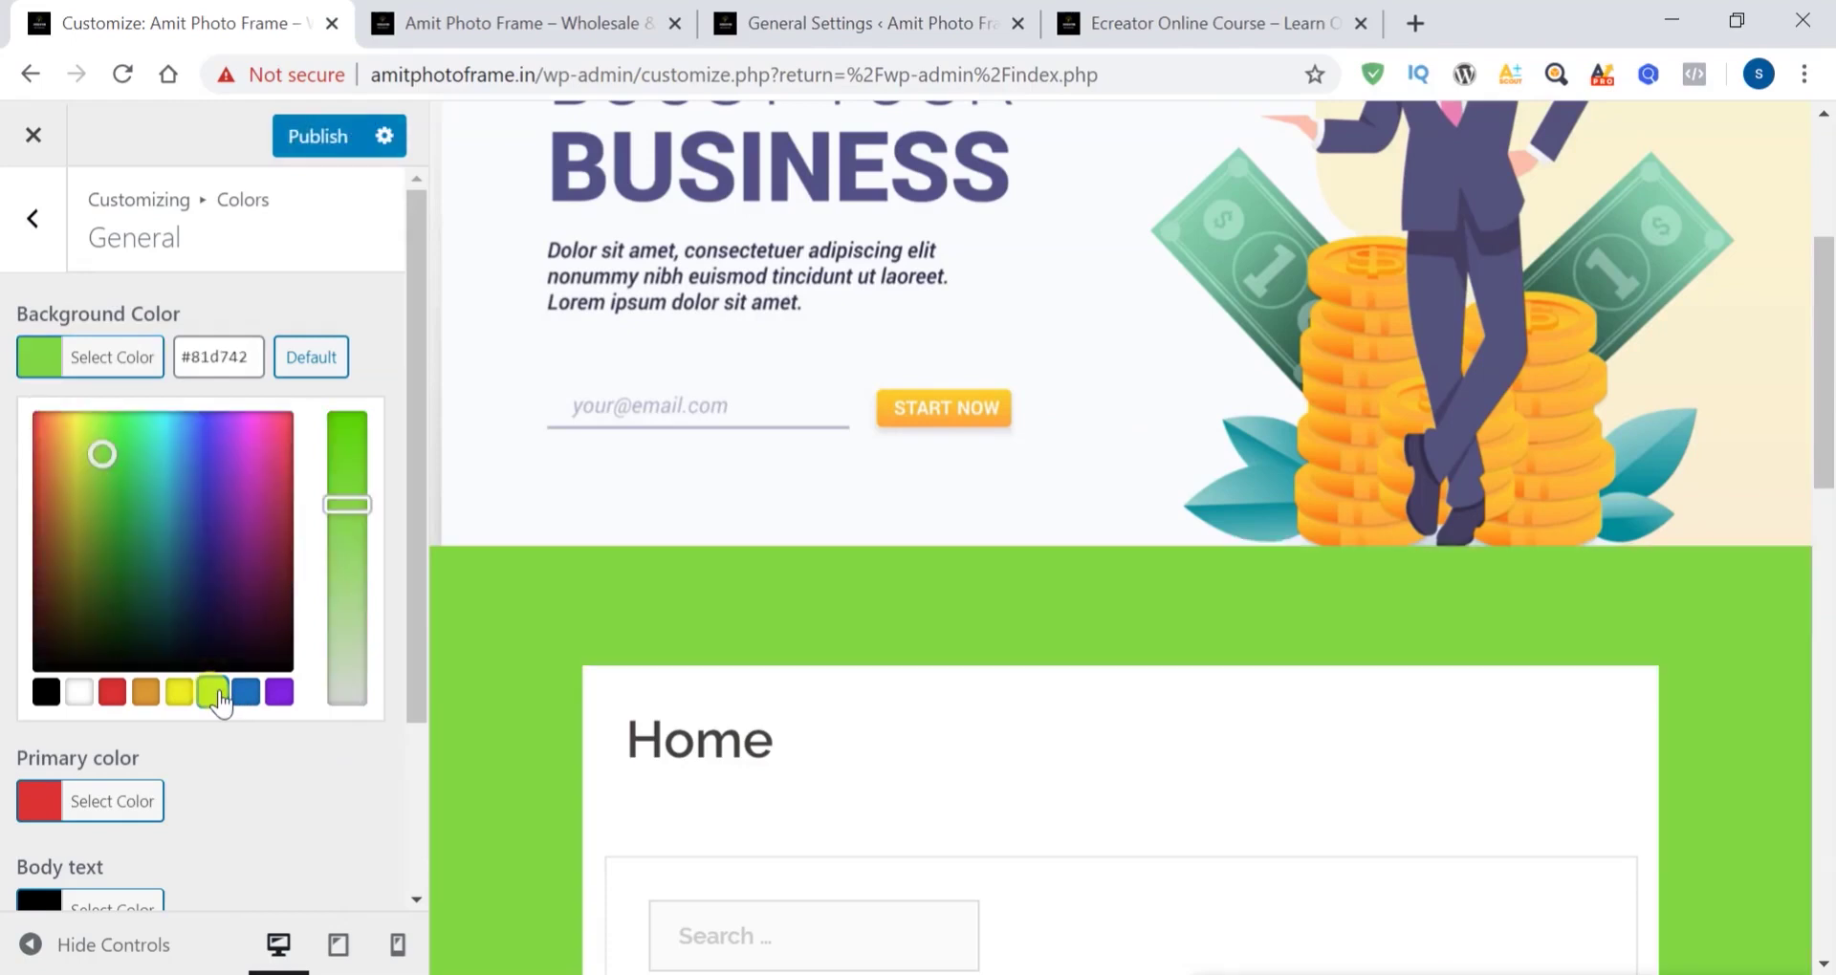
scroll(983, 727, "down", 12)
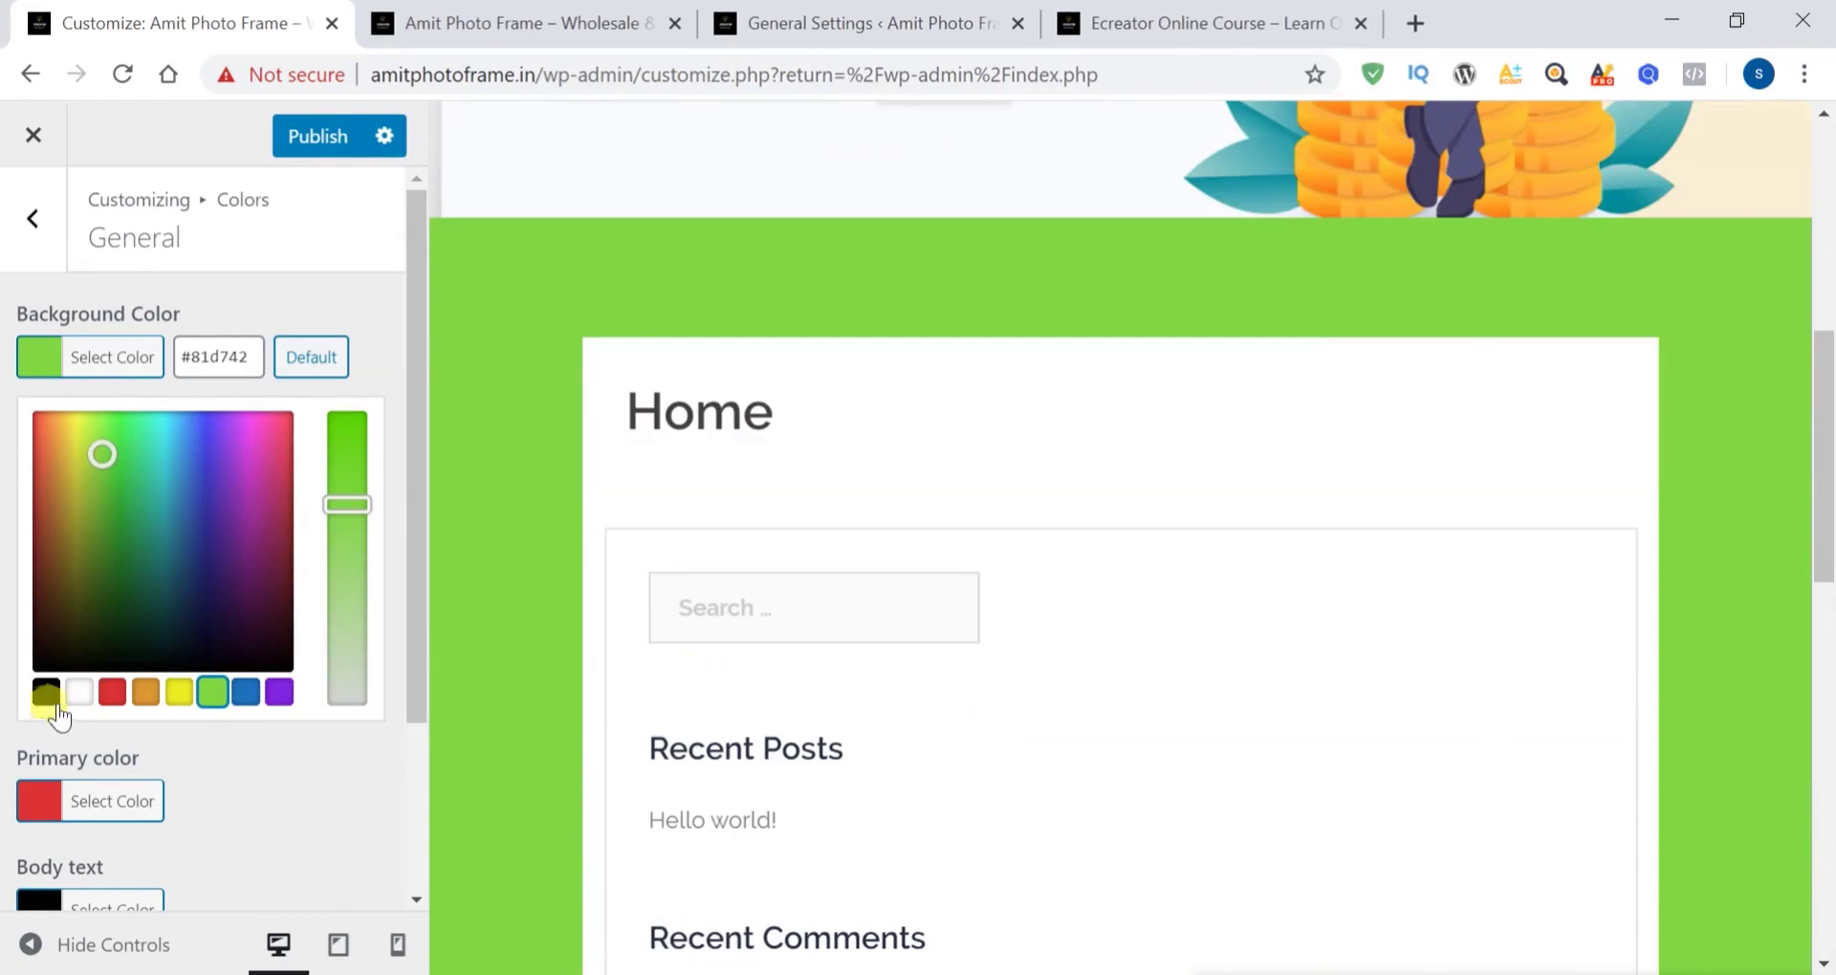
left_click(79, 693)
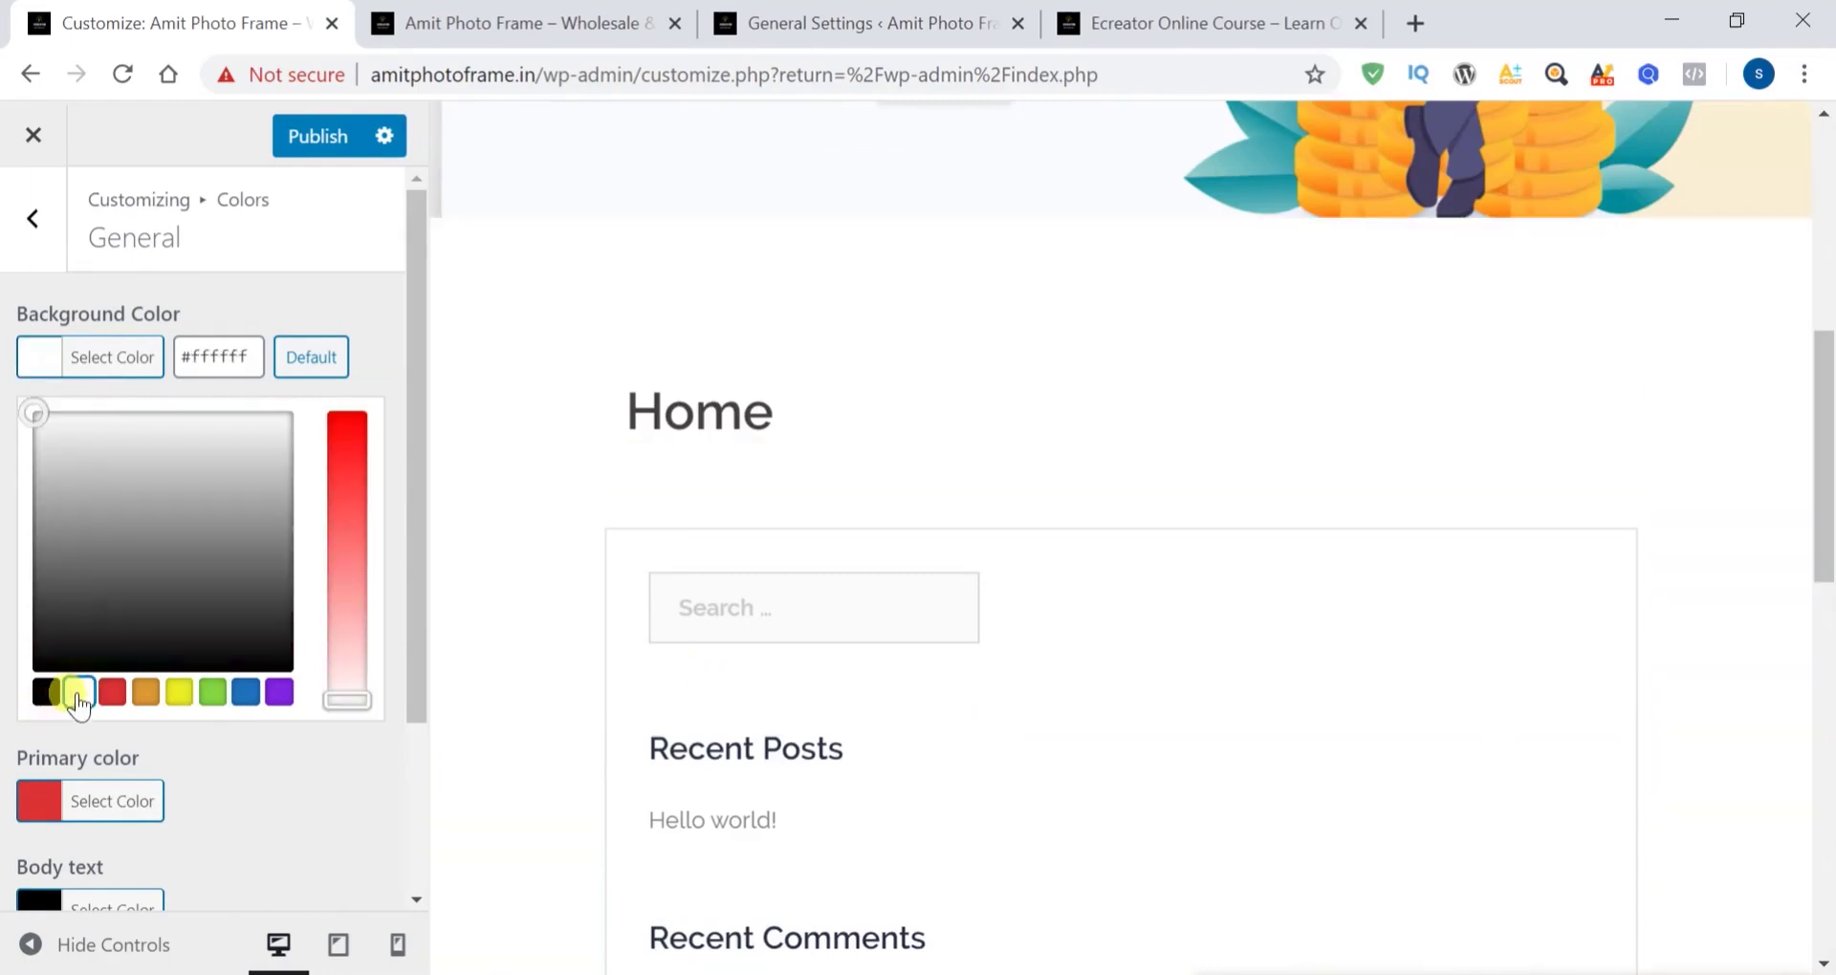
left_click(265, 753)
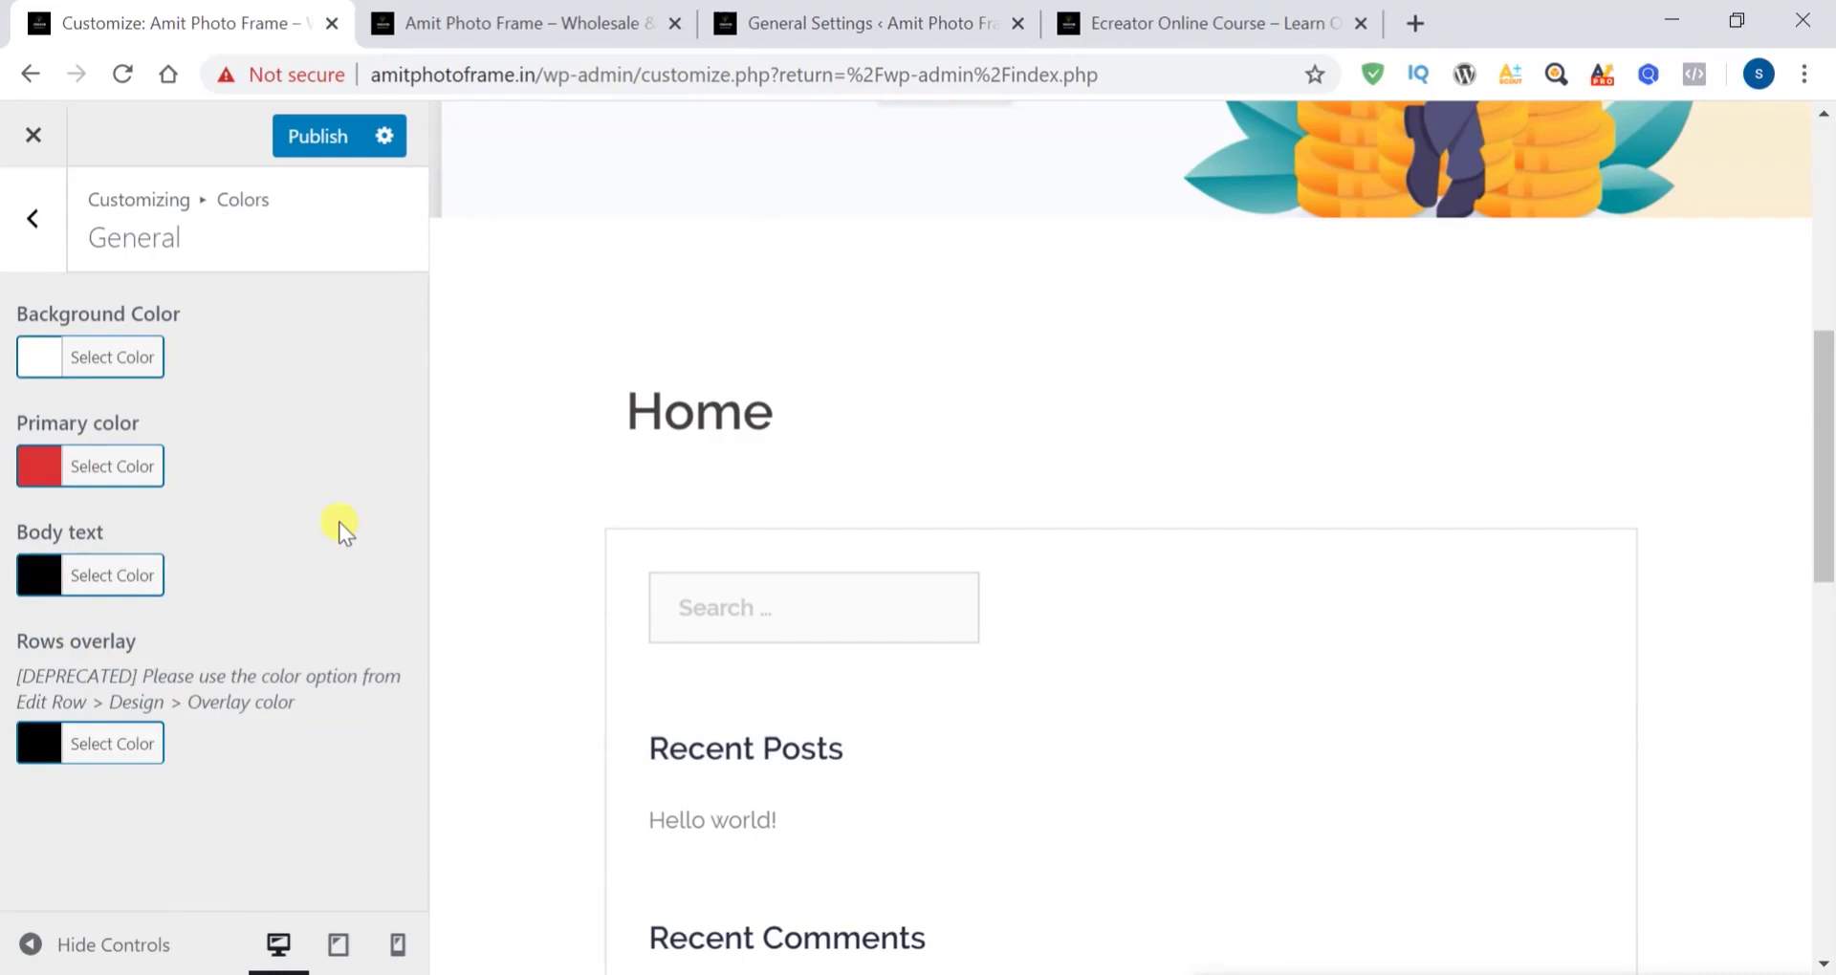
Switch from the general to the header color settings and bring the site header into view in the preview
left_click(30, 217)
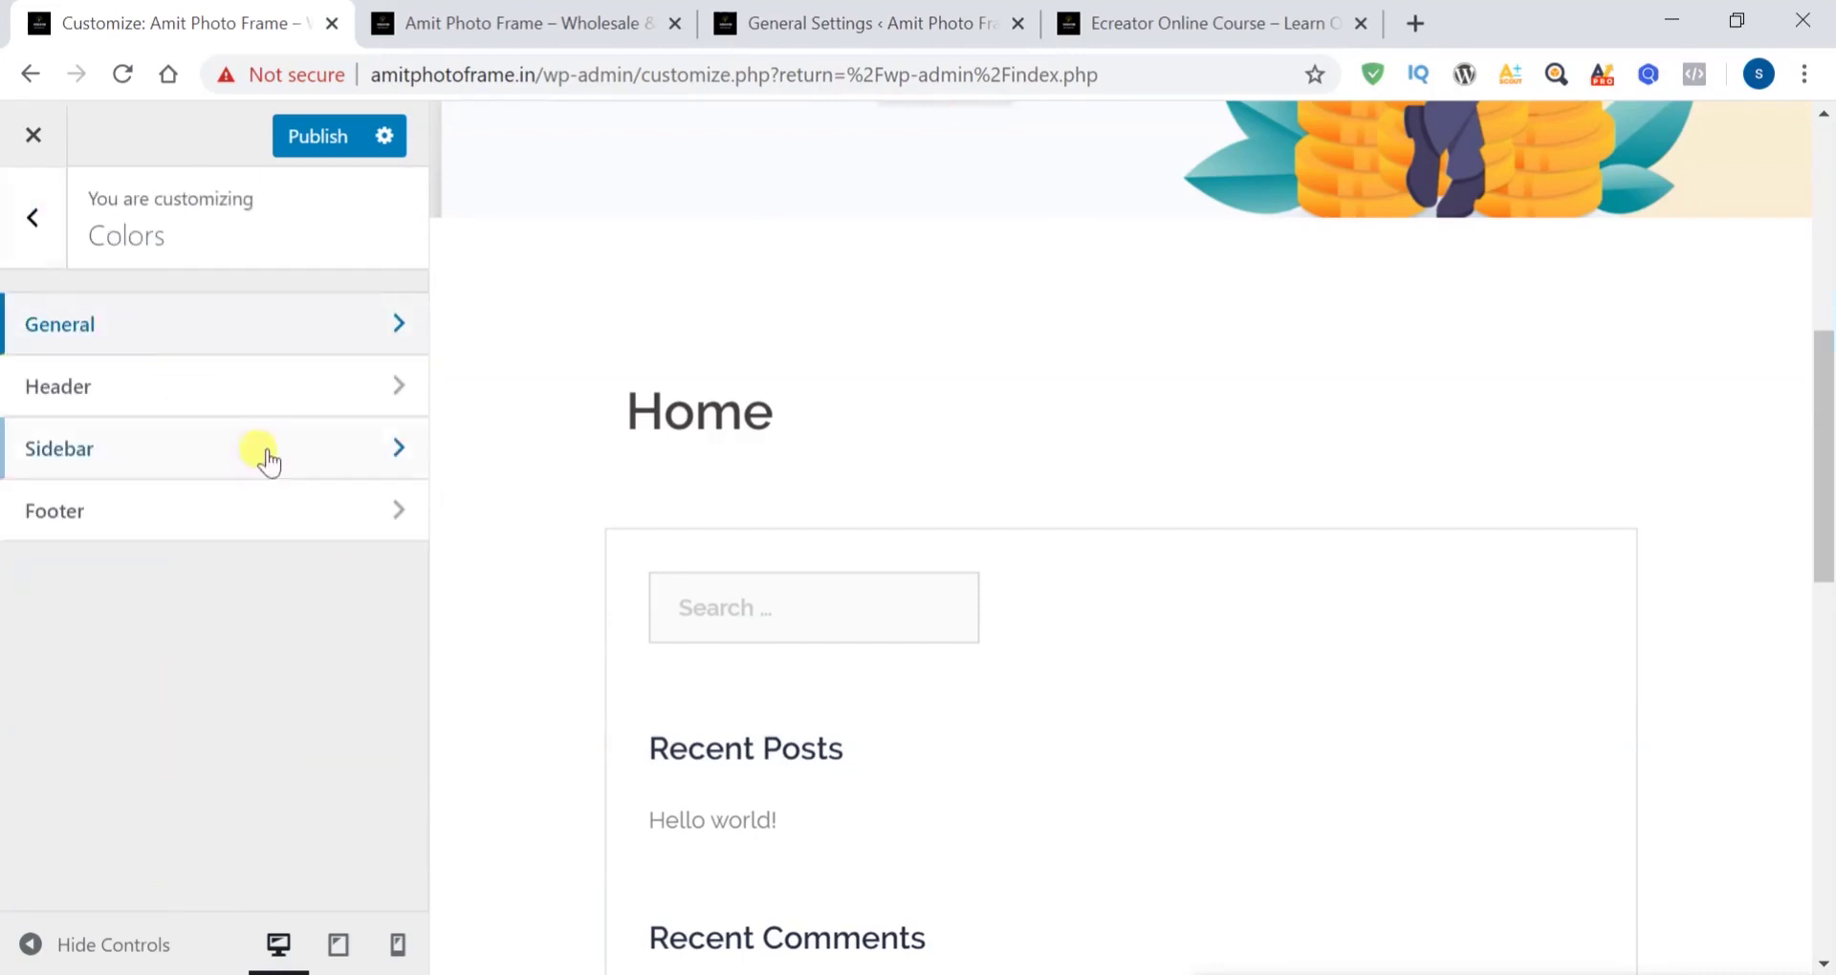
left_click(294, 410)
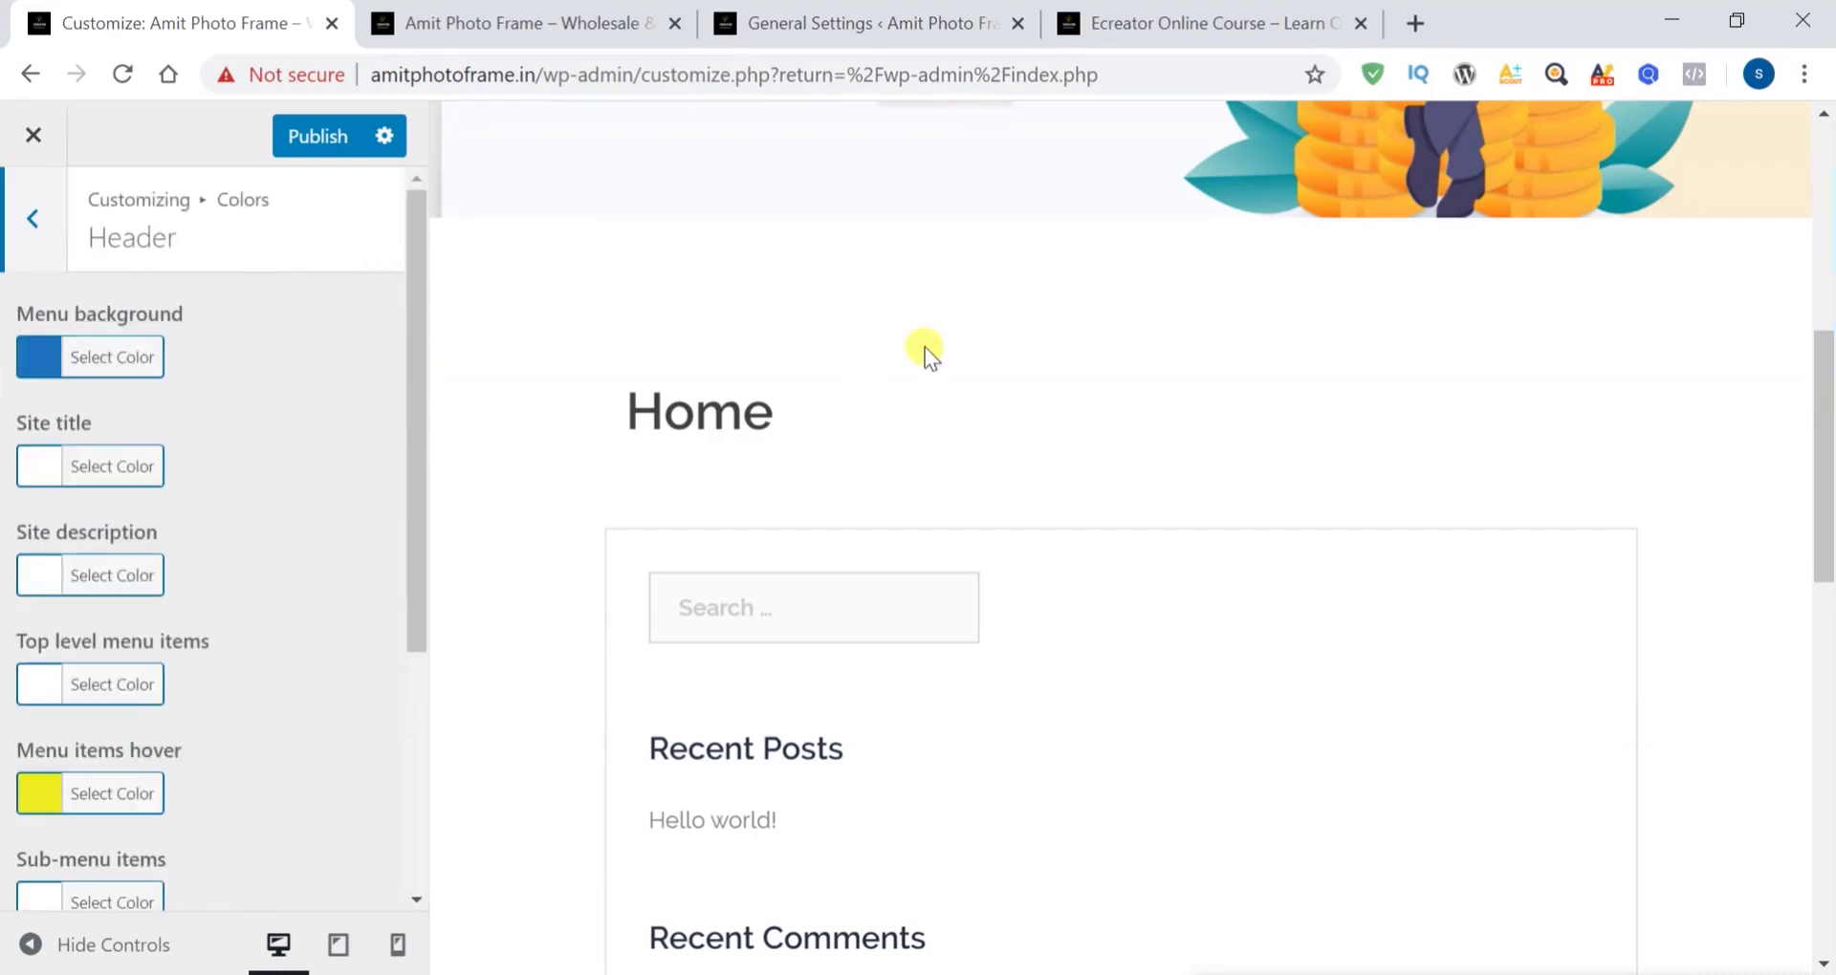
scroll(925, 348, "up", 8)
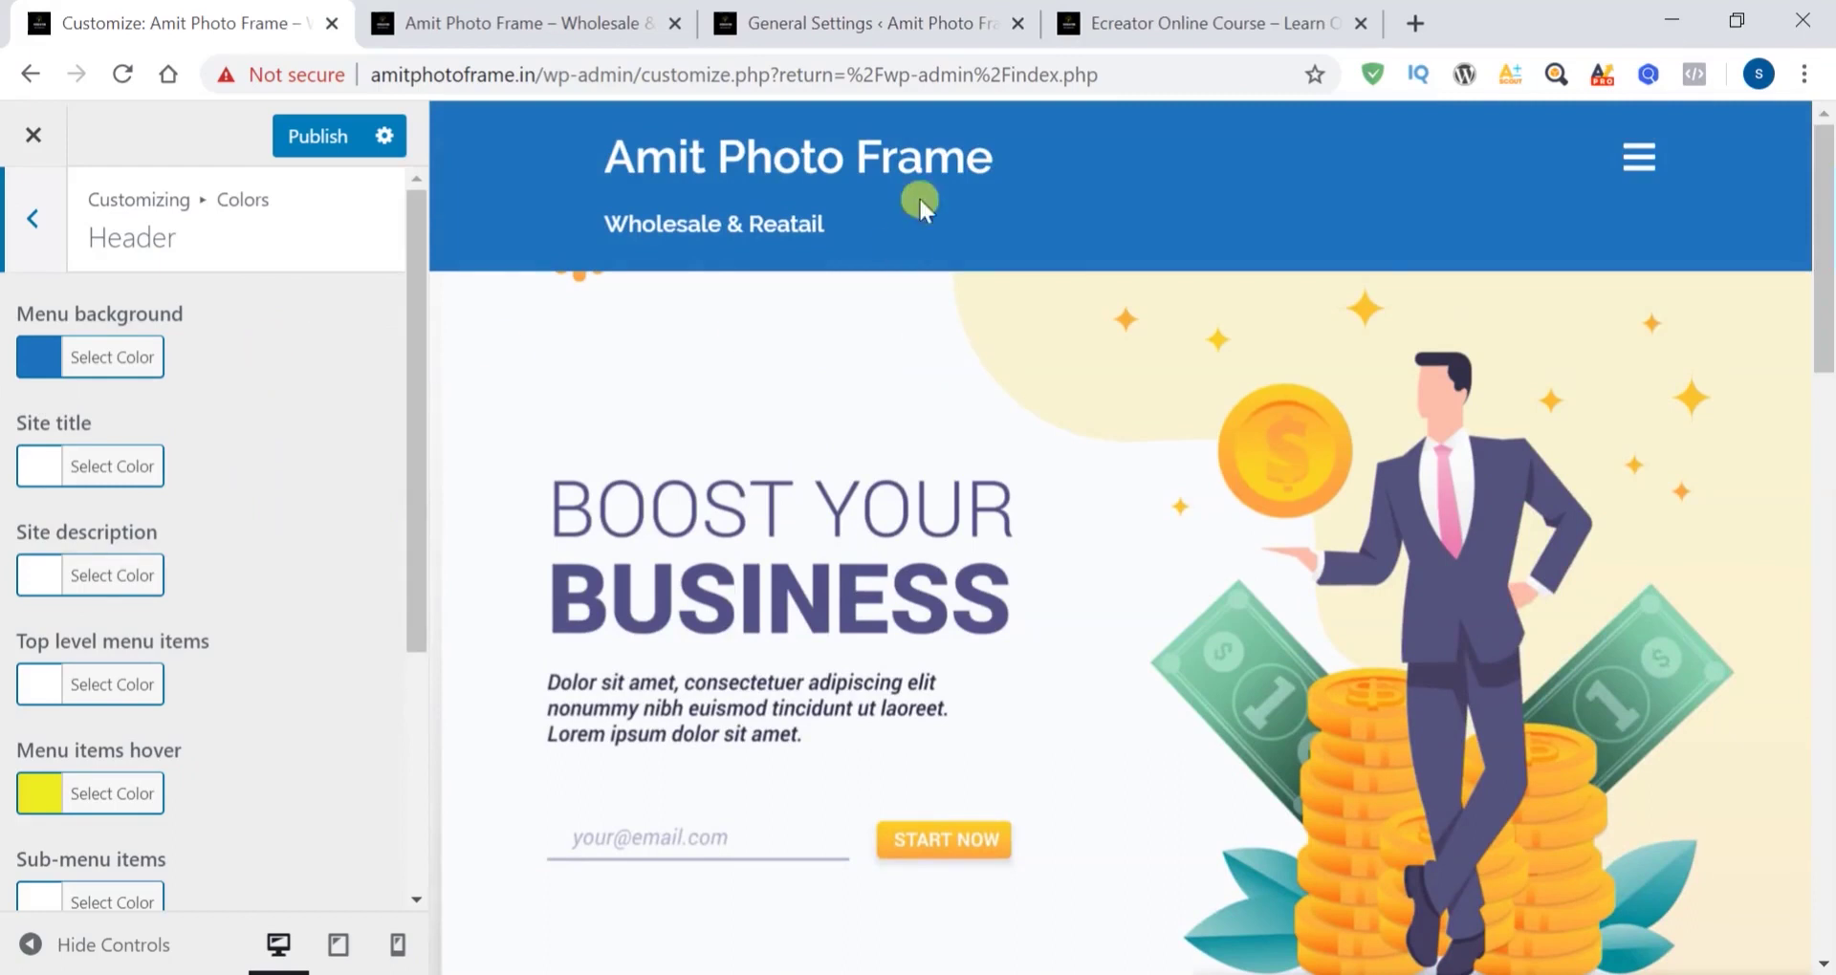
Set the header's menu background color to black #000000 and publish the change
left_click(36, 368)
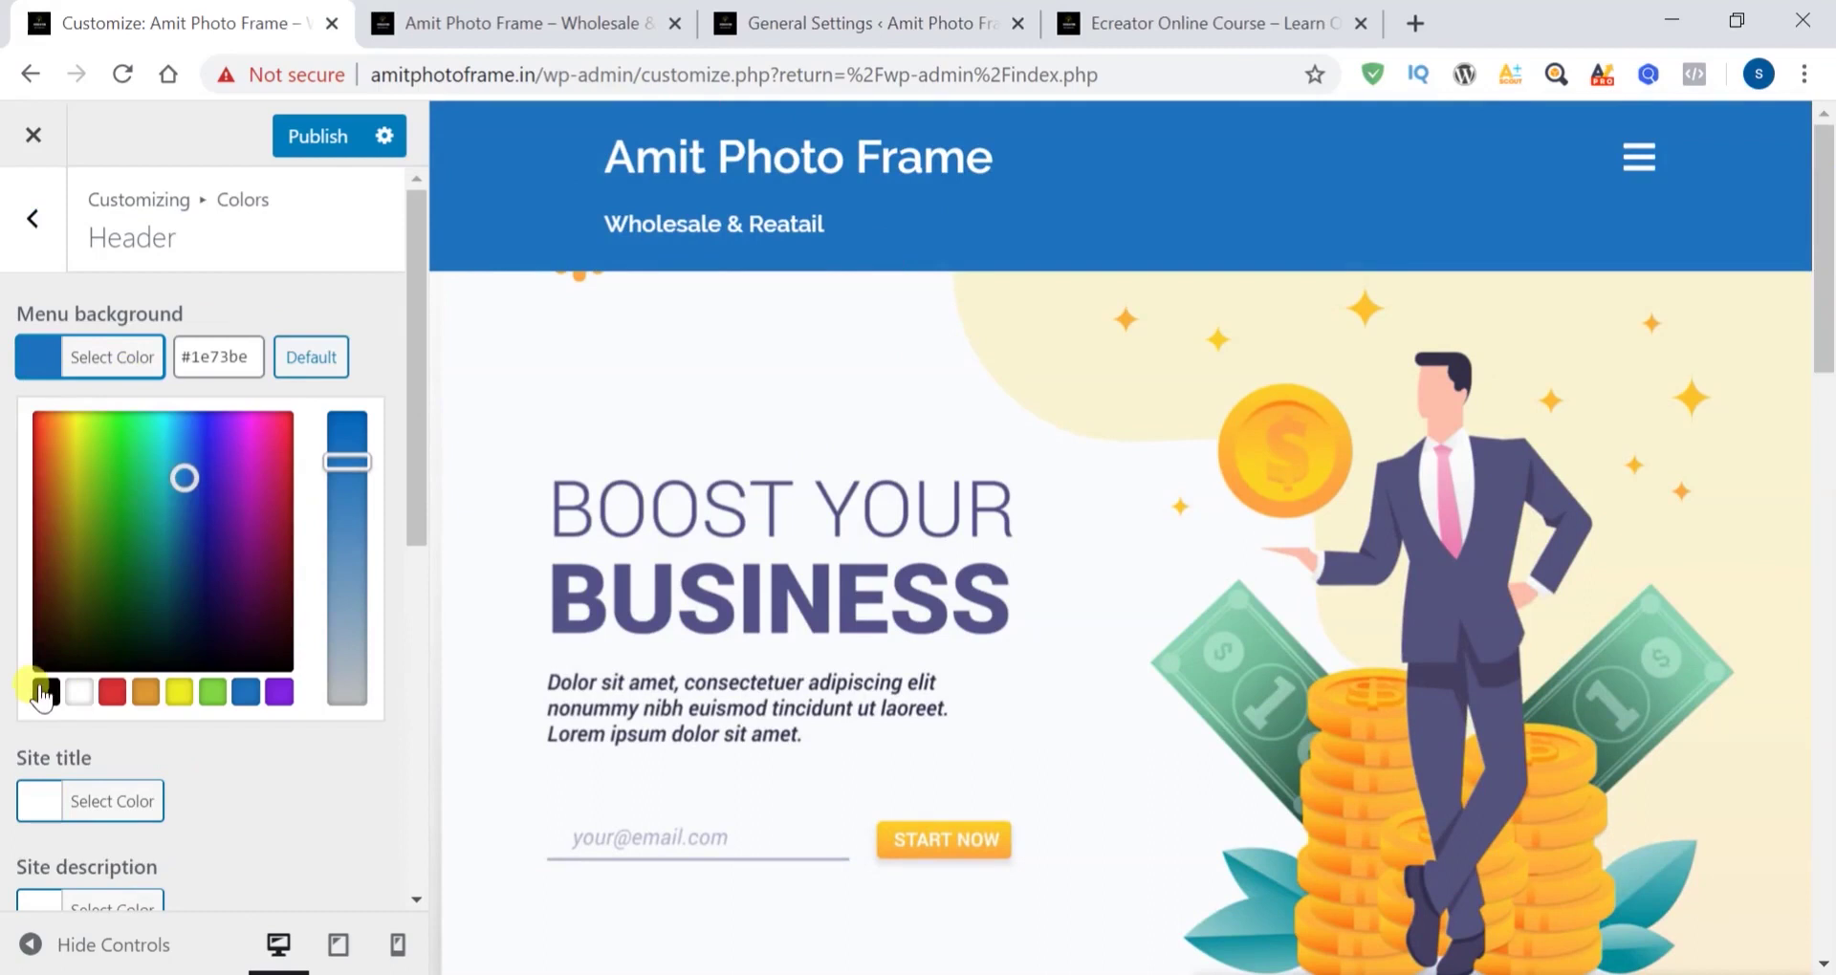
left_click(43, 689)
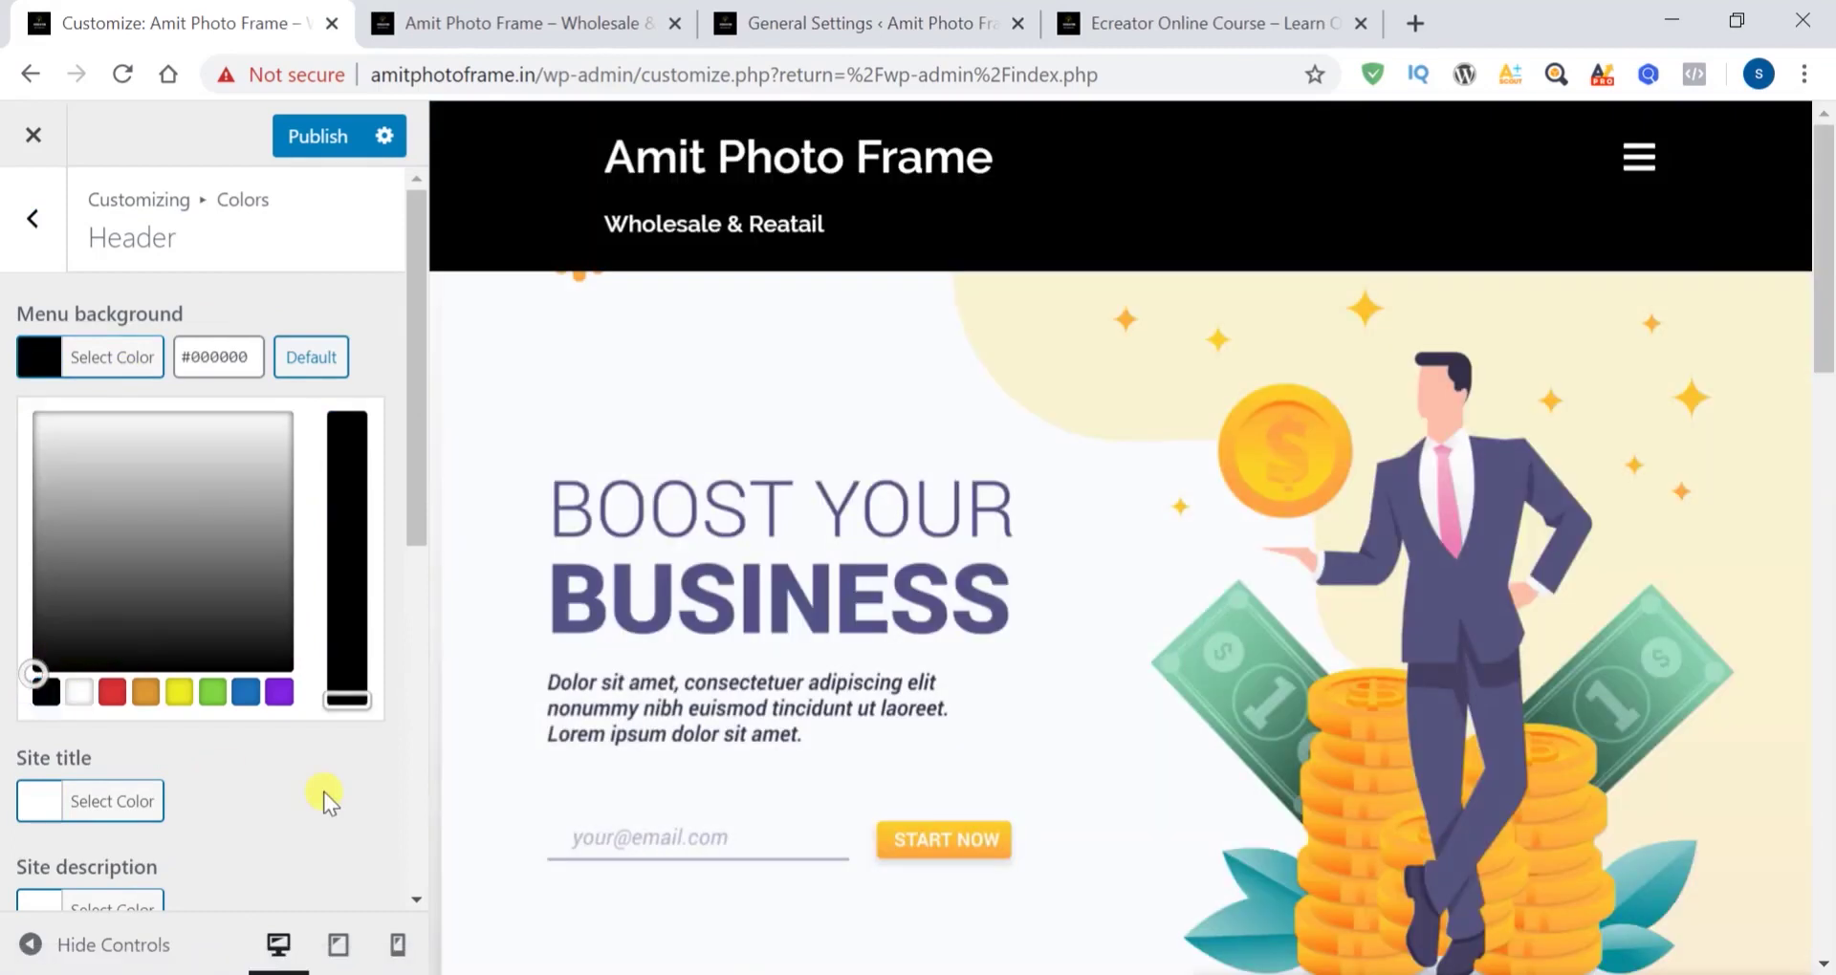
left_click(322, 791)
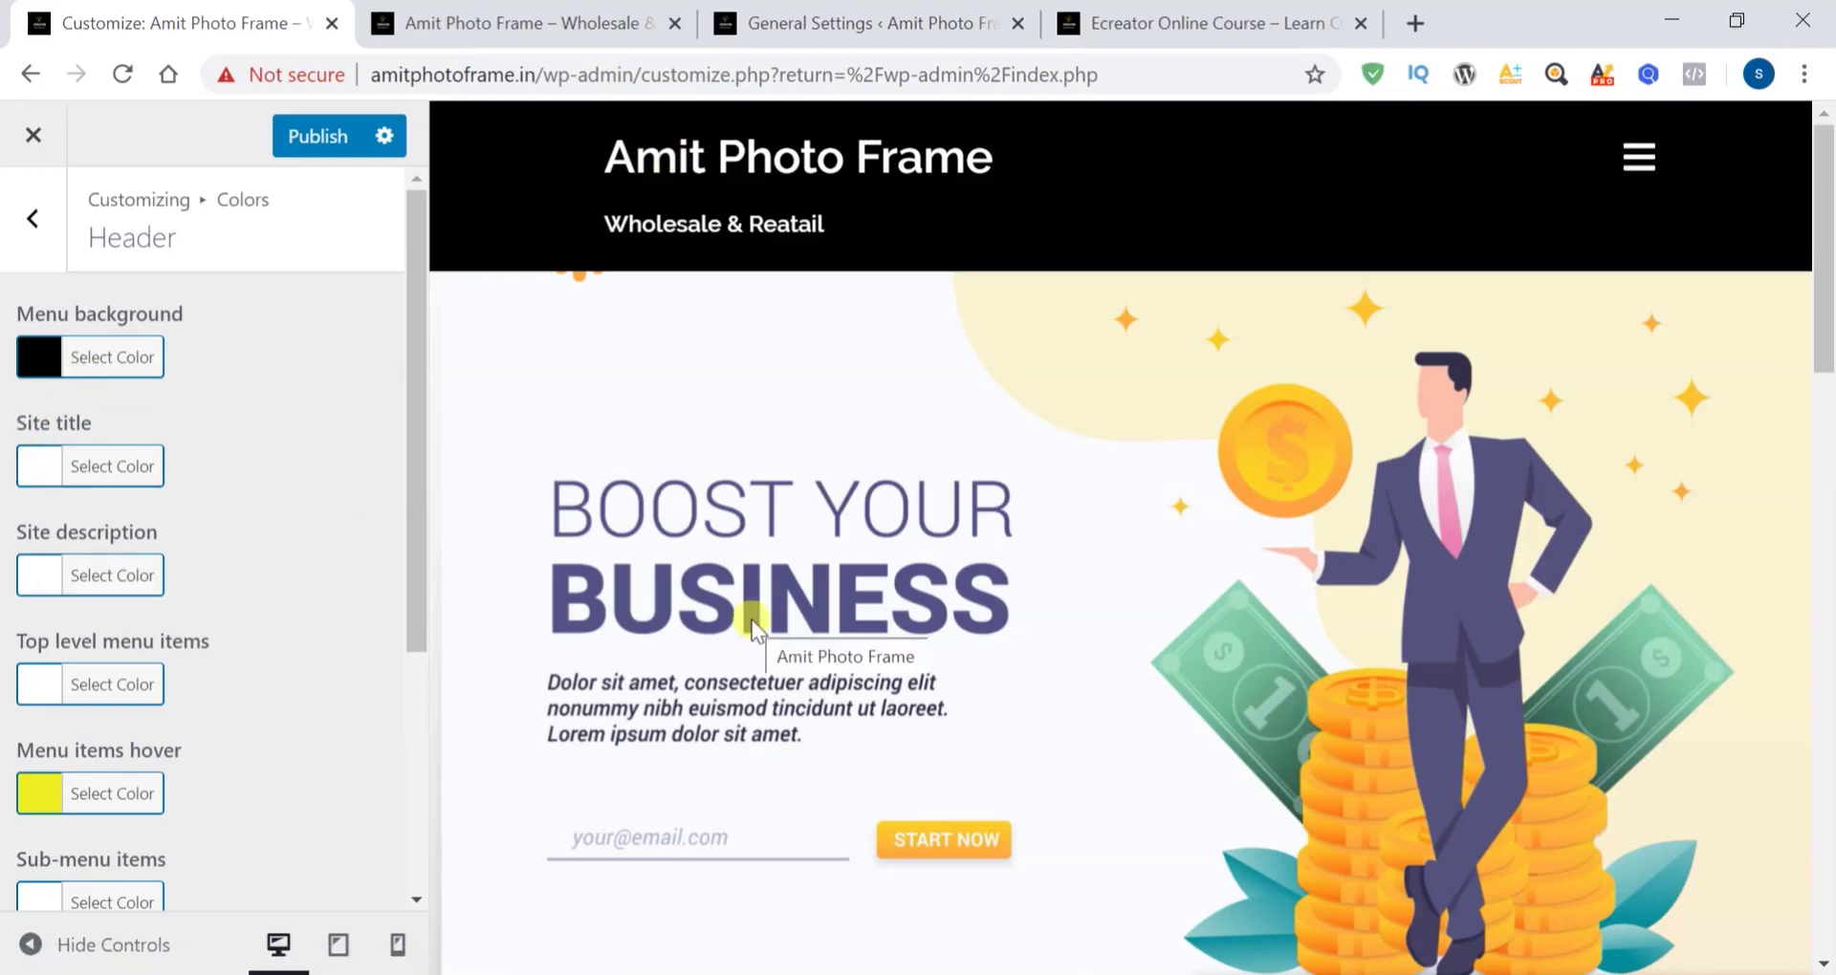
scroll(752, 620, "down", 6)
scroll(751, 621, "down", 3)
left_click(323, 133)
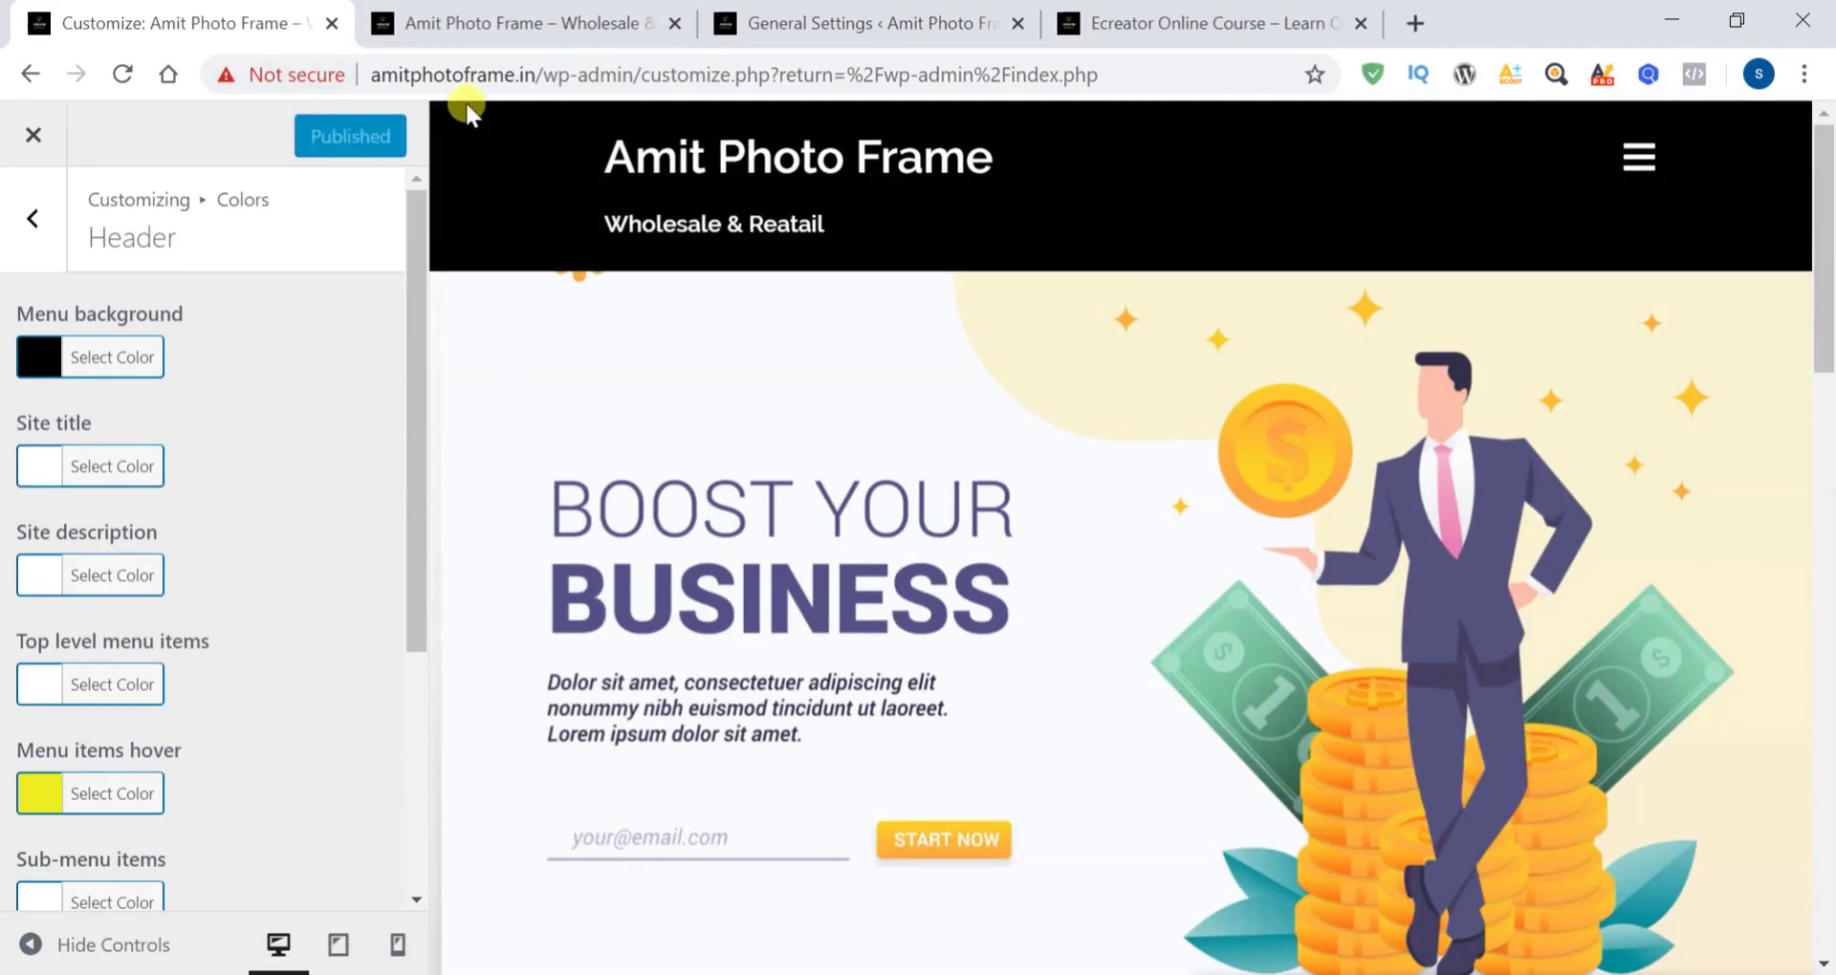
Reload the live site, check the header's menu background while moving through the page, and return to the Customizer
left_click(471, 27)
left_click(122, 76)
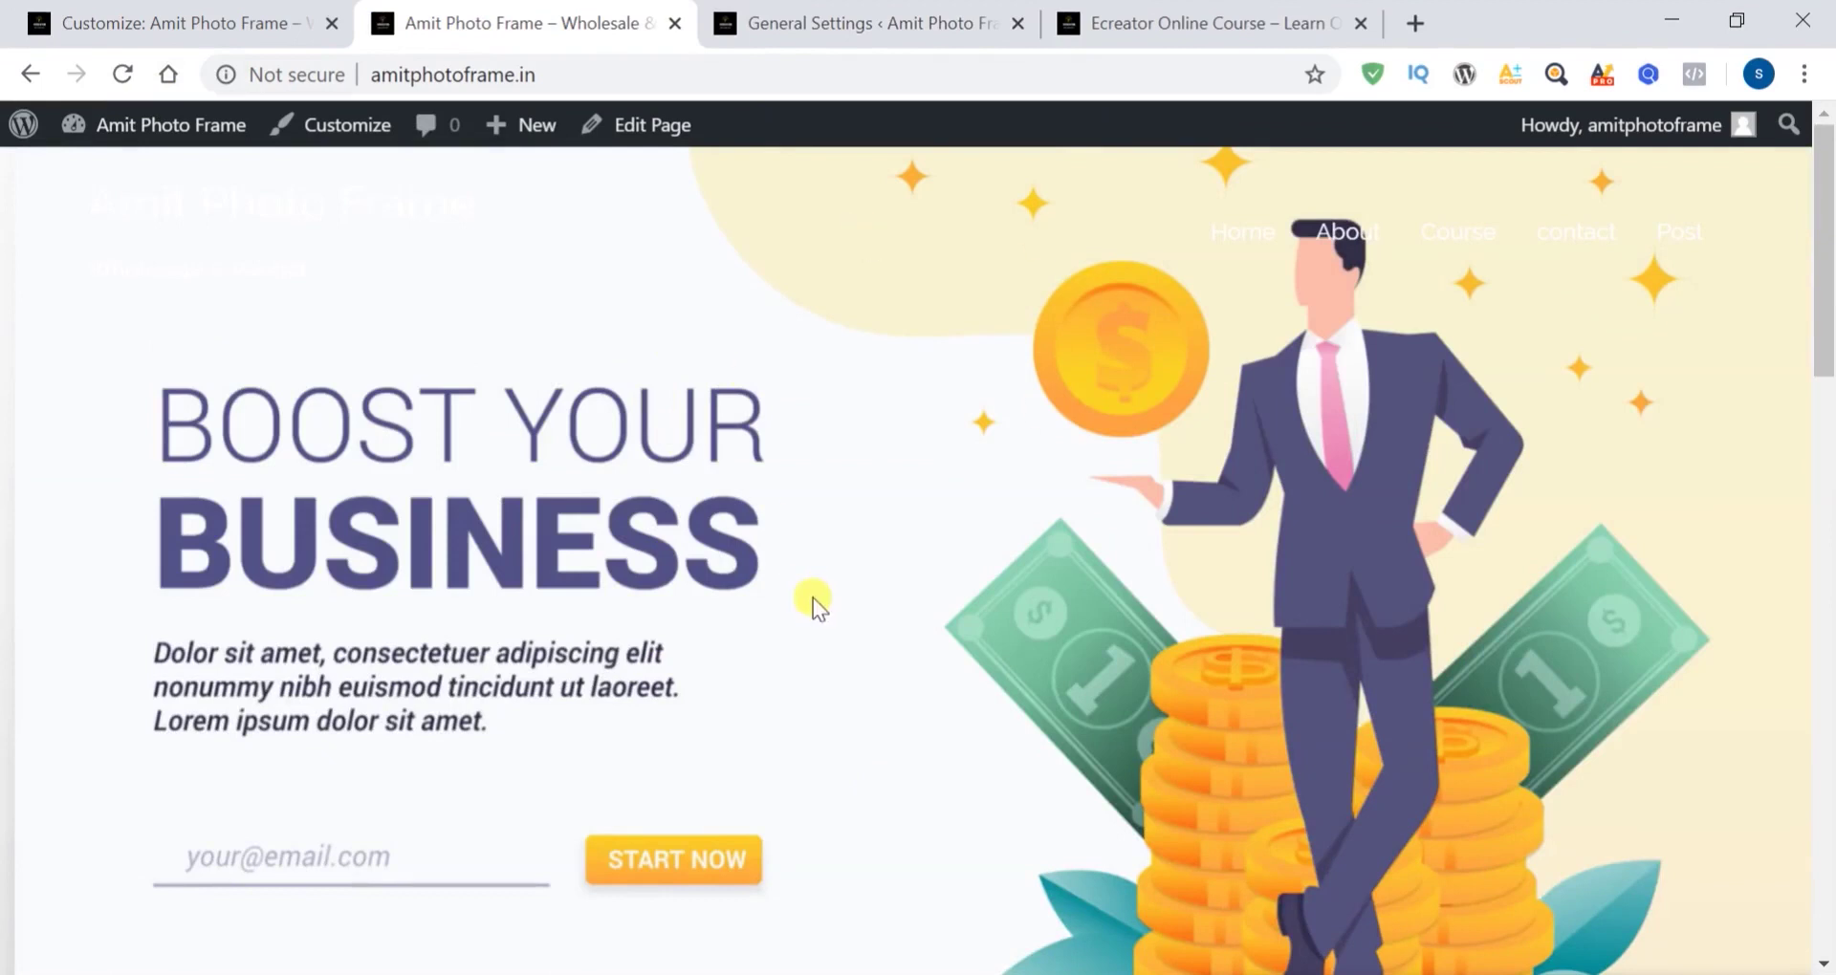
scroll(813, 598, "down", 8)
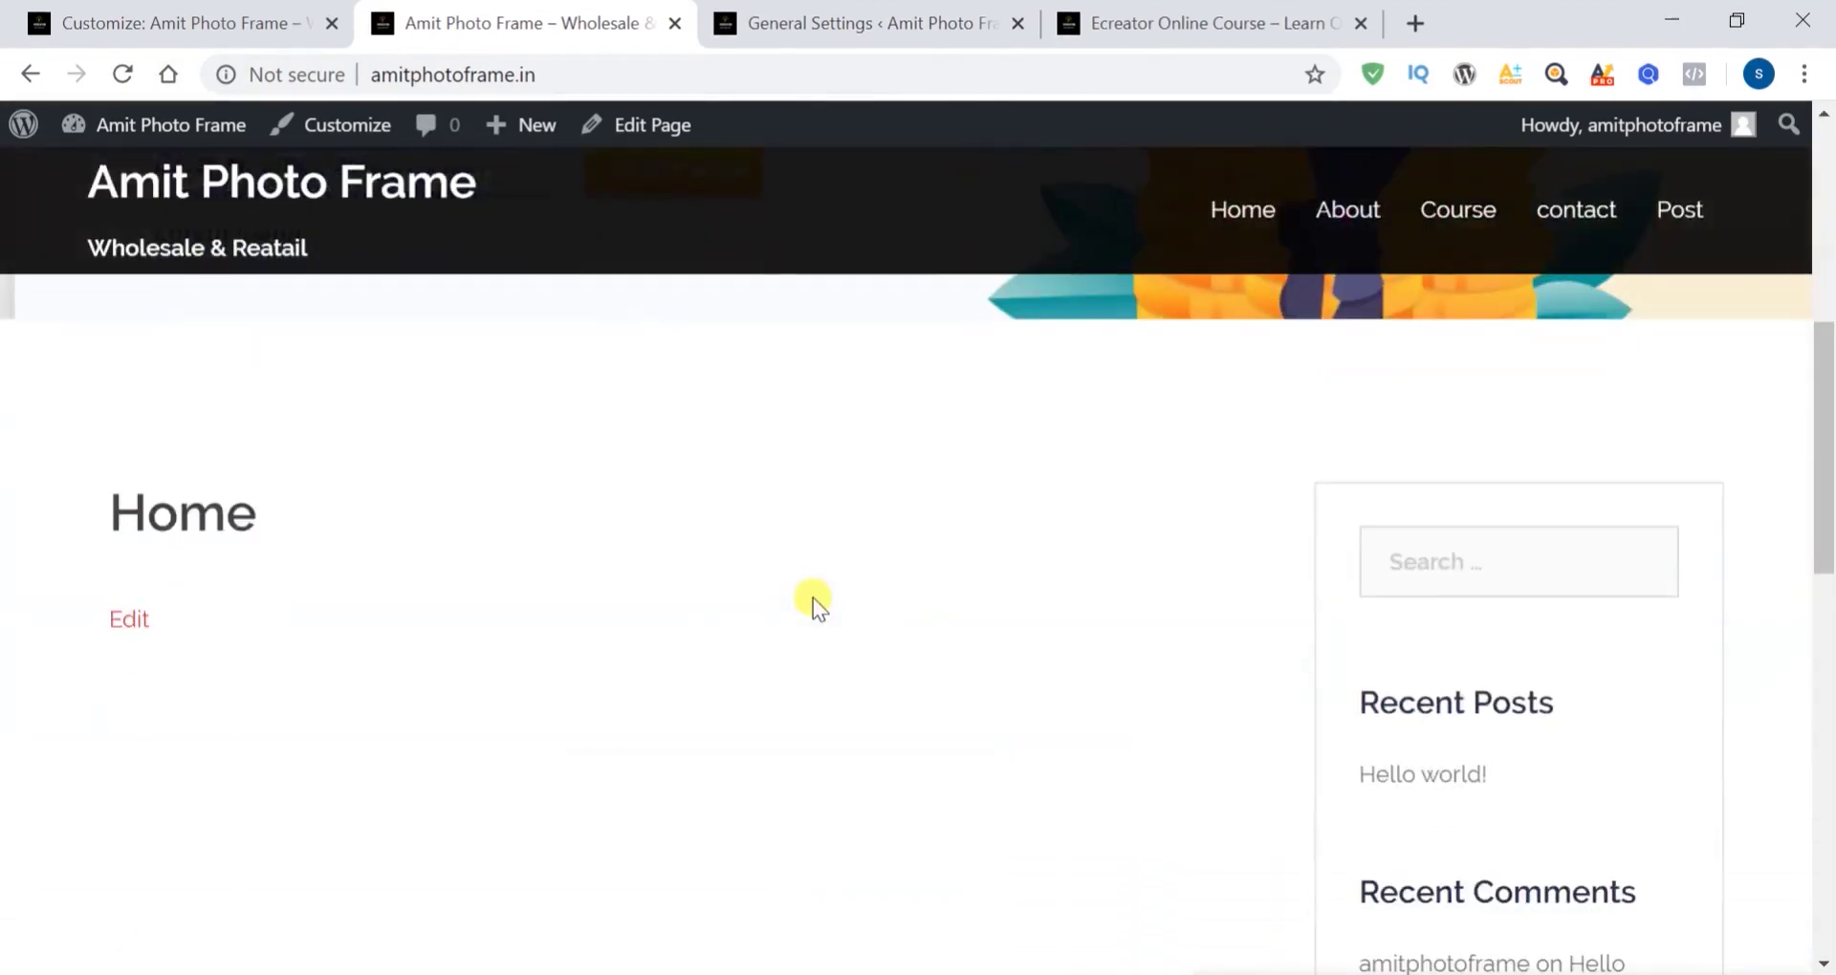
scroll(813, 597, "up", 8)
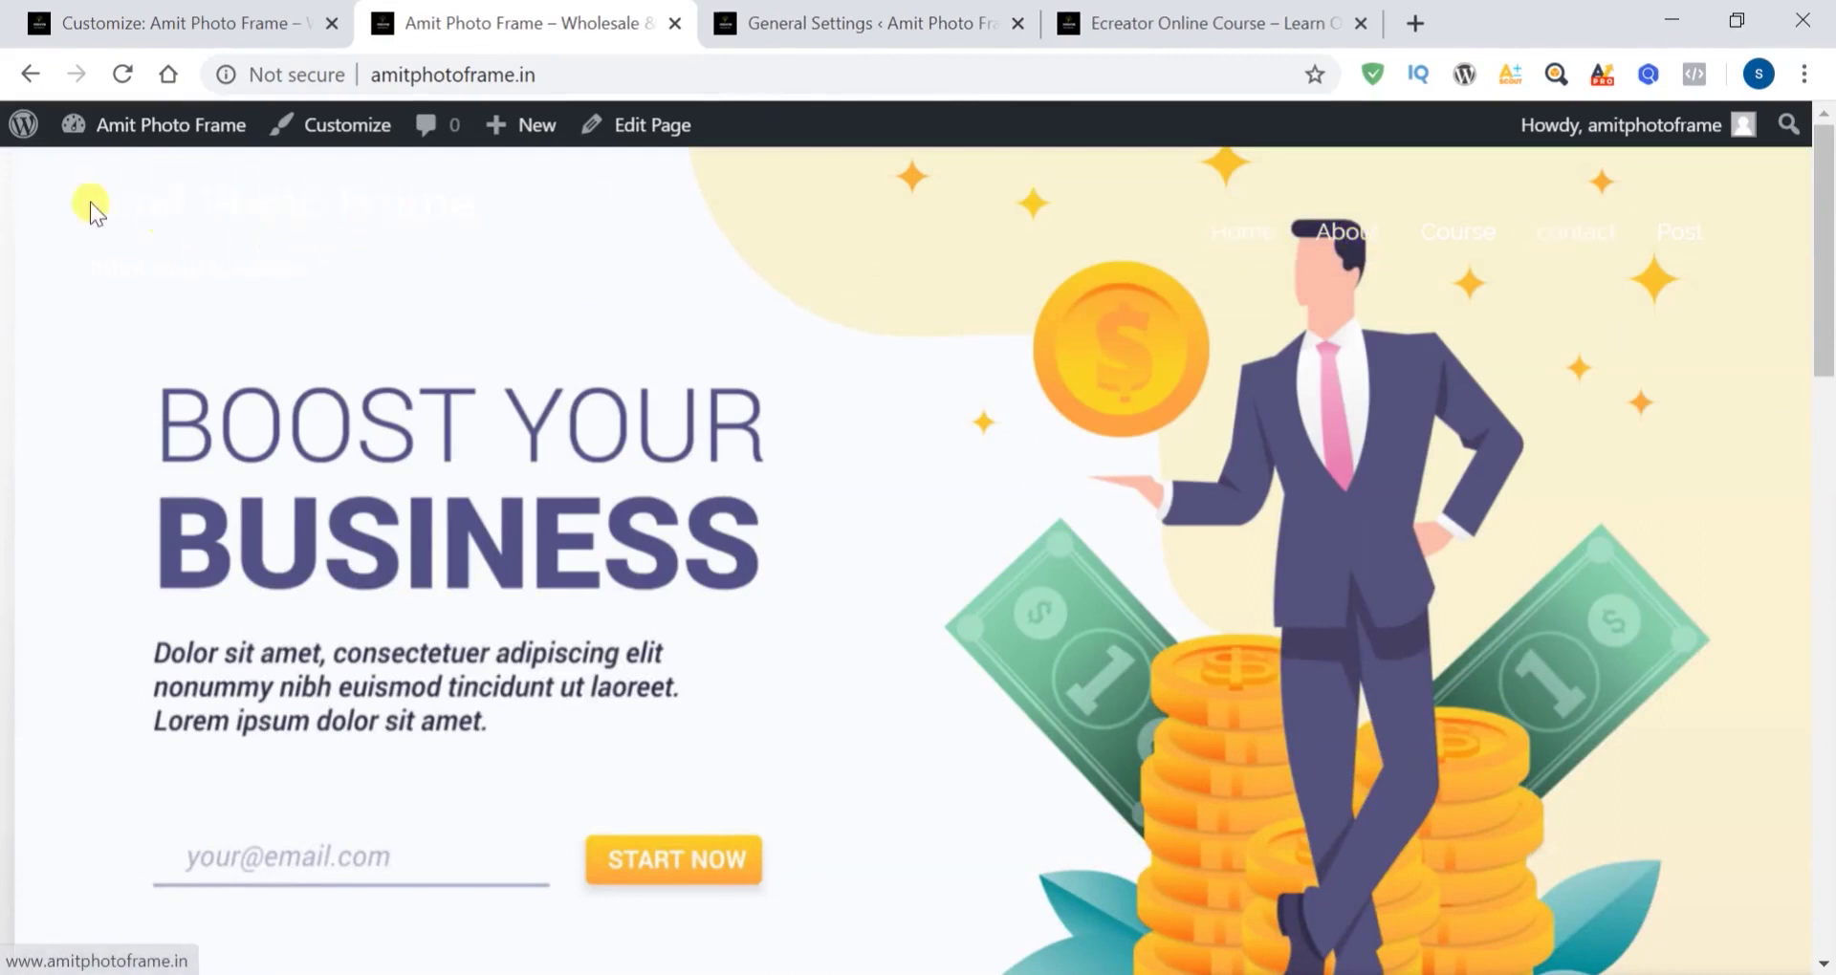
left_click(224, 25)
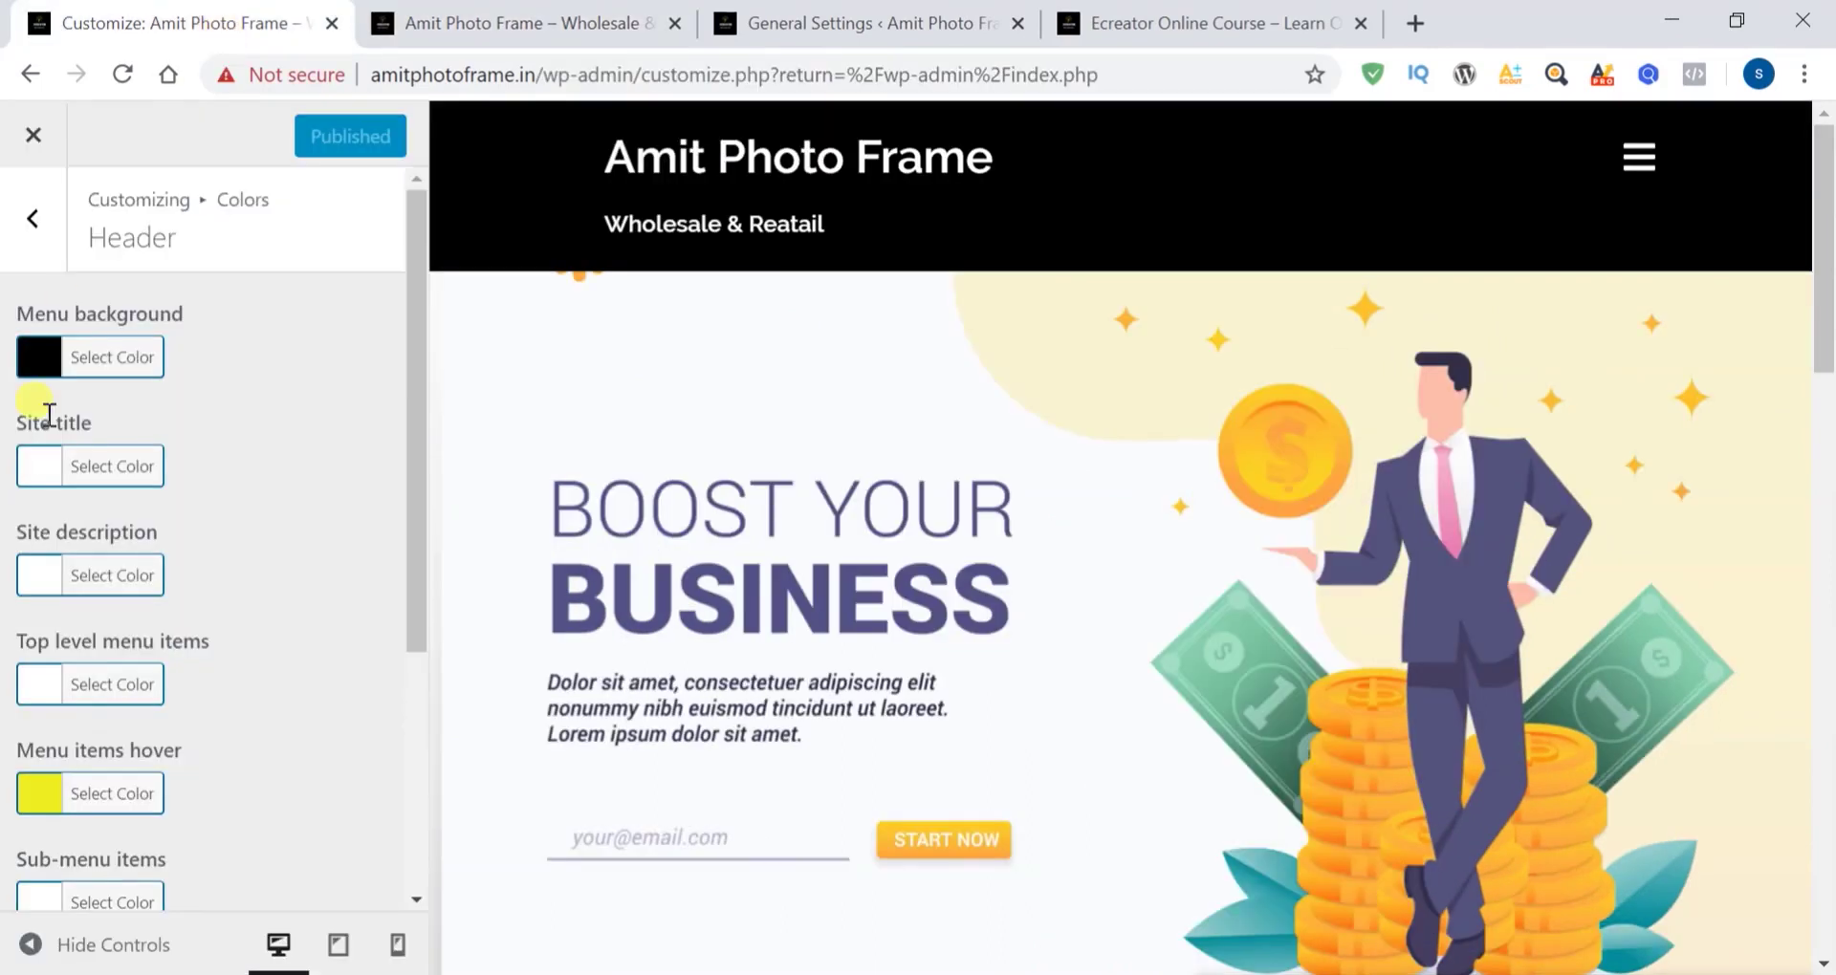
Set both the site title color and the site description color to blue #1e73be
left_click(41, 479)
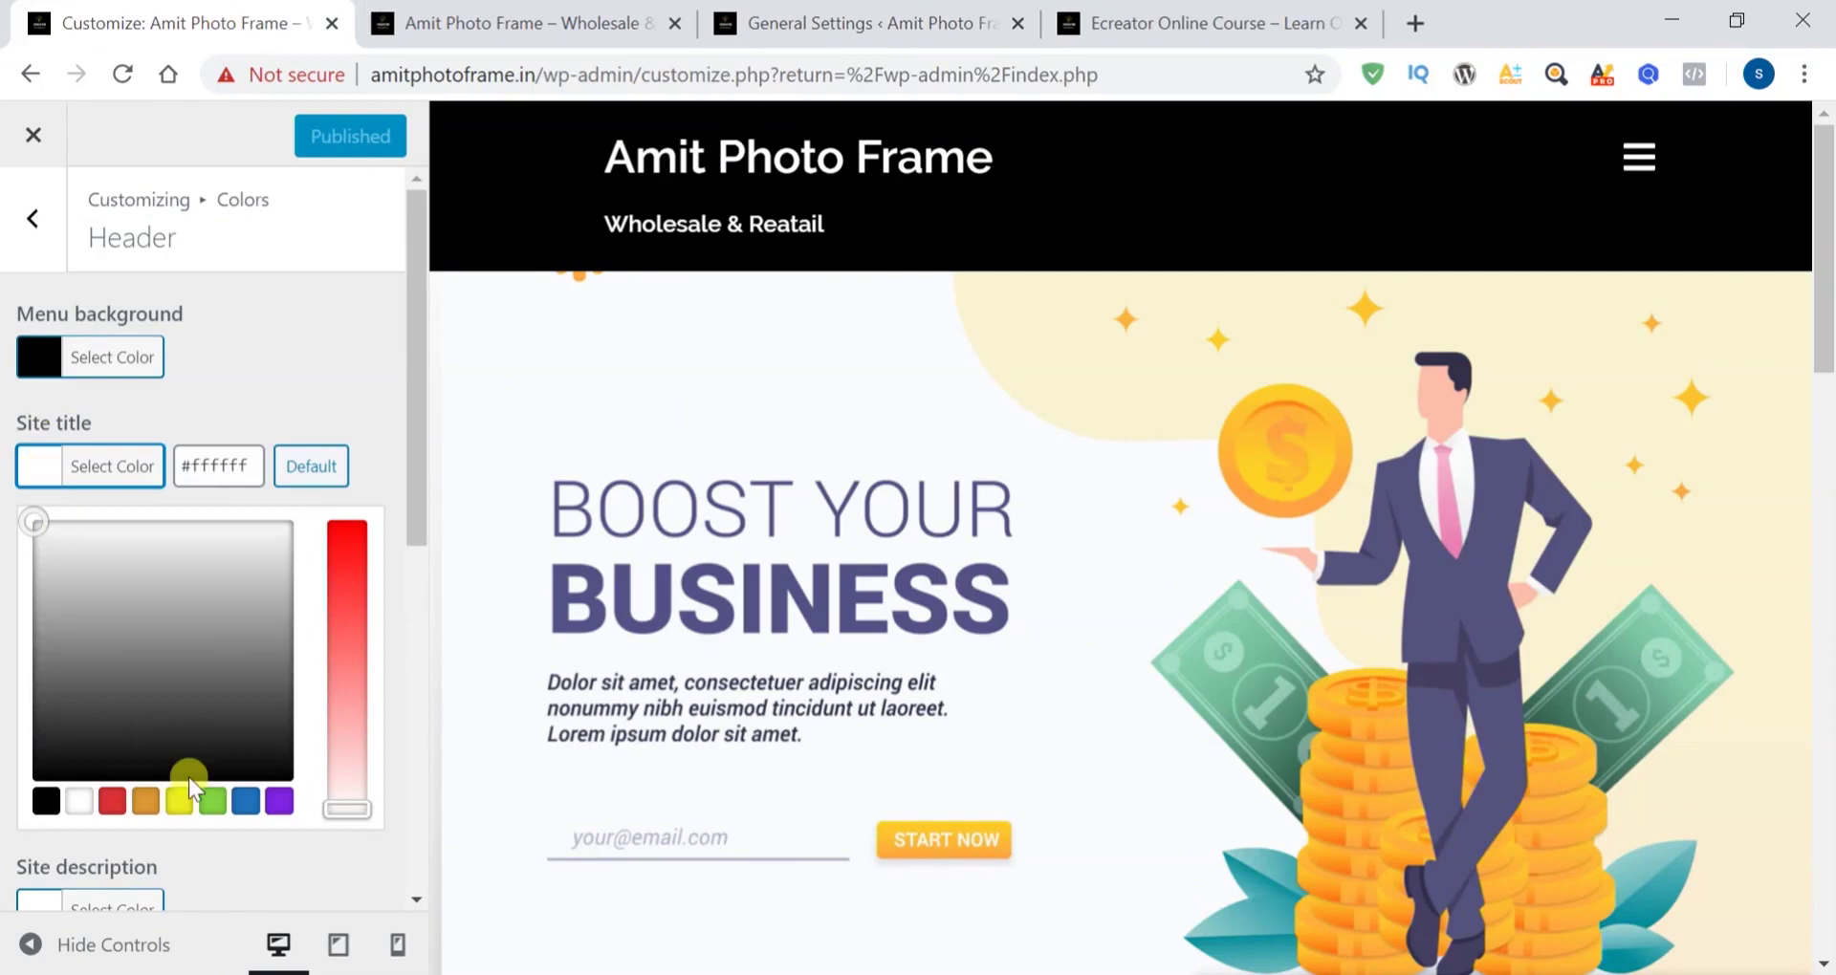
left_click(246, 801)
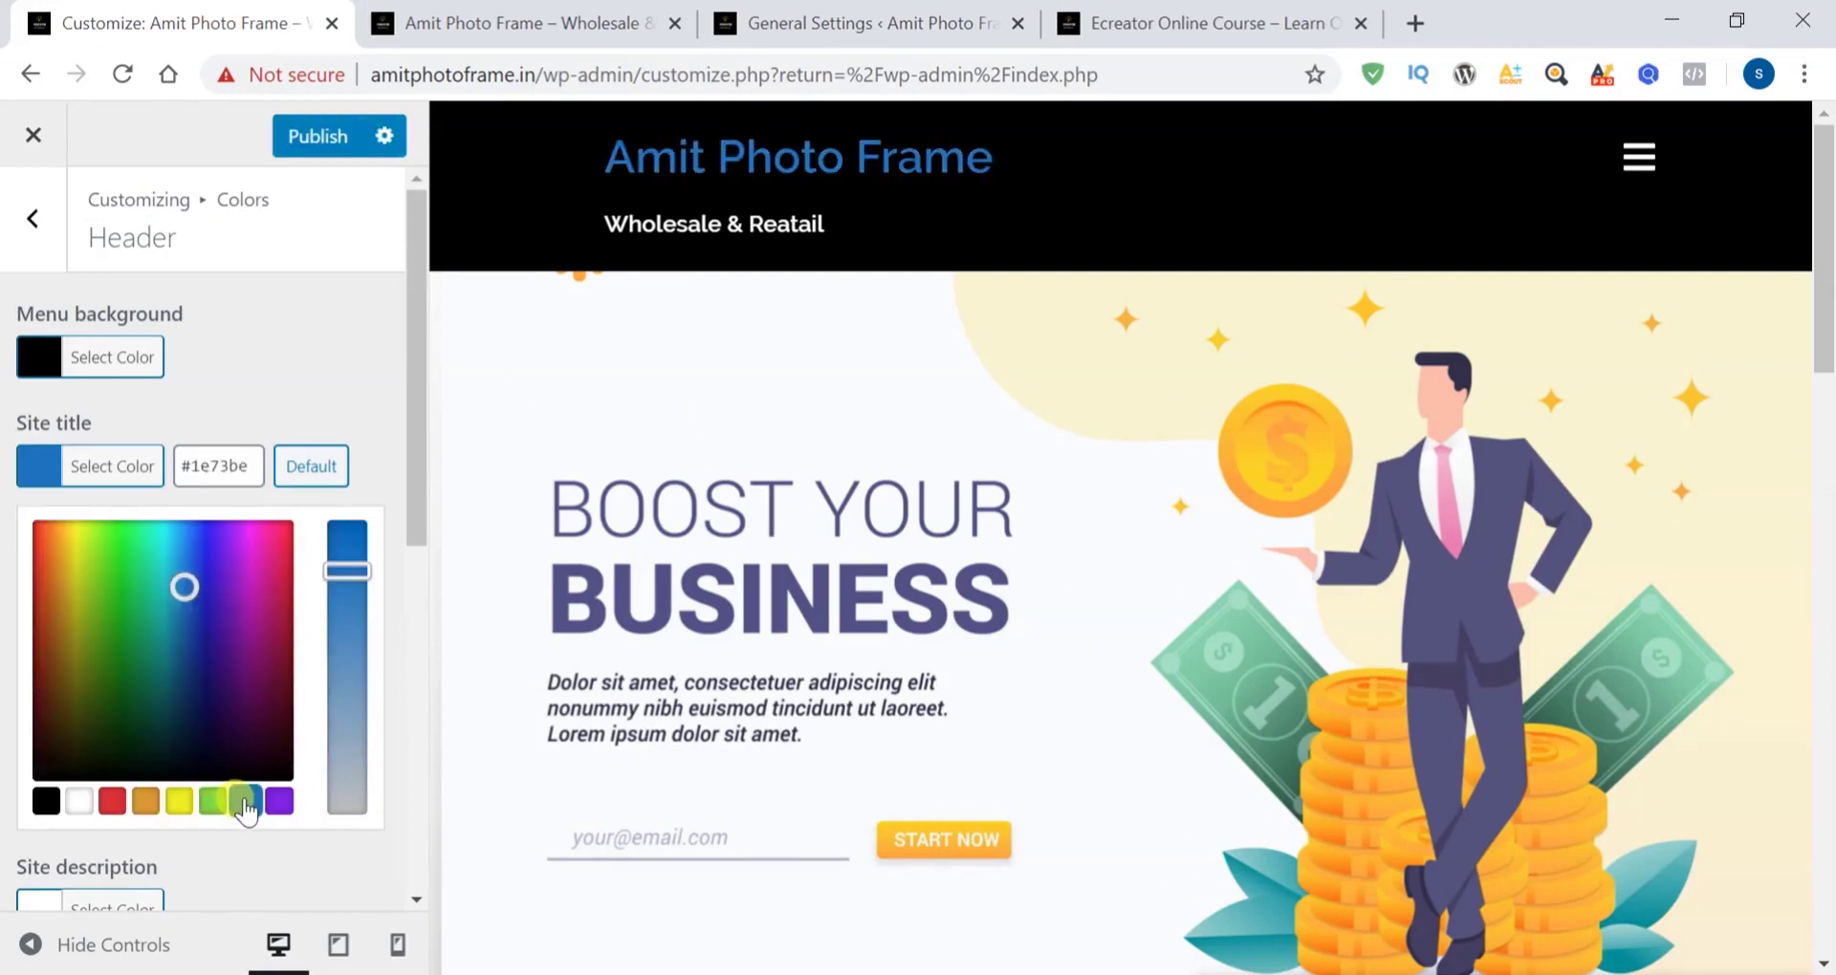
left_click(274, 851)
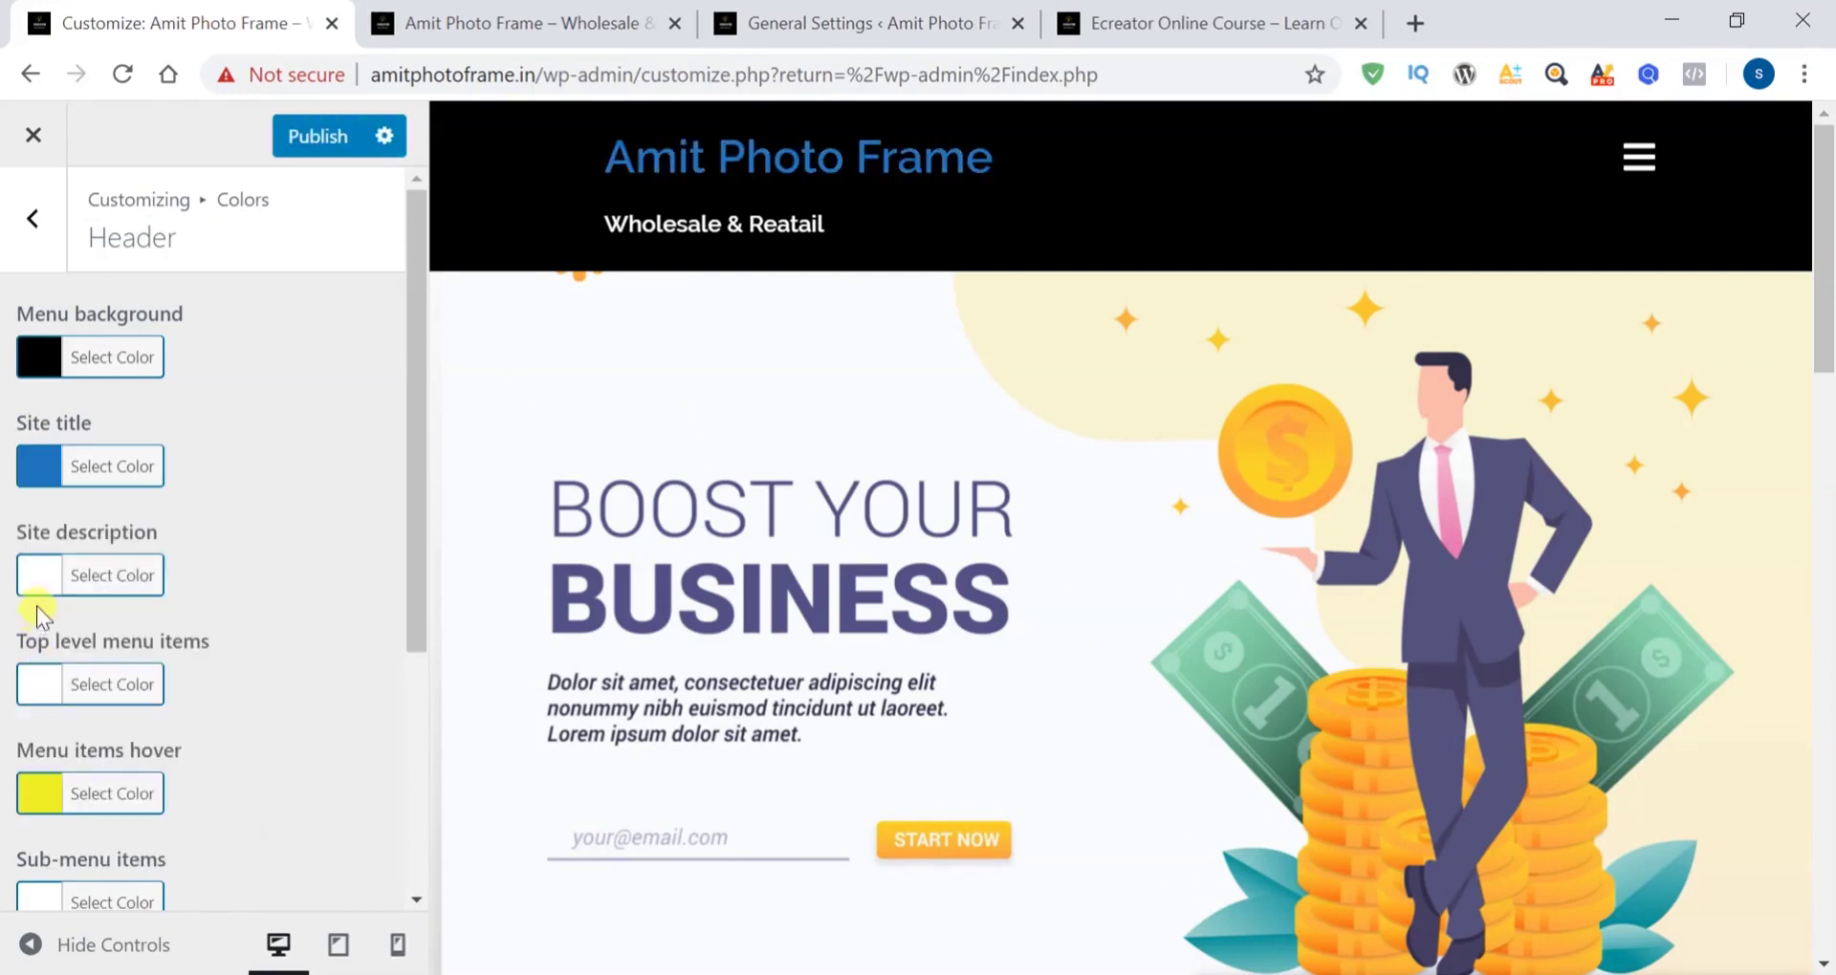
left_click(40, 577)
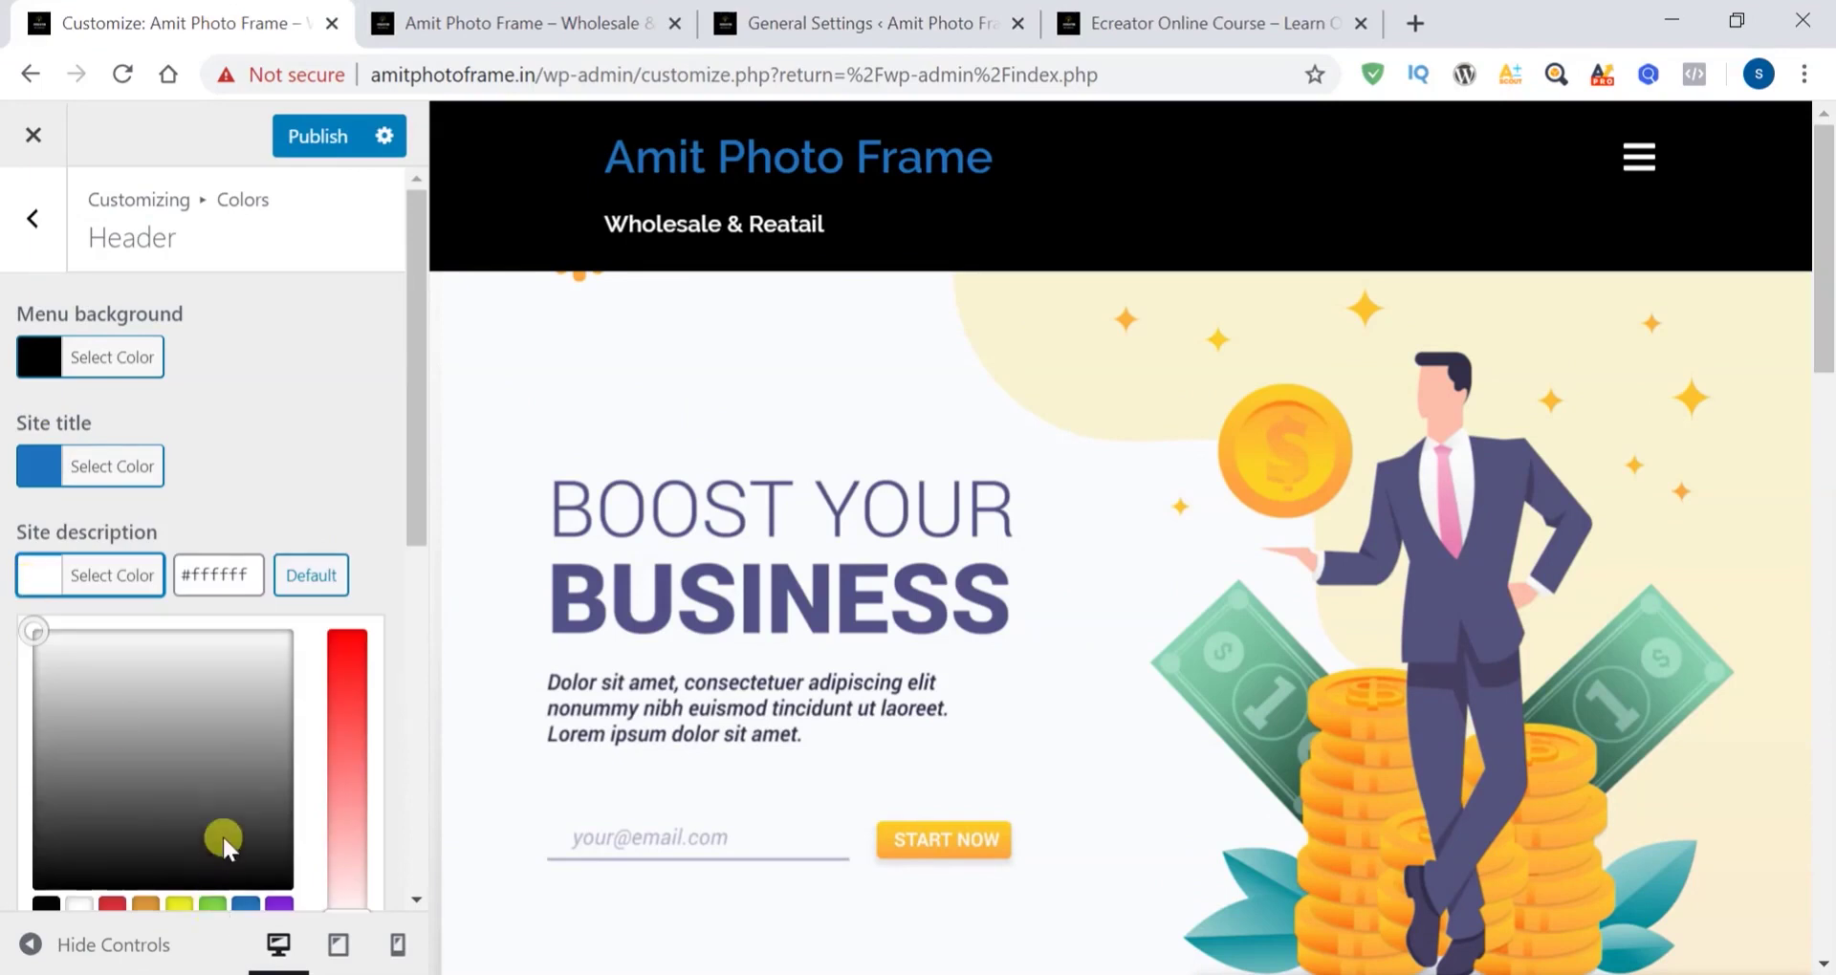
scroll(222, 835, "down", 1)
left_click(245, 784)
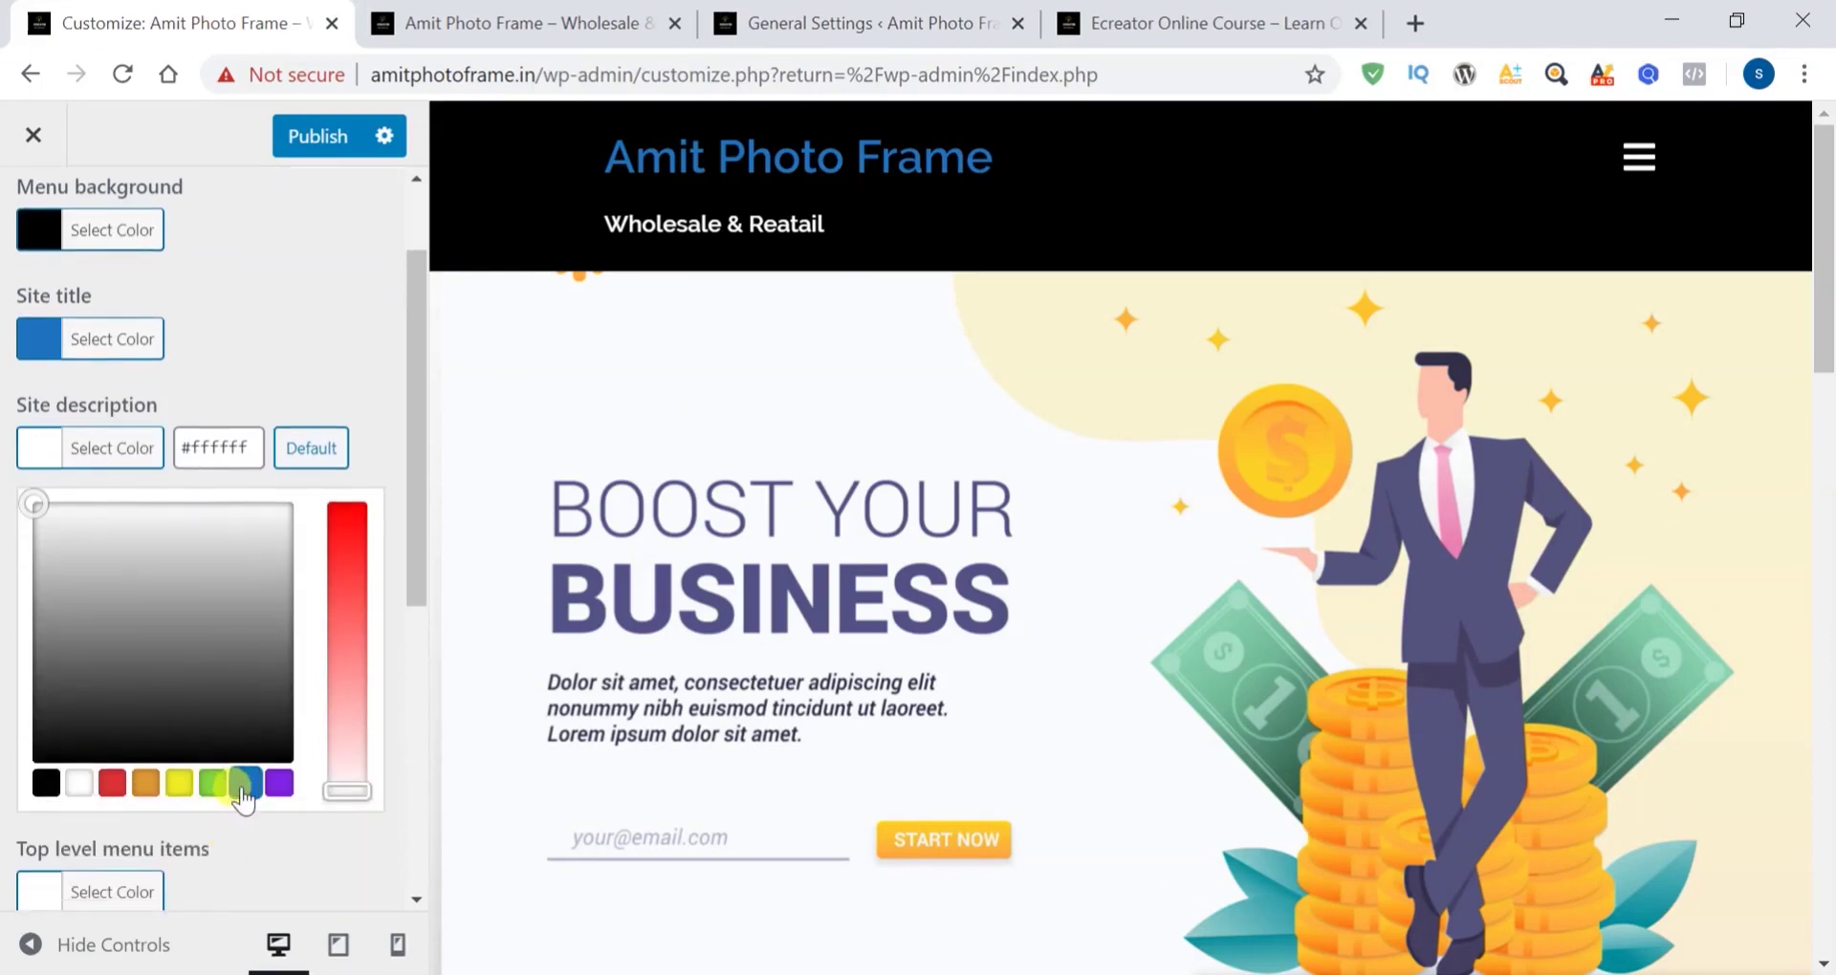
left_click(292, 854)
Set the header's menu background color to white #ffffff and publish the header color changes
left_click(18, 219)
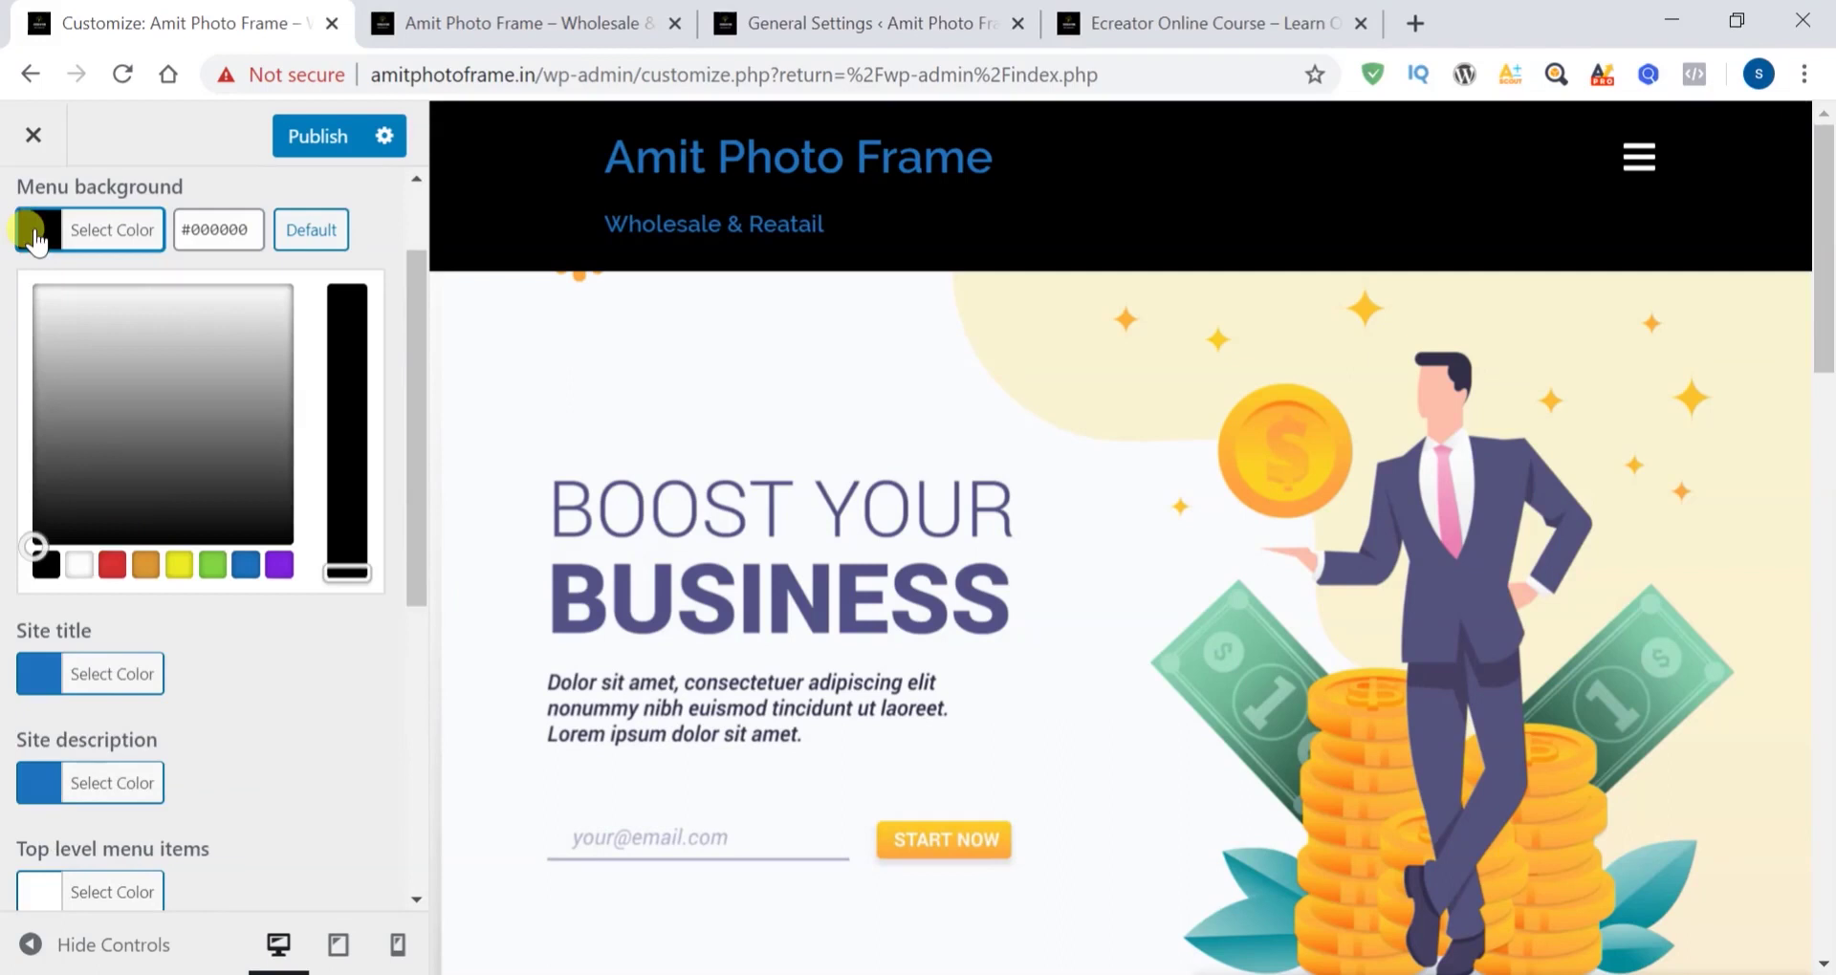
left_click(78, 566)
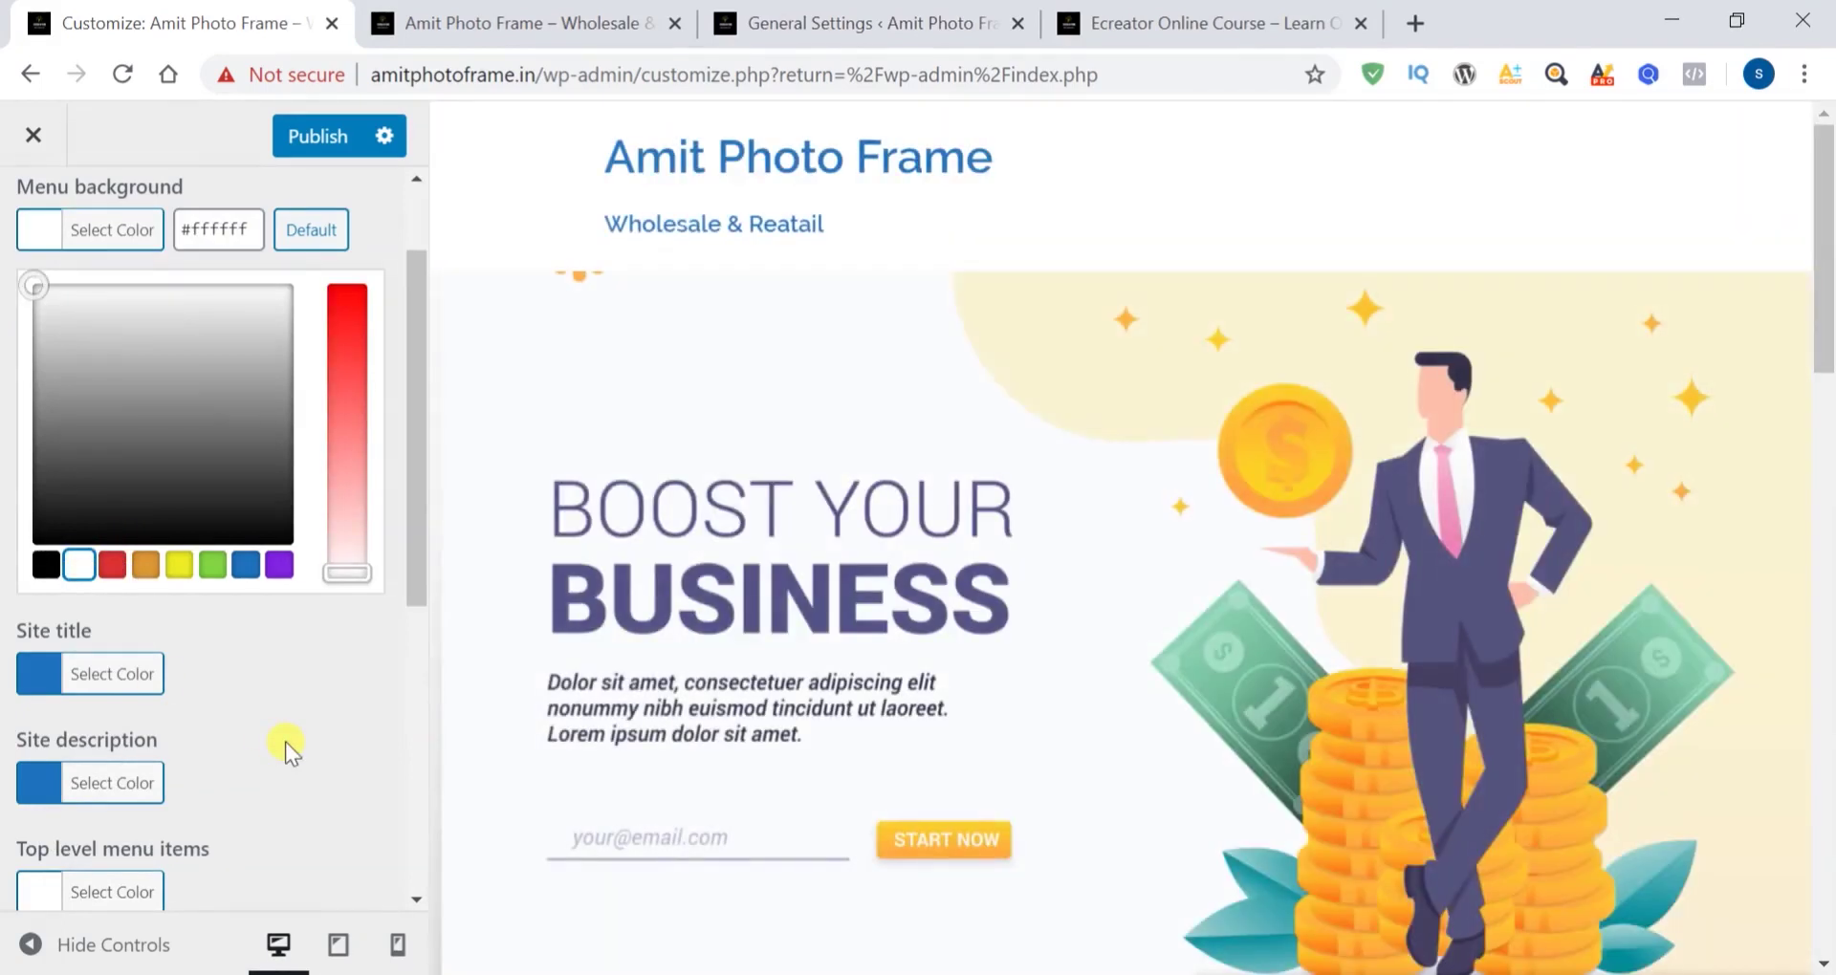
left_click(285, 742)
left_click(316, 139)
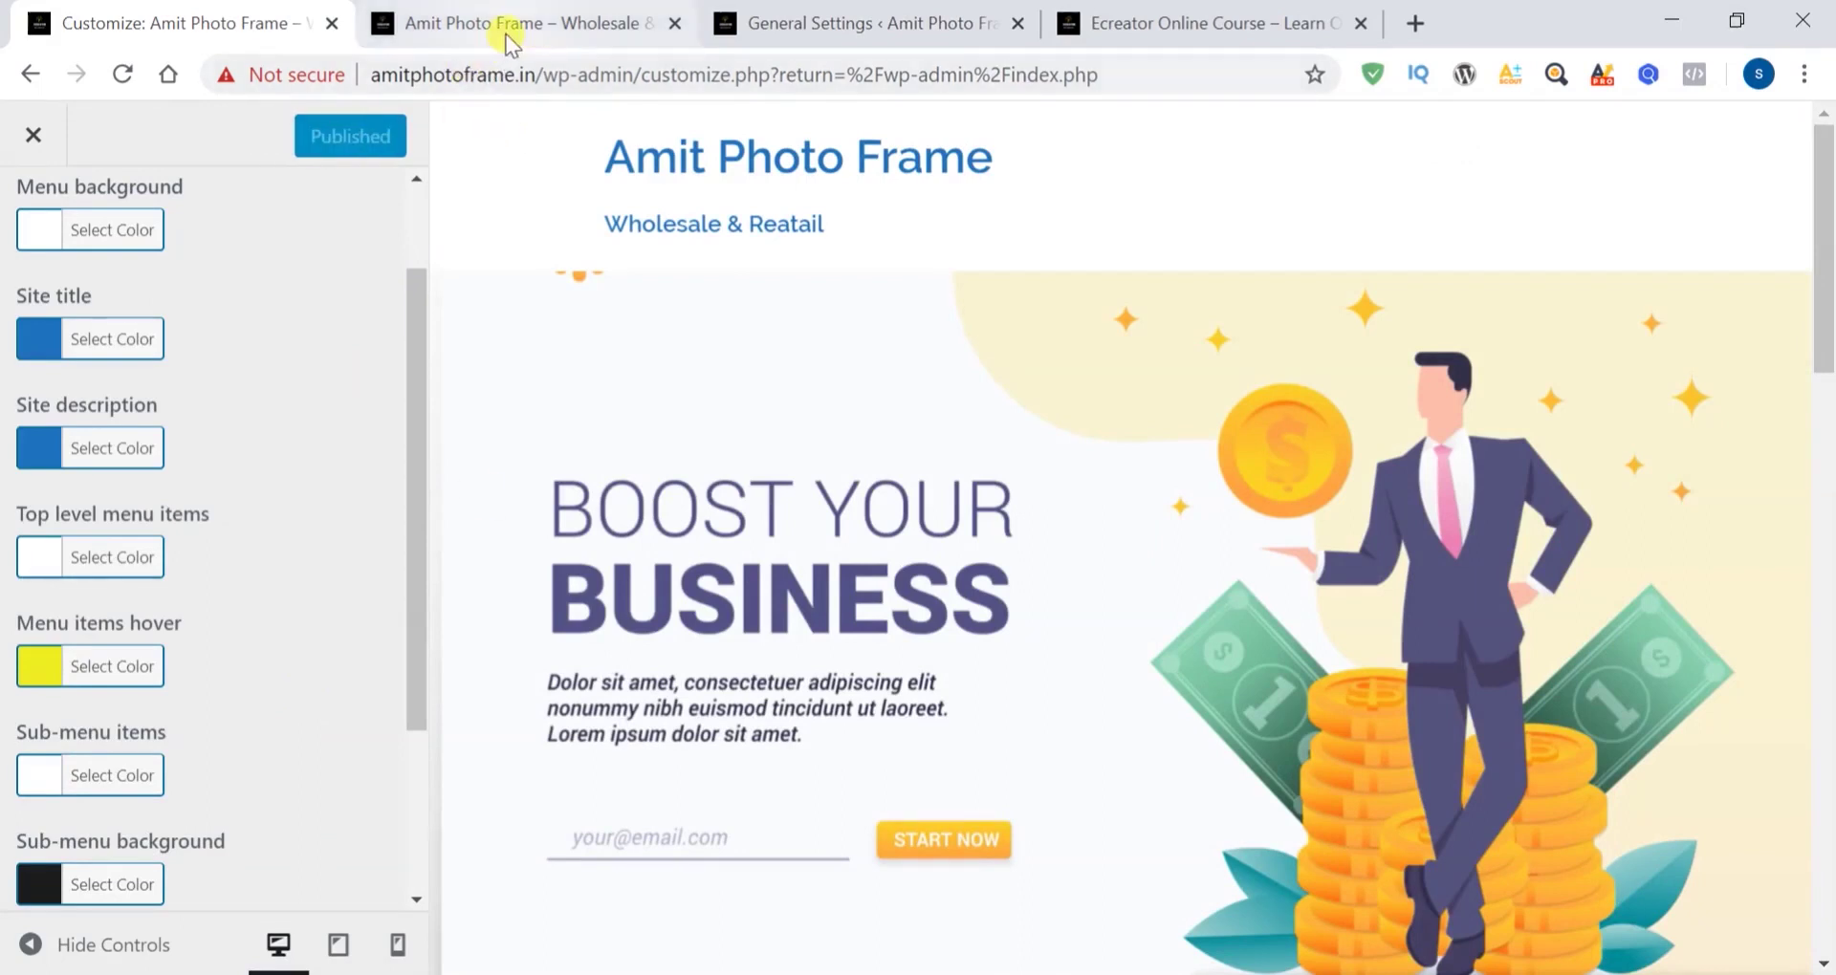
Reload the live site, examine the title, description and menu against the header background, and return to the Customizer
left_click(506, 35)
left_click(123, 73)
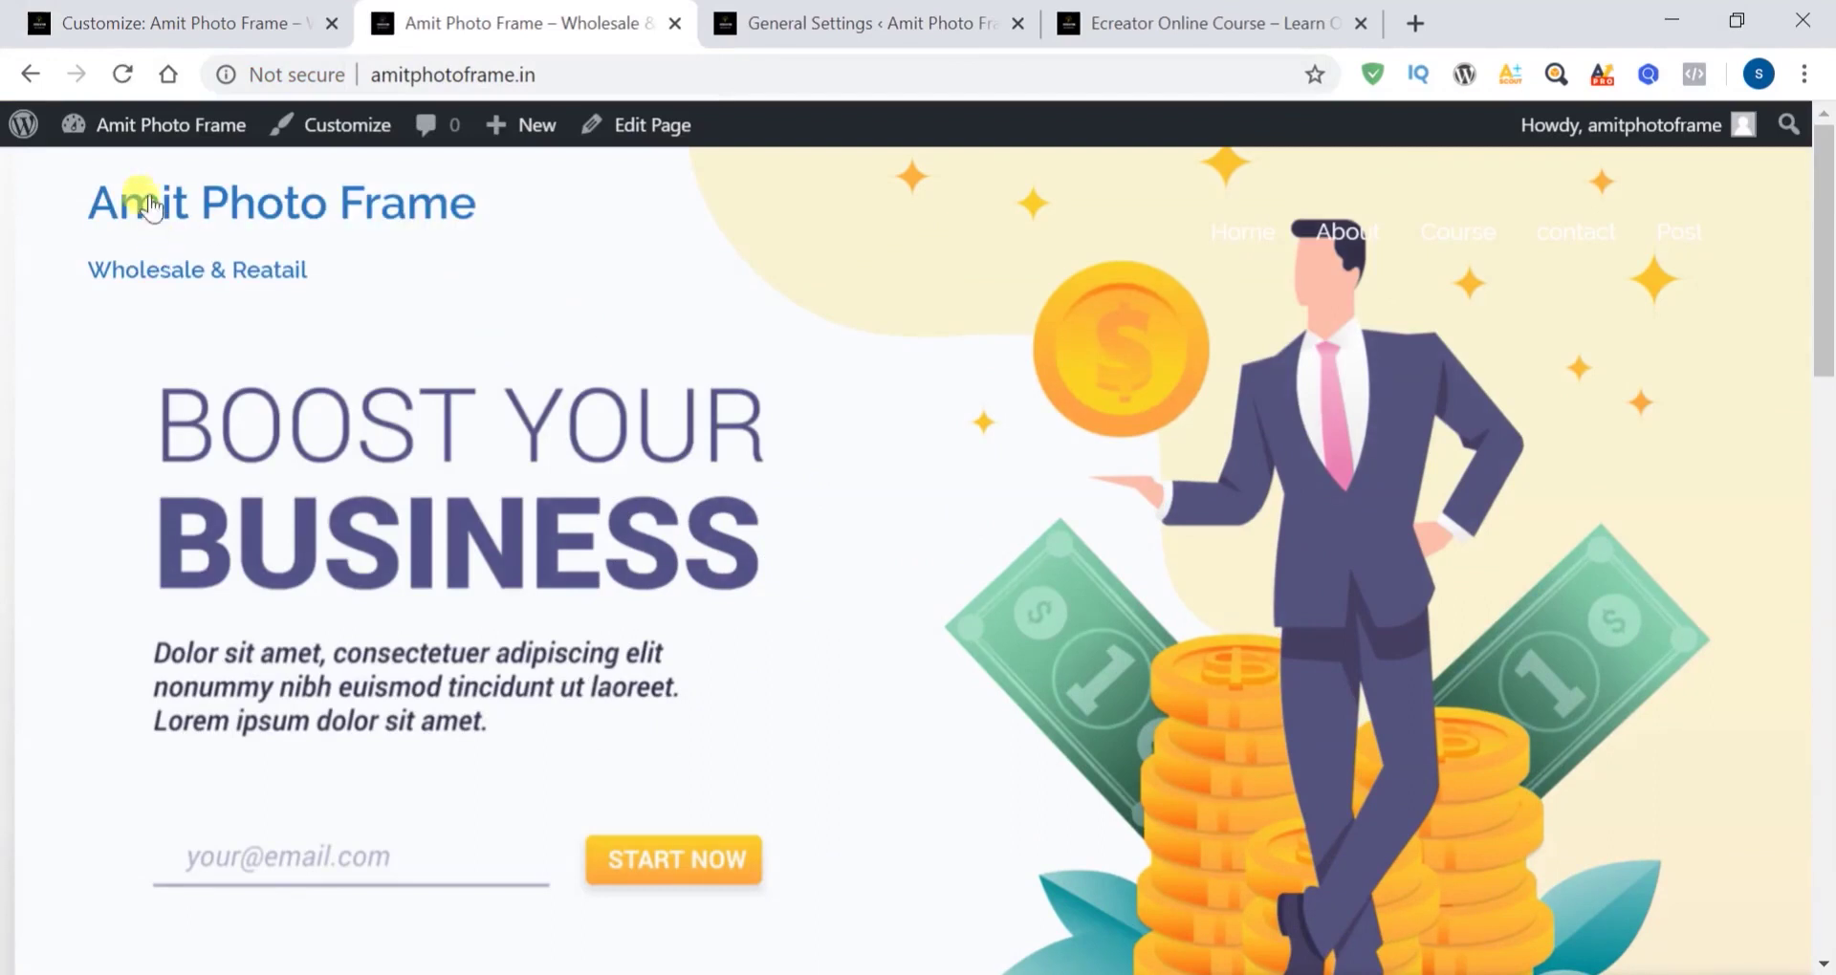
scroll(955, 753, "down", 5)
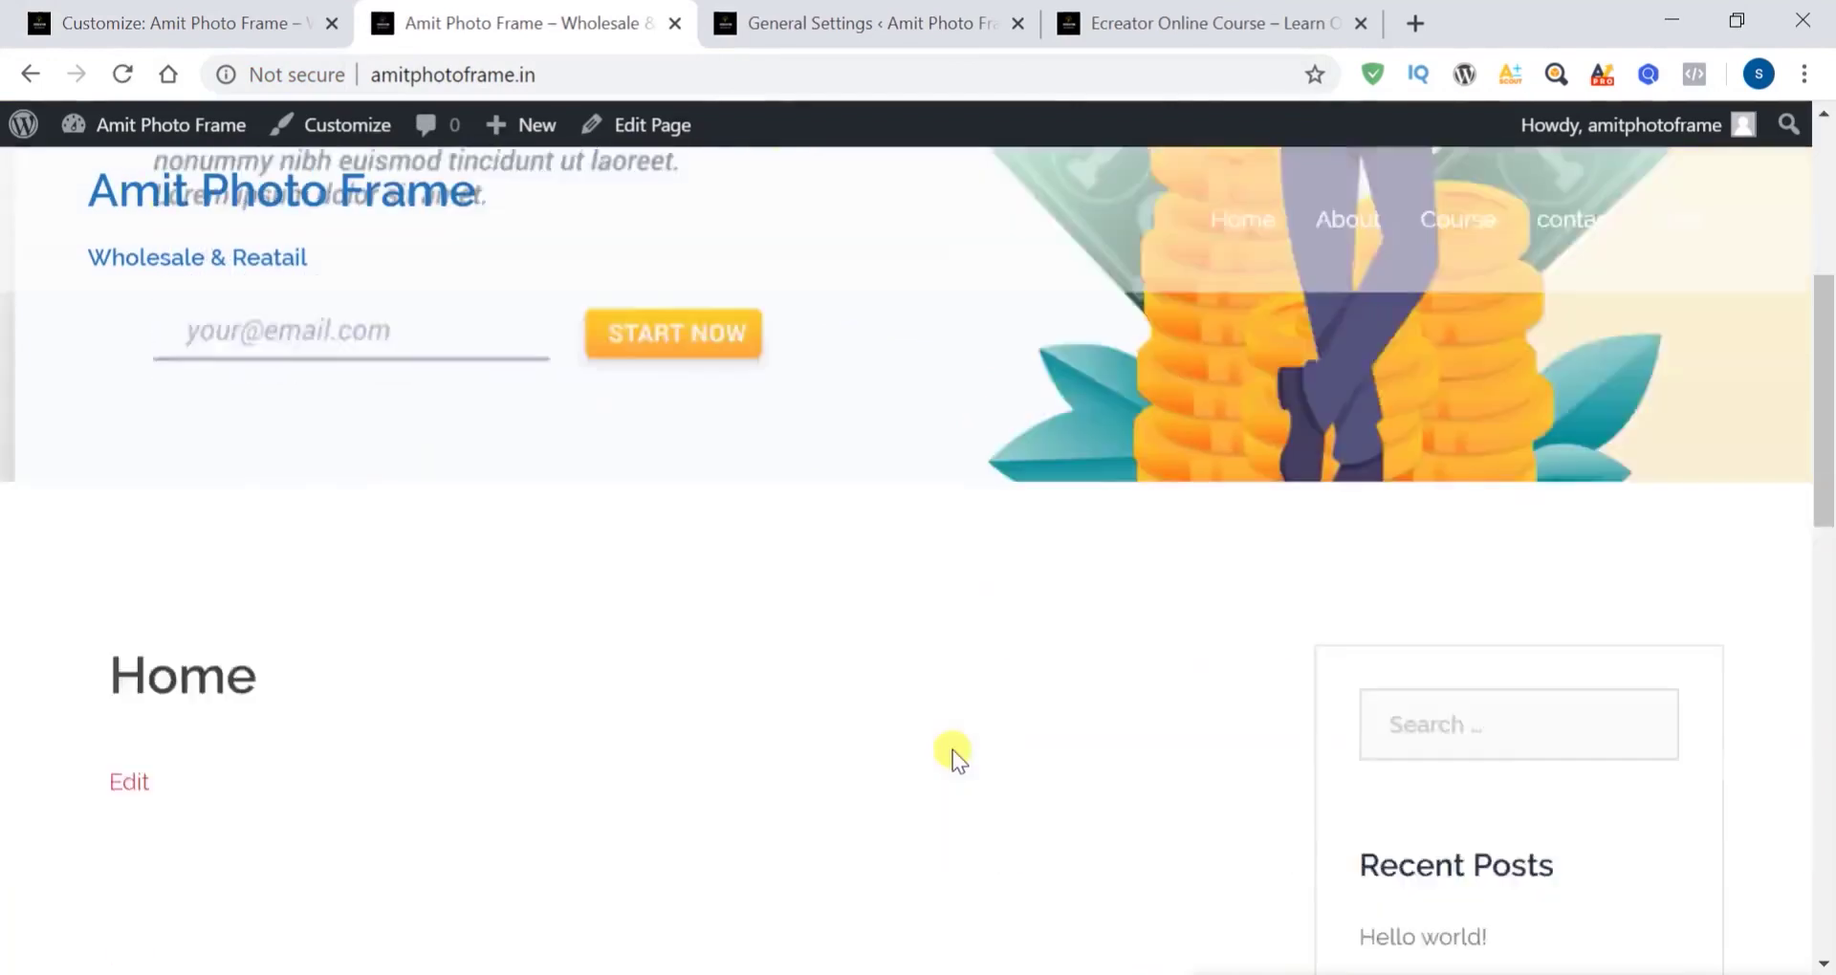
scroll(953, 750, "down", 3)
scroll(954, 751, "up", 9)
scroll(953, 750, "down", 10)
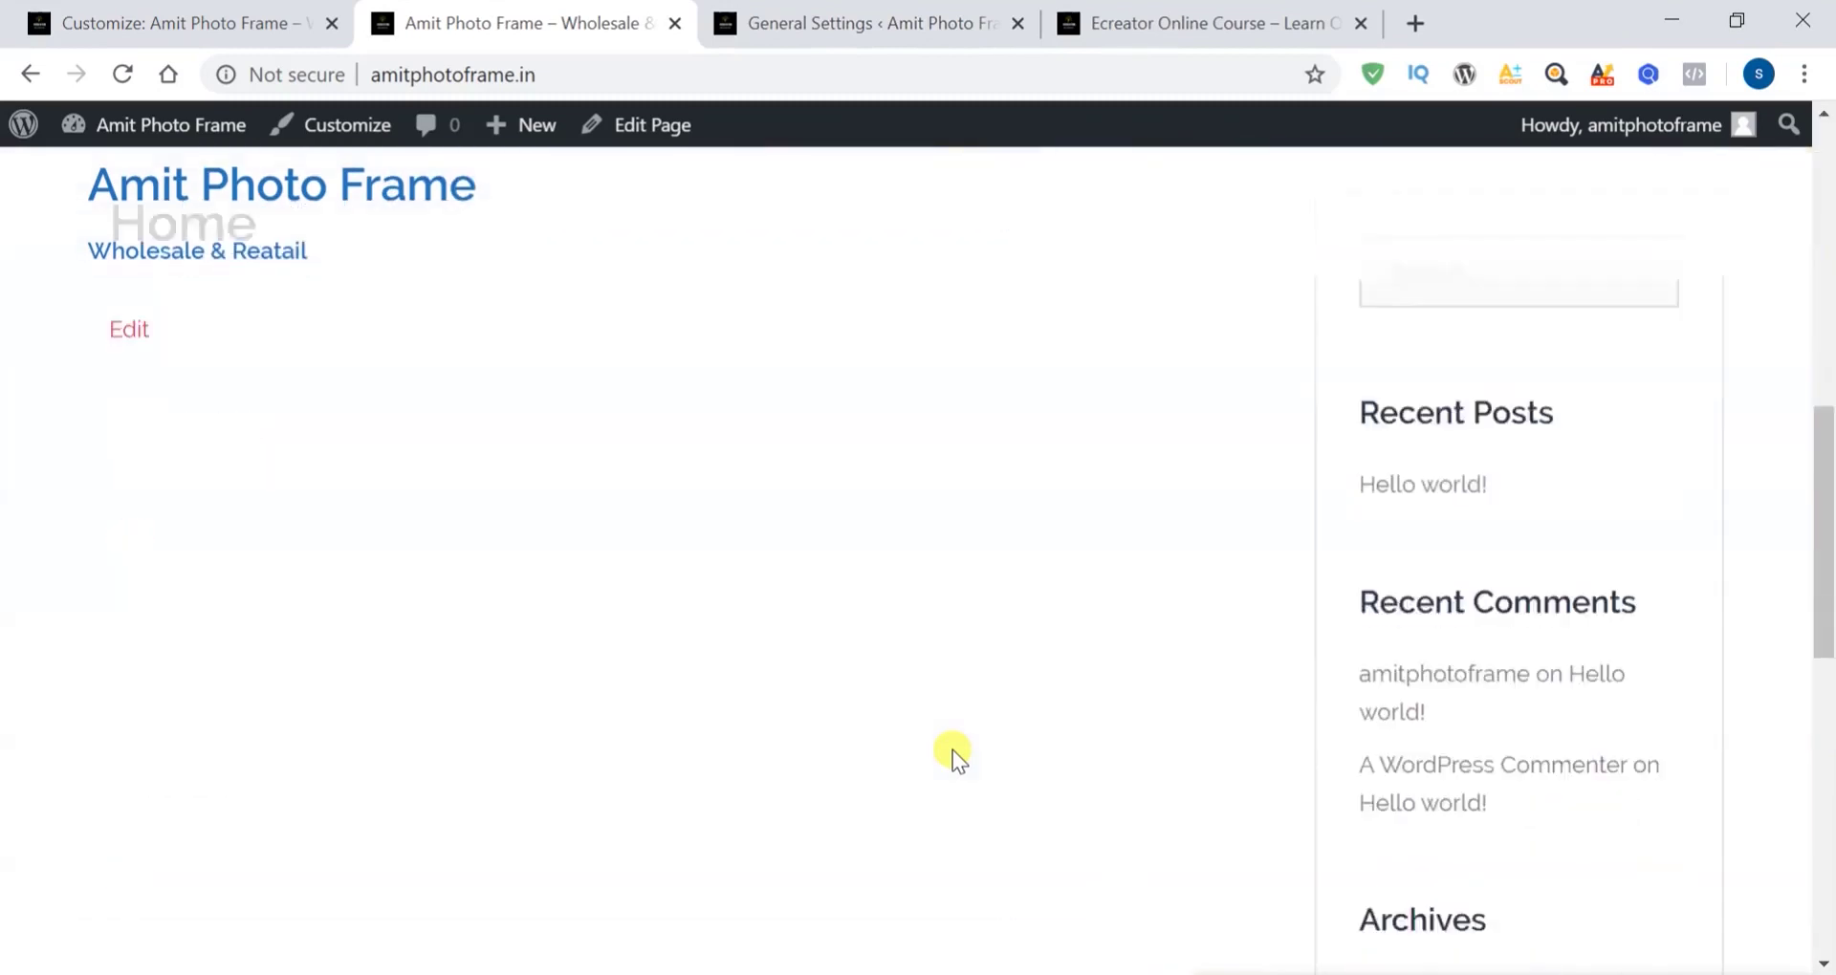
scroll(953, 751, "up", 10)
left_click(226, 22)
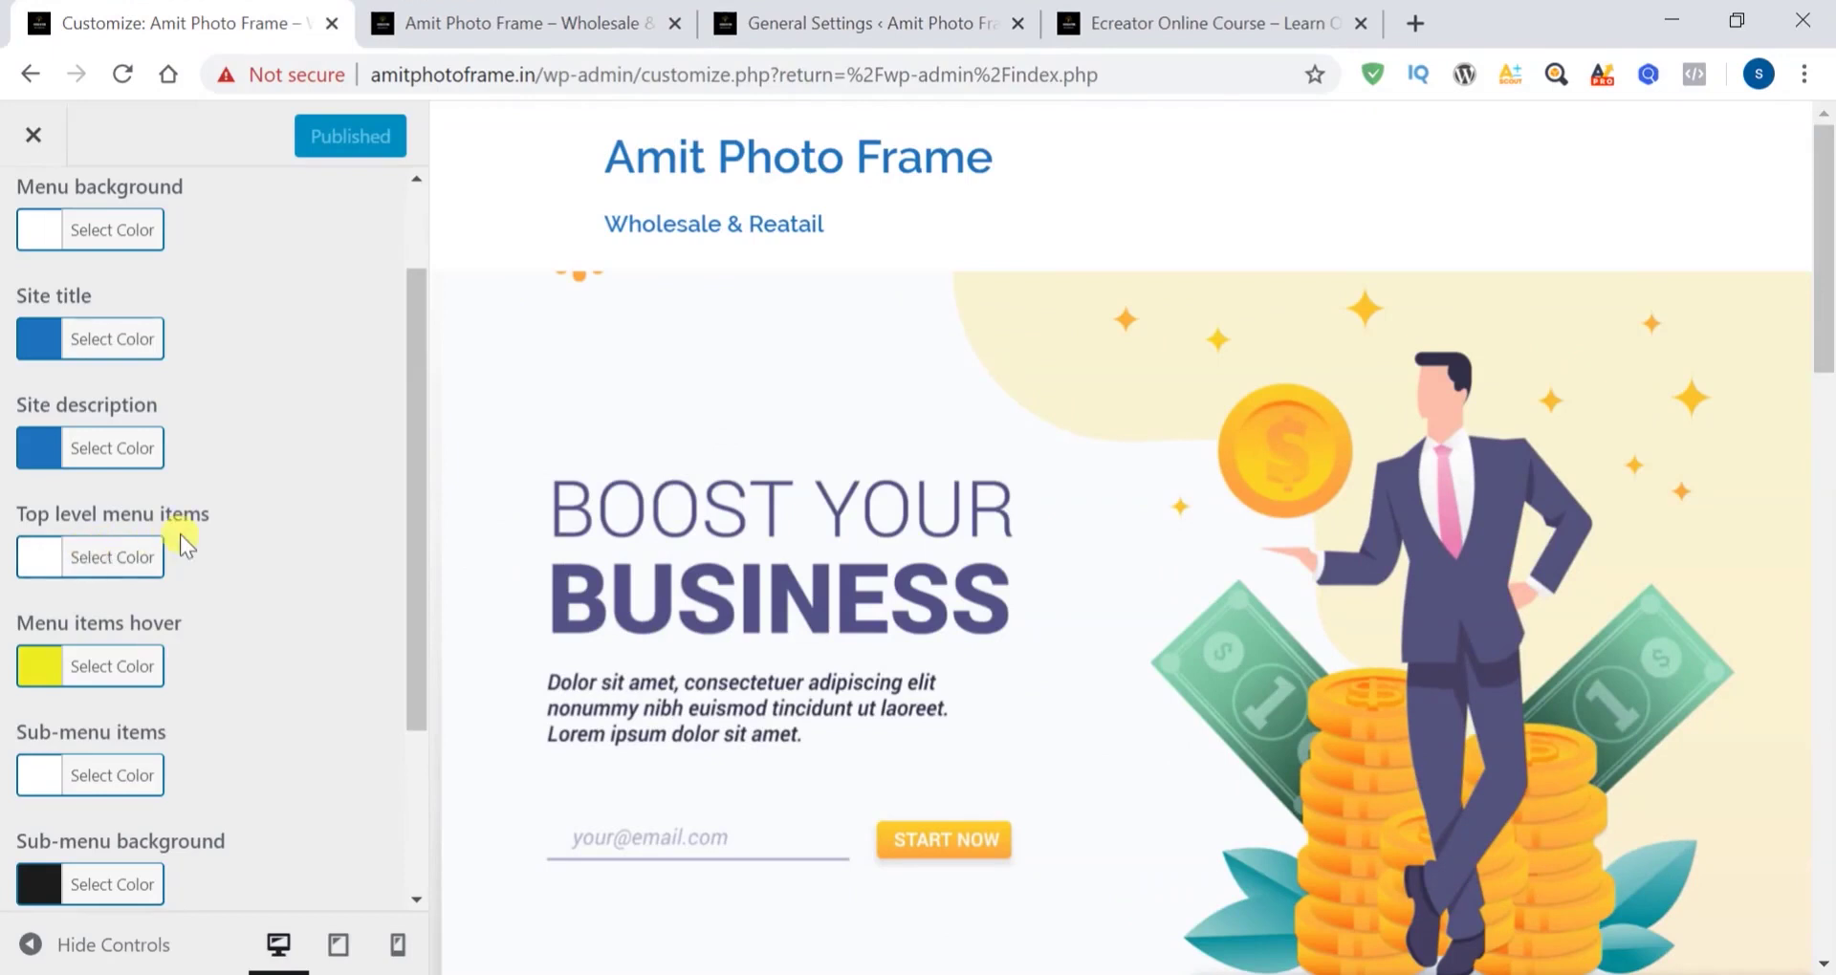
left_click(529, 41)
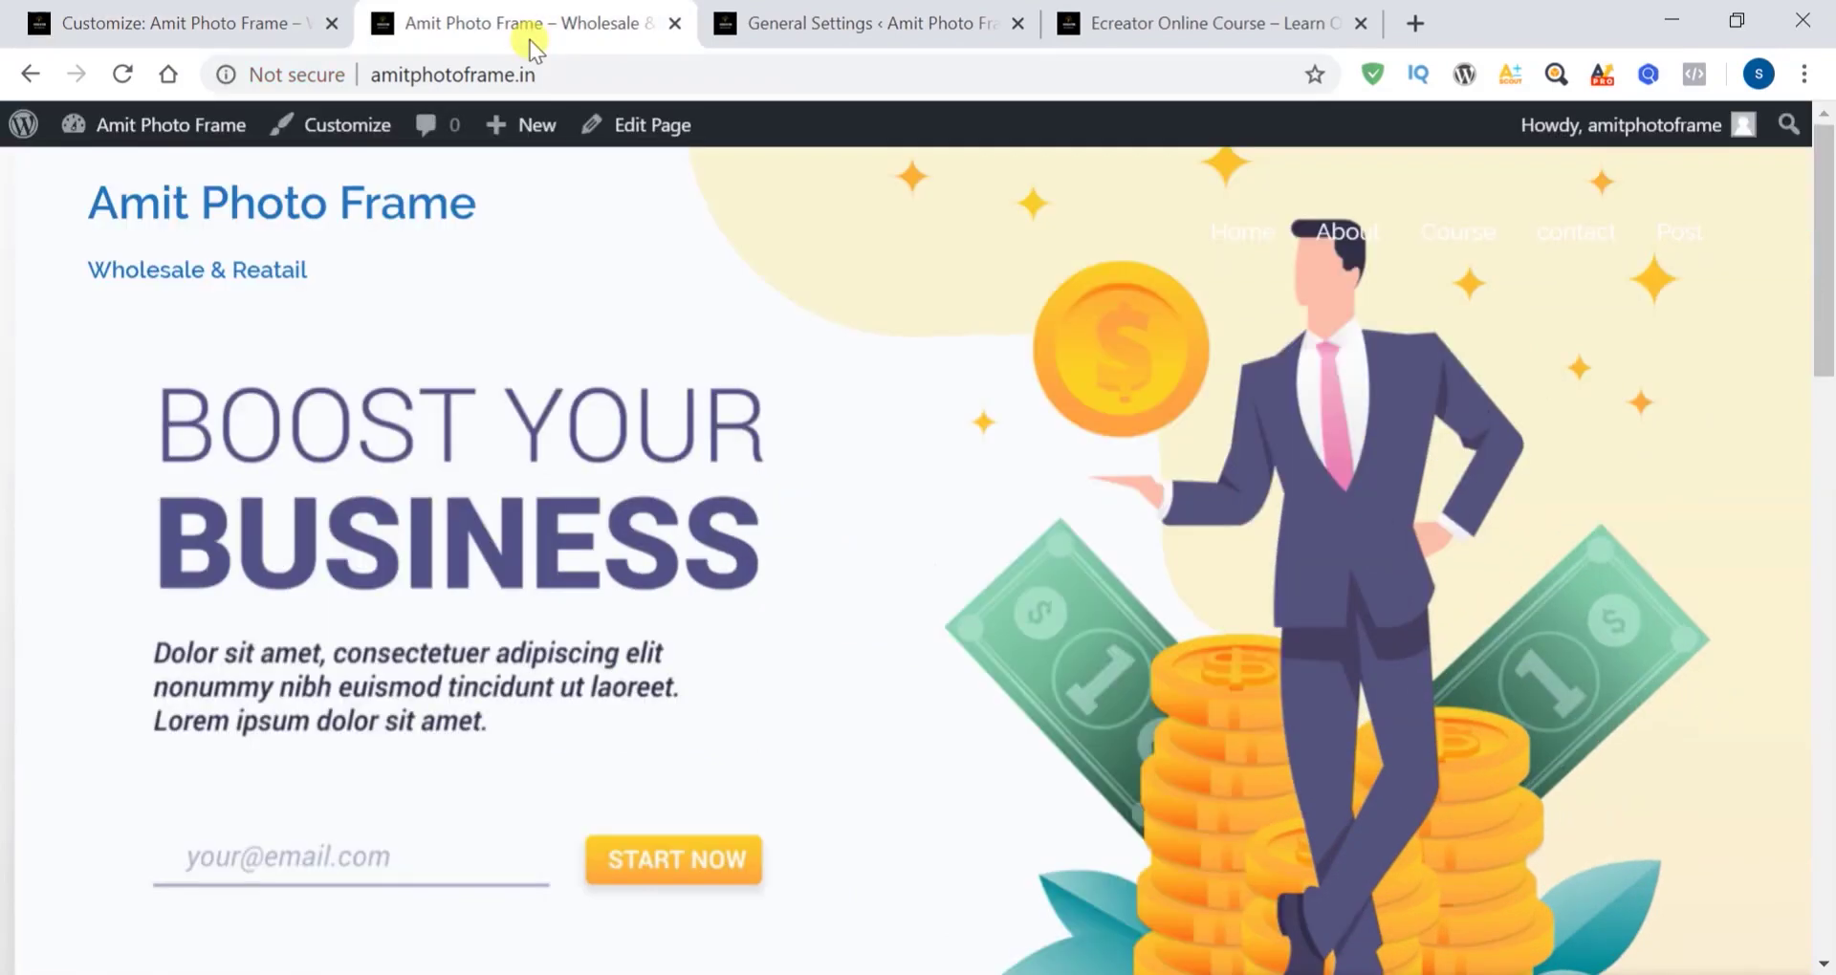
left_click(279, 31)
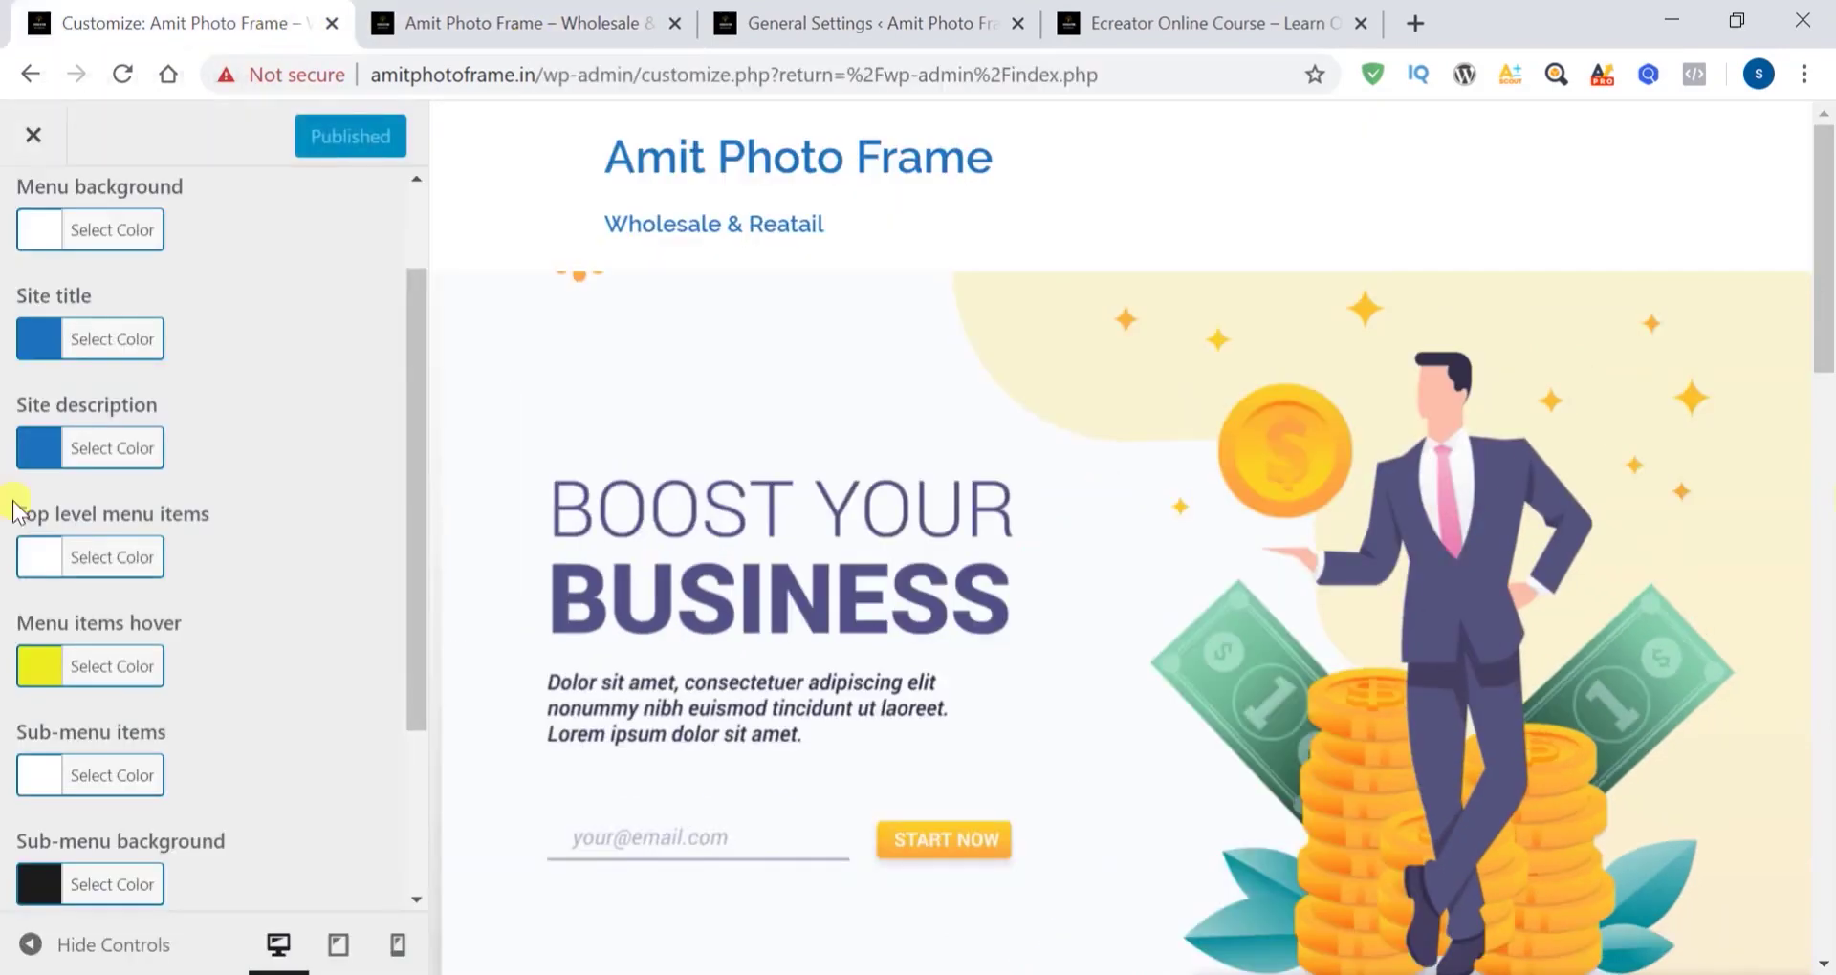
Set the top level menu items to a deep blue shifted slightly from the blue preset, and publish
left_click(35, 555)
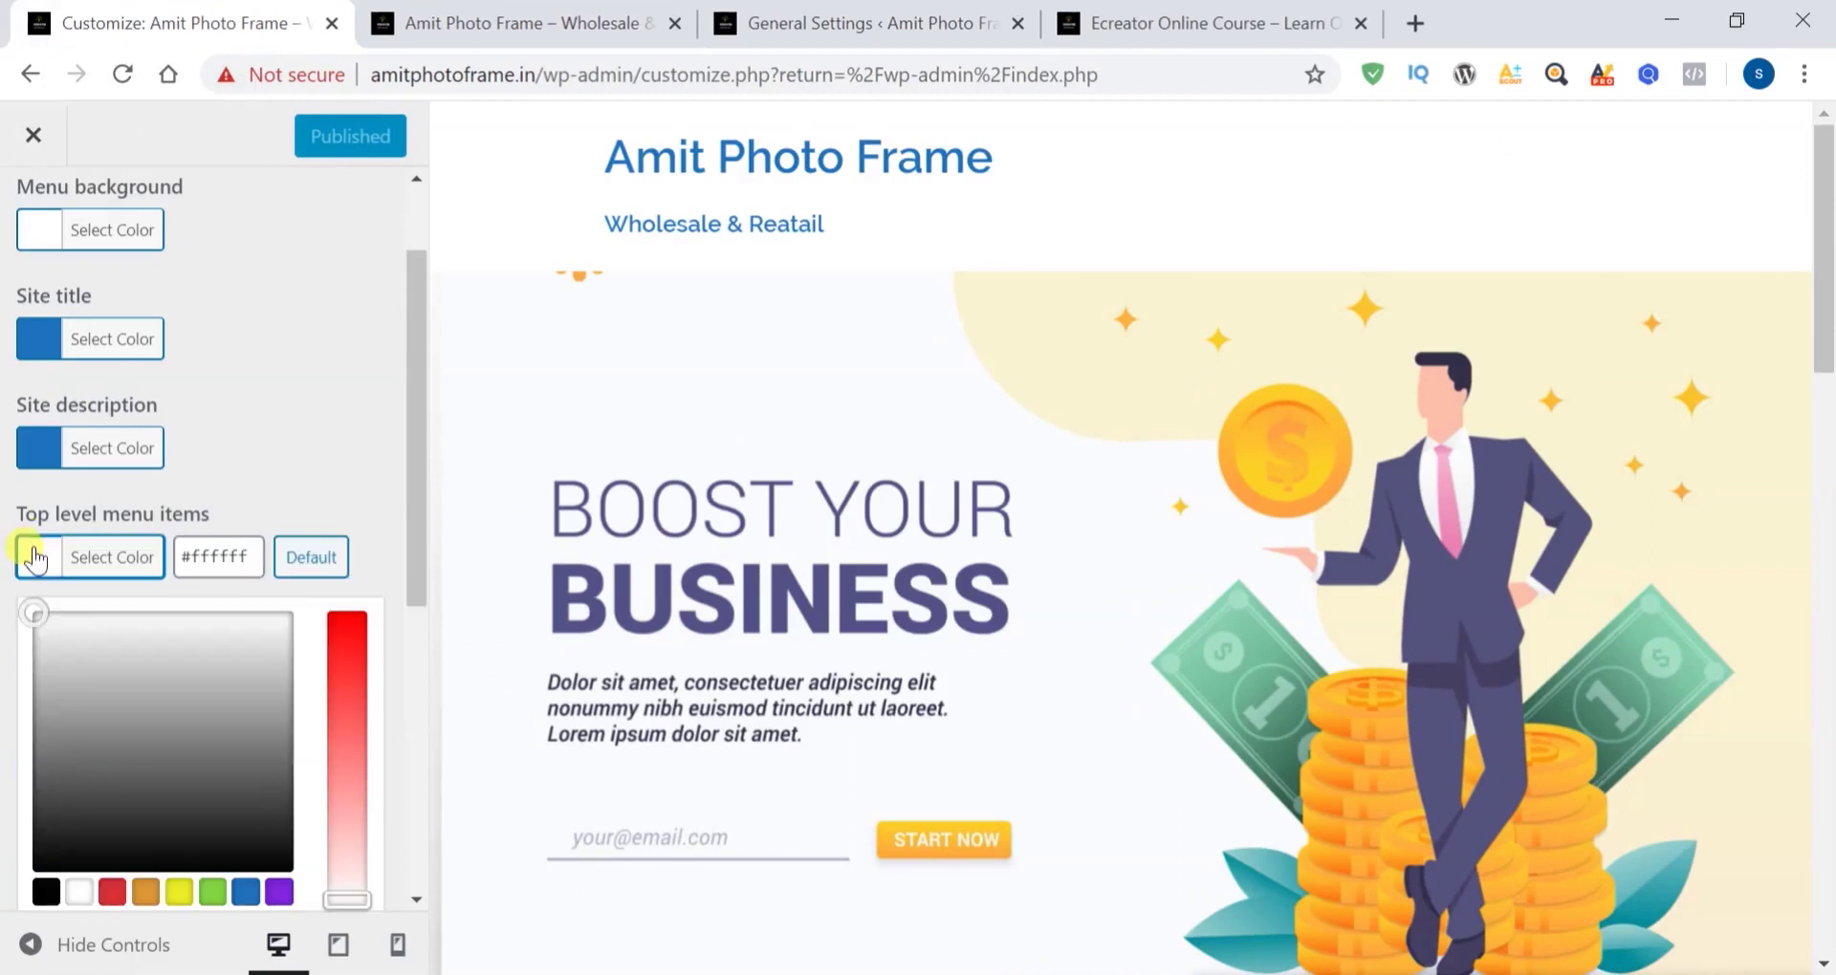
left_click(246, 891)
left_click_drag(184, 668, 203, 674)
left_click(320, 138)
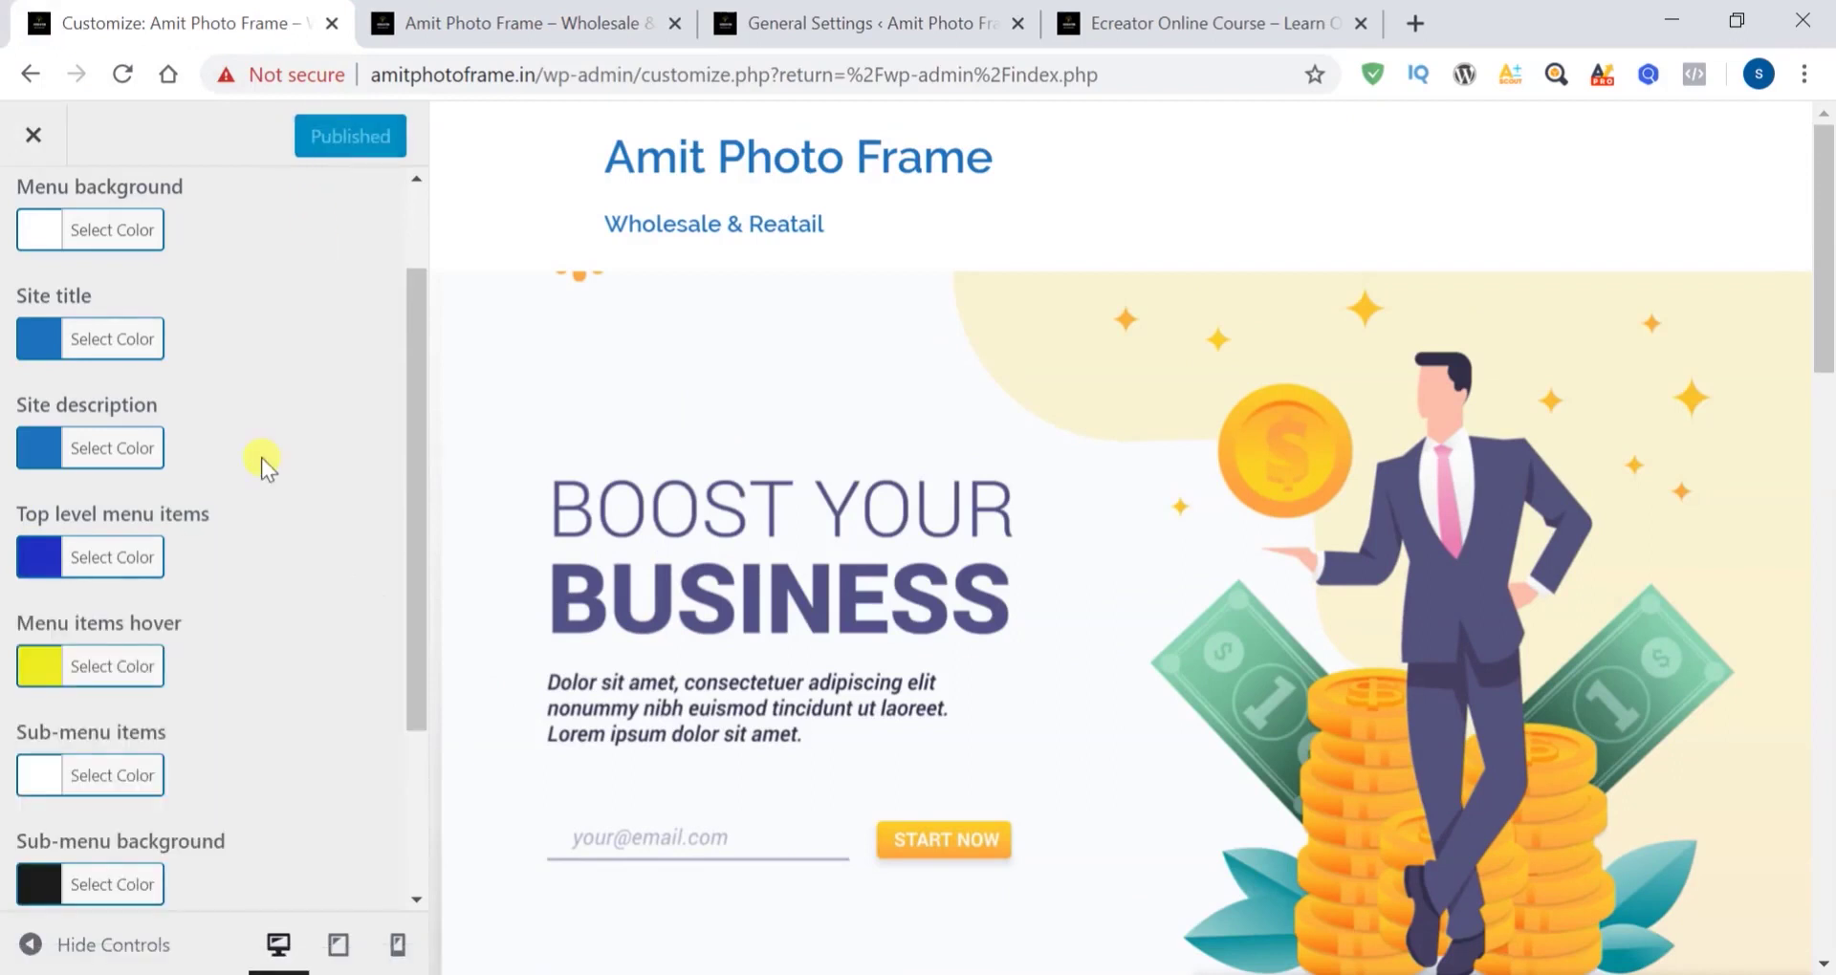
Reload the live site, check the menu item colors in their normal and hover states, and return to the Customizer
left_click(464, 21)
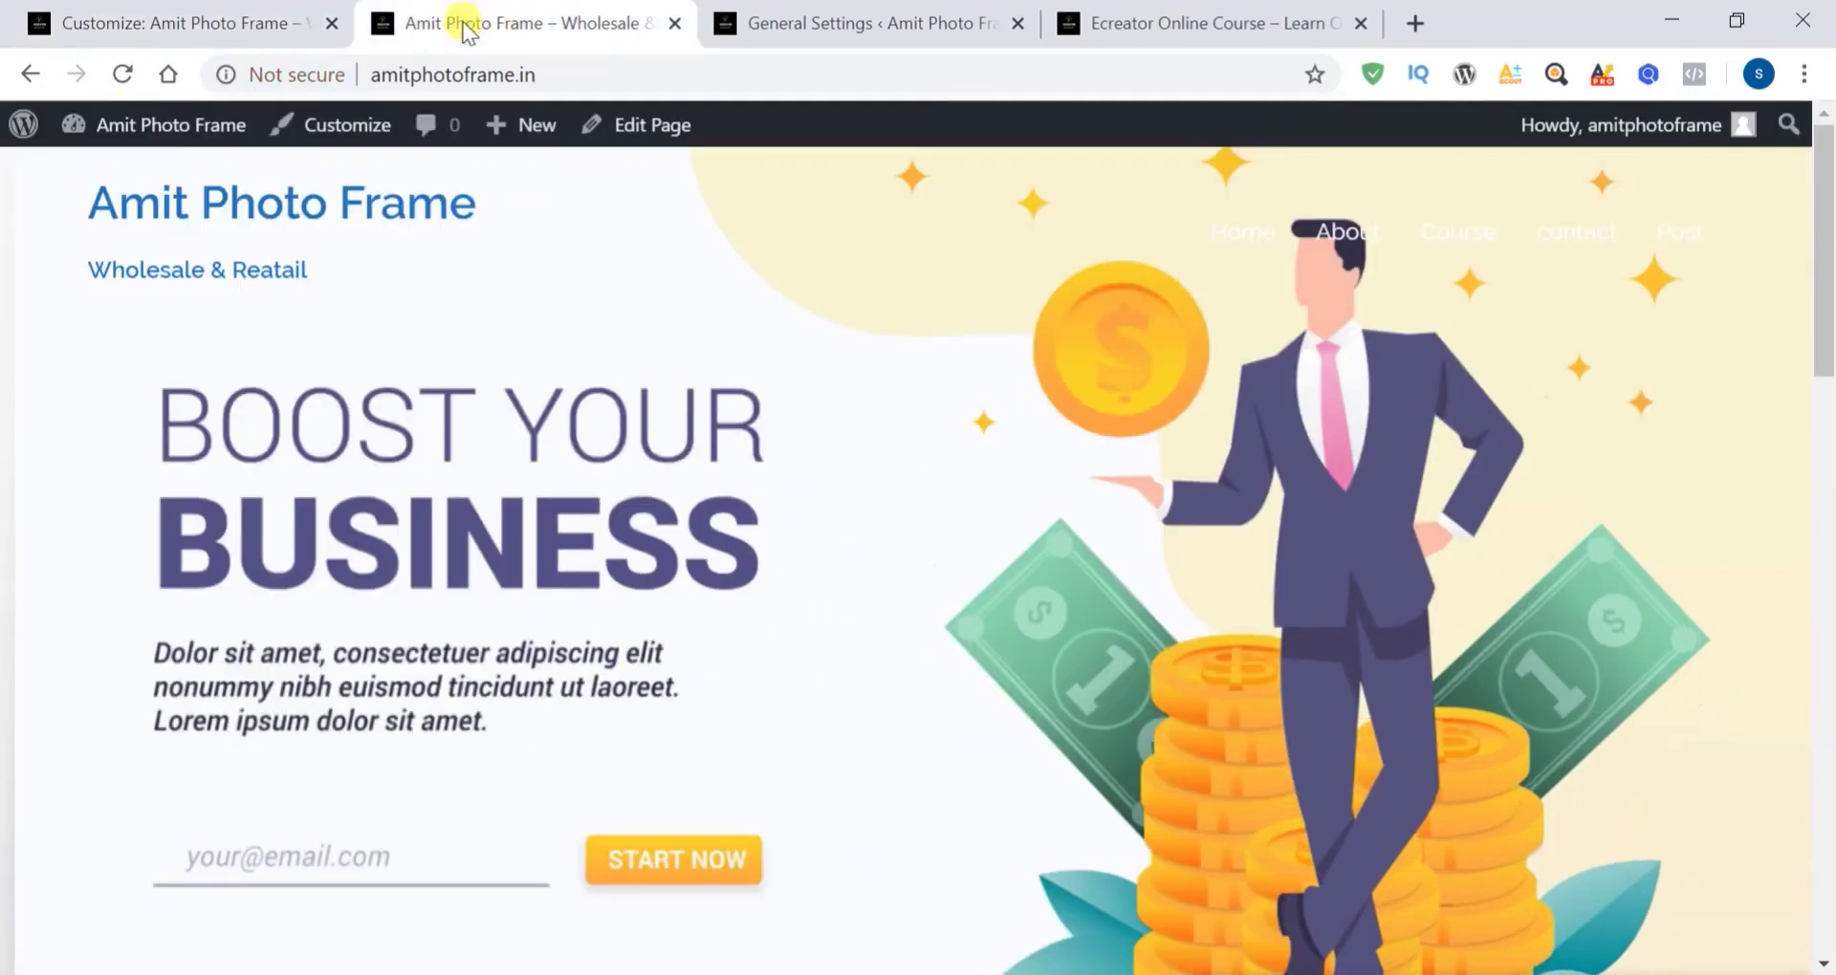
left_click(121, 75)
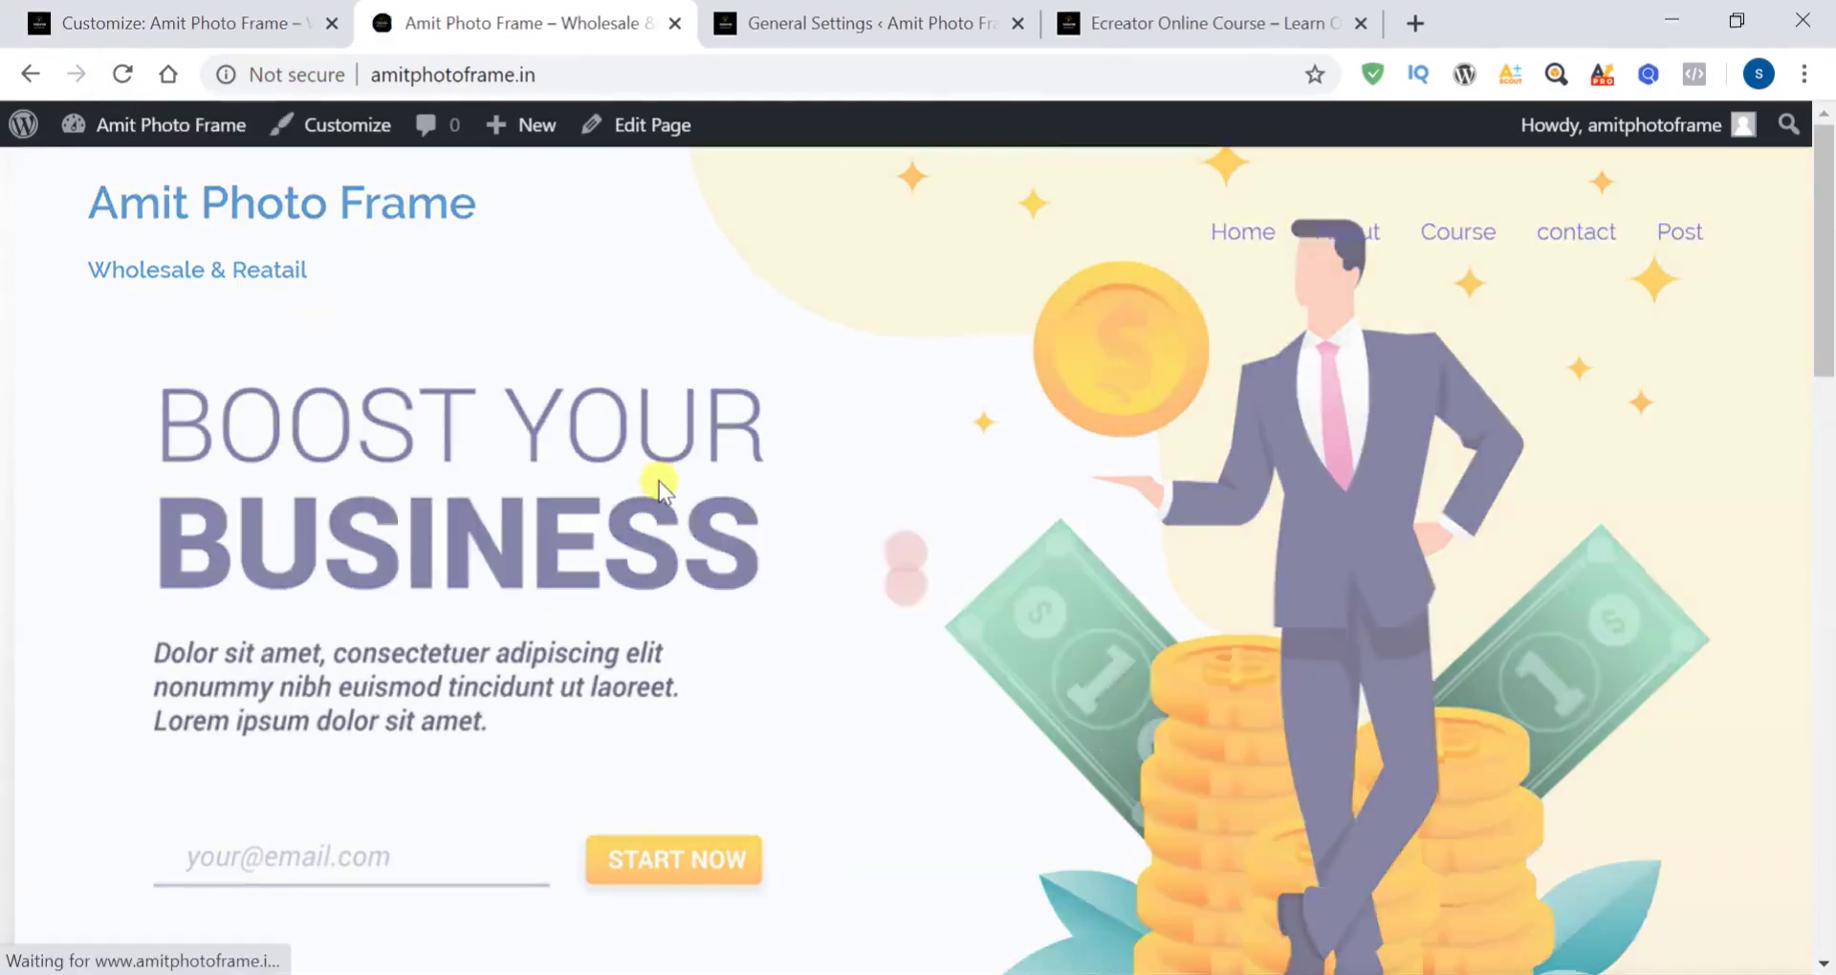
scroll(1429, 596, "down", 6)
scroll(1428, 596, "up", 6)
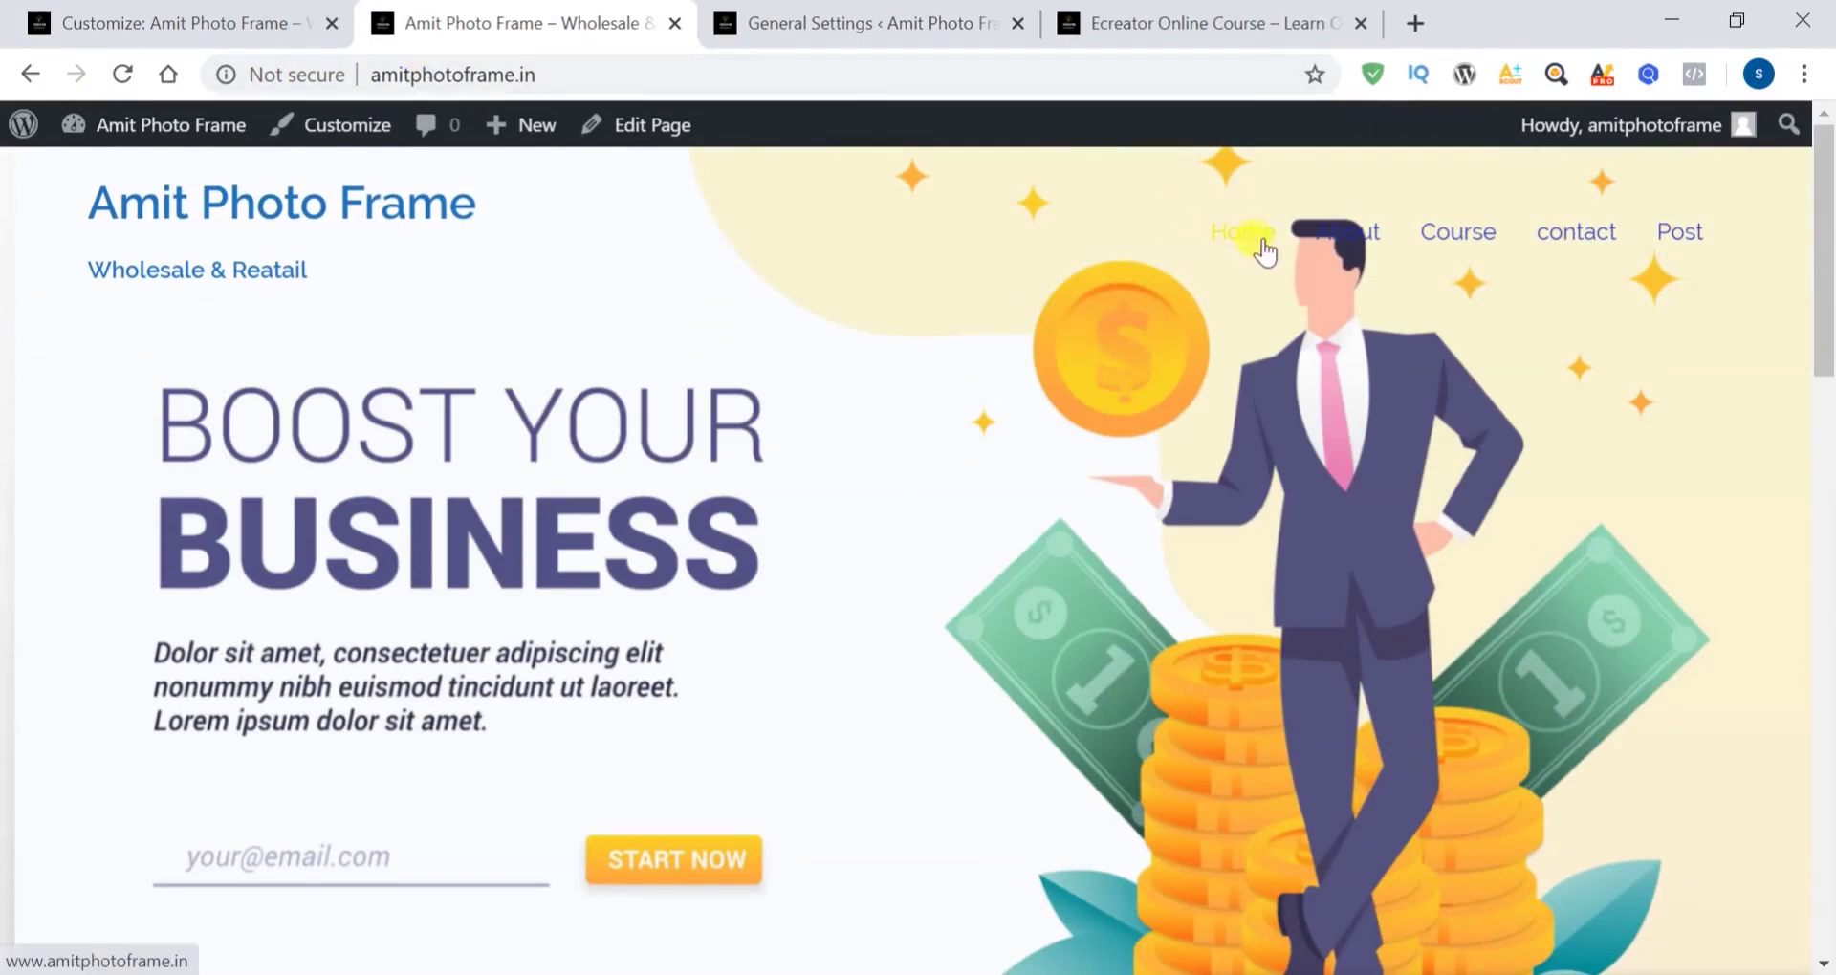
mouse_move(1466, 247)
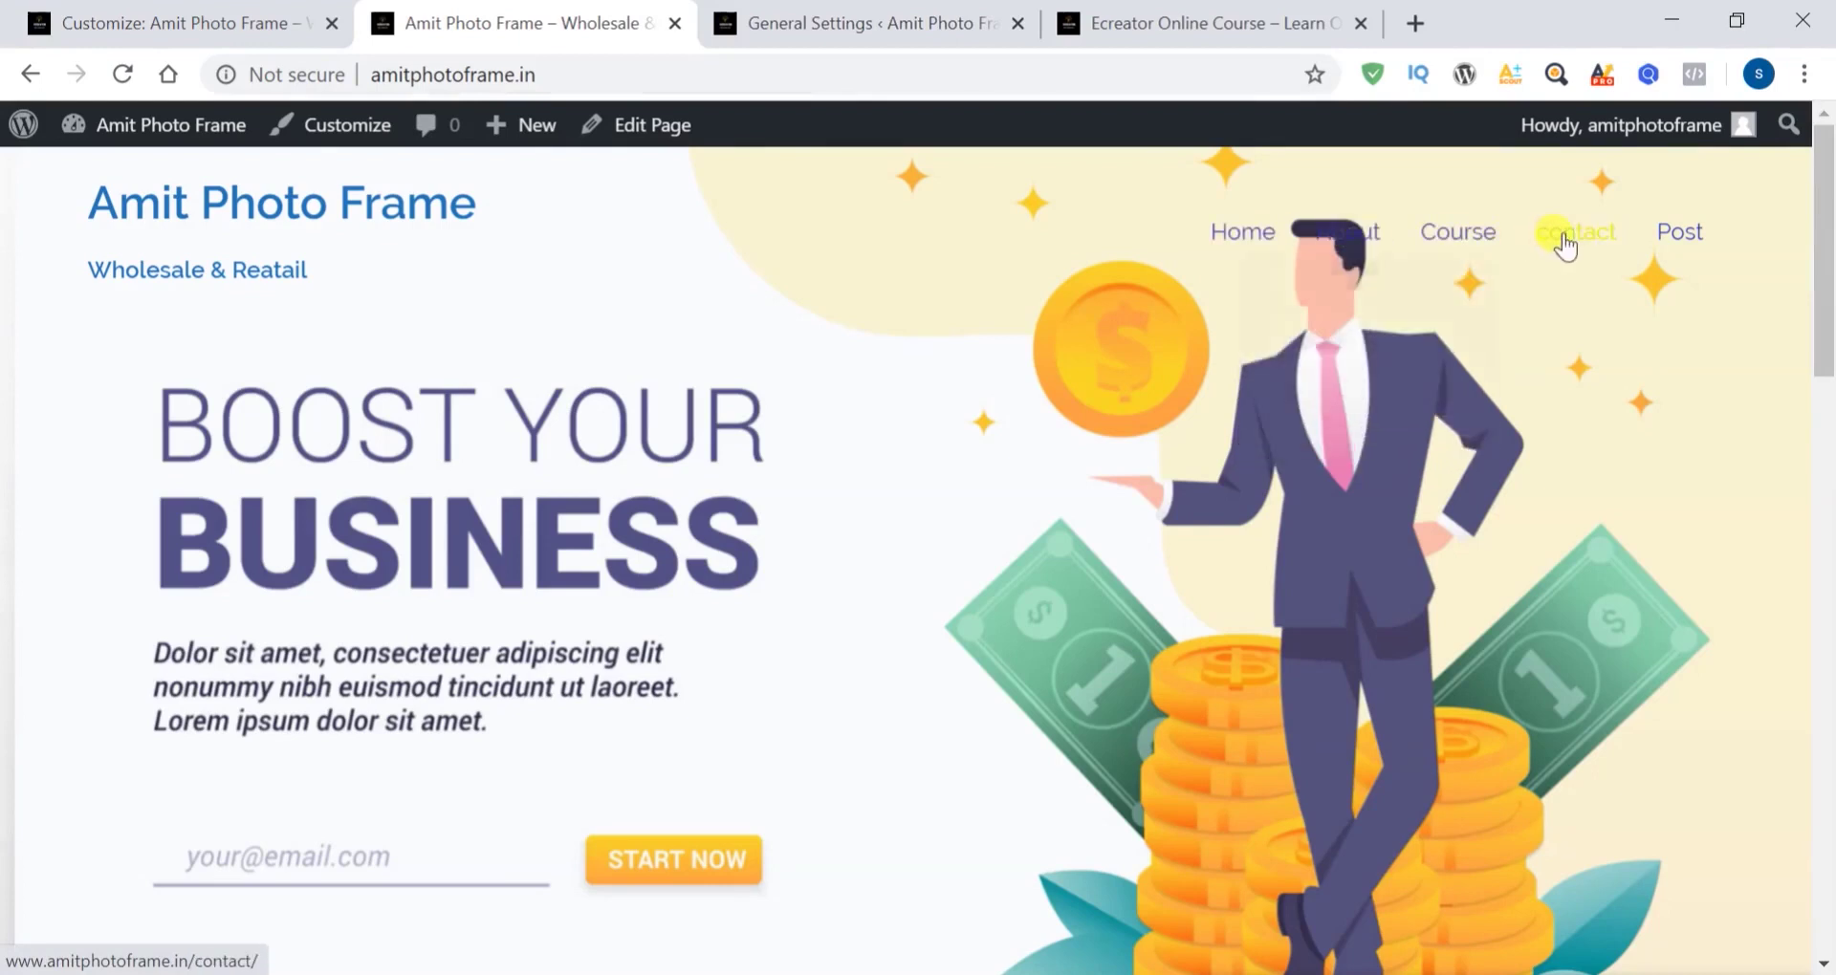
left_click(123, 22)
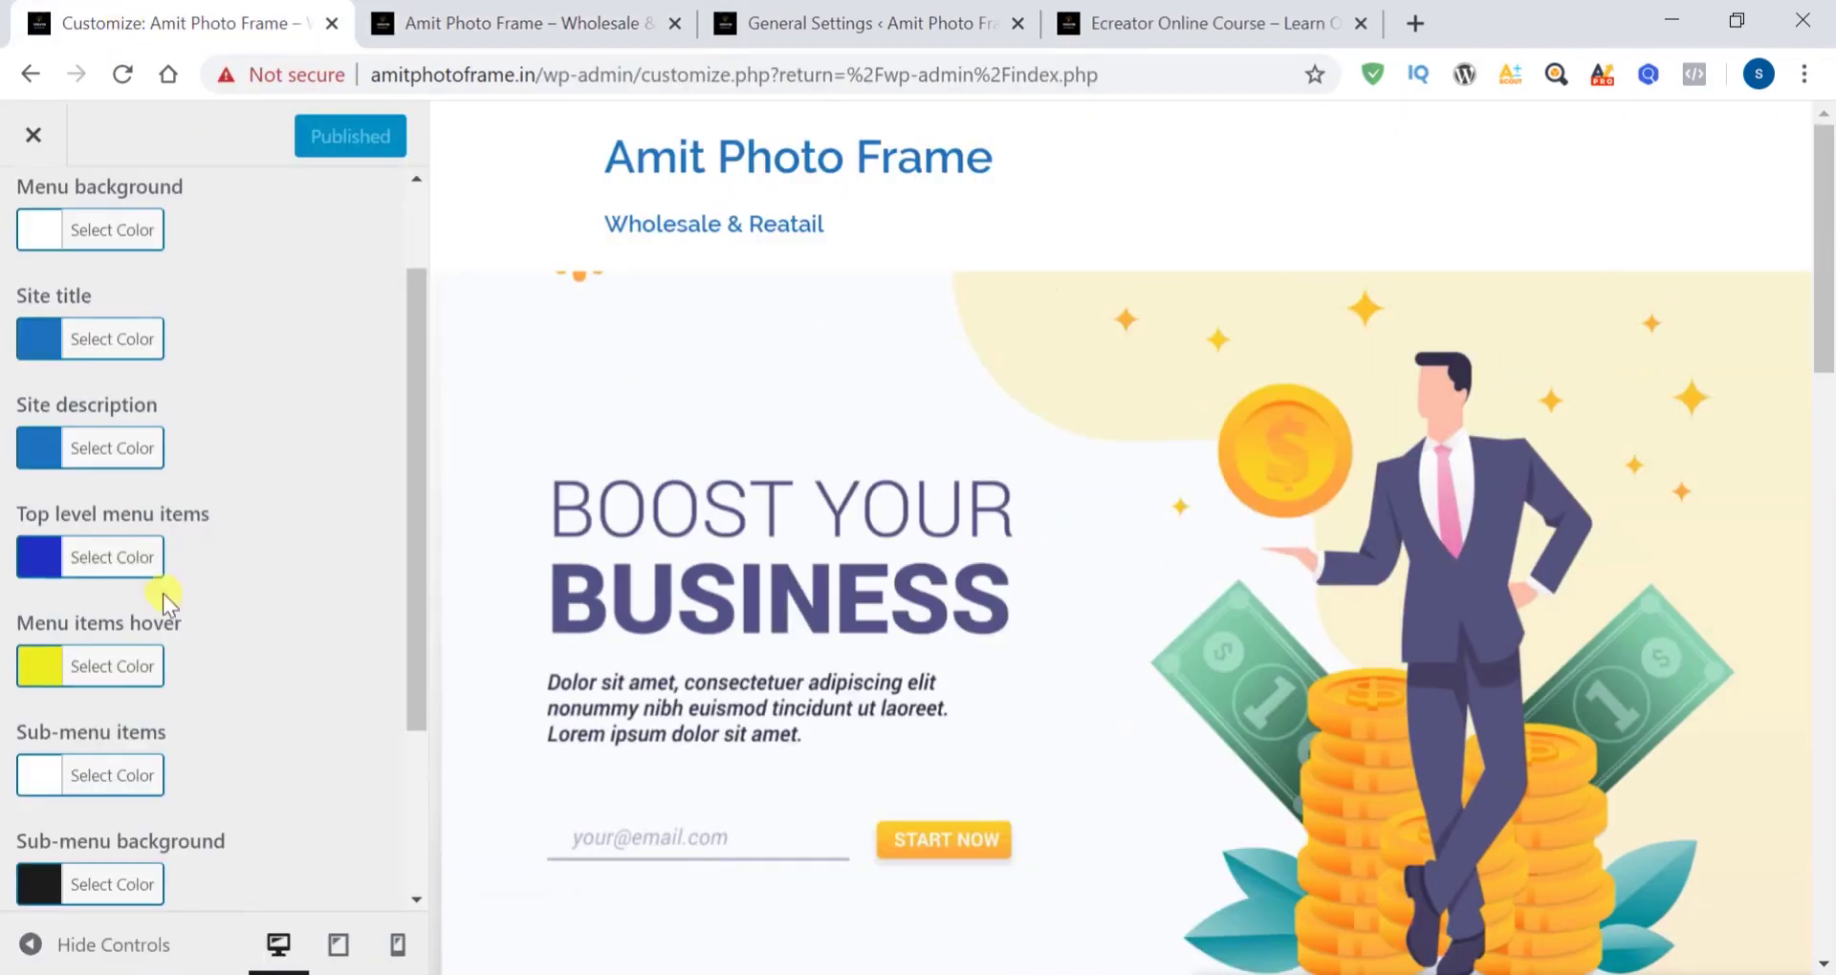
Set the menu items hover color to the preset red and publish the change
left_click(41, 670)
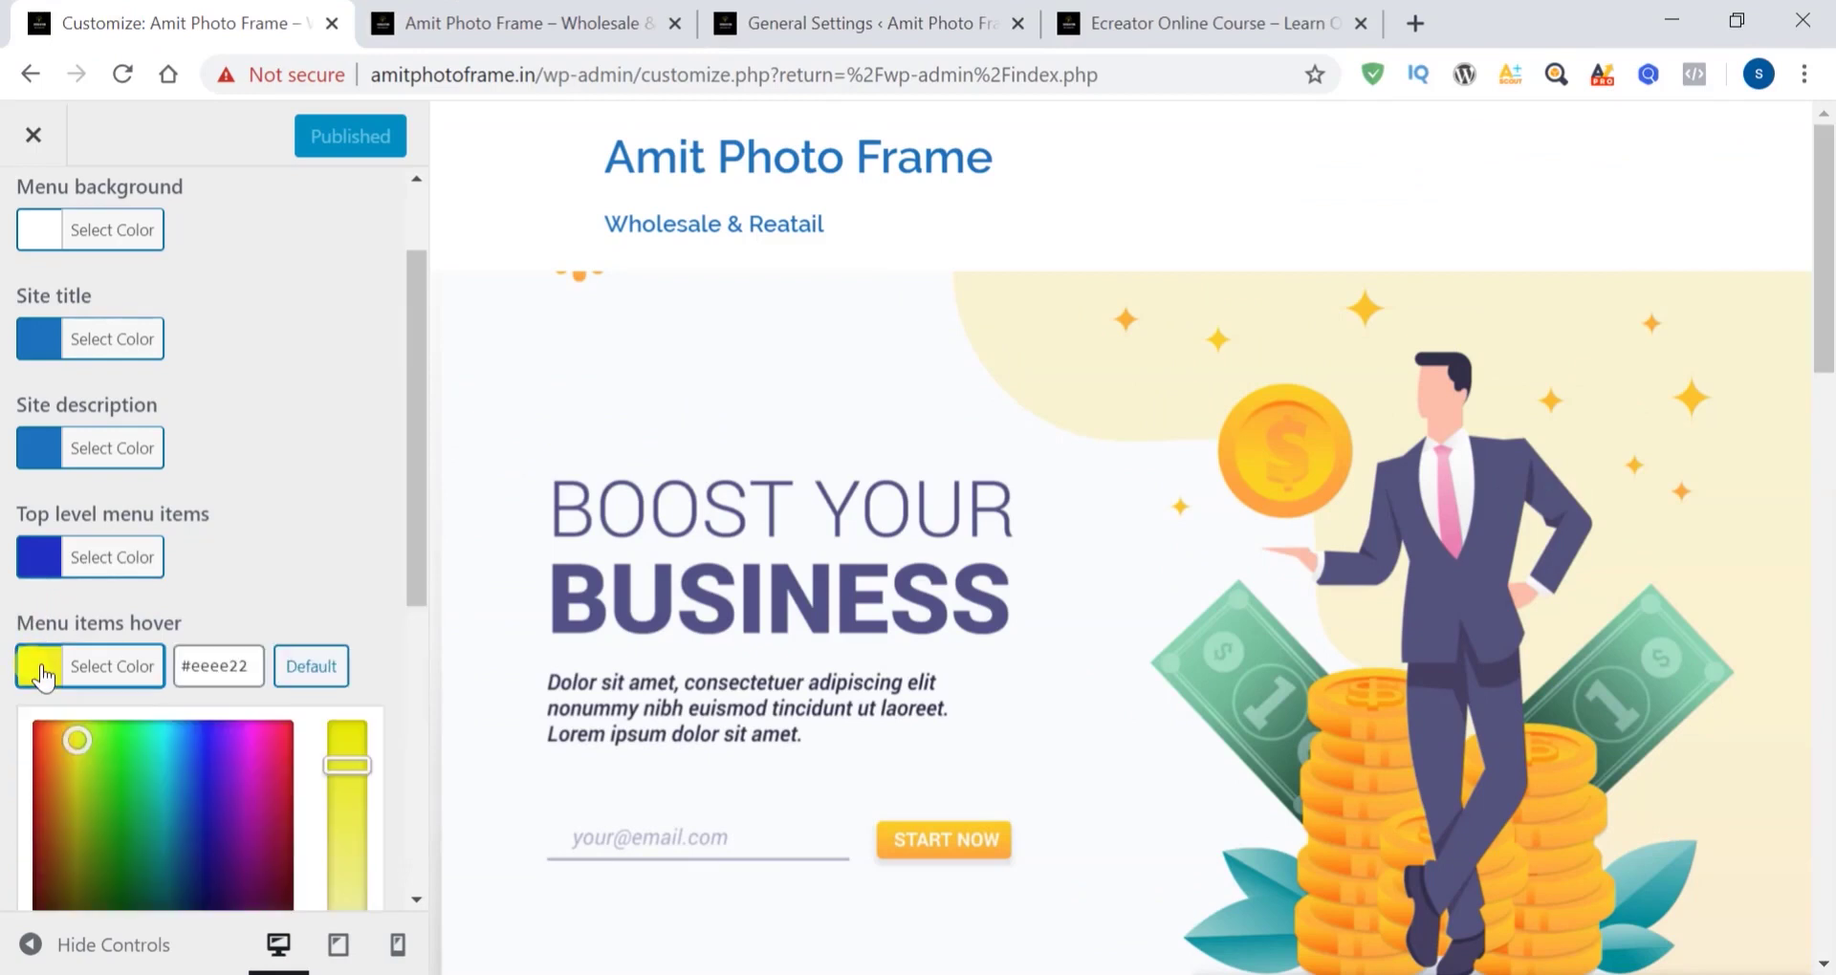
scroll(173, 762, "down", 2)
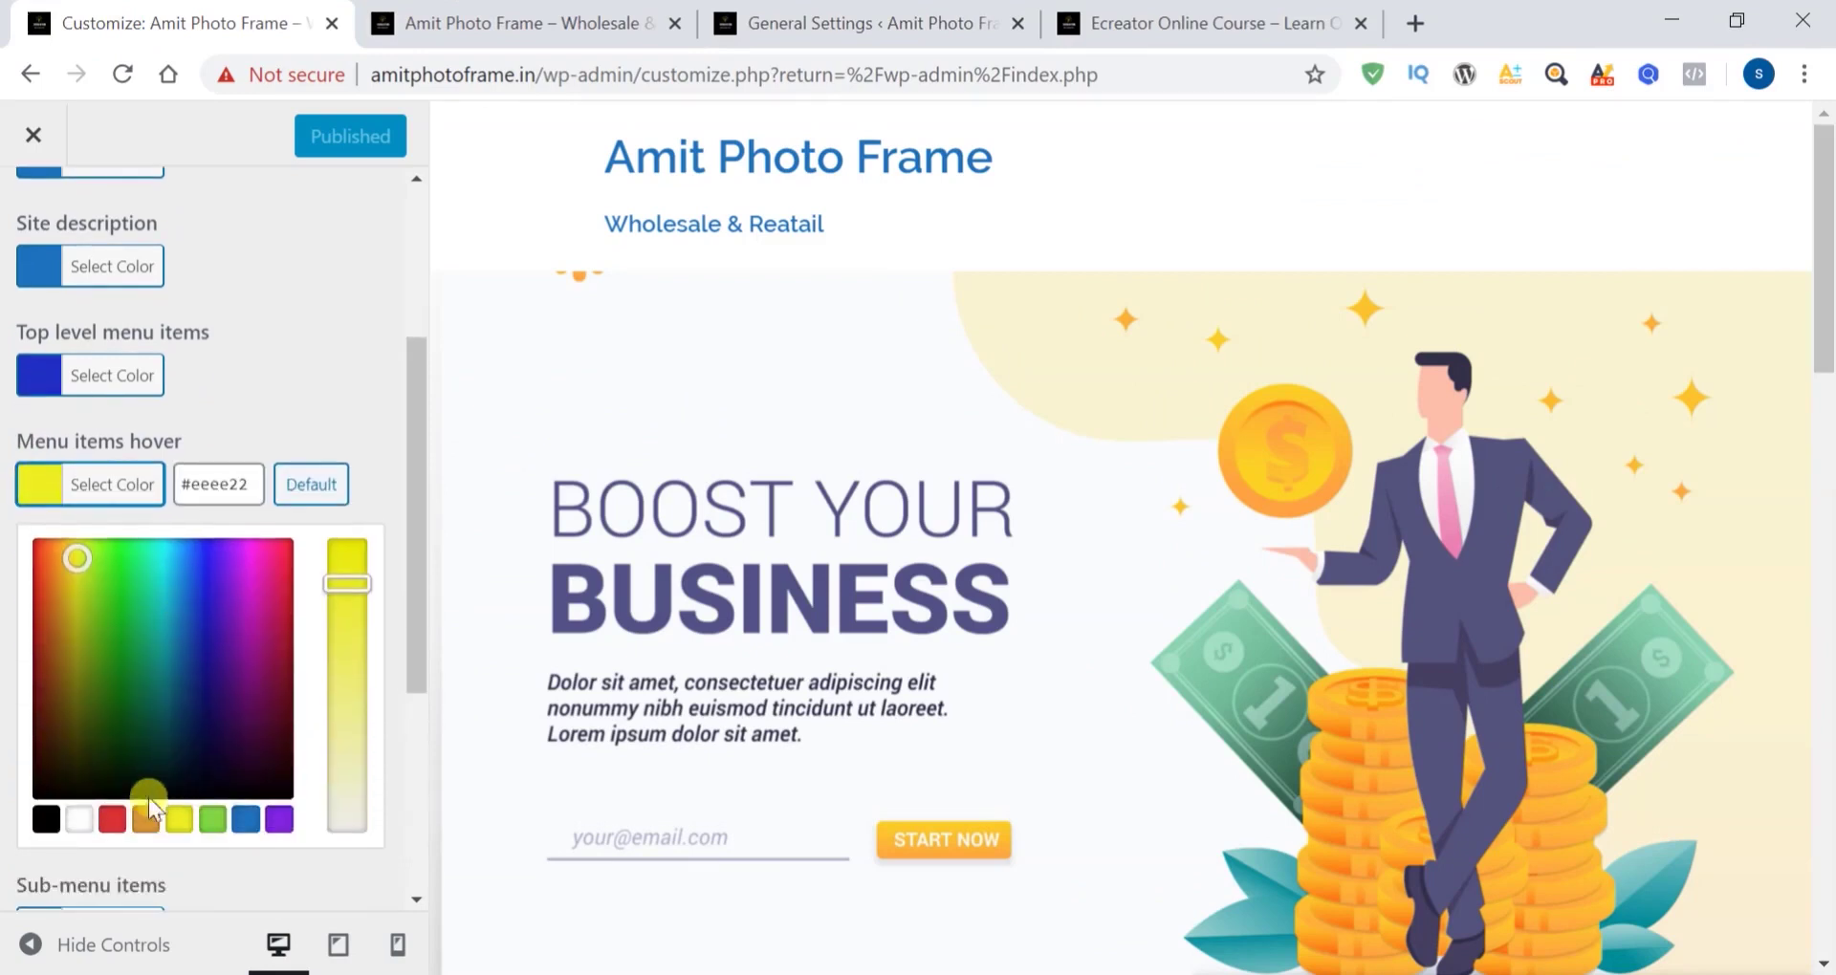
left_click(114, 821)
left_click(312, 142)
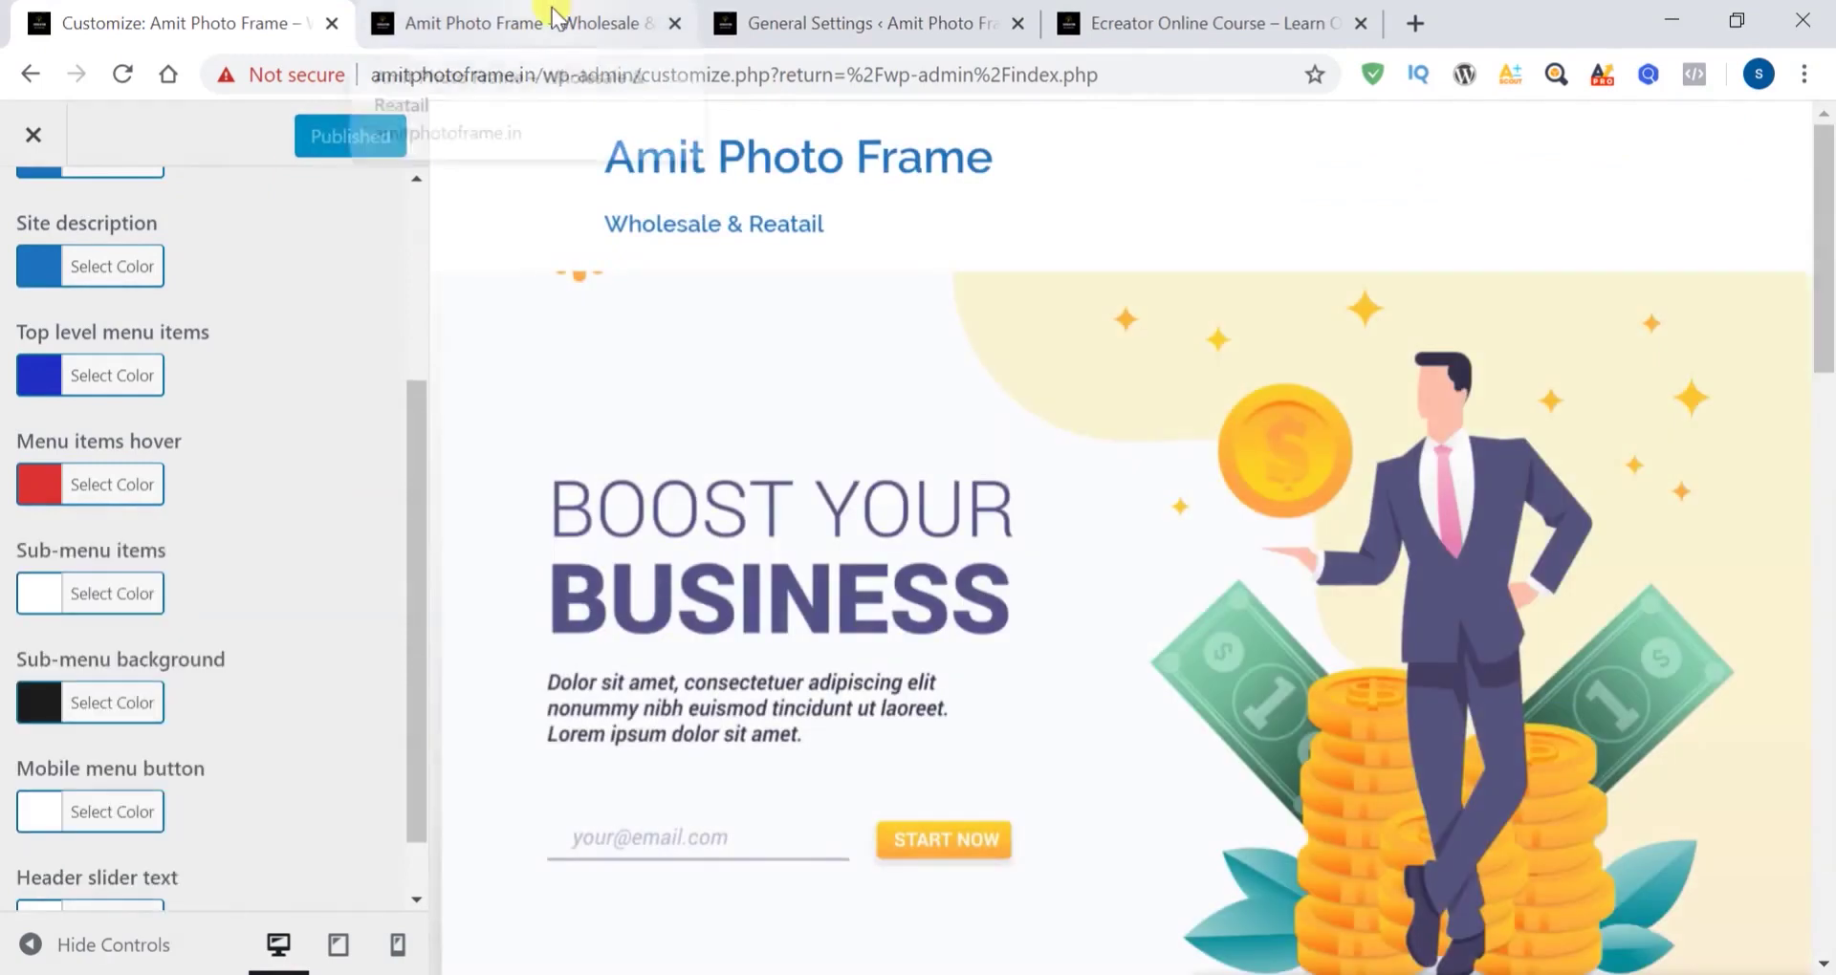
Reload the live site, check the hover color on the header menu items, and return to the Header color settings
left_click(537, 22)
left_click(123, 73)
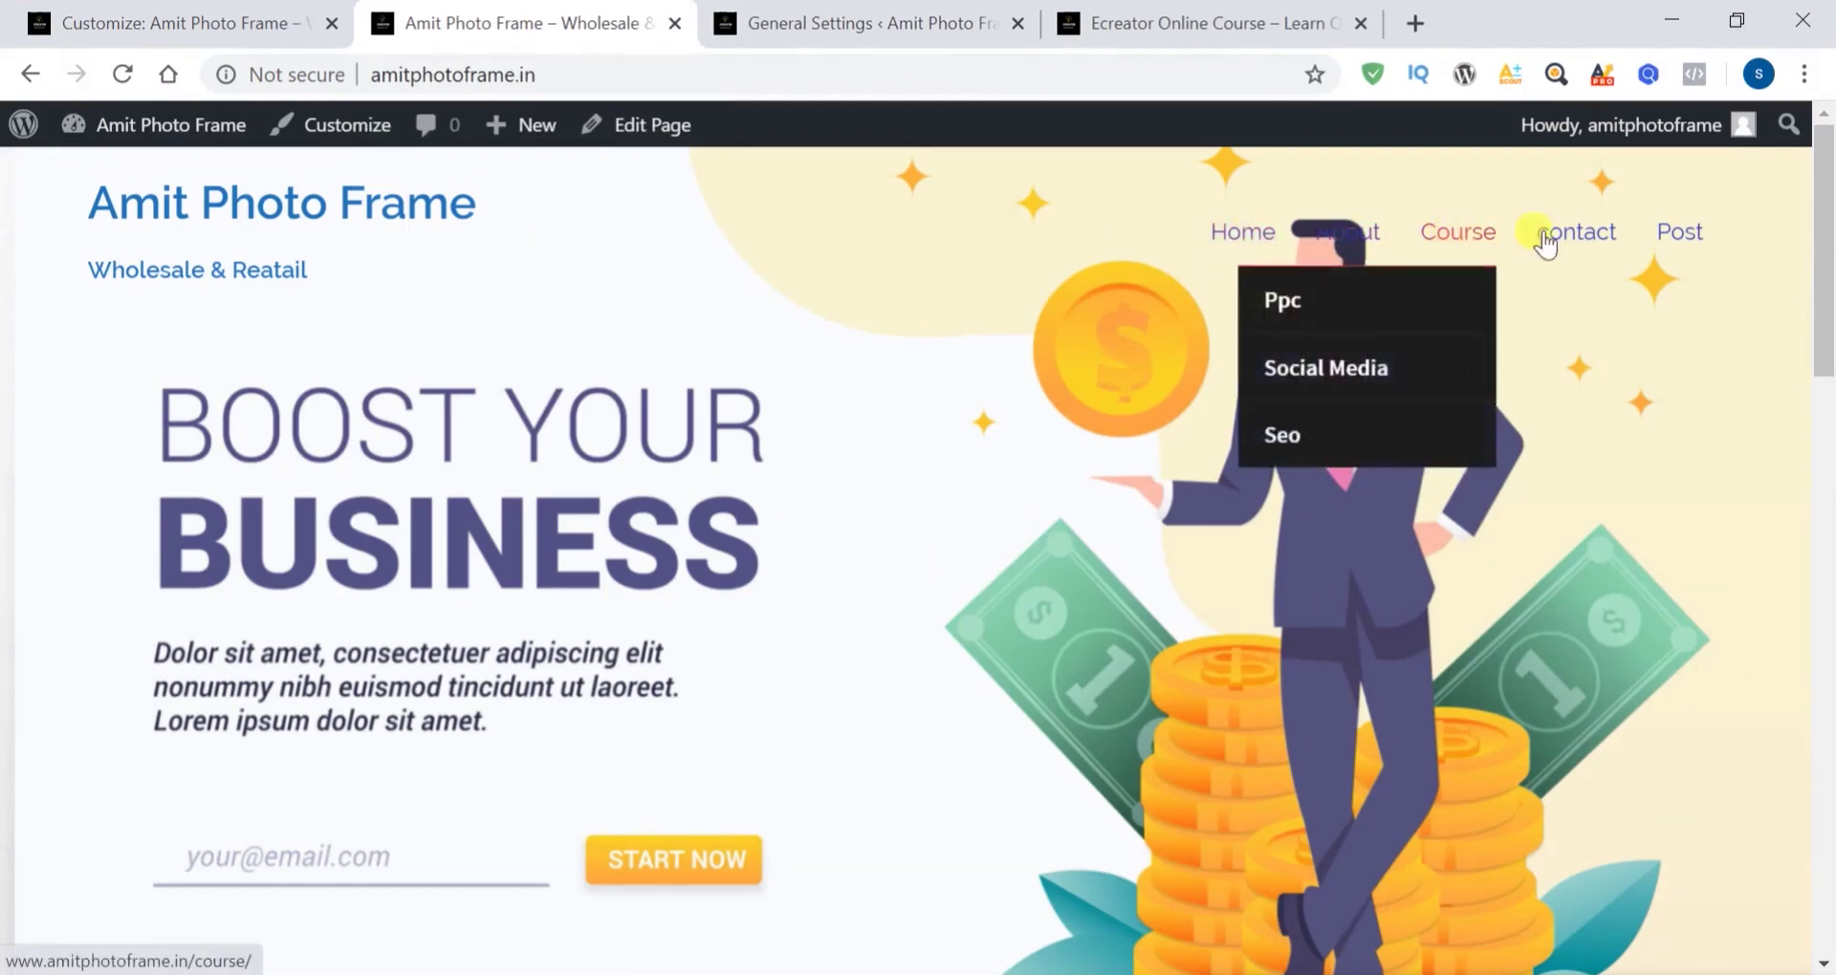
left_click(148, 27)
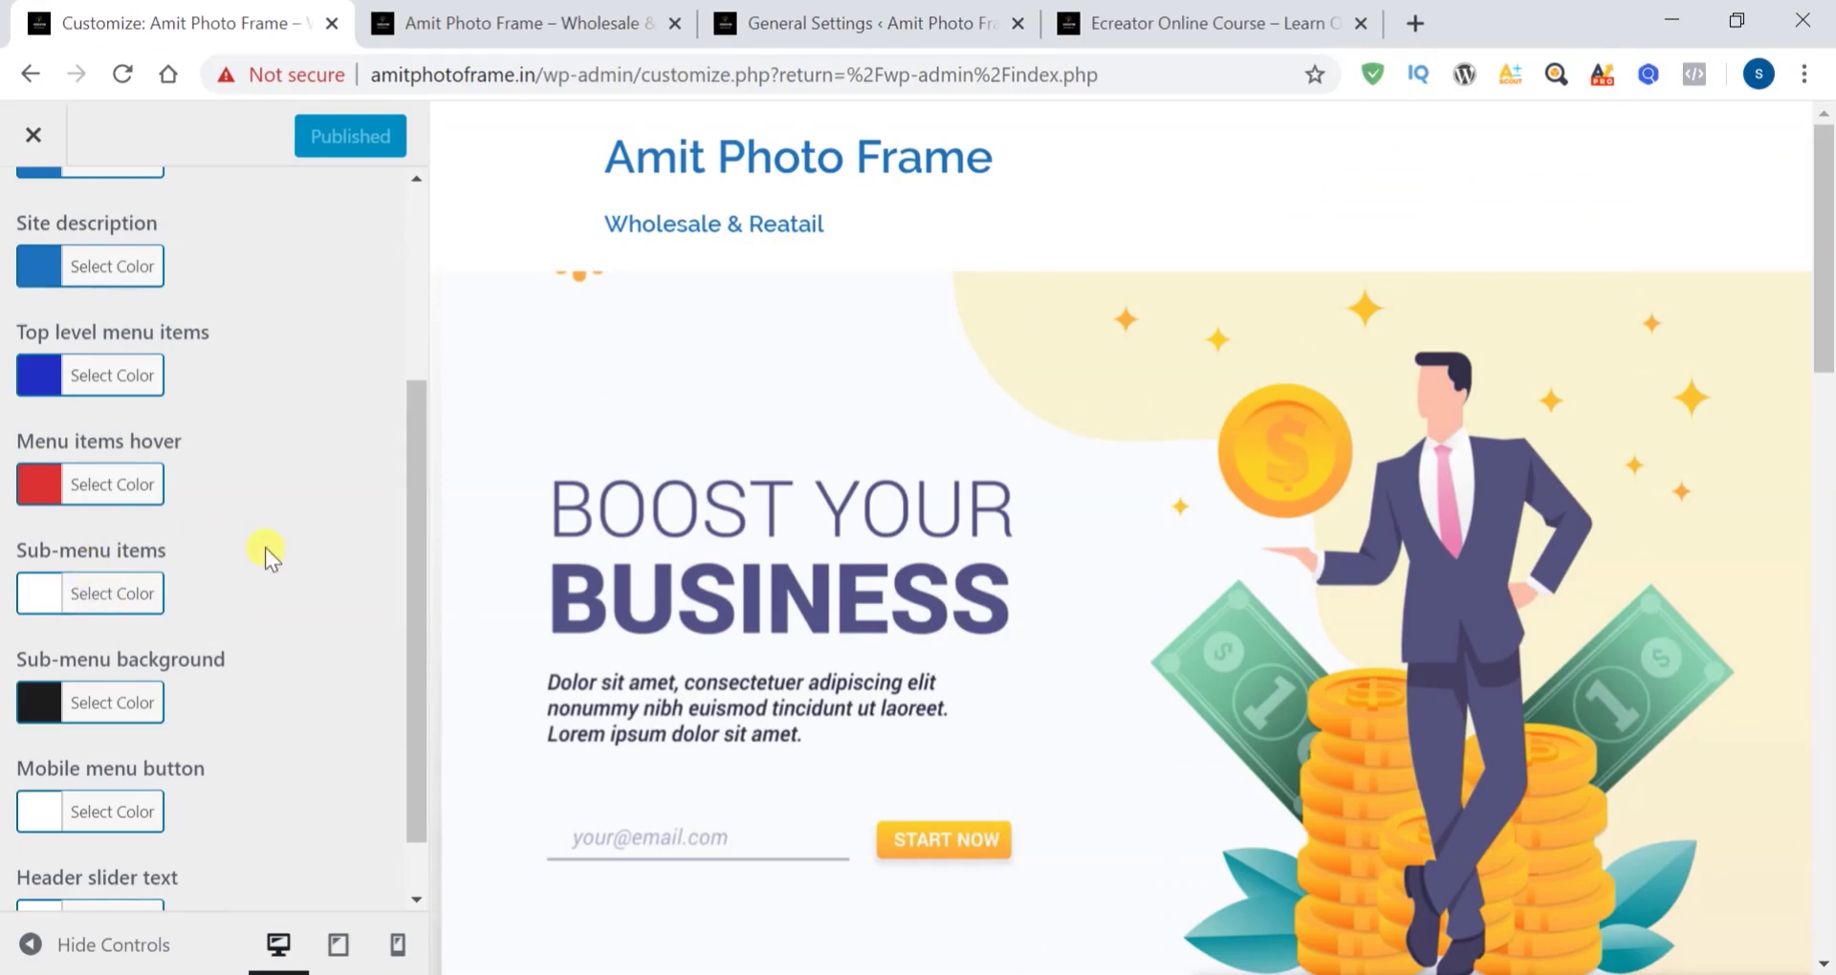
scroll(266, 546, "down", 1)
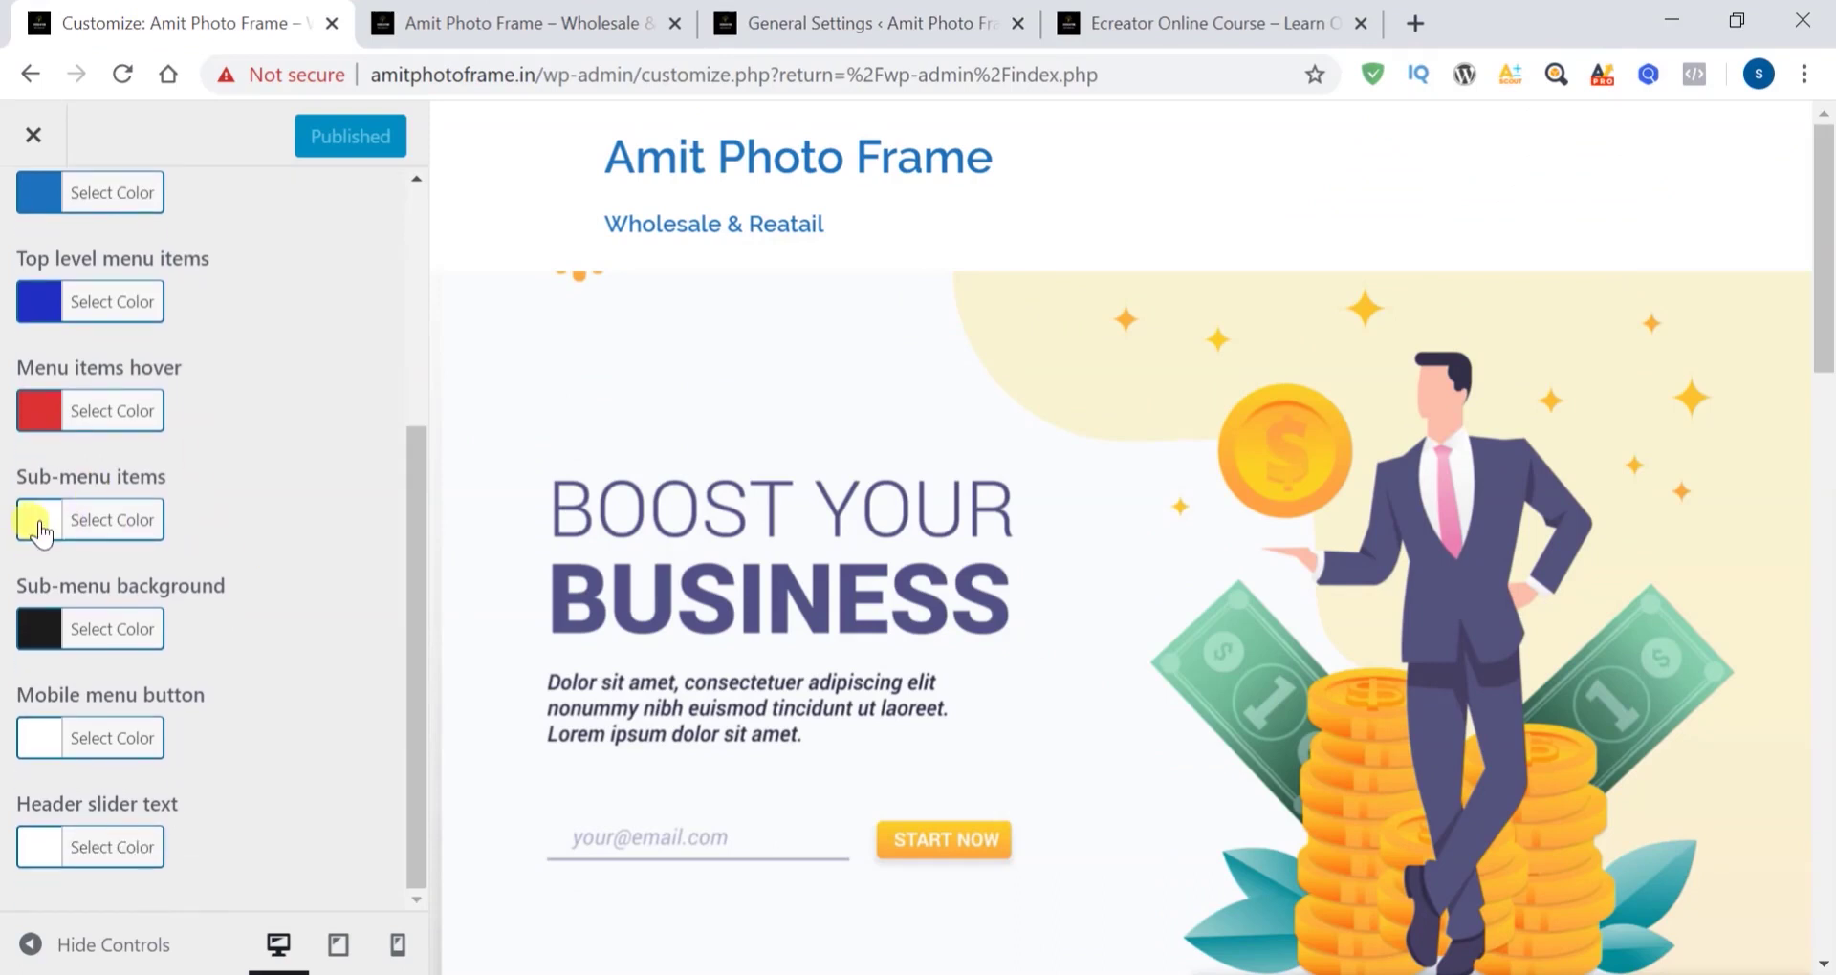
Examine the text and background colors of the Course sub-menu on the live site, and return to the Customizer
left_click(545, 24)
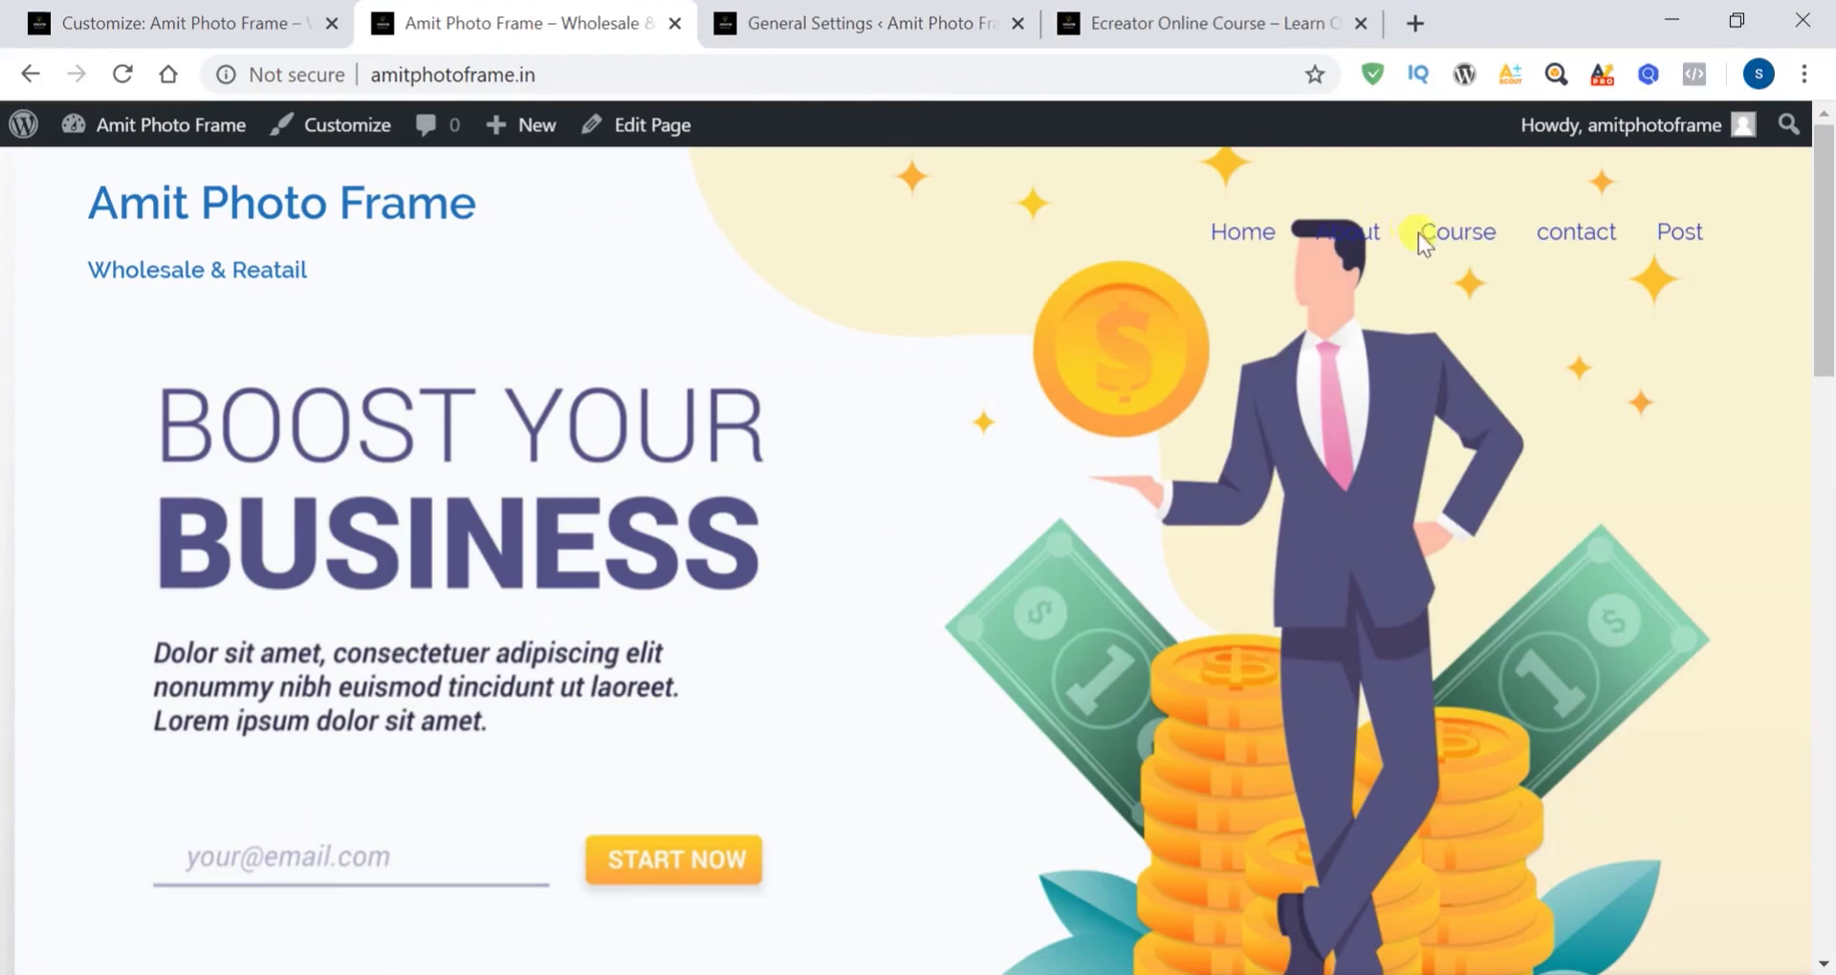
mouse_move(1419, 233)
mouse_move(1283, 311)
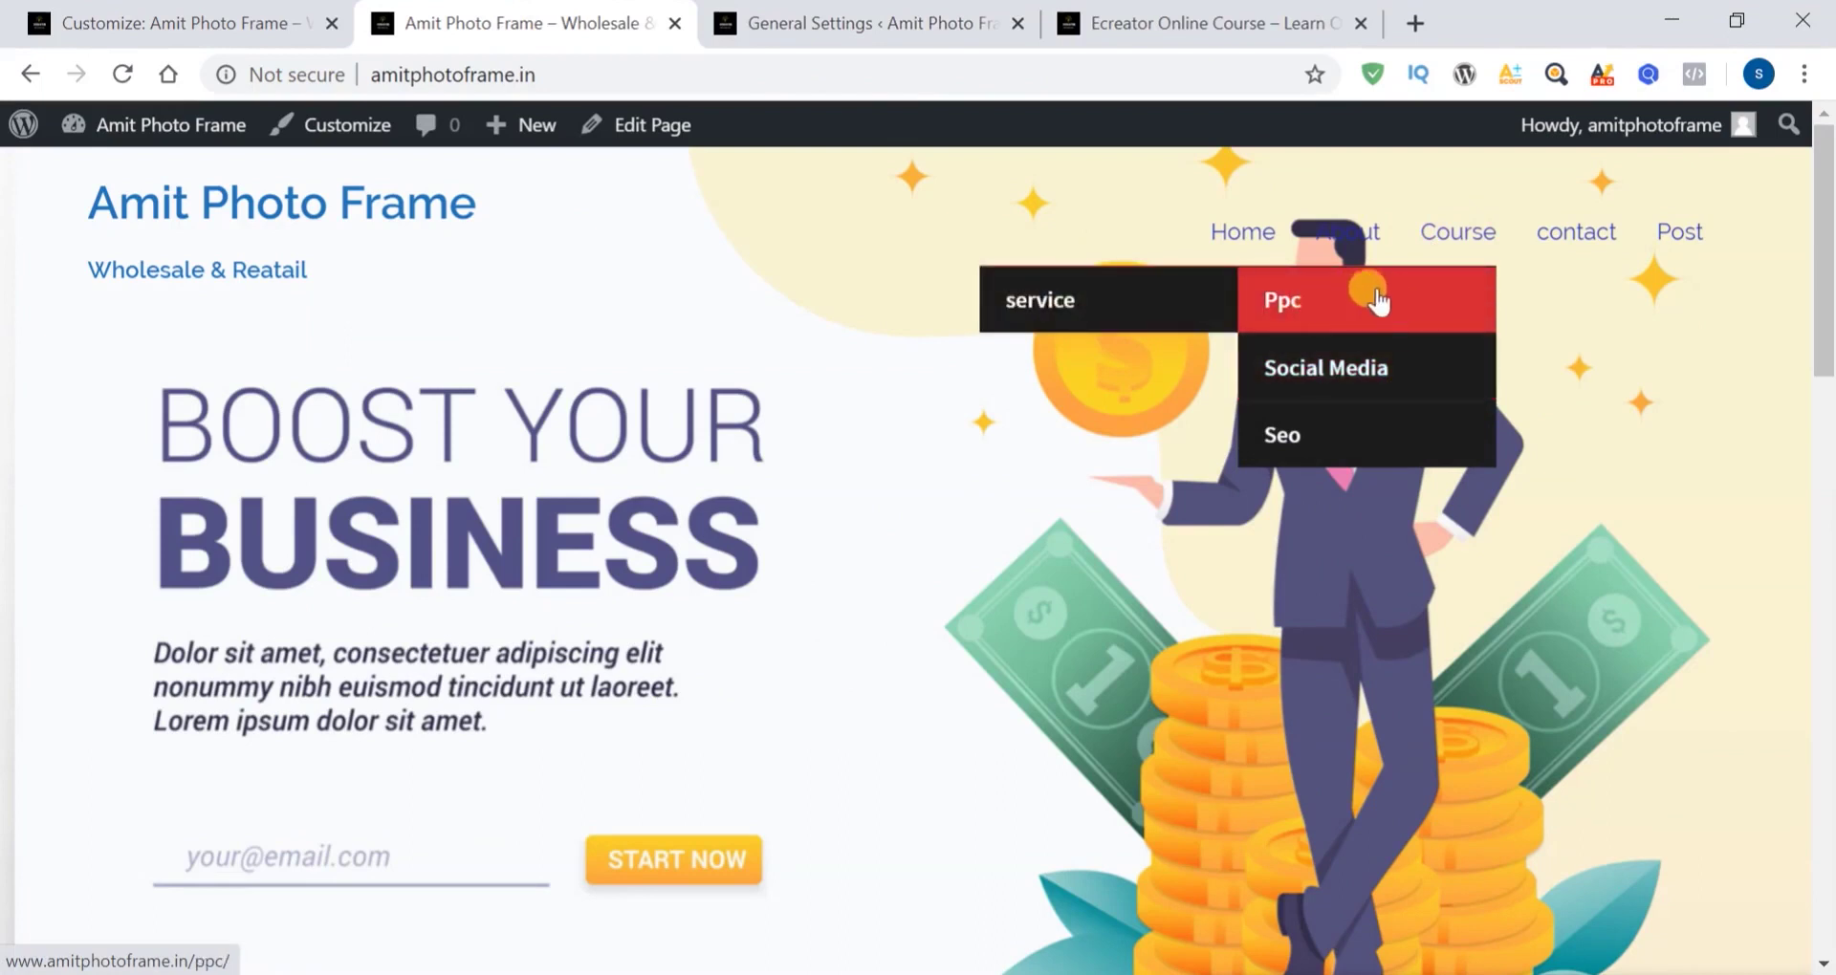
mouse_move(1391, 303)
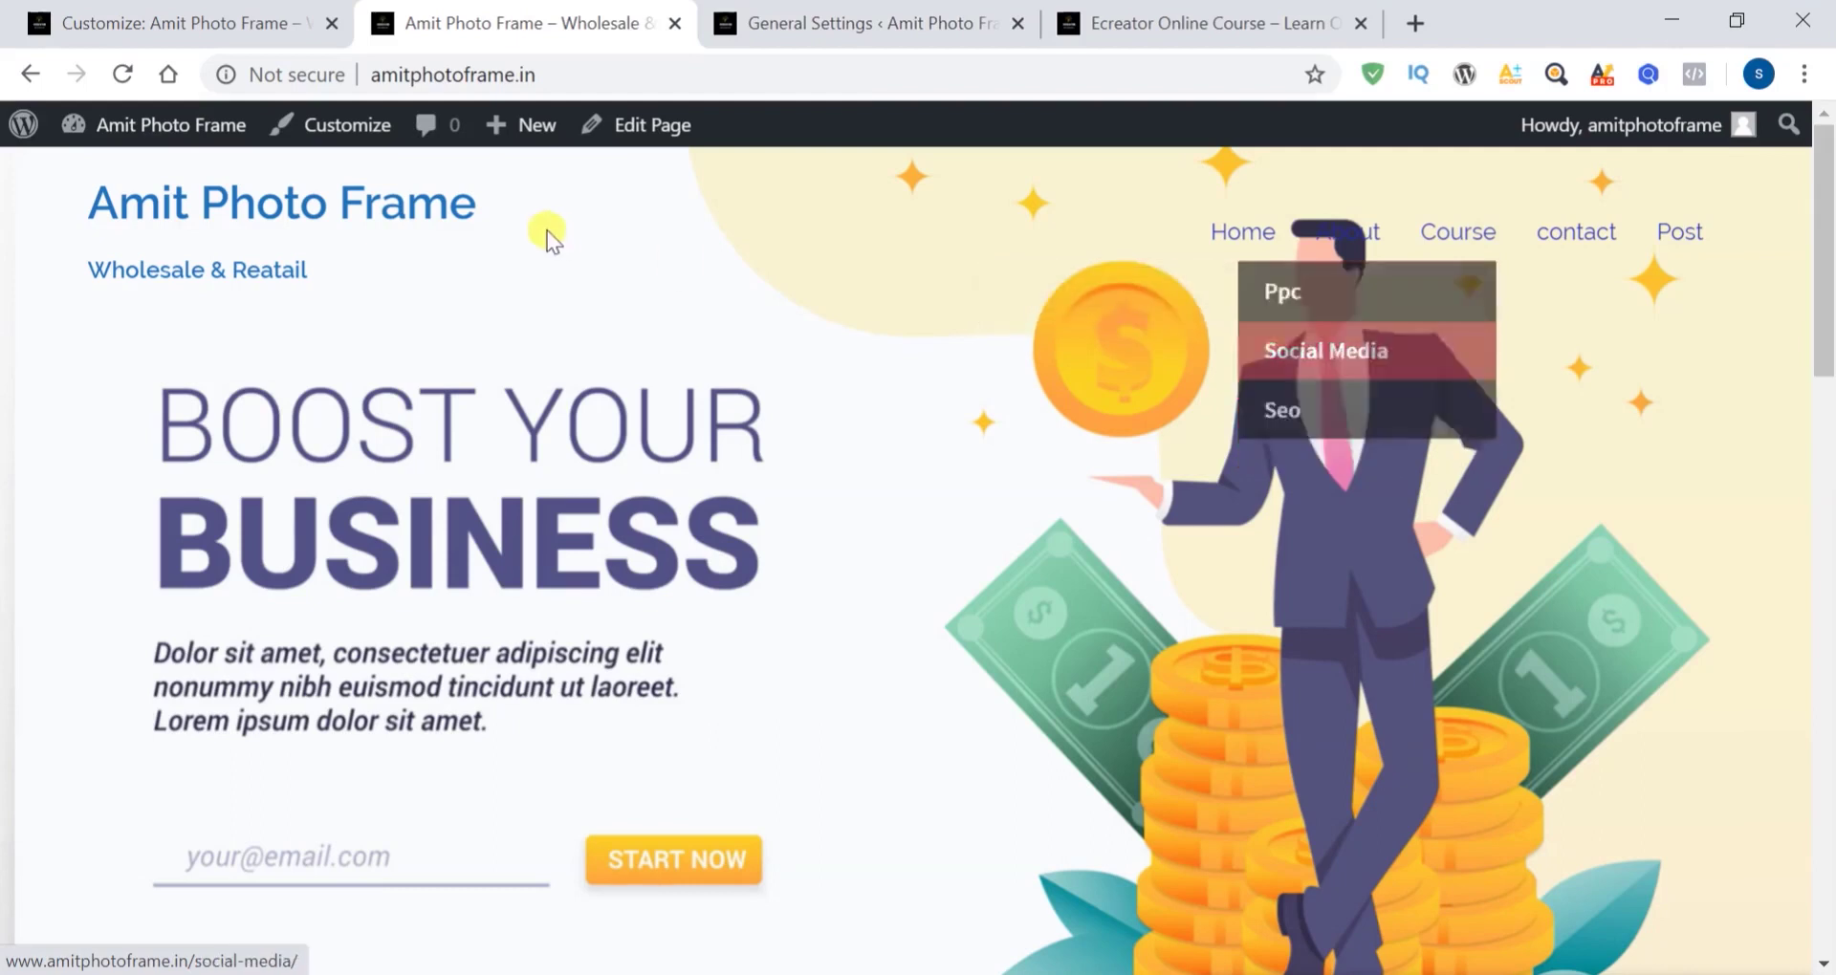
left_click(188, 25)
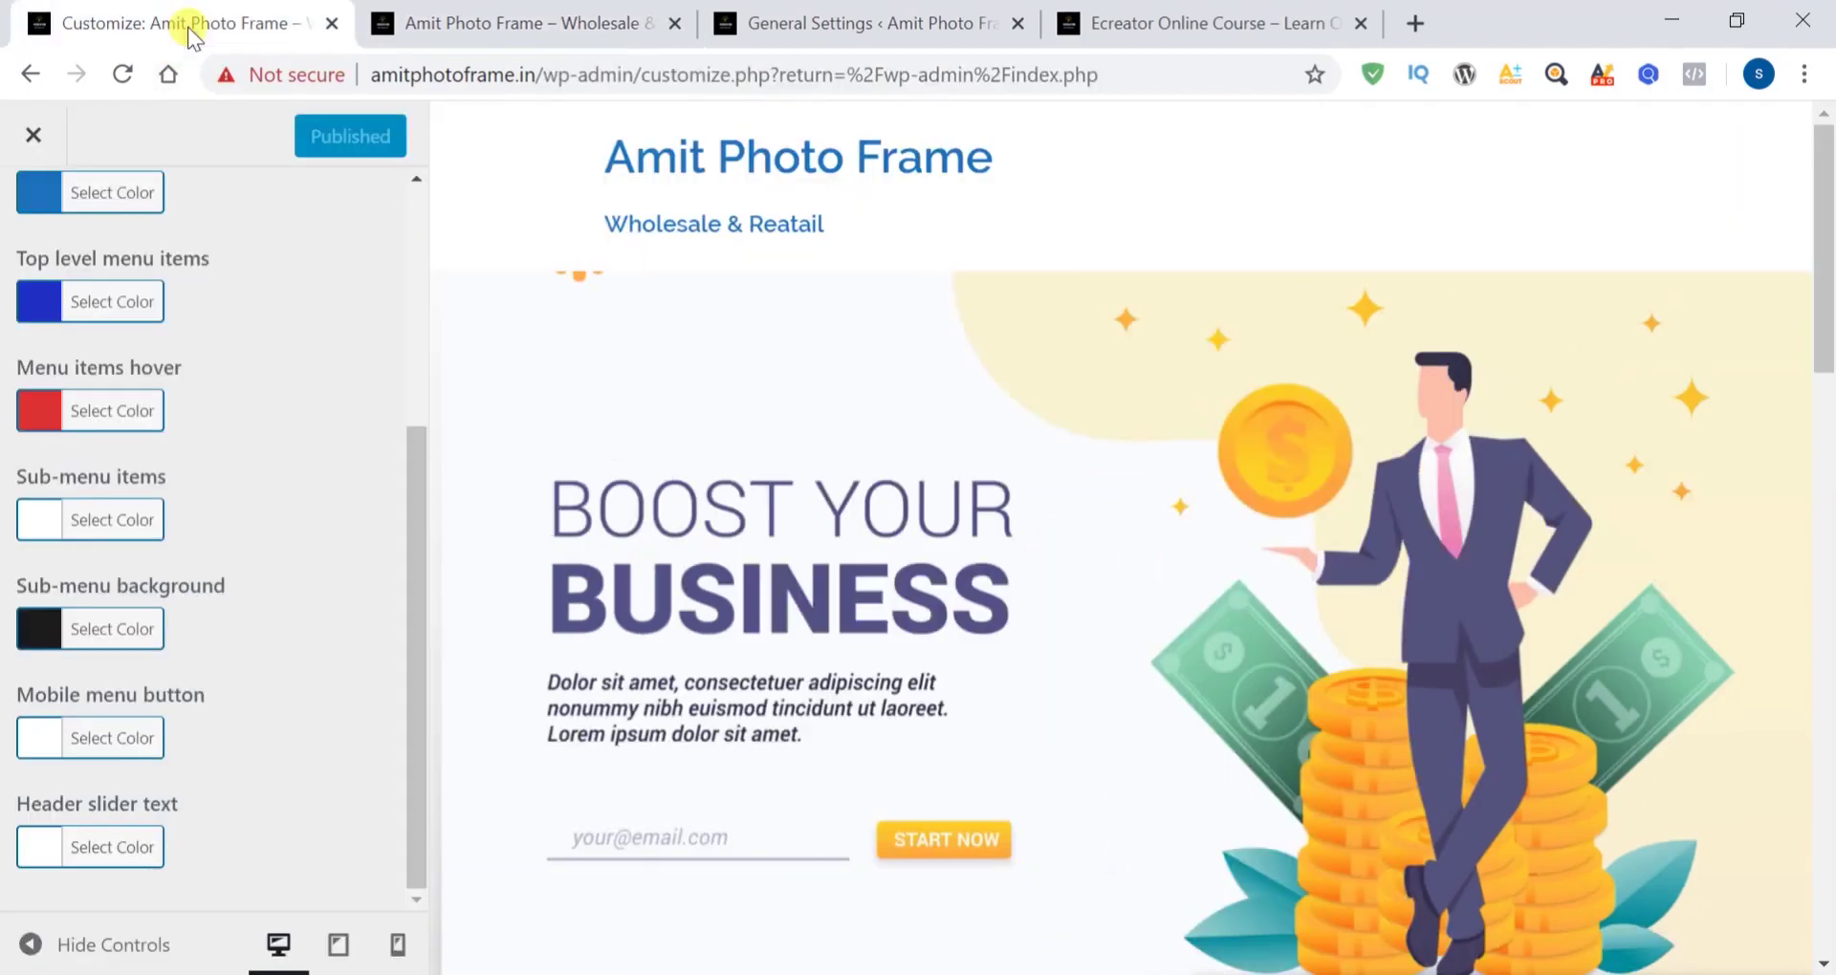
Set the sub-menu items to the preset blue and the sub-menu background to white (#ffffff), and publish
left_click(44, 530)
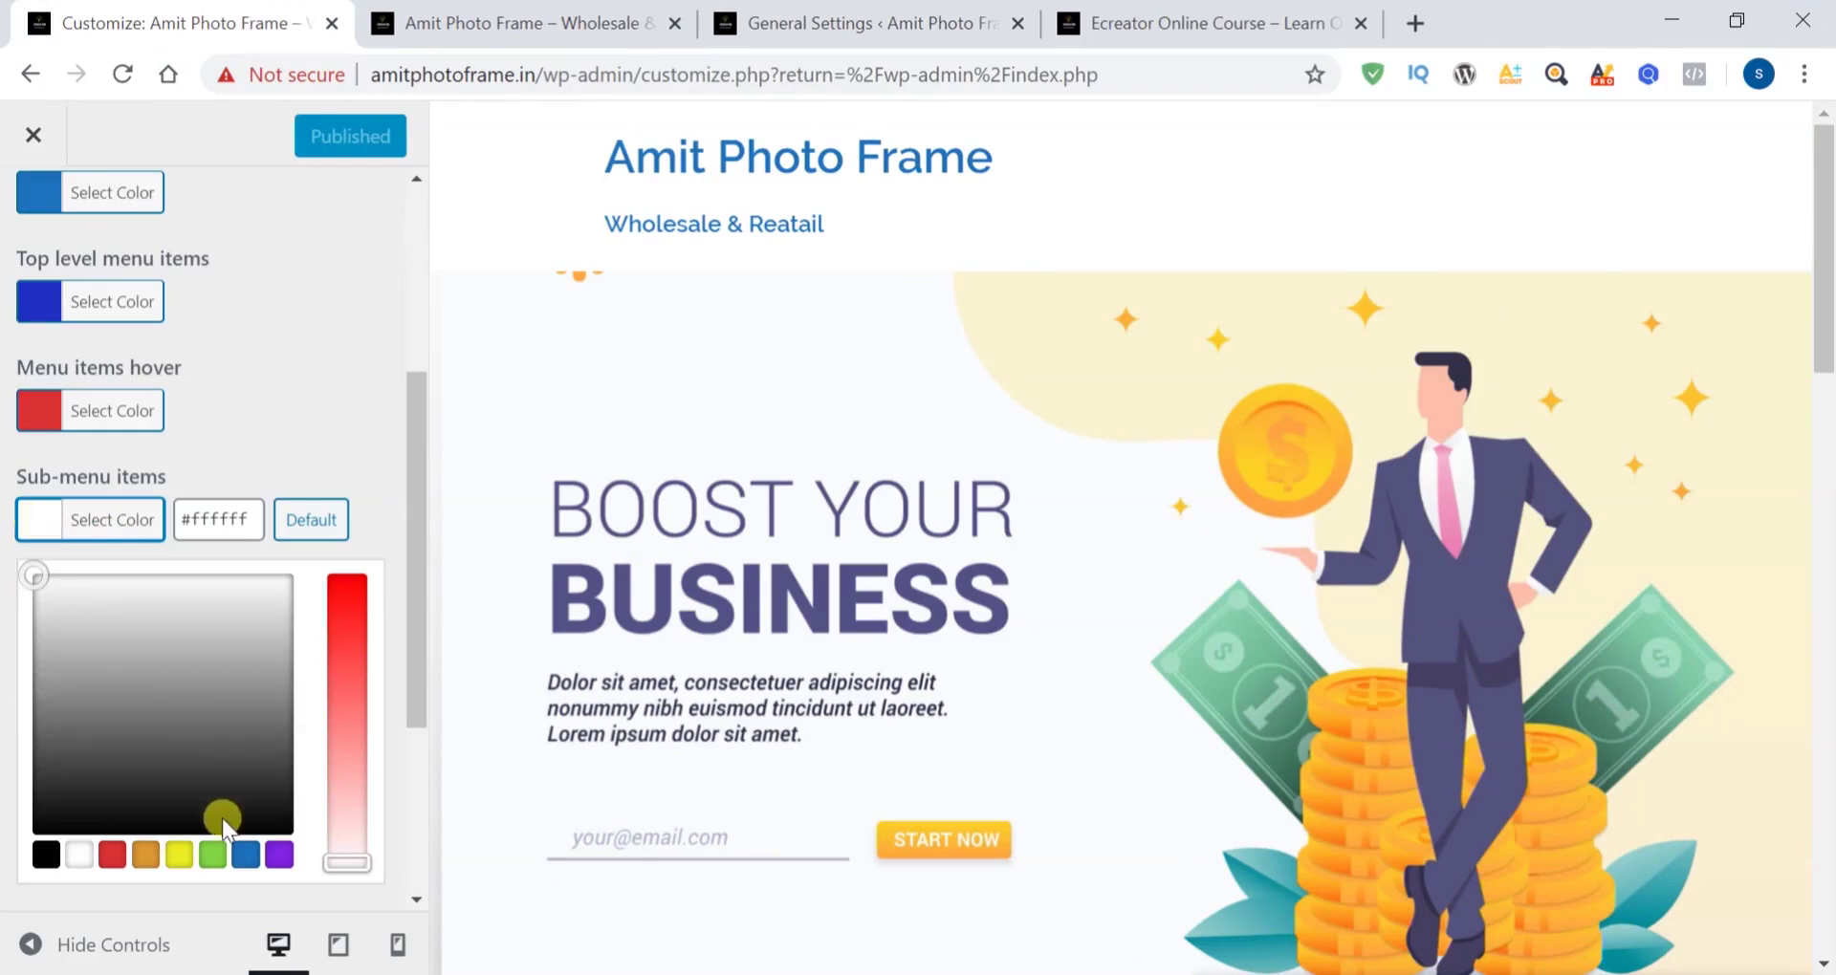
left_click(244, 854)
left_click(268, 396)
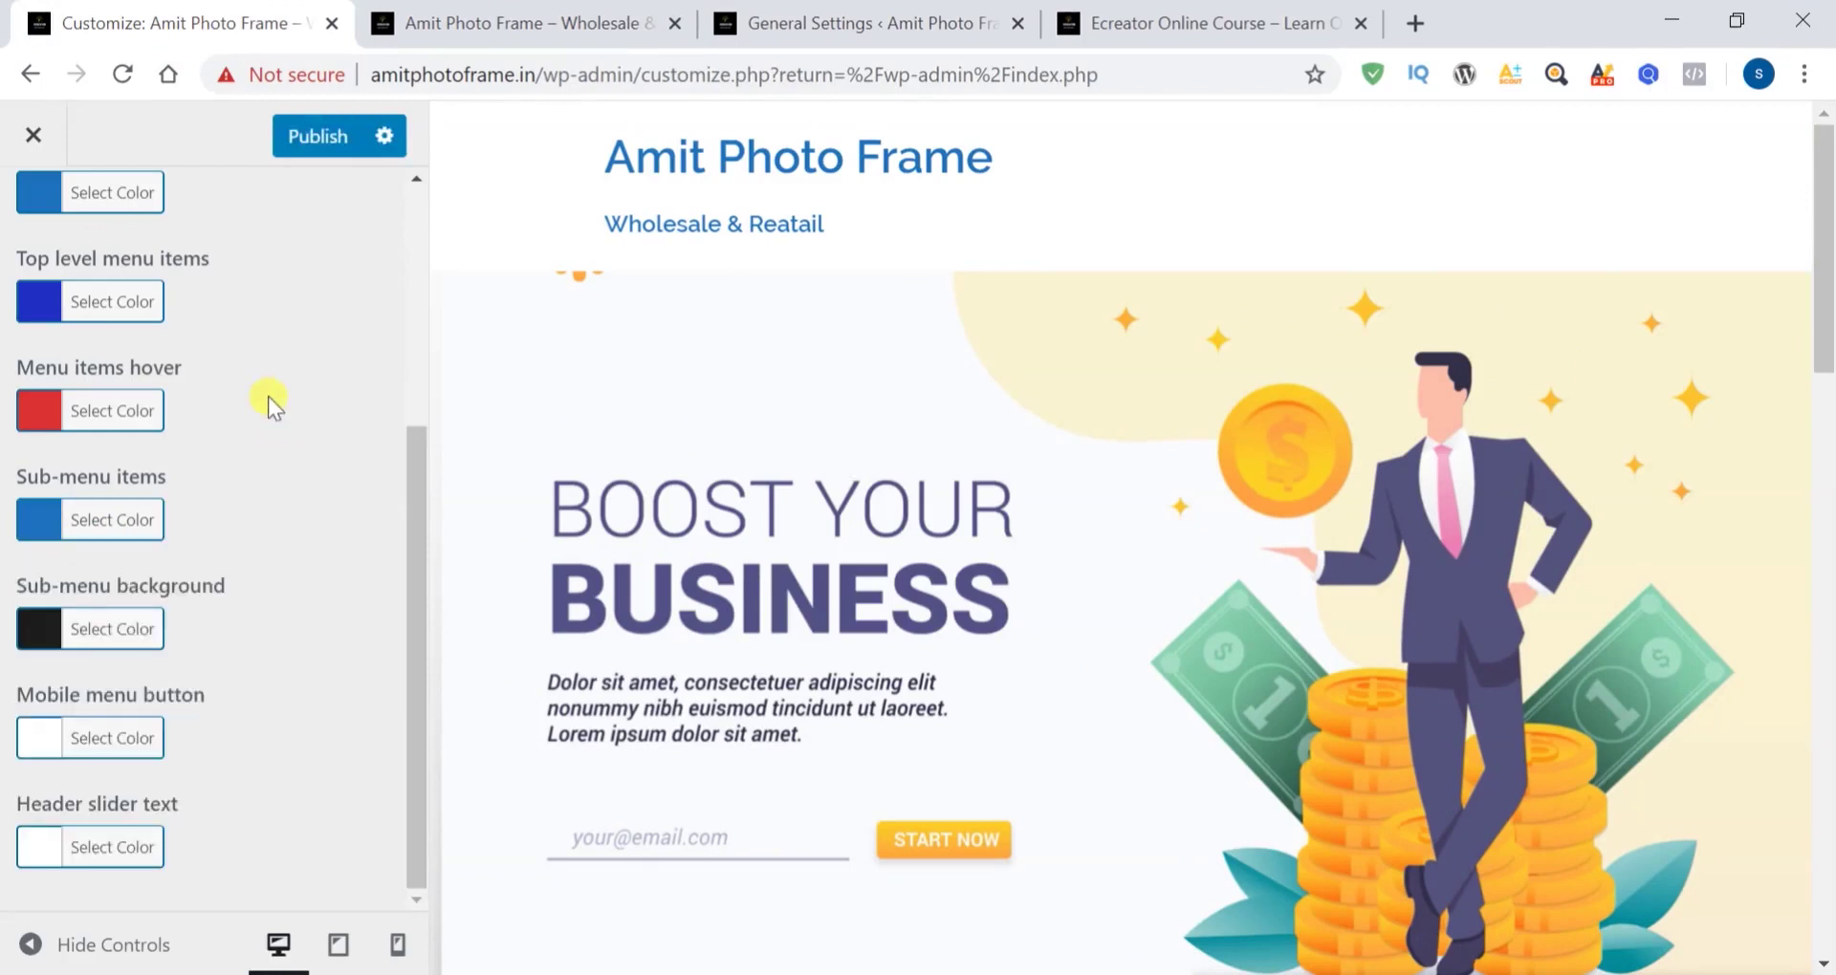
left_click(36, 631)
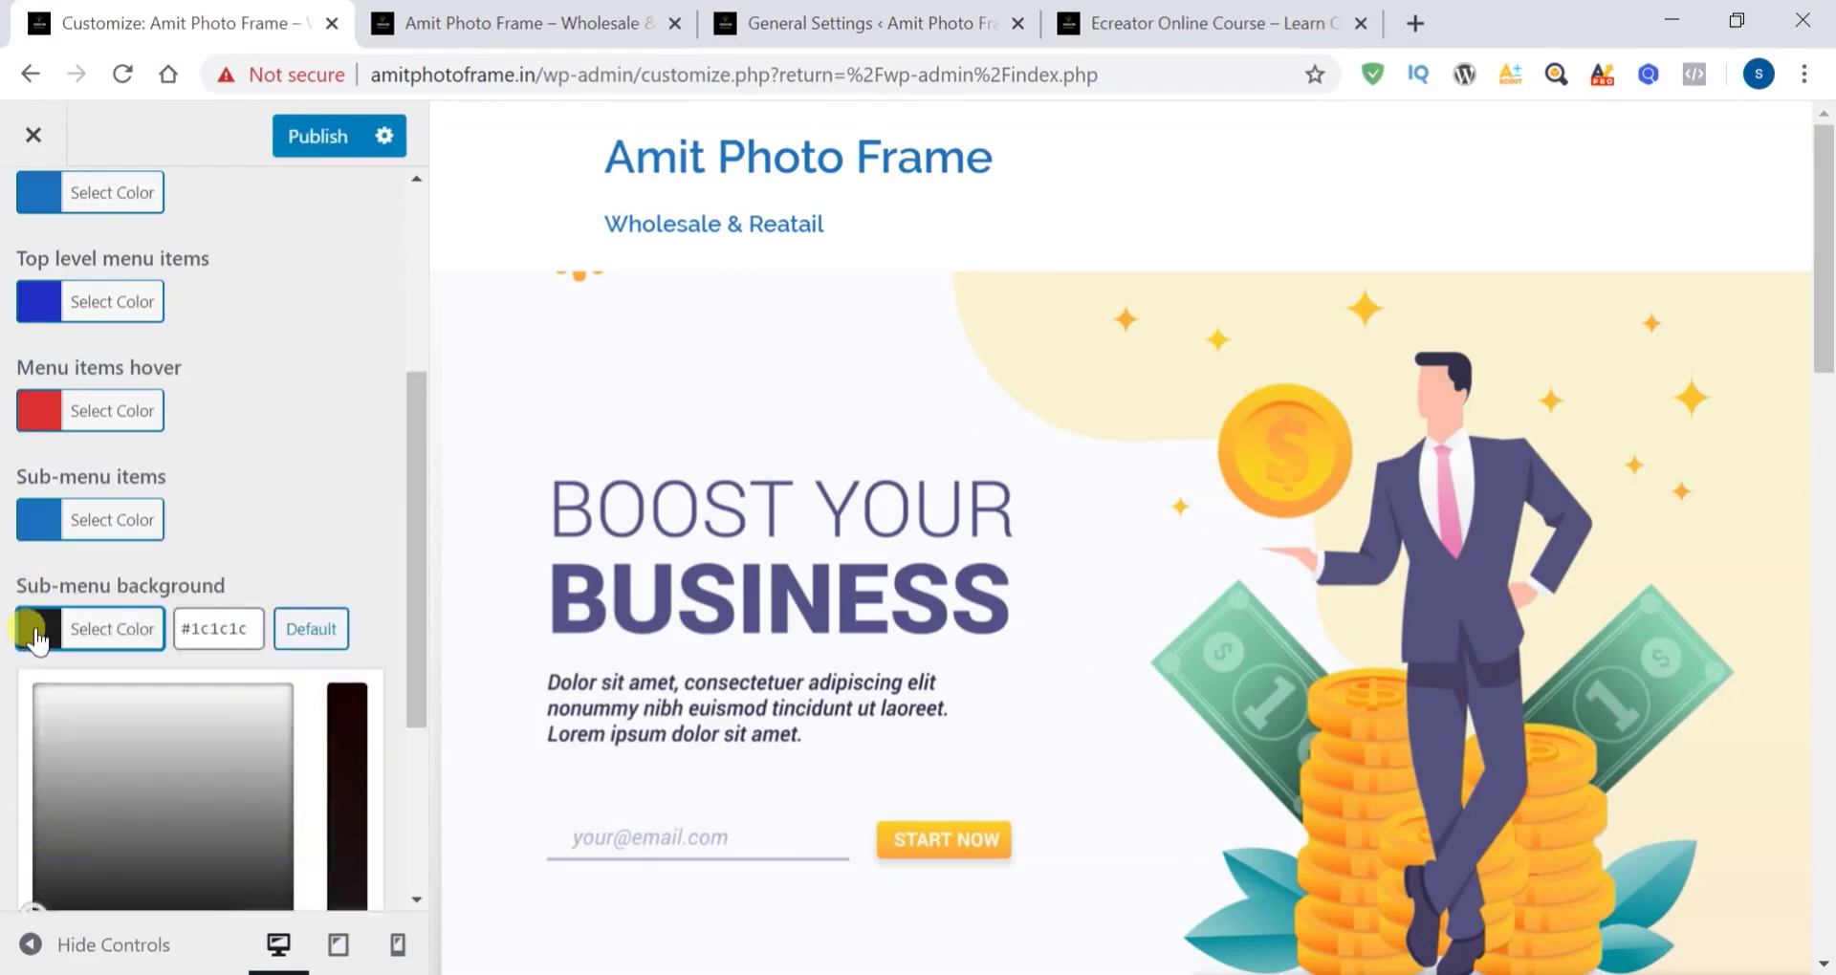
scroll(235, 817, "down", 3)
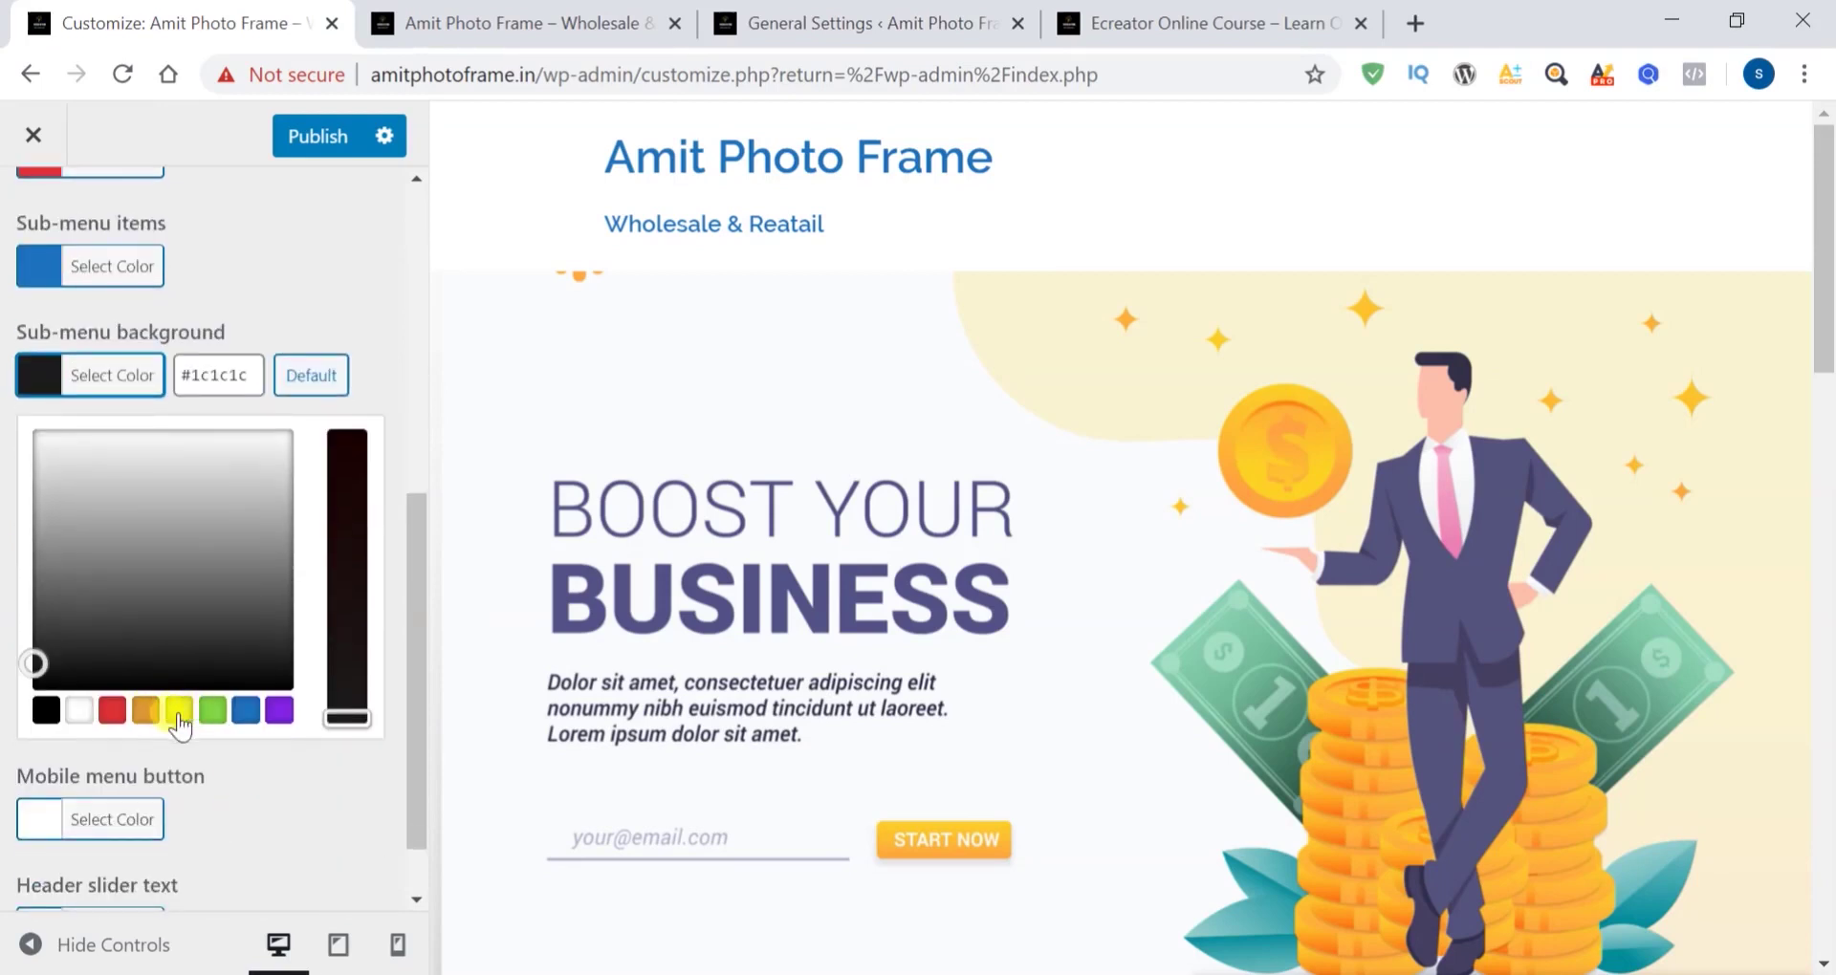
left_click(80, 716)
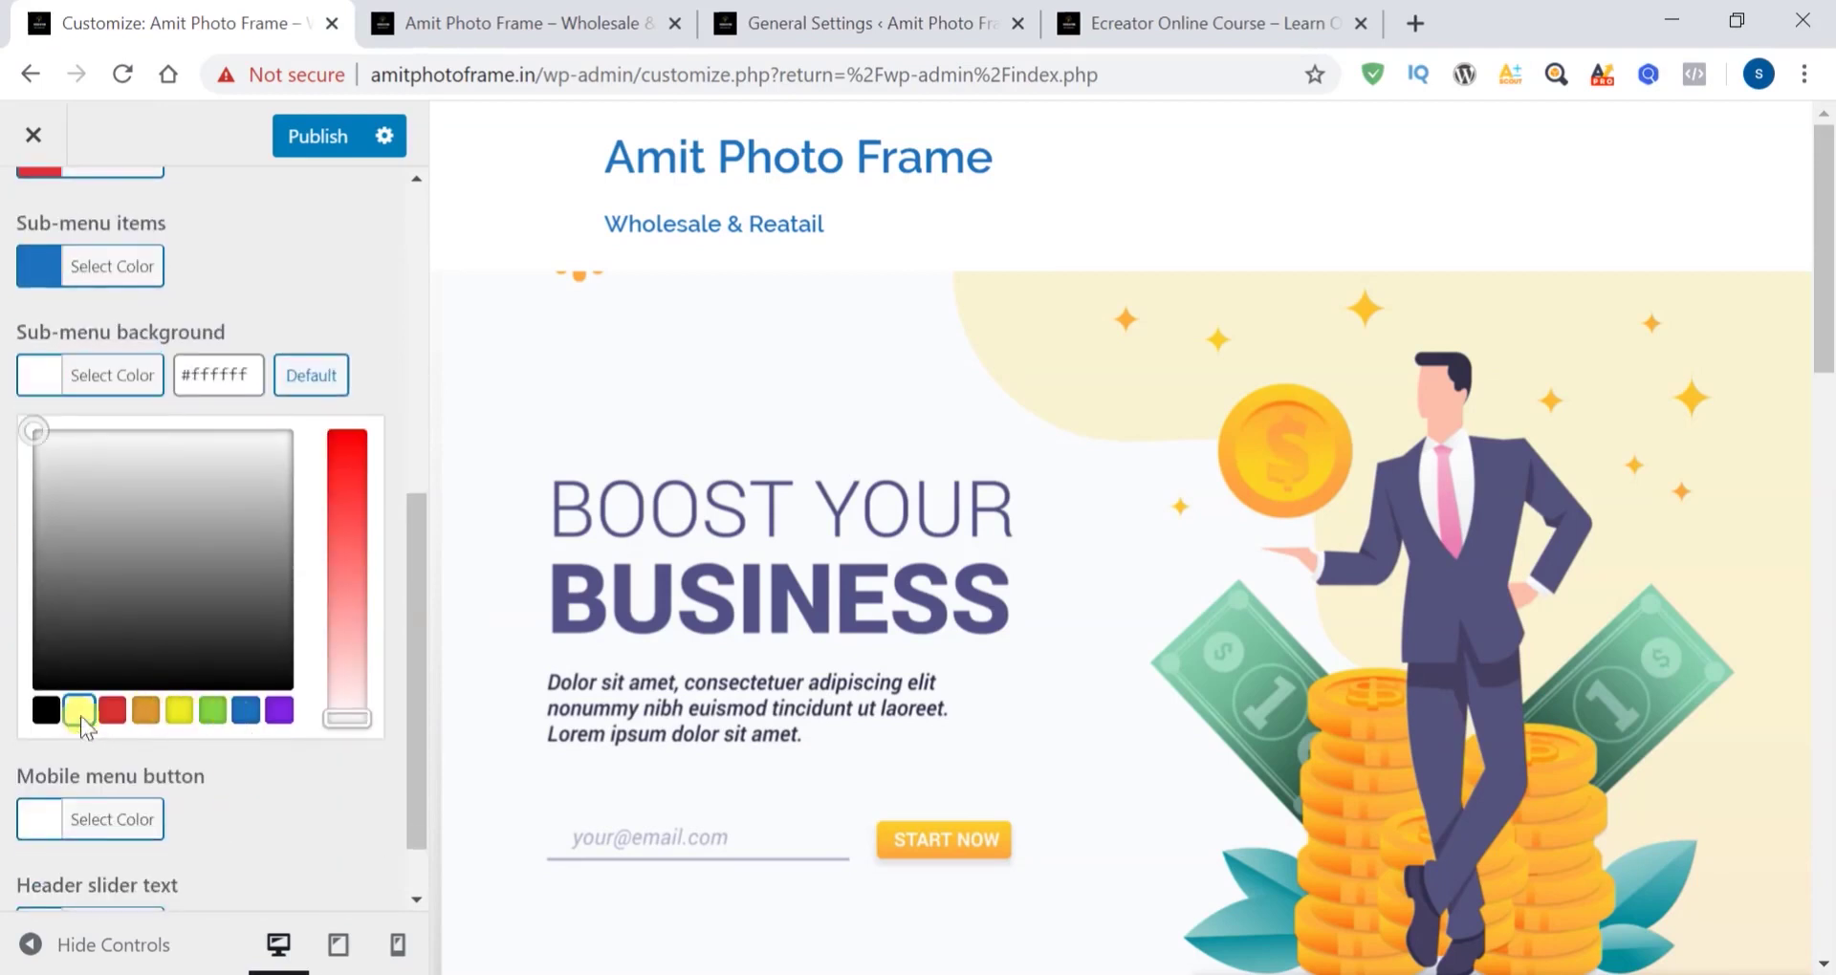
left_click(327, 135)
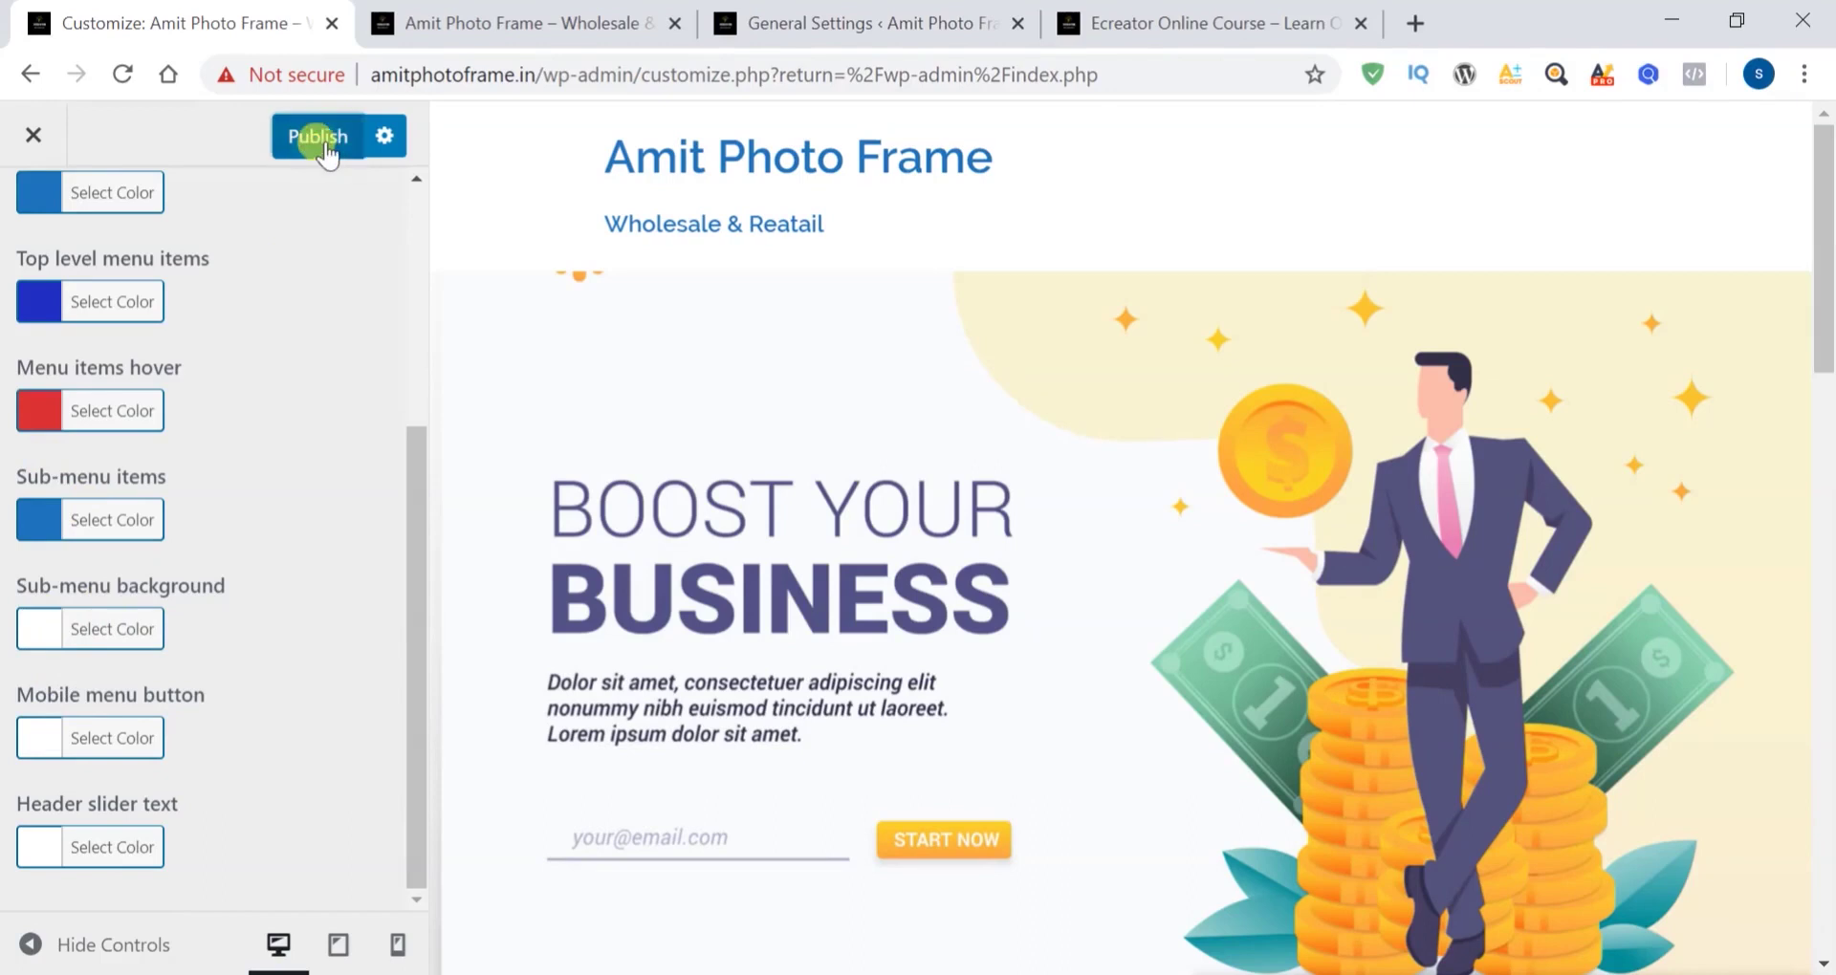
Reload the live site, check the Course sub-menu colors across its nested levels, and return to the Customizer
left_click(497, 25)
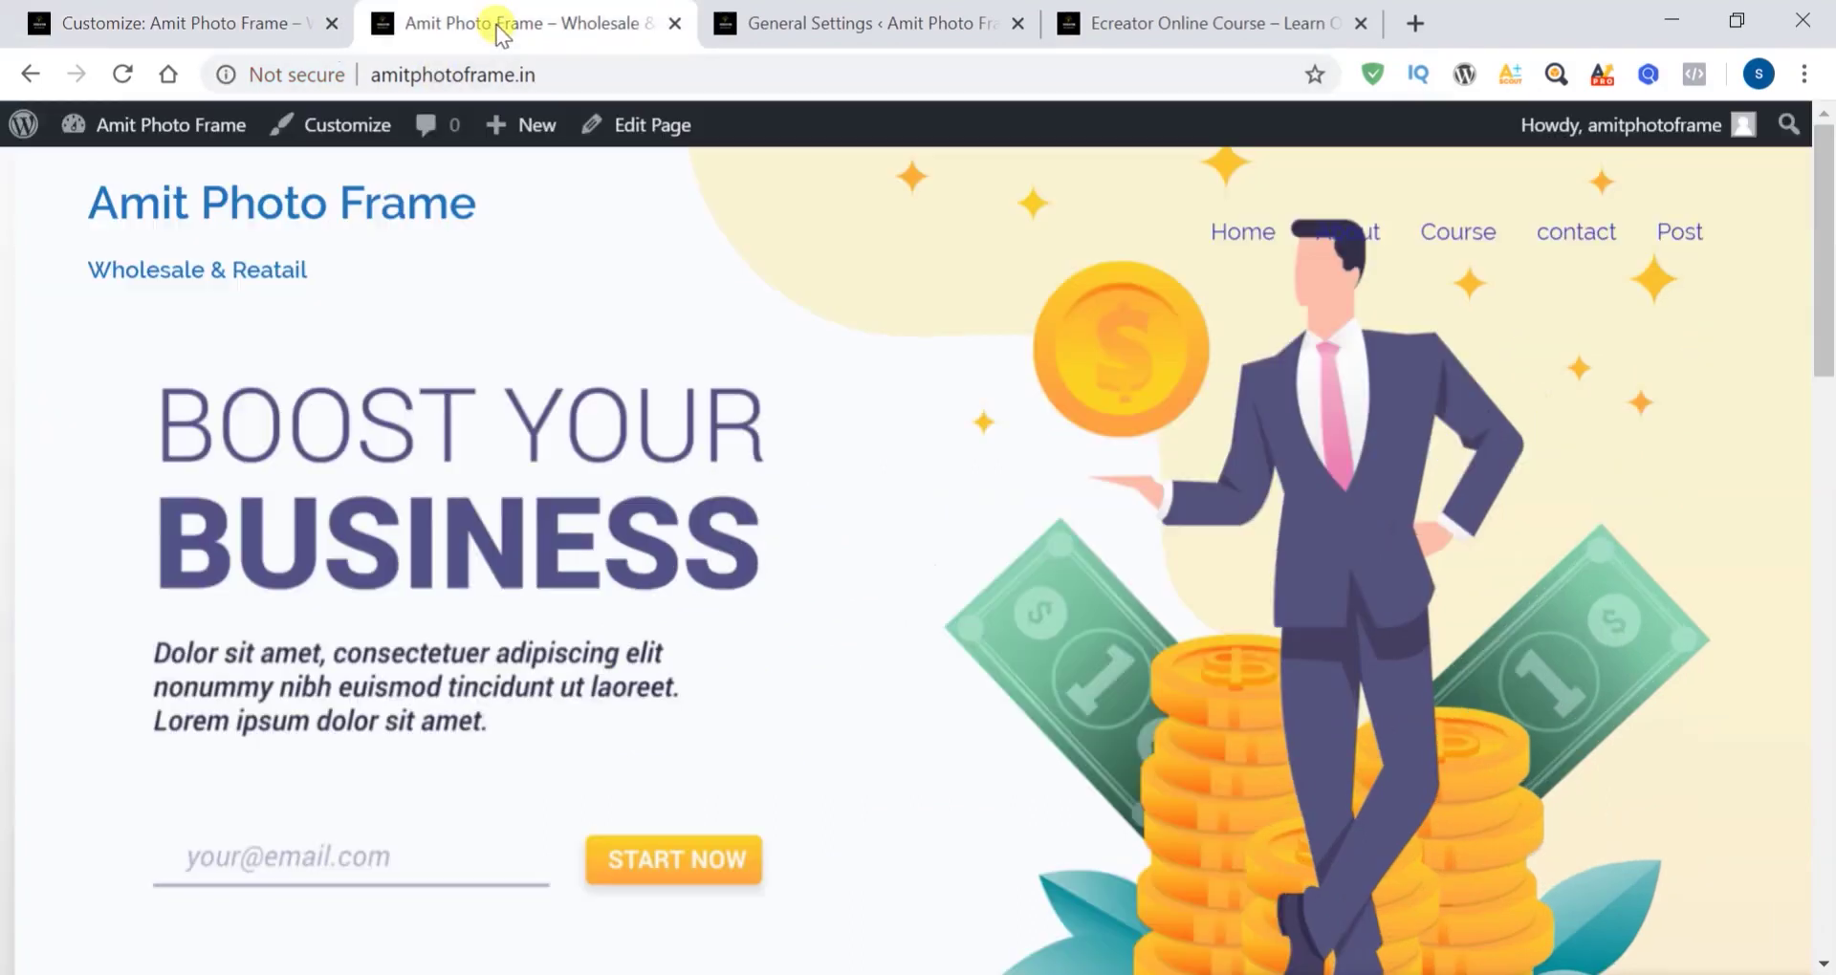
left_click(120, 75)
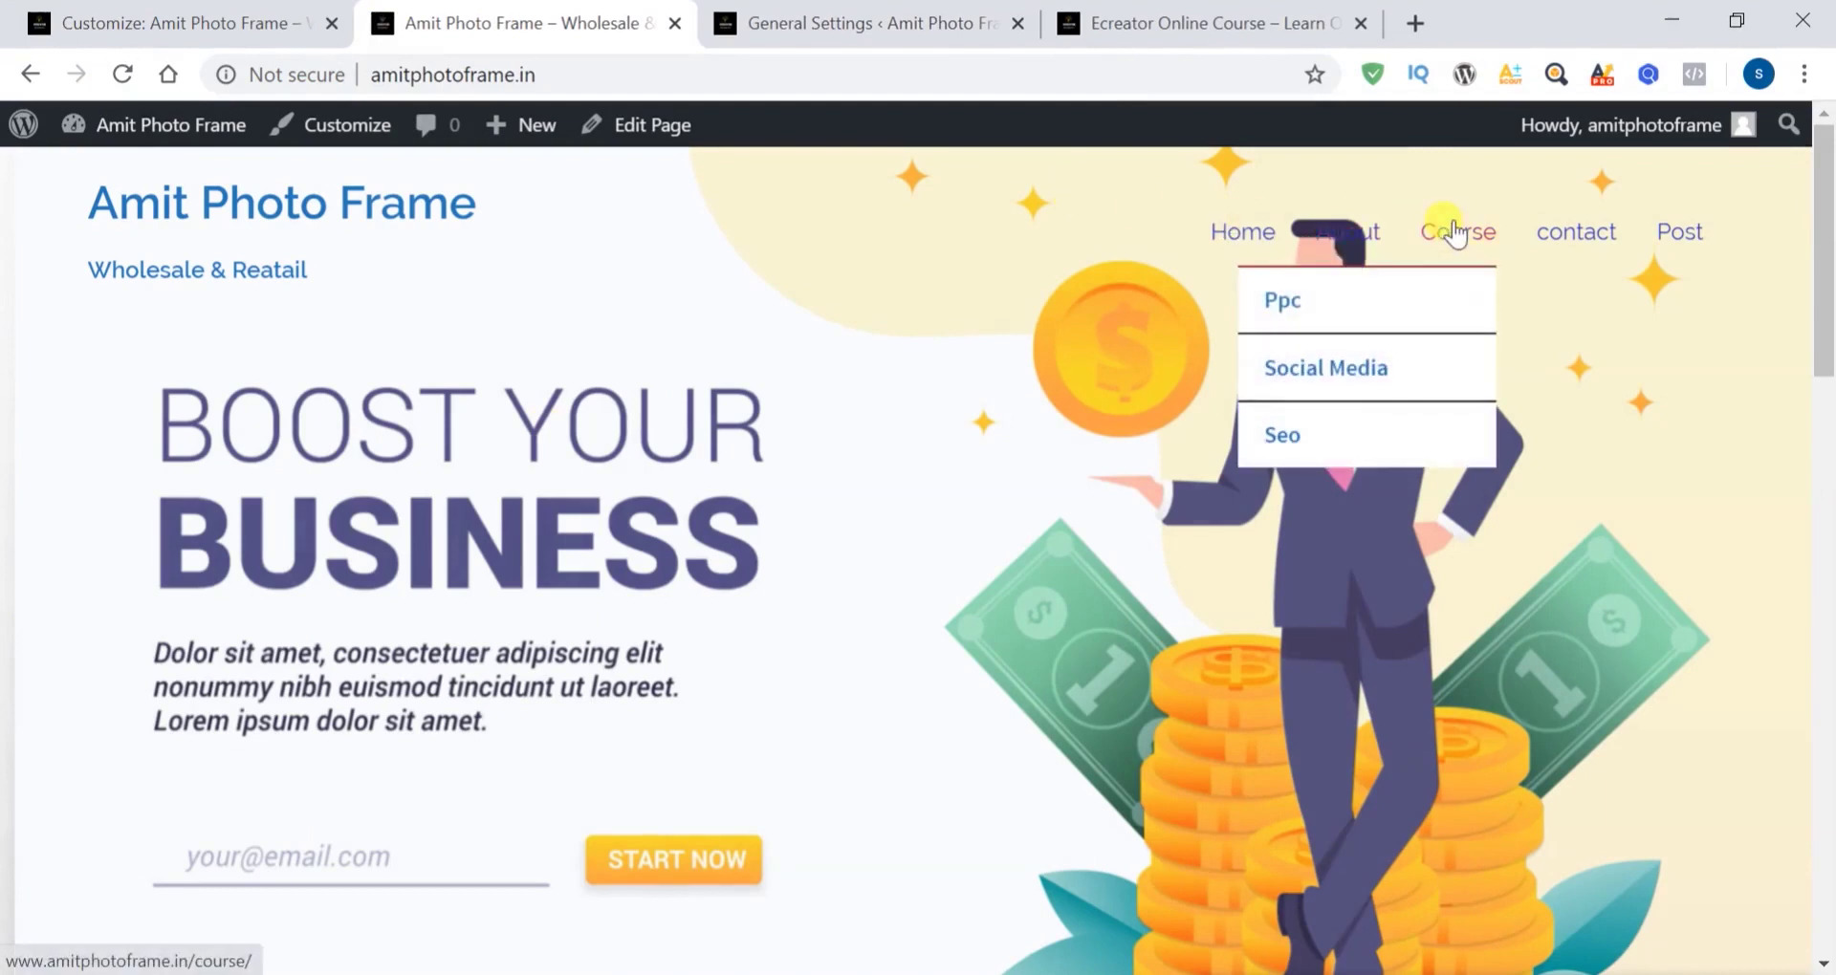
mouse_move(1335, 297)
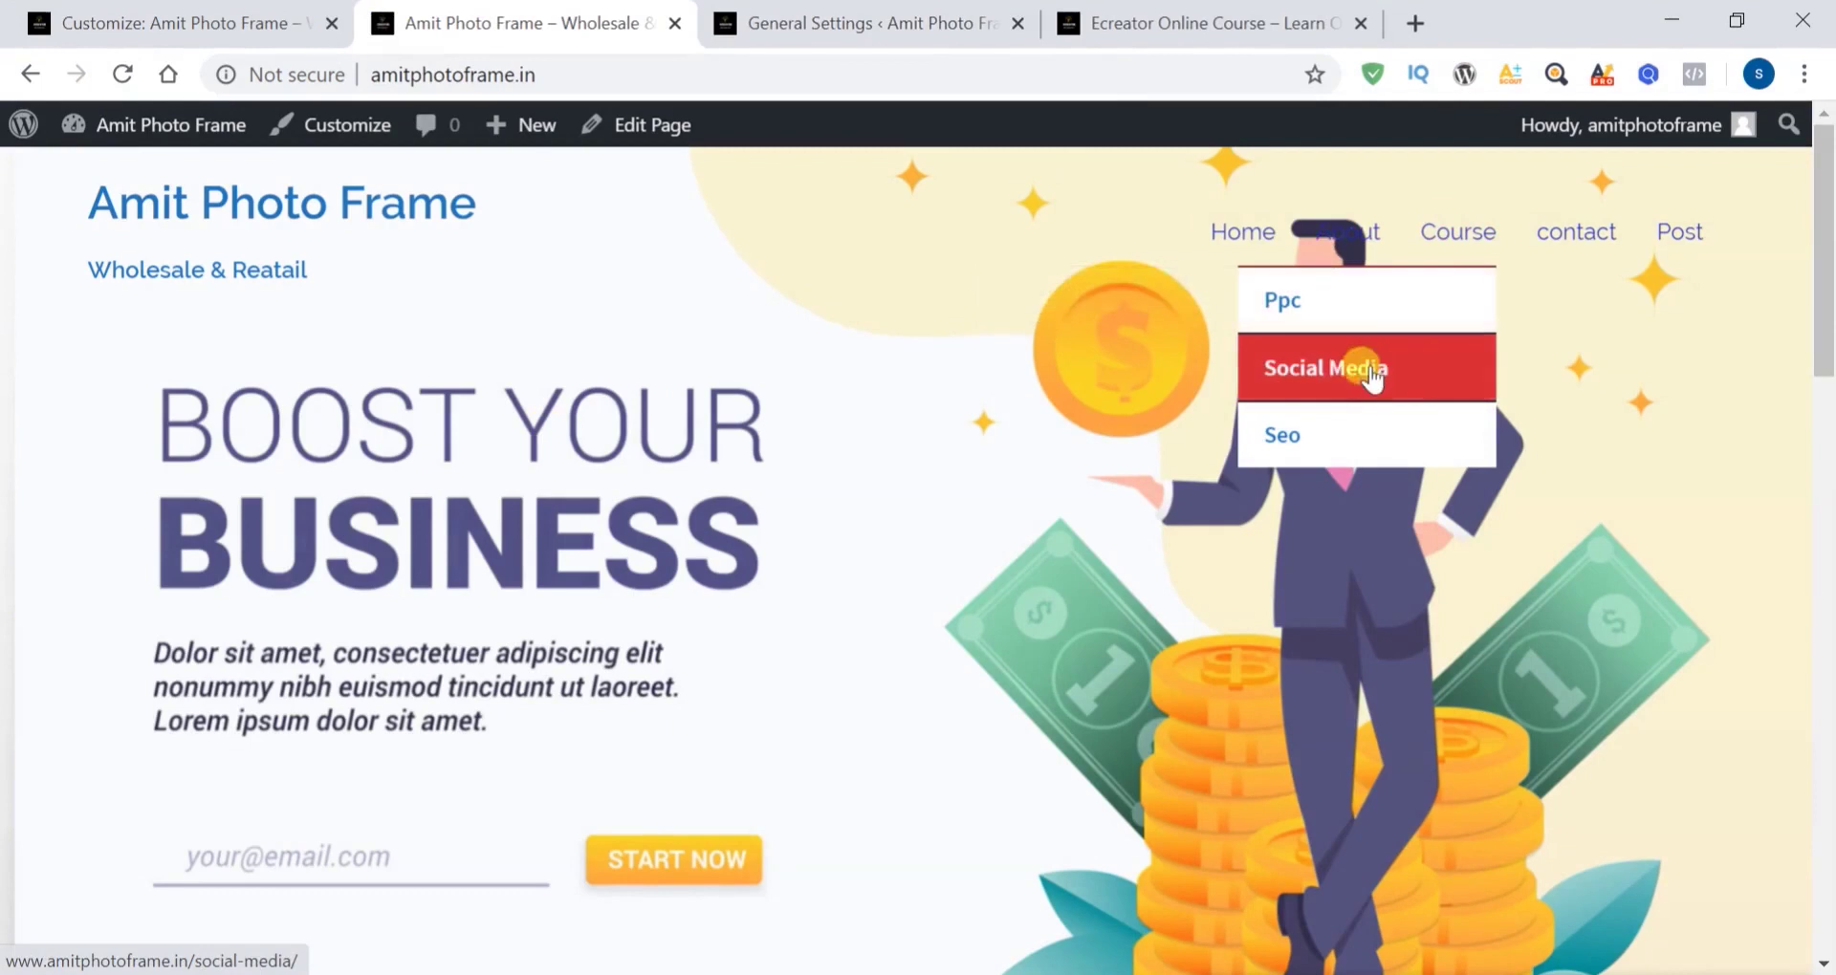
mouse_move(1101, 300)
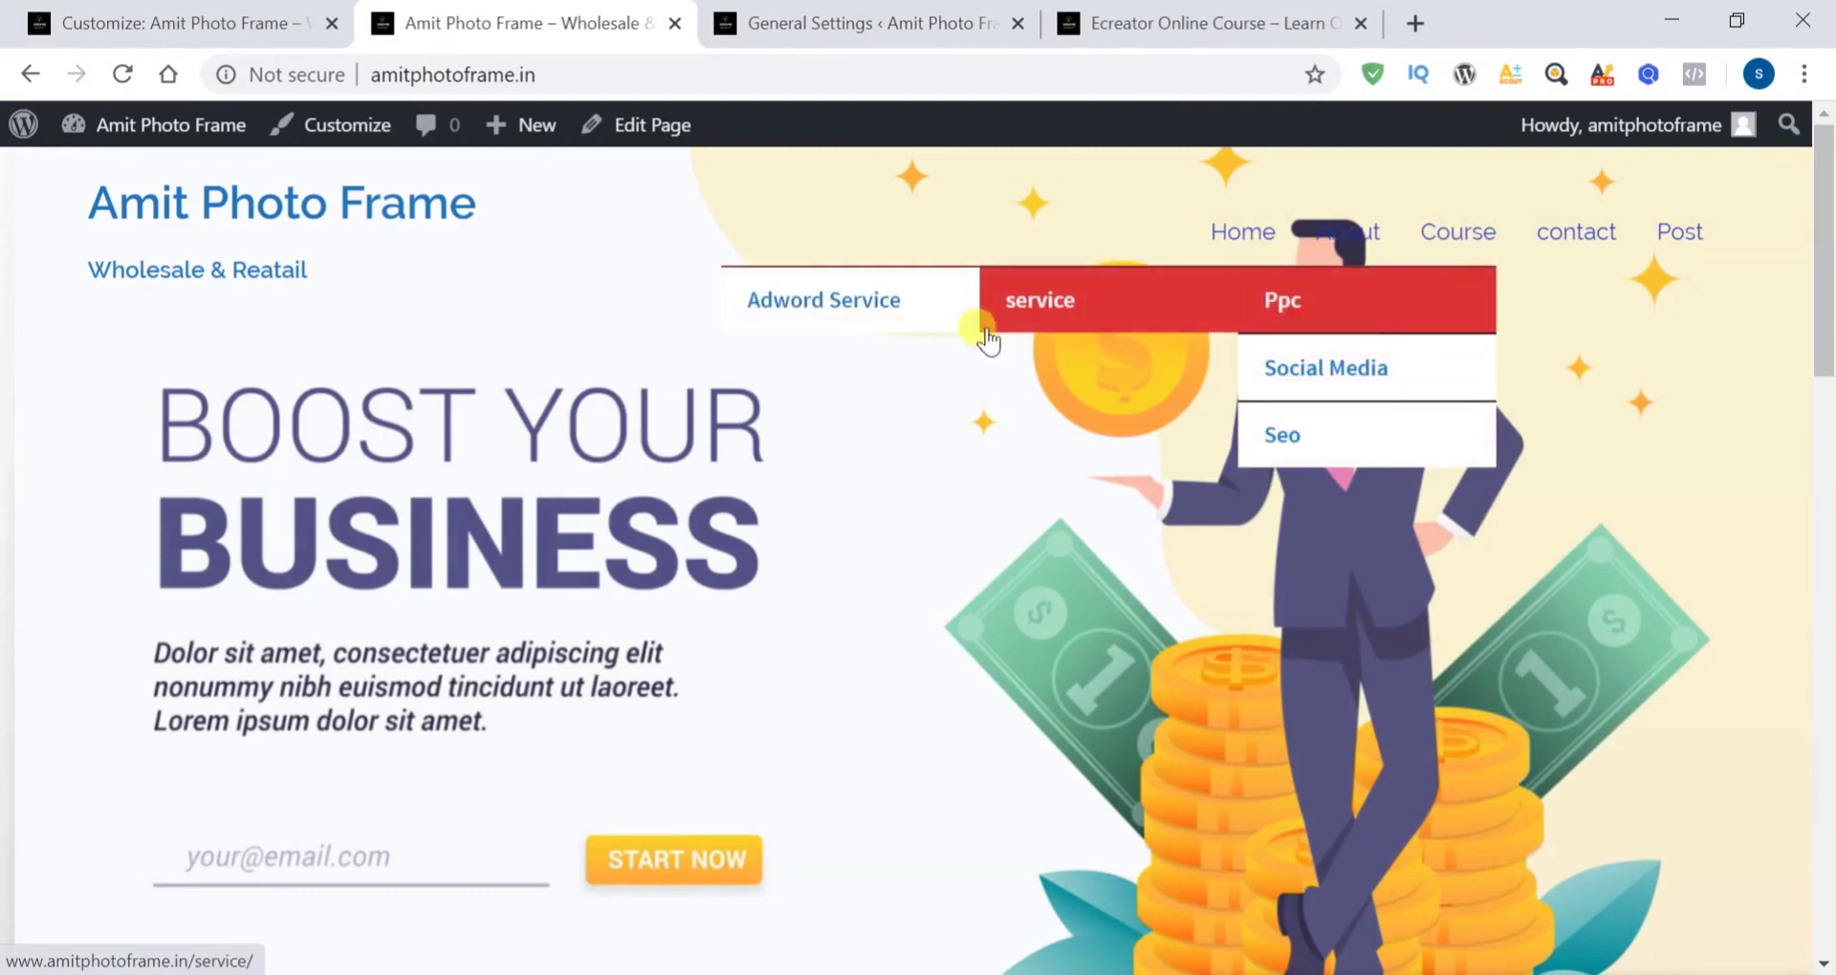
left_click(225, 25)
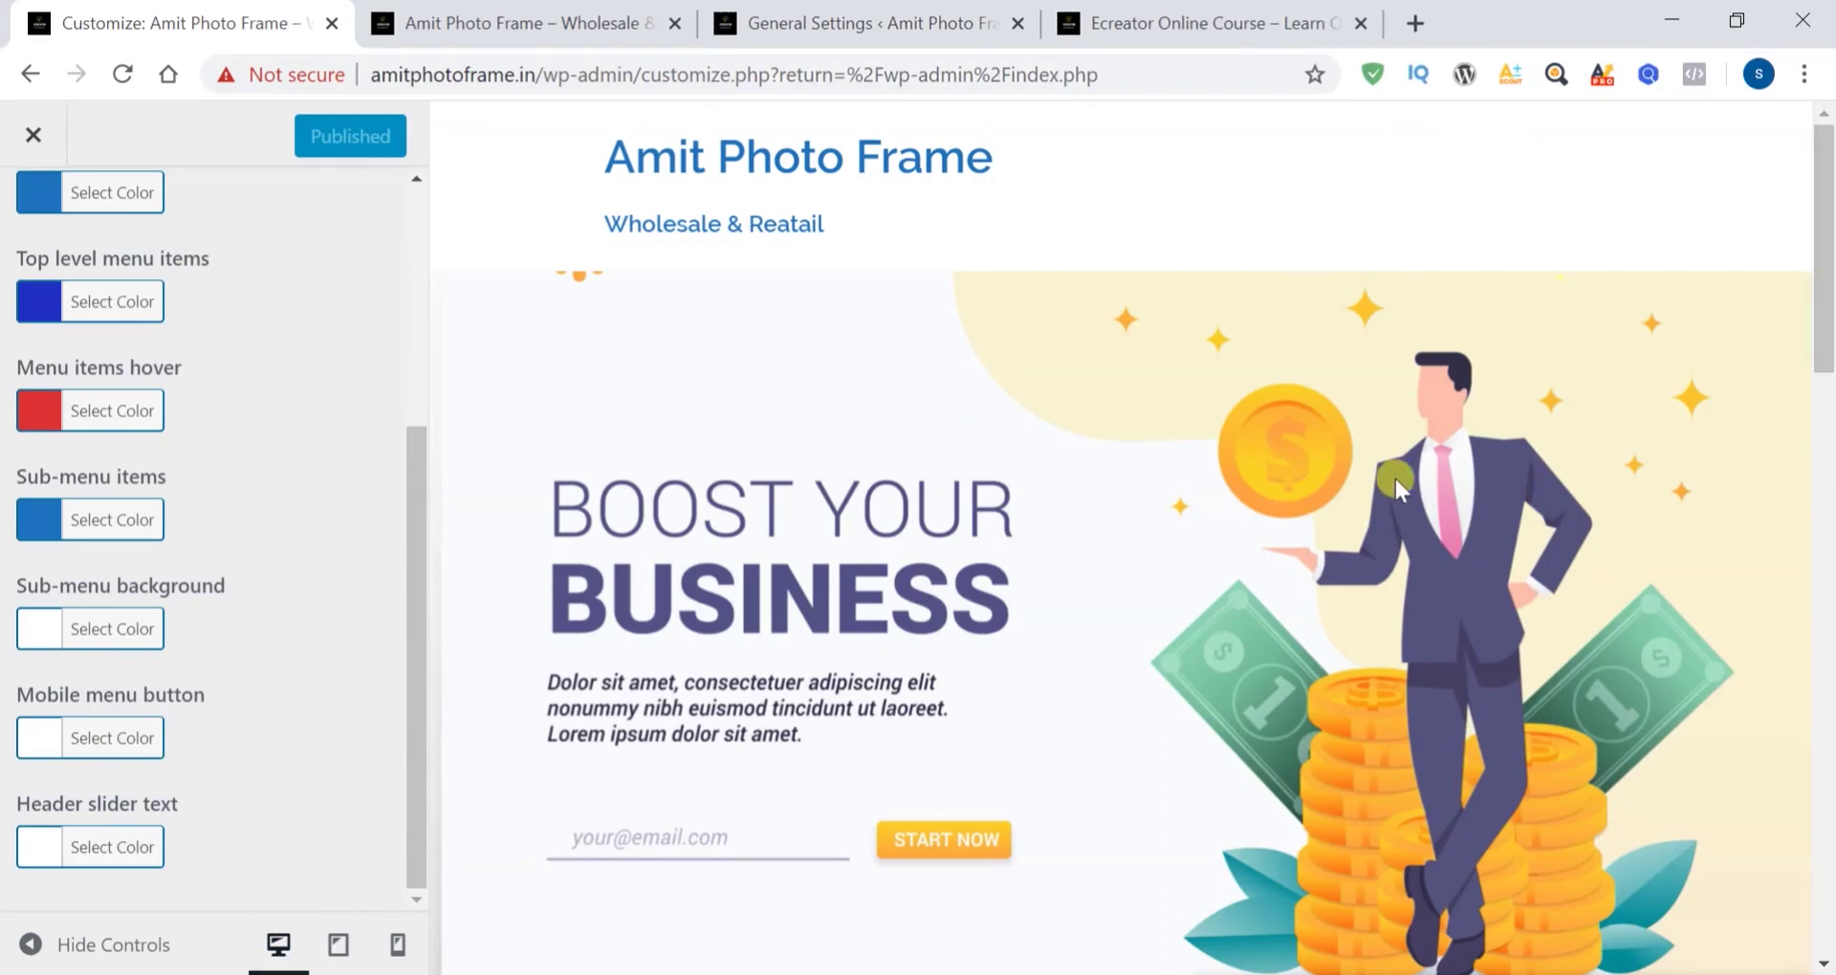
Set the mobile menu button color to the preset red (#dd3333), compare with the live site's menu, and publish
scroll(1396, 480, "down", 10)
scroll(1396, 479, "up", 10)
left_click(42, 745)
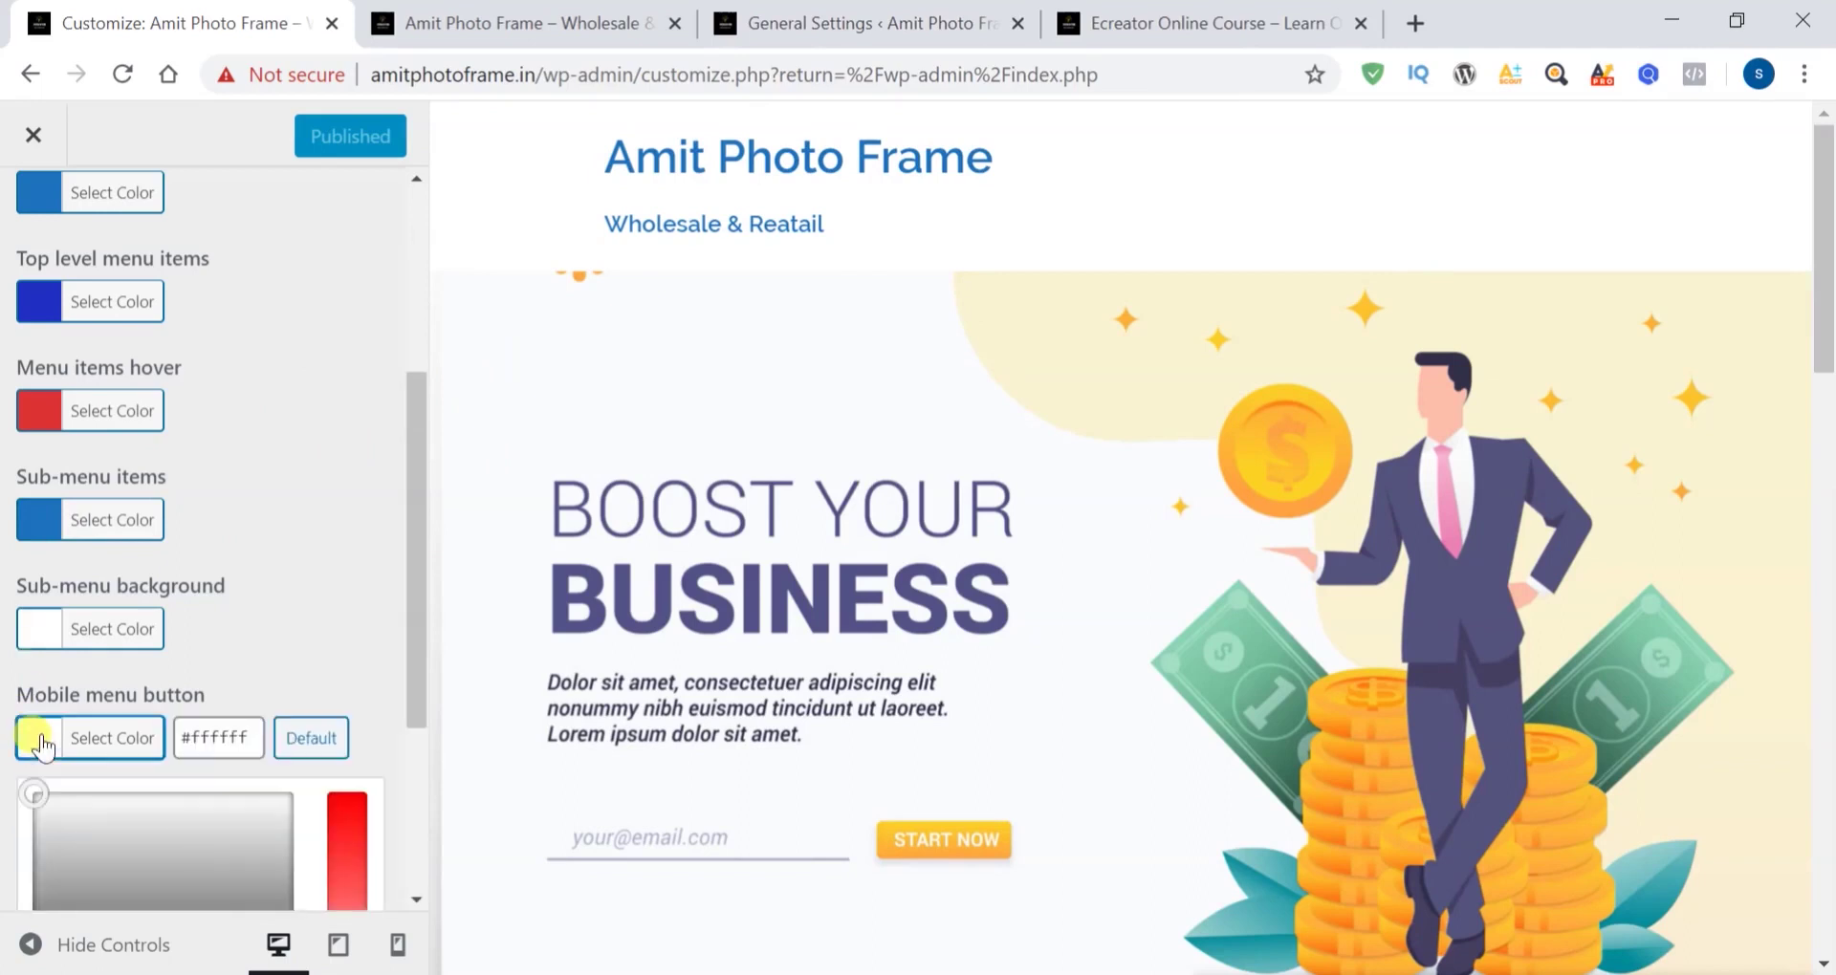
scroll(241, 797, "down", 3)
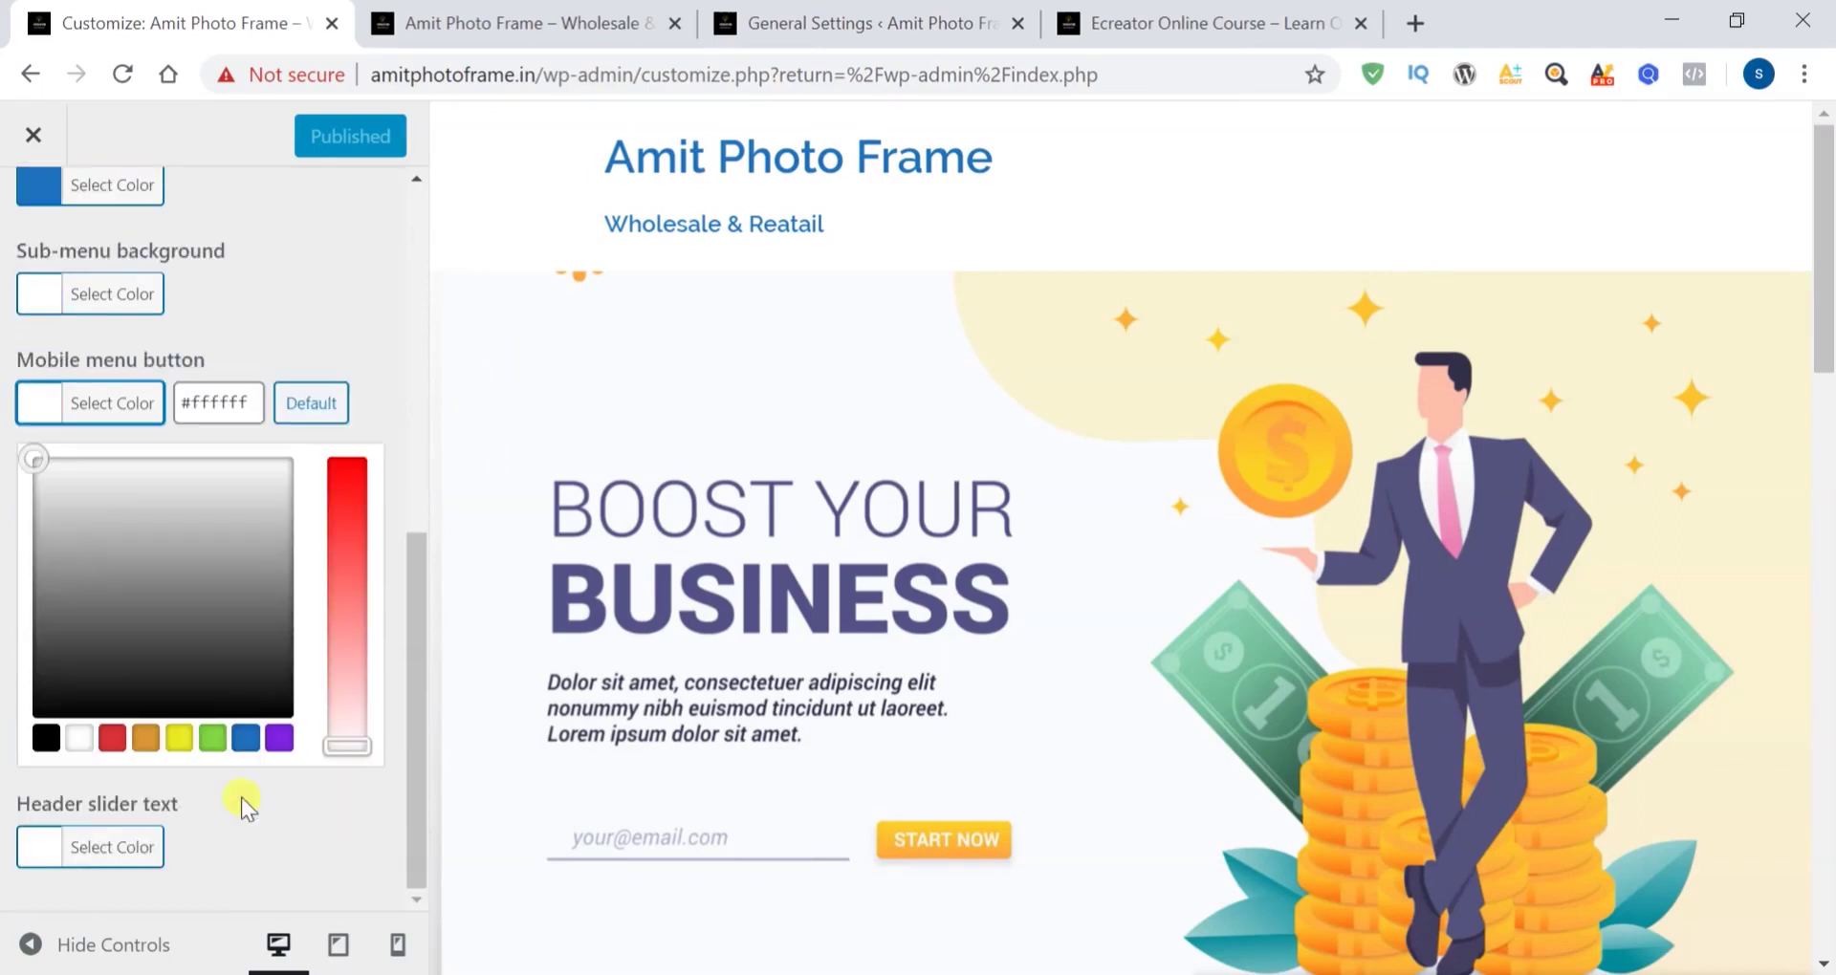
left_click(111, 742)
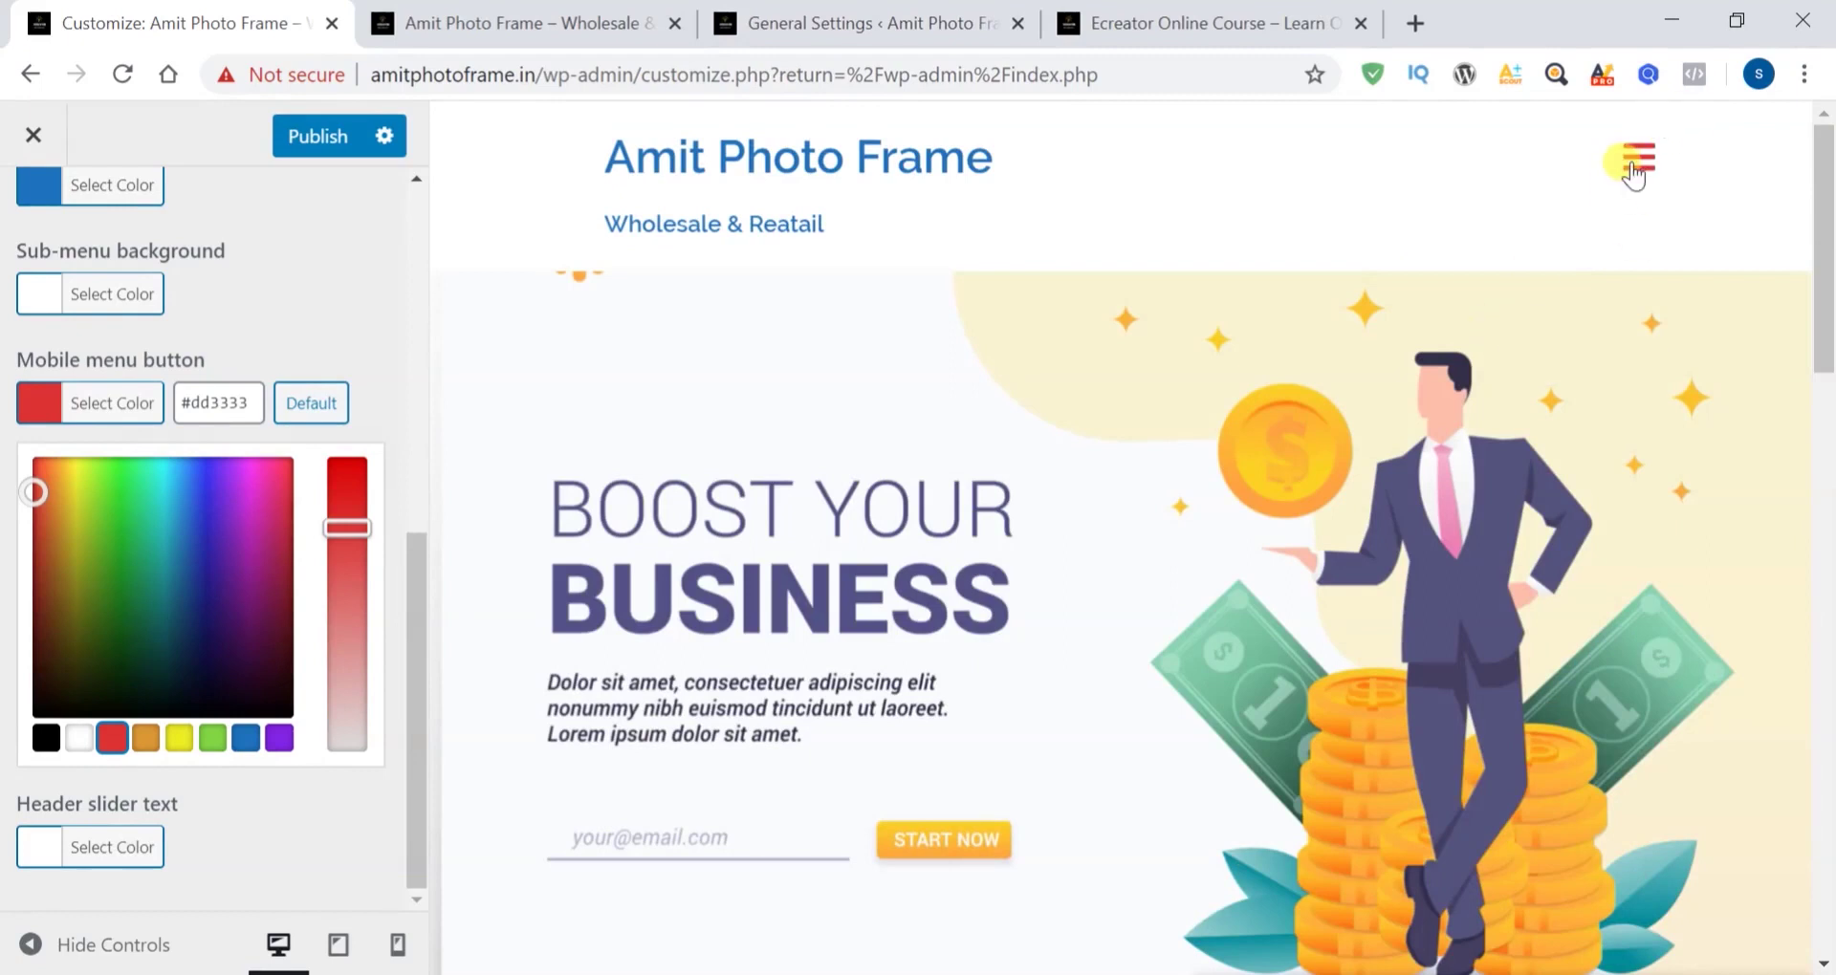
left_click(539, 25)
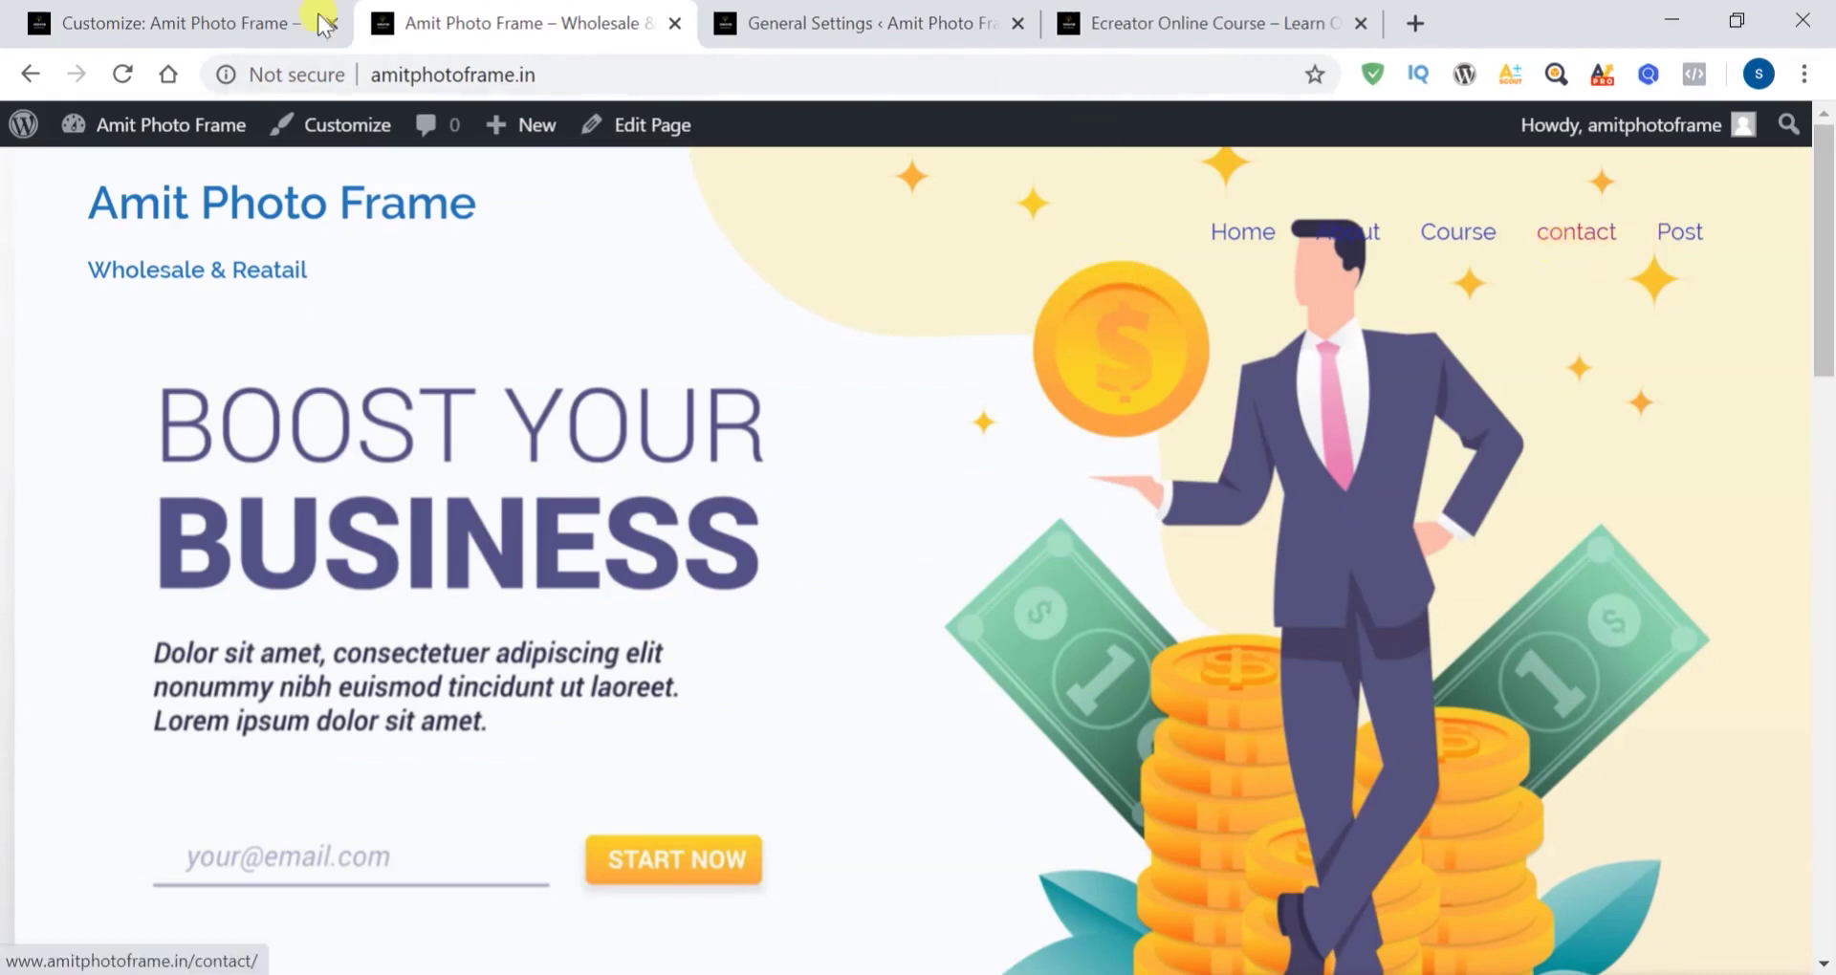
left_click(139, 15)
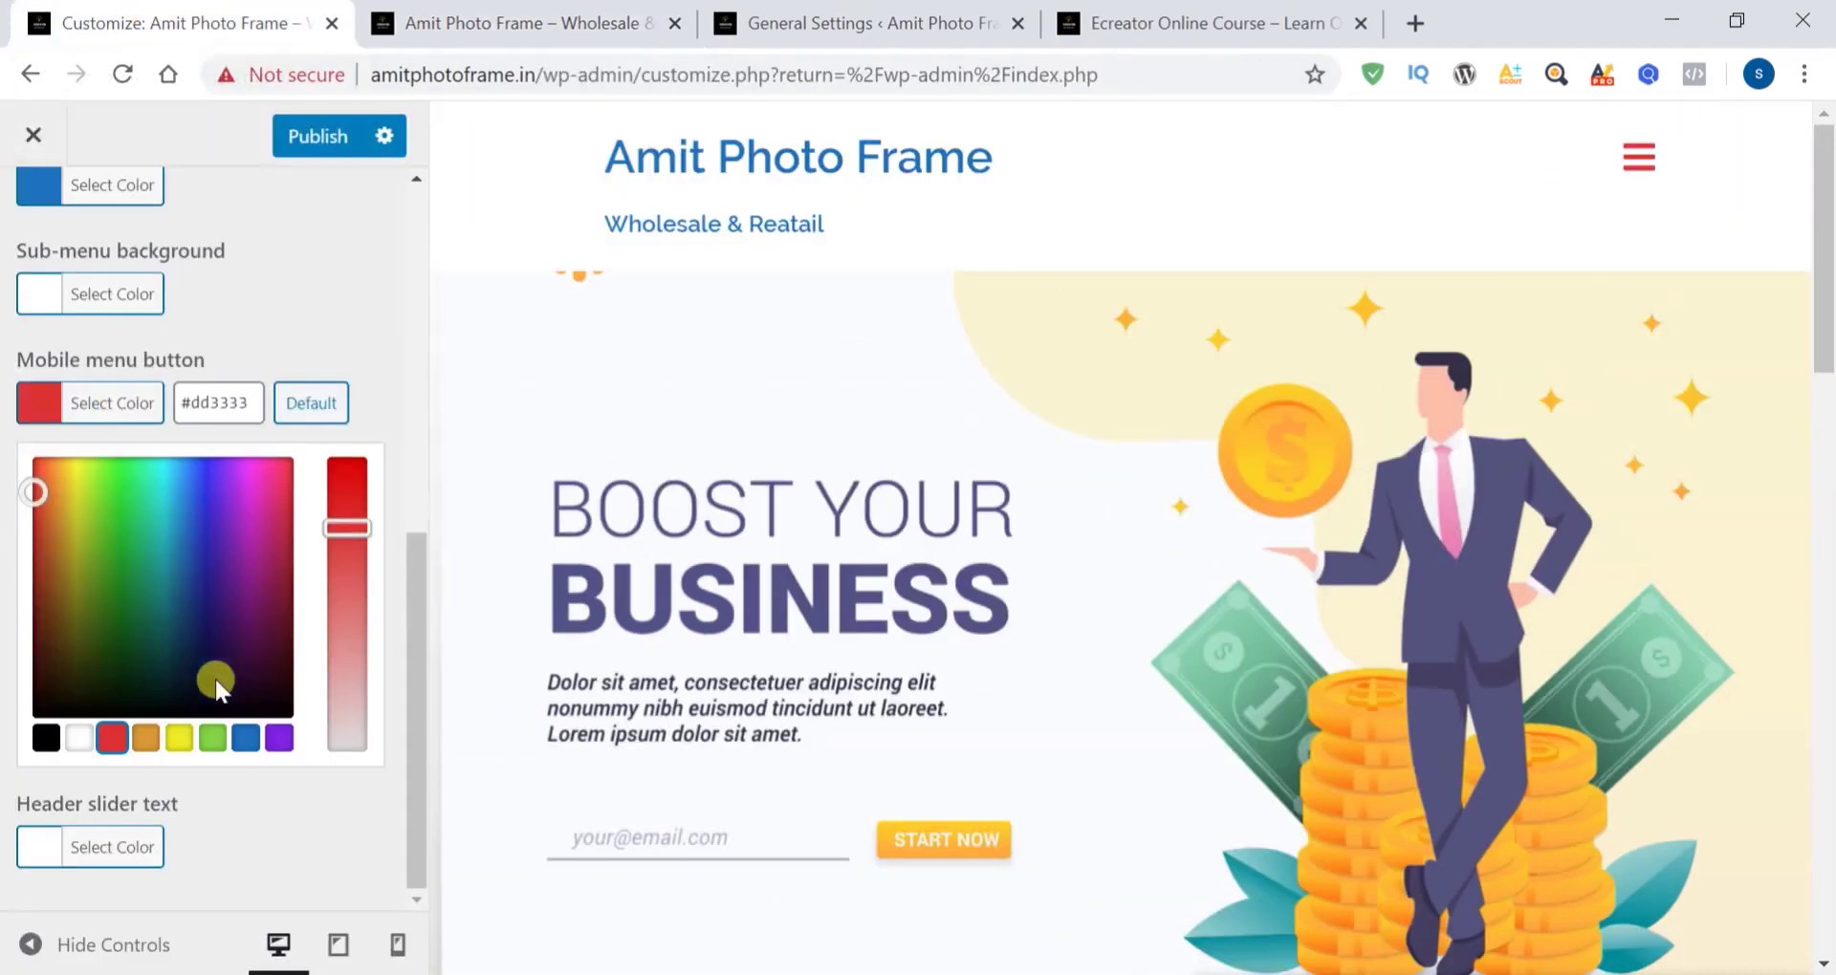
left_click(278, 816)
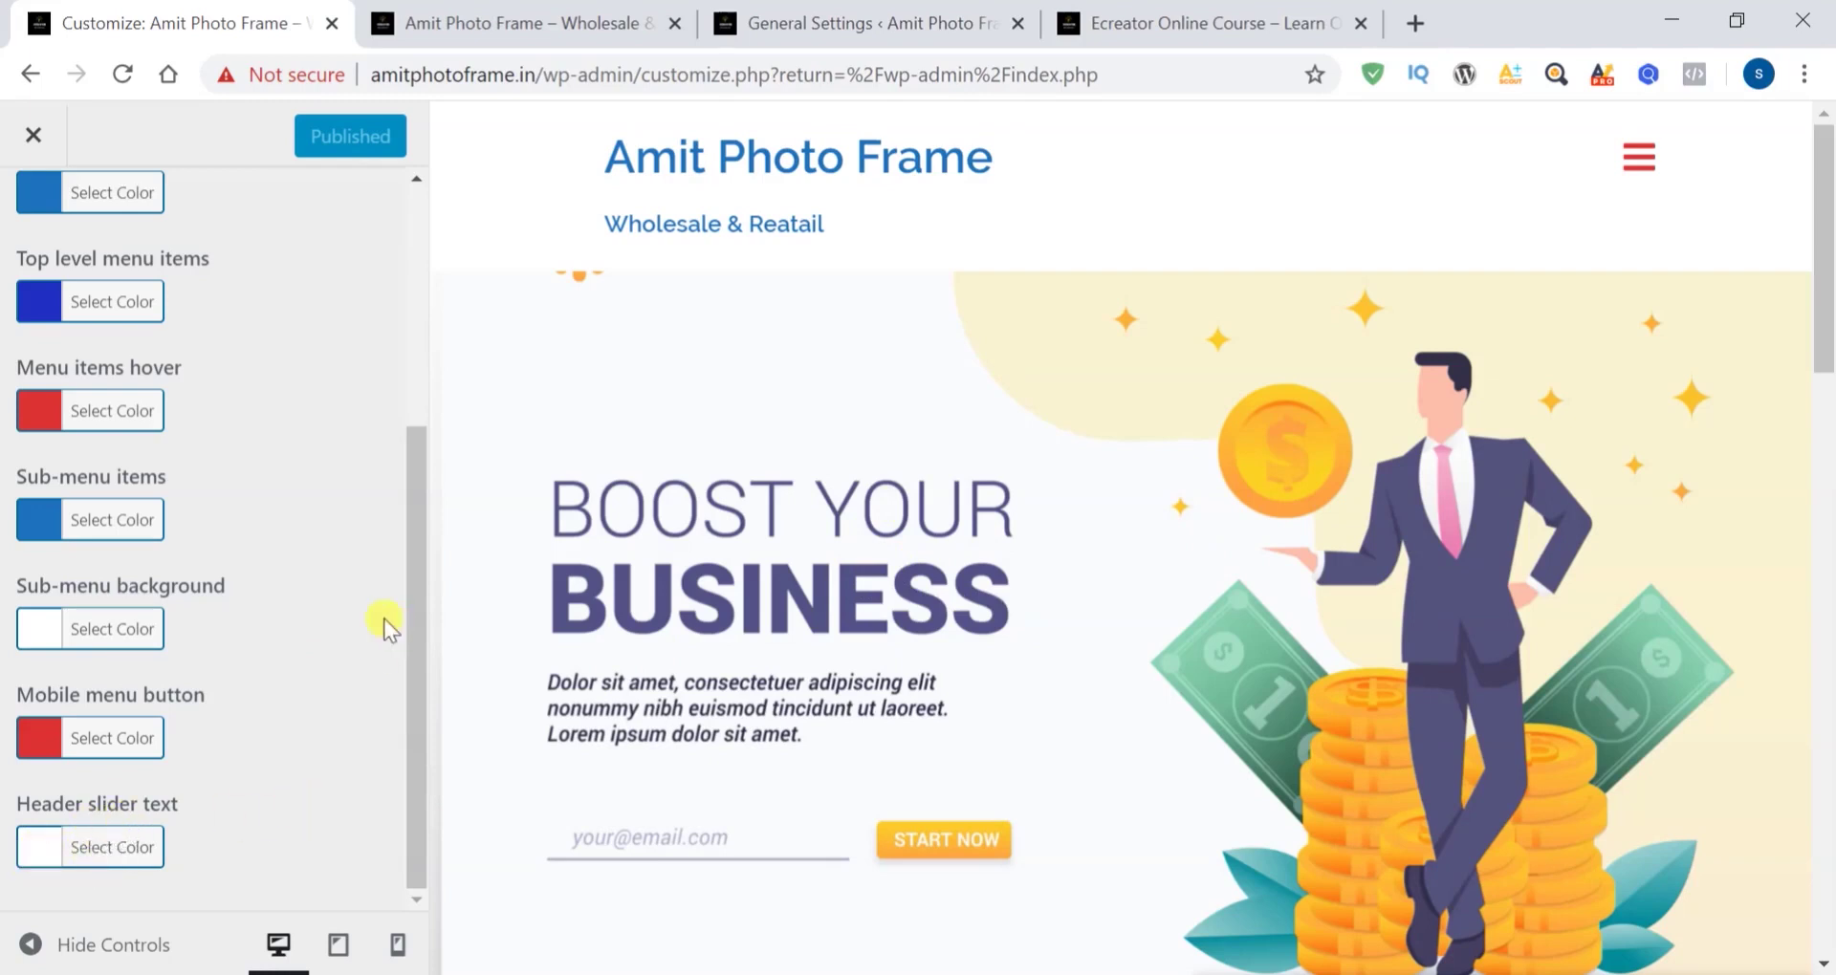
Leave the Header colors, open the Sidebar color settings, and bring the sidebar widgets into view in the preview
scroll(383, 618, "up", 5)
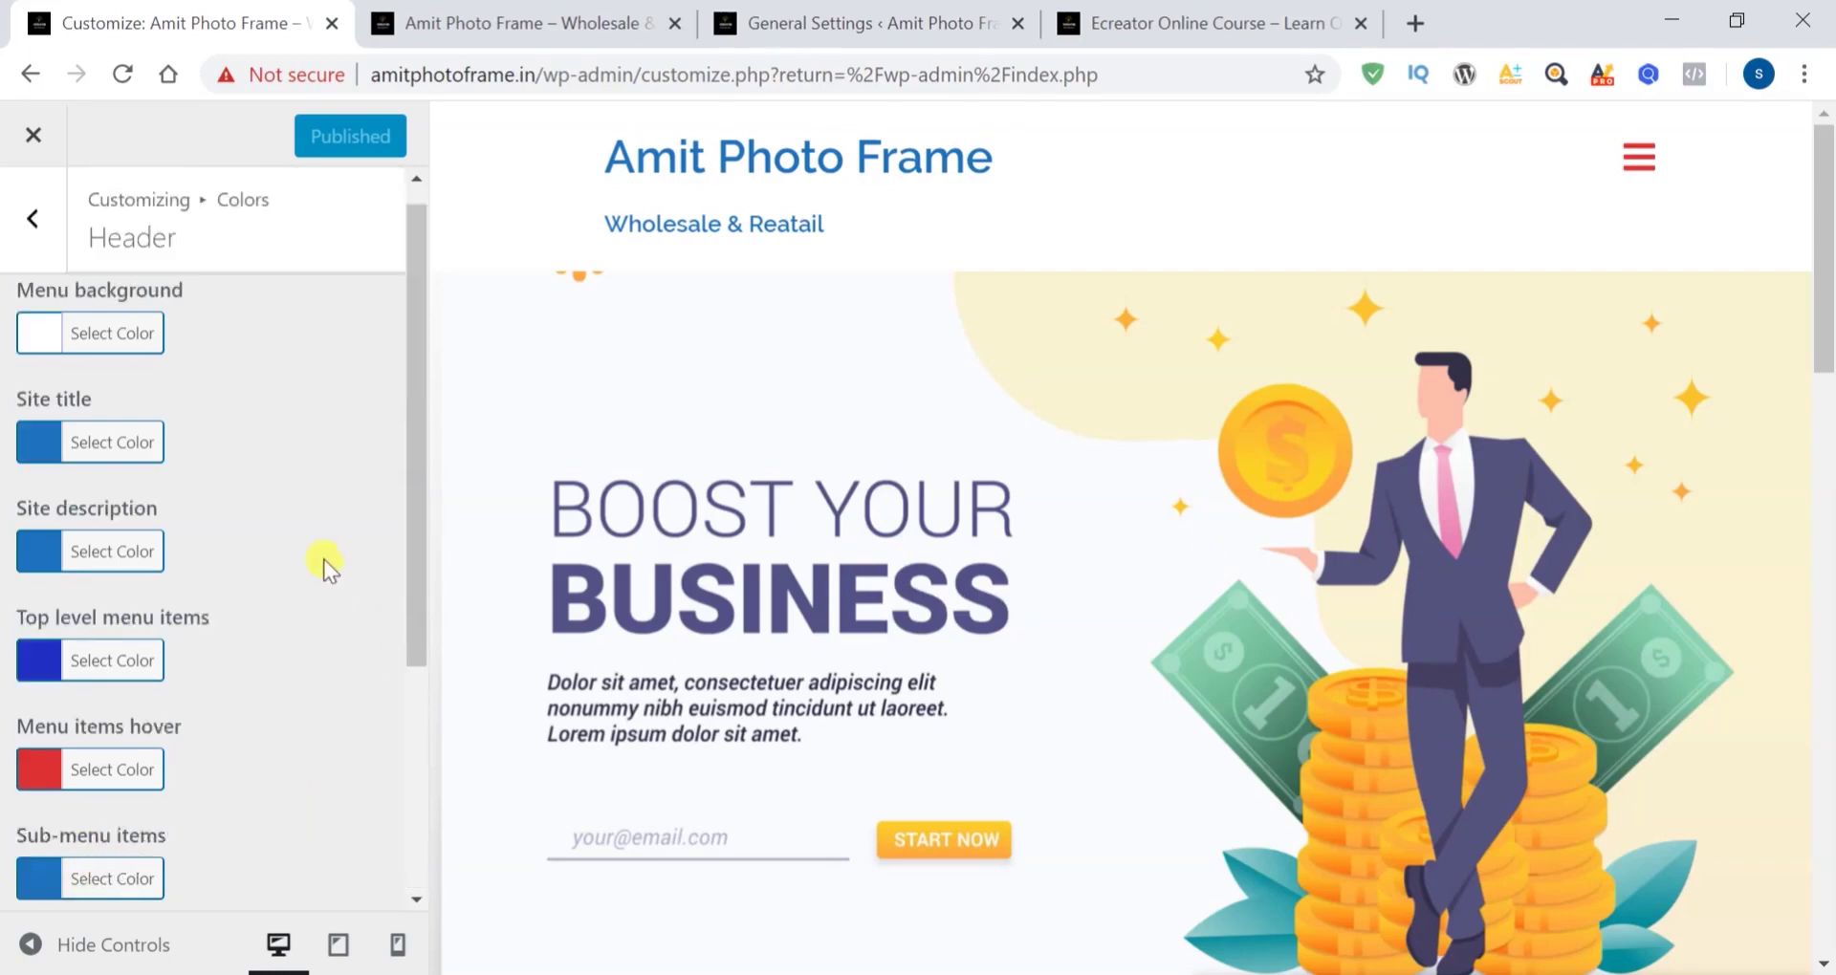
left_click(34, 228)
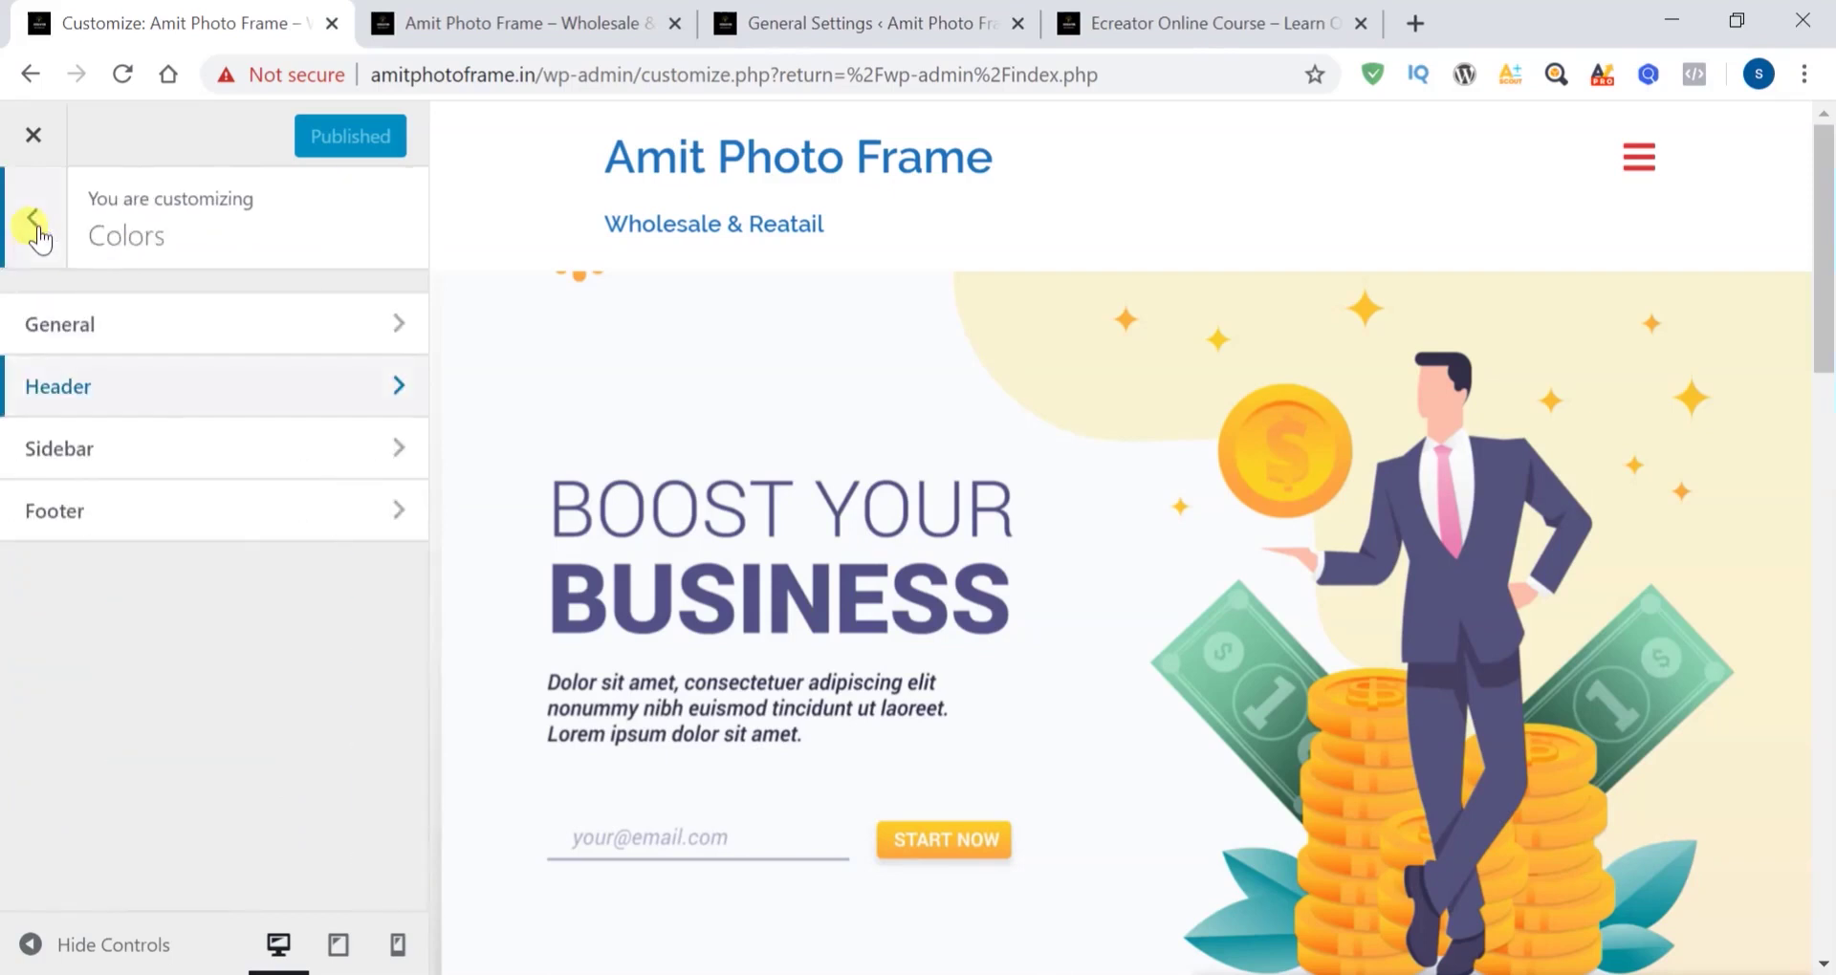
left_click(275, 448)
scroll(926, 613, "down", 10)
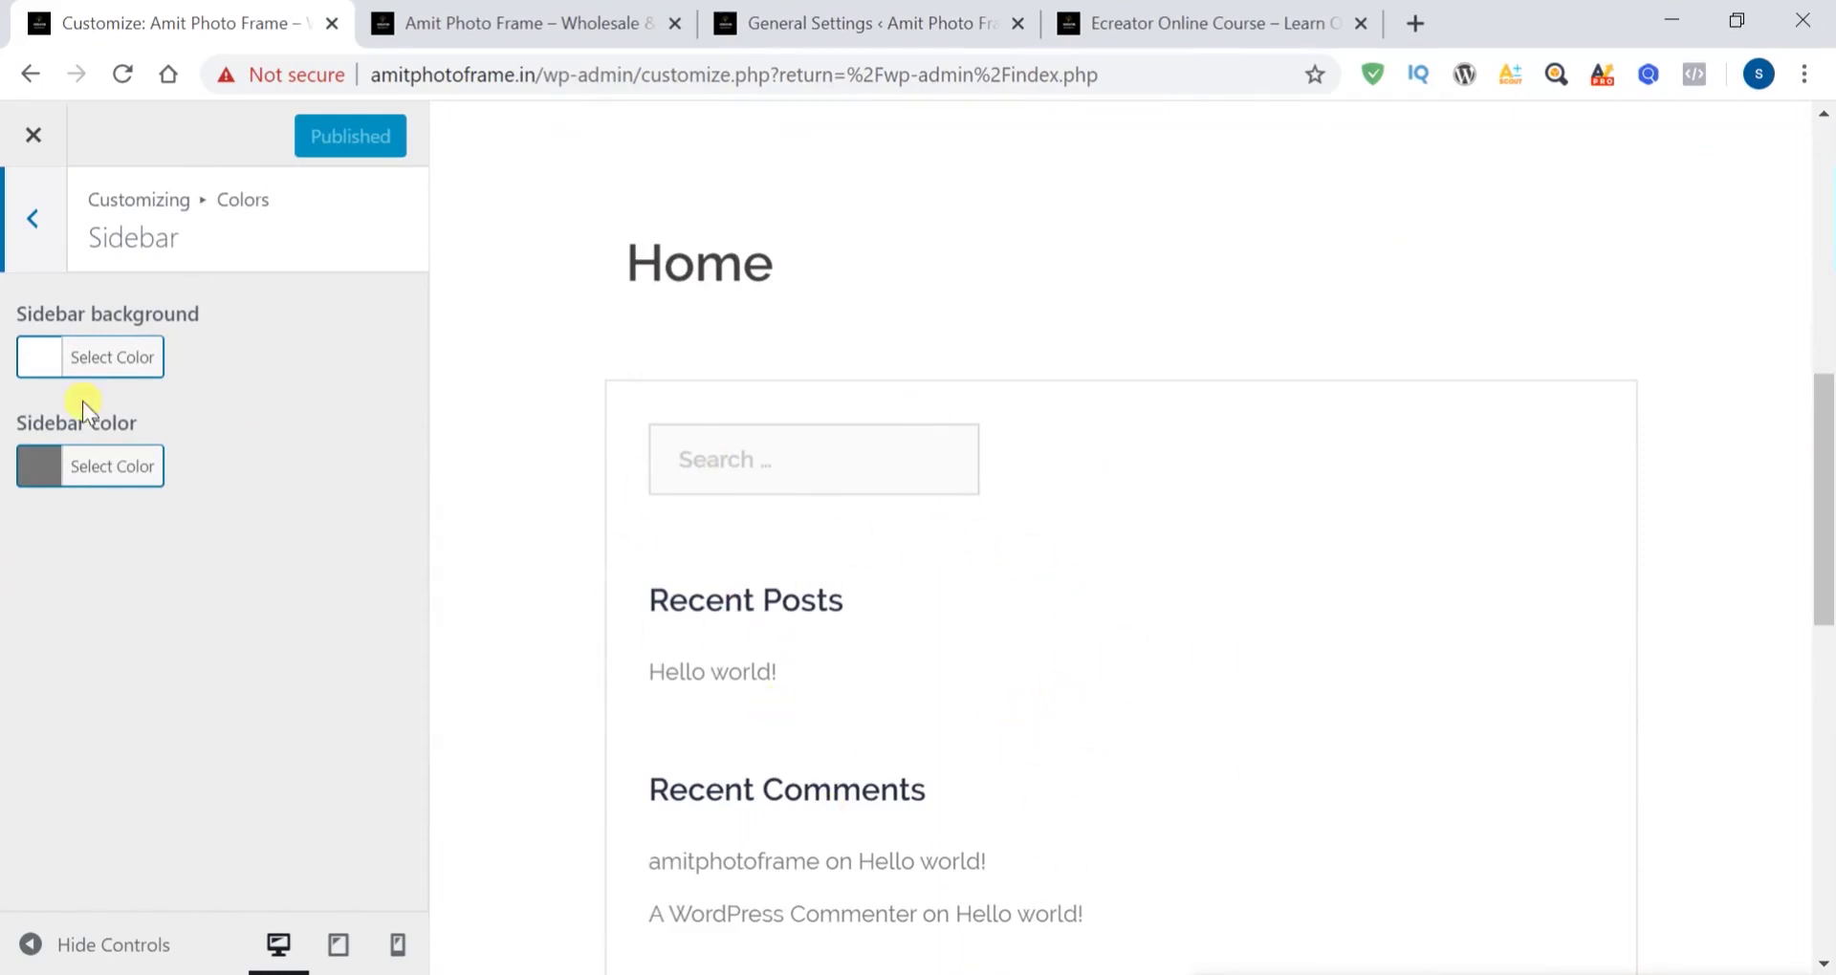
Try the preset red (#dd3333) as the sidebar background, and set it back to white (#ffffff)
left_click(26, 373)
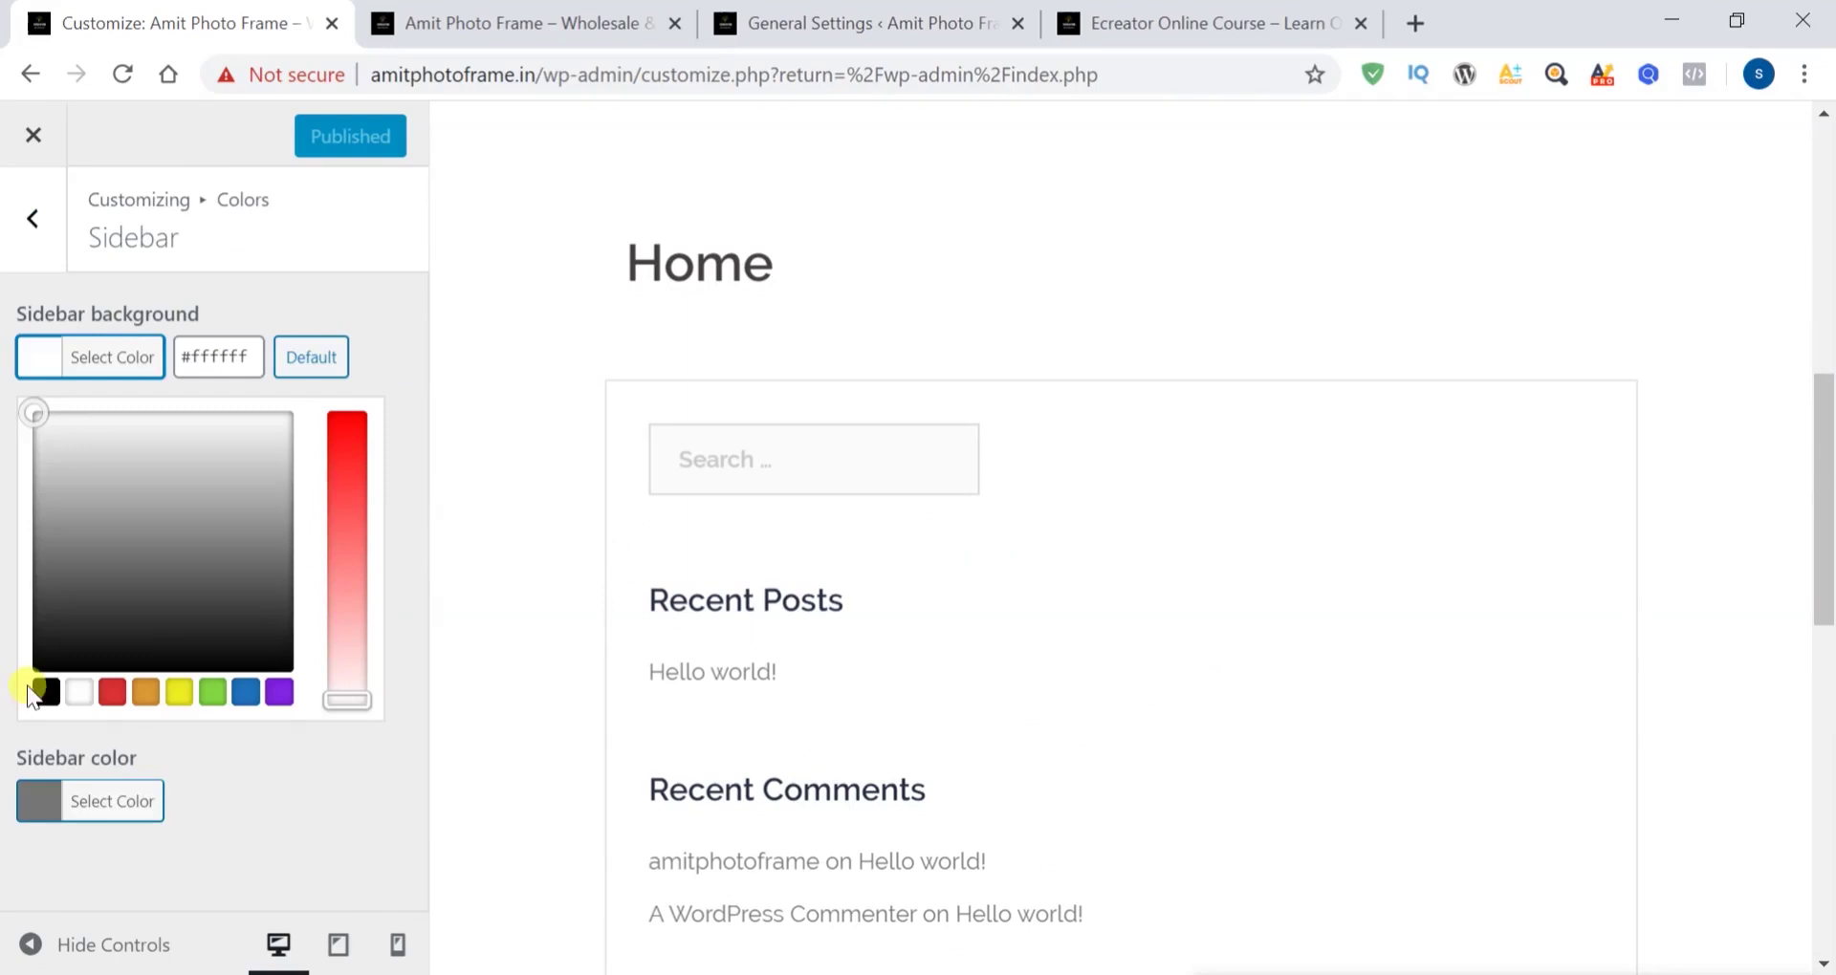
left_click(113, 691)
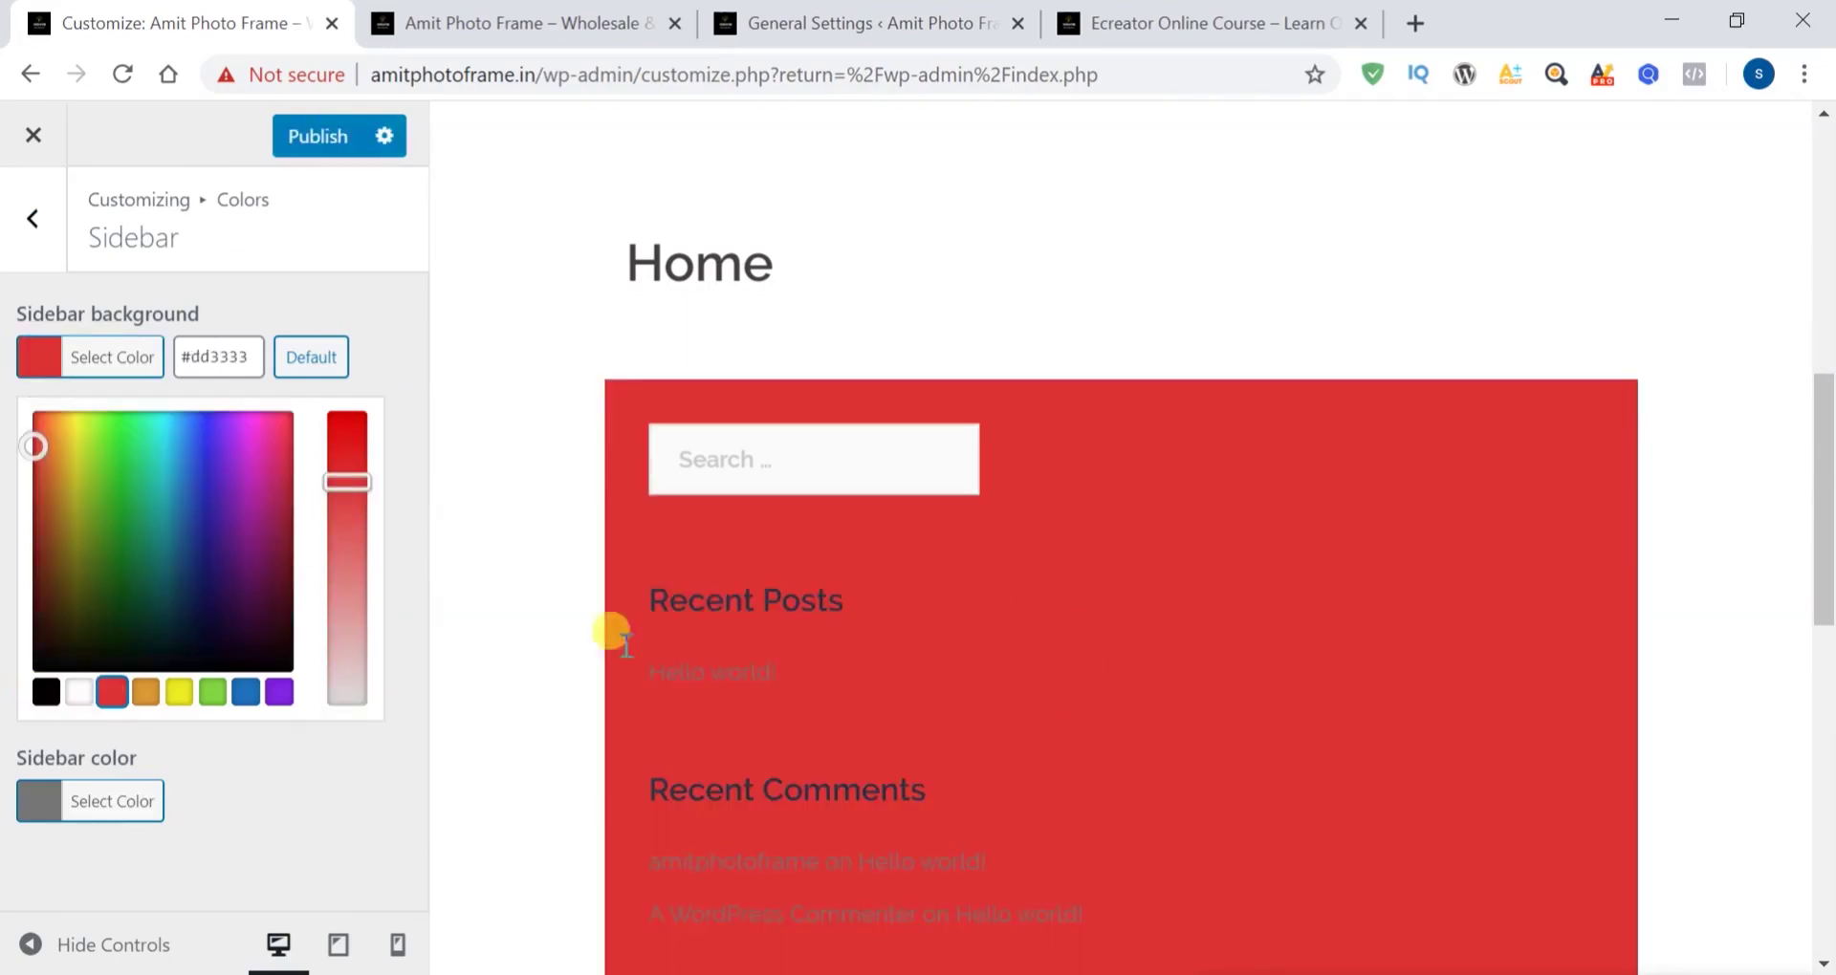
left_click(79, 695)
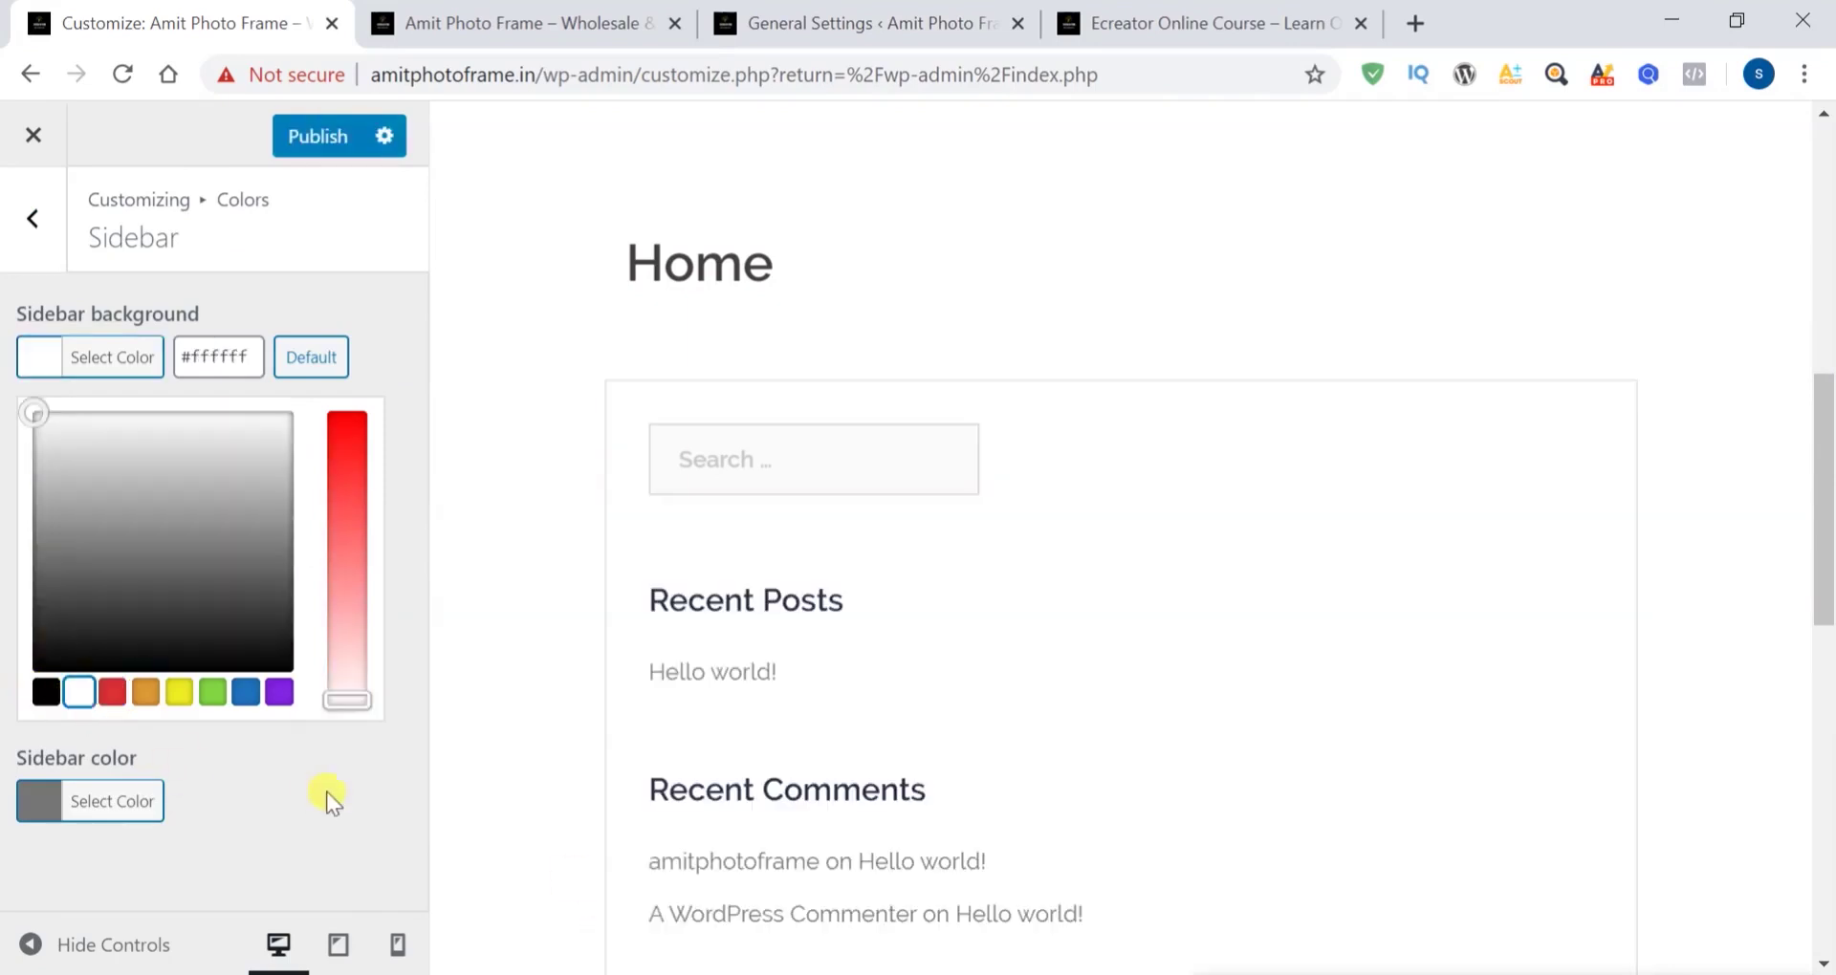
left_click(328, 792)
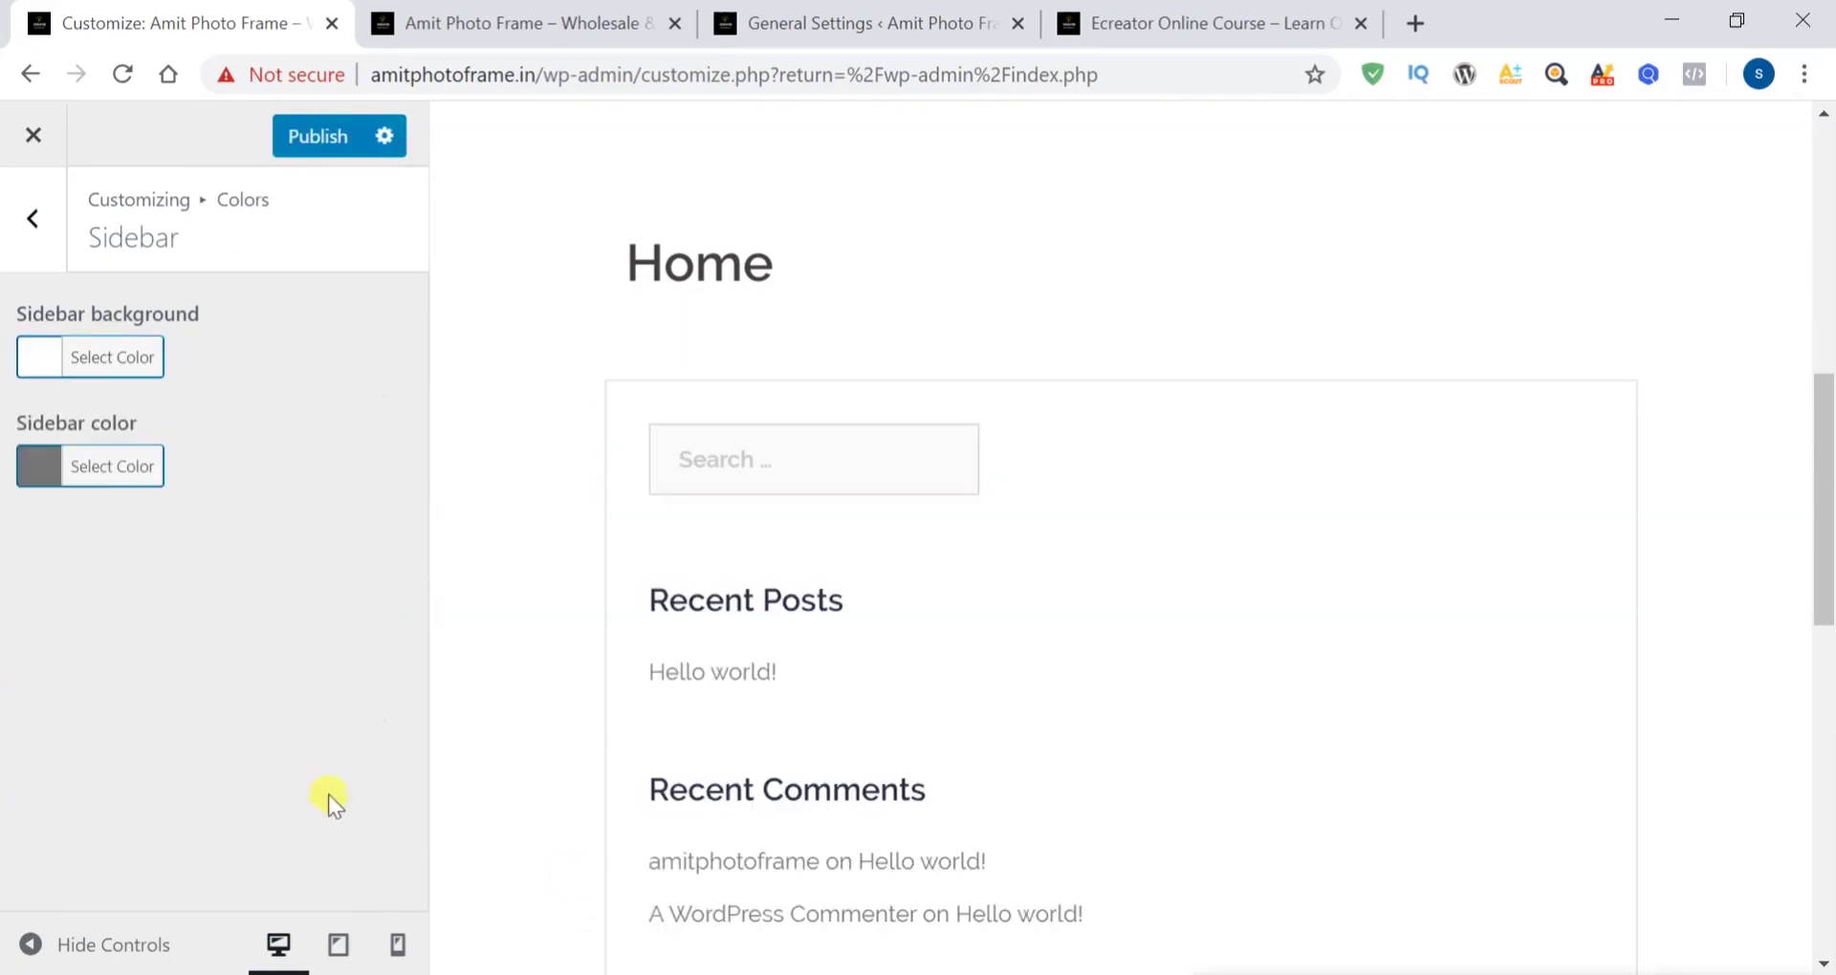
Set the sidebar color to the preset blue (#1e73be), check the widgets in the preview, and publish
left_click(57, 477)
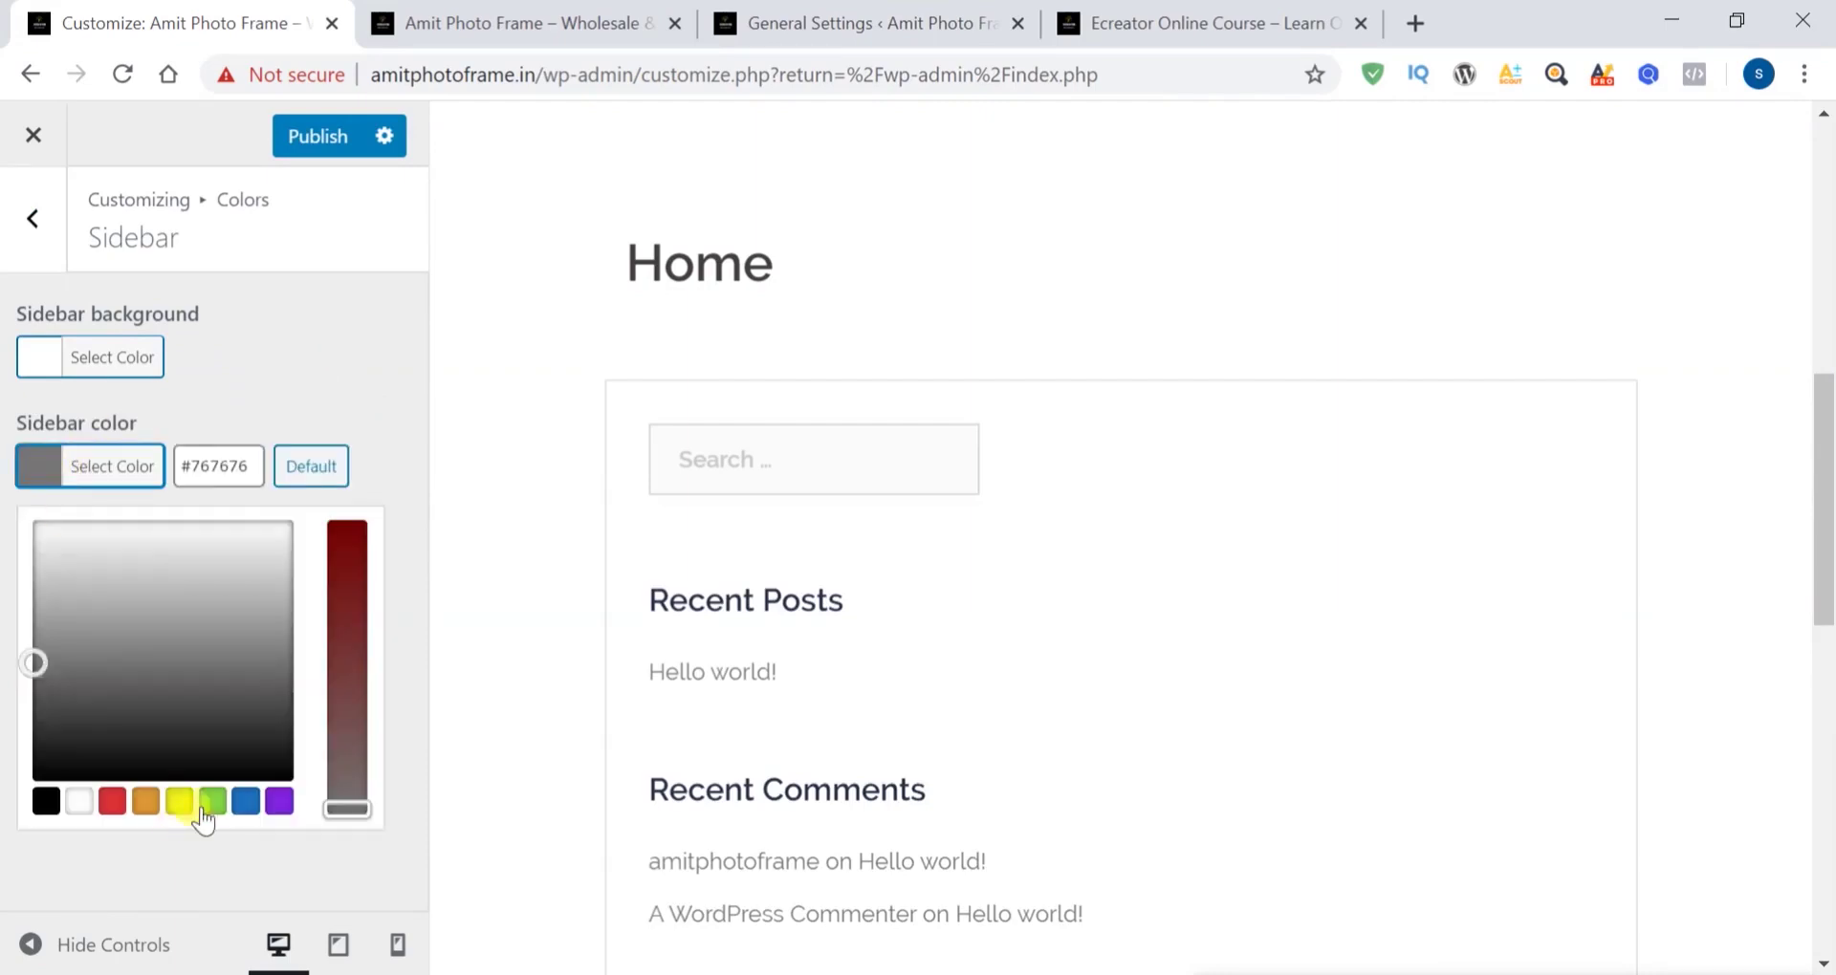
left_click(245, 803)
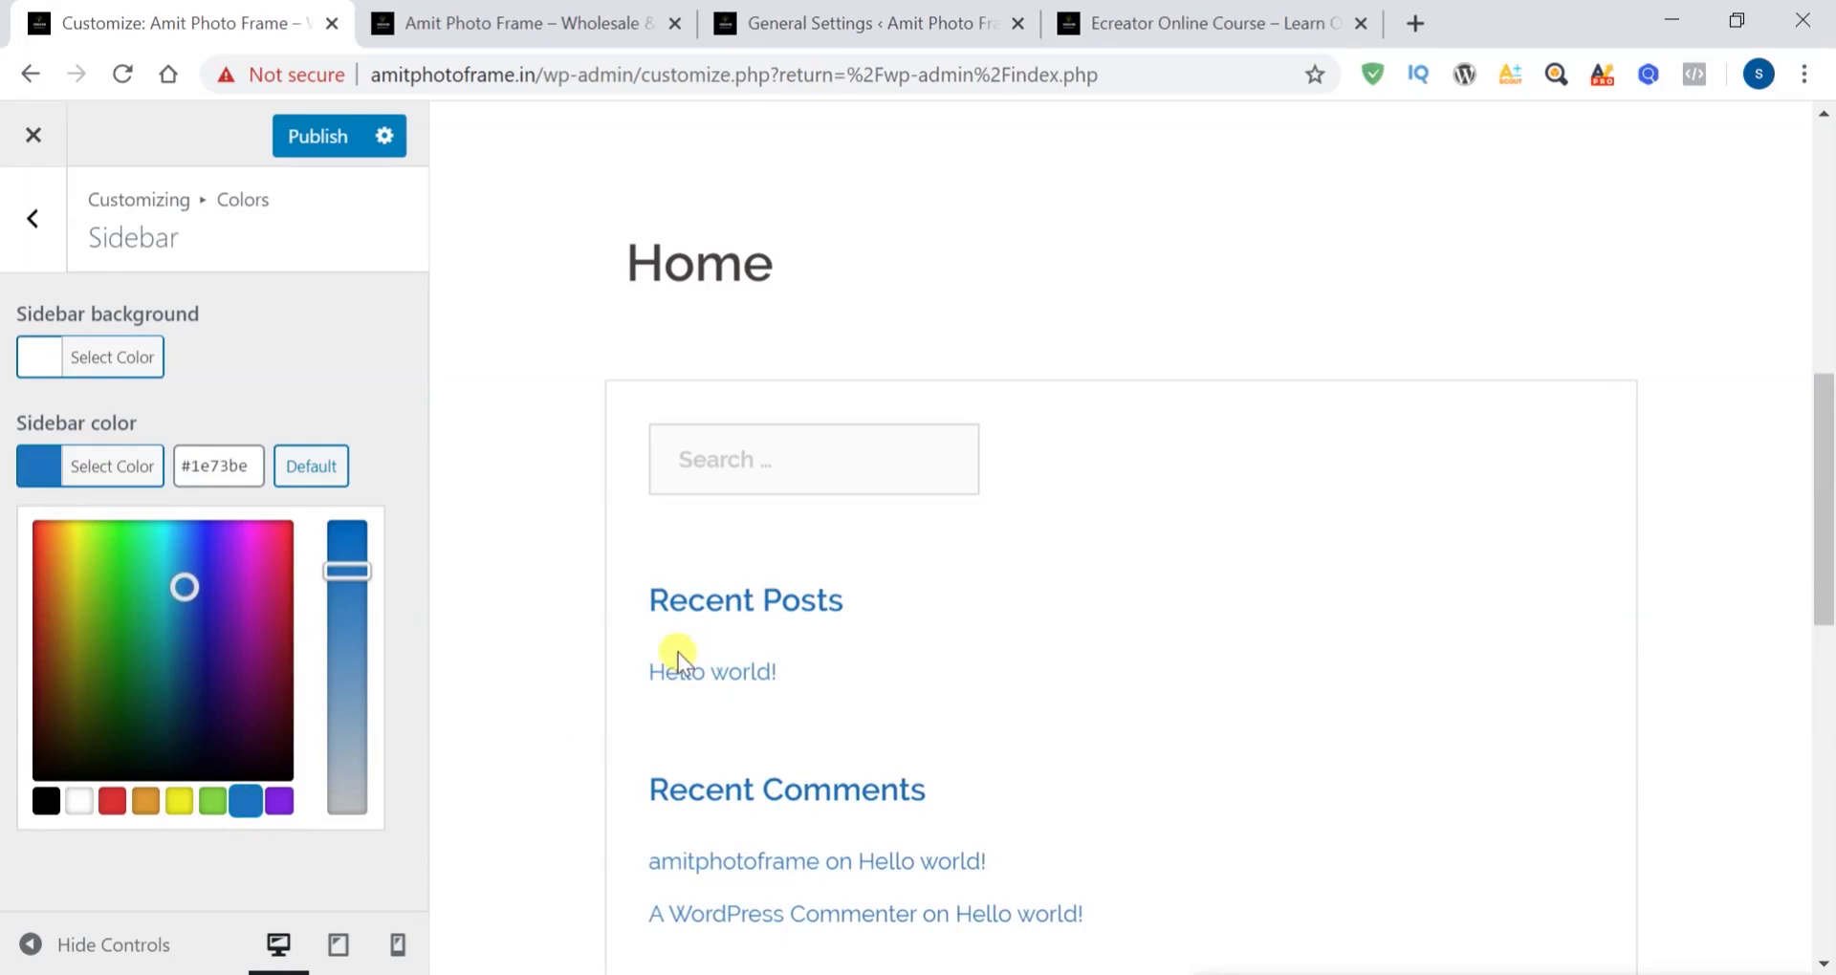
scroll(766, 779, "down", 5)
scroll(779, 804, "up", 7)
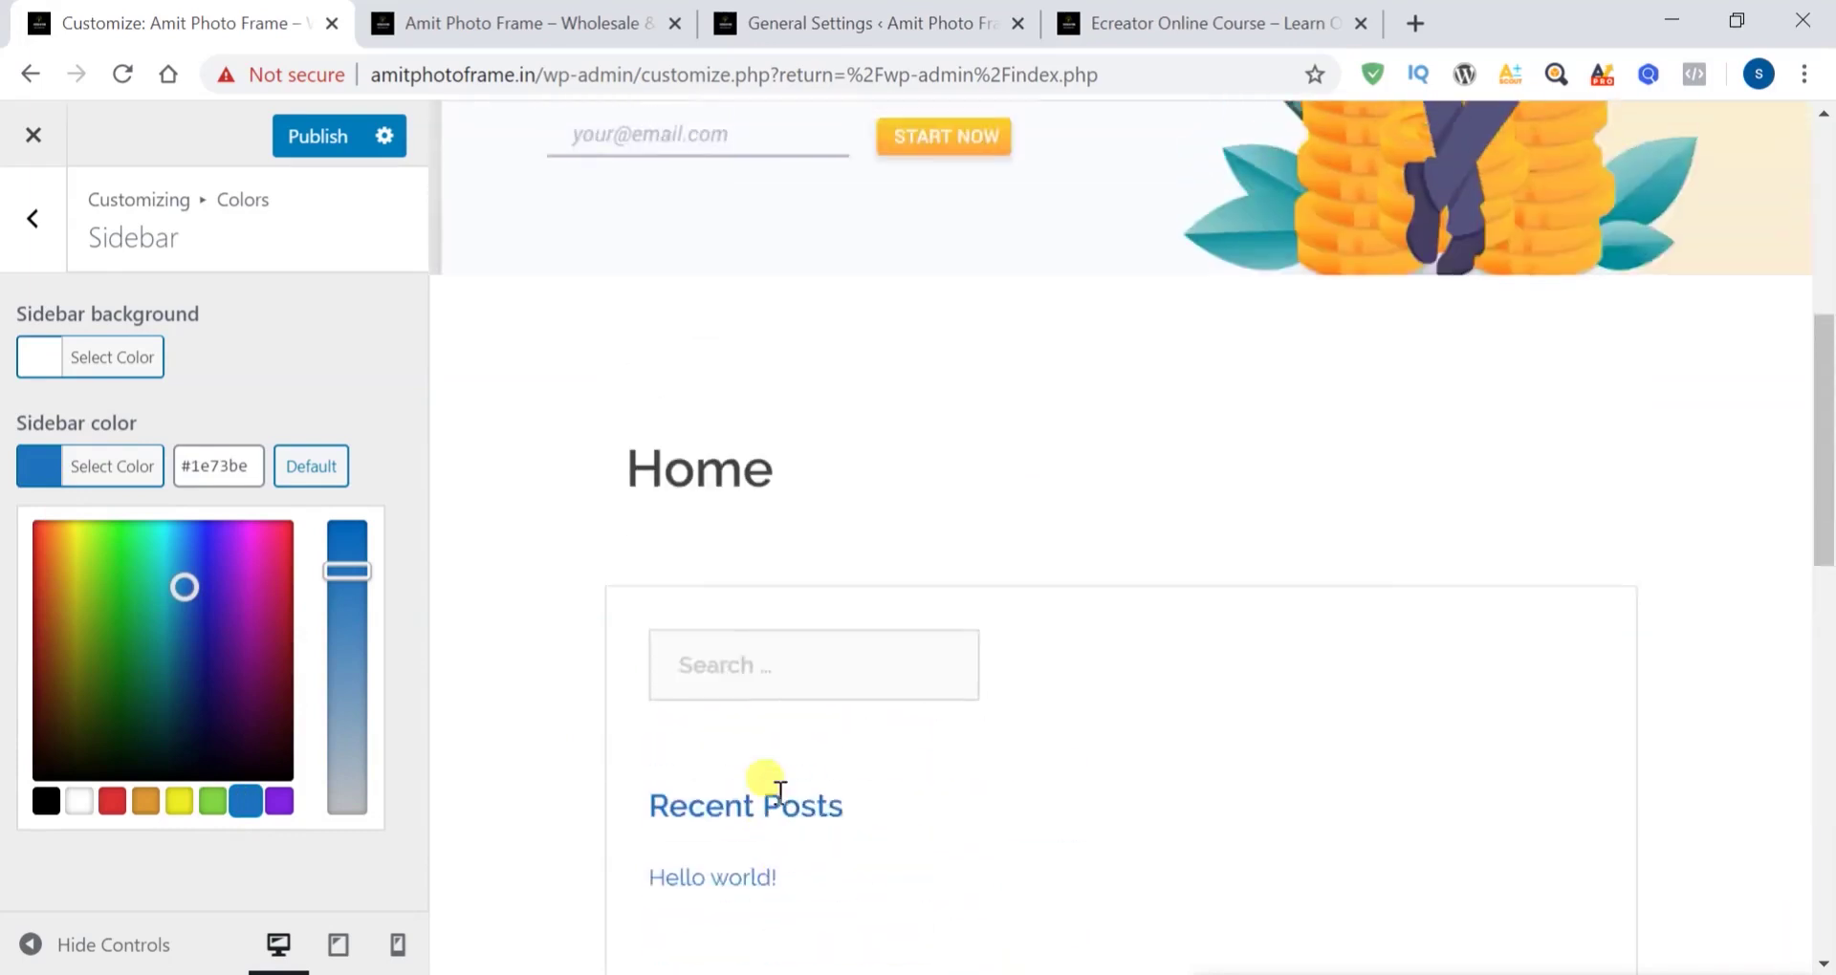
left_click(314, 140)
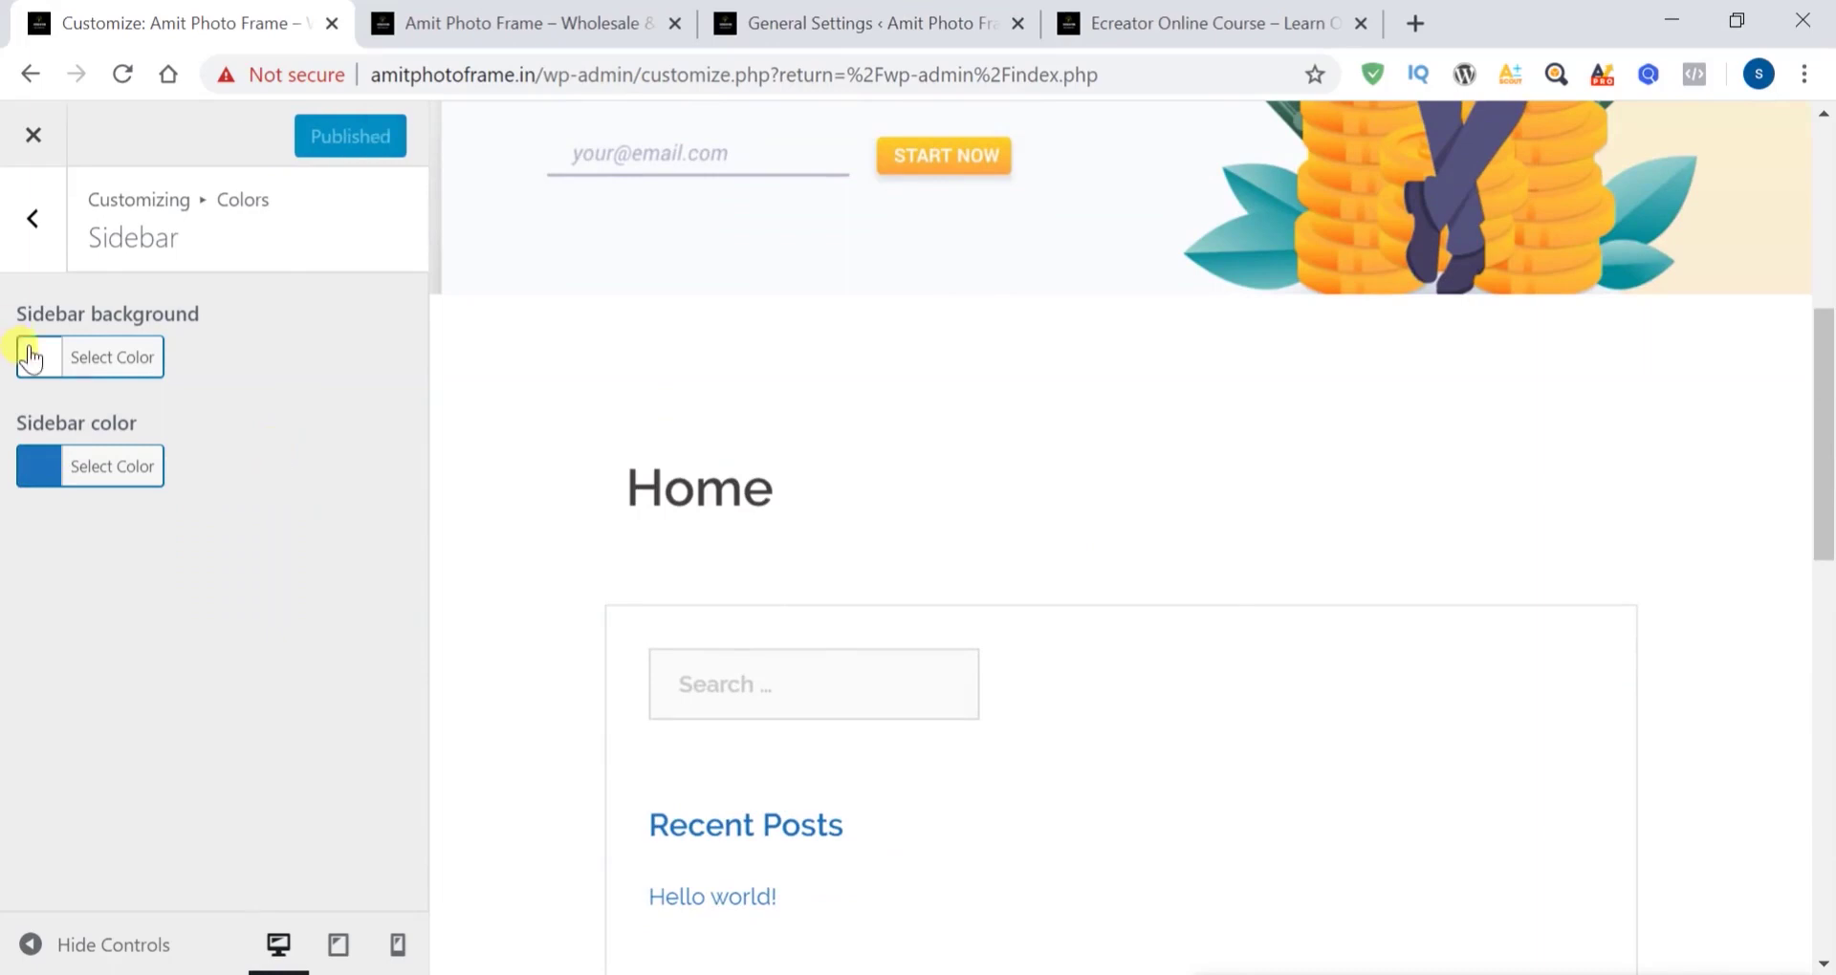
Leave the Sidebar colors after checking the widgets, open the Footer color settings, and bring the footer into view in the preview
scroll(800, 699, "down", 8)
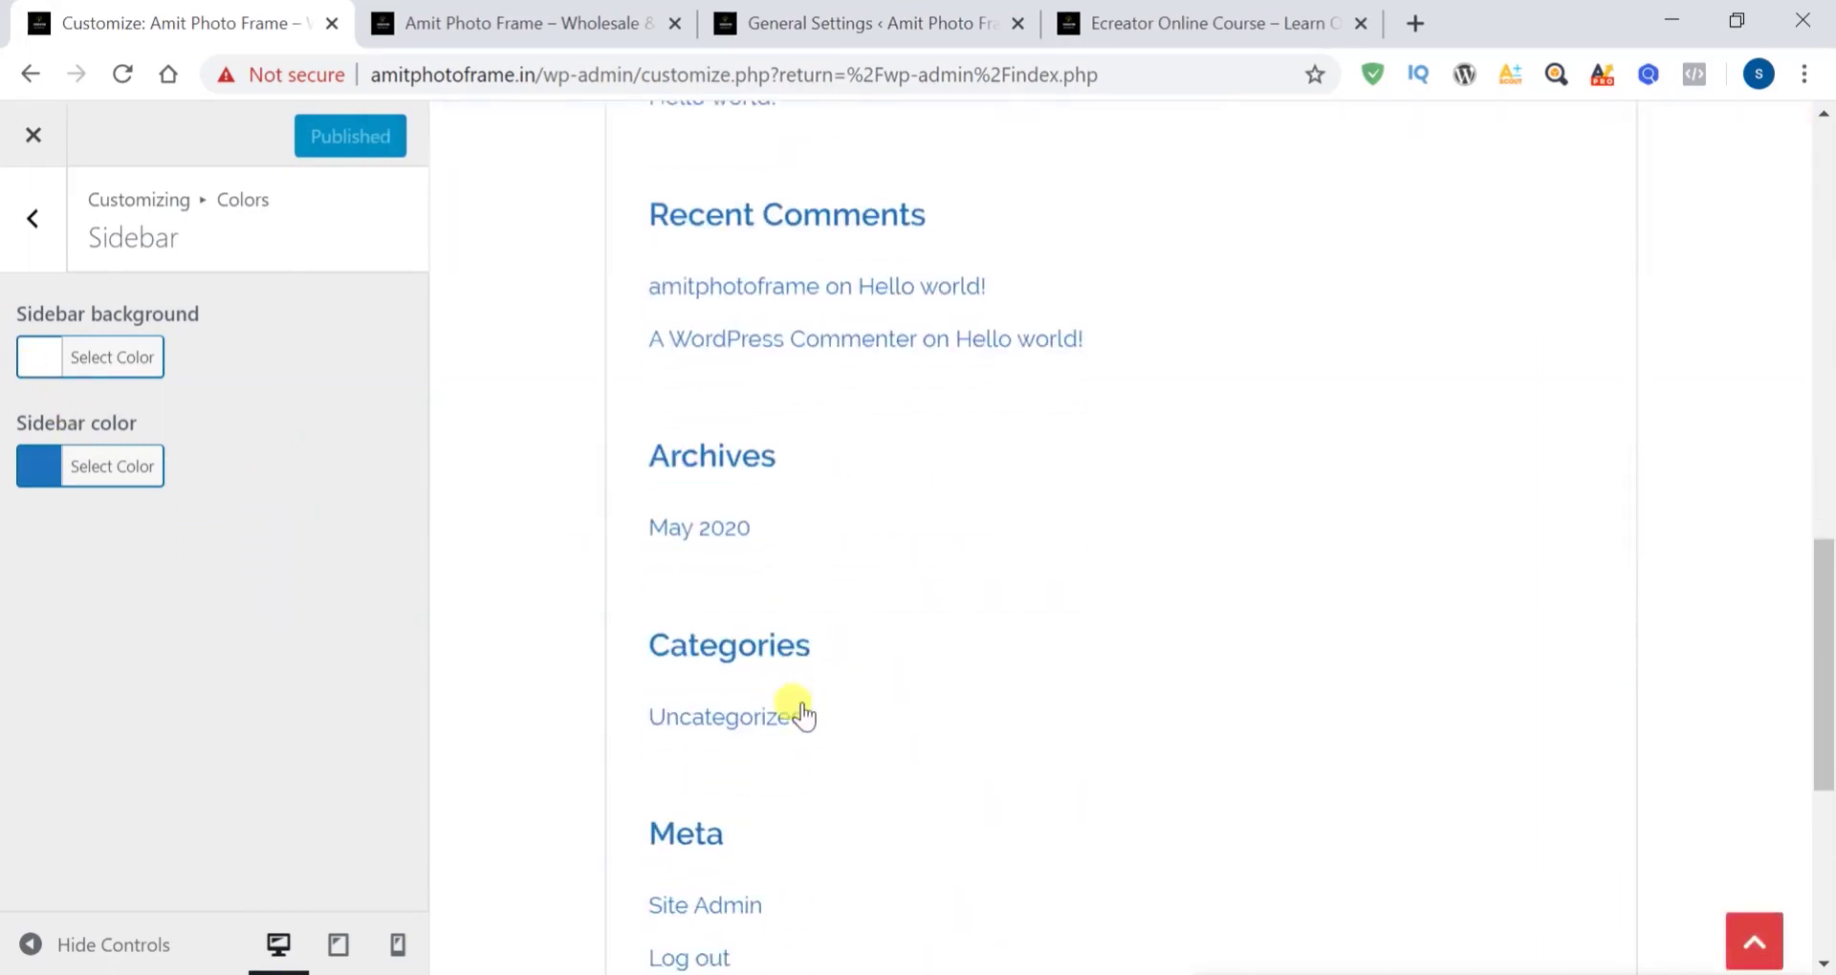
left_click(803, 716)
scroll(799, 713, "down", 5)
scroll(800, 713, "up", 1)
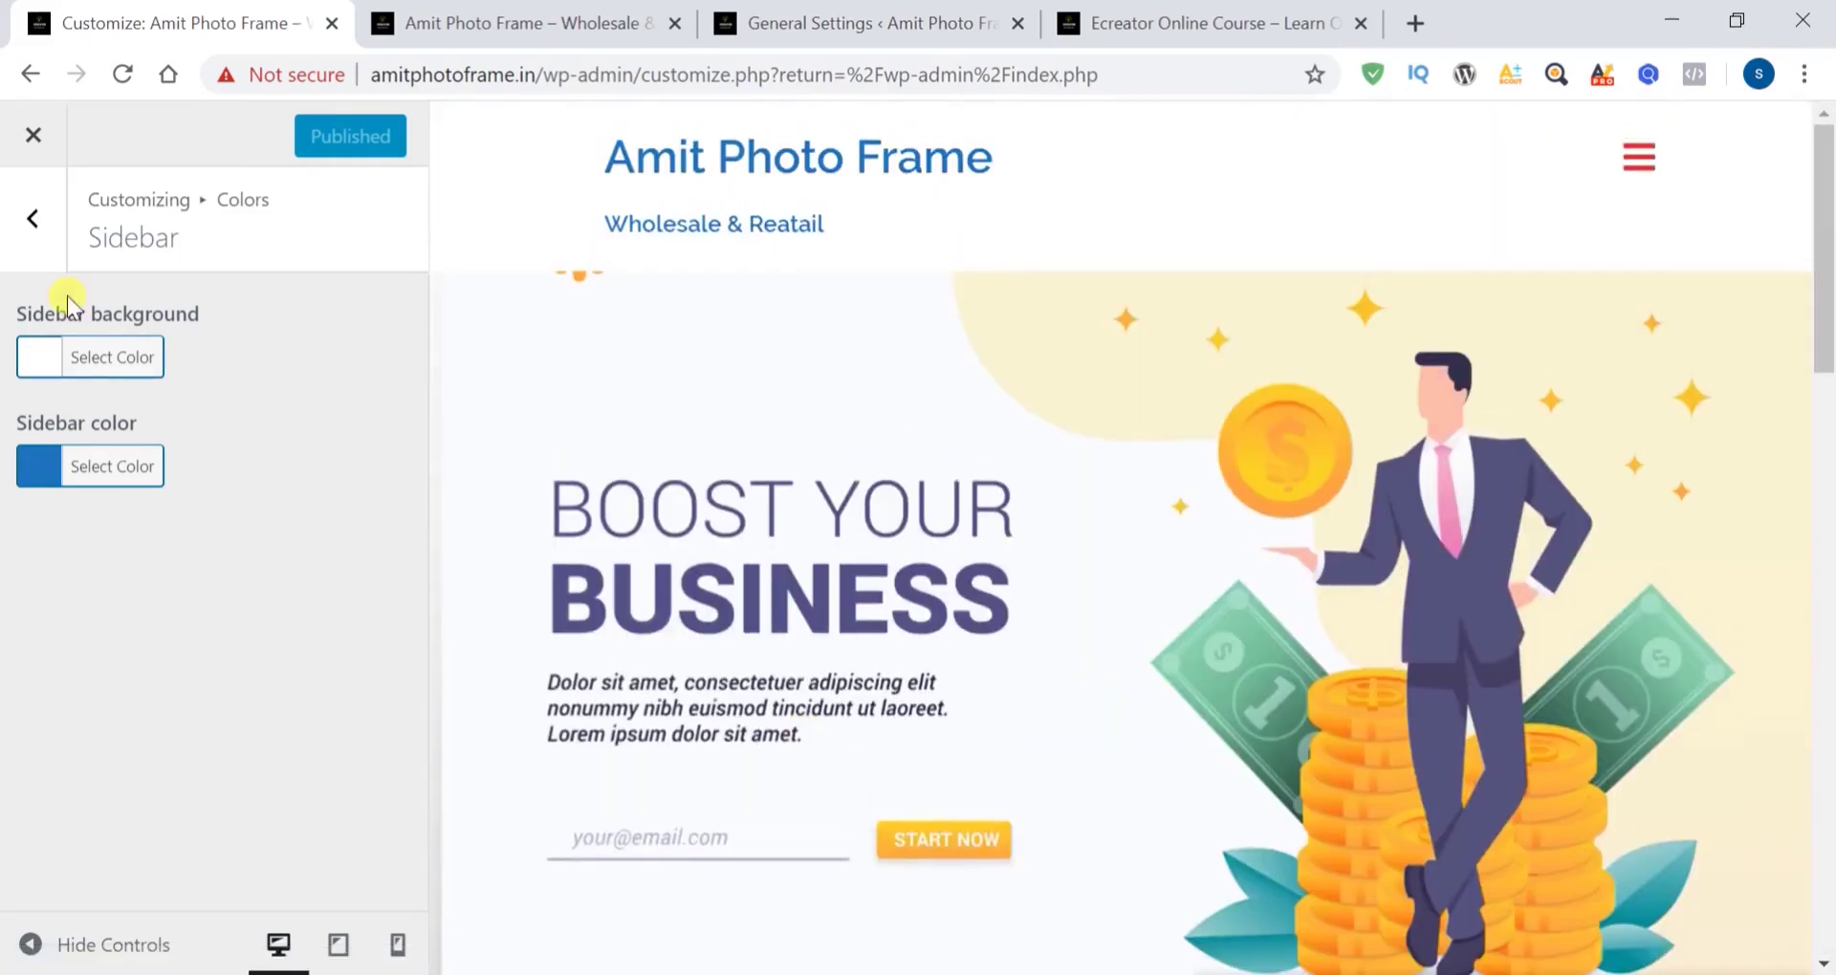
left_click(32, 223)
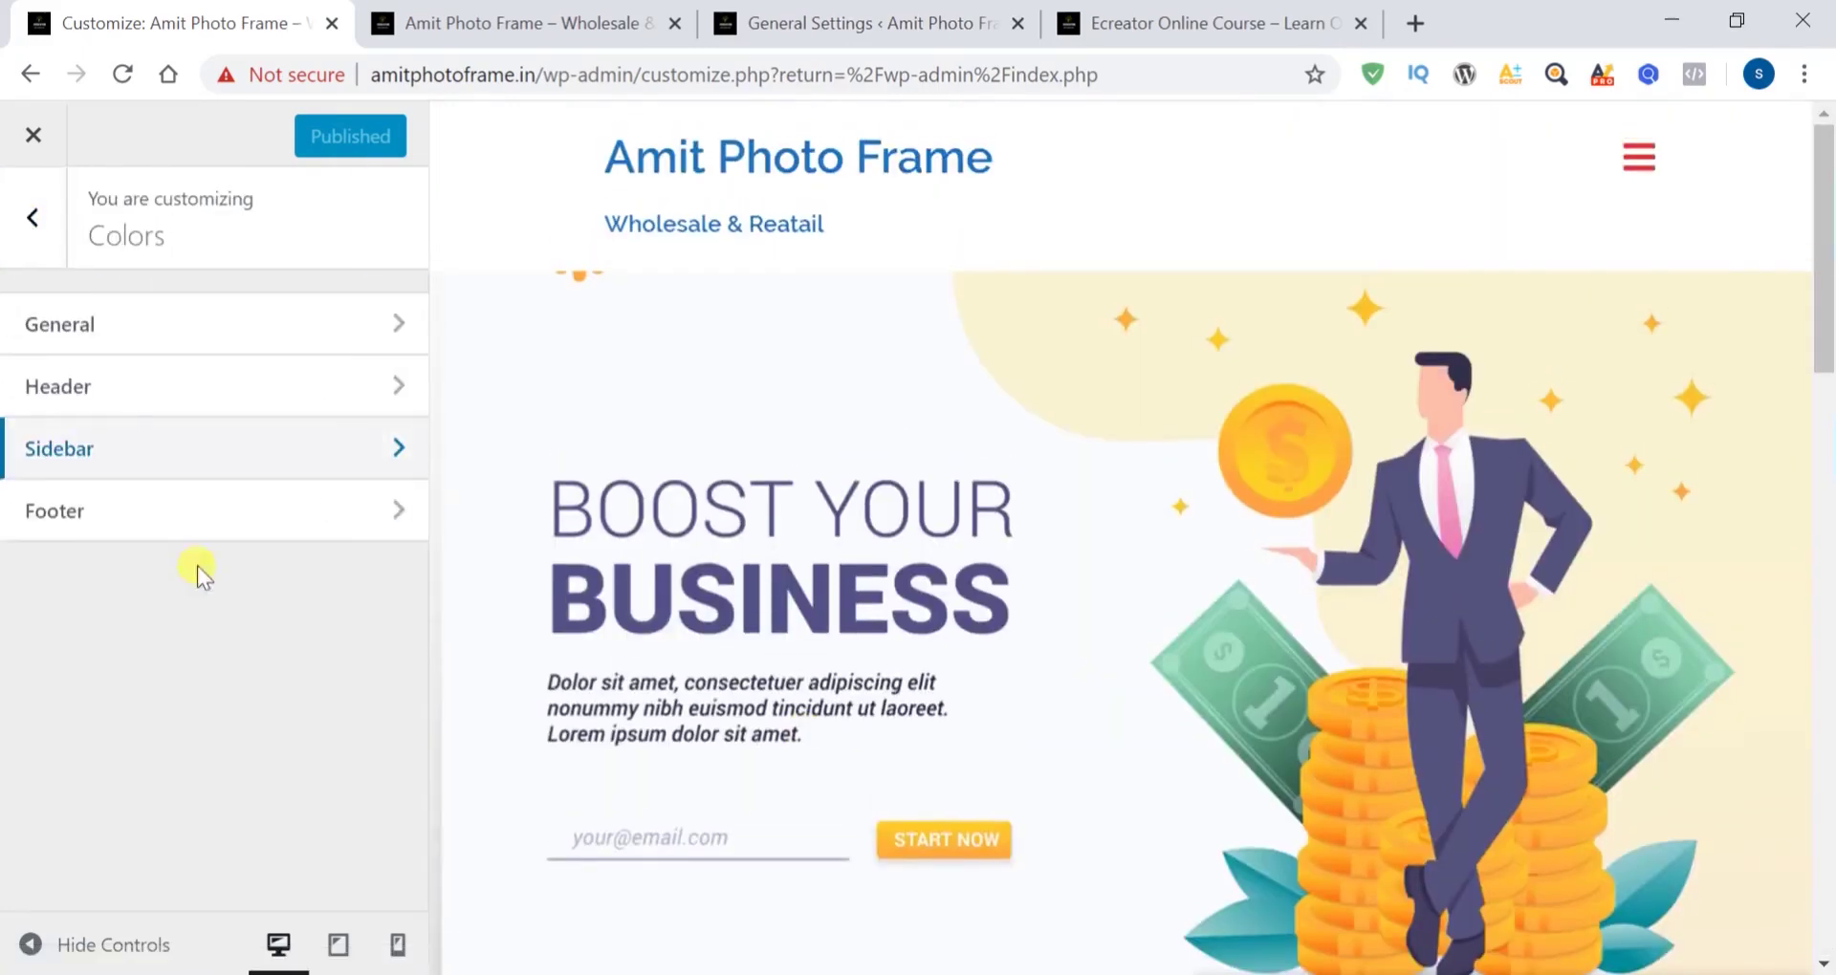
left_click(284, 522)
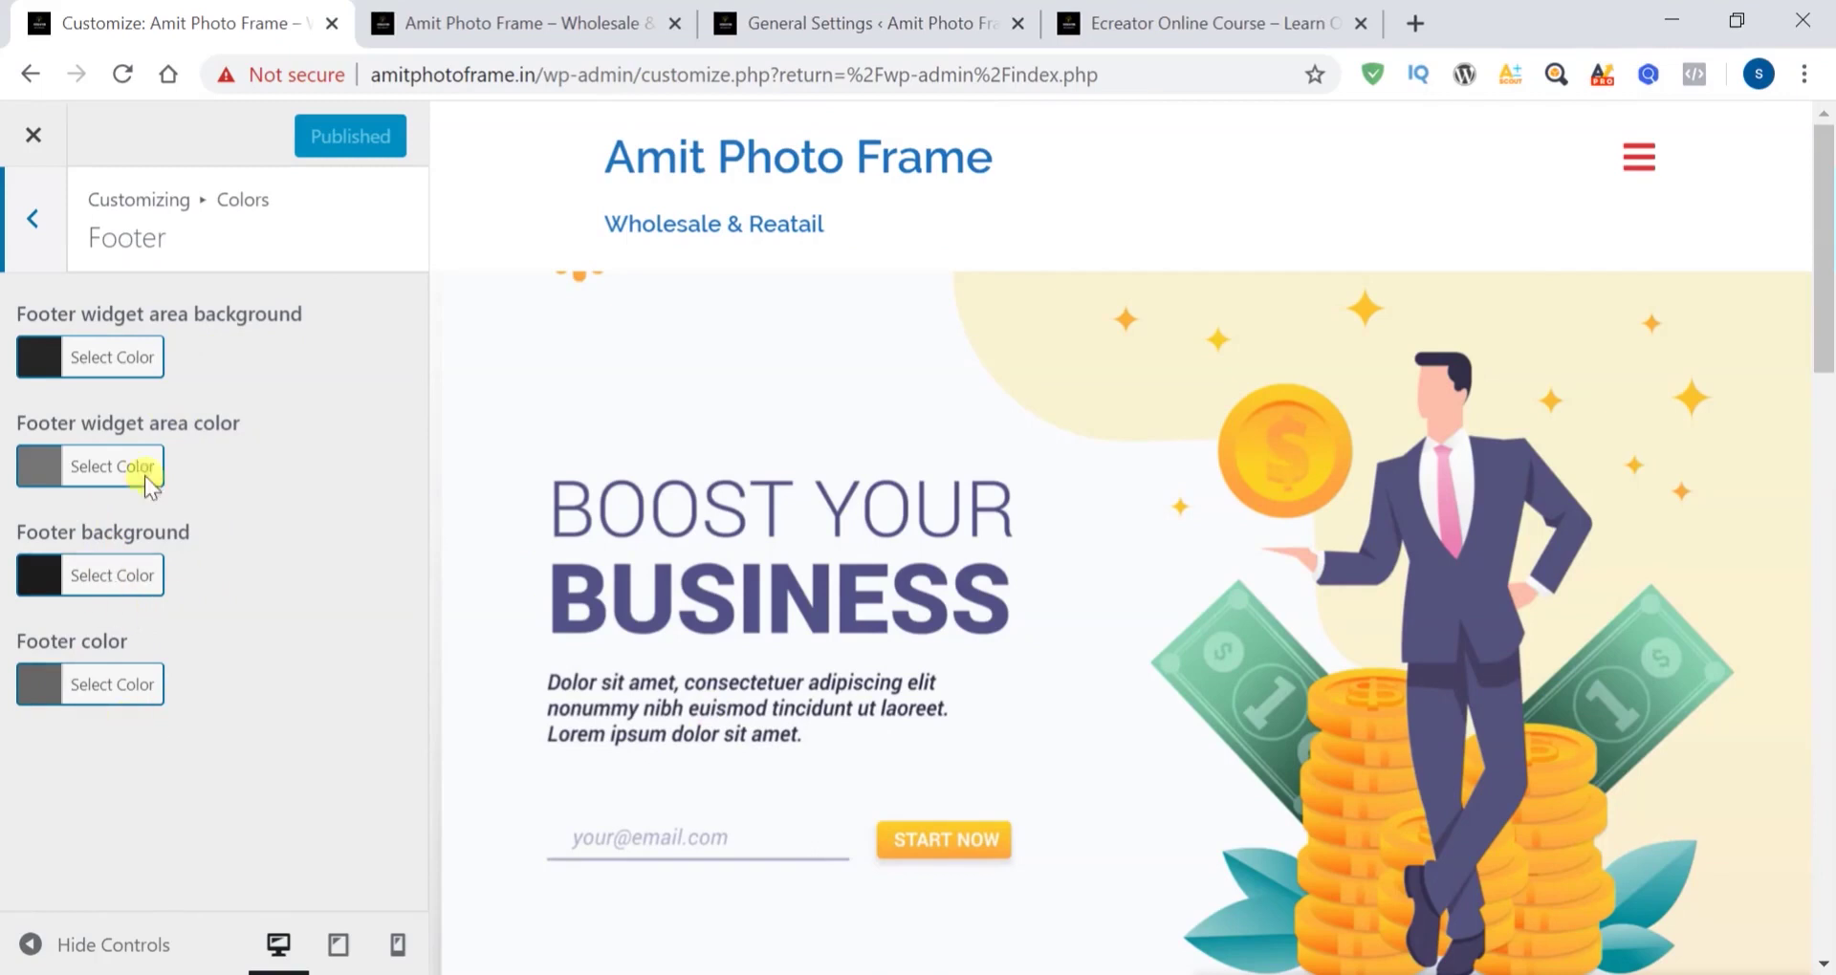
scroll(698, 510, "down", 20)
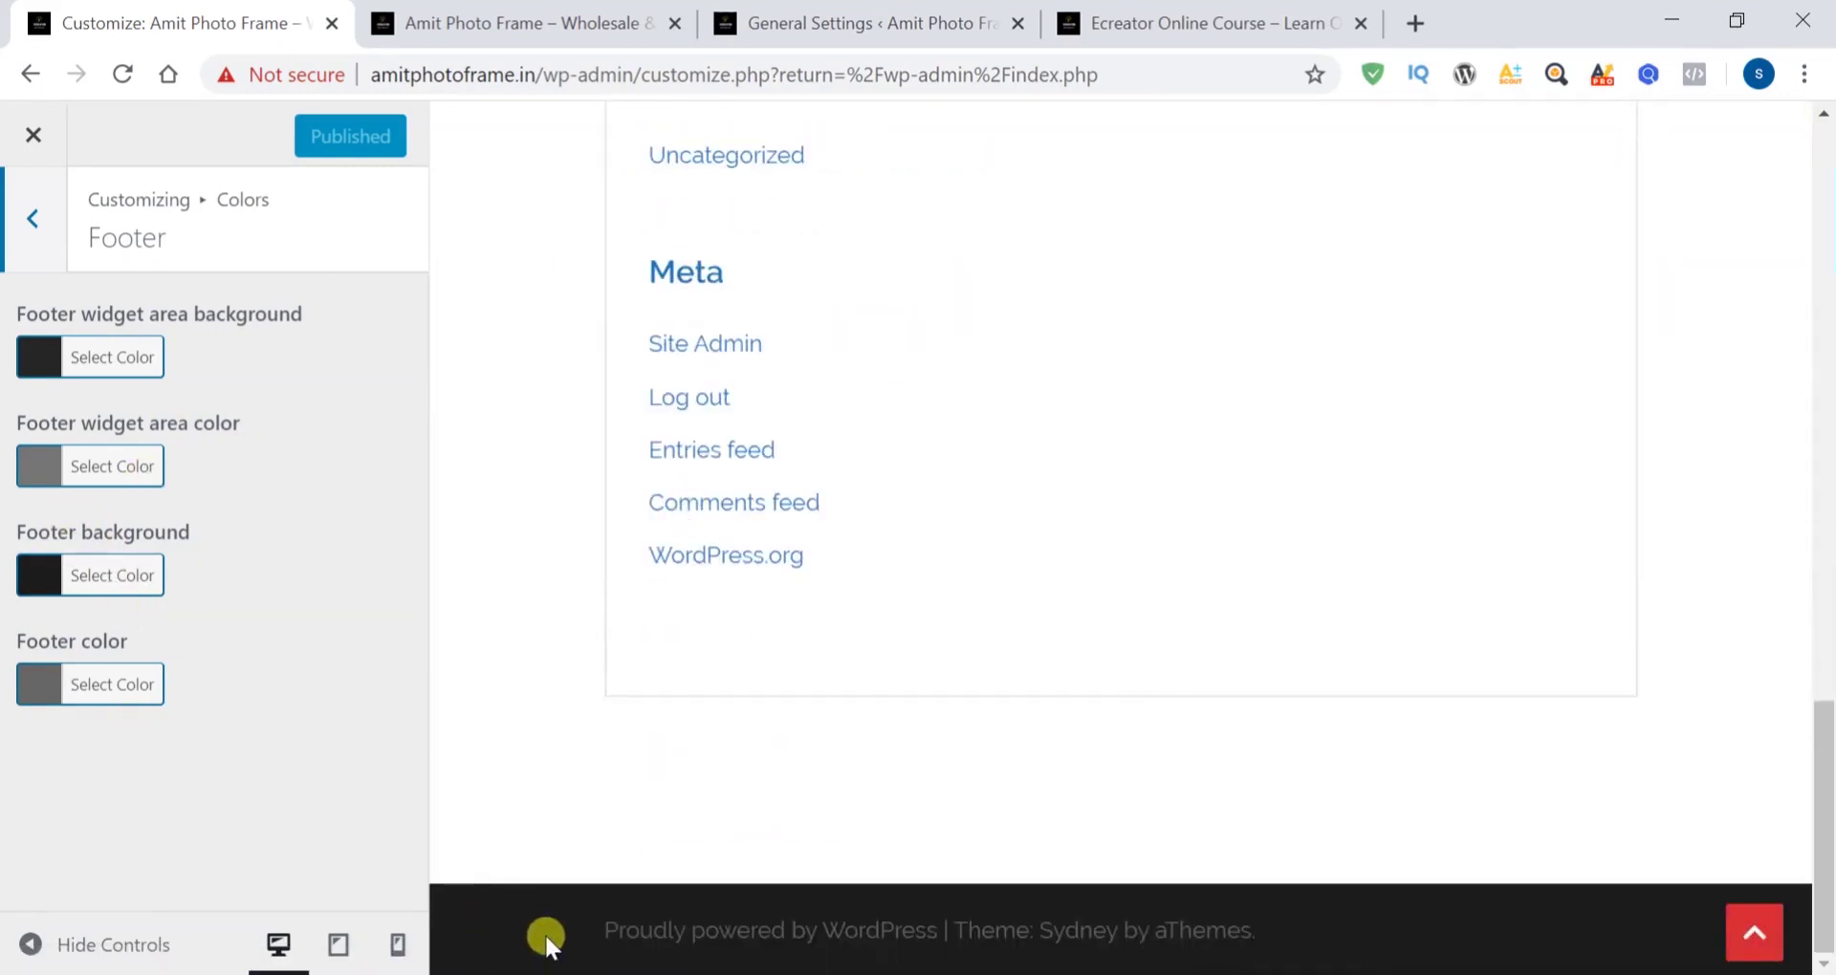
Set the footer background to the preset white (#ffffff)
left_click(36, 574)
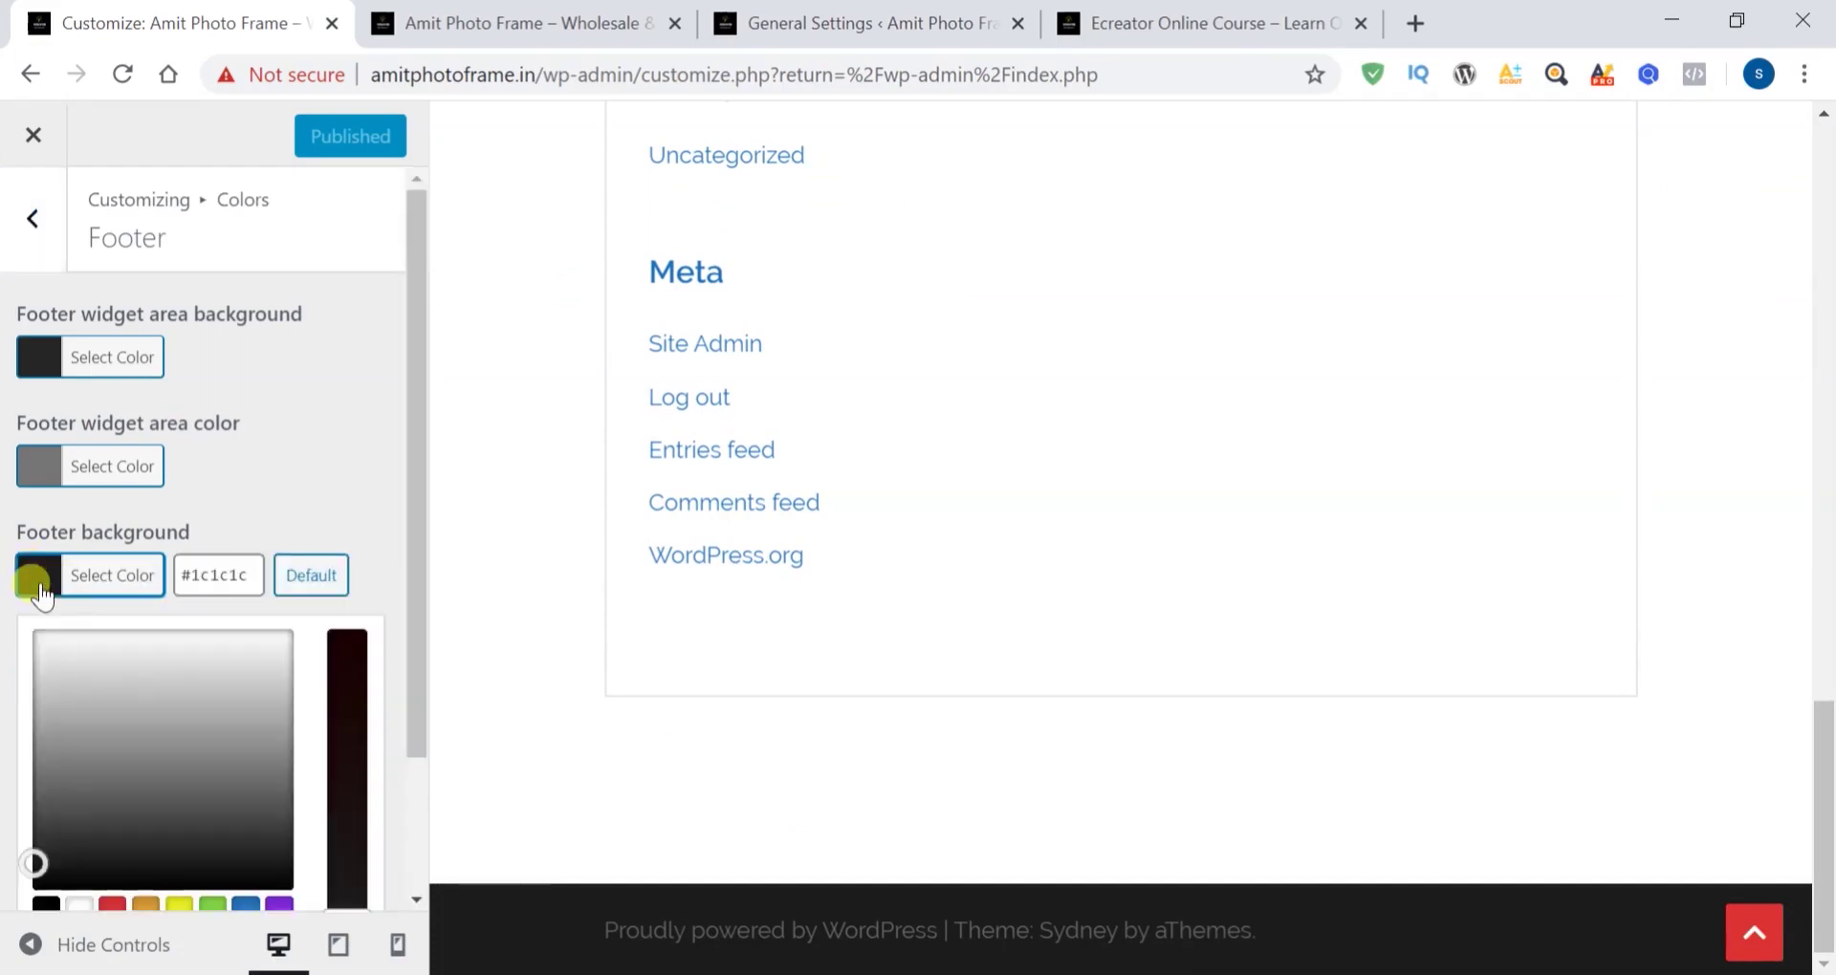
left_click(79, 906)
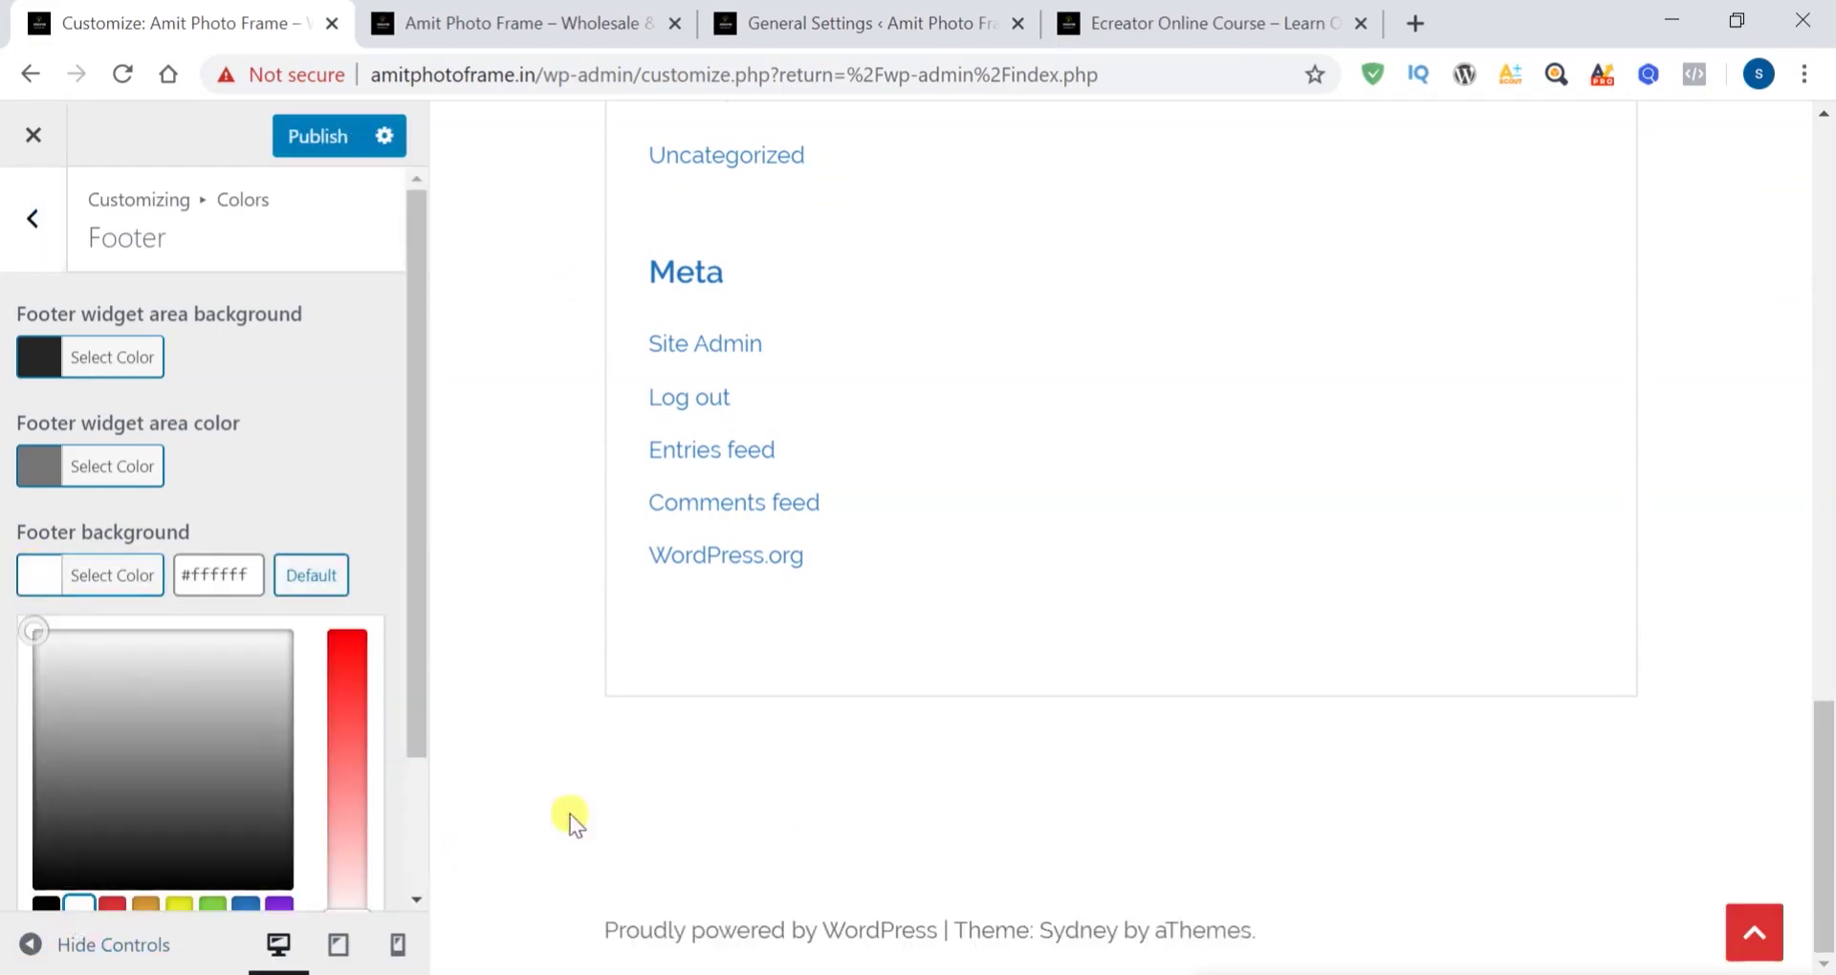
left_click(378, 512)
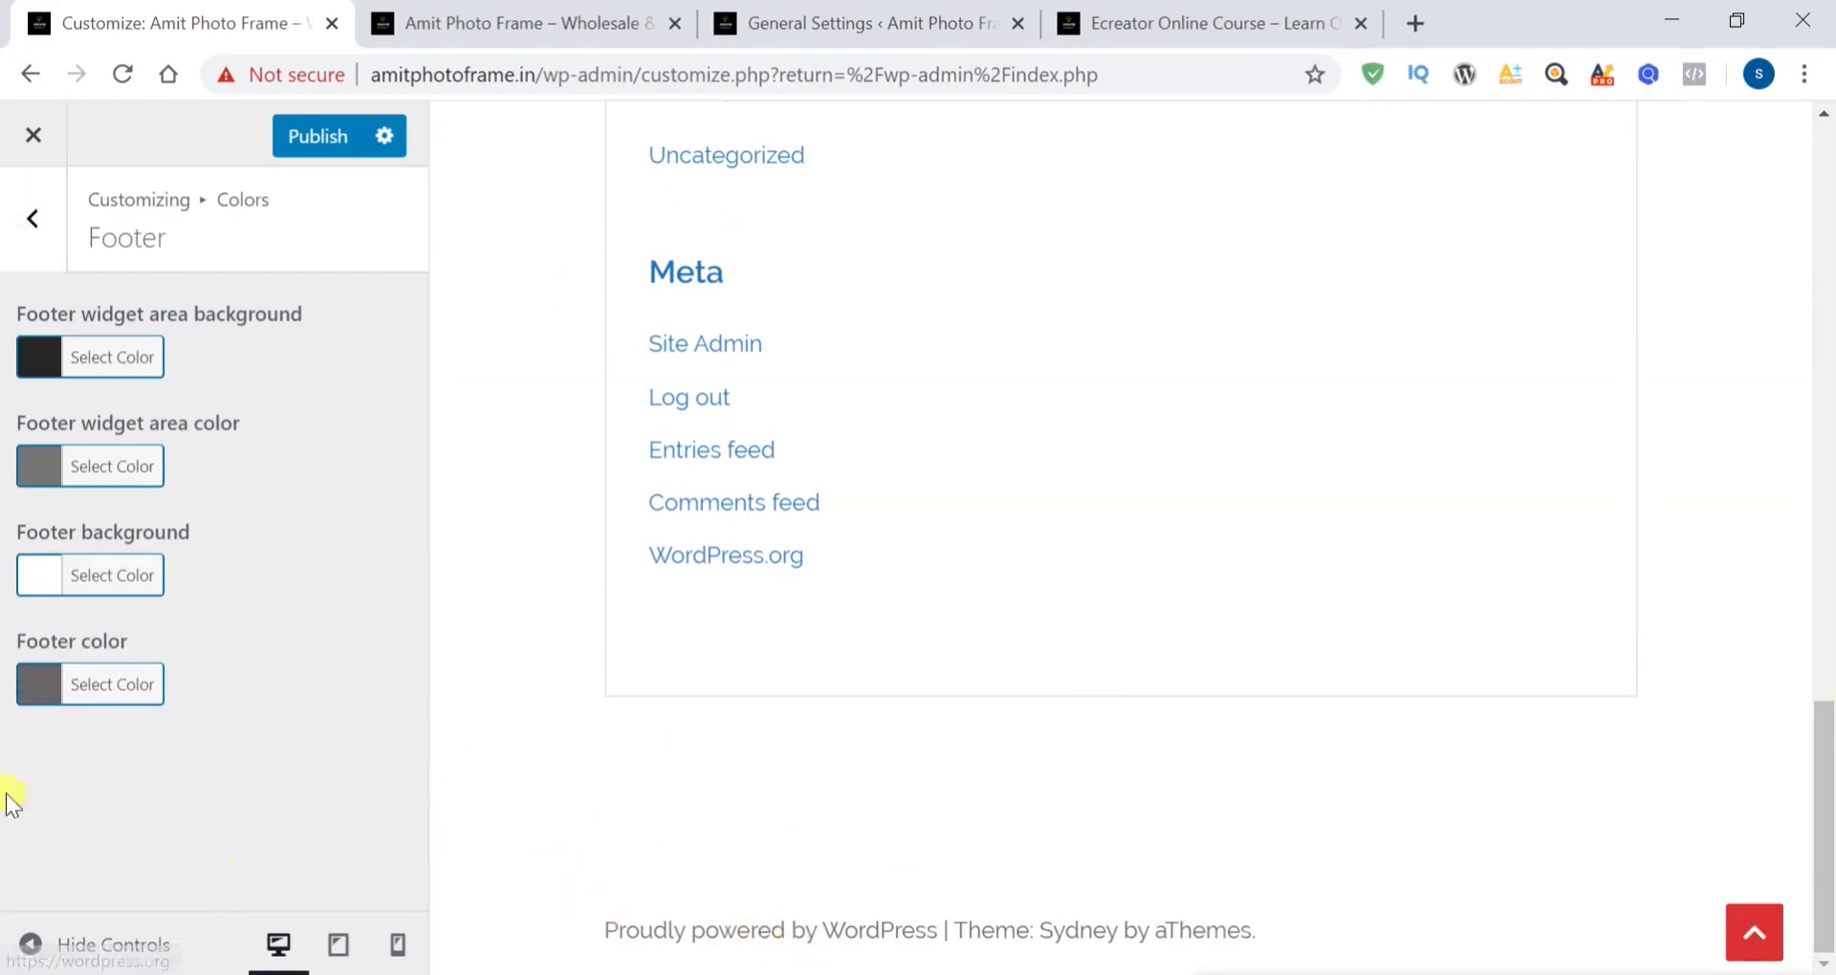
Try the preset white (#ffffff) as the footer color, and change it to dark gray (#515151)
left_click(36, 687)
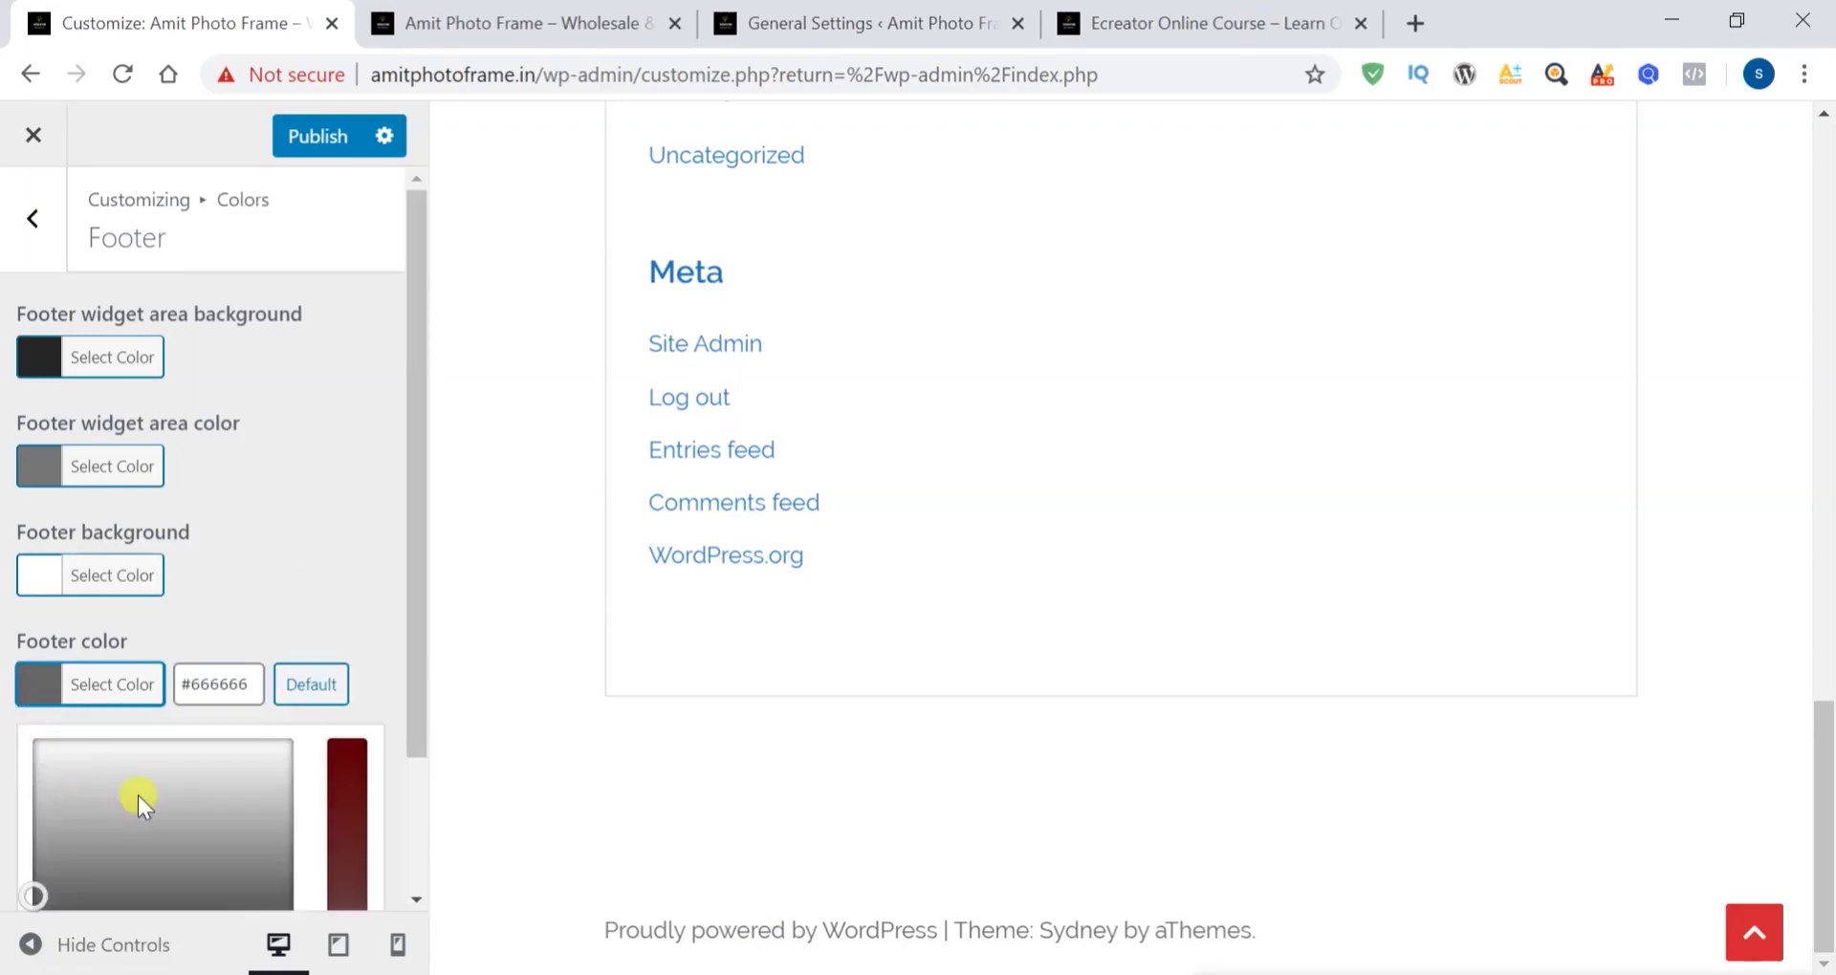
scroll(65, 820, "down", 2)
left_click(81, 850)
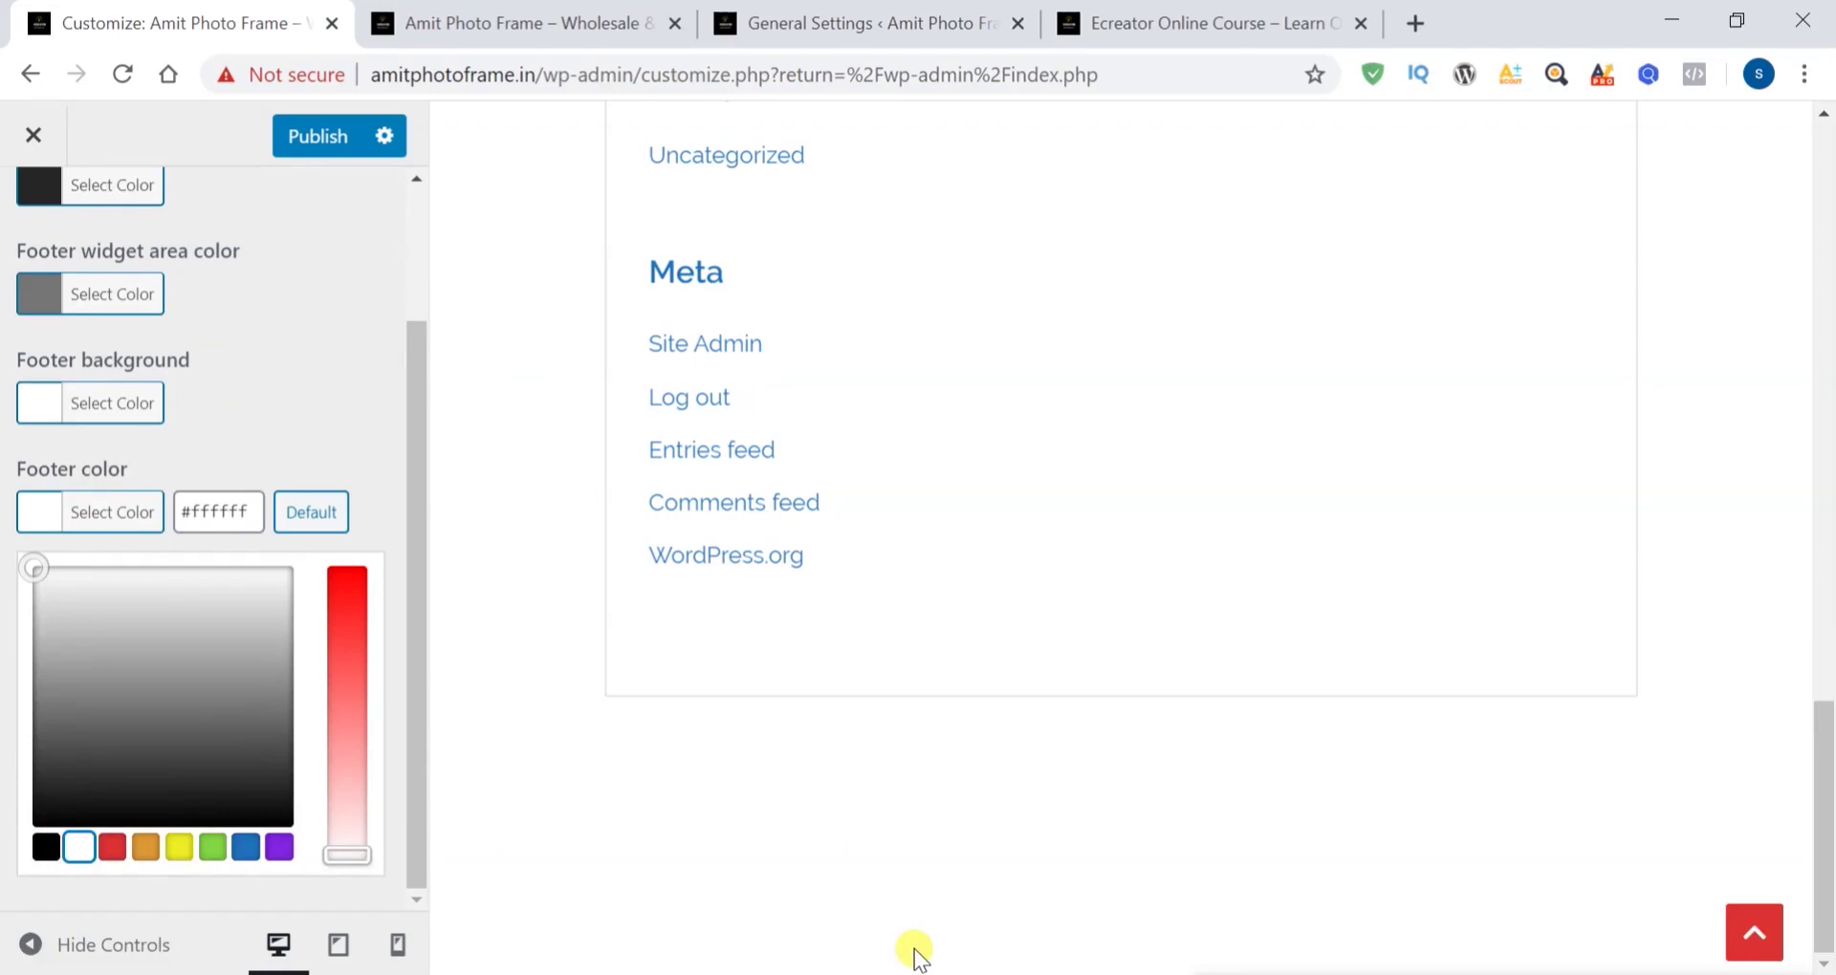
left_click(196, 744)
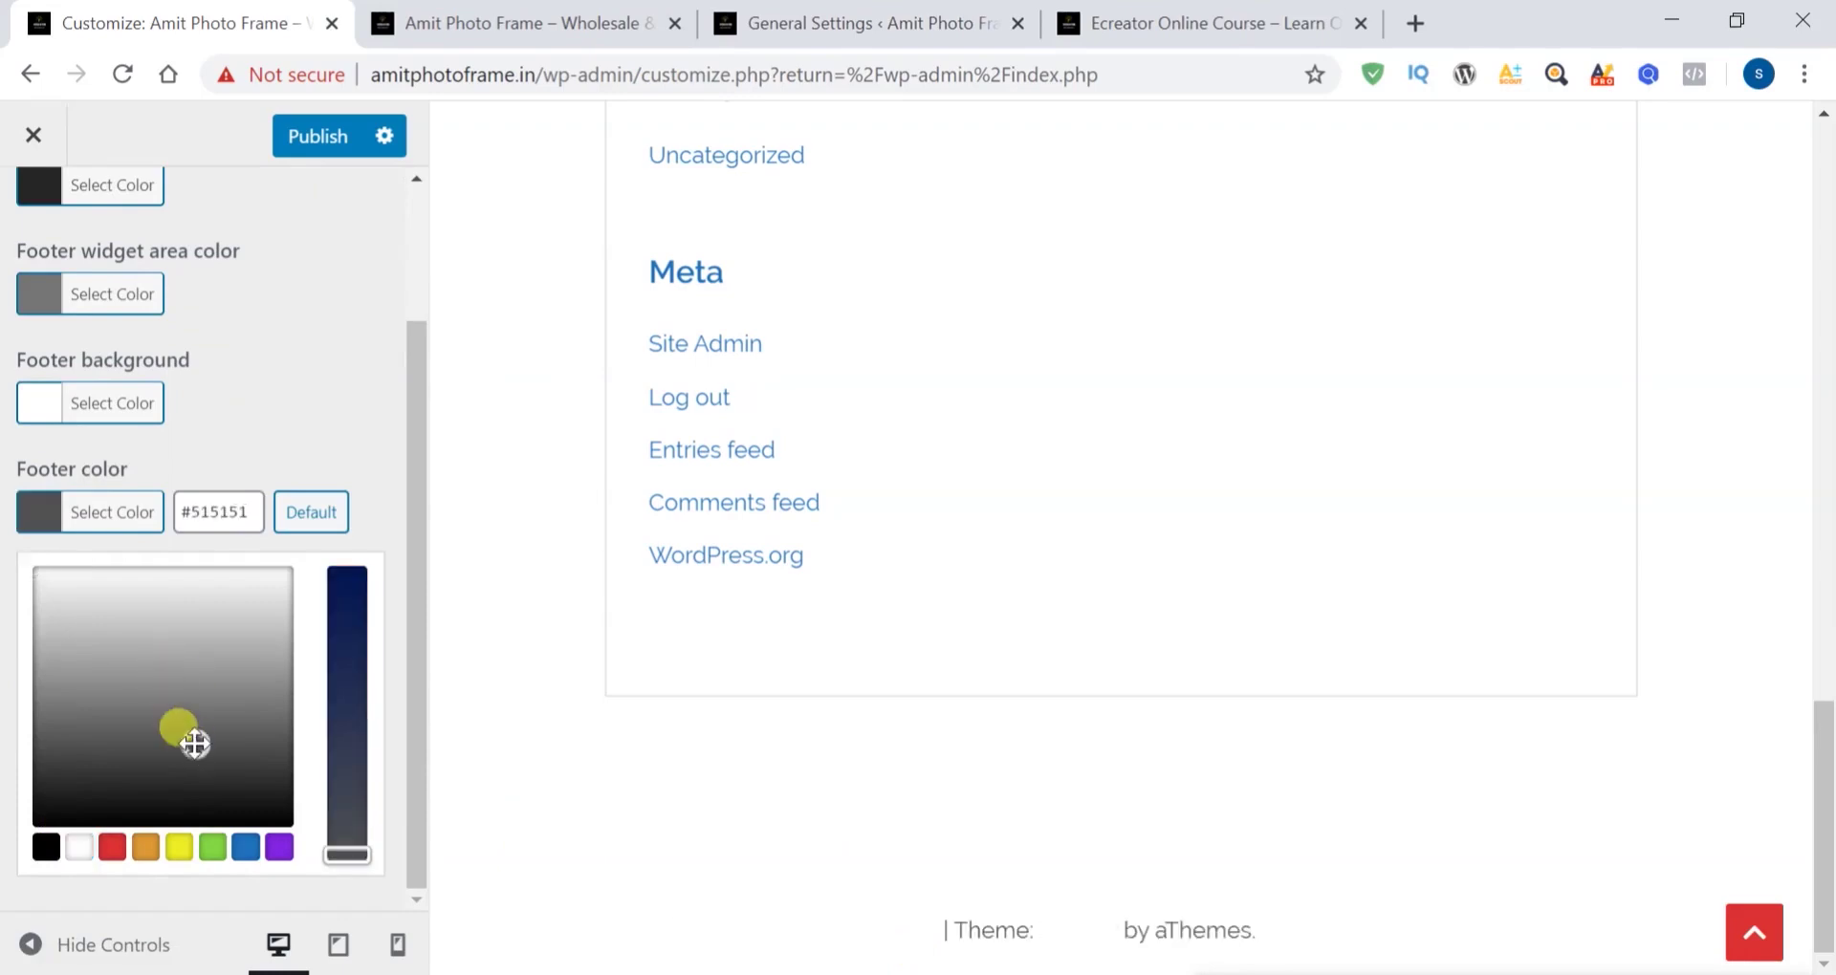
Try light gray (#aaaaaa) as the footer background, and set it back to white (#ffffff)
left_click(22, 402)
left_click(122, 530)
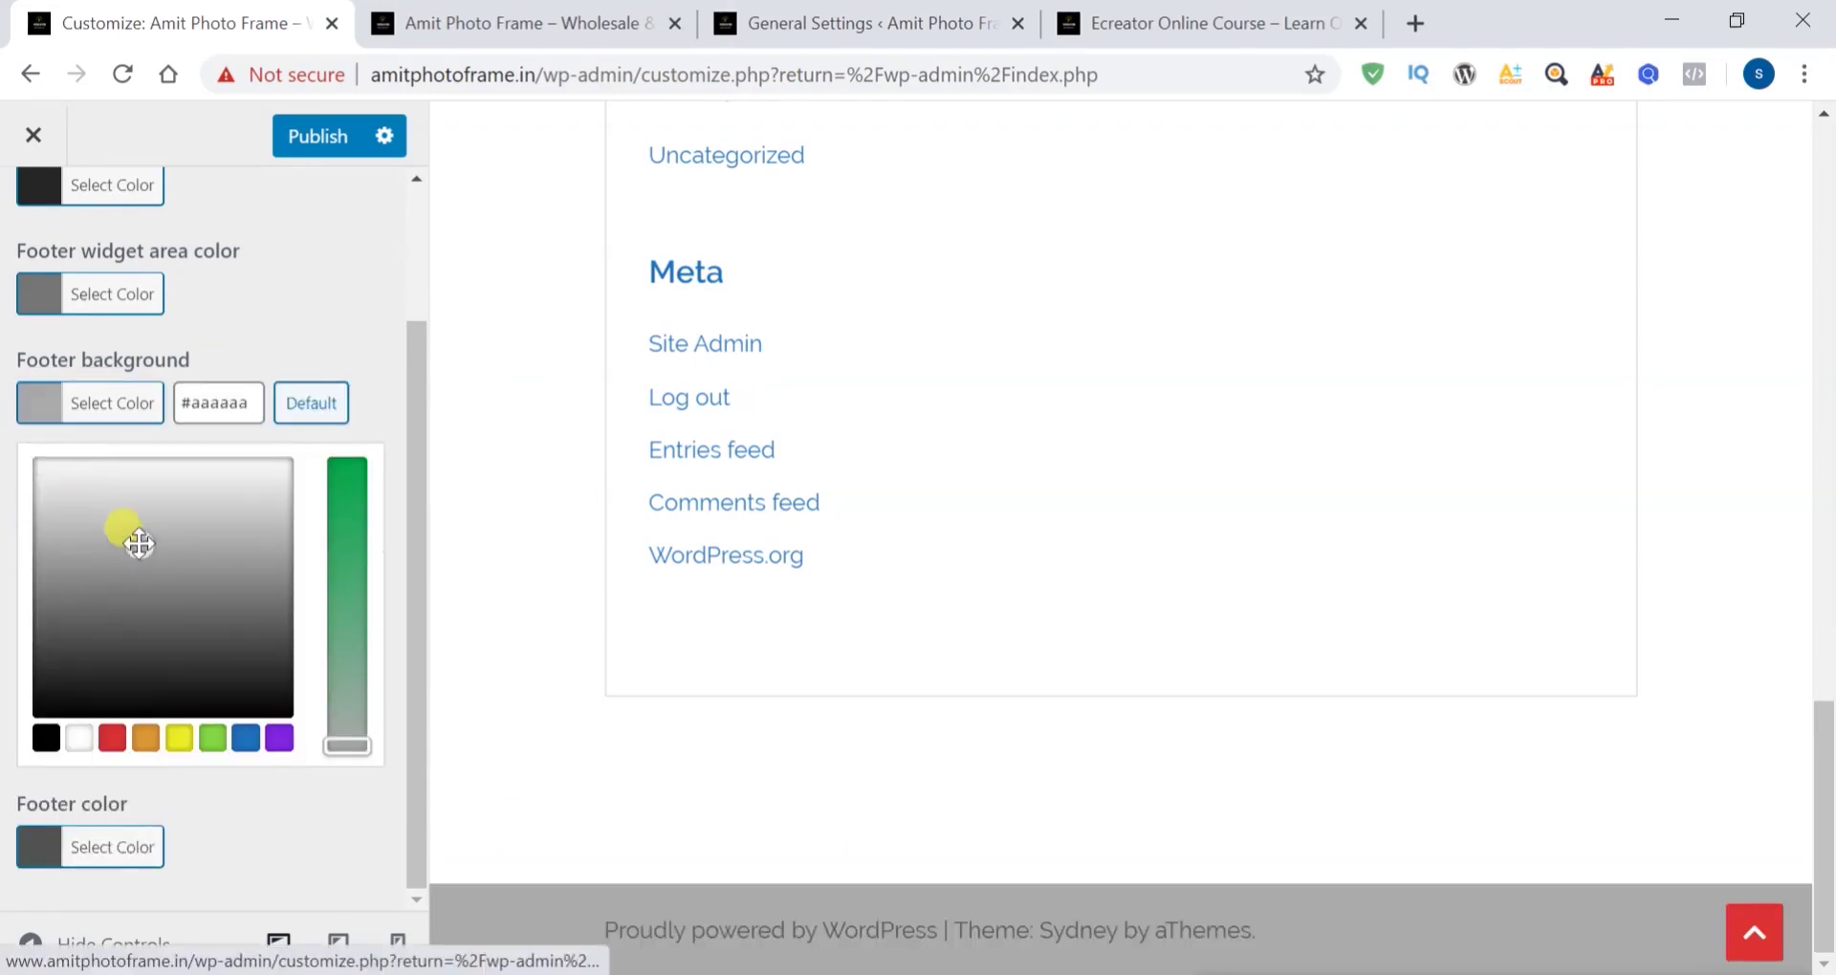
left_click(35, 400)
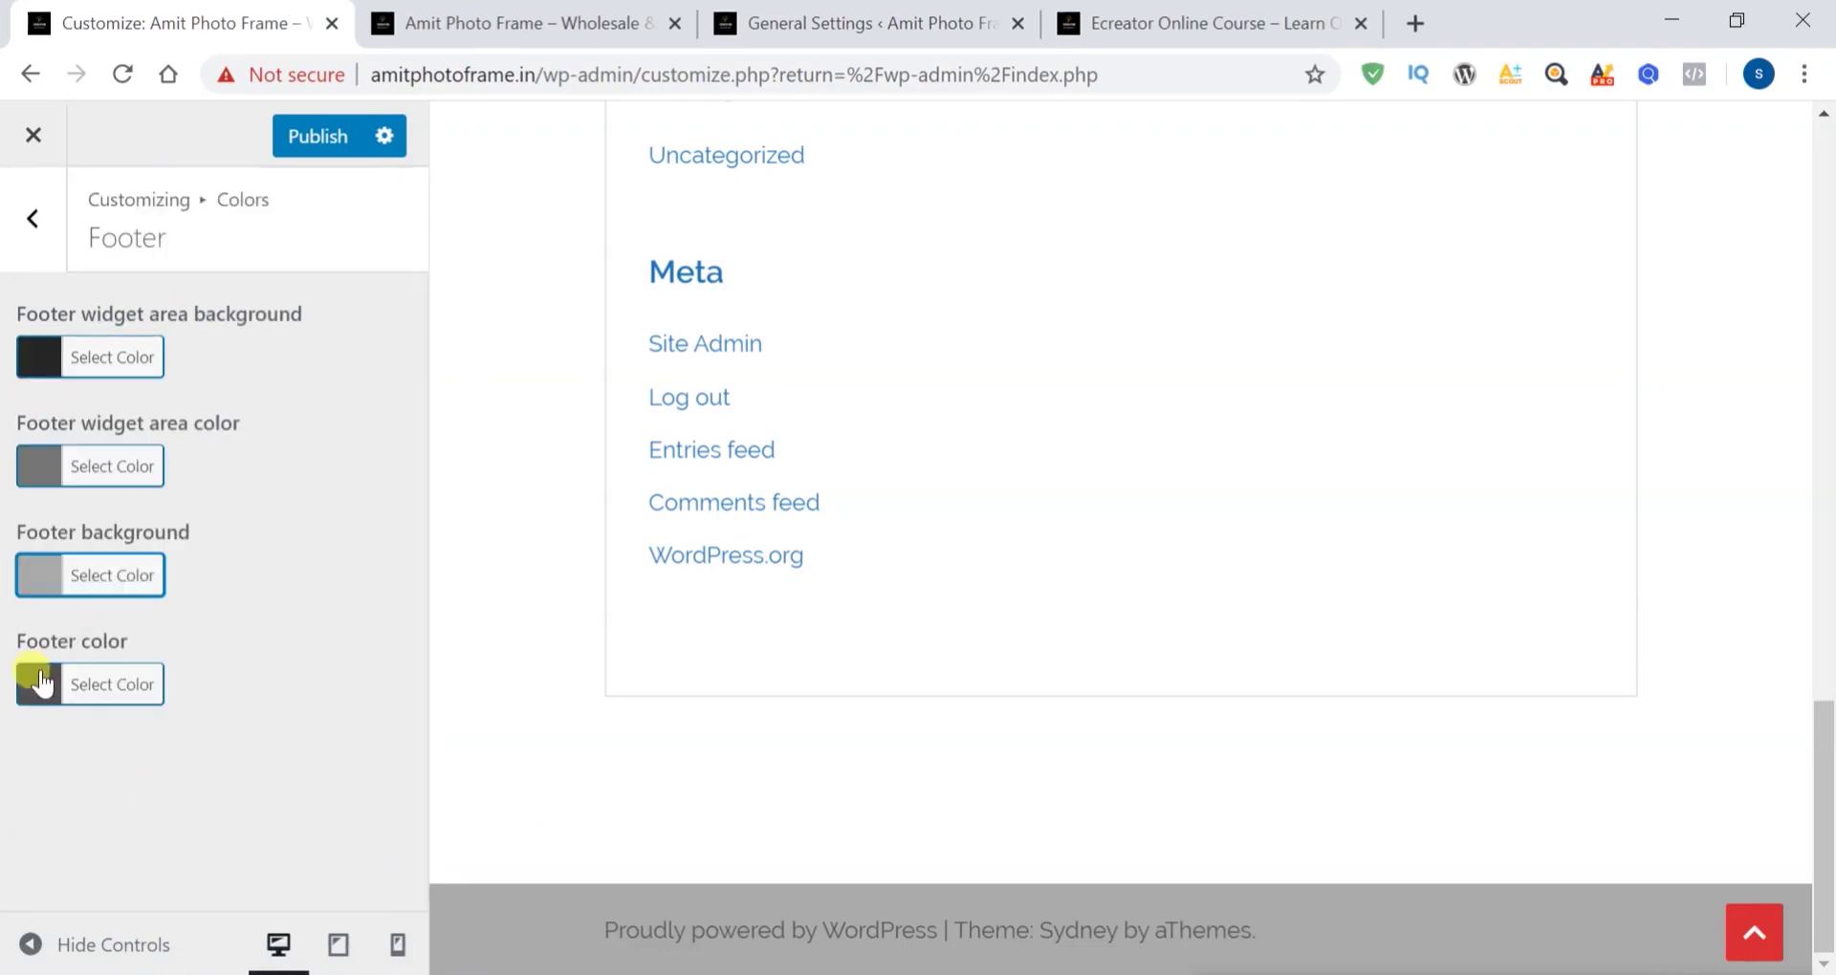
left_click(54, 593)
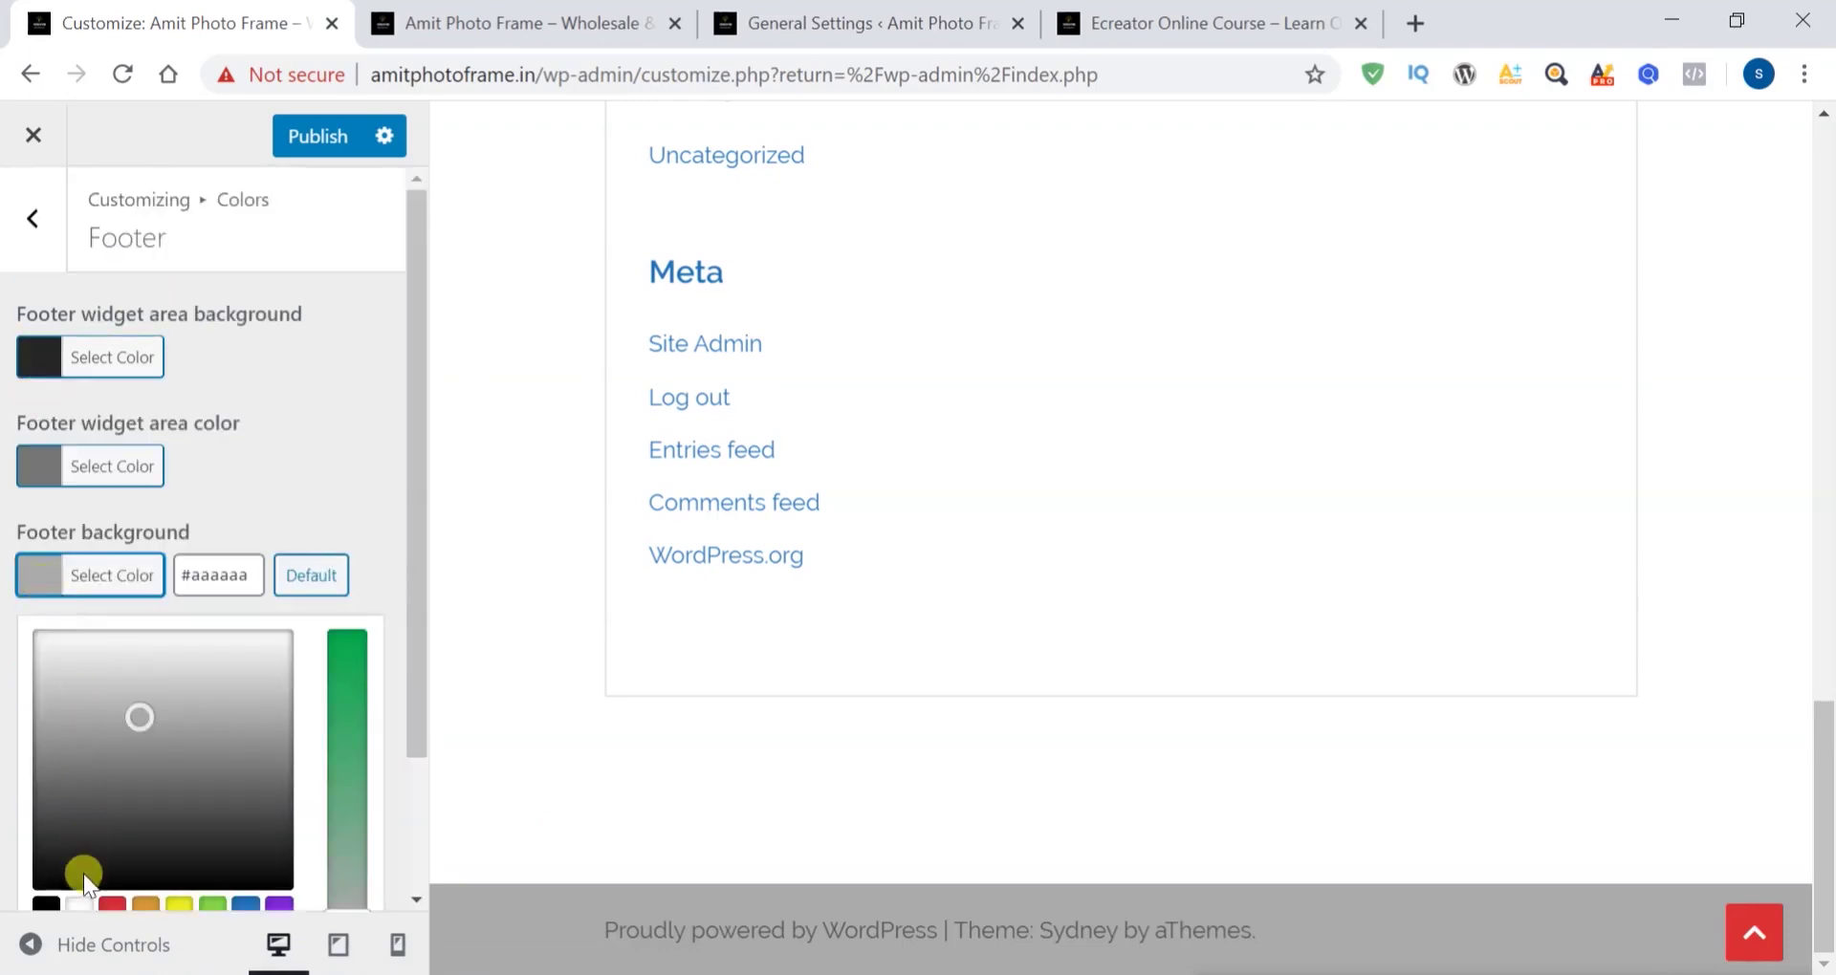
left_click(80, 906)
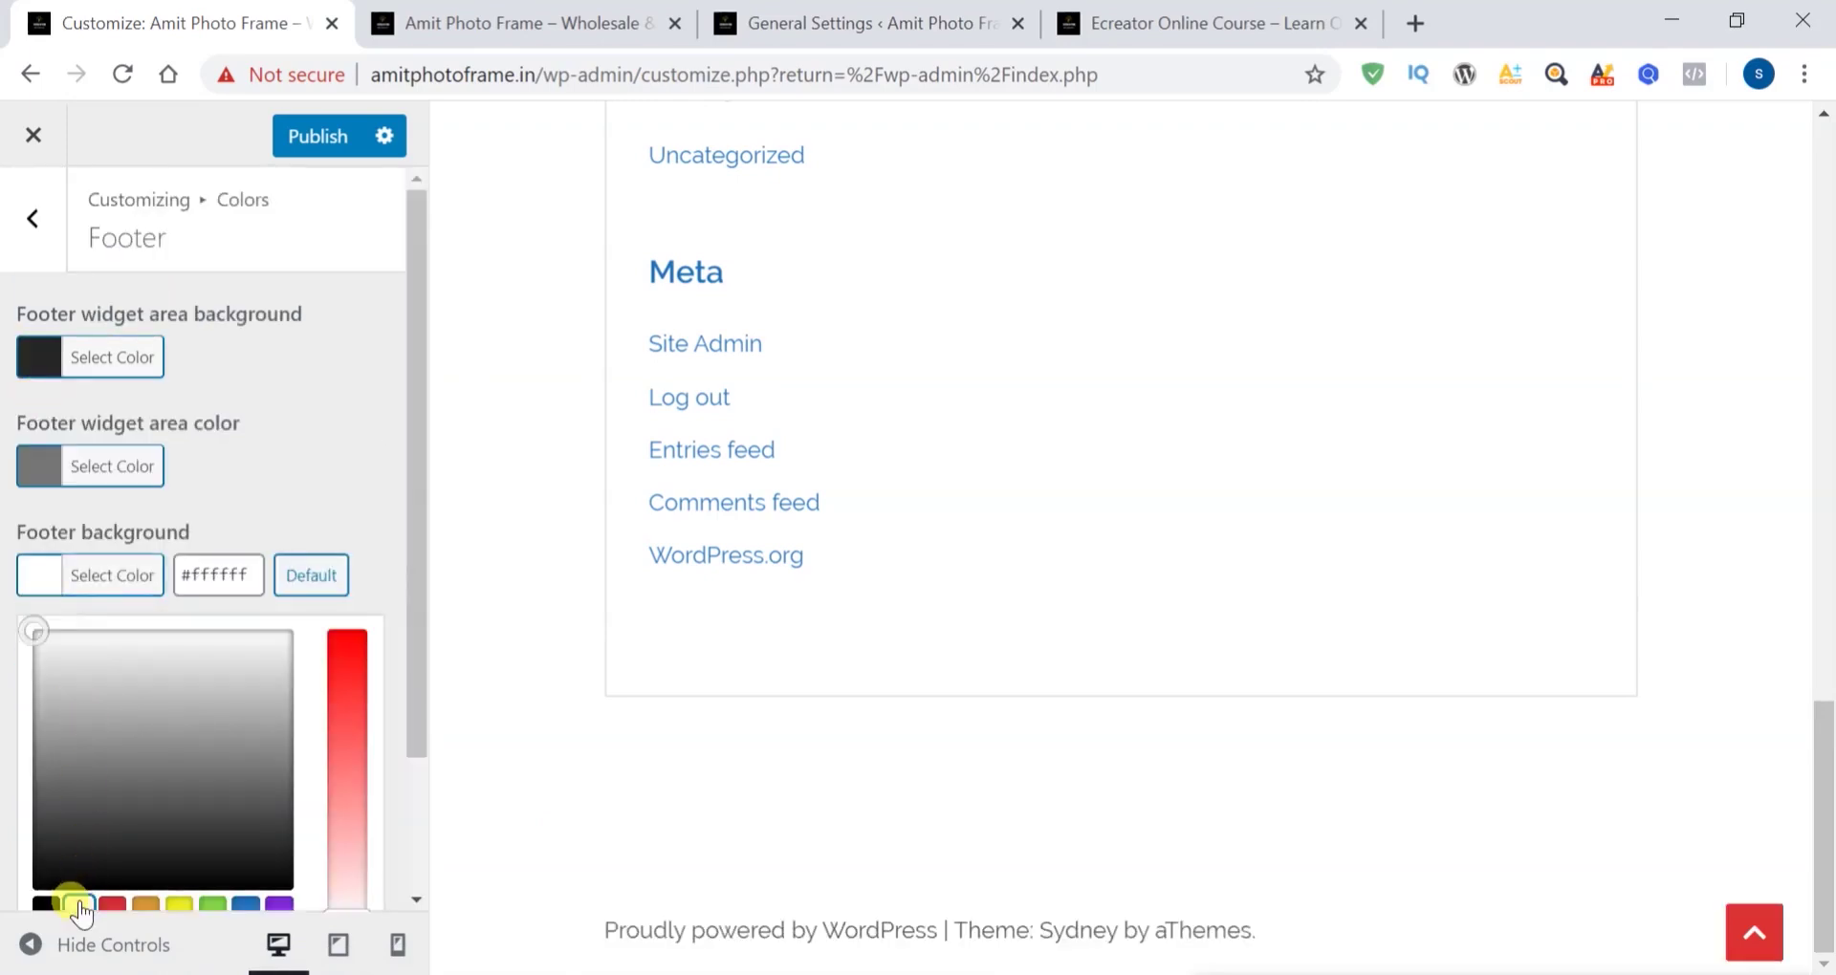
left_click(369, 478)
Set the footer color to the preset white (#ffffff) so the credit text blends into the background, and publish
left_click(34, 681)
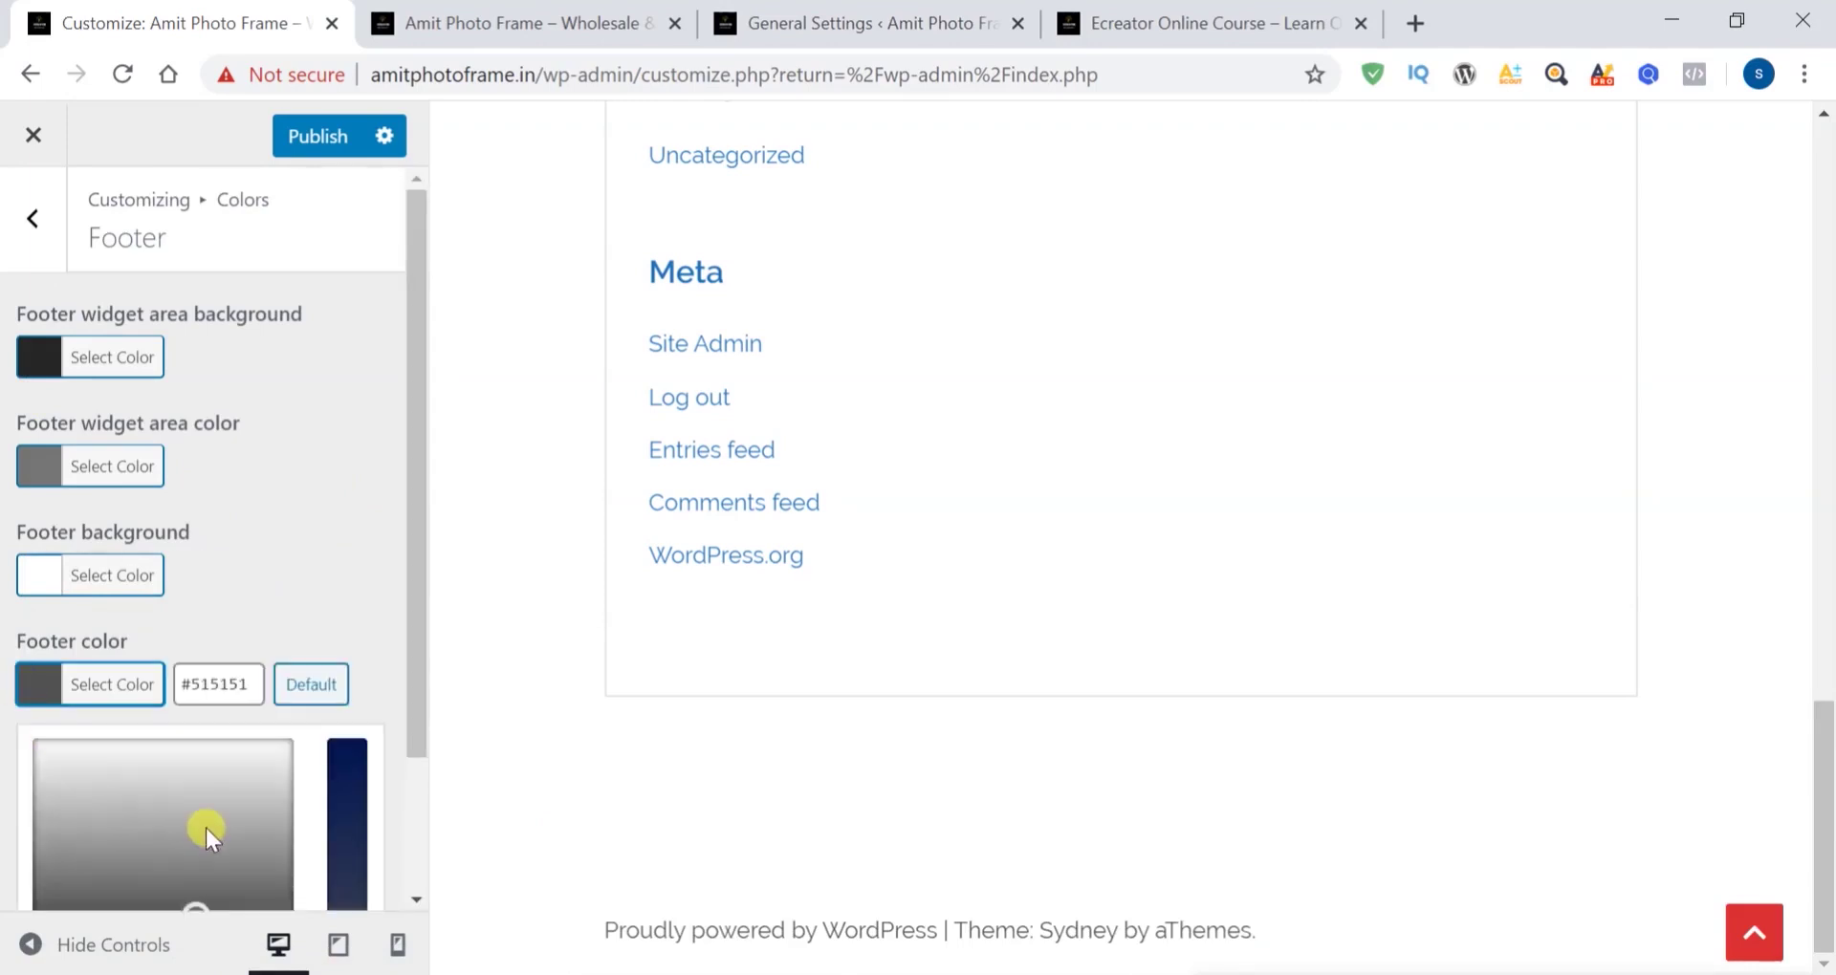
scroll(206, 828, "down", 2)
left_click(76, 849)
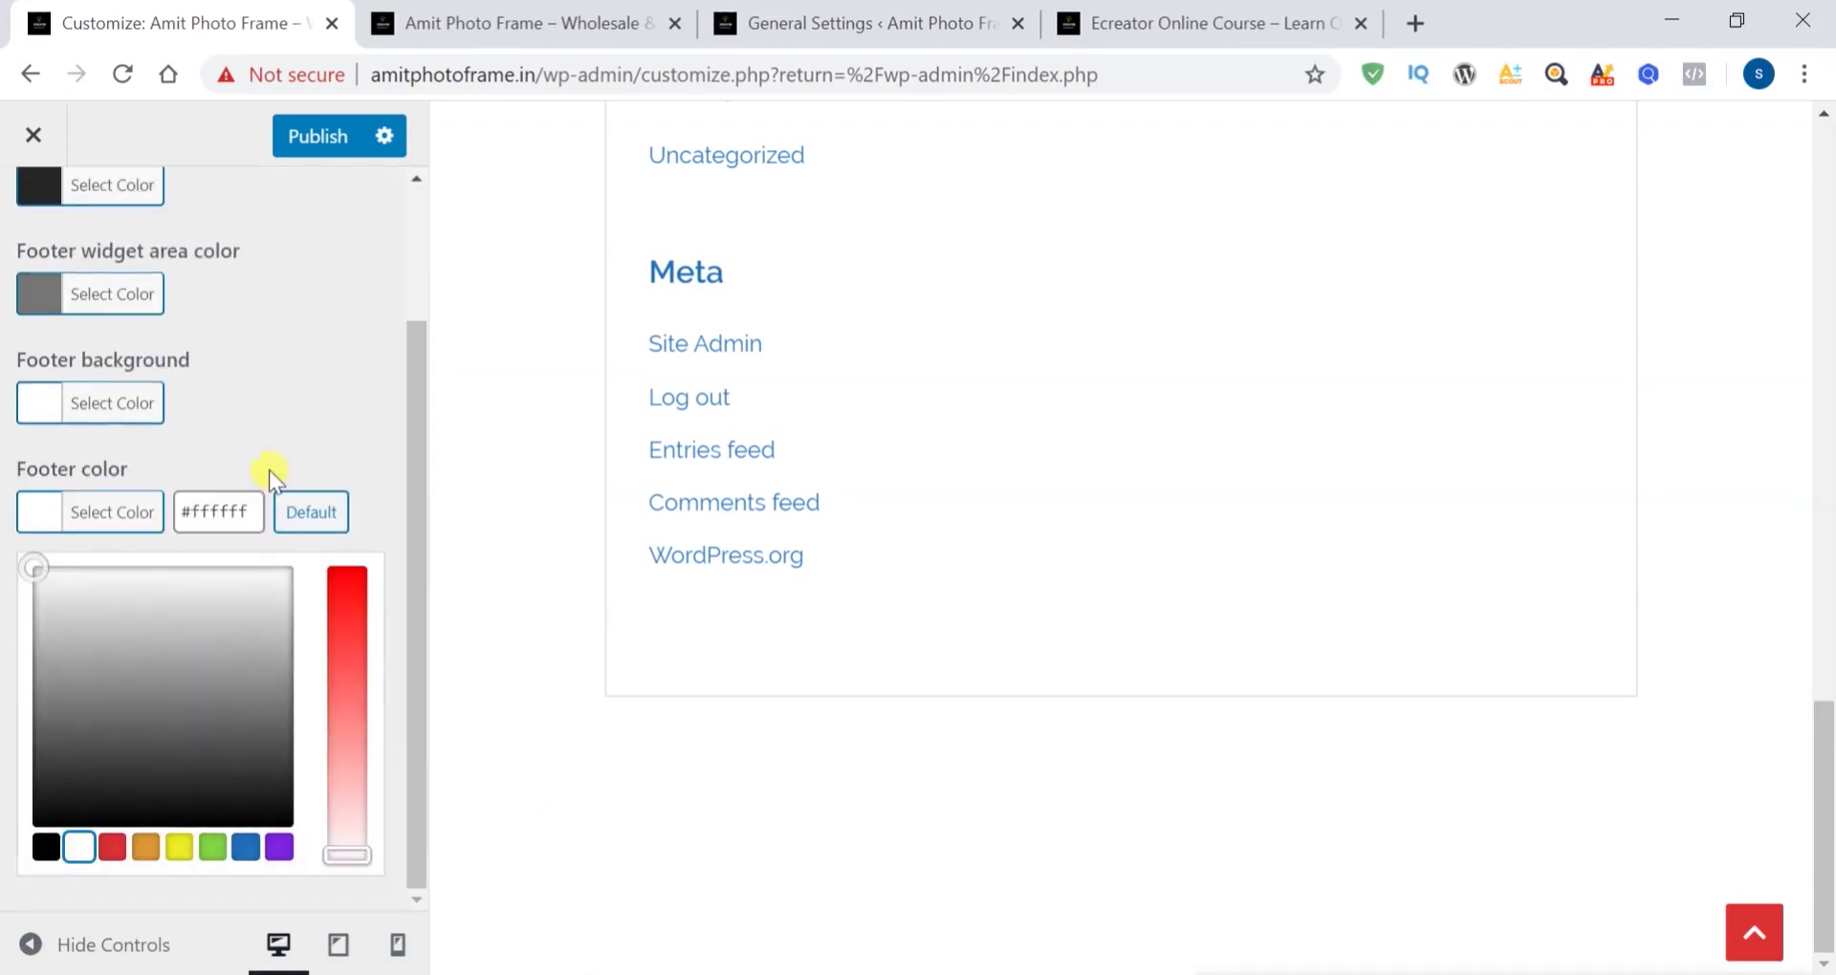
left_click(306, 402)
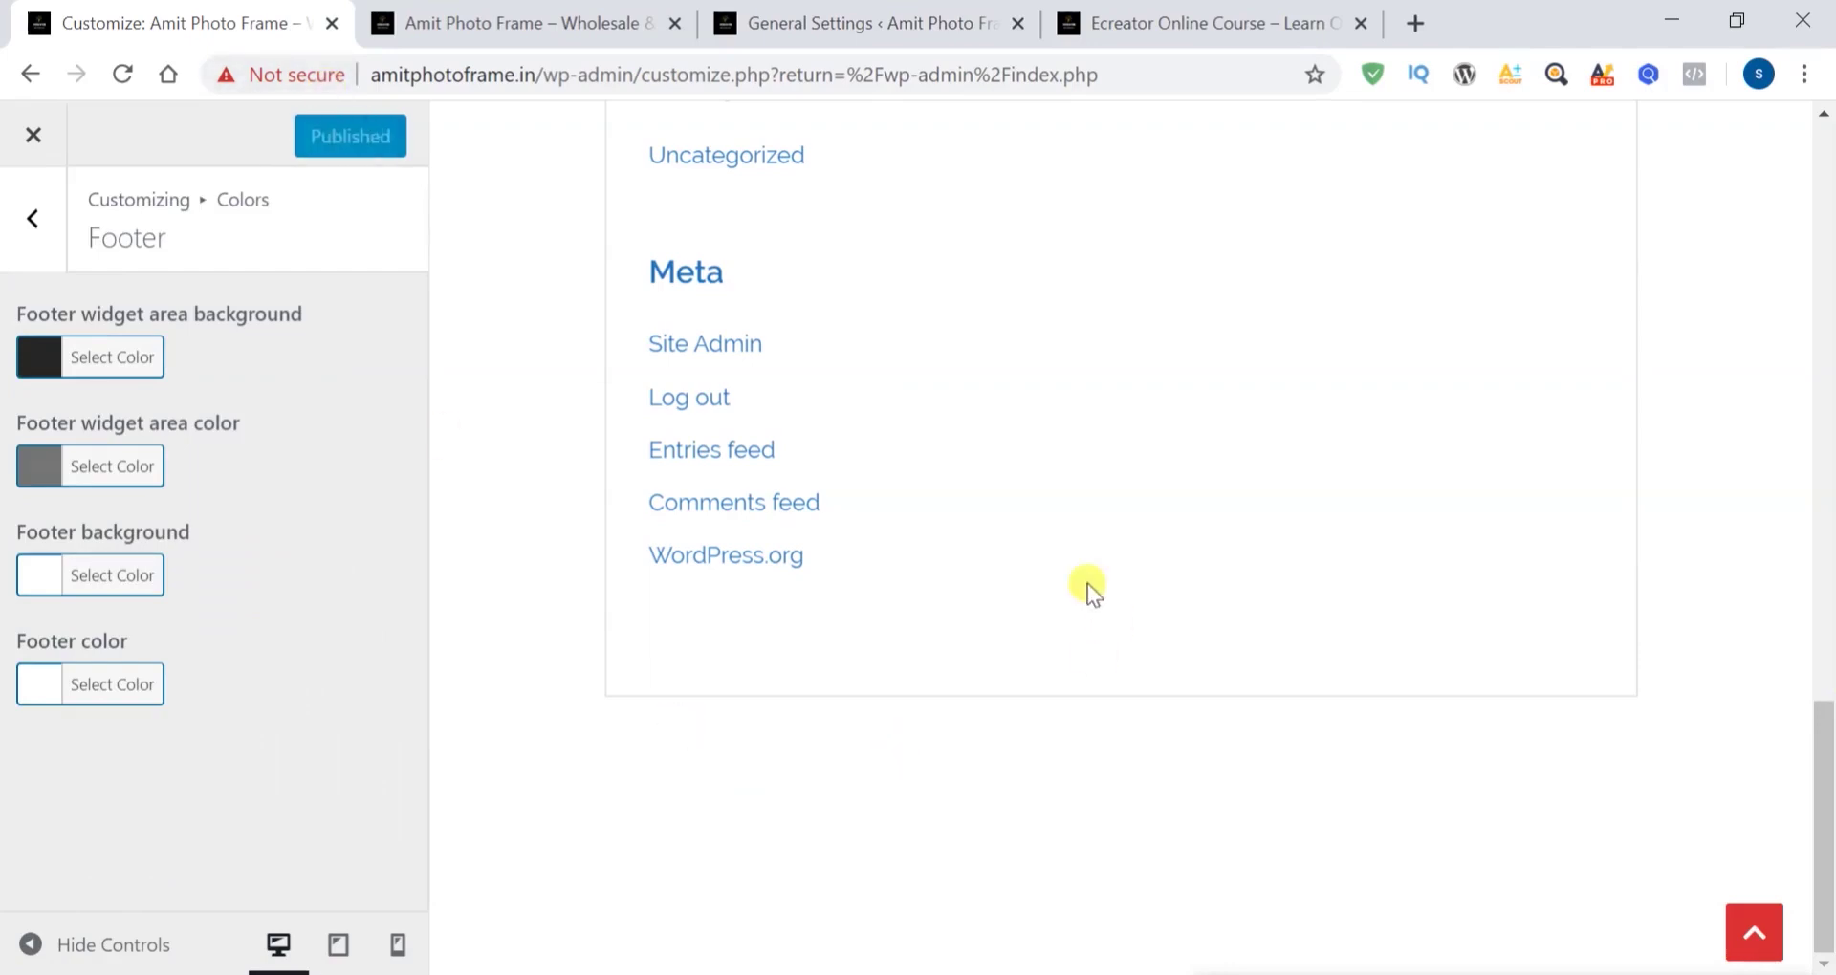
Leave the Footer colors and return to the main list of customizer sections
scroll(1087, 584, "up", 15)
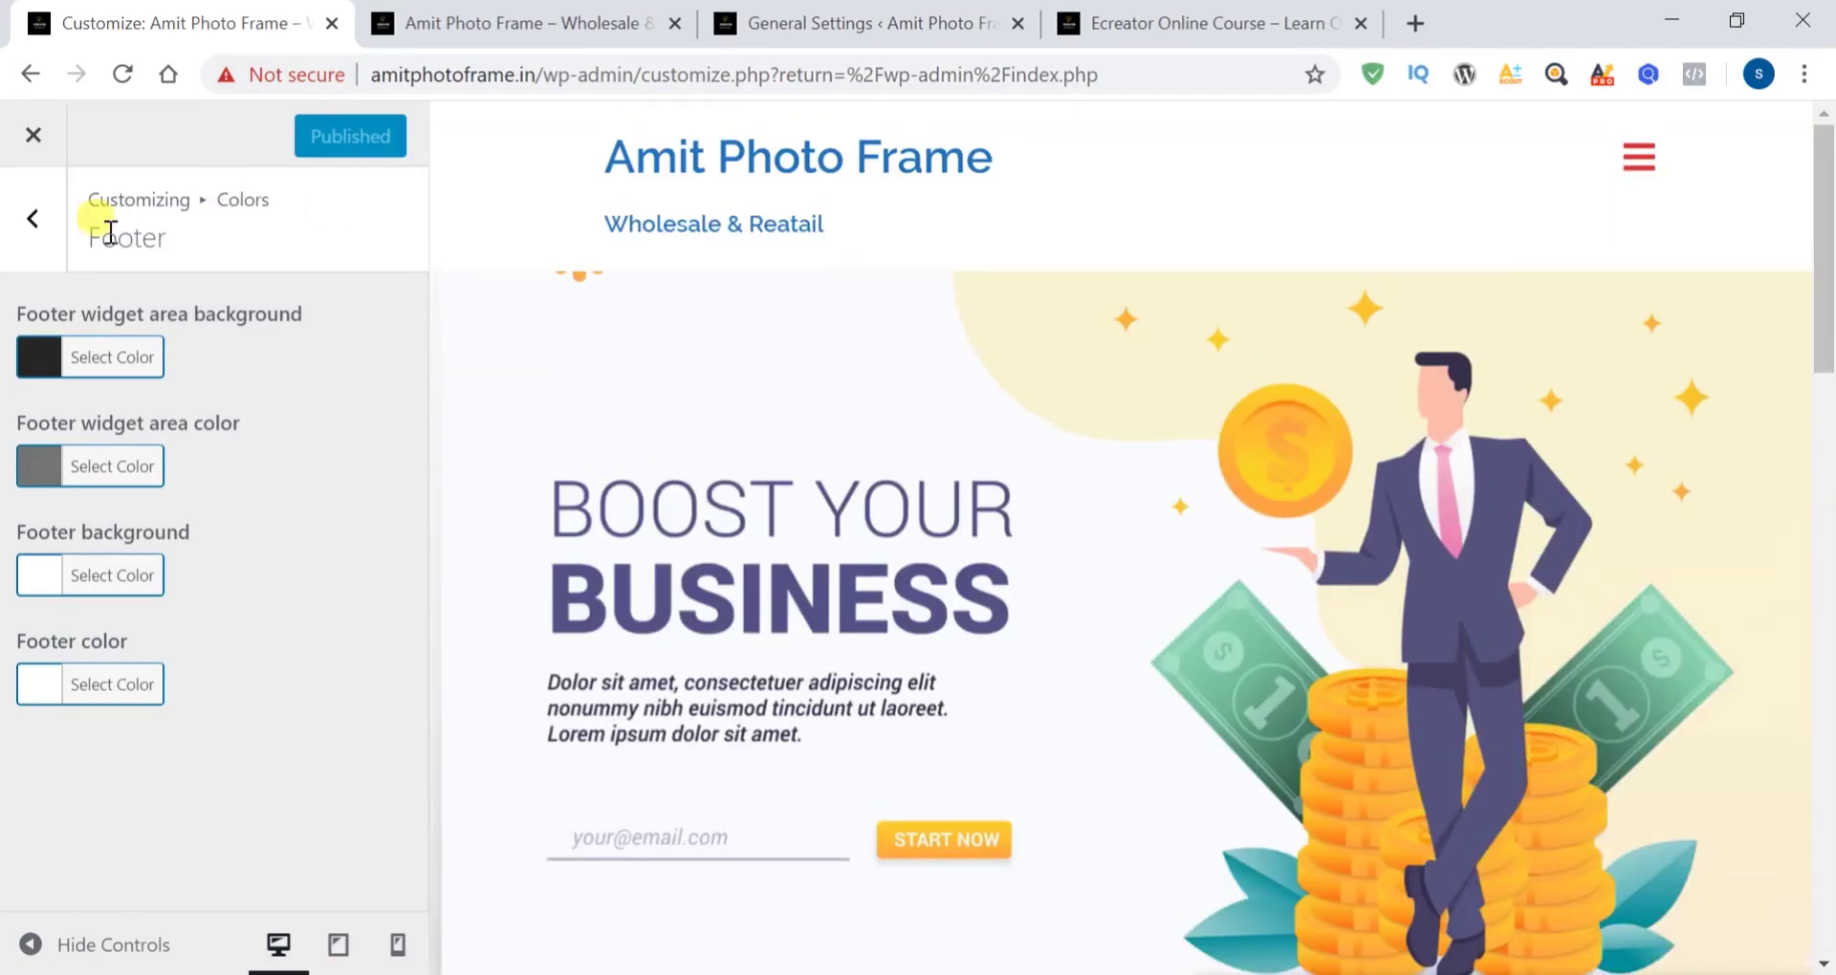
left_click(33, 228)
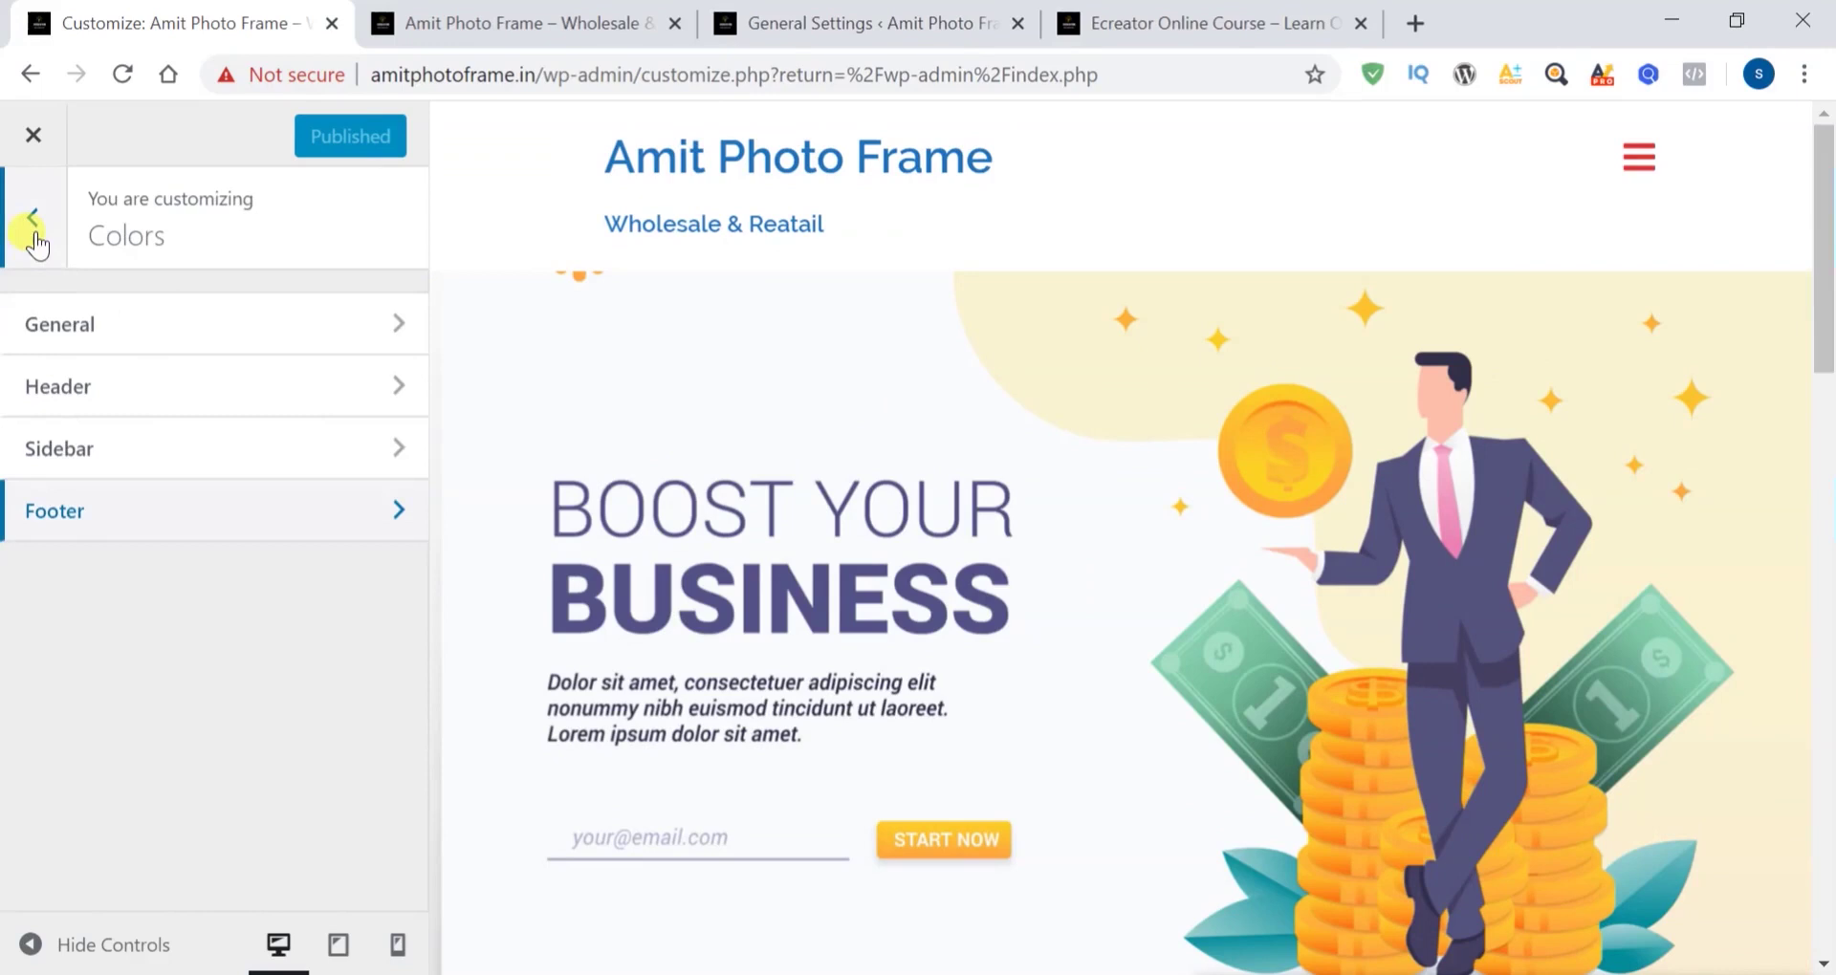
left_click(34, 240)
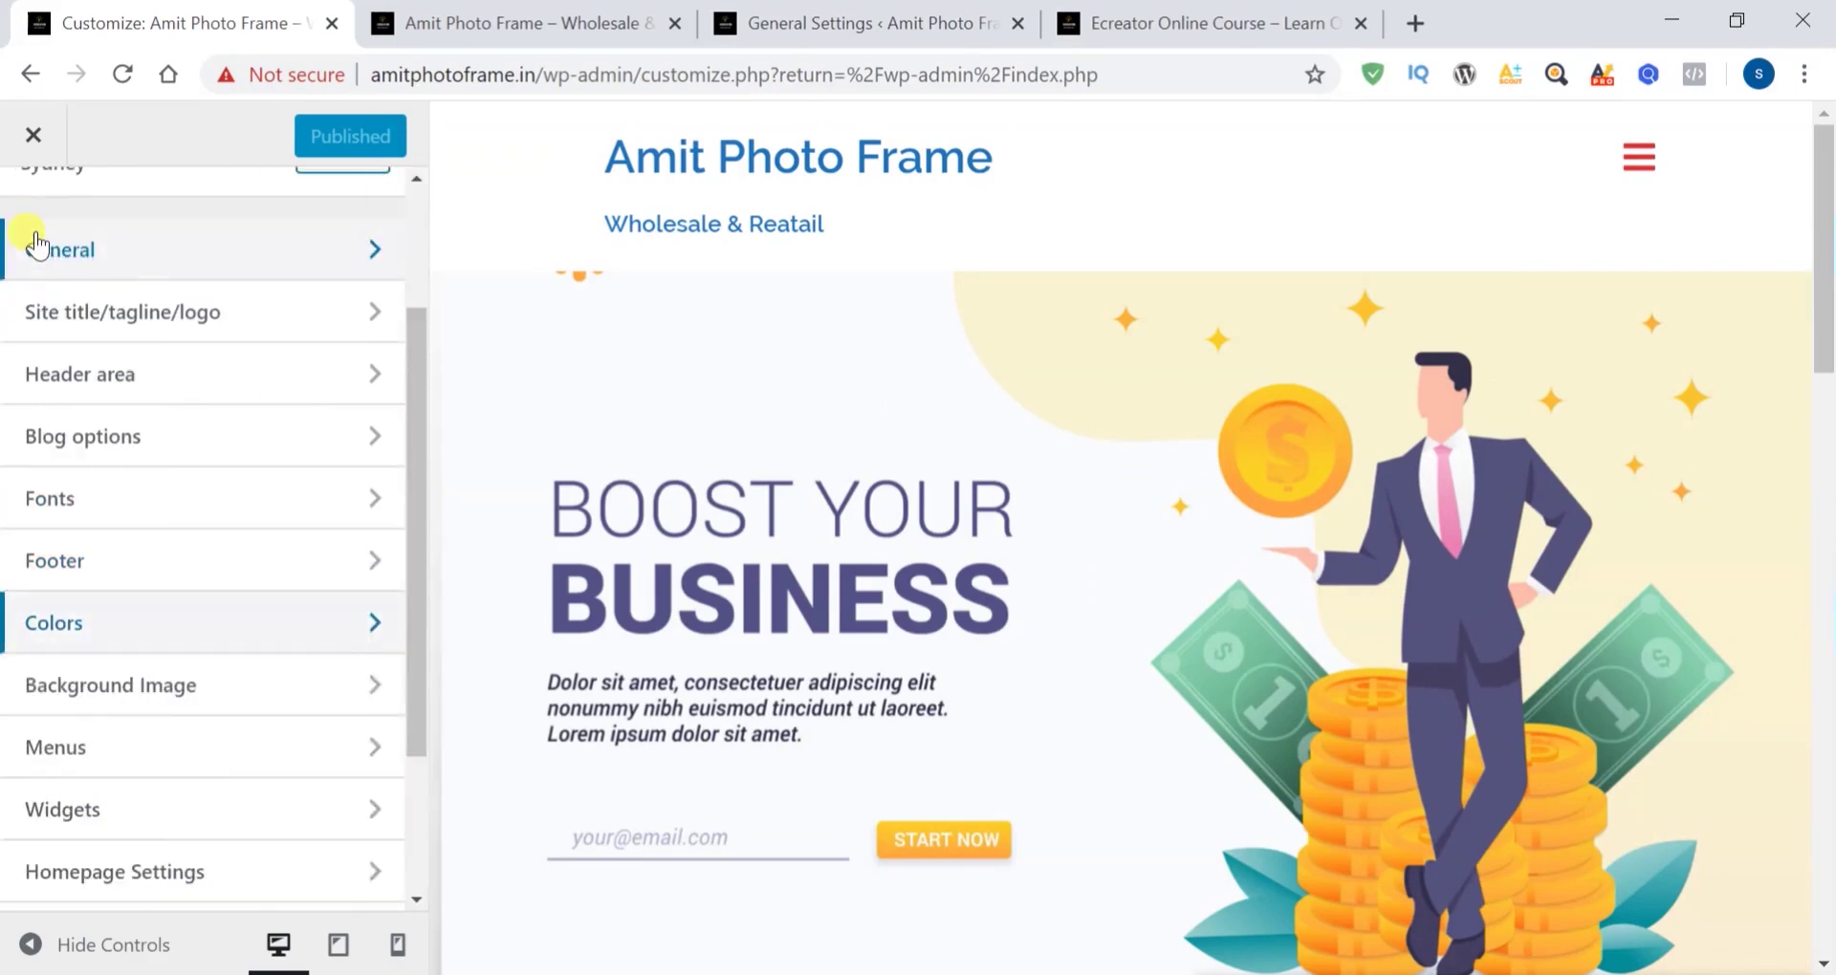
scroll(915, 668, "down", 10)
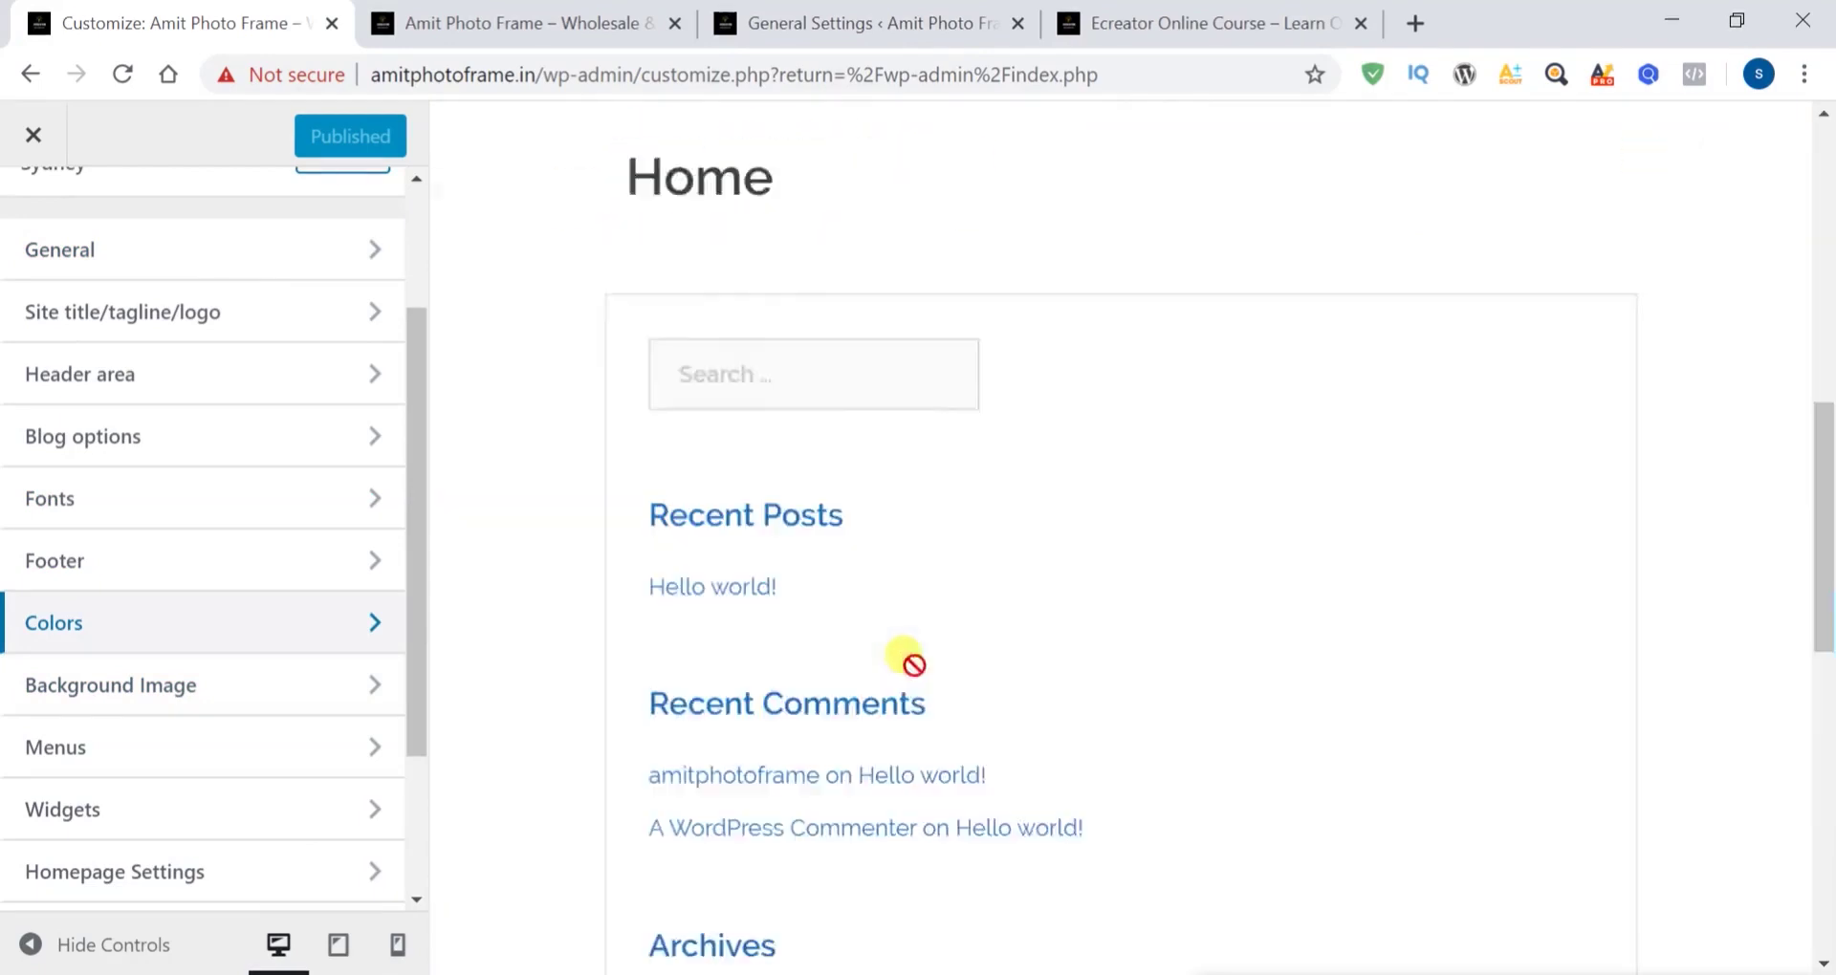
Switch to the live site, reload it, and examine its header menu, sidebar widgets and footer area
left_click_drag(497, 27, 190, 30)
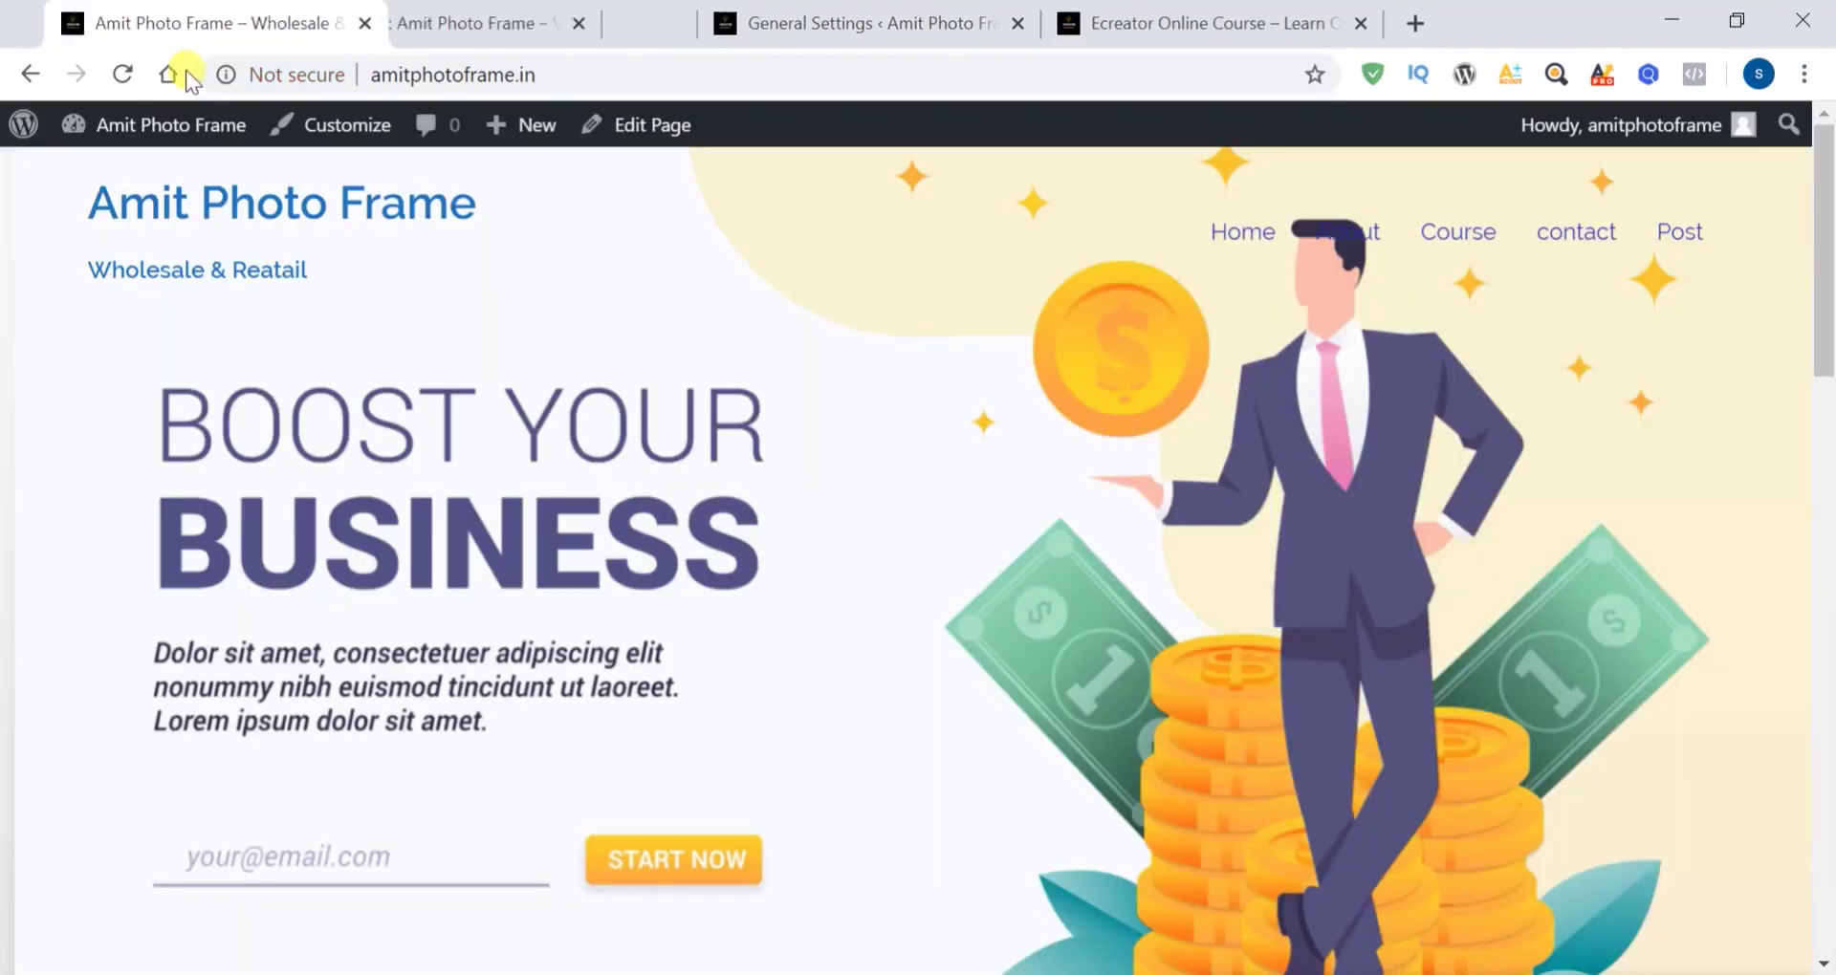
left_click(133, 80)
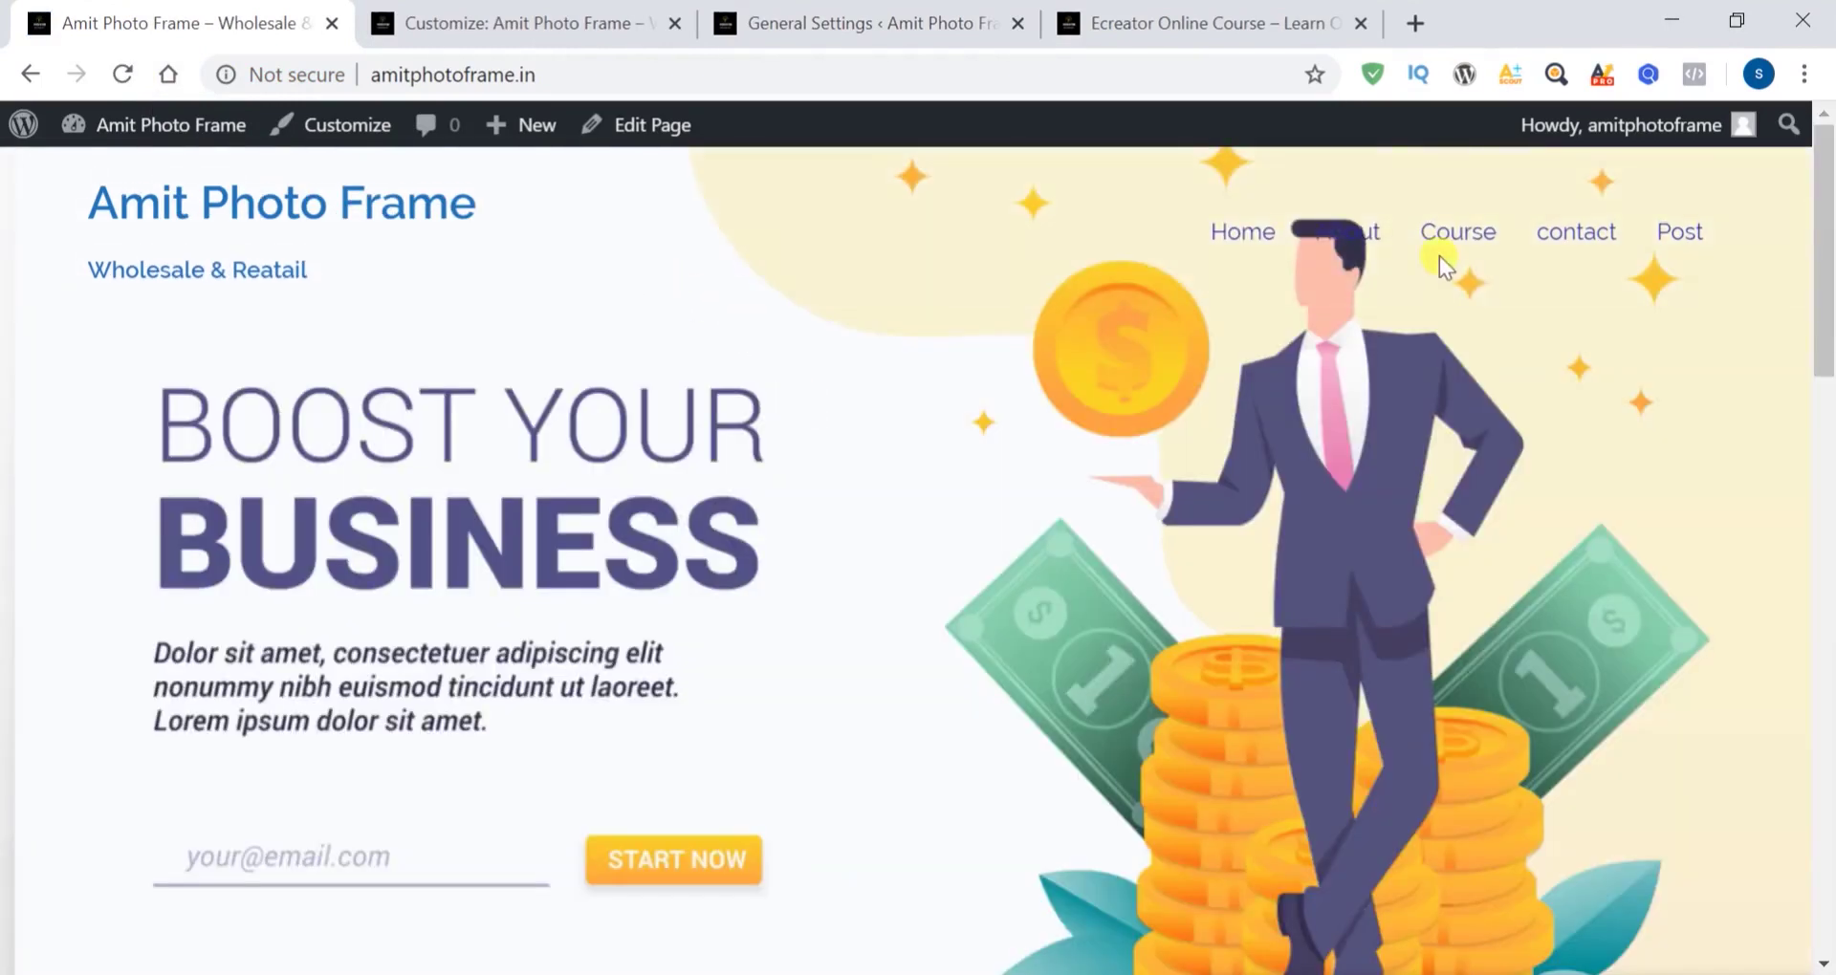
scroll(779, 487, "down", 5)
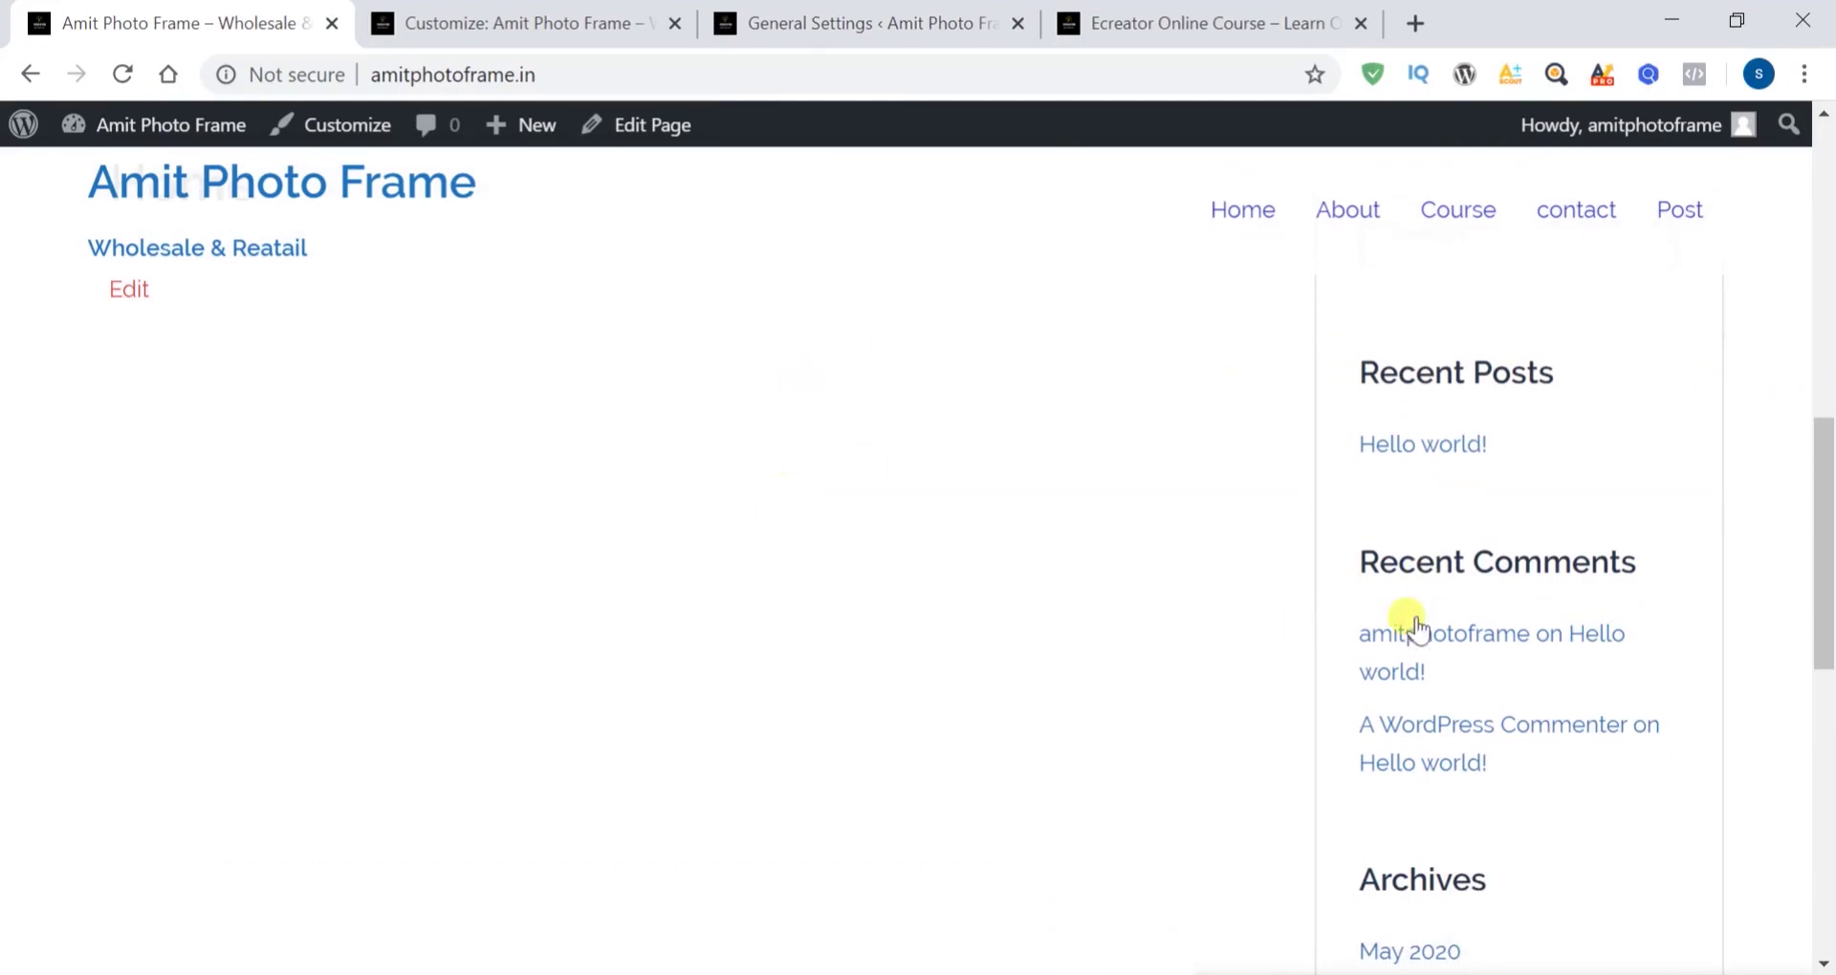
scroll(551, 485, "down", 10)
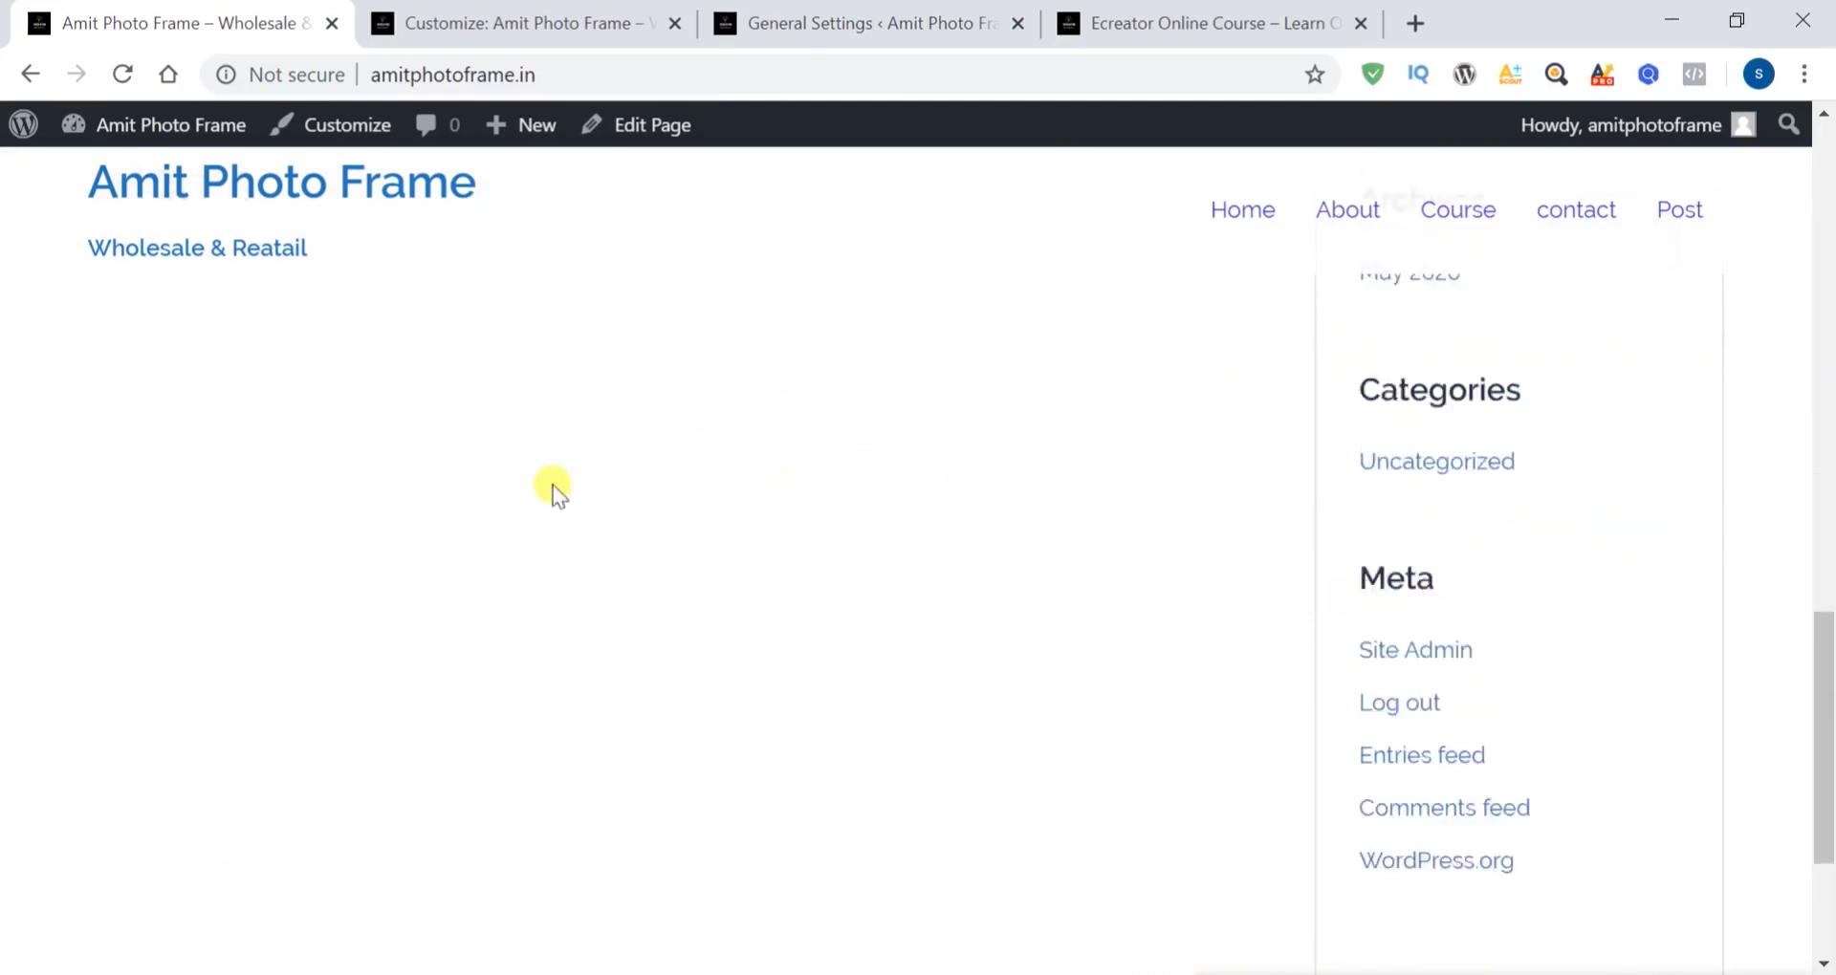
scroll(553, 486, "up", 10)
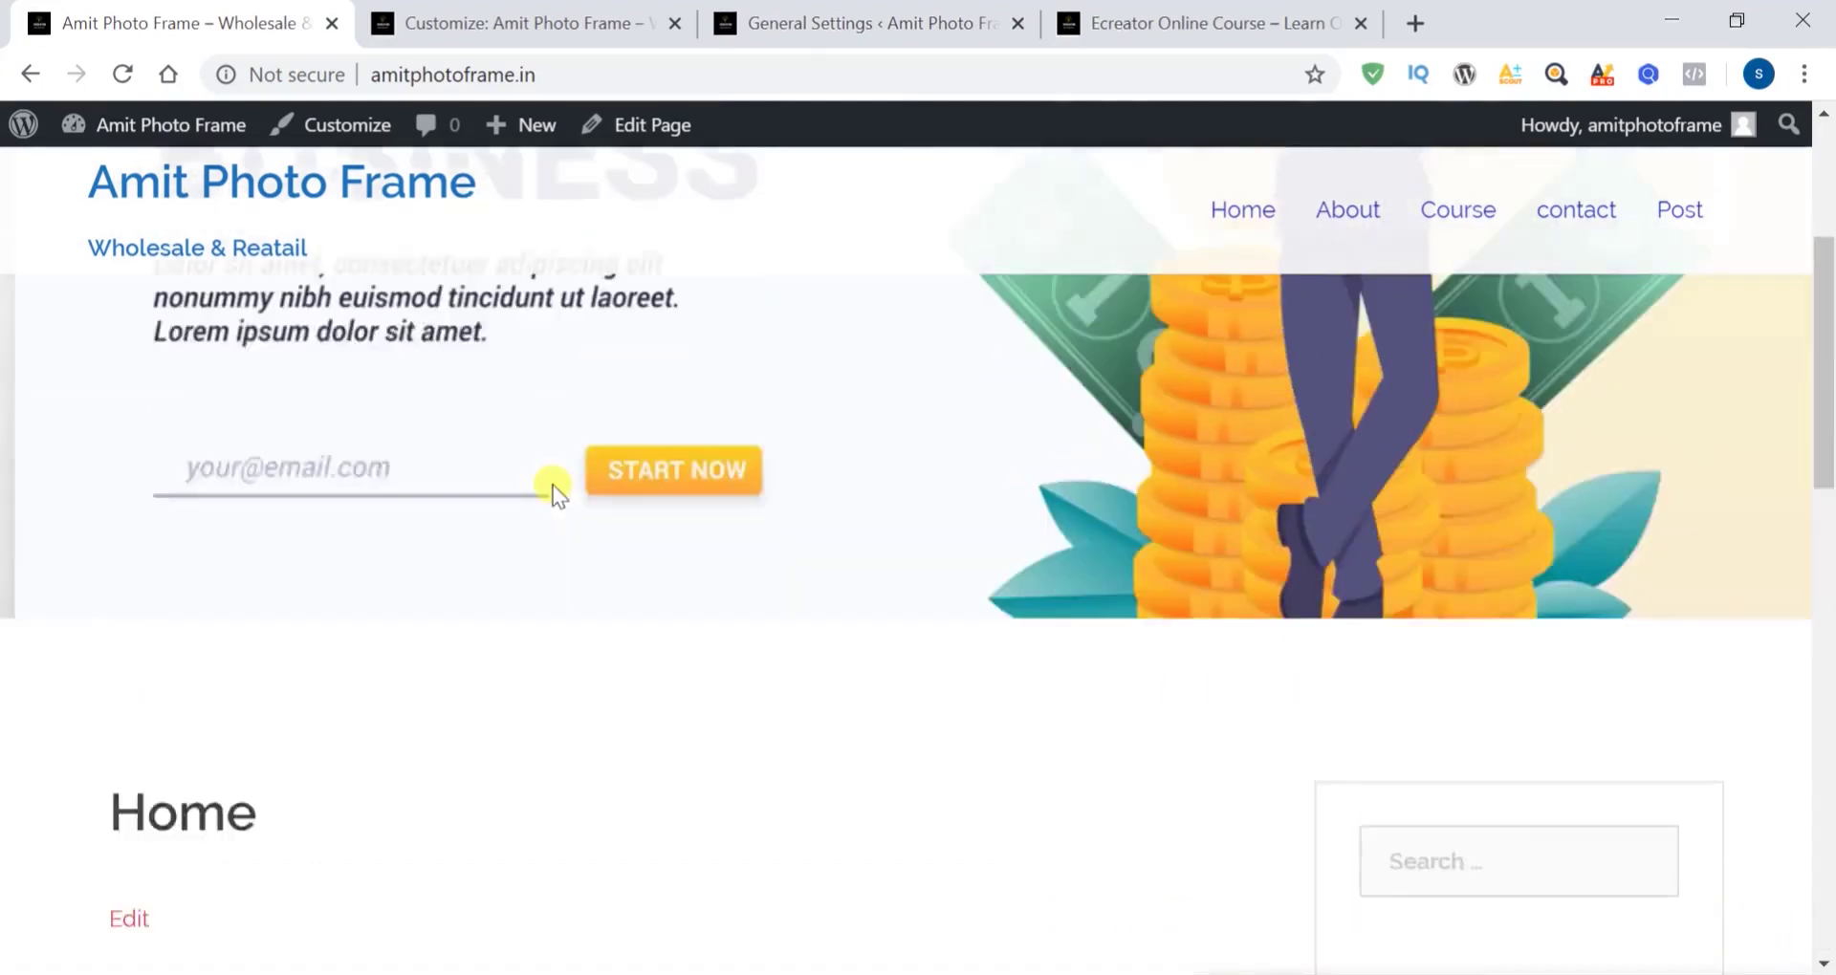
scroll(553, 486, "down", 3)
scroll(552, 485, "down", 7)
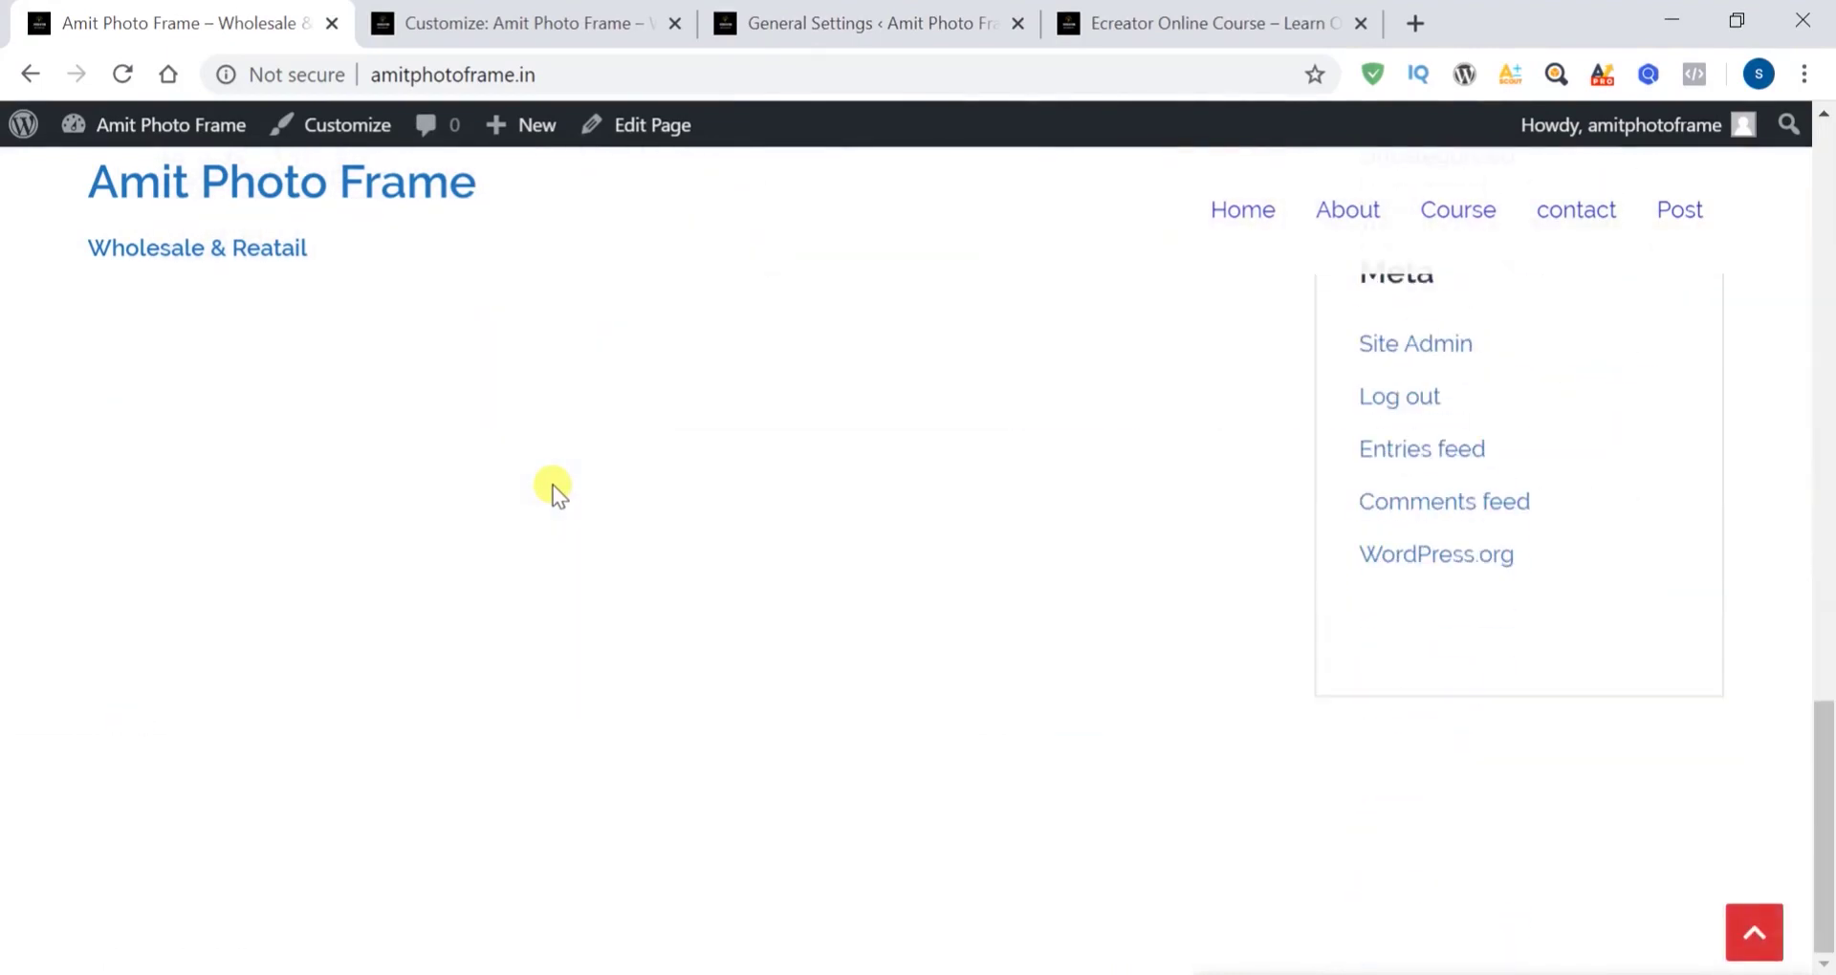
scroll(552, 485, "up", 10)
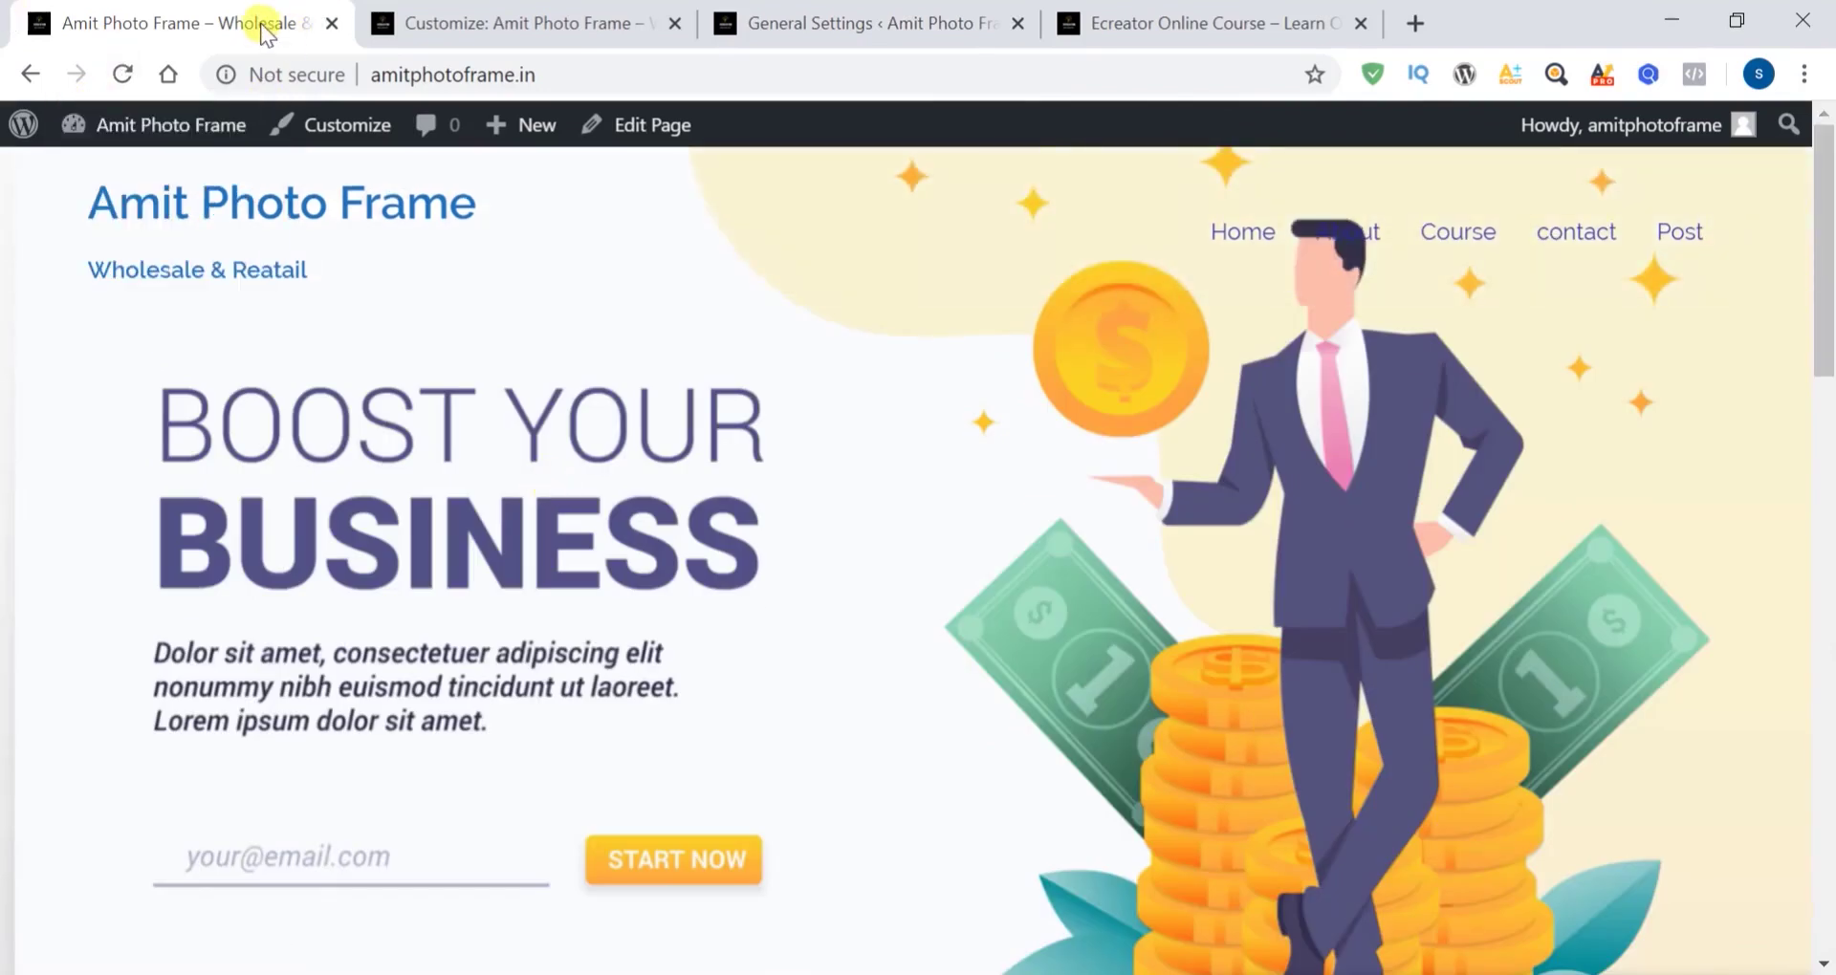
Return to the customizer, open the Background Image settings, and choose the Online education picture with the orange monitor from the media library
left_click(449, 24)
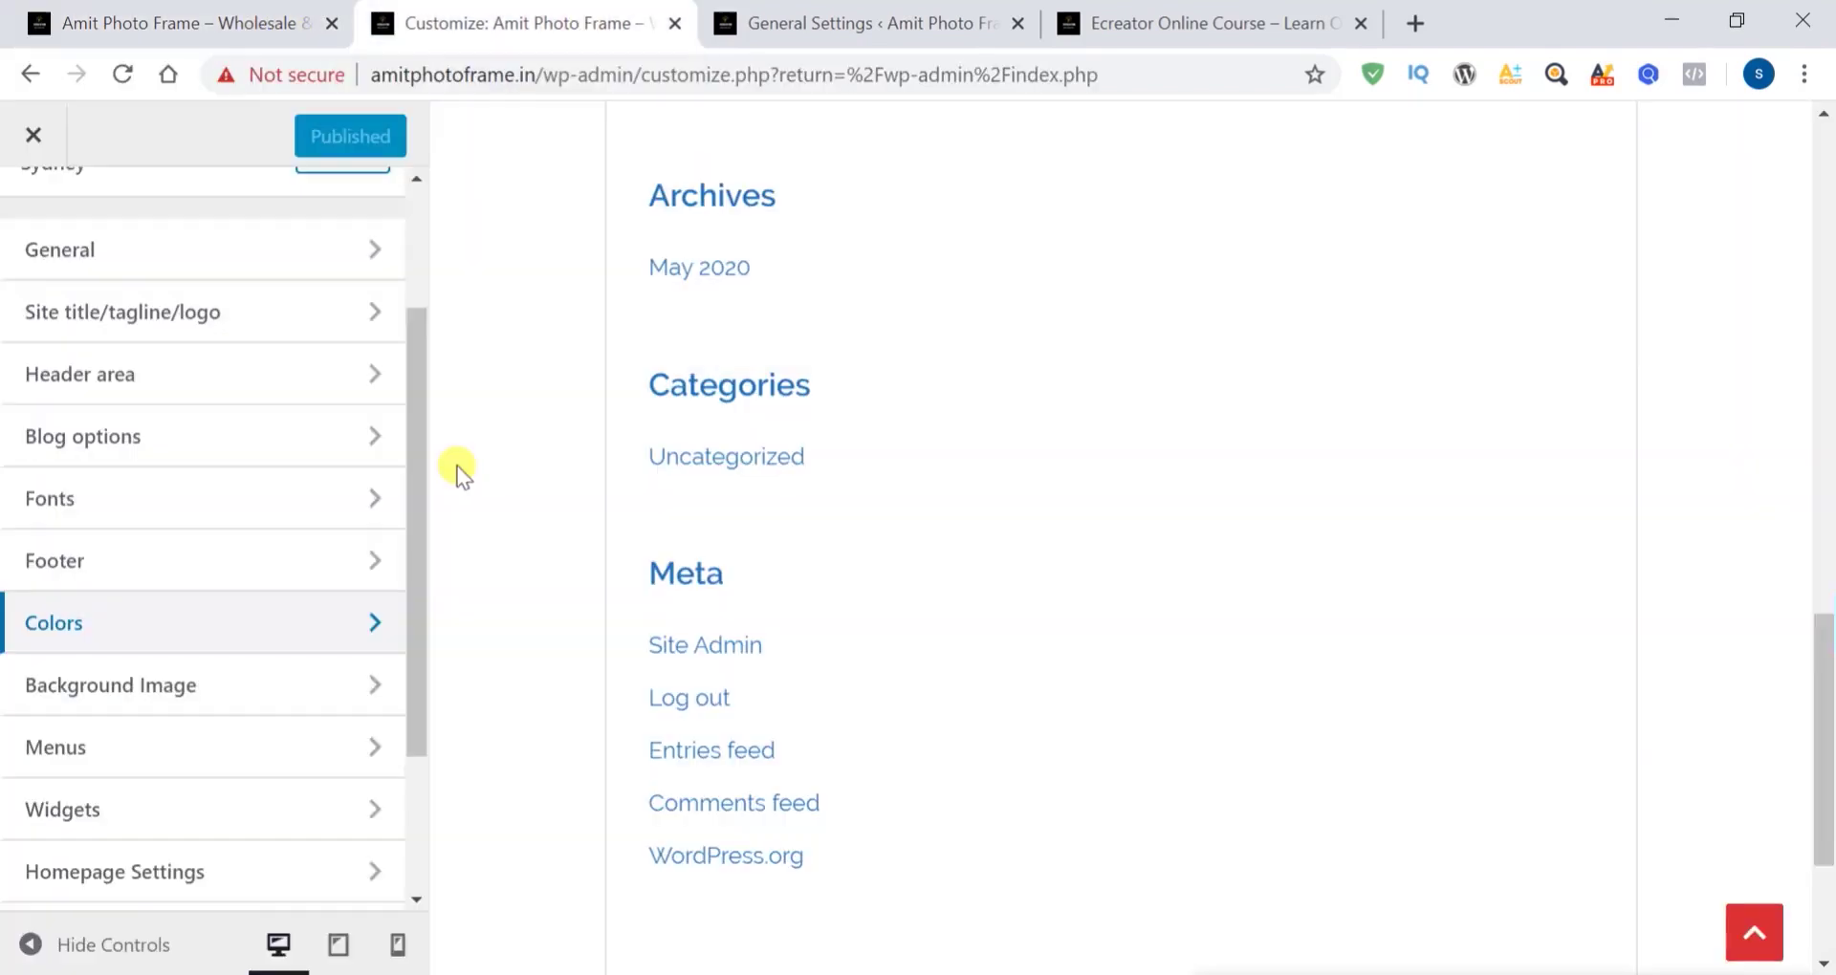
left_click(368, 690)
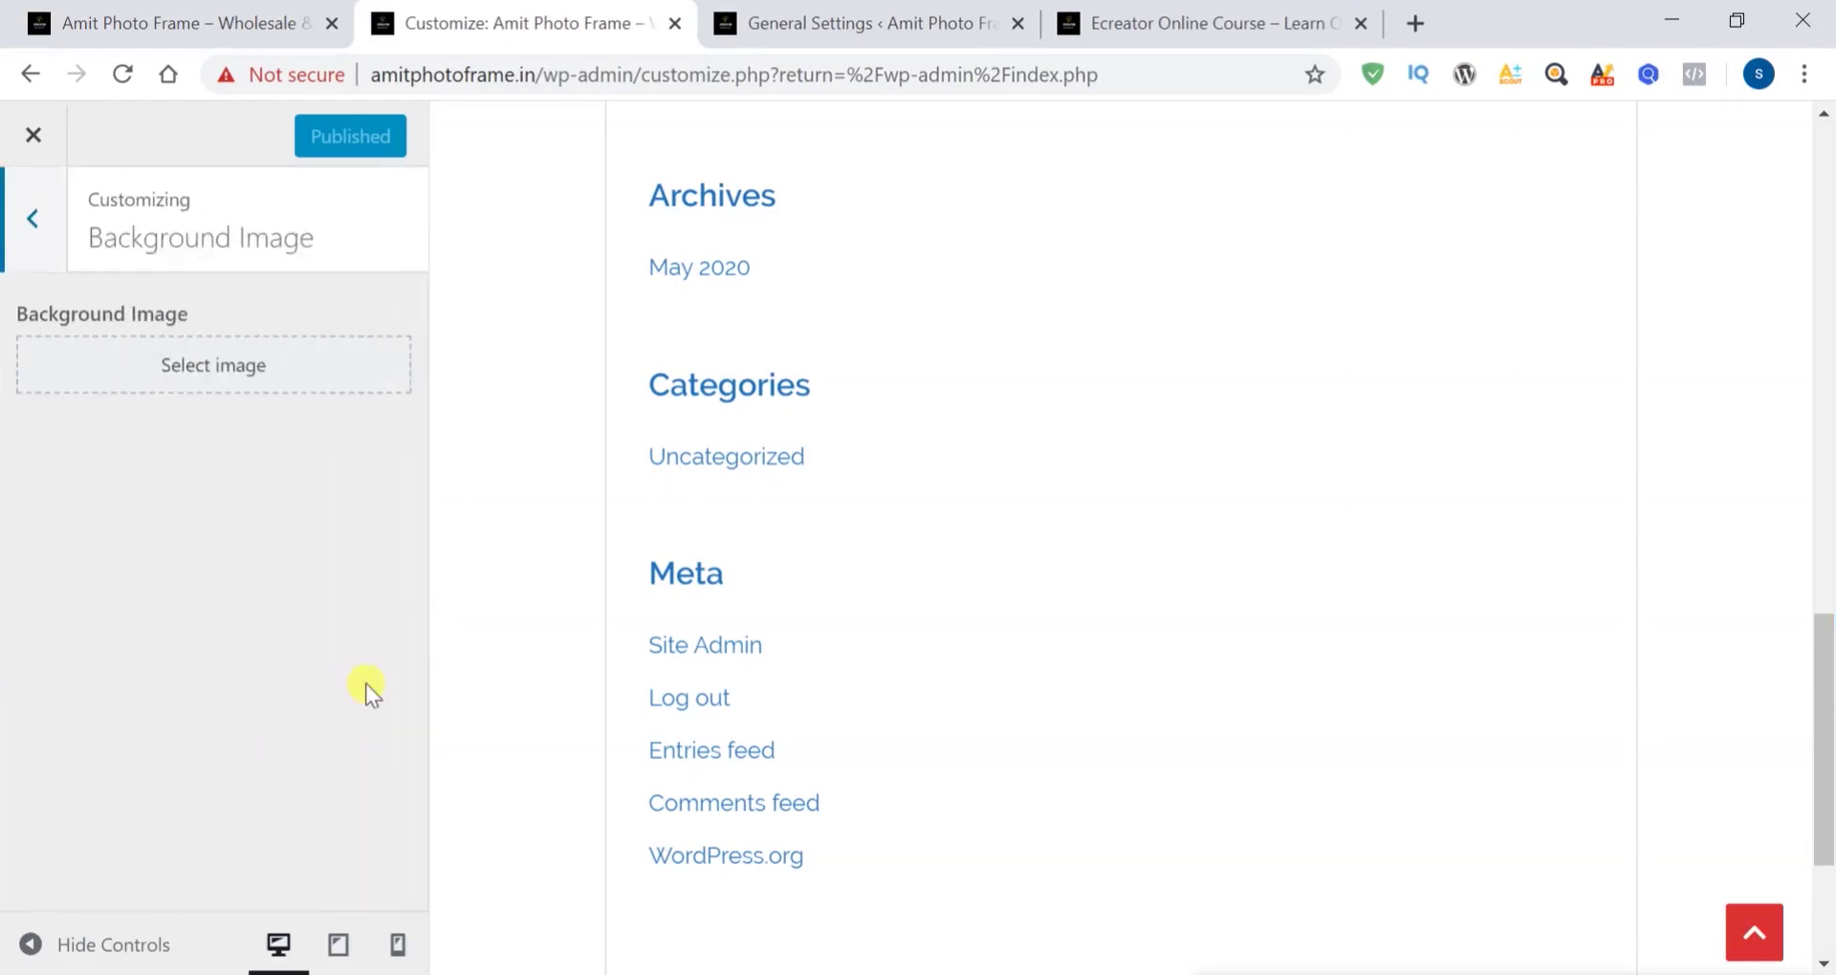
left_click_drag(163, 24, 464, 22)
left_click(189, 23)
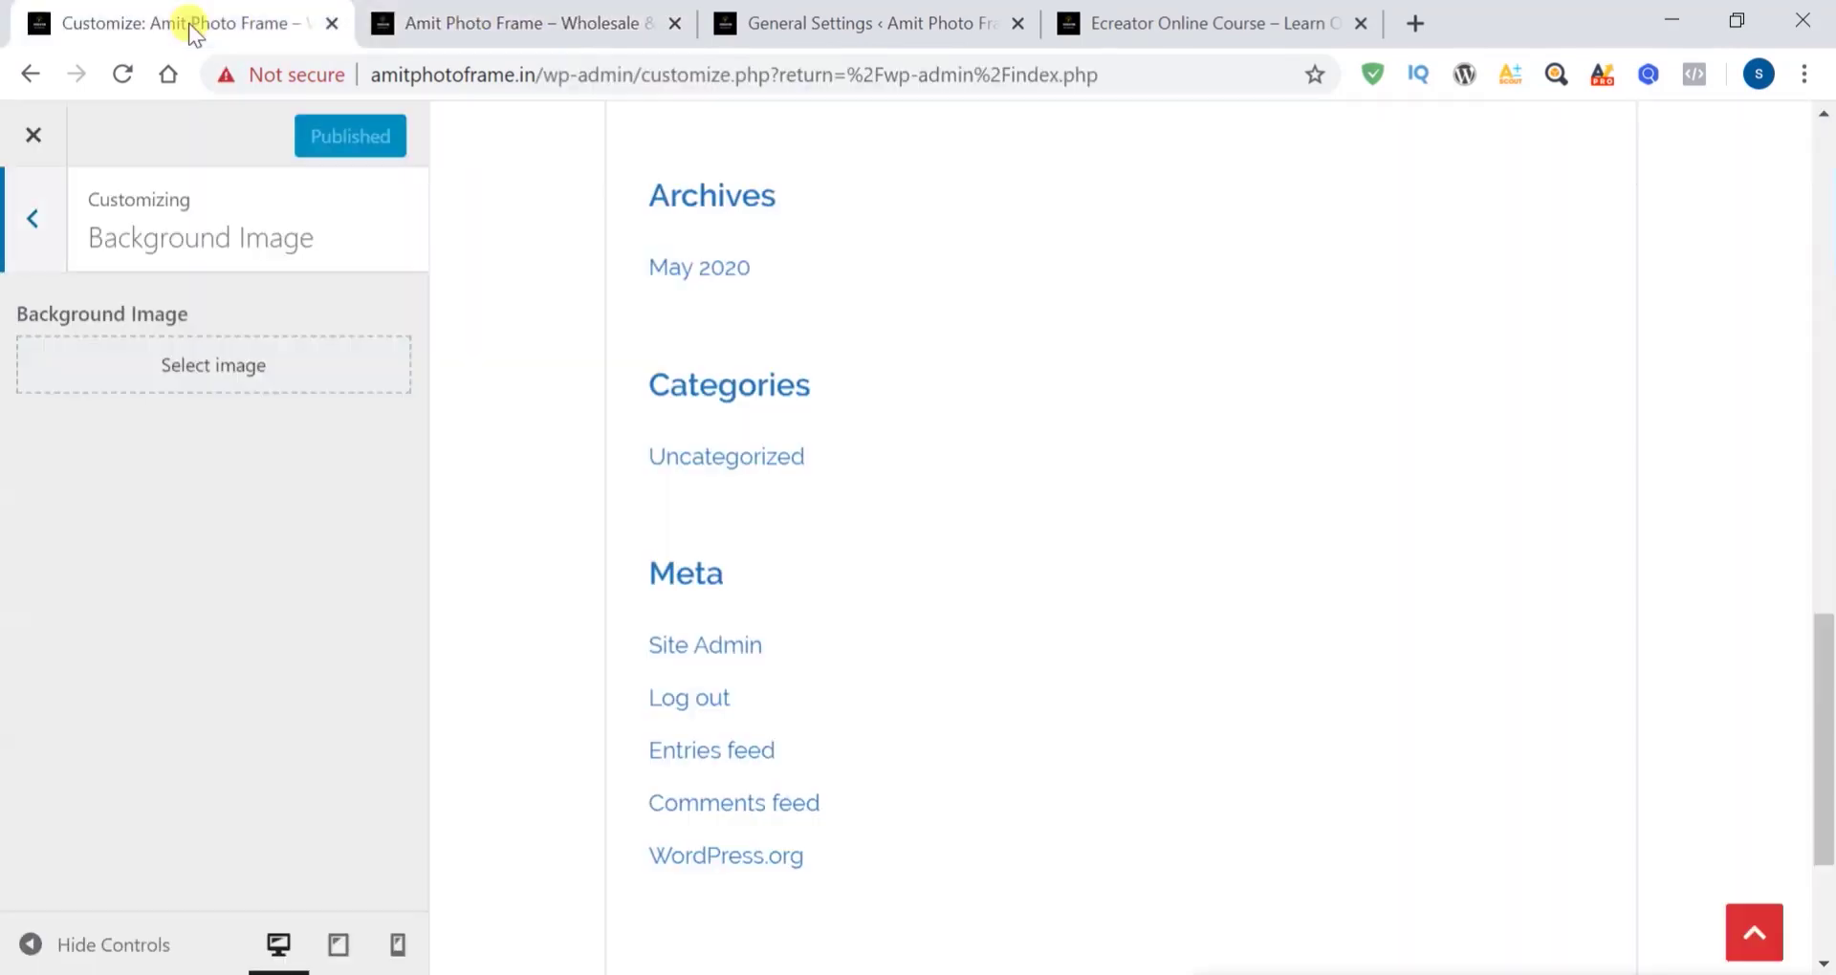
left_click(194, 383)
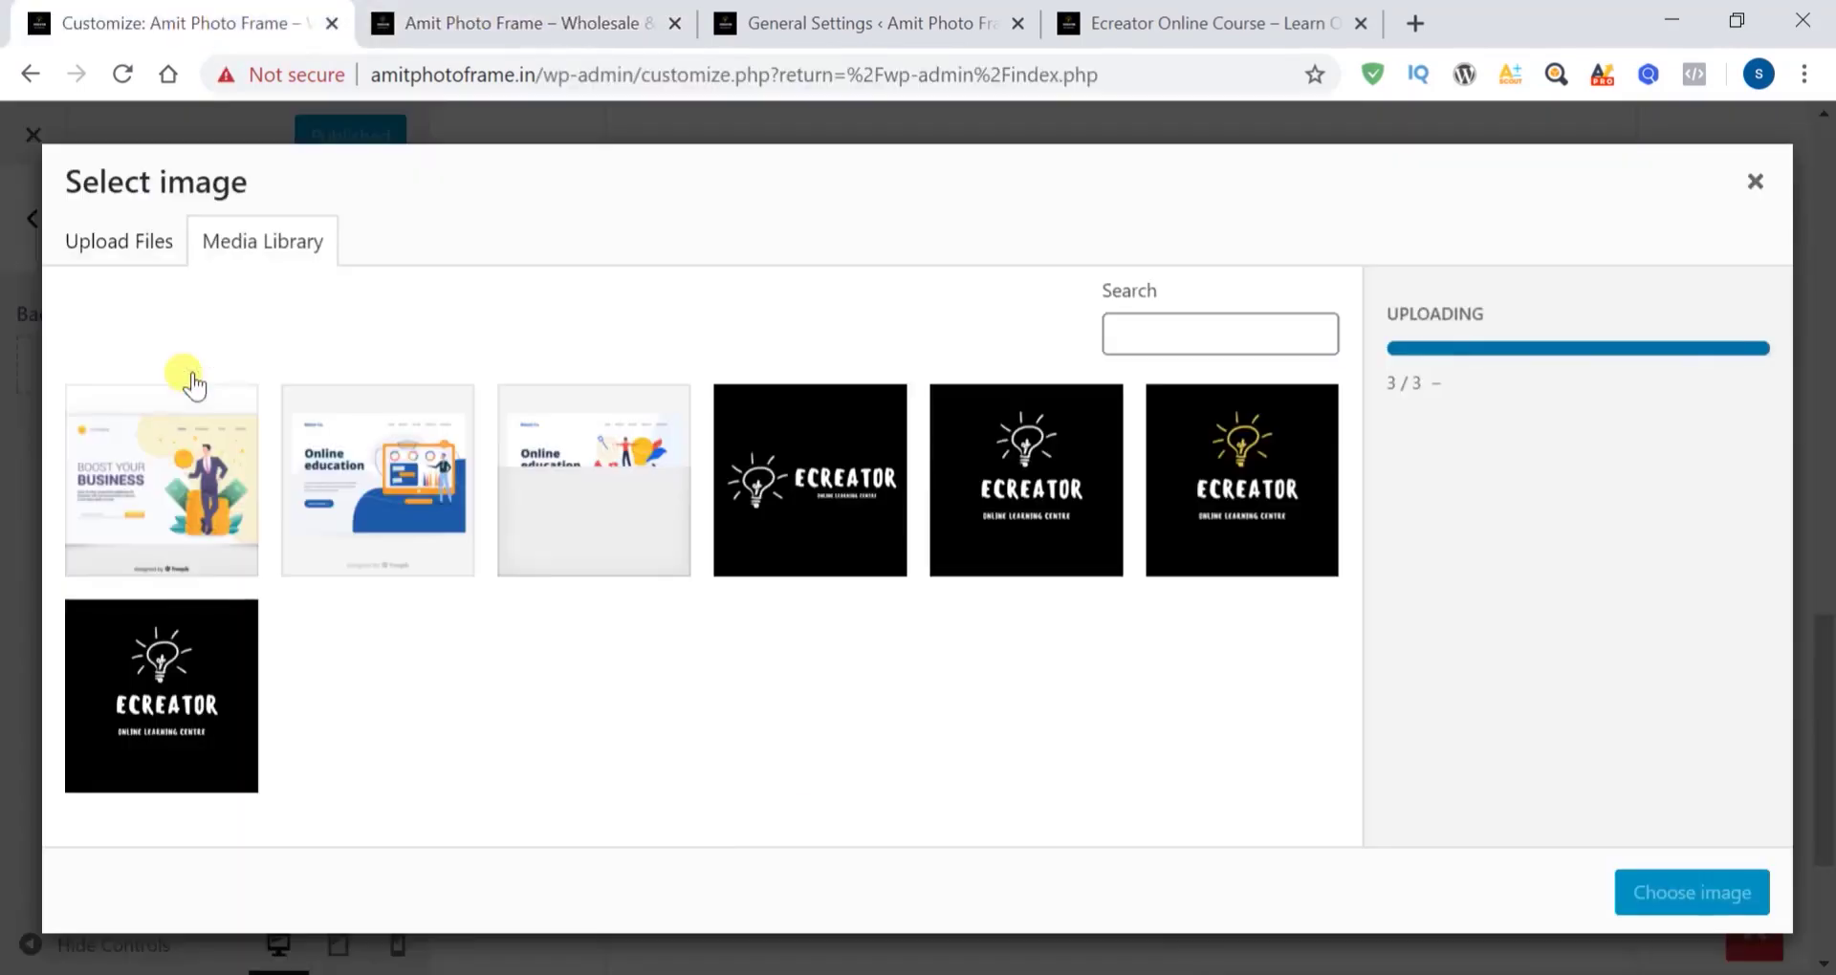
left_click(346, 452)
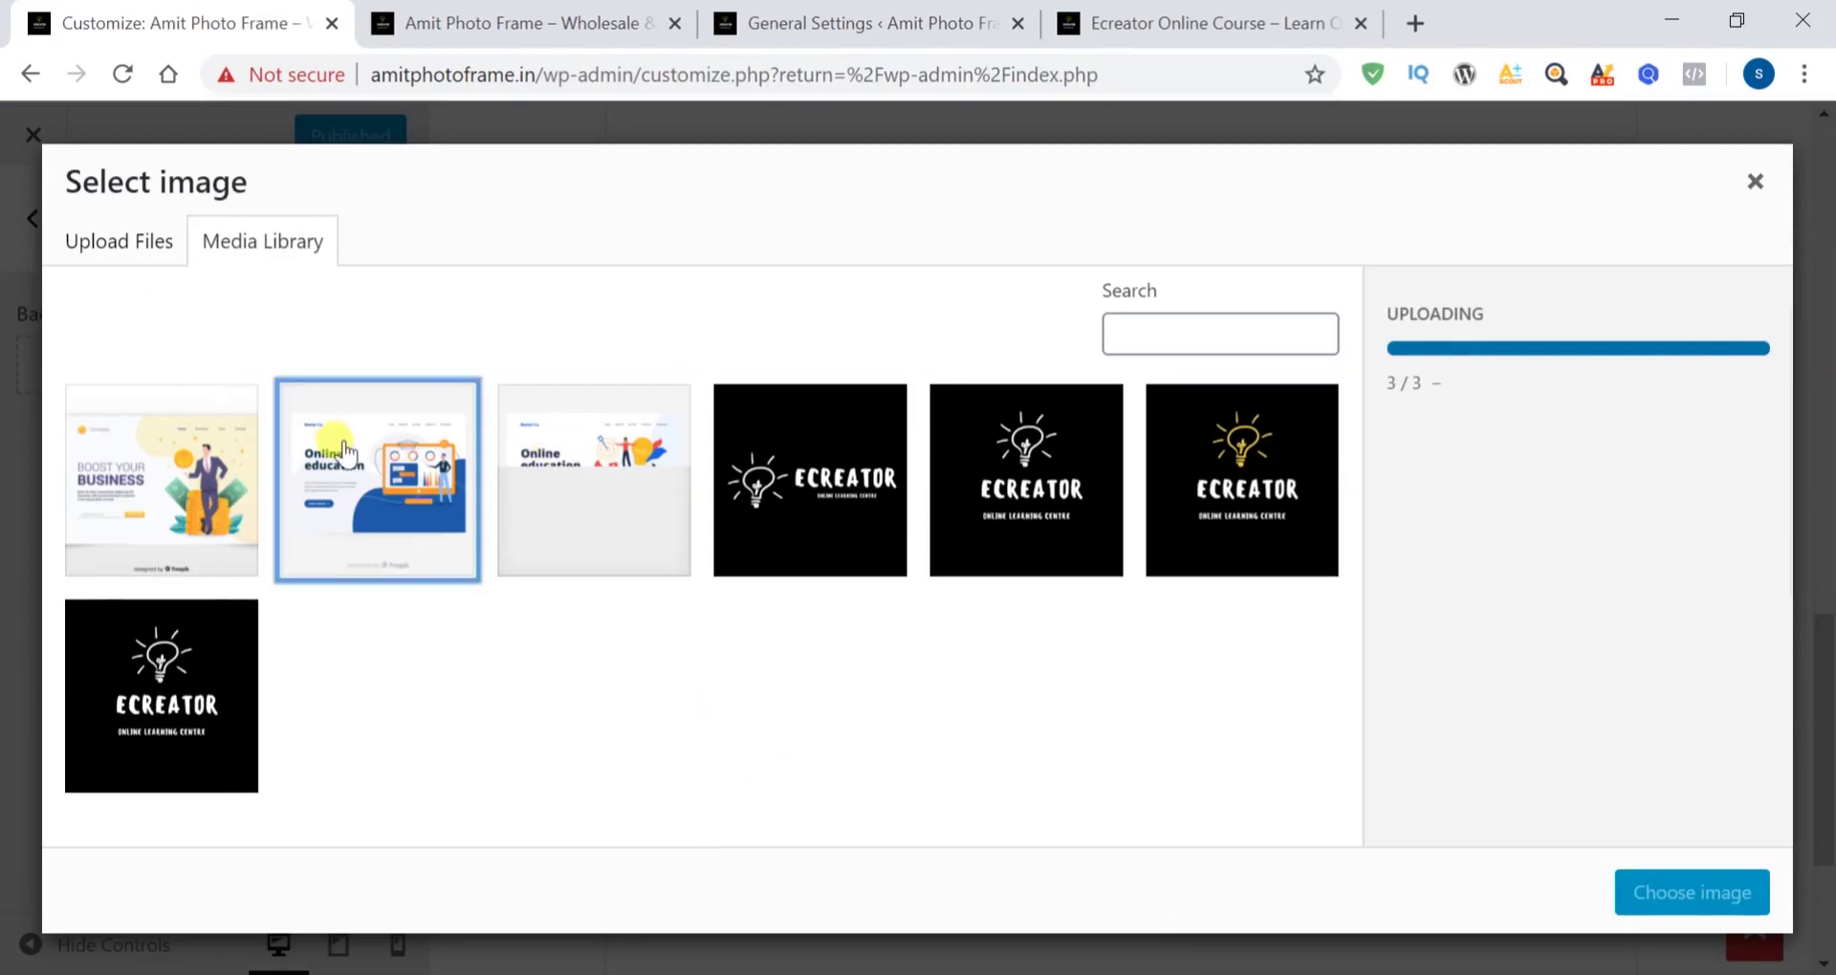
left_click(1635, 894)
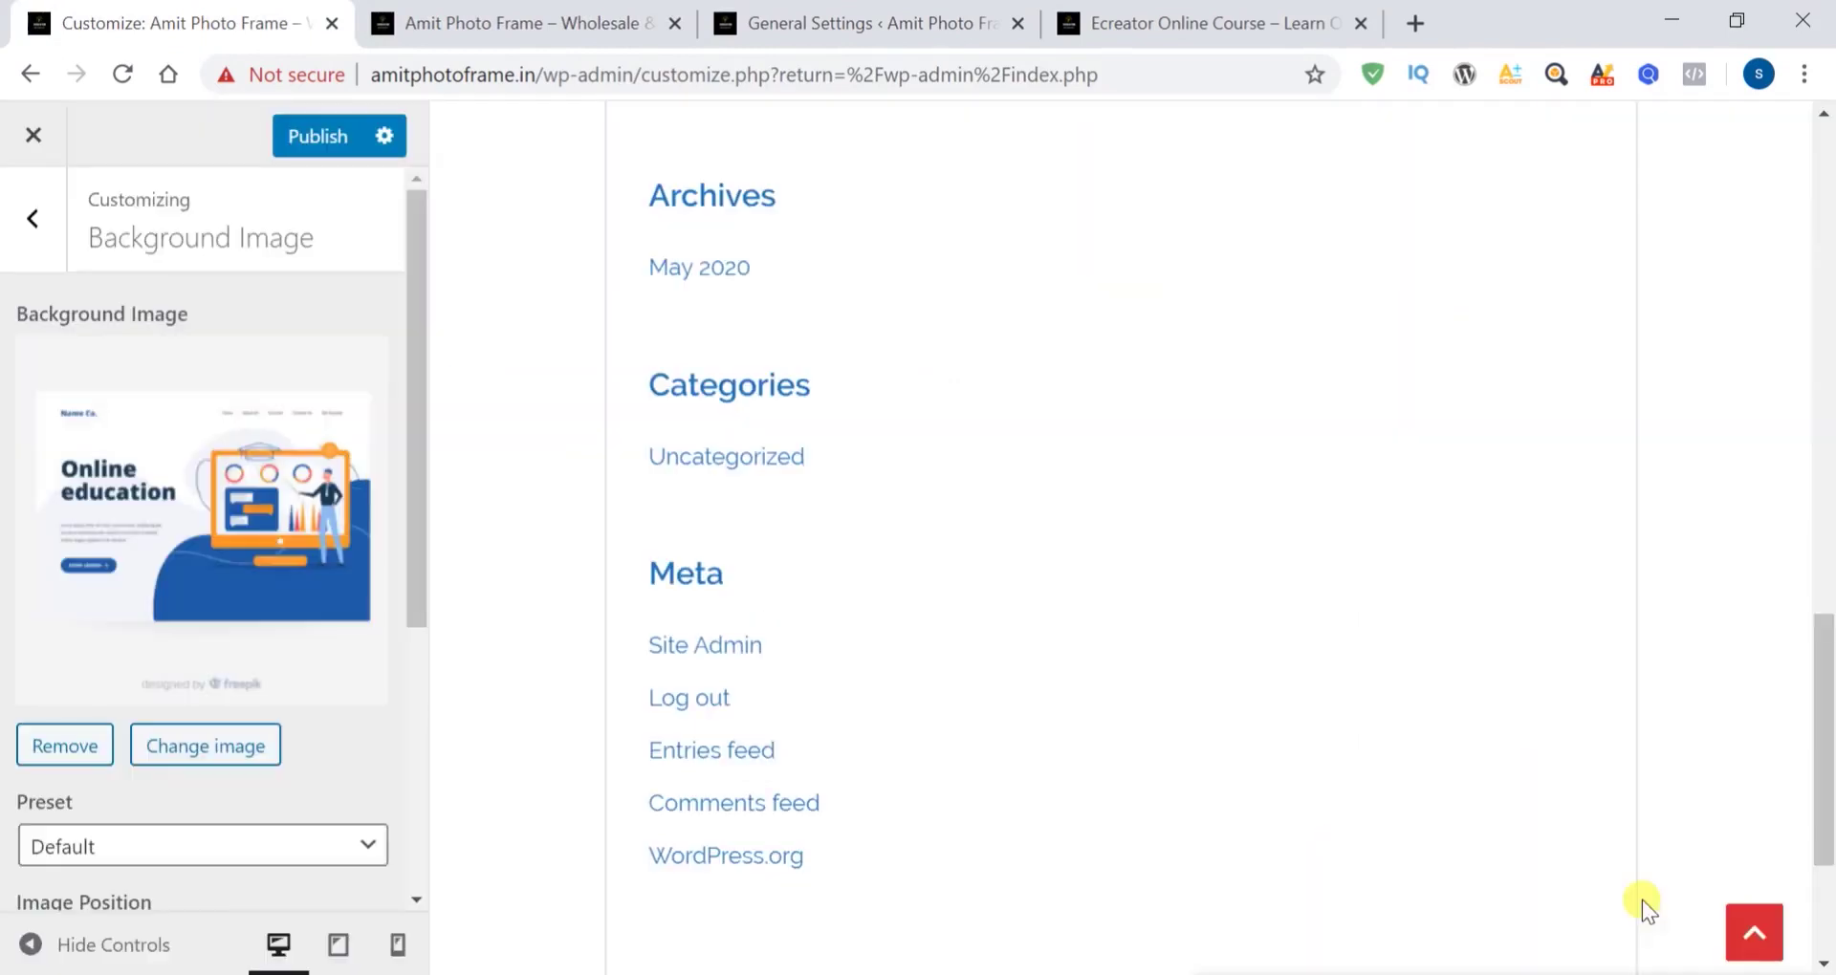
Check the background in the page preview and try to upload floral-1814372 from the Downloads folder as a replacement background image
scroll(1037, 567, "up", 5)
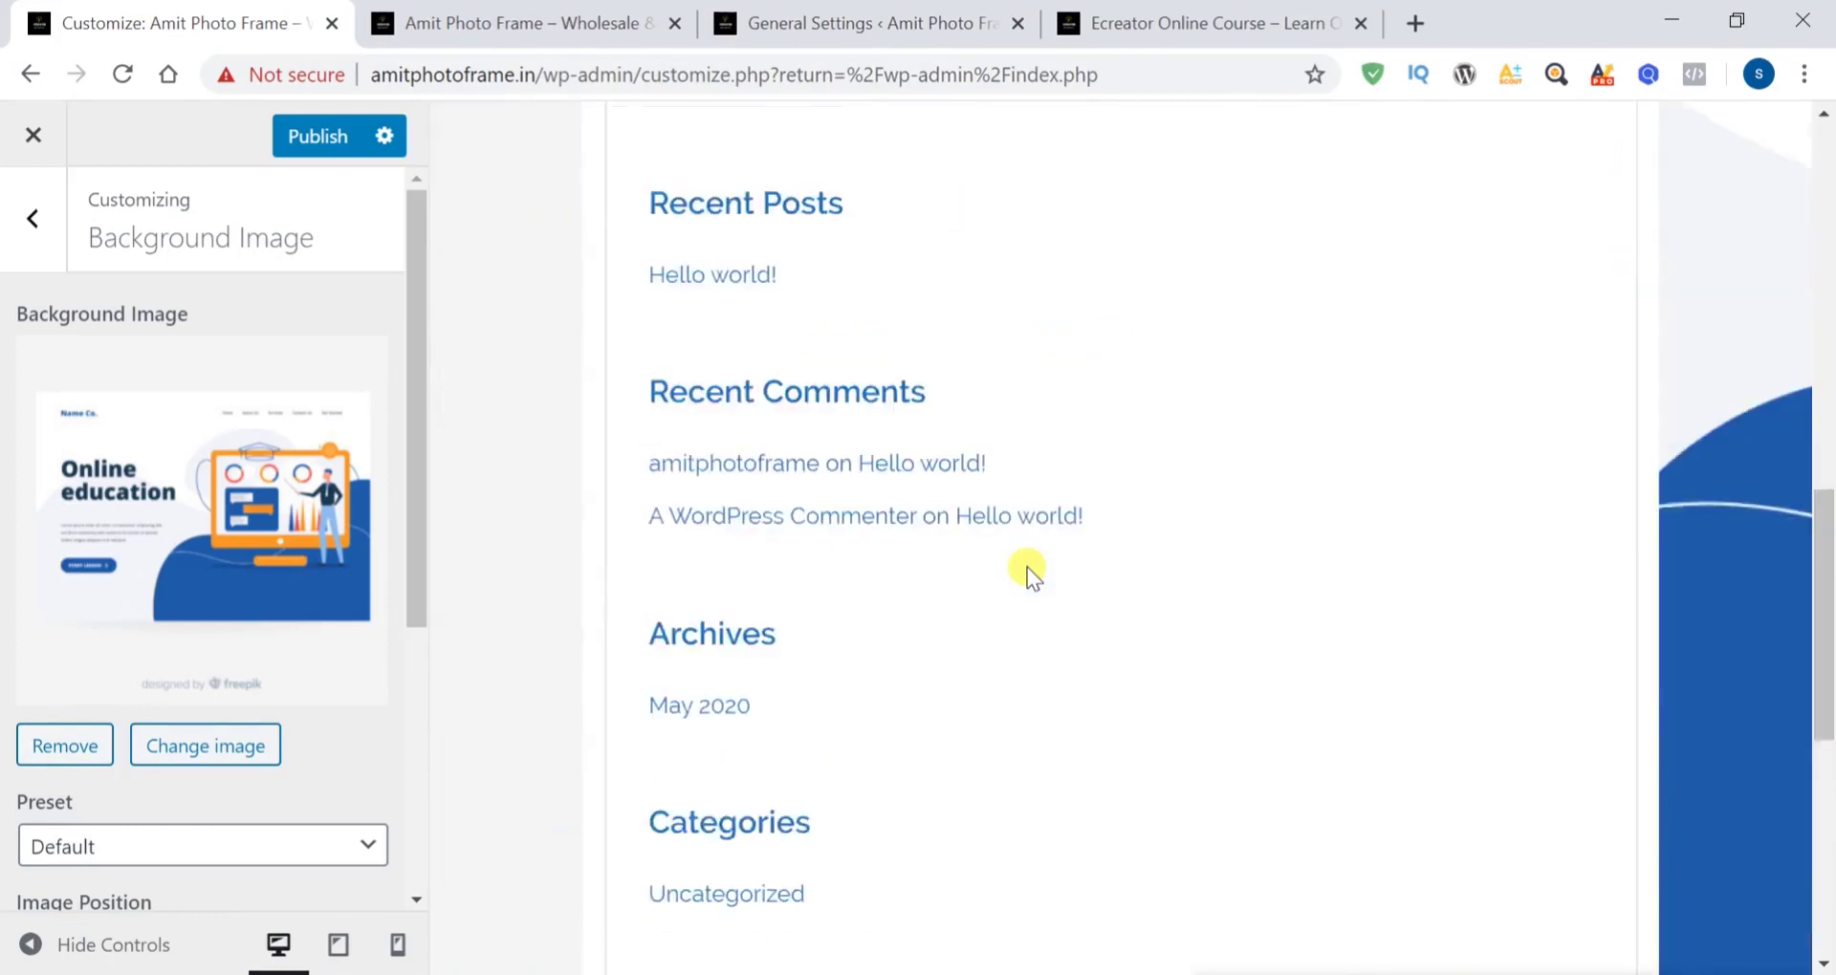
scroll(1027, 566, "down", 7)
scroll(1136, 617, "up", 6)
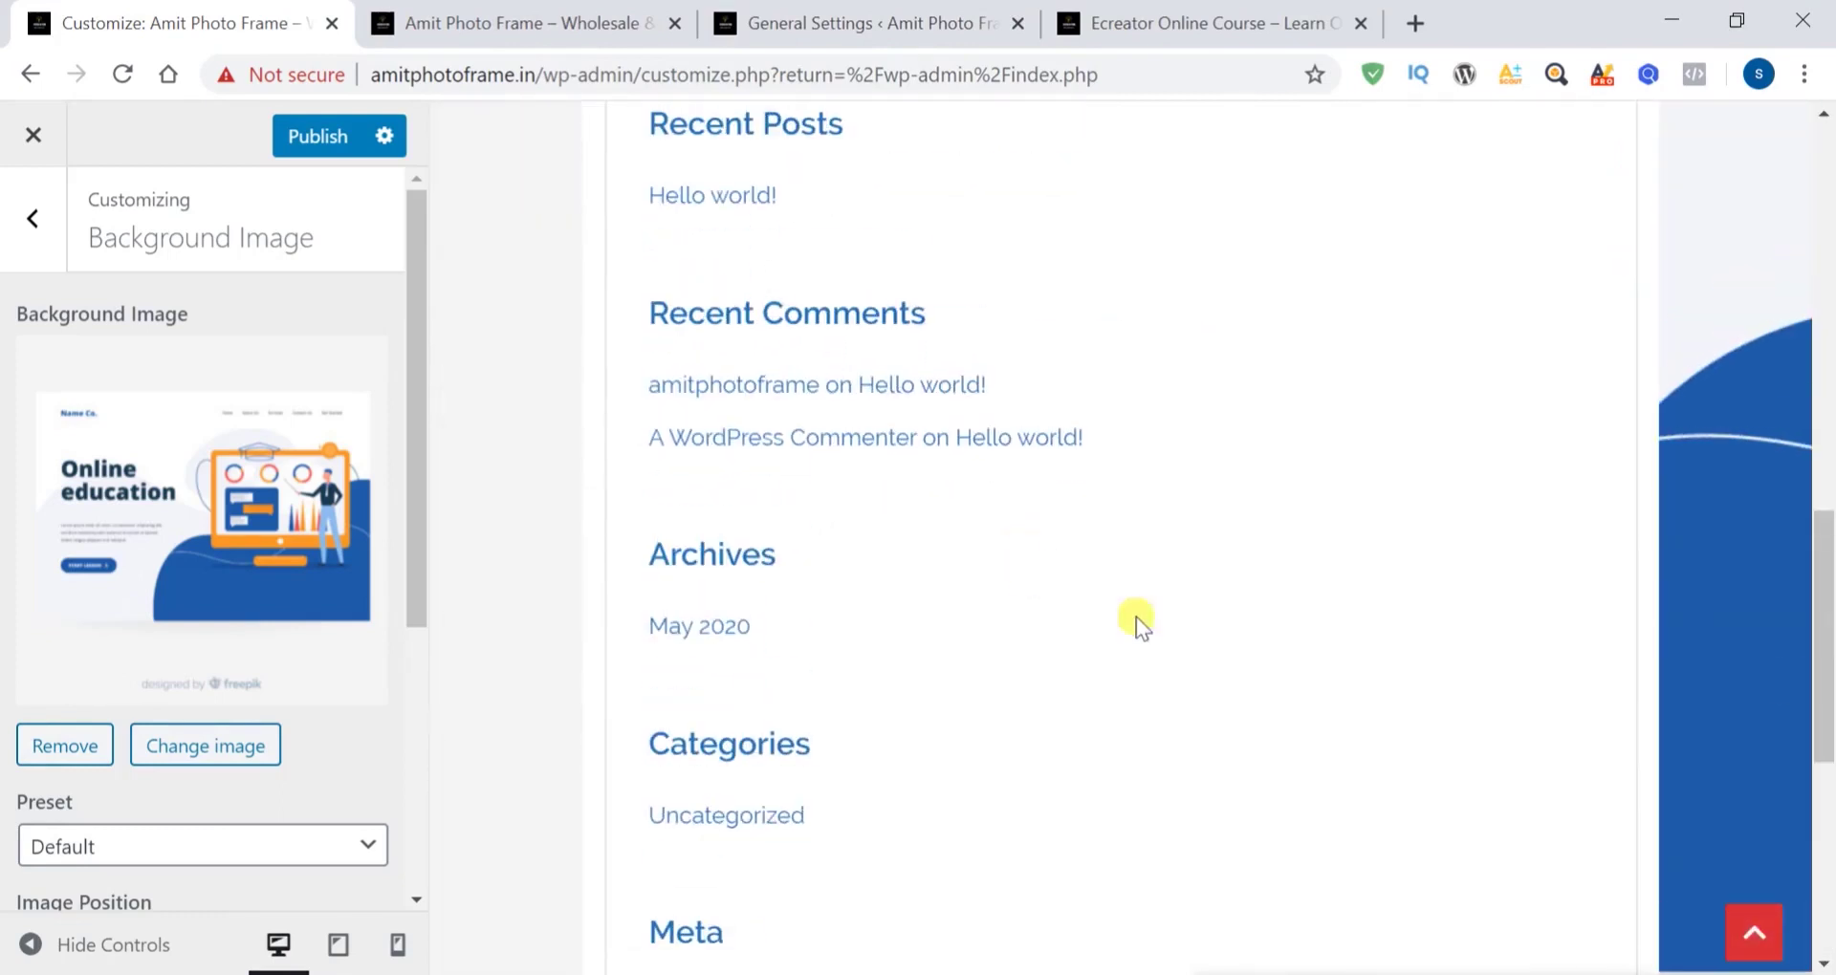
scroll(1446, 678, "down", 5)
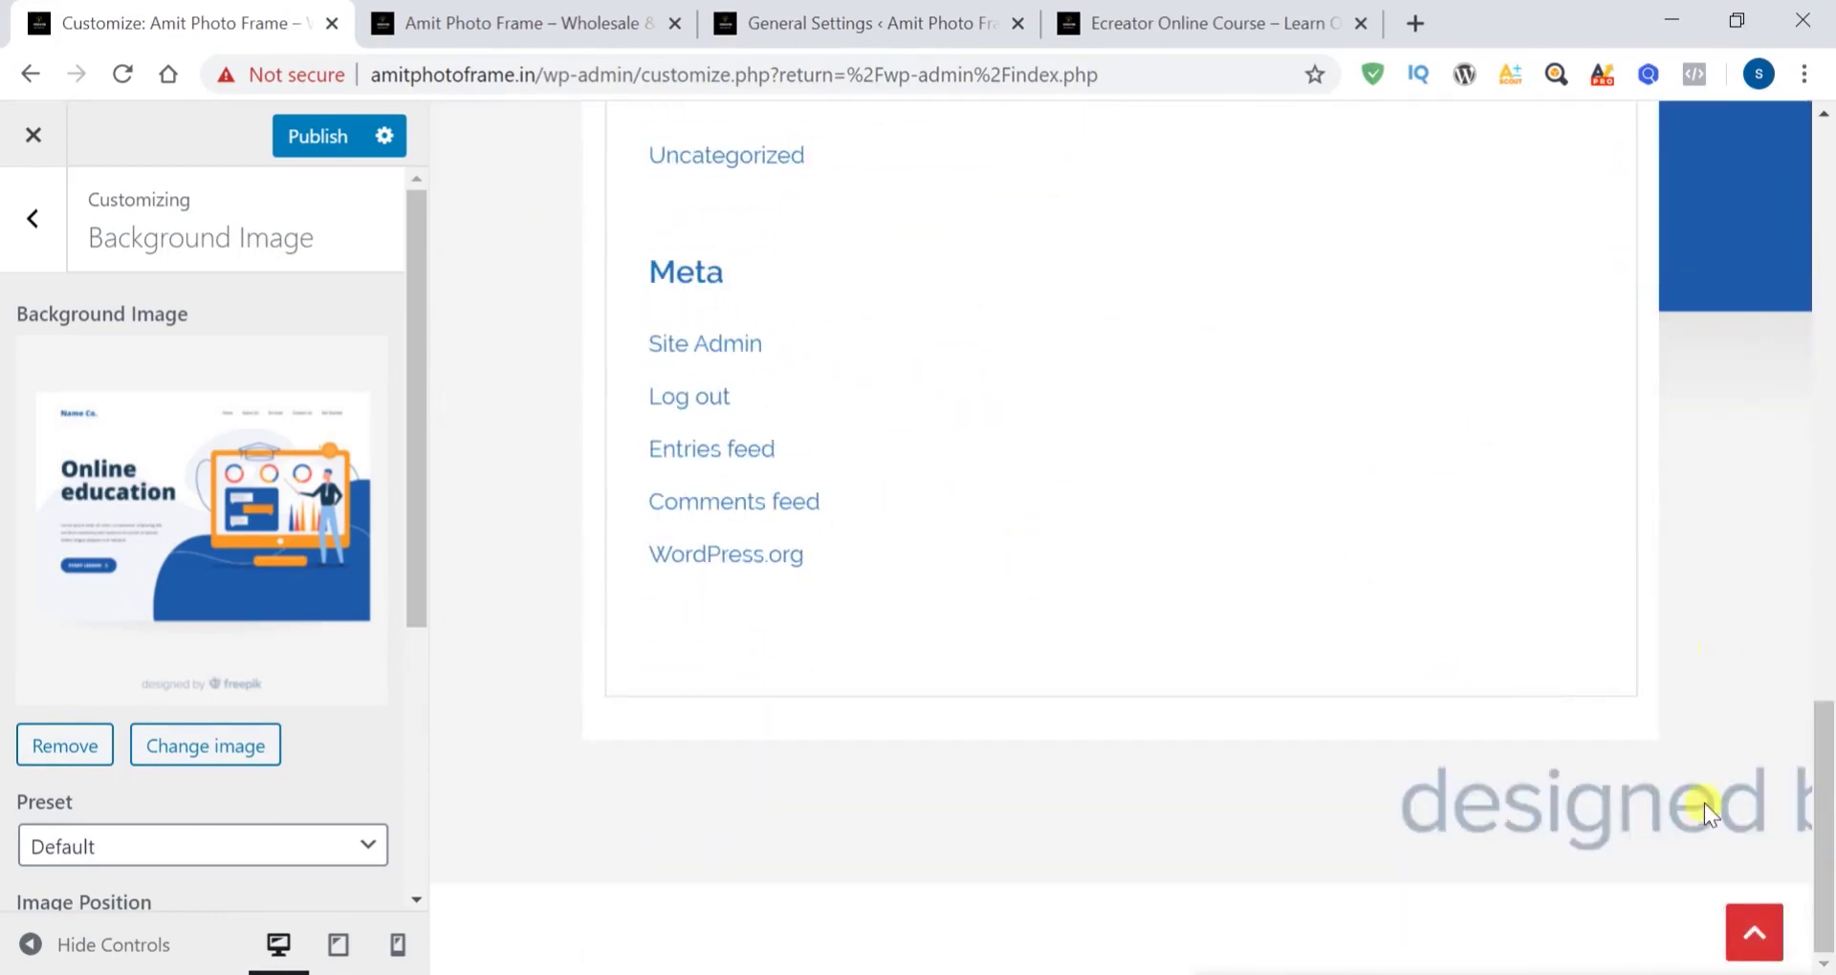
left_click(175, 746)
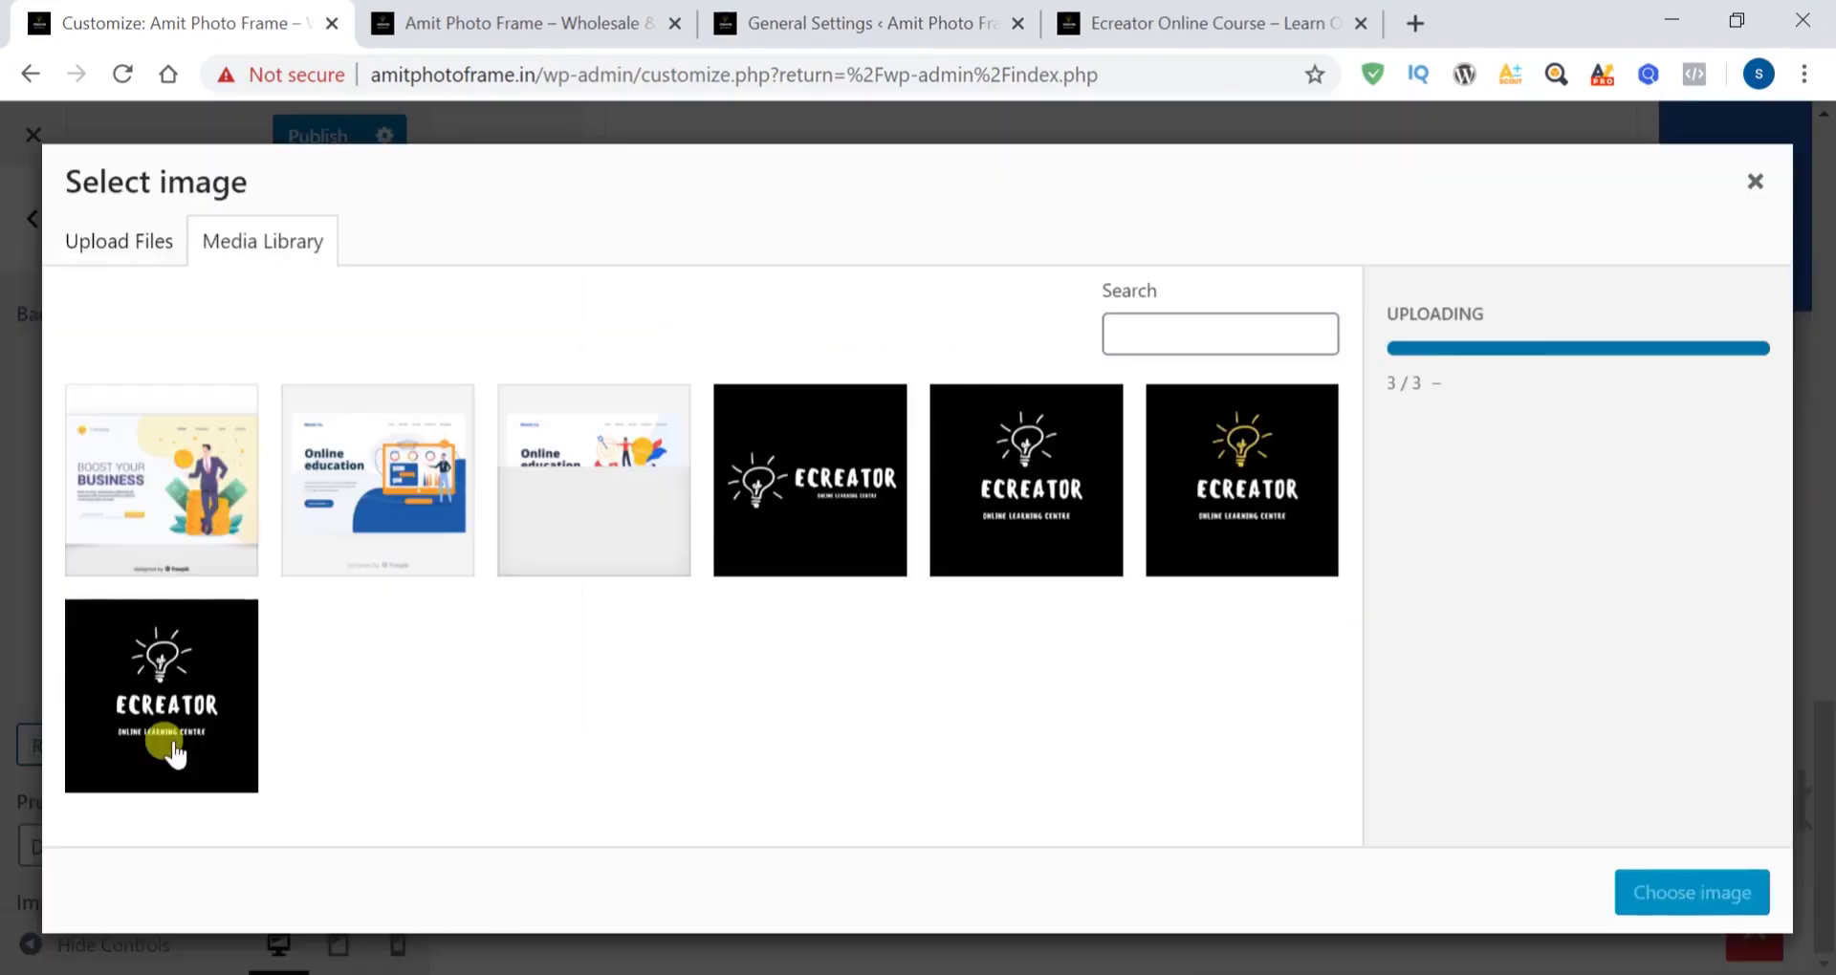
left_click(123, 247)
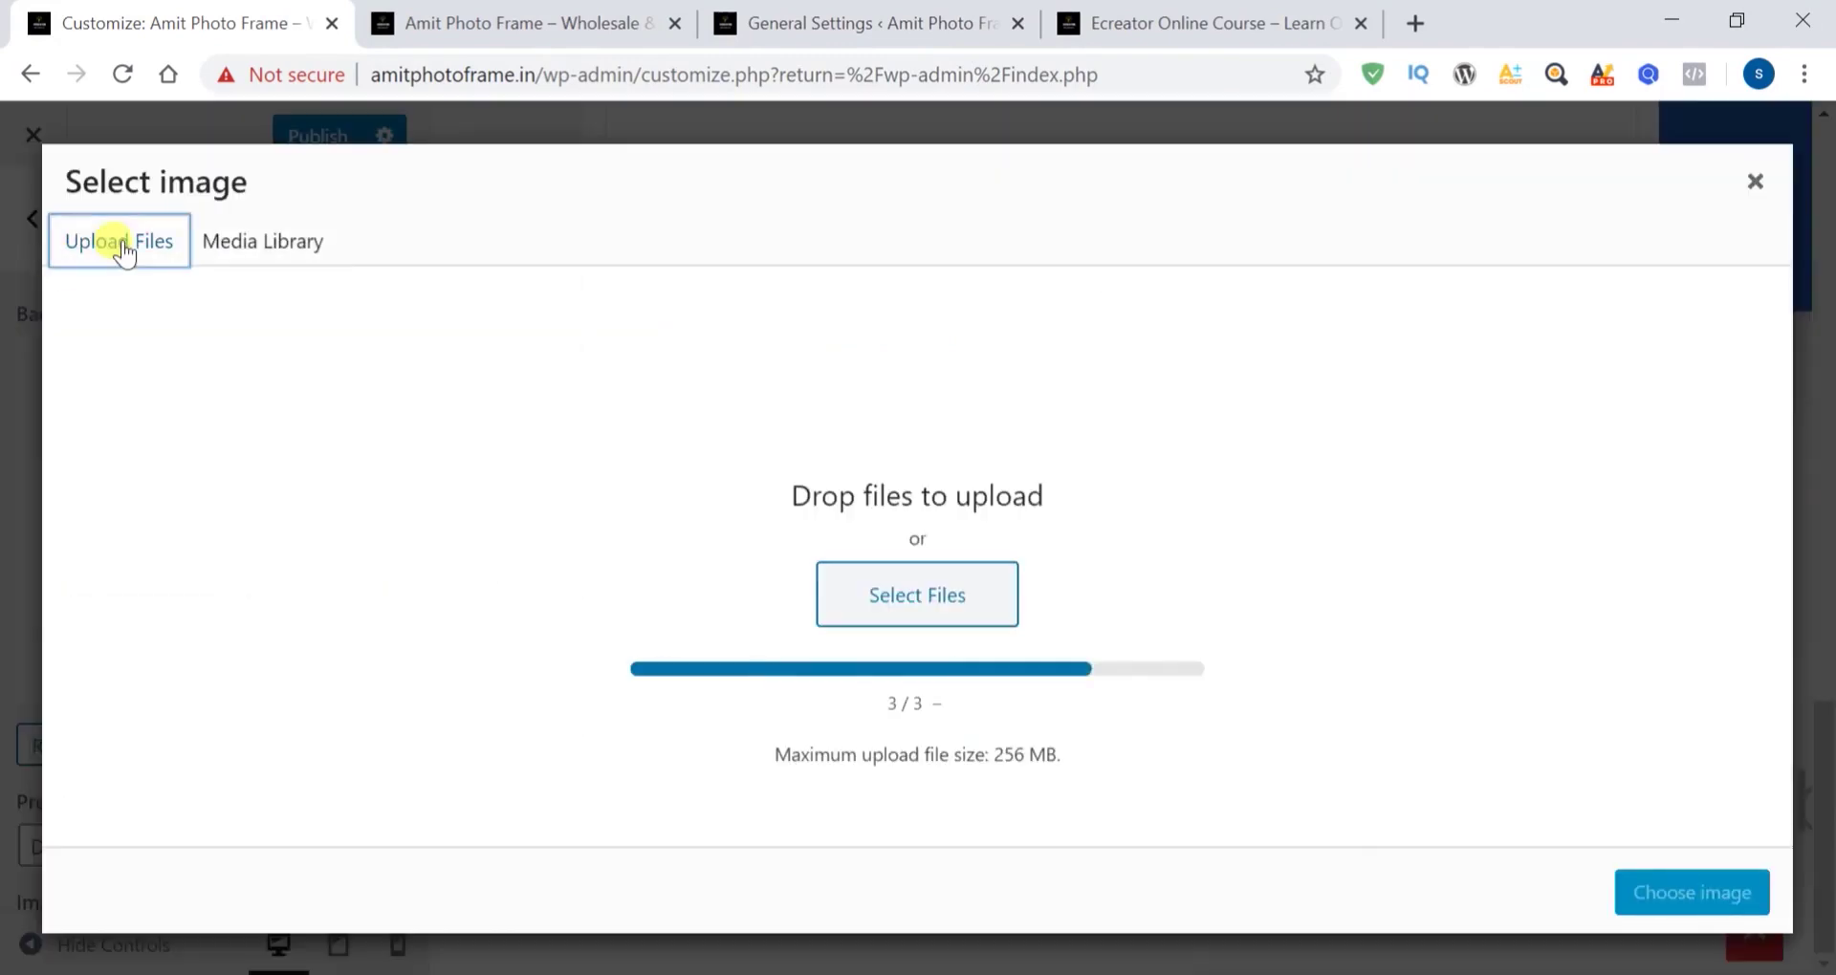
left_click(858, 596)
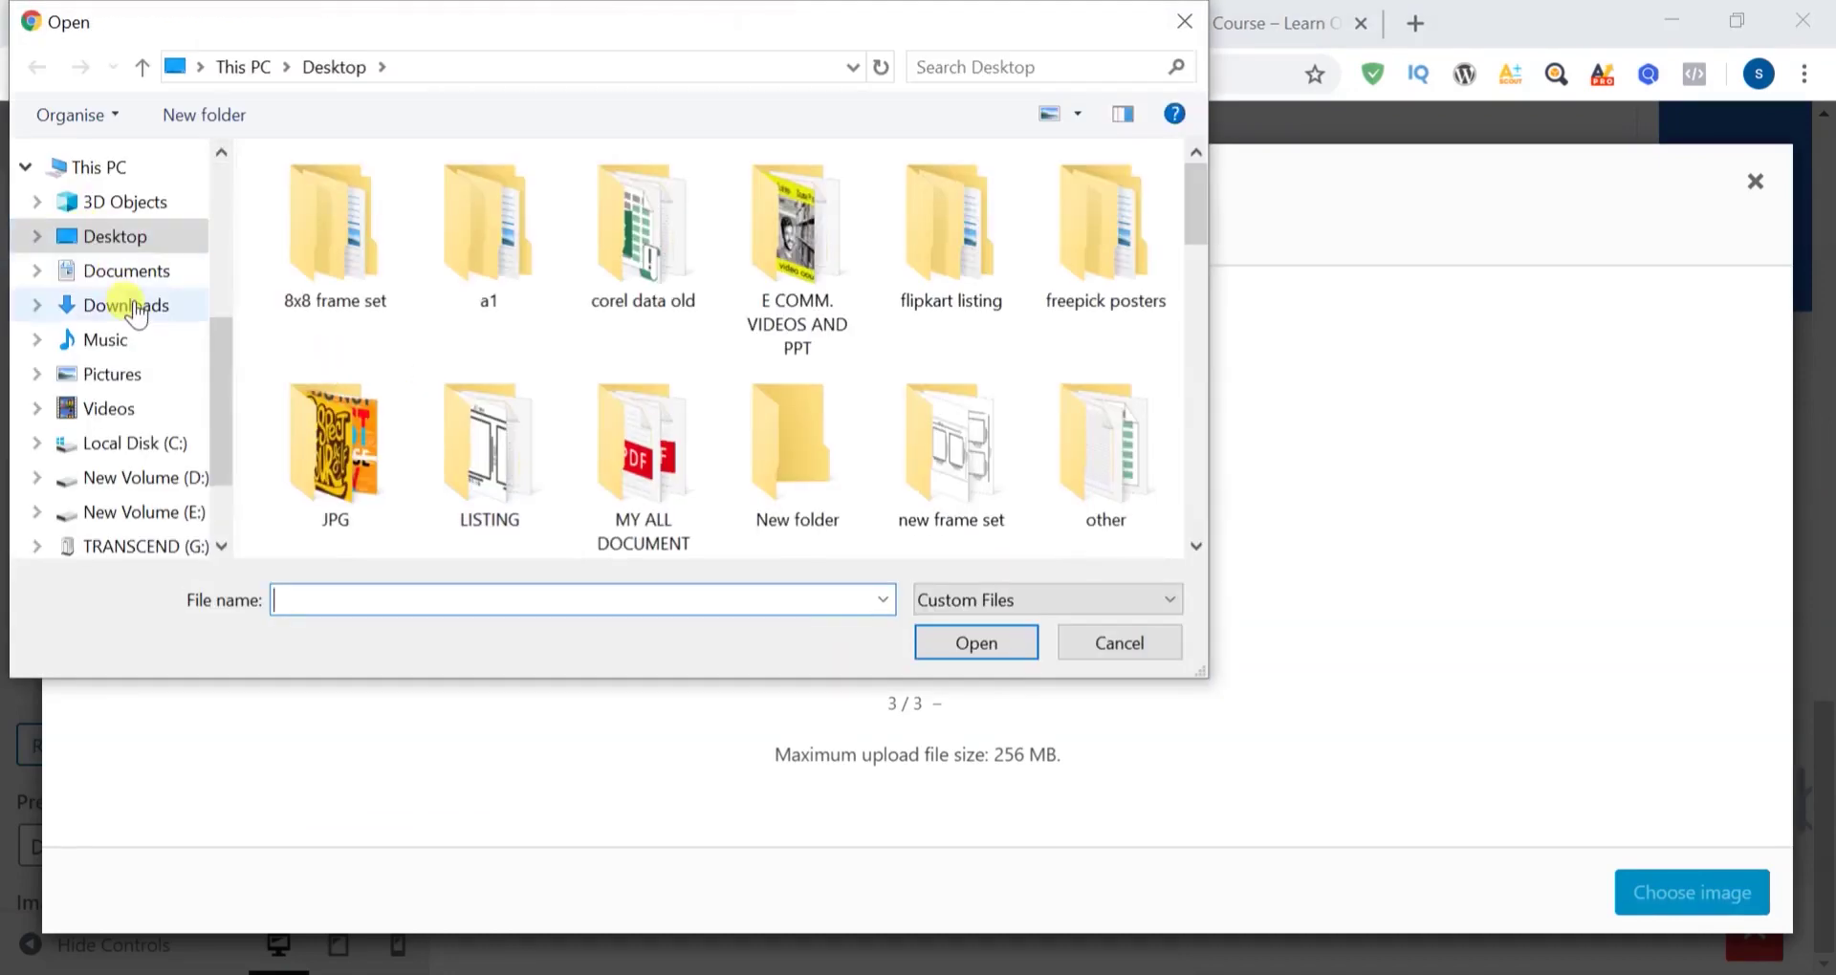
left_click(134, 309)
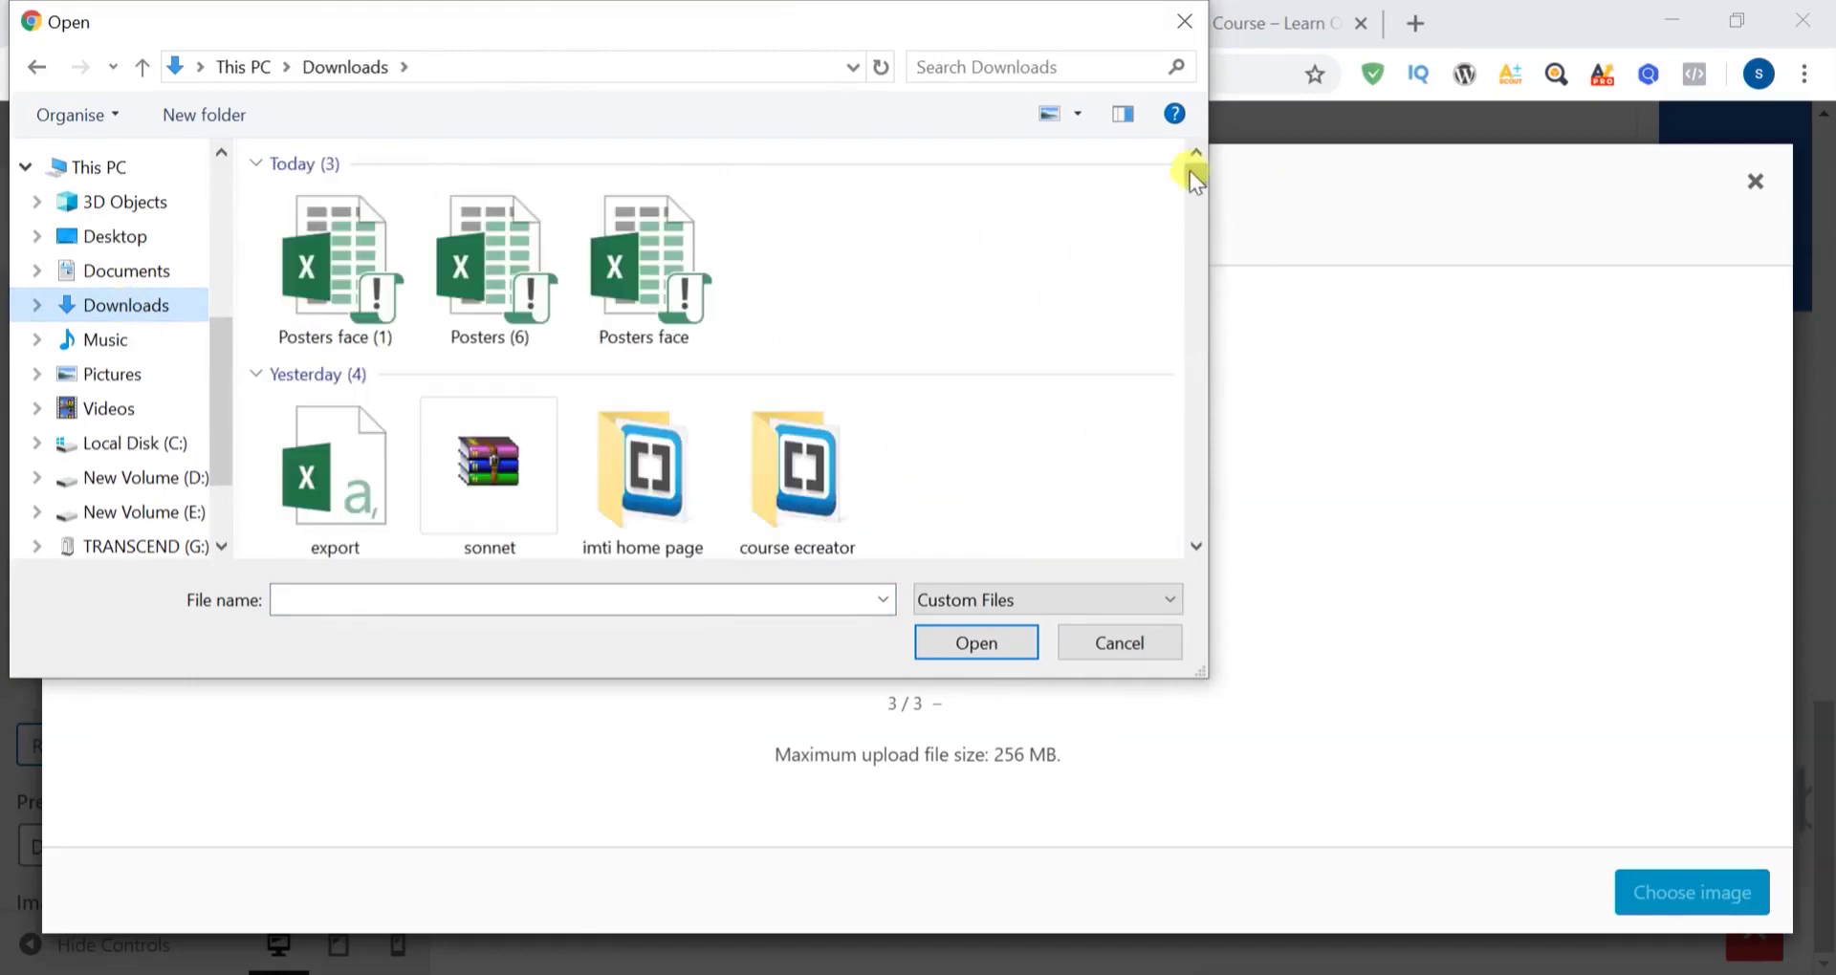
left_click_drag(1195, 182, 1197, 324)
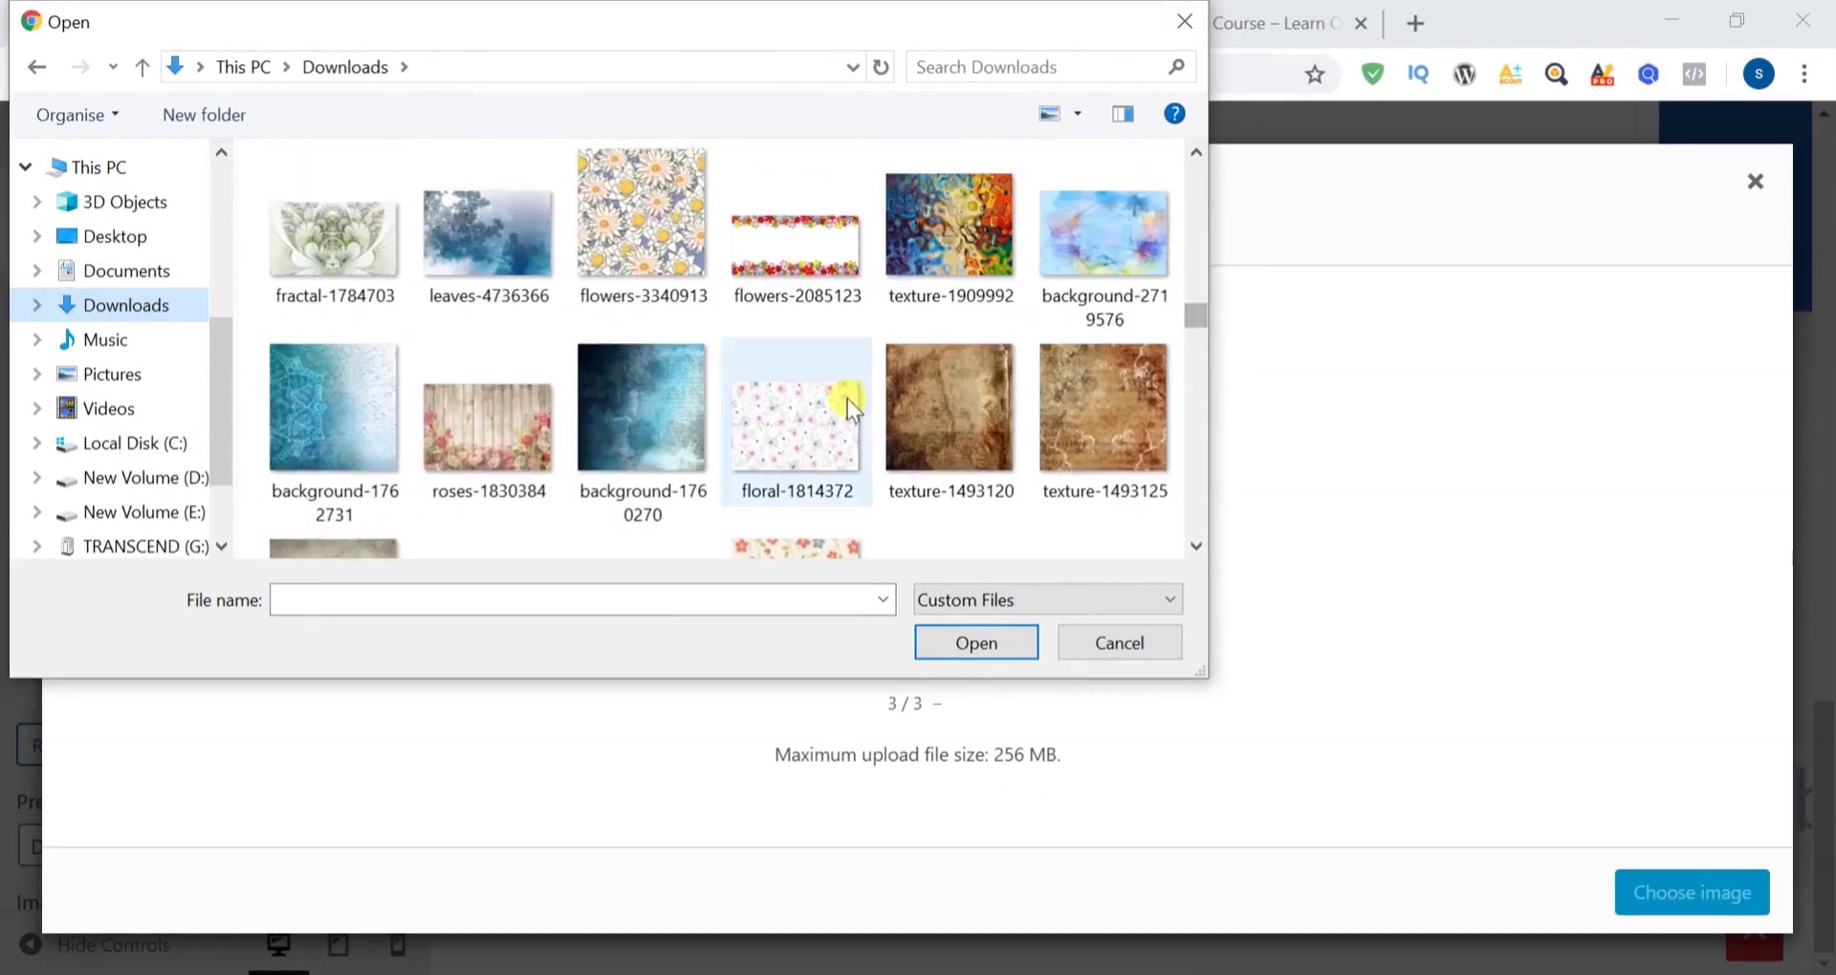
left_click(809, 429)
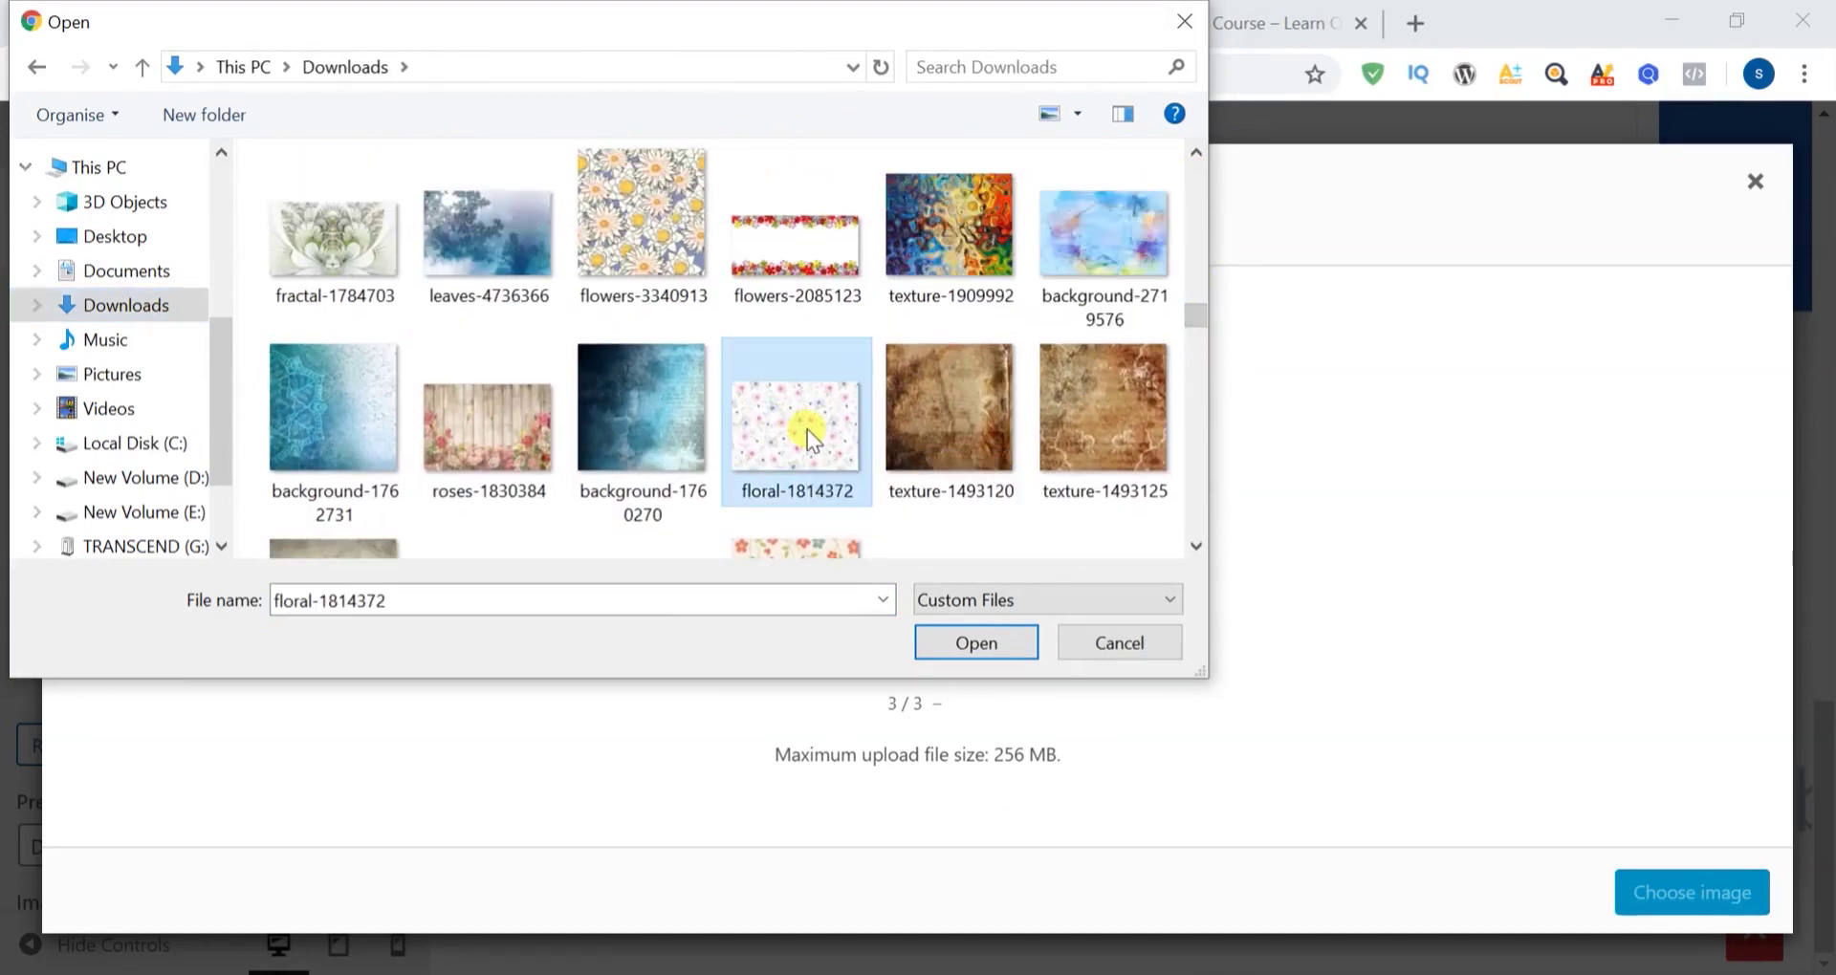
left_click(1004, 641)
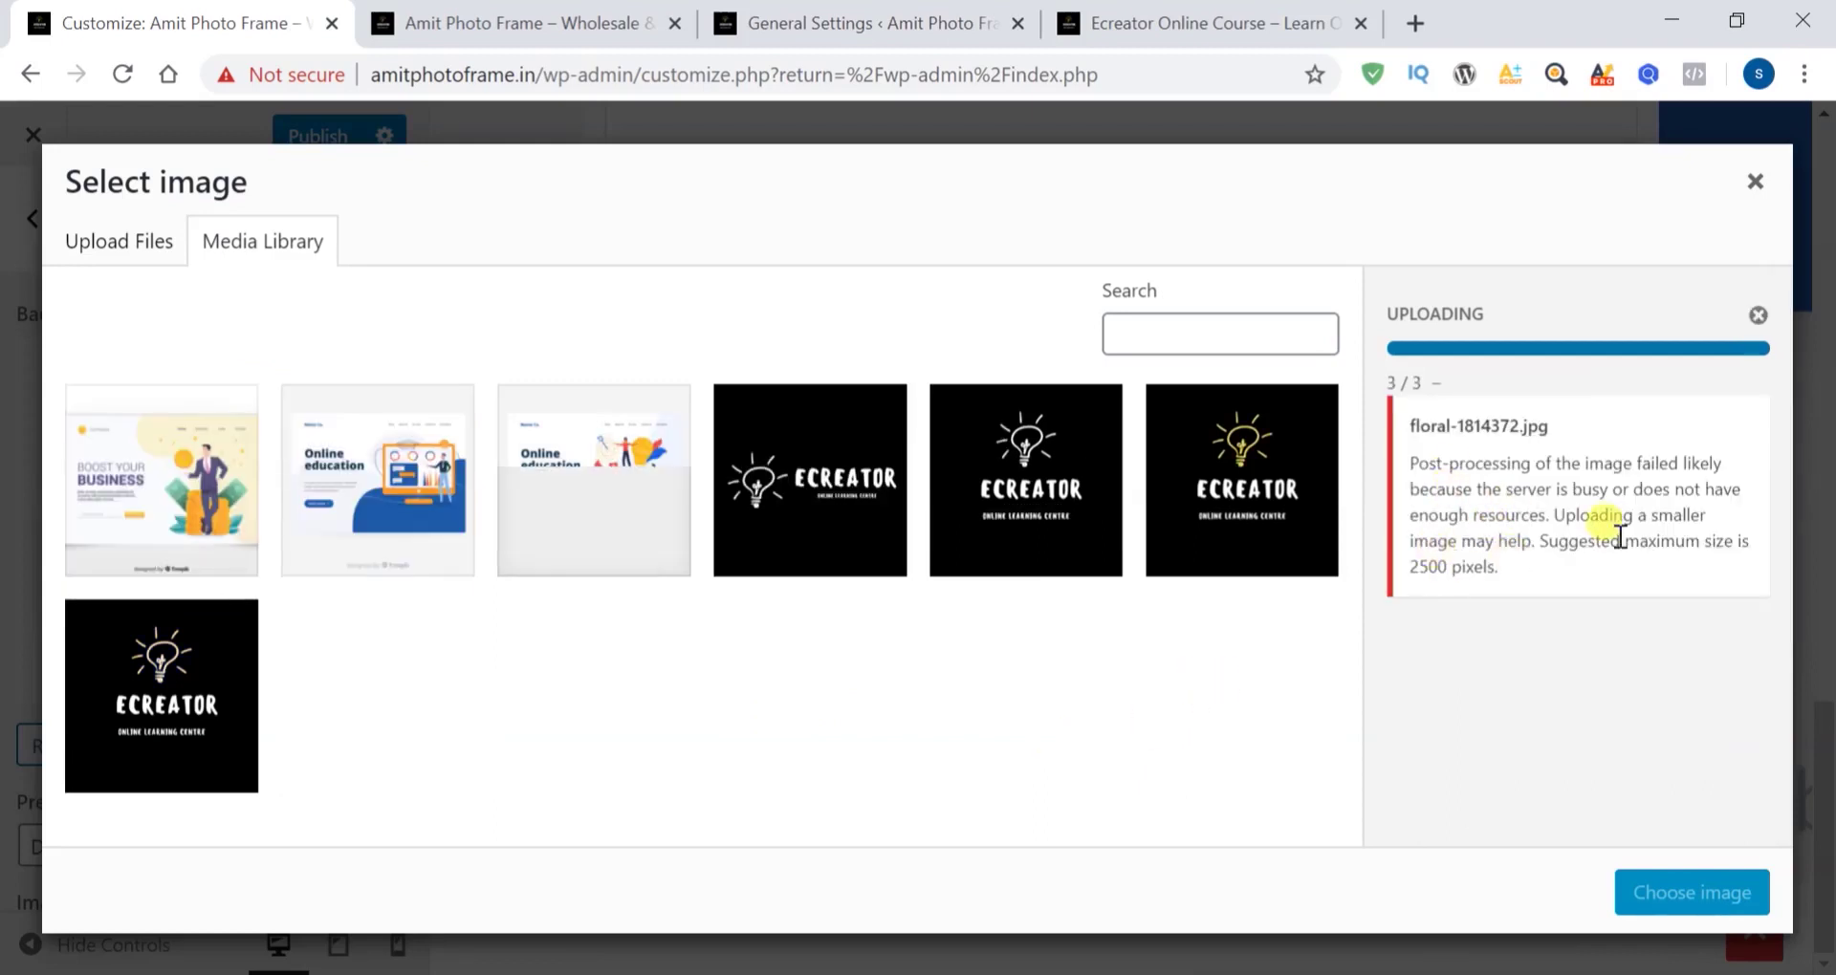
left_click(1757, 317)
Upload floral-2029590 from the Downloads folder to the media library and choose it as the background image
left_click(124, 246)
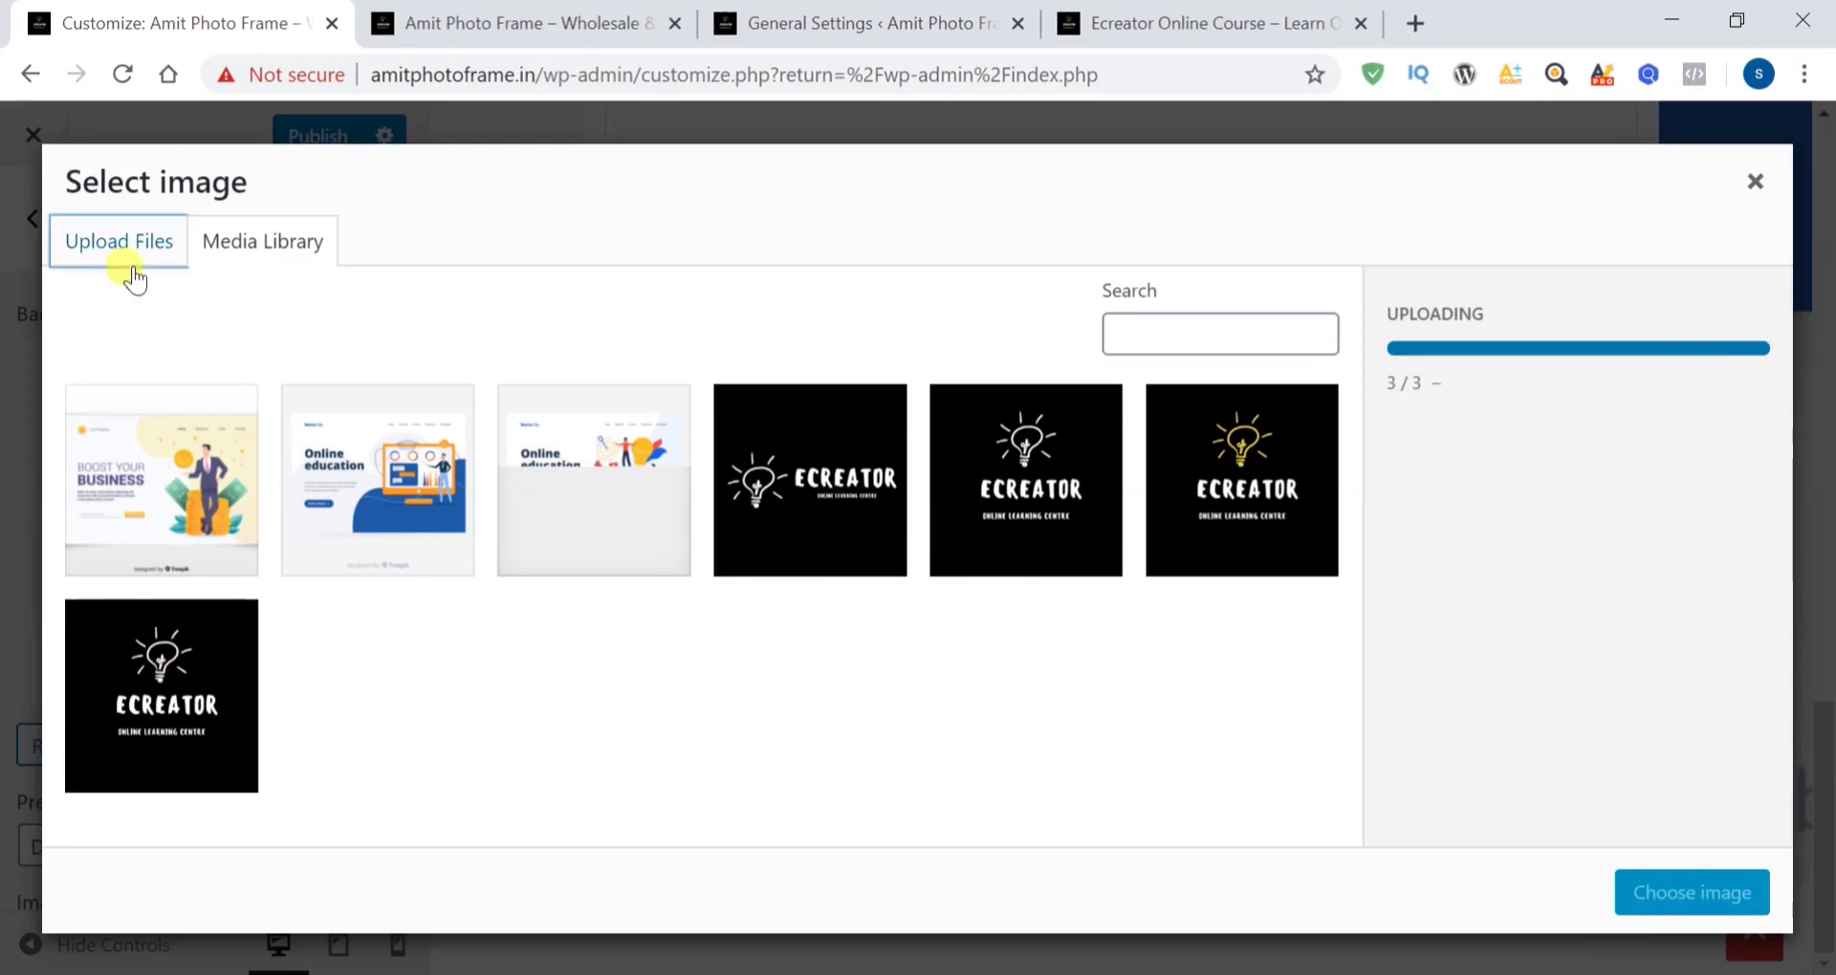
left_click(916, 606)
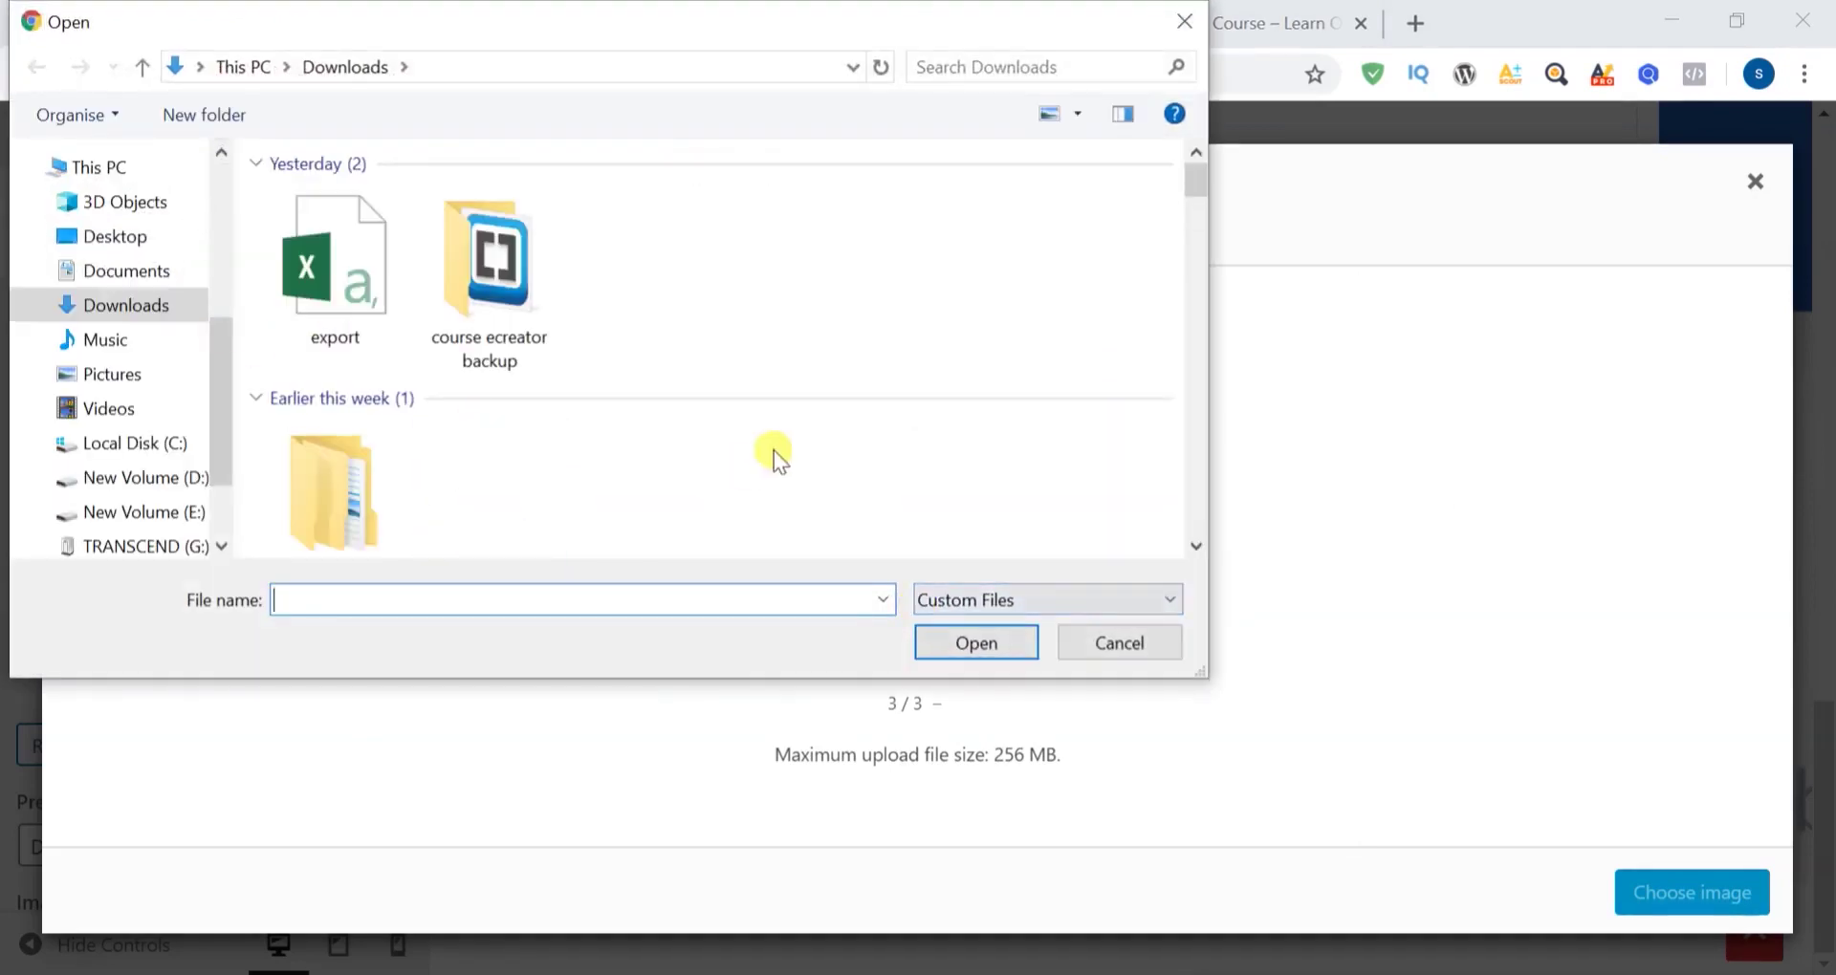
left_click_drag(1196, 180, 1192, 289)
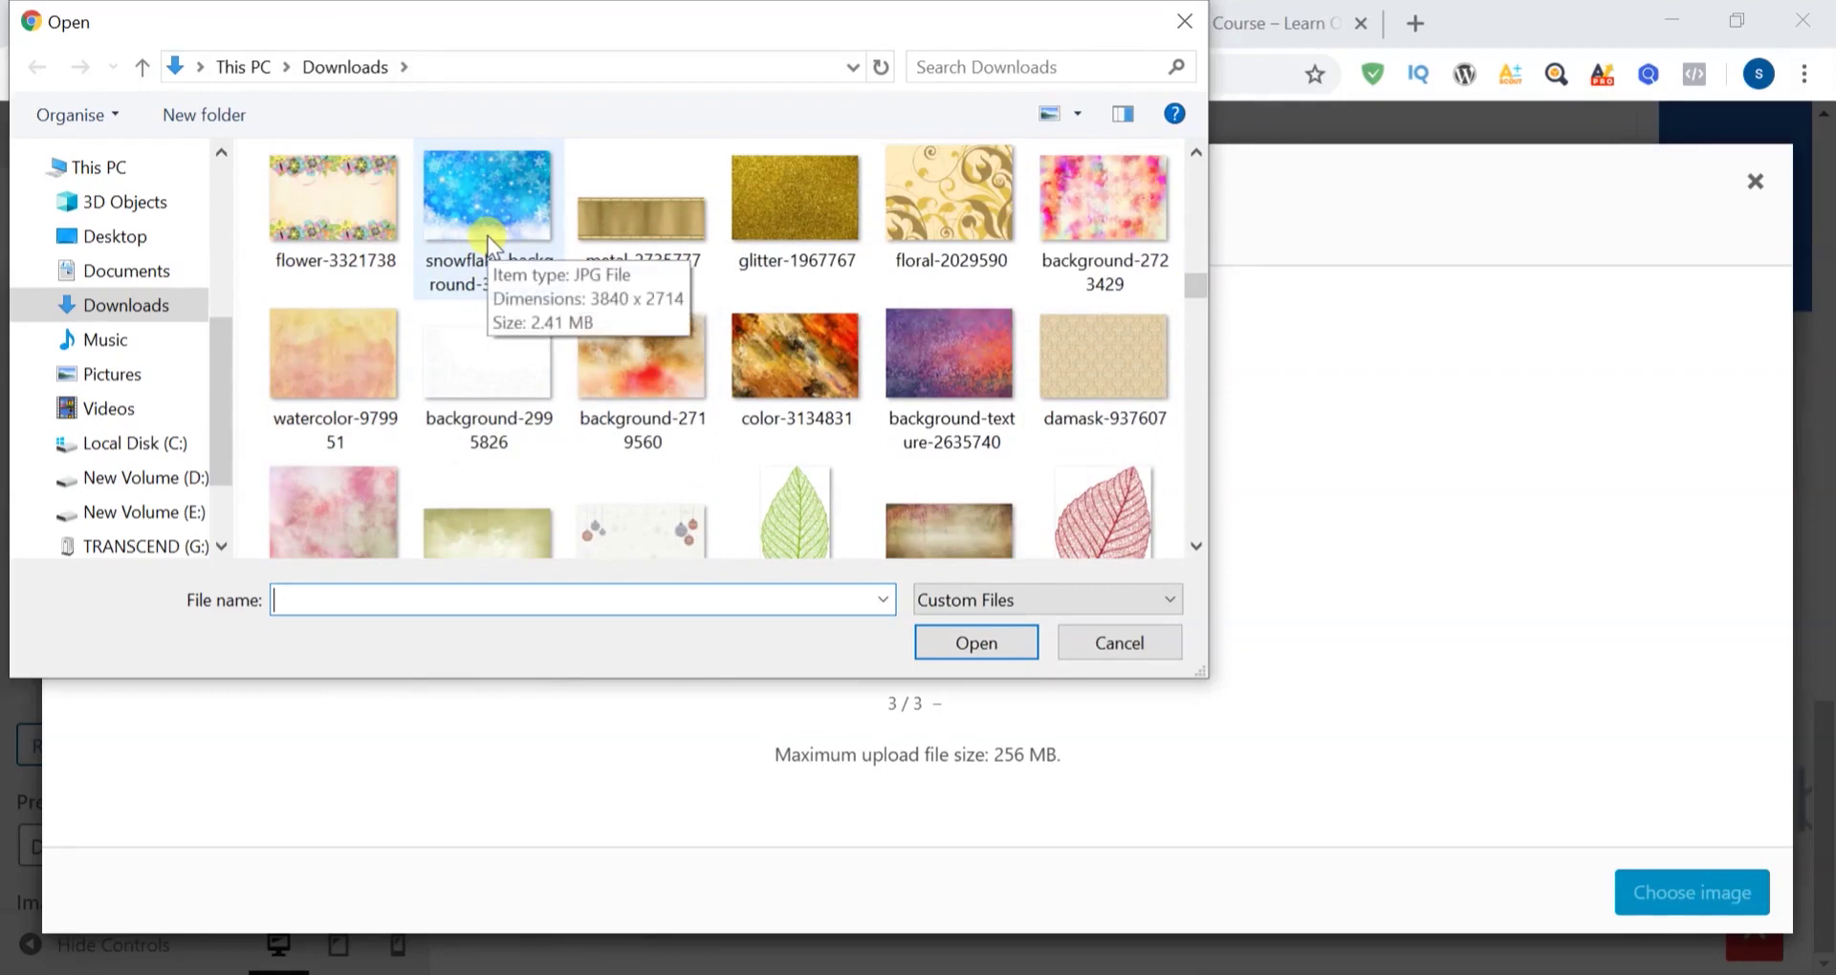
left_click(972, 230)
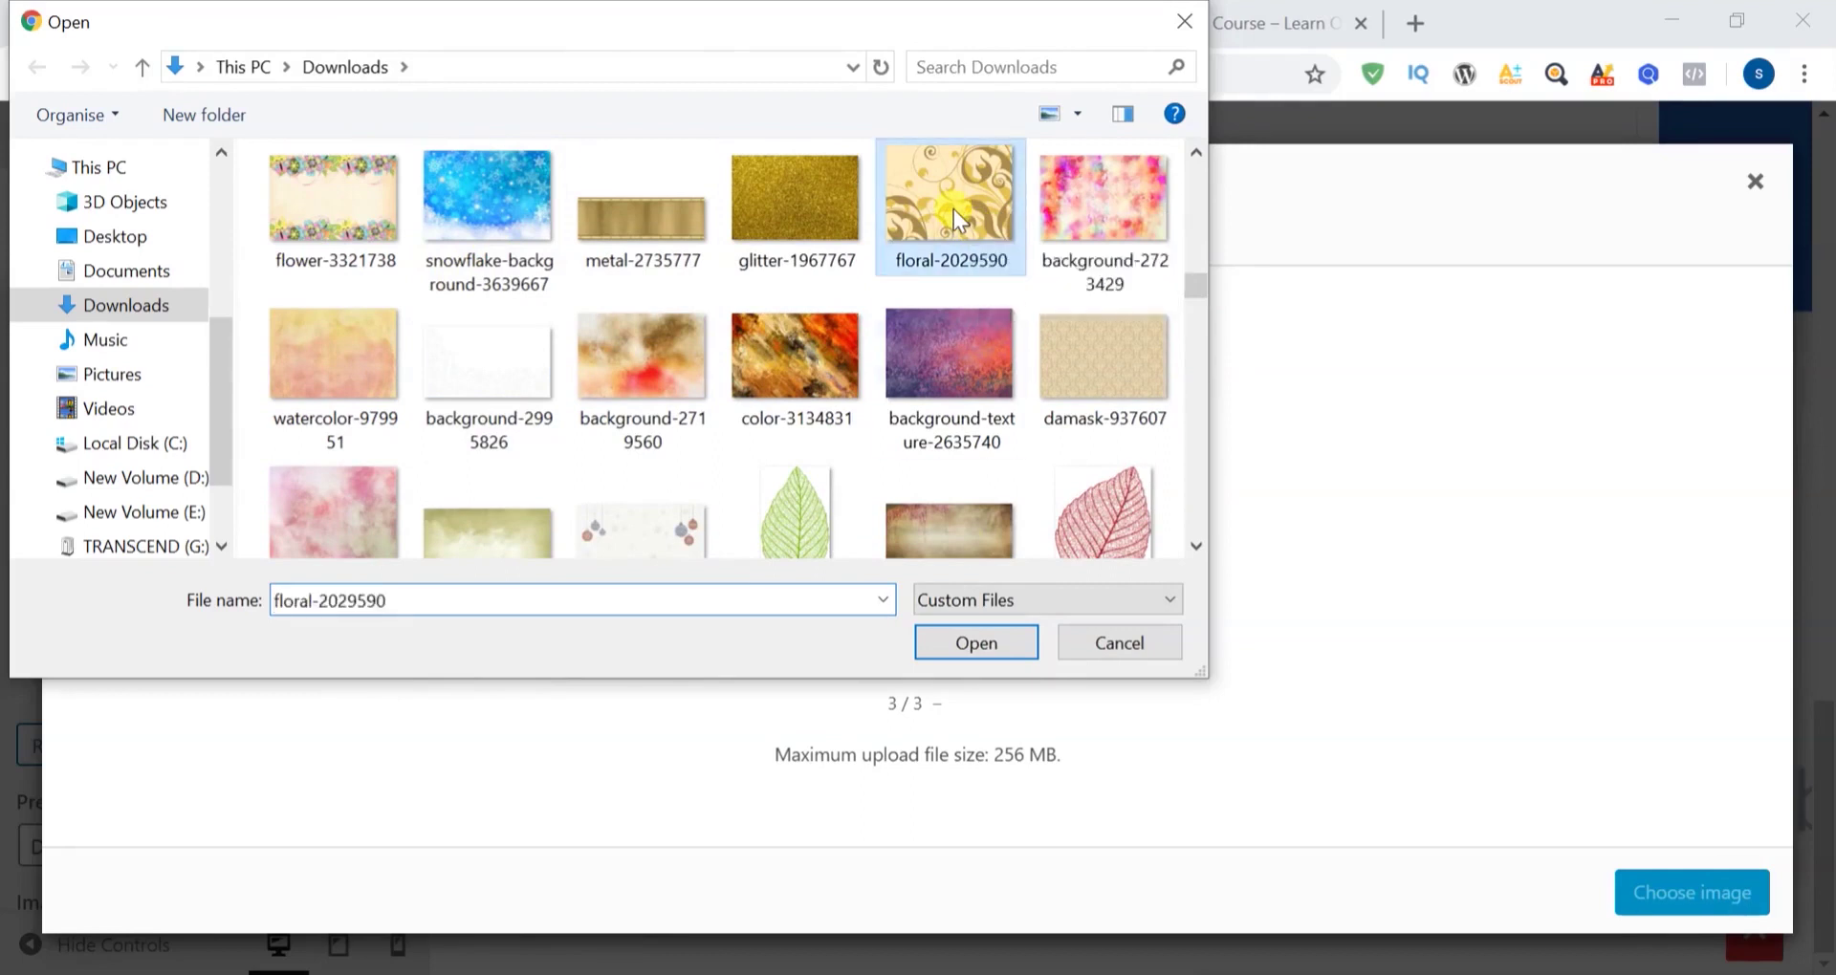
left_click(979, 637)
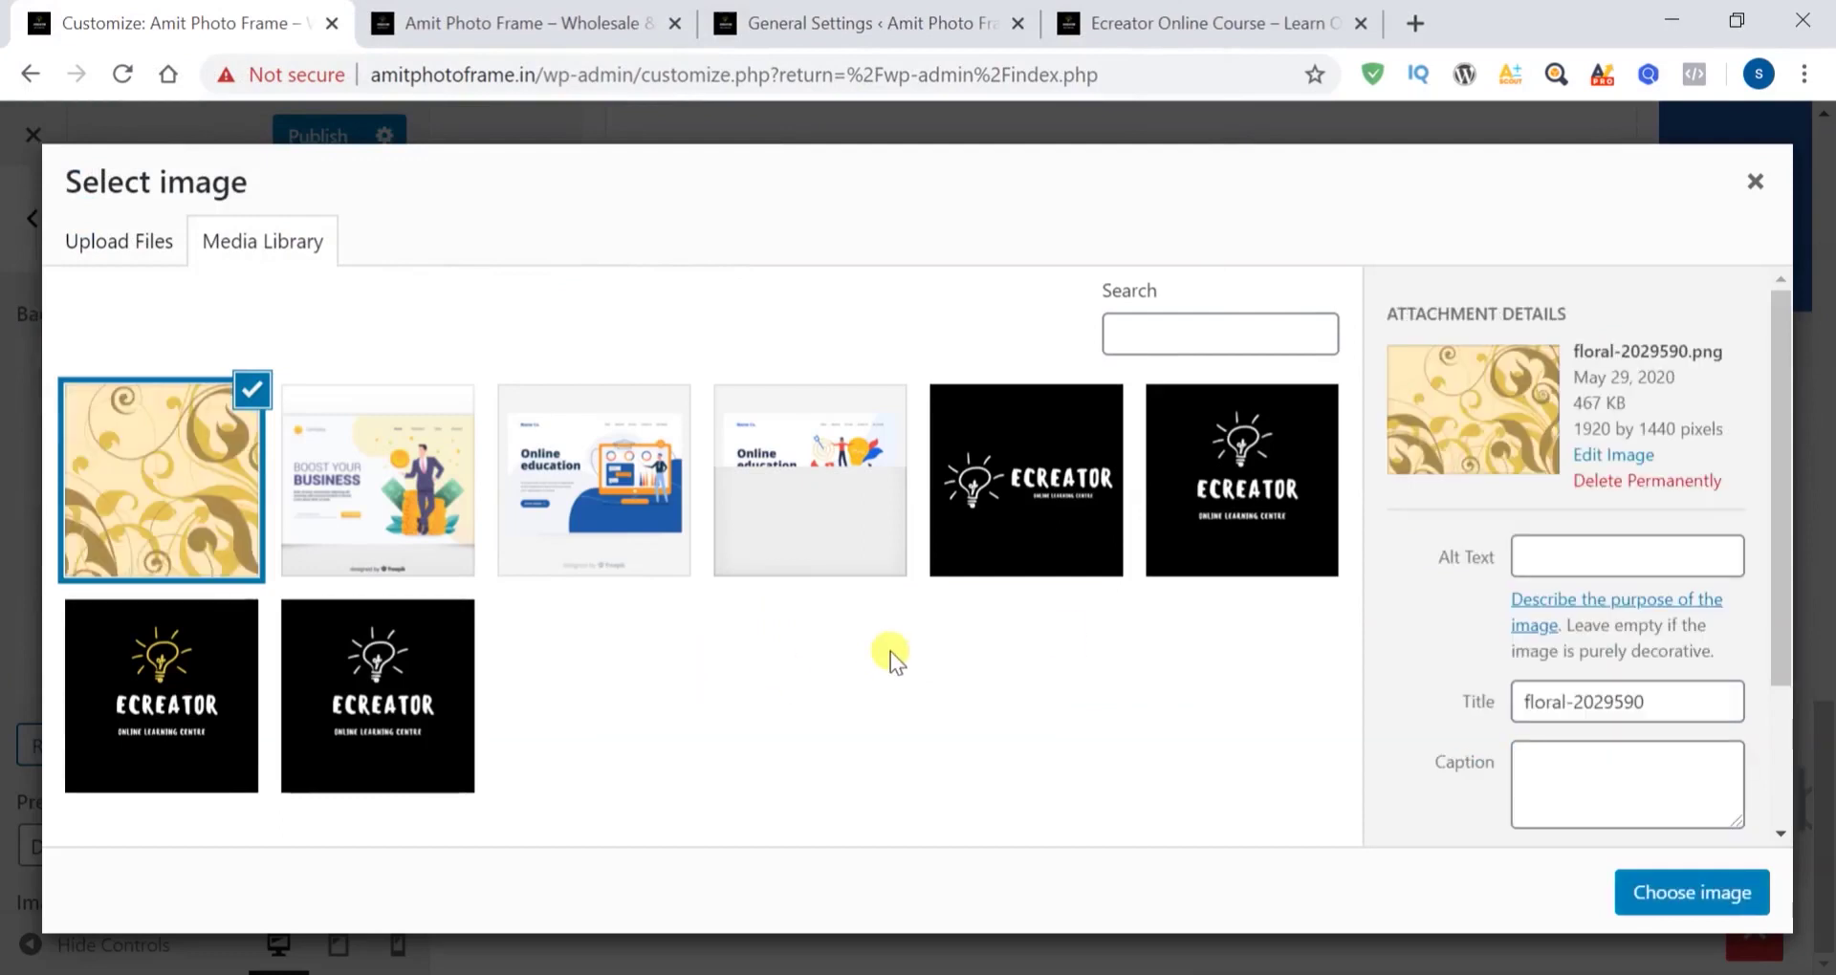
left_click(1642, 880)
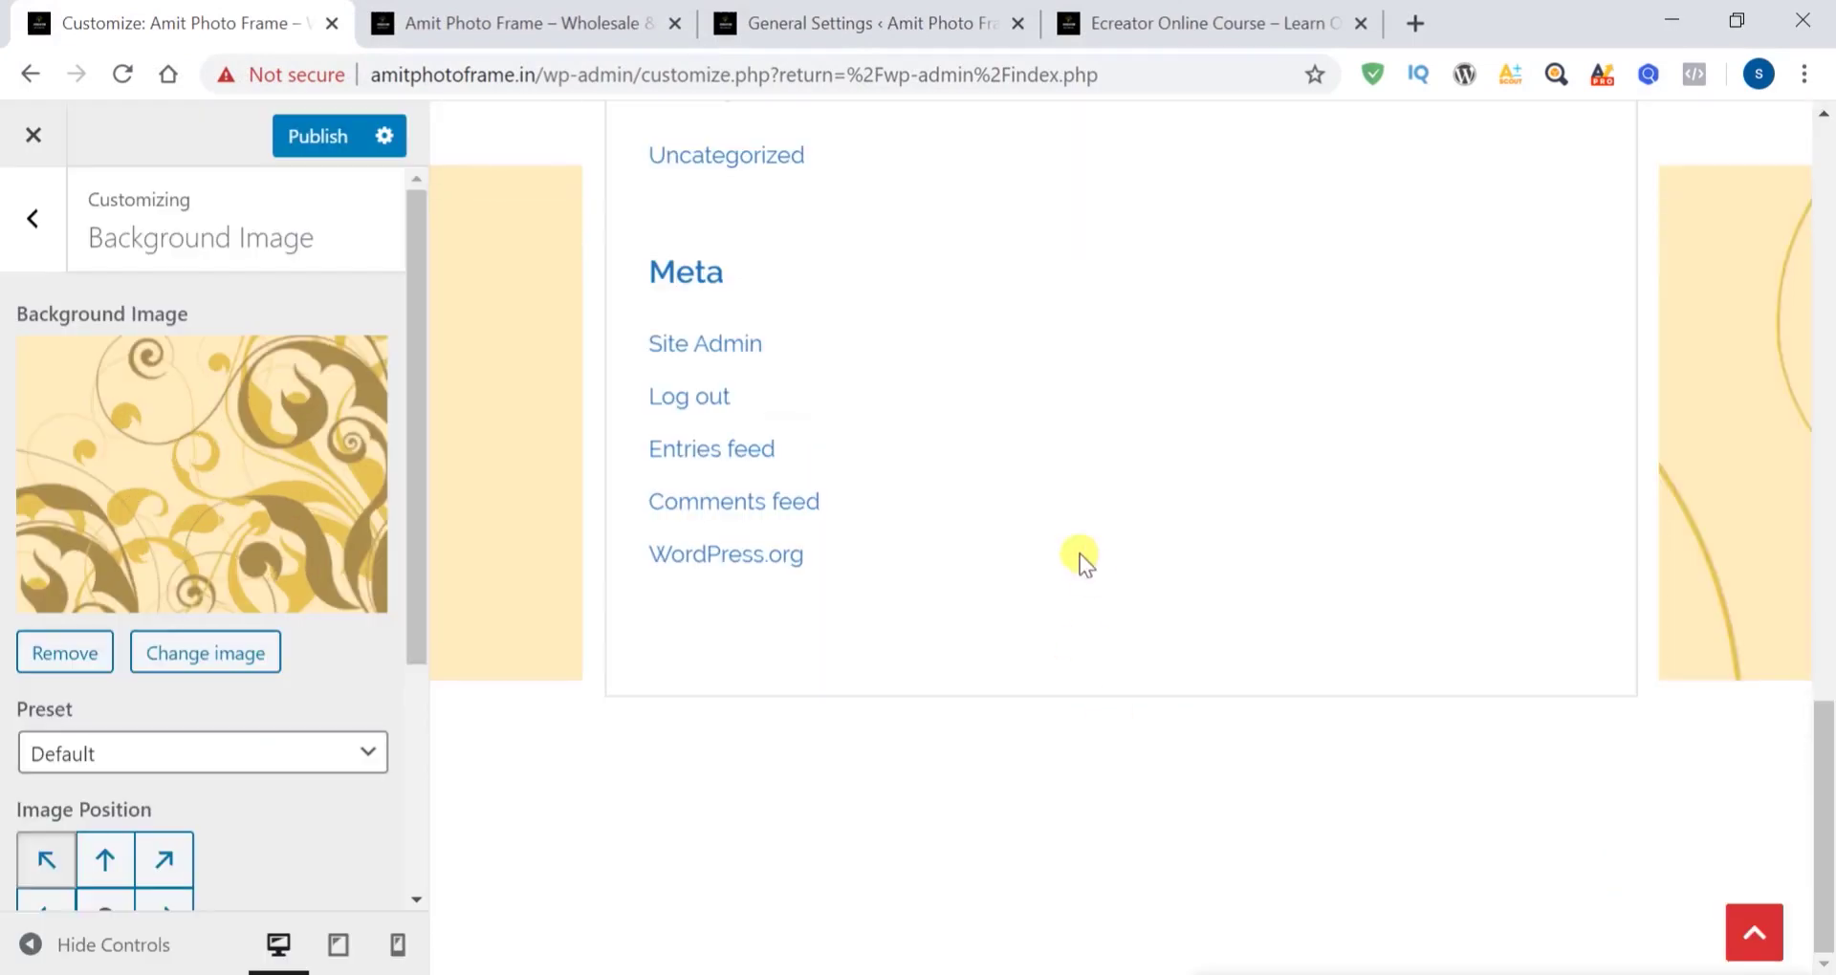
Examine how the floral background looks around the header, banner, Home content box and widgets in the page preview
scroll(1080, 554, "up", 10)
scroll(1079, 555, "up", 5)
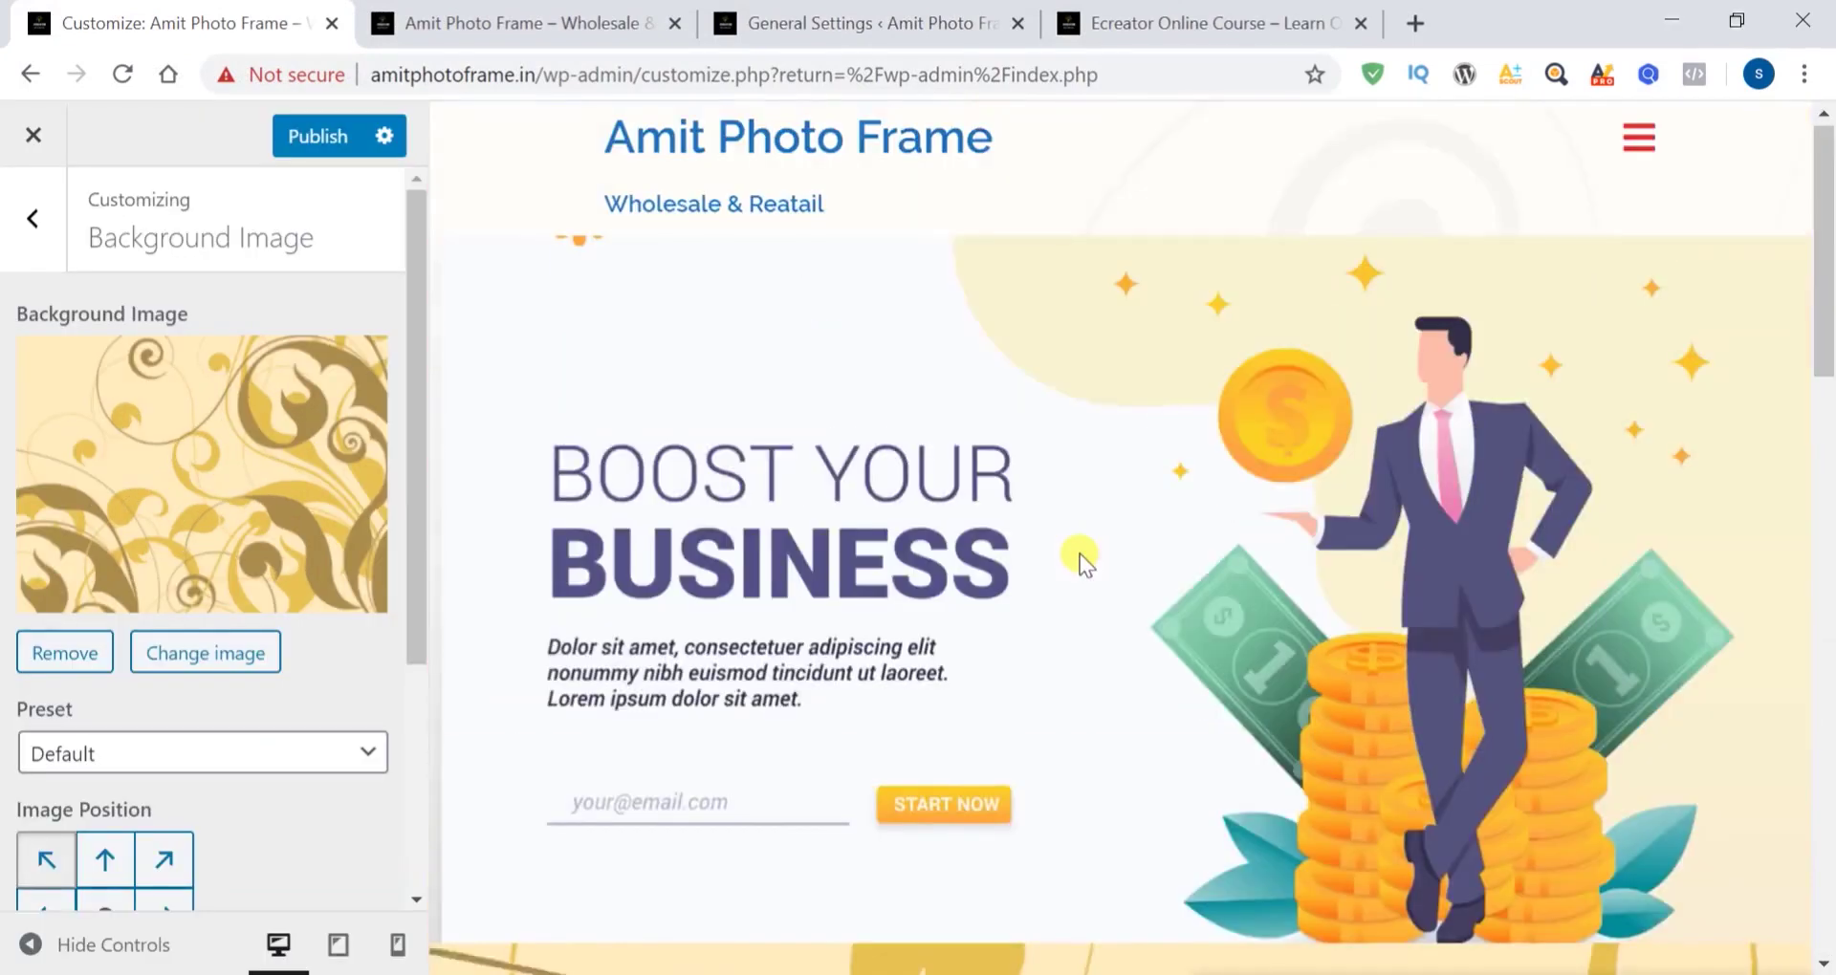
scroll(1081, 554, "down", 13)
scroll(1081, 554, "down", 6)
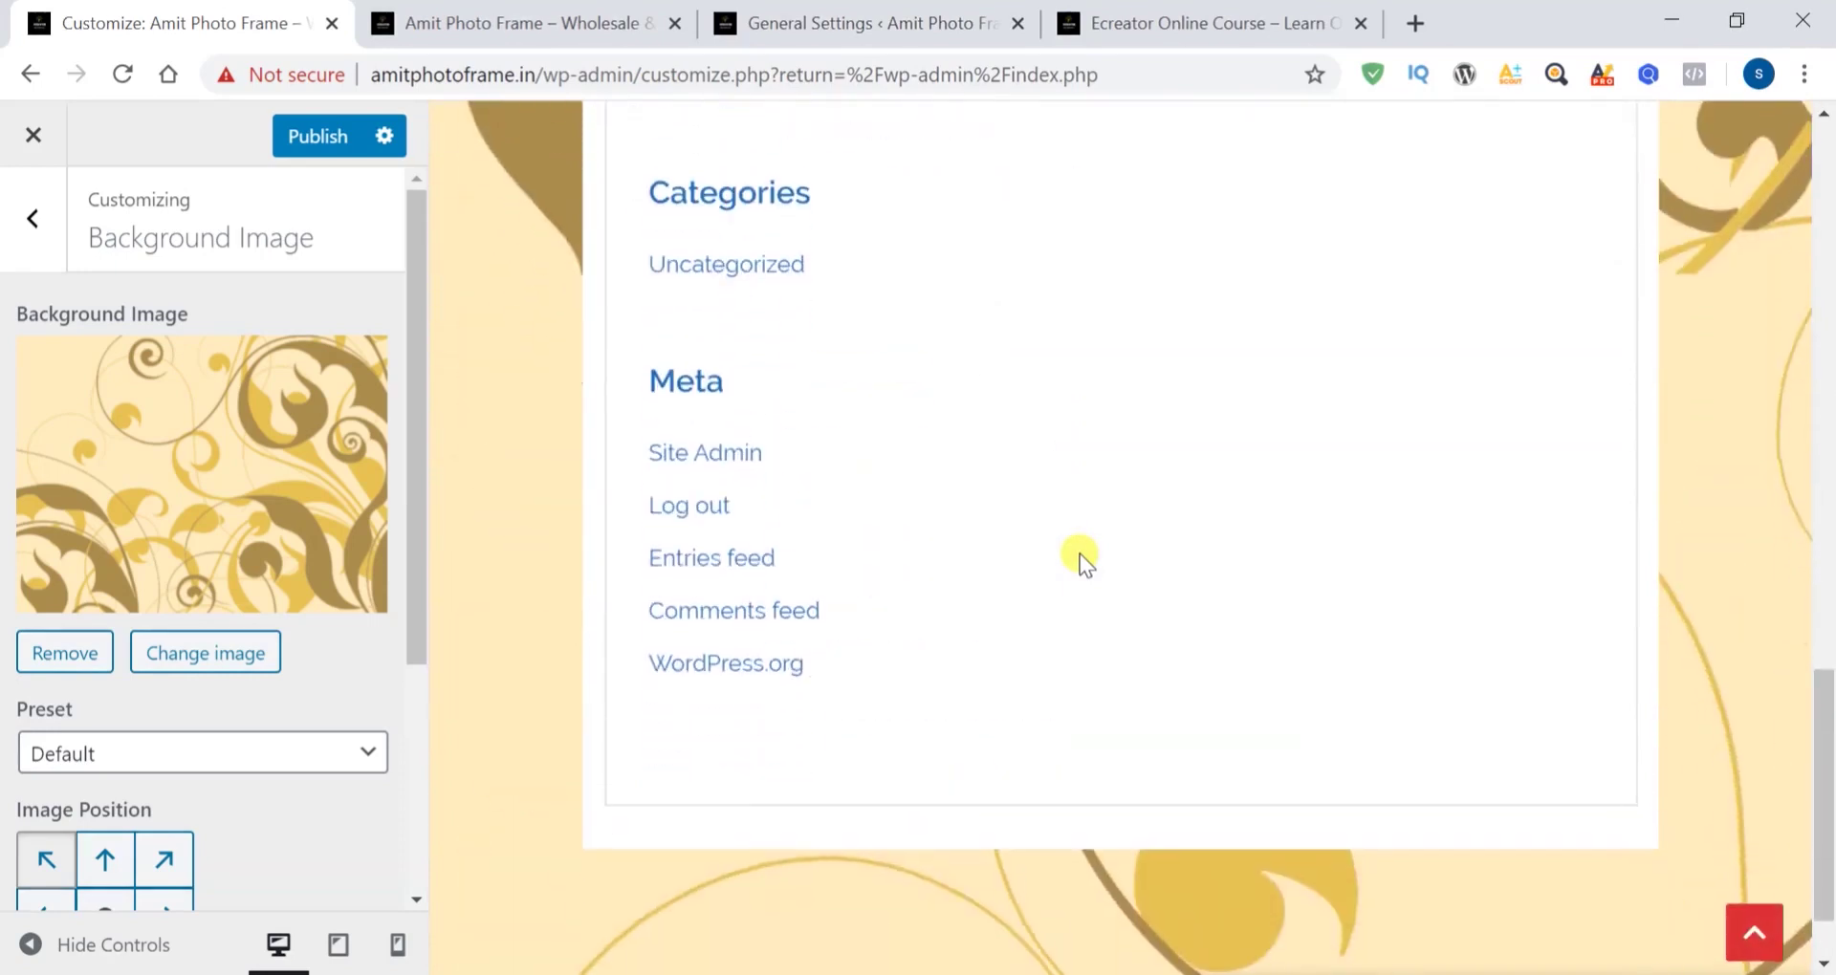
scroll(1097, 491, "down", 1)
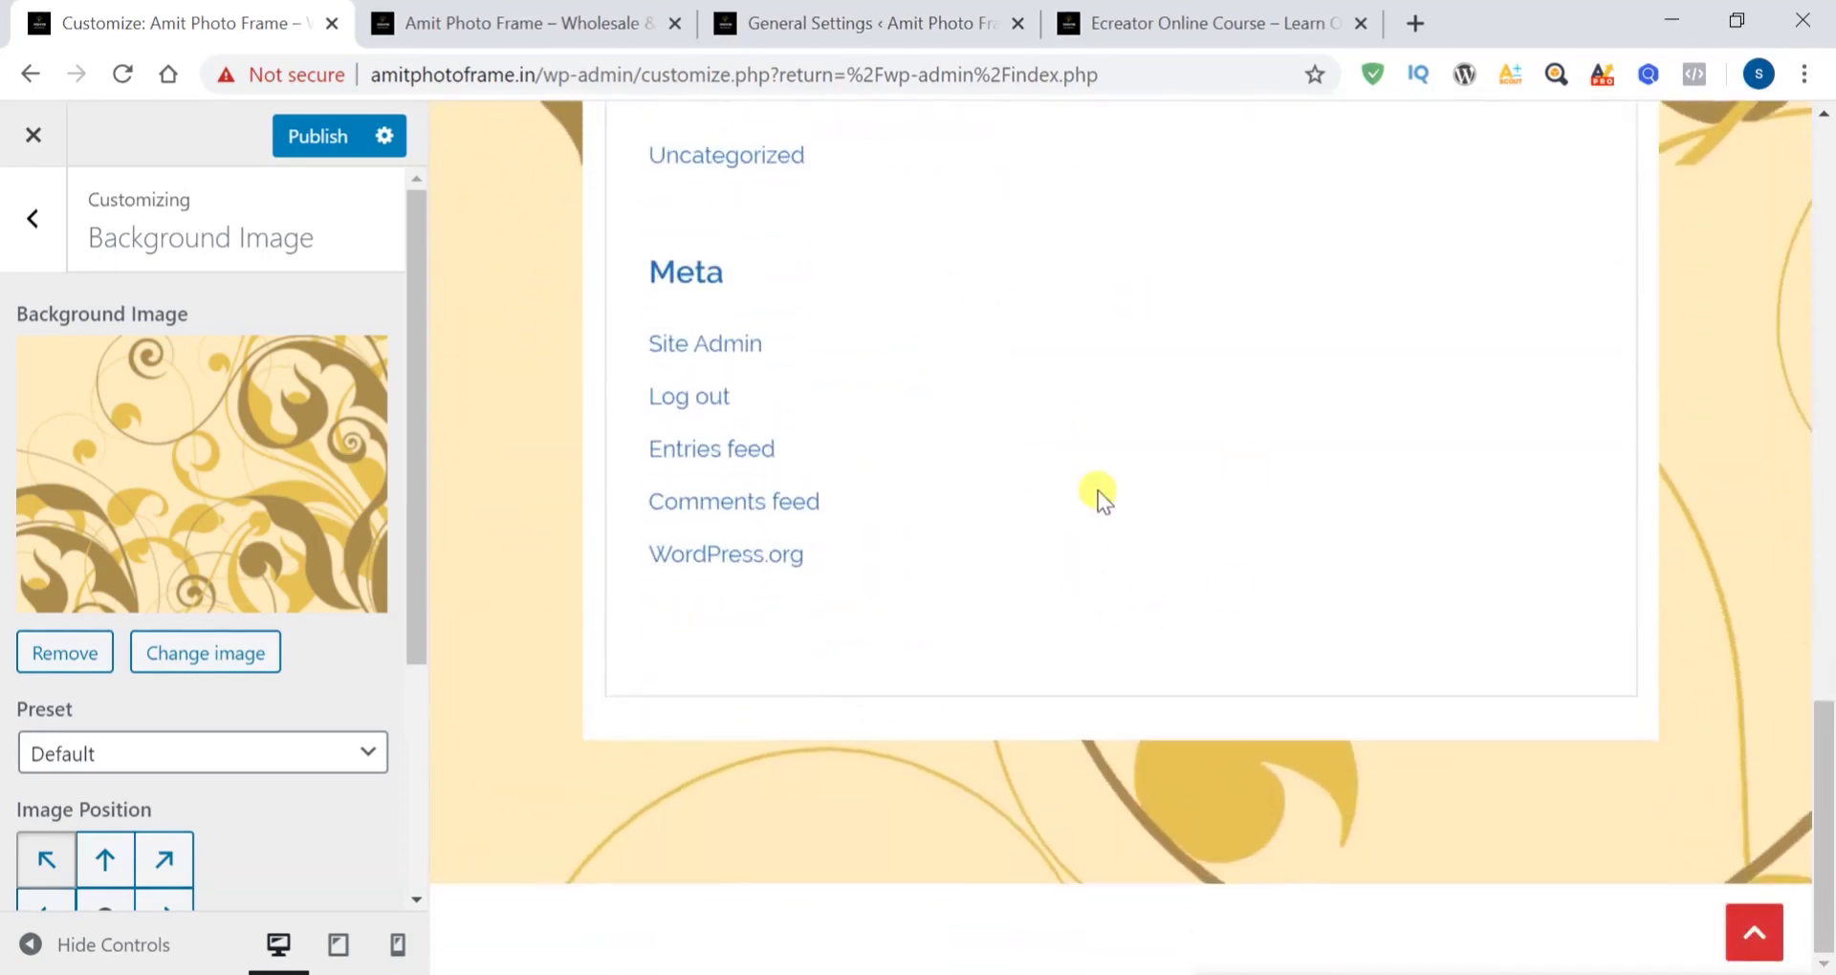
scroll(1097, 490, "up", 6)
scroll(1098, 490, "up", 3)
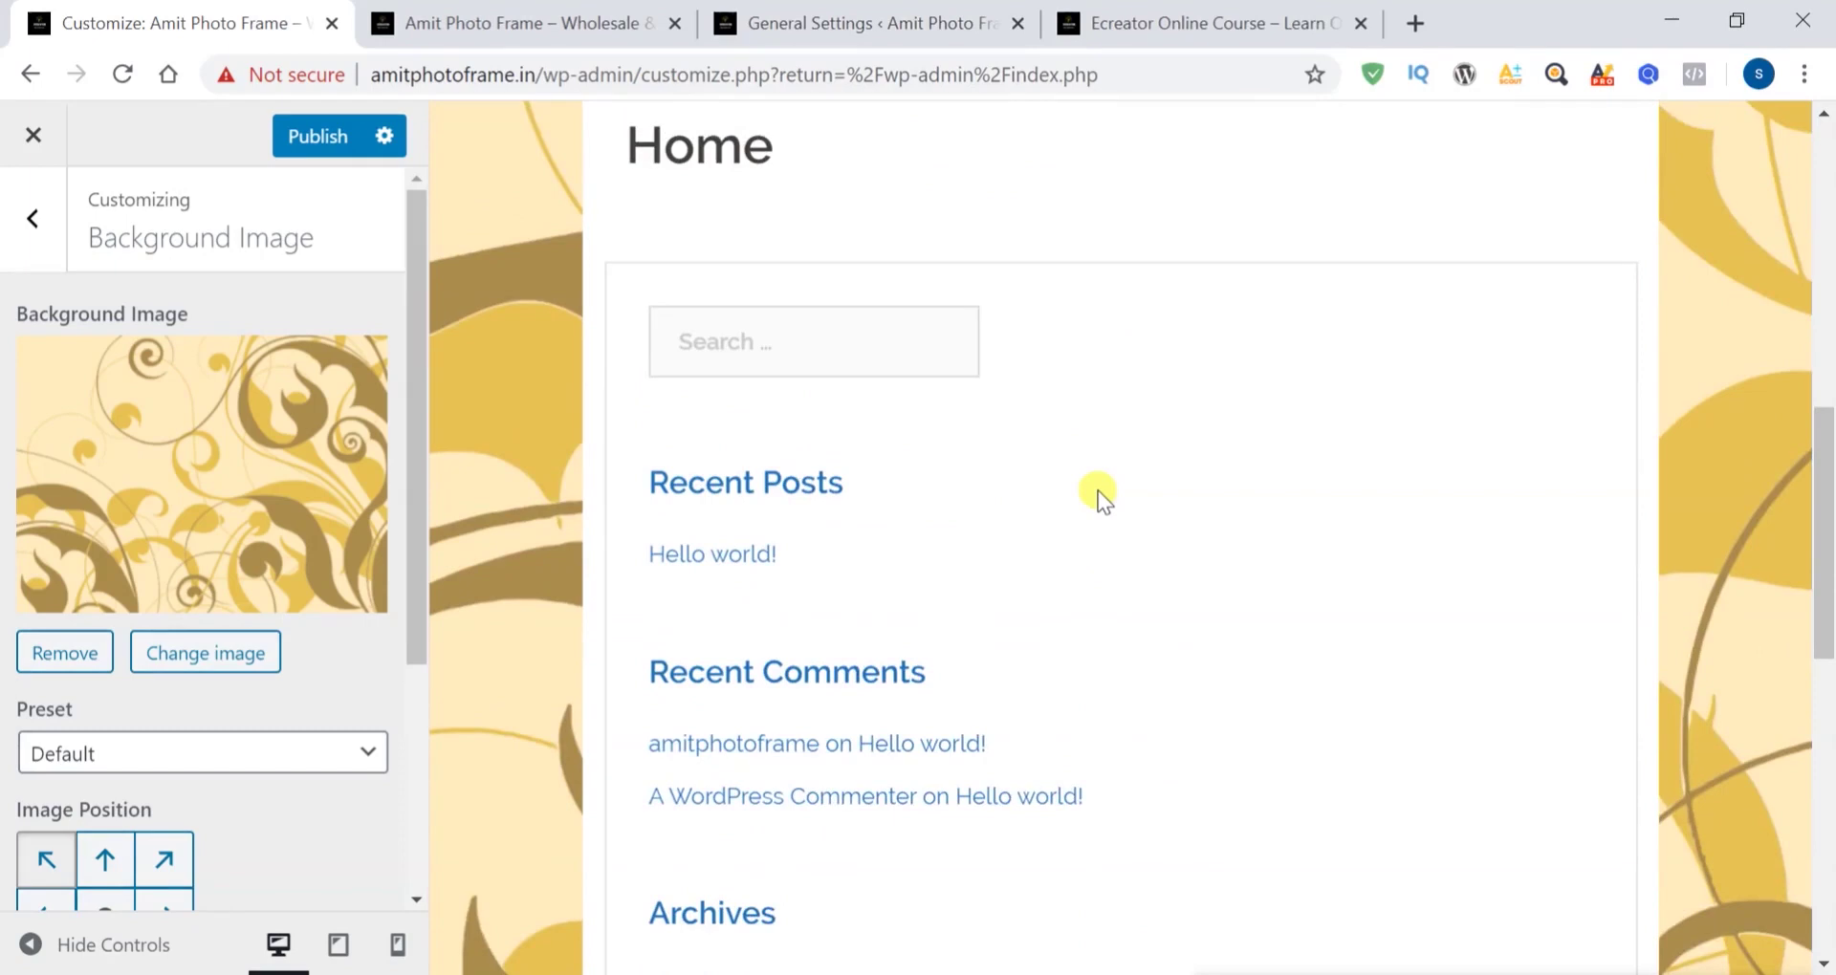
scroll(1096, 491, "up", 4)
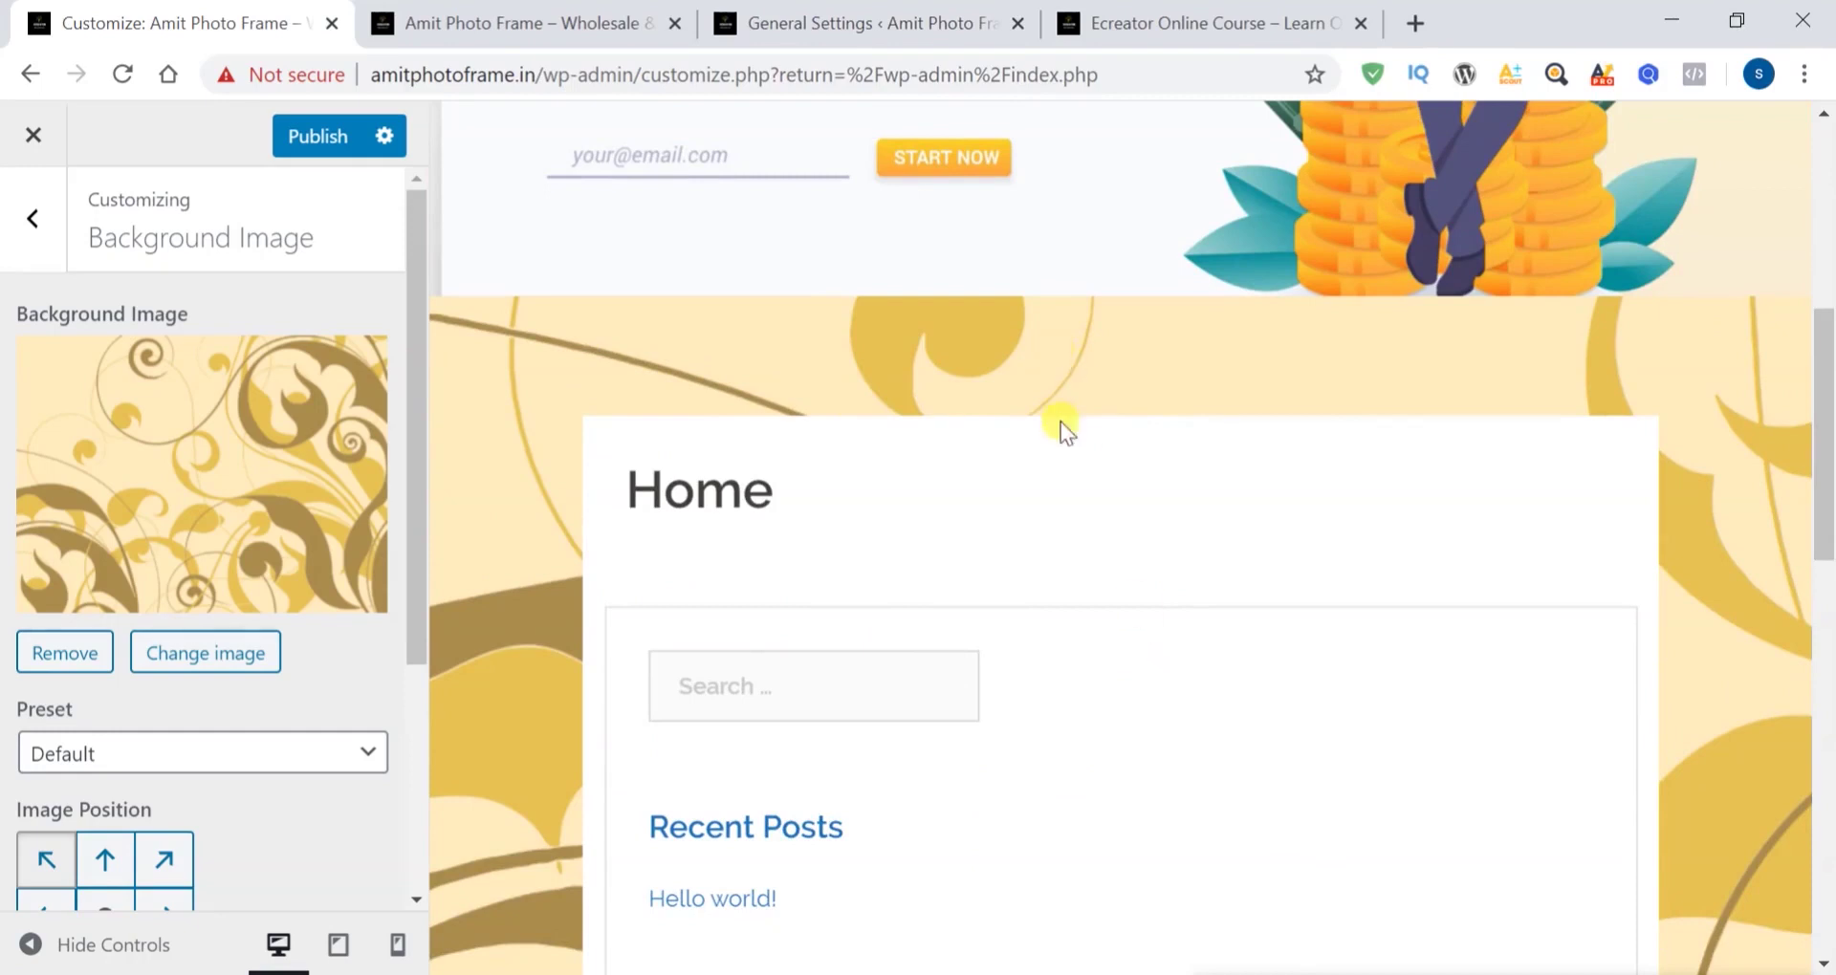
scroll(550, 634, "down", 5)
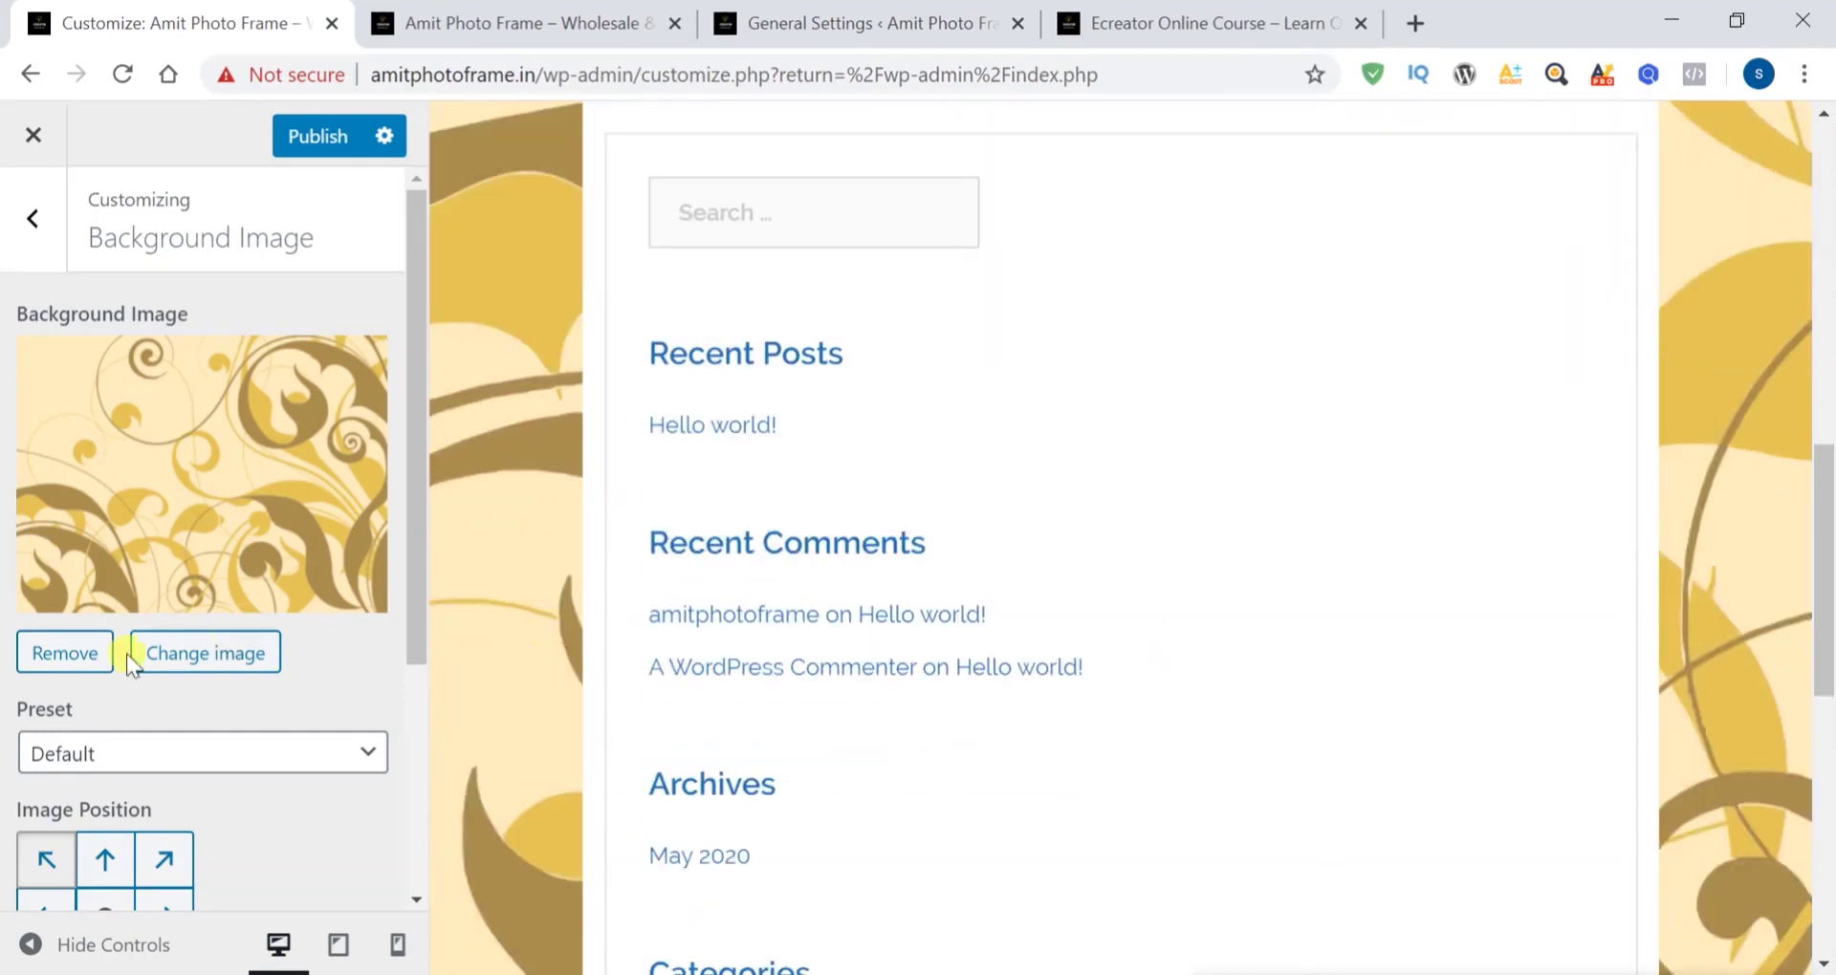
Try the background image positions from top through right, bottom and left edges and corners, ending on the top-left position
scroll(260, 667, "down", 2)
scroll(259, 675, "down", 1)
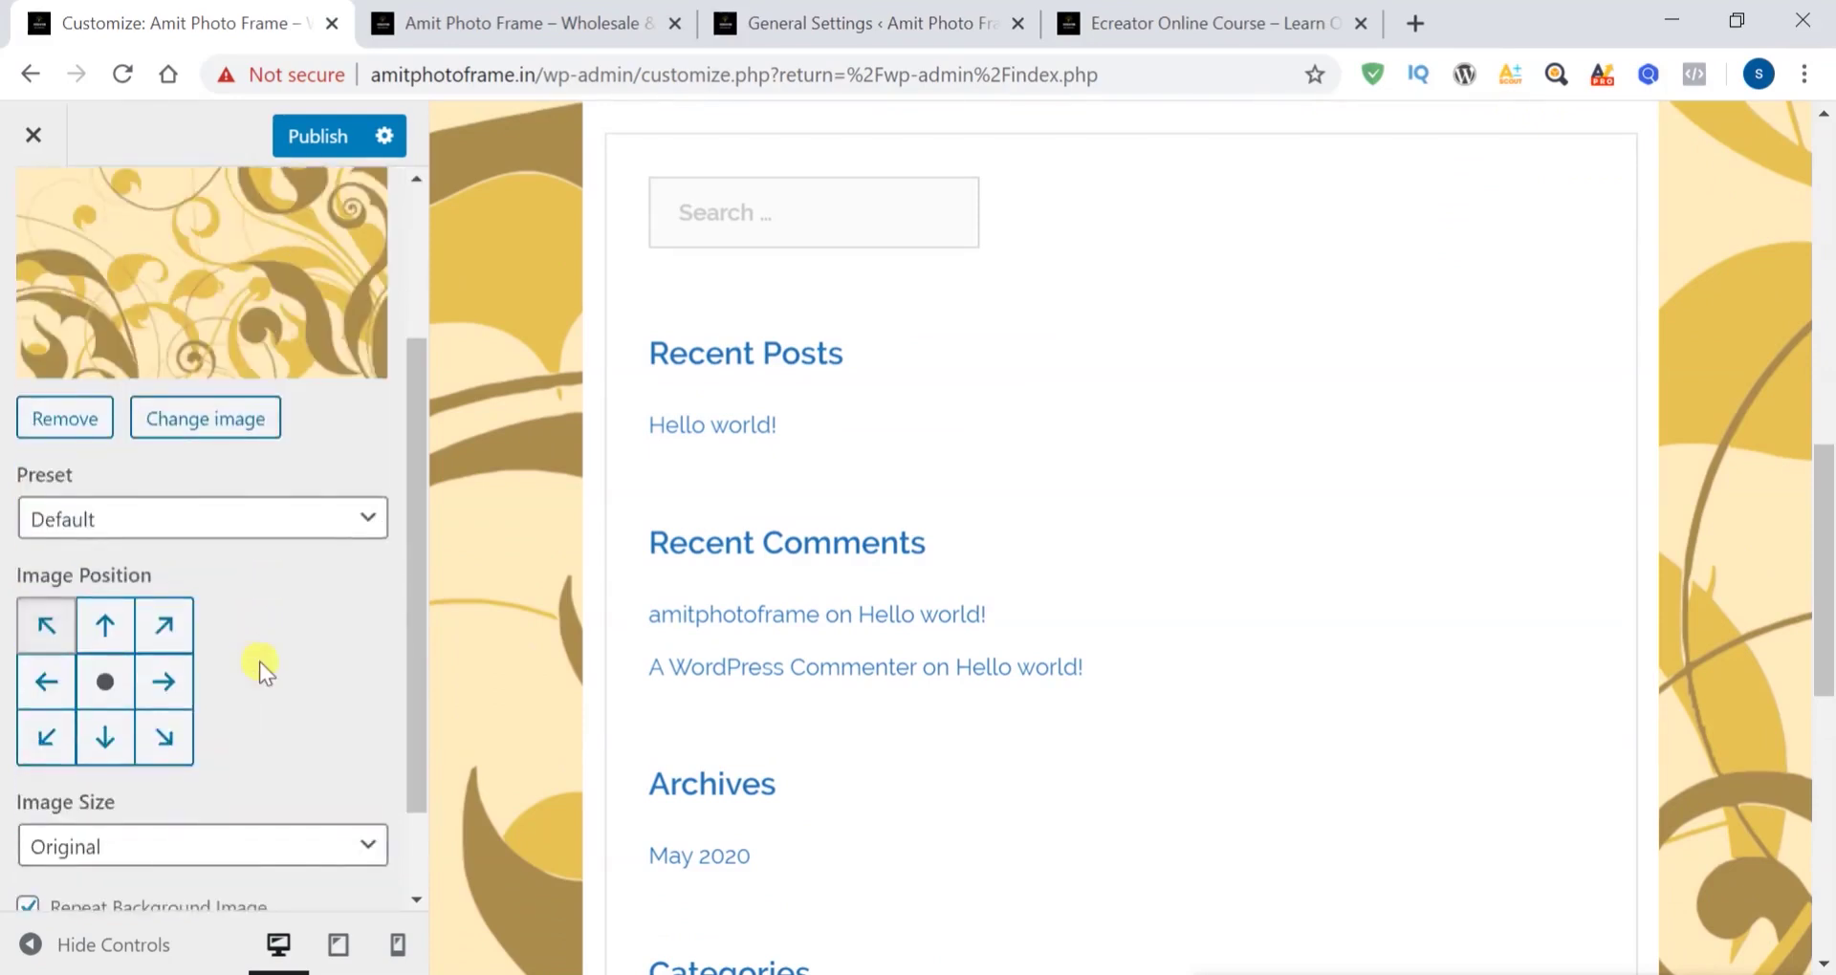
left_click(103, 631)
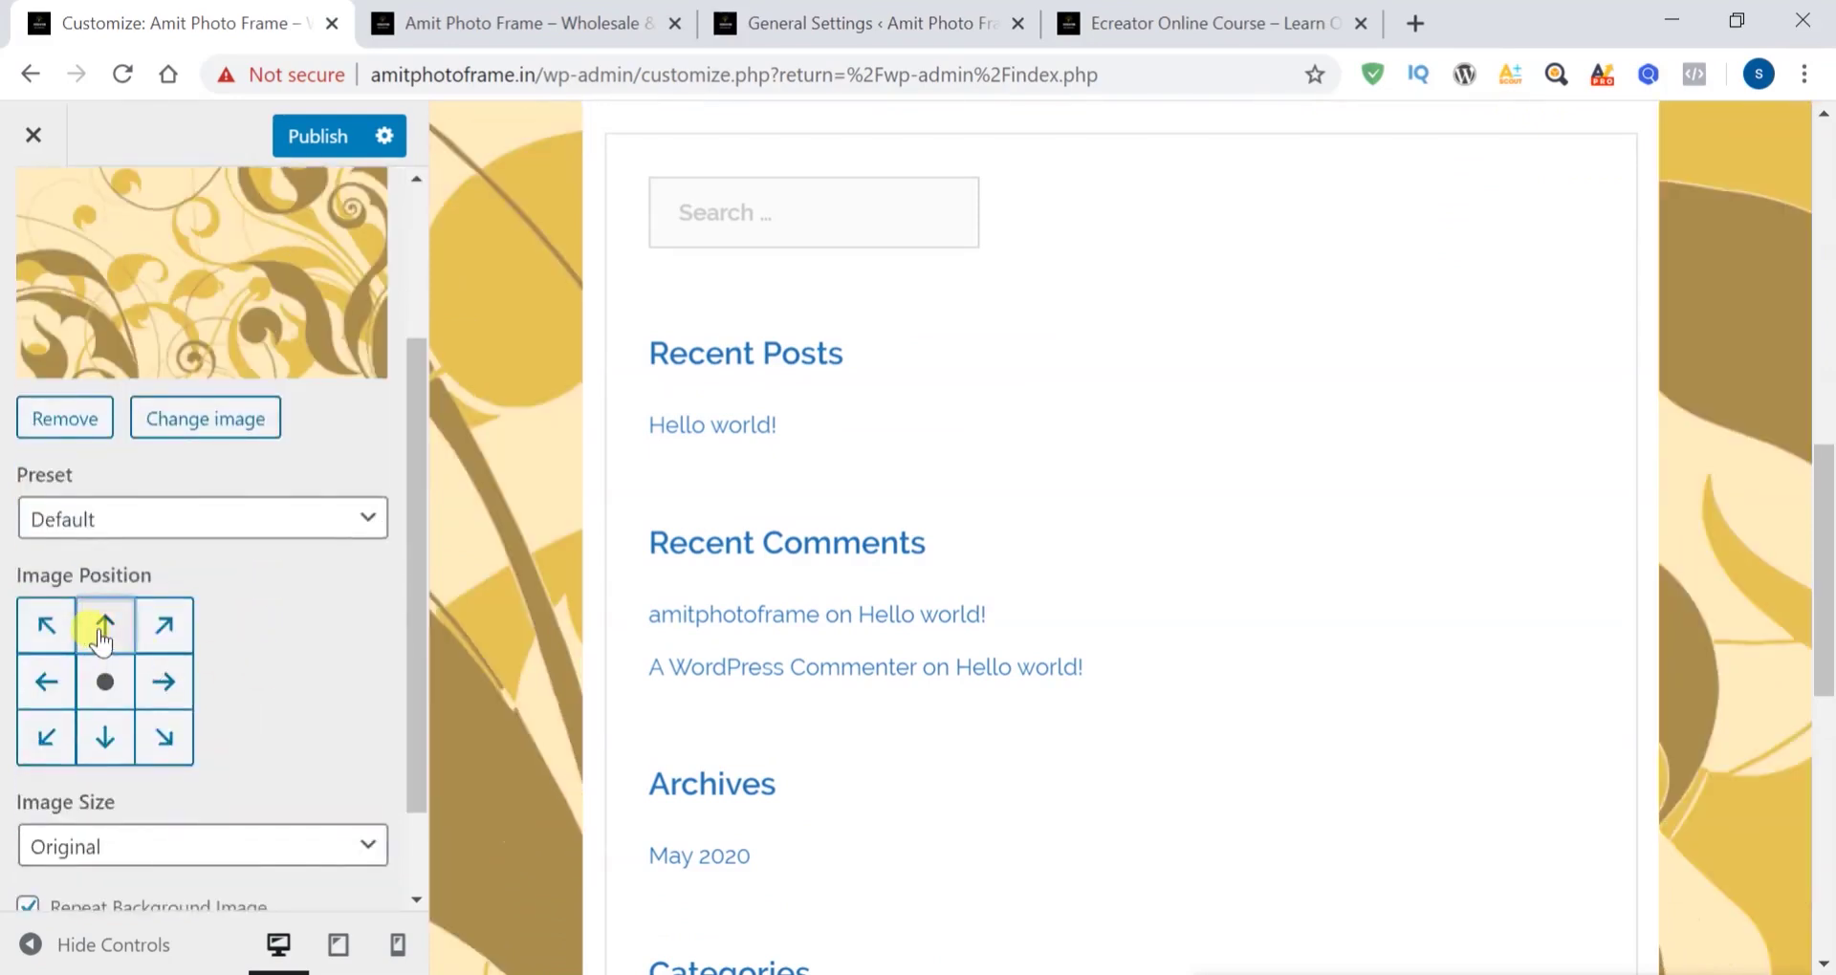
left_click(155, 623)
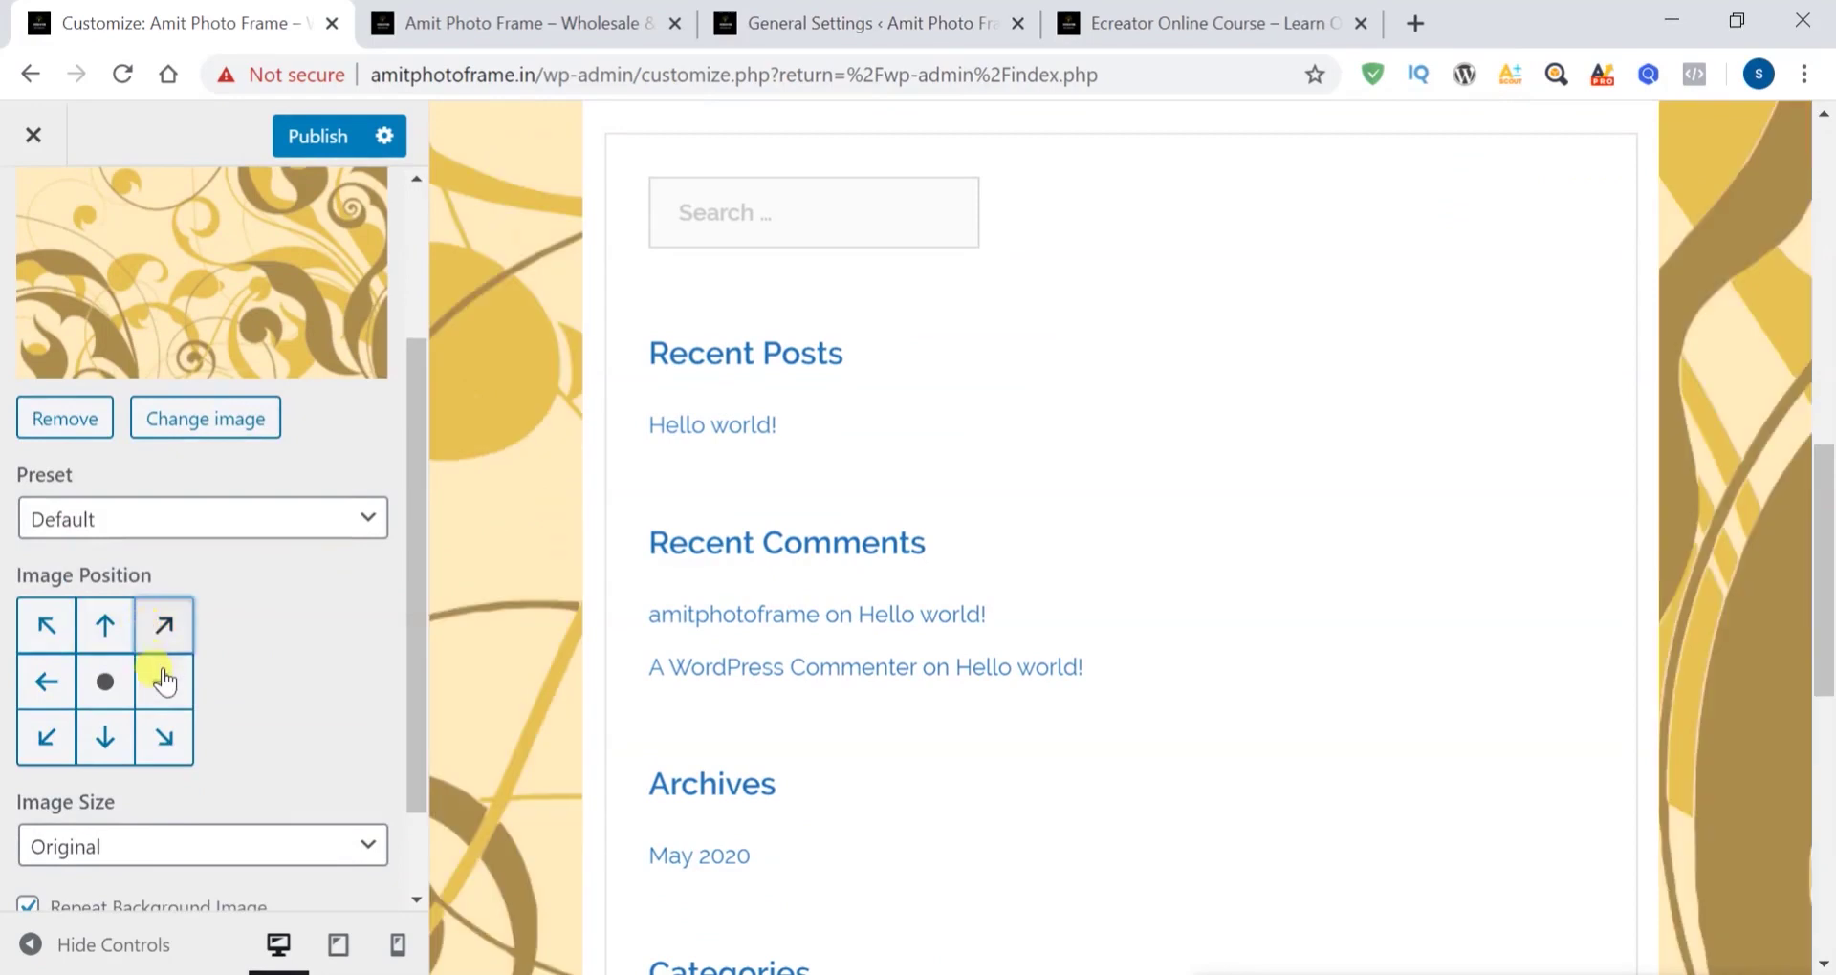
left_click(166, 681)
left_click(154, 737)
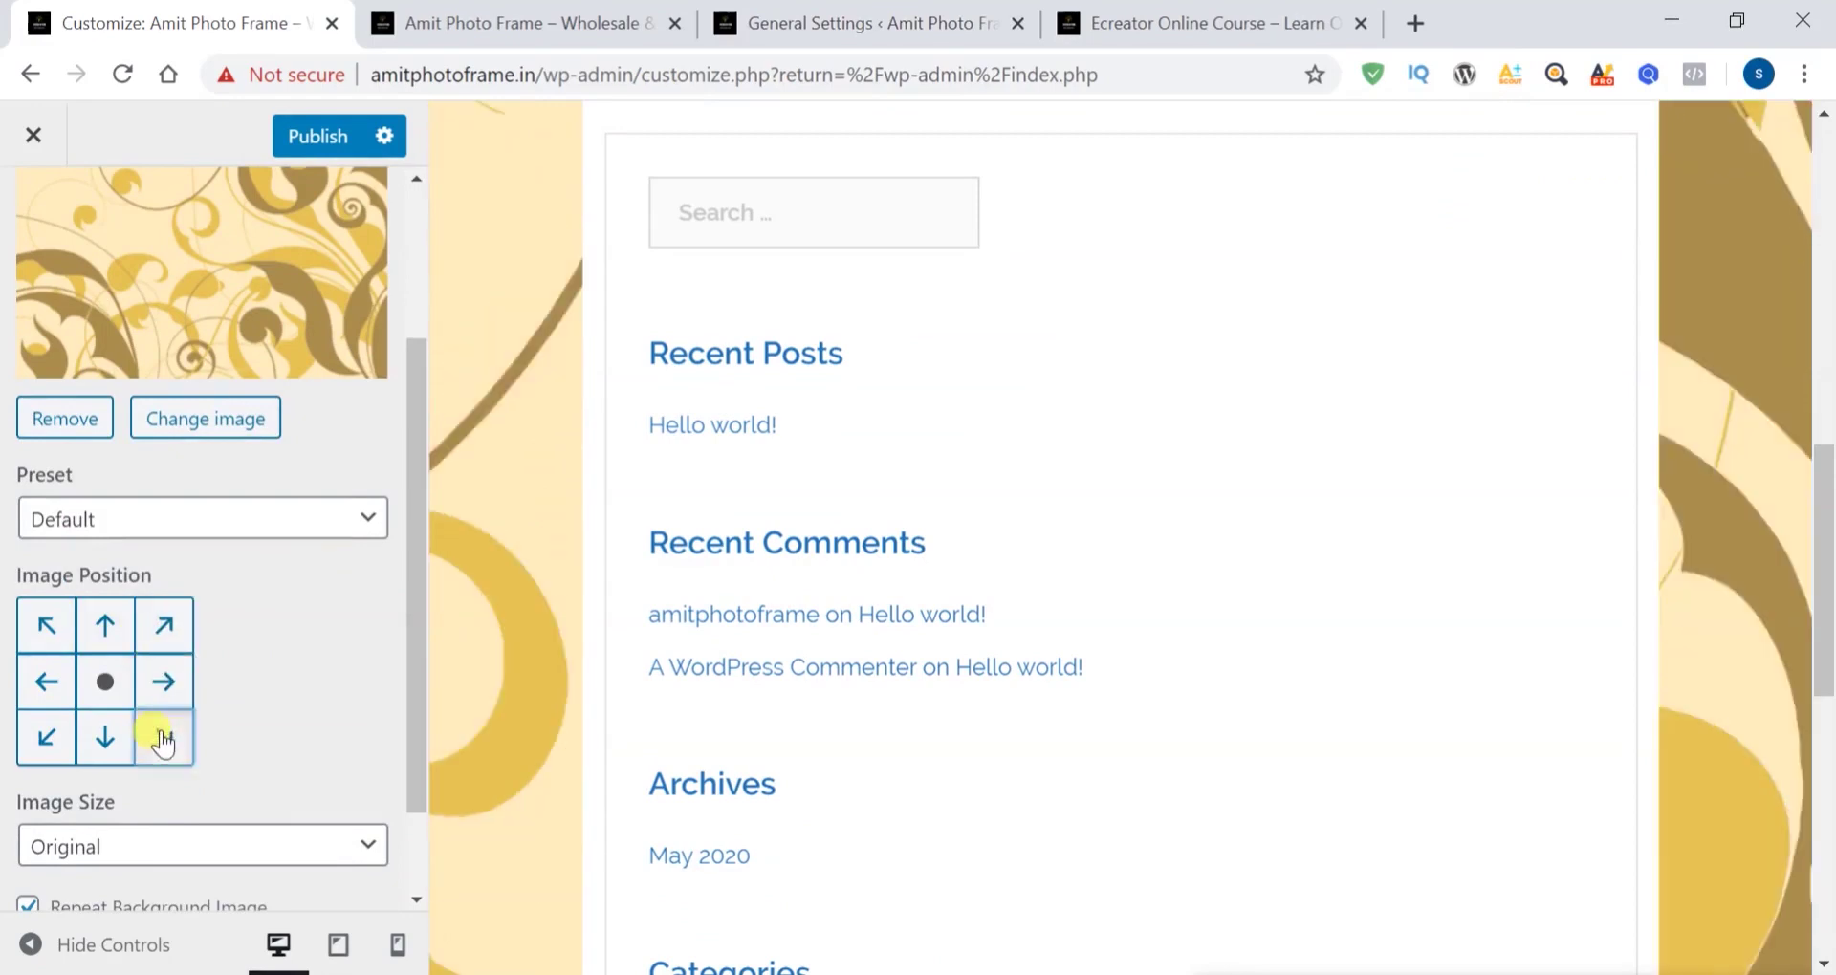
left_click(102, 742)
left_click(38, 737)
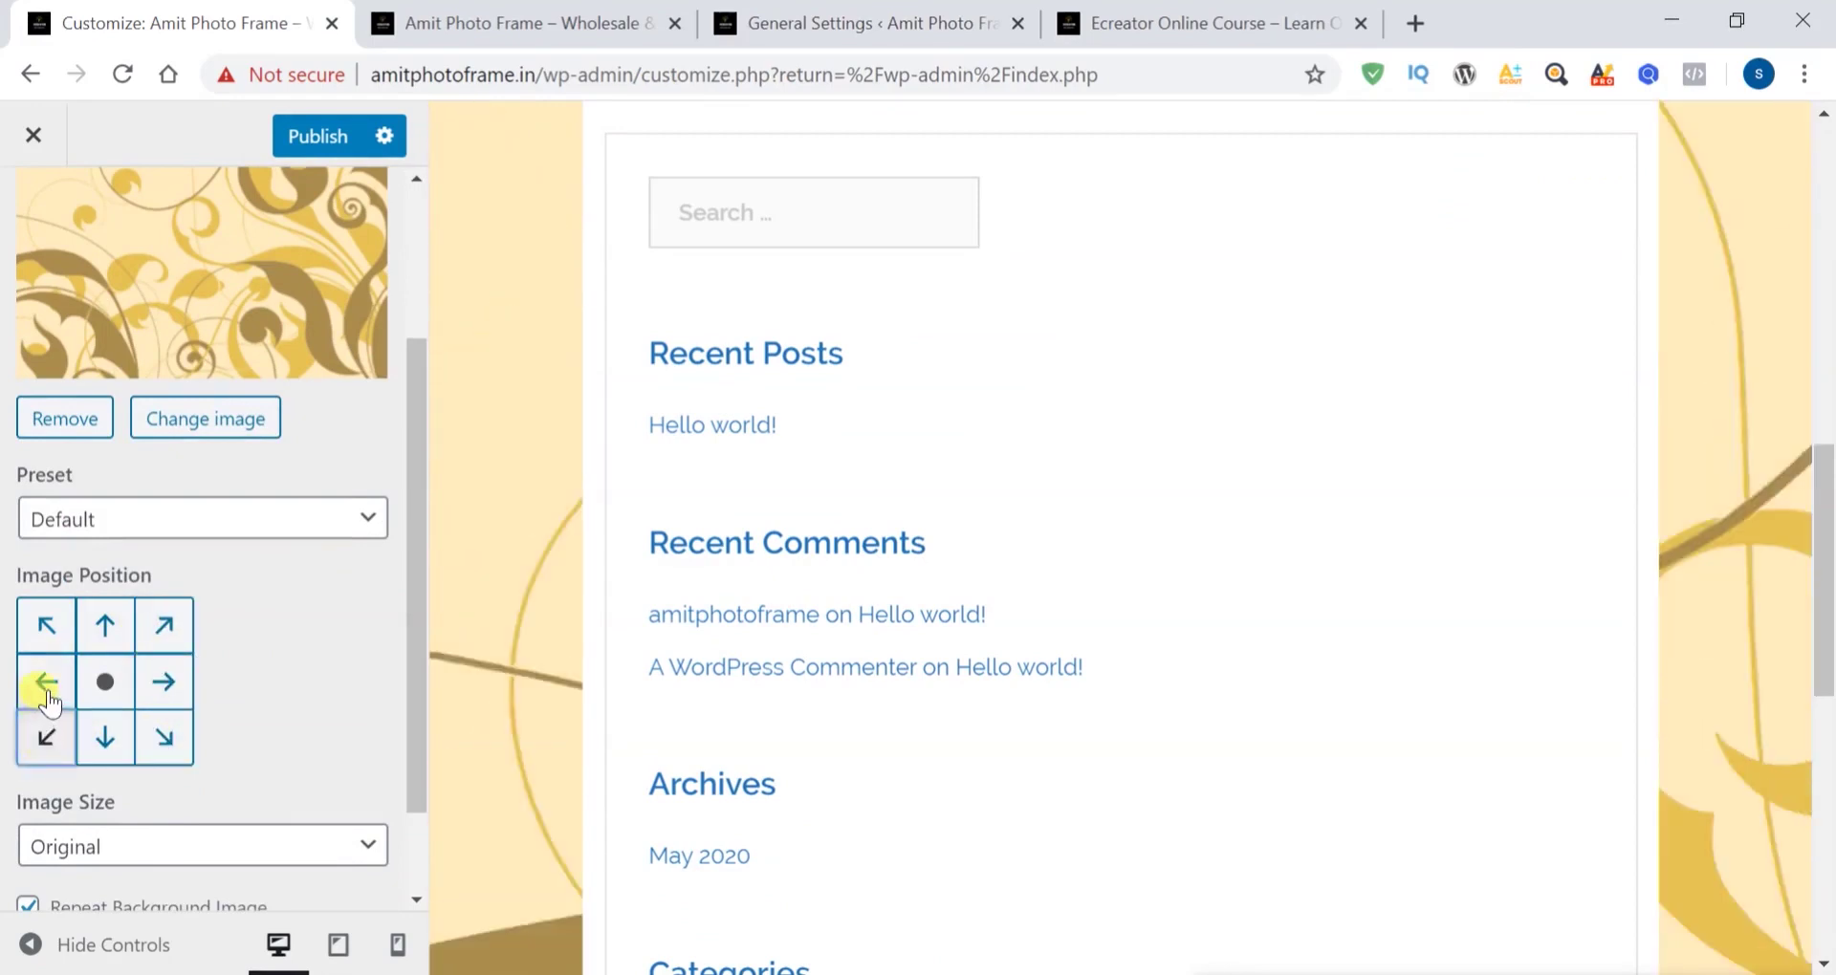
left_click(43, 688)
left_click(43, 624)
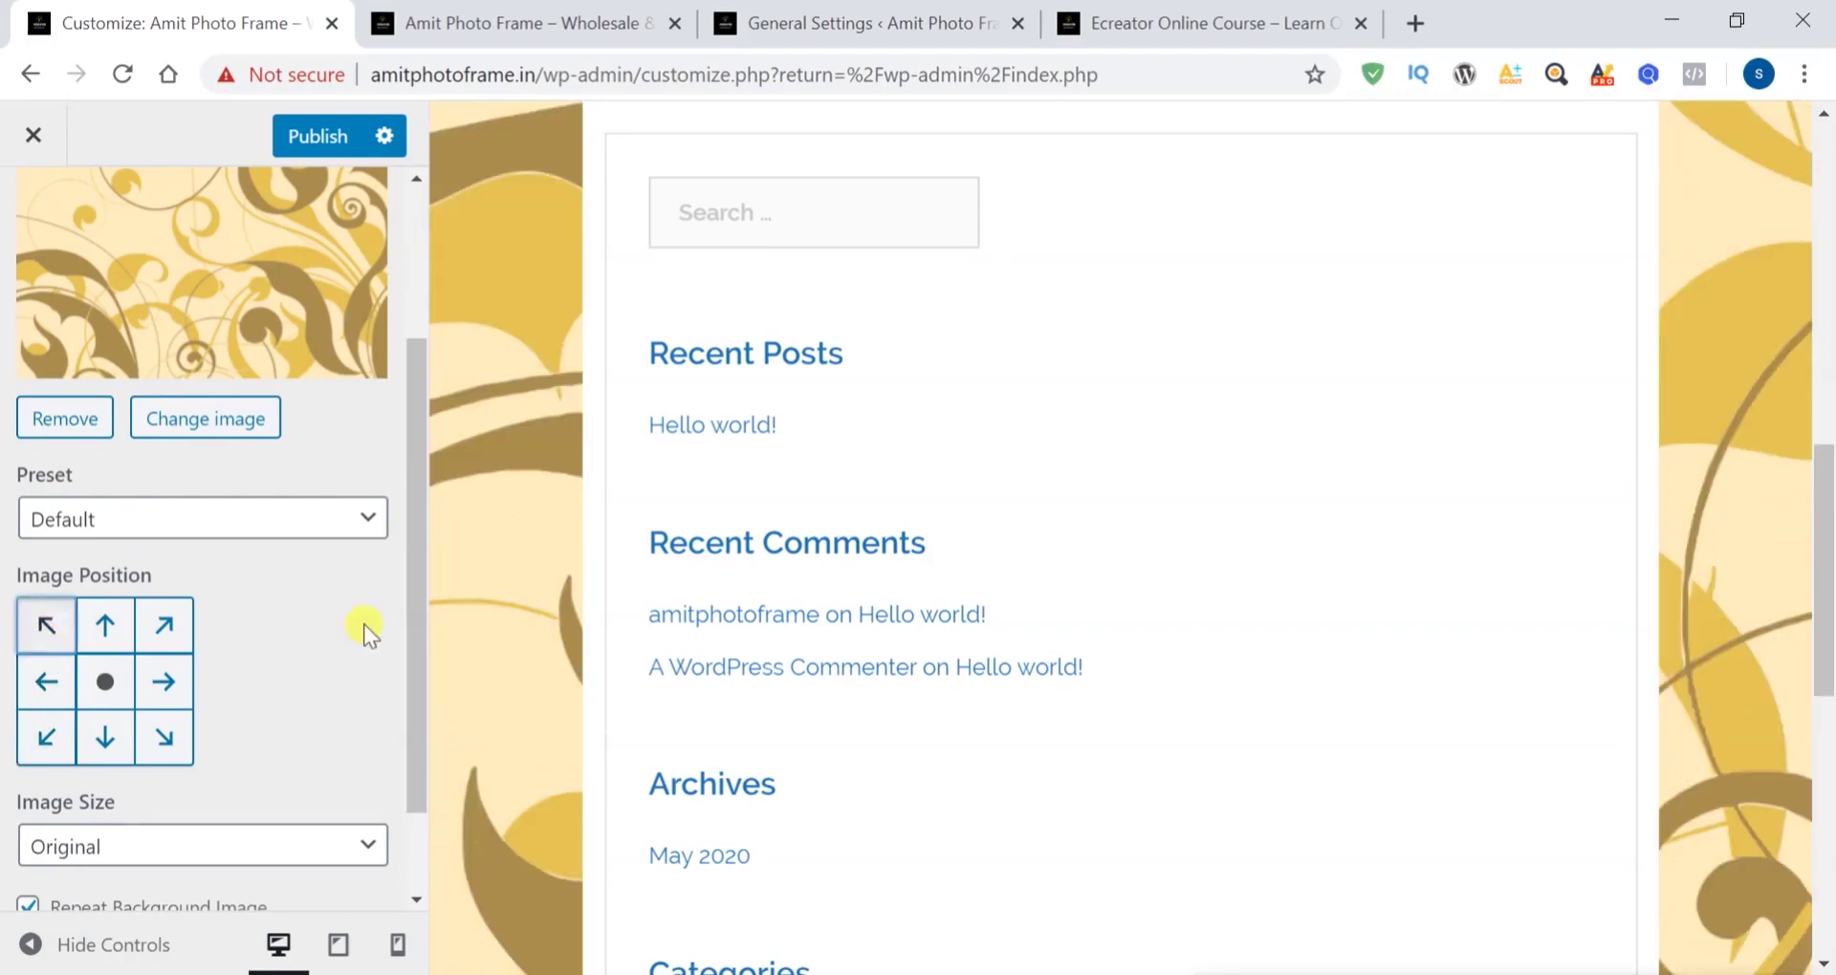
Remove the floral background image and publish the site without a background image
scroll(363, 624, "up", 3)
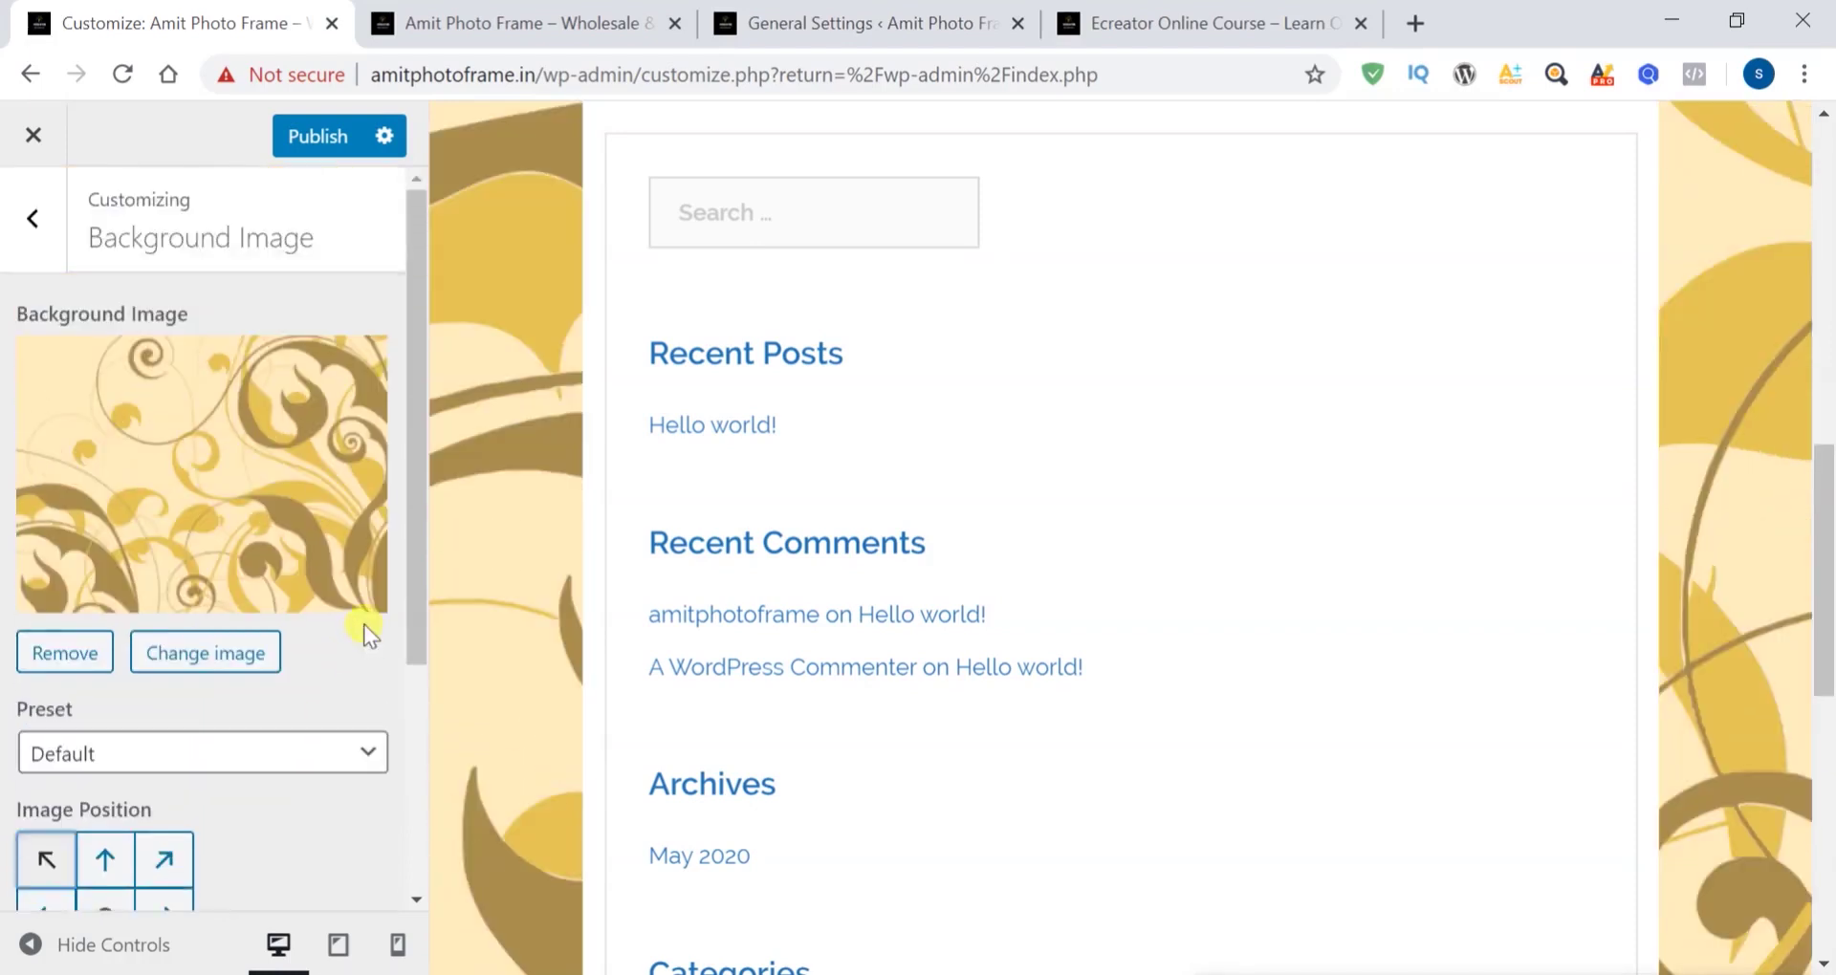
left_click(82, 650)
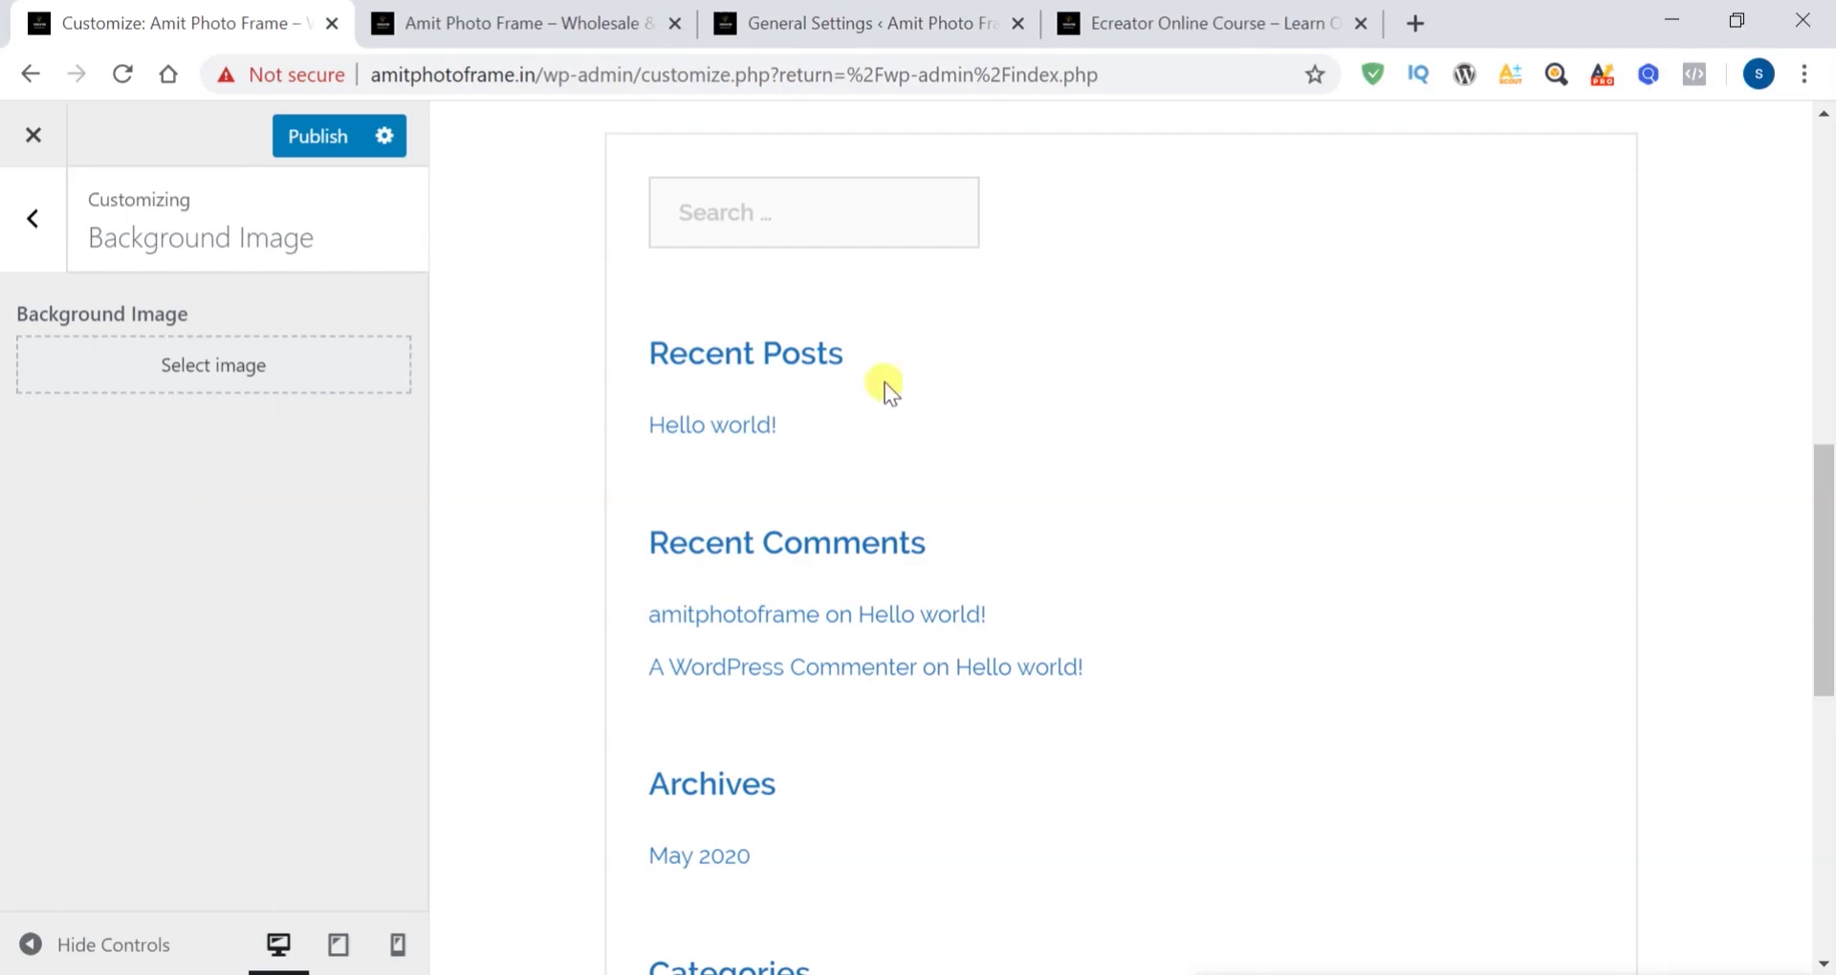
scroll(885, 383, "up", 10)
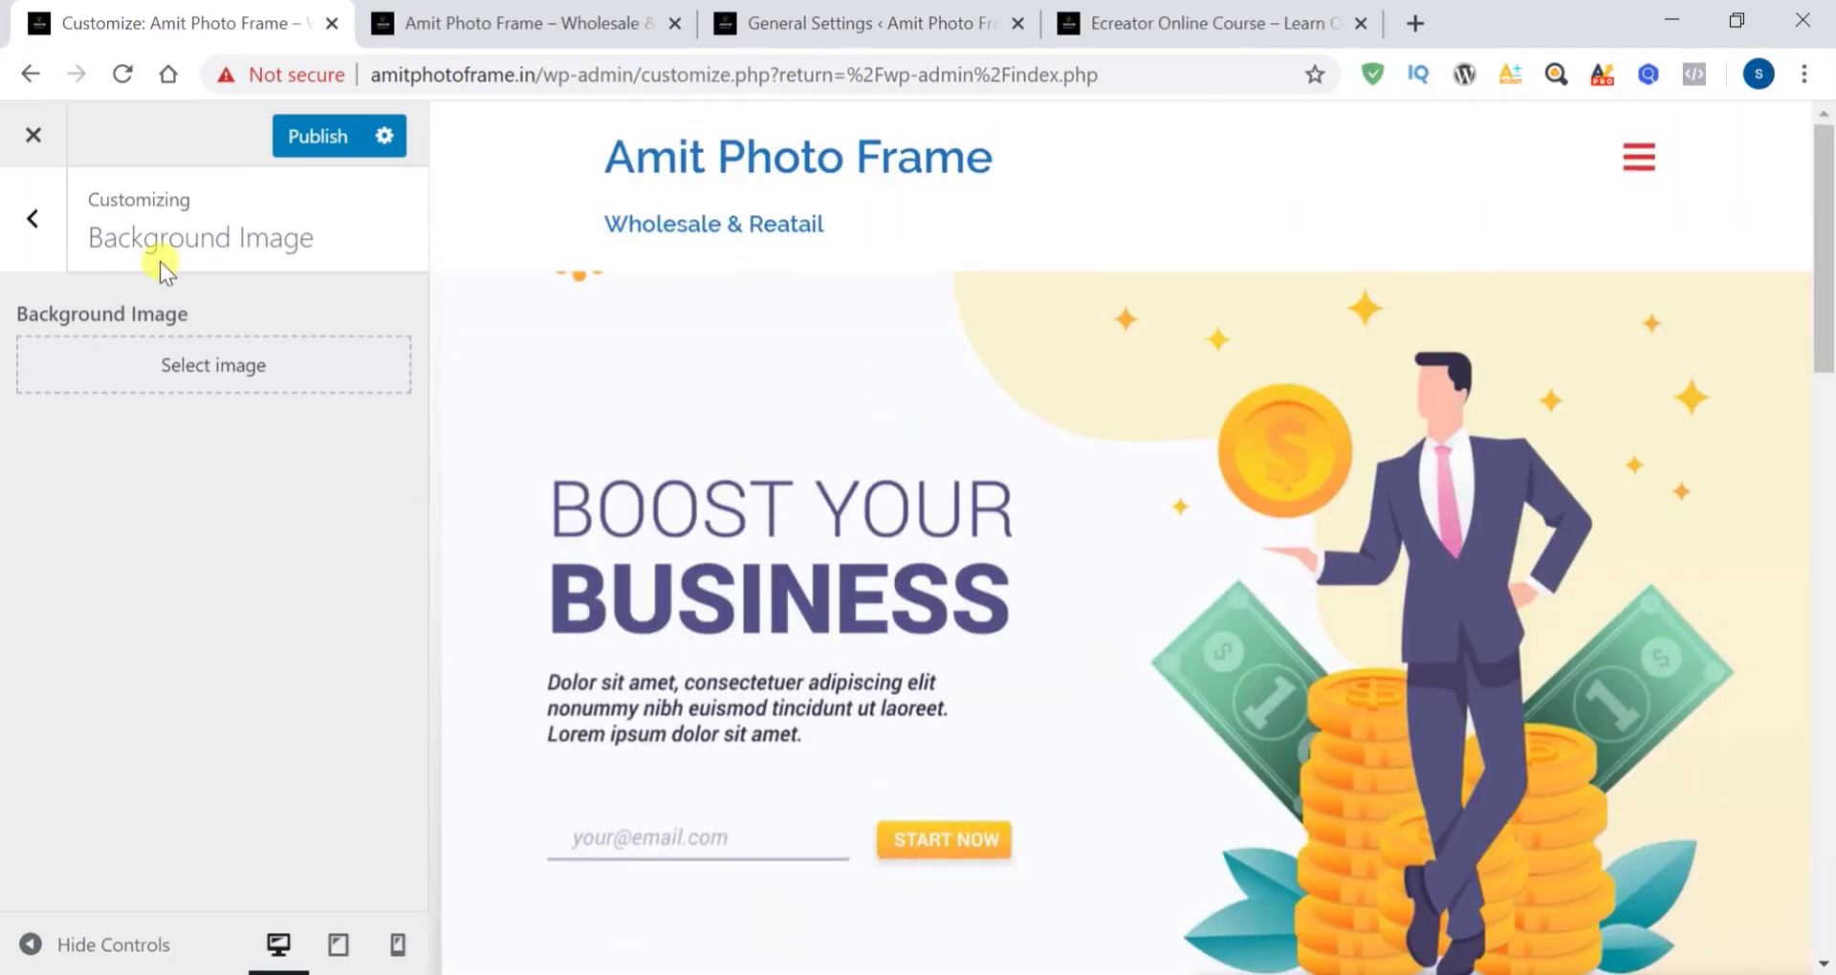
left_click(334, 141)
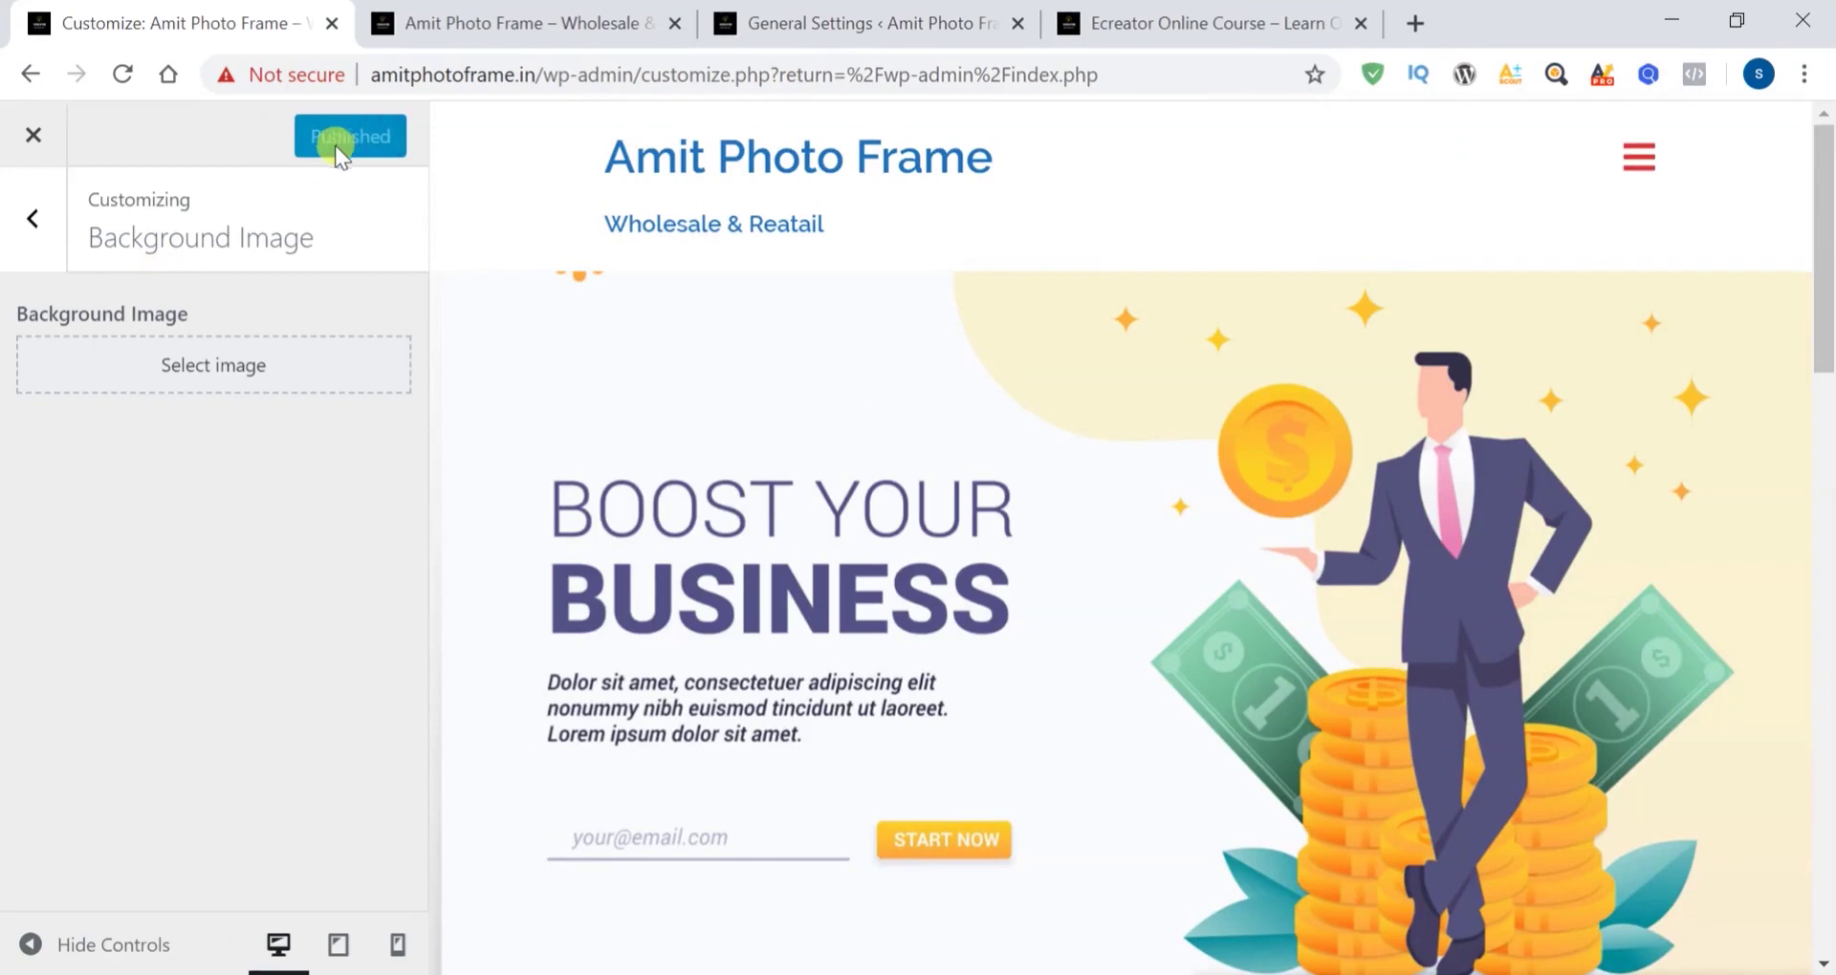
Leave the Background Image settings and open the Menus settings in the customizer
left_click(31, 223)
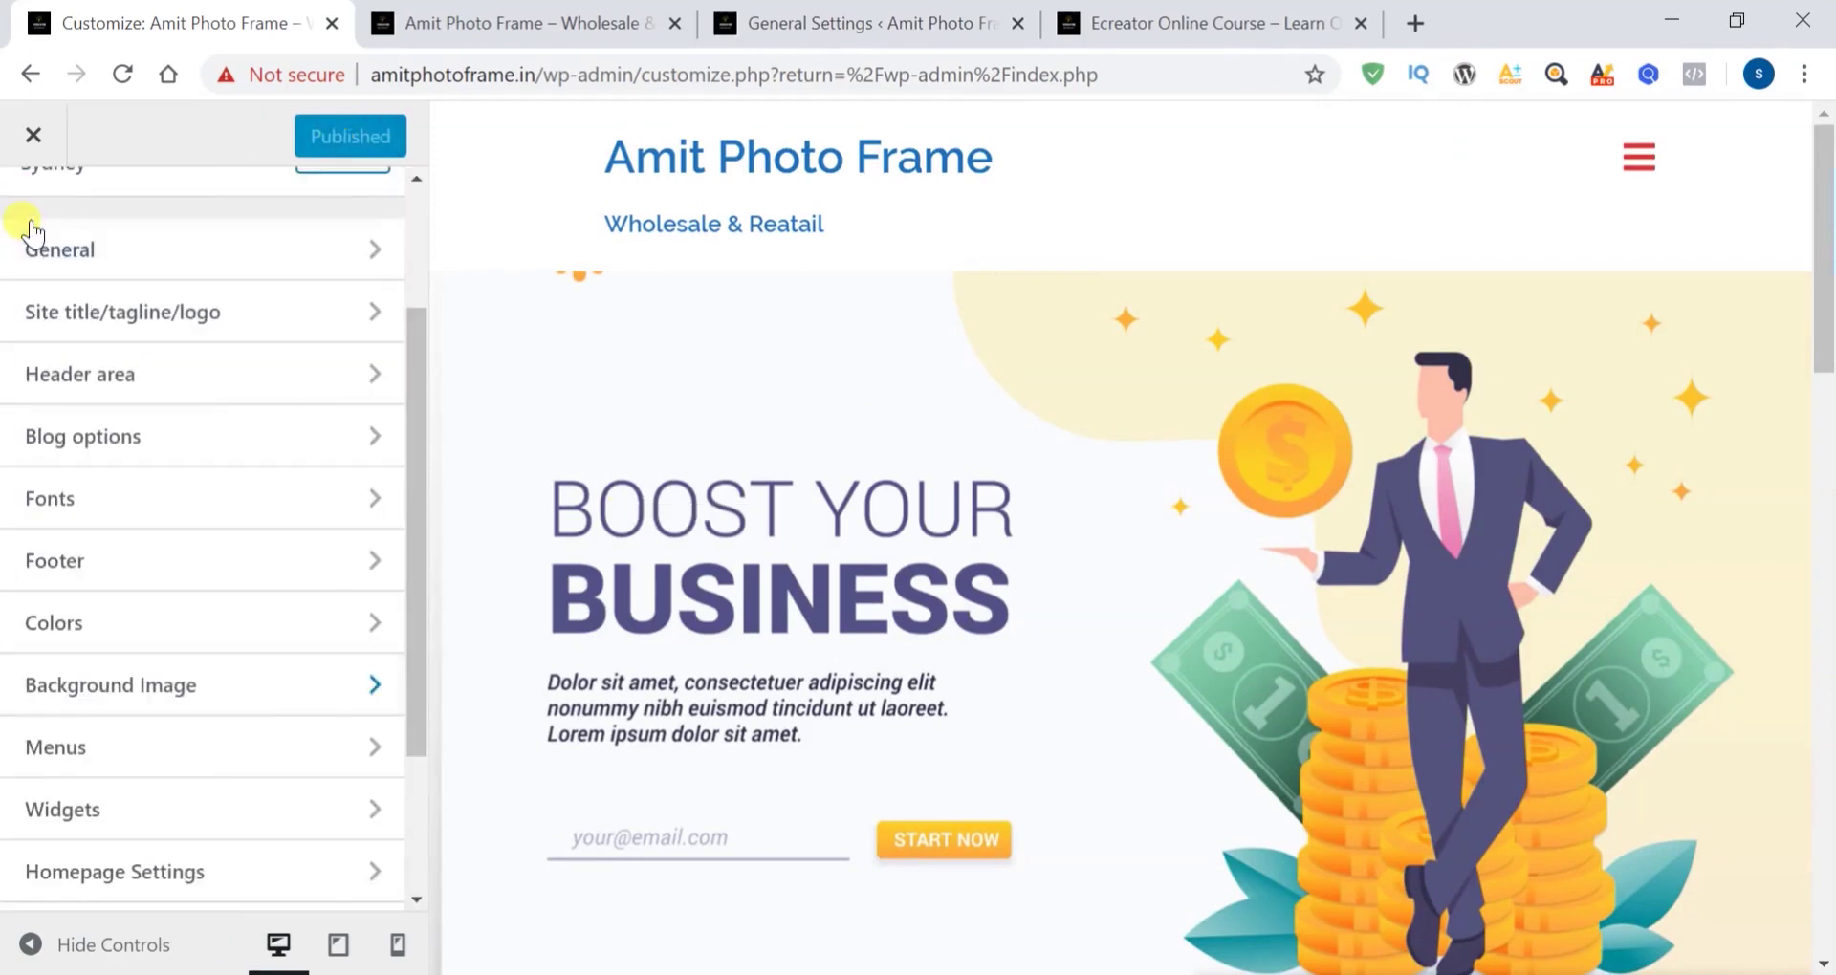
scroll(320, 701, "down", 1)
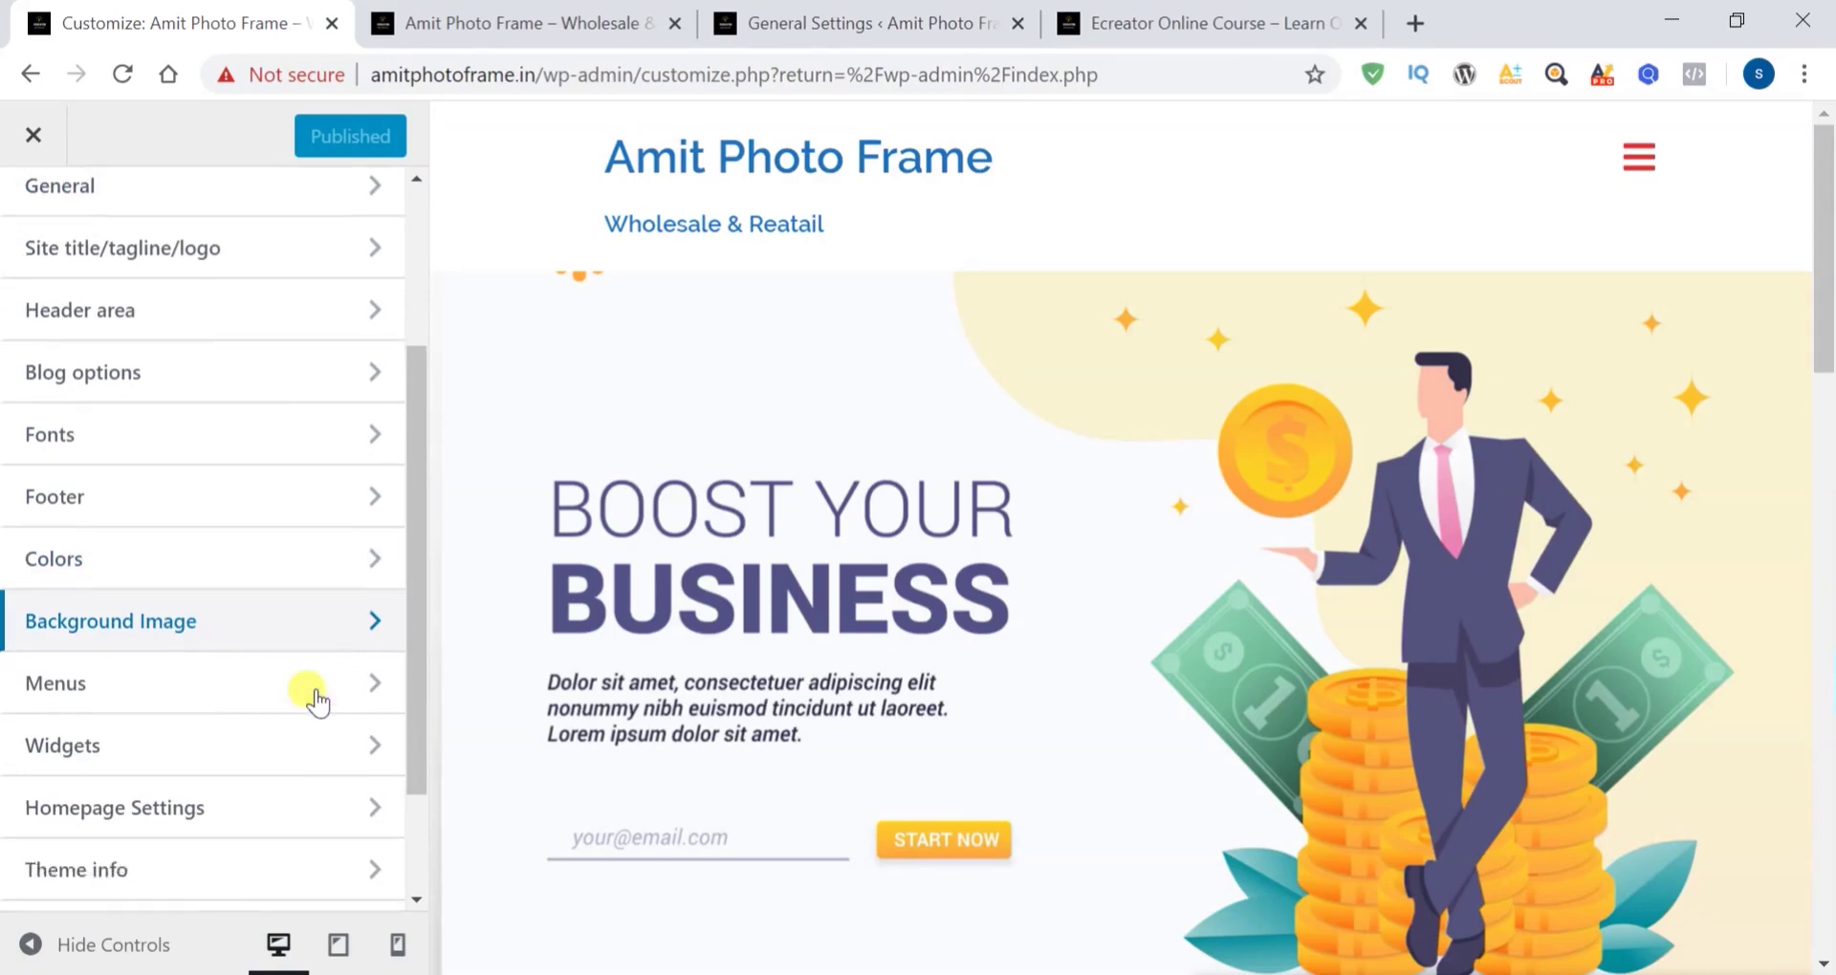
scroll(319, 702, "down", 2)
left_click(368, 542)
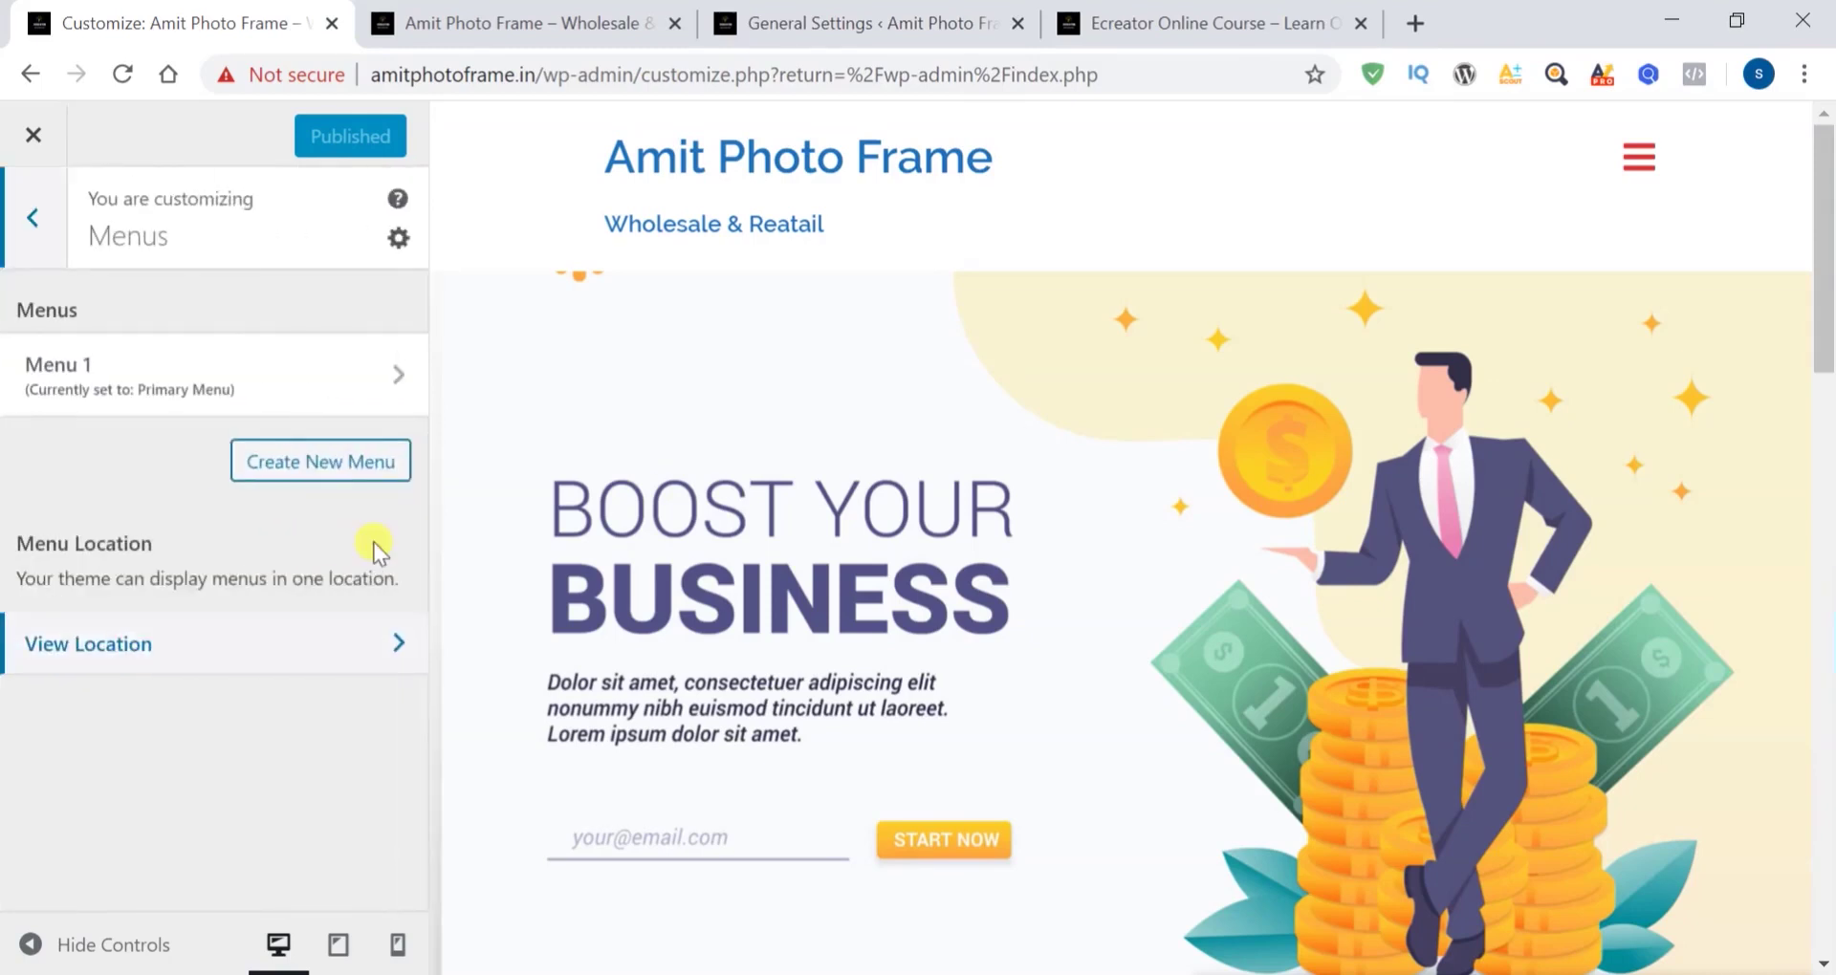
Leave the Menus settings and review the Widgets areas and the Homepage Settings in the customizer
left_click(37, 225)
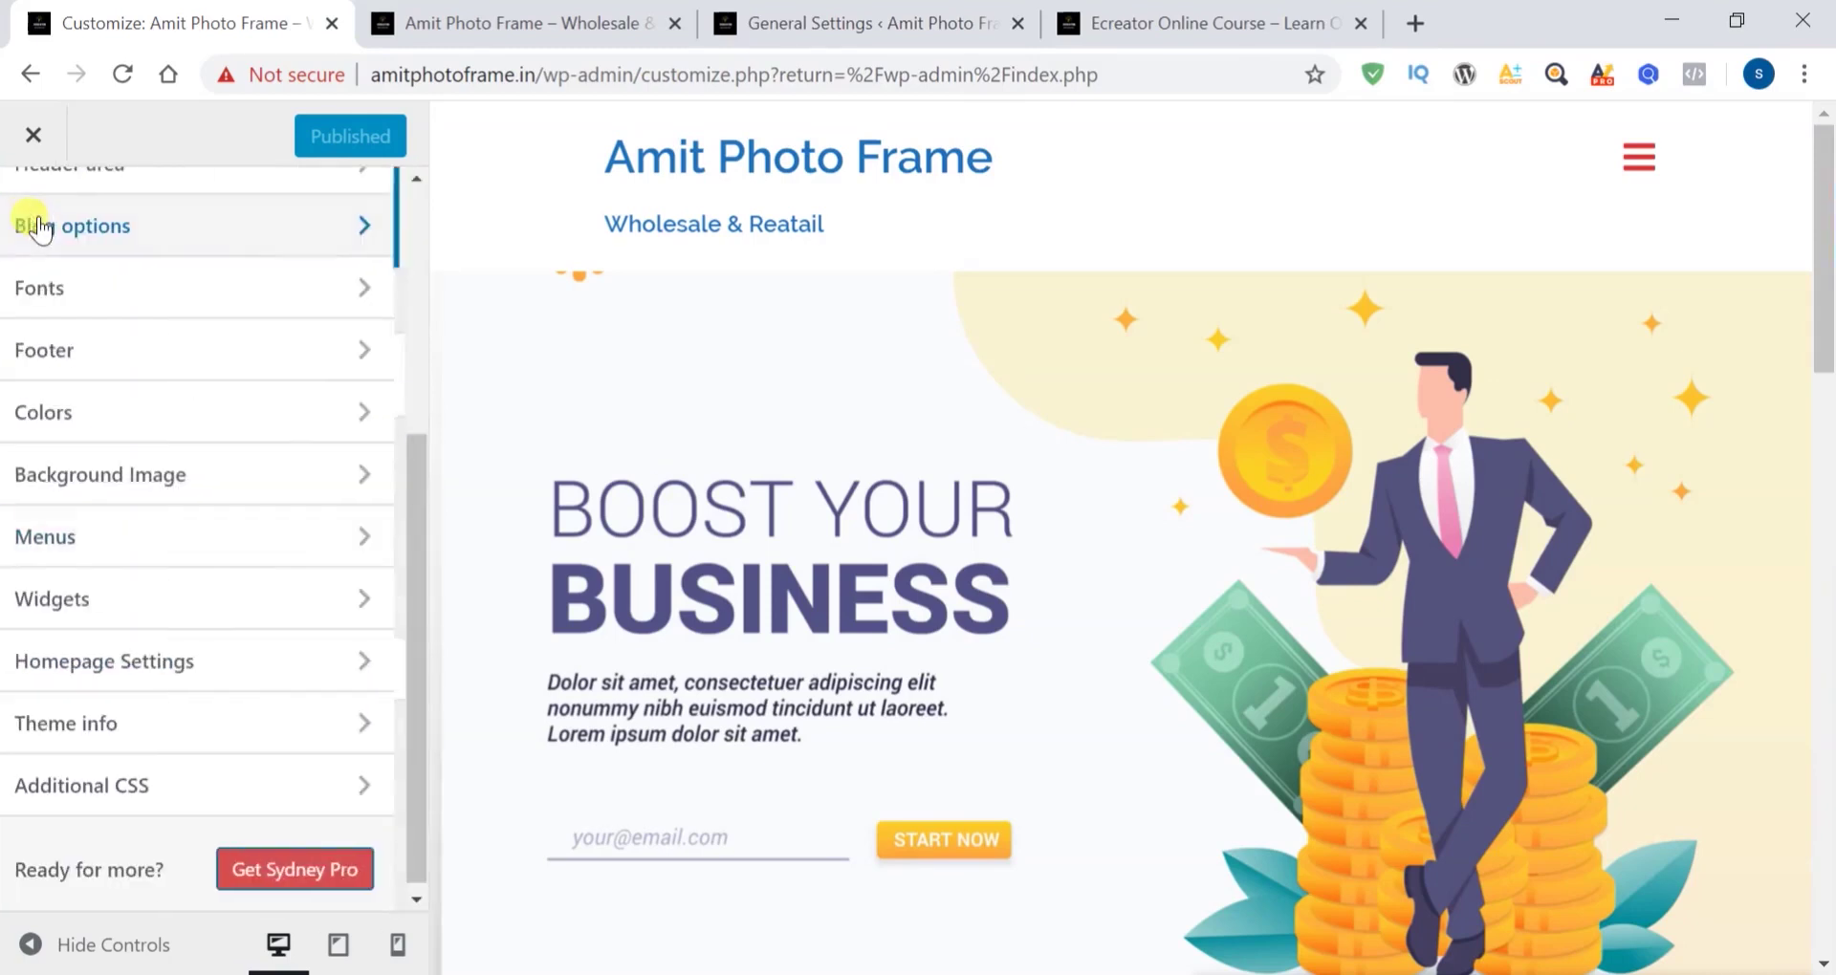
left_click(289, 612)
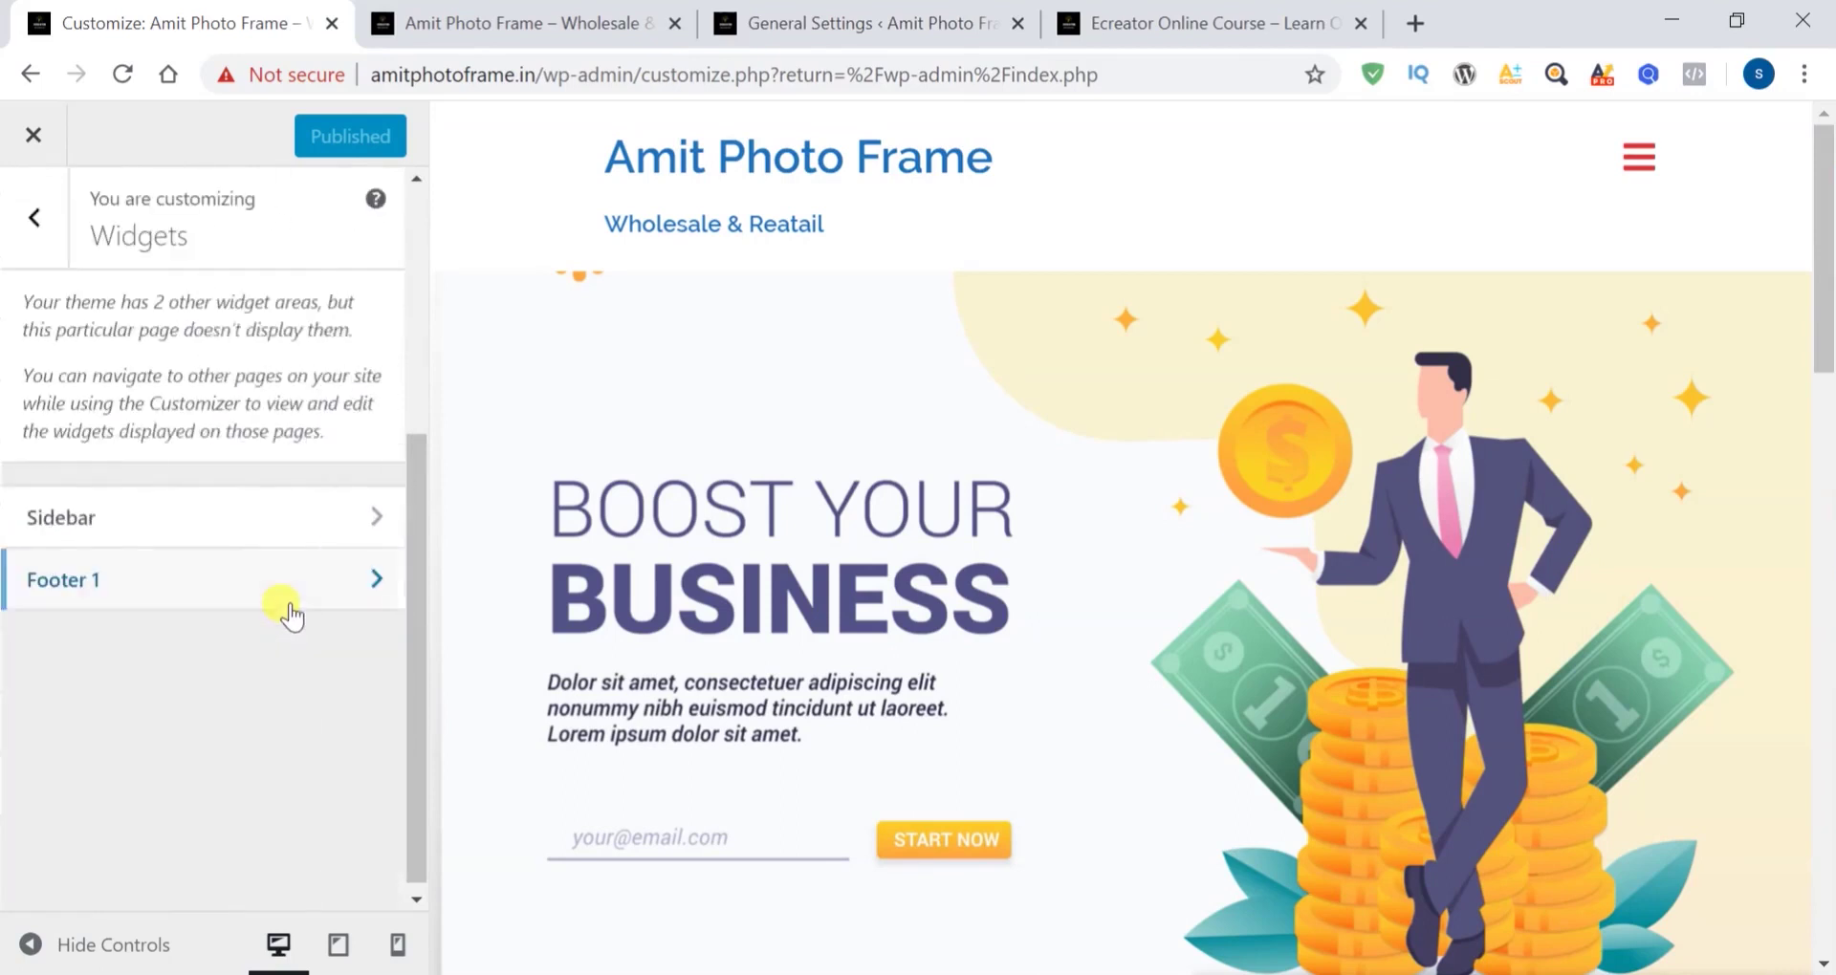
left_click(38, 230)
left_click(342, 676)
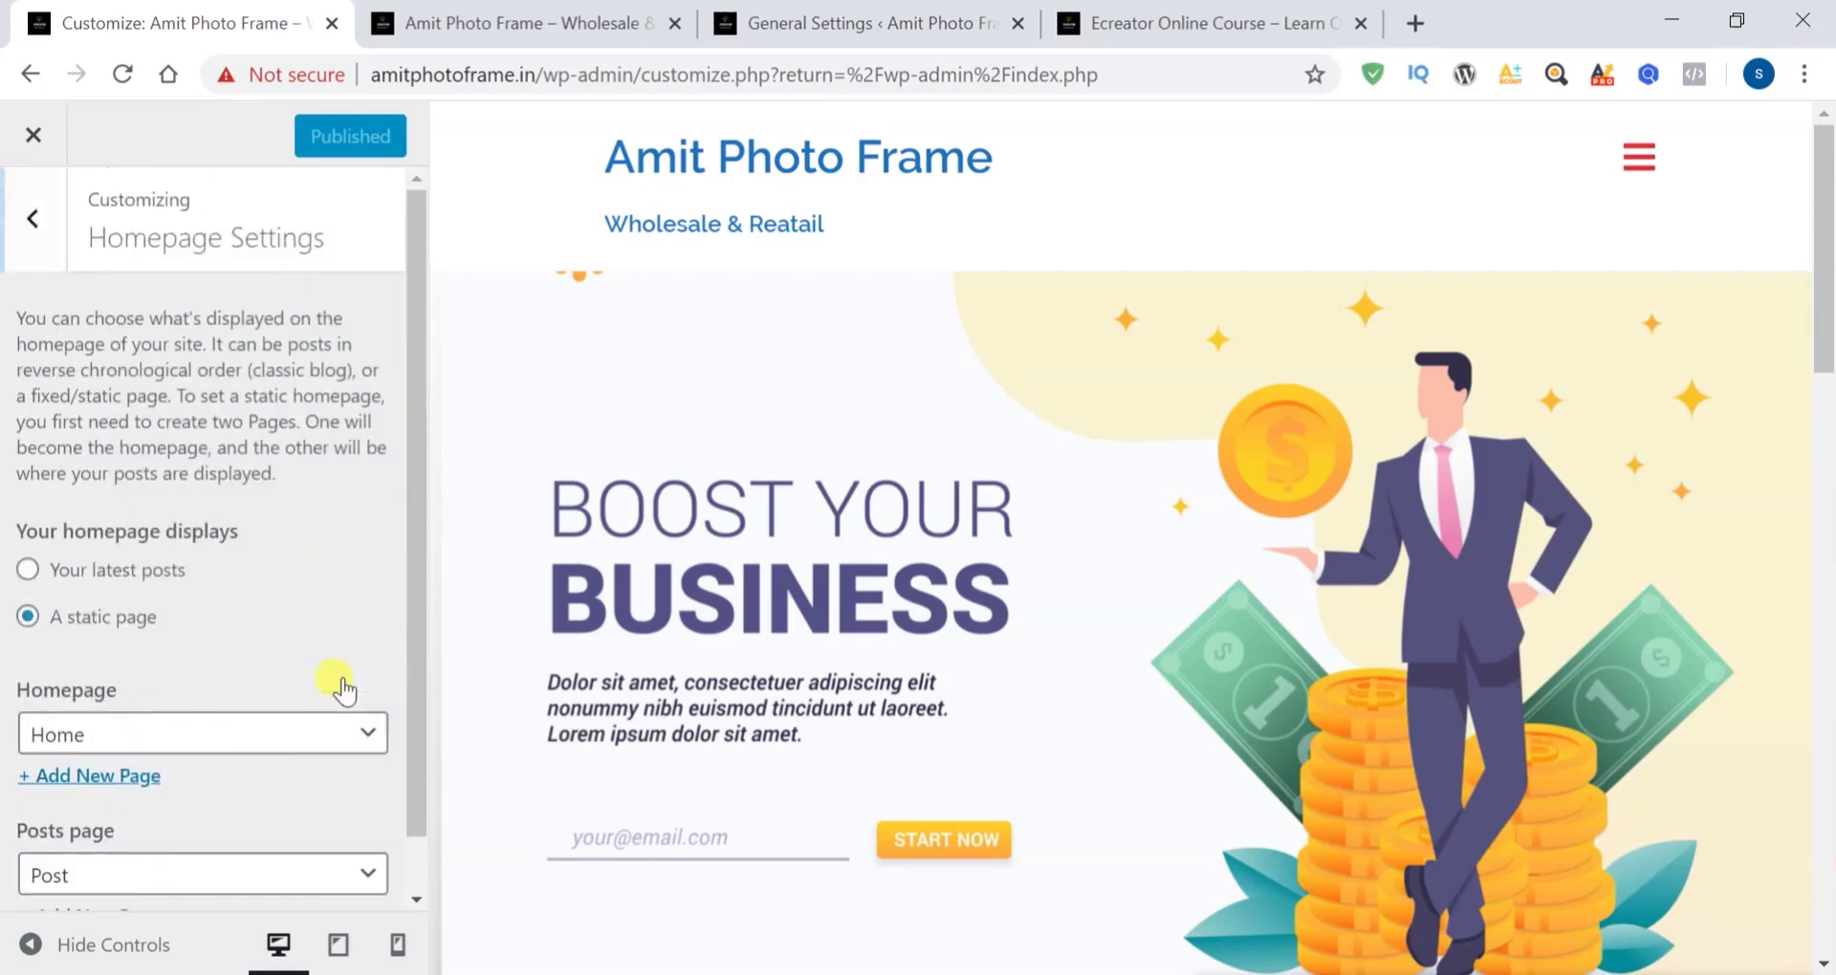
scroll(341, 686, "down", 2)
scroll(343, 688, "up", 2)
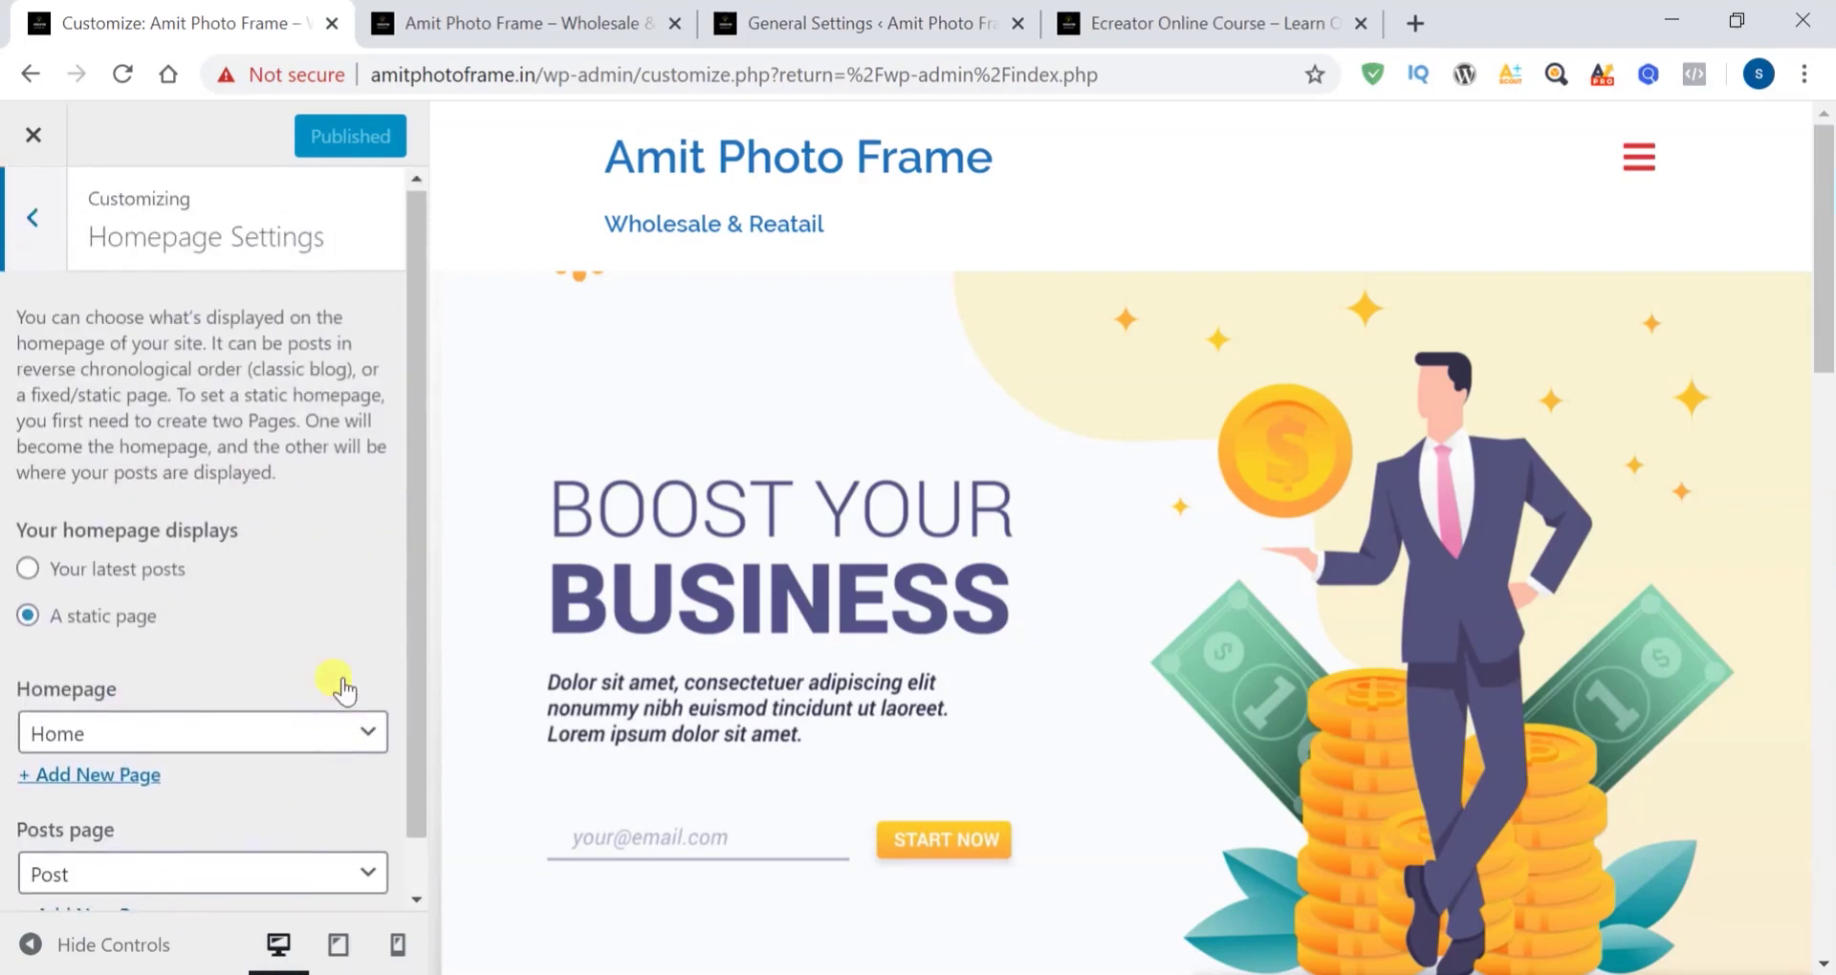
Review the Theme info and Additional CSS sections, then return to the main customizer list
left_click(33, 220)
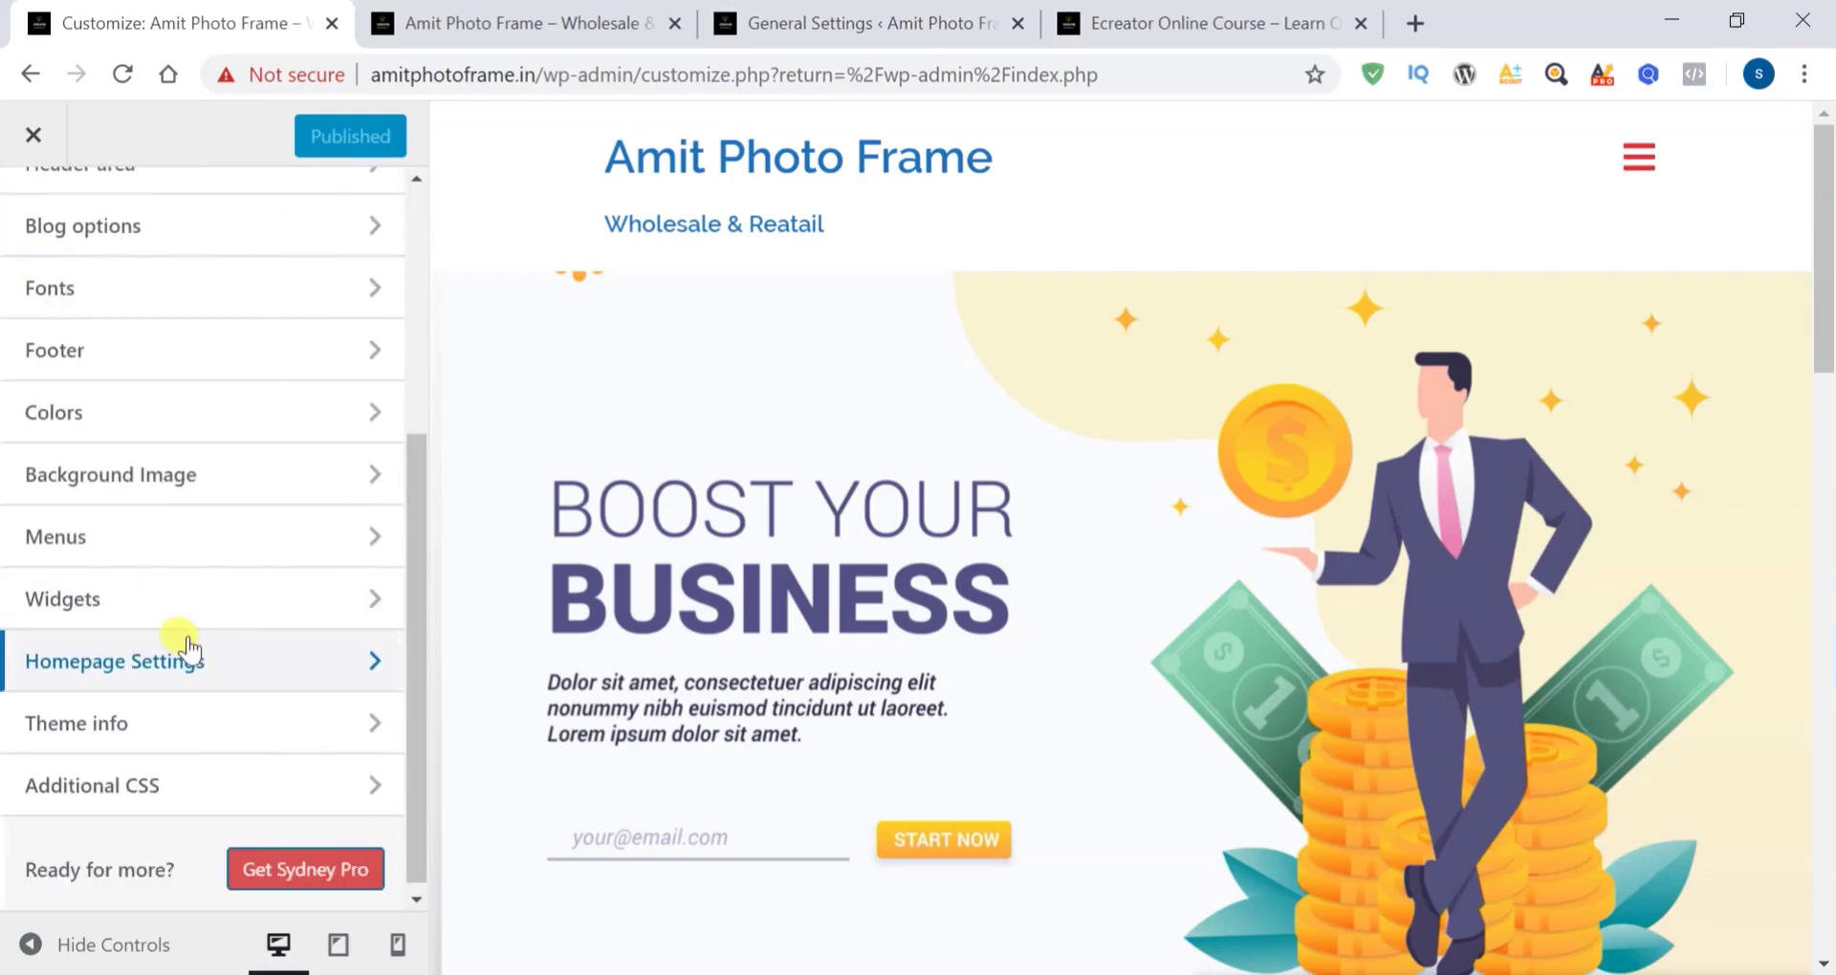
left_click(295, 734)
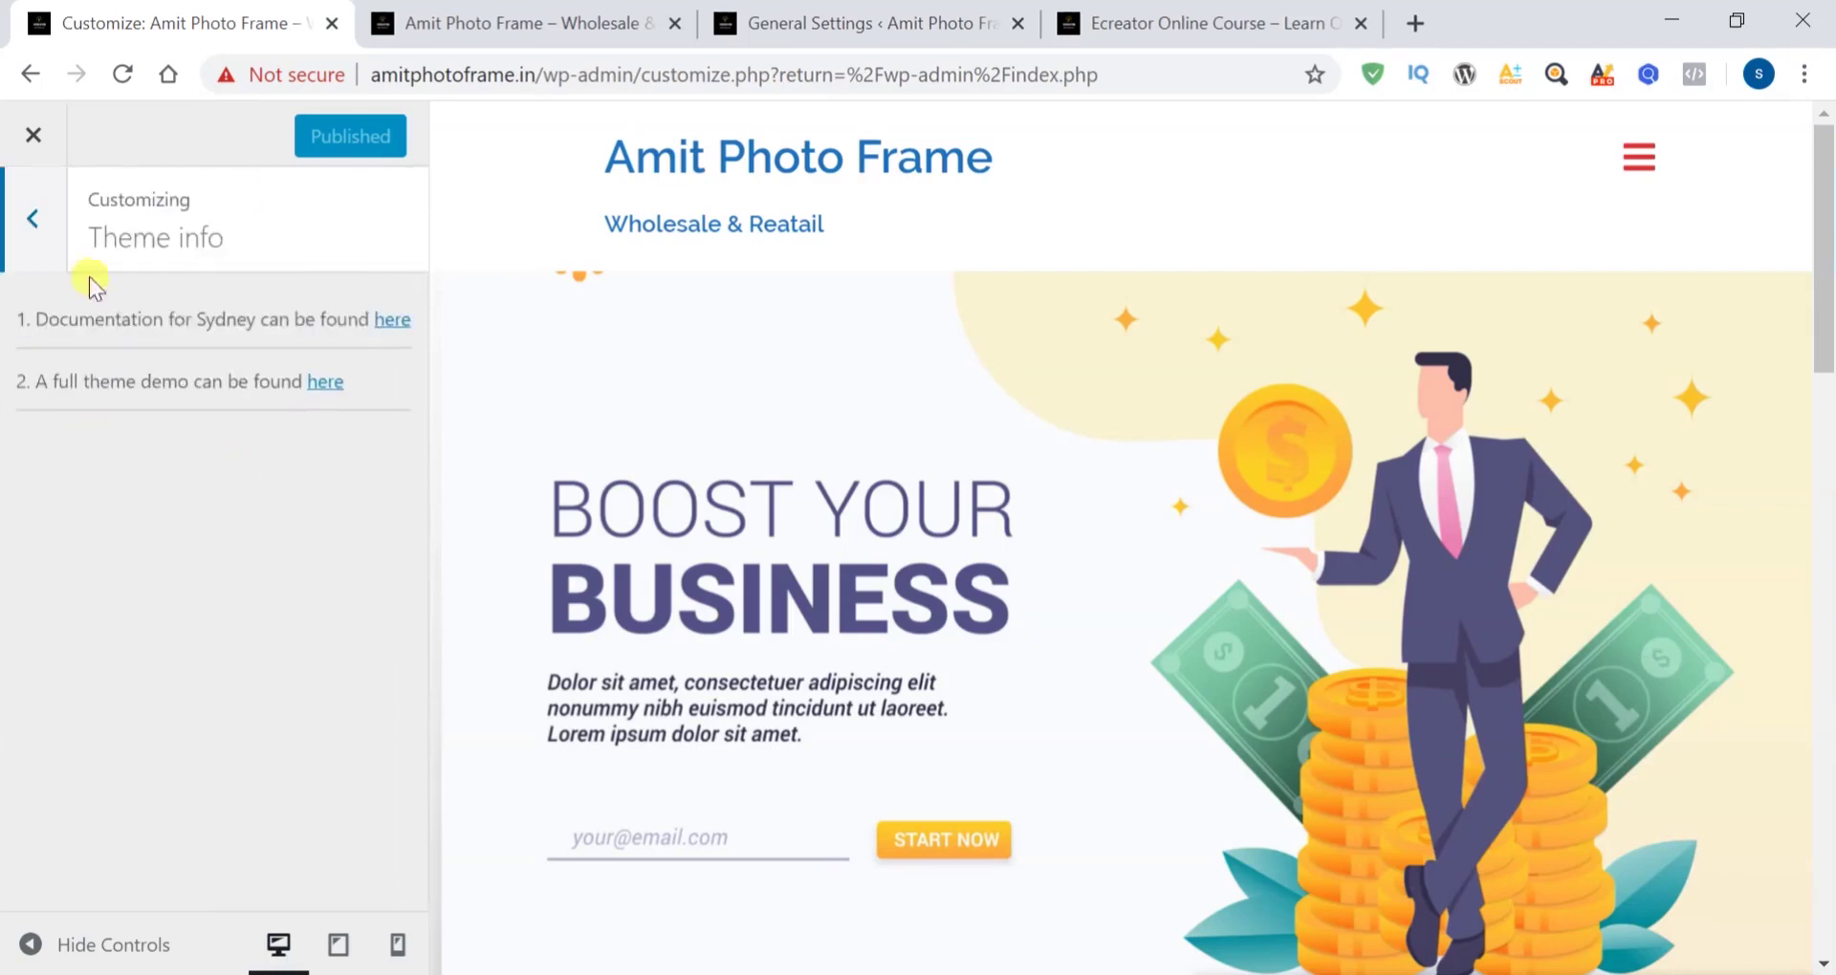
left_click(23, 225)
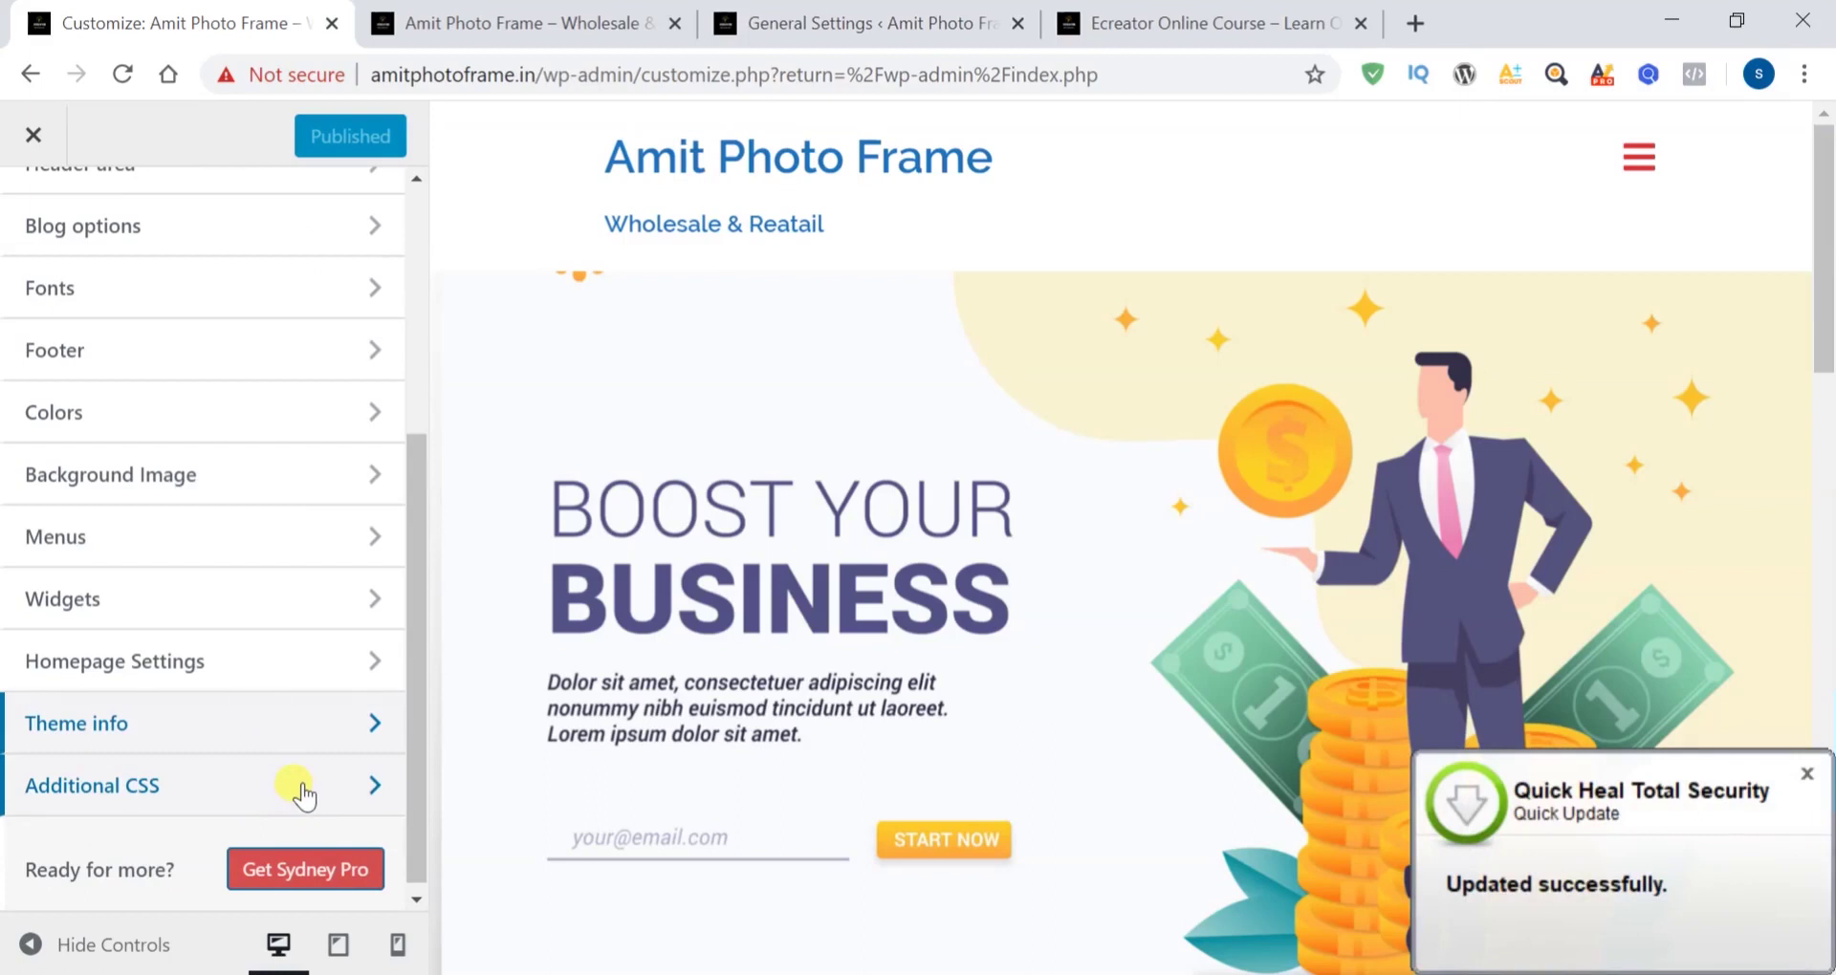
left_click(374, 782)
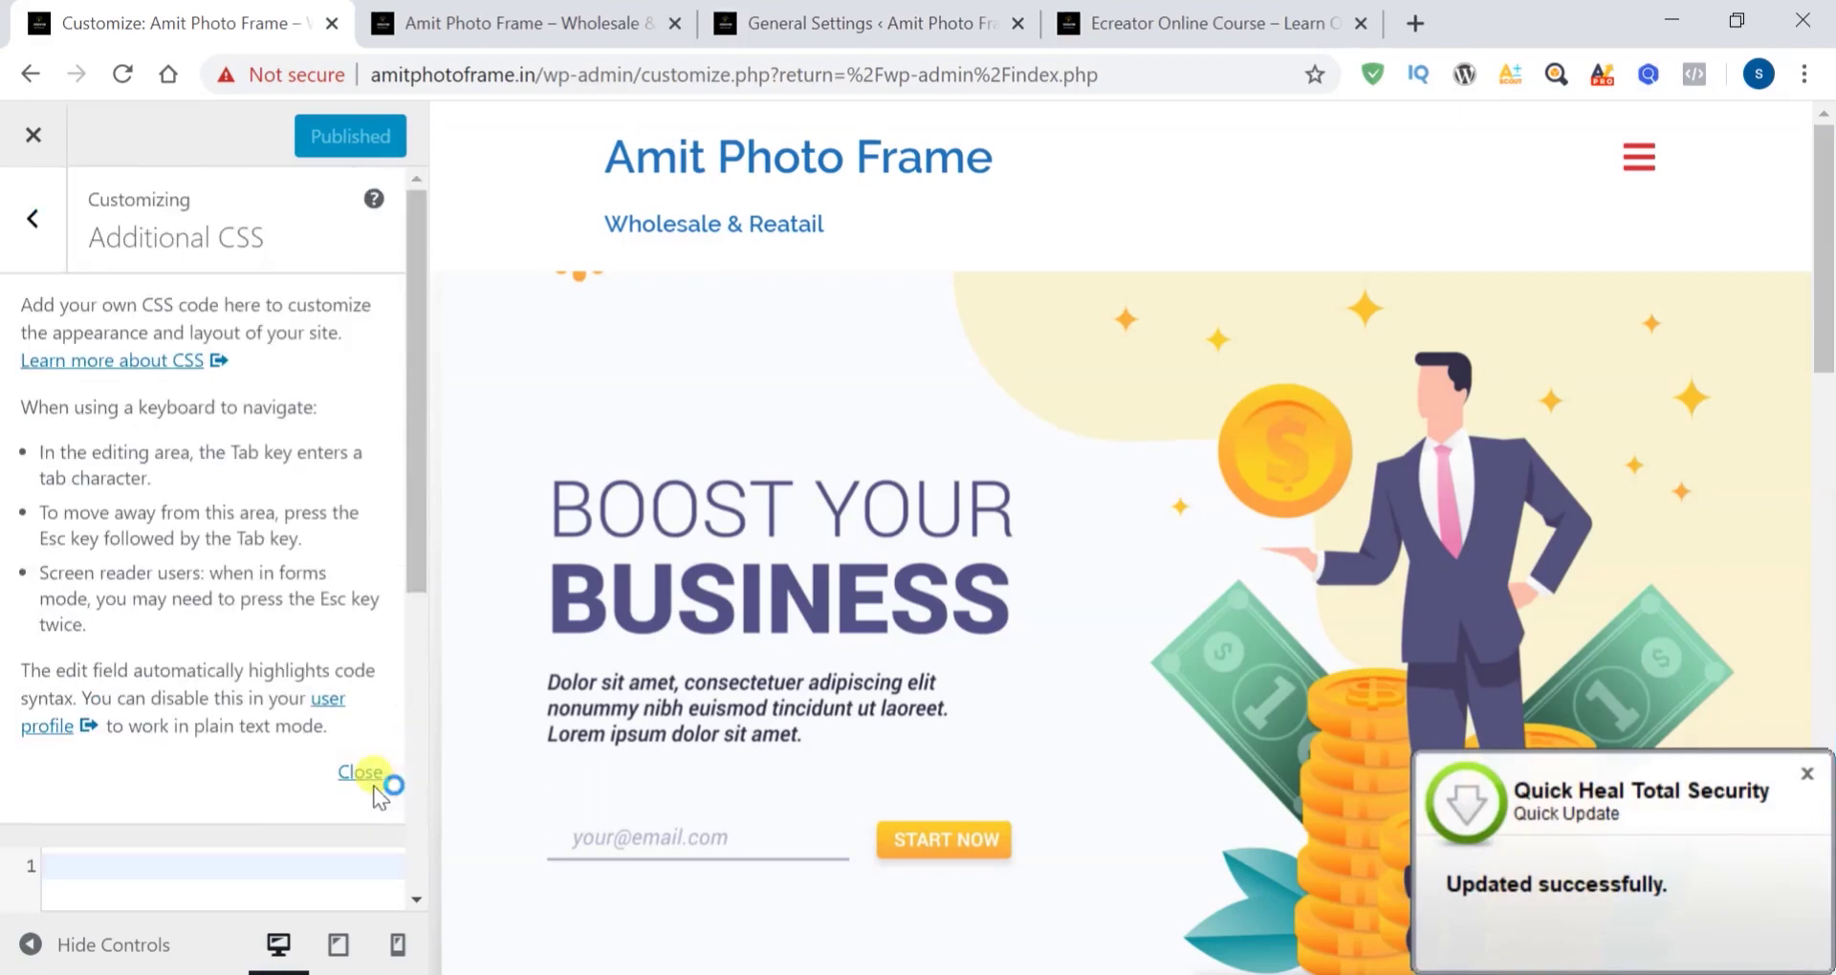
left_click(33, 220)
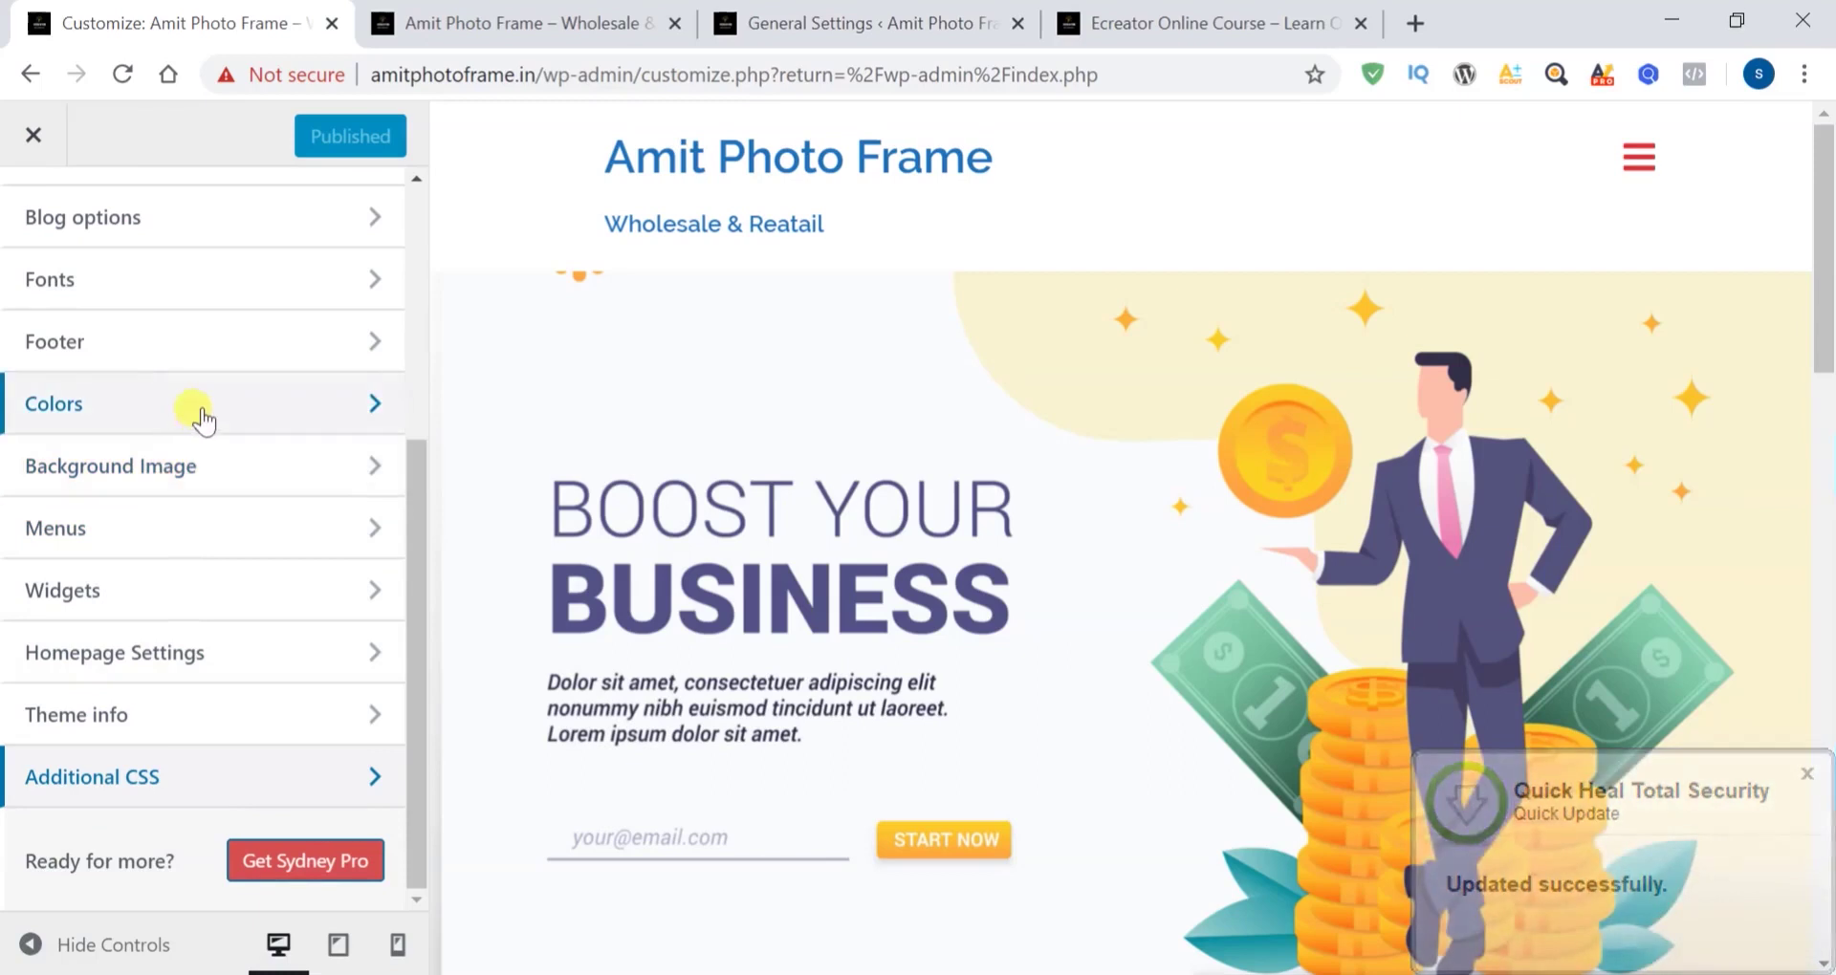
Look over the main customizer sections and the homepage preview from the header down through the page content
scroll(178, 288, "up", 3)
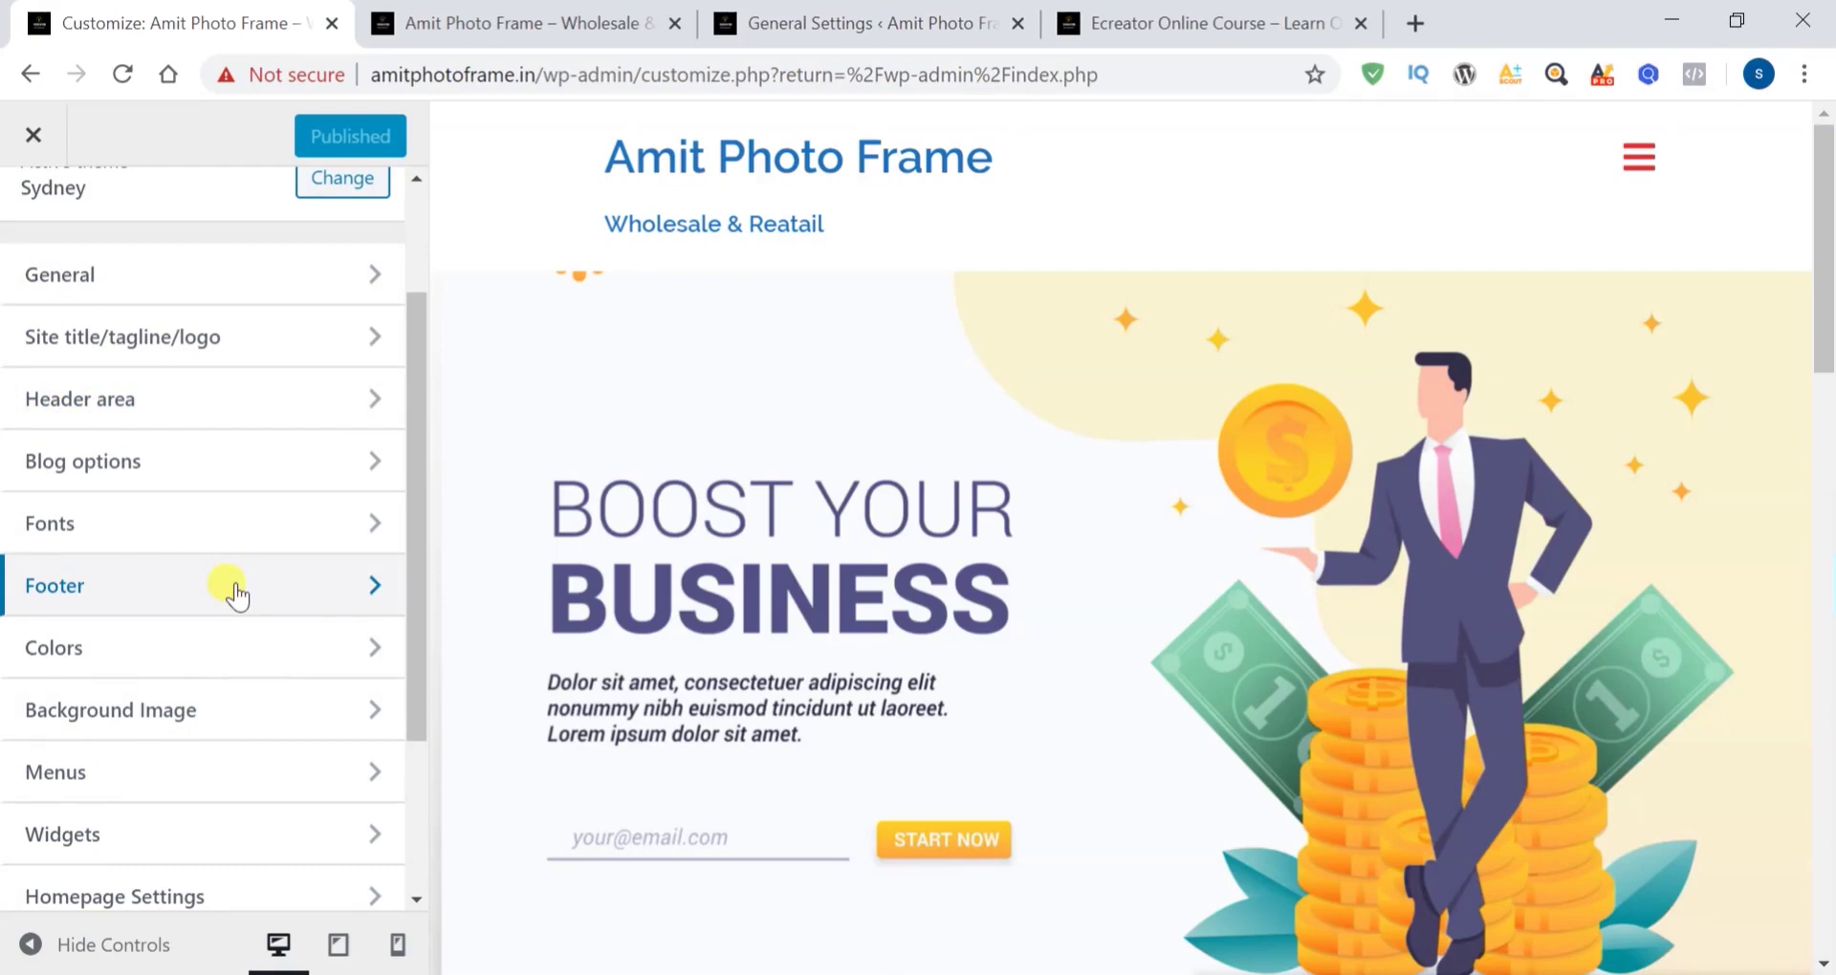
scroll(1052, 619, "down", 15)
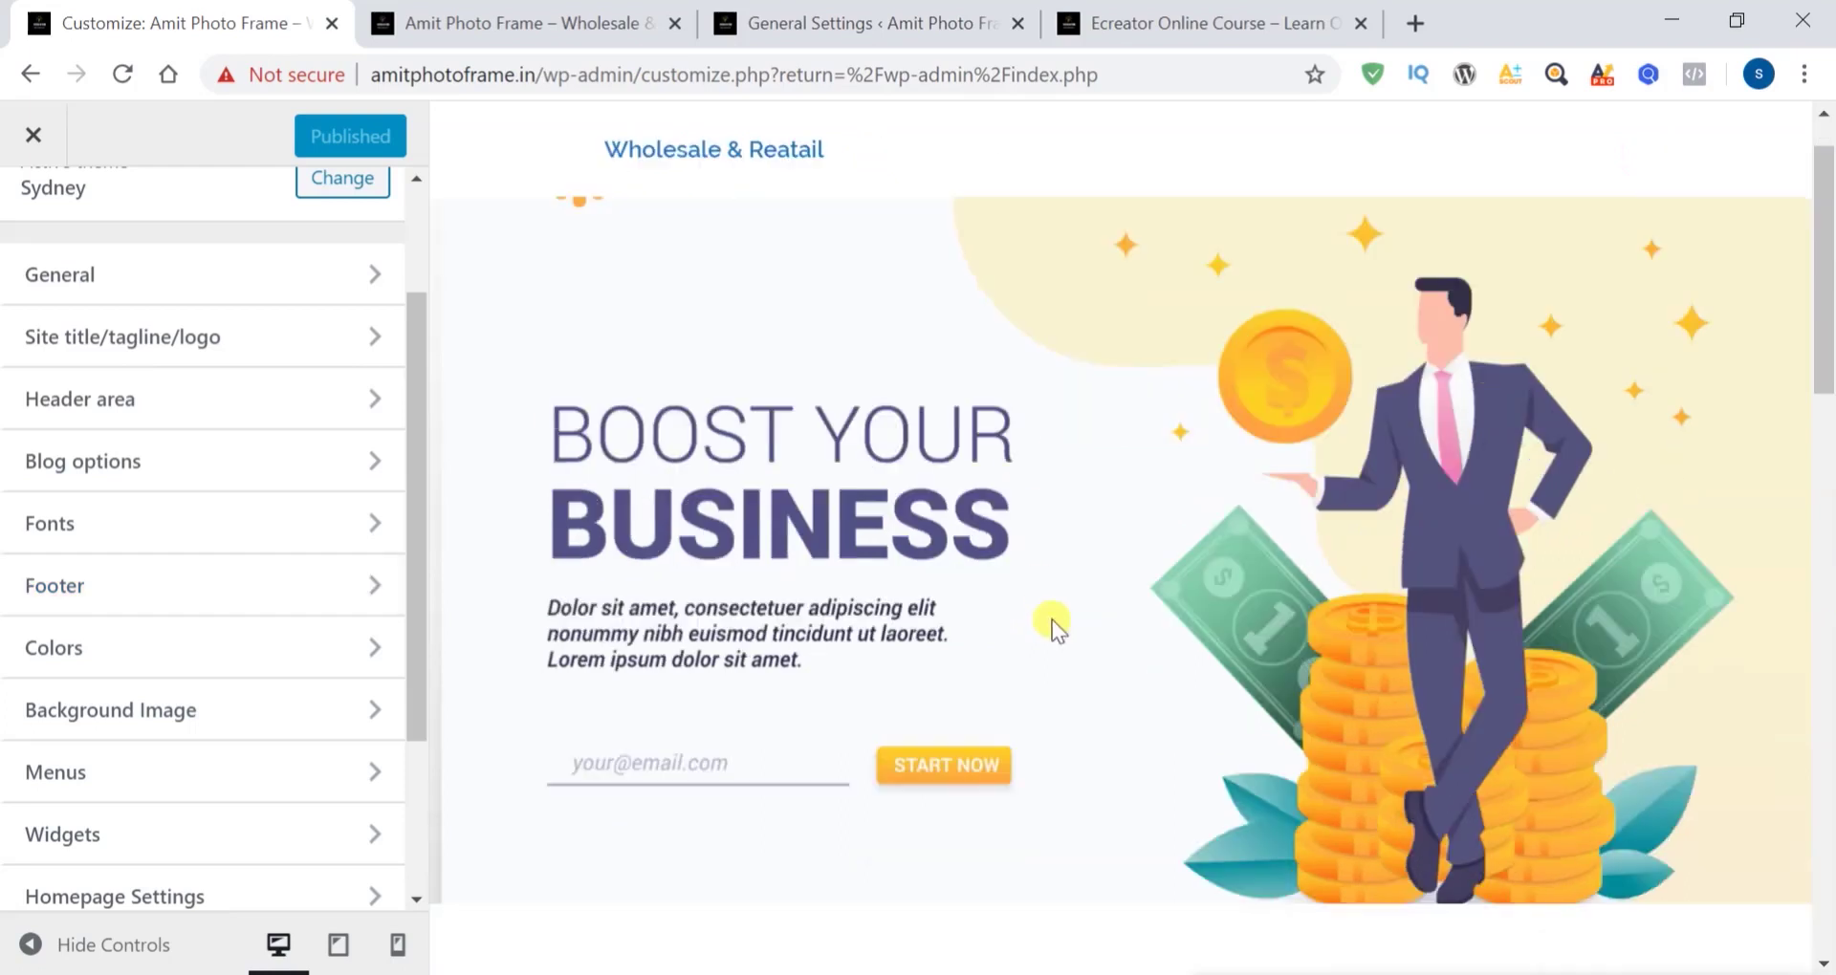
scroll(1052, 620, "up", 15)
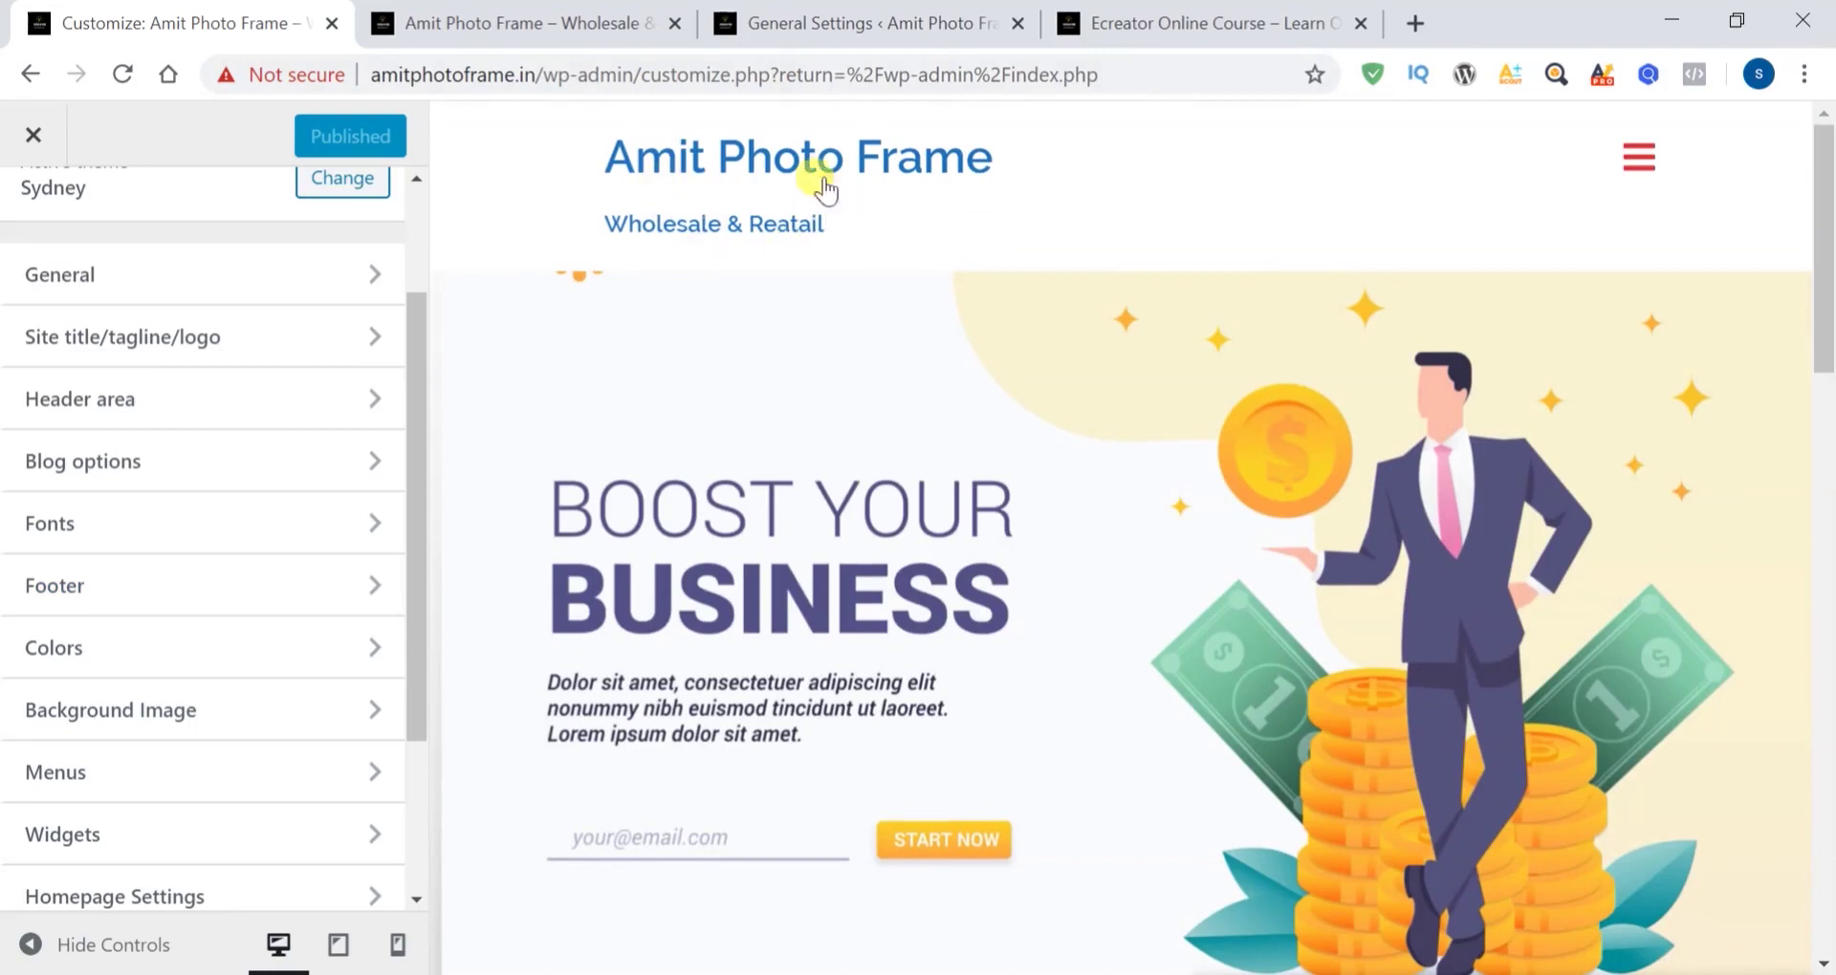
scroll(1334, 507, "down", 5)
scroll(1335, 507, "up", 5)
Switch to the live Amit Photo Frame site and examine its banner, header menu, Home content and sidebar widgets
left_click(594, 38)
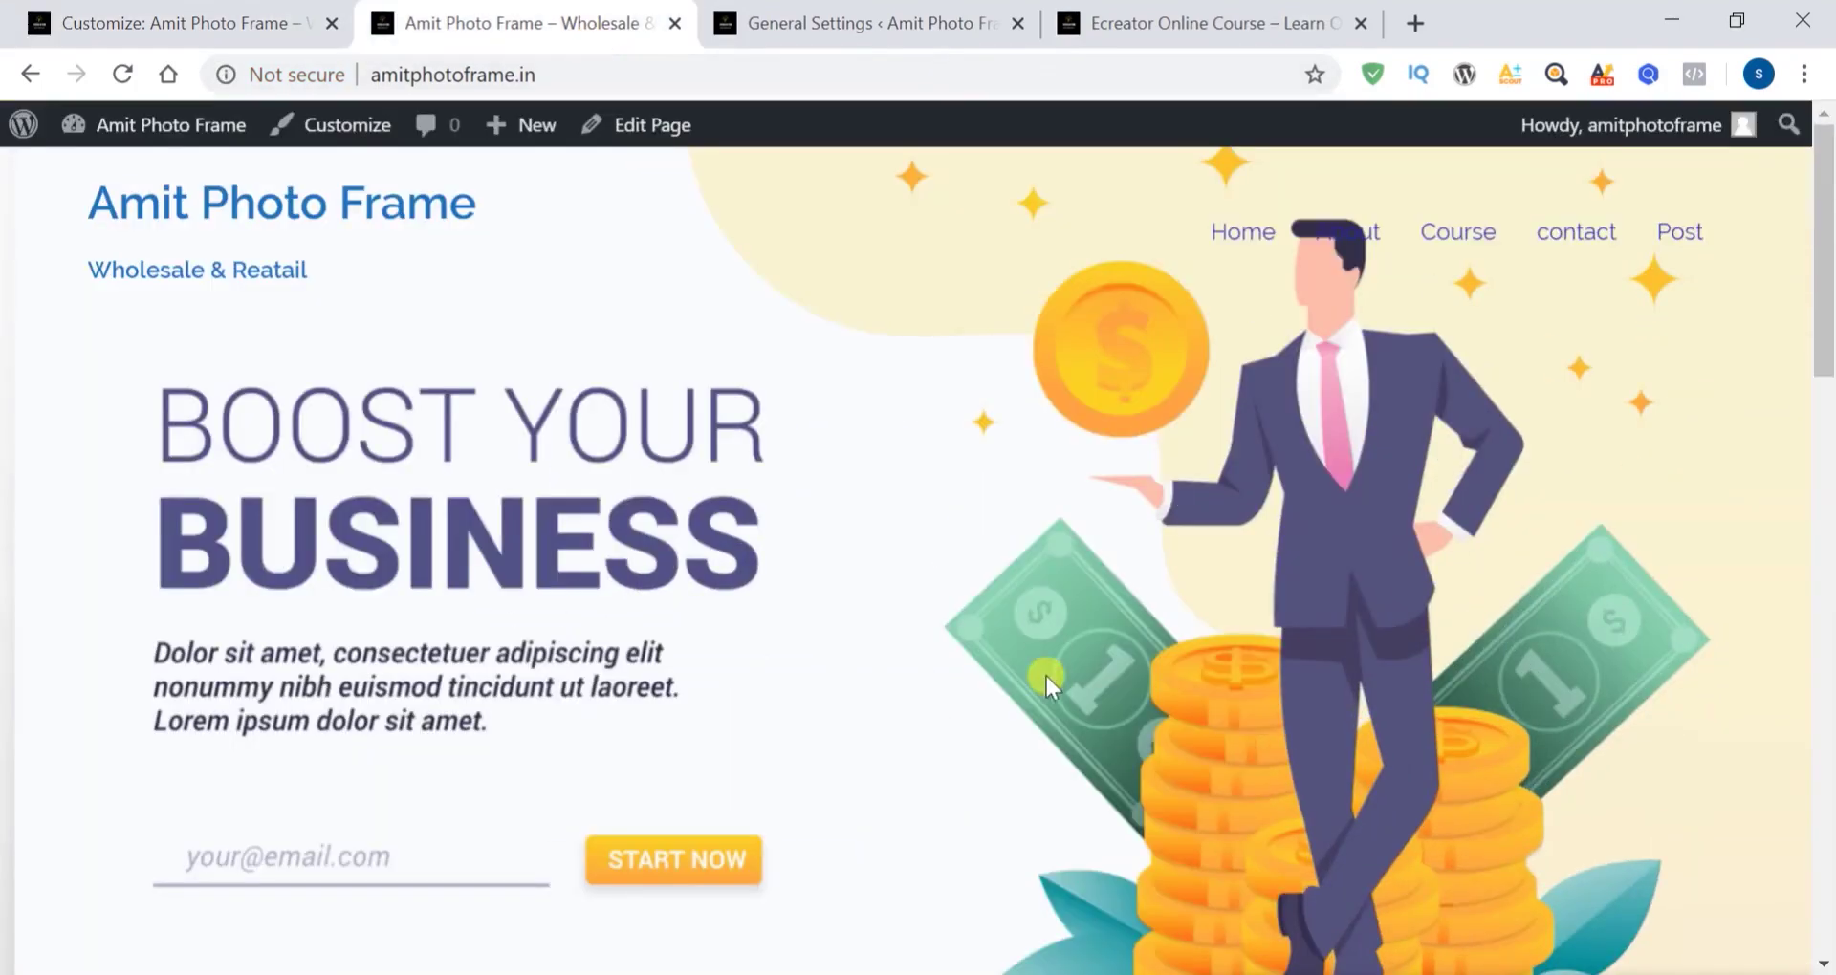
scroll(1046, 675, "down", 10)
scroll(1045, 676, "up", 10)
scroll(876, 642, "down", 1)
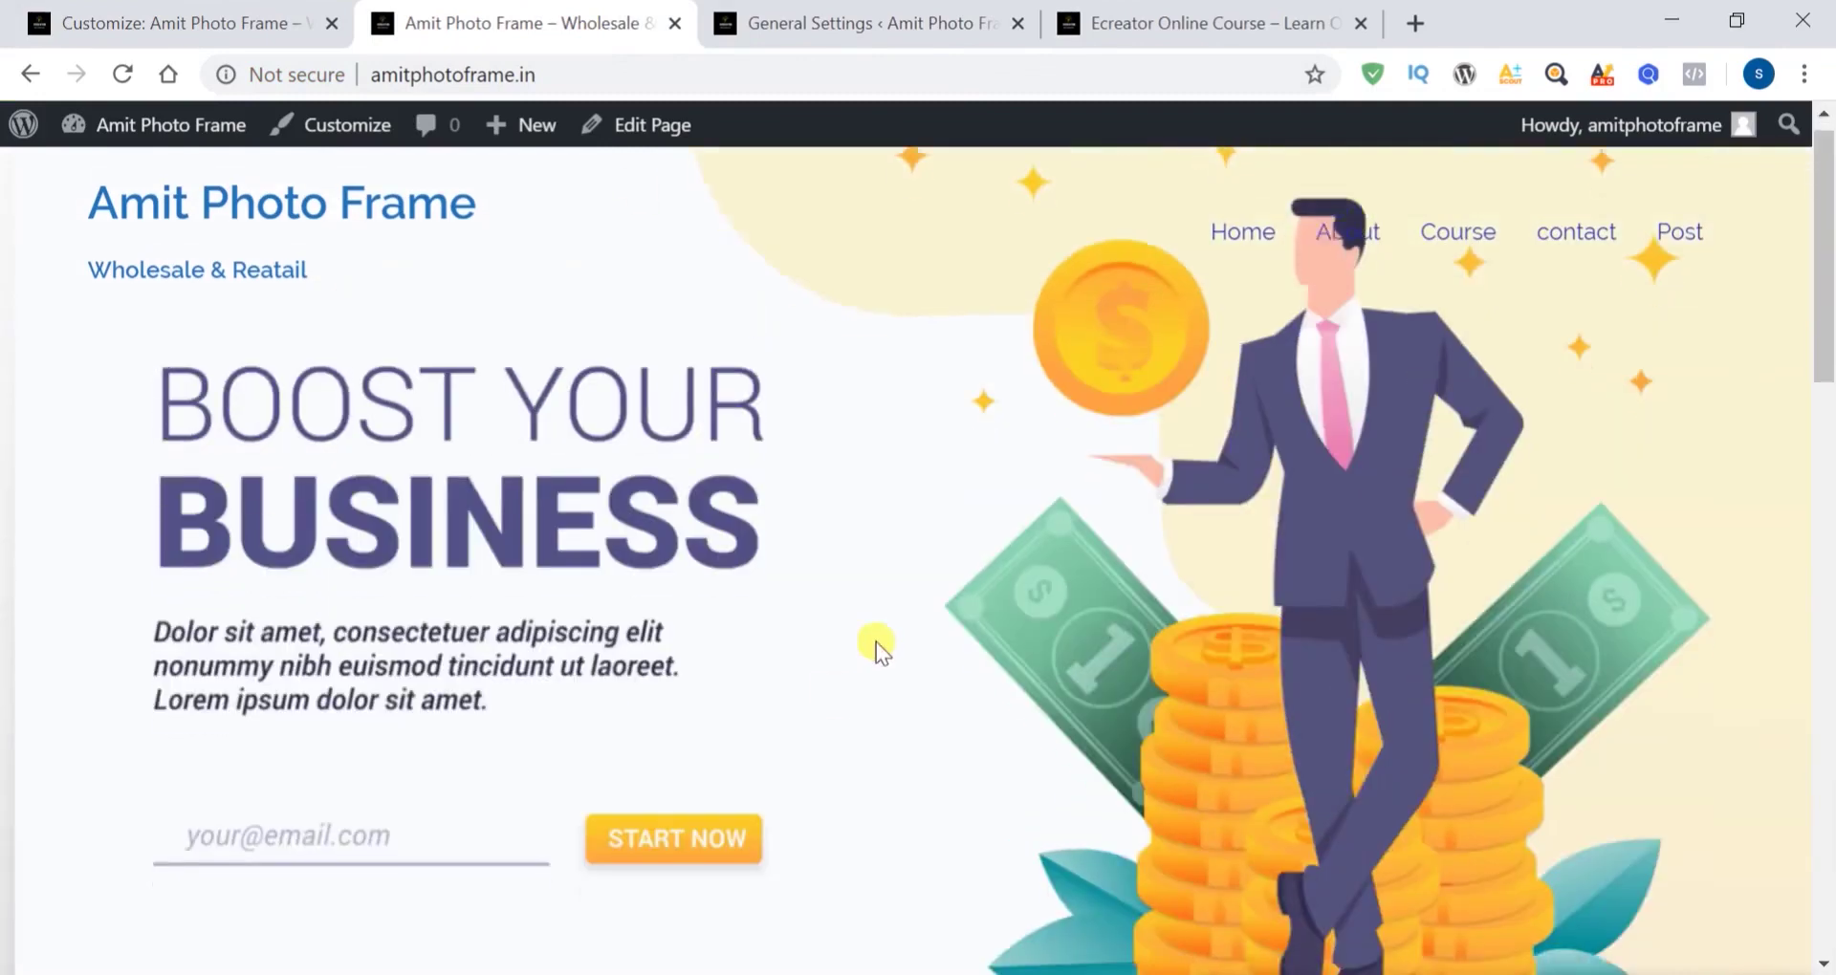
scroll(876, 641, "down", 10)
scroll(877, 642, "up", 9)
scroll(876, 642, "down", 10)
scroll(876, 641, "up", 3)
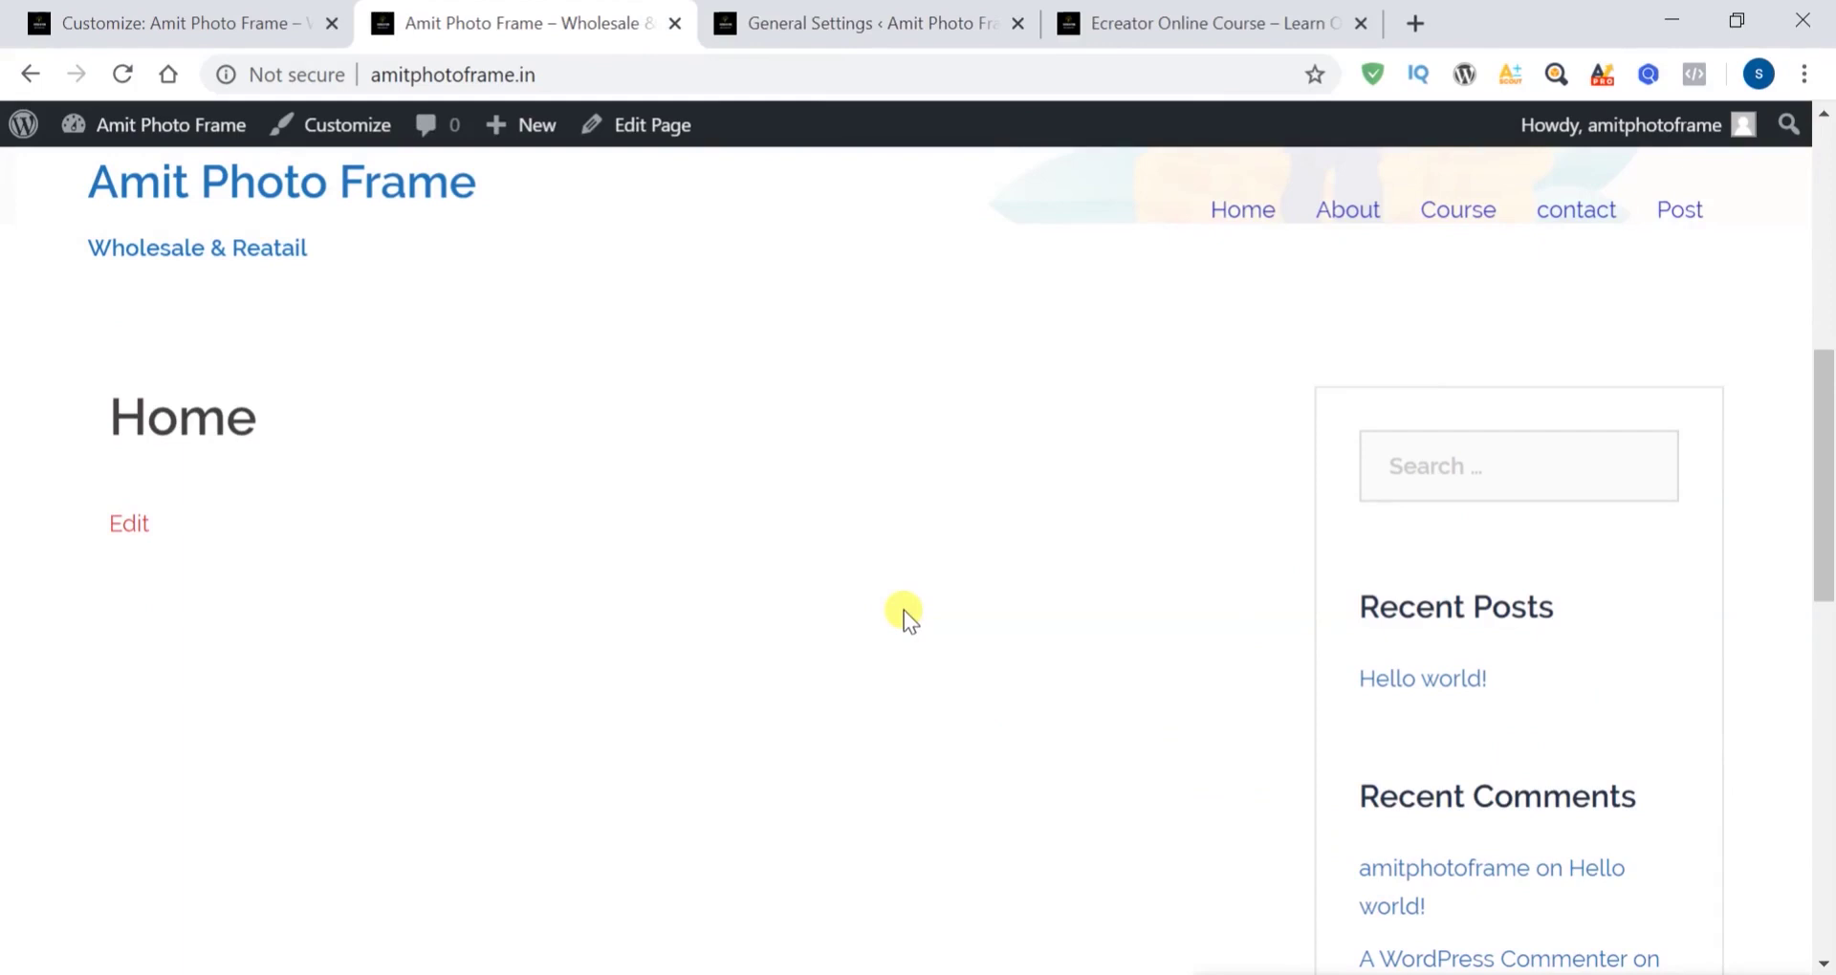
scroll(904, 612, "down", 5)
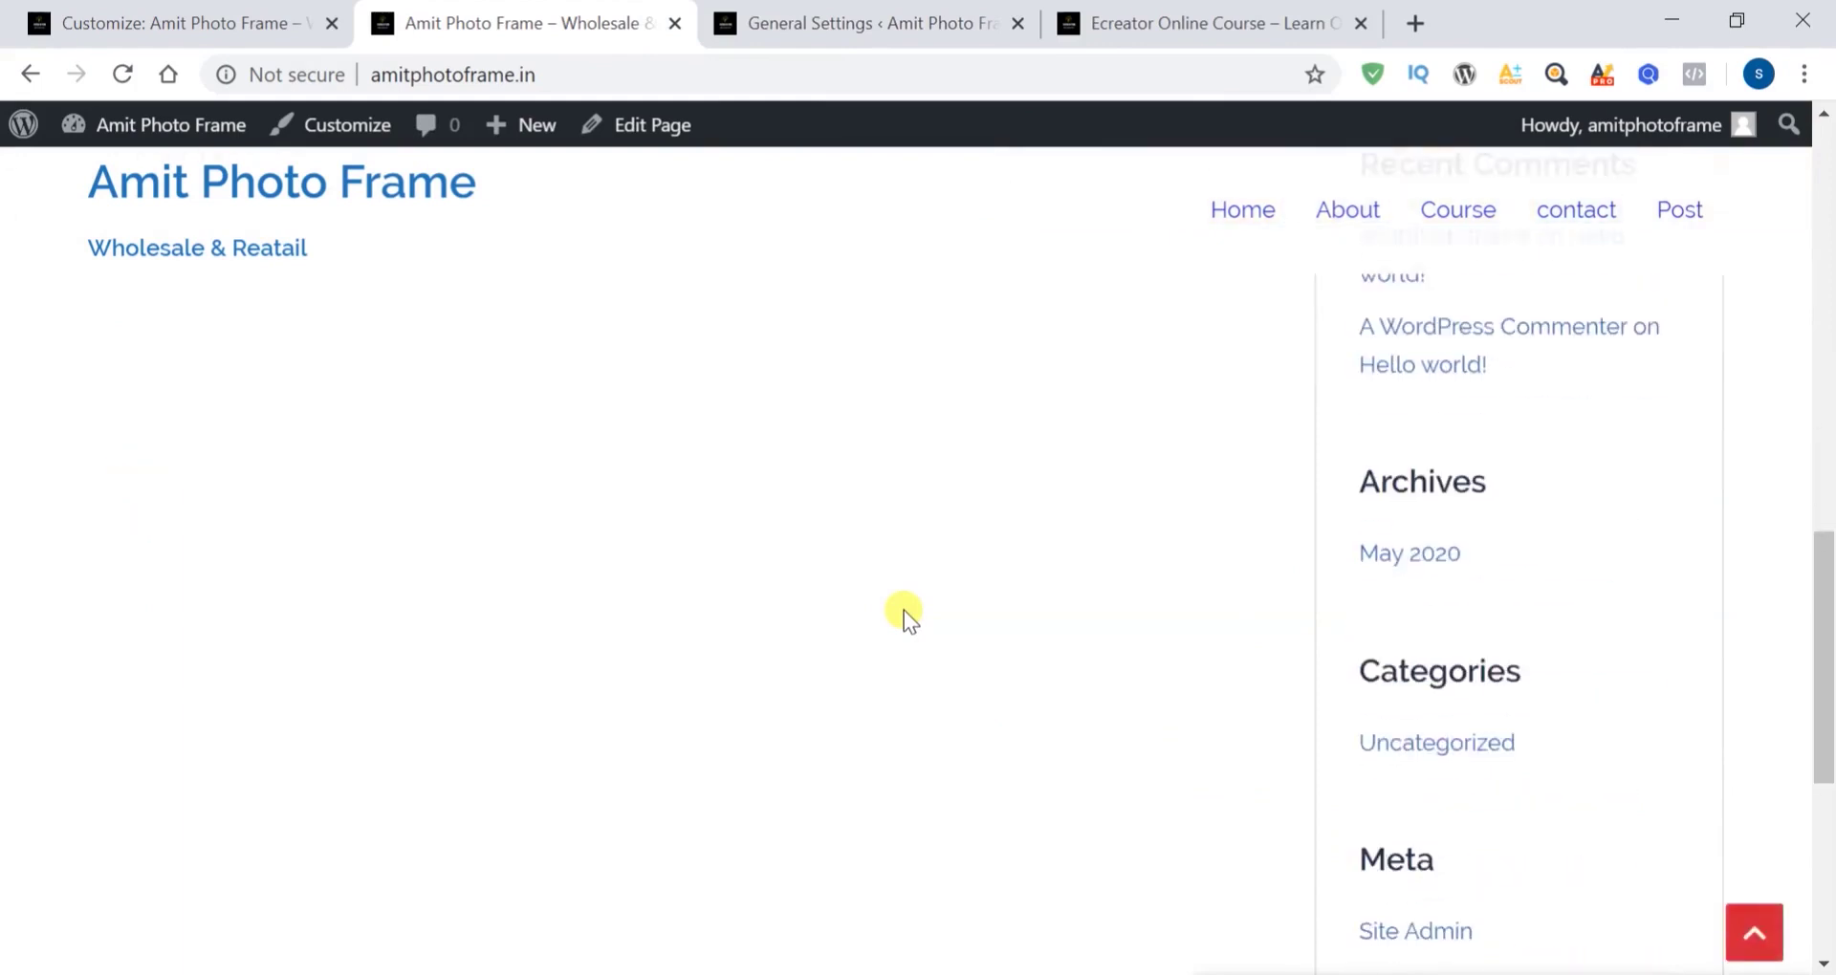
scroll(904, 613, "up", 10)
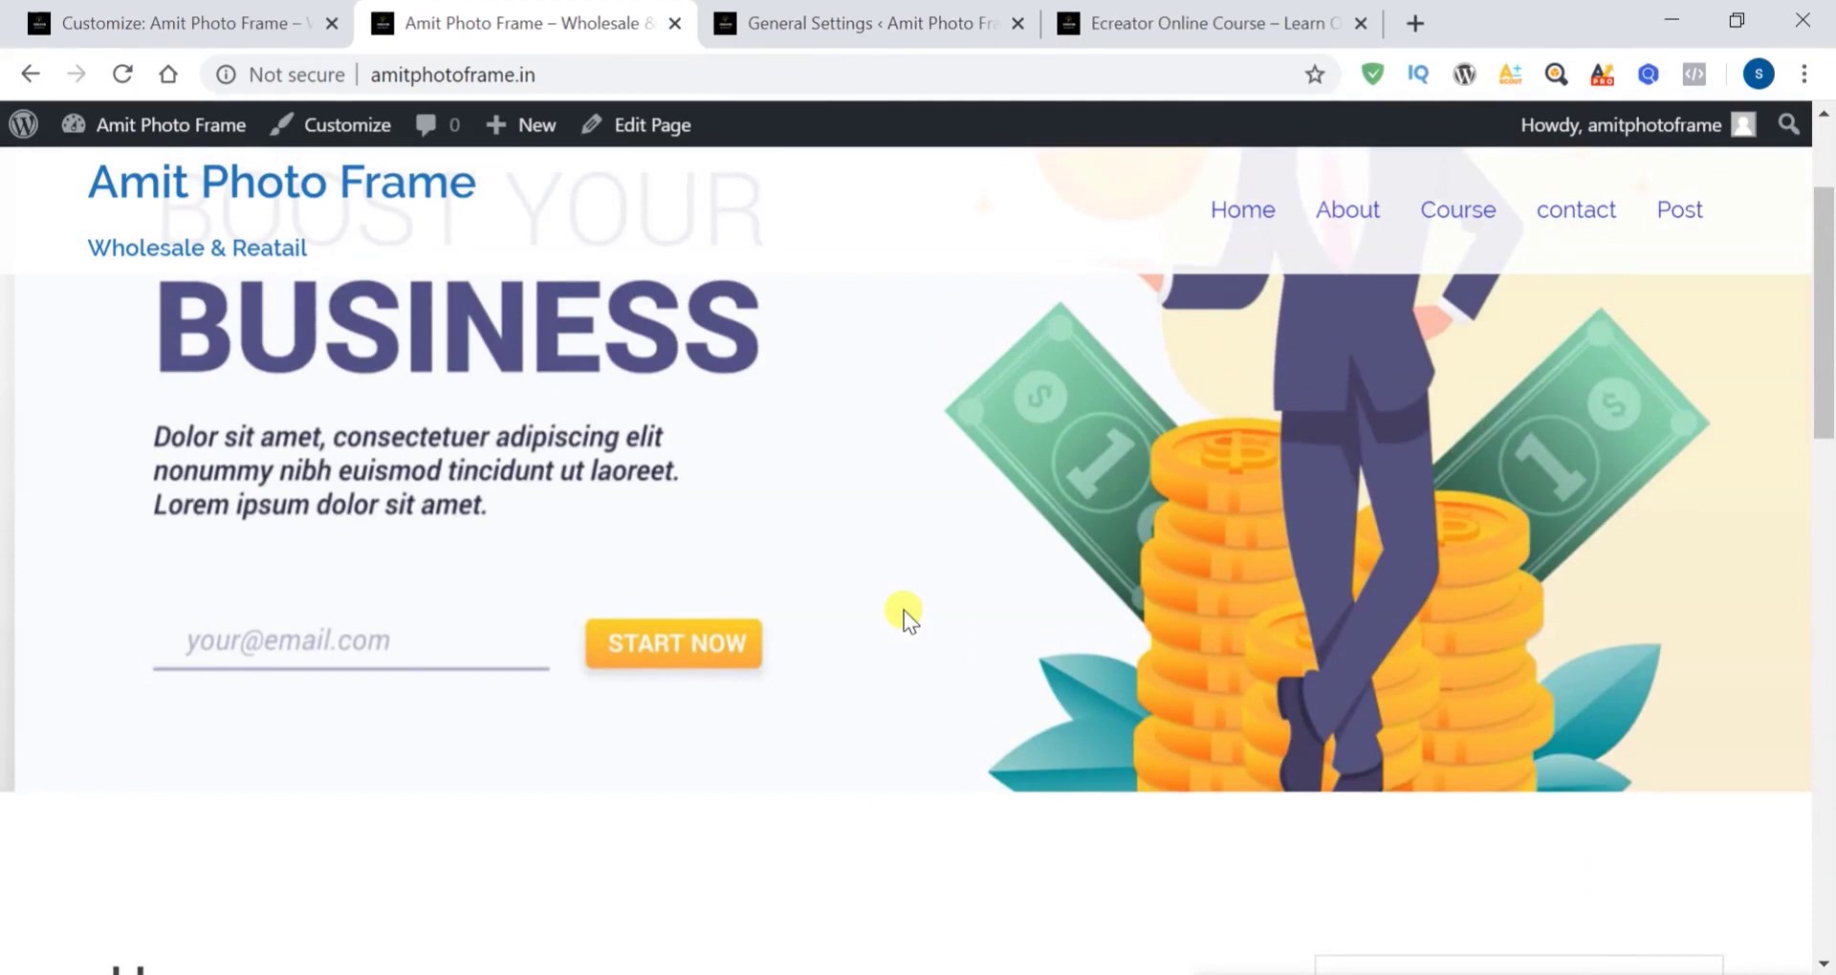
scroll(904, 609, "up", 2)
Switch to the Ecreator Online Course site and examine its homepage sections as an example of a finished design
left_click(828, 29)
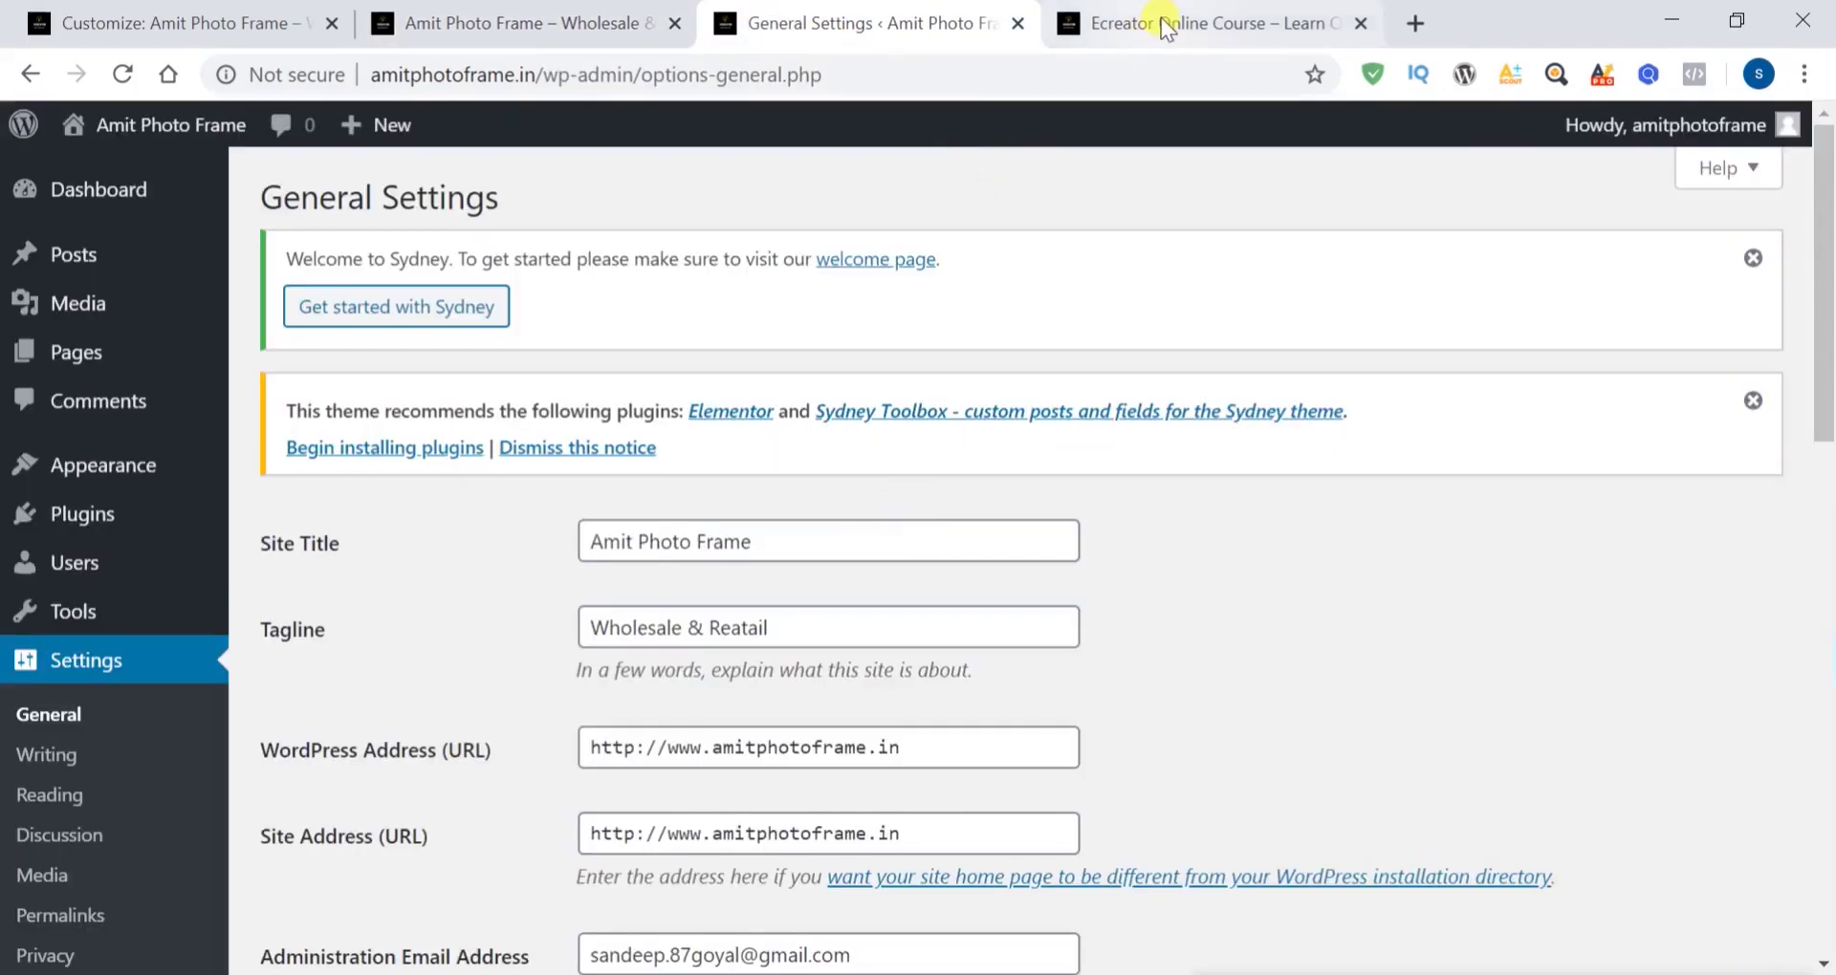
left_click(1160, 20)
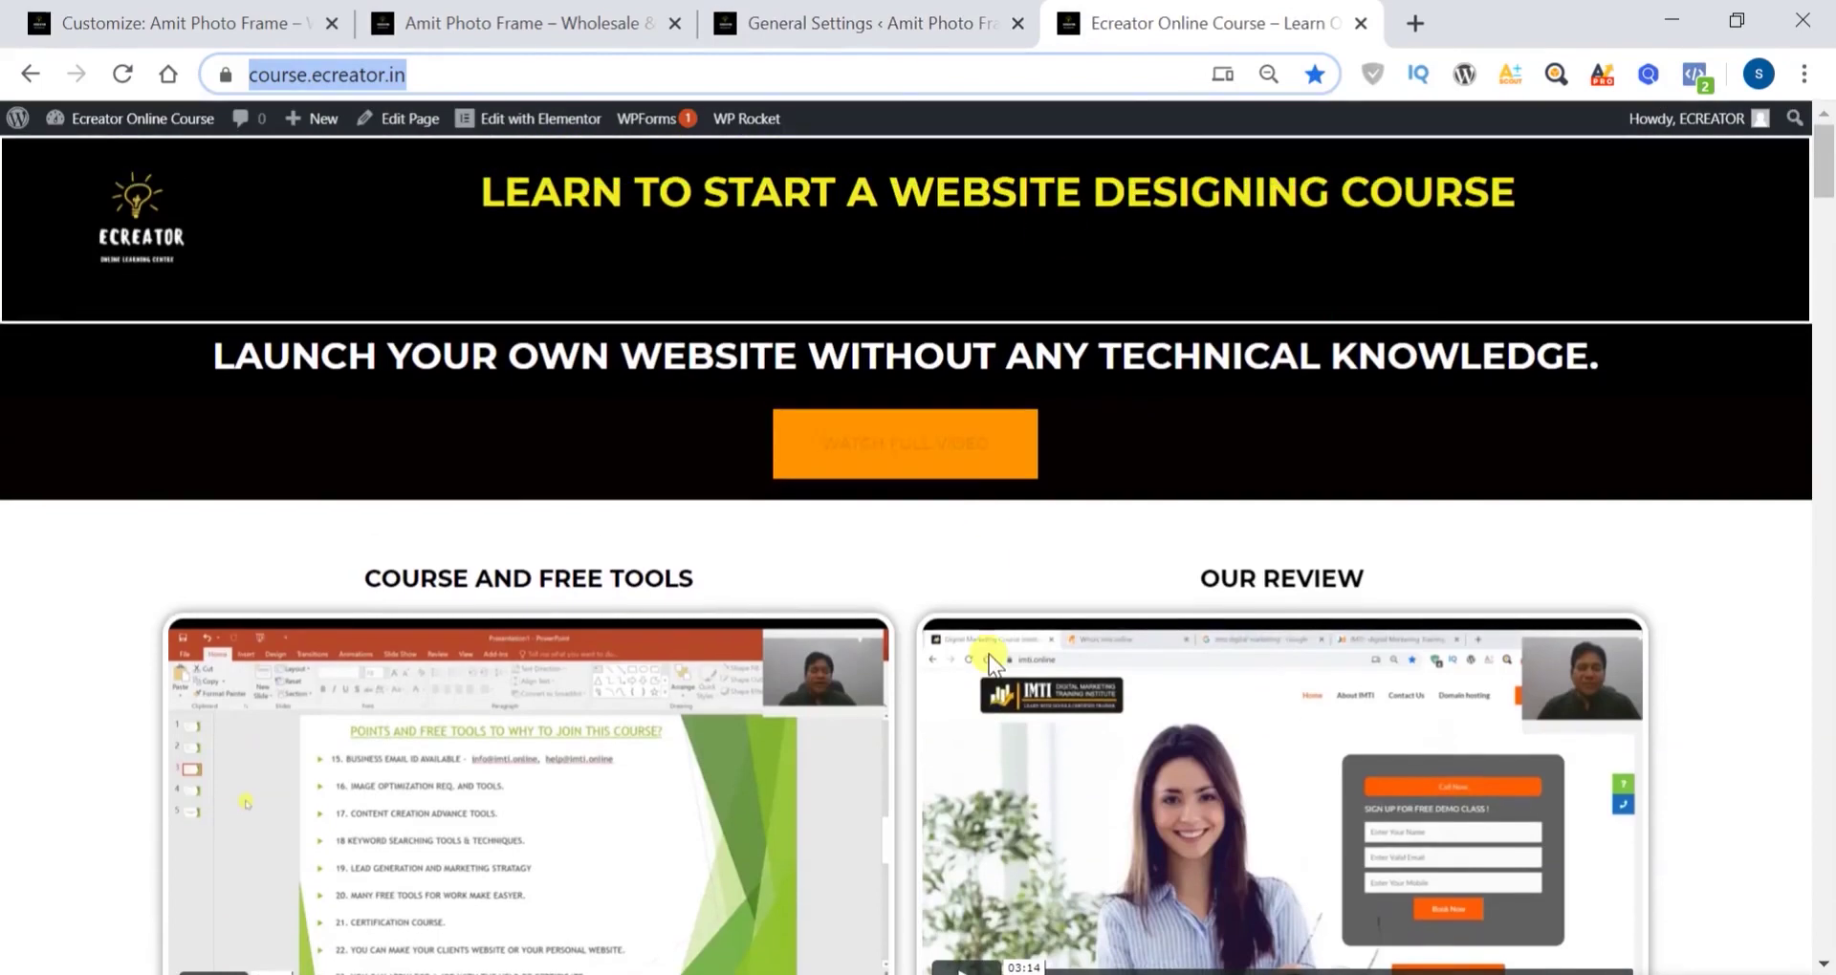
scroll(439, 550, "down", 5)
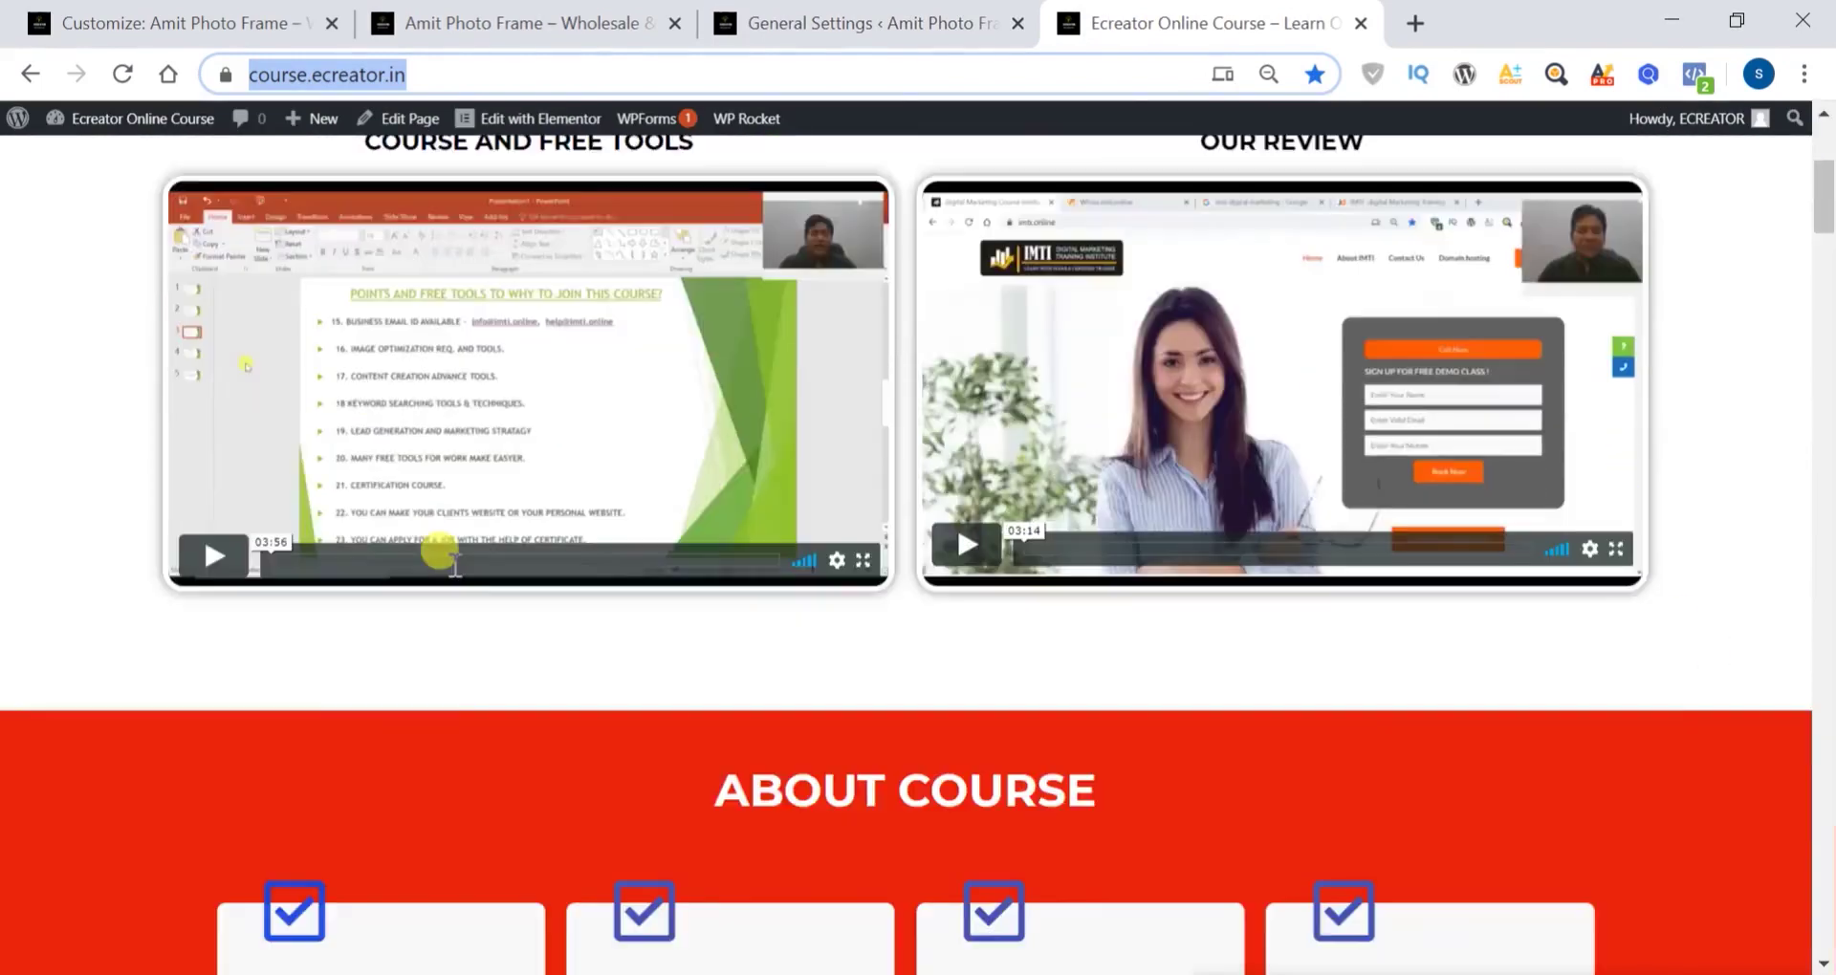
scroll(439, 550, "down", 20)
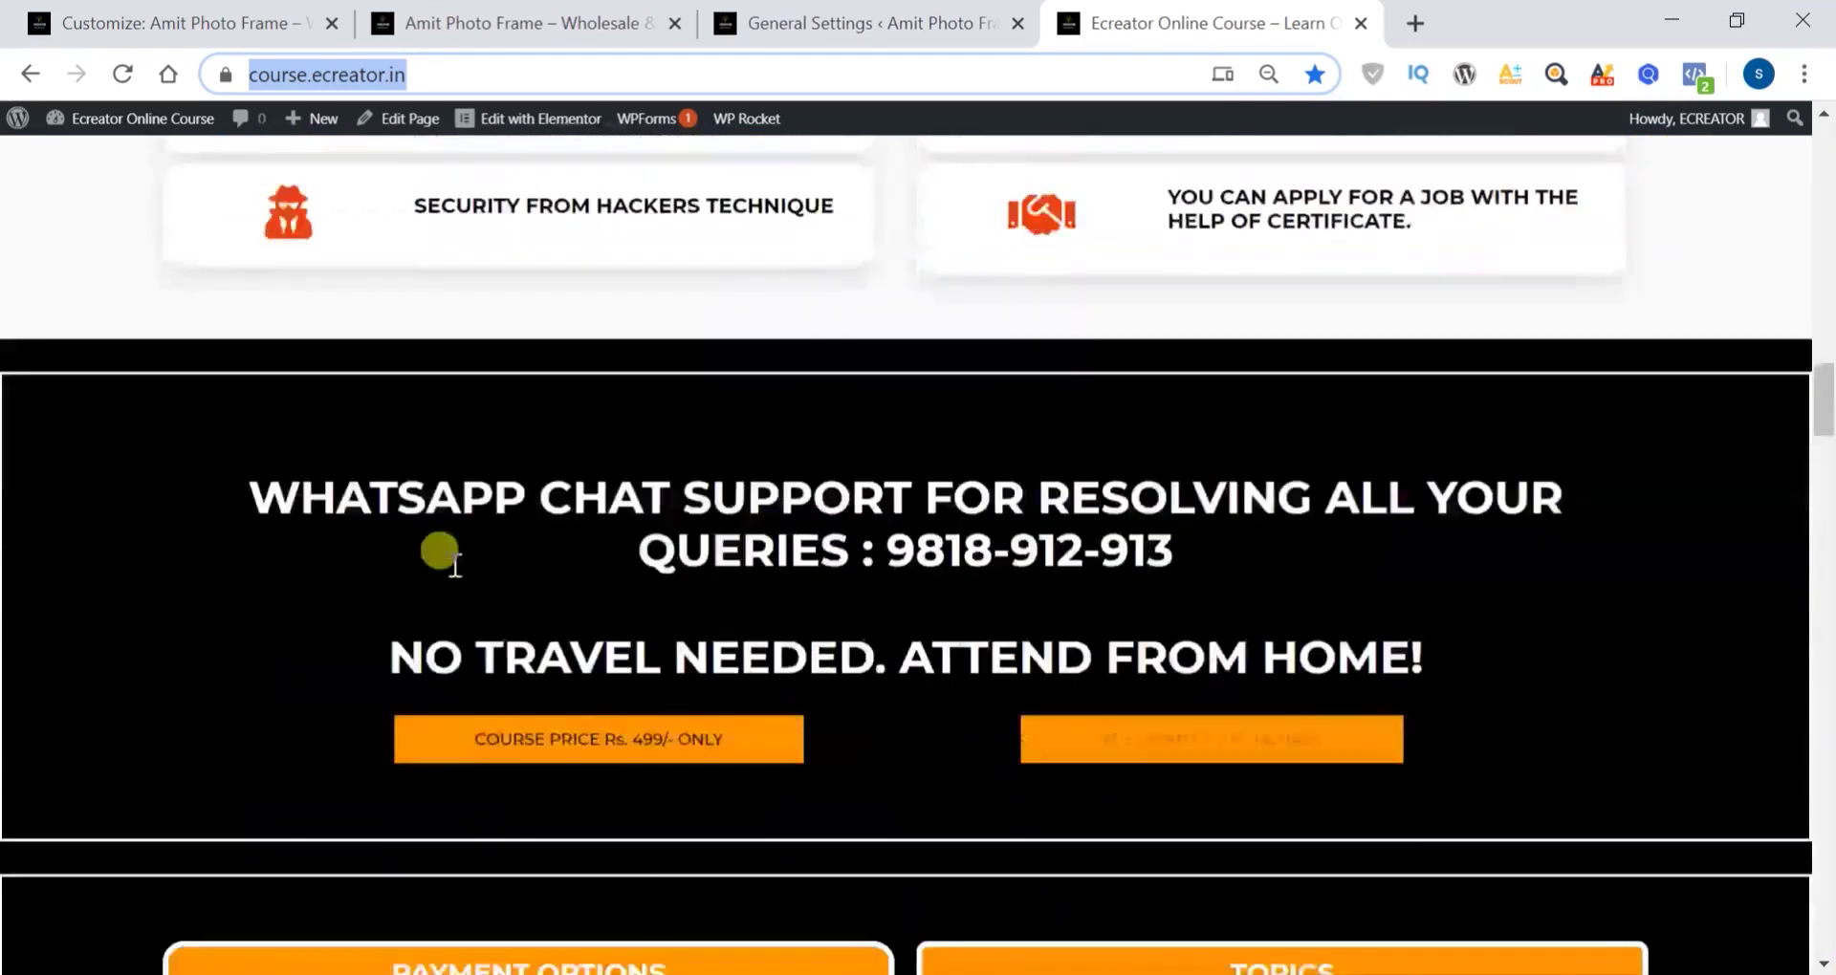
scroll(439, 551, "down", 20)
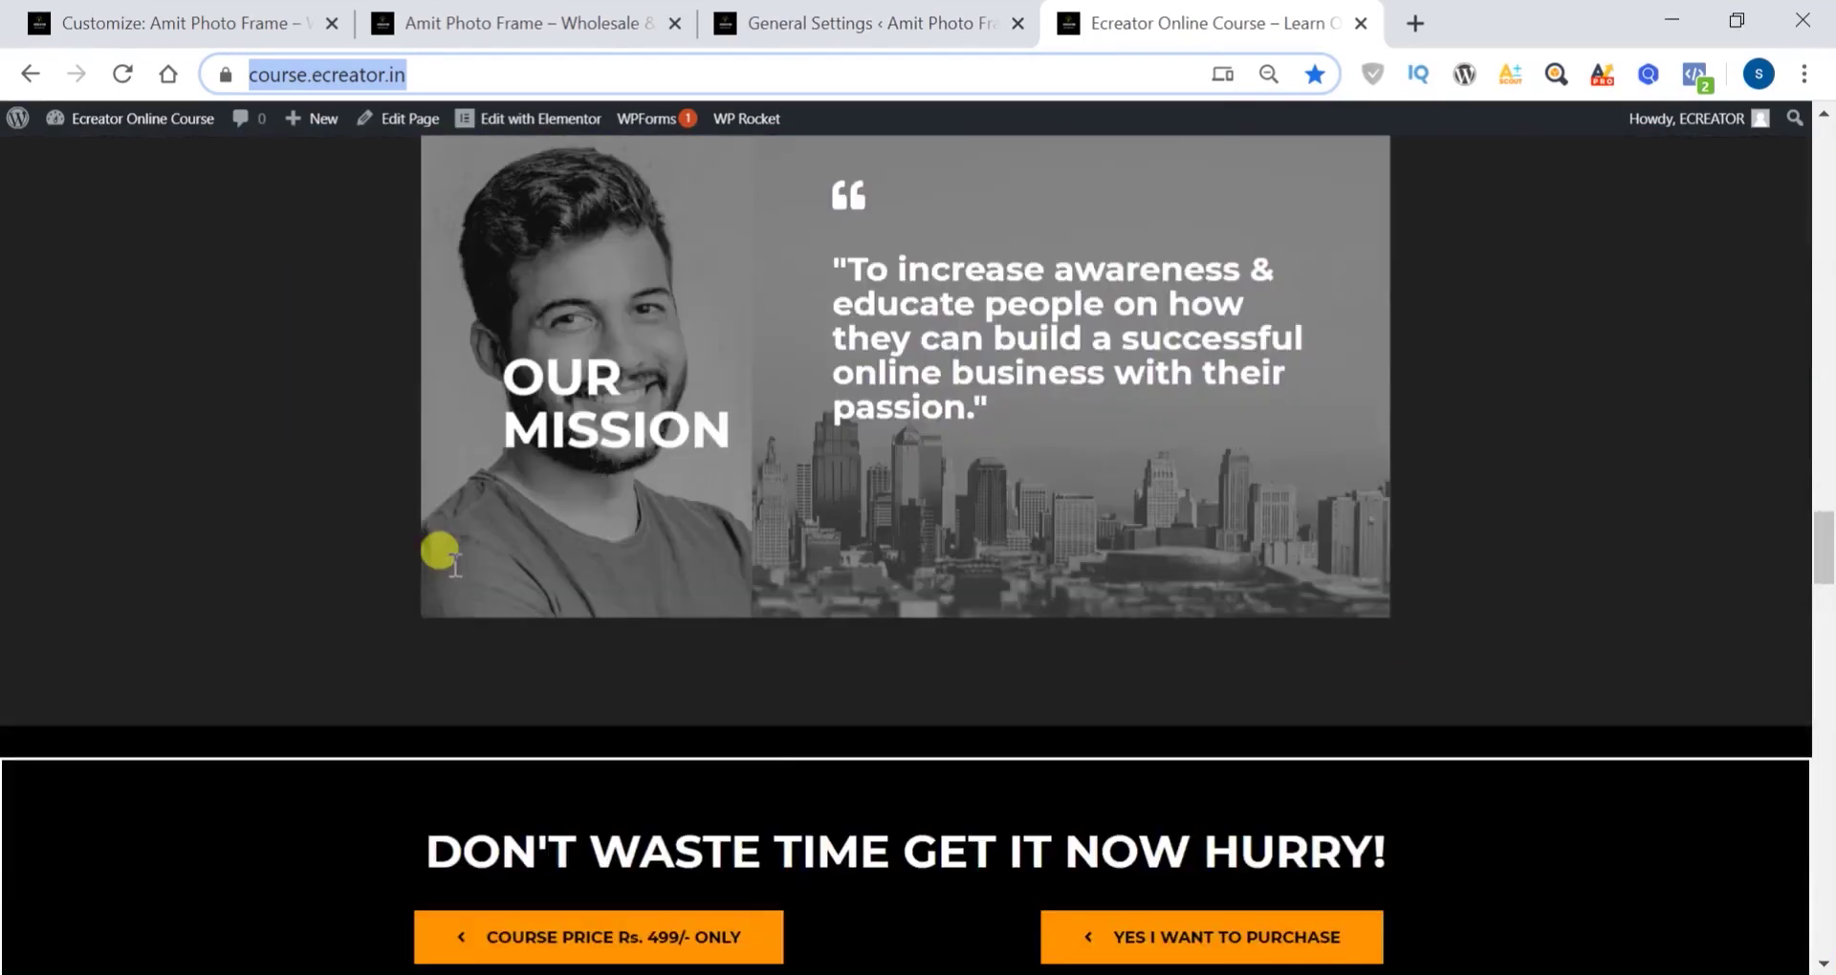
scroll(440, 551, "up", 2)
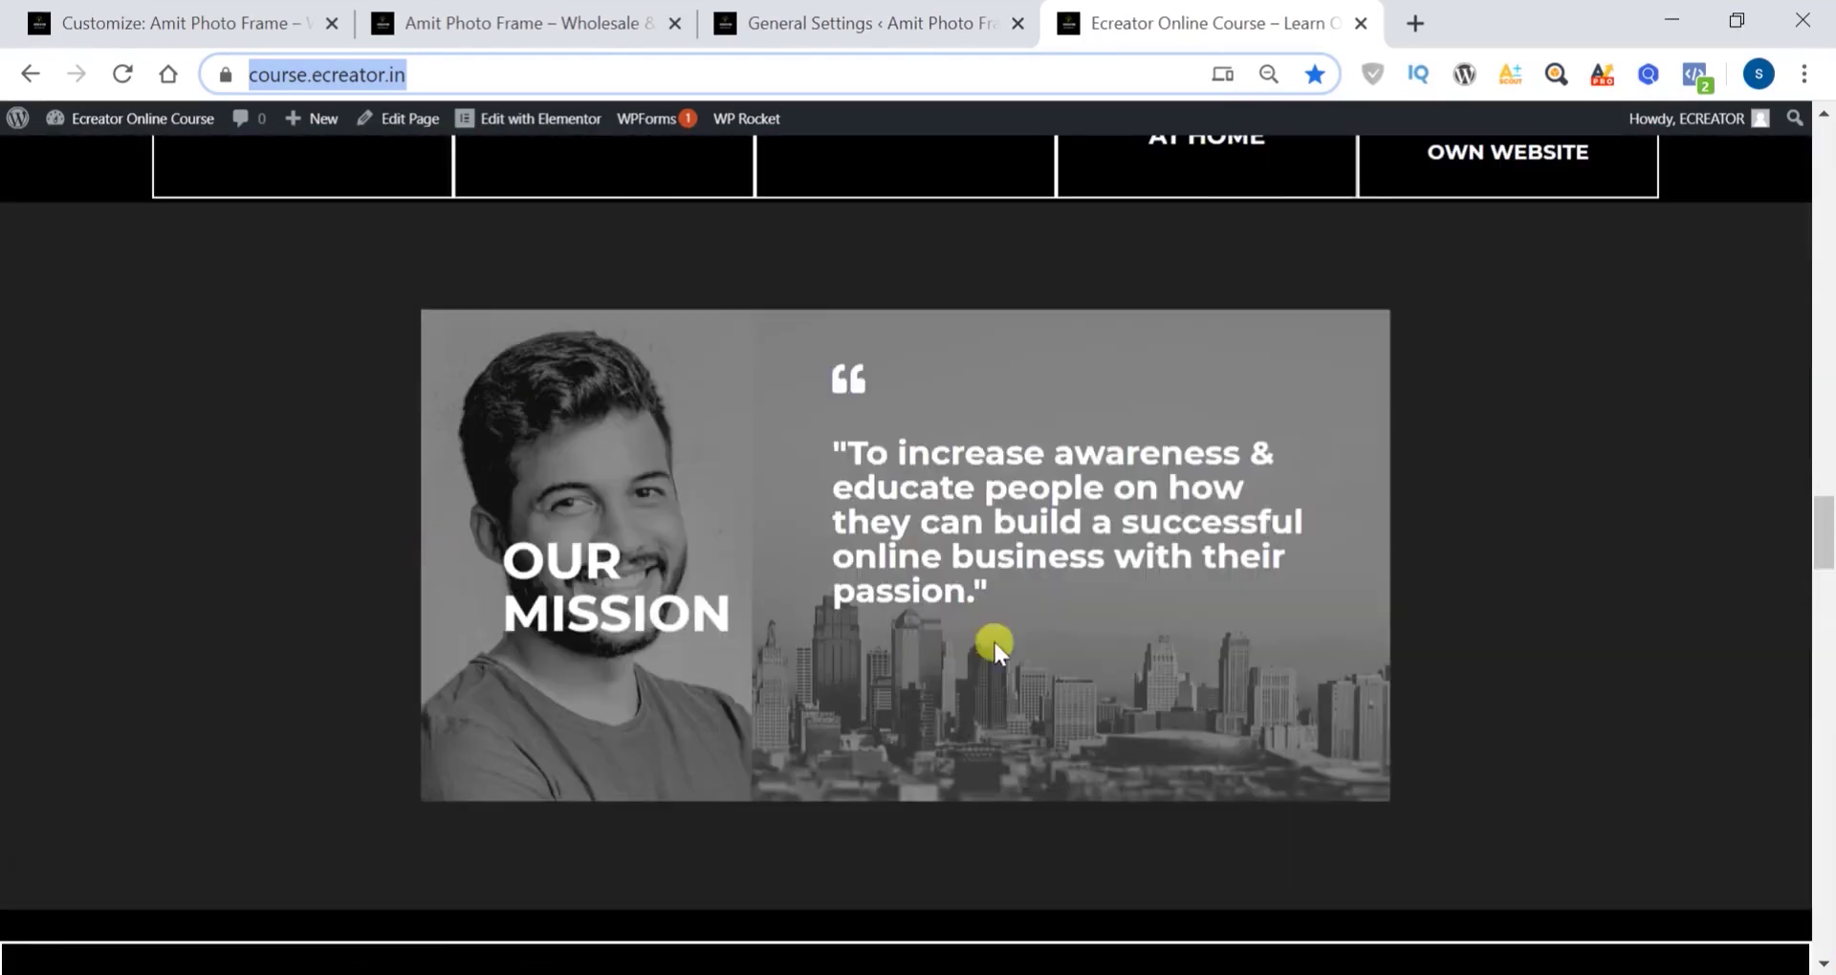
scroll(814, 707, "down", 12)
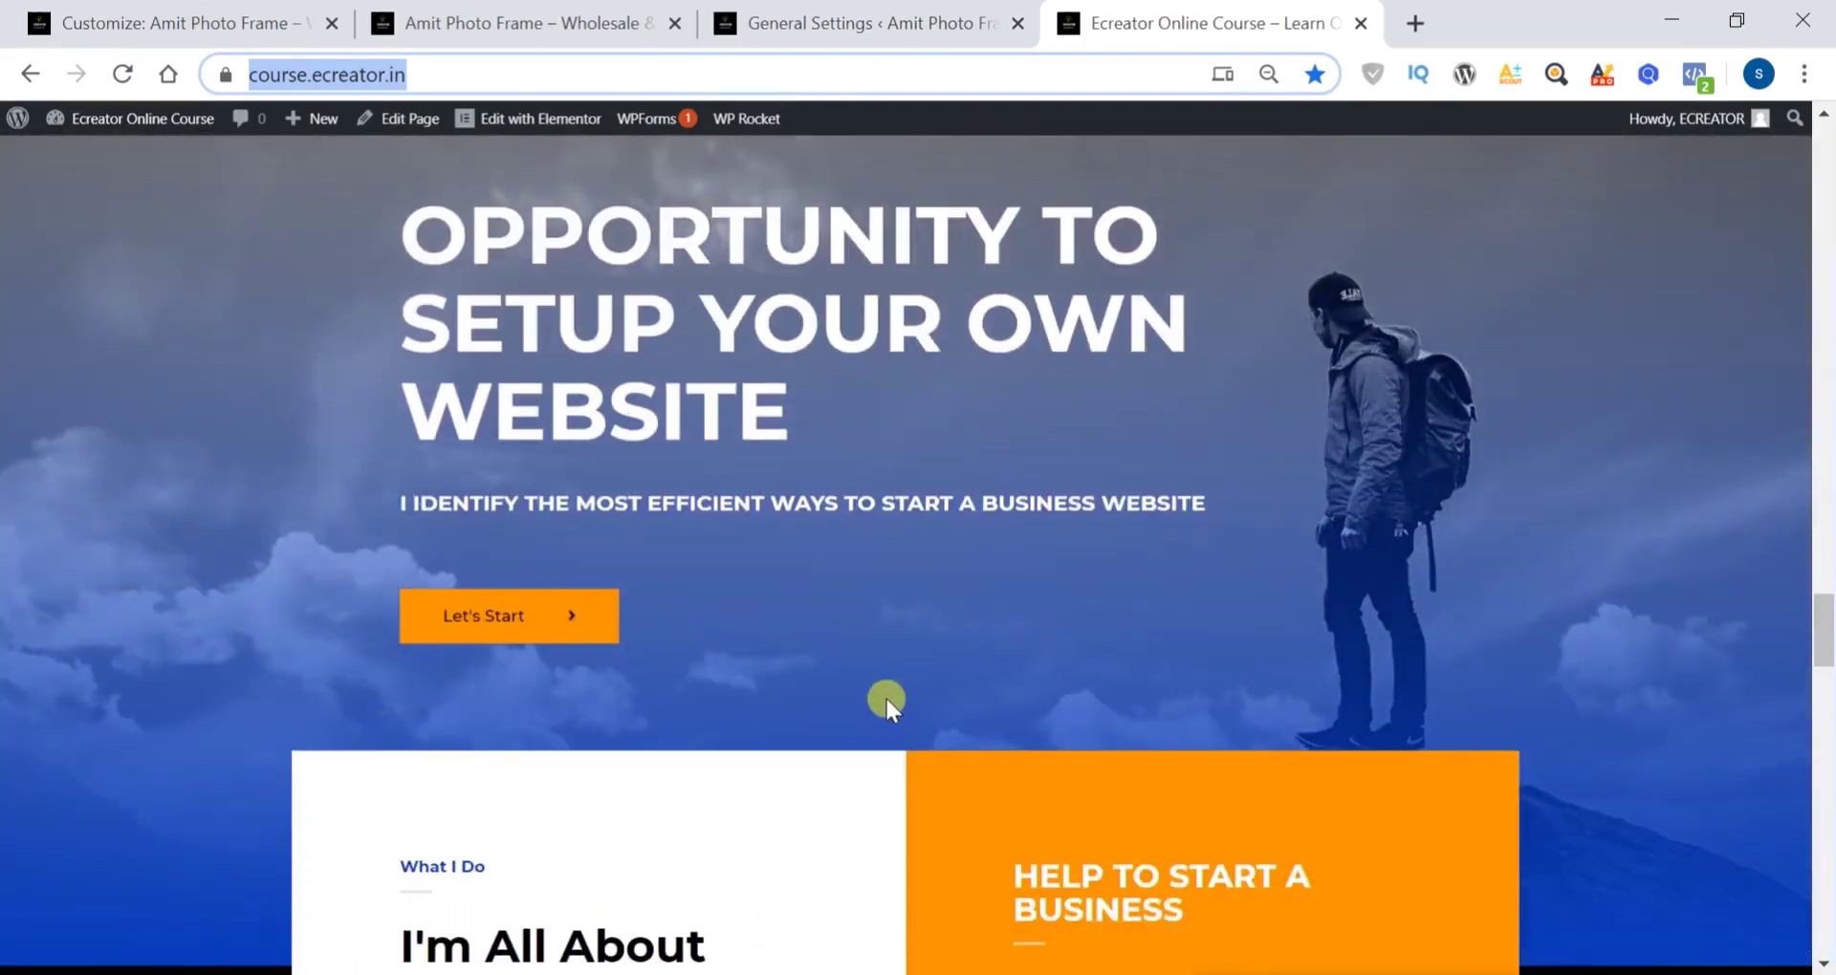
scroll(885, 696, "down", 10)
scroll(886, 695, "up", 15)
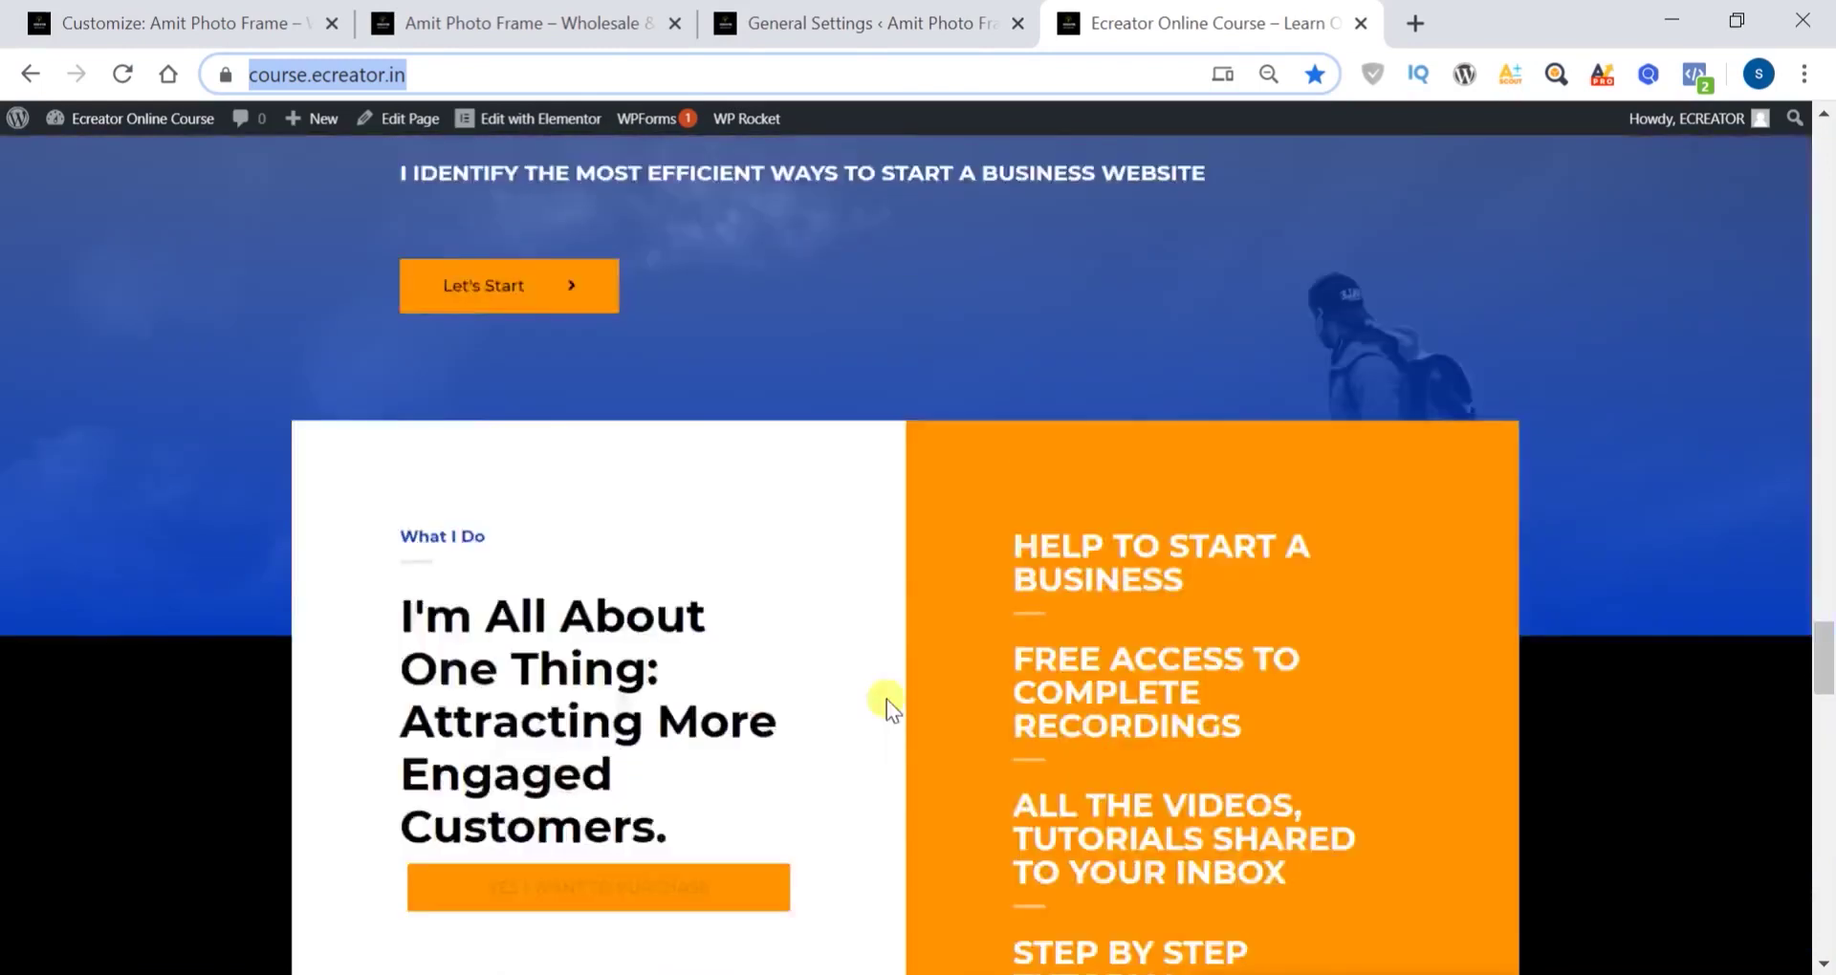
scroll(888, 698, "up", 20)
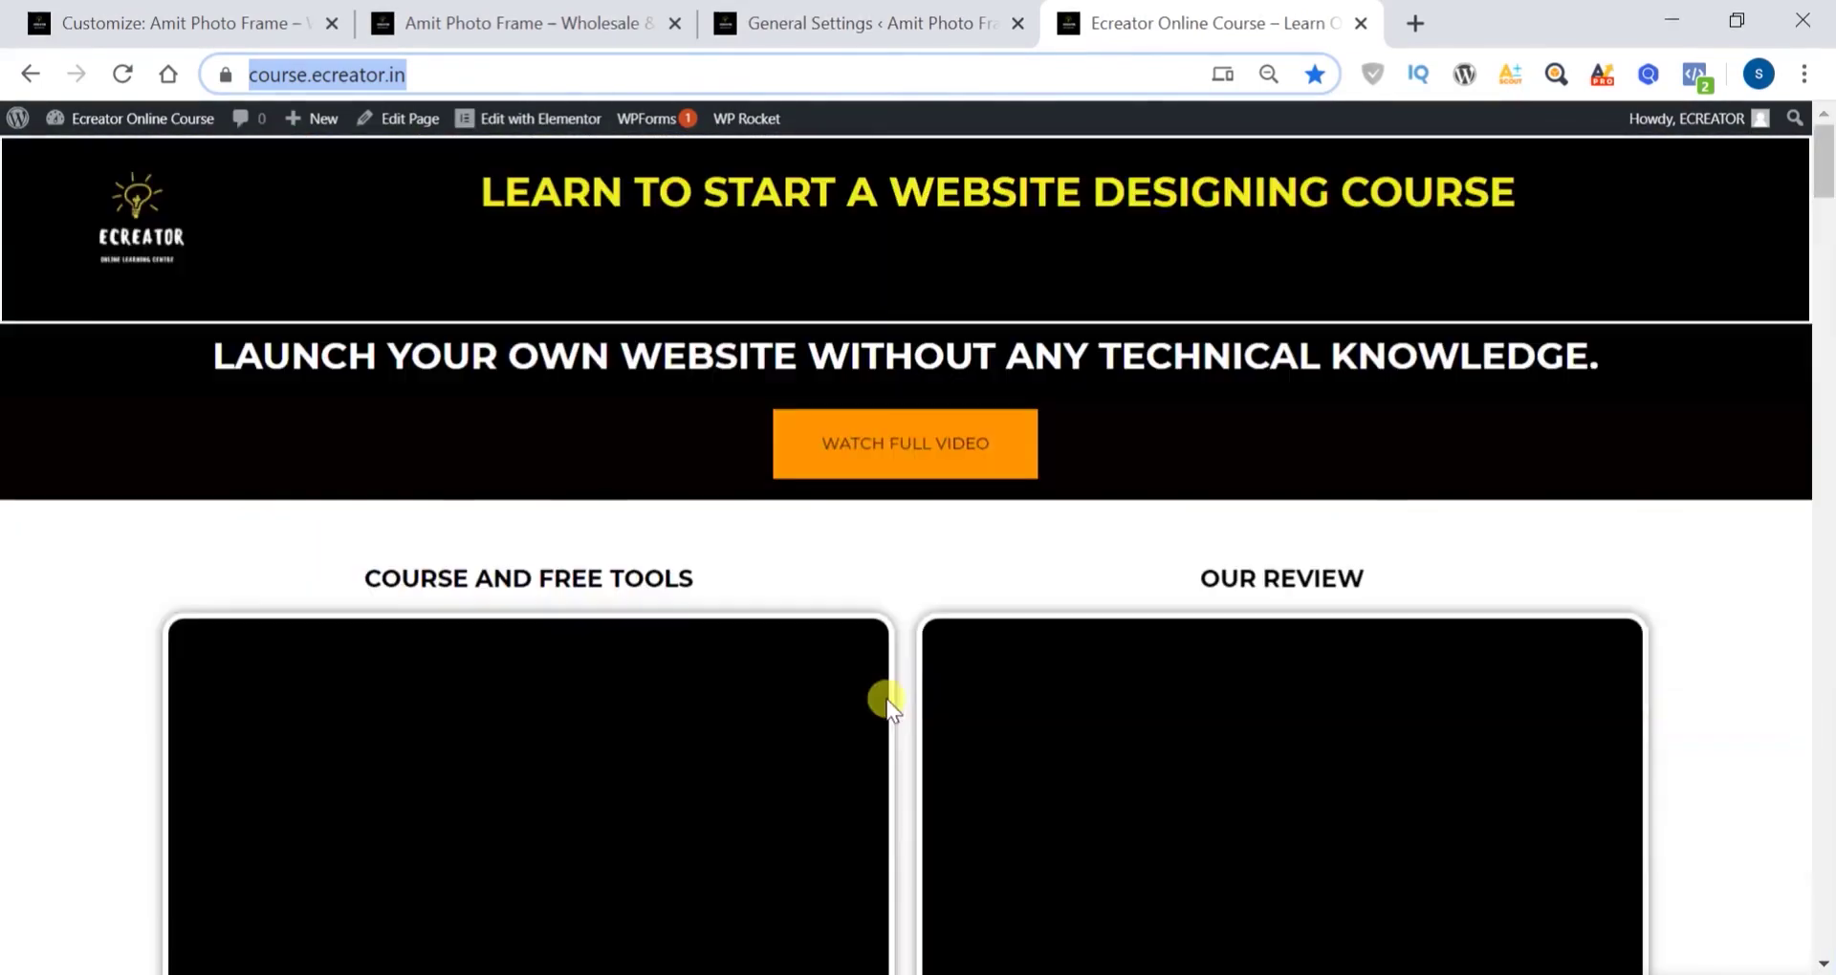
Return to the Amit Photo Frame customizer and examine the homepage preview's banner, Home content and widgets
left_click(247, 21)
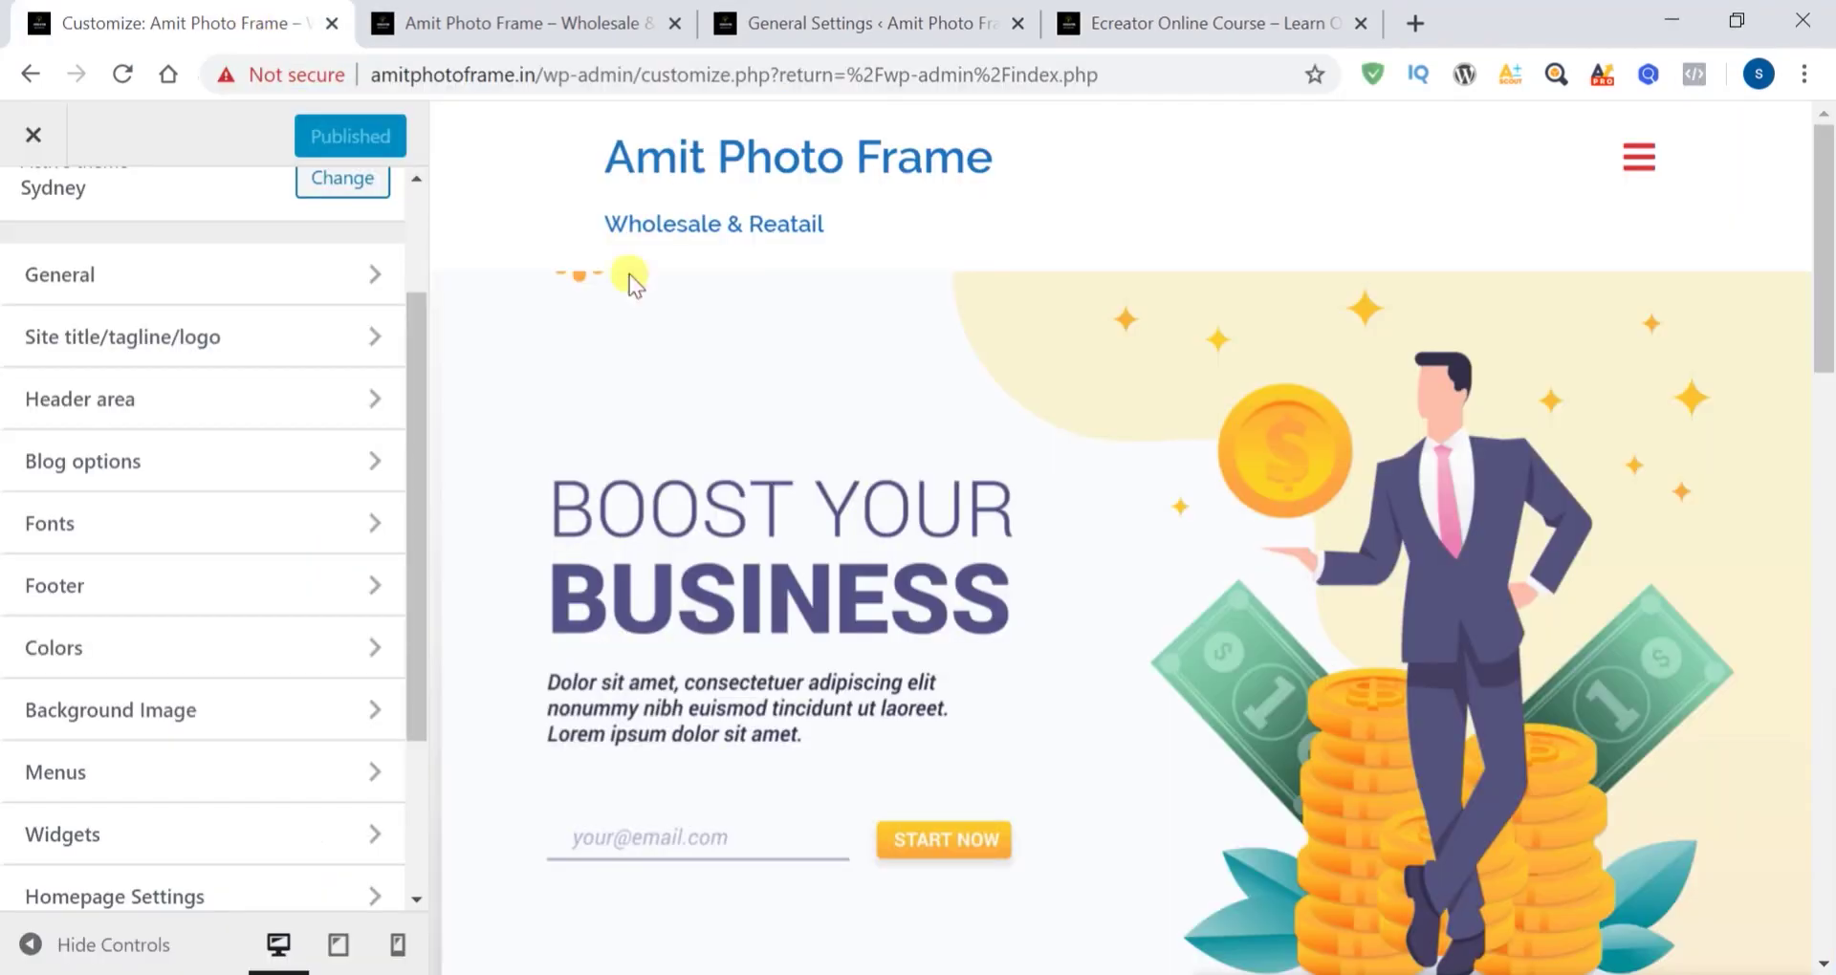
scroll(1194, 645, "down", 8)
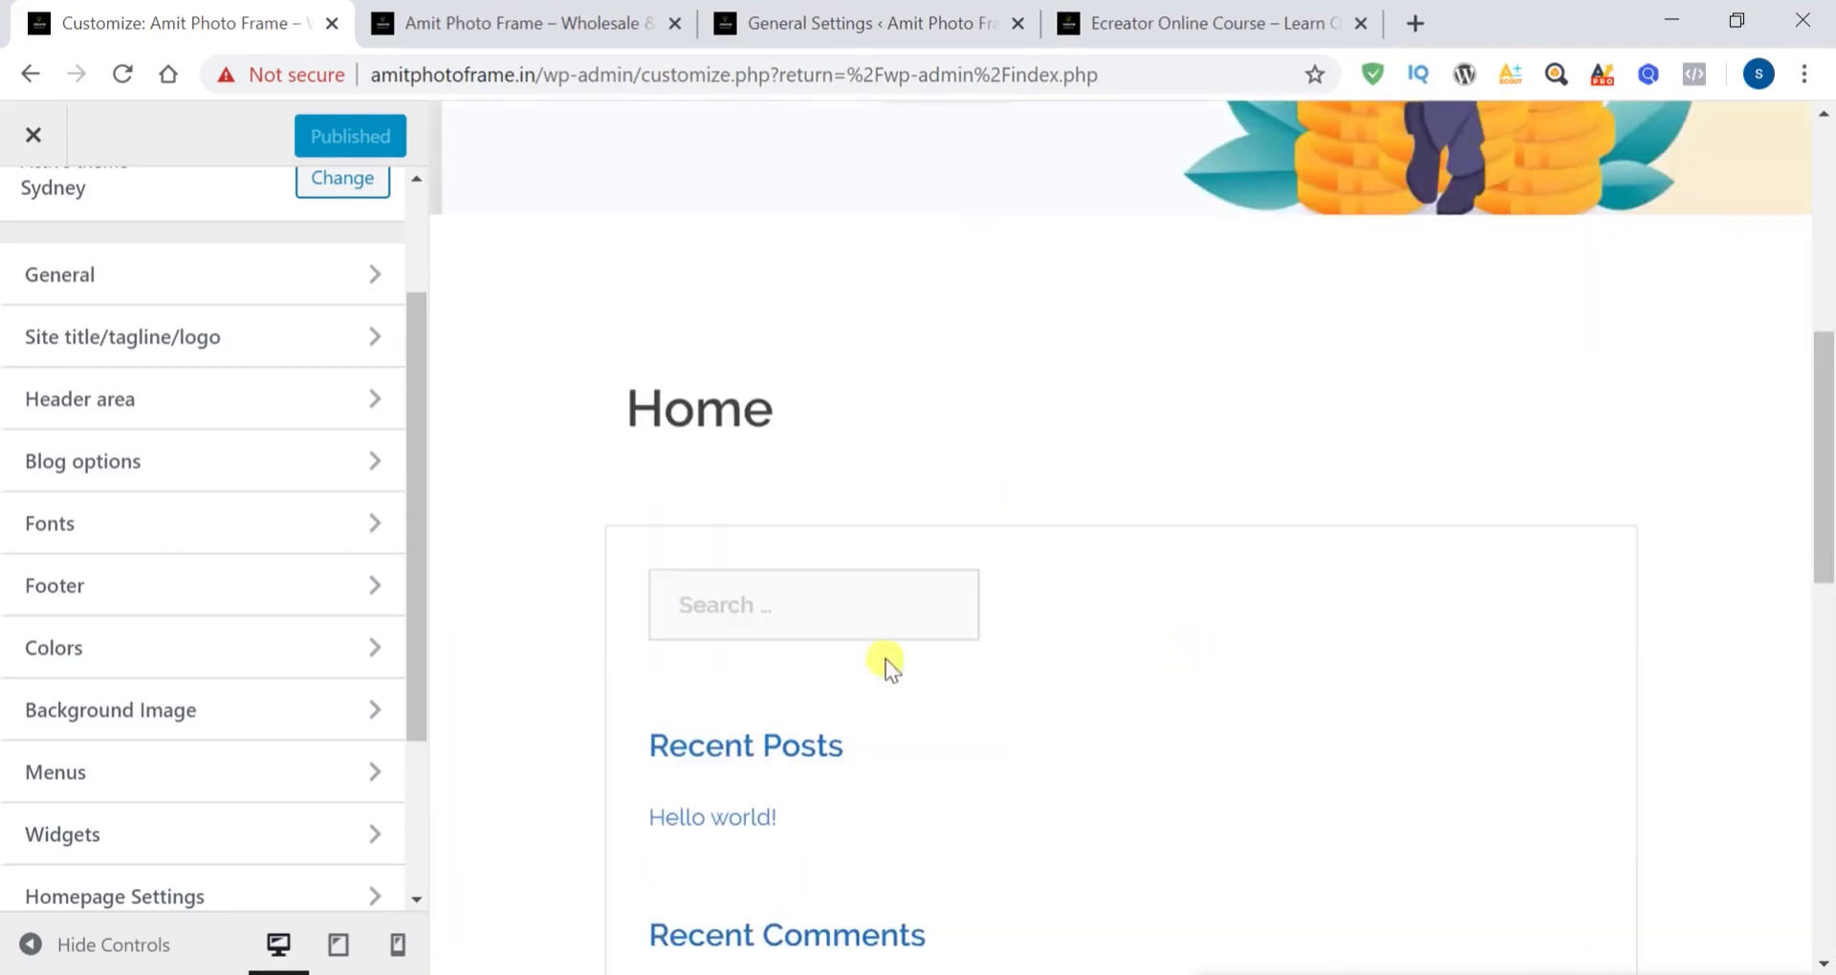
scroll(1099, 633, "down", 5)
scroll(1100, 633, "up", 15)
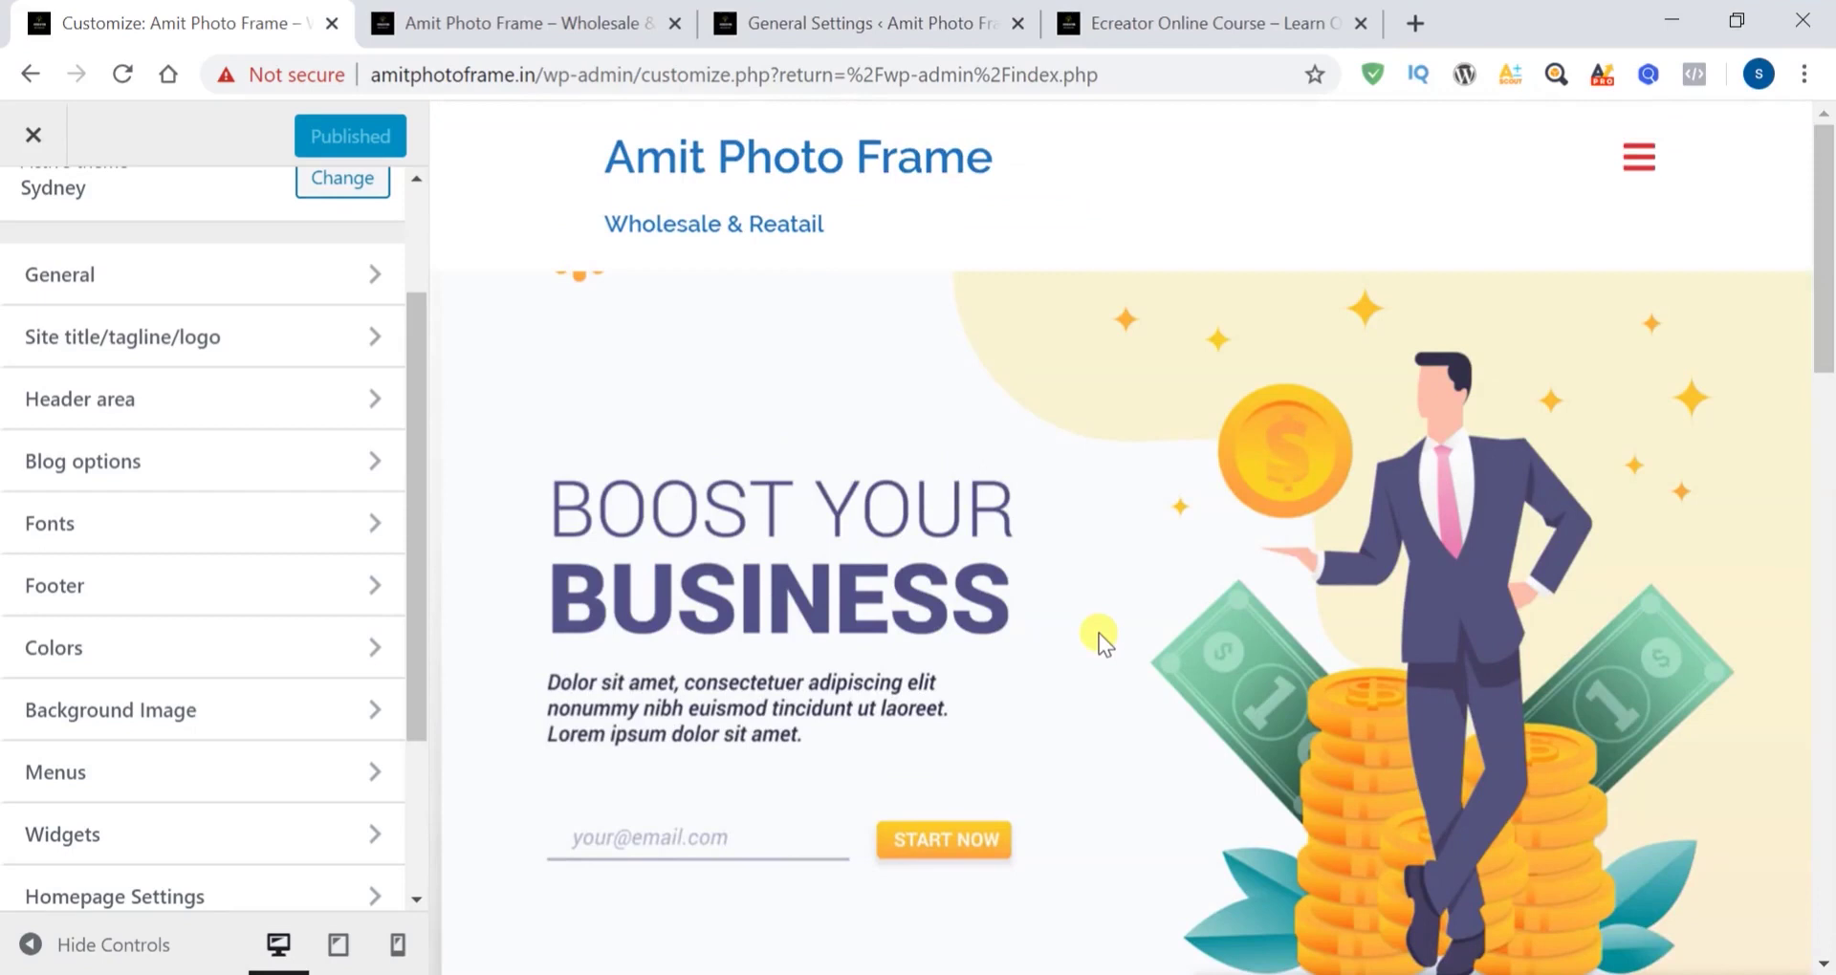
left_click(870, 21)
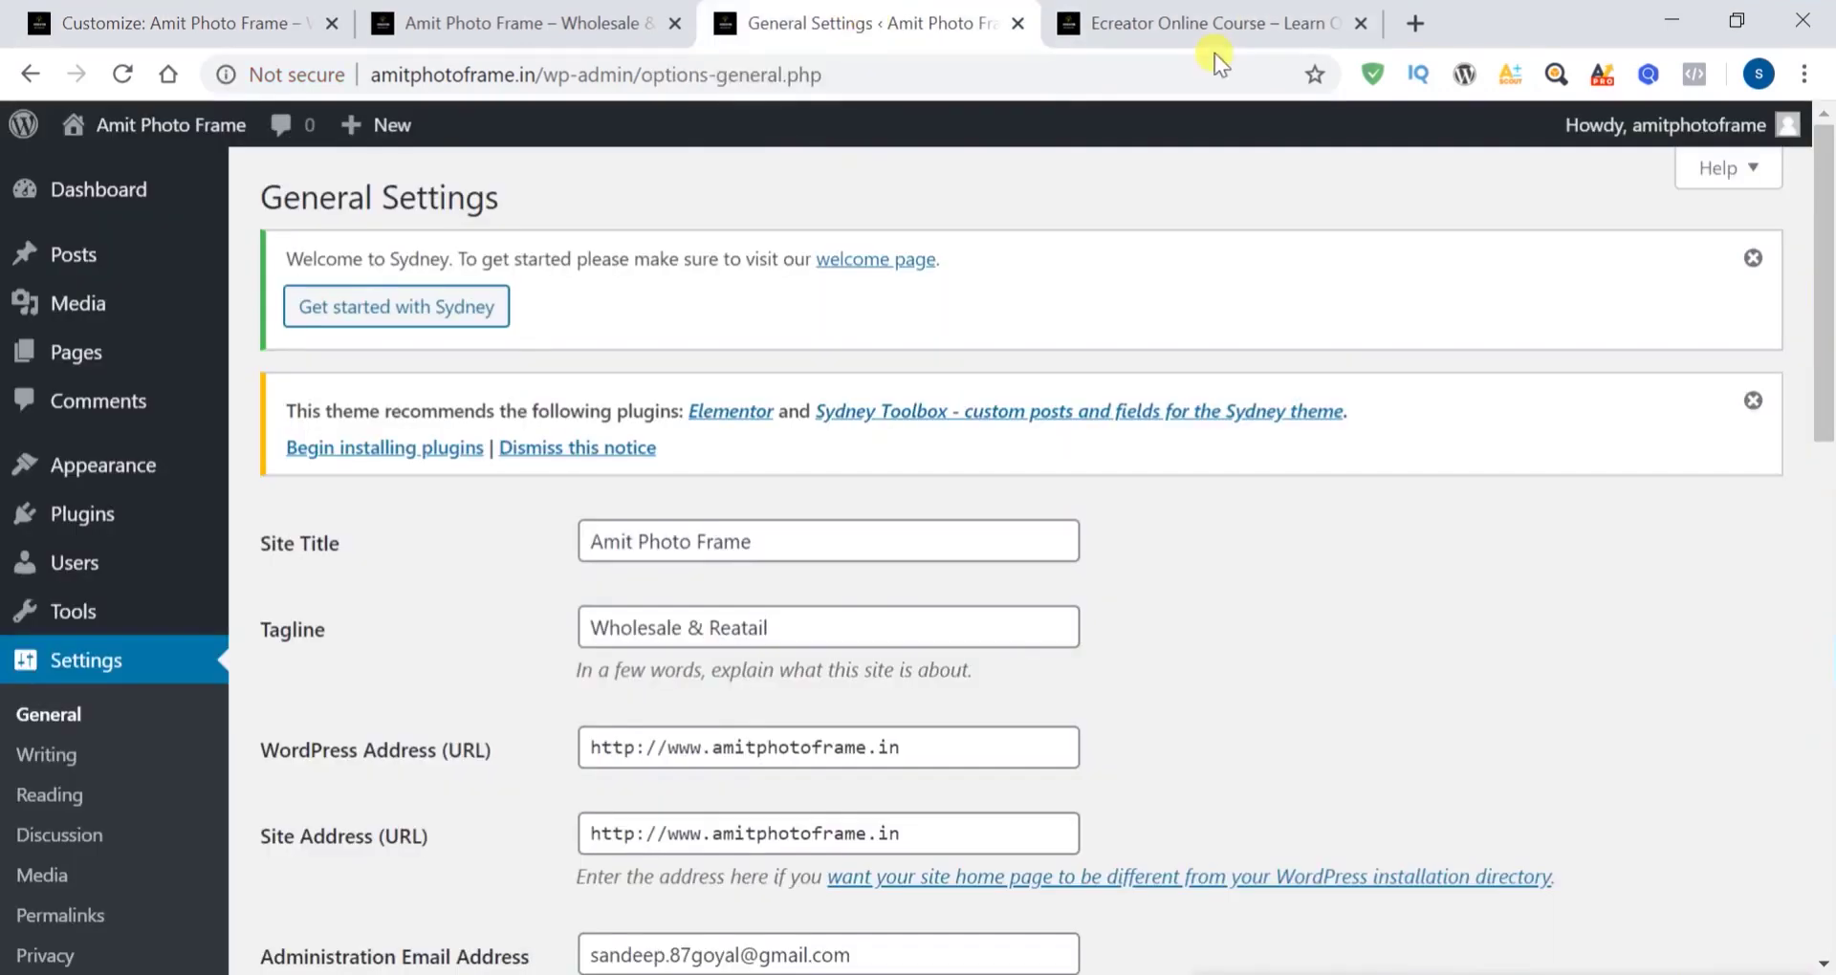
left_click(541, 11)
left_click(136, 19)
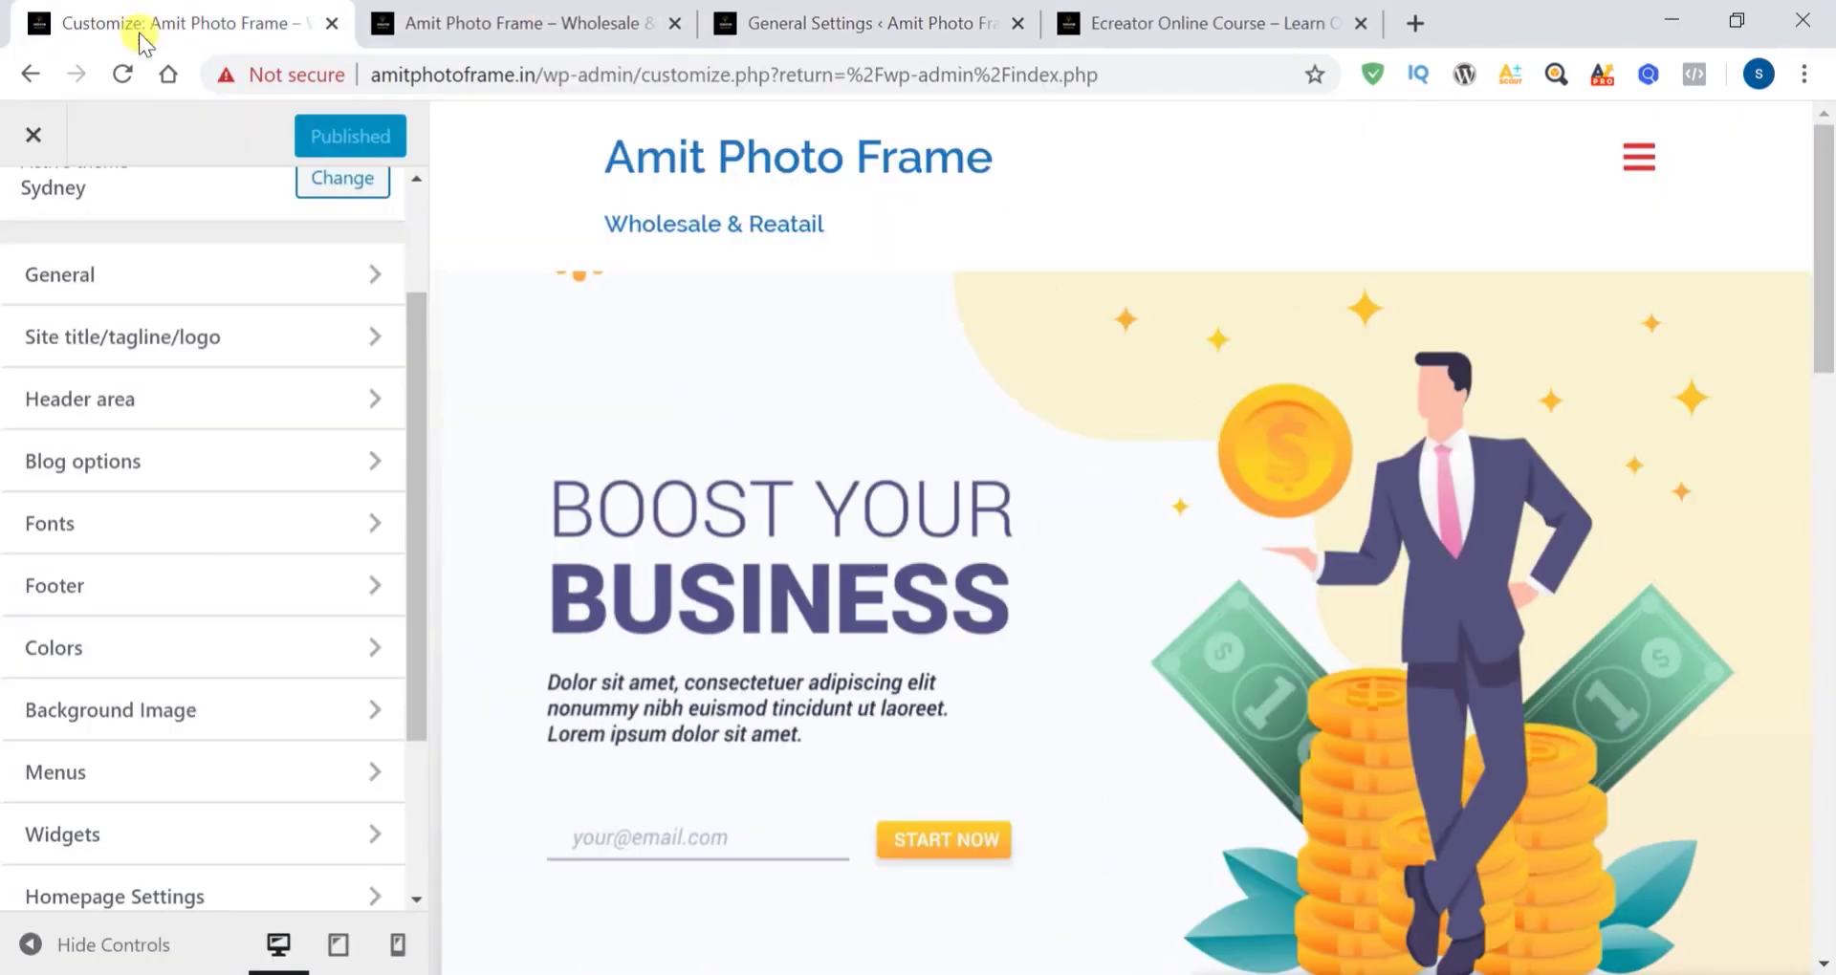